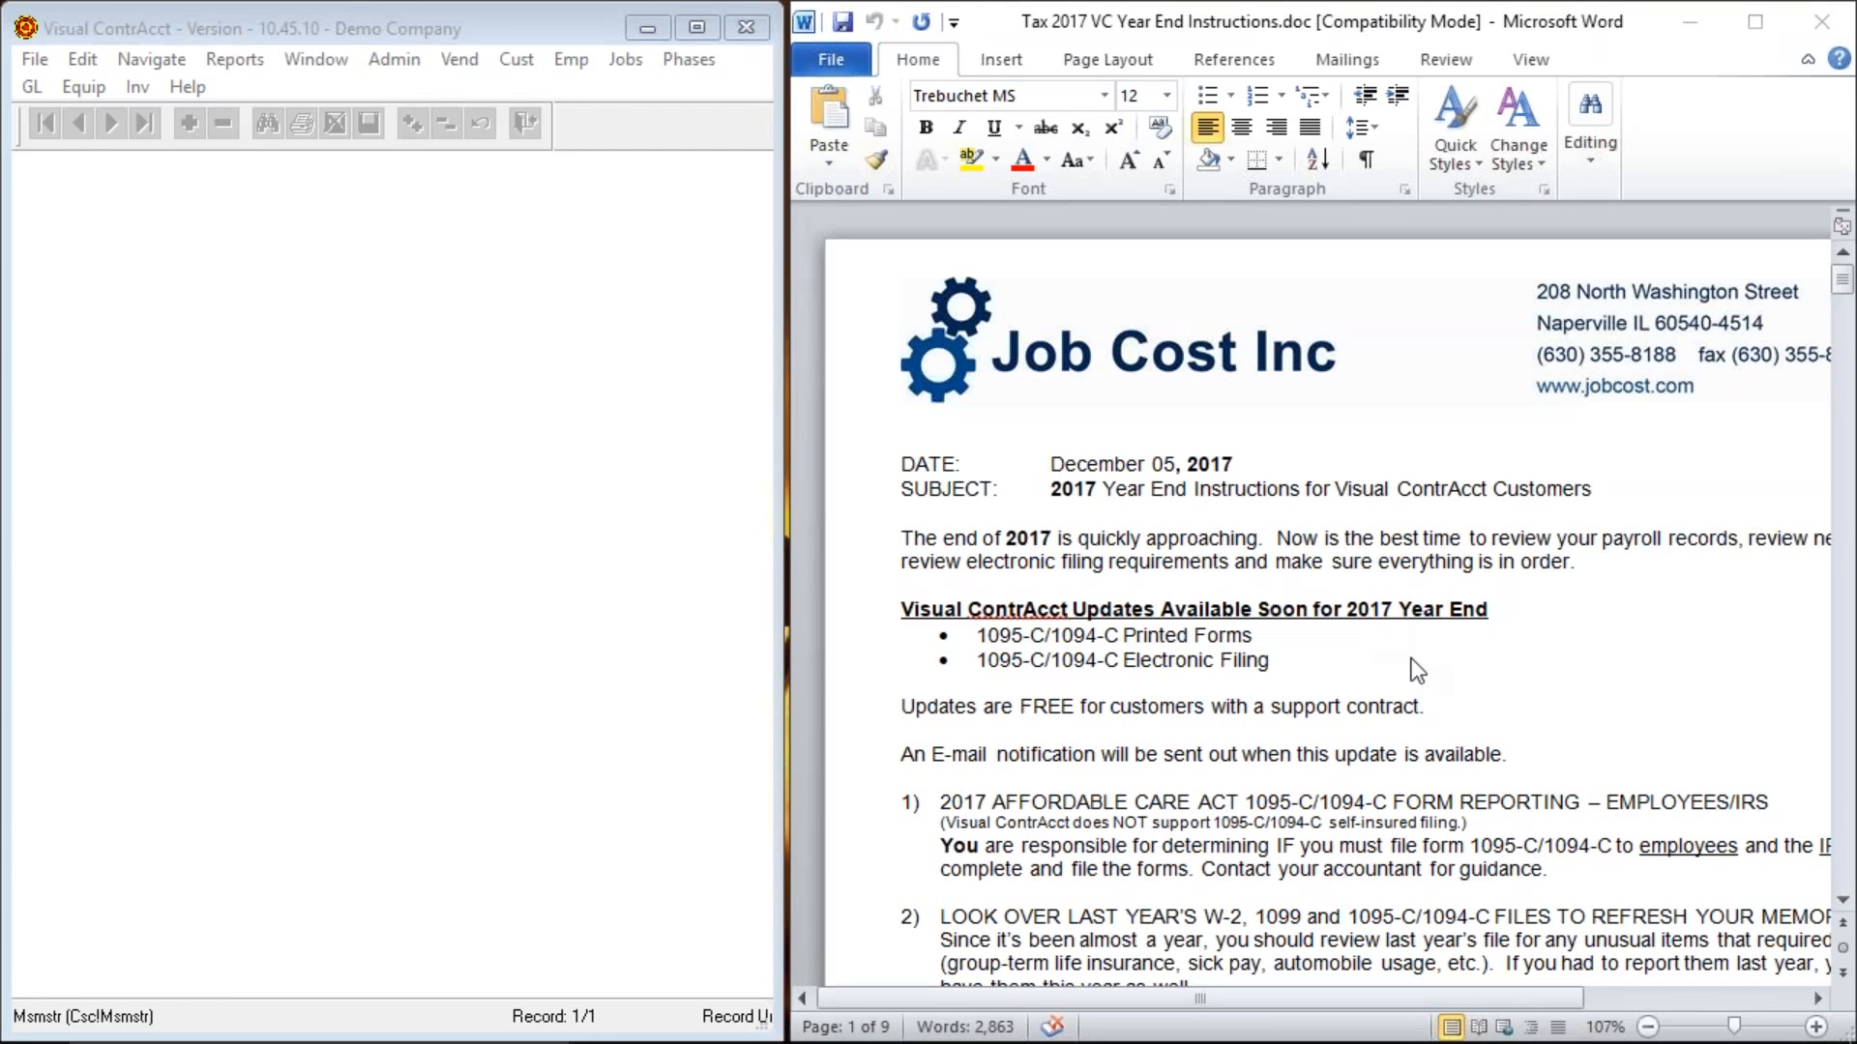
Read the opening of the 2017 year-end instructions, covering the upcoming updates and the first numbered items.
scroll(1478, 681, "down", 2)
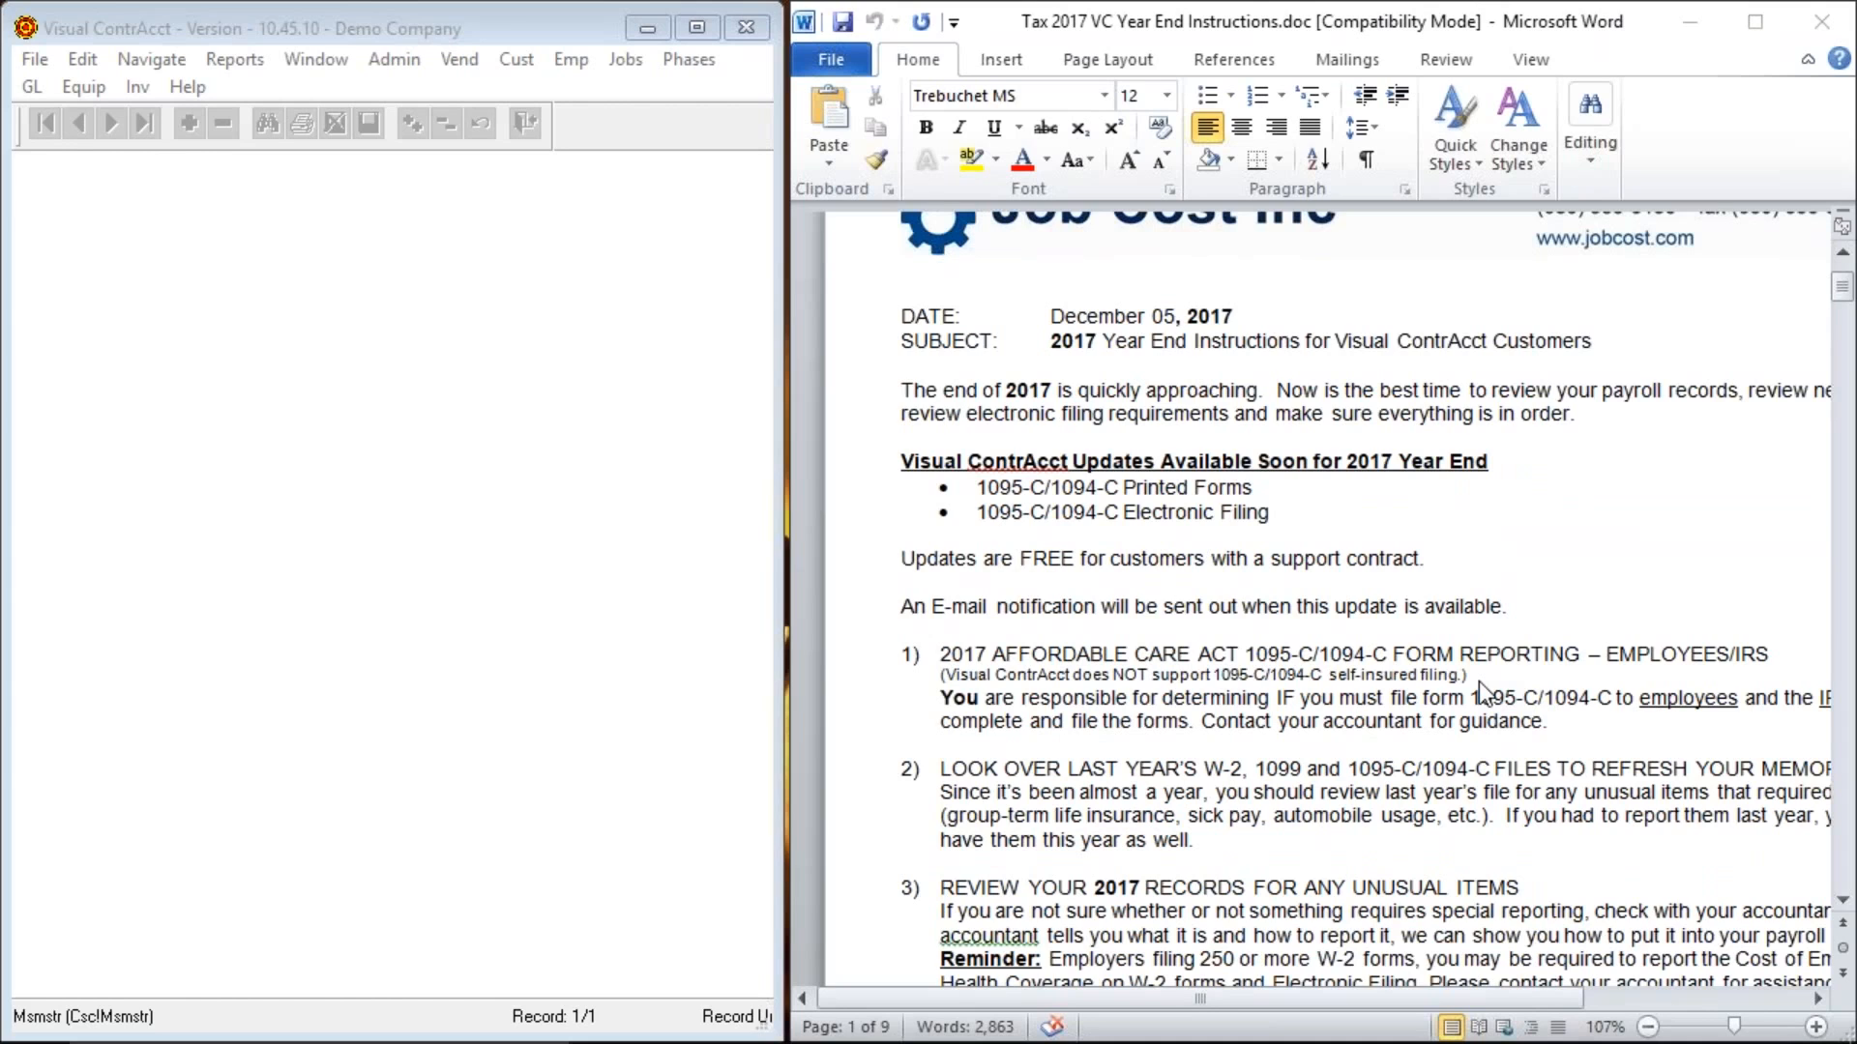
scroll(1477, 681, "down", 1)
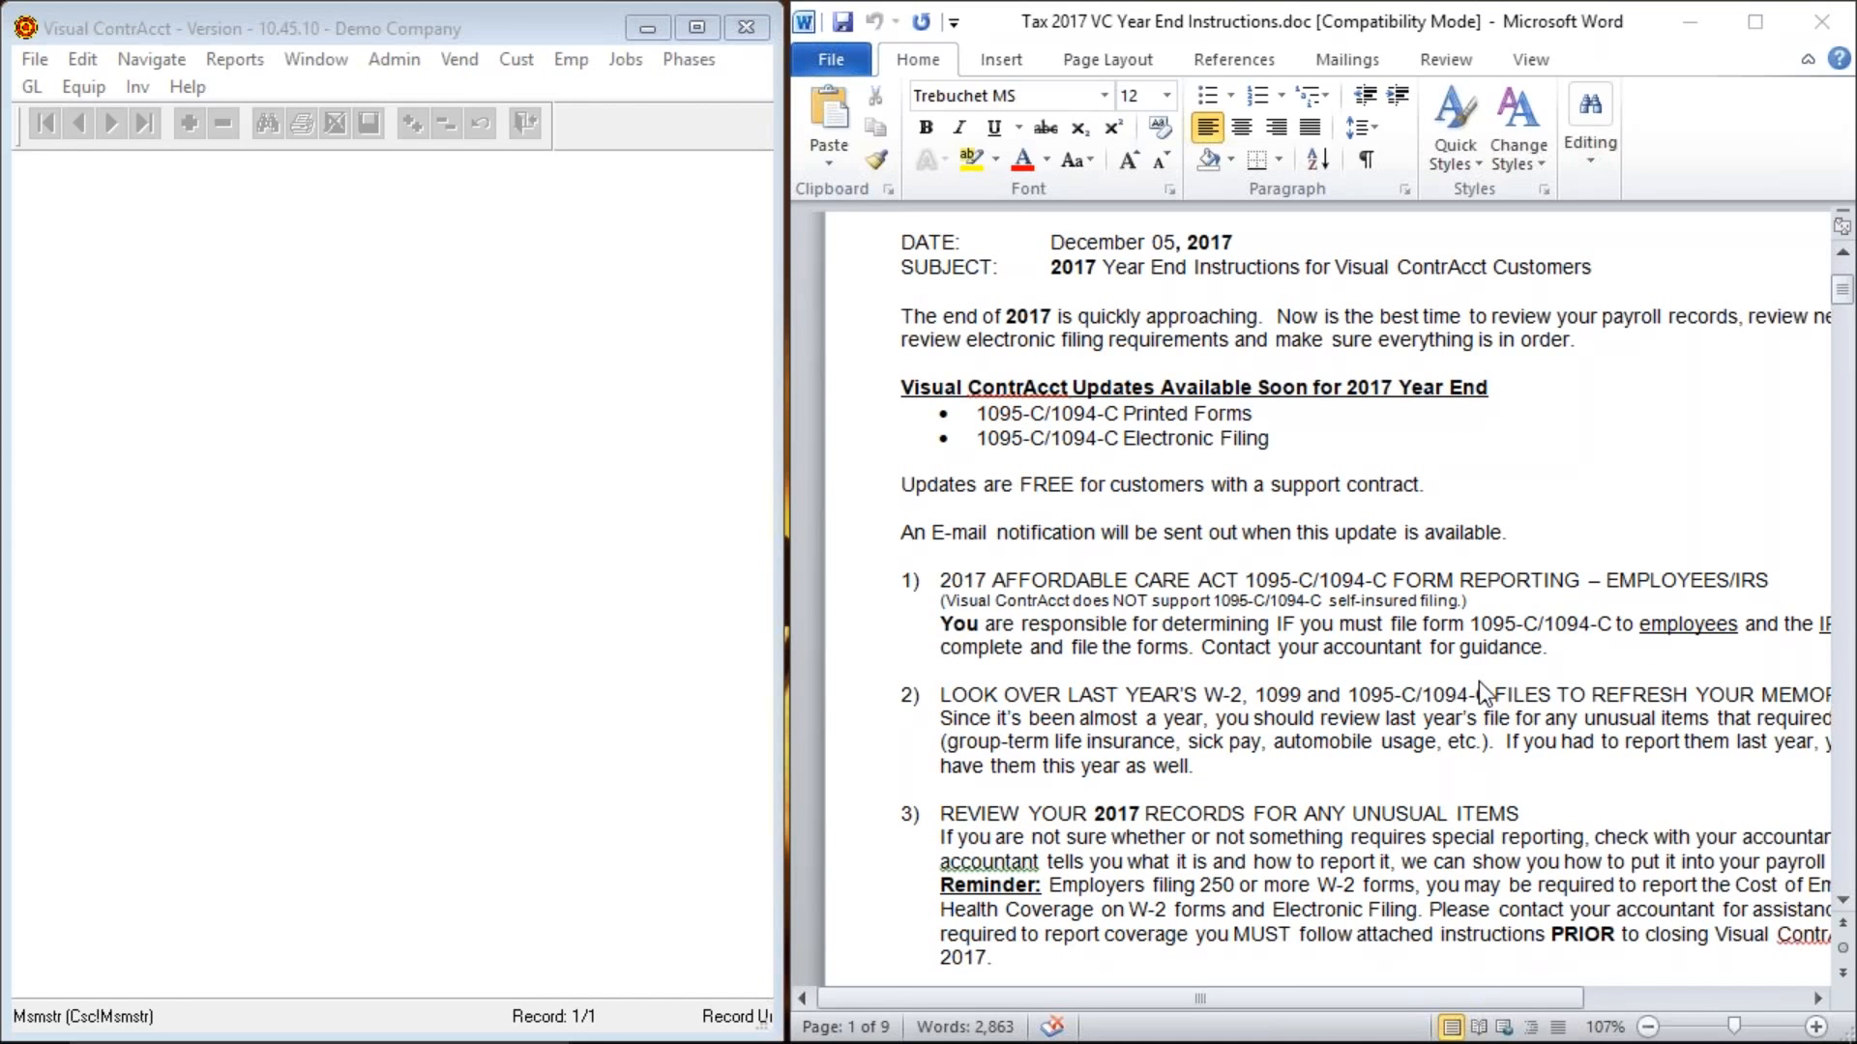
scroll(1478, 681, "down", 1)
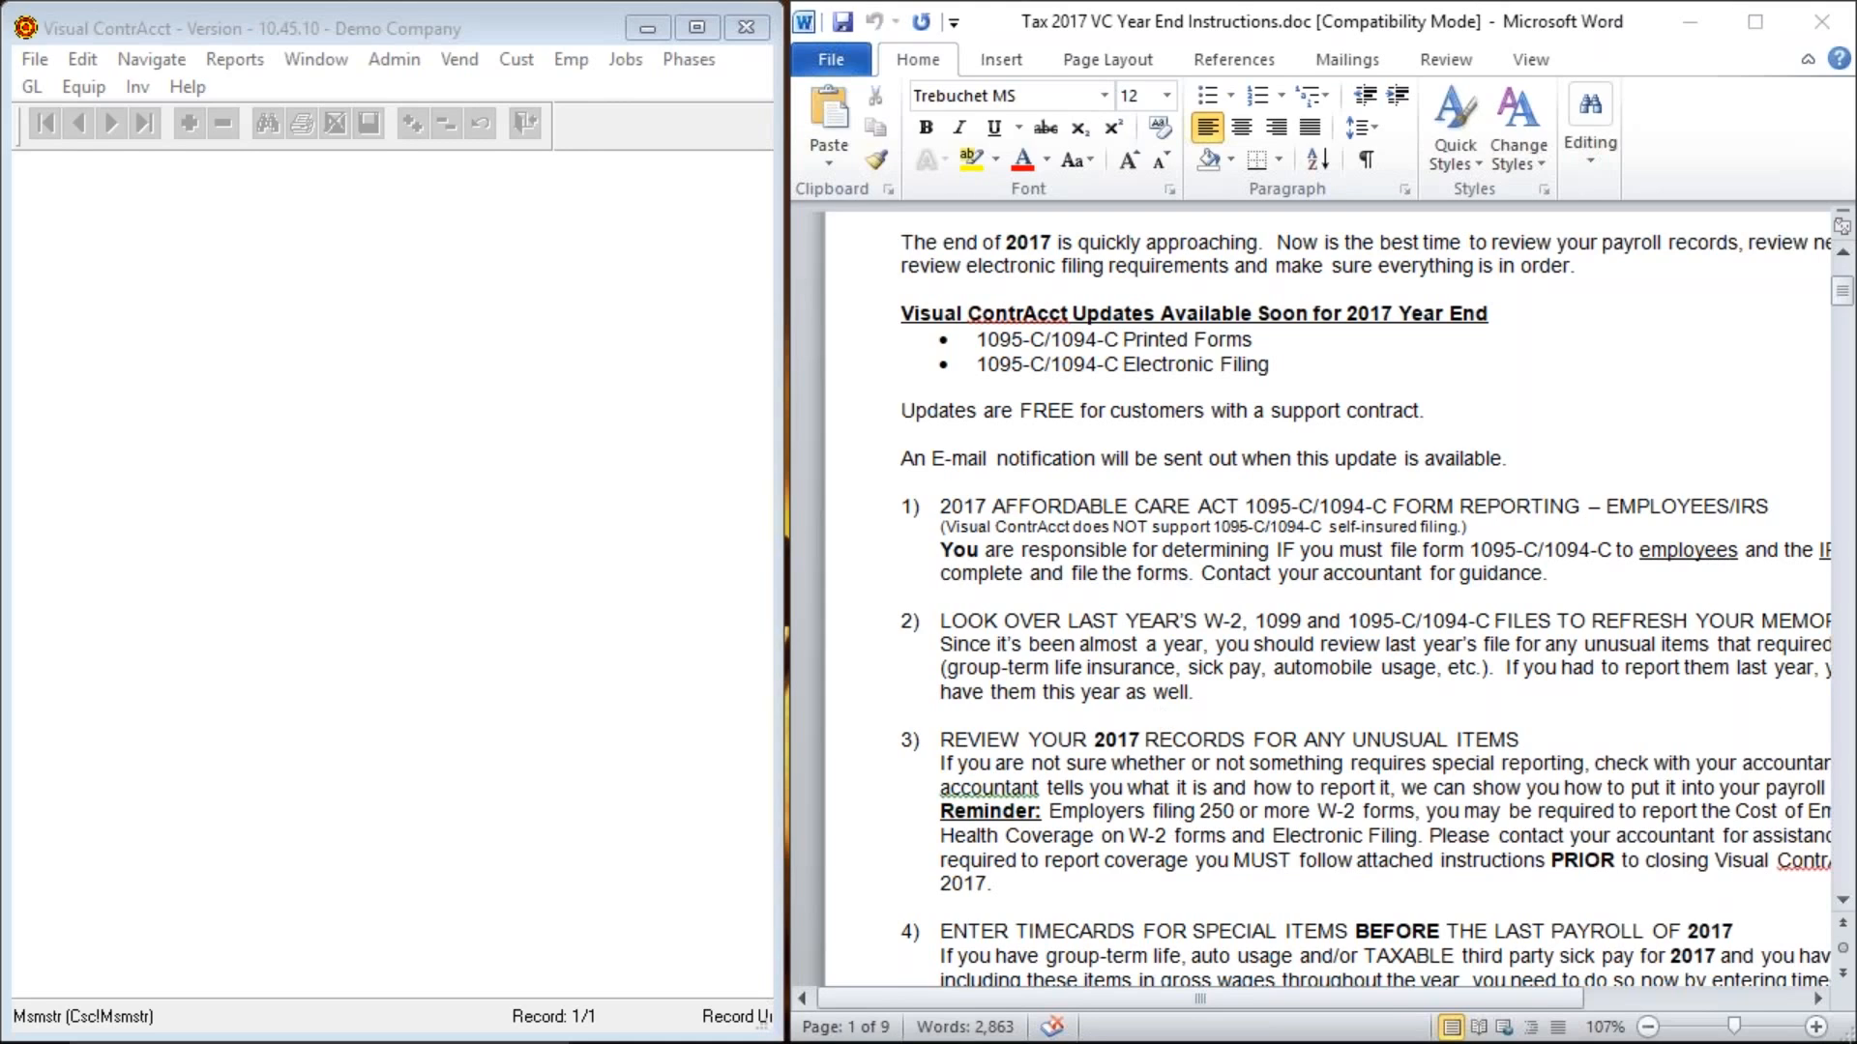
left_click_drag(1448, 996, 1402, 988)
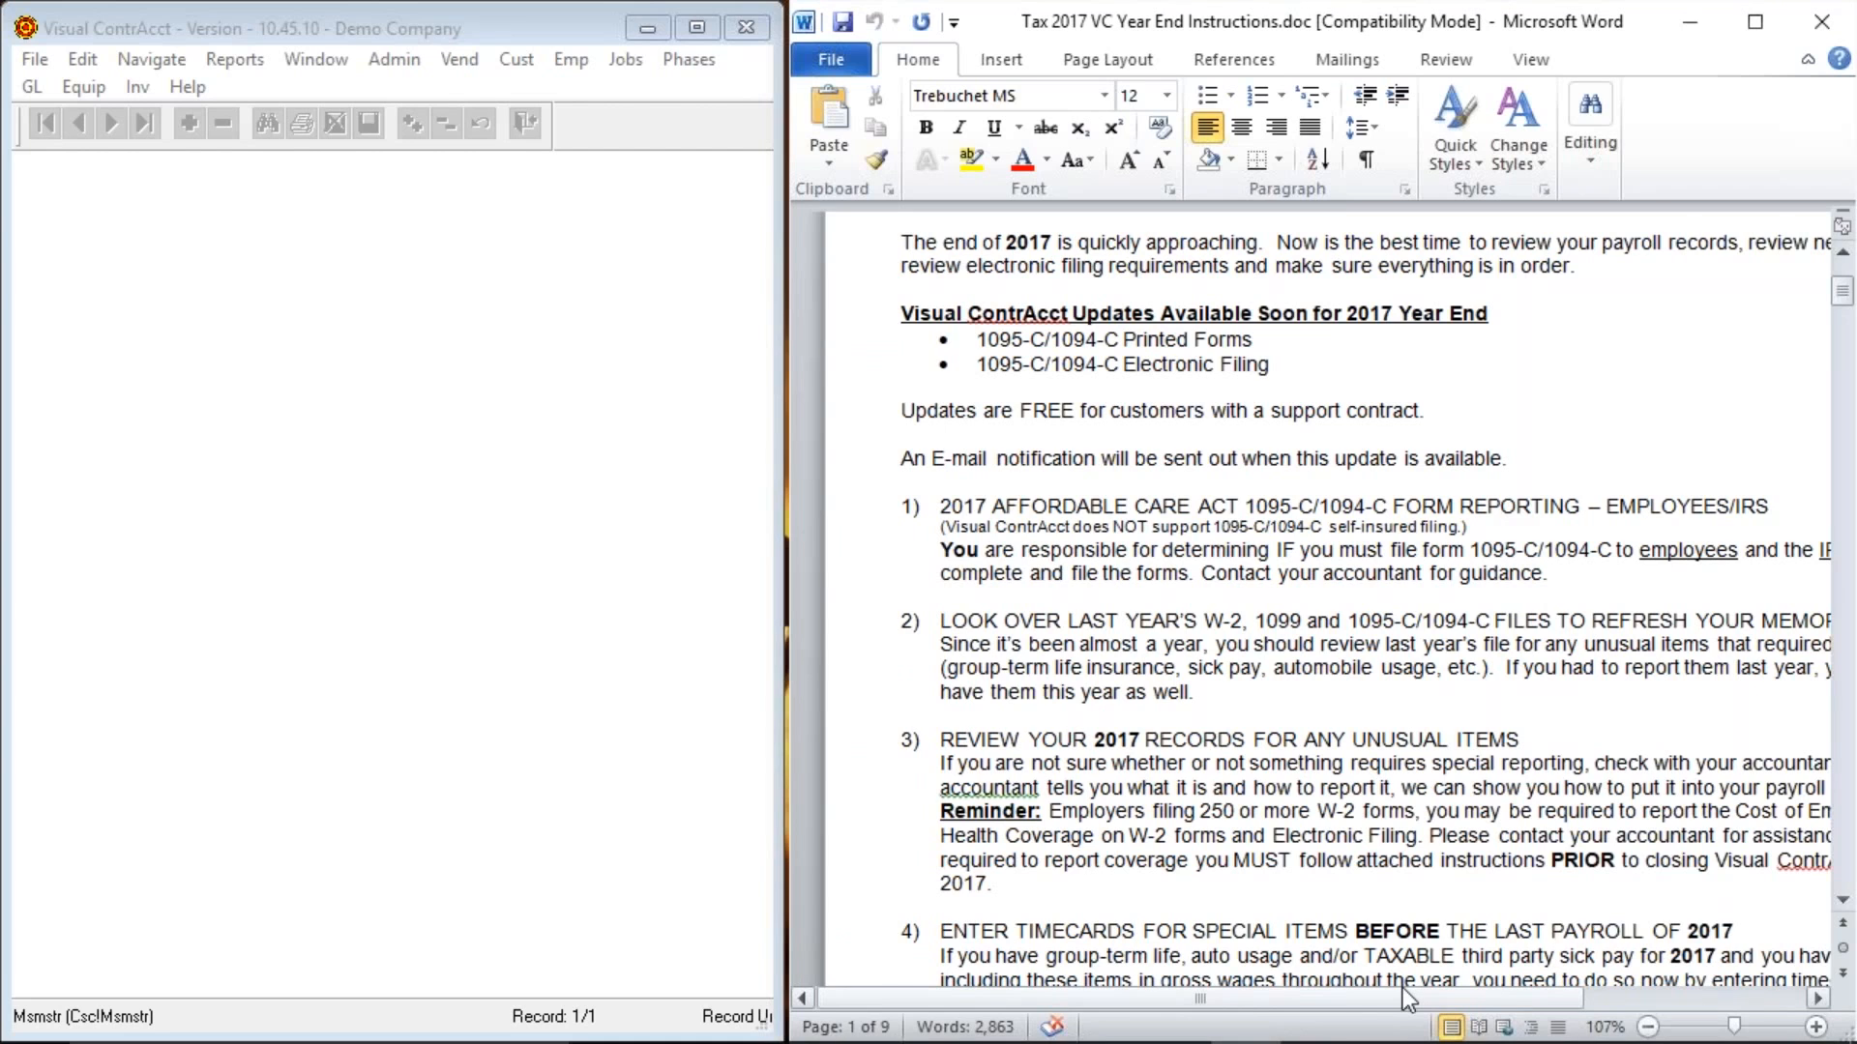
mouse_move(1397, 1006)
left_mouse_down()
mouse_move(1623, 1000)
mouse_move(1273, 1000)
left_mouse_up()
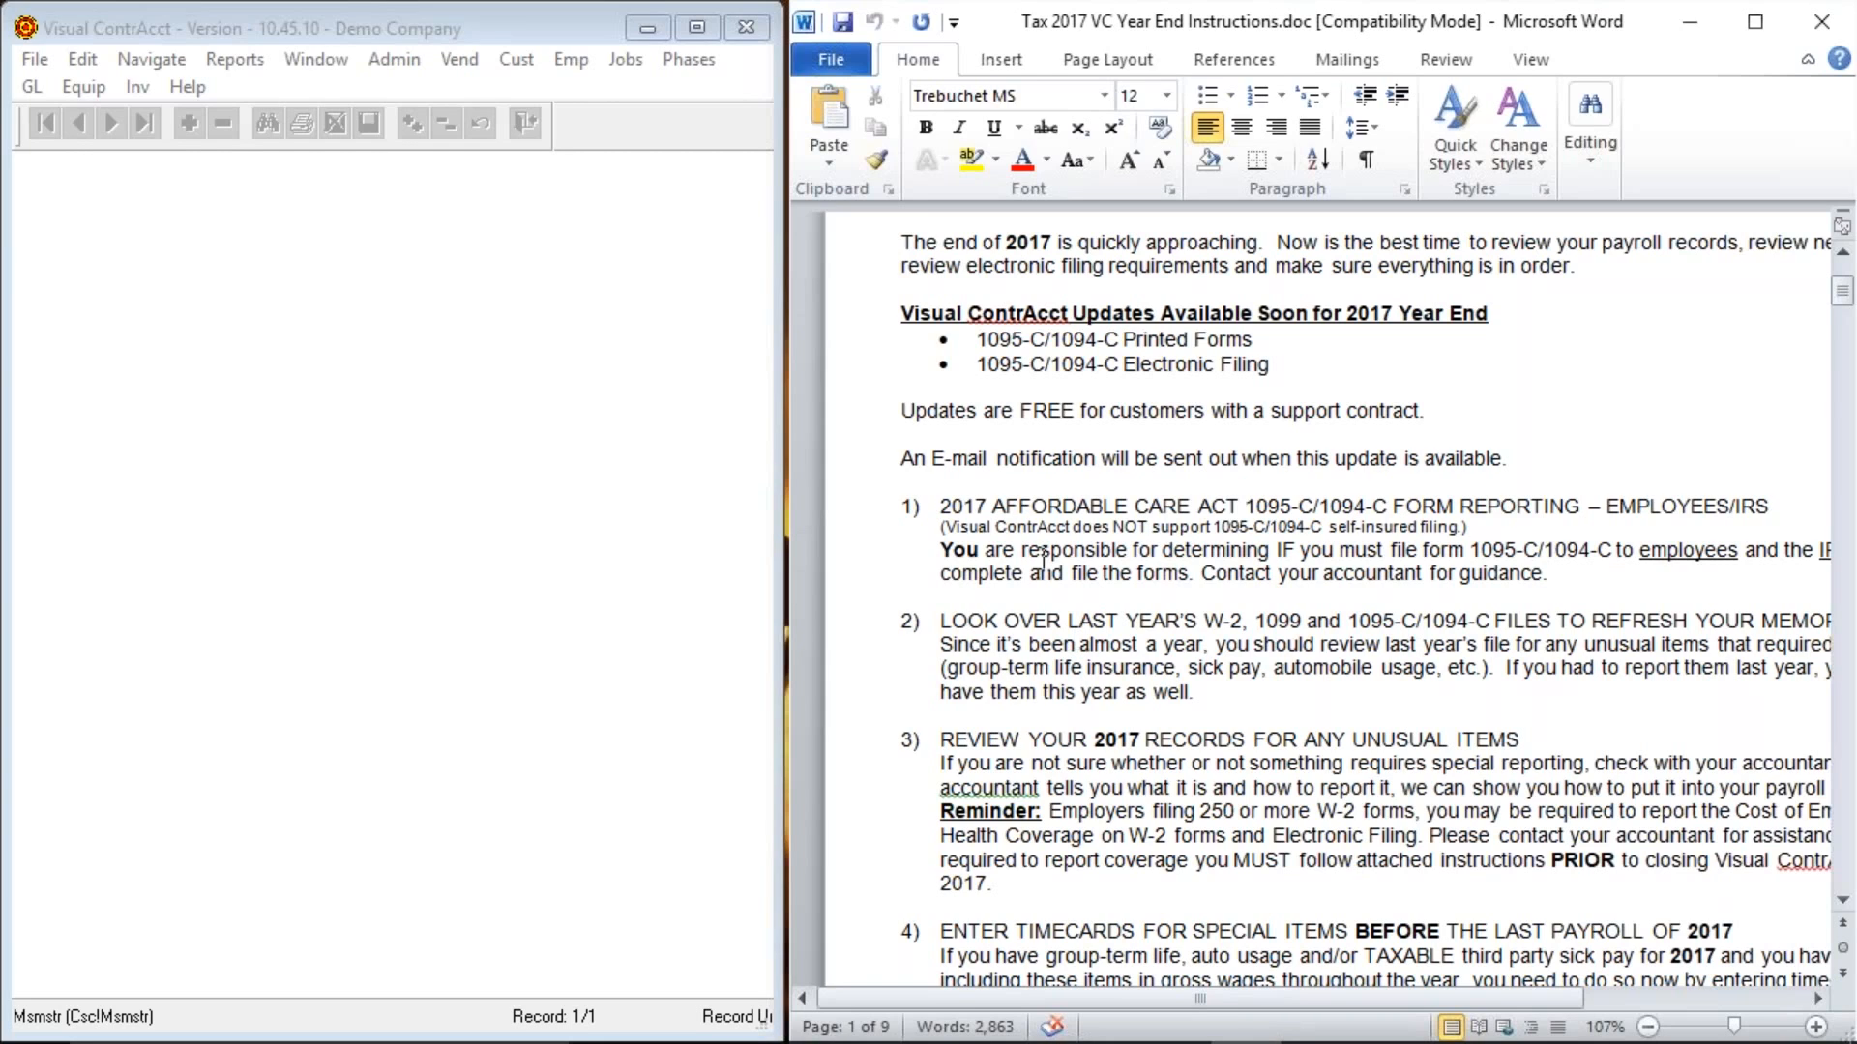
View the payroll time cards for the 10/28/2017 pay period in Visual ContrAcct, and close the time card window.
left_click(41, 58)
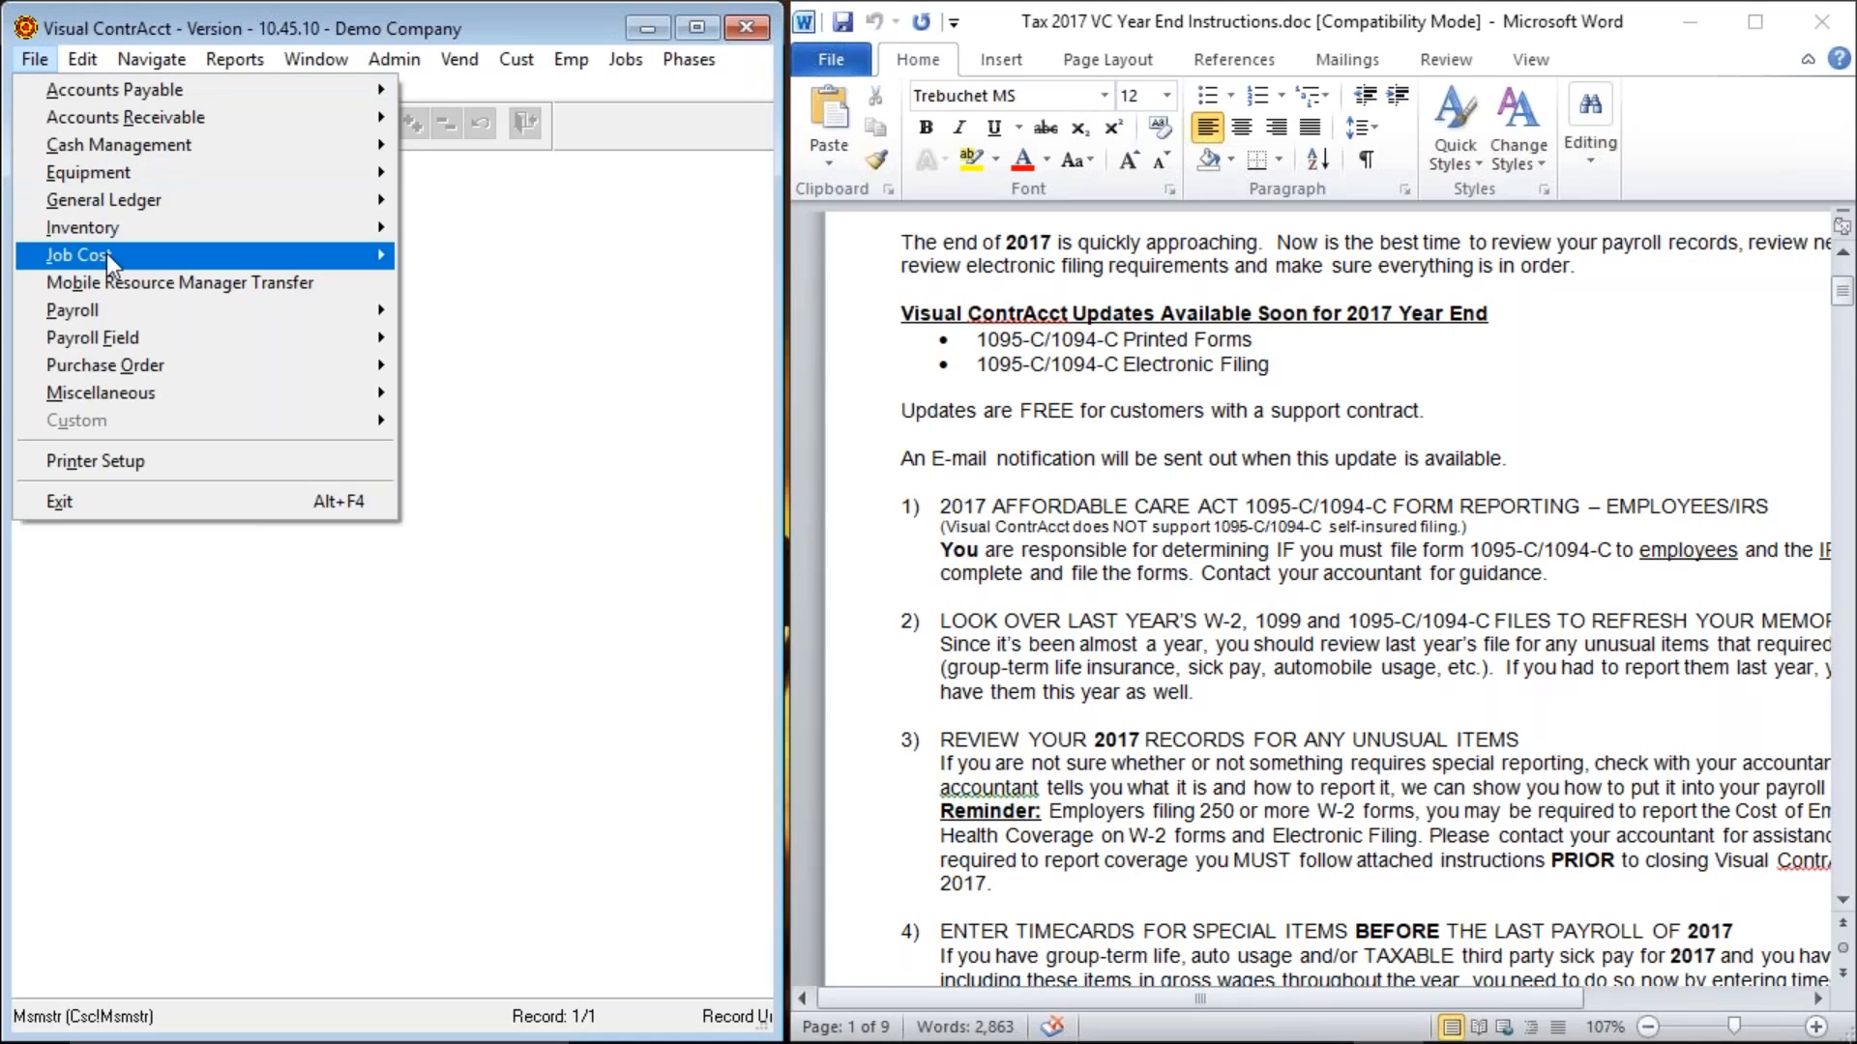
mouse_move(193, 313)
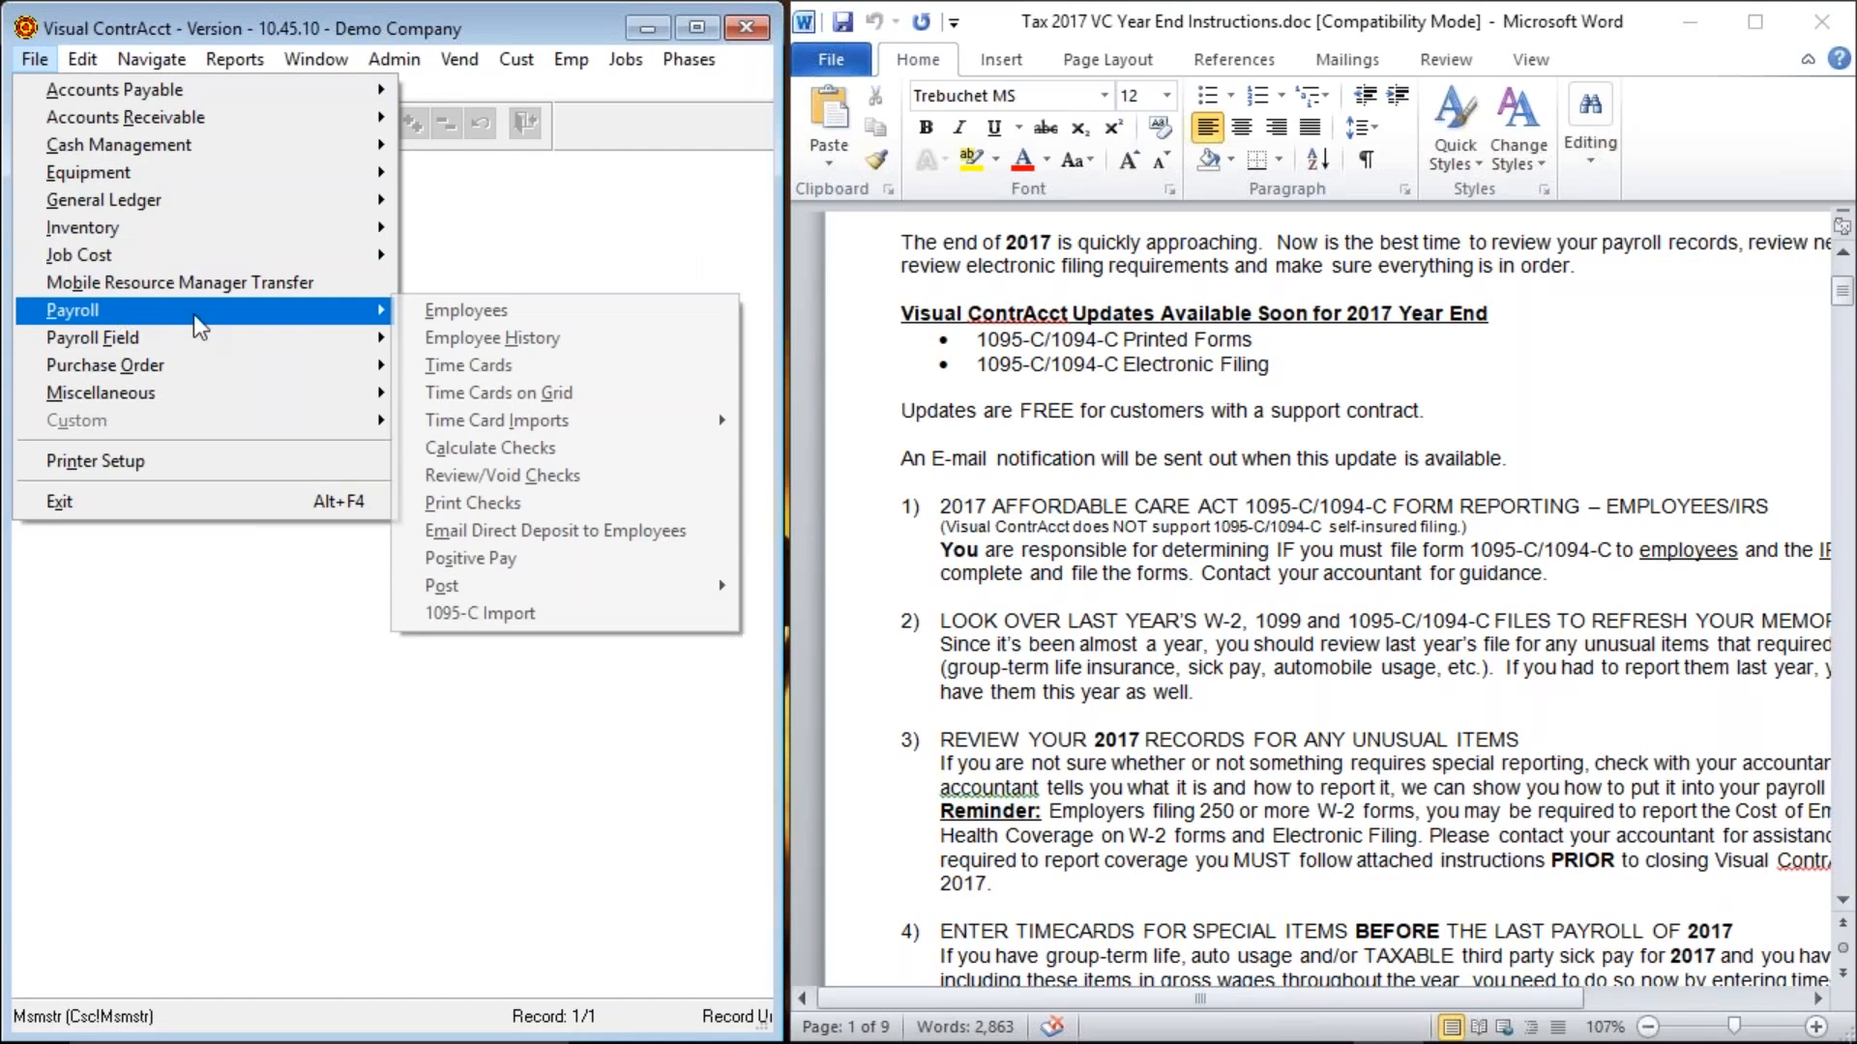
left_click(530, 363)
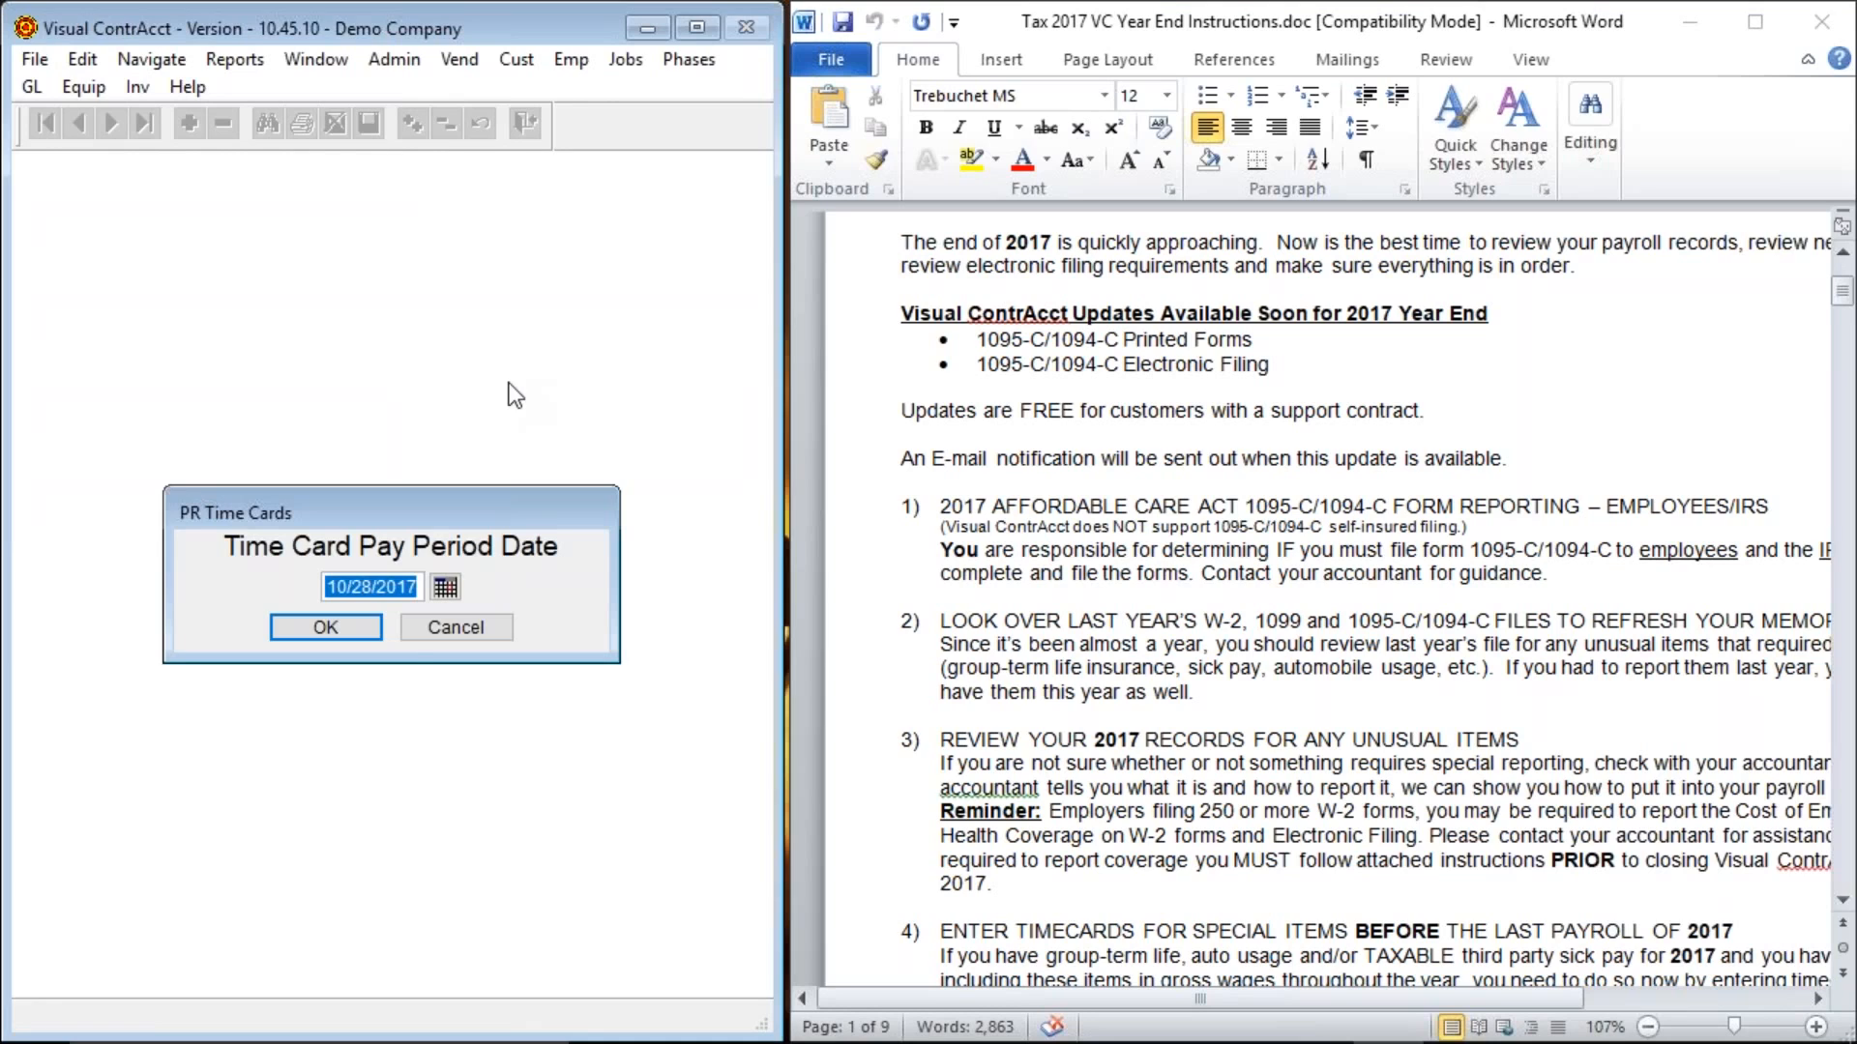
left_click(345, 630)
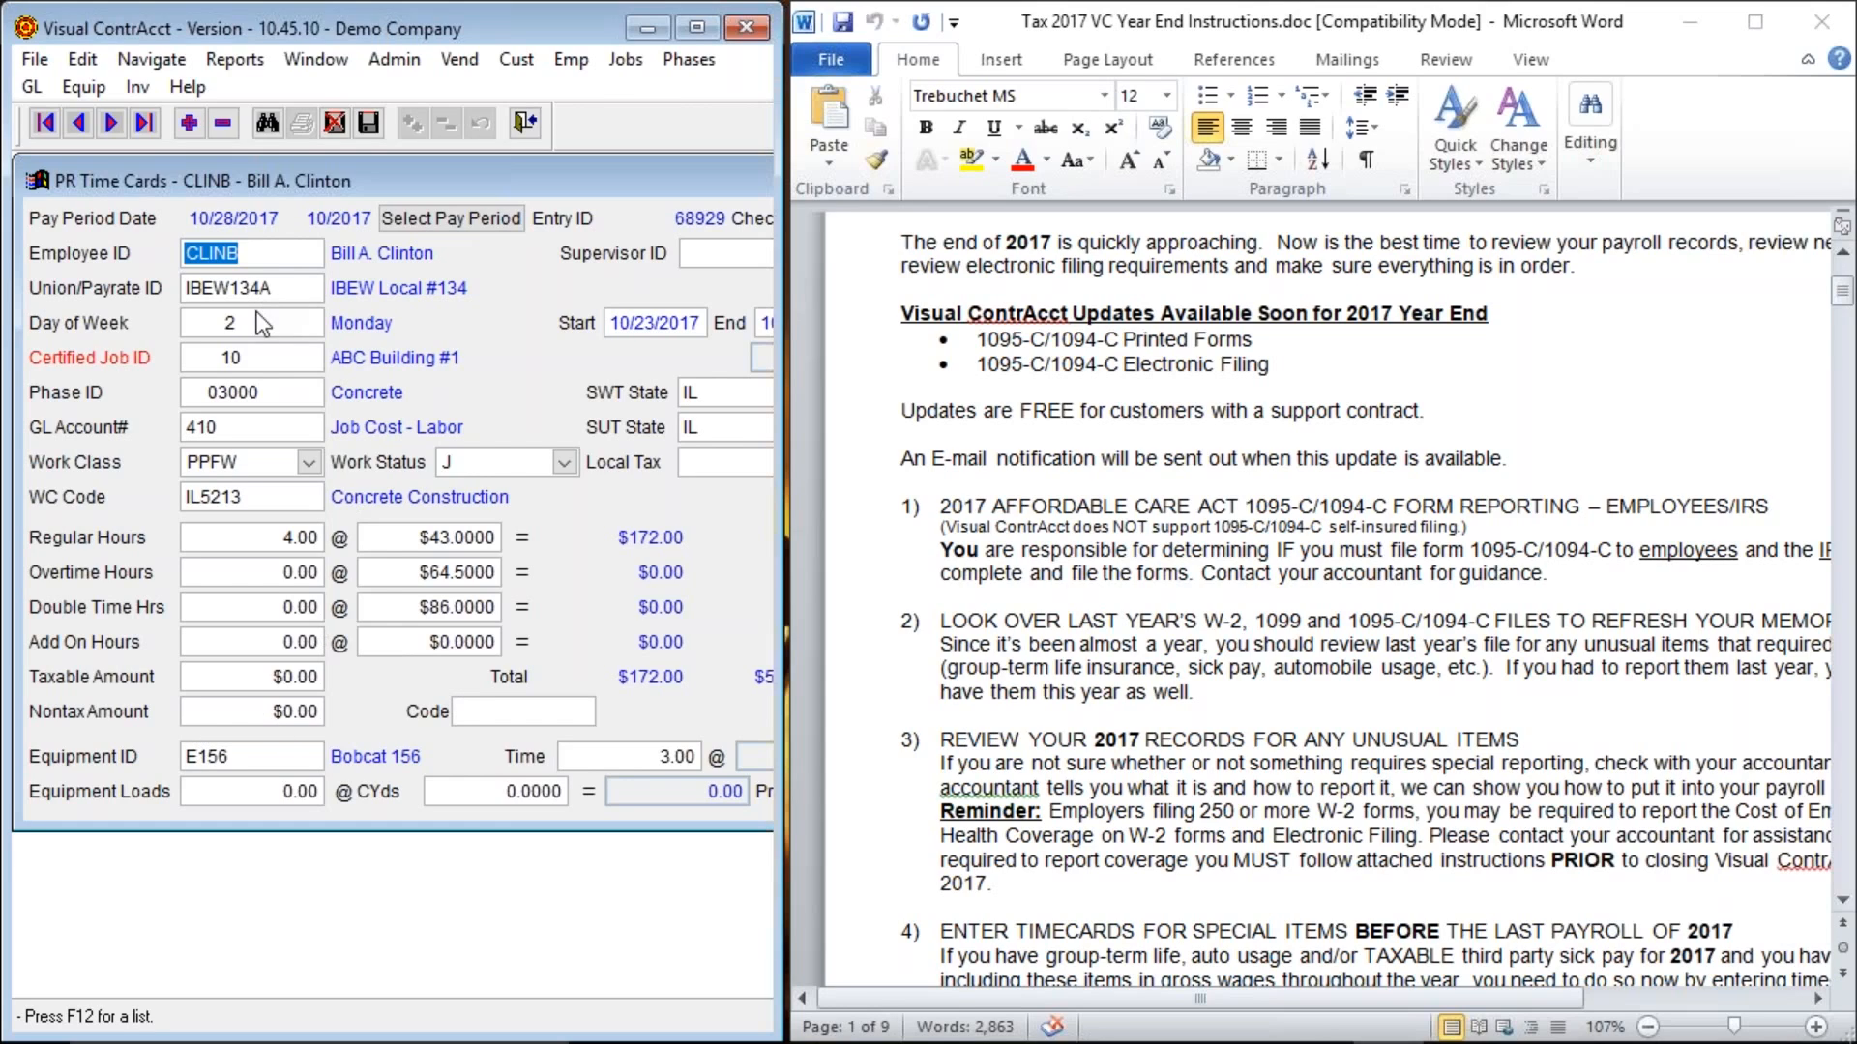
left_click(526, 123)
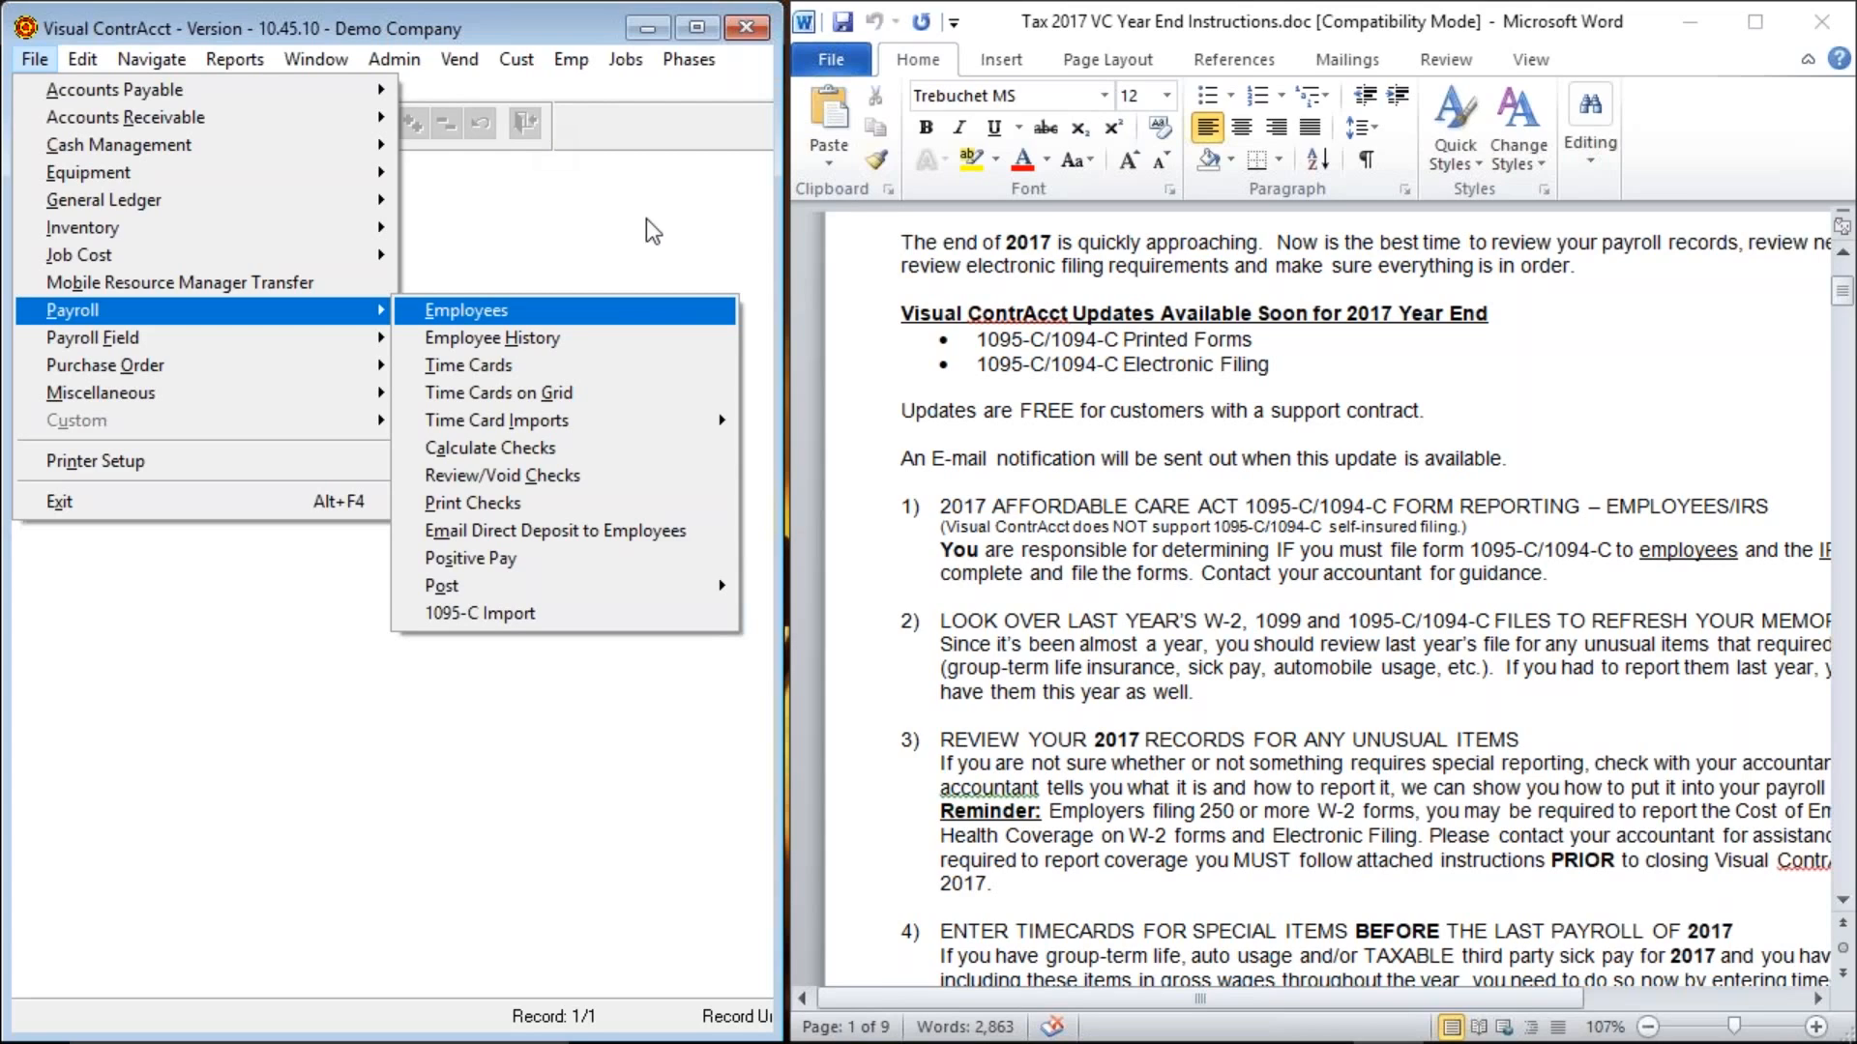
Return to the Word instructions and review item 5 on completing the last payroll of the calendar year.
left_click(1305, 621)
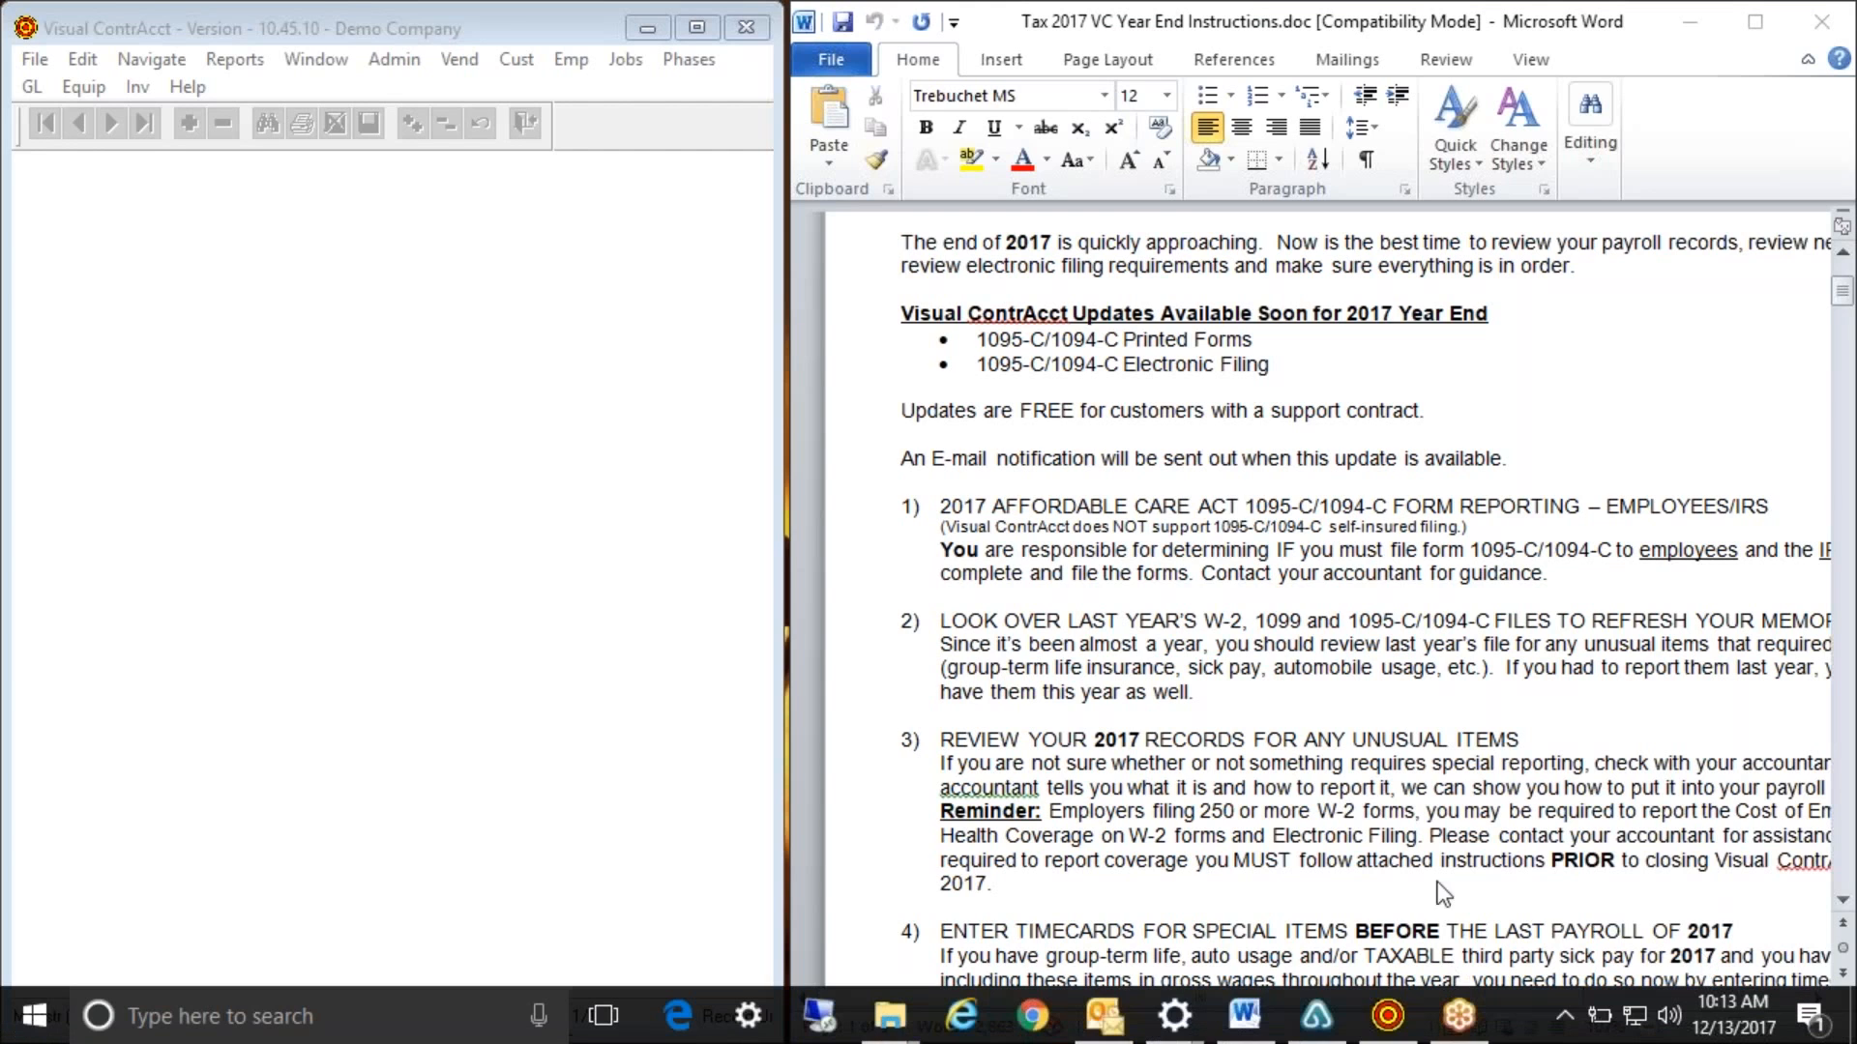
scroll(1460, 822, "down", 7)
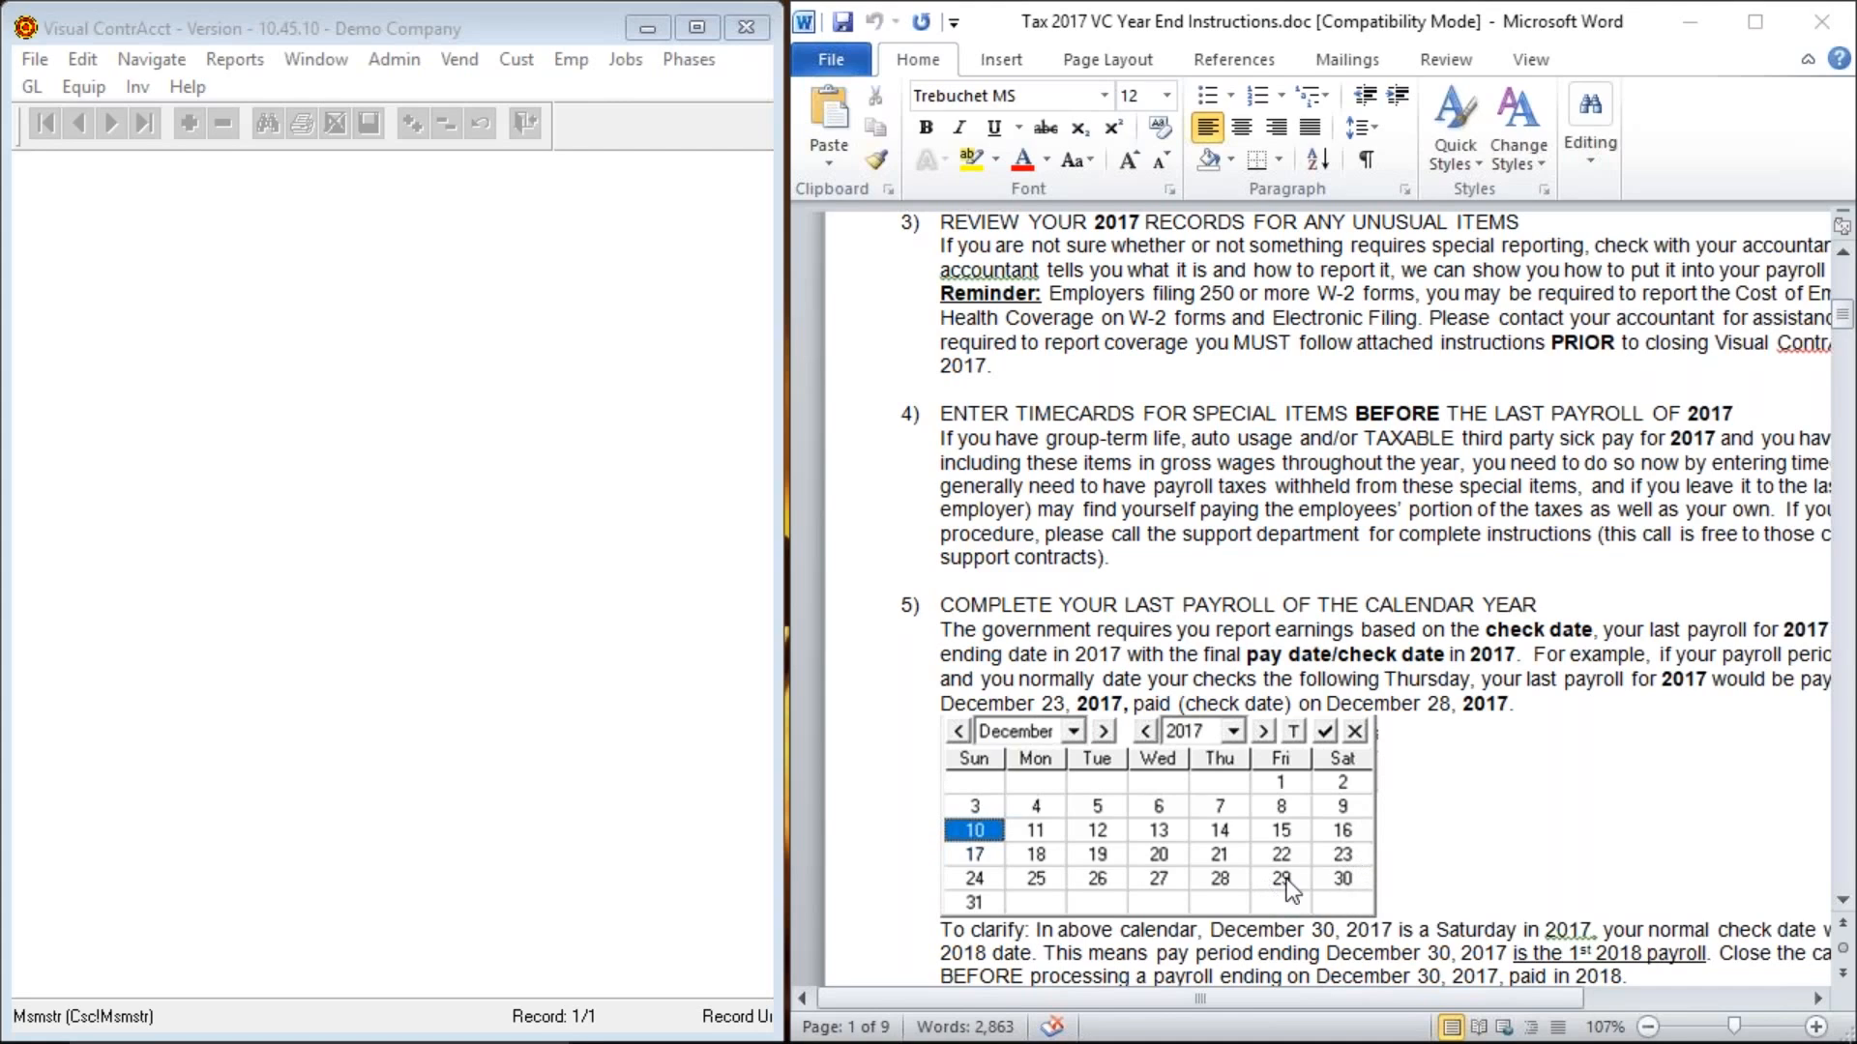
left_click(1209, 886)
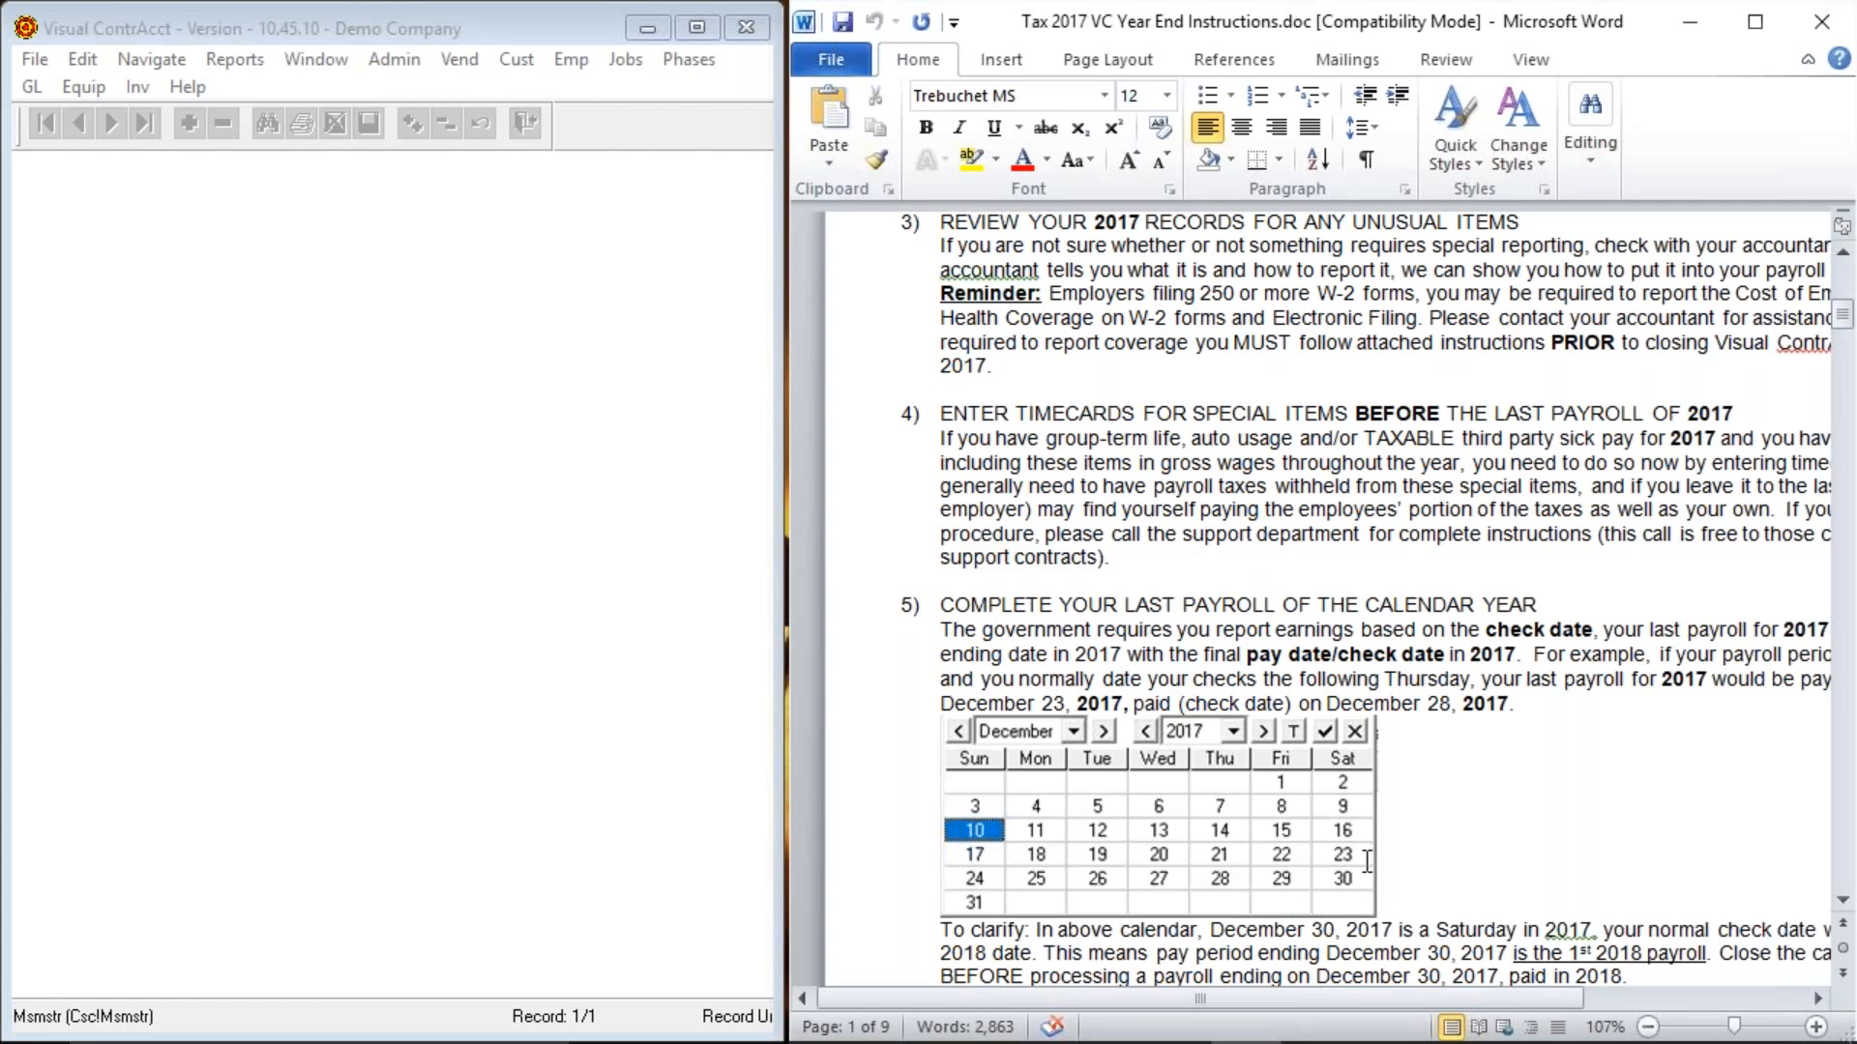
Review the payroll section of the Calendar Year End Checklist, from the 4th quarter reports to the tax table changes.
scroll(1367, 861, "down", 10)
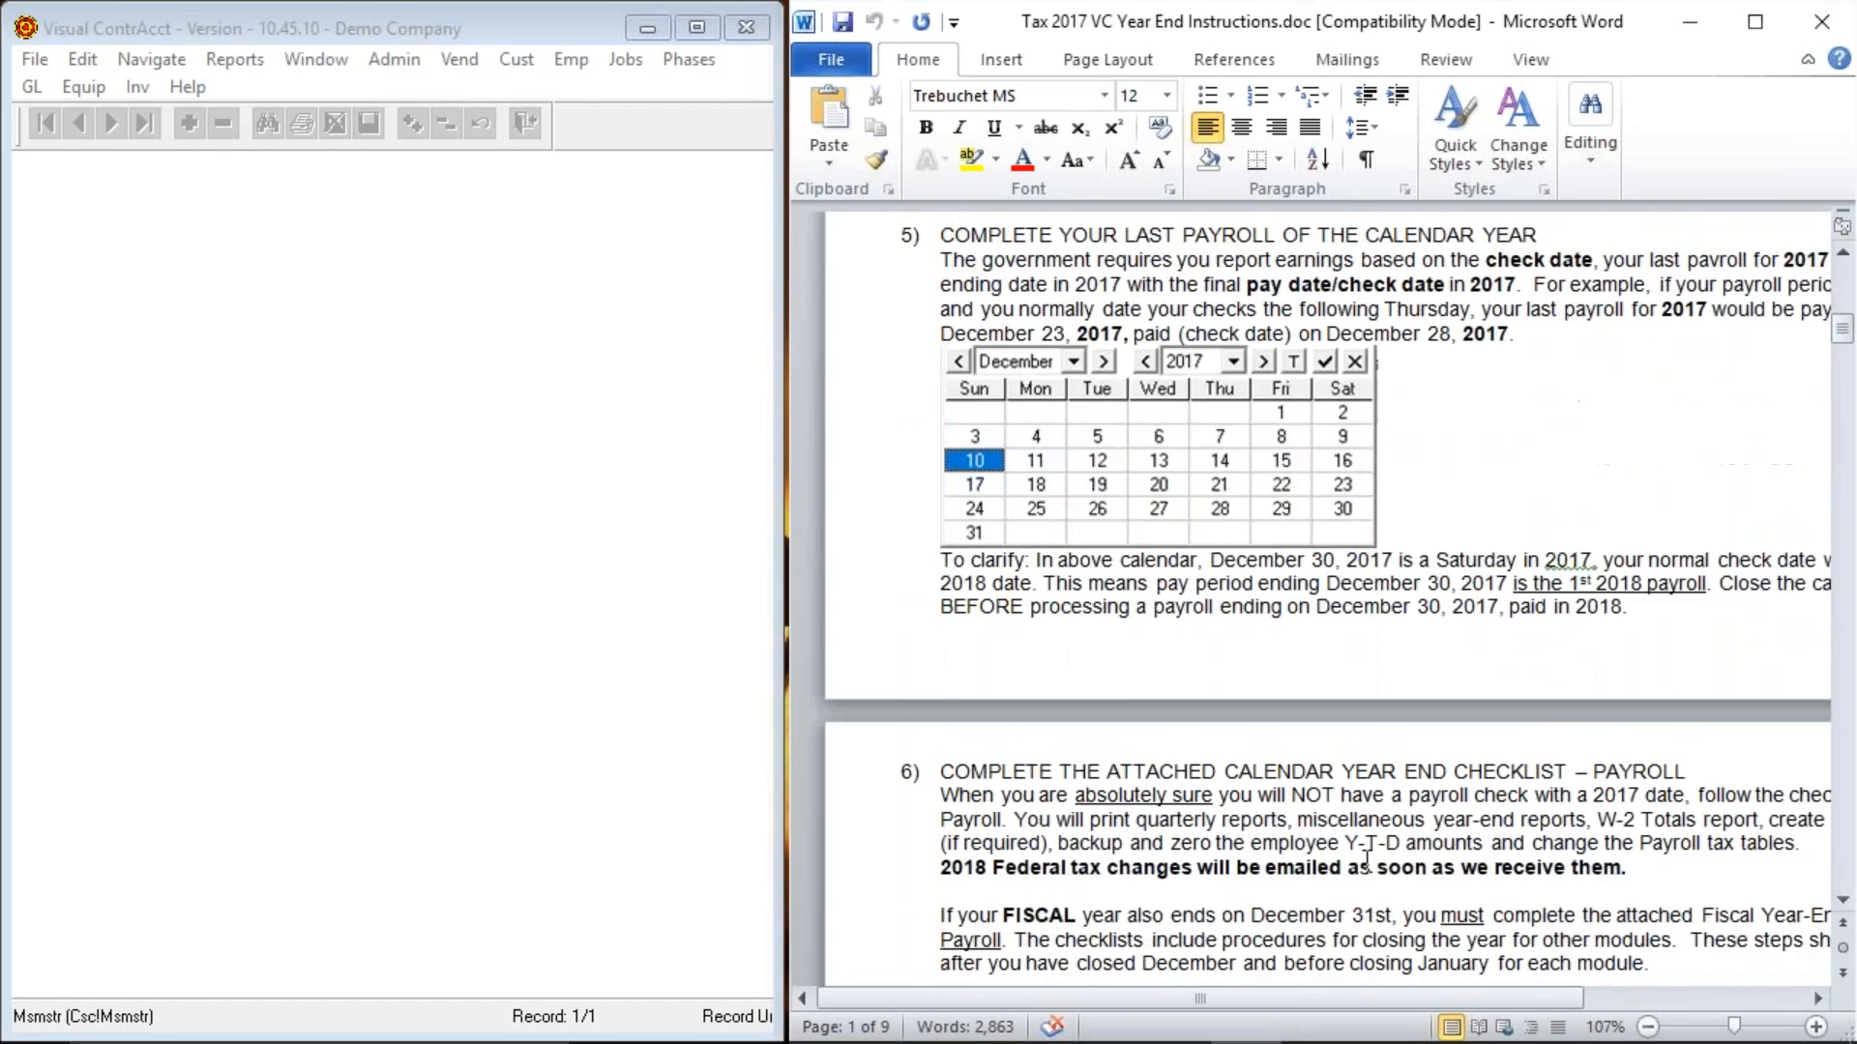
scroll(1367, 861, "down", 15)
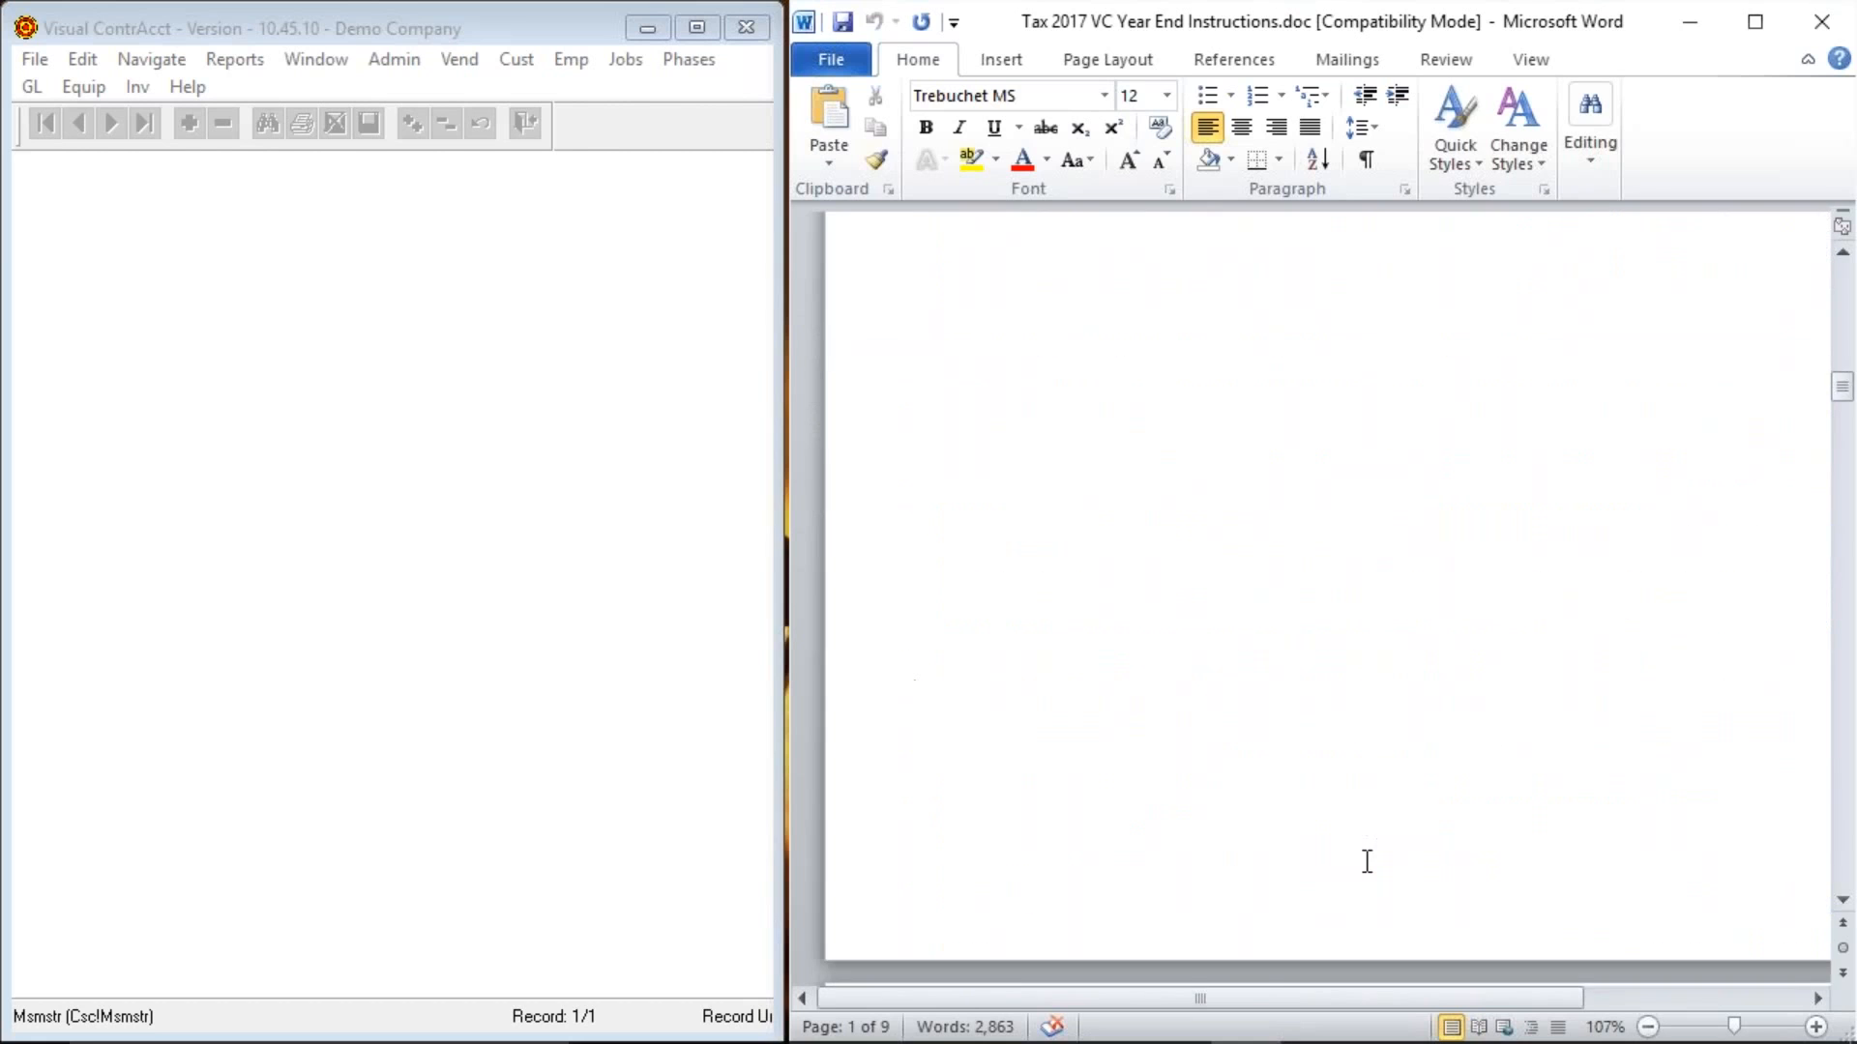
scroll(1366, 861, "down", 2)
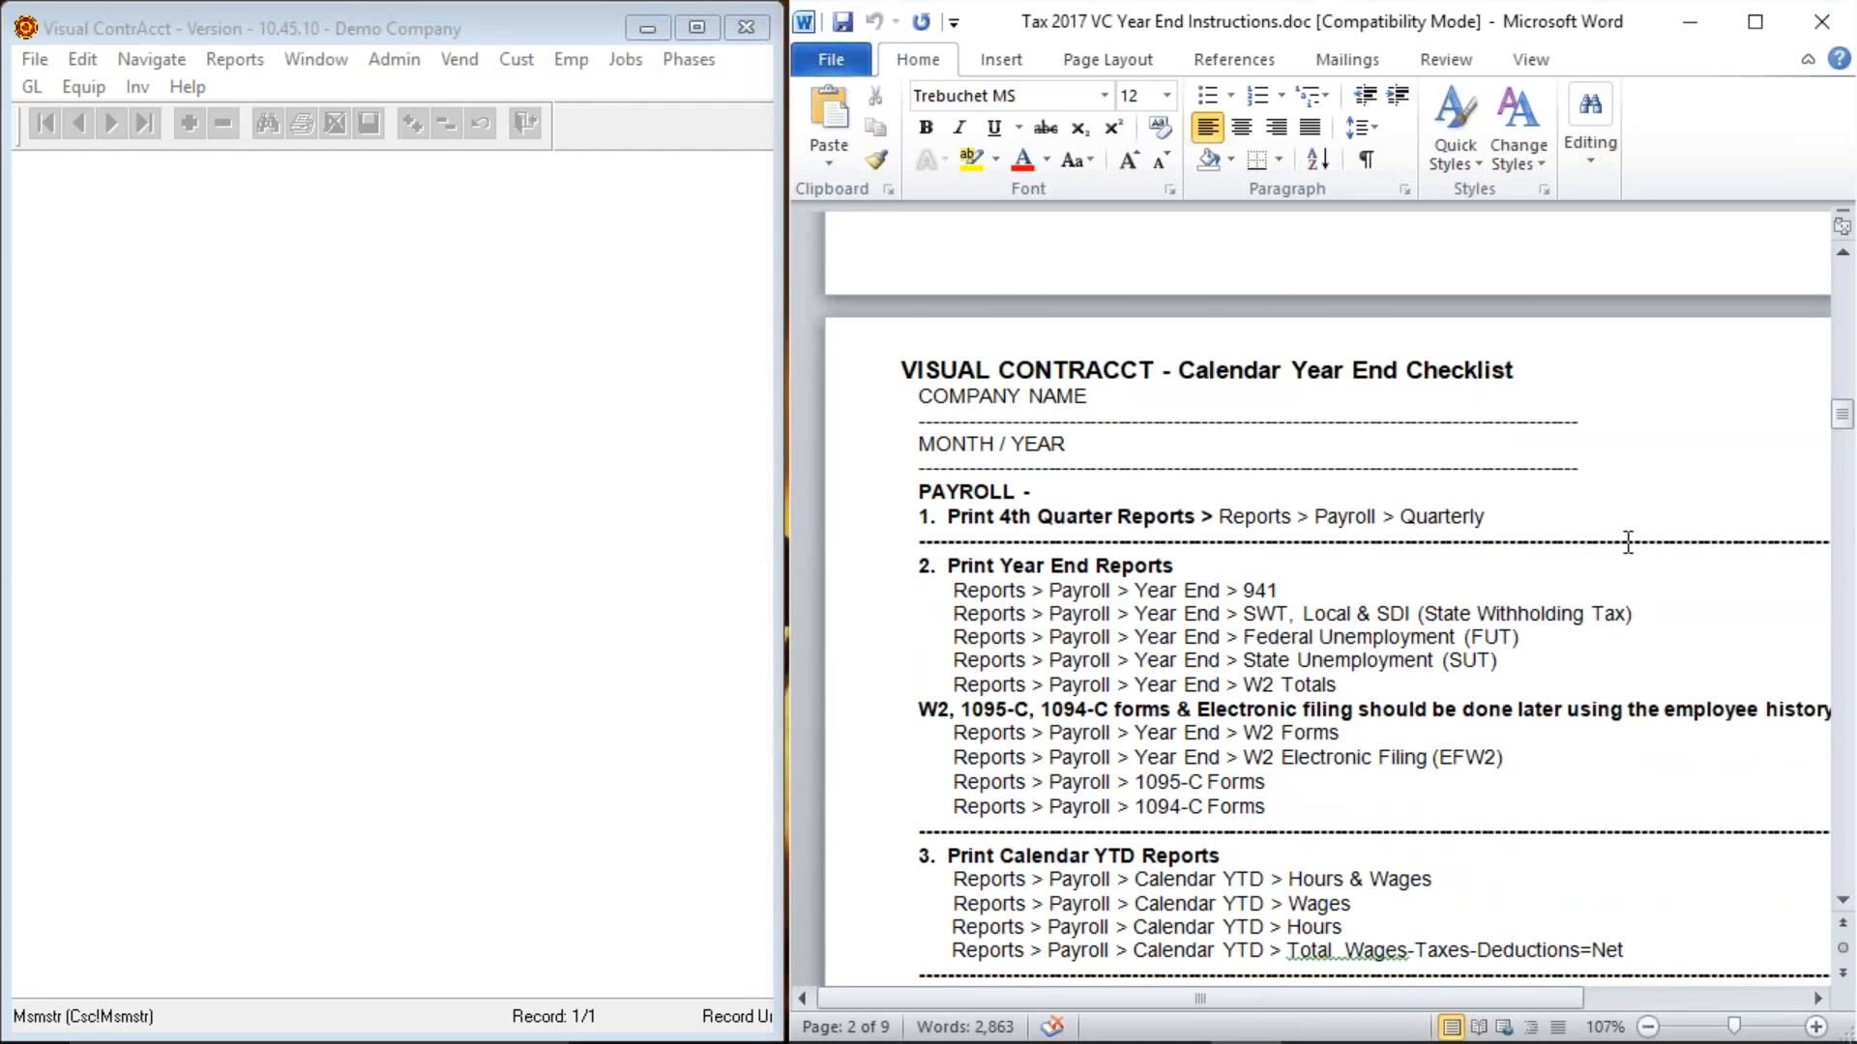
scroll(1628, 542, "down", 1)
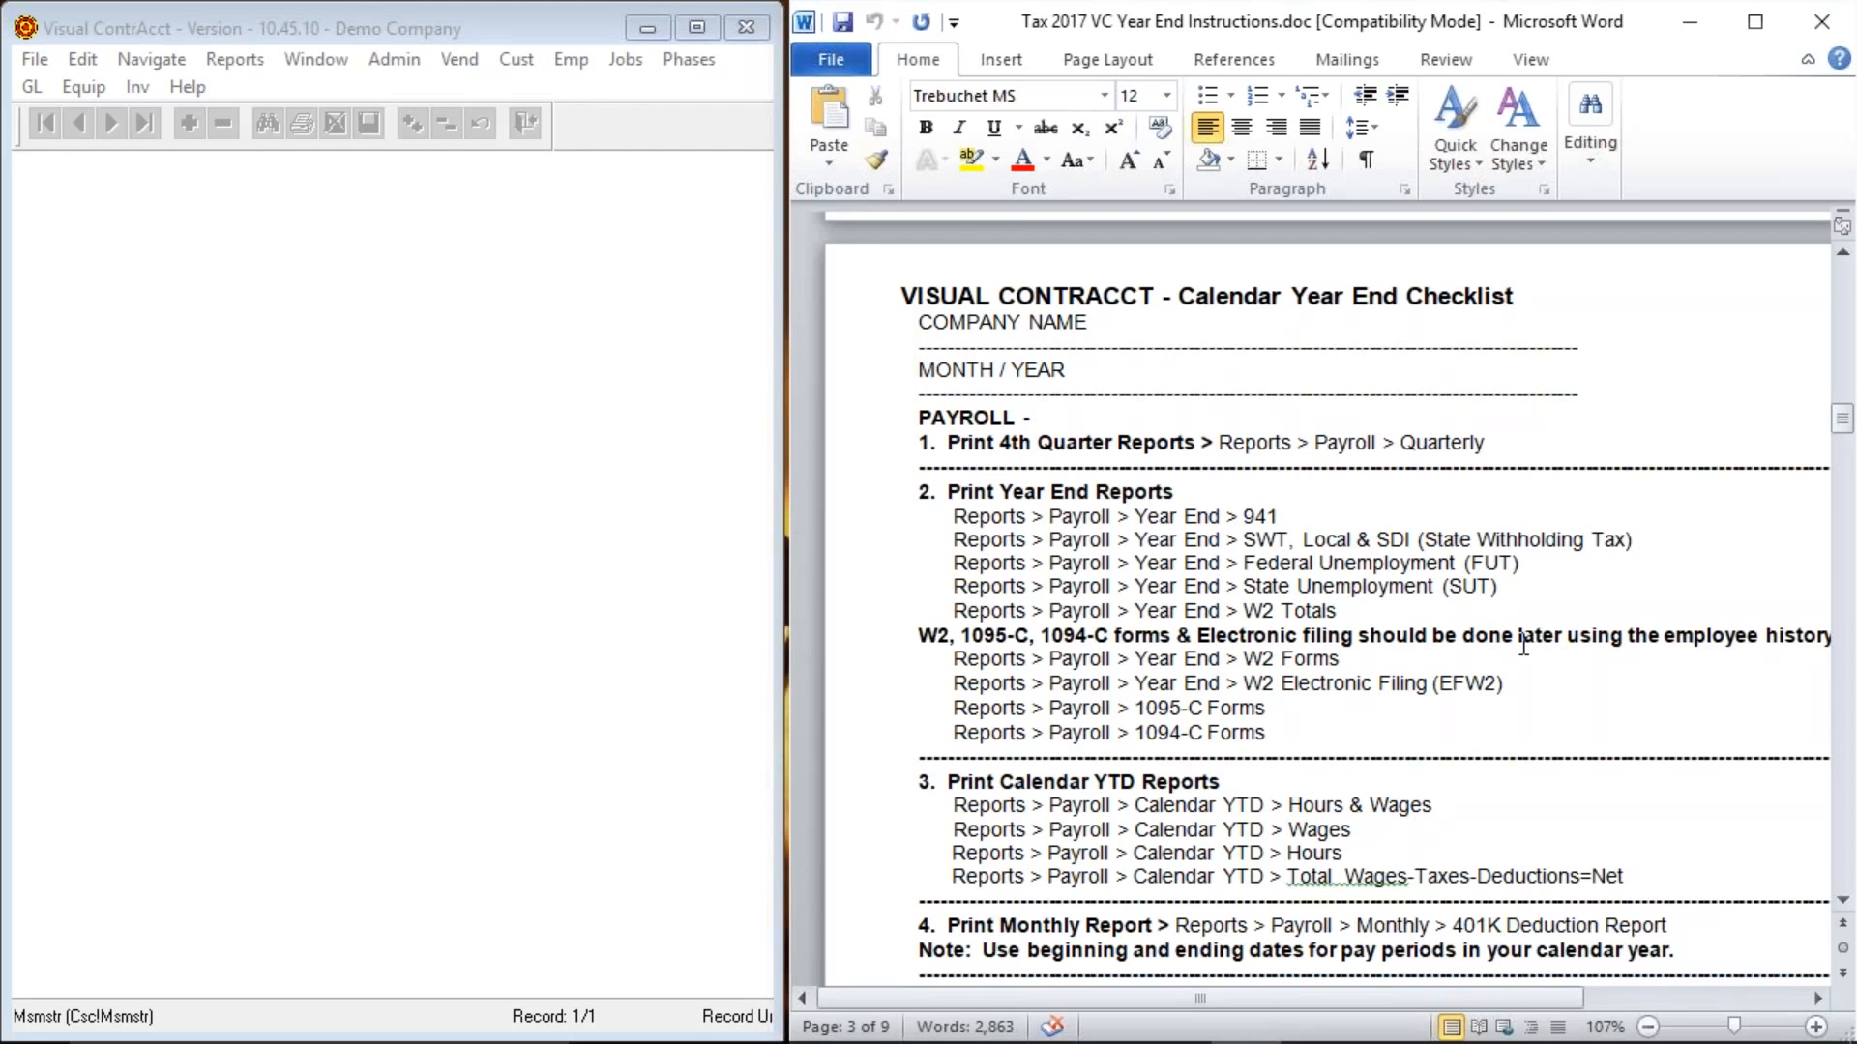
scroll(1523, 645, "down", 1)
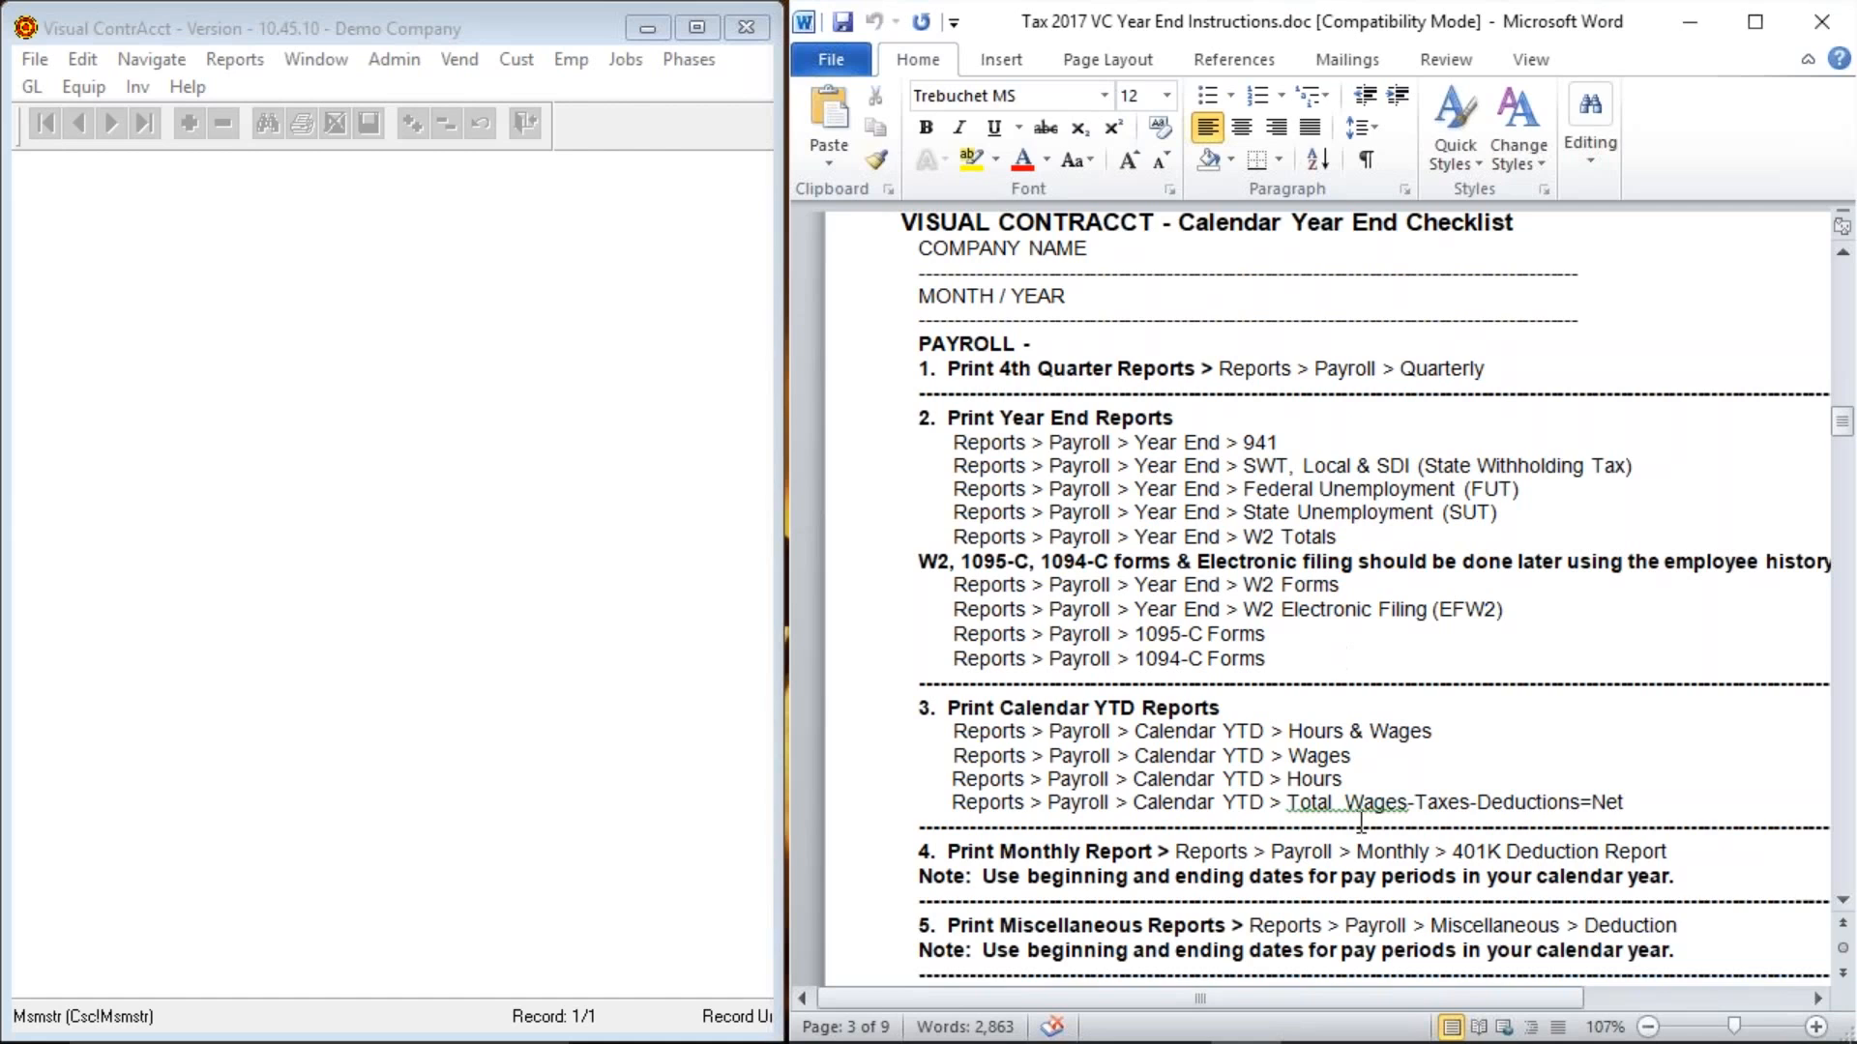
scroll(1387, 769, "down", 2)
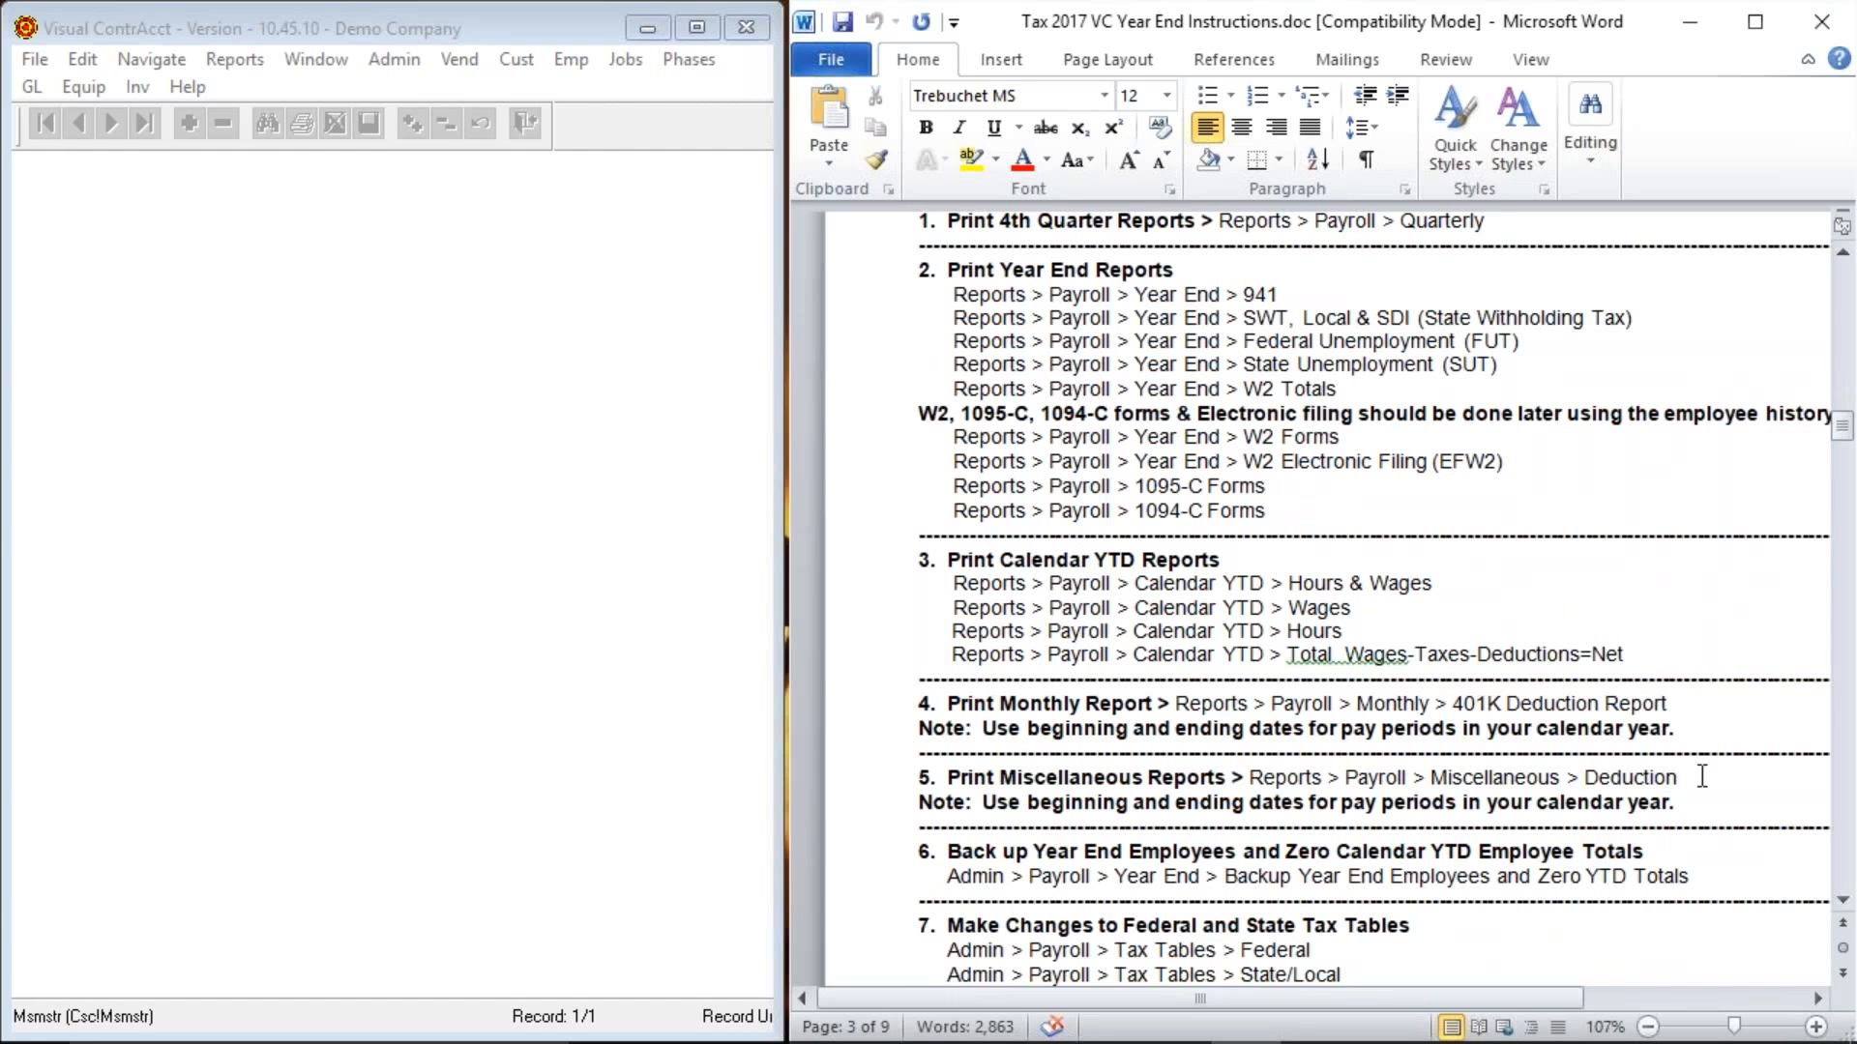
scroll(1702, 776, "down", 2)
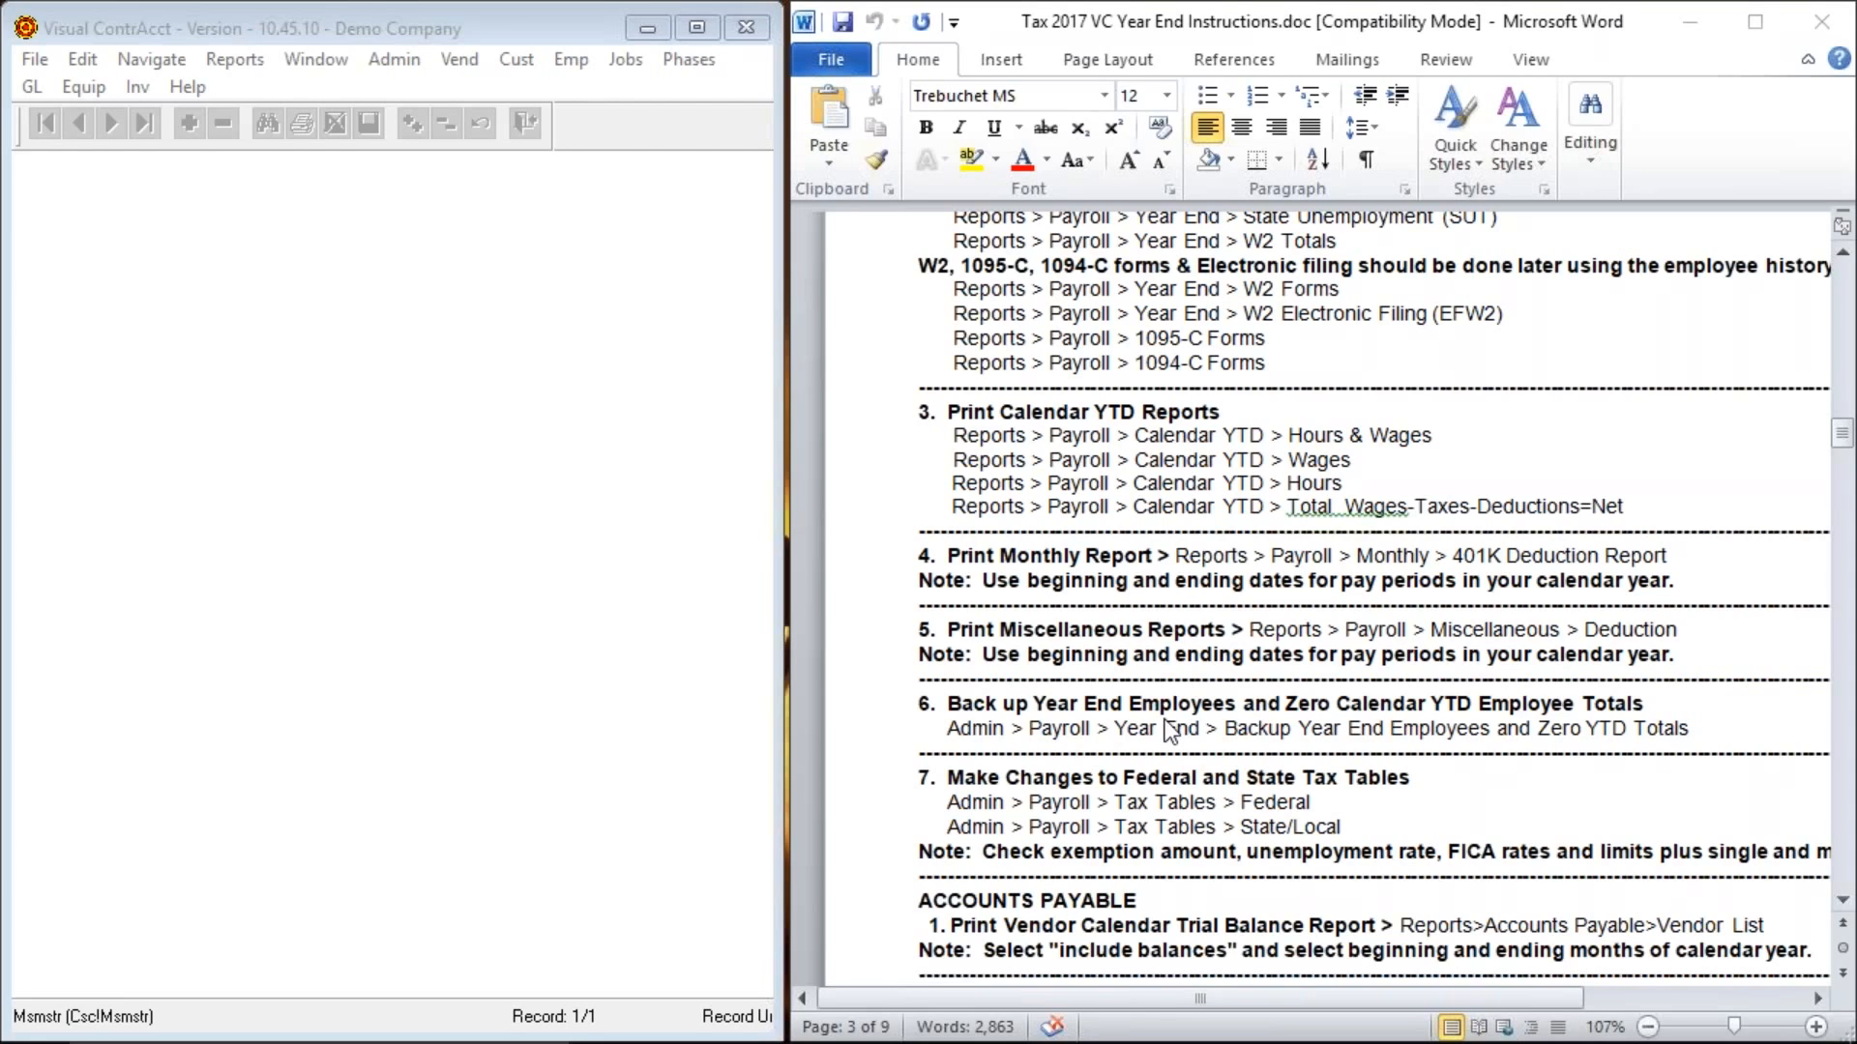
left_click(230, 60)
mouse_move(246, 312)
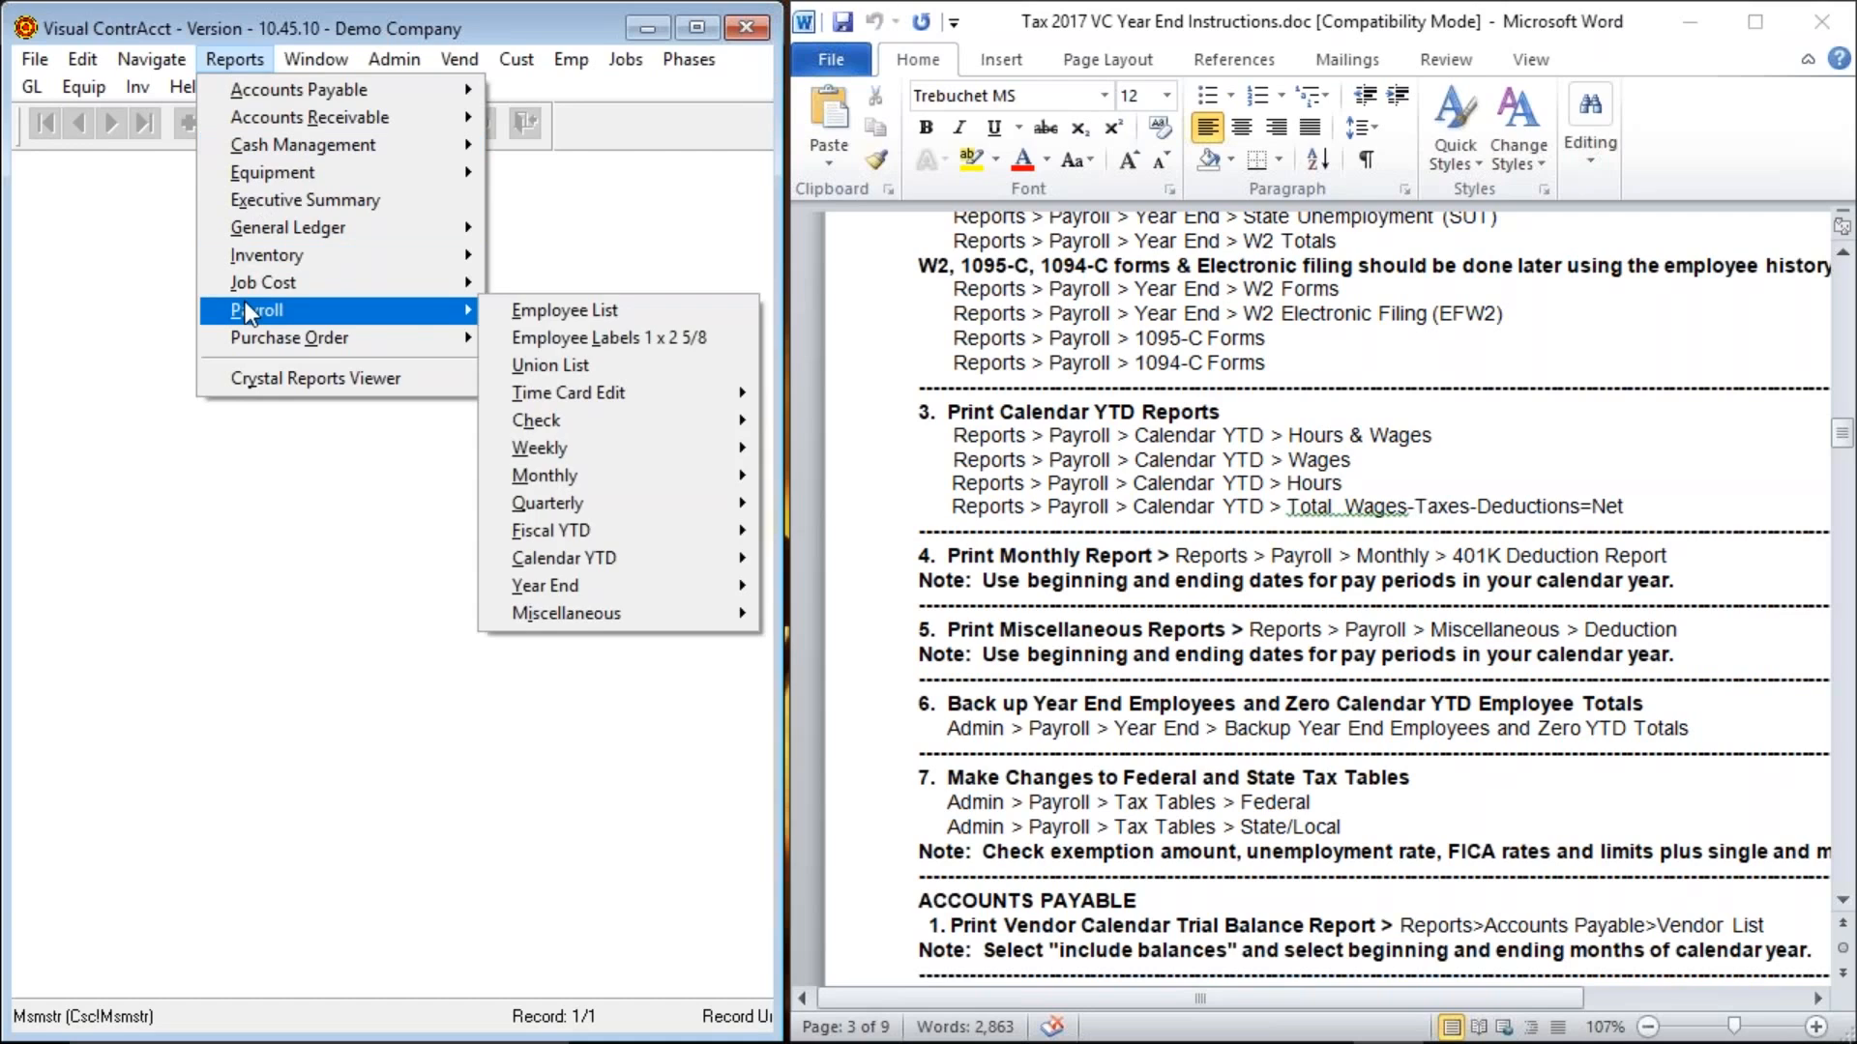
left_click(541, 337)
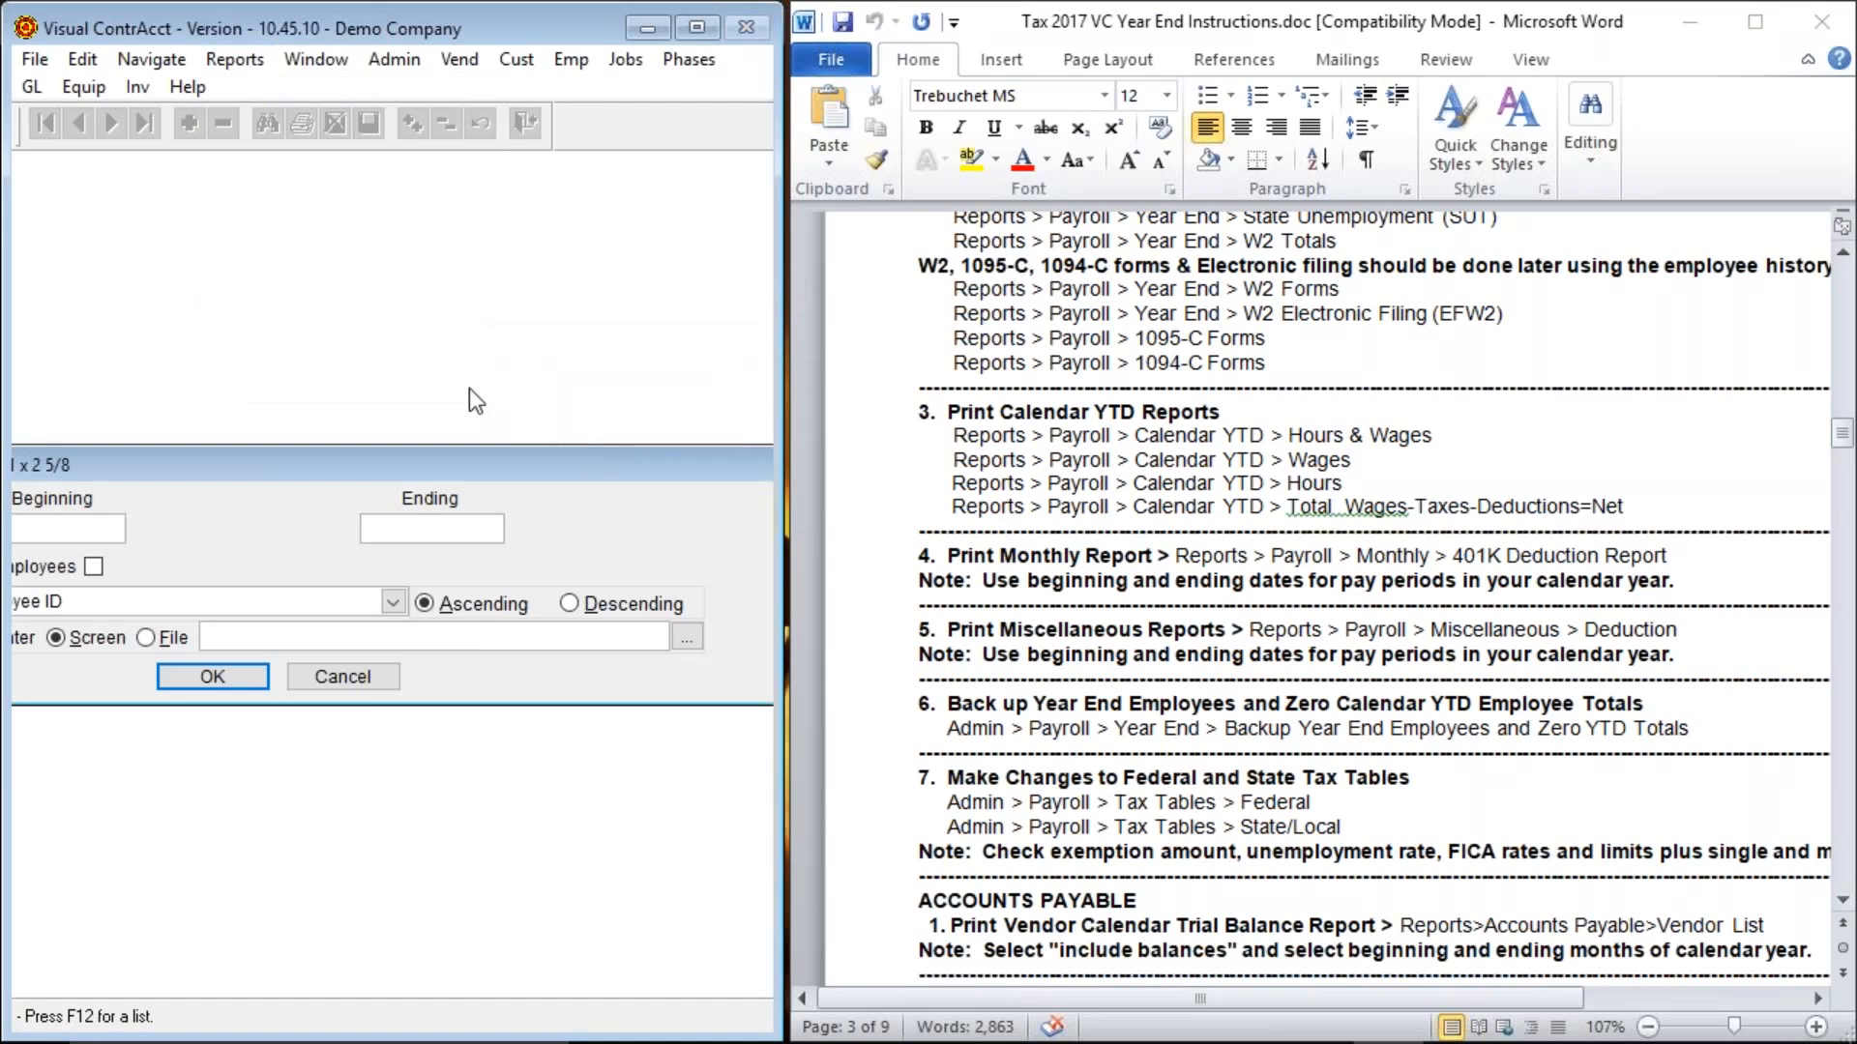
left_click(348, 677)
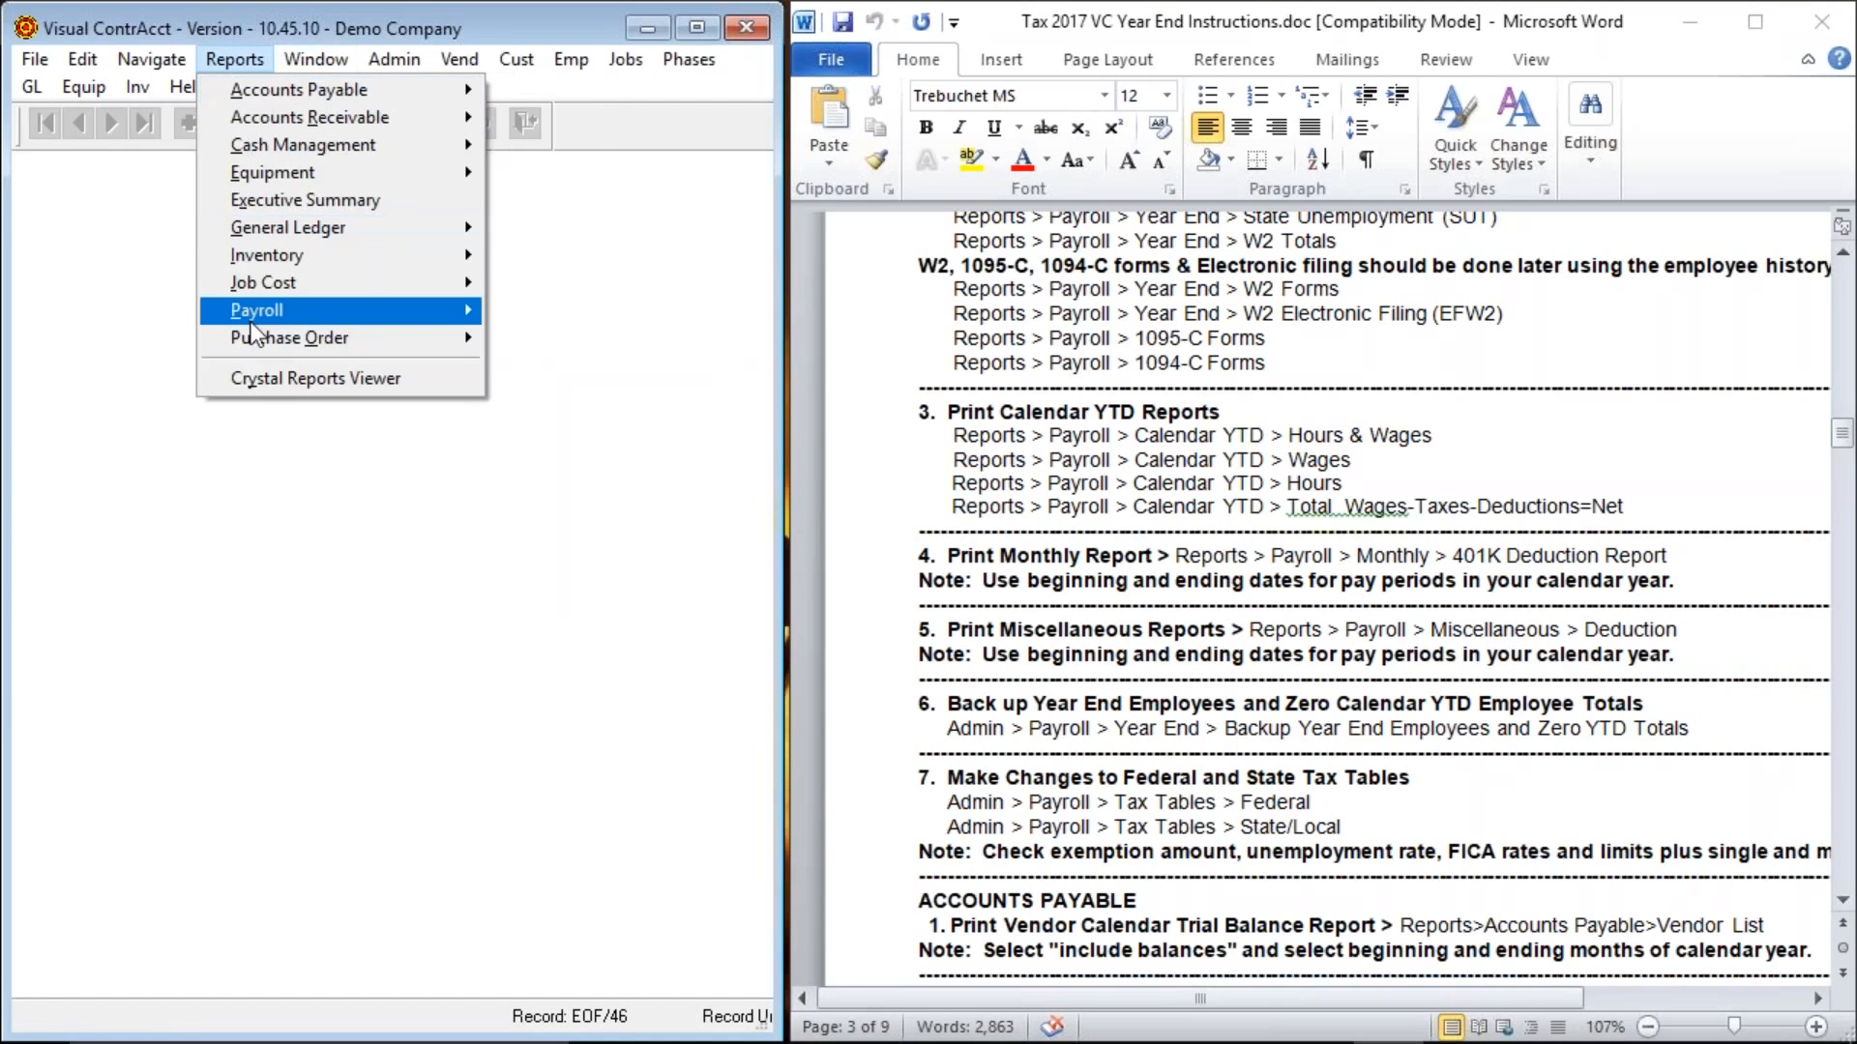
Open the quarterly 941 Federal payroll report options, and widen and reposition the windows so all the report's fields are visible.
mouse_move(263, 312)
mouse_move(645, 510)
left_click(830, 502)
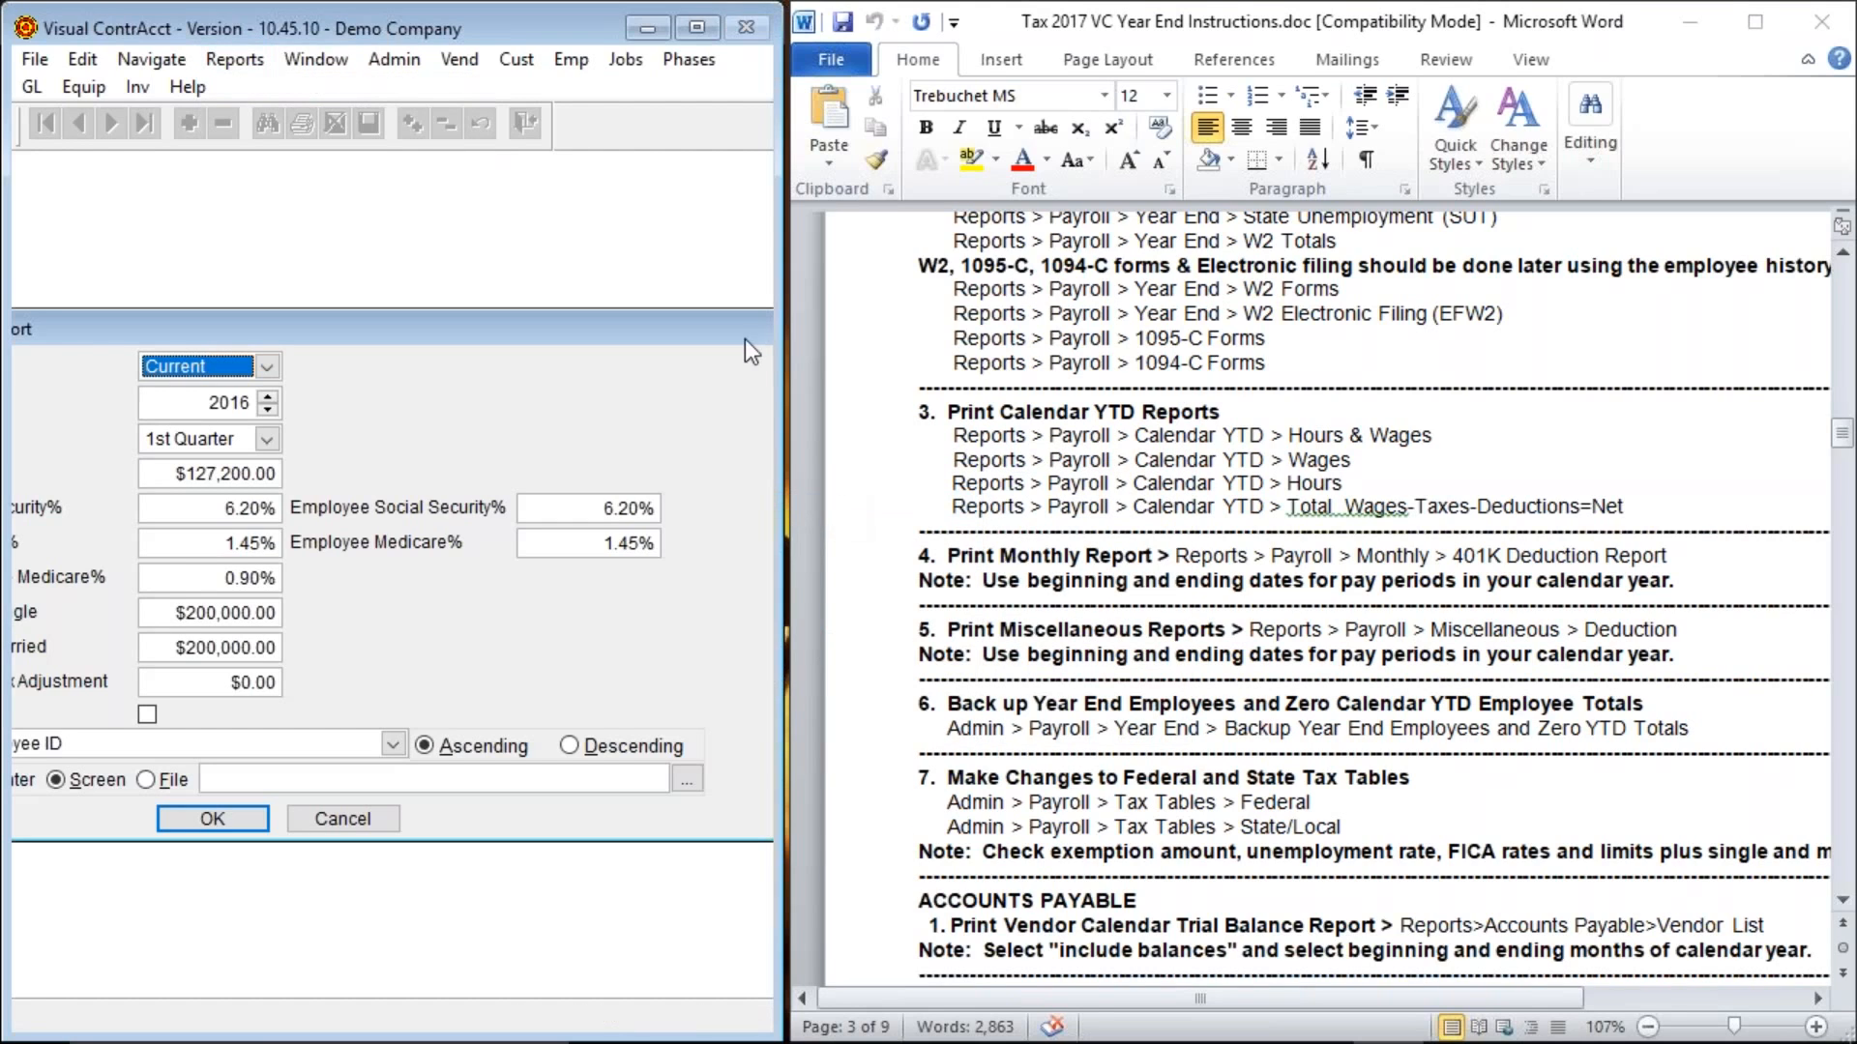
left_click_drag(782, 173, 1117, 172)
left_click_drag(455, 31, 702, 31)
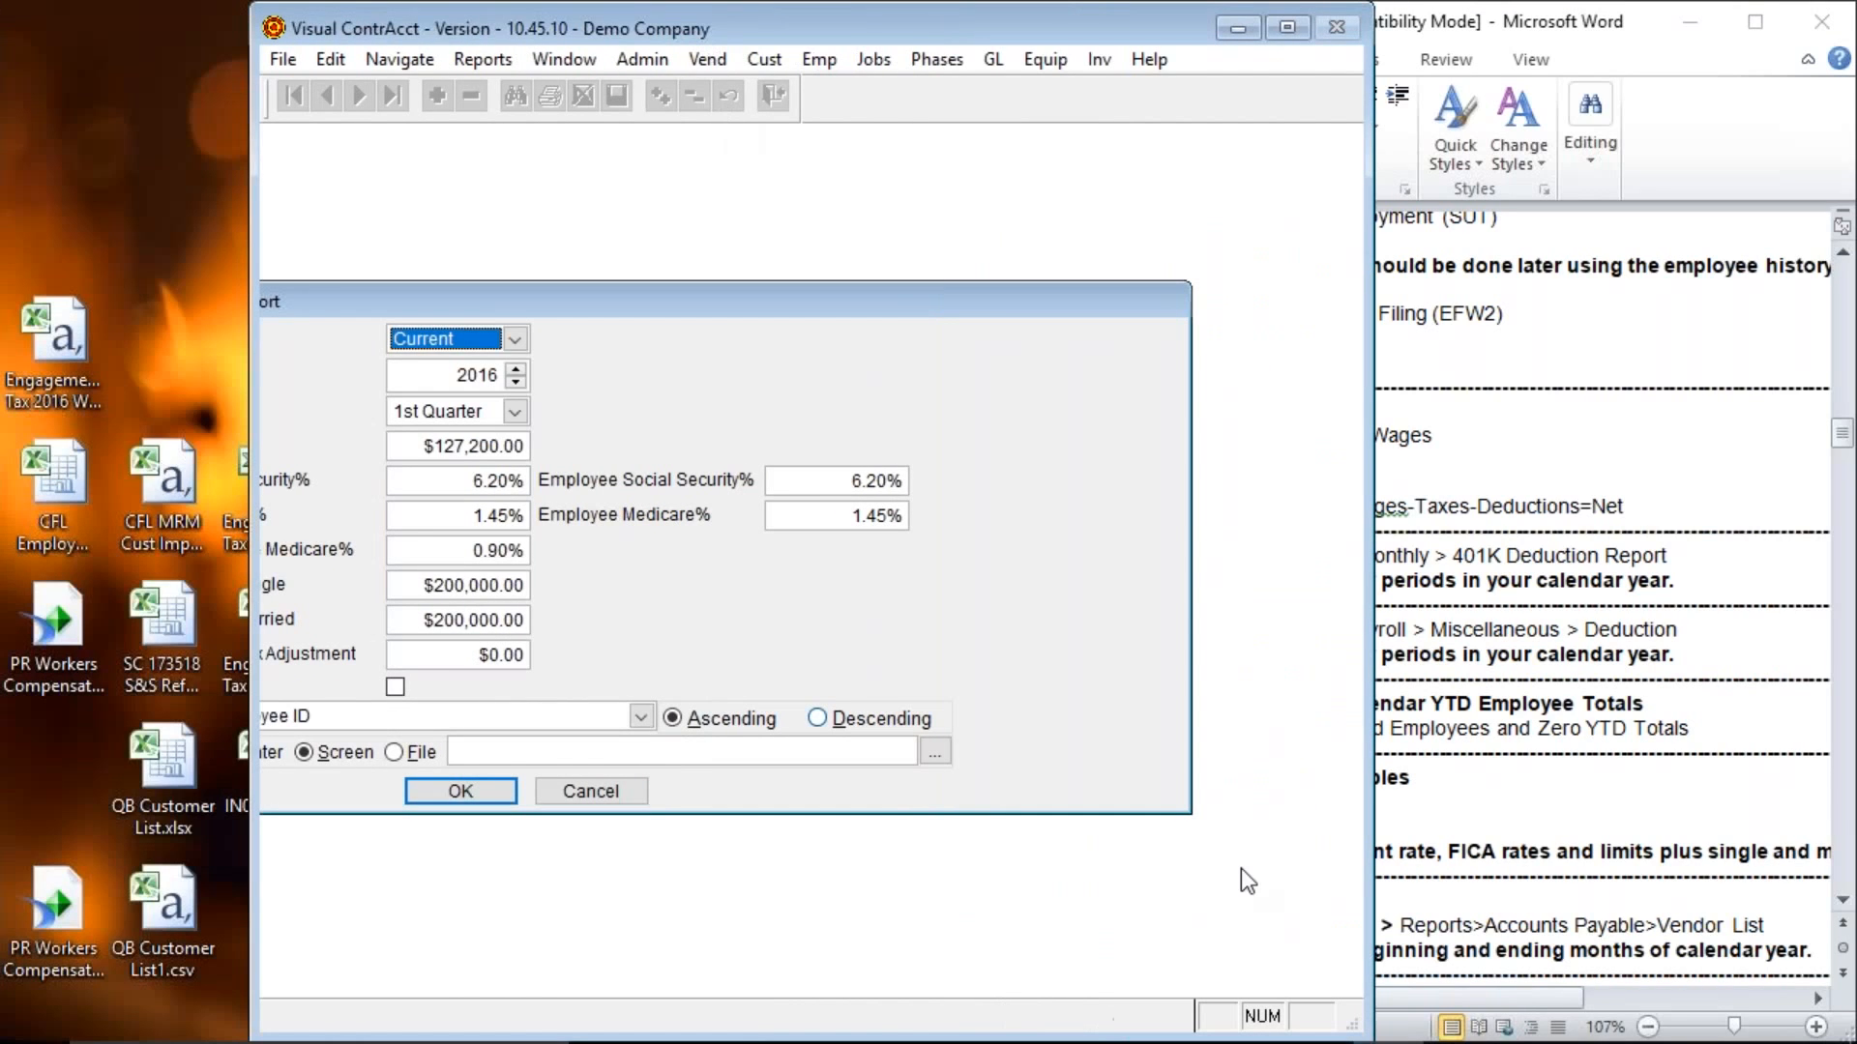
left_click_drag(982, 299, 1211, 309)
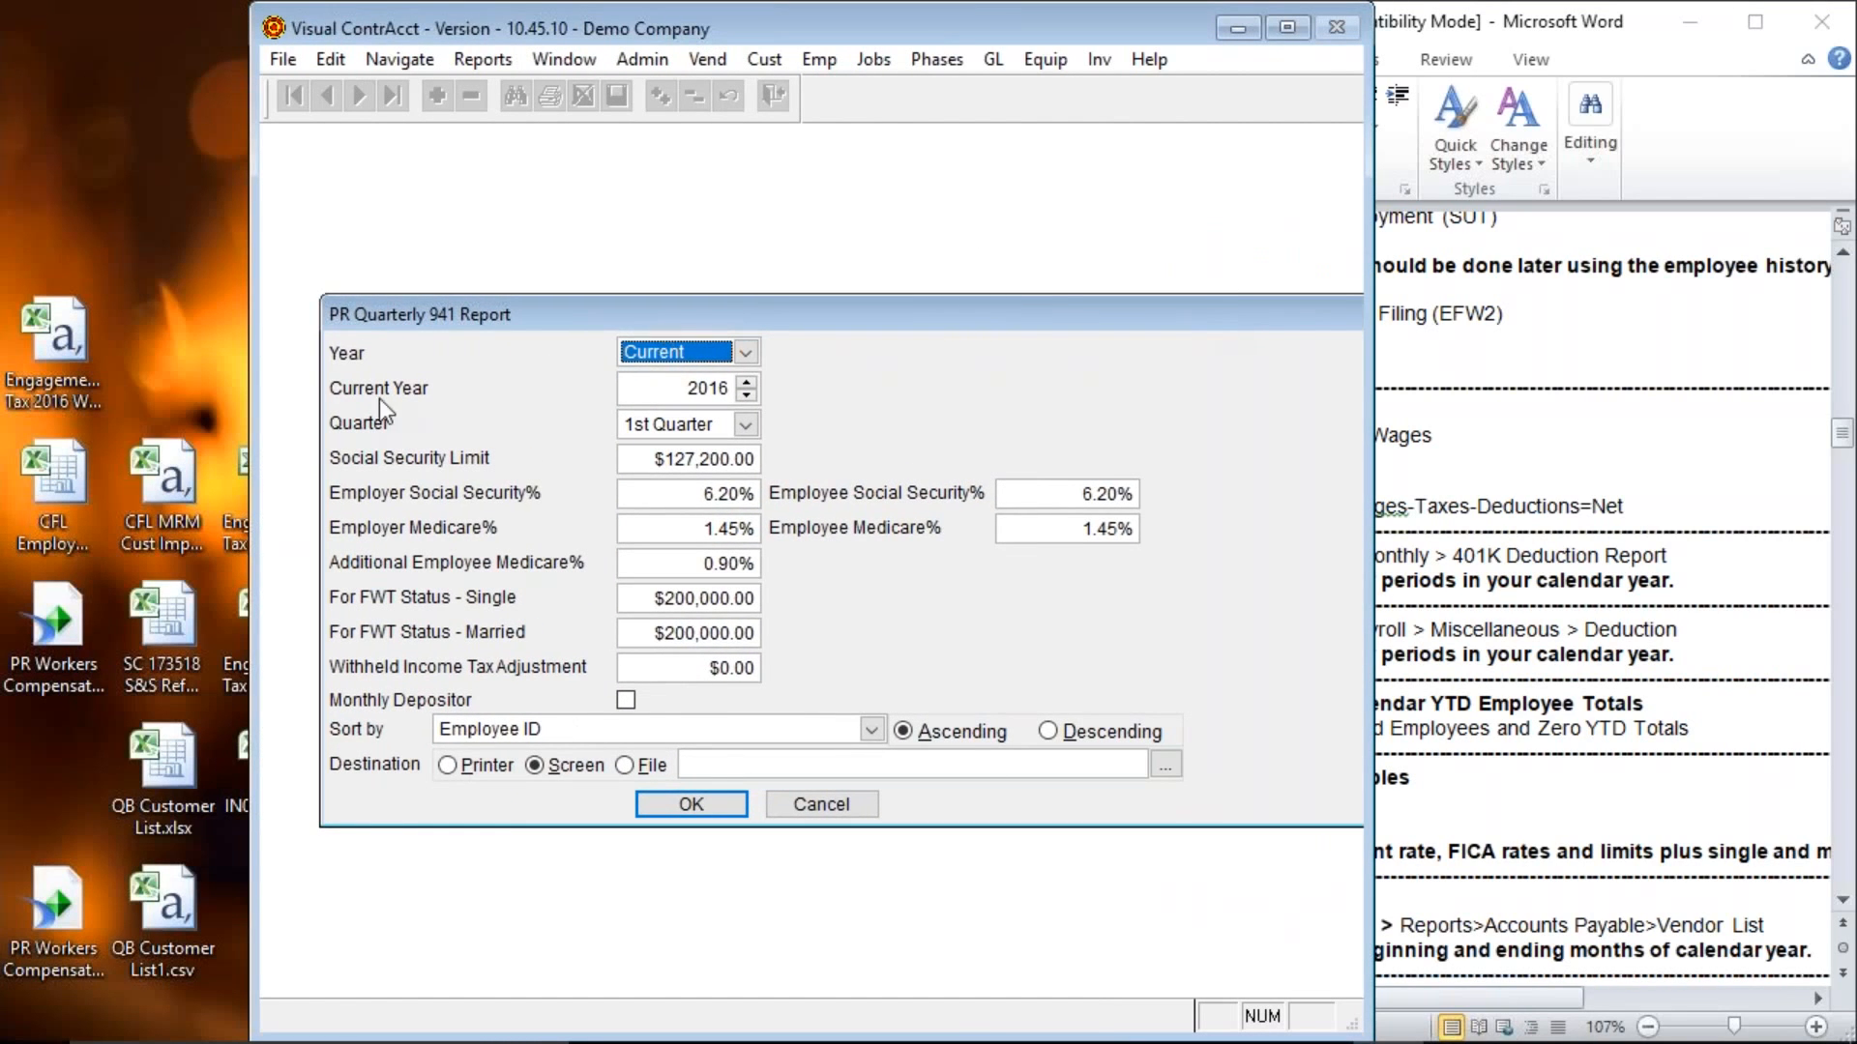
Check the available years for the 941 report, and set its Current Year to 2015.
left_click(743, 353)
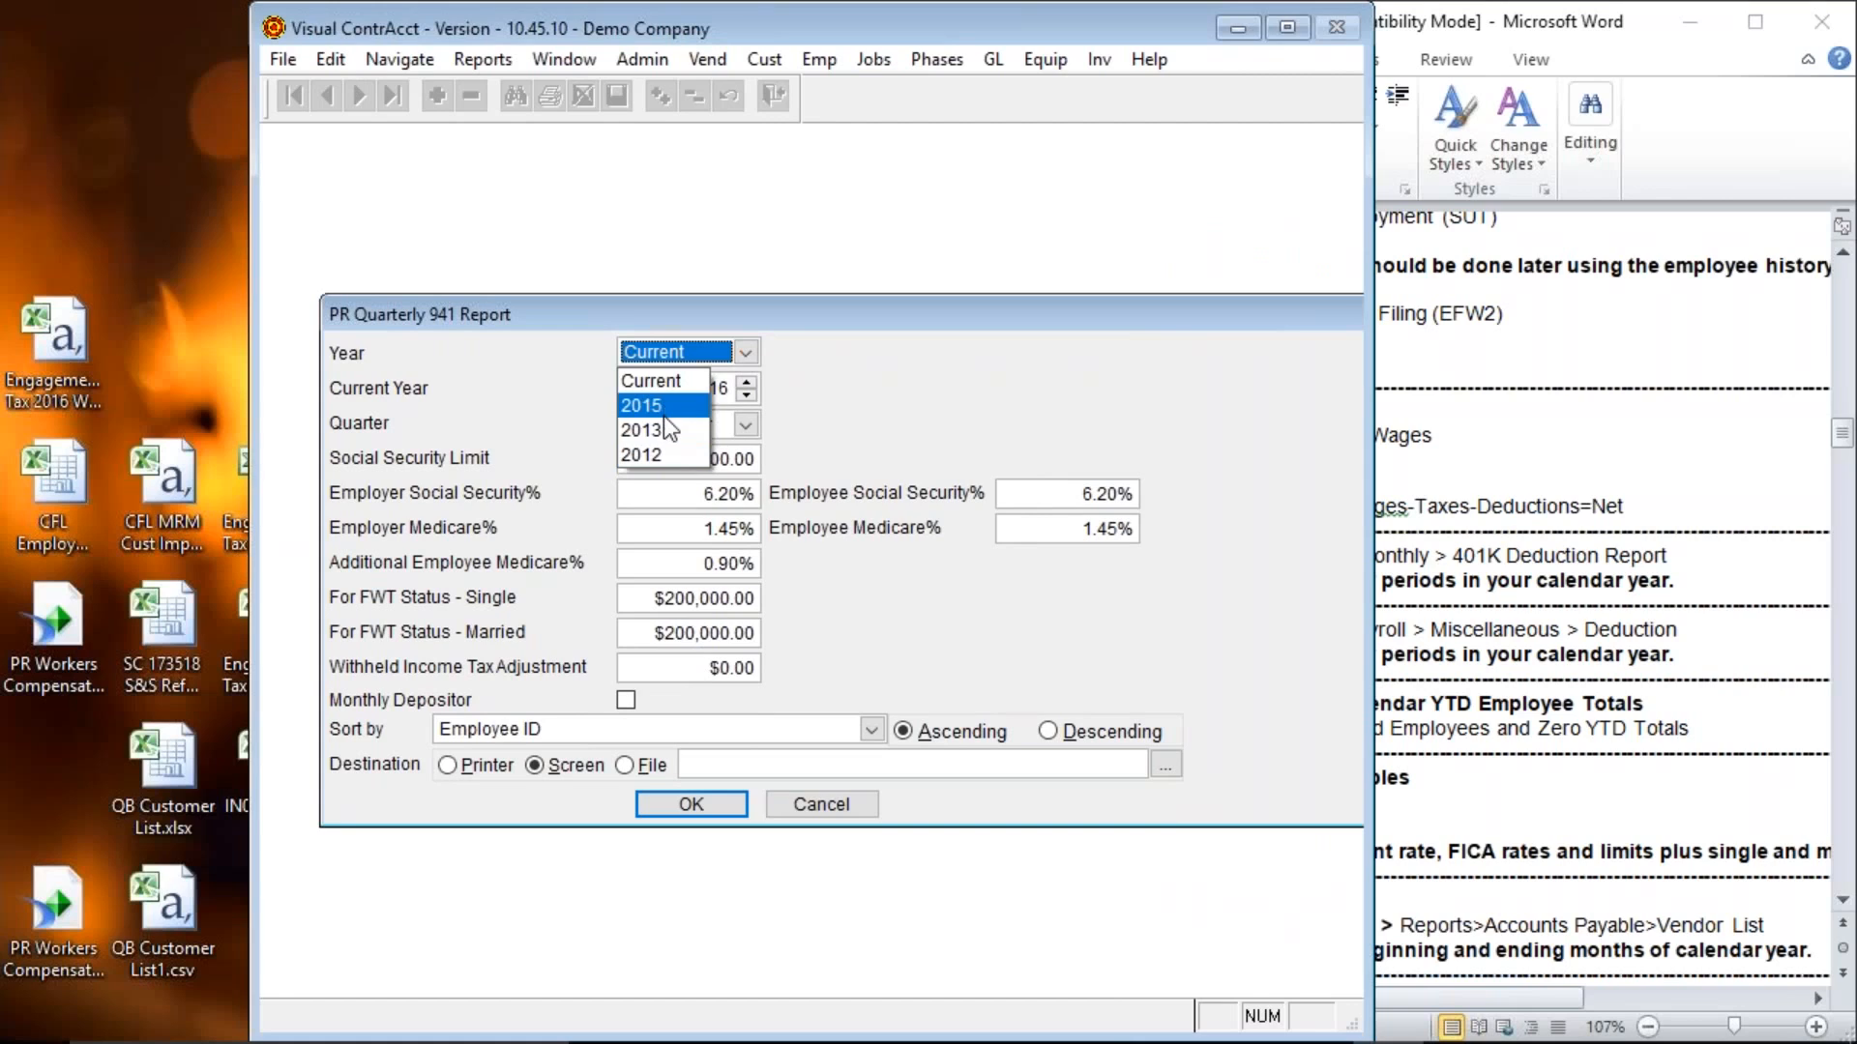
left_click(744, 353)
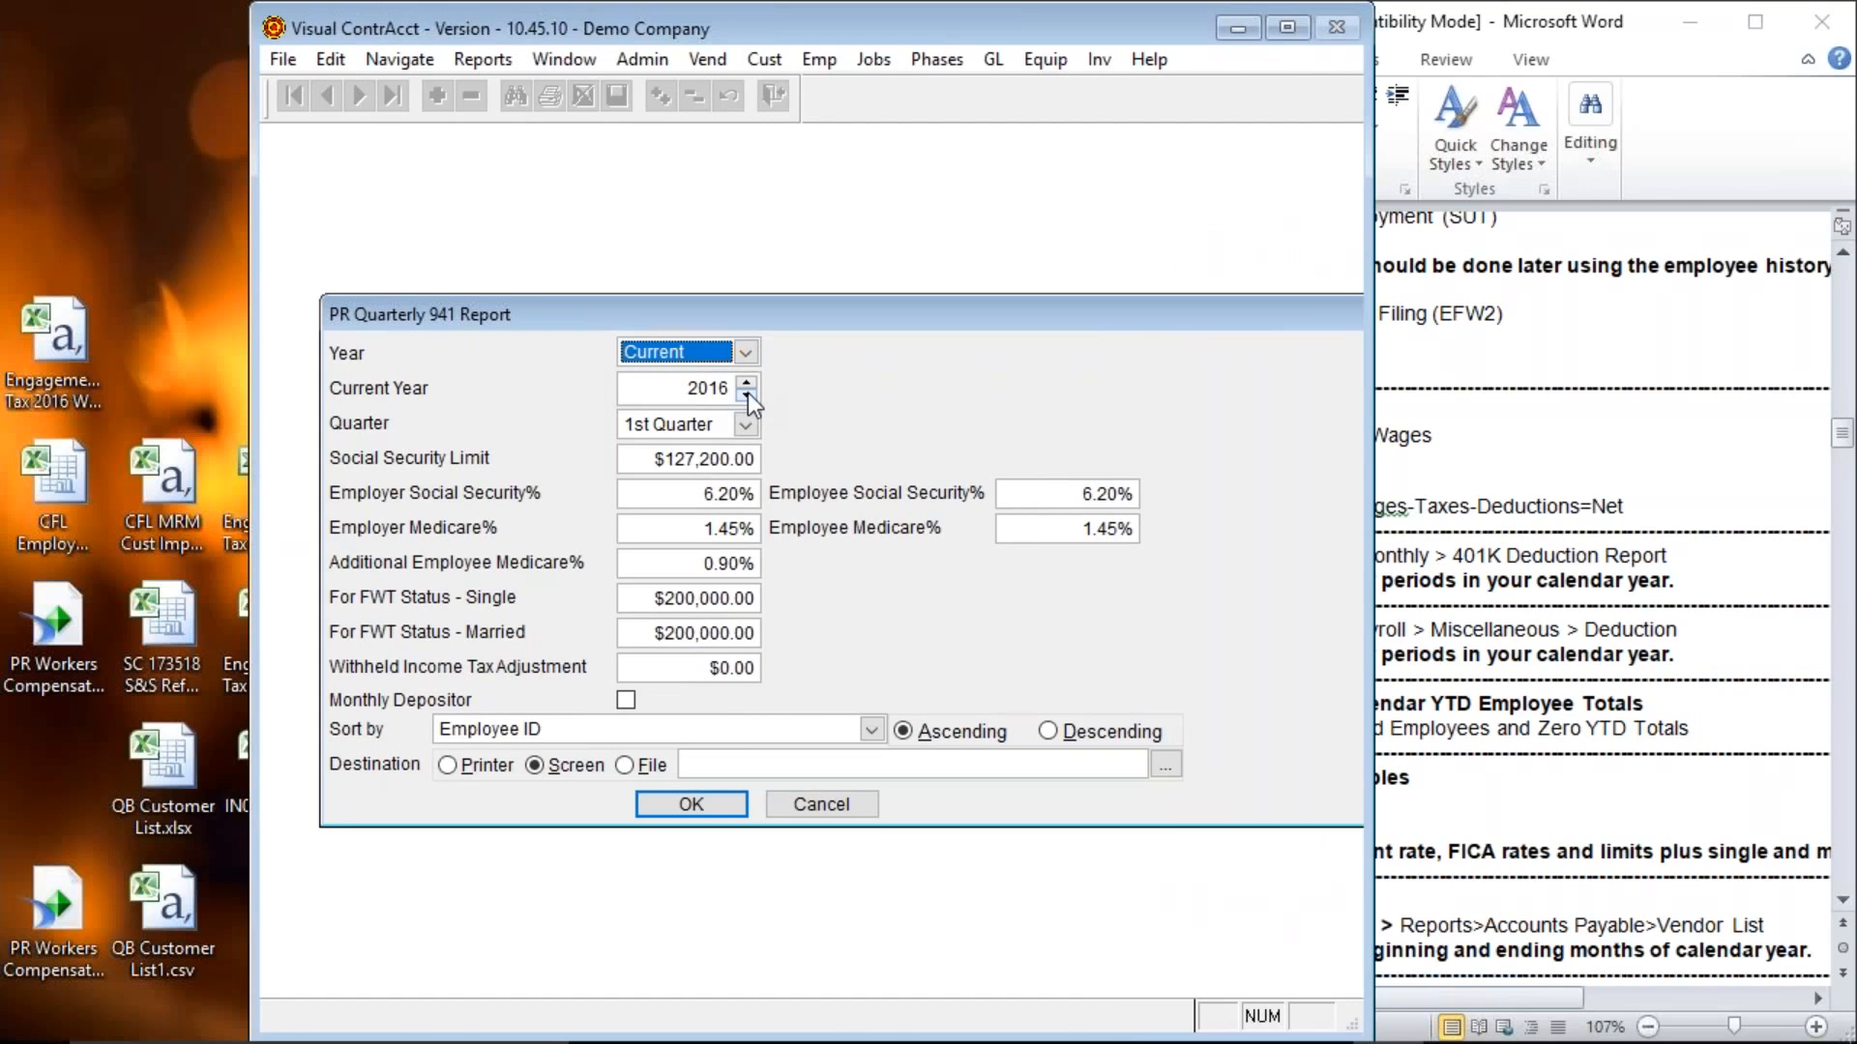
left_click(747, 392)
left_click(746, 383)
left_click(746, 383)
left_click(747, 383)
left_click(746, 383)
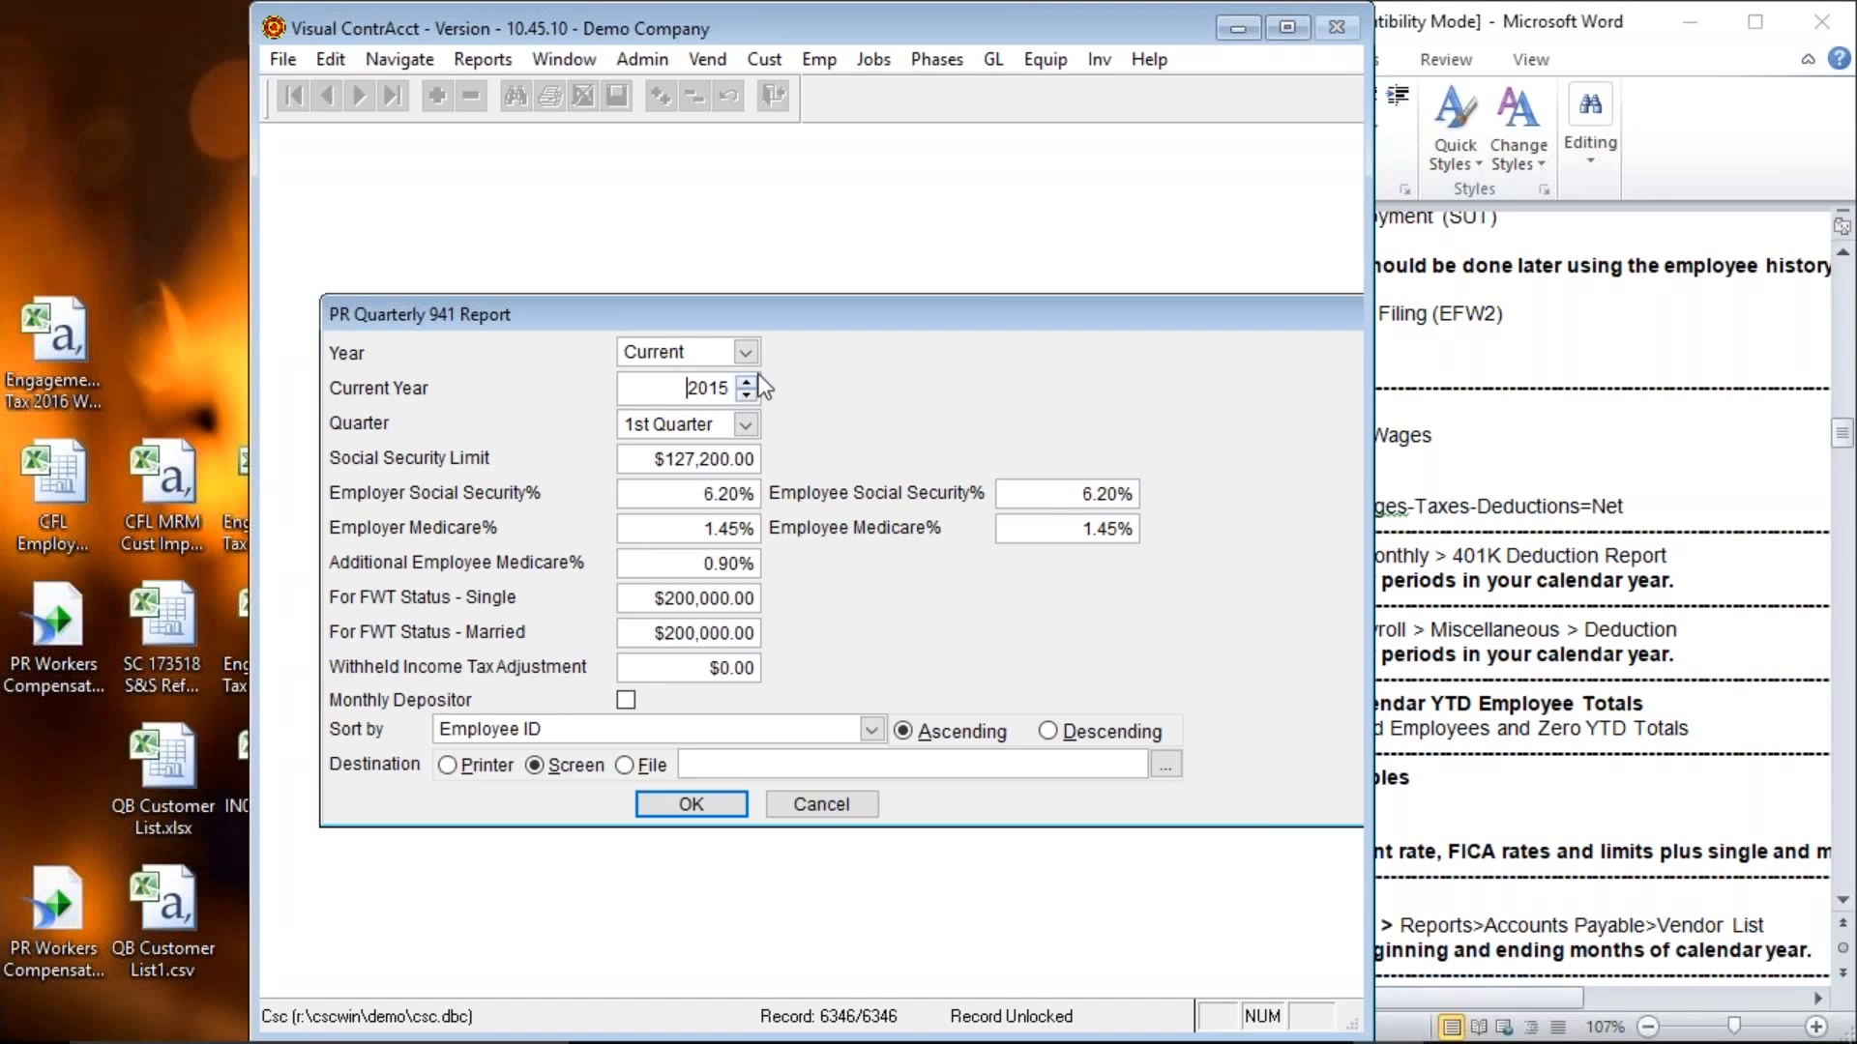
Select 2015 as the 941 report's Year, move the Visual ContrAcct window back, and cancel the report.
left_click(746, 352)
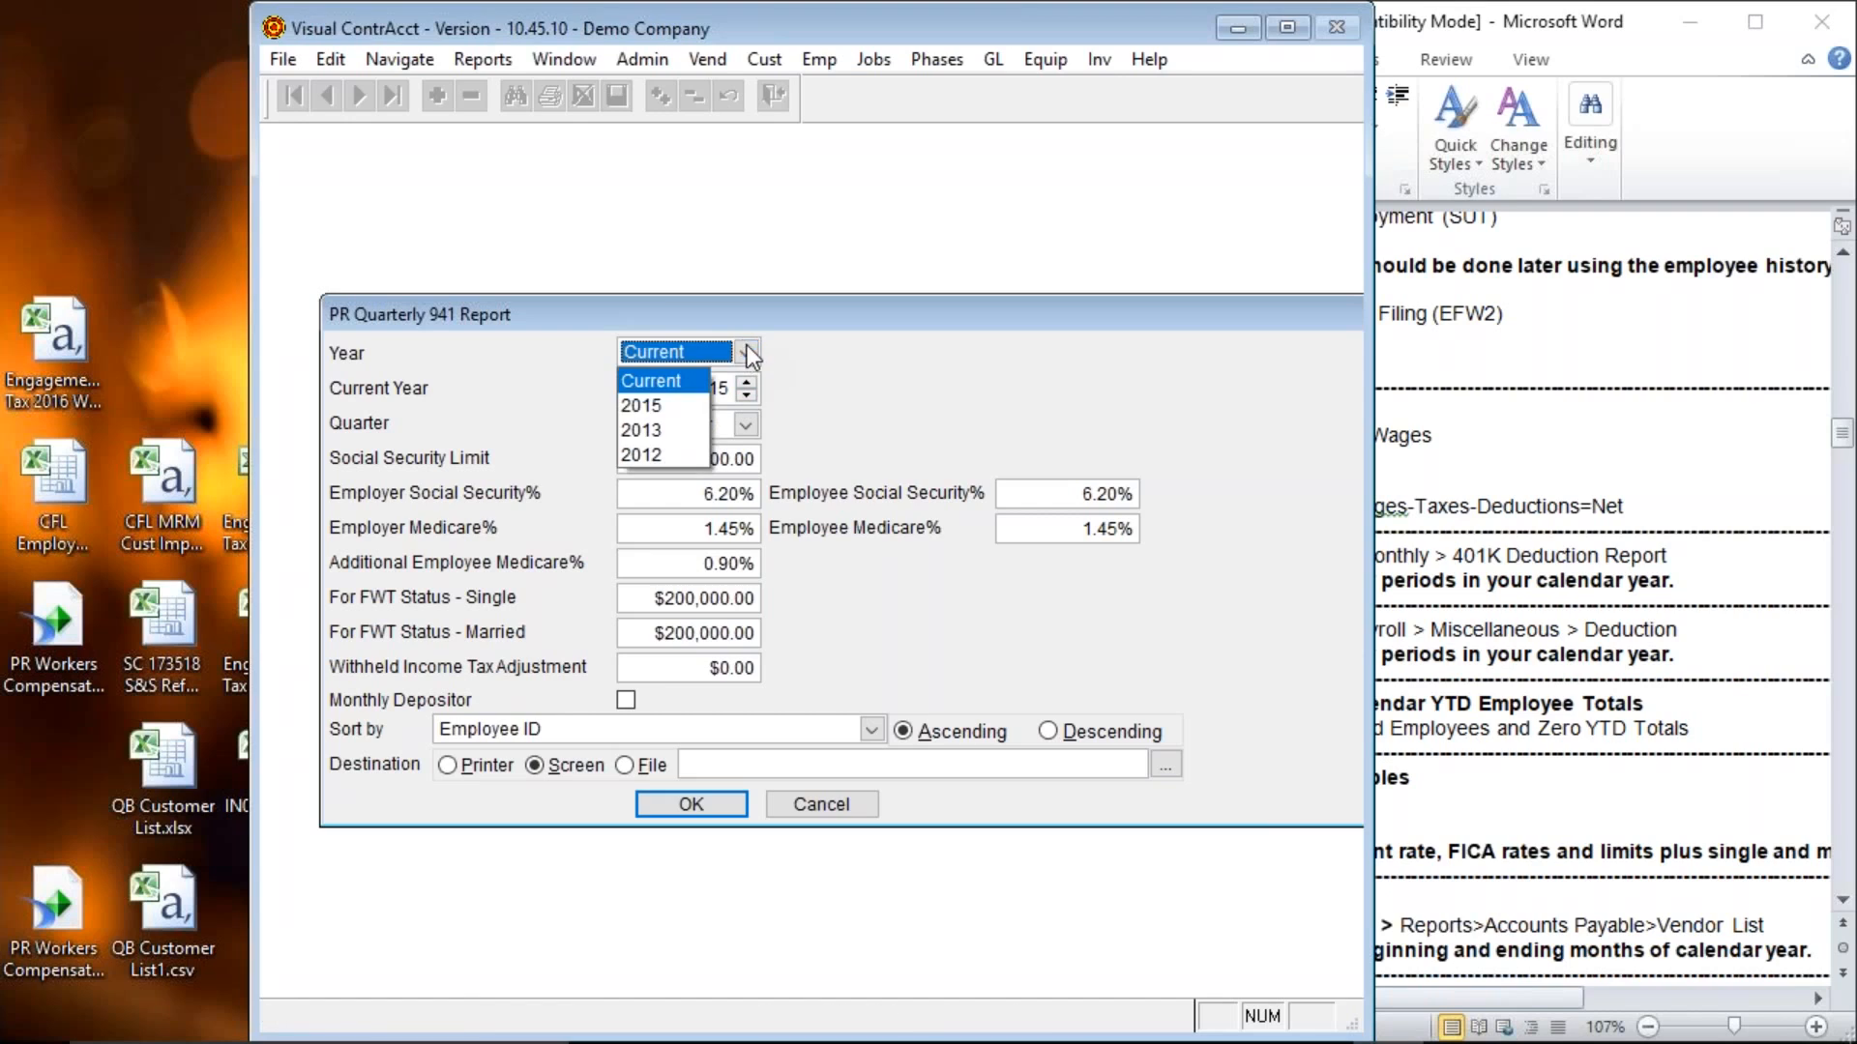
left_click(667, 406)
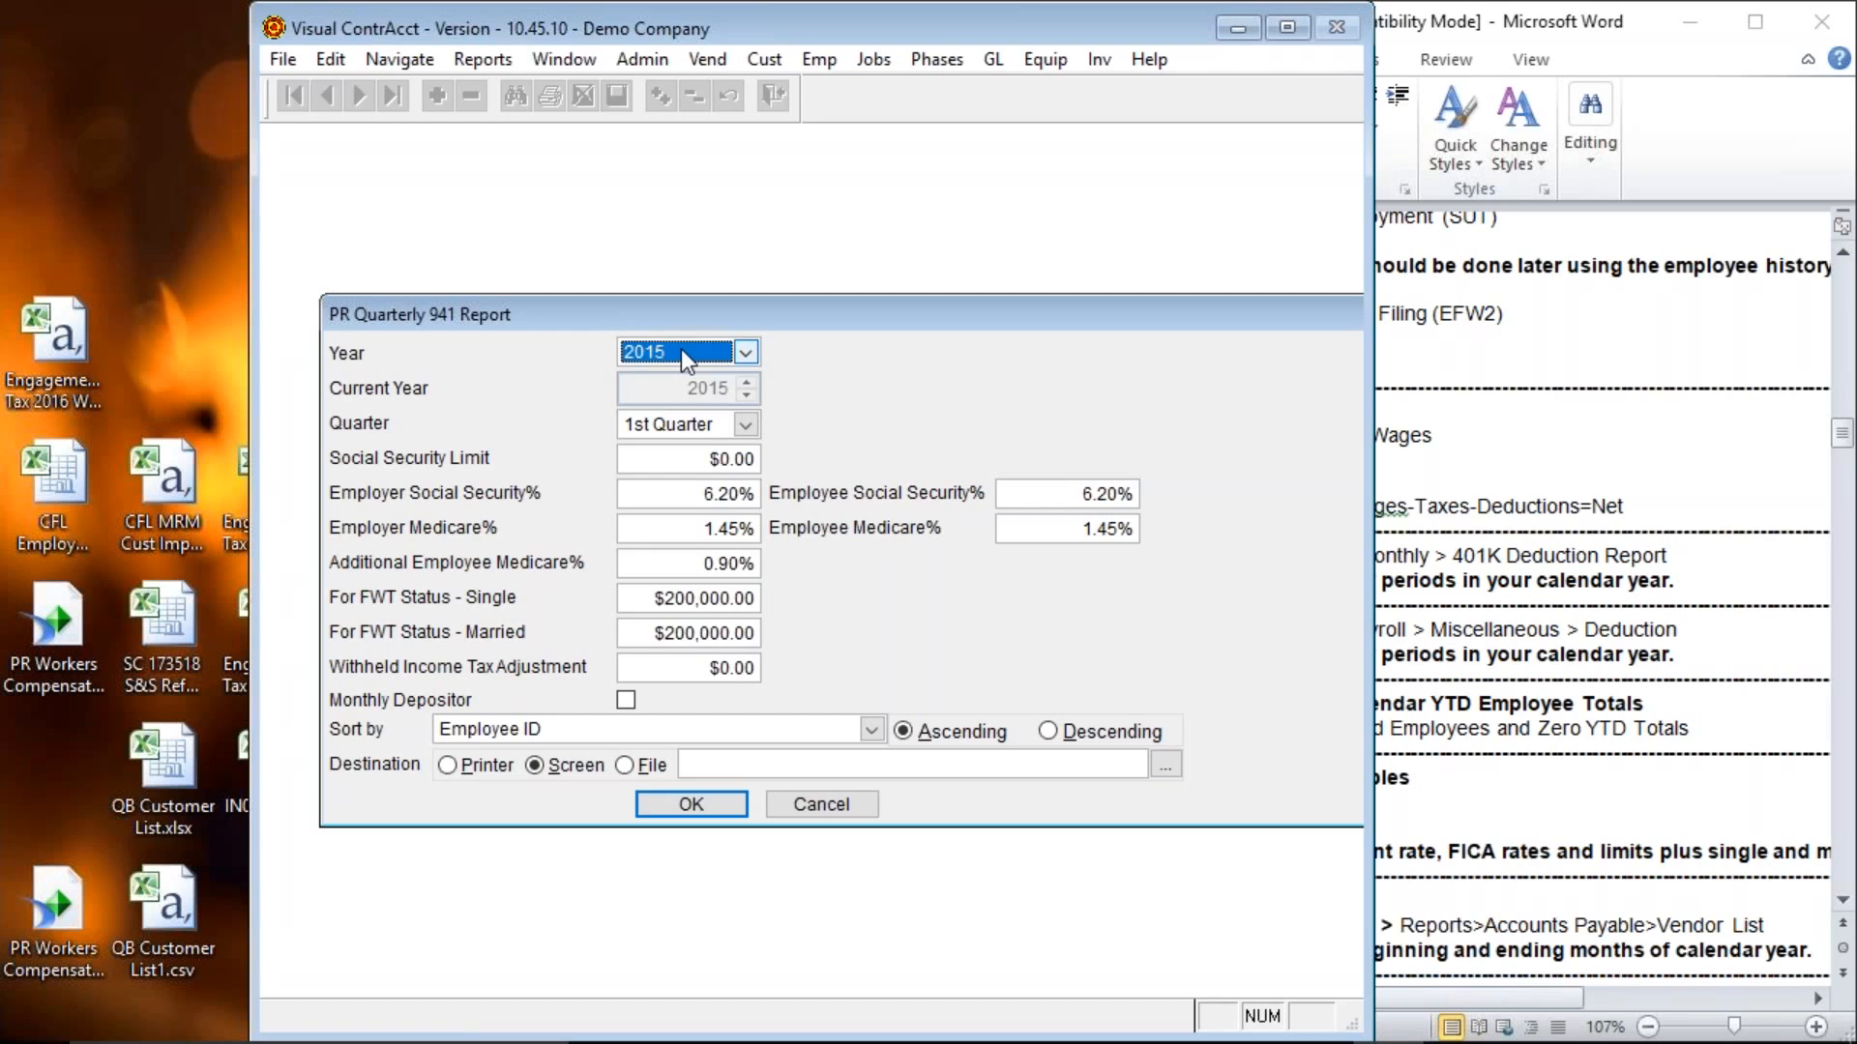
left_click_drag(718, 9, 524, 2)
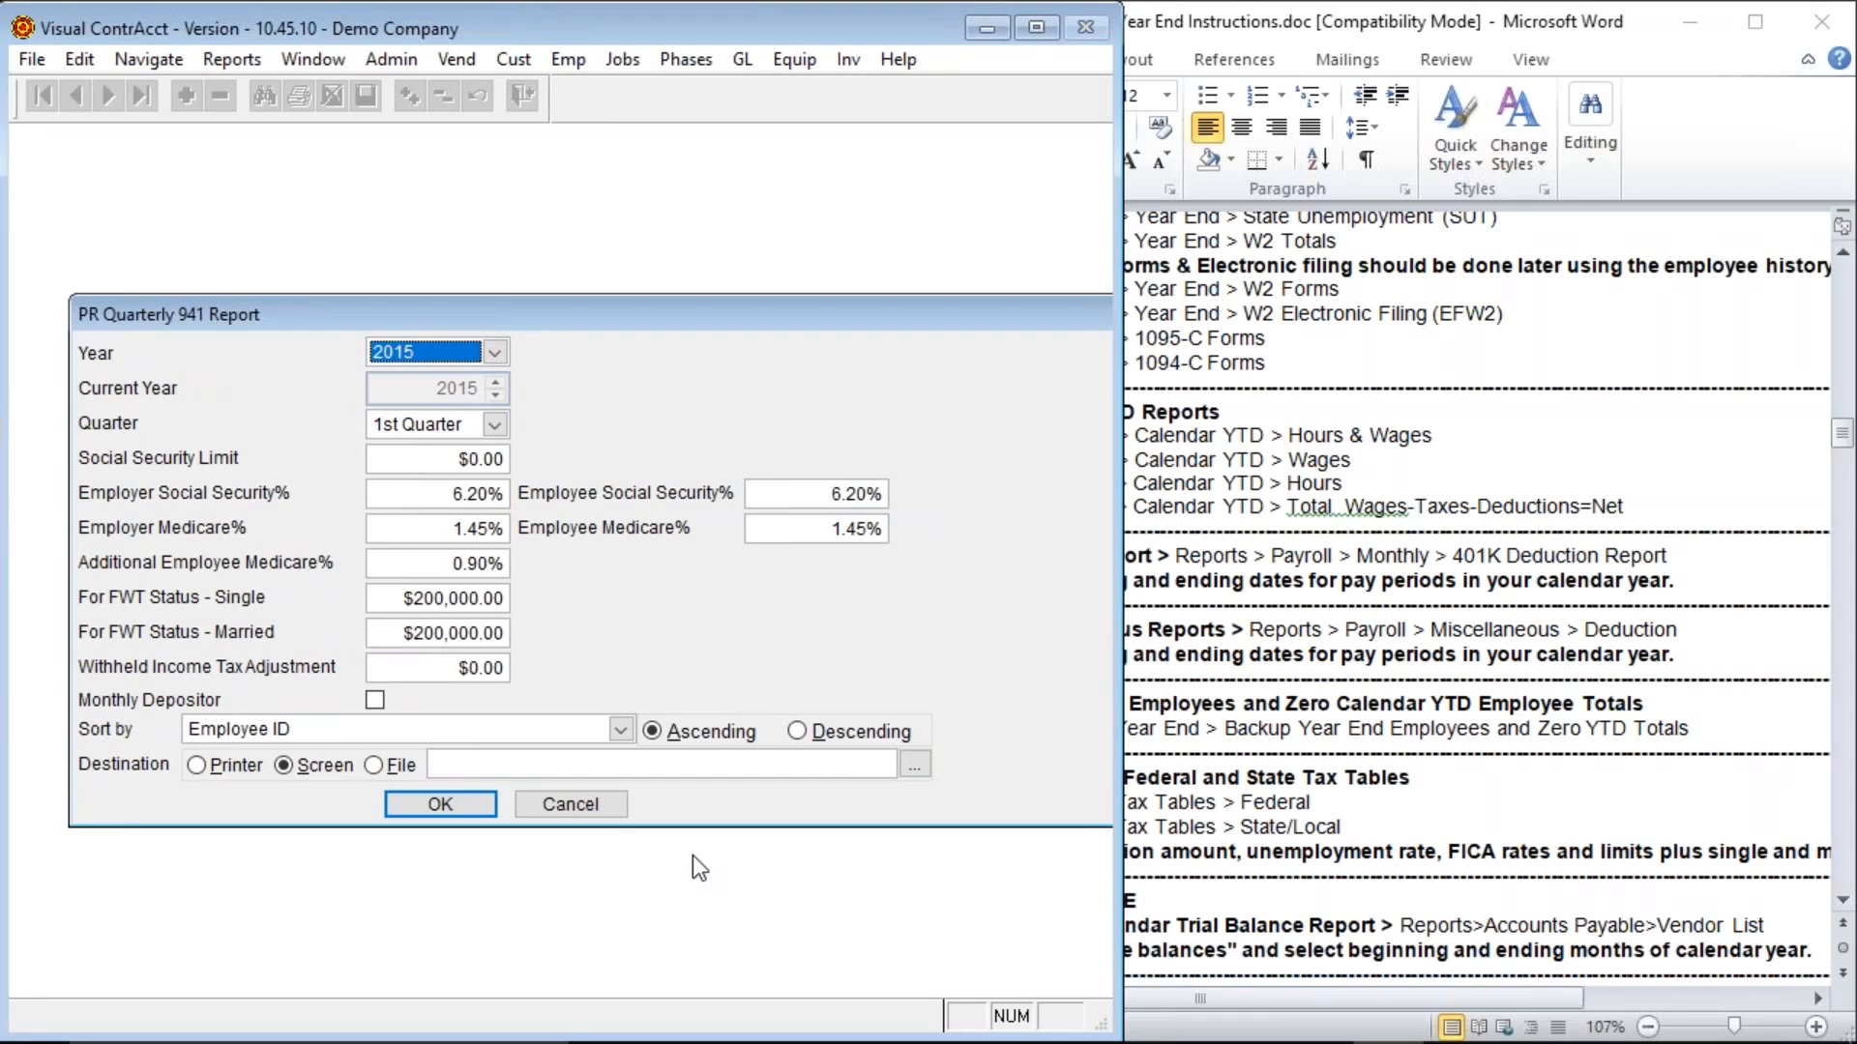
left_click(573, 799)
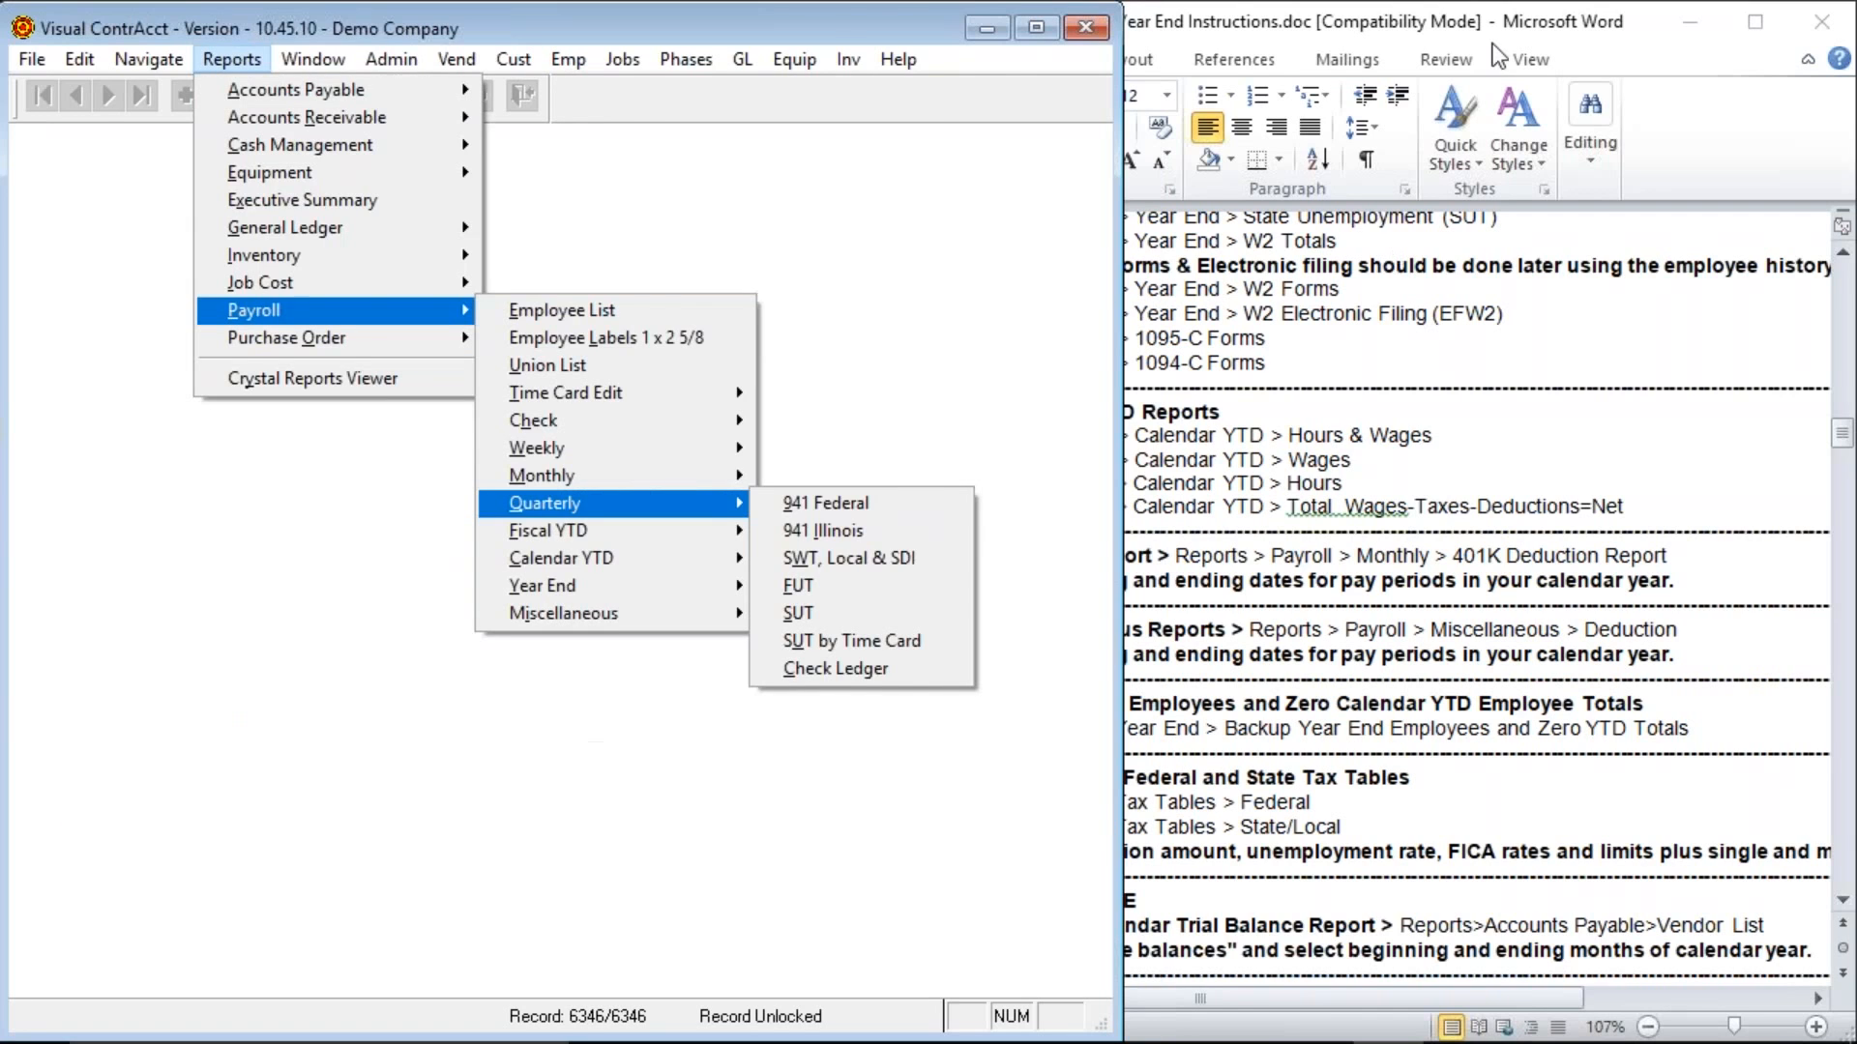
Switch to the year-end instructions in Word, and reposition and widen the window so the full checklist lines are visible.
left_click(1497, 55)
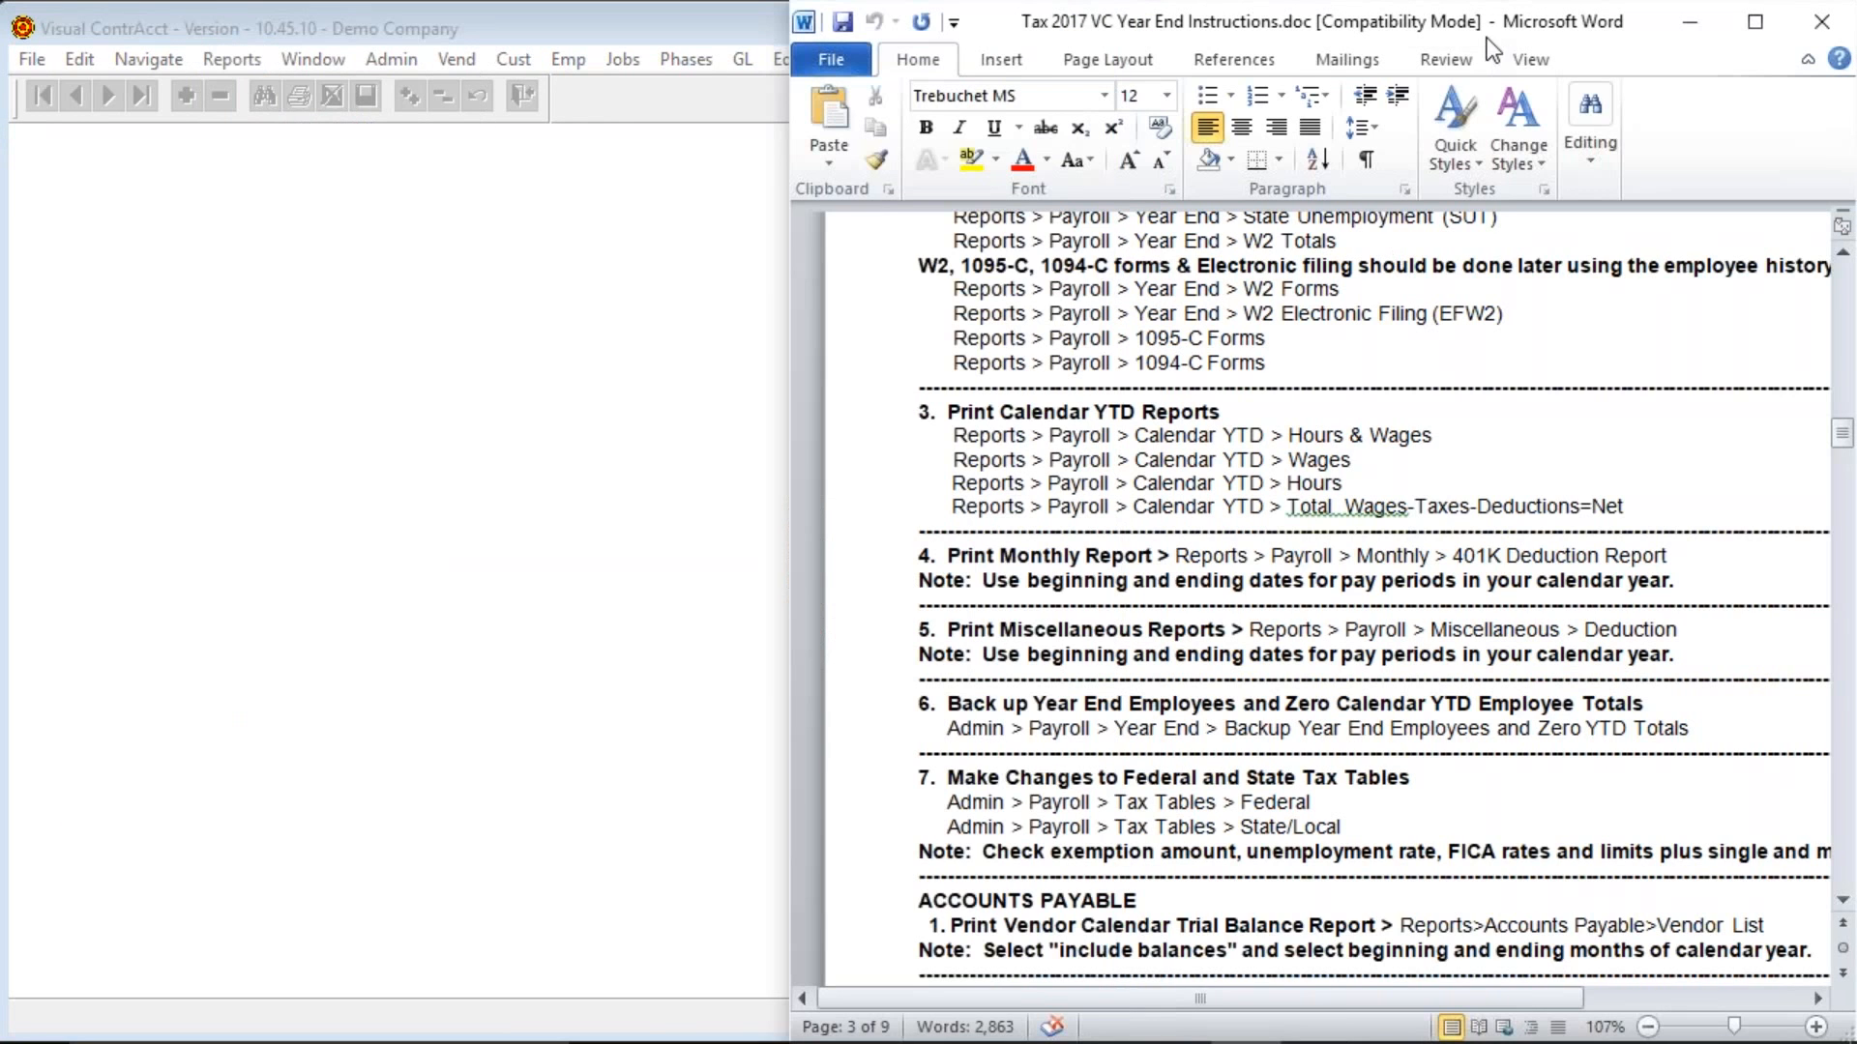
left_click_drag(1453, 27, 1233, 27)
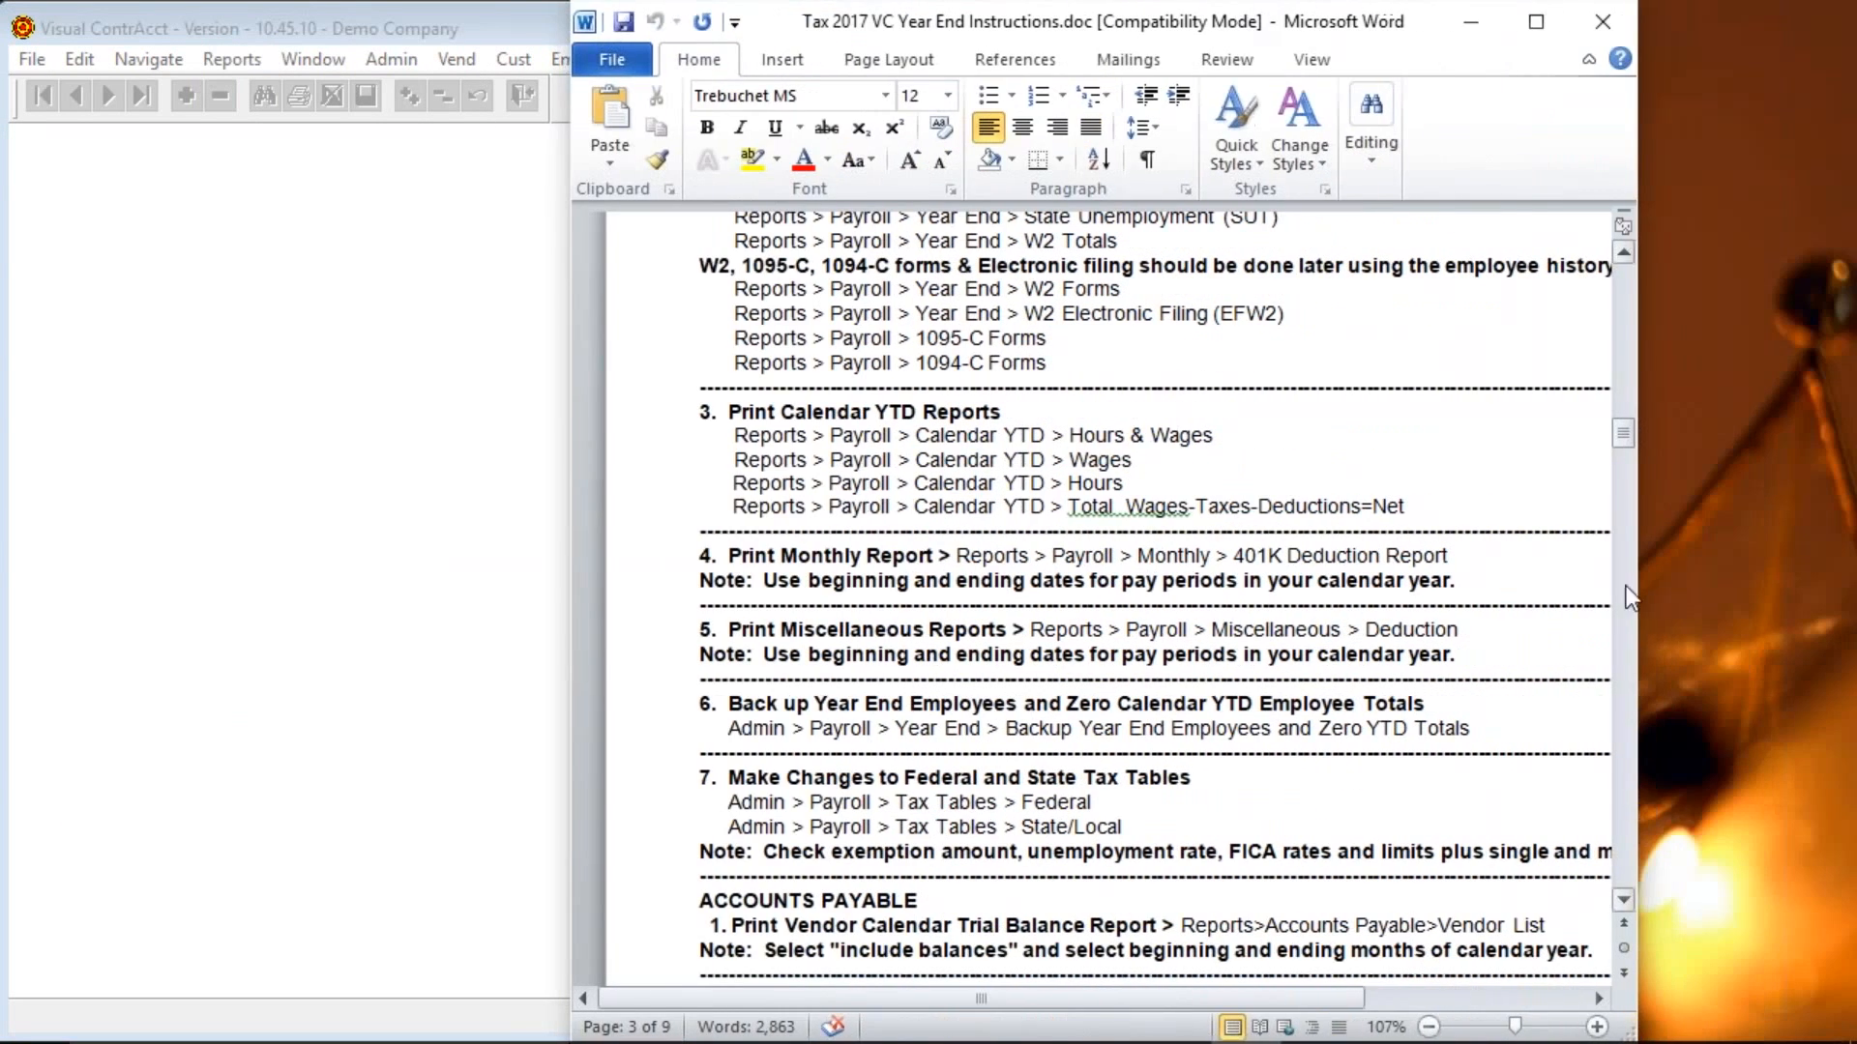
left_click_drag(1636, 604, 1852, 557)
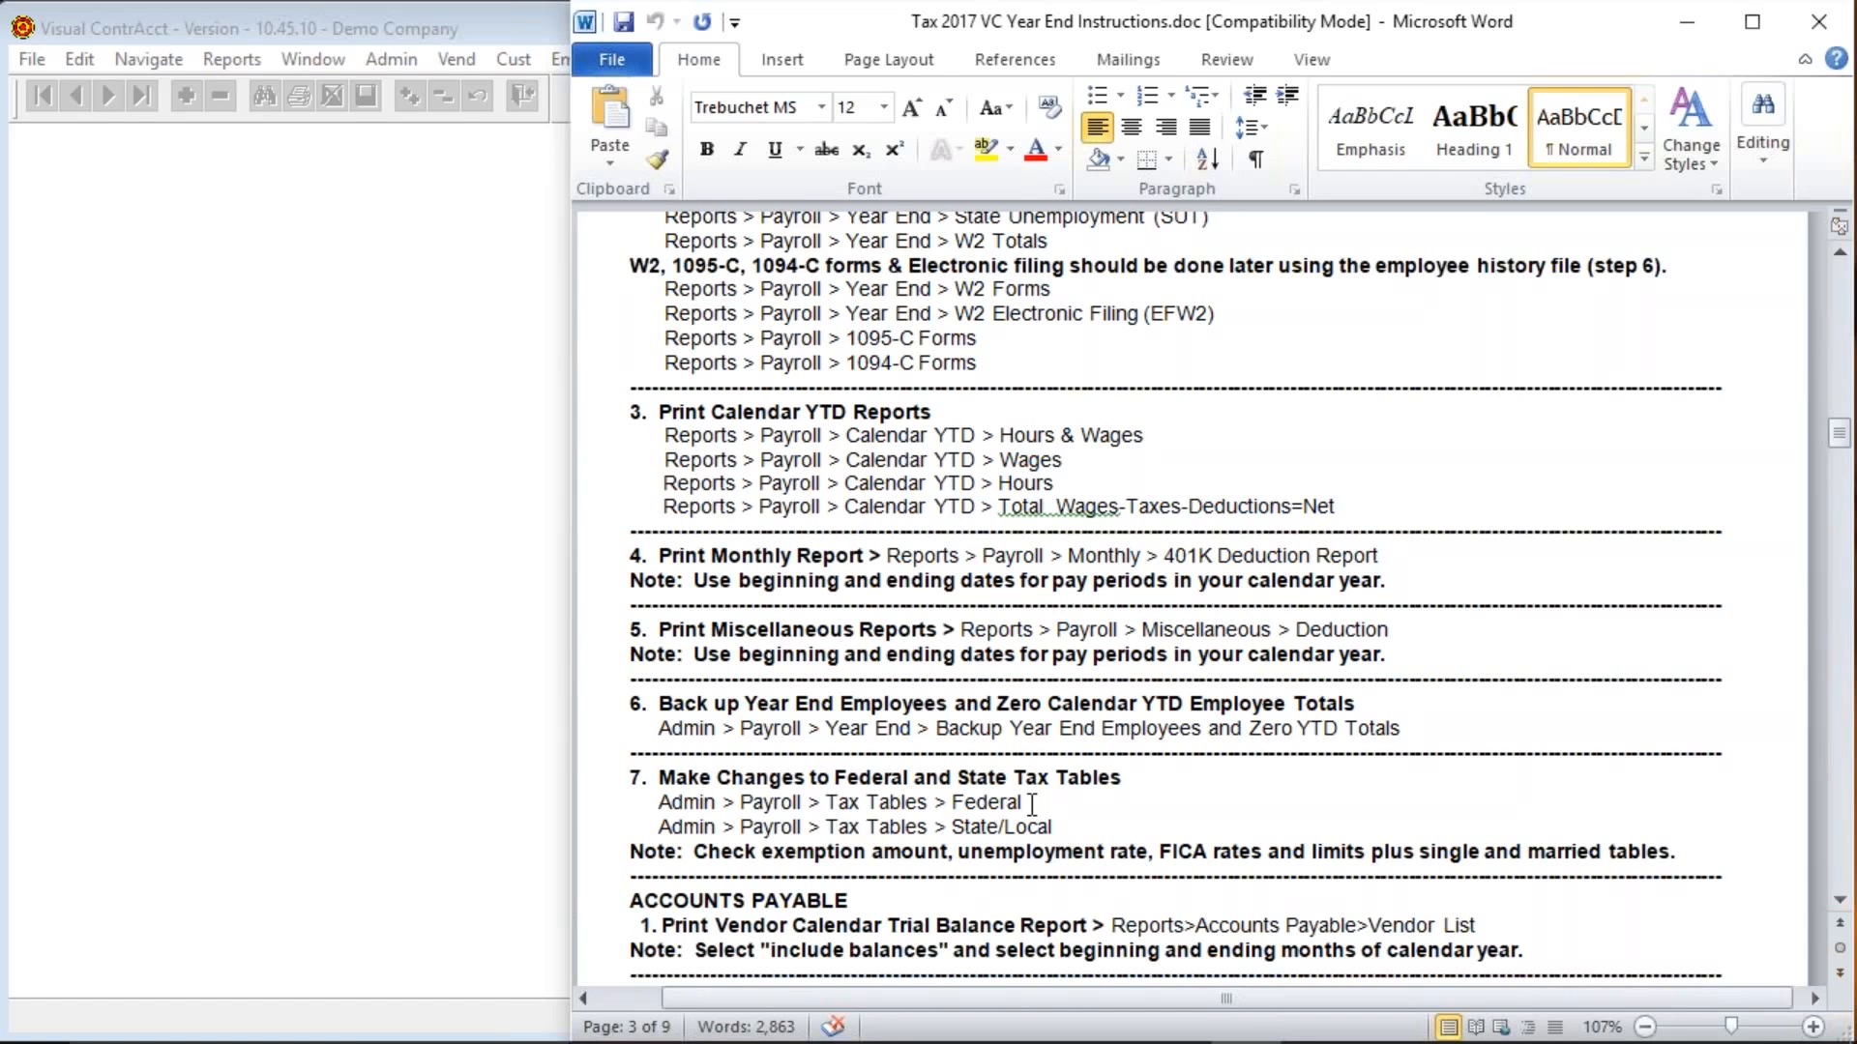
Review the Calendar Year End Checklist from the tax table changes through General Ledger, and return to the final numbered instructions before it.
left_click(1084, 825)
scroll(1084, 825, "down", 2)
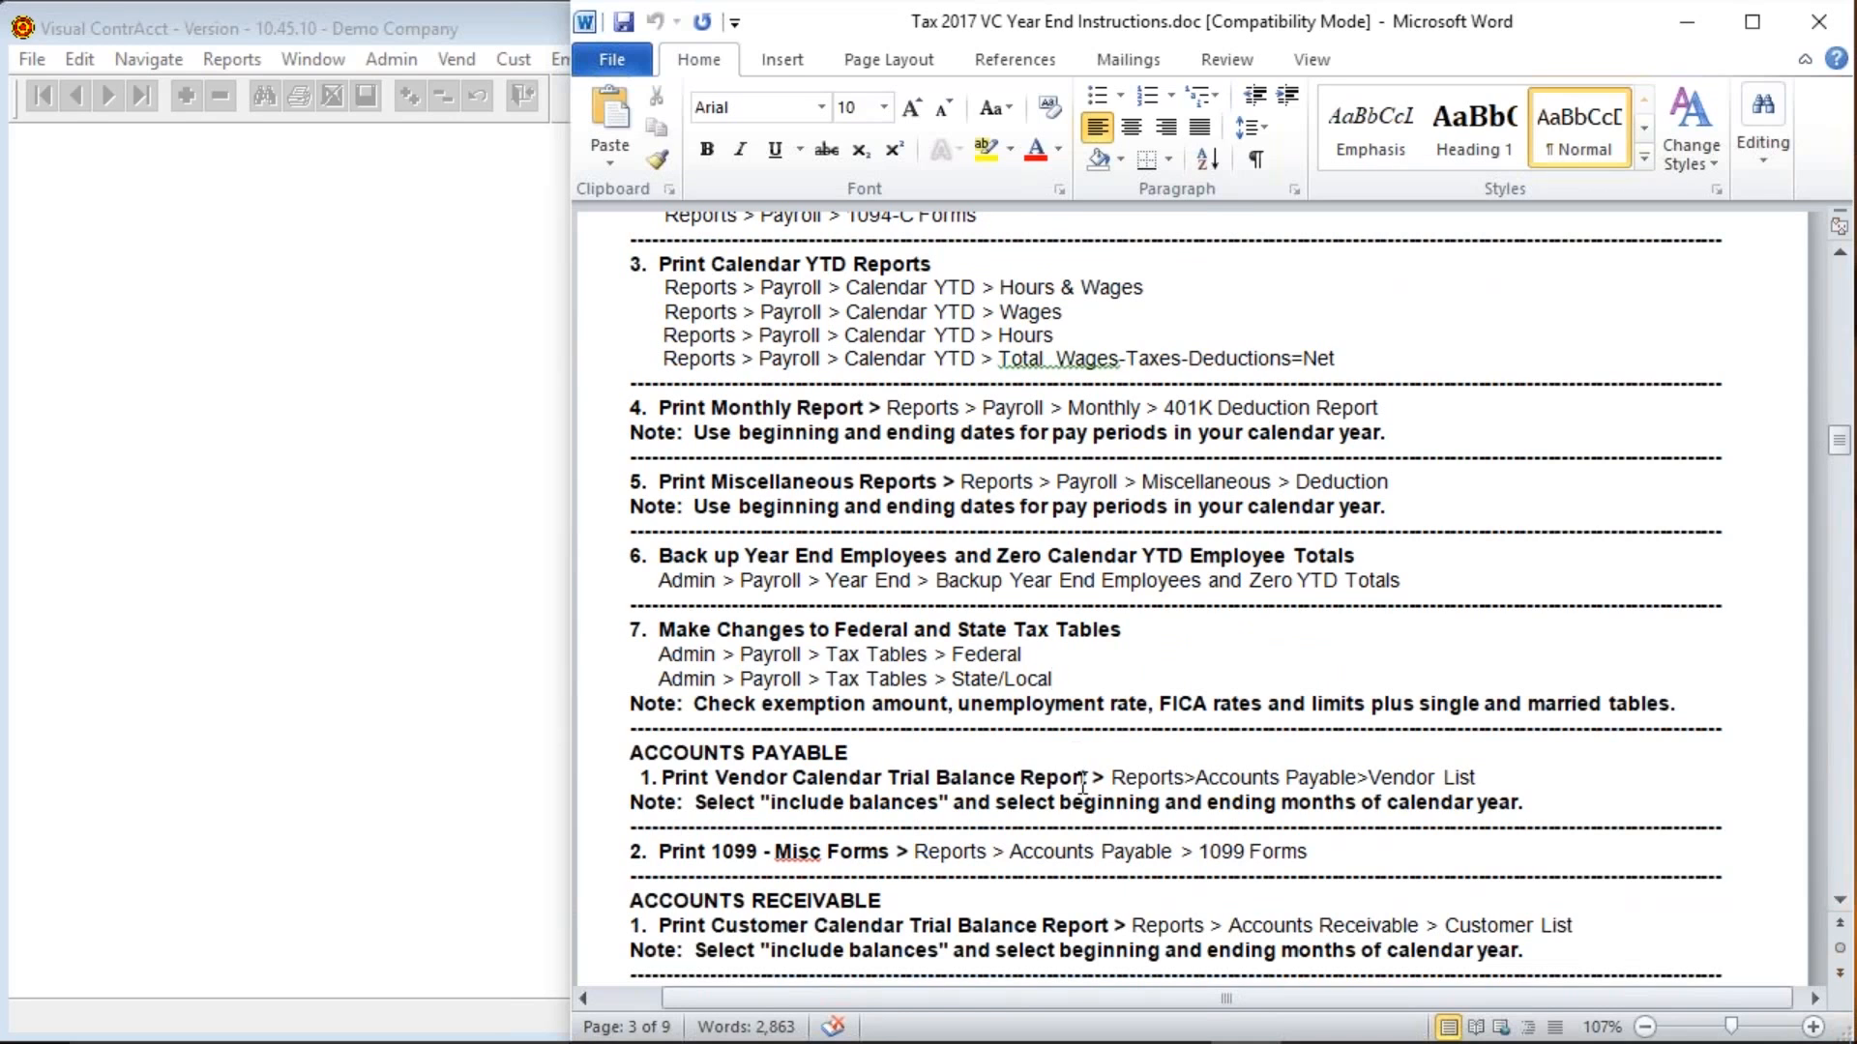
scroll(1073, 750, "down", 1)
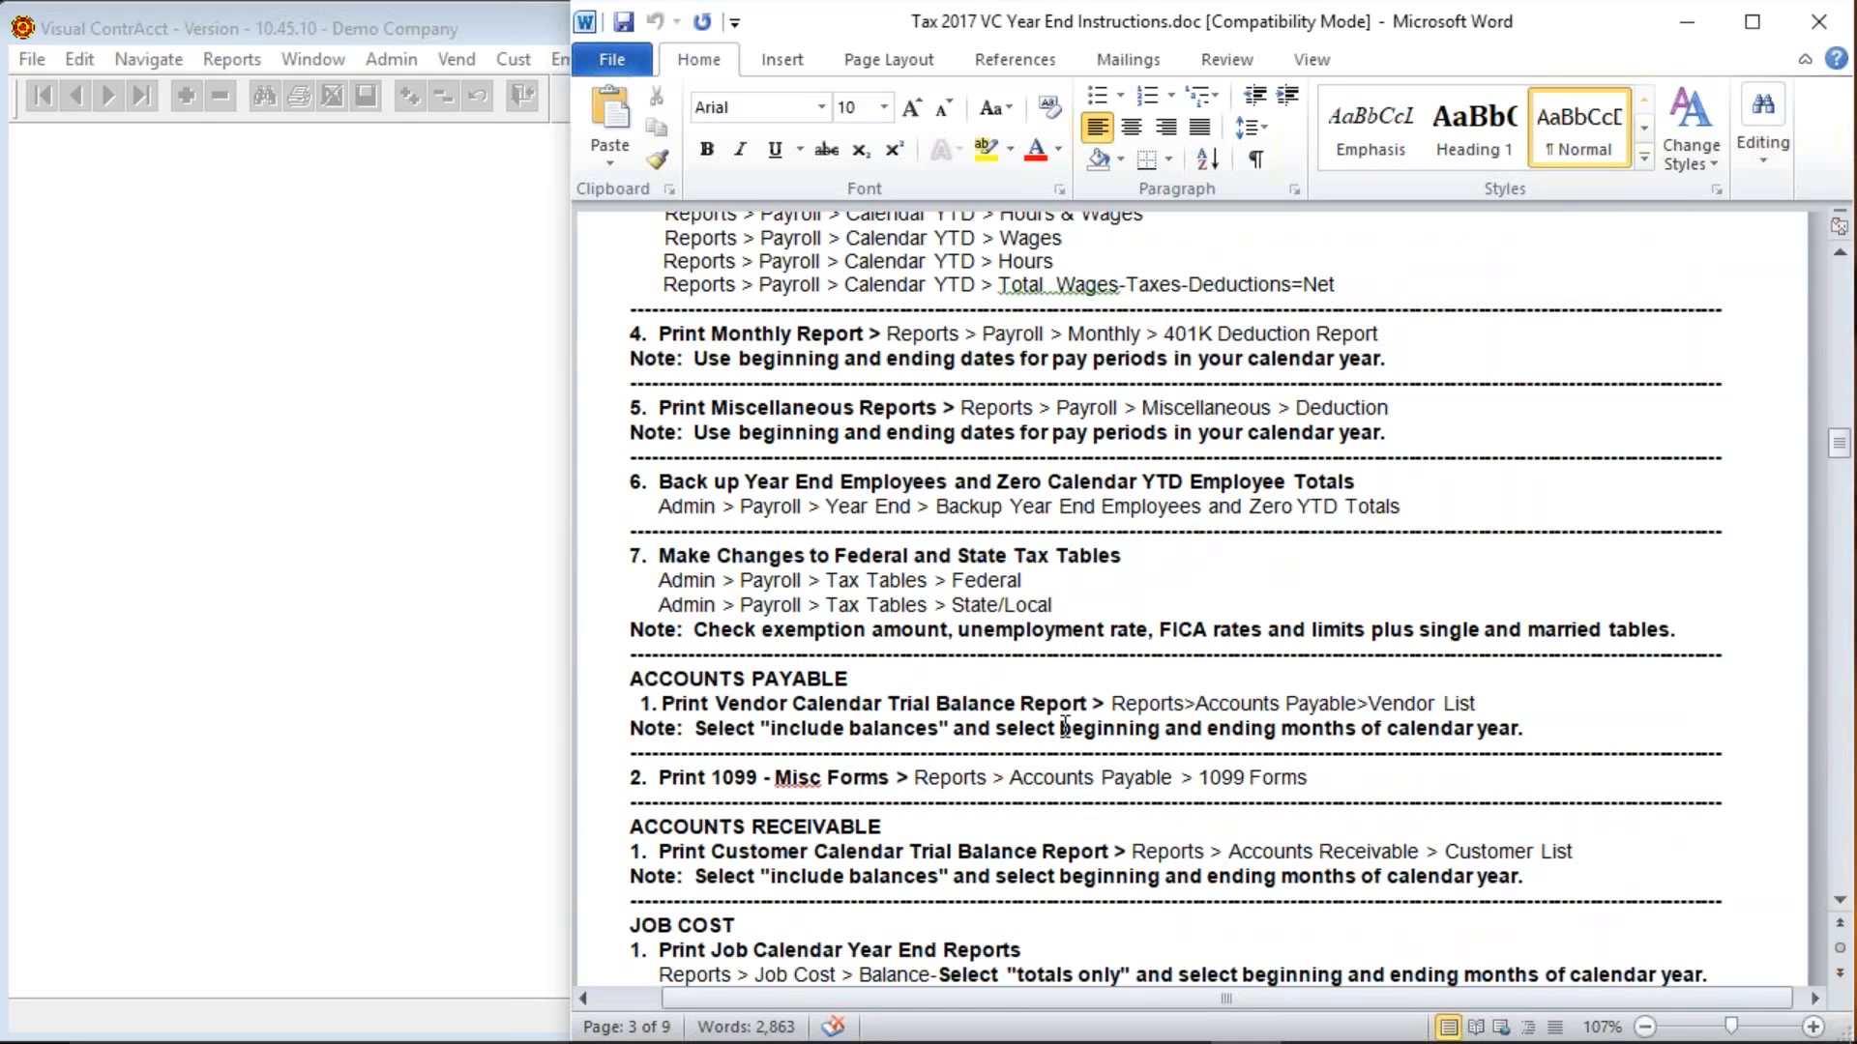
scroll(1064, 727, "down", 2)
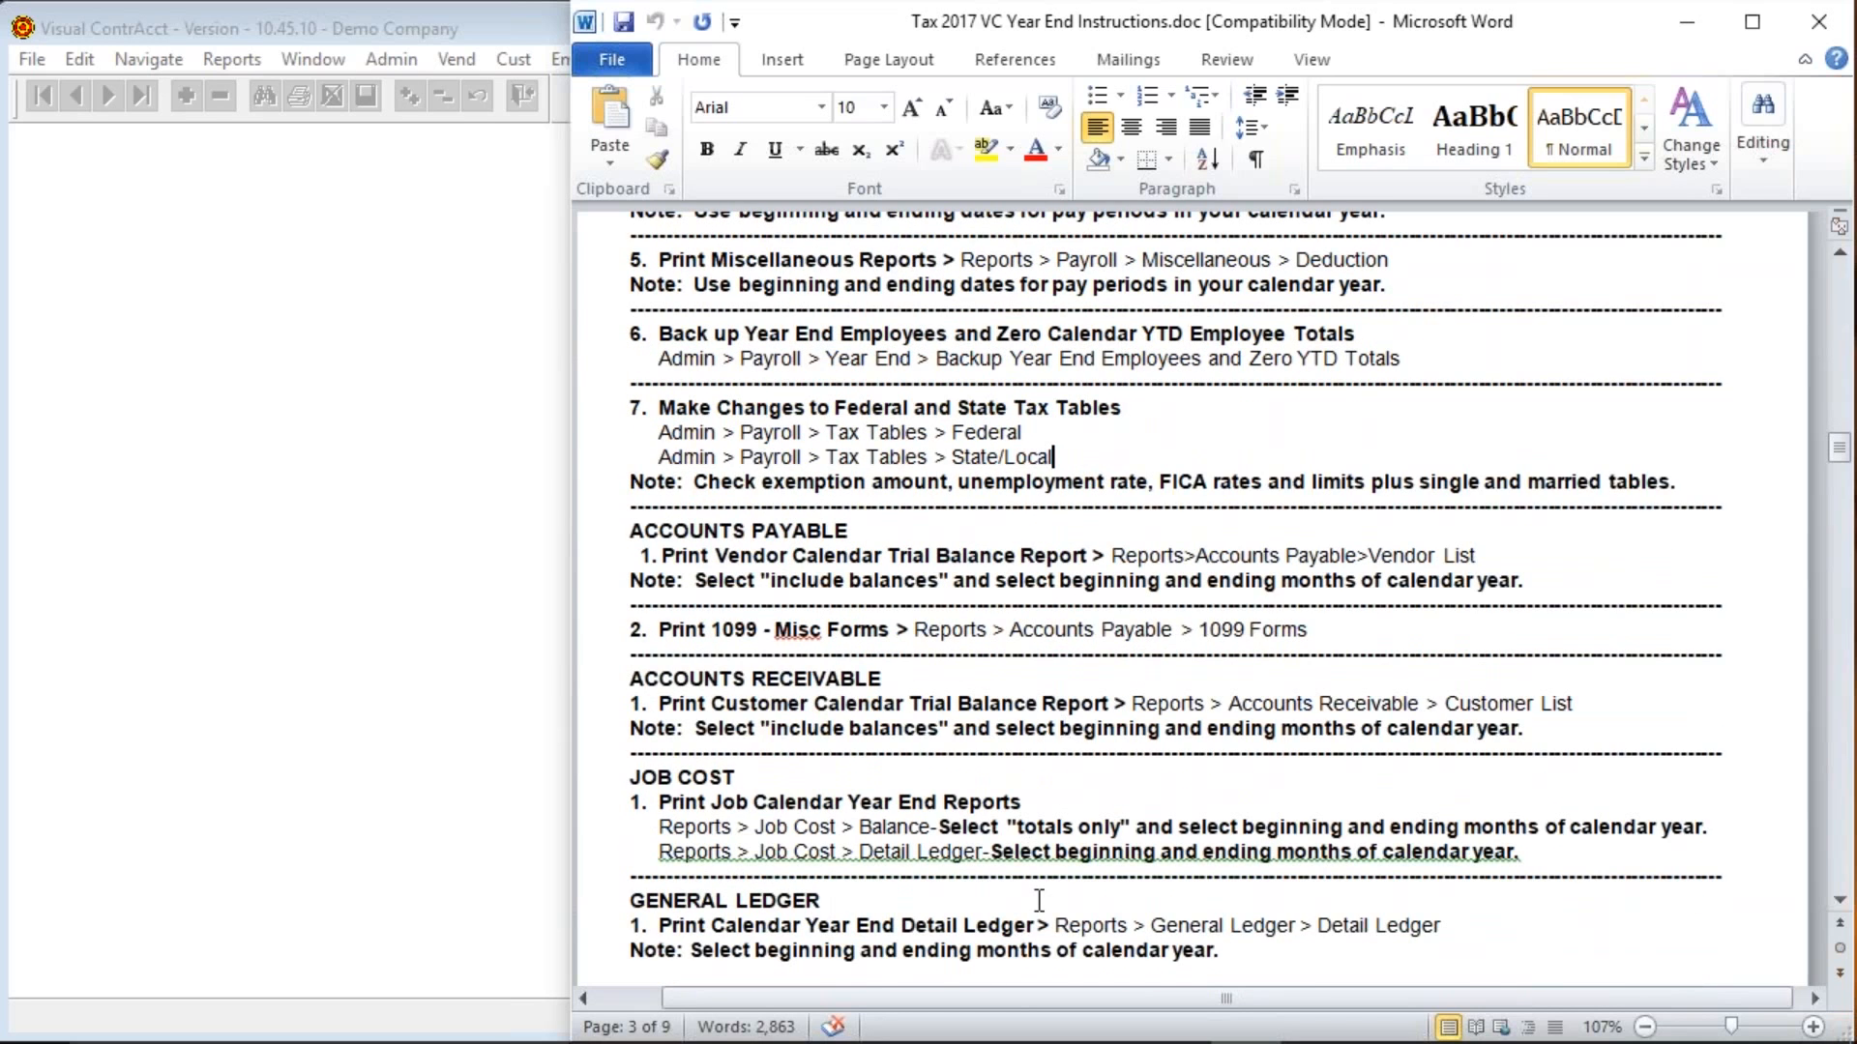
scroll(1037, 895, "down", 2)
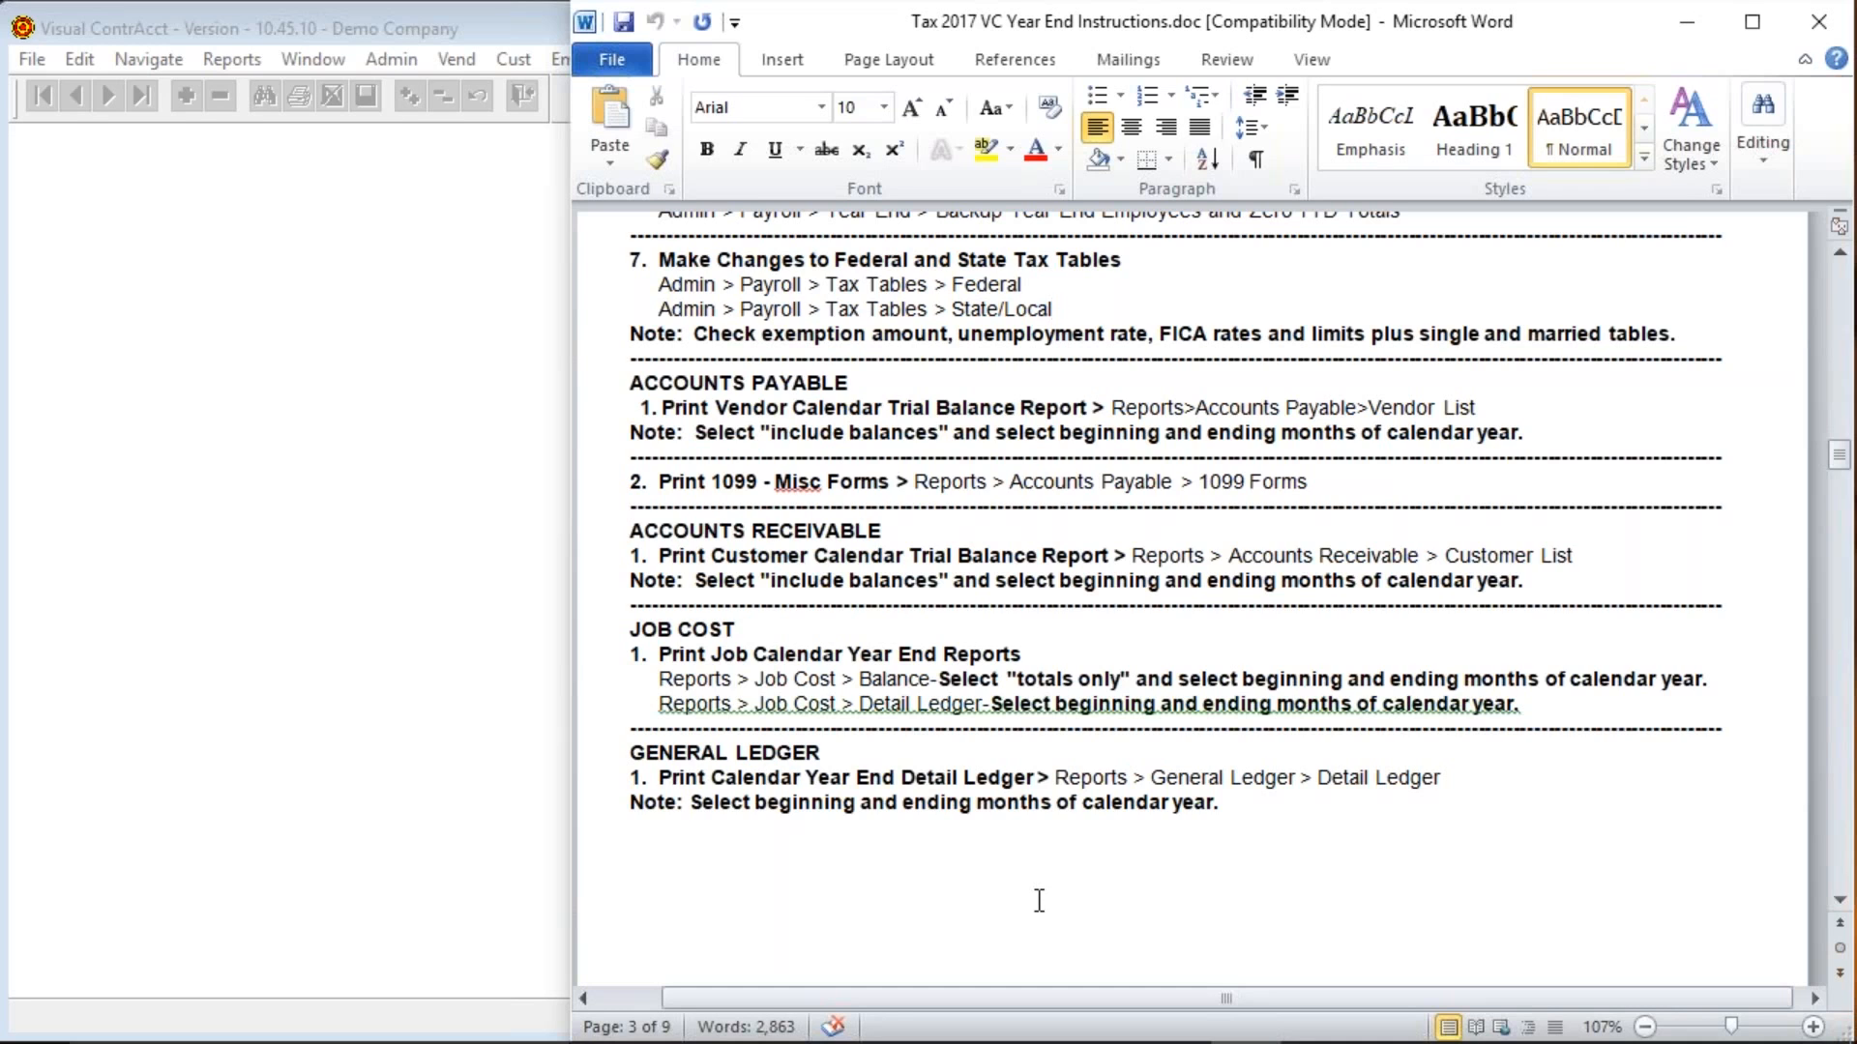
scroll(1177, 739, "up", 5)
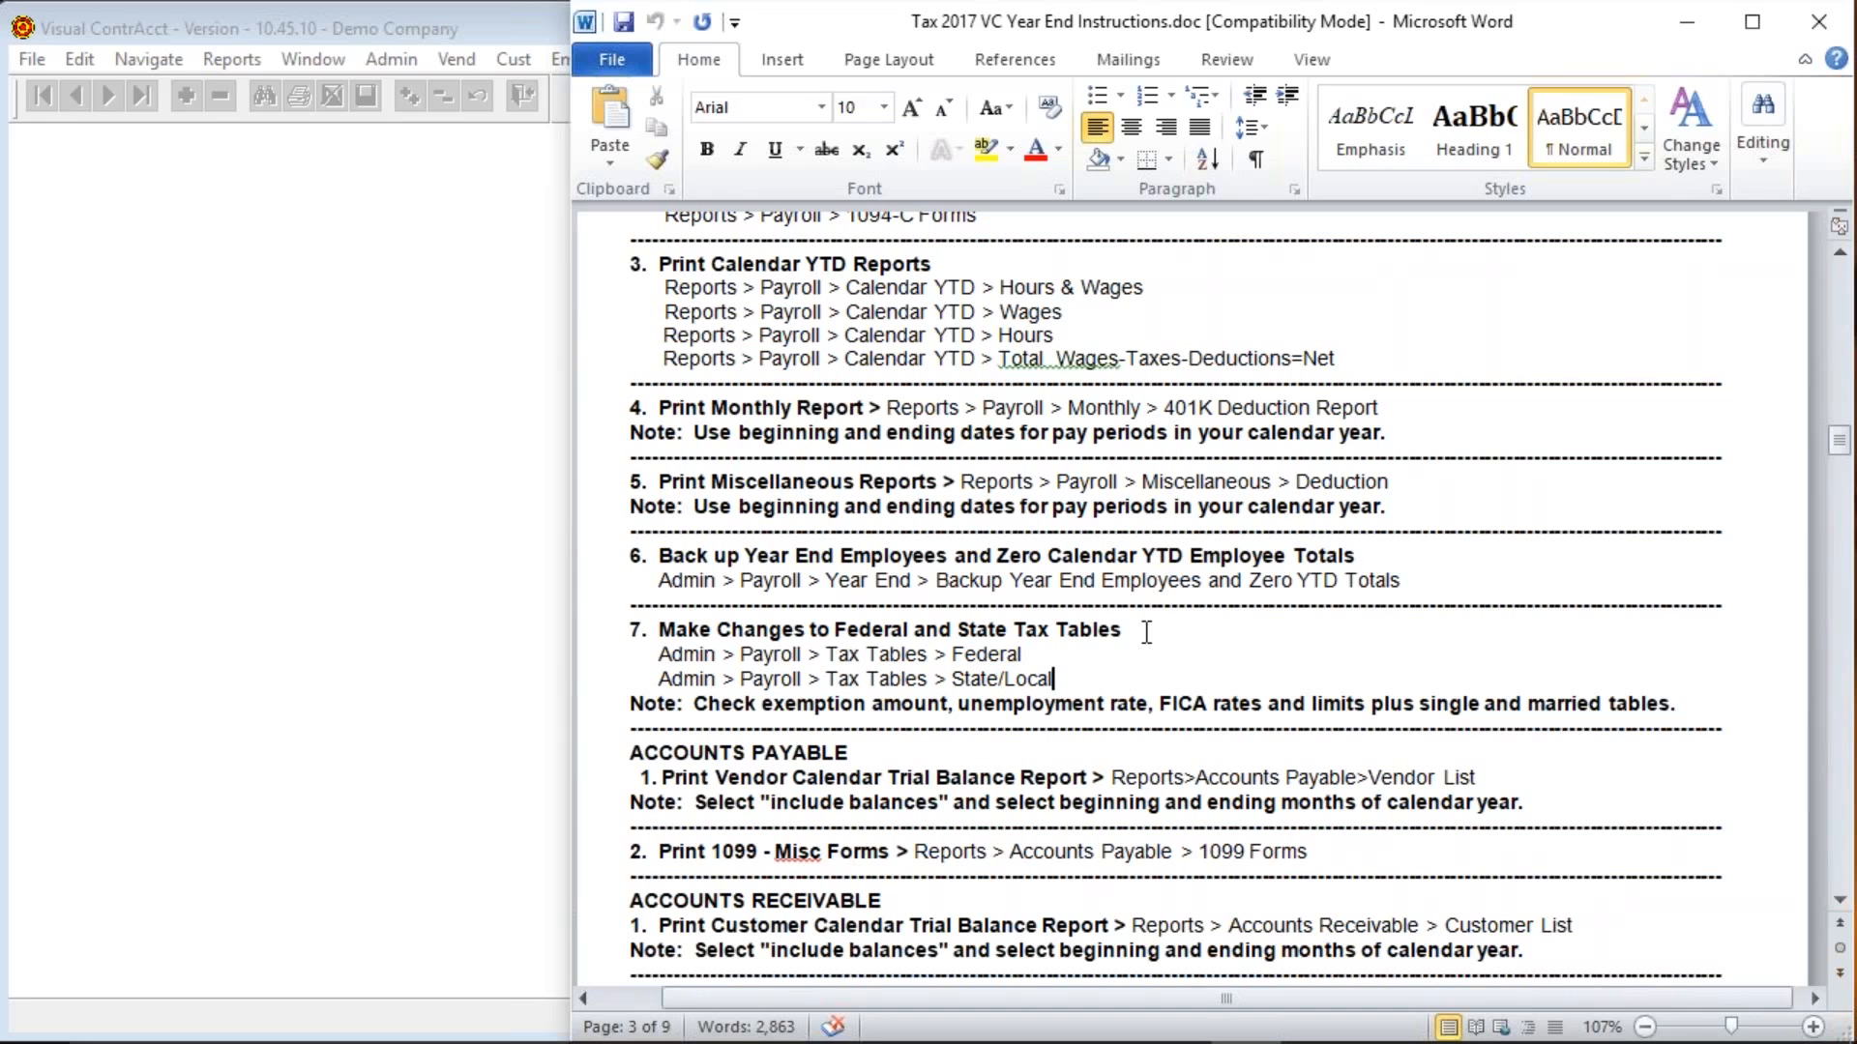
scroll(1146, 631, "up", 15)
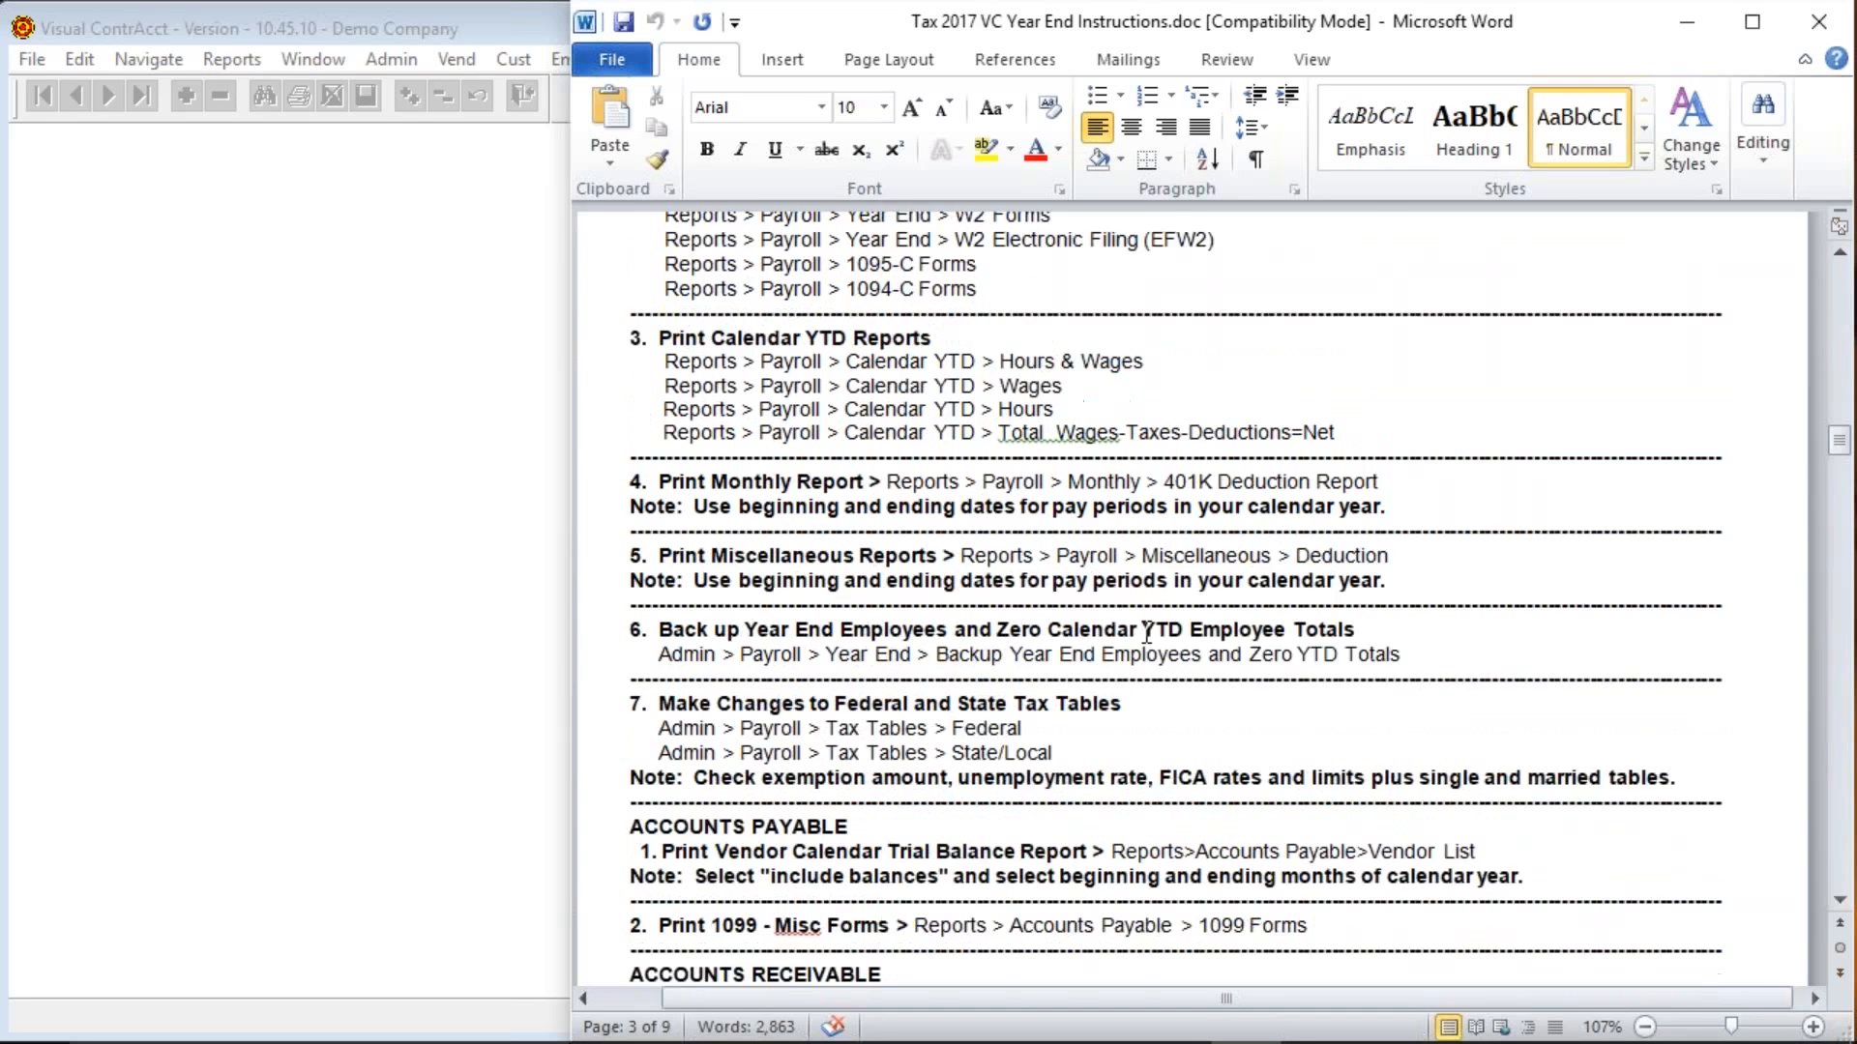
scroll(1146, 632, "up", 8)
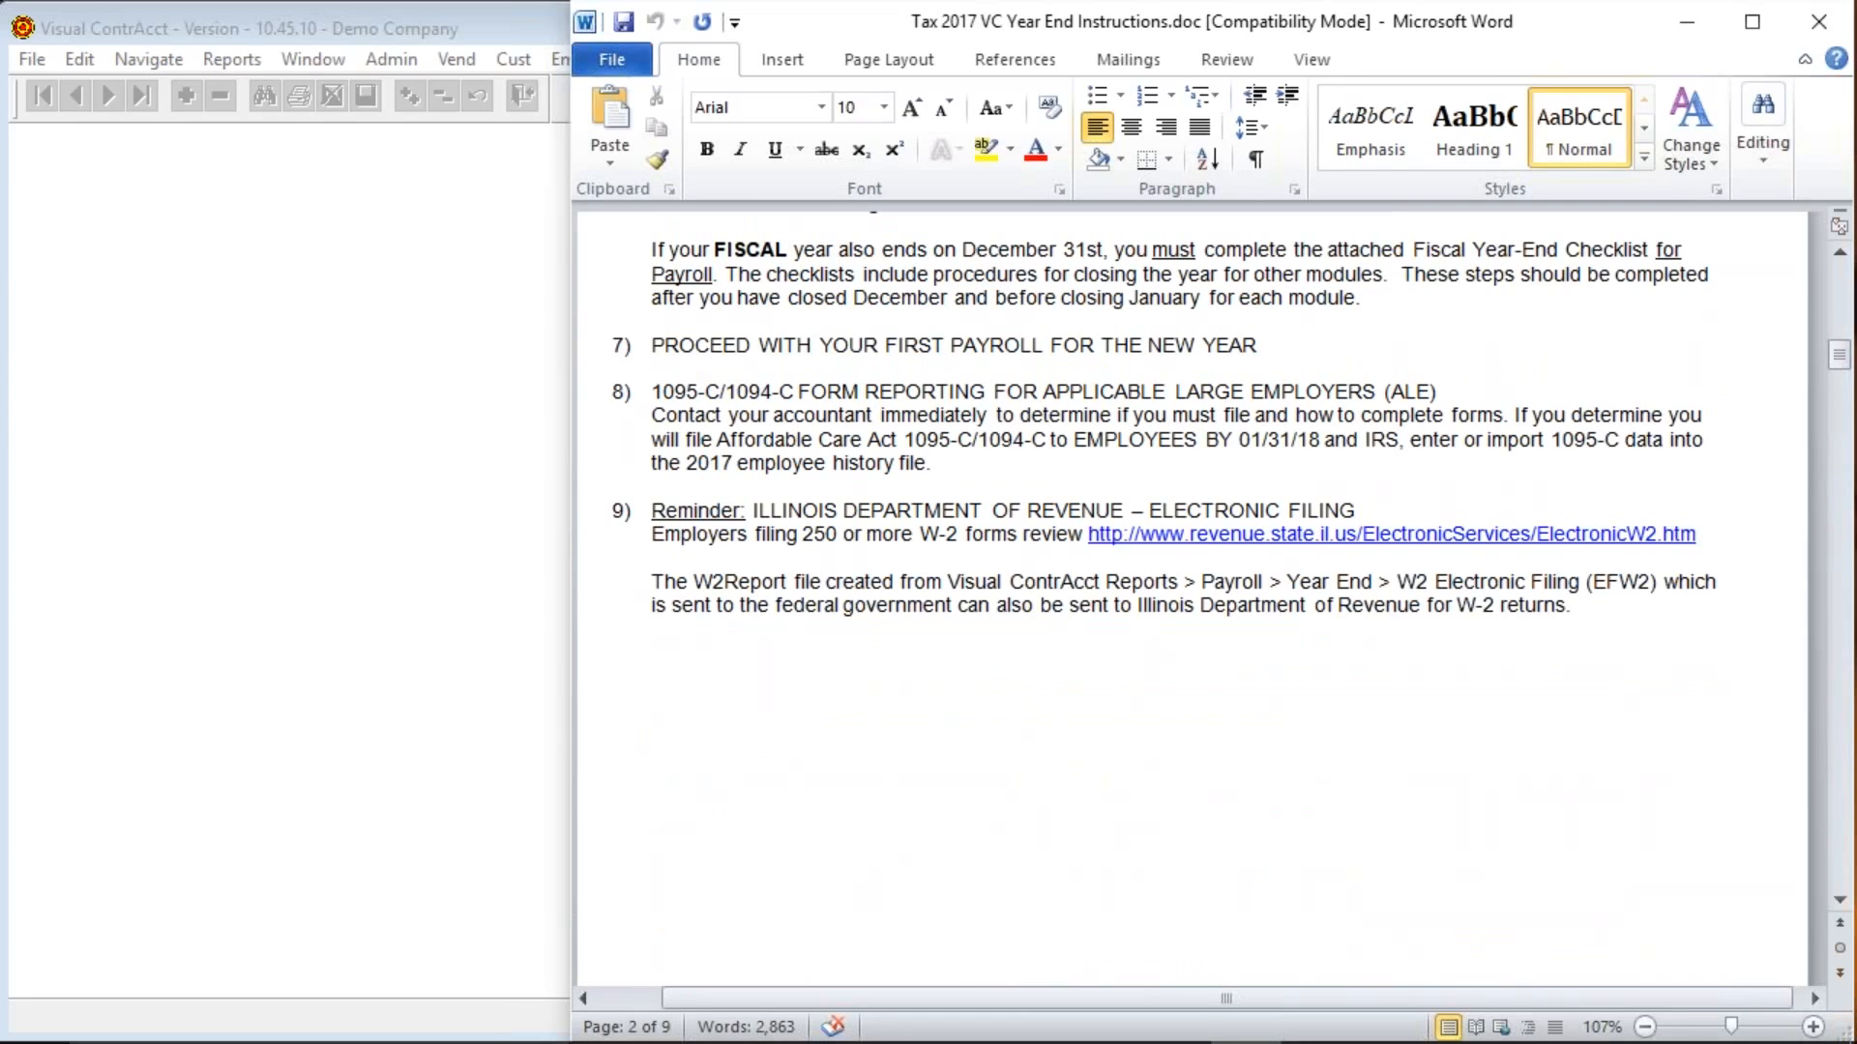
Switch to Visual ContrAcct, open the payroll time cards, and create a pay period dated 12/30/2017.
left_click(29, 59)
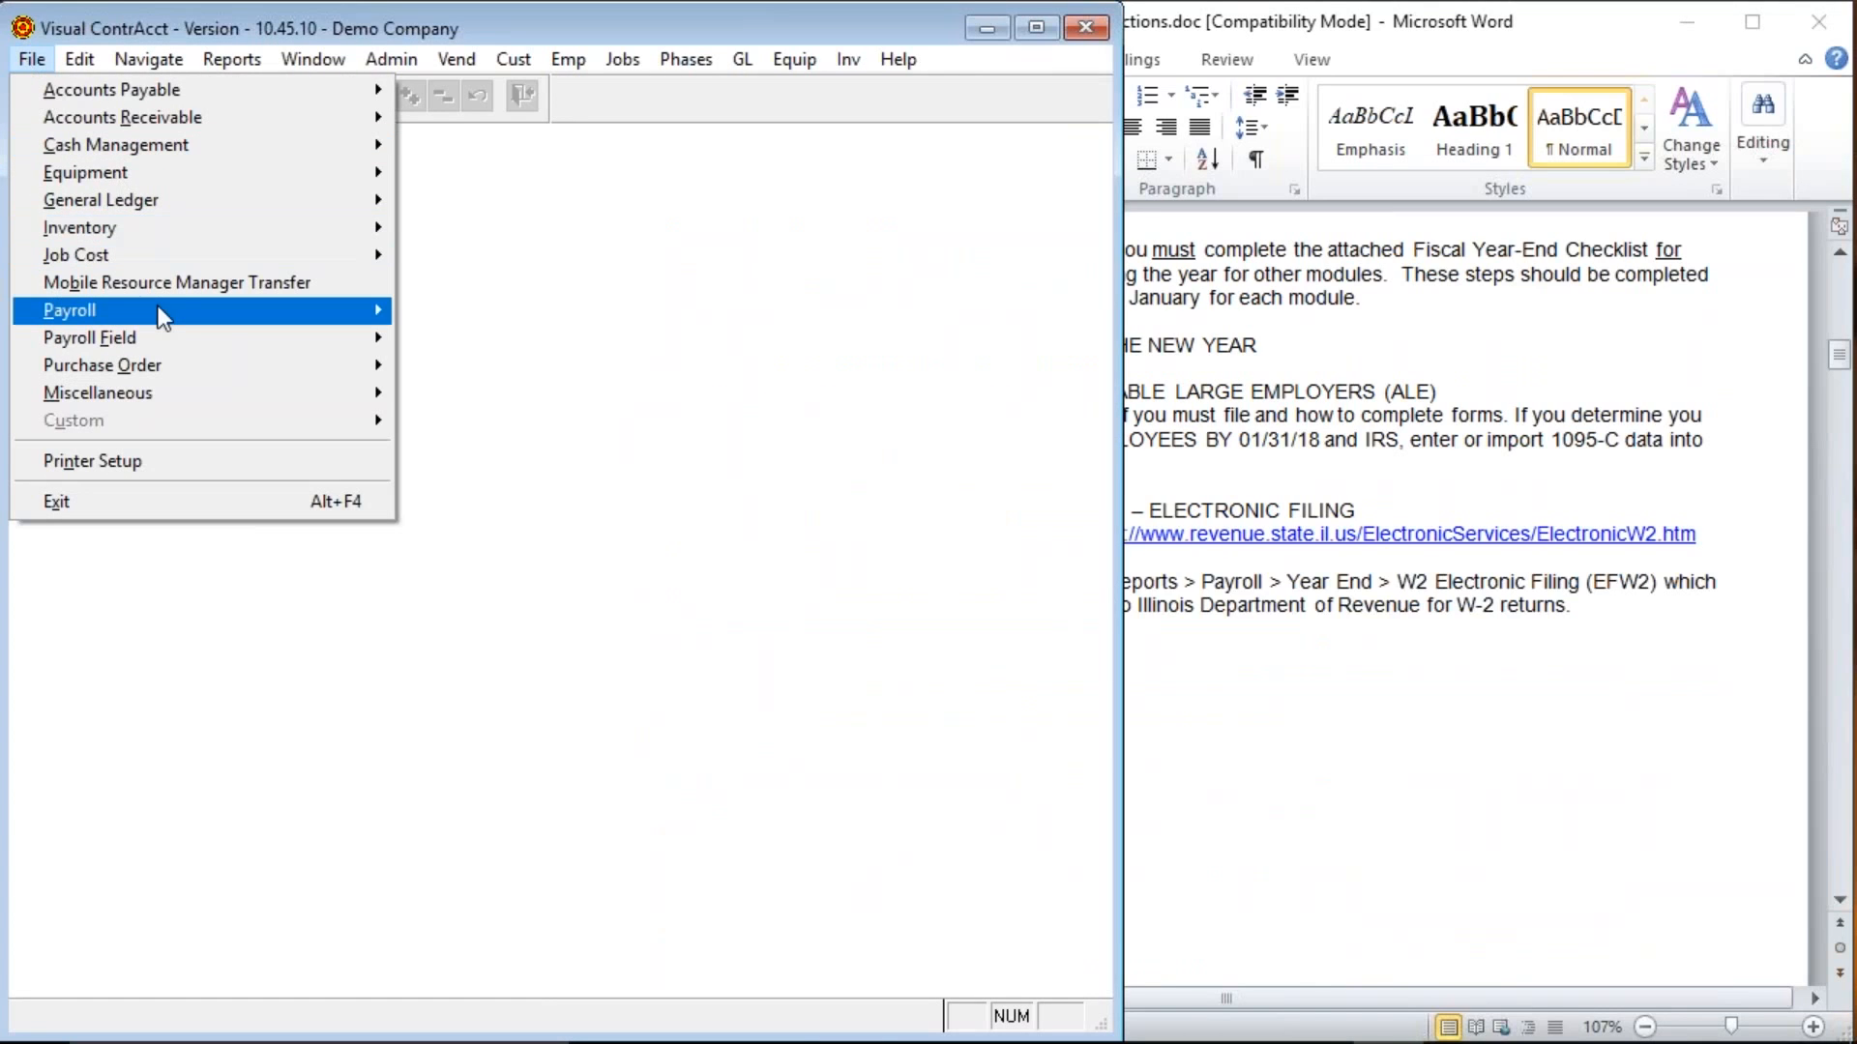
mouse_move(158, 310)
left_click(478, 368)
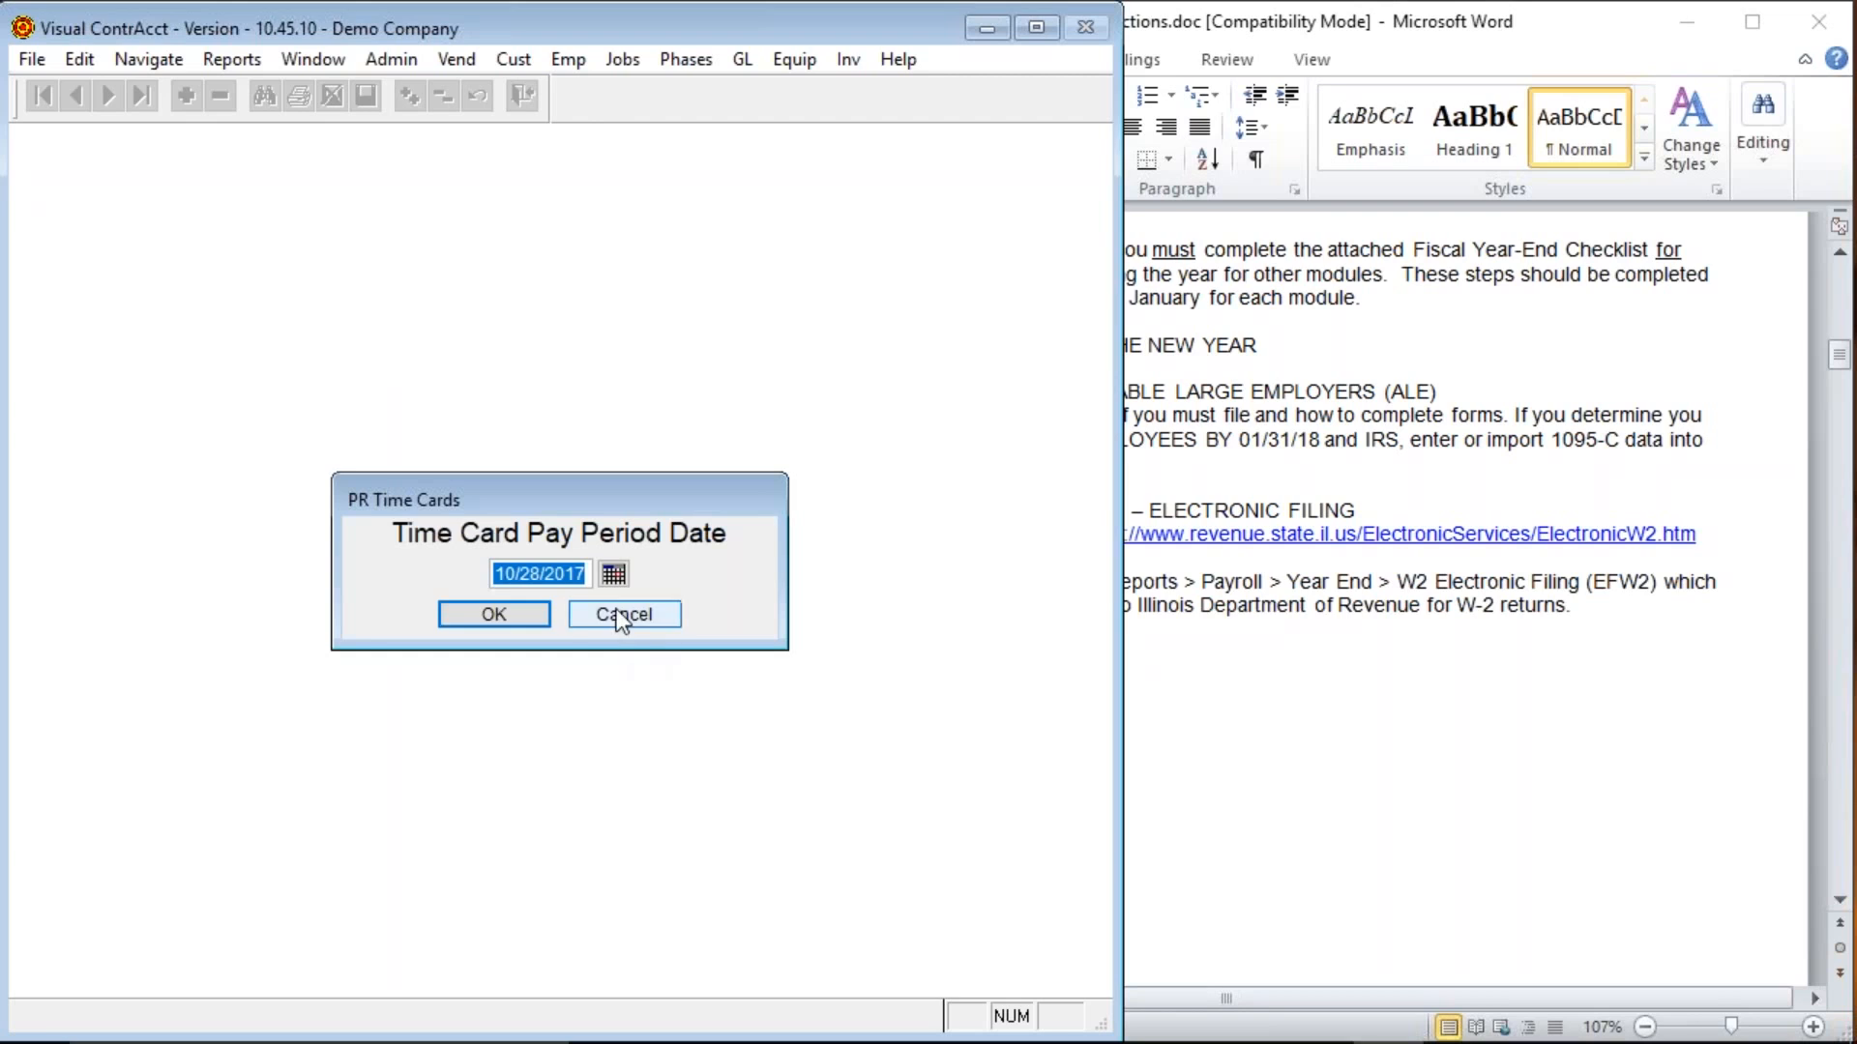
left_click(616, 576)
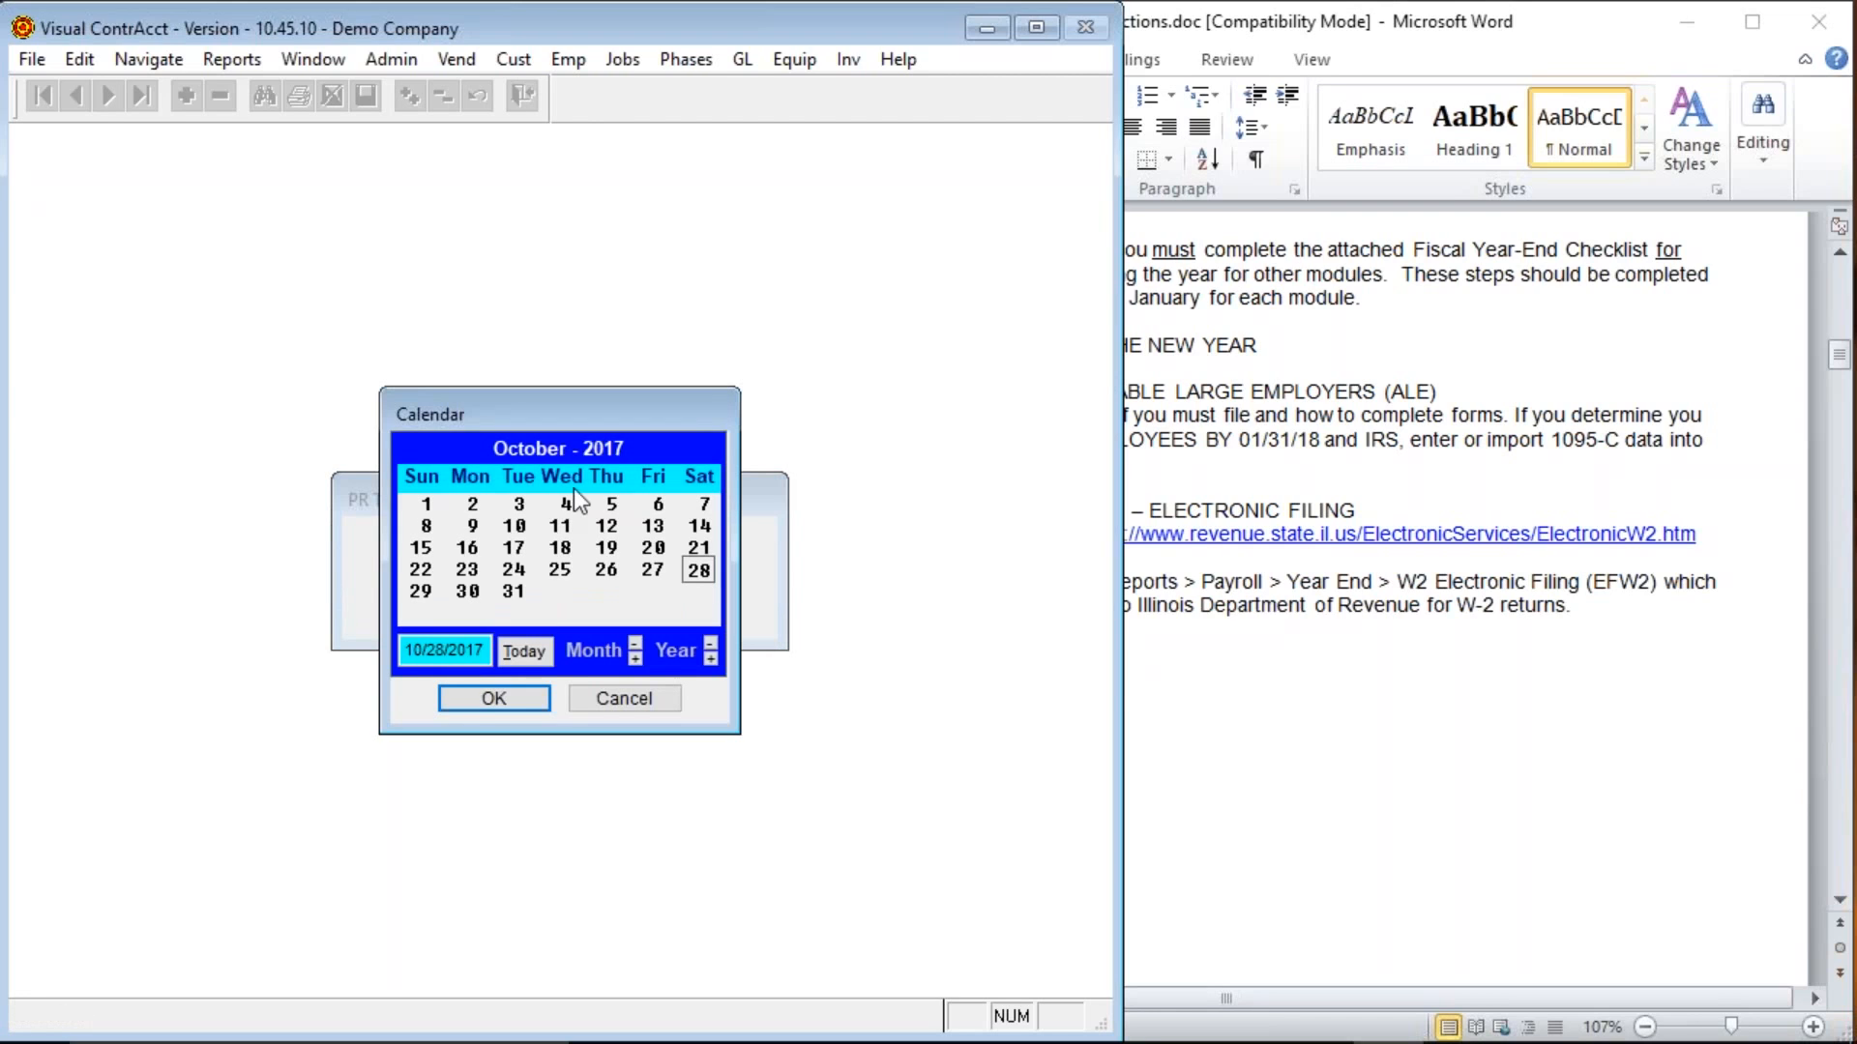
left_click(635, 659)
left_click(635, 658)
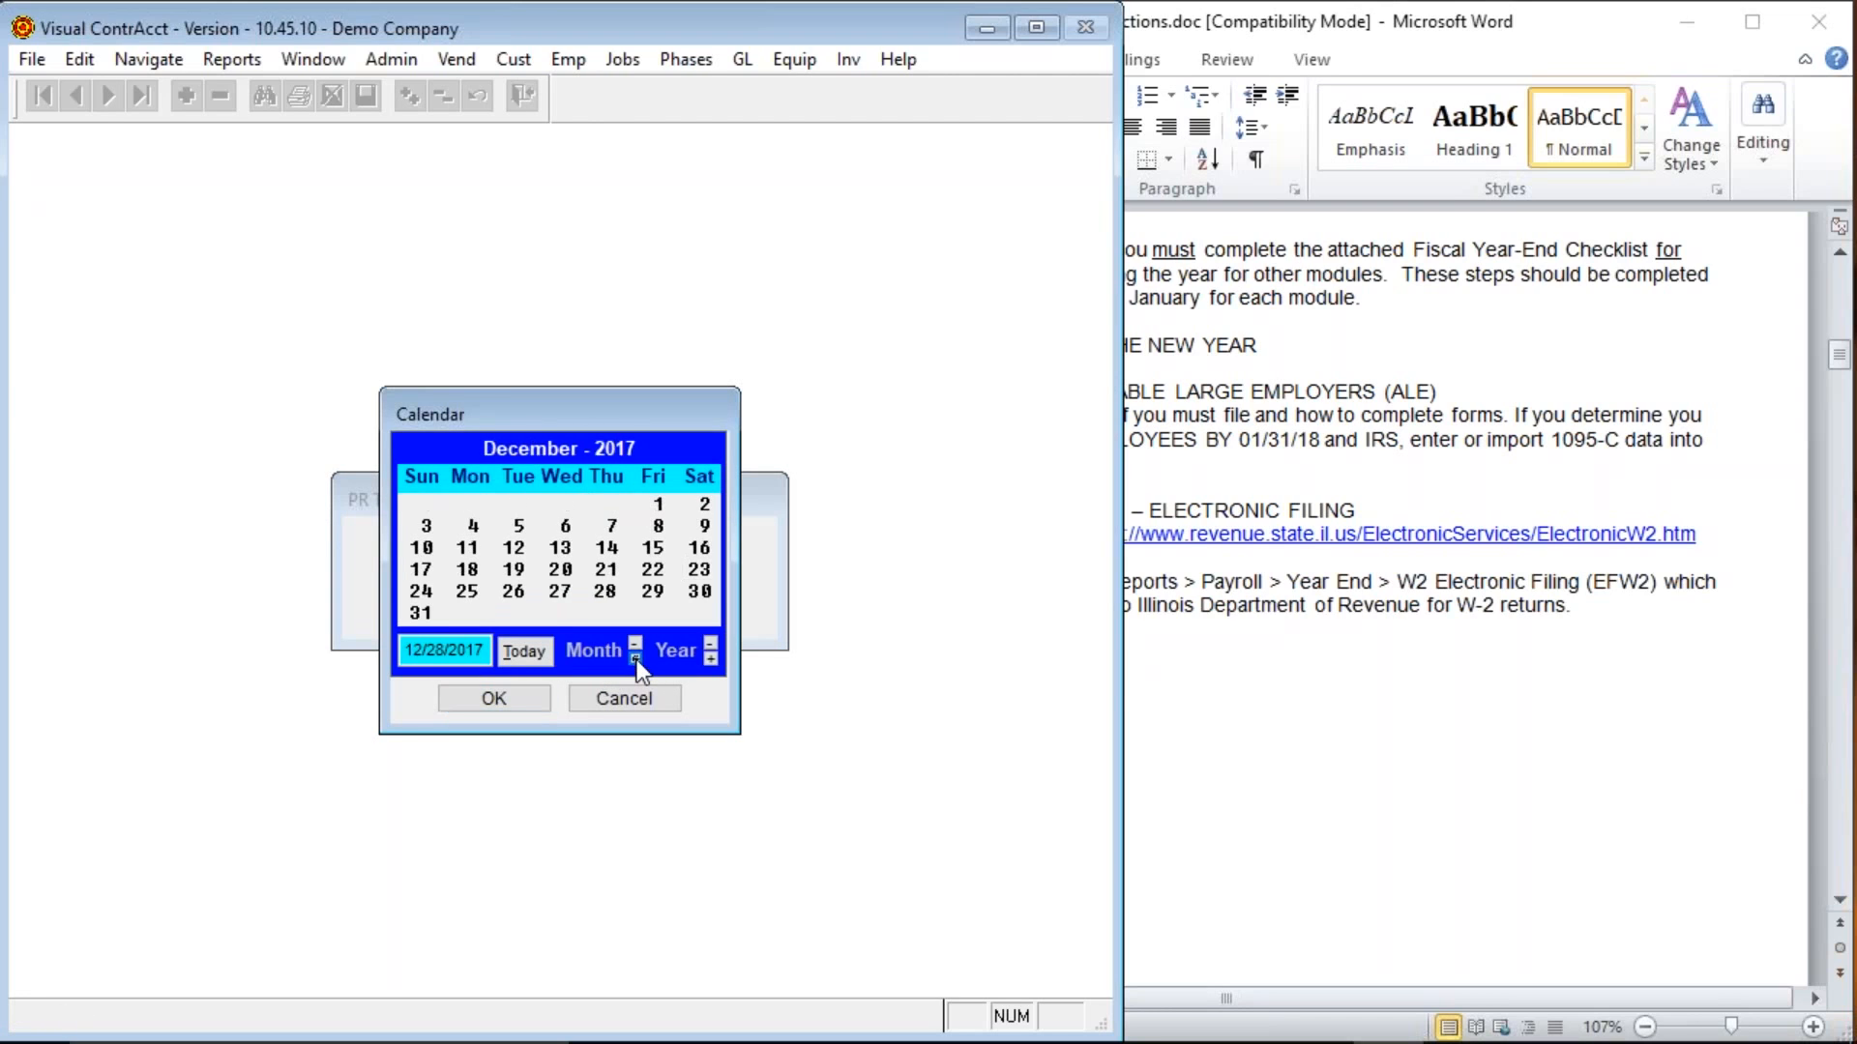
left_click(700, 591)
left_click(465, 698)
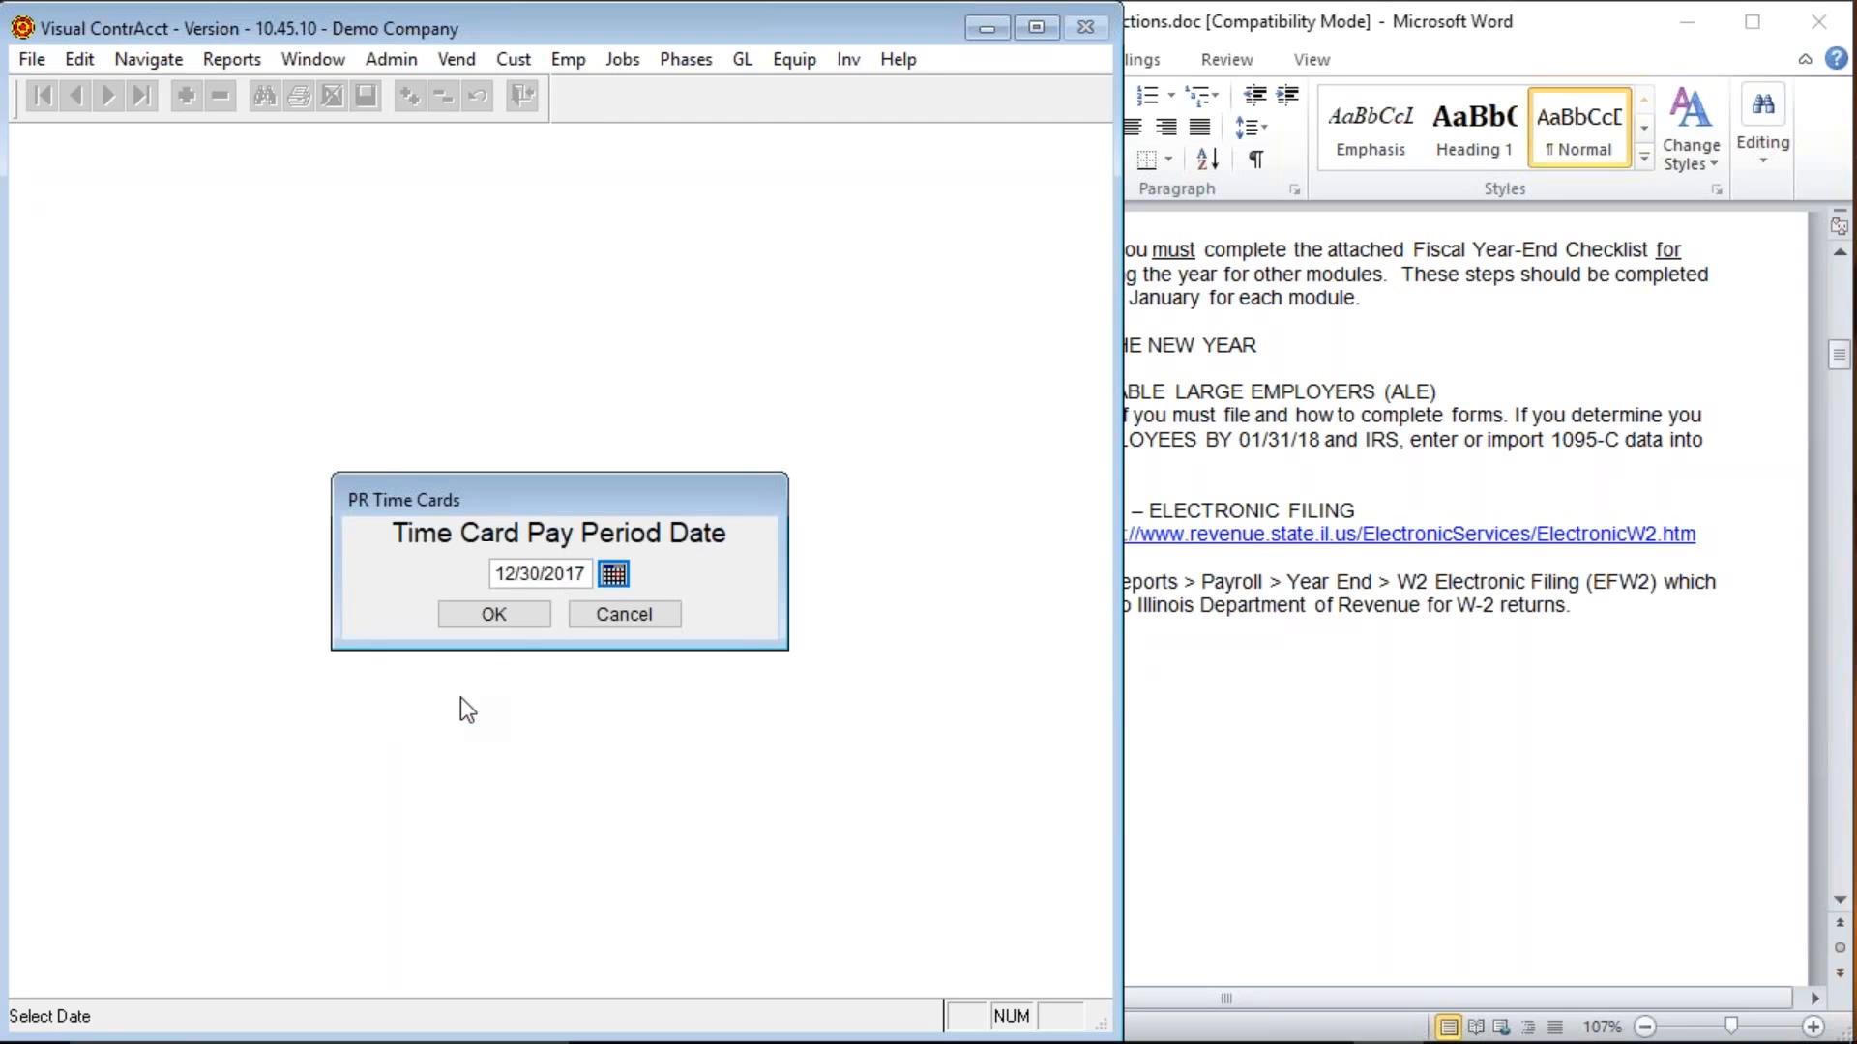
left_click(513, 631)
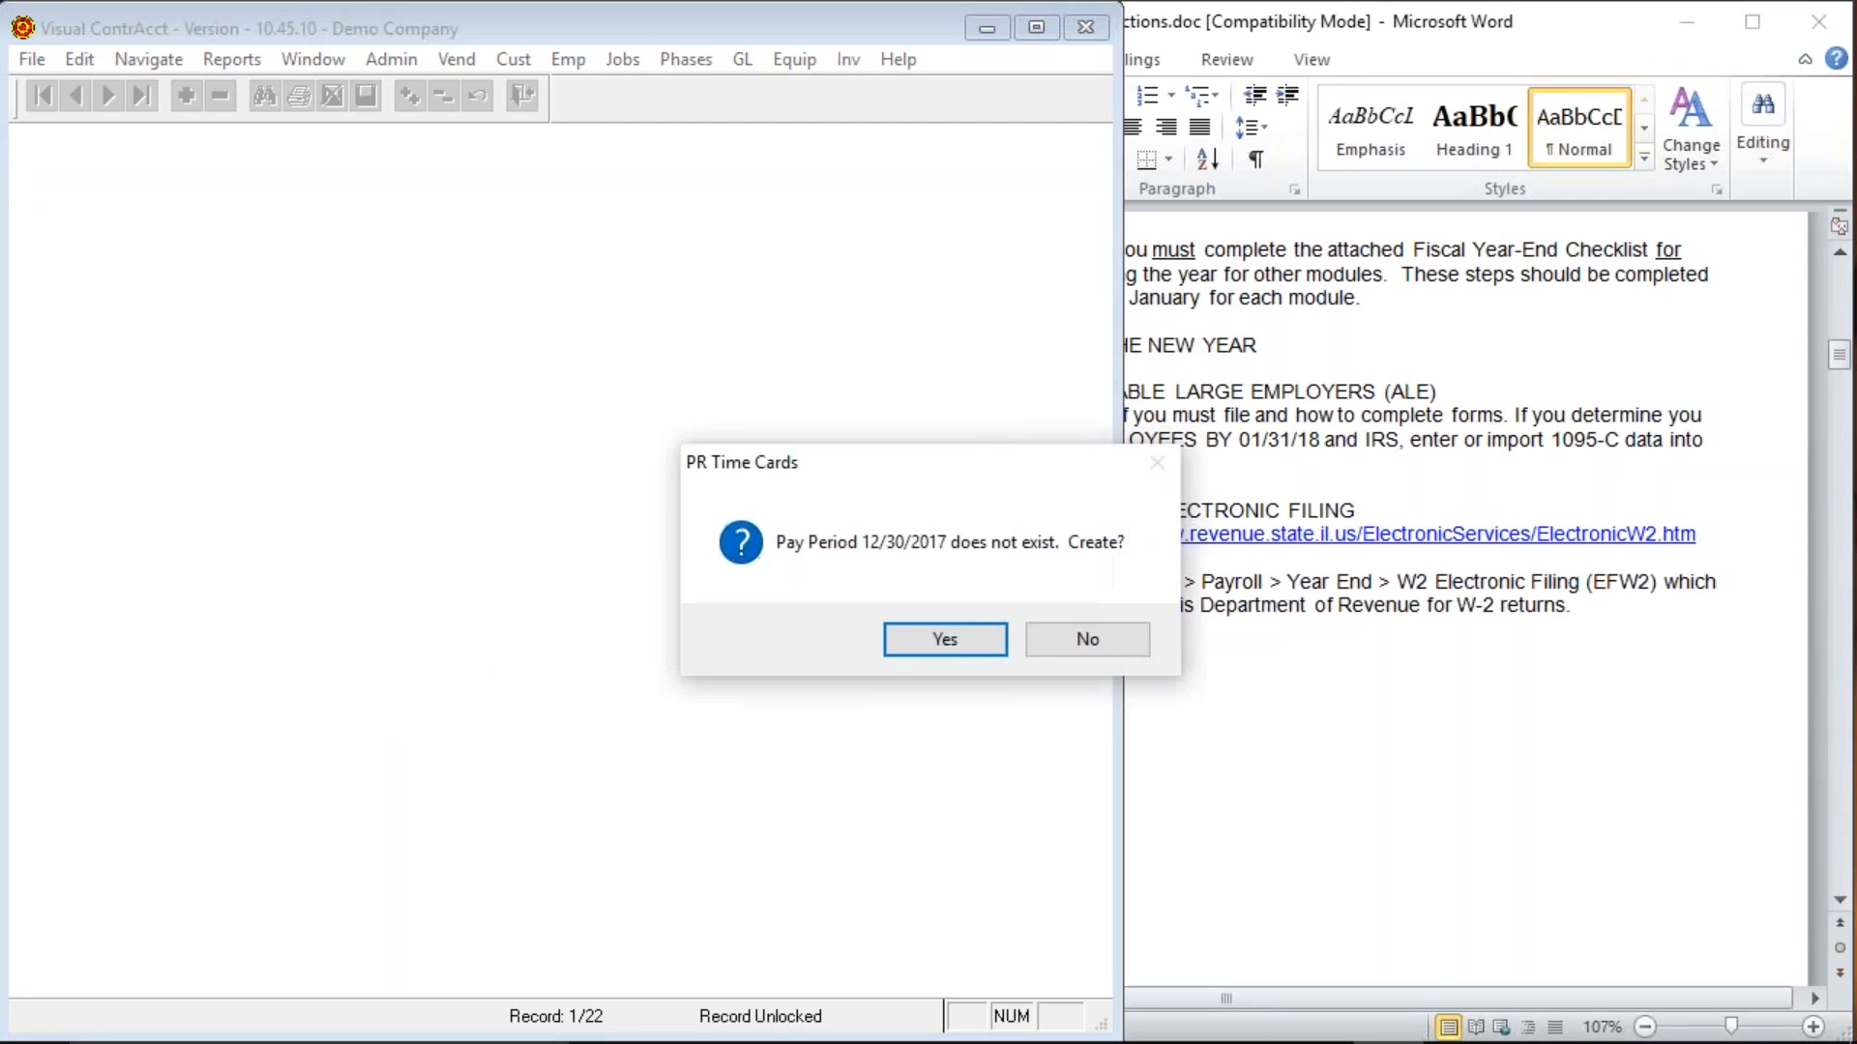
left_click(945, 641)
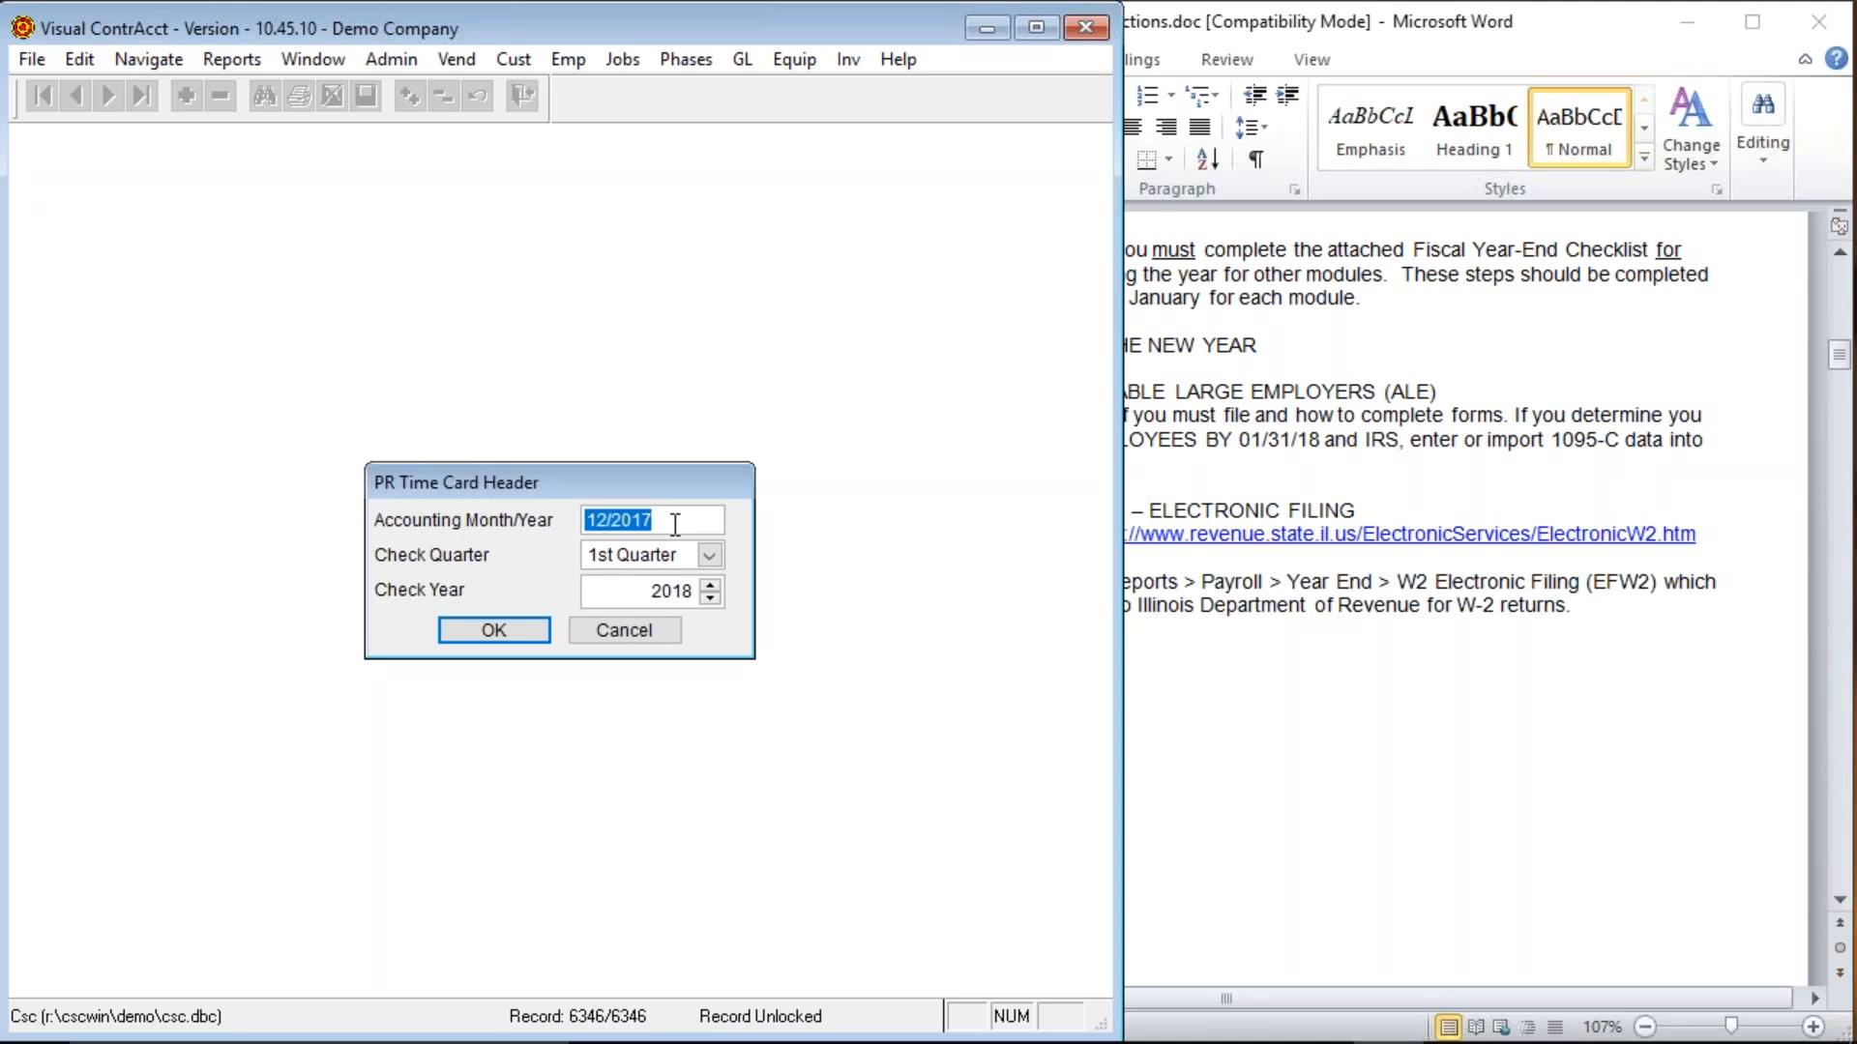
Enter 01/2018 as the time card header's Accounting Month/Year, and replace it with 12/2017.
type("01/2018")
key("Tab")
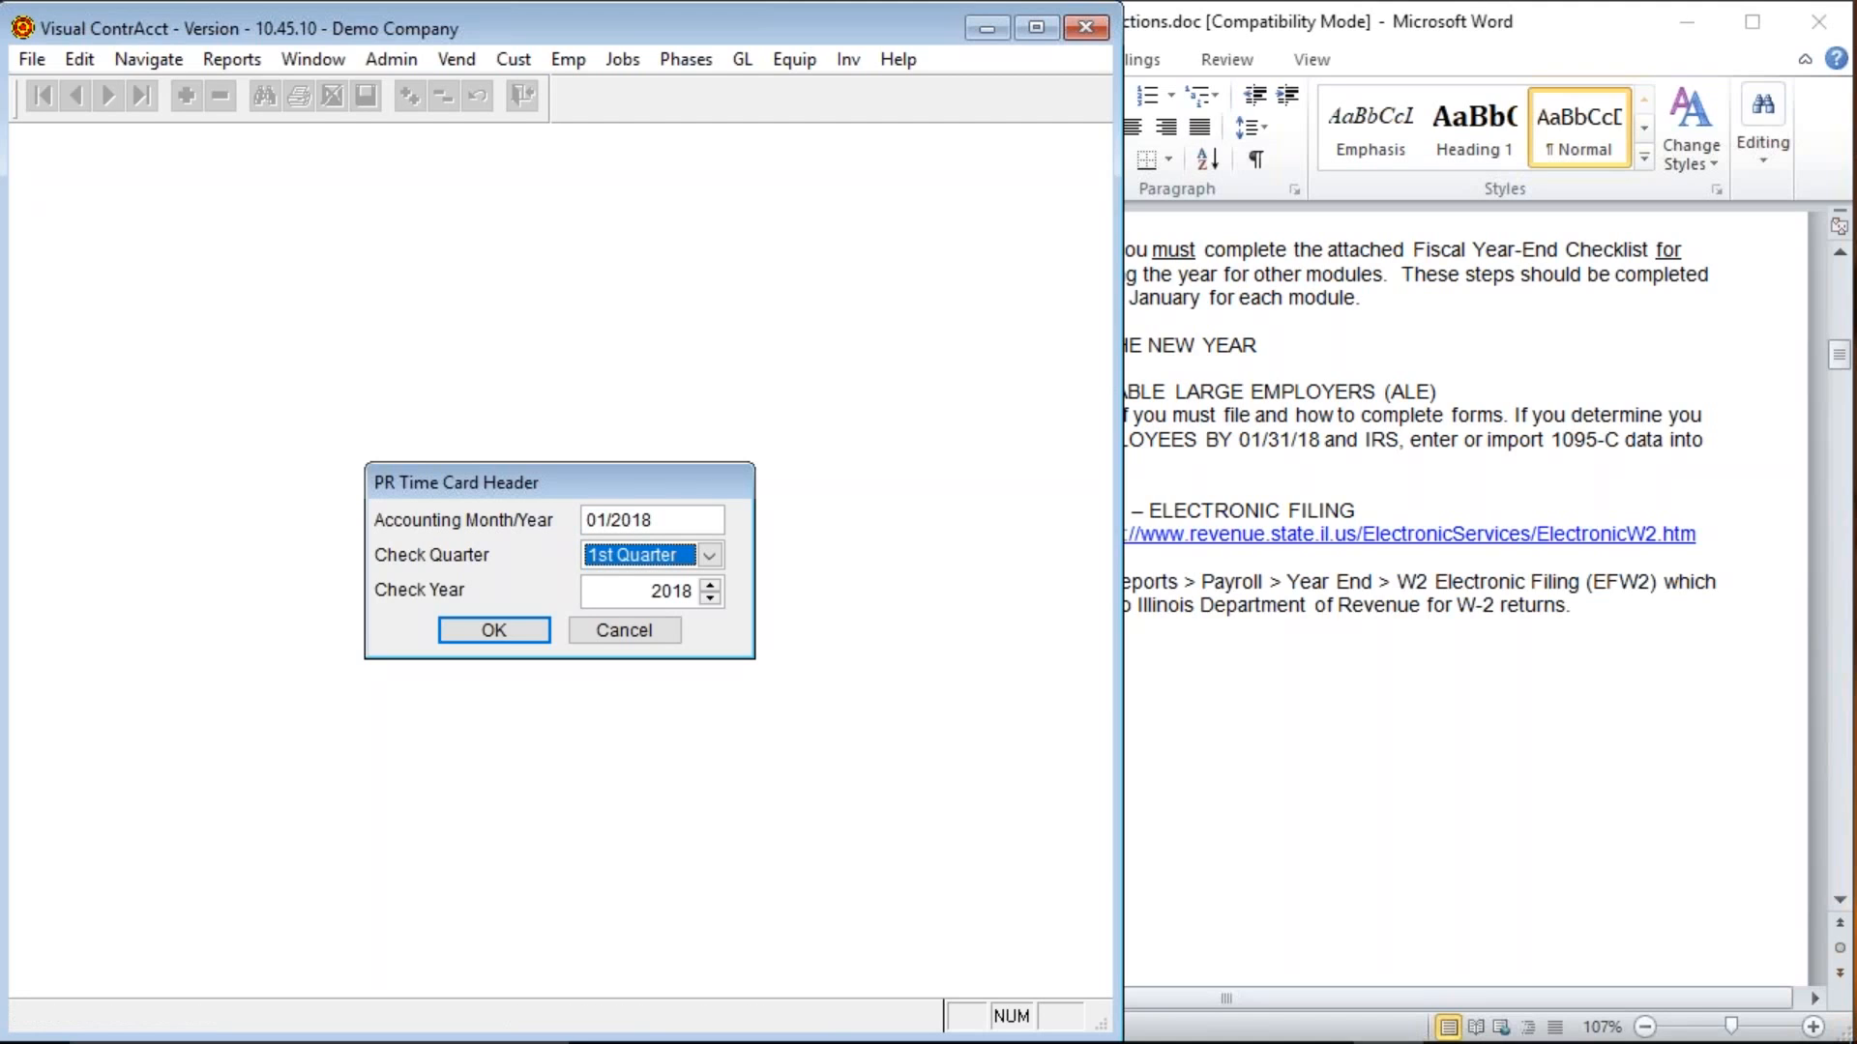
left_click_drag(666, 520, 564, 509)
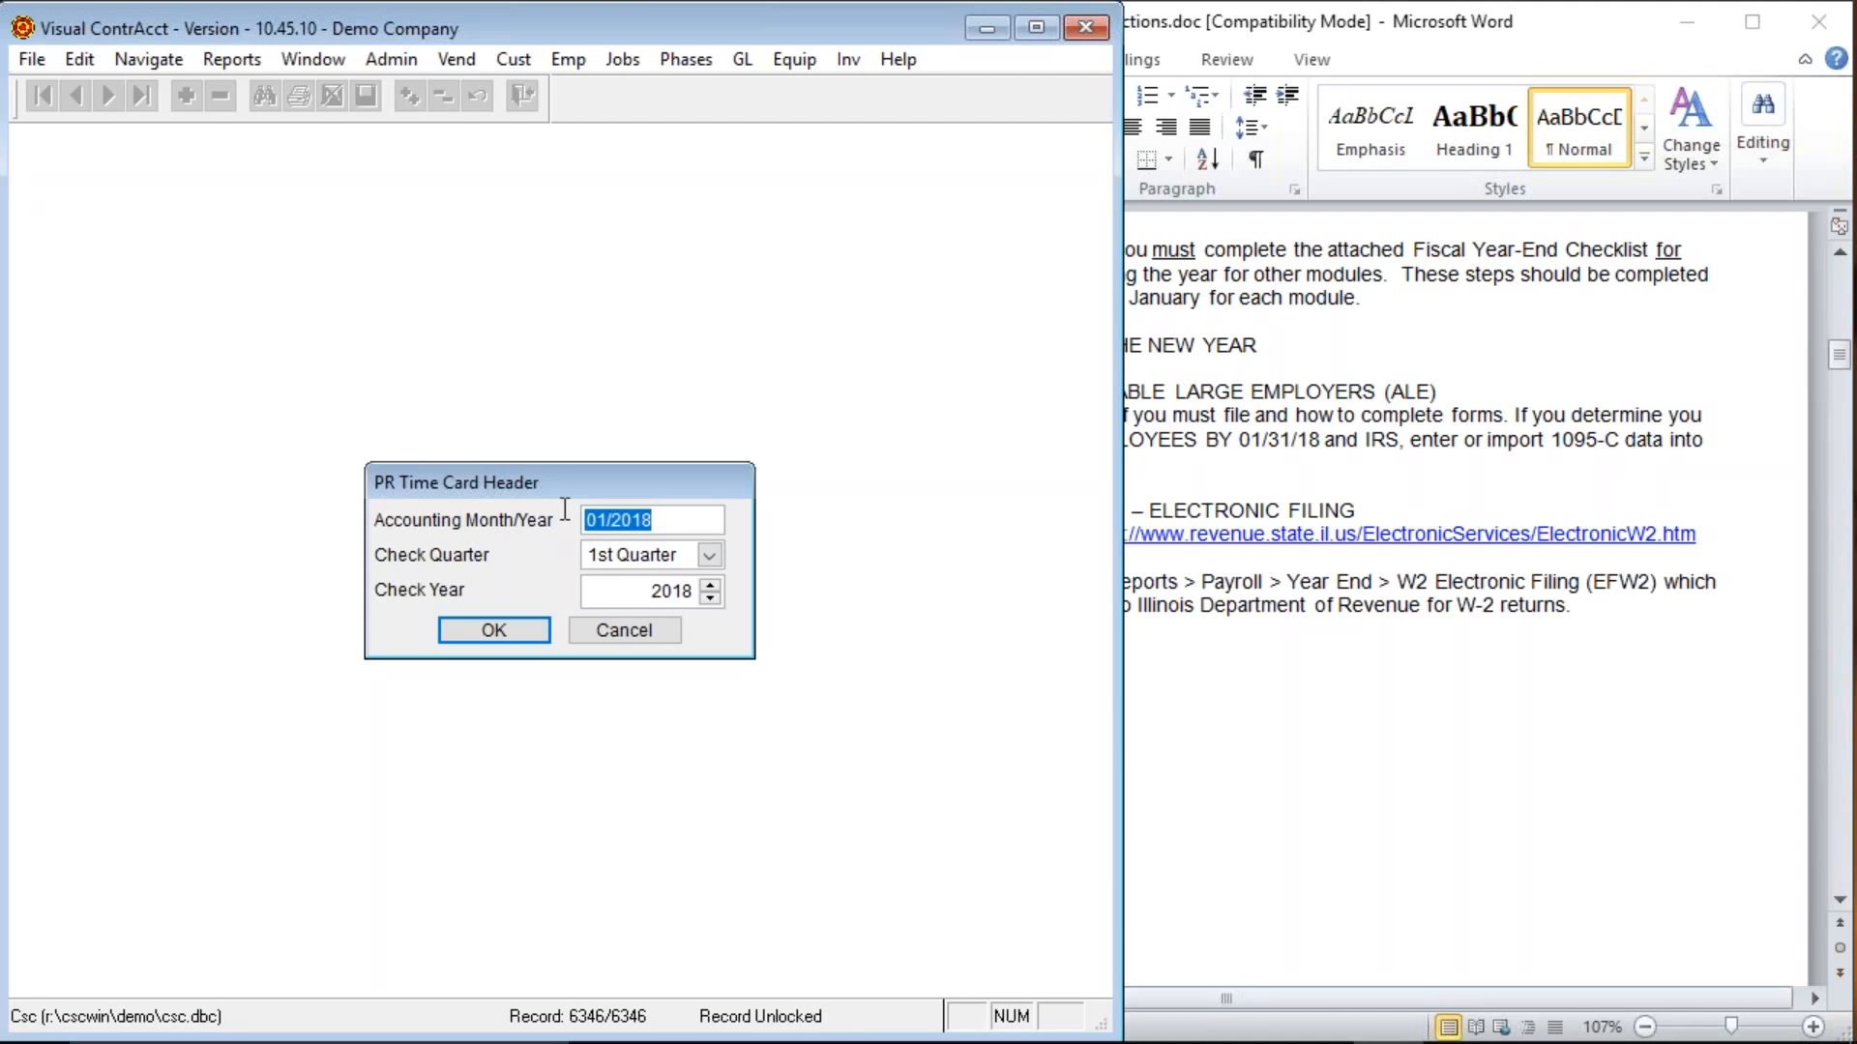
type("12/2017")
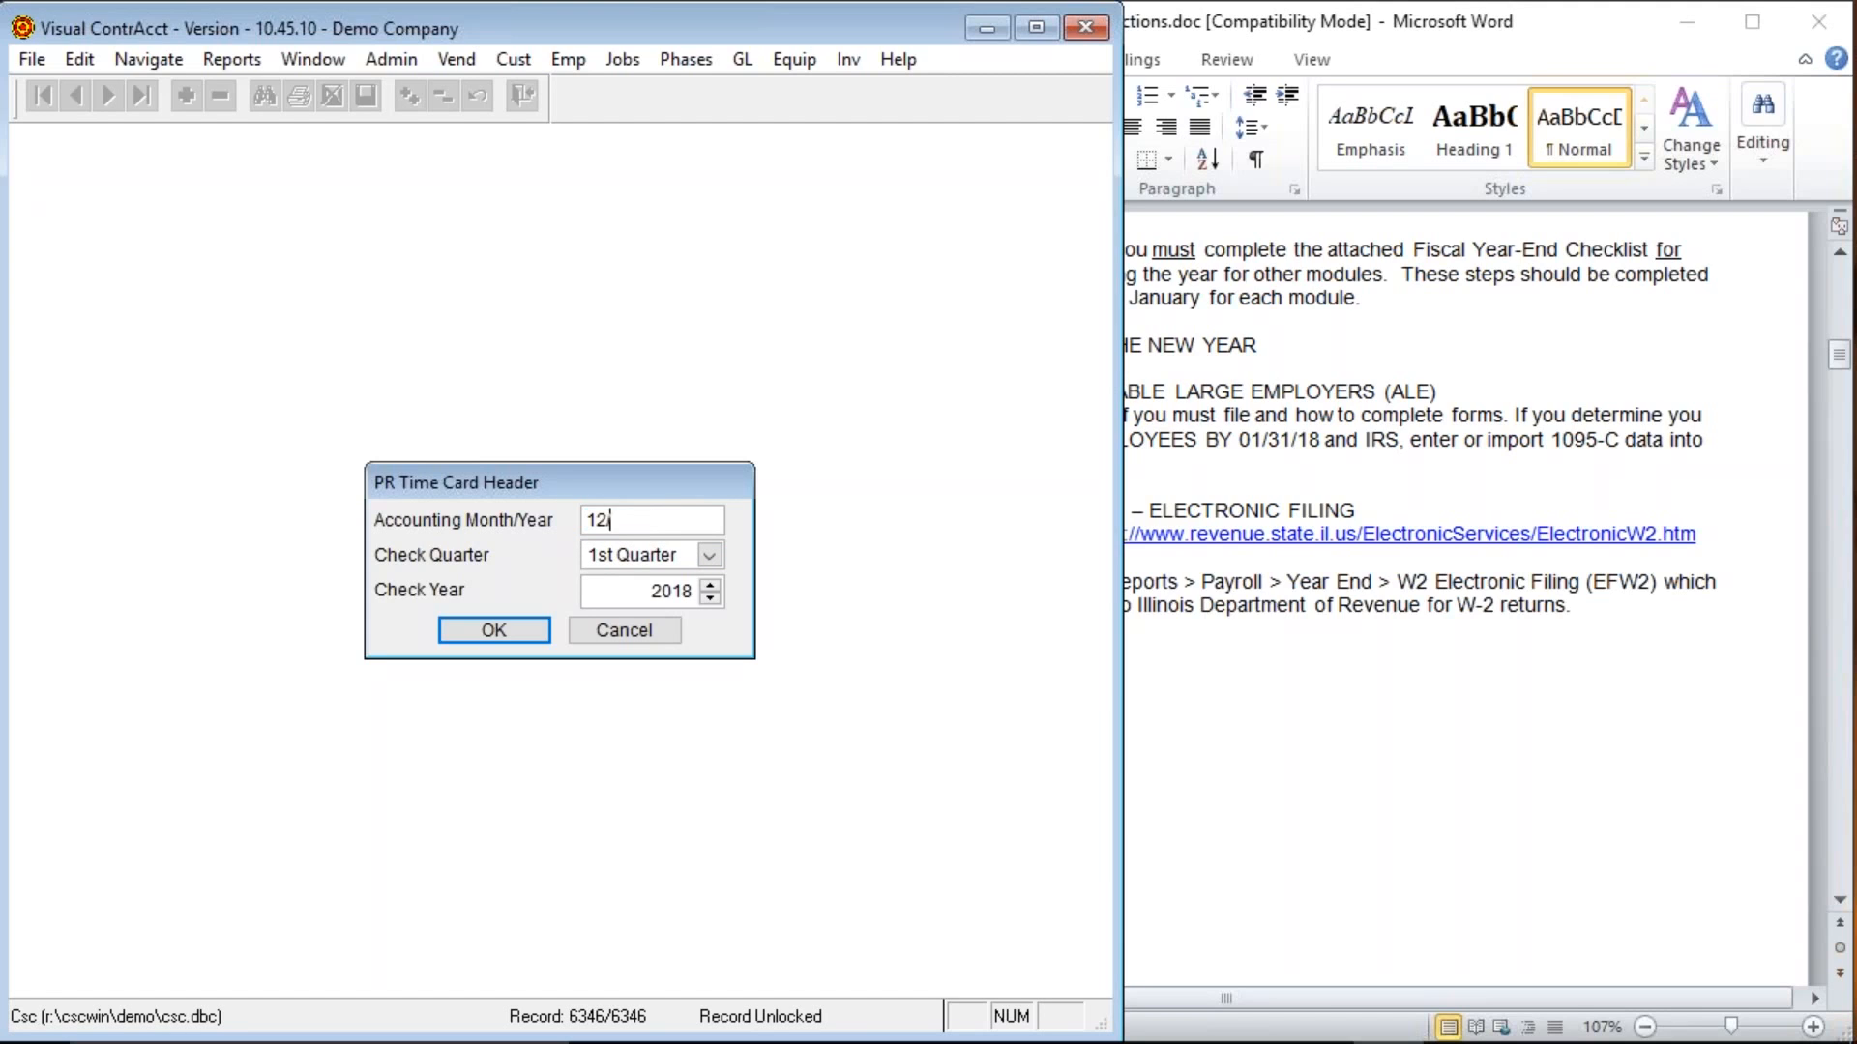
key("Tab")
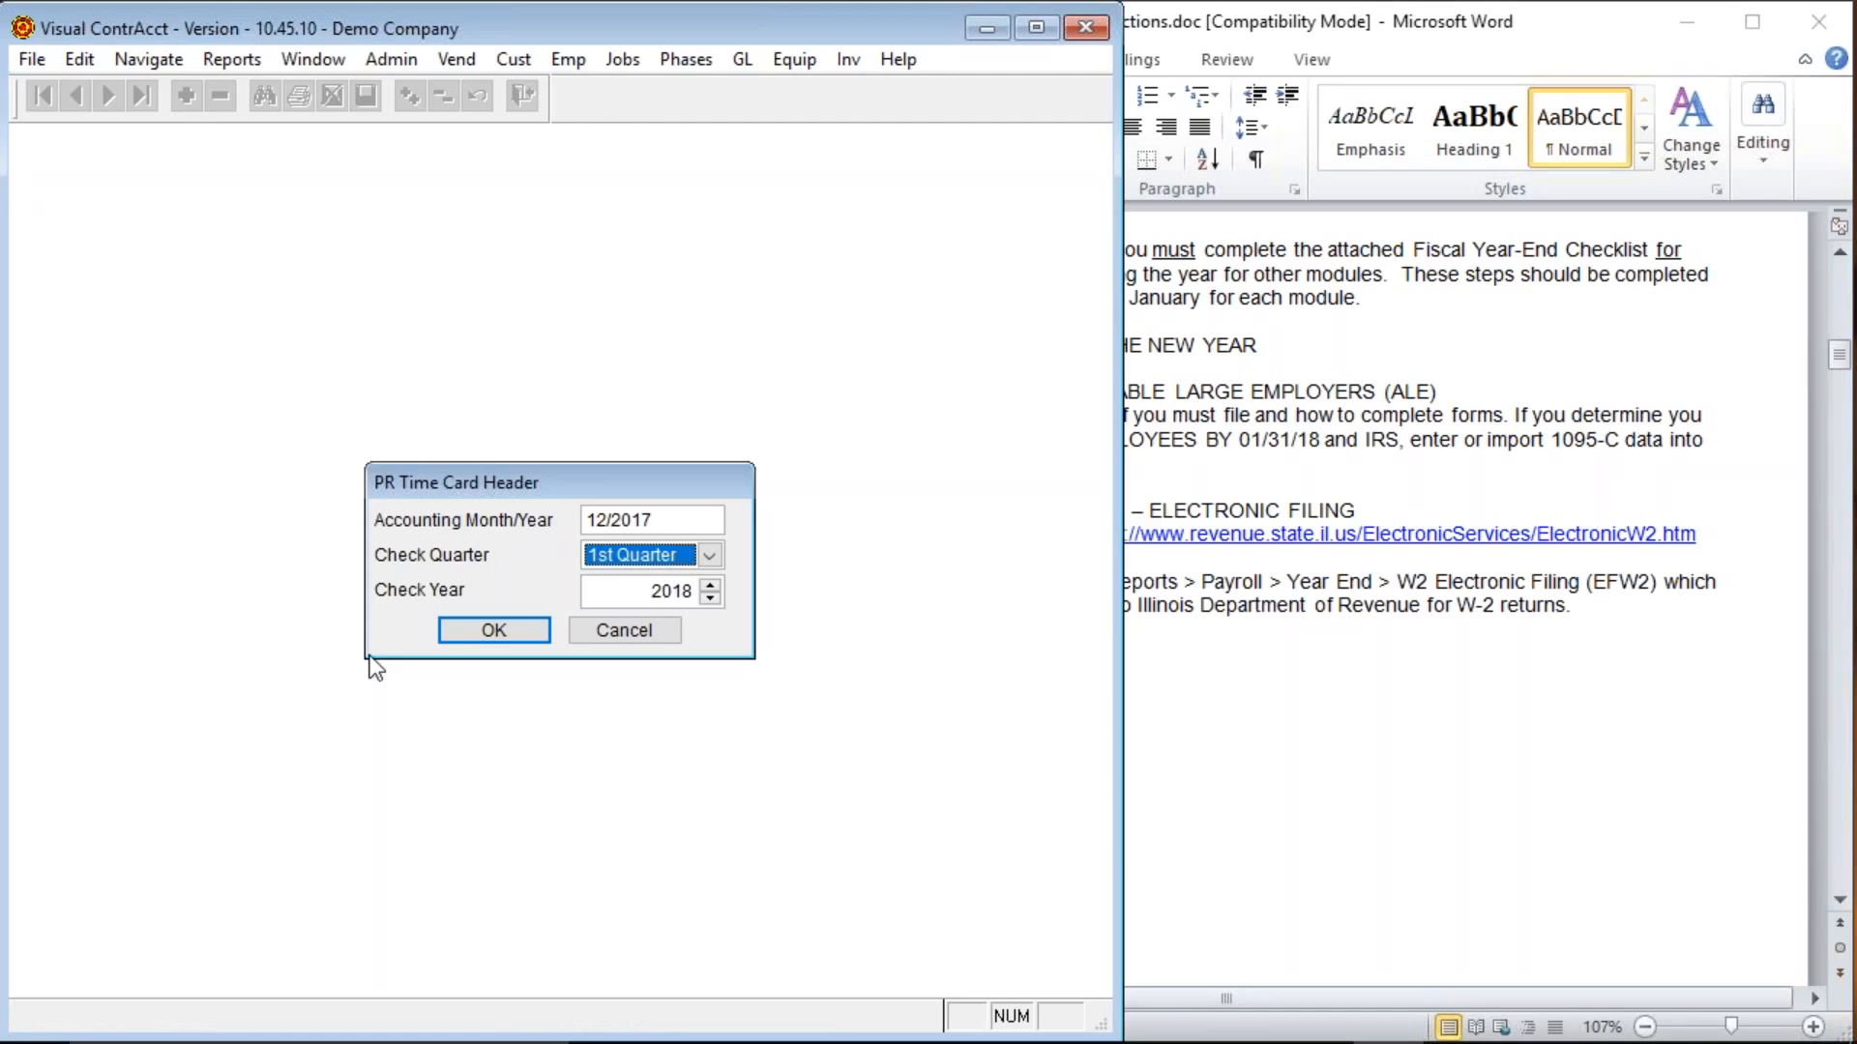
Set the time card header's Check Quarter to 4th Quarter and Check Year to 2017, and cancel the header.
left_click(706, 555)
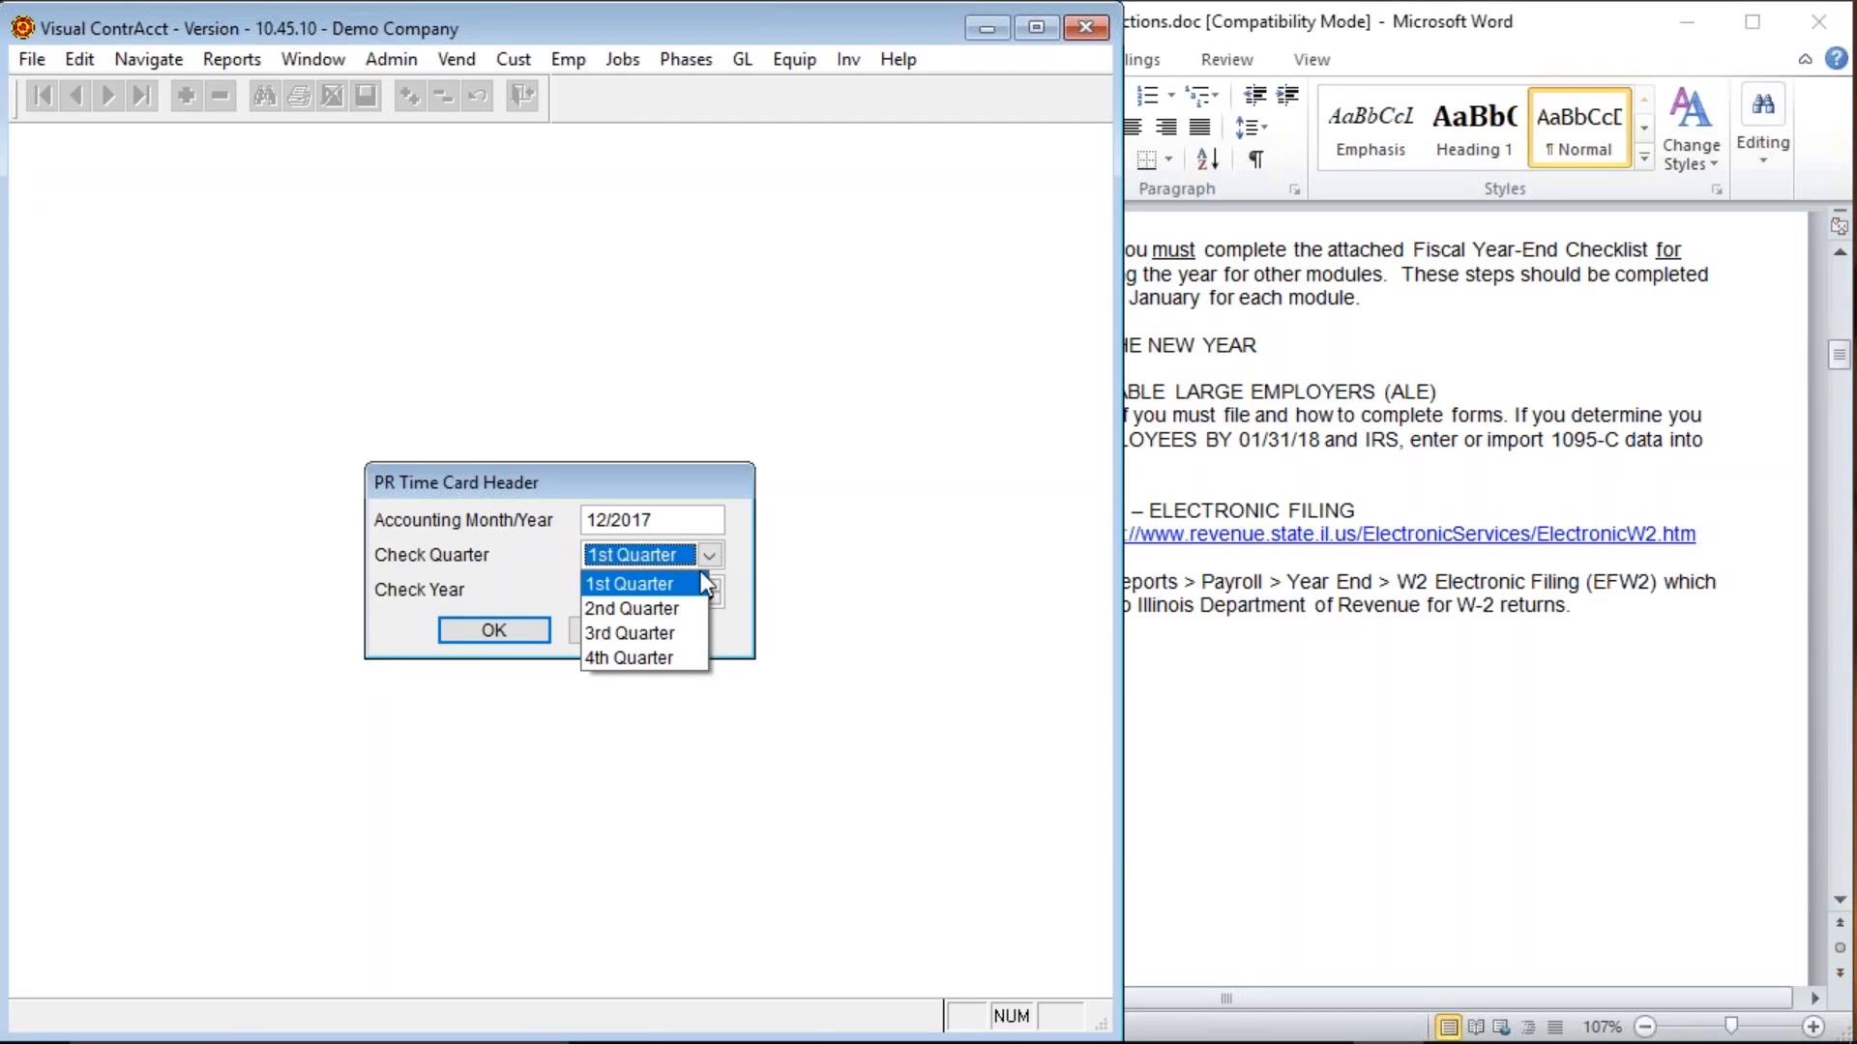
left_click(637, 657)
left_click(711, 598)
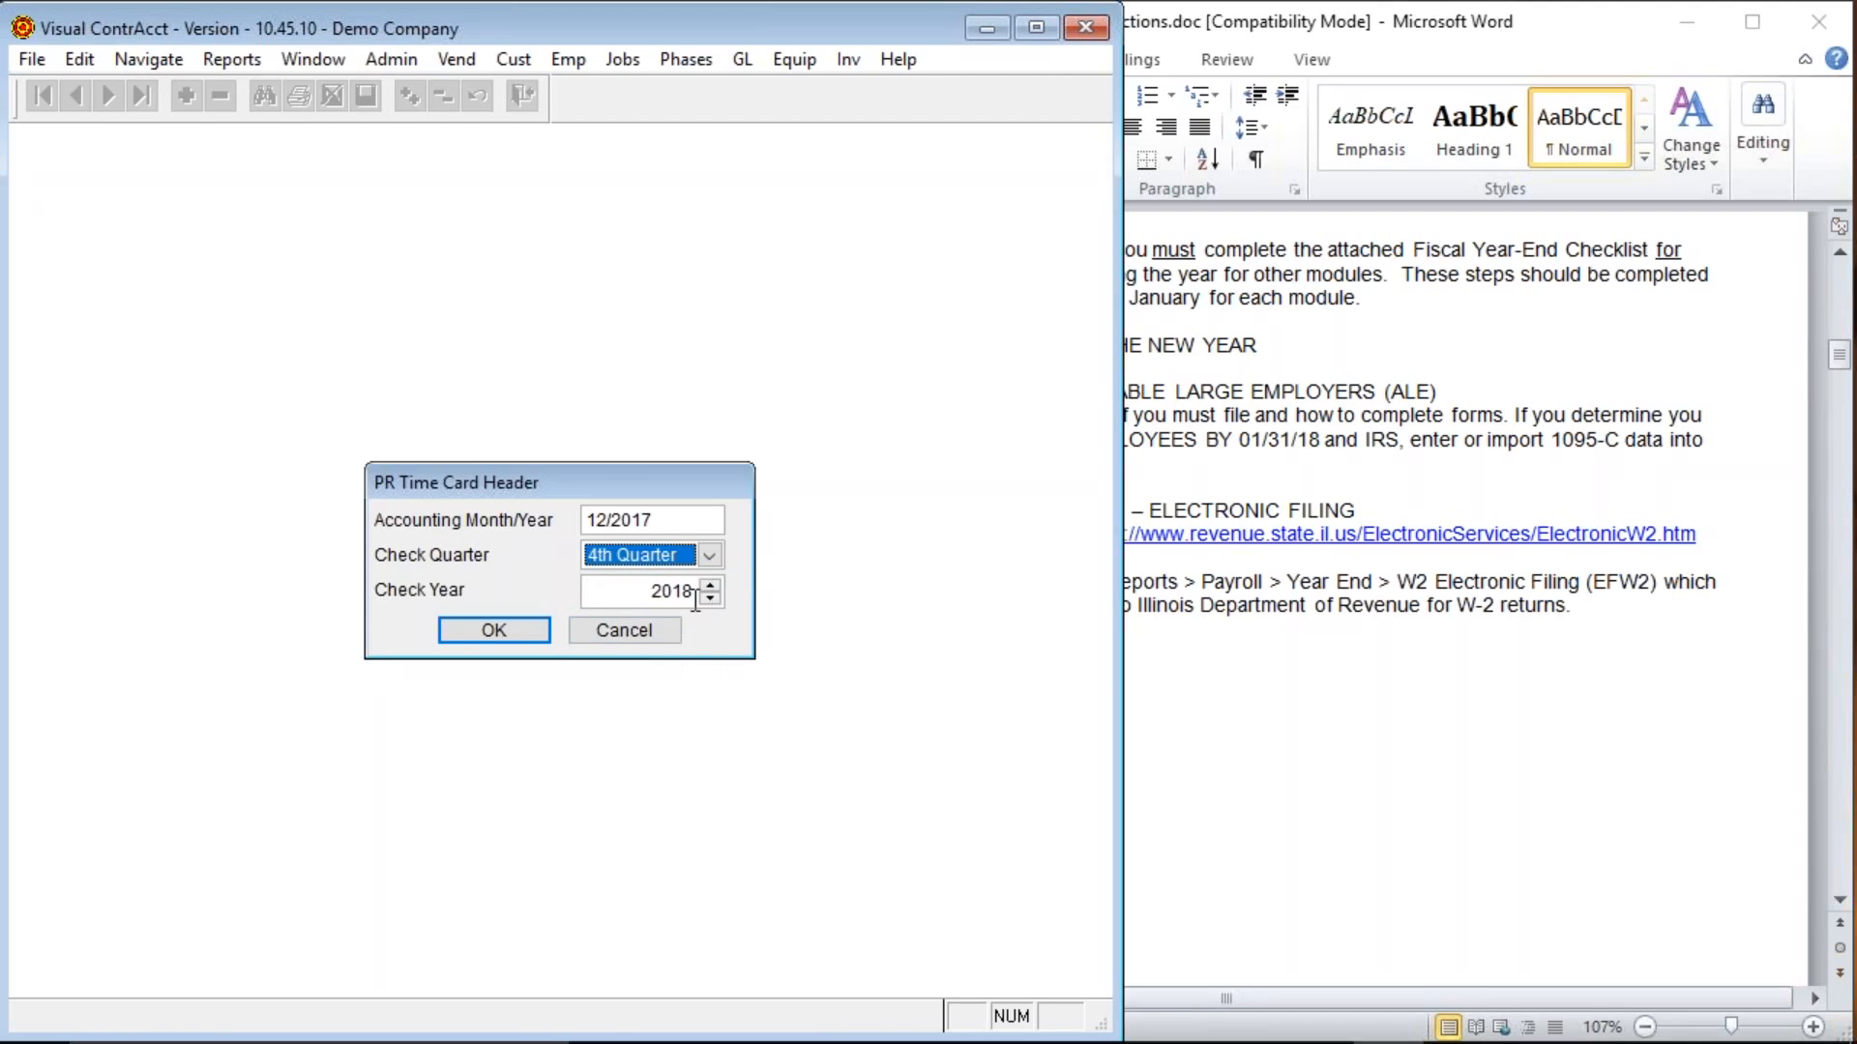
left_click(647, 601)
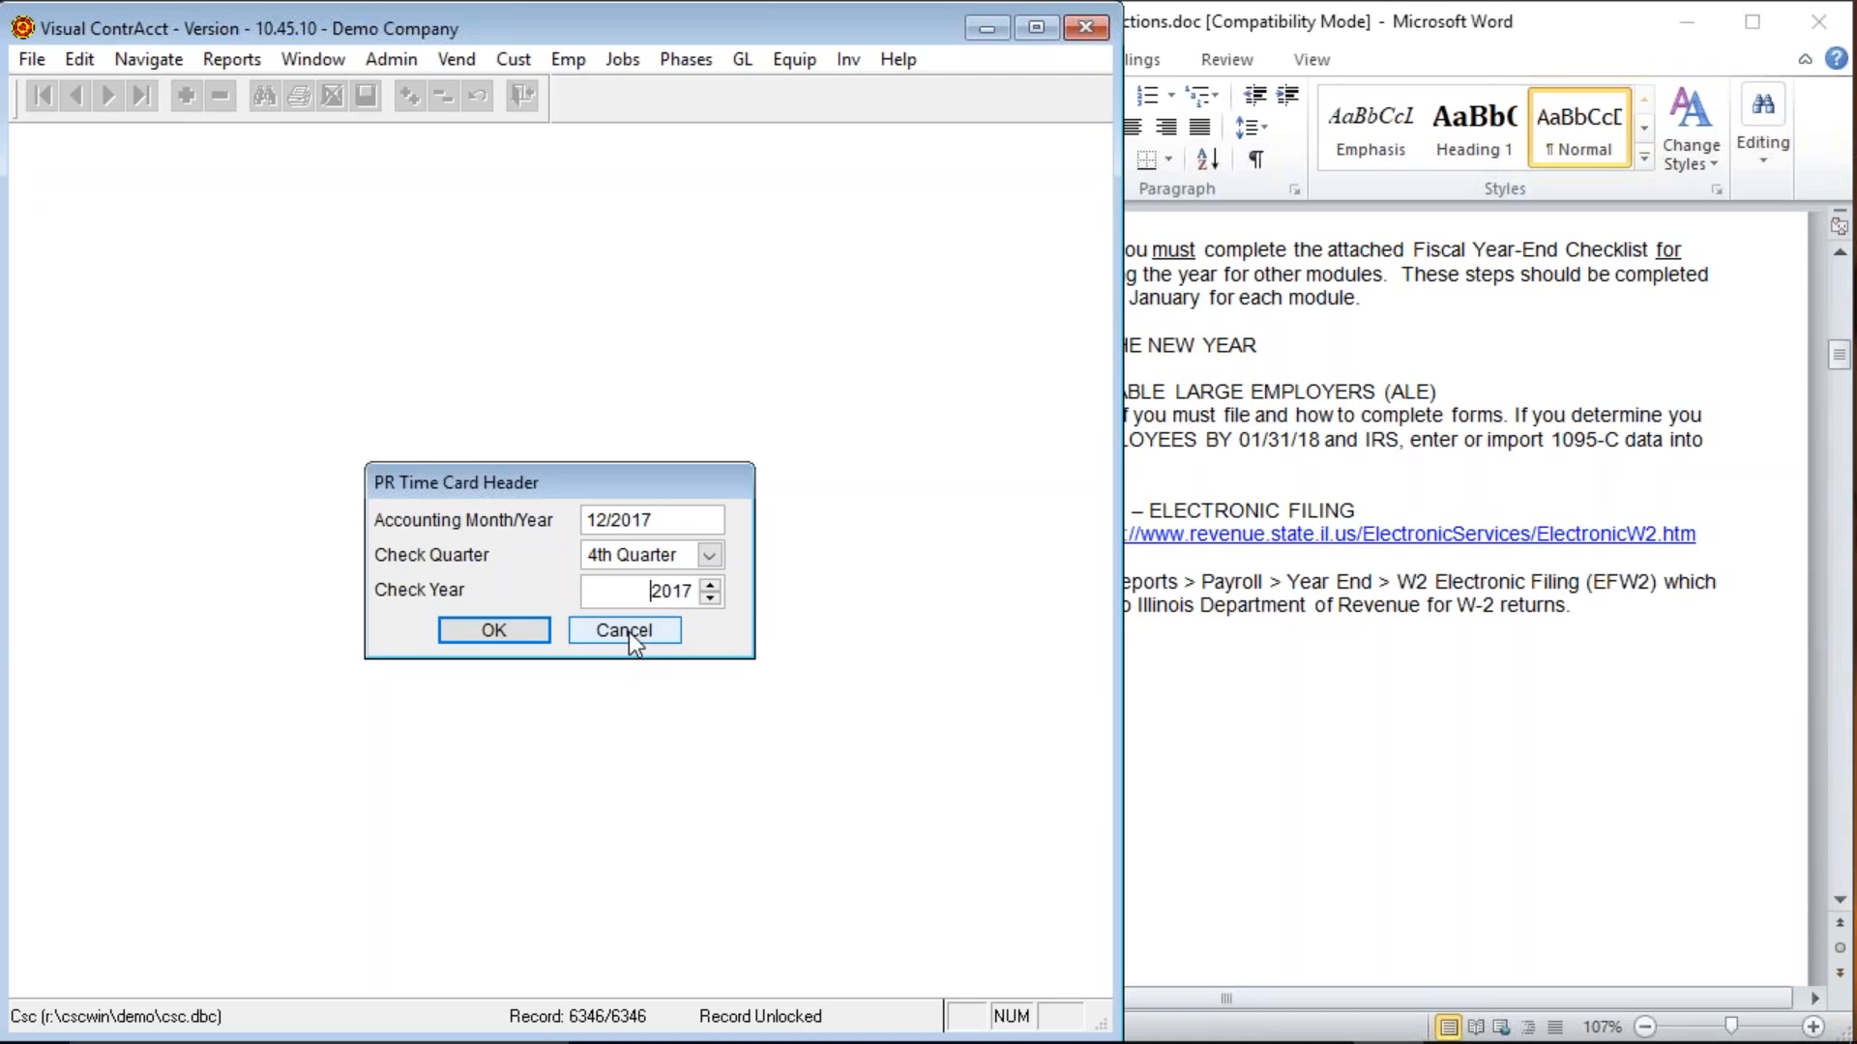
left_click(628, 631)
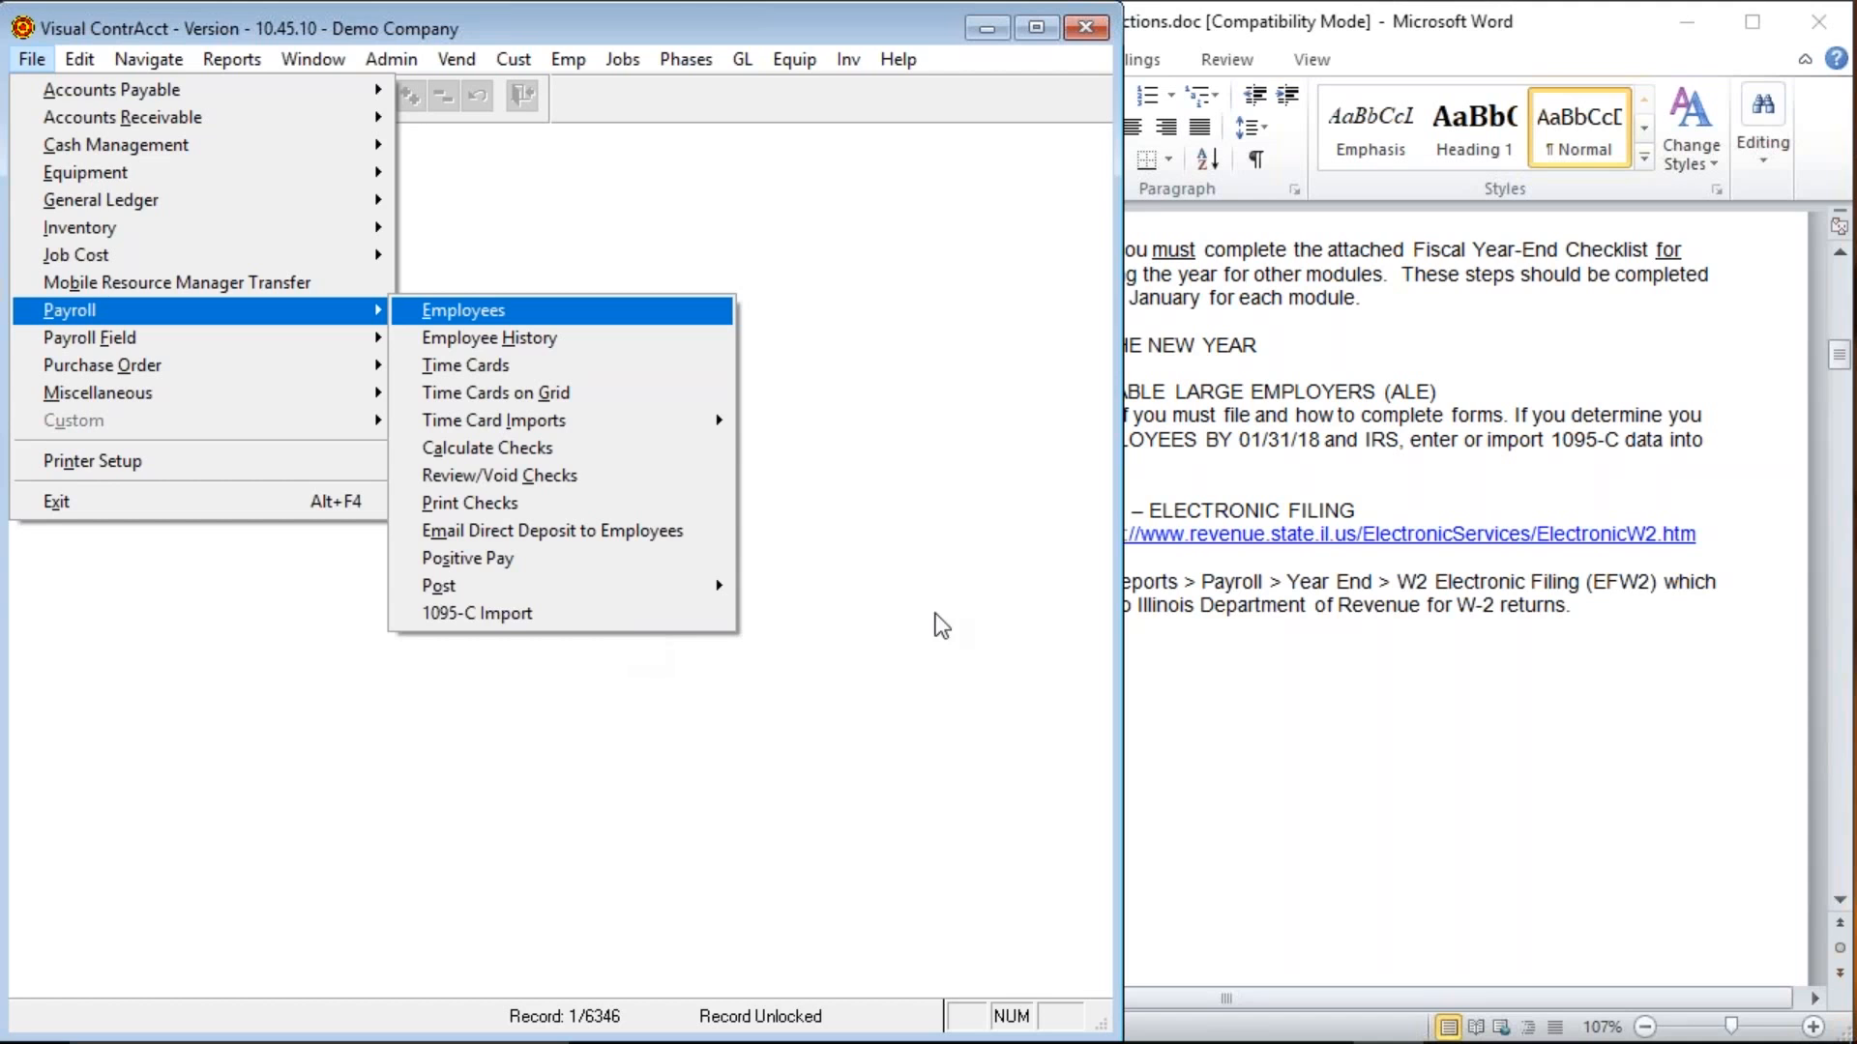
Switch to the Word instructions and review the Fiscal Year End Checklist, from the payroll reports to the General Ledger detail ledger.
left_click(1415, 767)
scroll(1415, 767, "down", 5)
scroll(1415, 767, "down", 20)
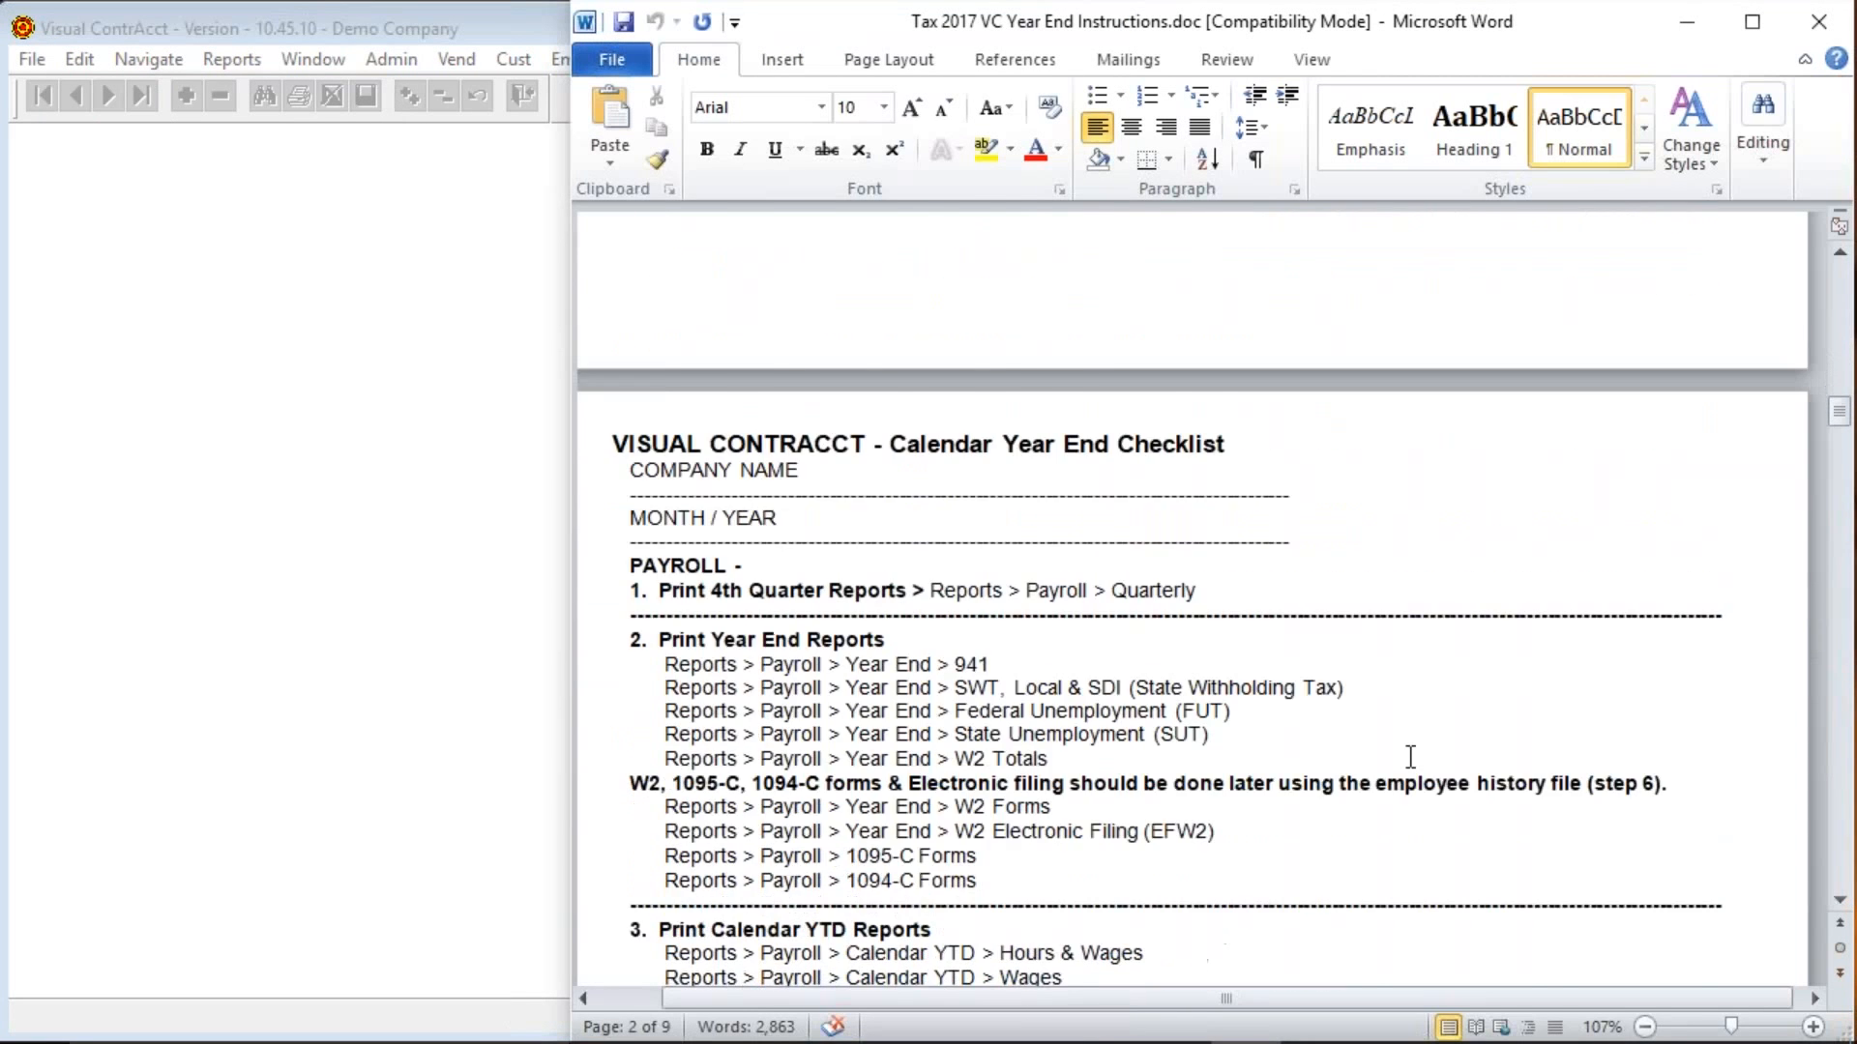
scroll(1411, 757, "down", 4)
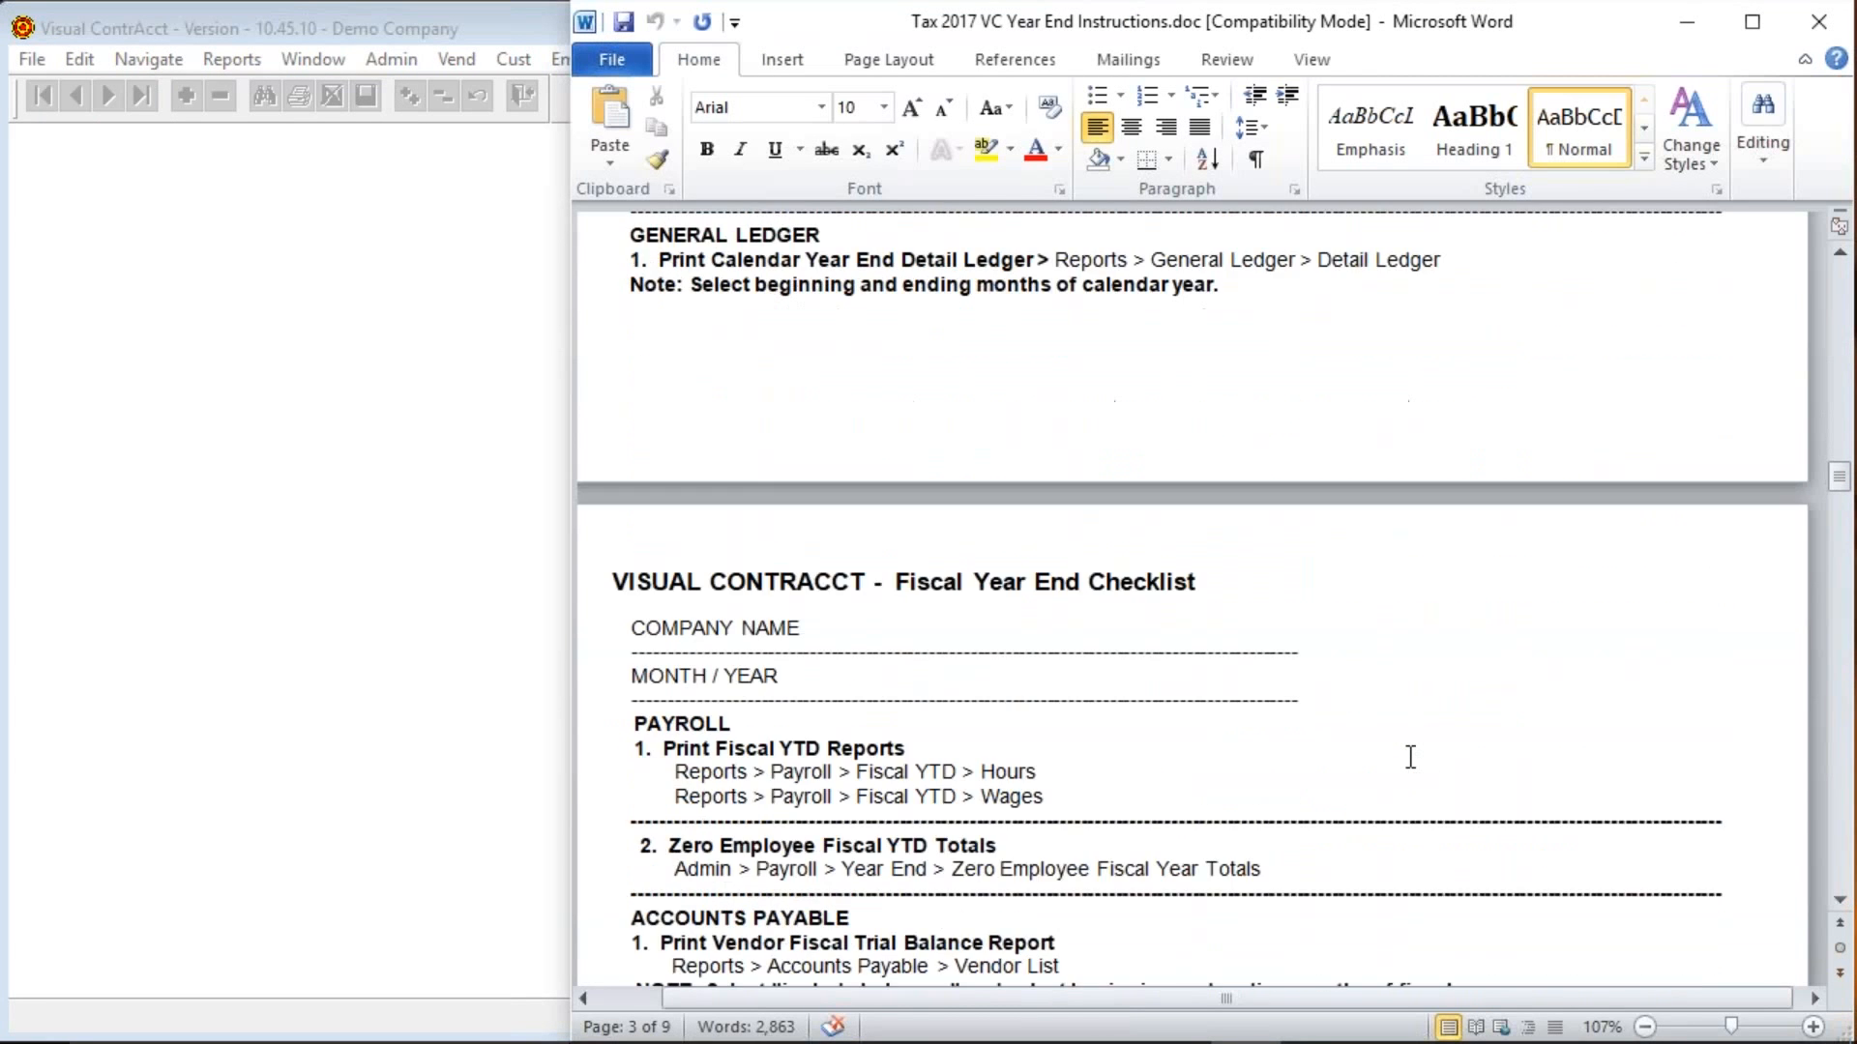
scroll(1411, 757, "down", 1)
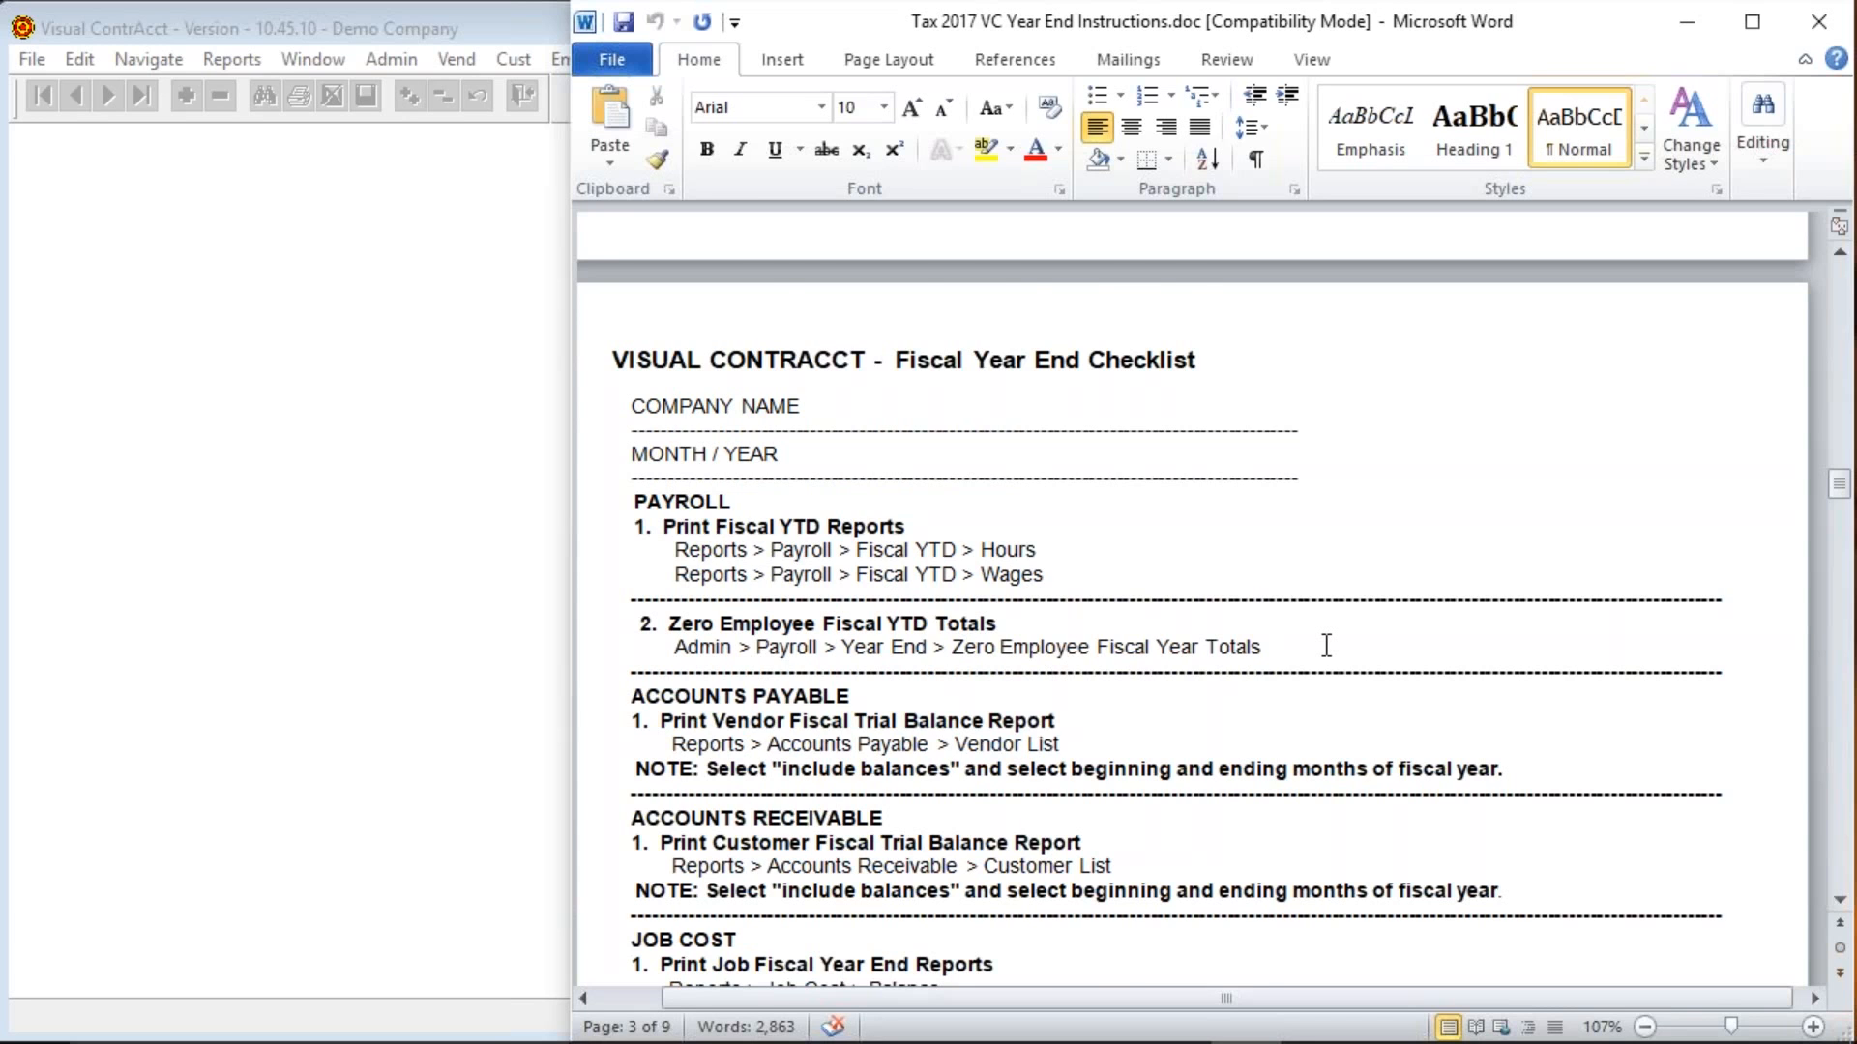
scroll(1326, 645, "down", 3)
scroll(1326, 645, "down", 1)
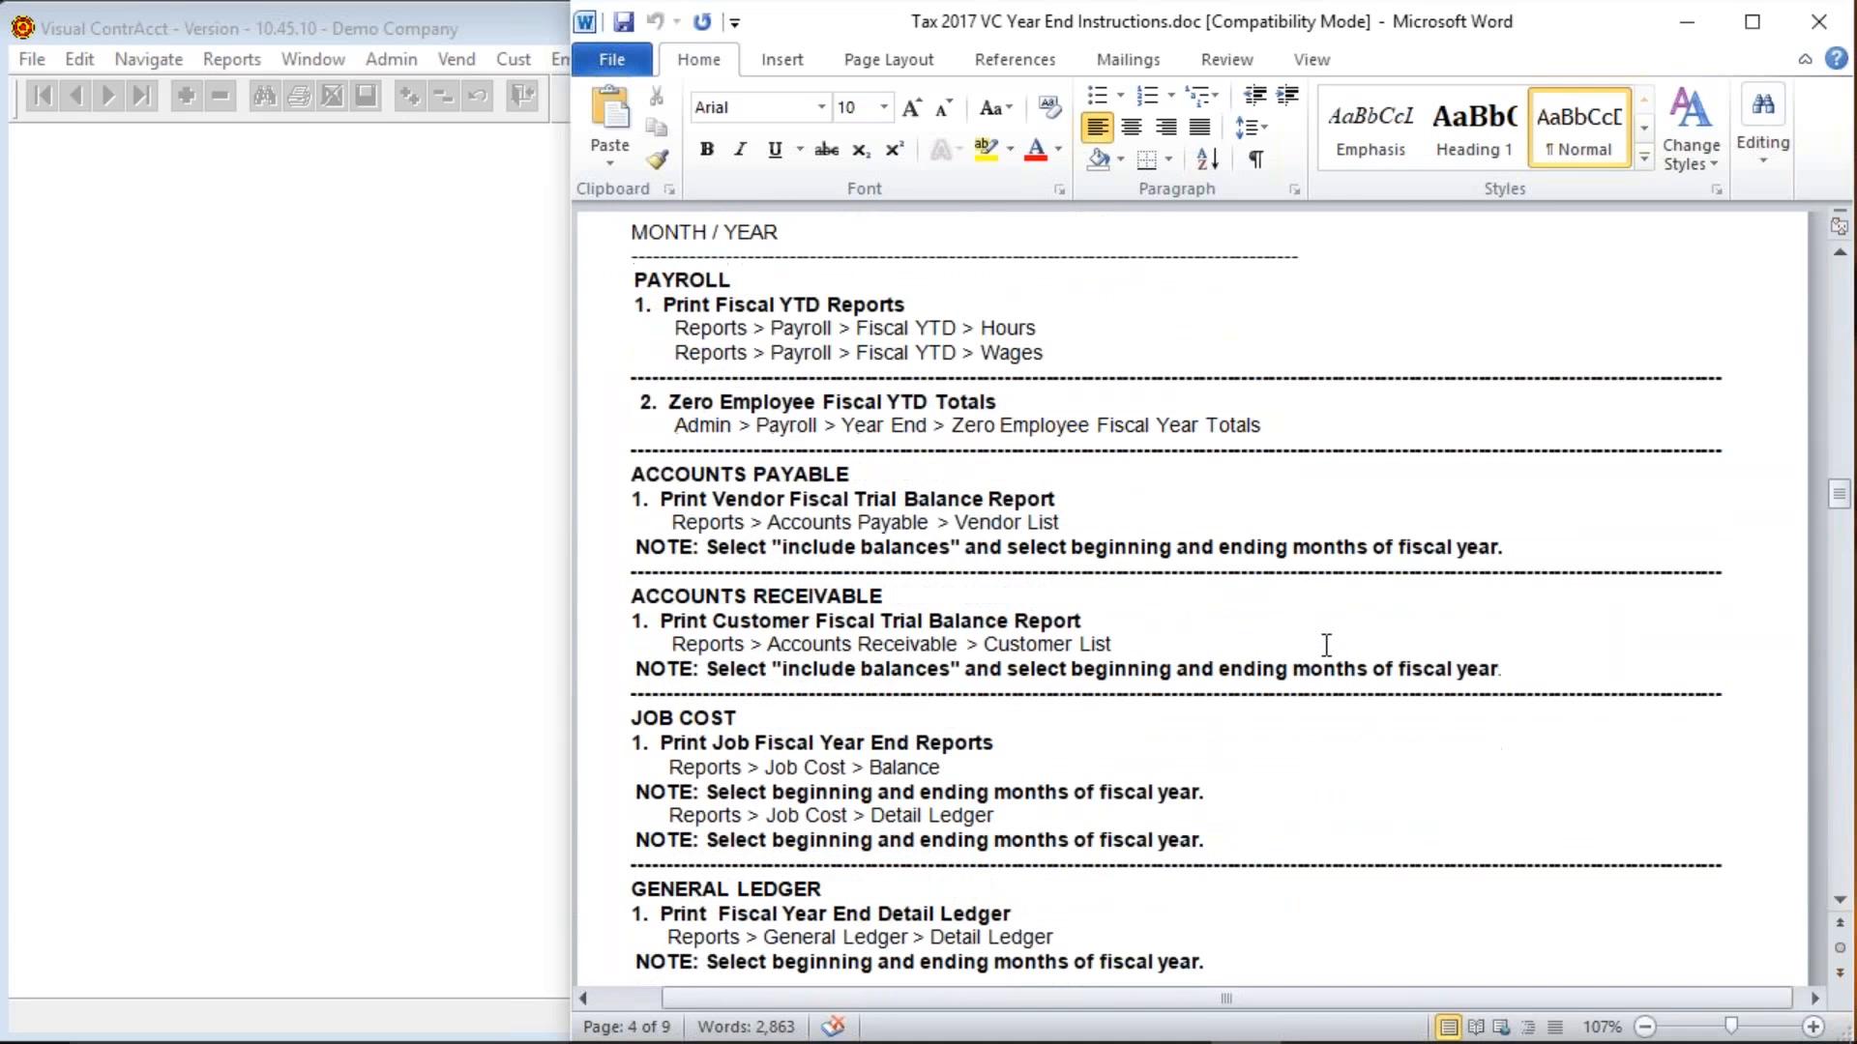
scroll(1326, 645, "down", 3)
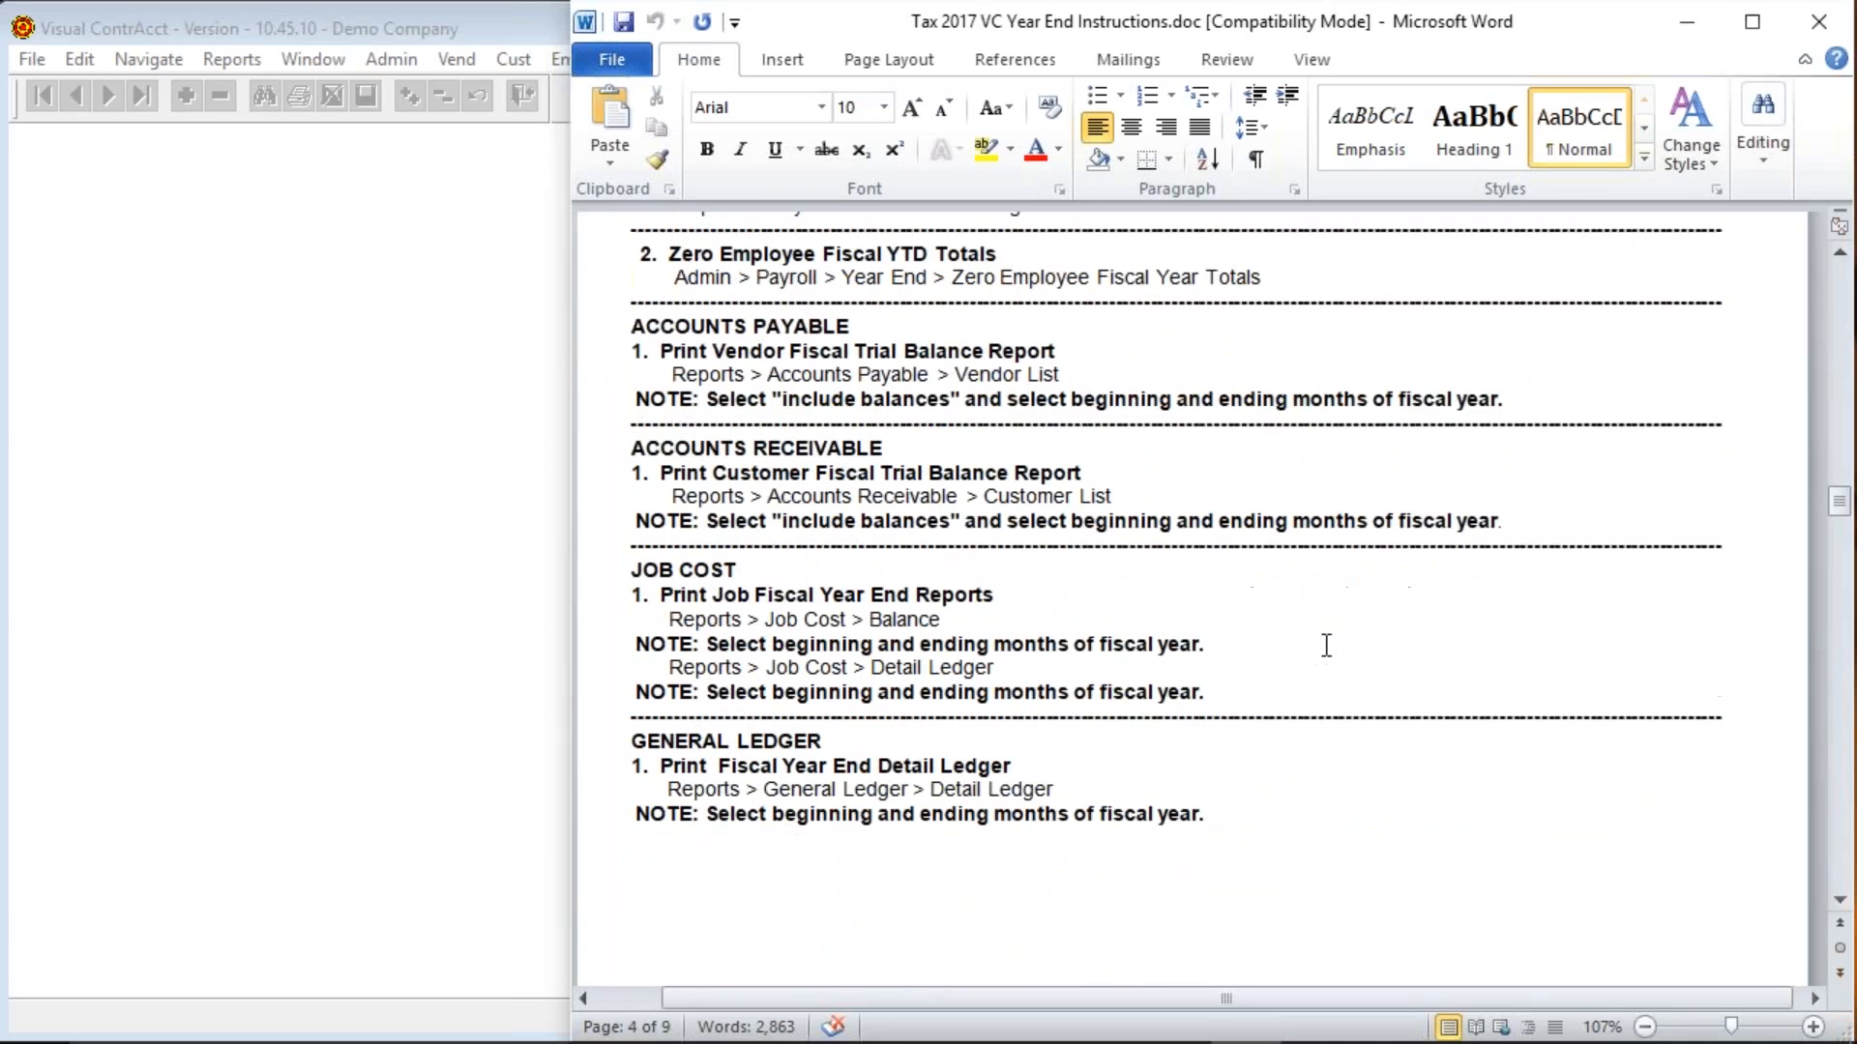
scroll(1326, 645, "up", 3)
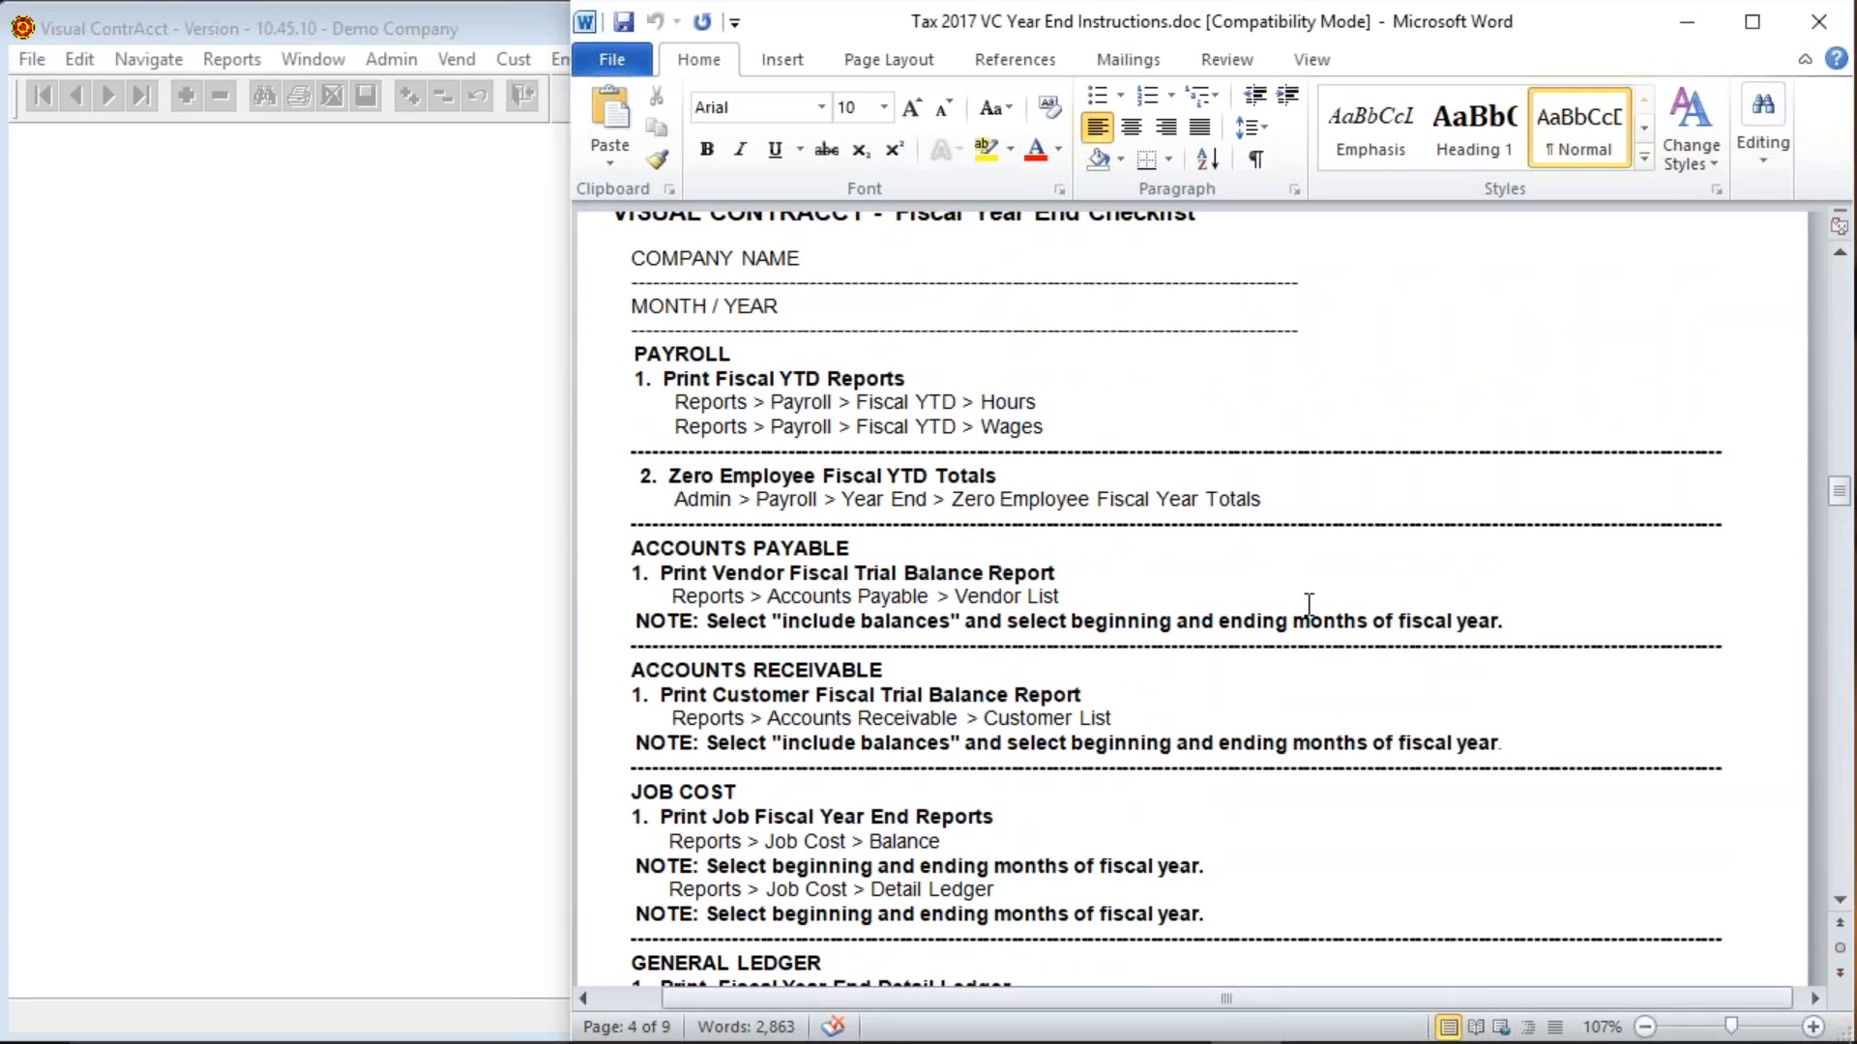
Revisit the Calendar Year End Checklist, and go to the instructions for special earnings on W2 forms and employer-sponsored health coverage cost.
scroll(1338, 534, "up", 15)
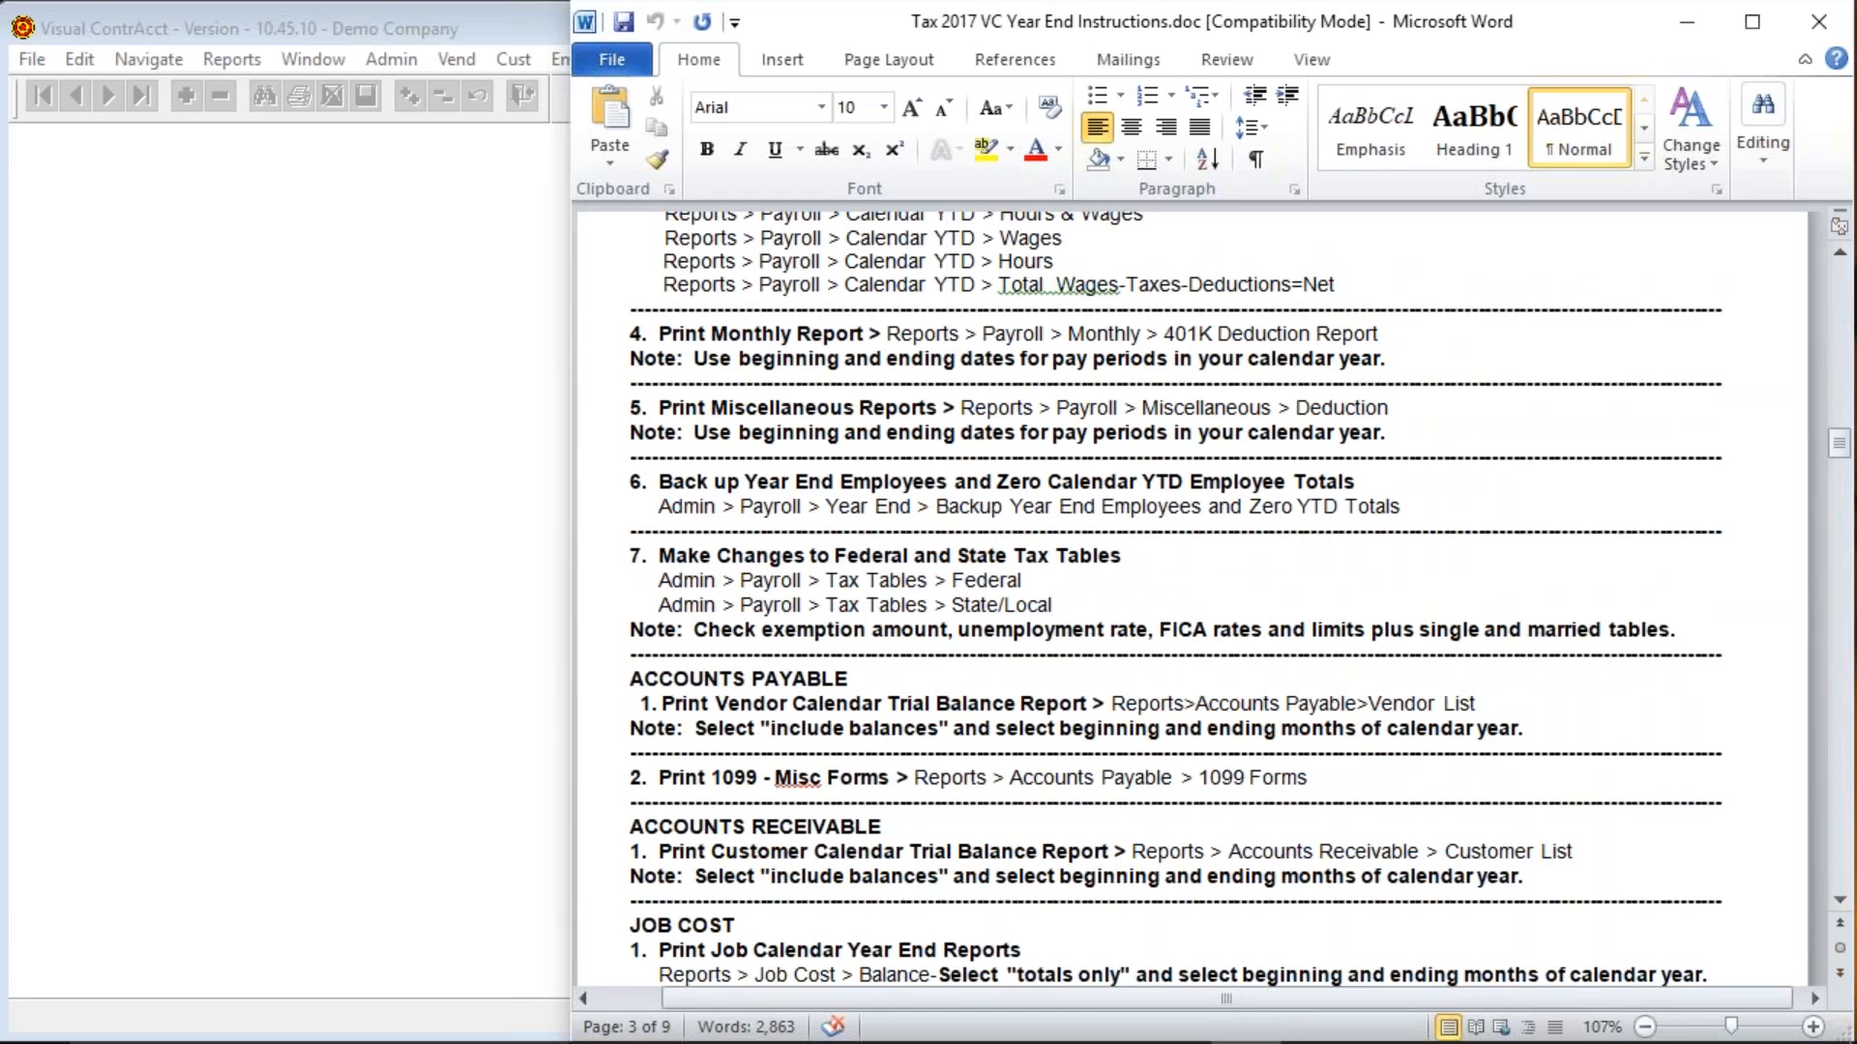
scroll(1071, 711, "down", 15)
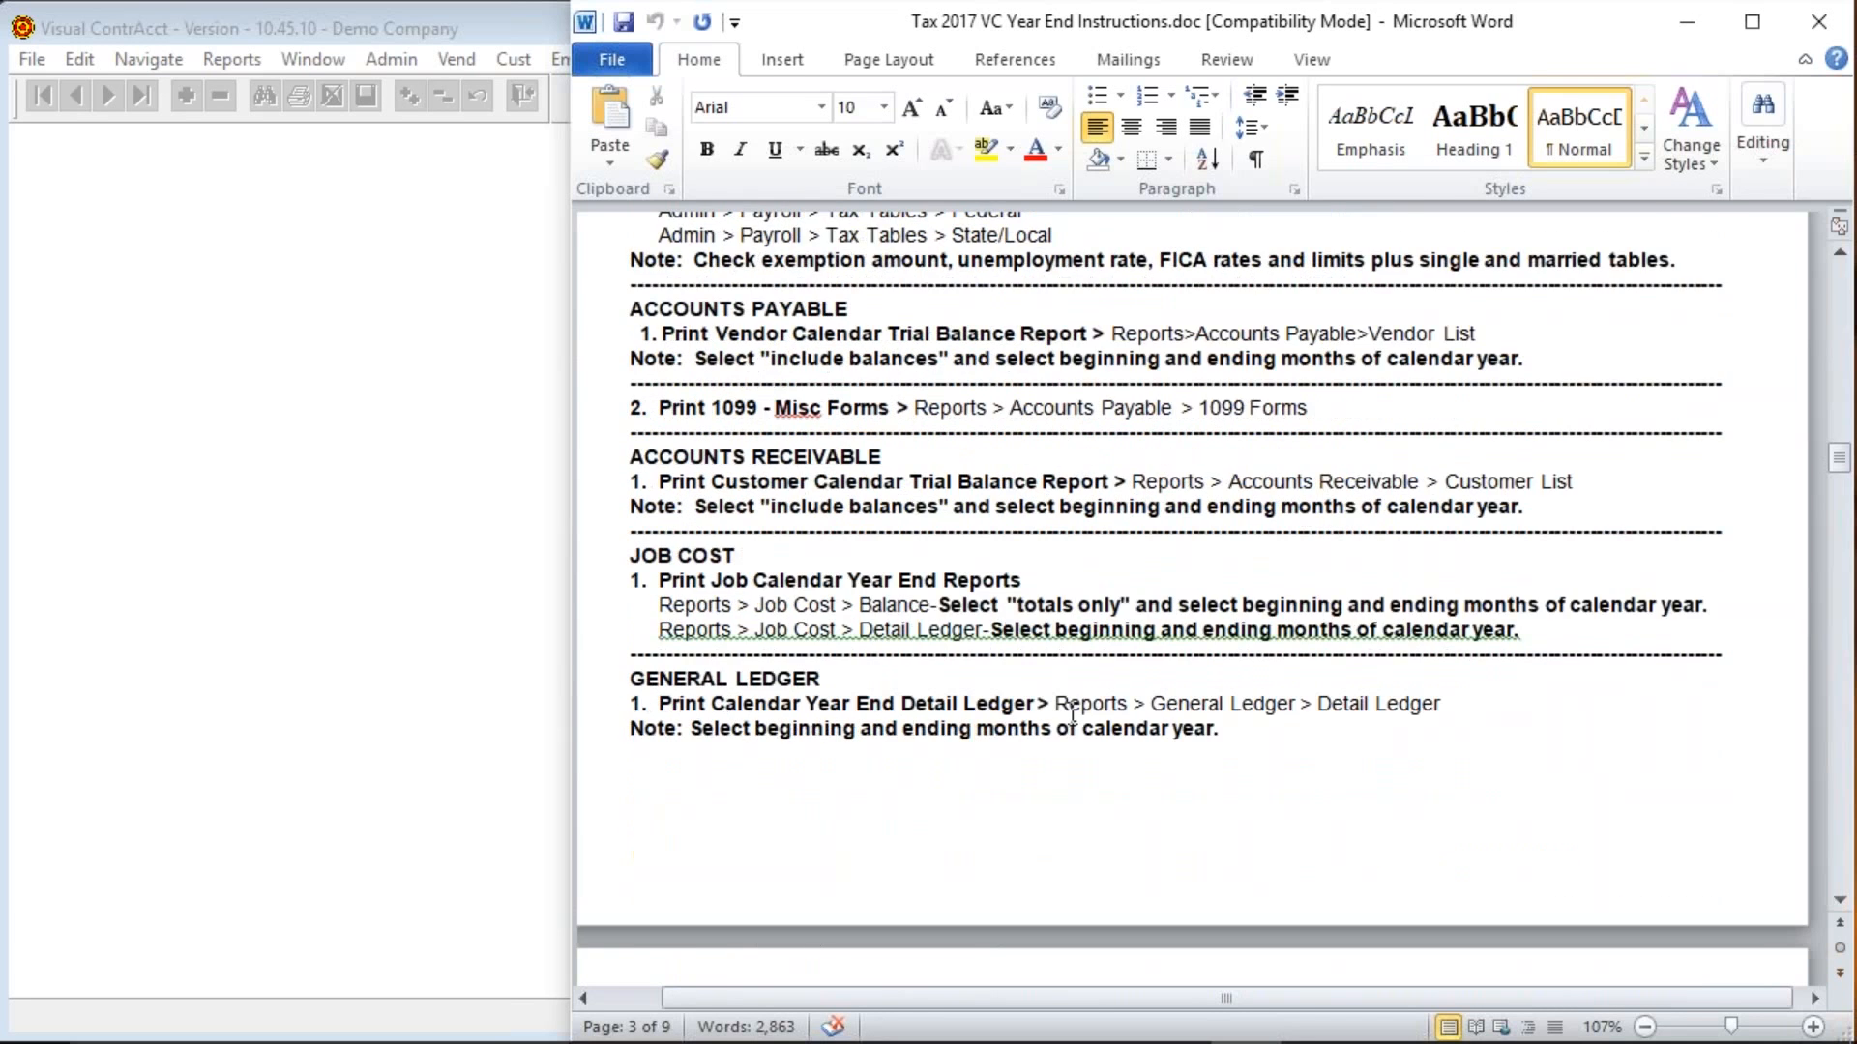
scroll(1071, 710, "down", 20)
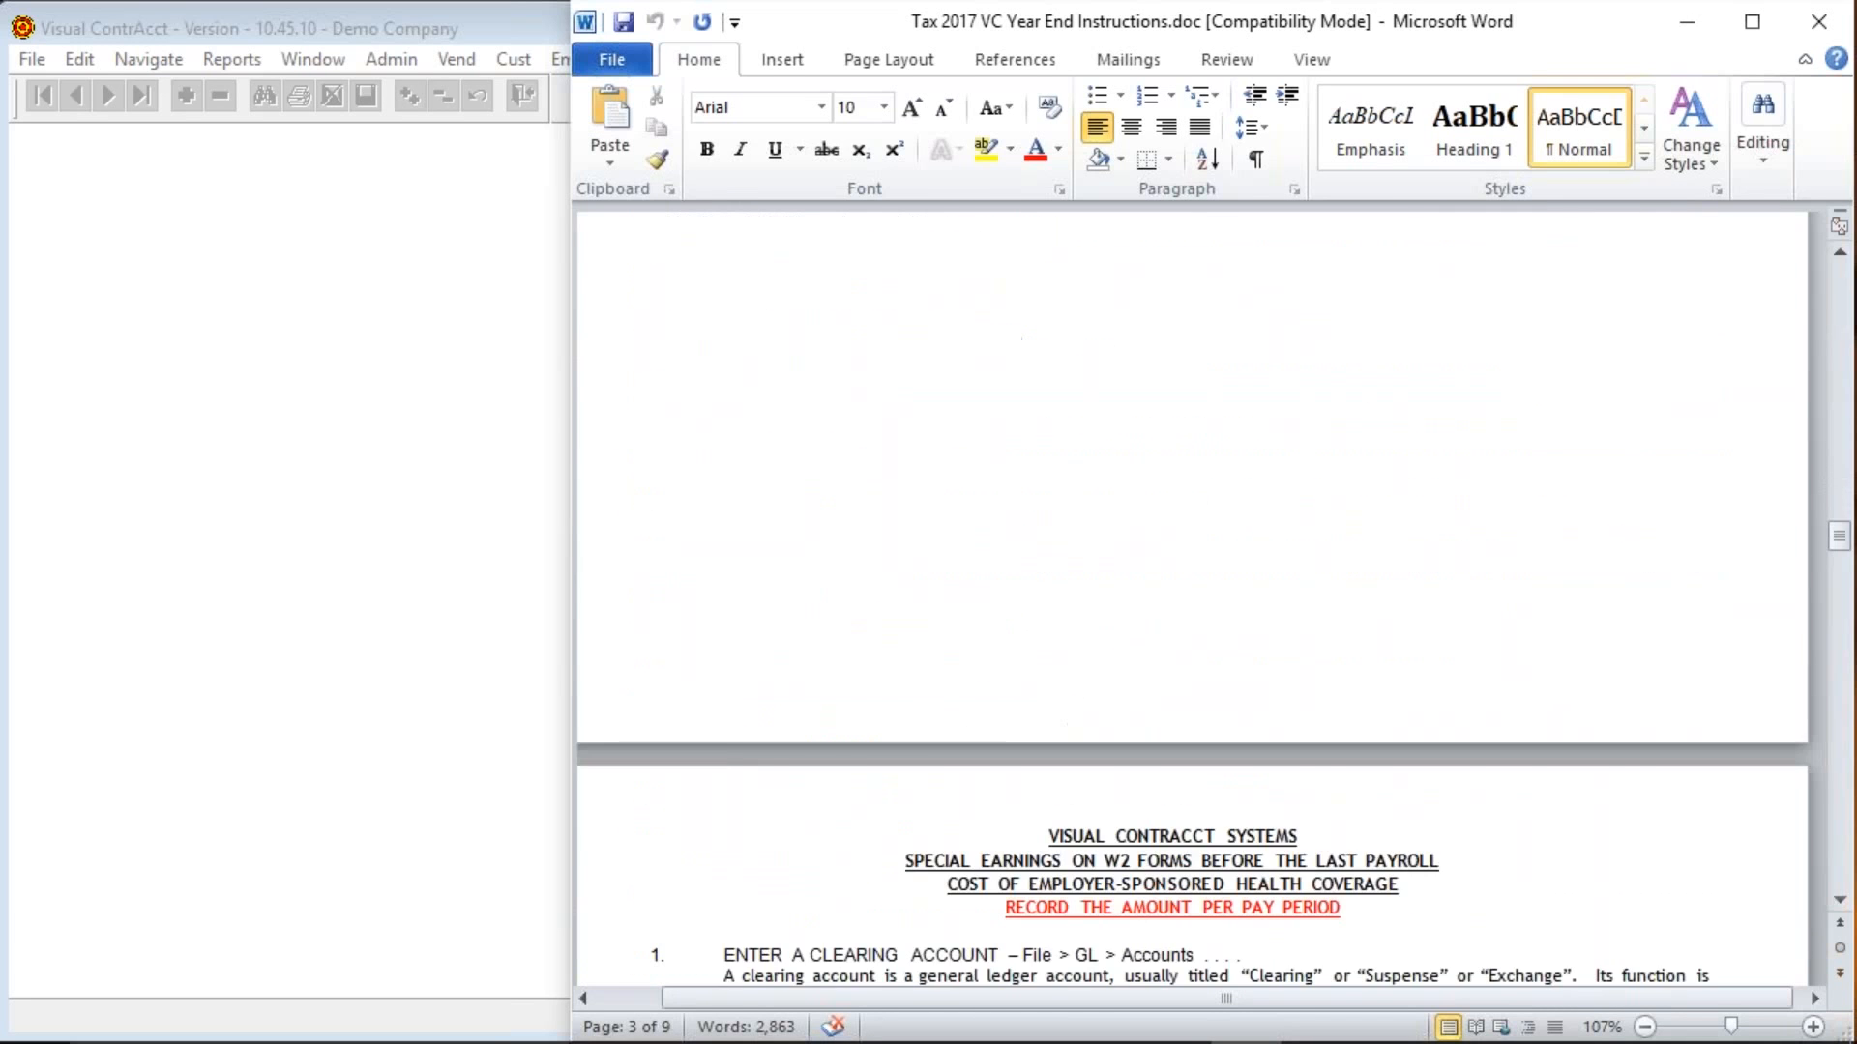
scroll(1191, 600, "down", 3)
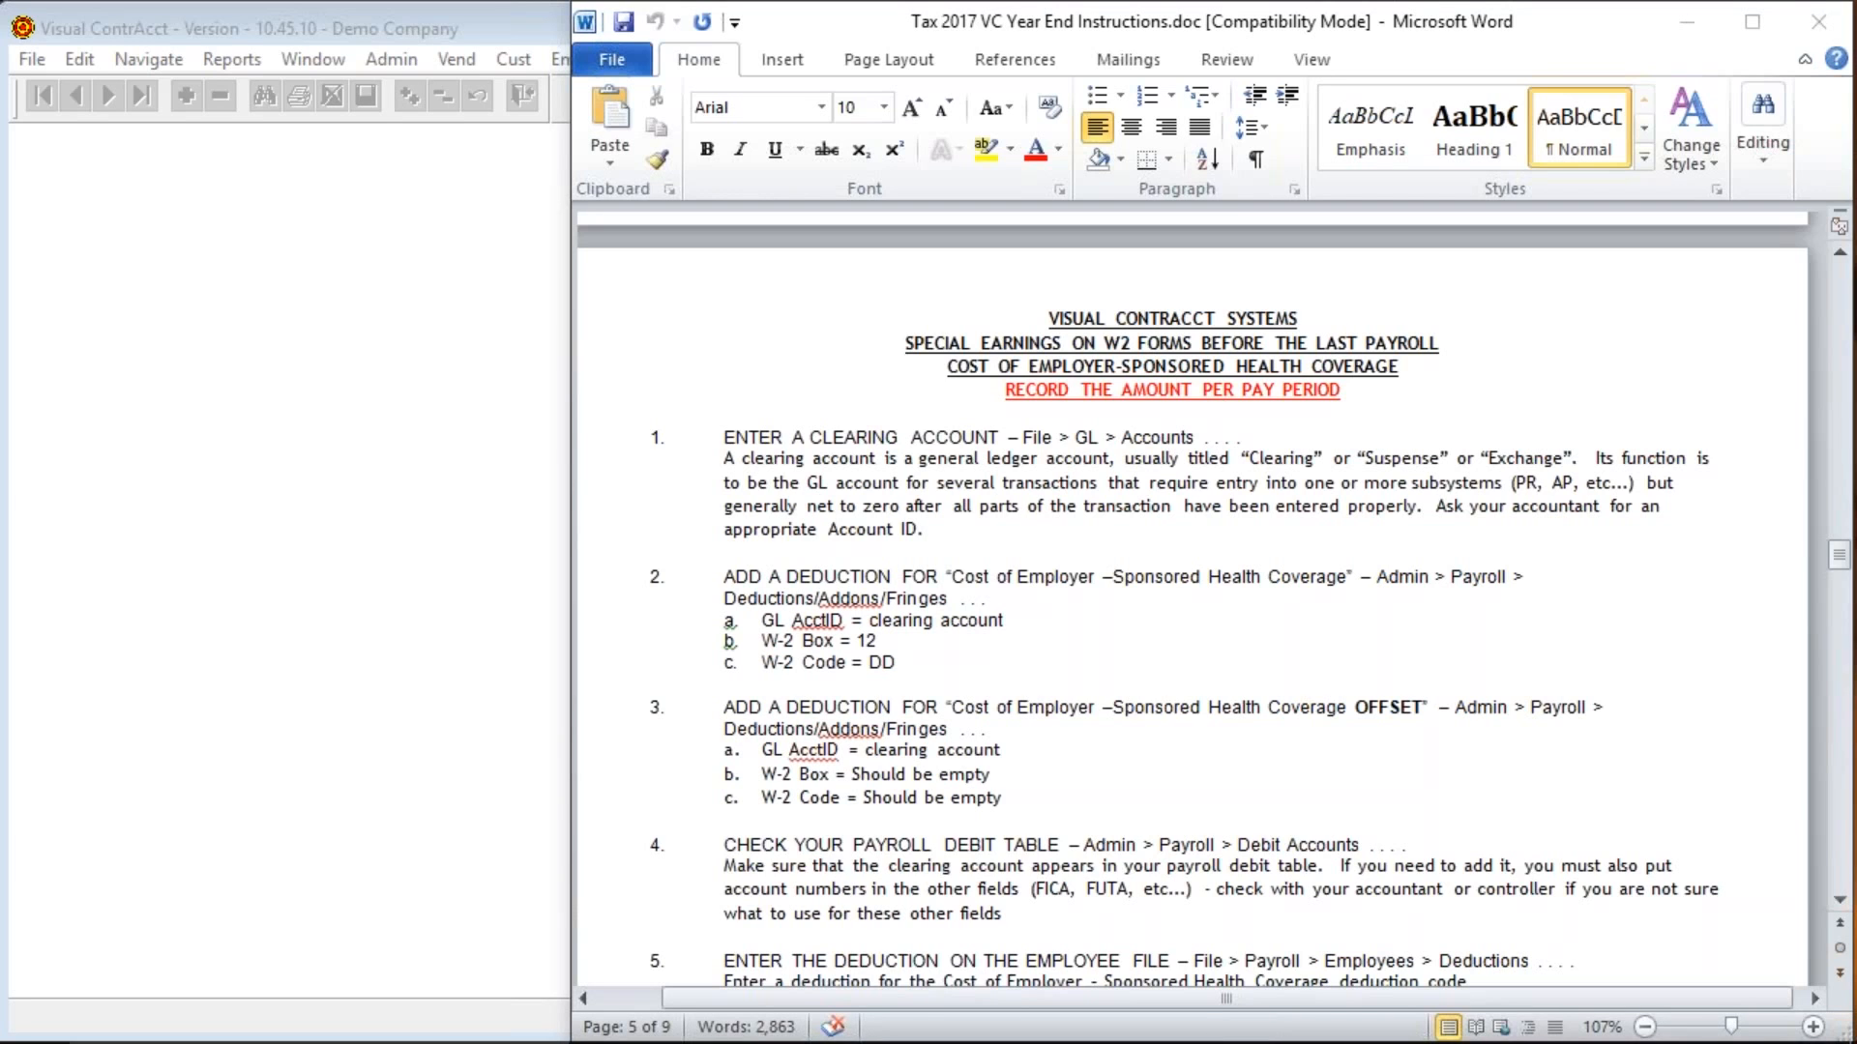
Review the instructions for recording employer-sponsored health coverage cost per pay period, through to the page on one entry for the year.
scroll(1170, 667, "down", 2)
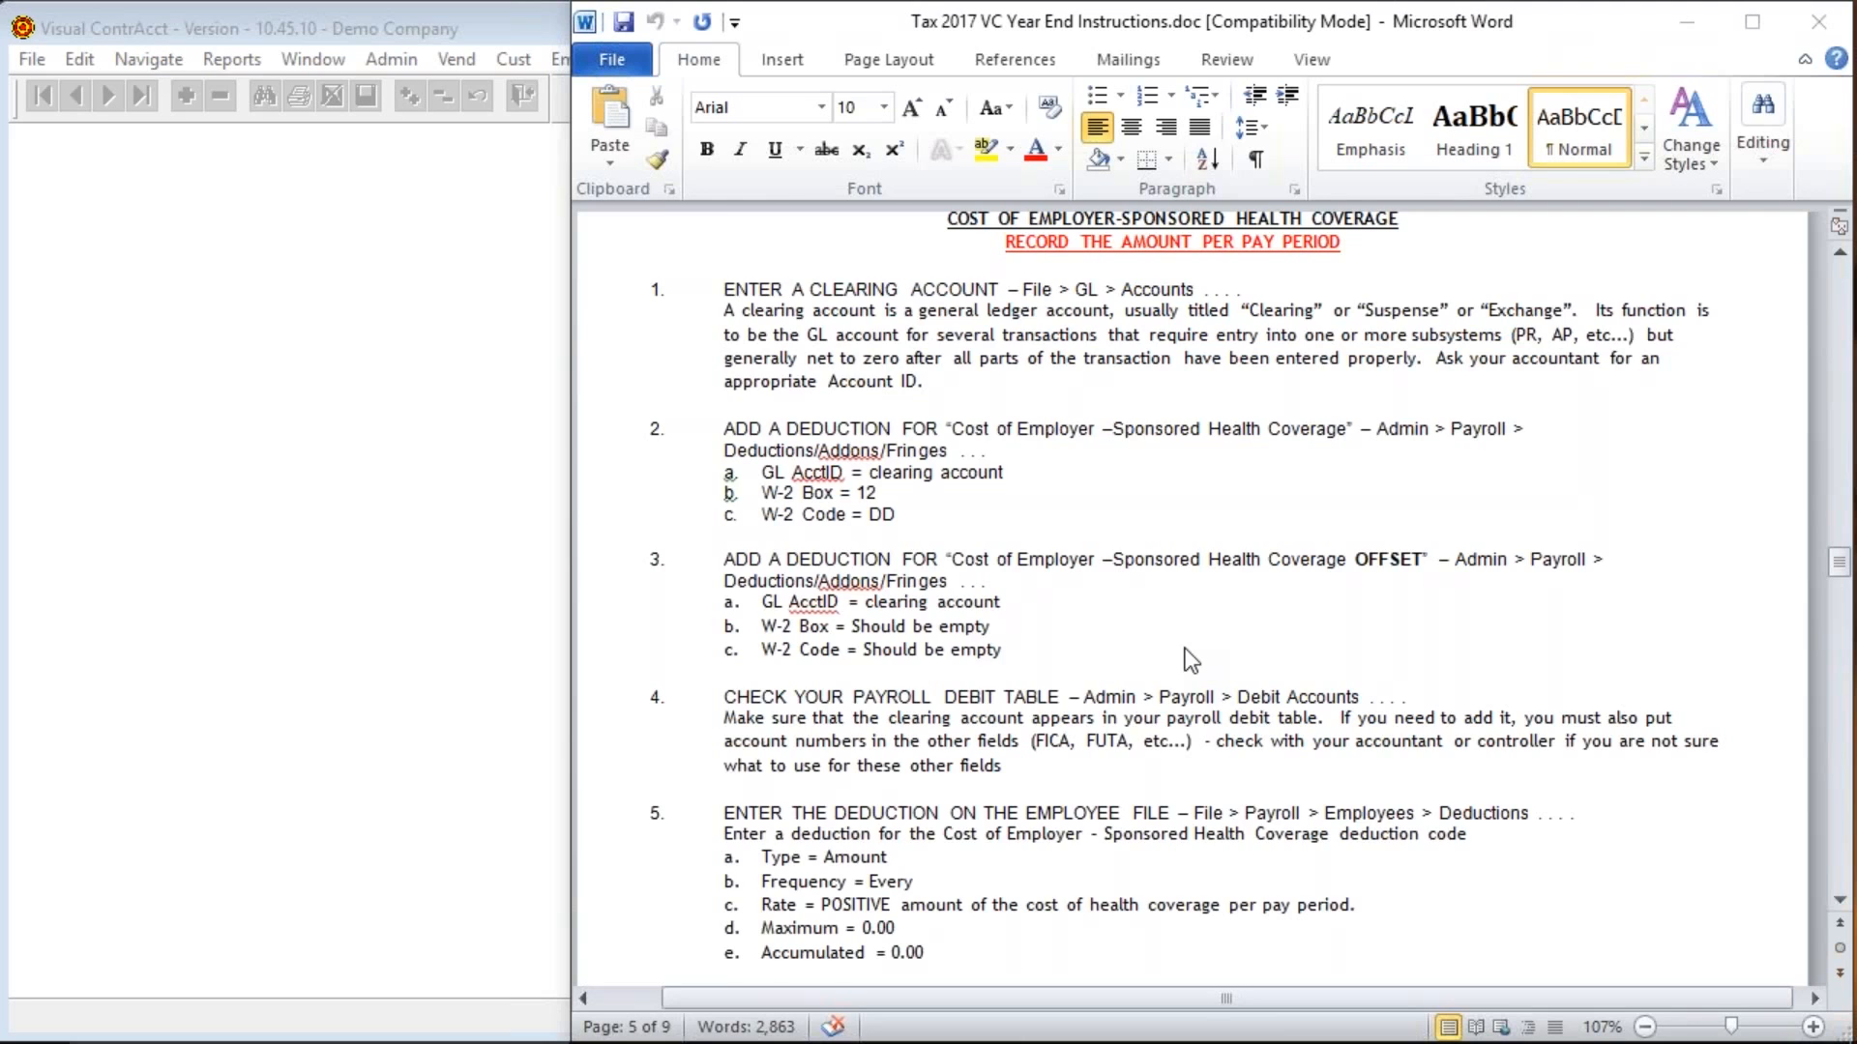
scroll(1191, 661, "down", 1)
scroll(1190, 662, "down", 1)
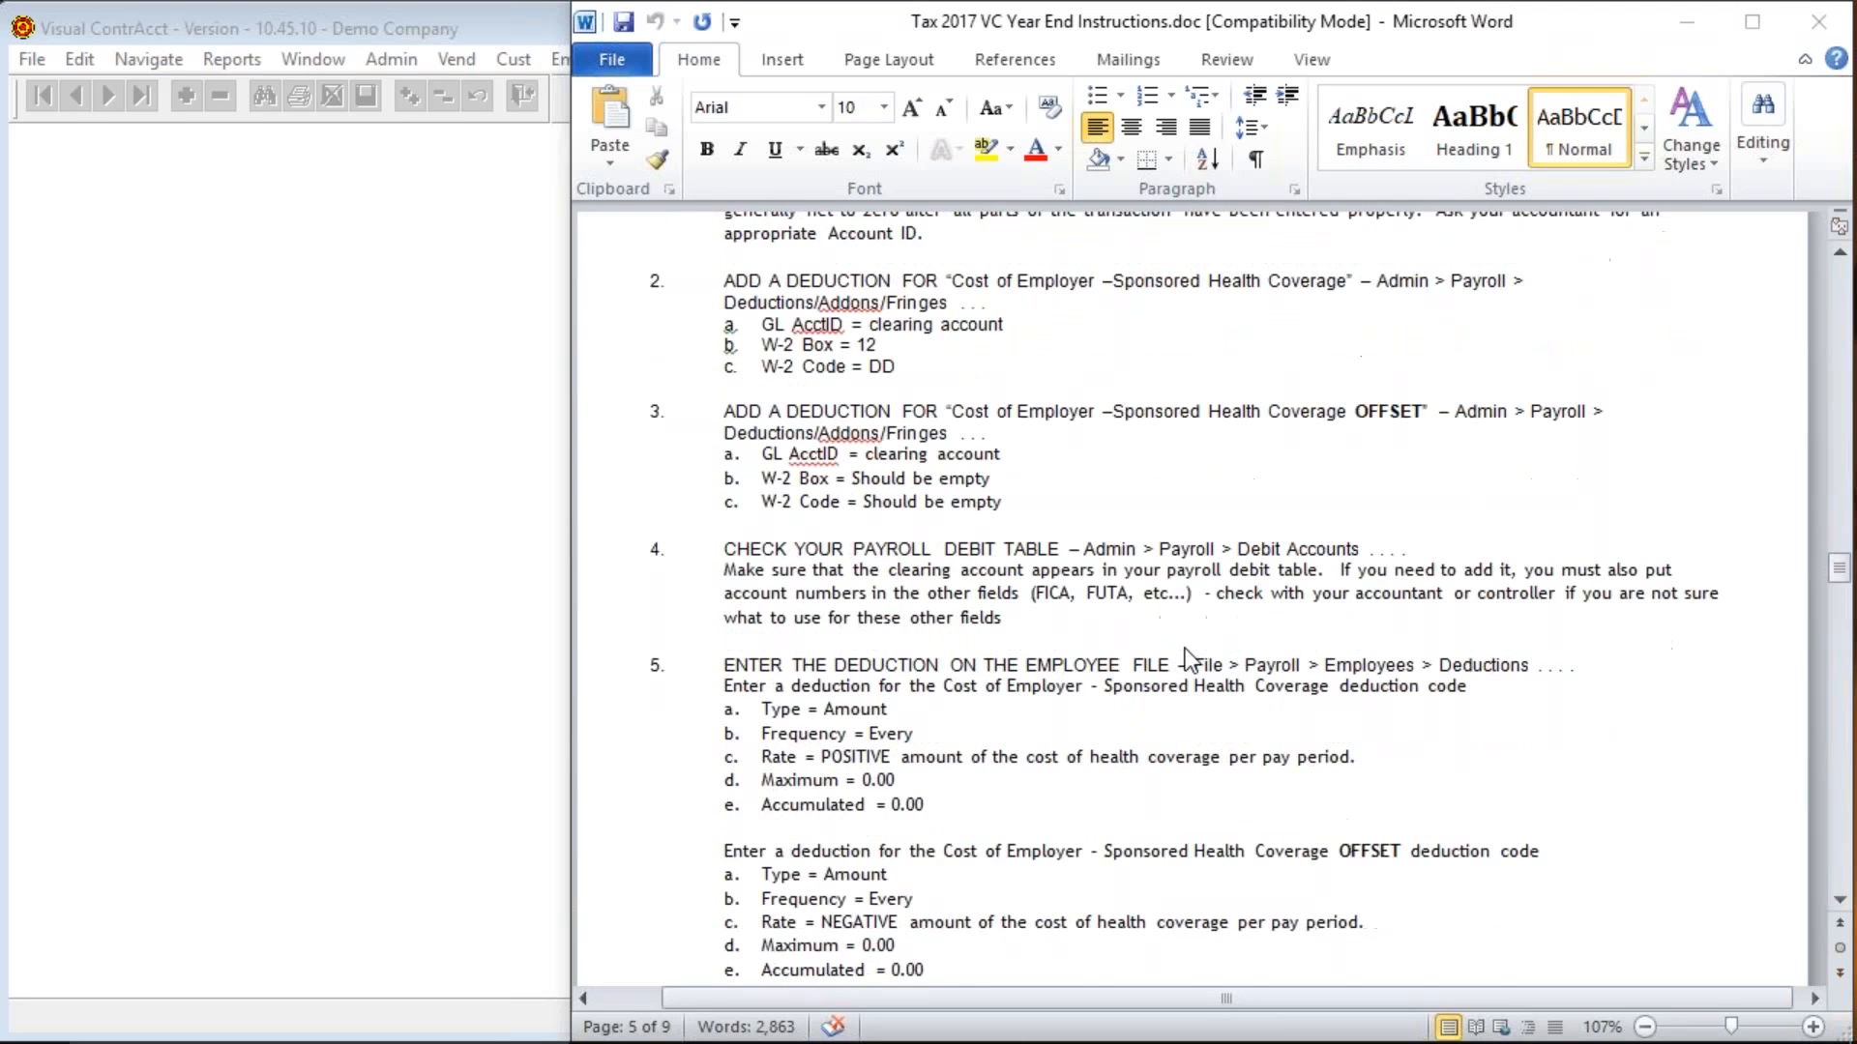
scroll(1188, 658, "down", 10)
scroll(1188, 655, "down", 2)
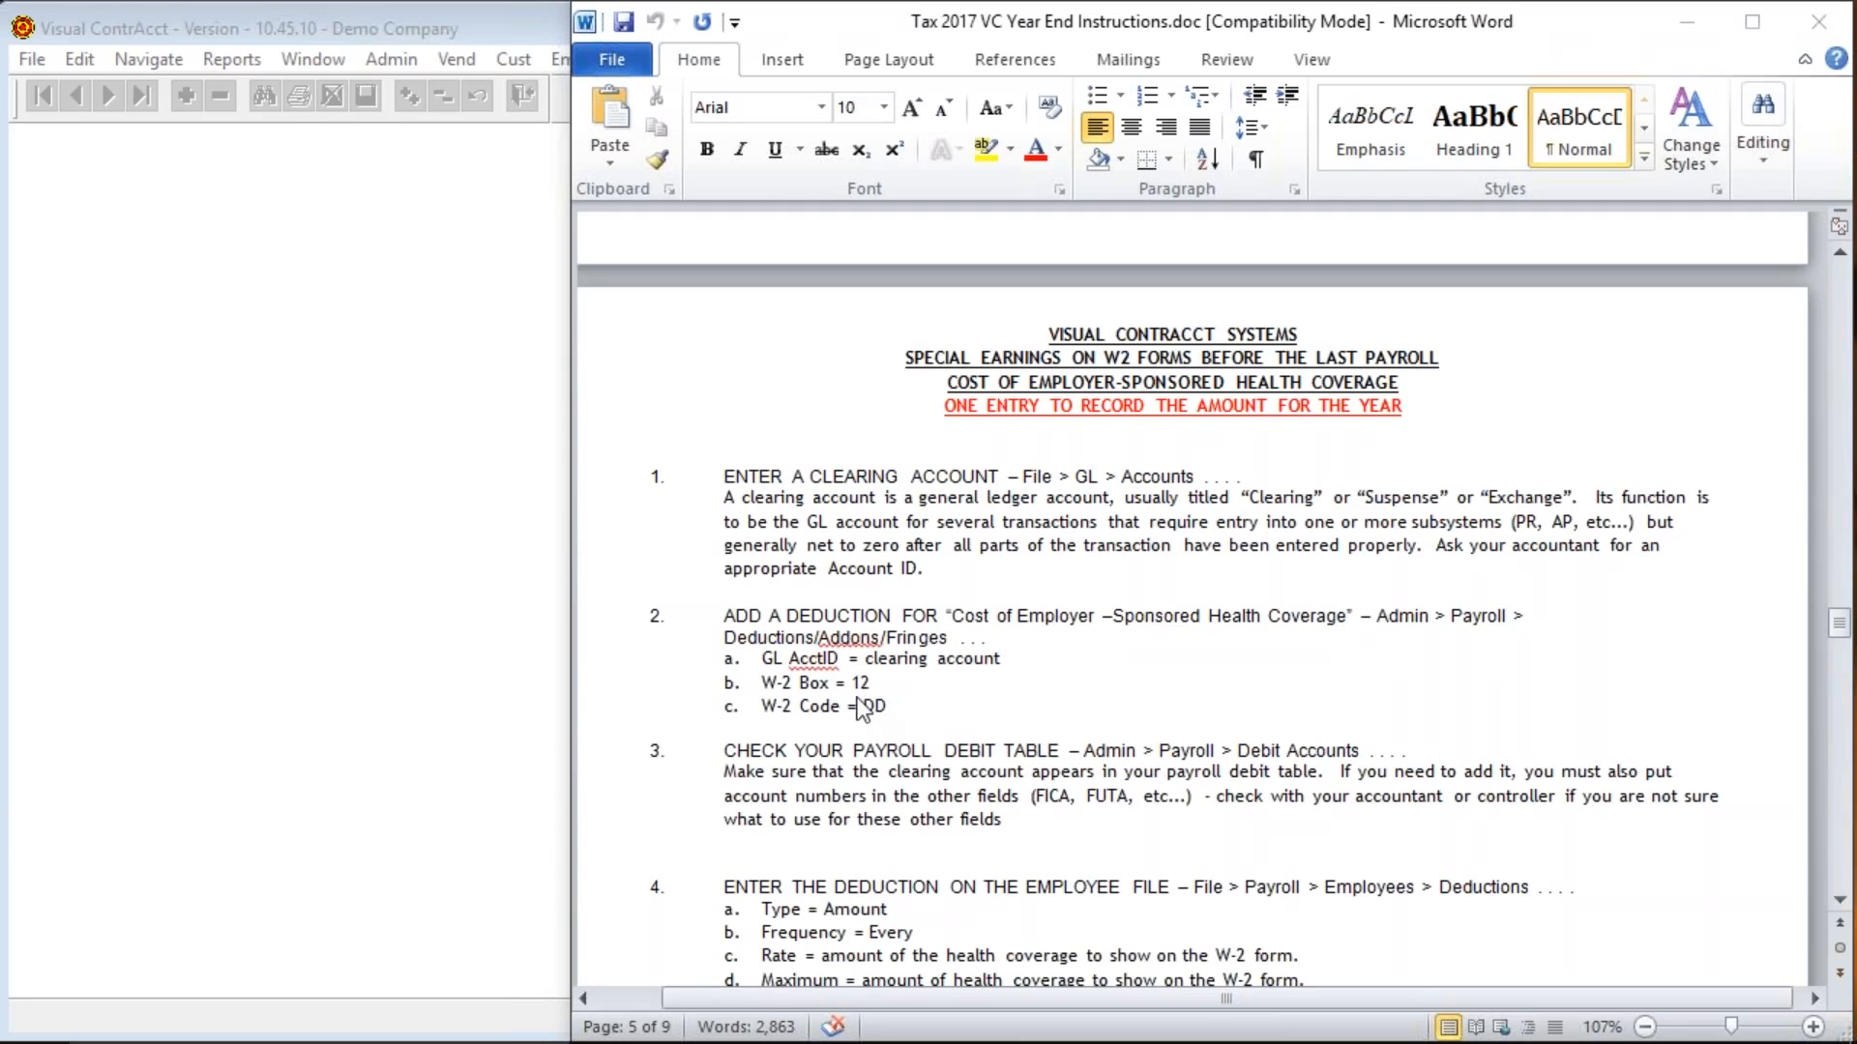
Review the instructions for one health coverage entry for the year, and go to the Printing W-2 Forms page.
scroll(1054, 727, "down", 3)
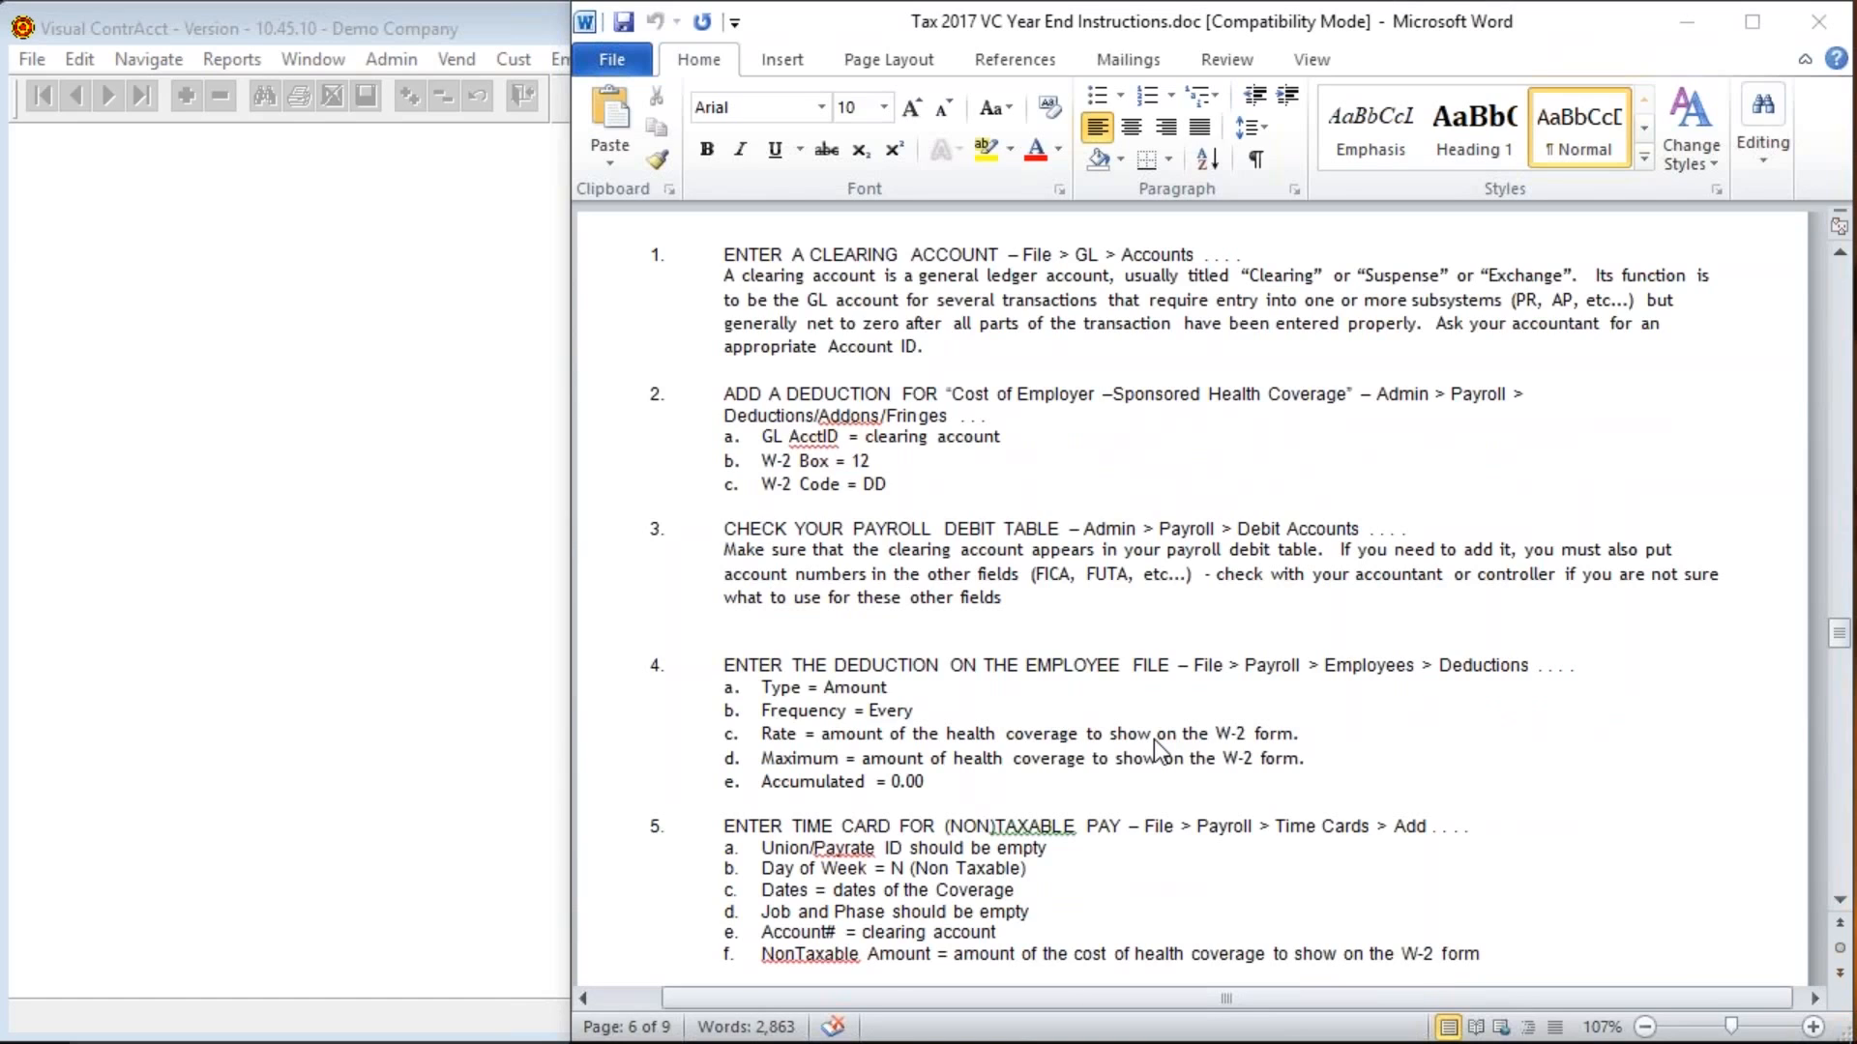
scroll(1153, 739, "down", 5)
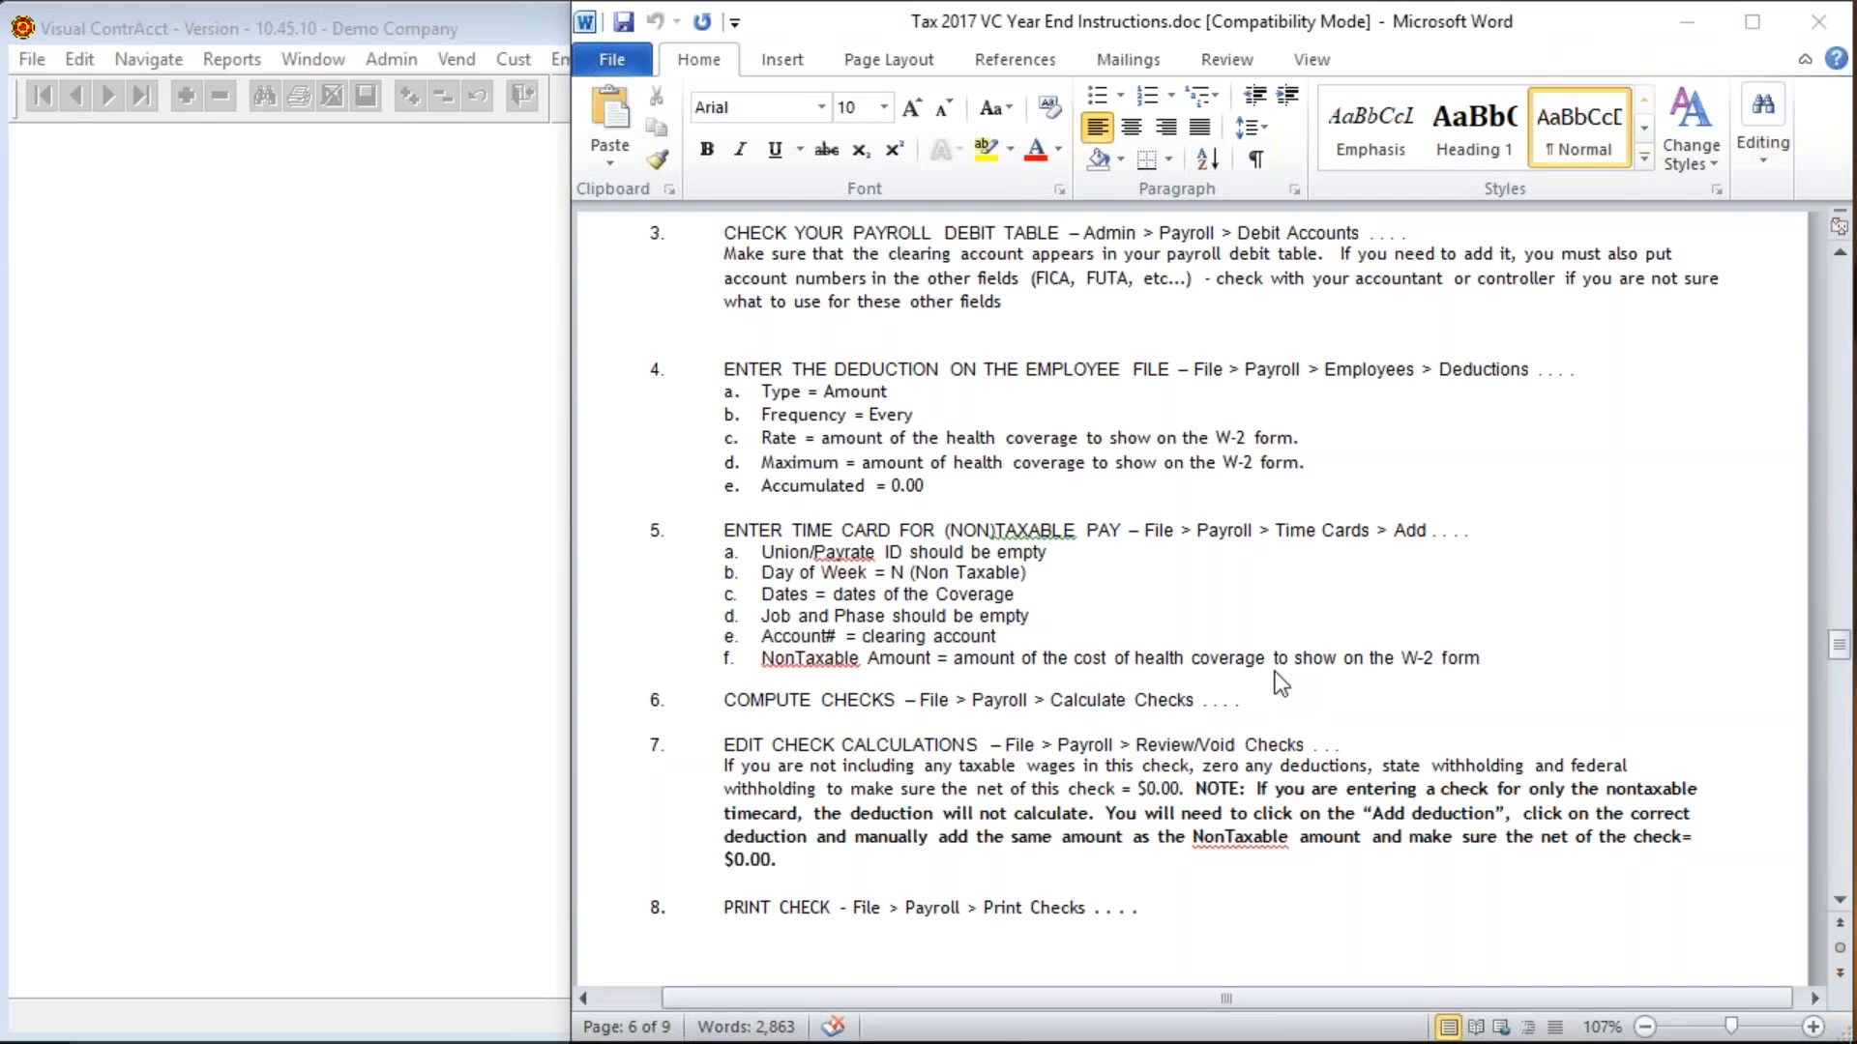
scroll(1281, 684, "down", 1)
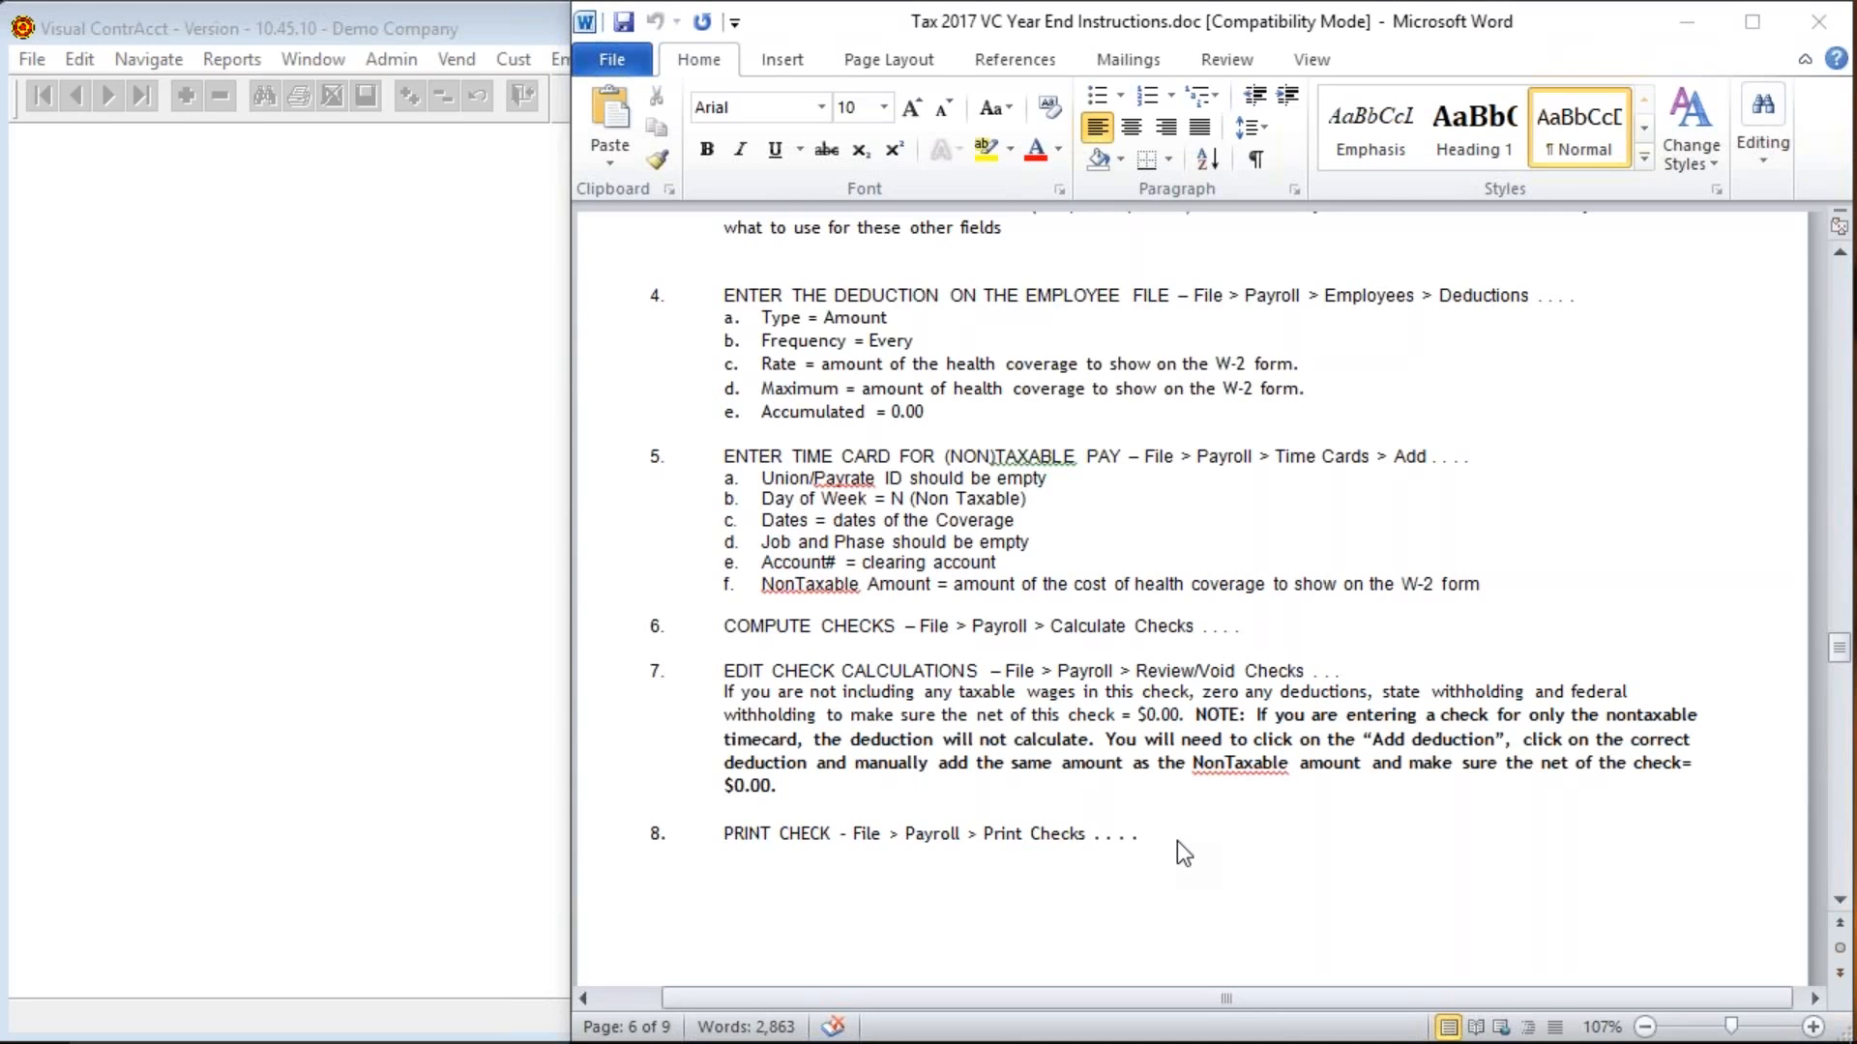
scroll(1176, 839, "down", 8)
scroll(1188, 837, "down", 9)
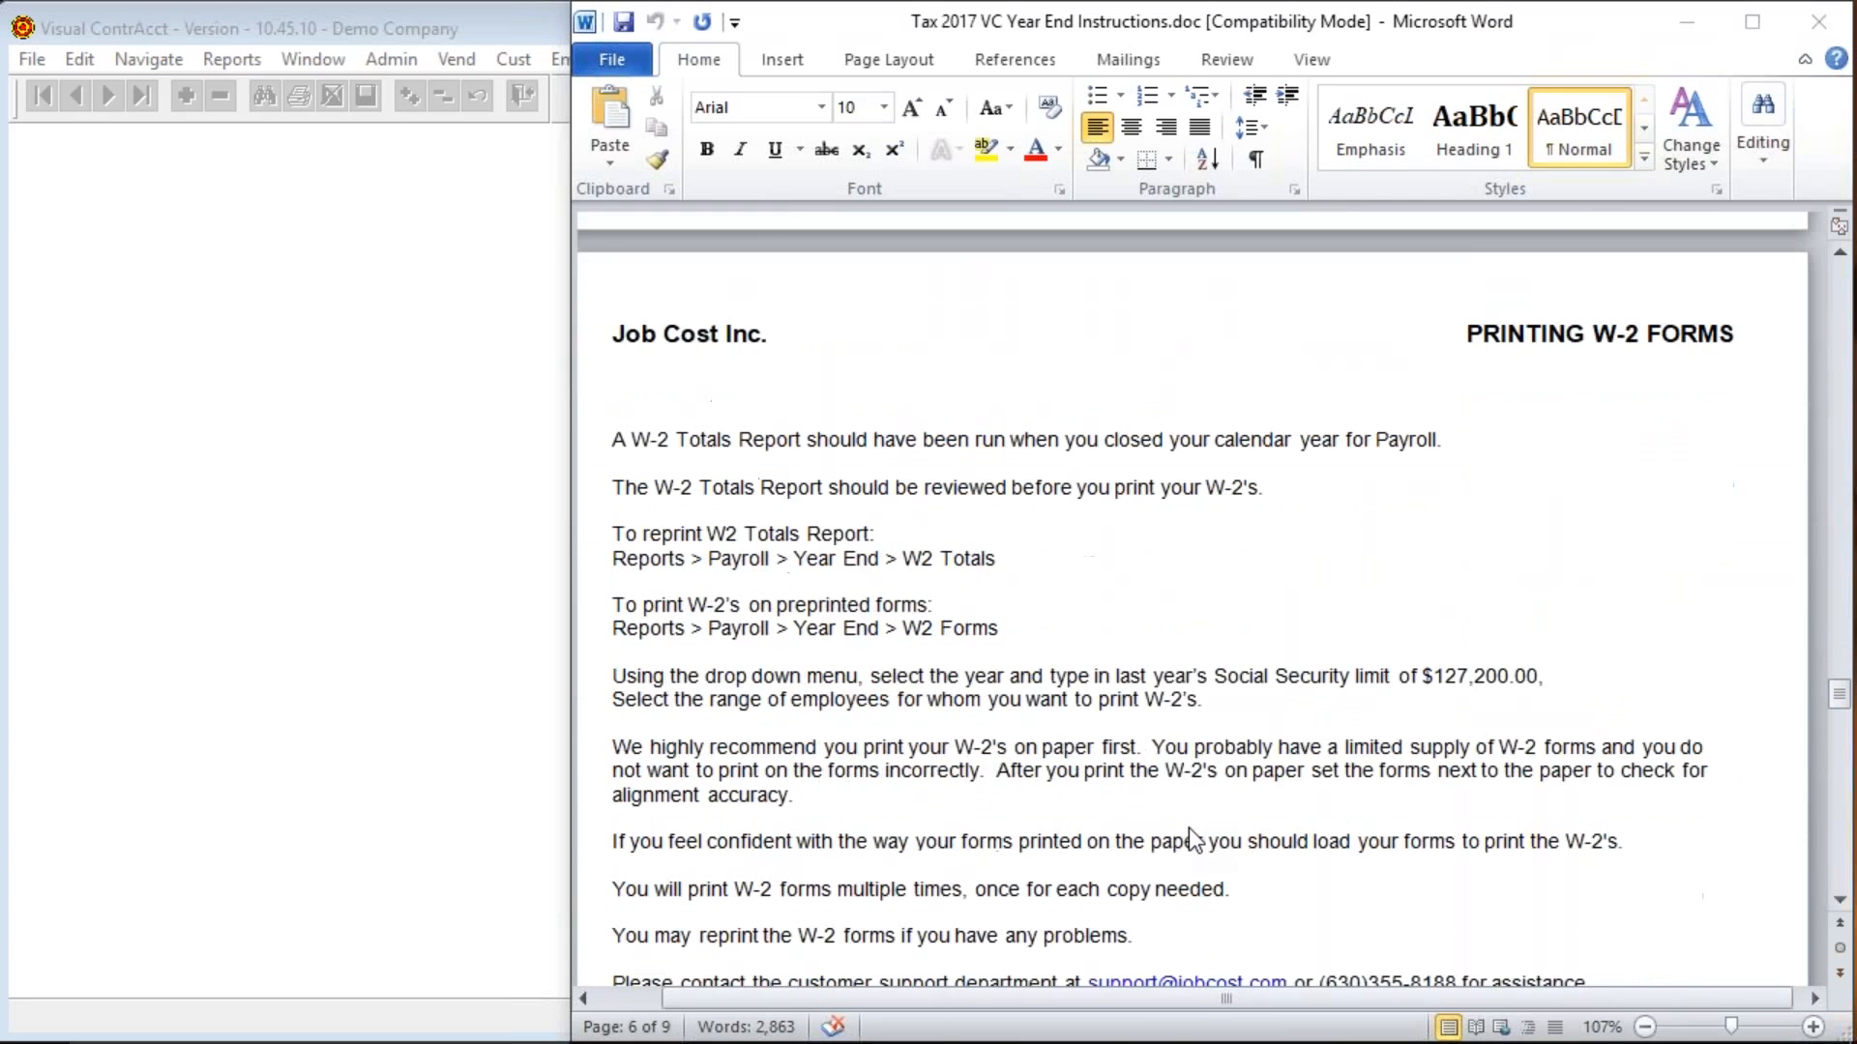
scroll(1190, 834, "down", 1)
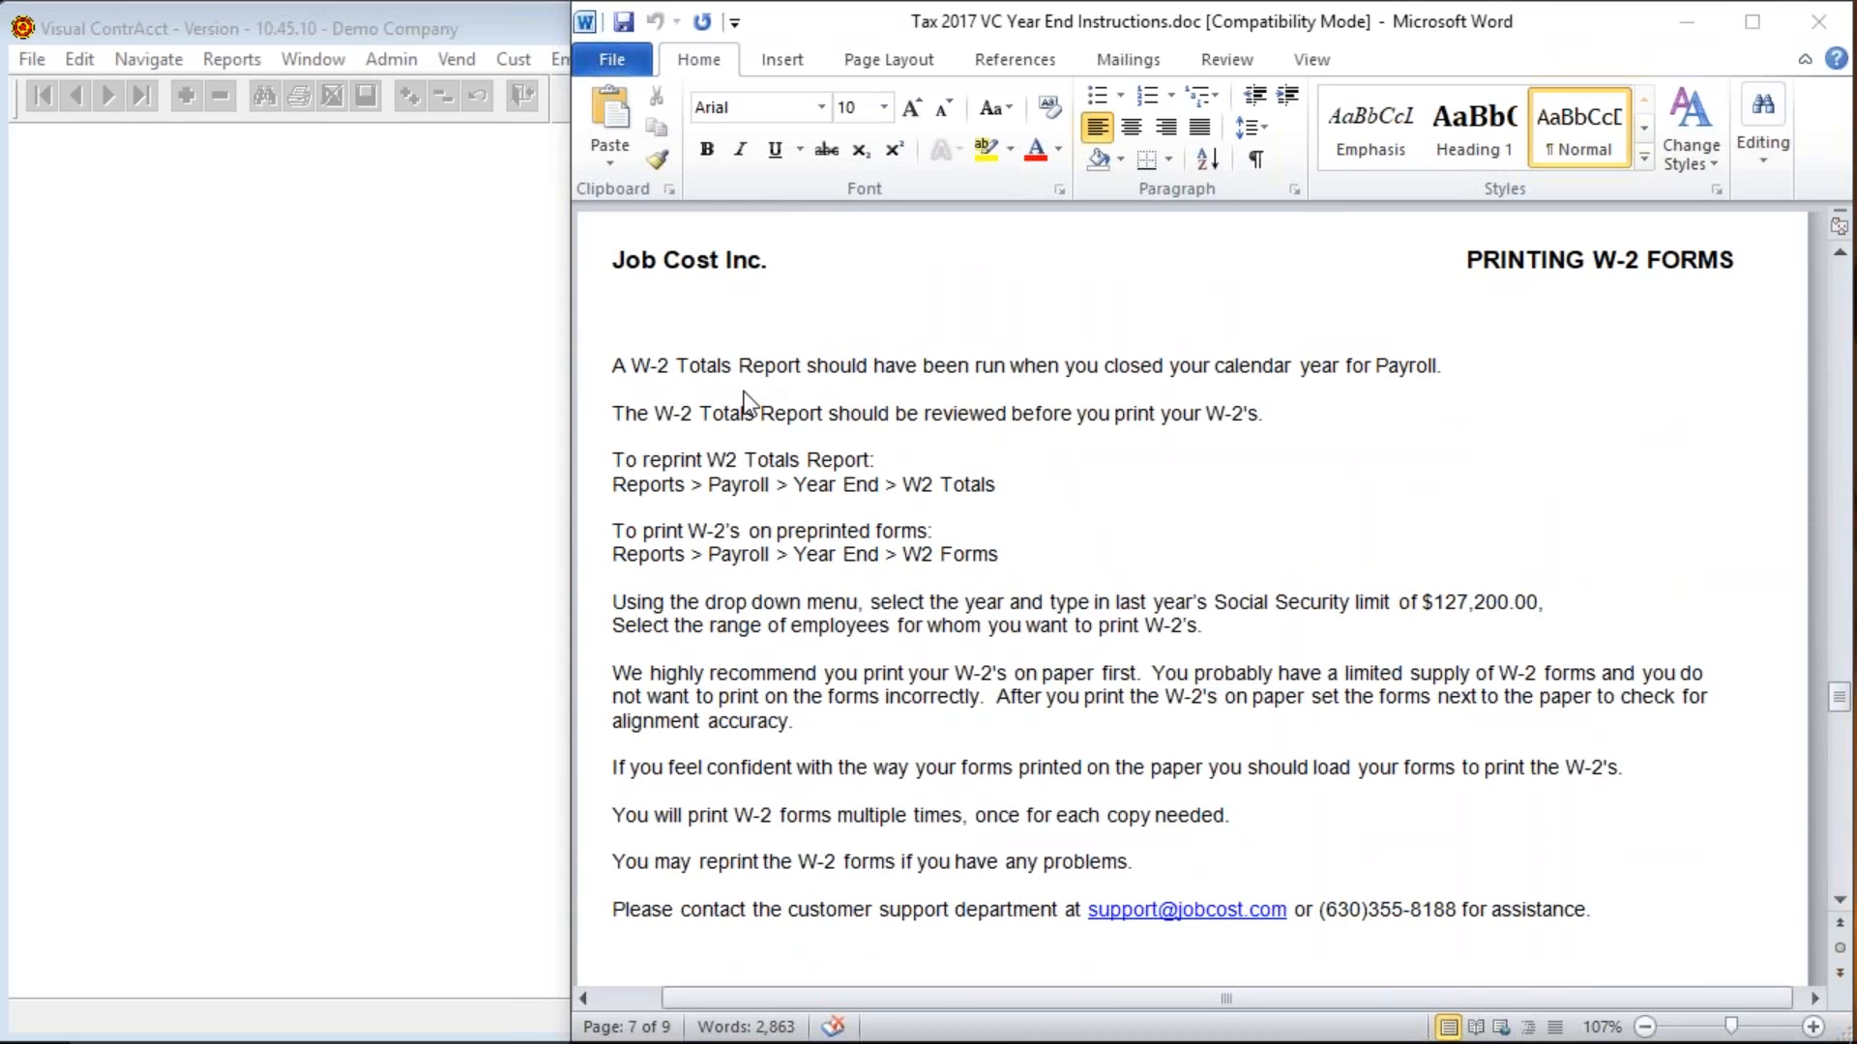
Look over the payroll Year End reports in Visual ContrAcct, and return to the Word instructions on the Social Security limit.
left_click(246, 56)
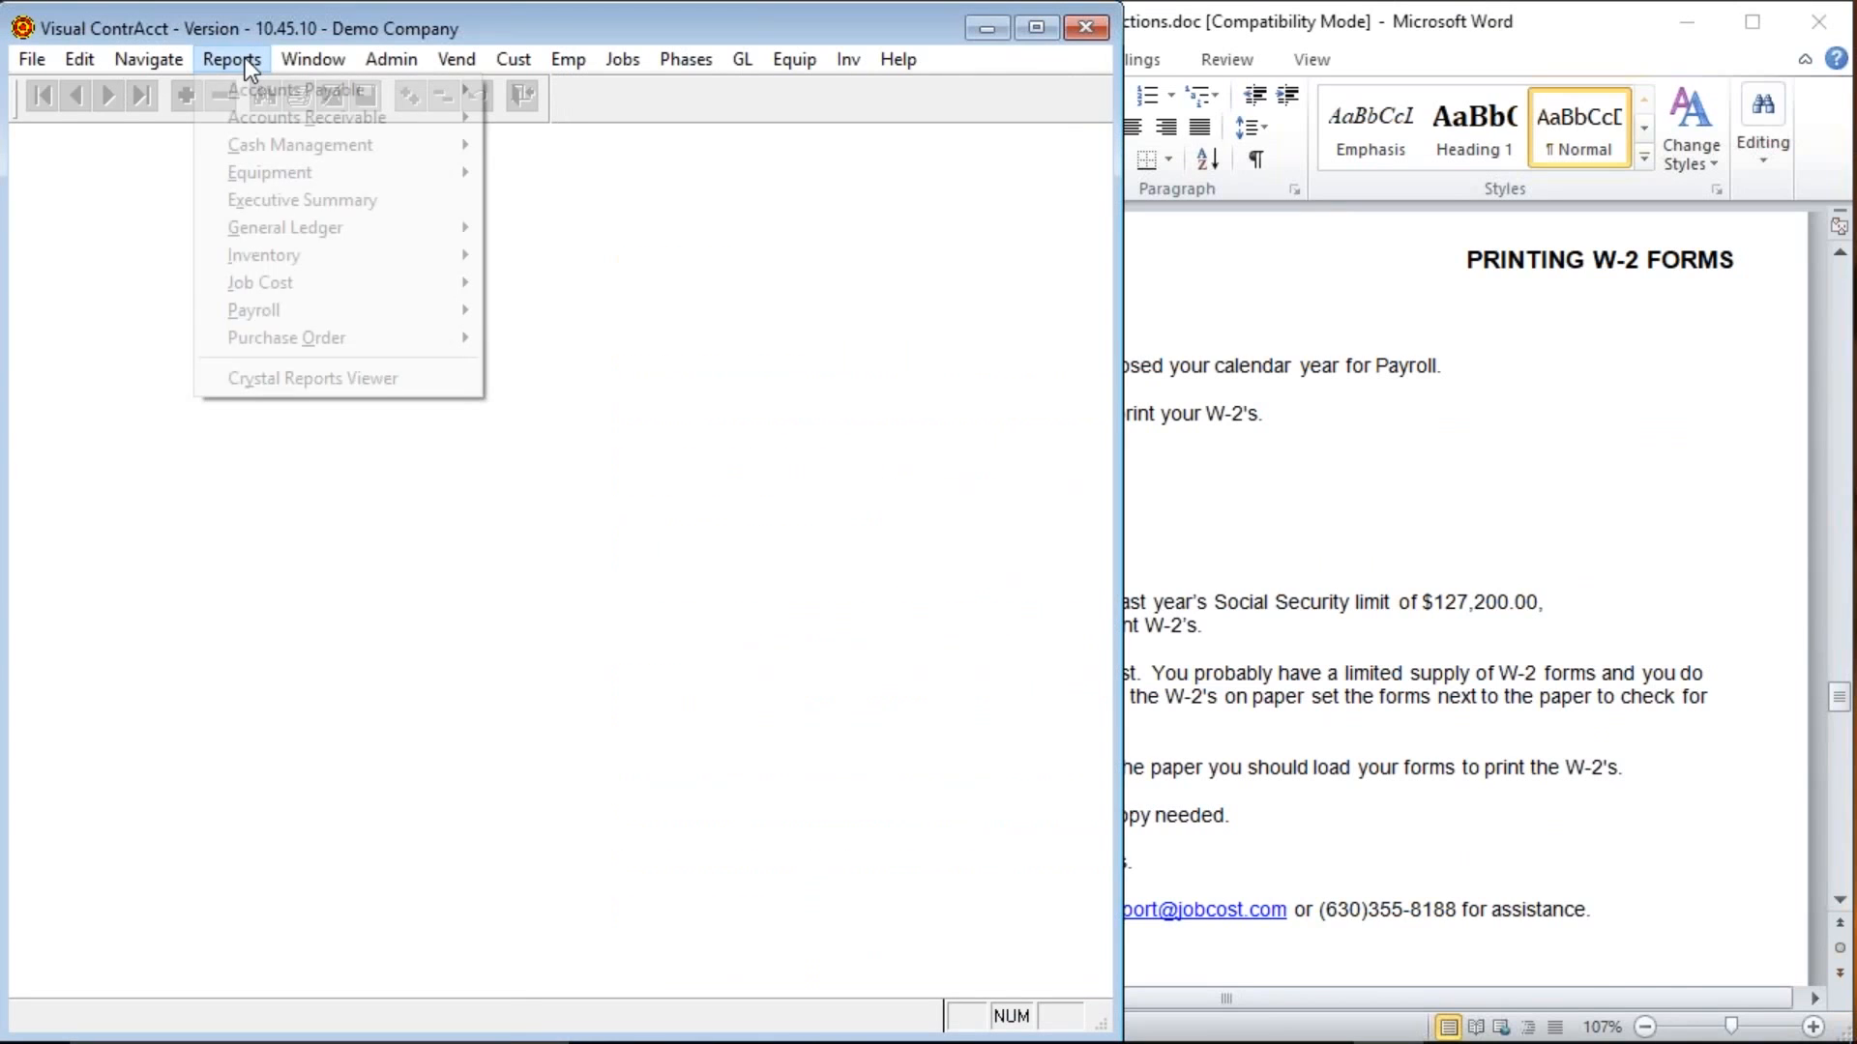
mouse_move(319, 310)
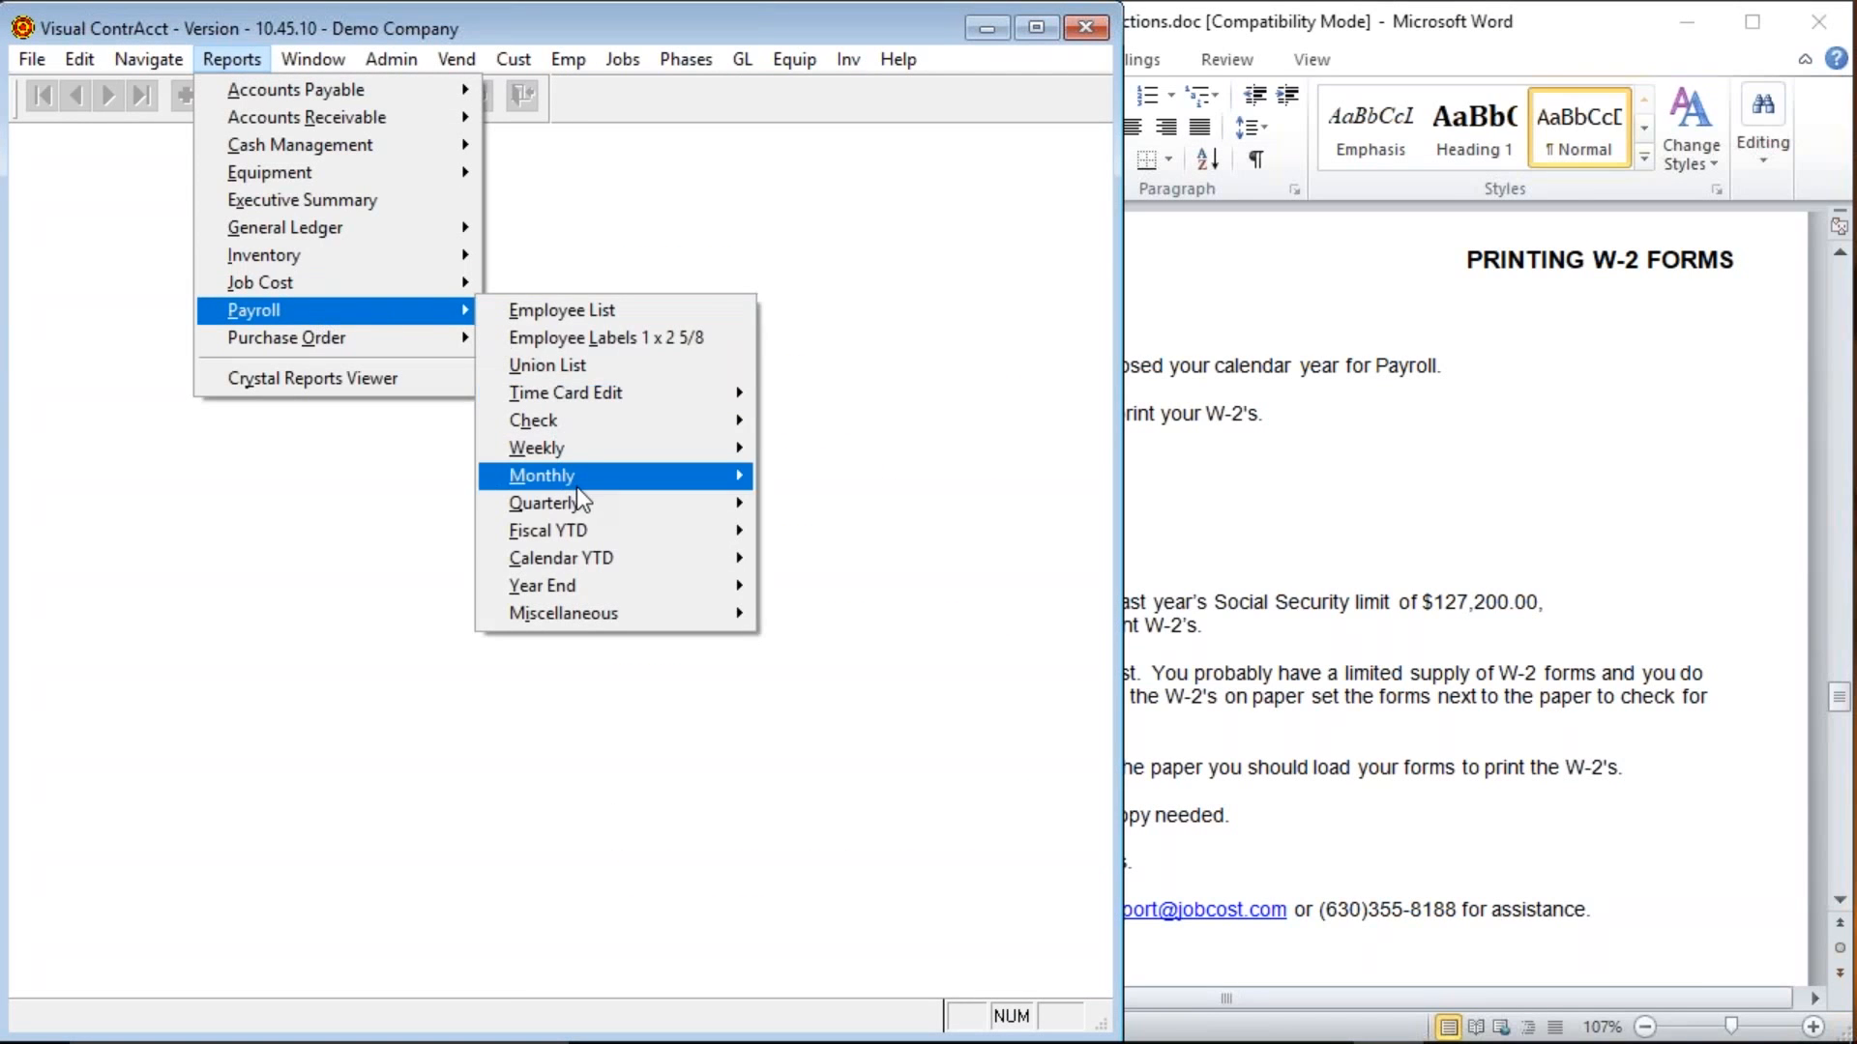
mouse_move(595, 584)
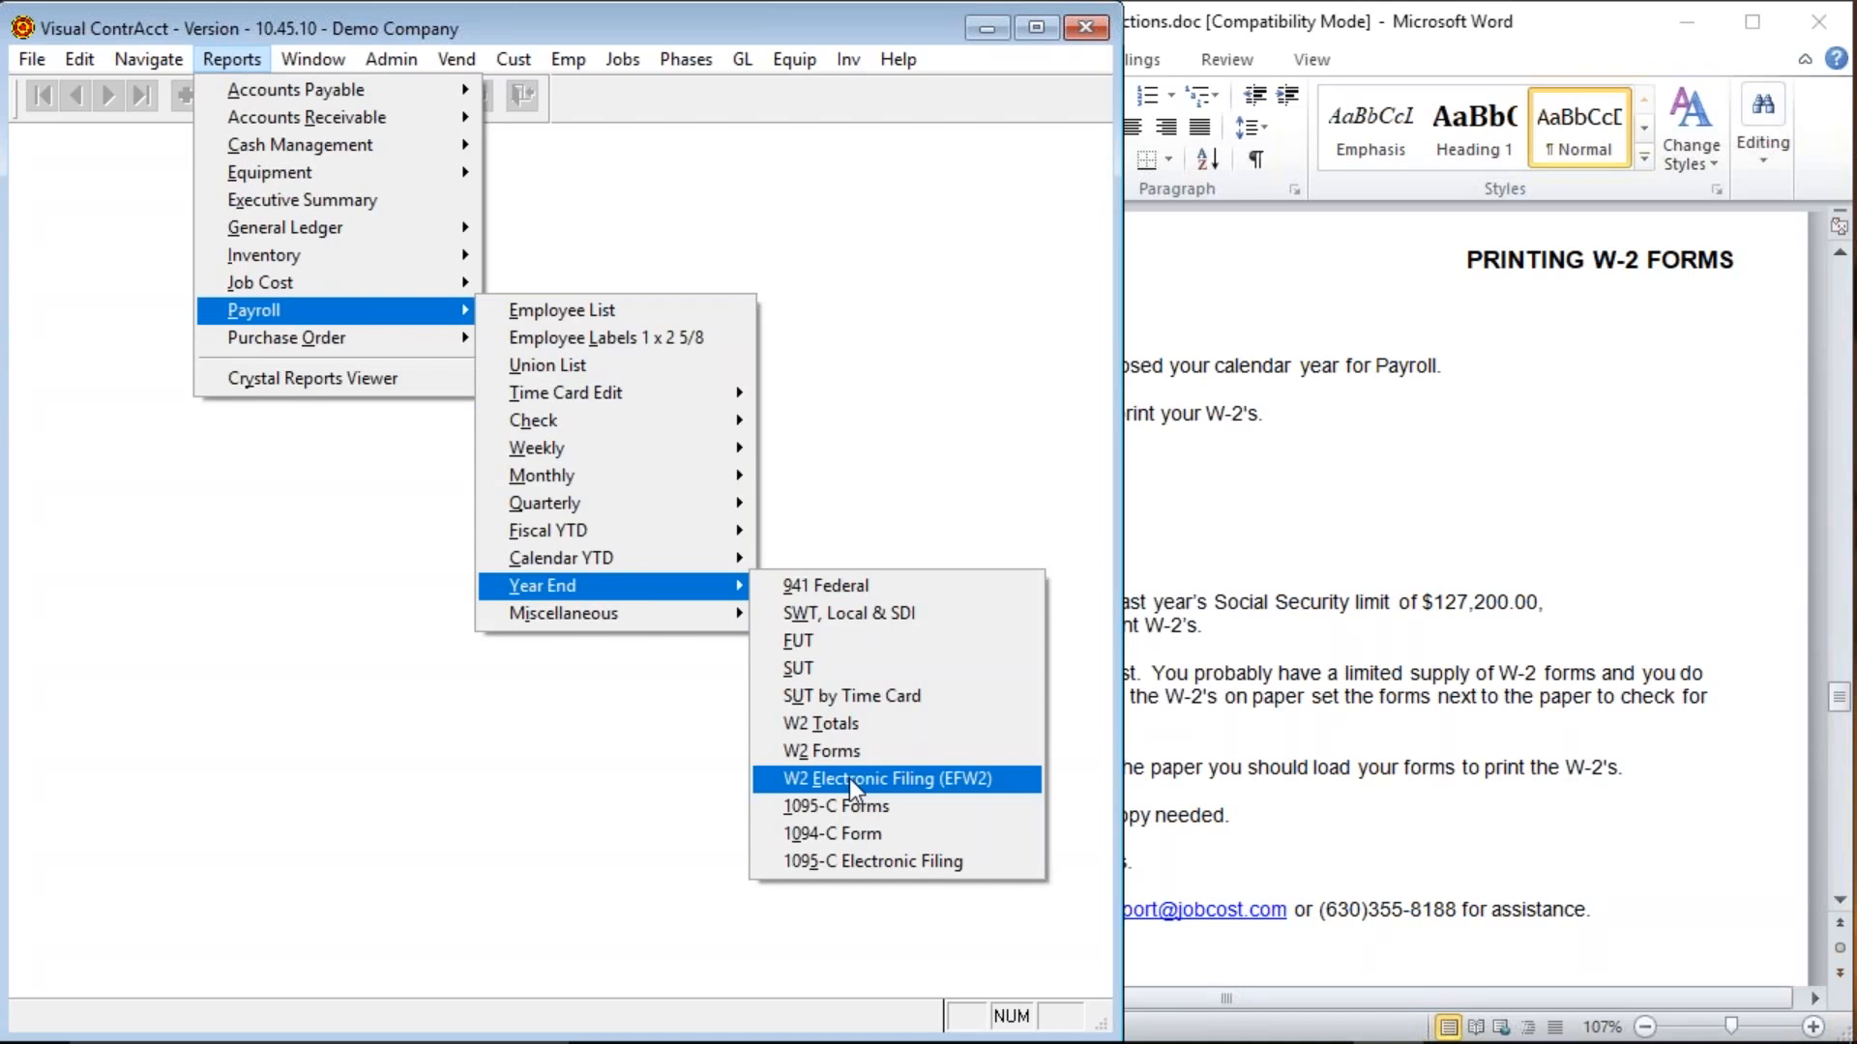
left_click(1614, 577)
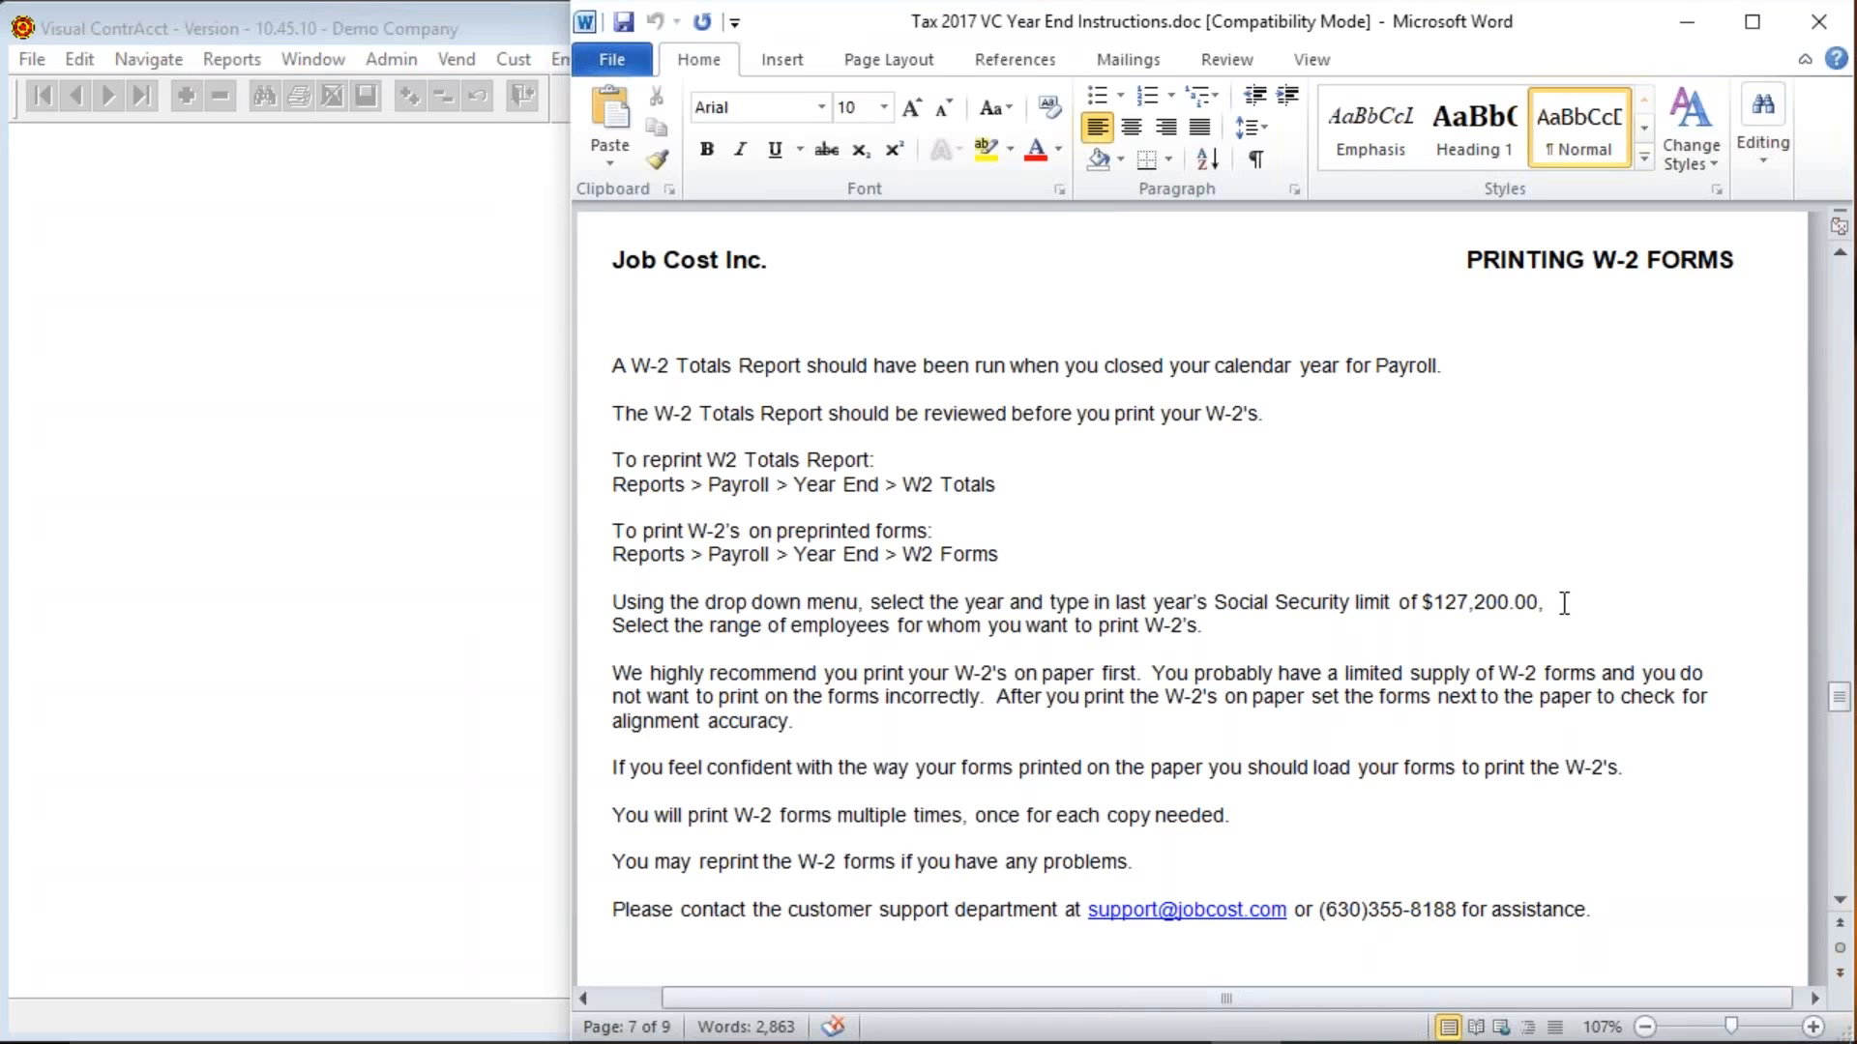
Switch to Visual ContrAcct, open the payroll year-end W2 Forms report and set the Social Security Limit to $127,200.00.
left_click(218, 60)
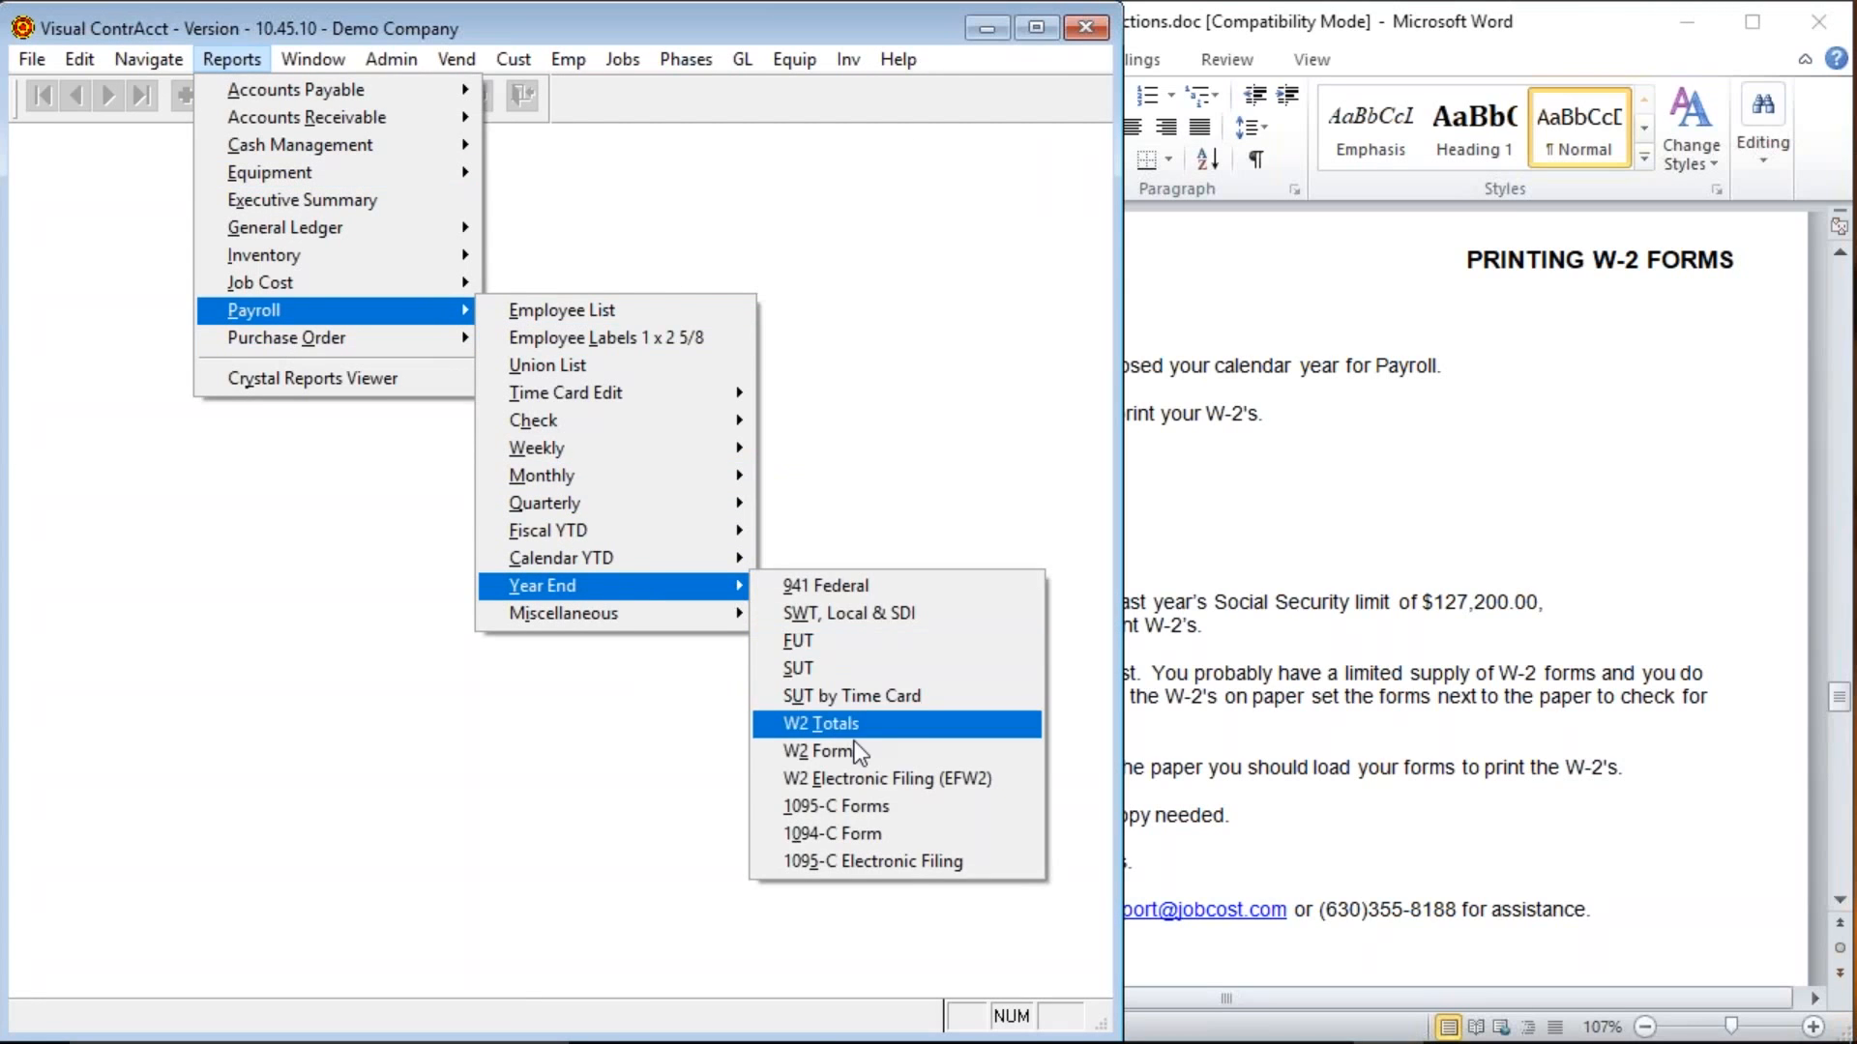
left_click(855, 749)
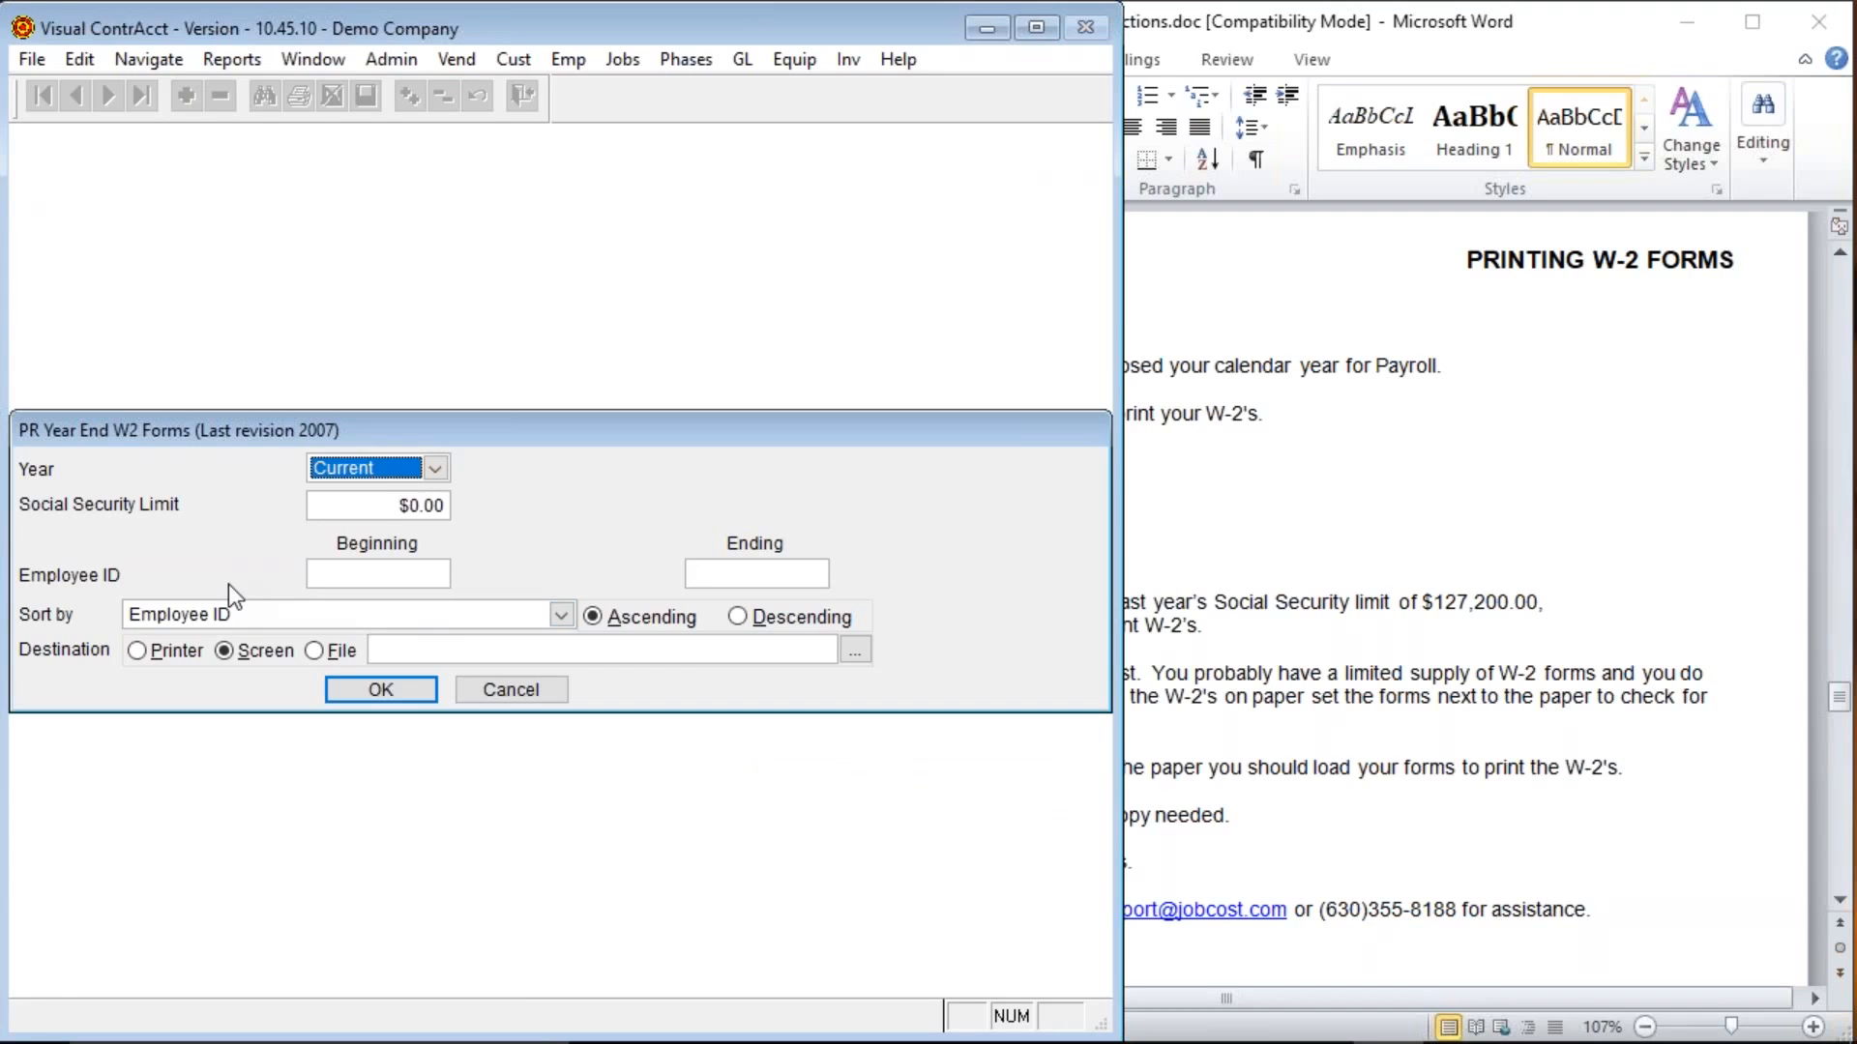
left_click(385, 506)
double_click(385, 514)
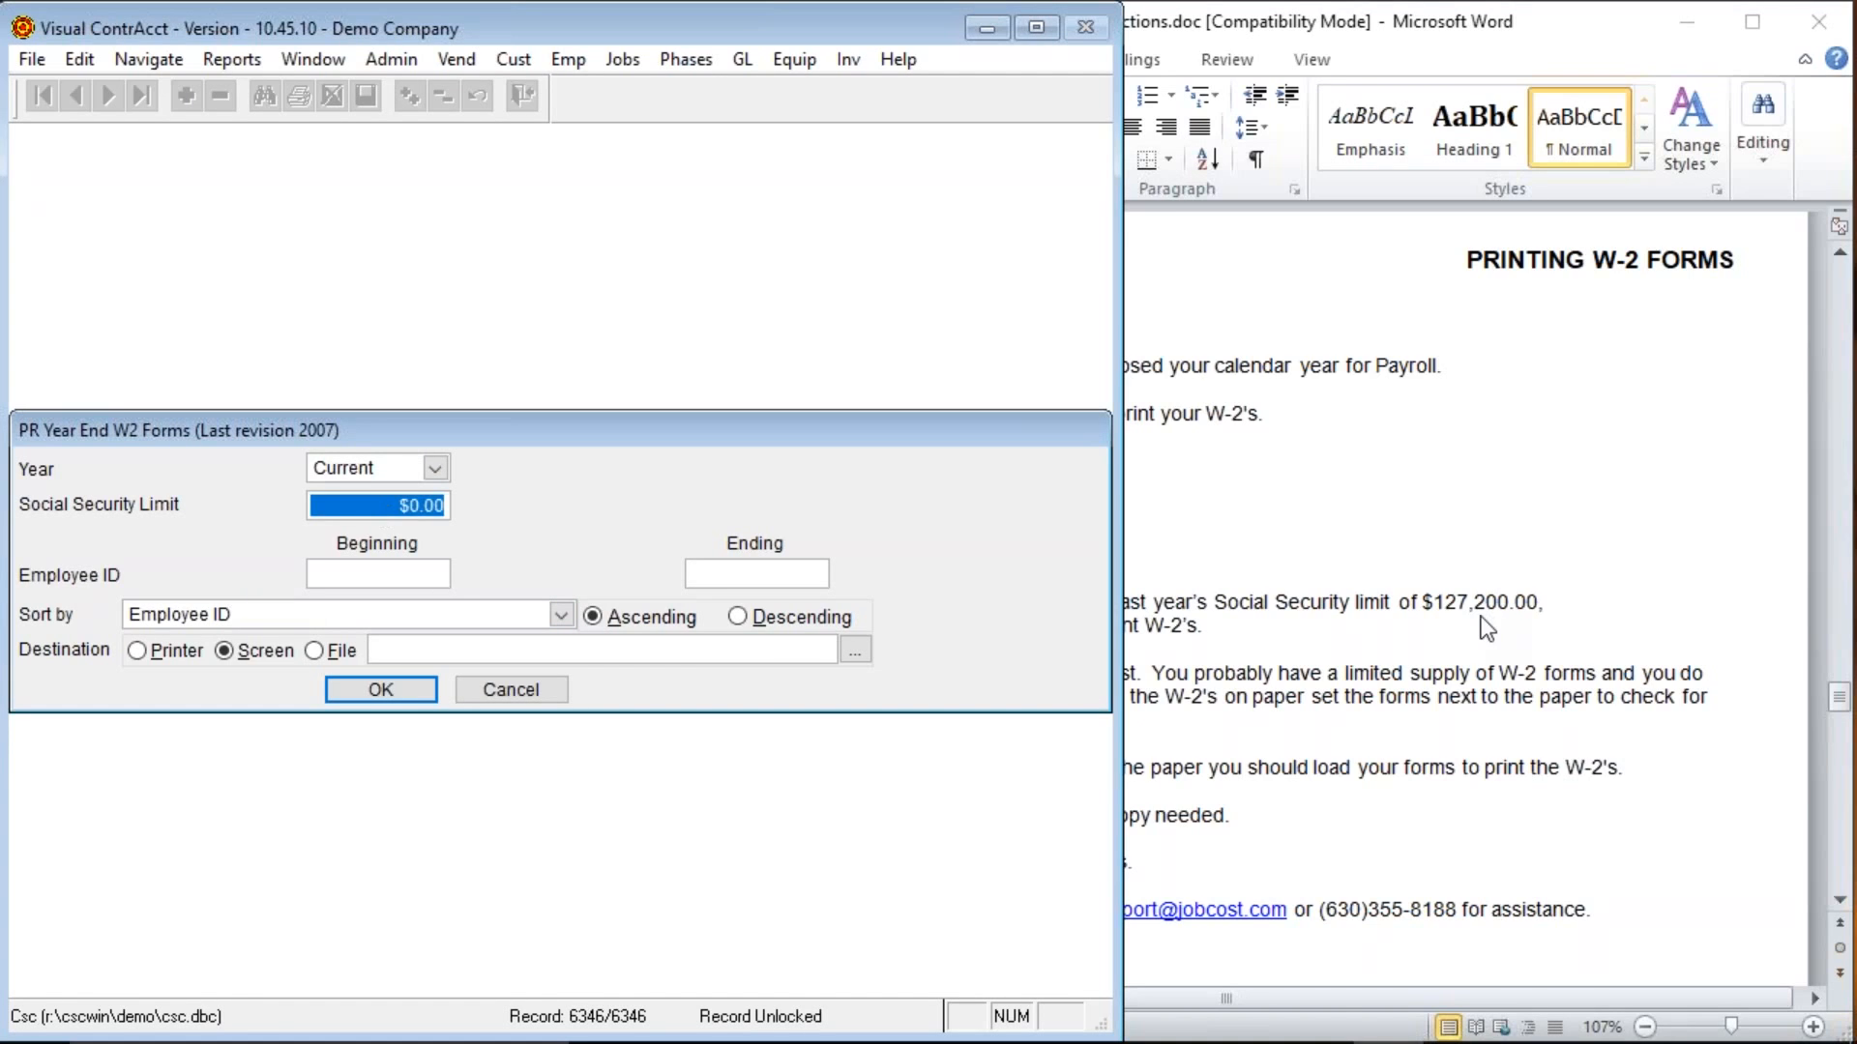
type("127,2")
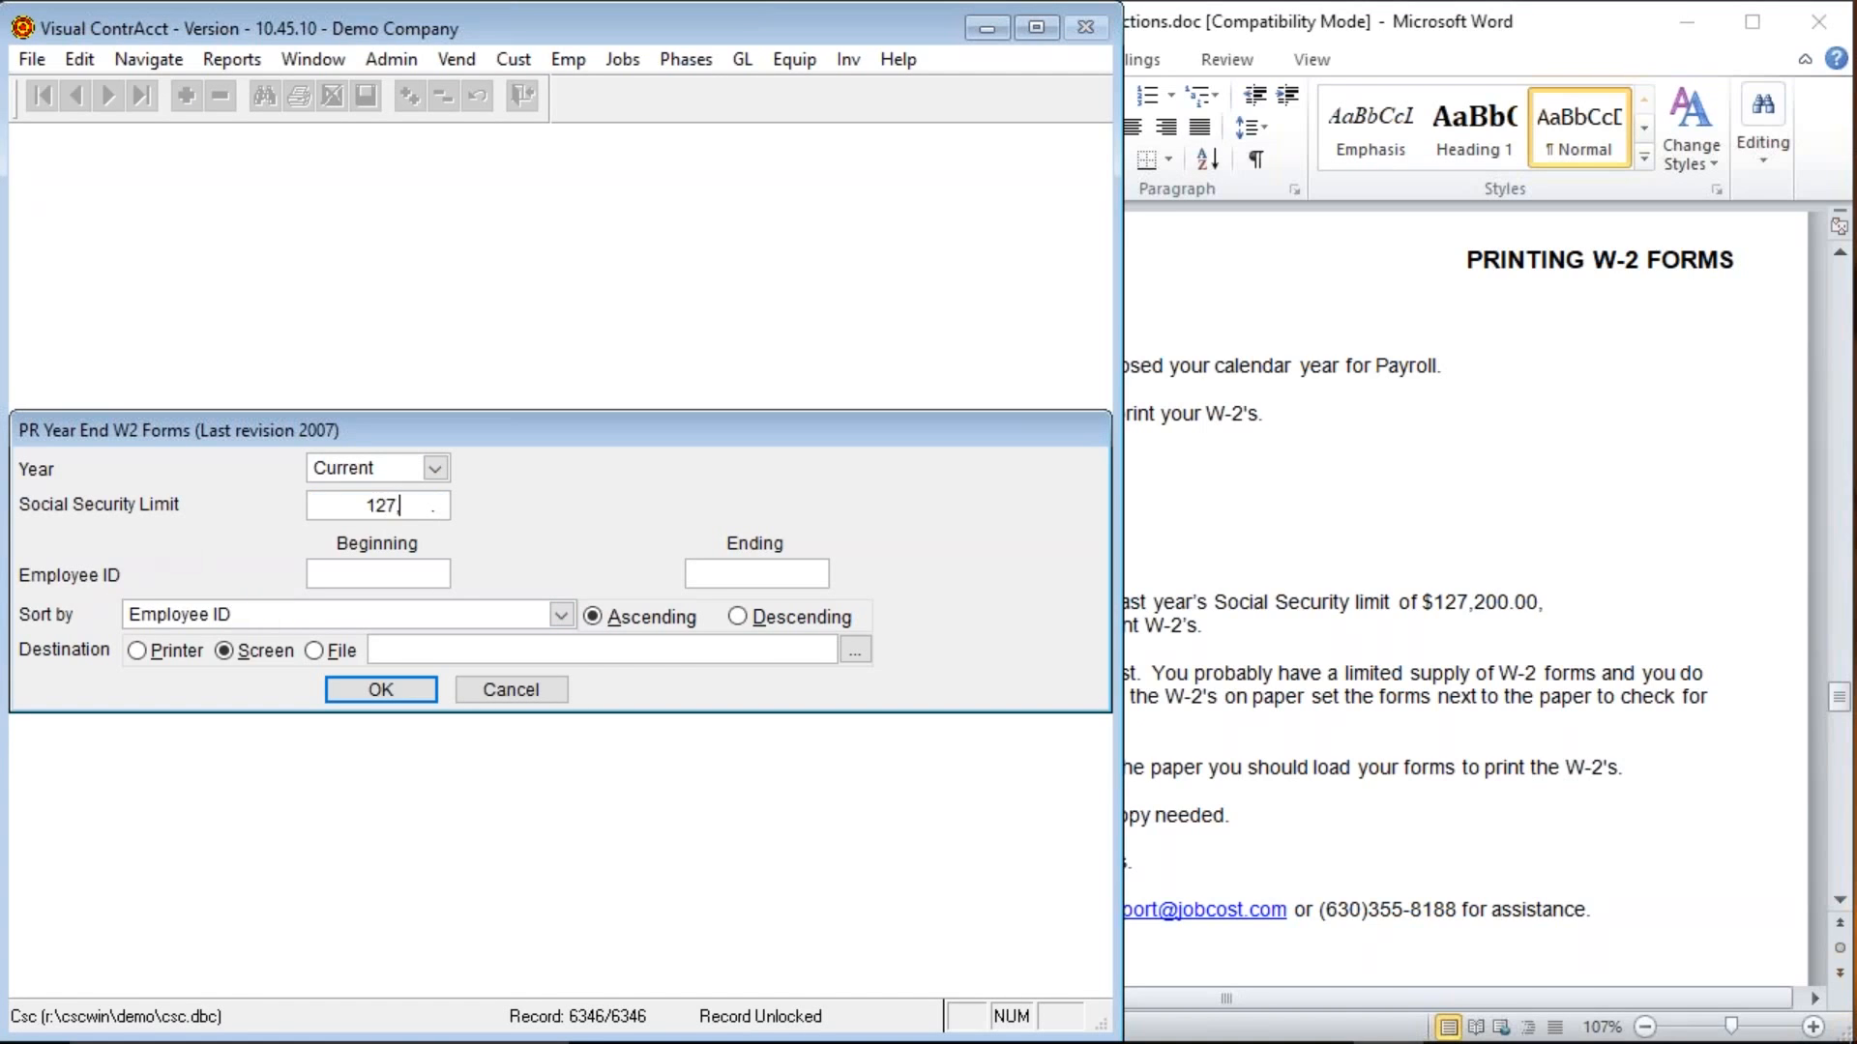
type("00")
key("Tab")
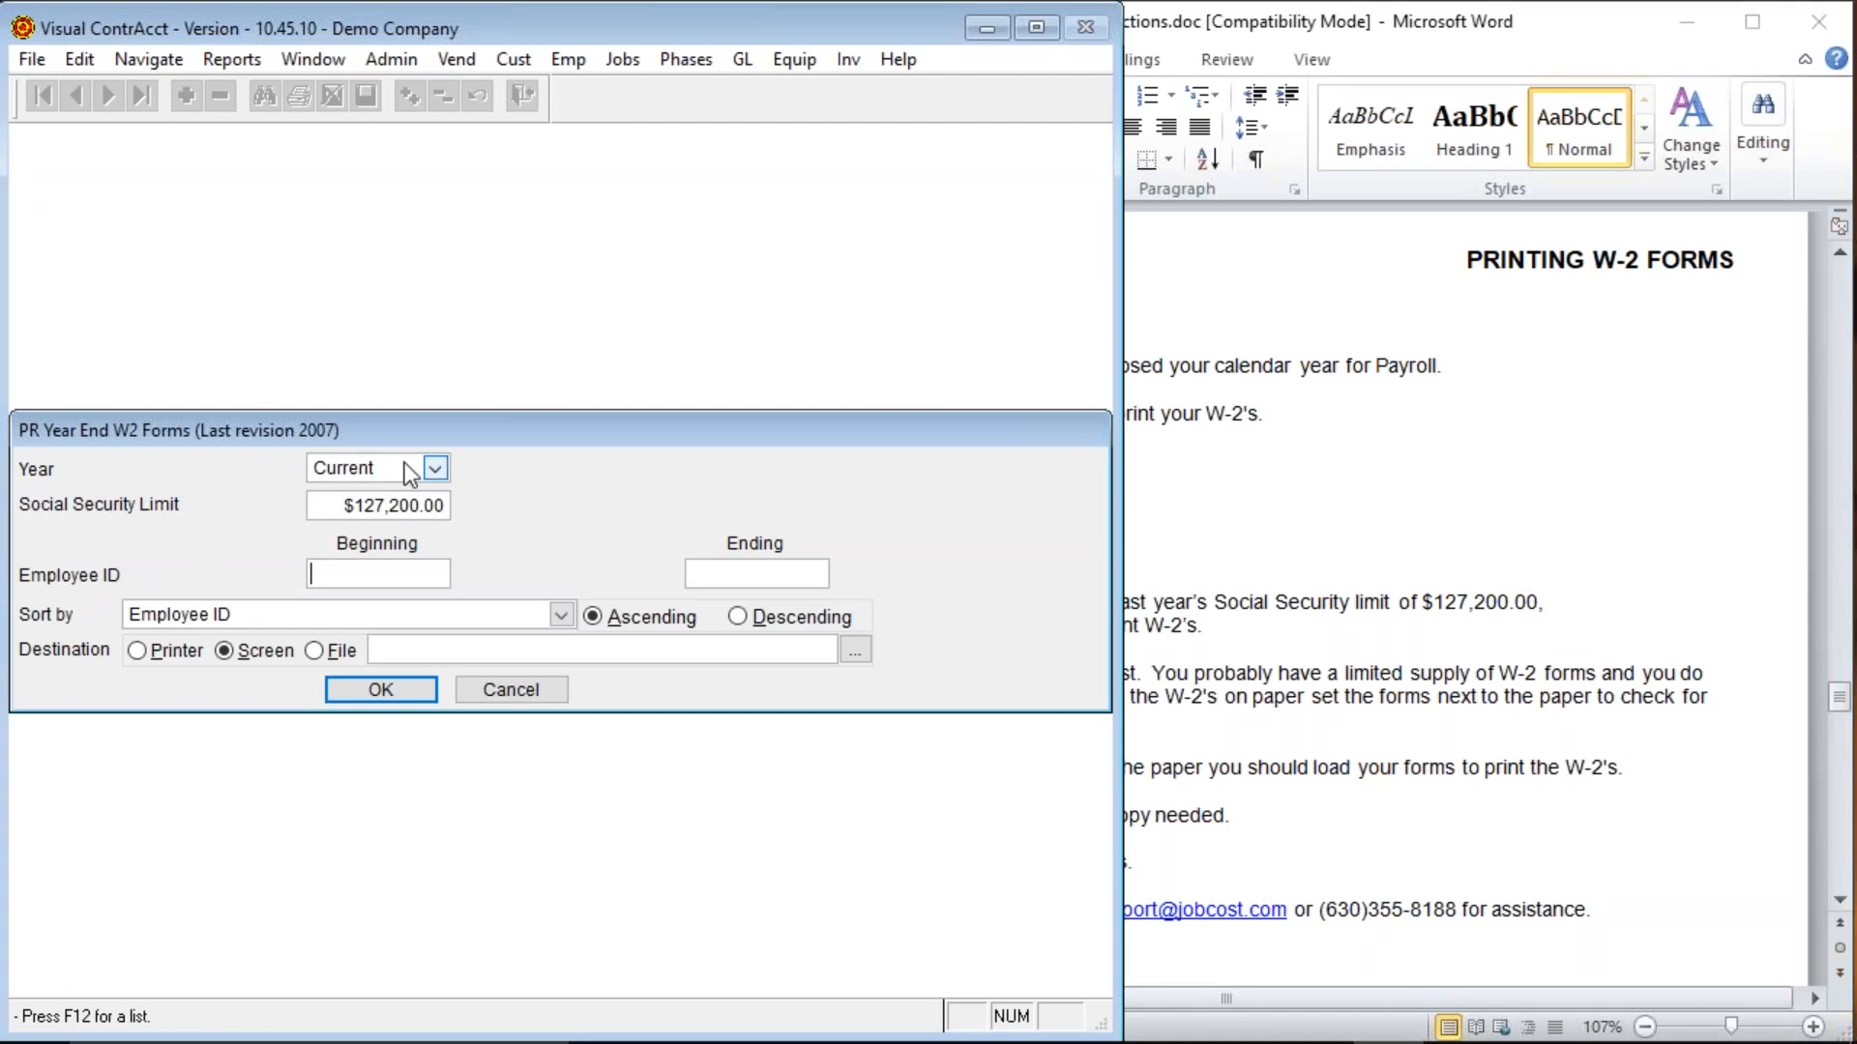
Set the W2 Forms report year to 2015, check the Word instructions, and run the report to the screen.
left_click(432, 468)
left_click(432, 468)
left_click(349, 519)
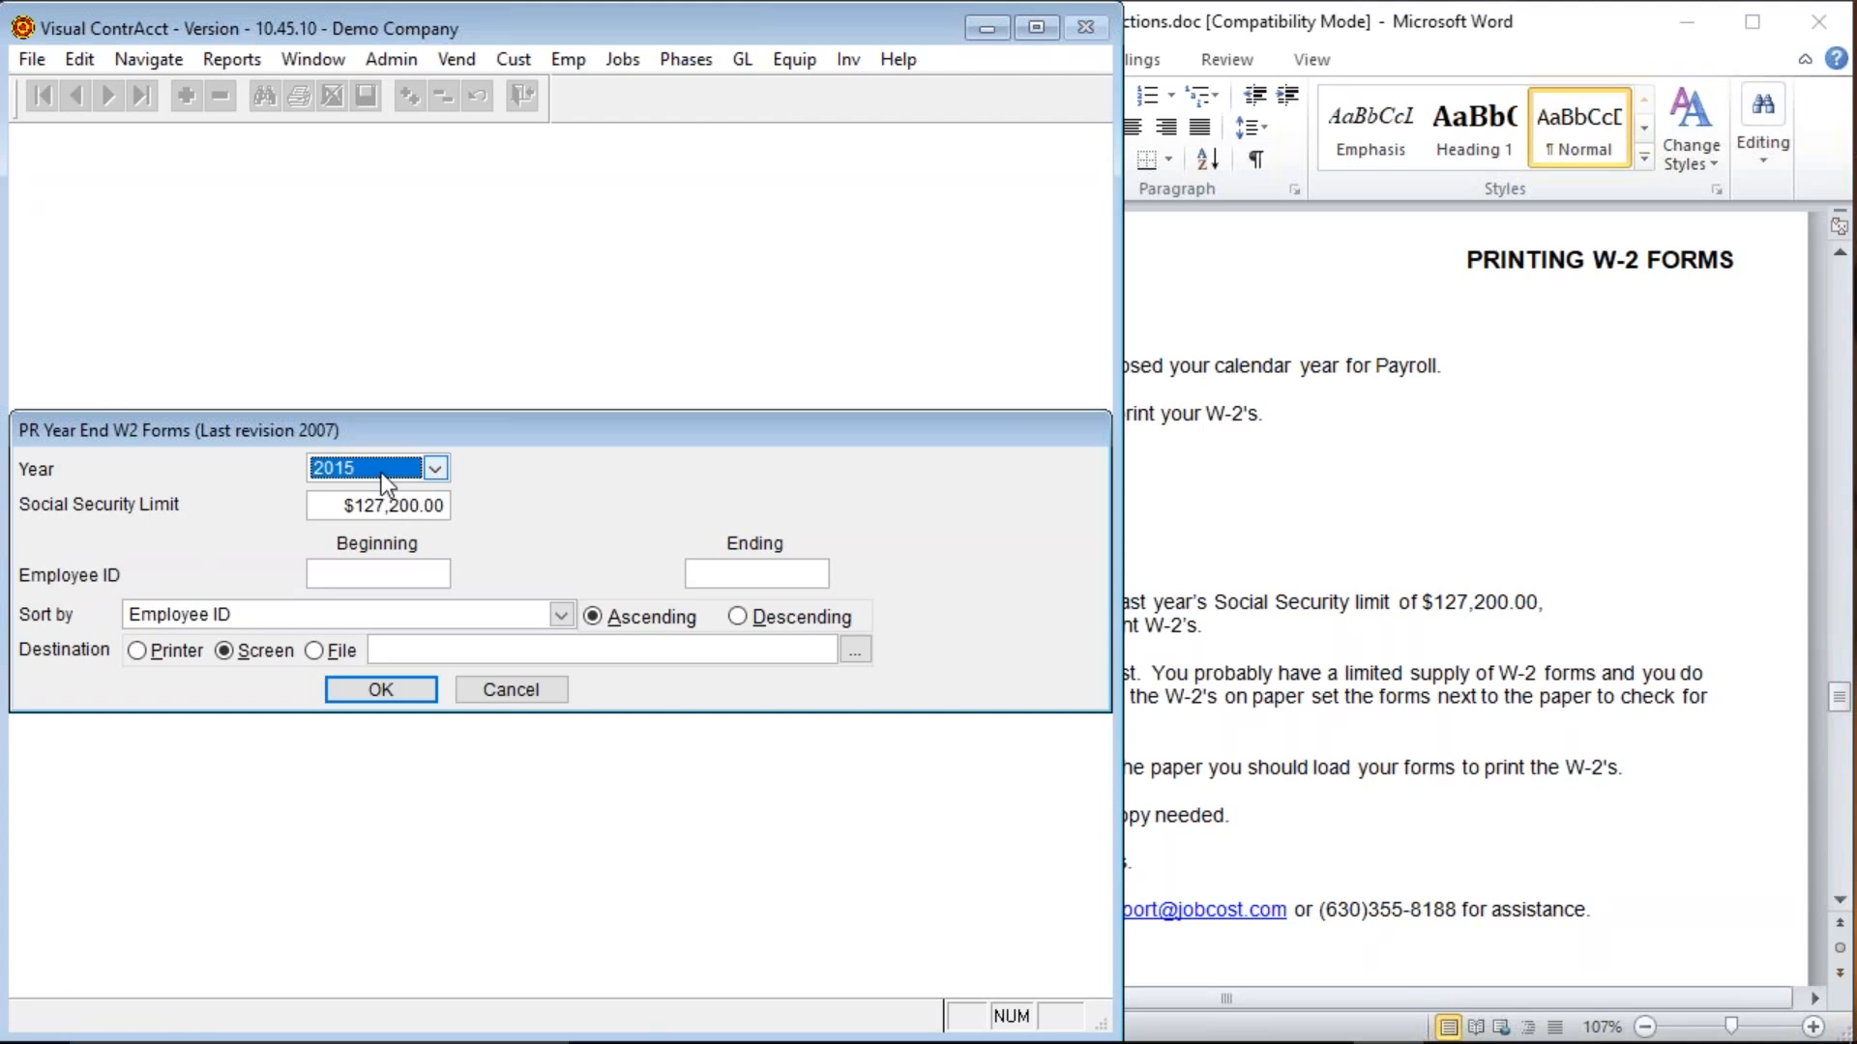
left_click(1553, 604)
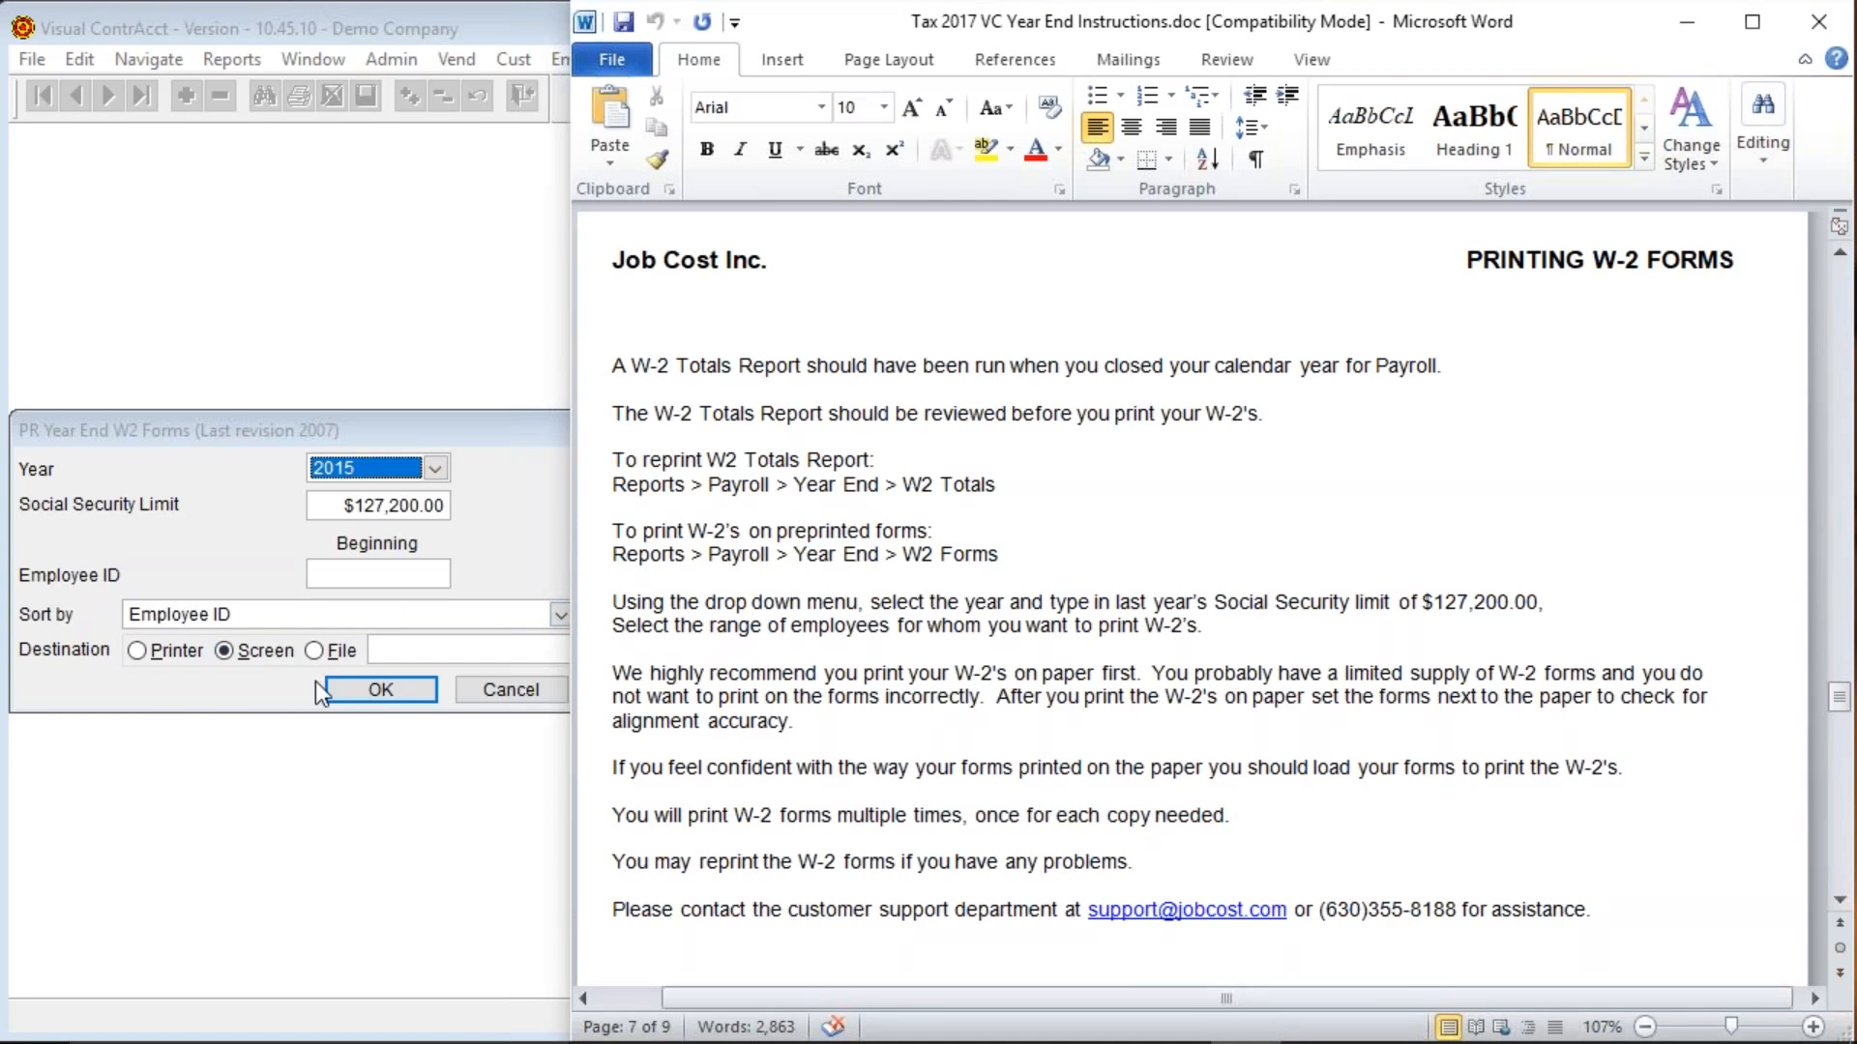
left_click(346, 687)
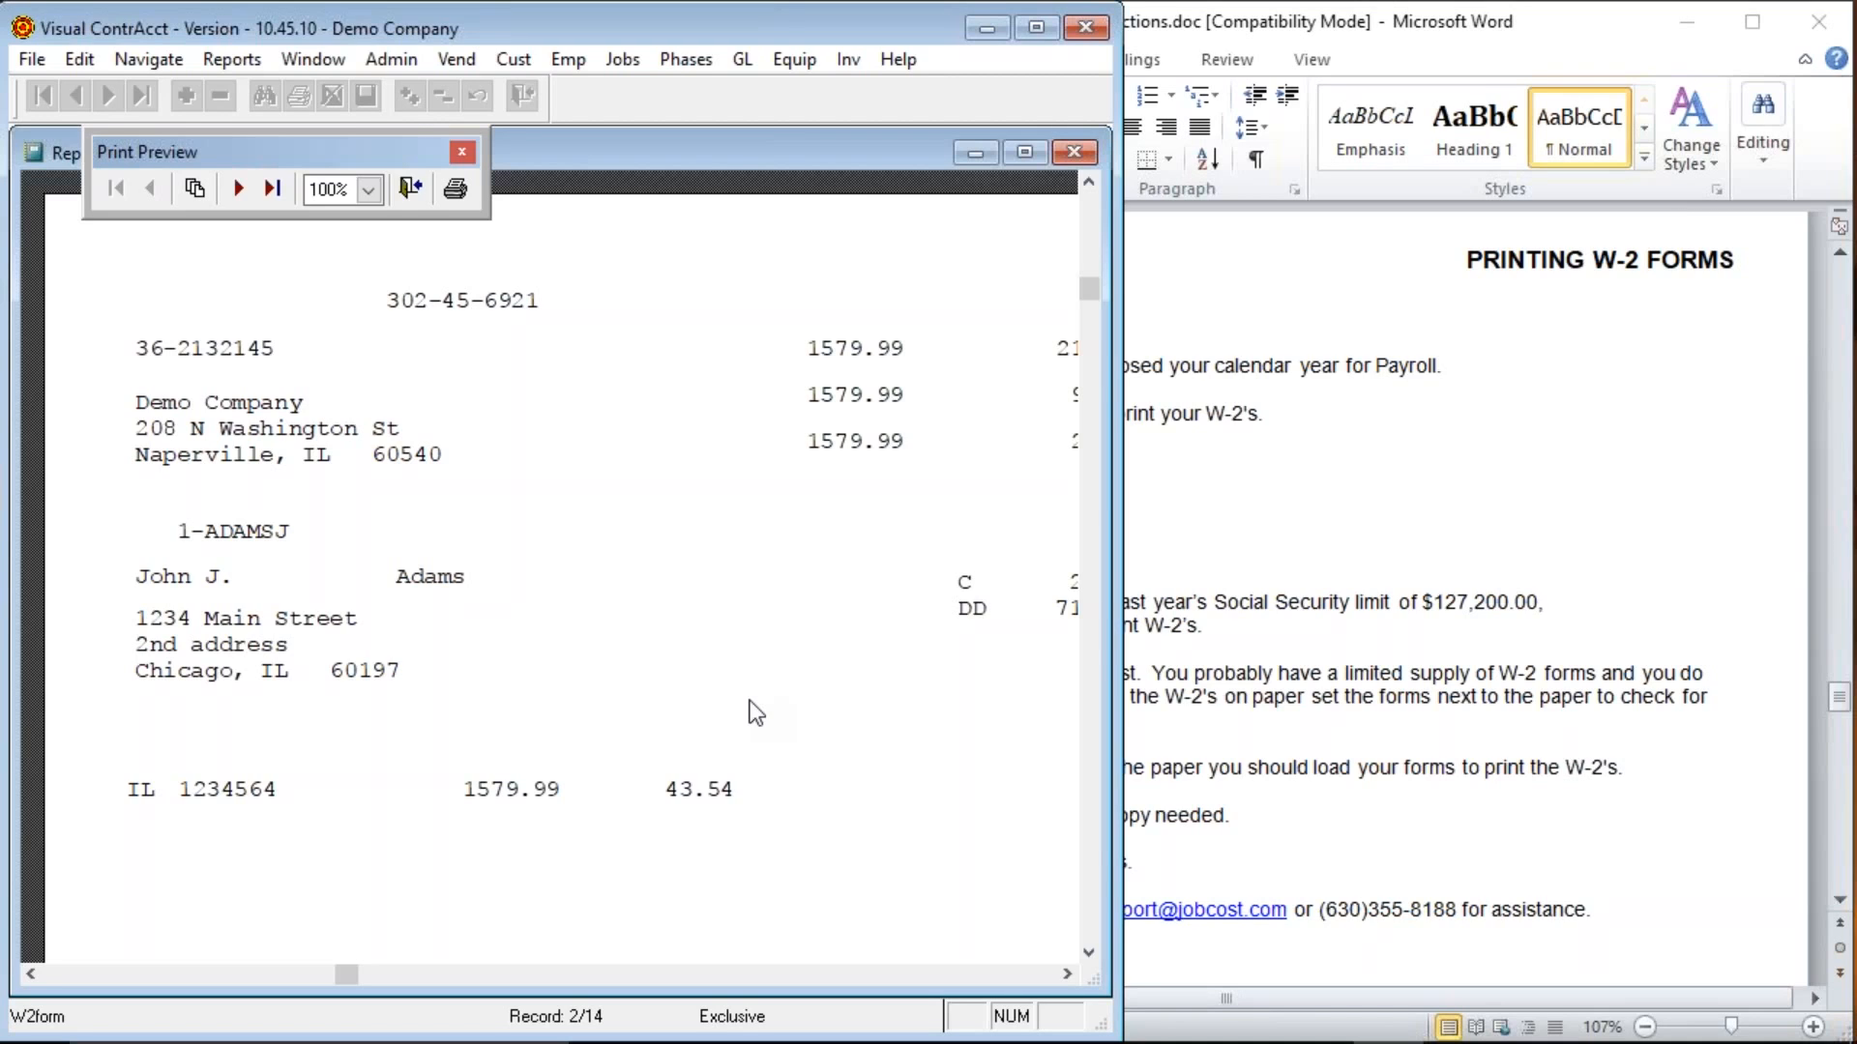
Examine the employees' W2 forms in the print preview, and close the preview.
scroll(735, 711, "down", 10)
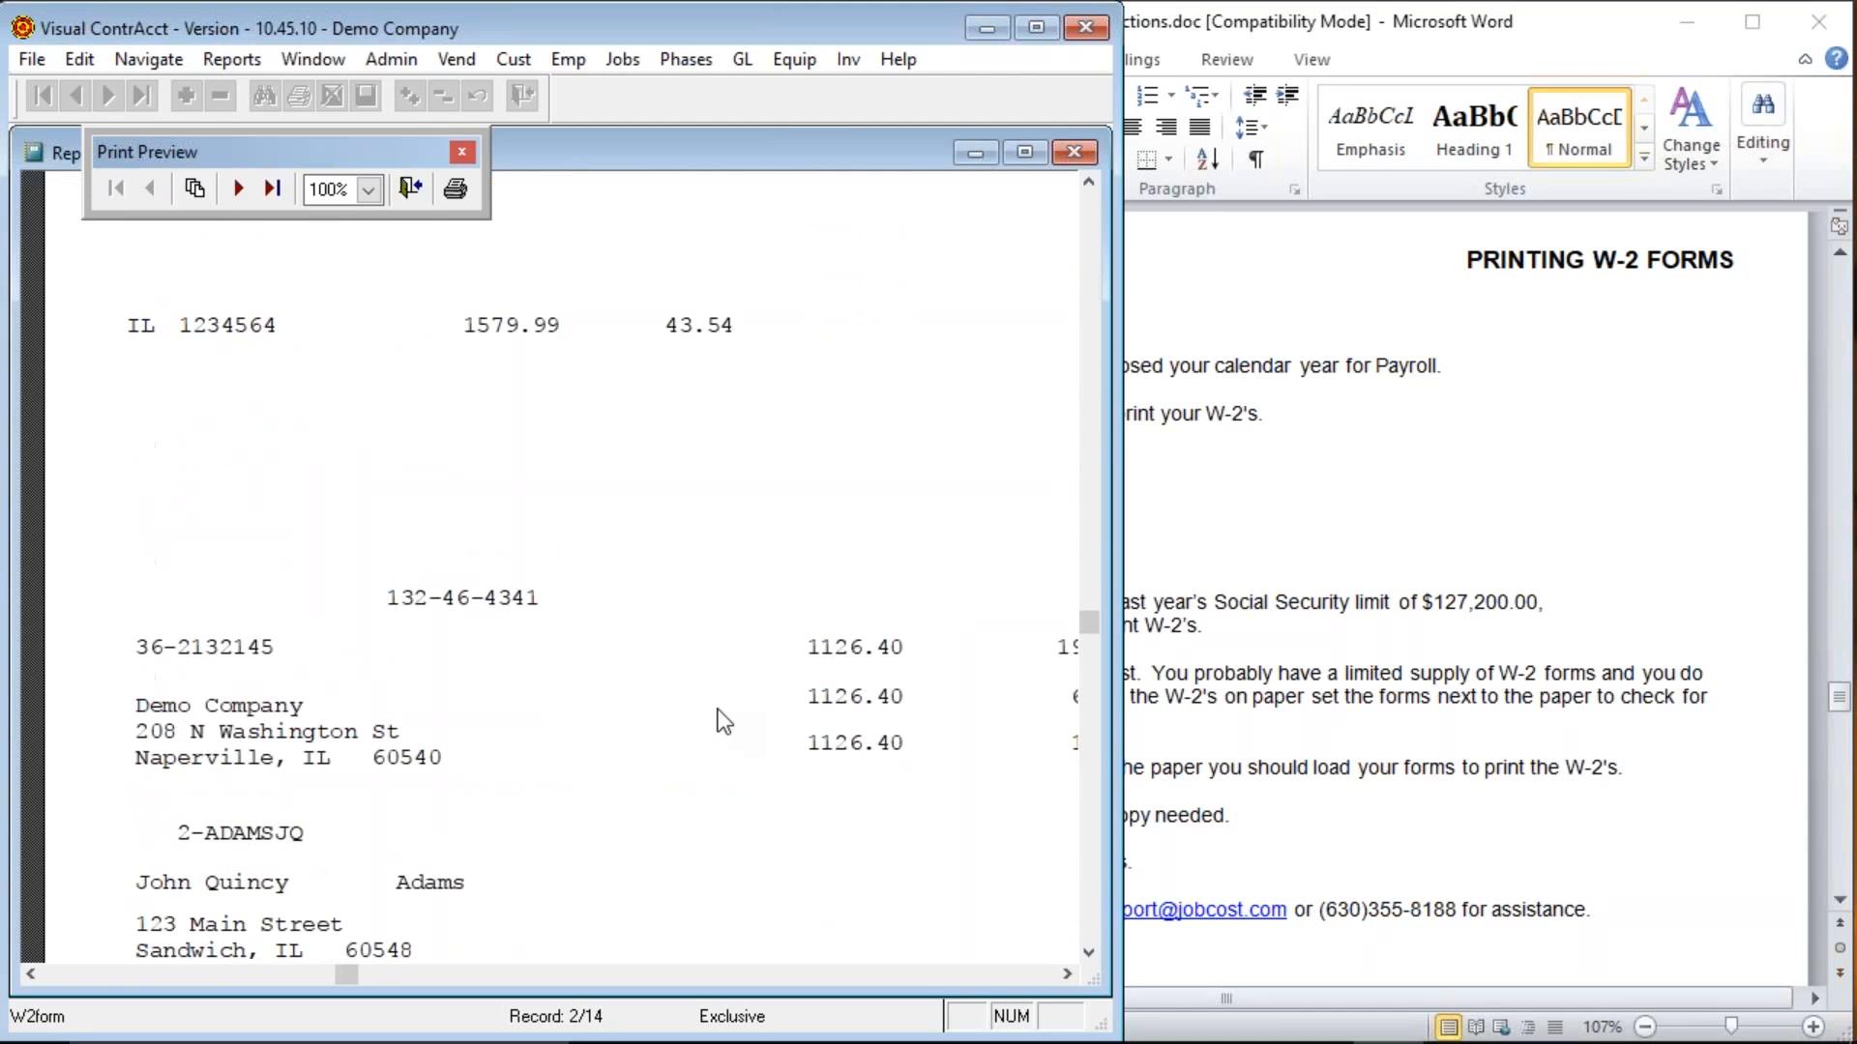
scroll(718, 711, "down", 6)
scroll(718, 711, "up", 15)
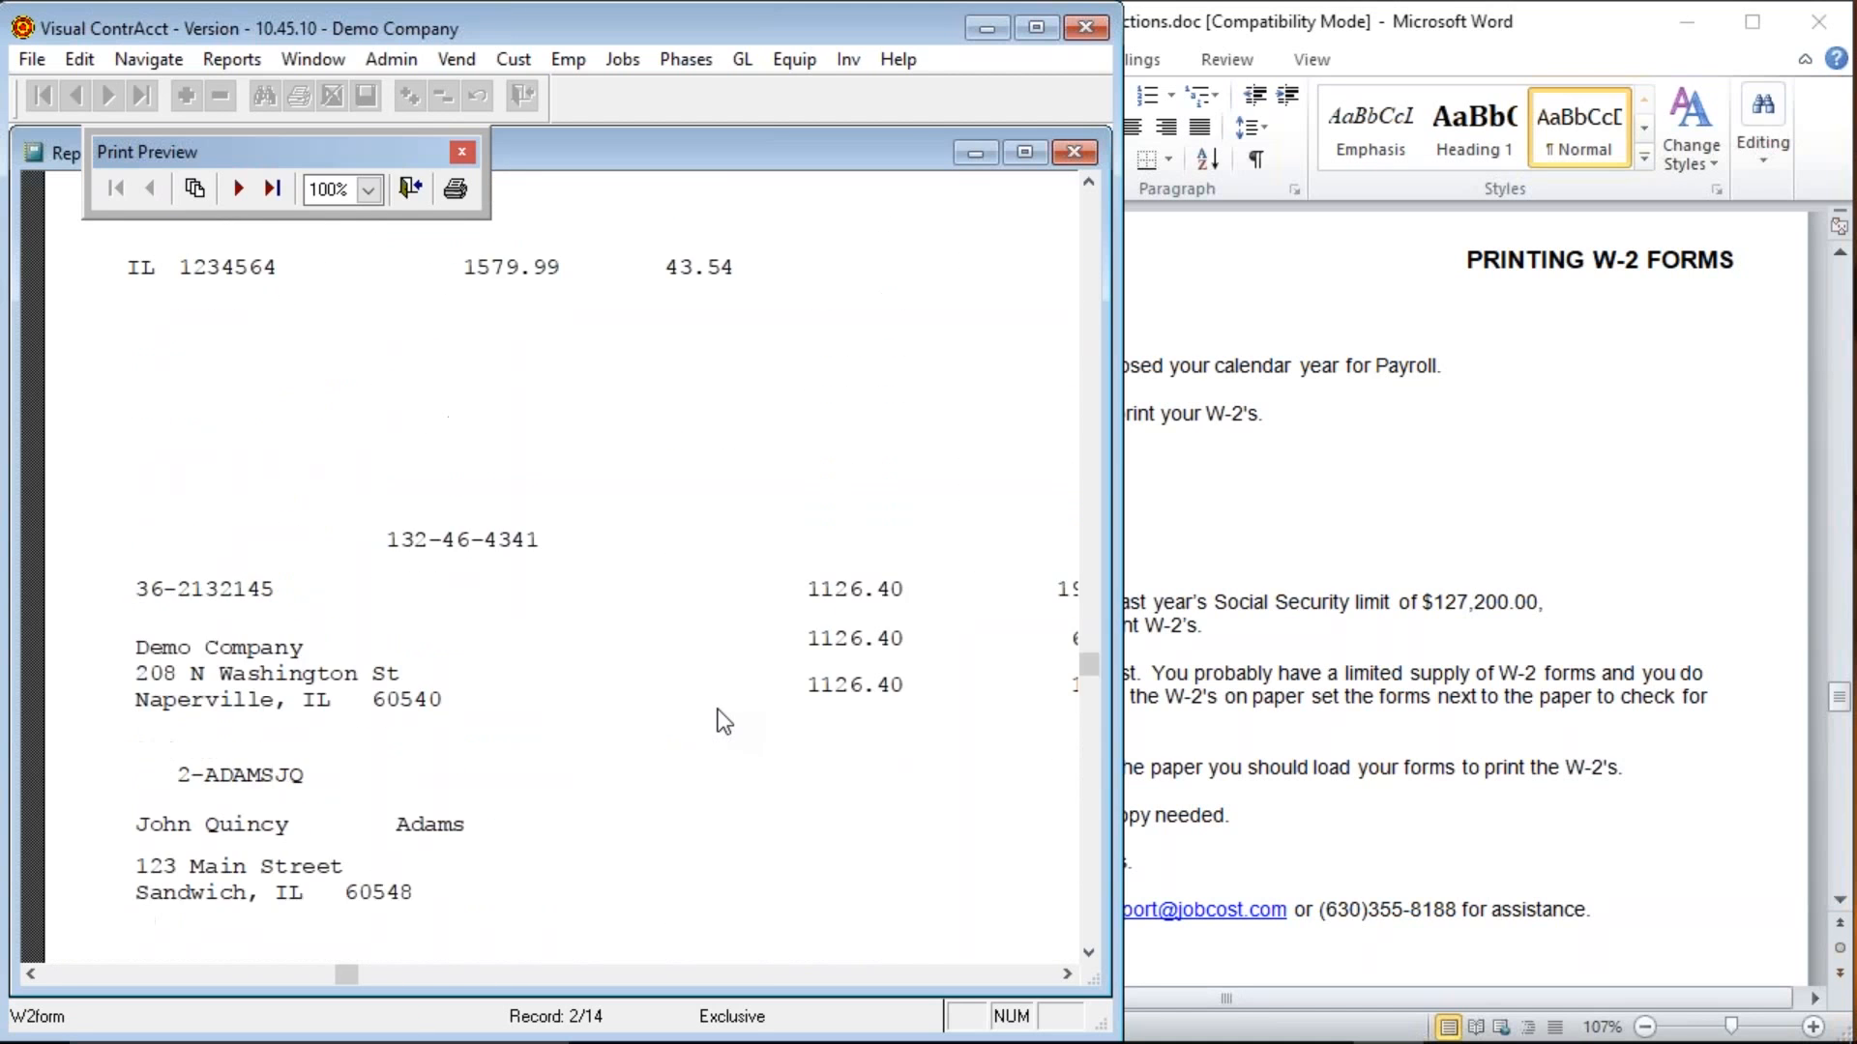
scroll(723, 721, "up", 1)
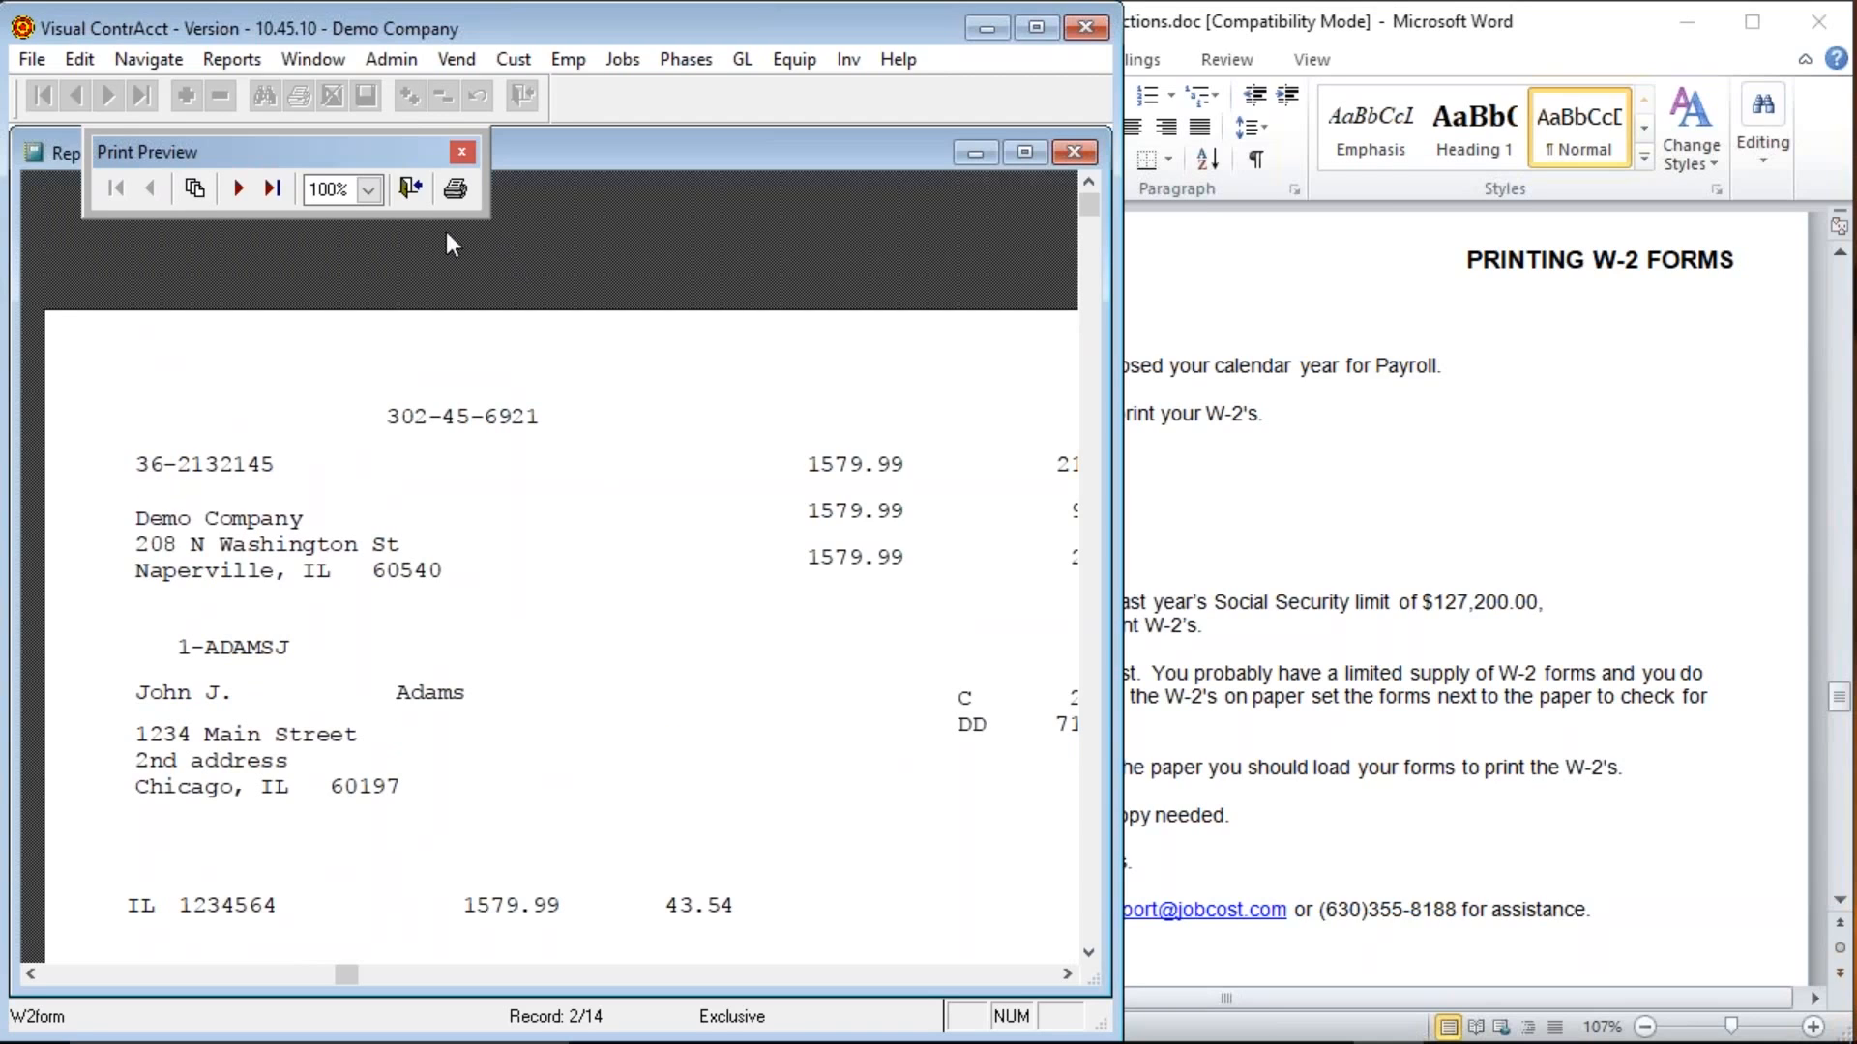
left_click(411, 189)
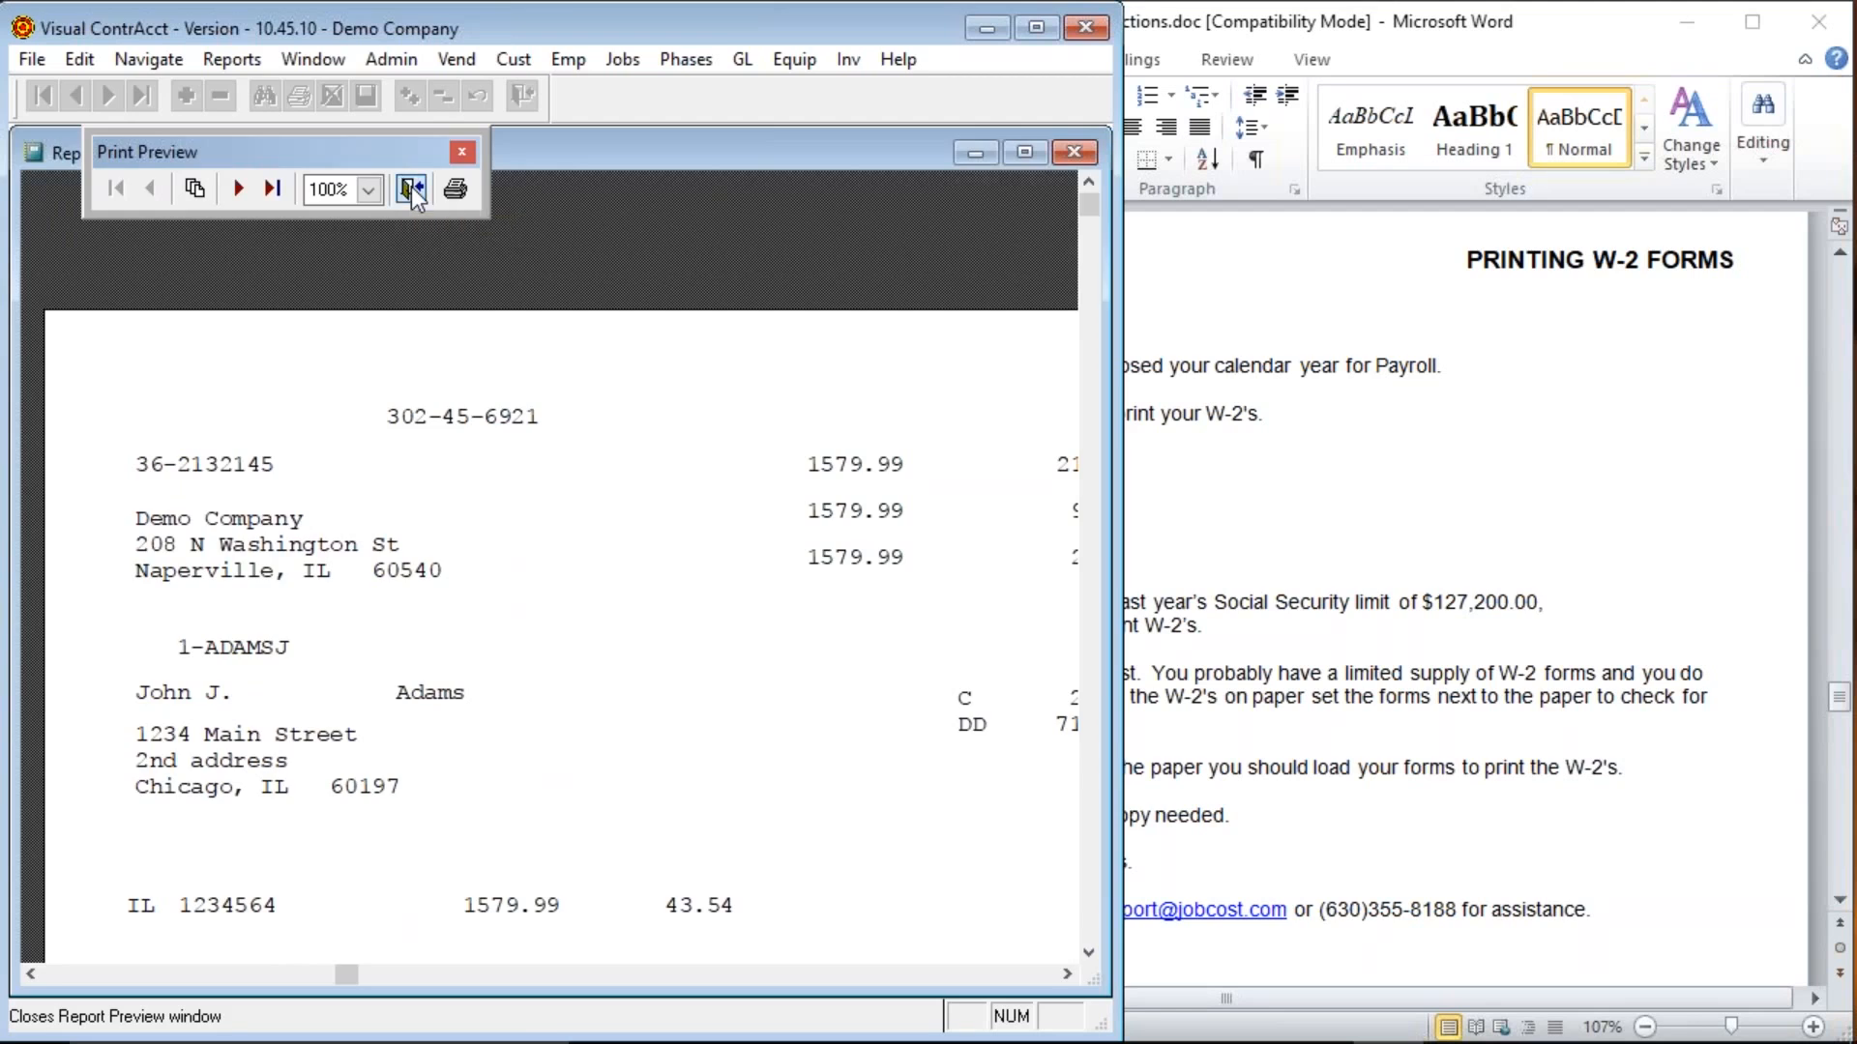
Switch to the Word instructions and go to the section on 1095-C data entry for employees.
key("alt+Tab")
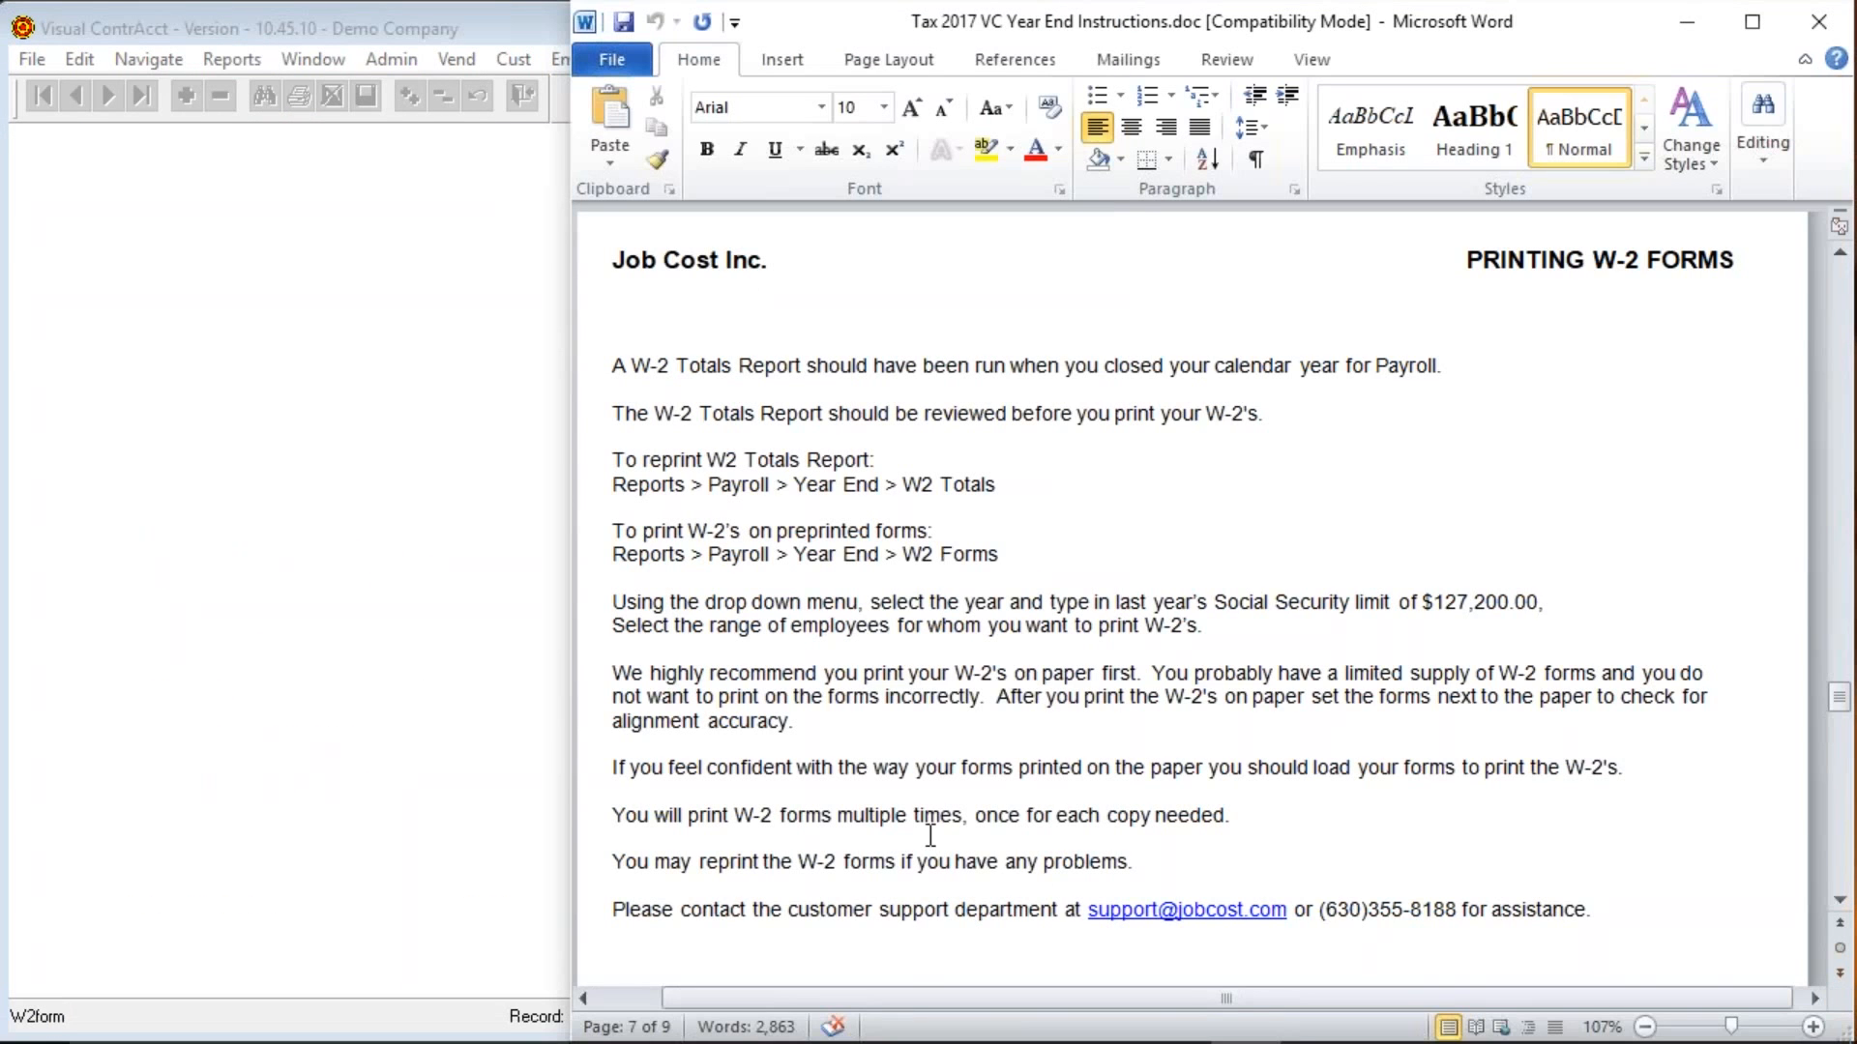
scroll(924, 846, "down", 9)
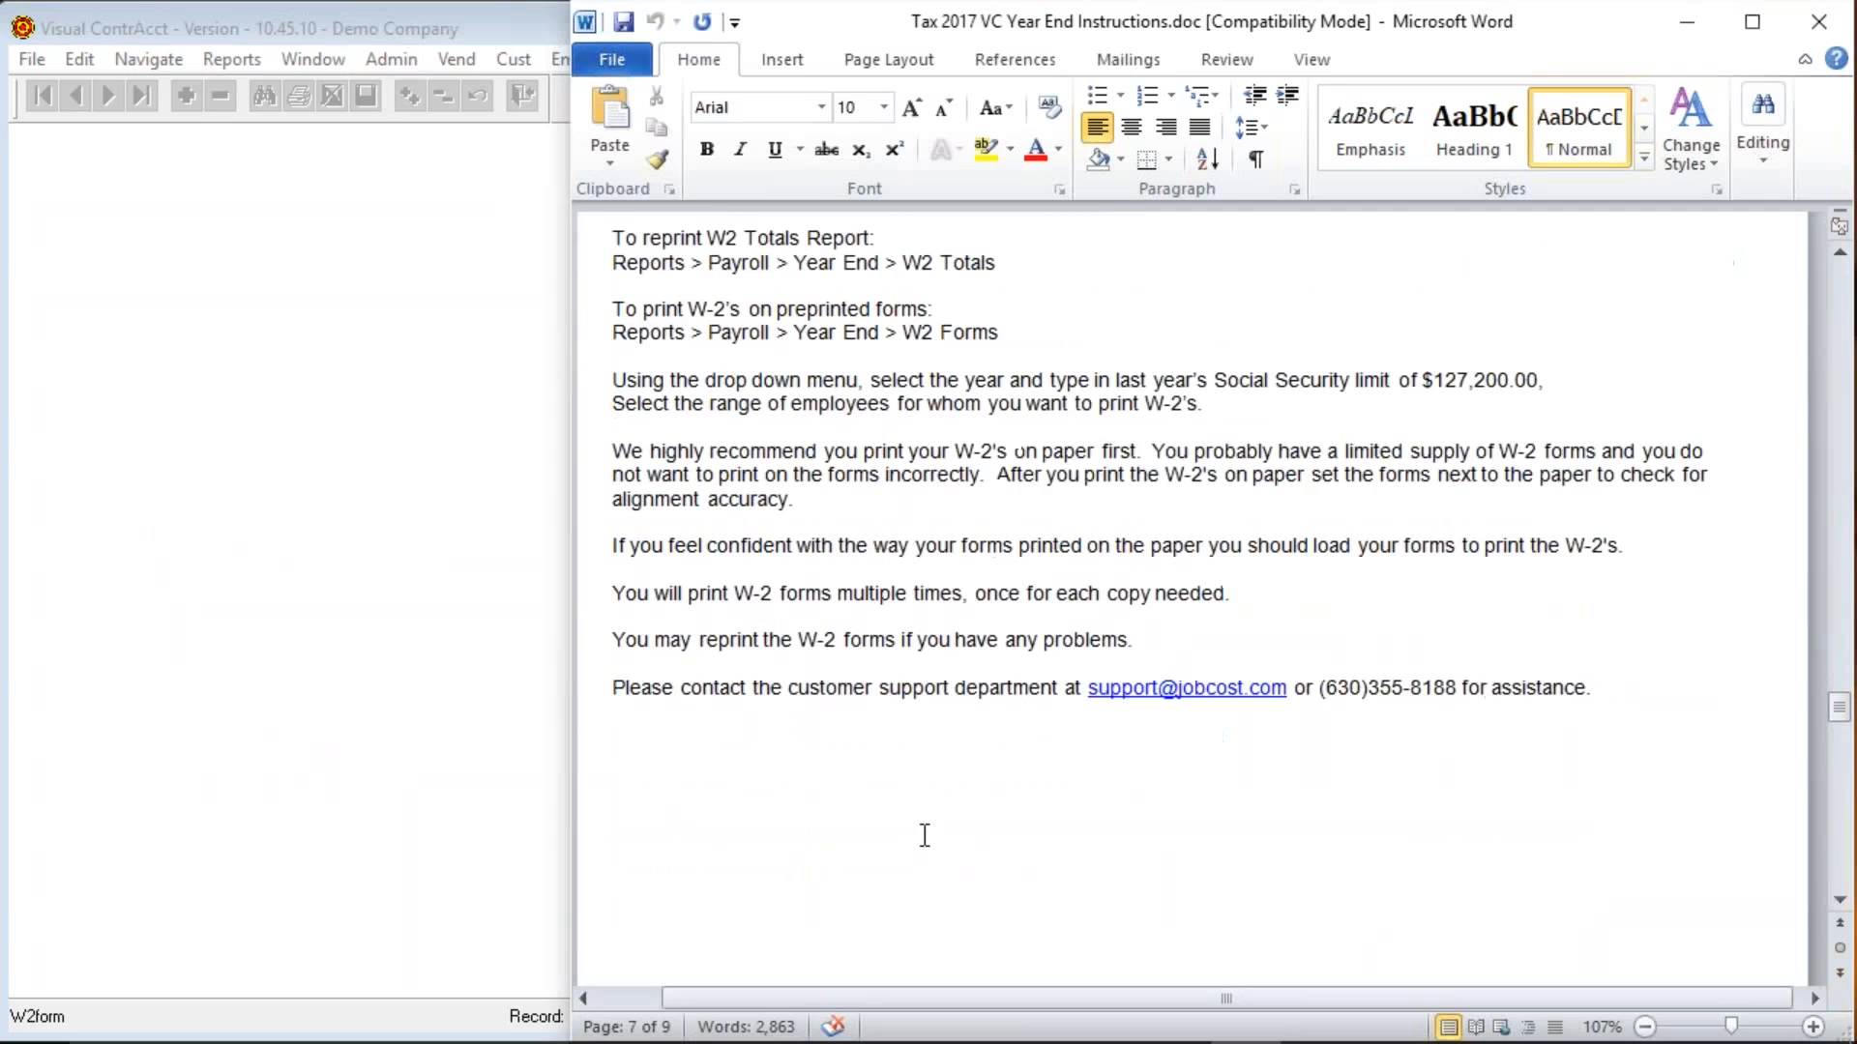
scroll(924, 833, "down", 6)
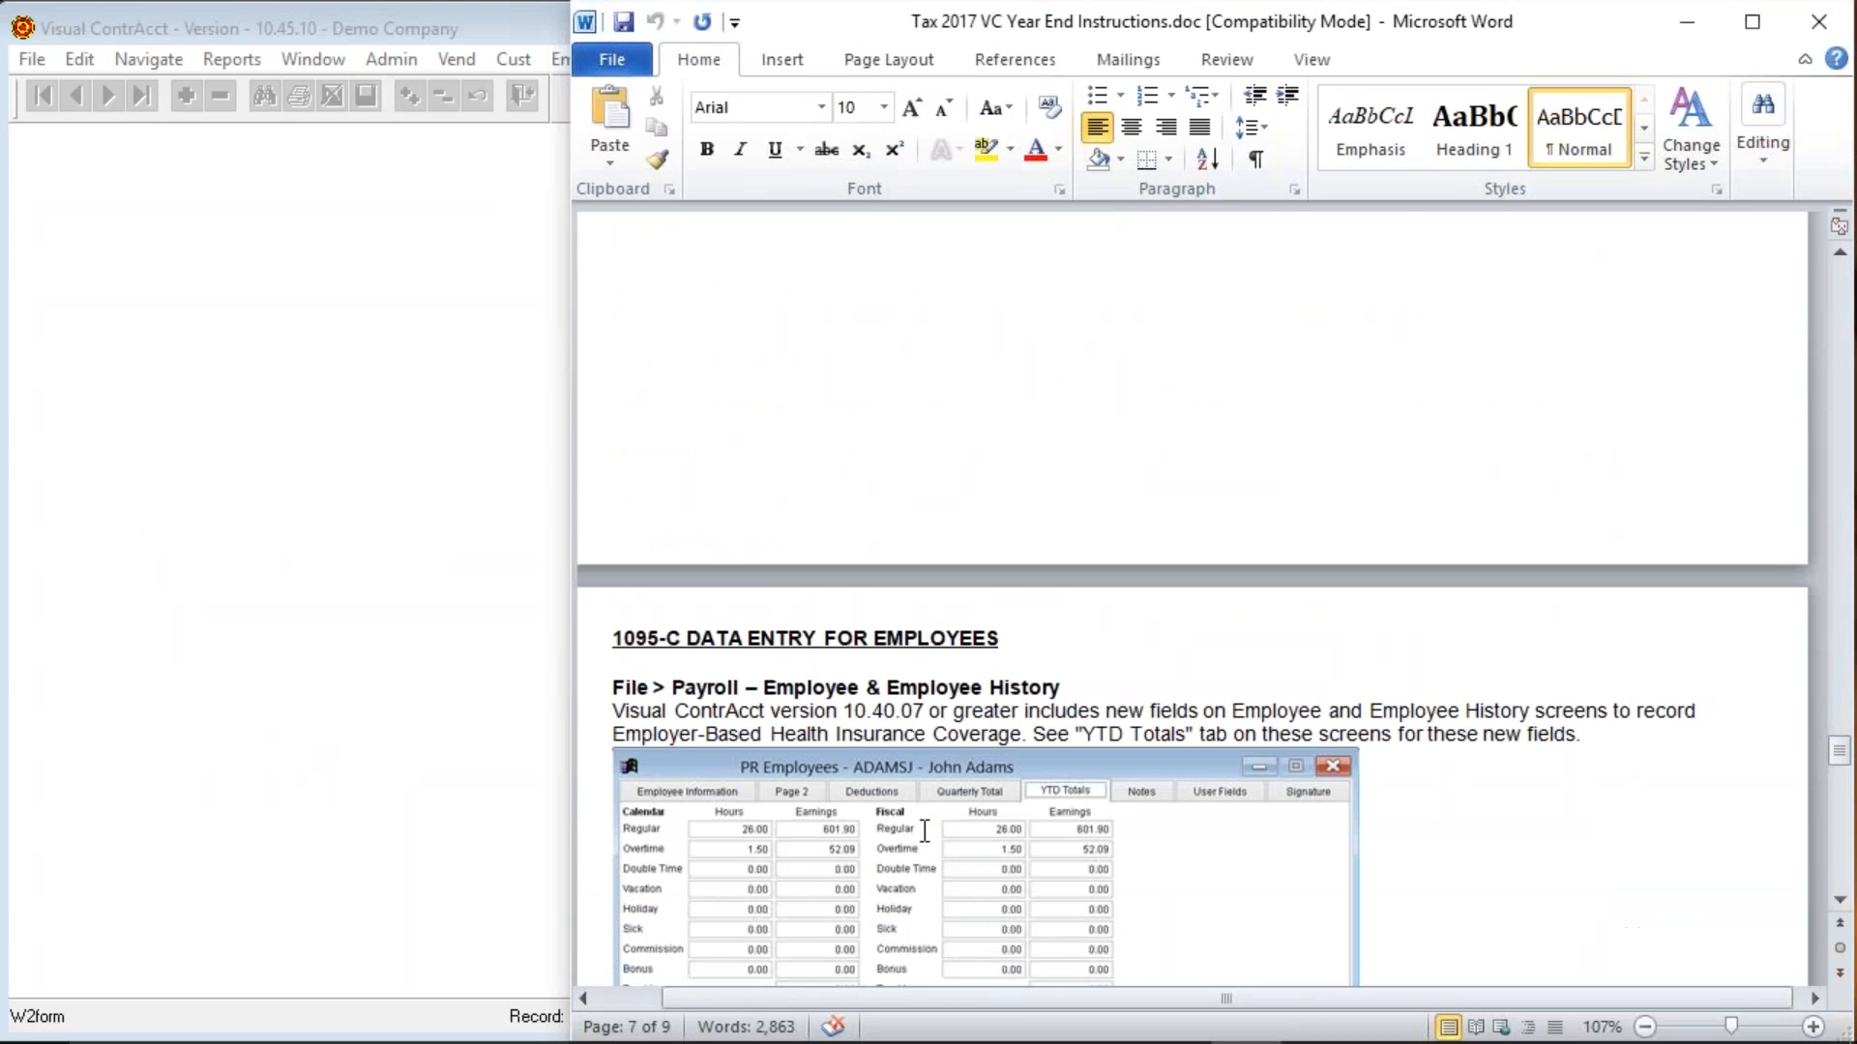
scroll(924, 830, "down", 3)
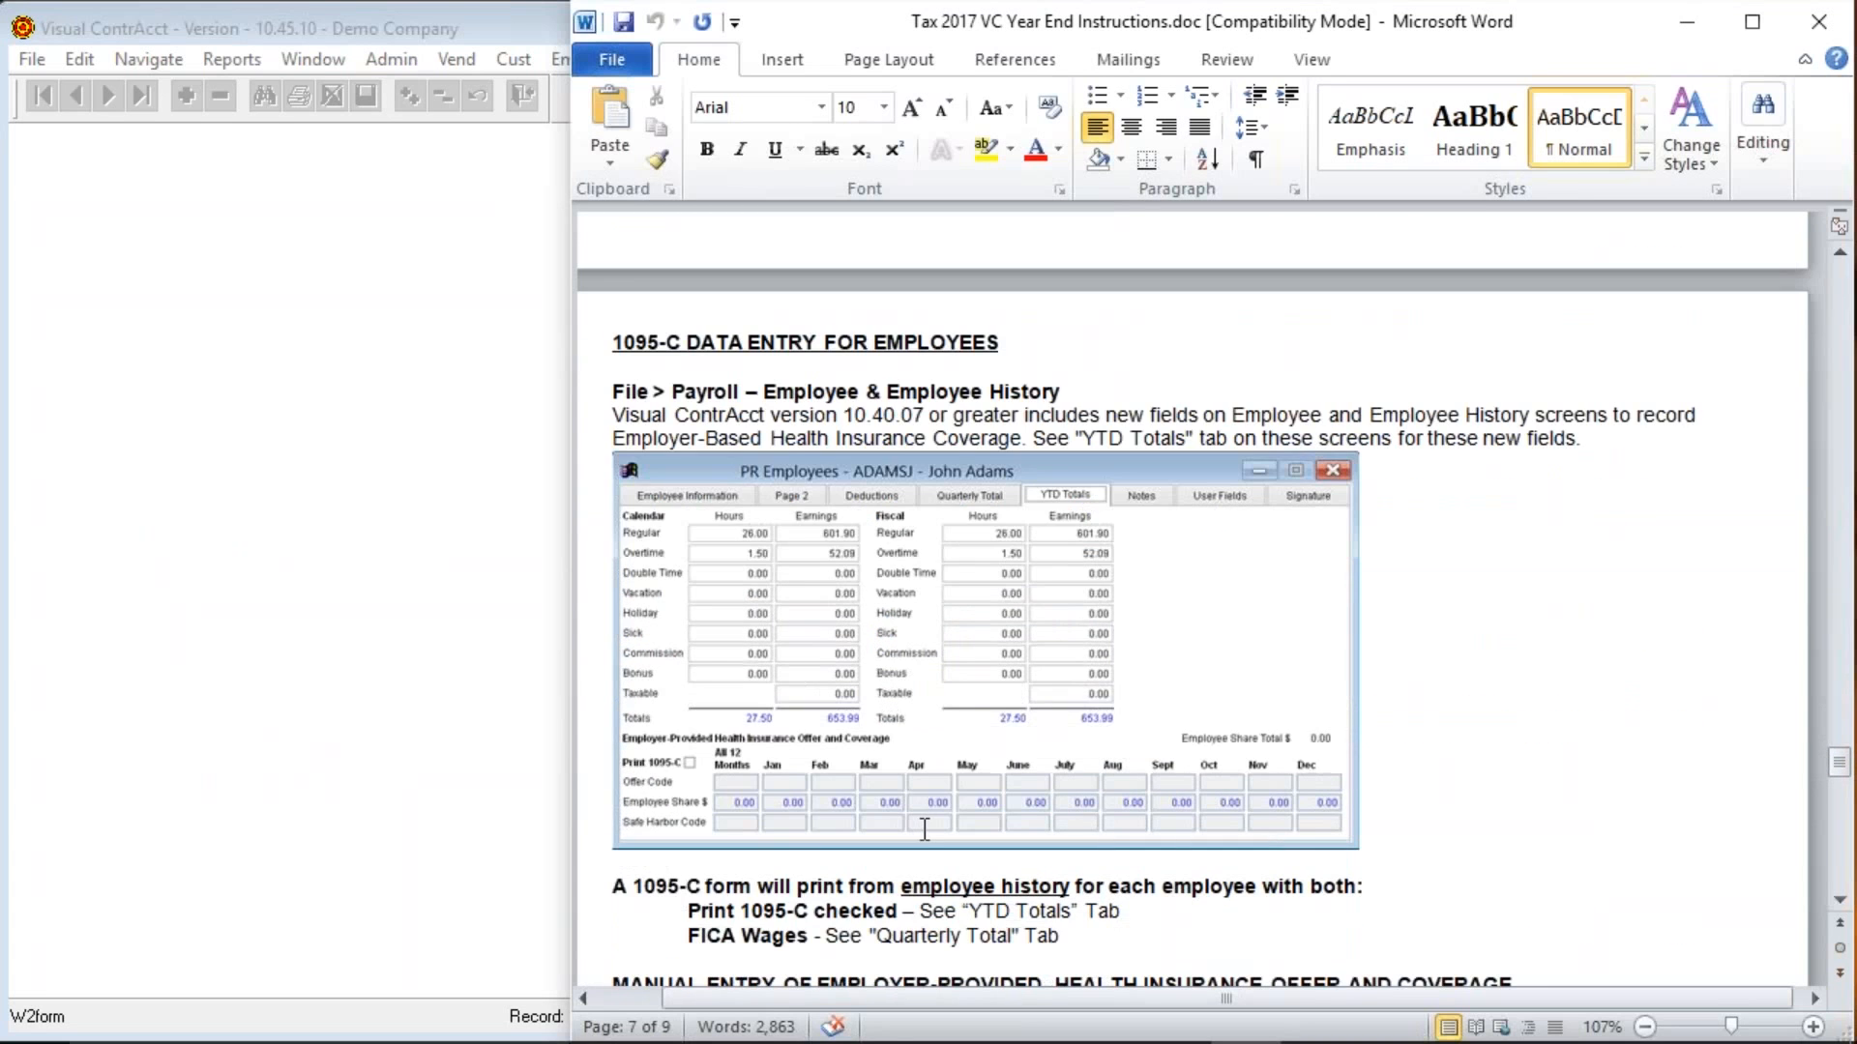
scroll(924, 830, "down", 1)
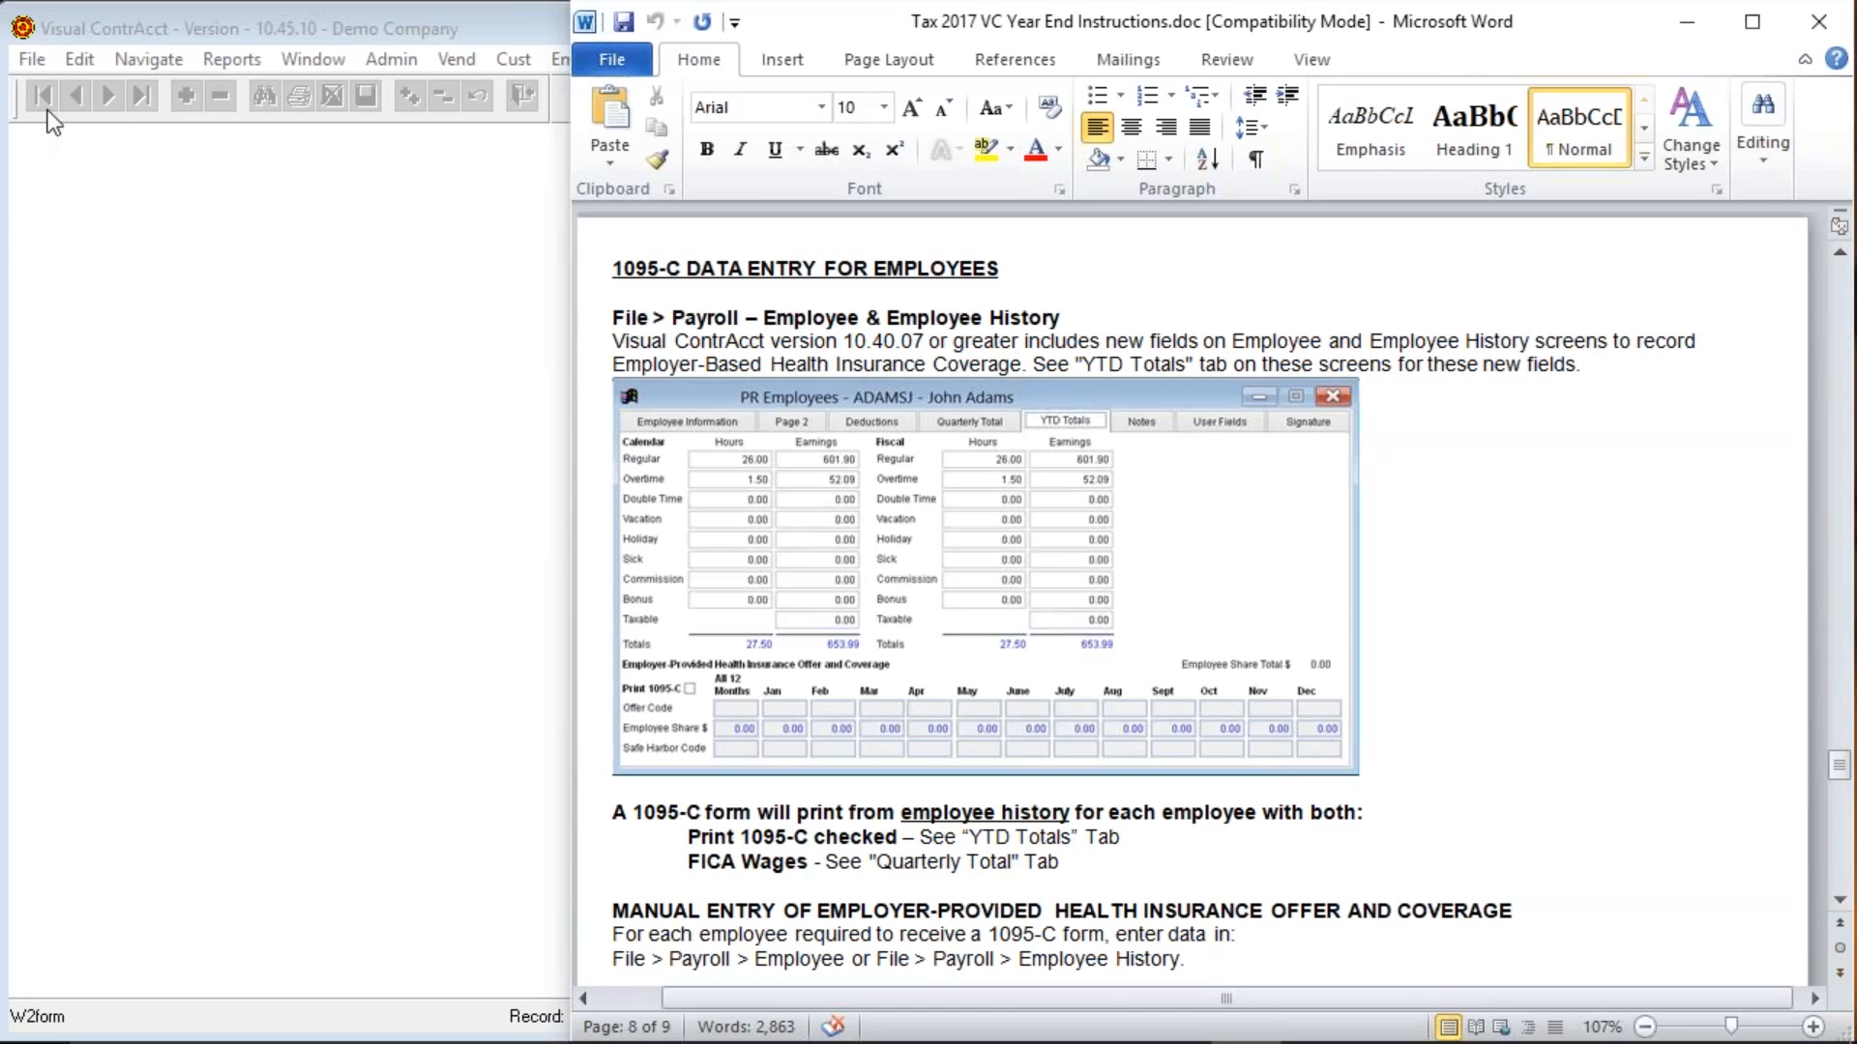
Switch to Visual ContrAcct, open the payroll Employees record and show its YTD Totals.
left_click(32, 59)
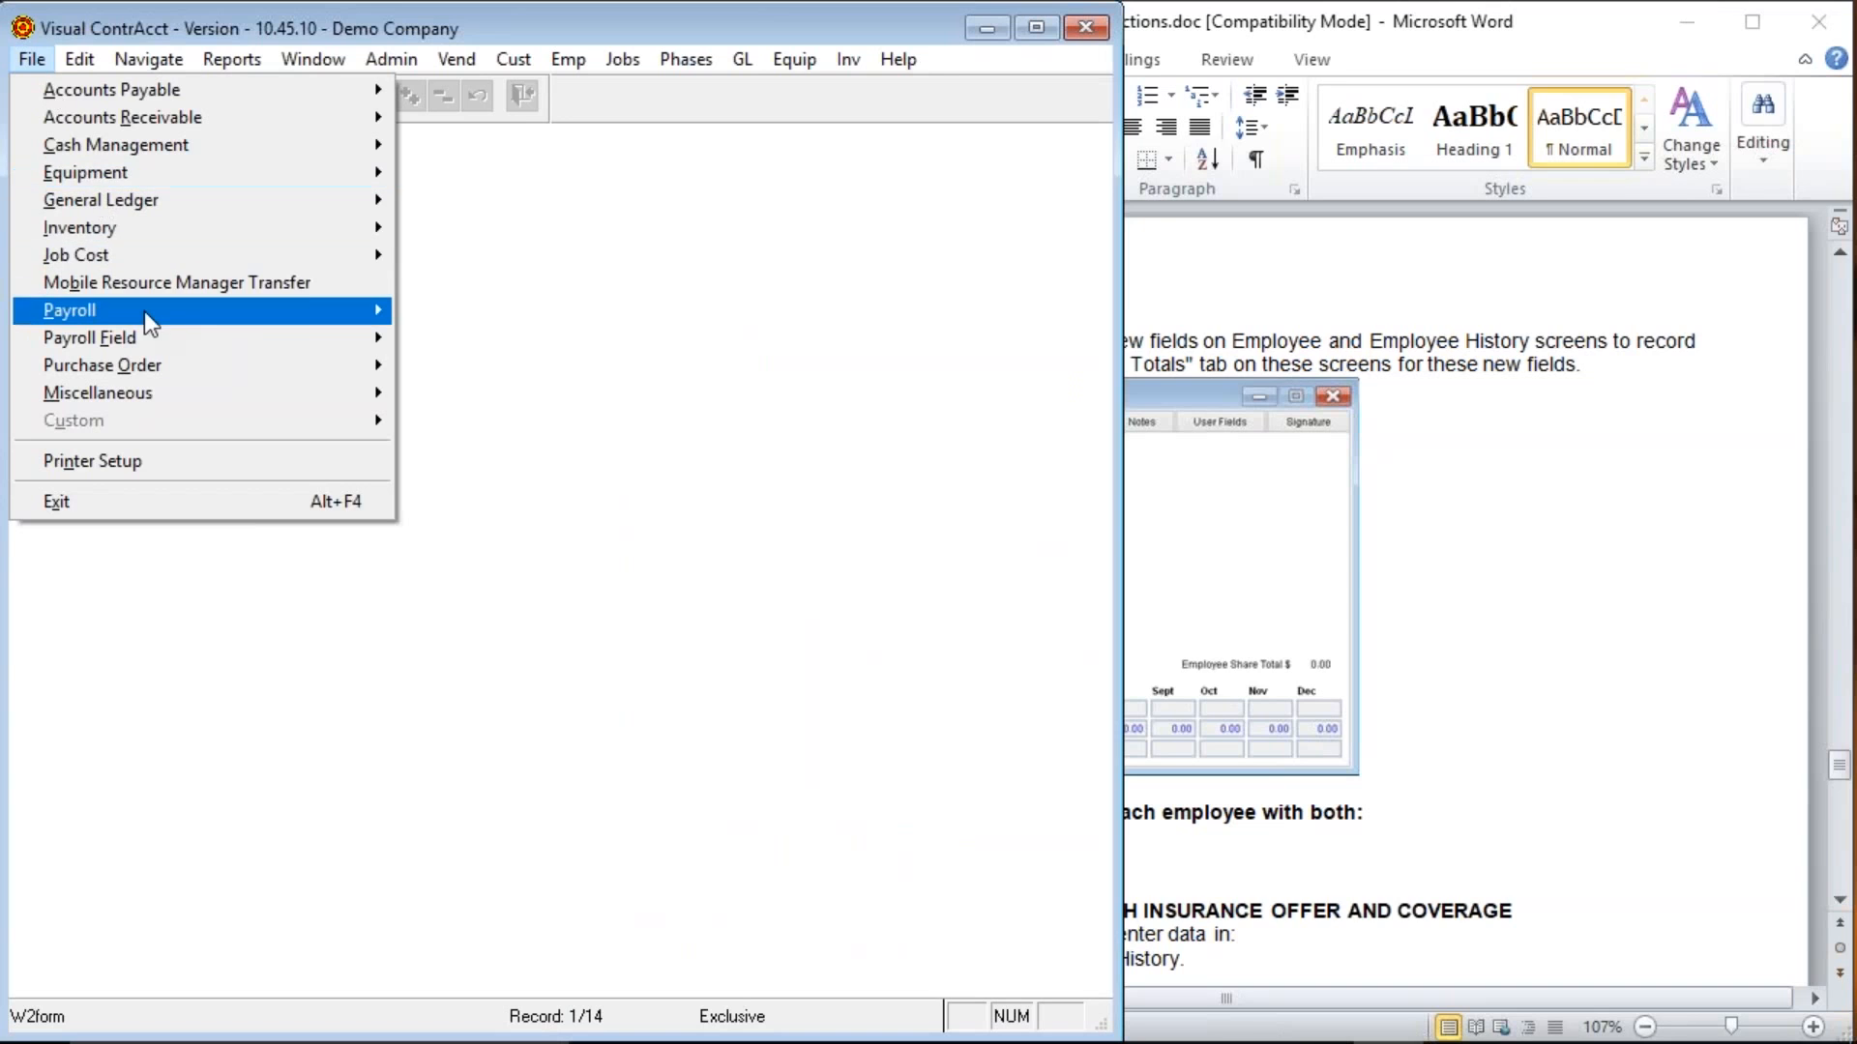
mouse_move(257, 321)
left_click(455, 307)
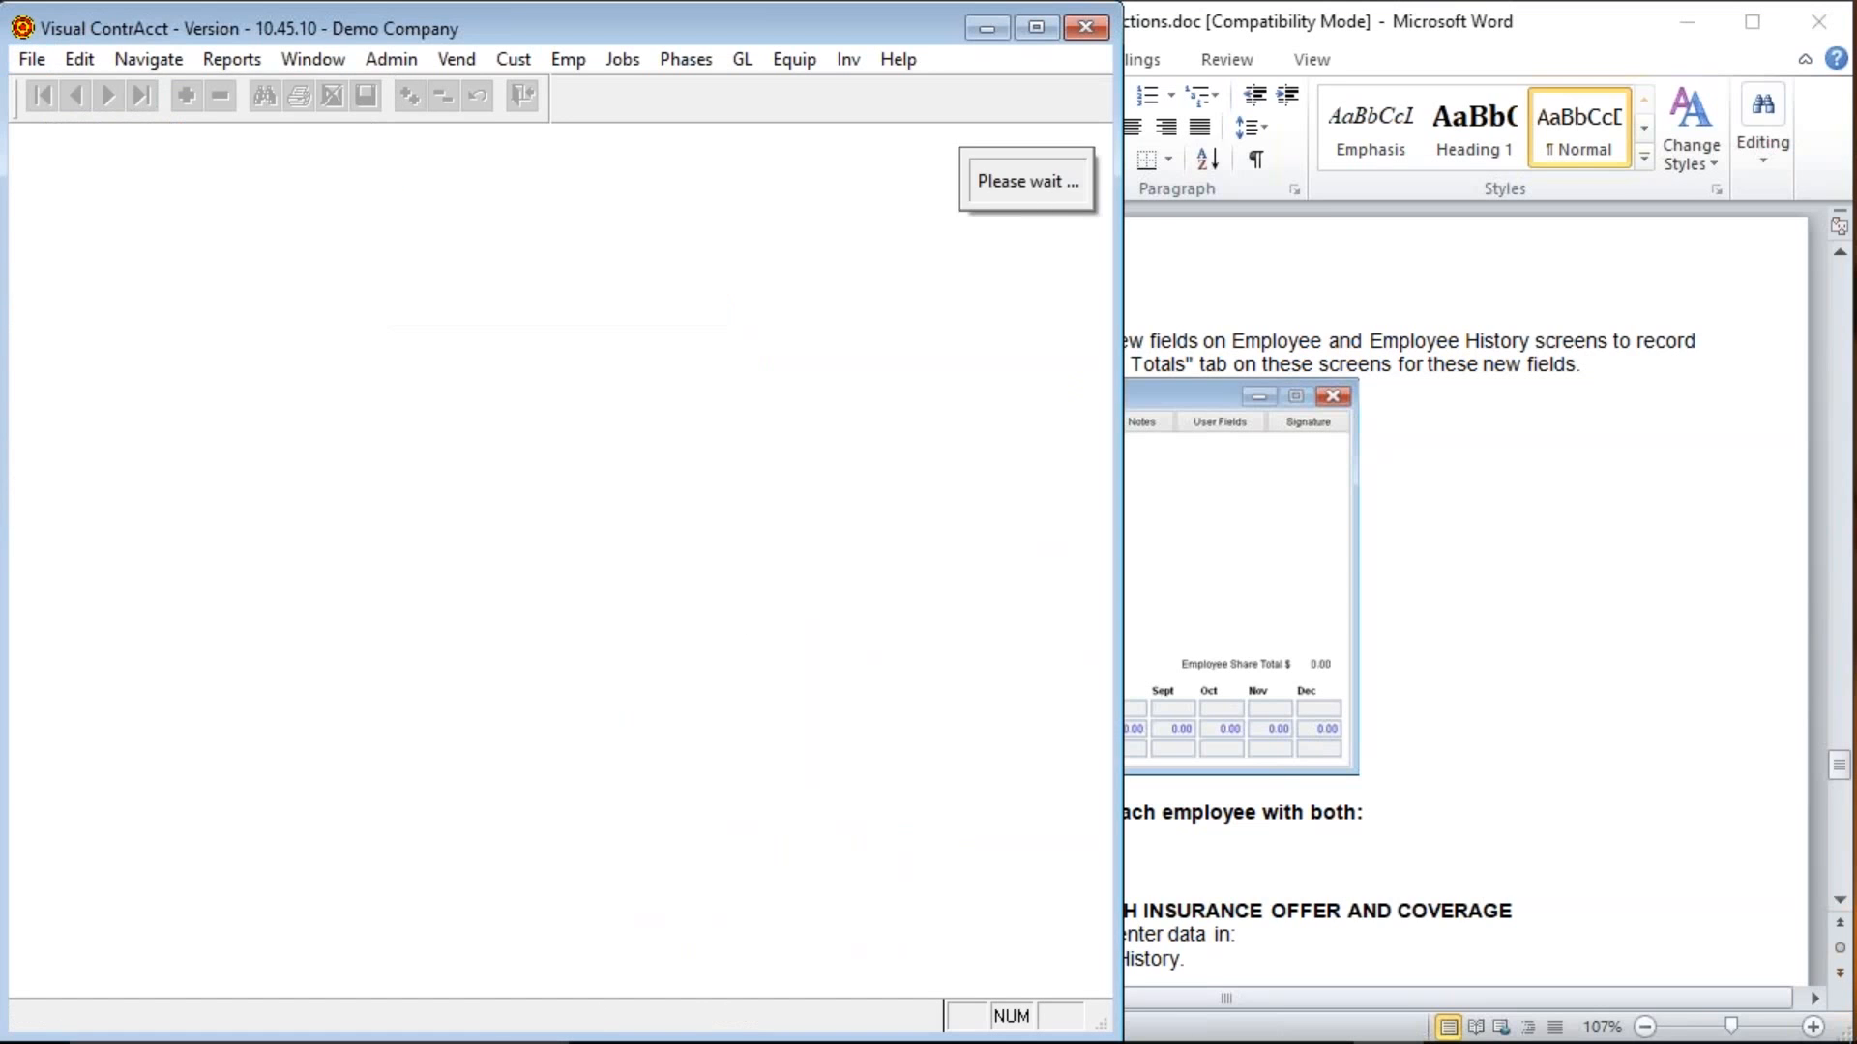
left_click(755, 186)
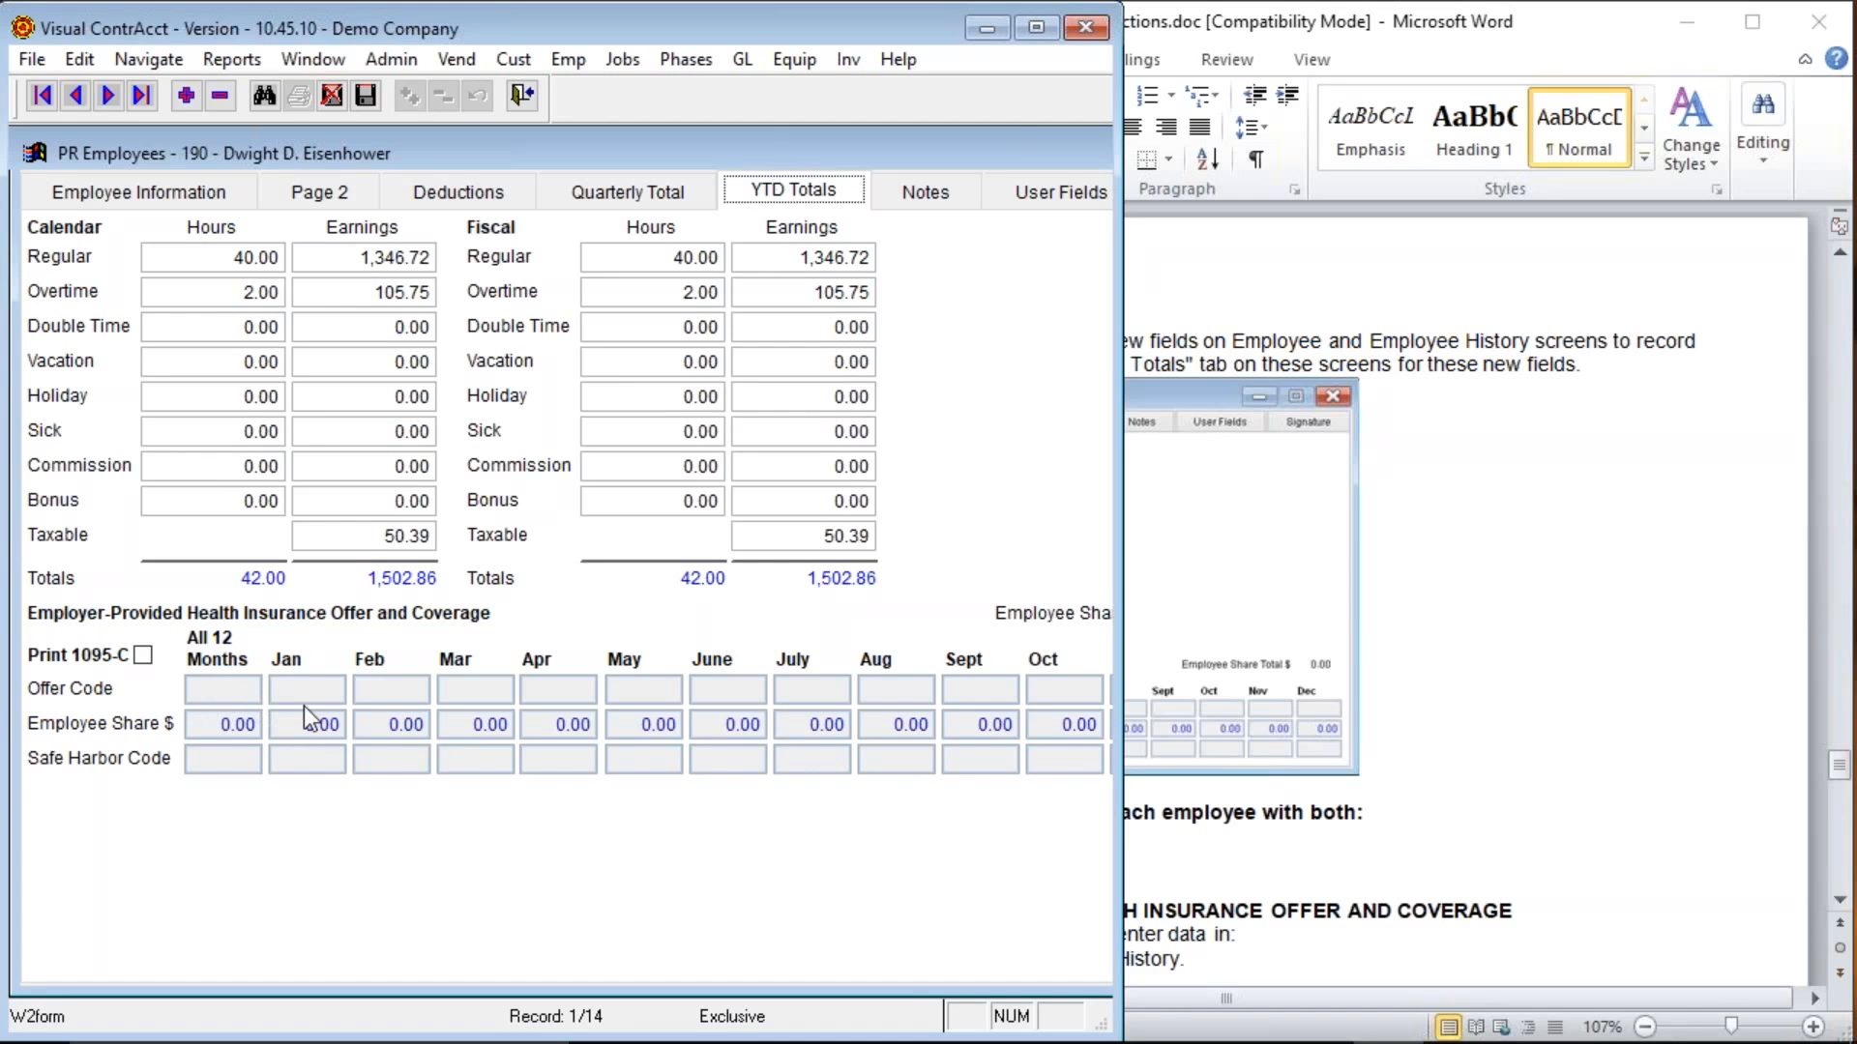
Enable Print 1095-C for the employee, enter "ic" as the Offer Code for All 12 Months, and return to the Word instructions.
left_click(143, 659)
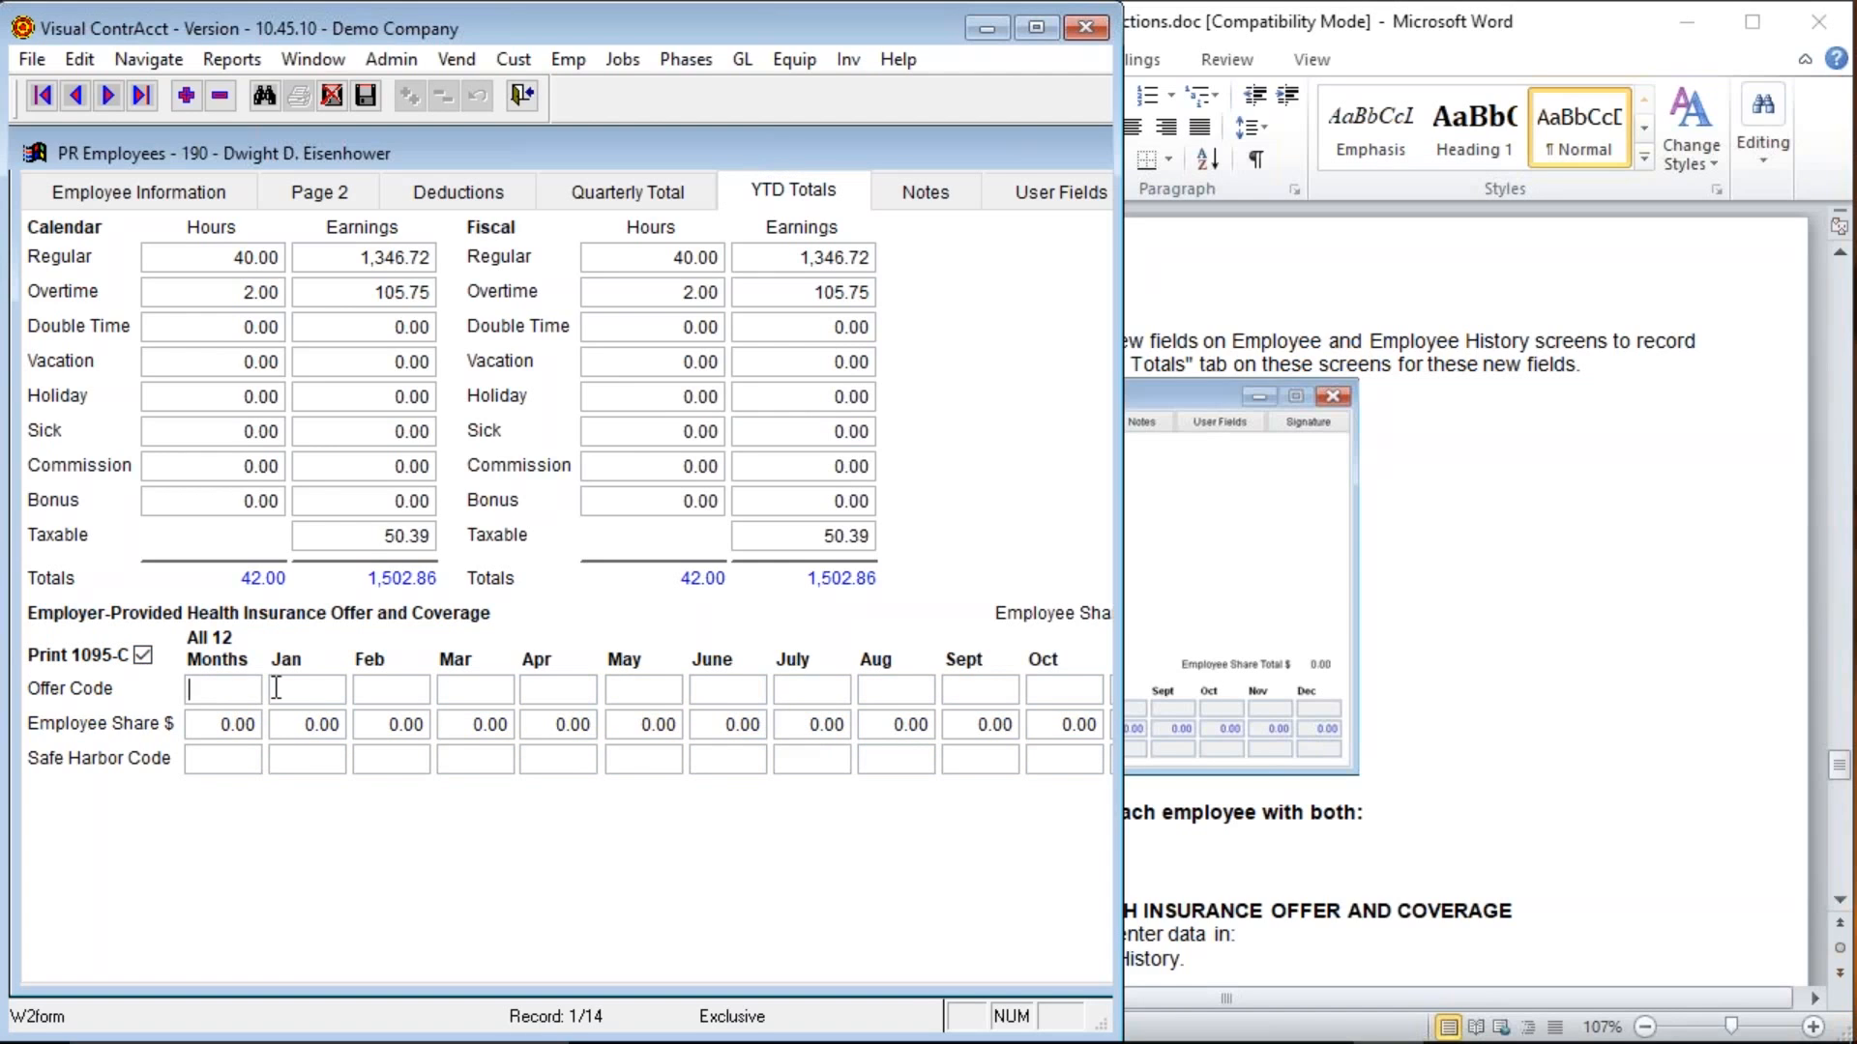
type("ic")
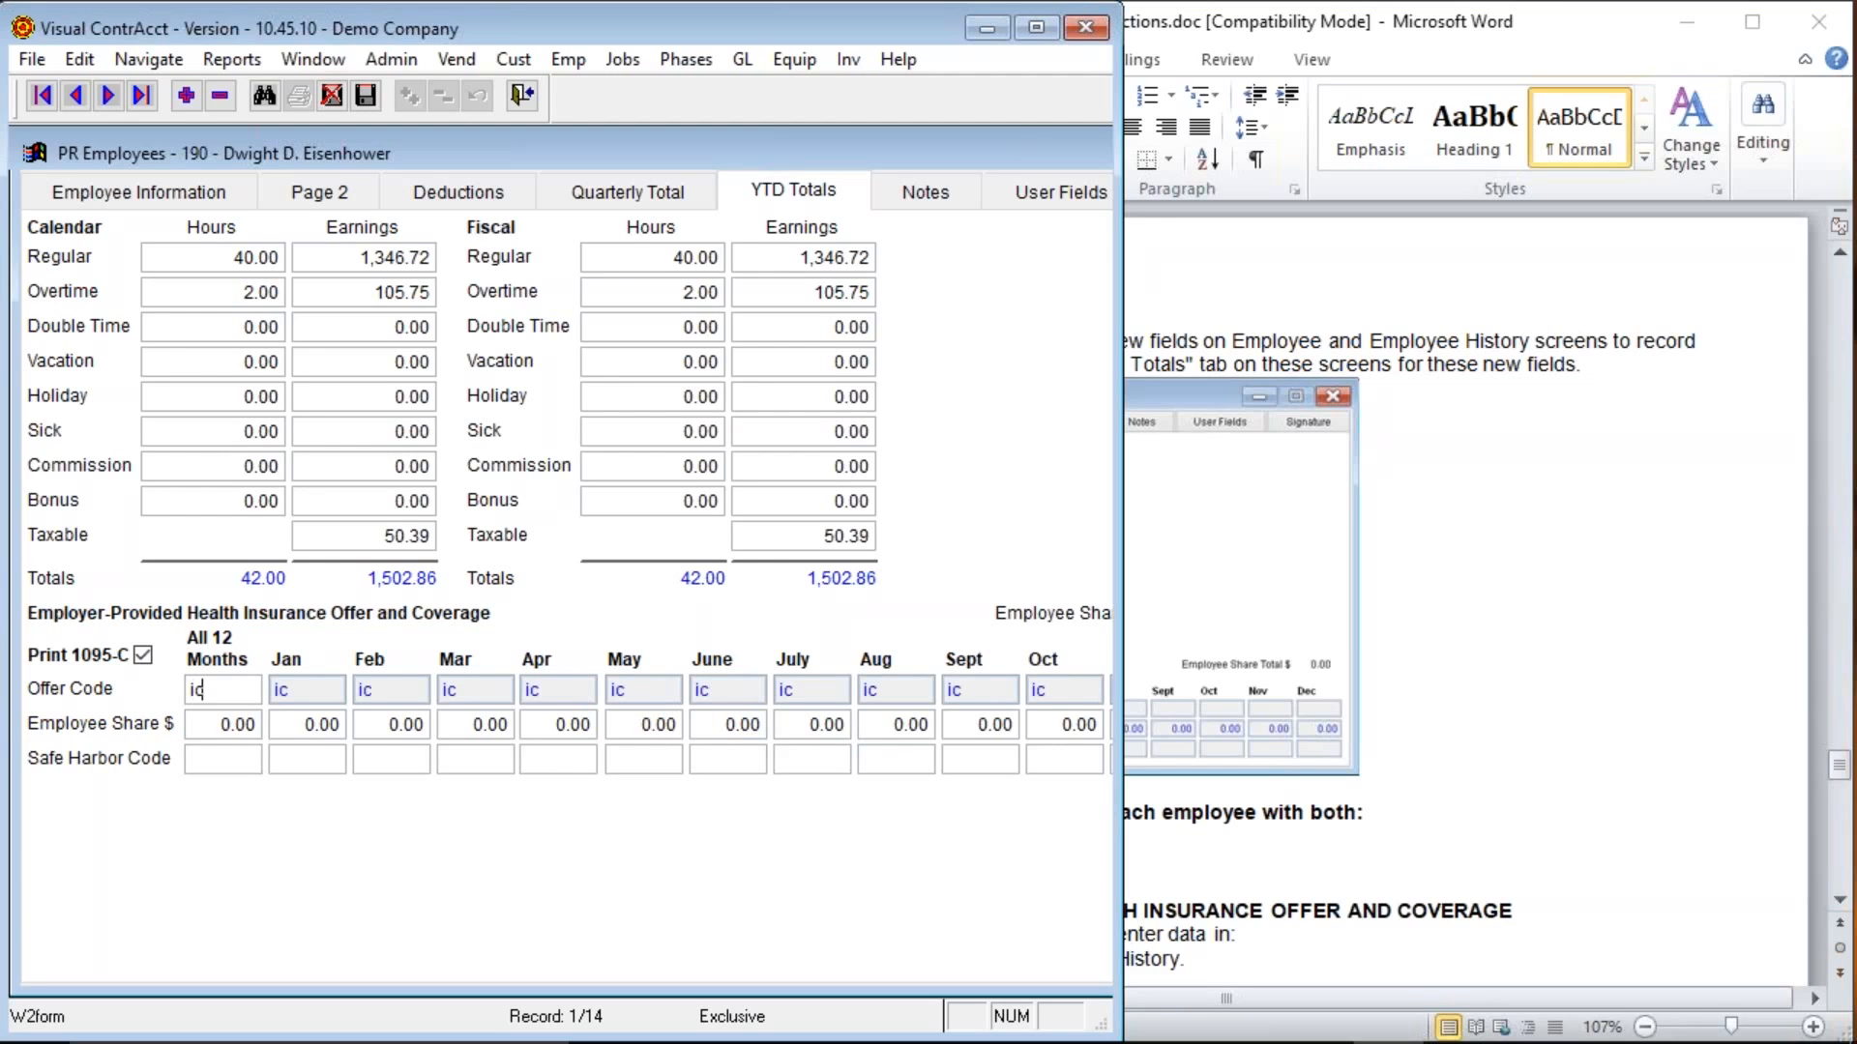
key("Tab")
left_click(217, 758)
left_click(1555, 542)
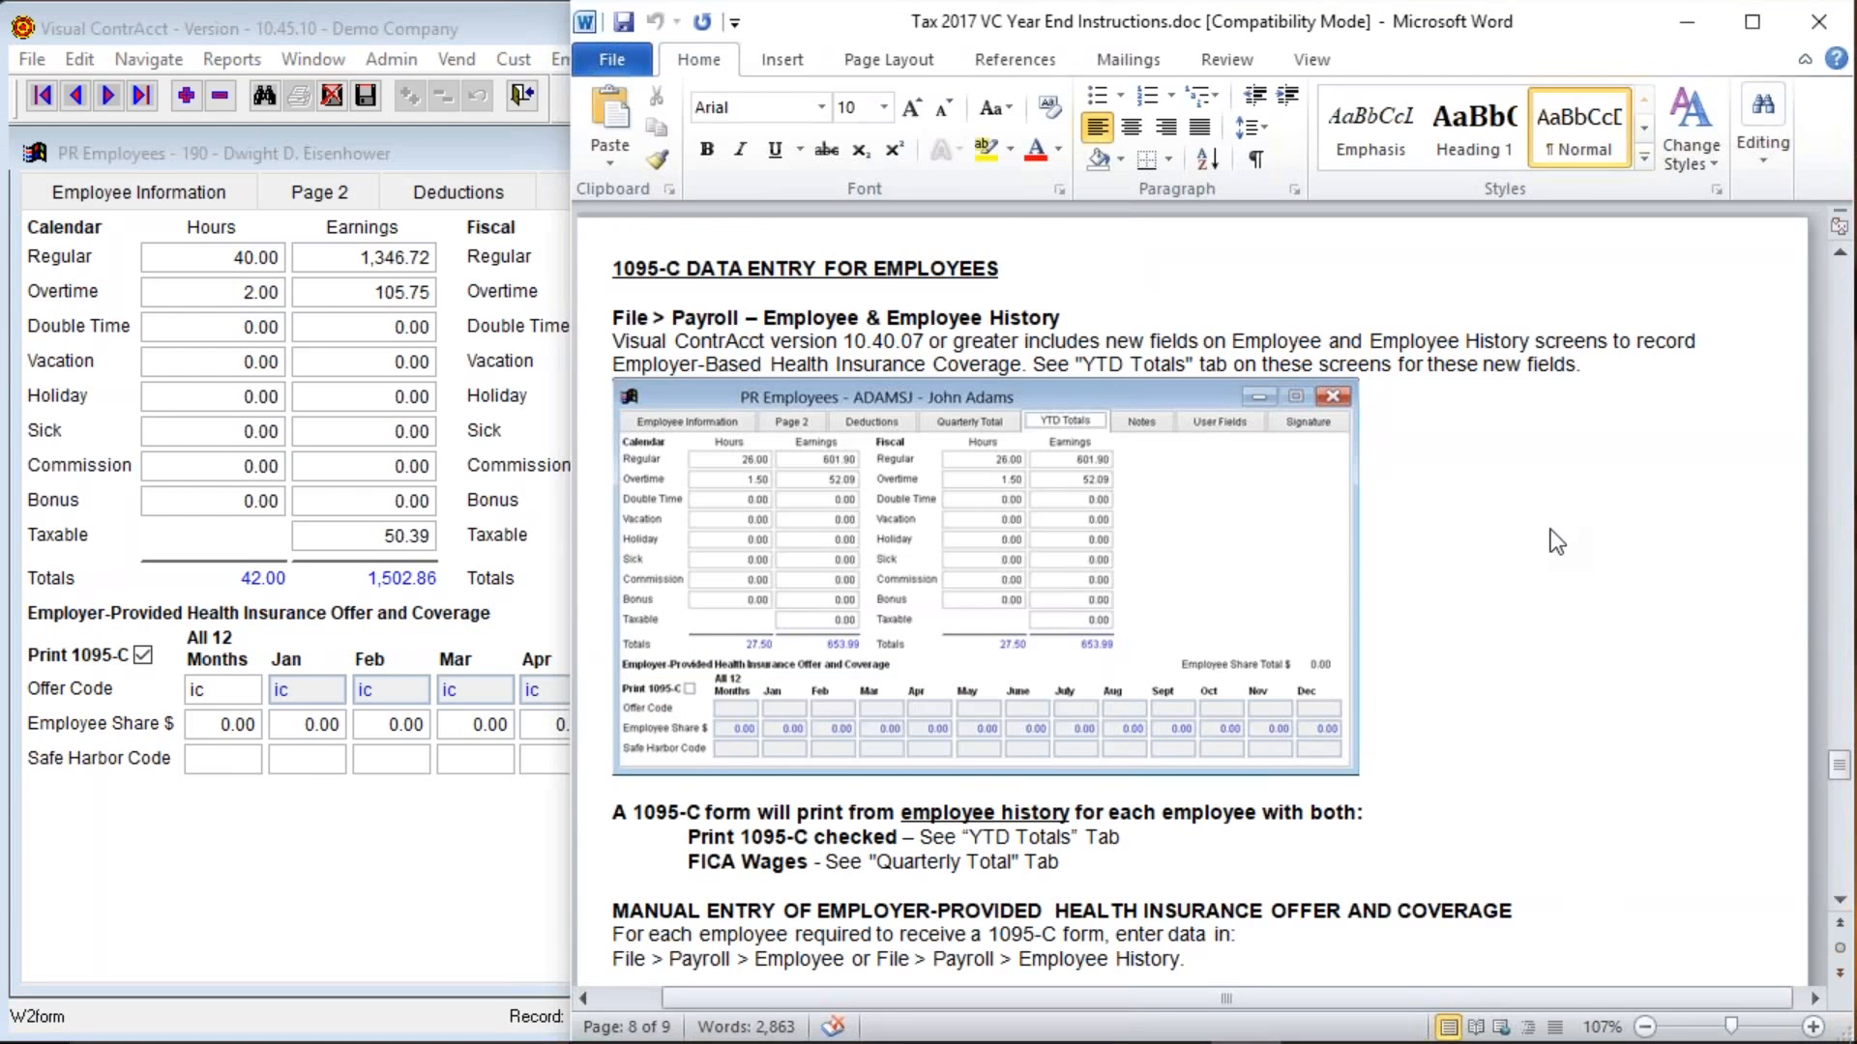
Switch to Visual ContrAcct and close the payroll Employees record without saving the changes.
left_click(292, 947)
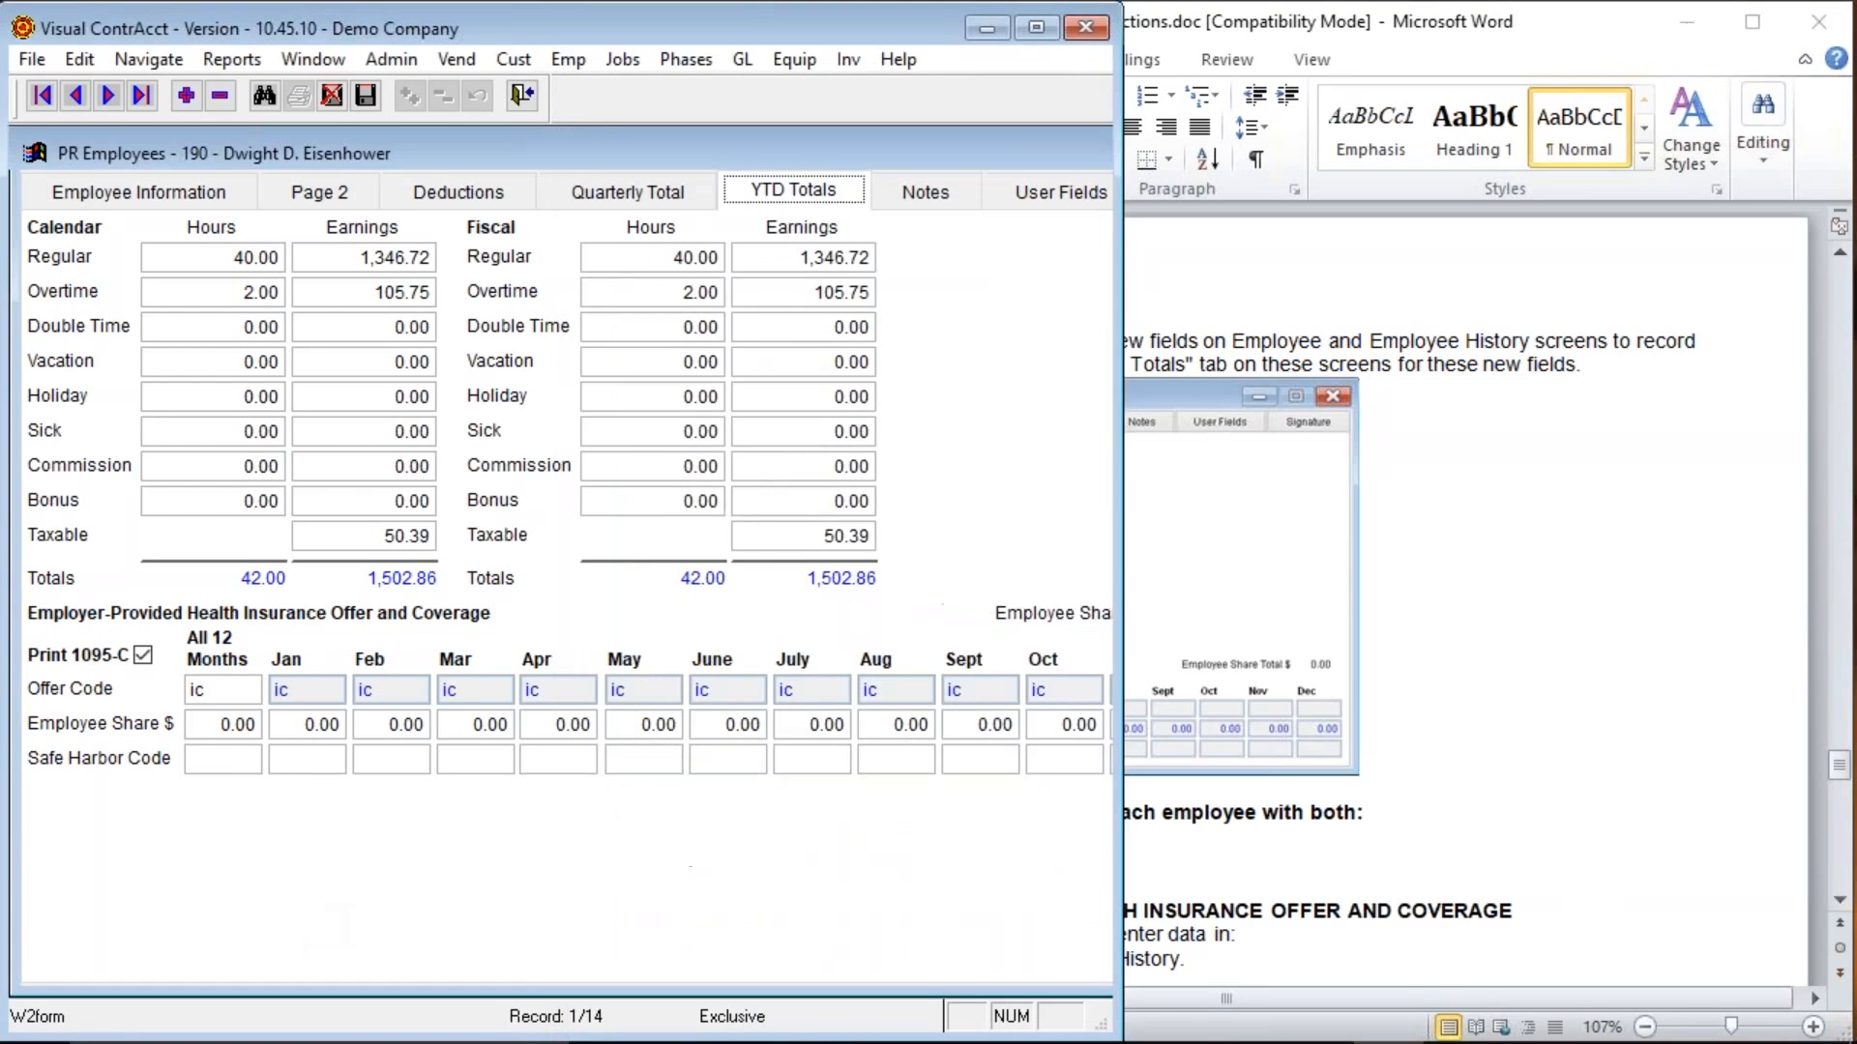
left_click(523, 95)
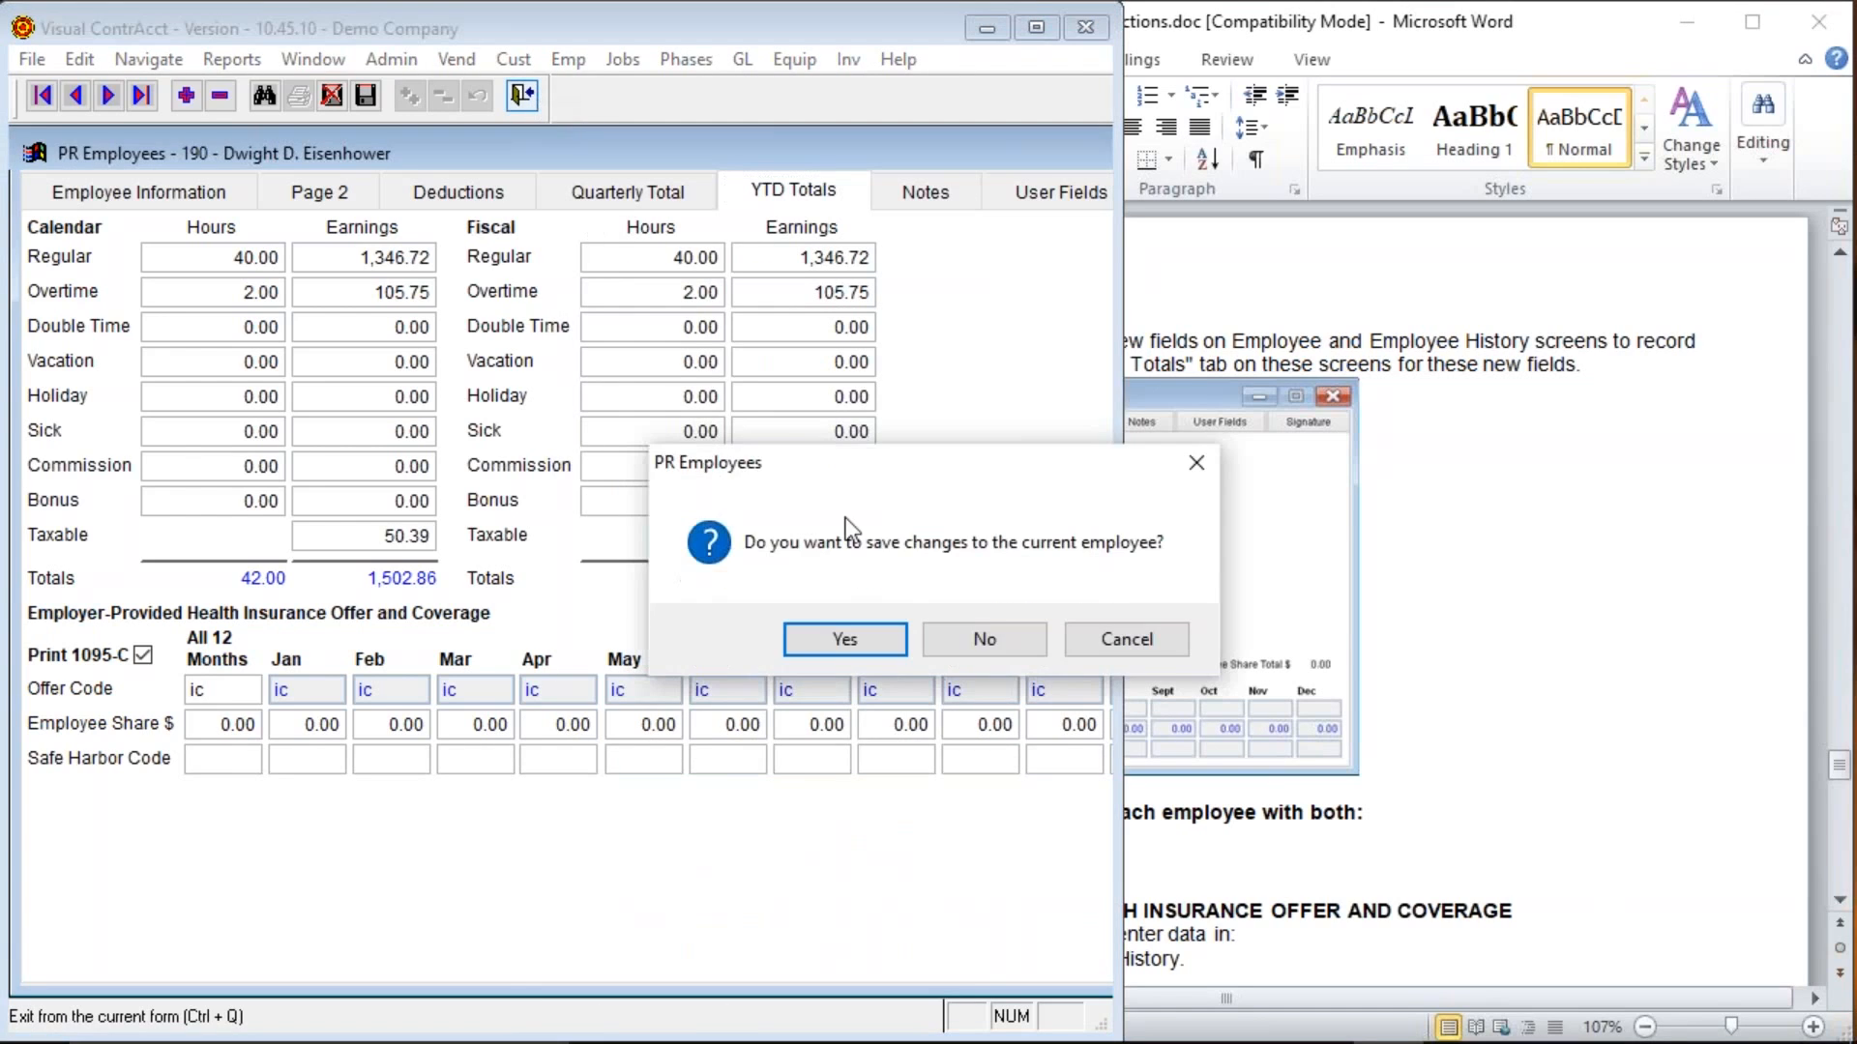
left_click(979, 639)
Open the payroll Employee History for 2015 and show the first employee's YTD Totals.
left_click(32, 59)
mouse_move(291, 306)
left_click(490, 338)
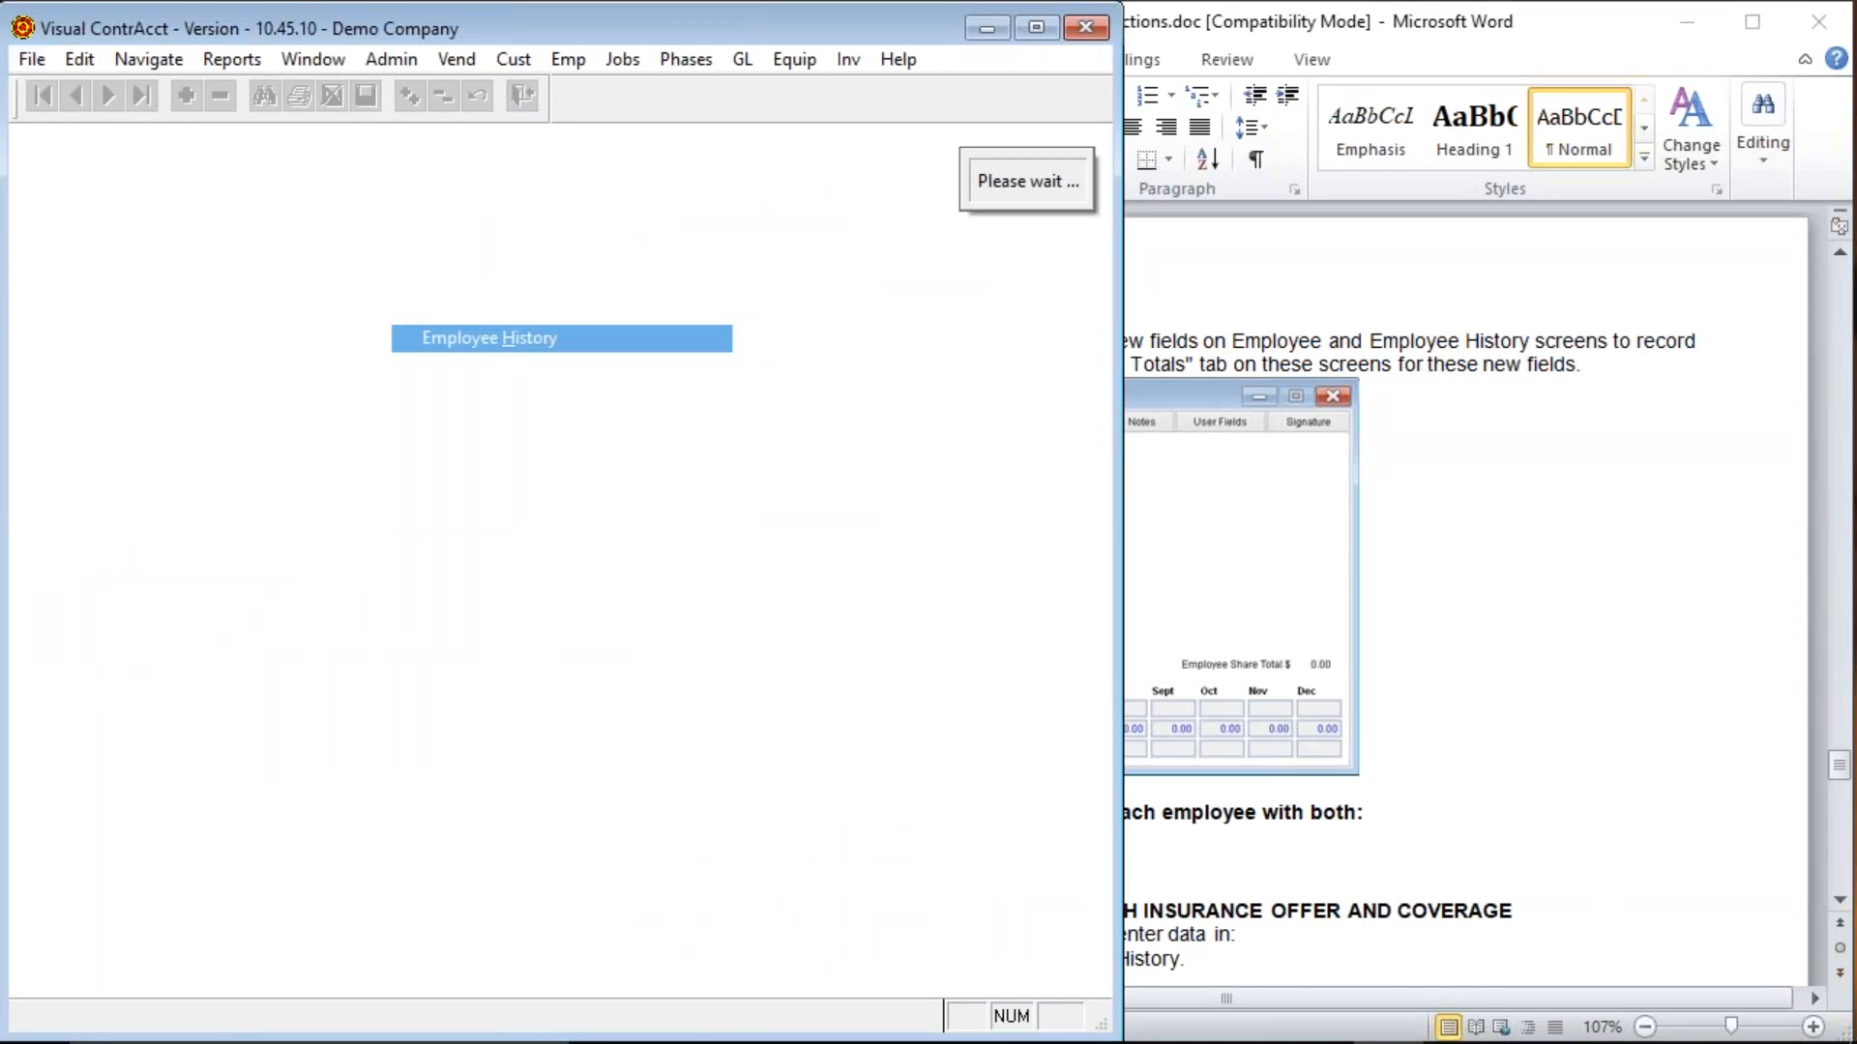
left_click(646, 555)
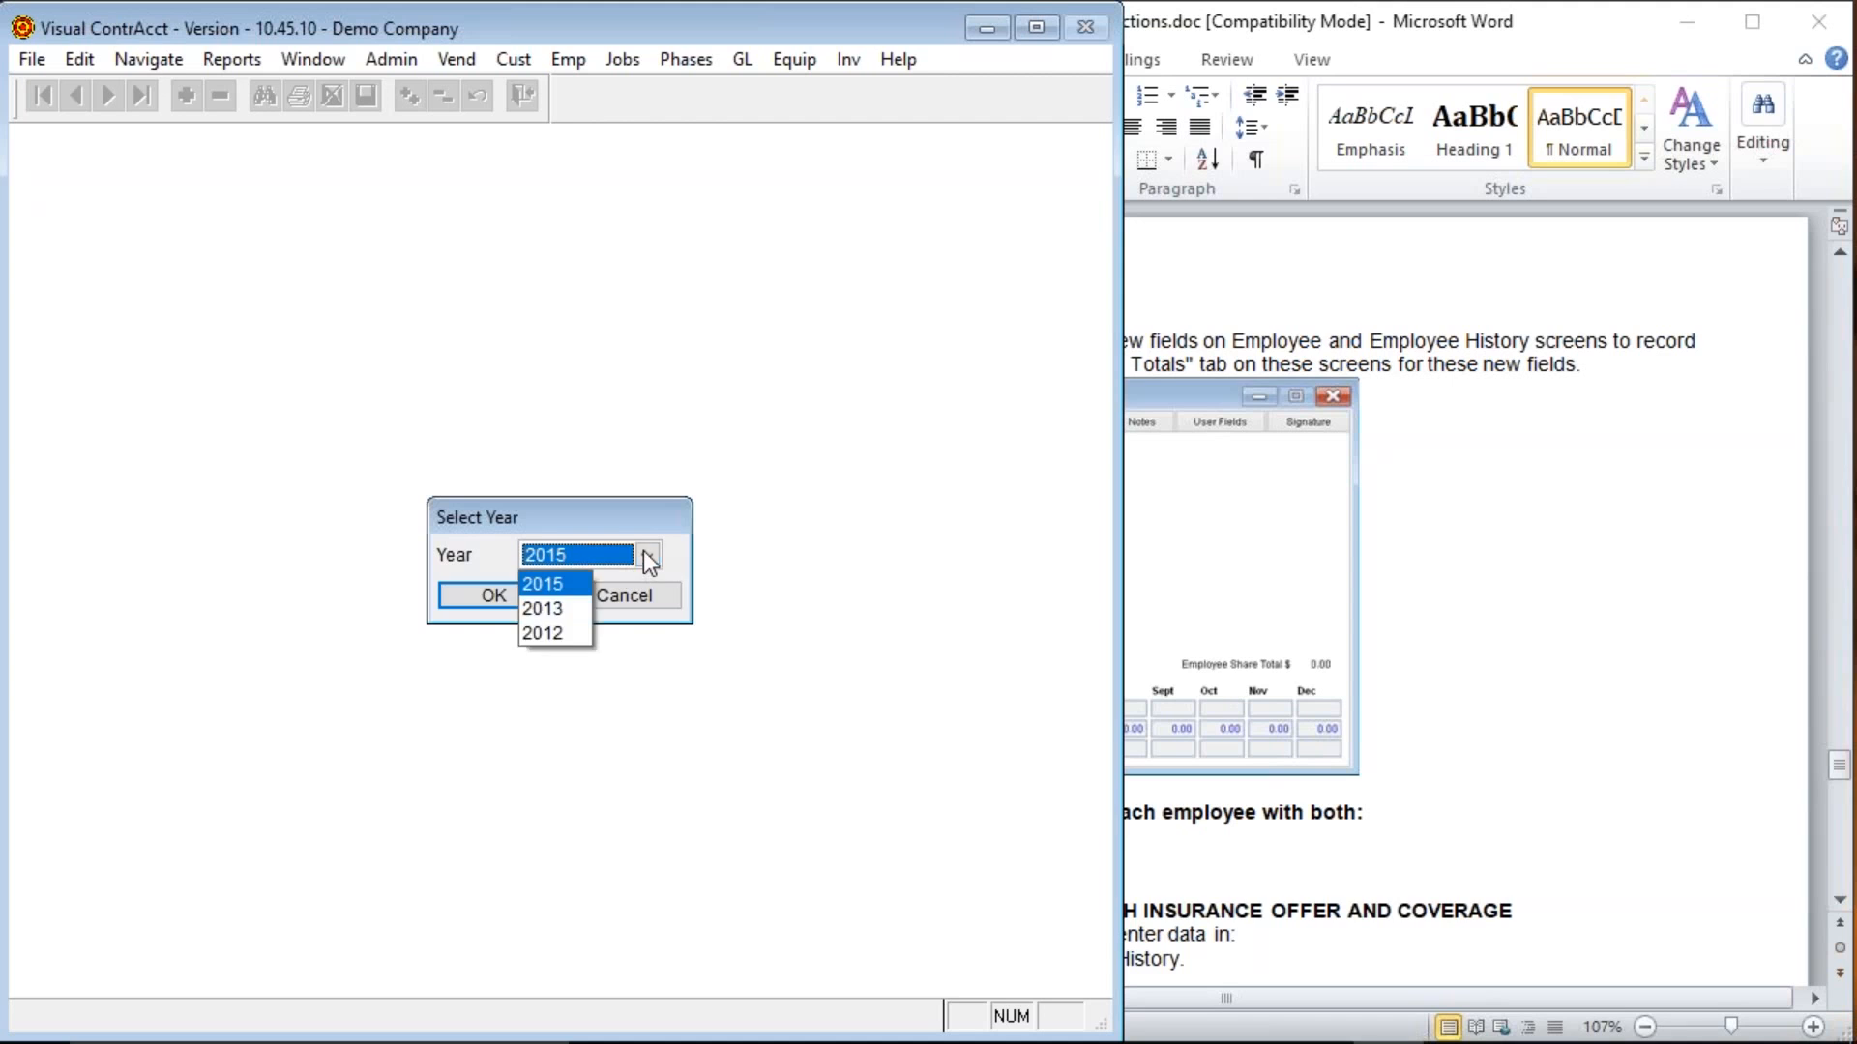
left_click(541, 585)
left_click(508, 592)
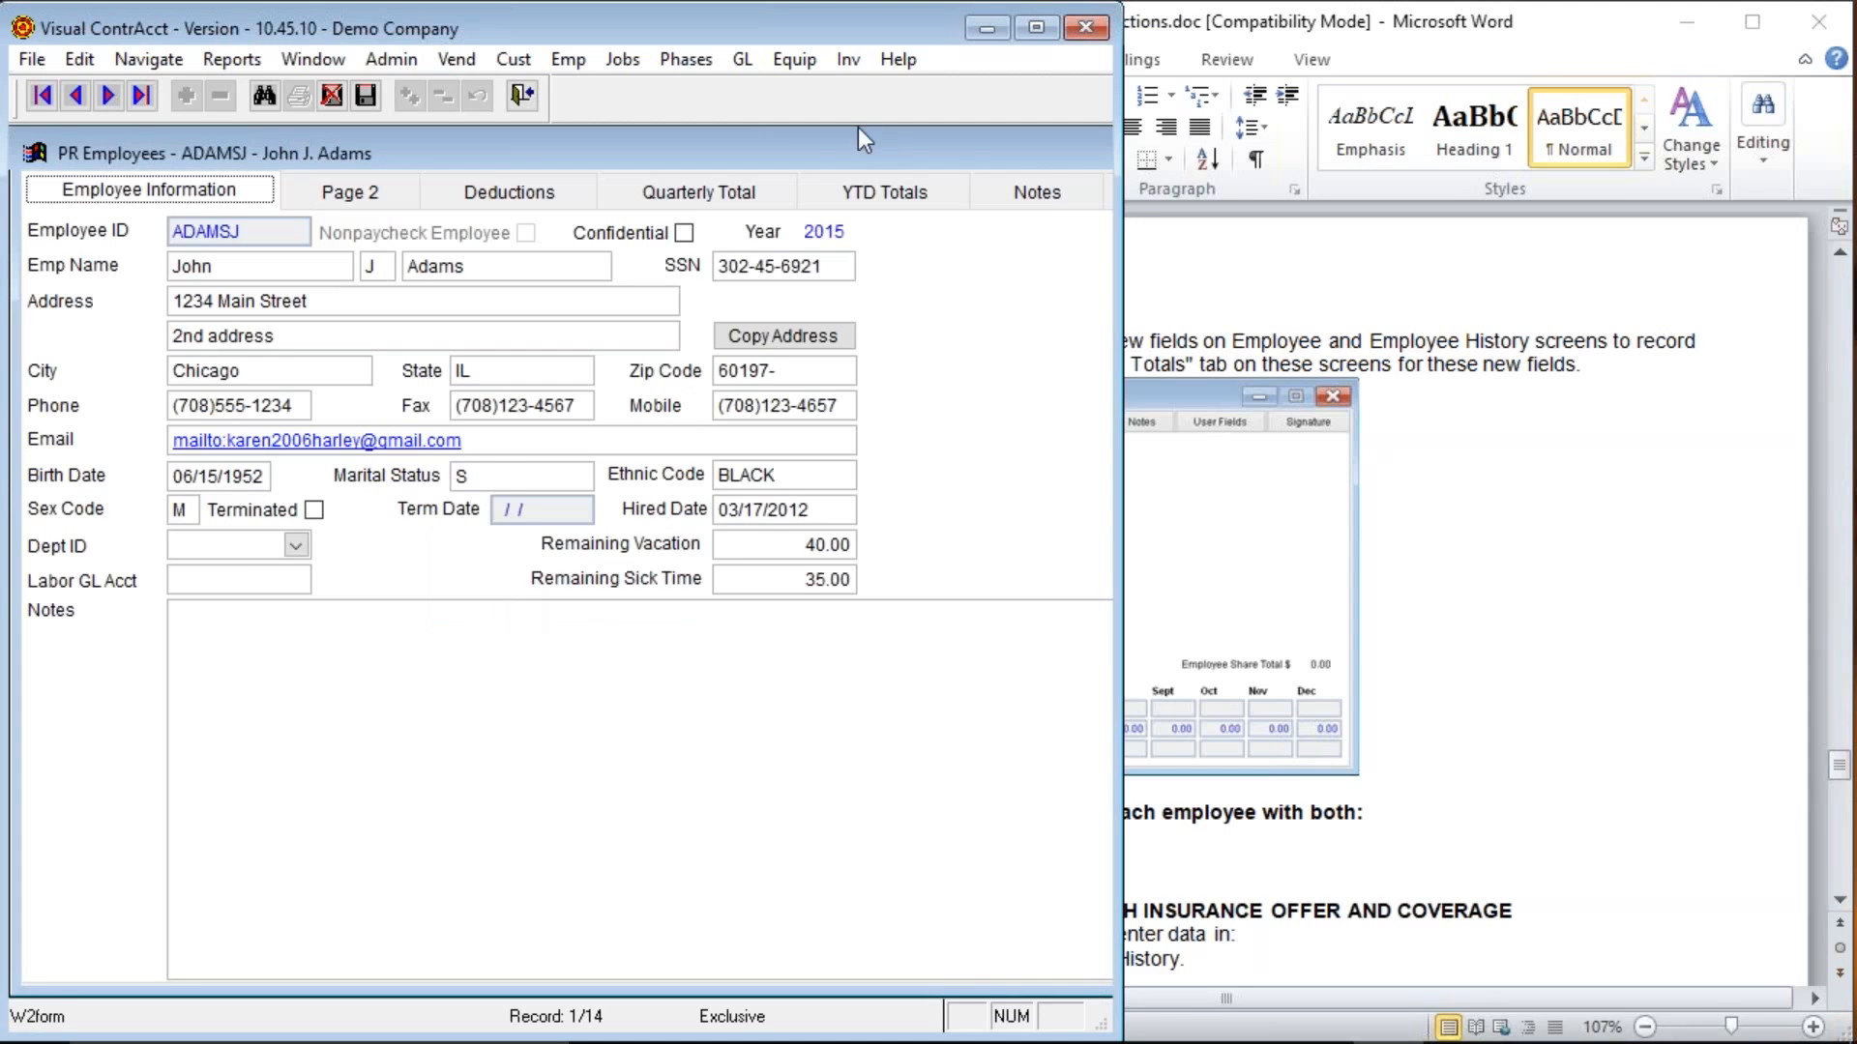
left_click(857, 189)
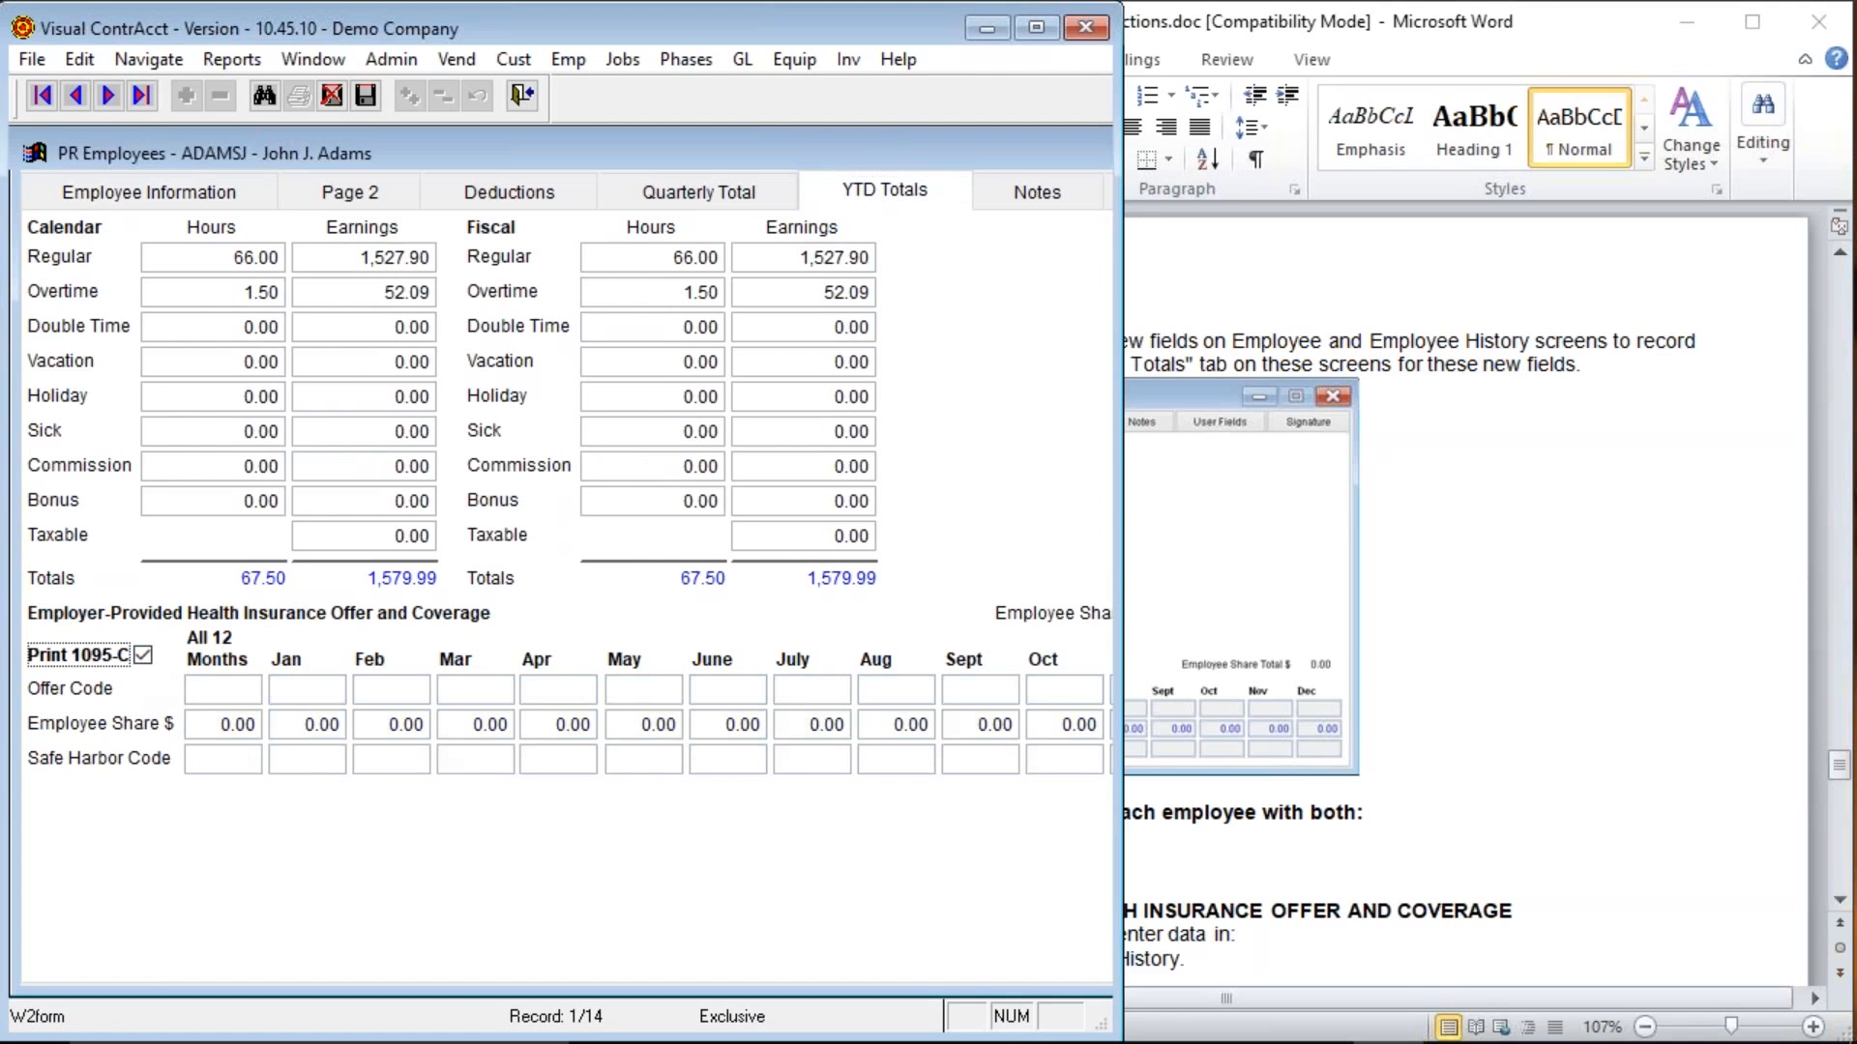
Turn off Print 1095-C in the employee's history record and exit the record.
key("Tab")
left_click(143, 657)
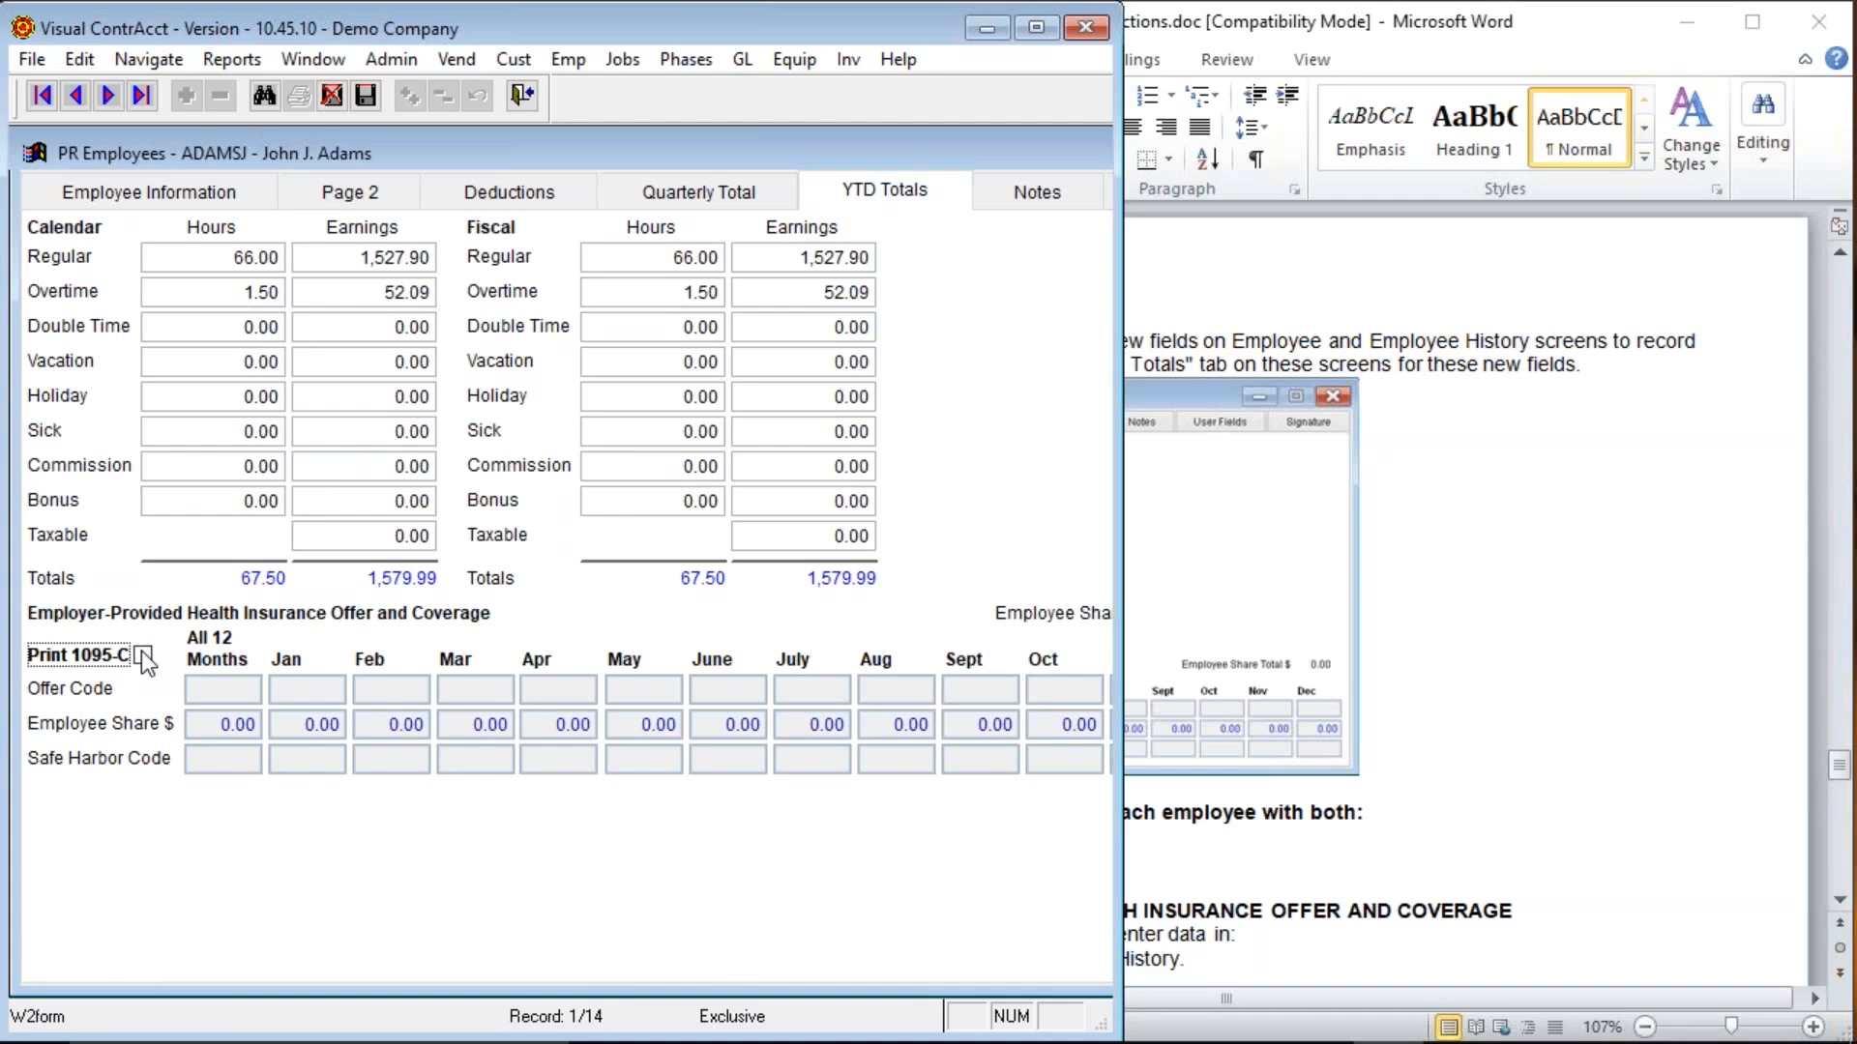
left_click(532, 102)
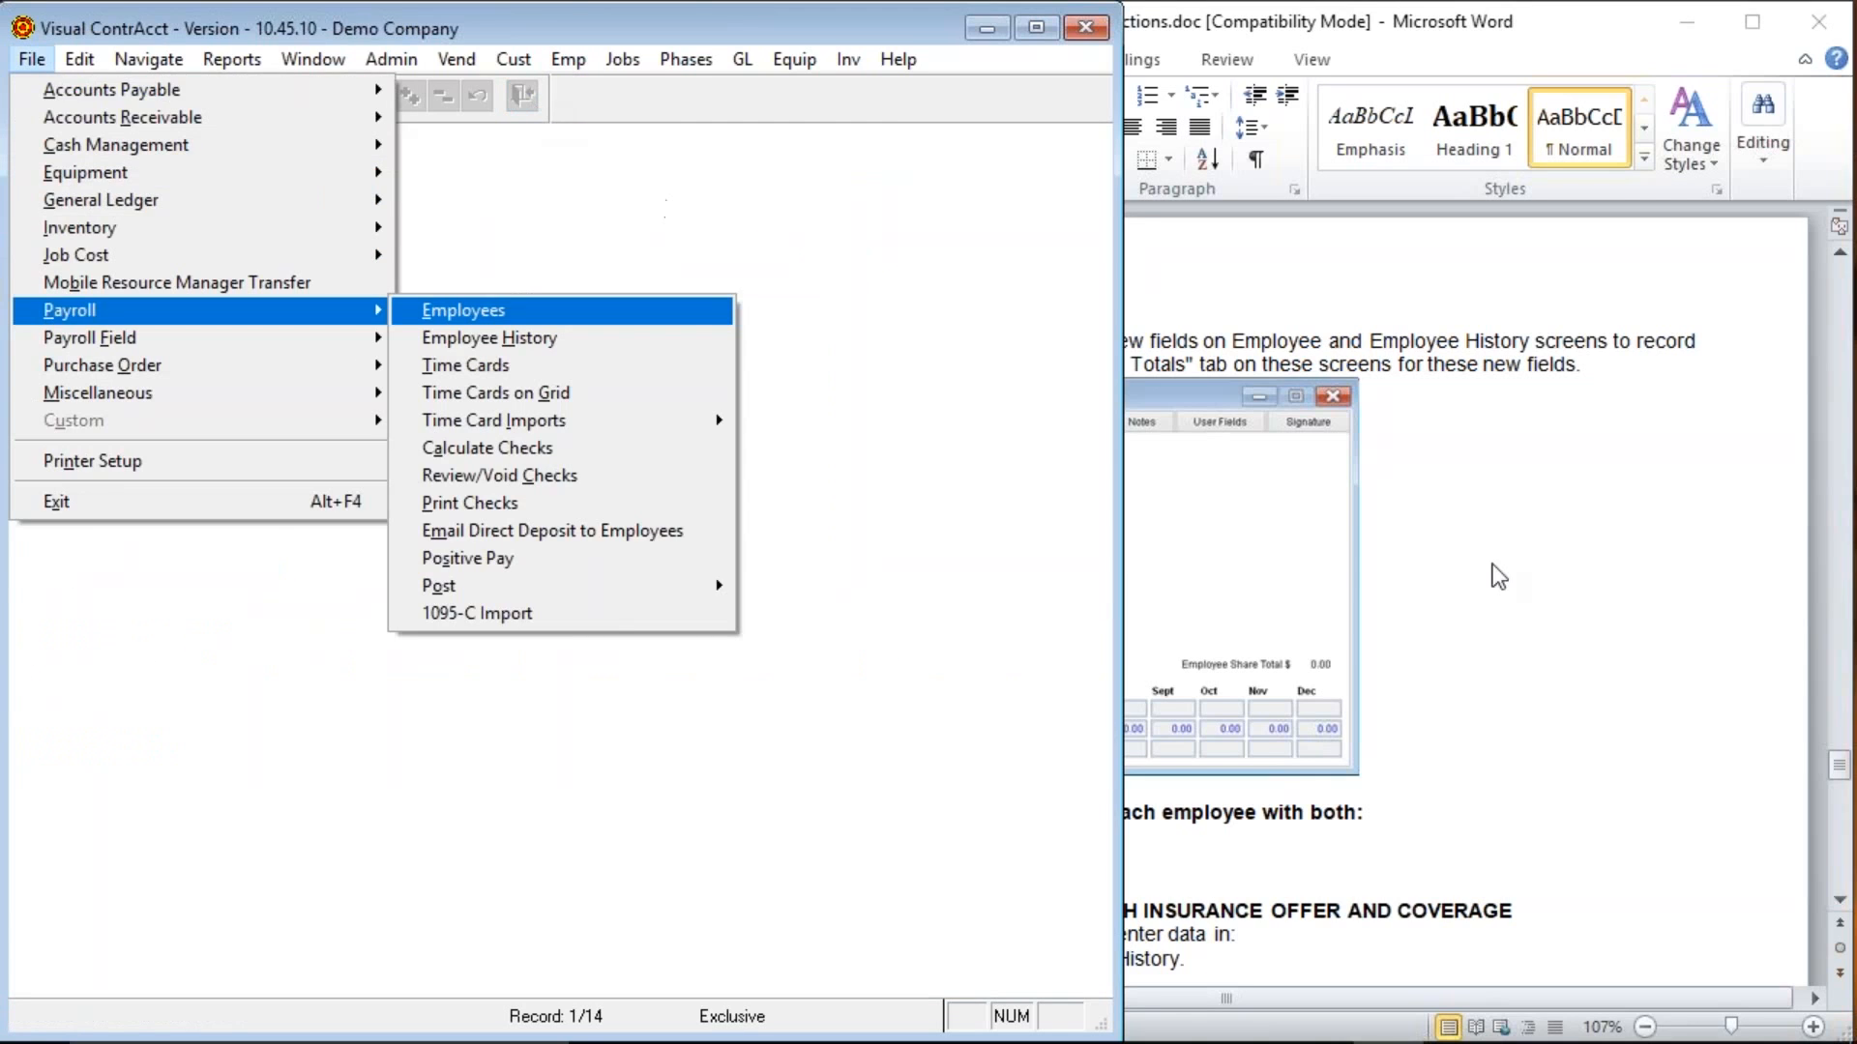
Switch to the Word instructions and go to the section on importing employer-provided health insurance data from Excel or CSV.
left_click(1532, 609)
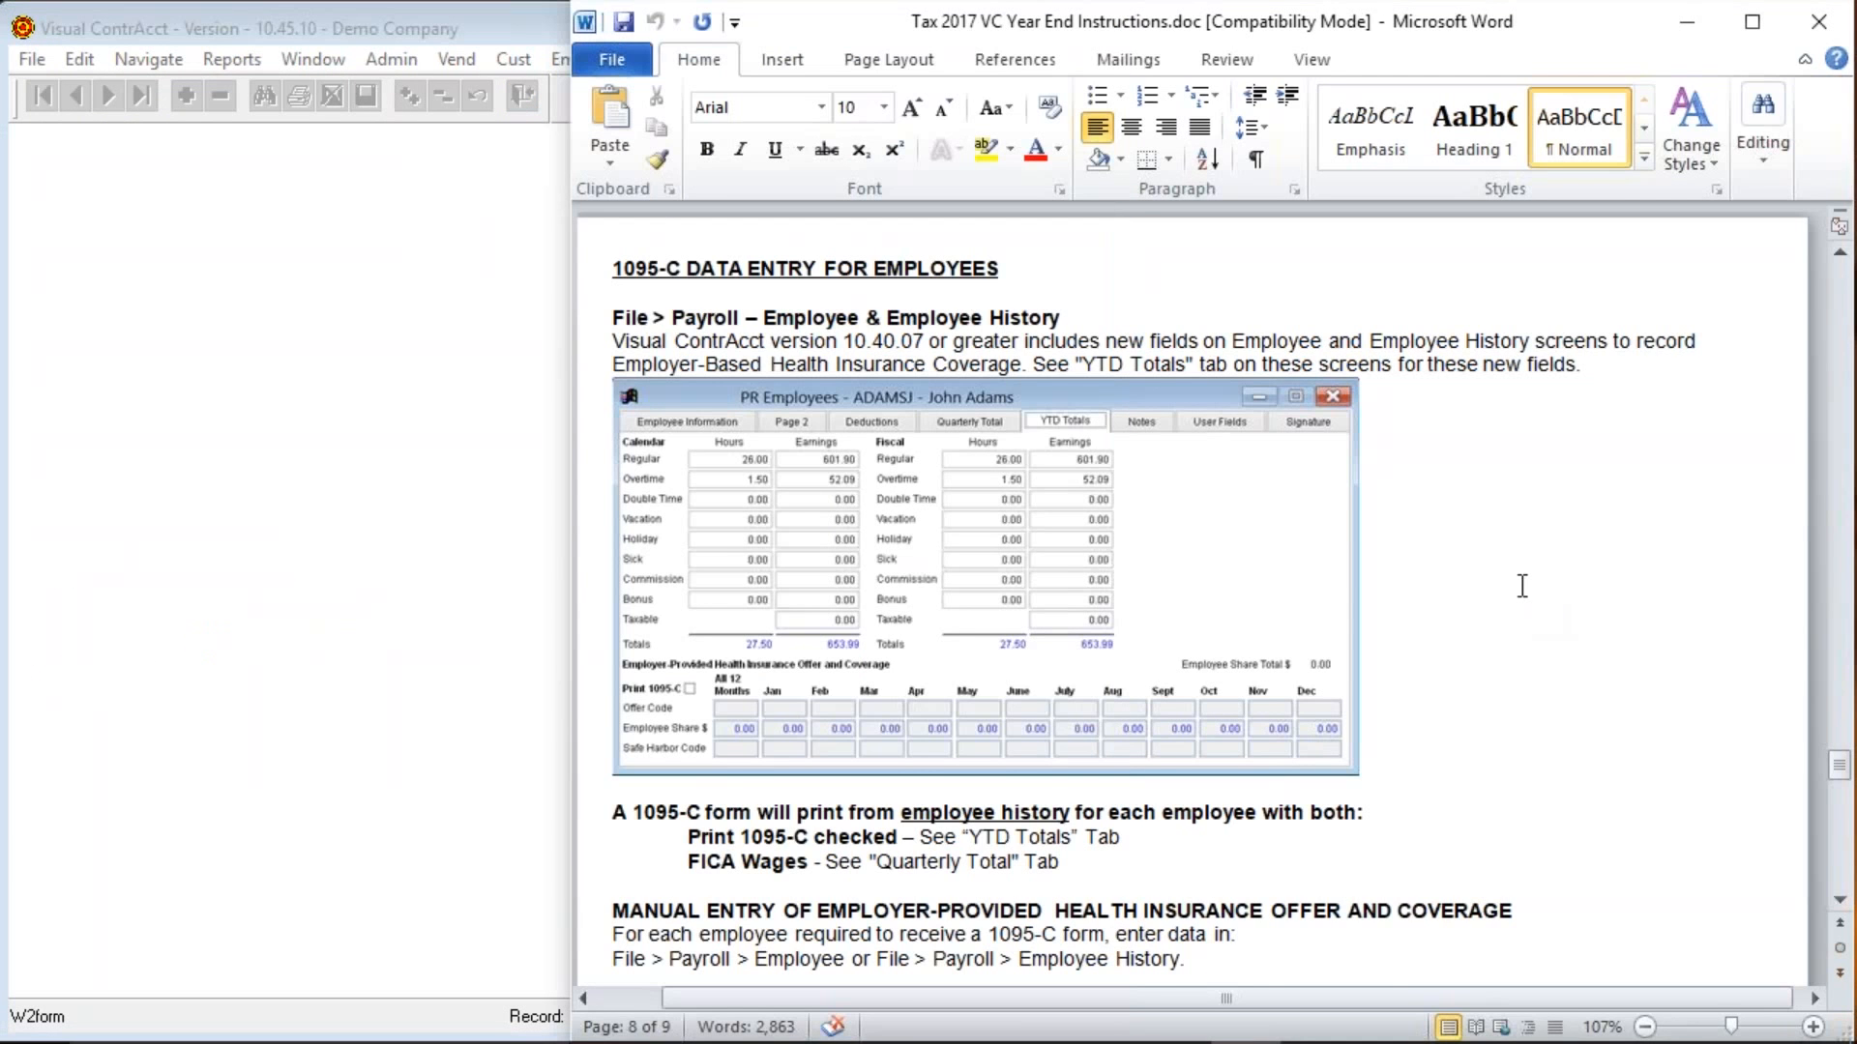
scroll(1521, 585, "down", 3)
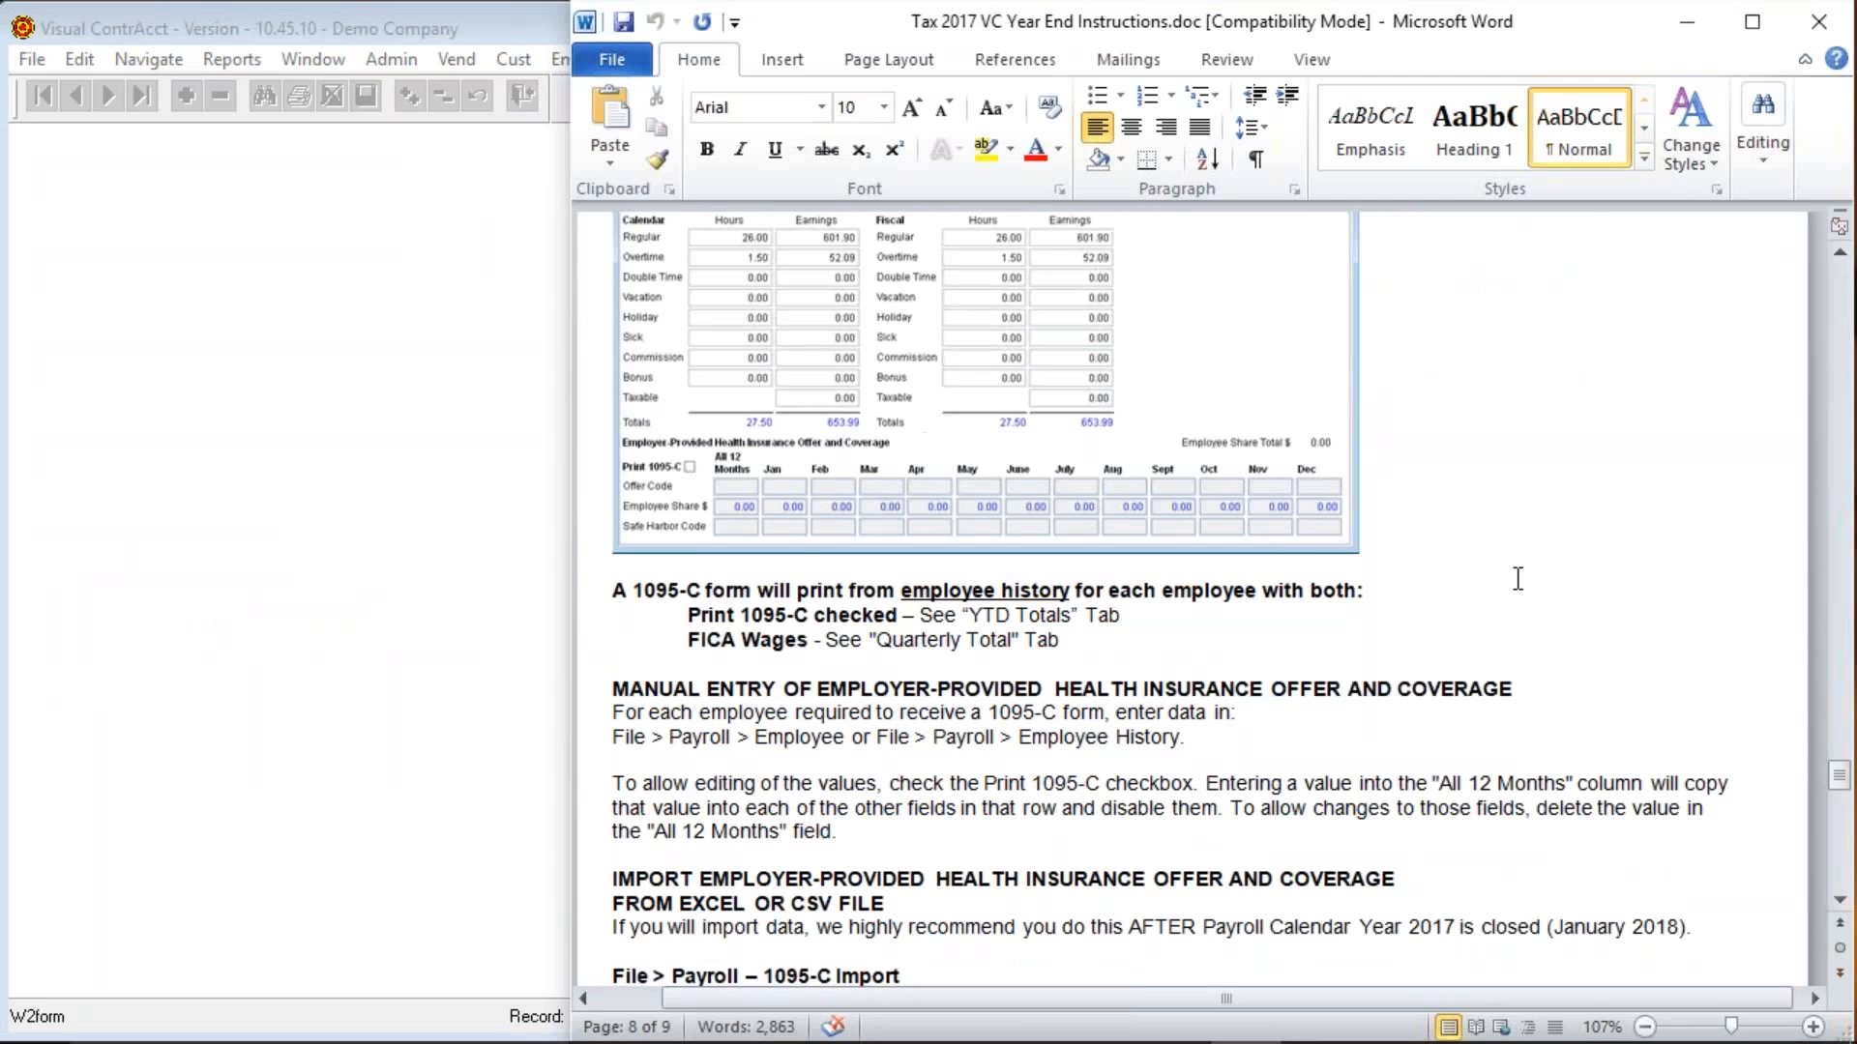
scroll(1518, 578, "down", 2)
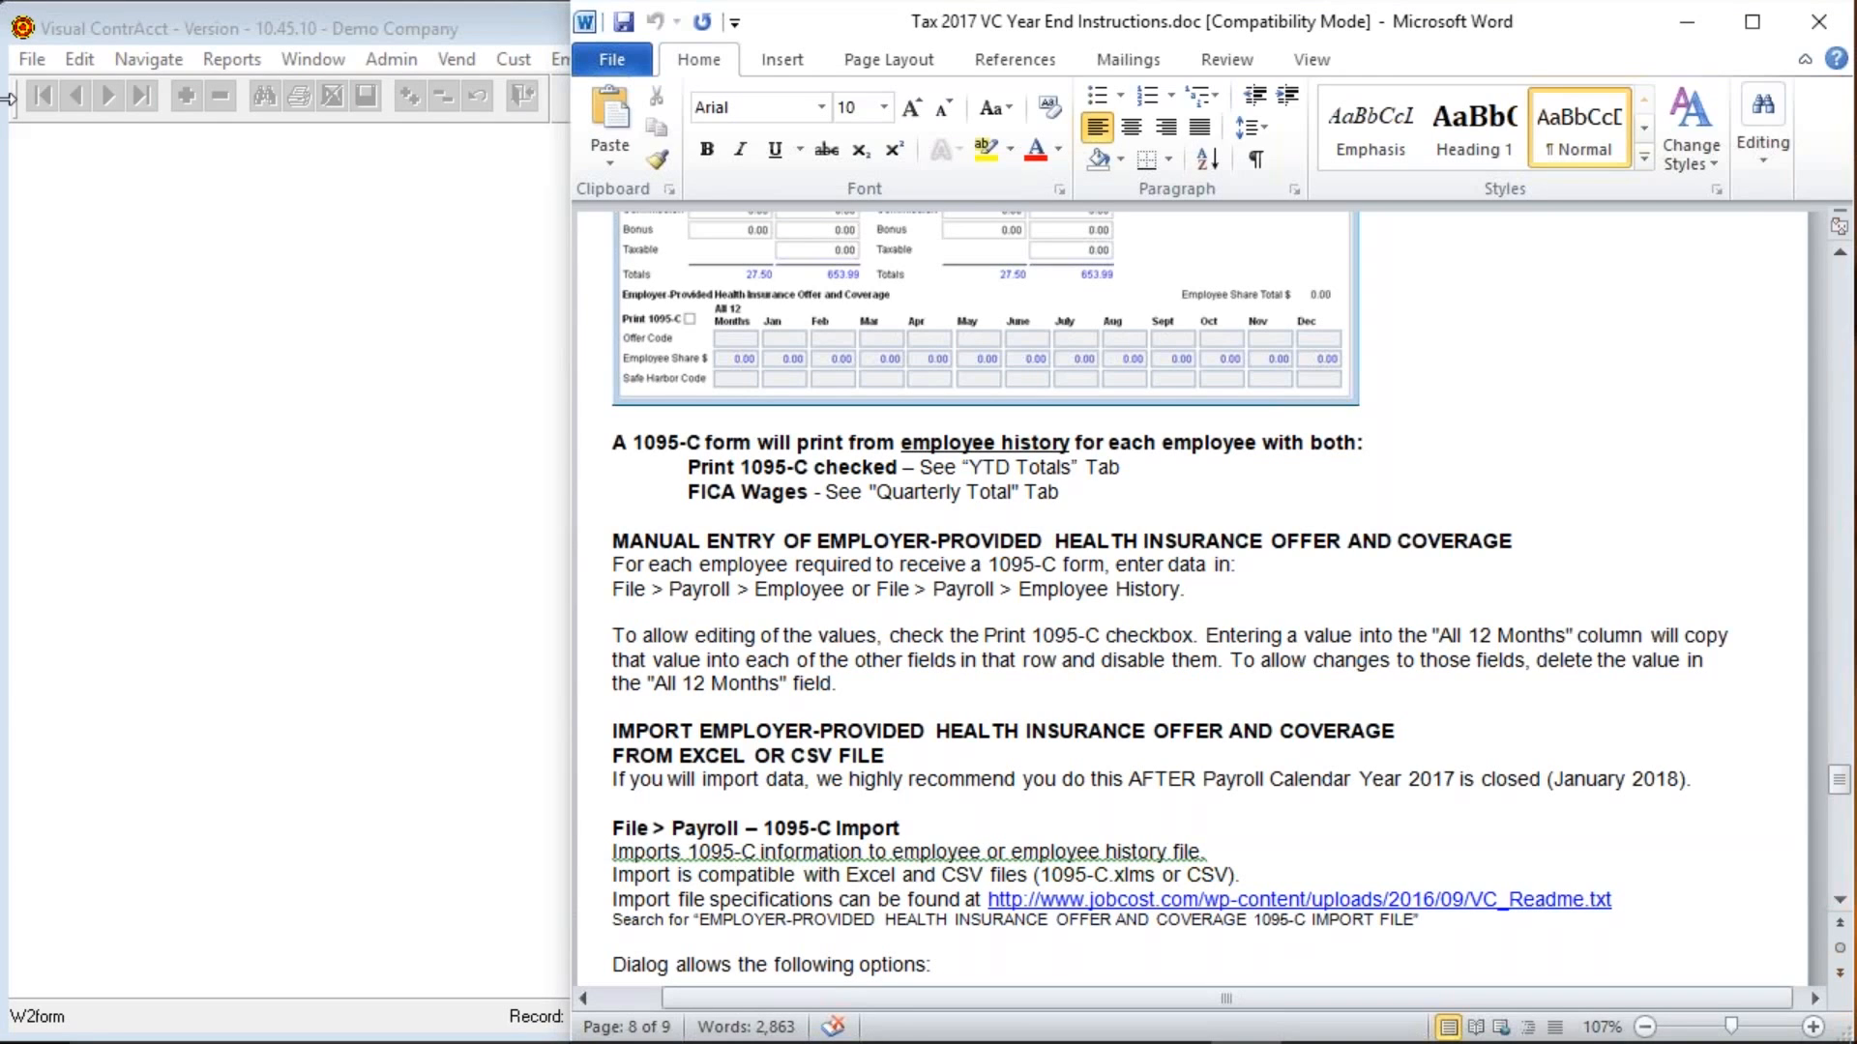
Examine the payroll 1095-C Import options in Visual ContrAcct, including the 1095-C Month choices, and cancel the import.
left_click(31, 59)
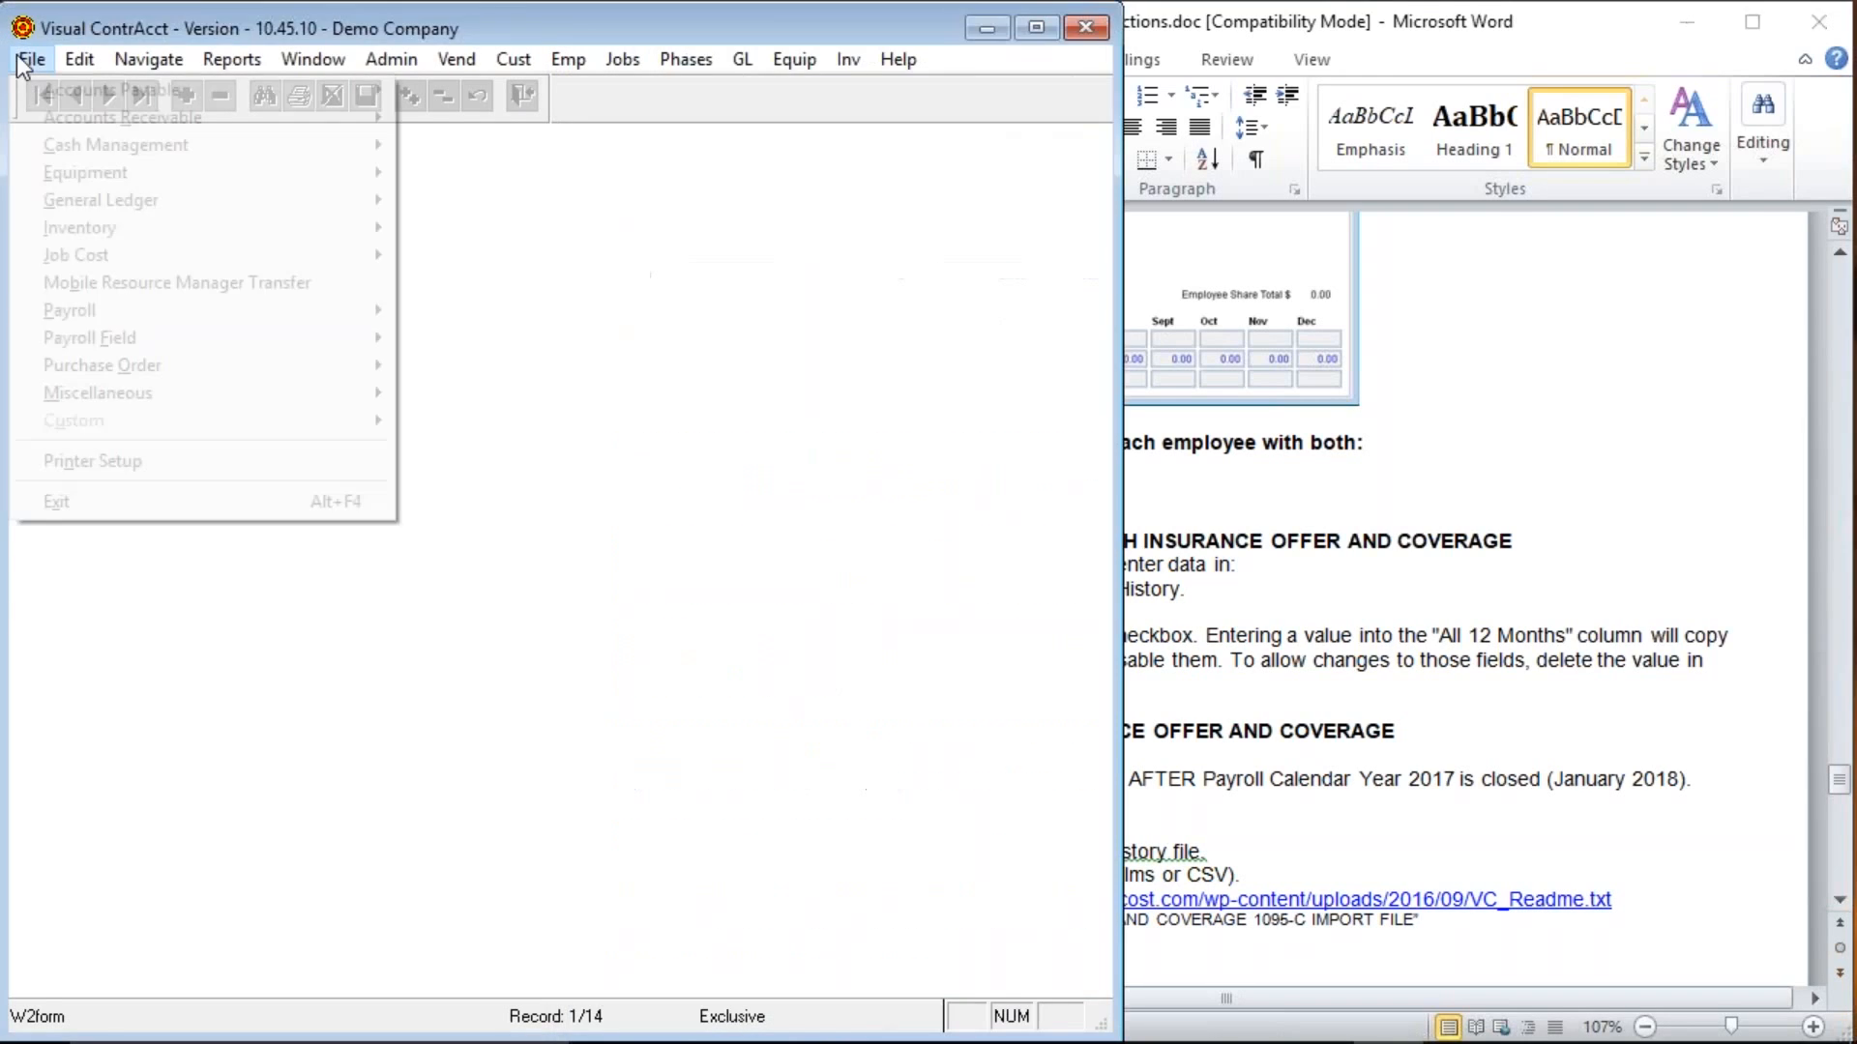
mouse_move(77, 315)
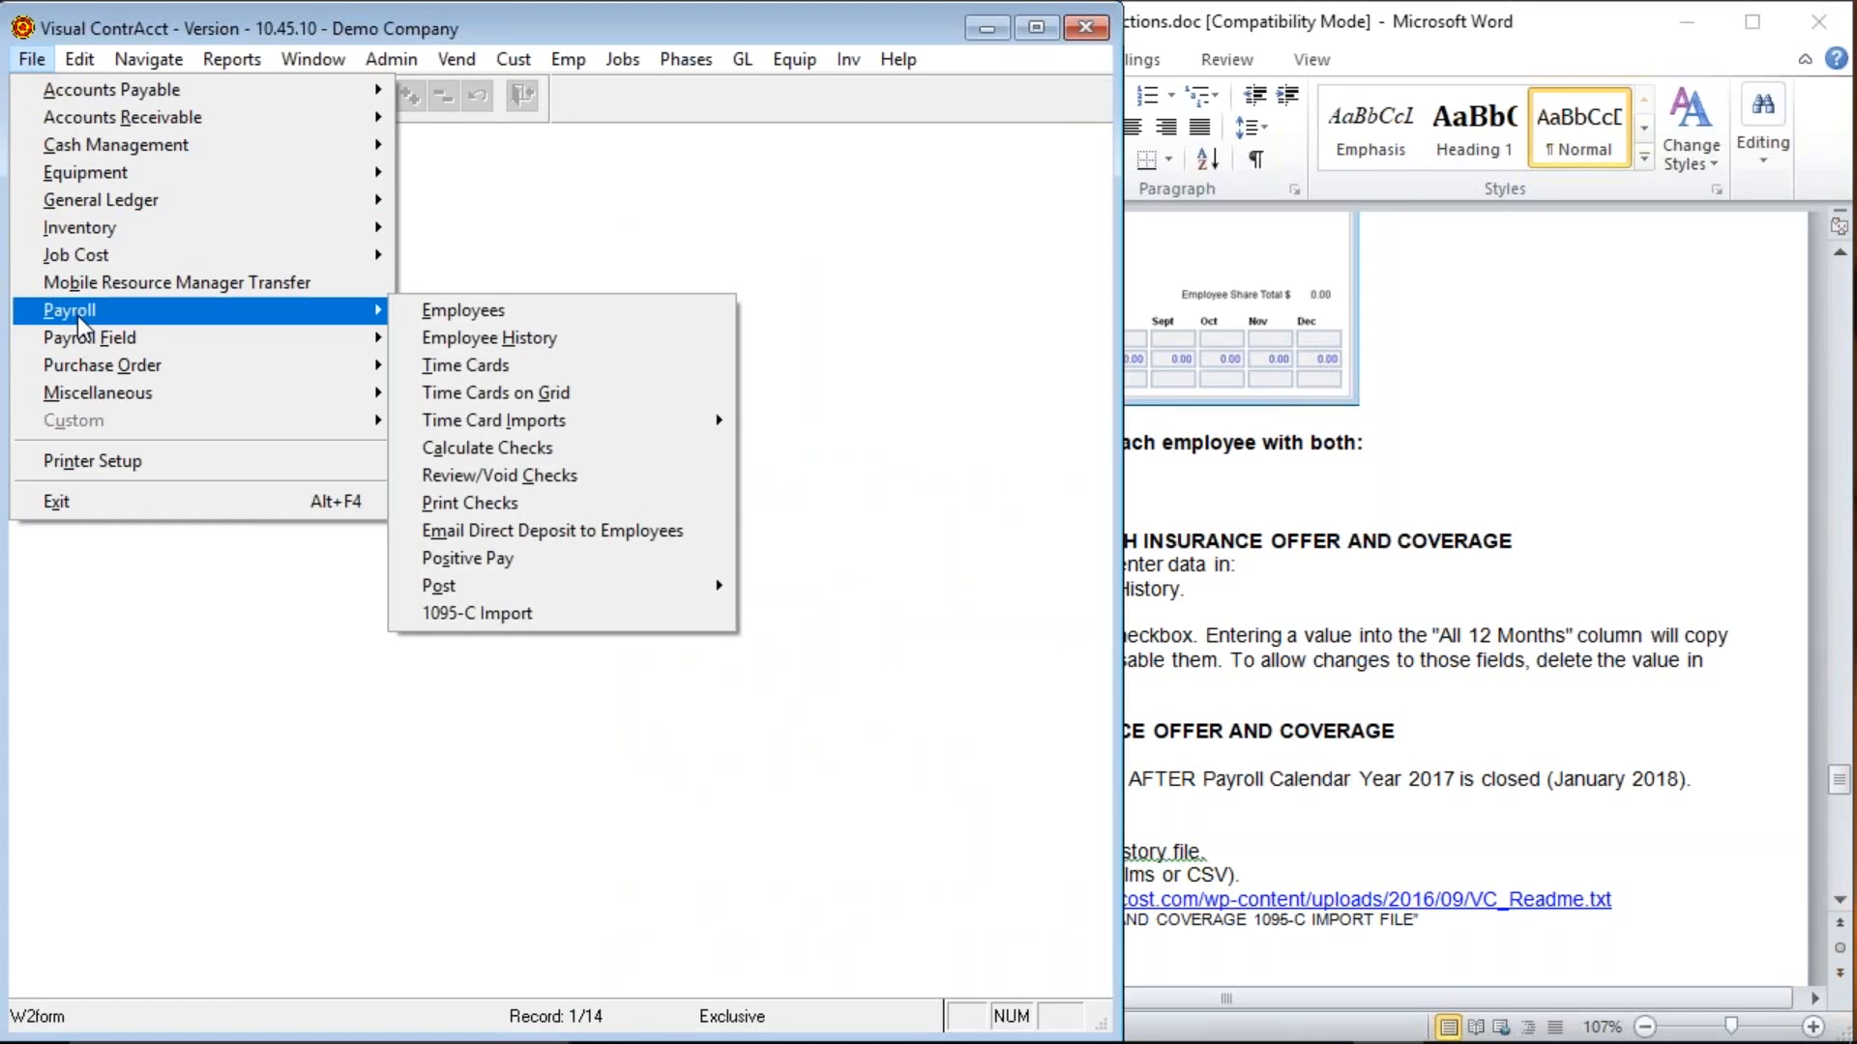
left_click(539, 615)
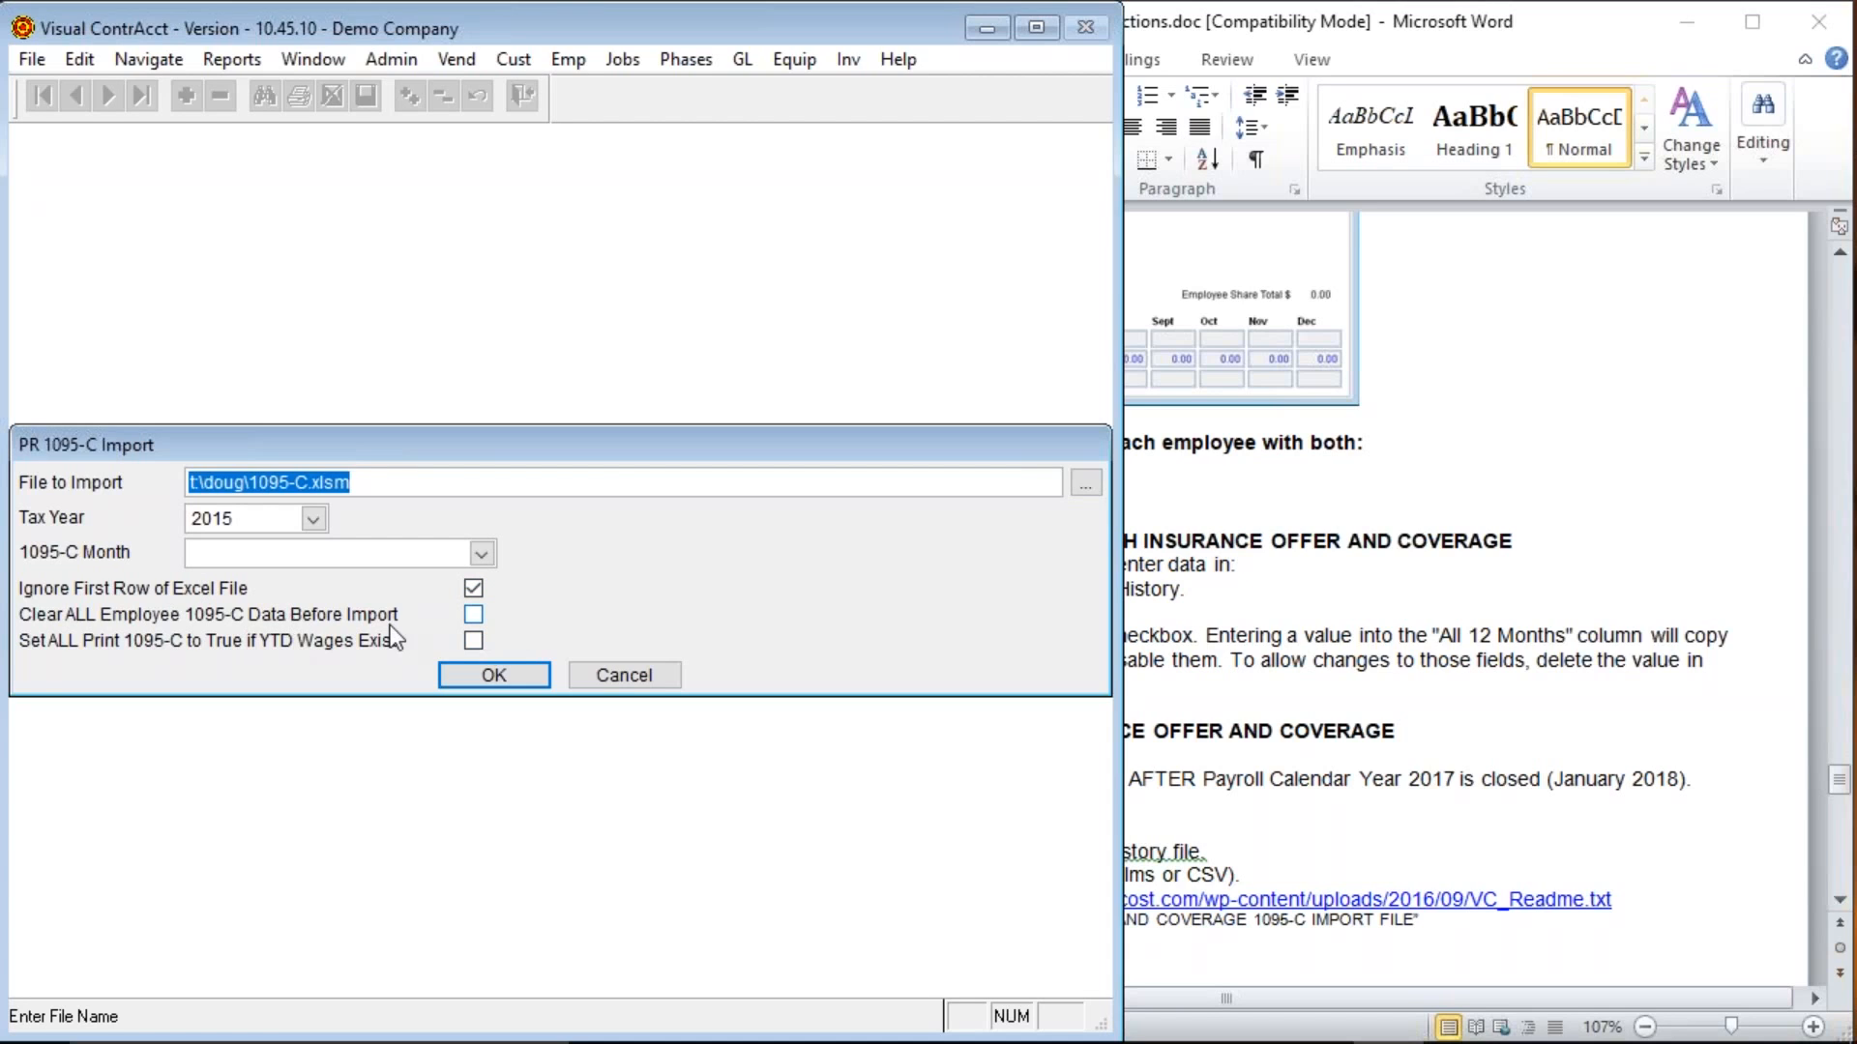
left_click(481, 553)
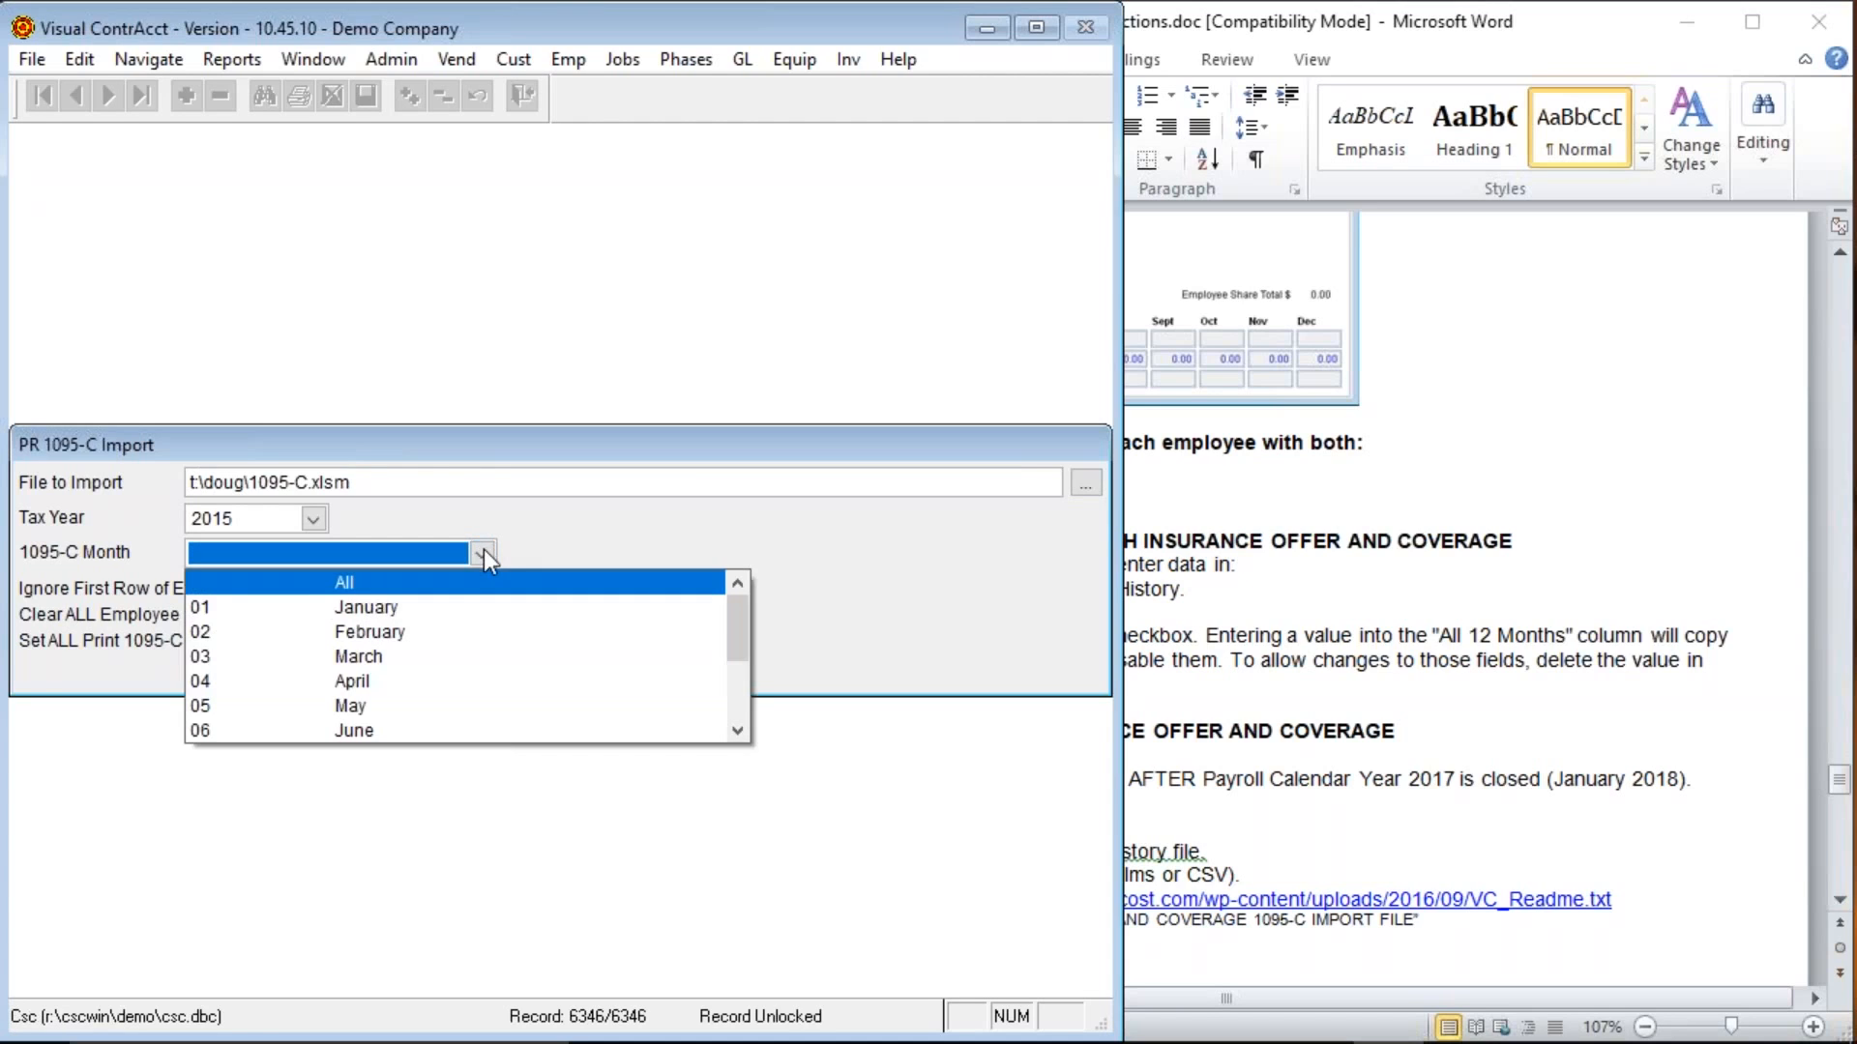
left_click(396, 584)
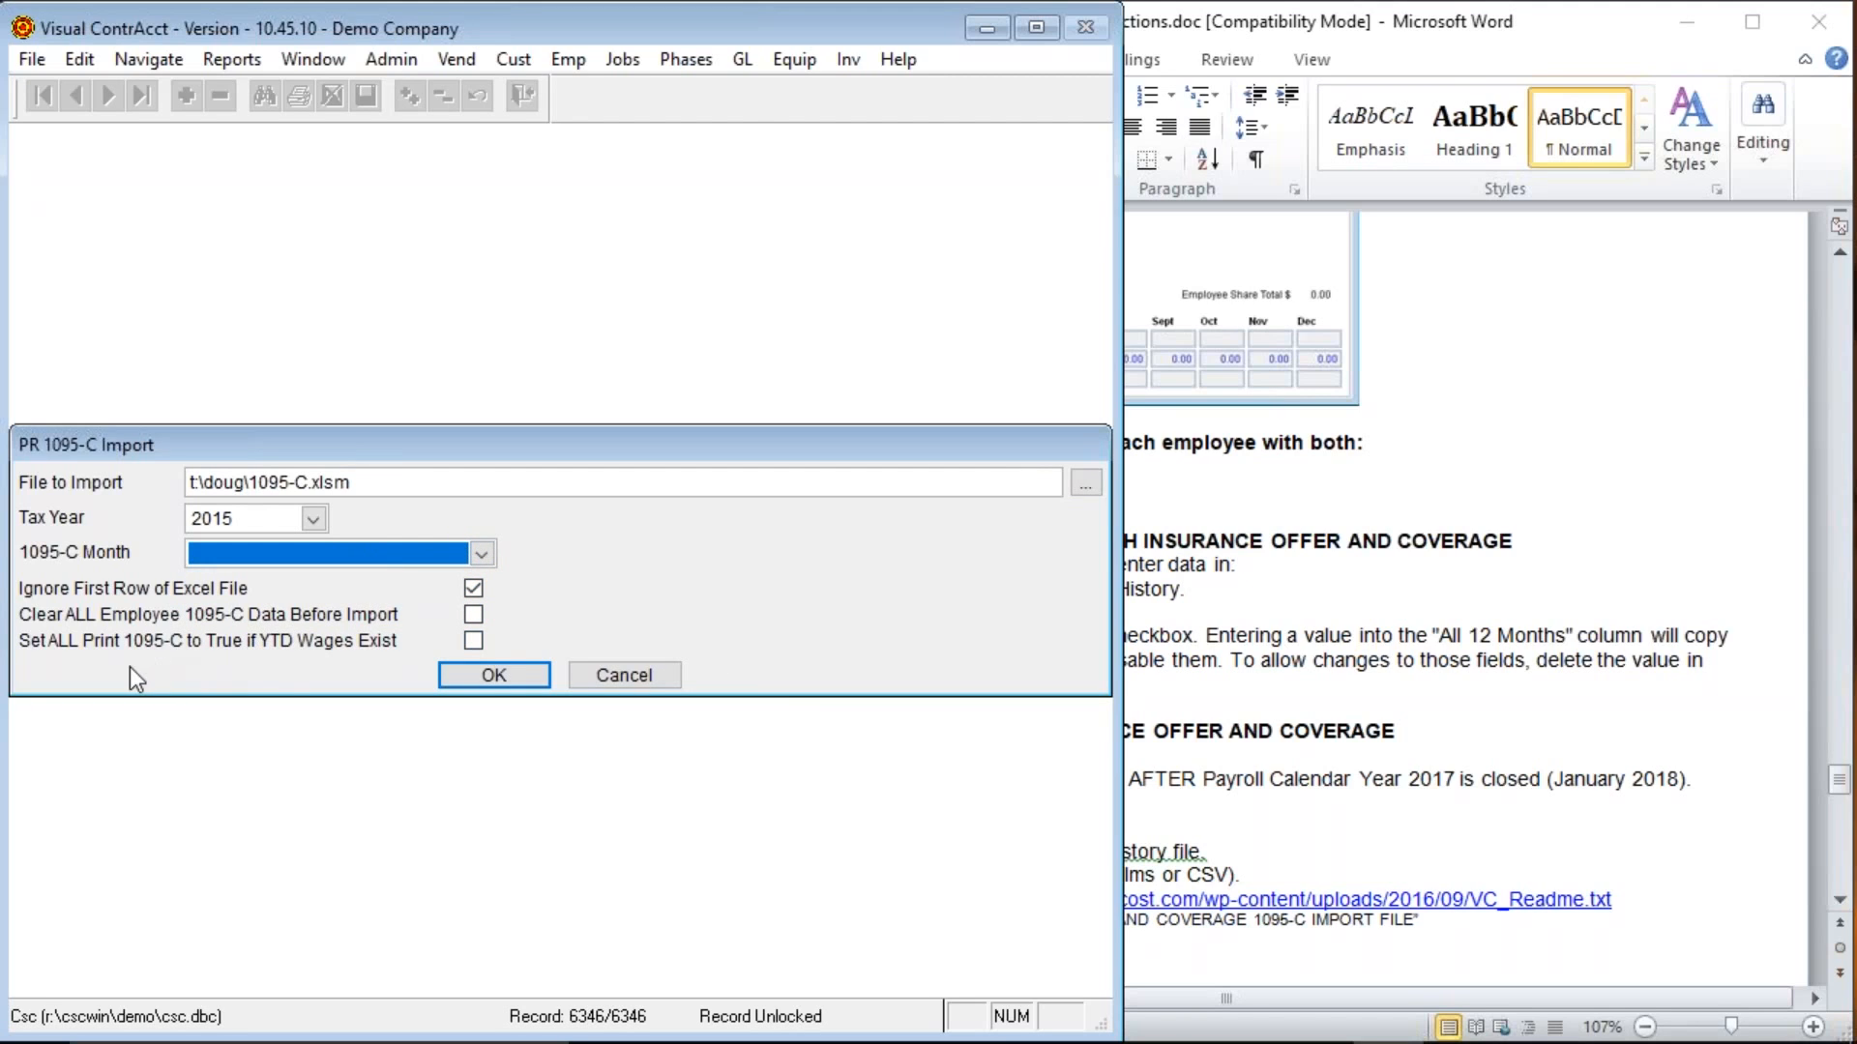
left_click(624, 677)
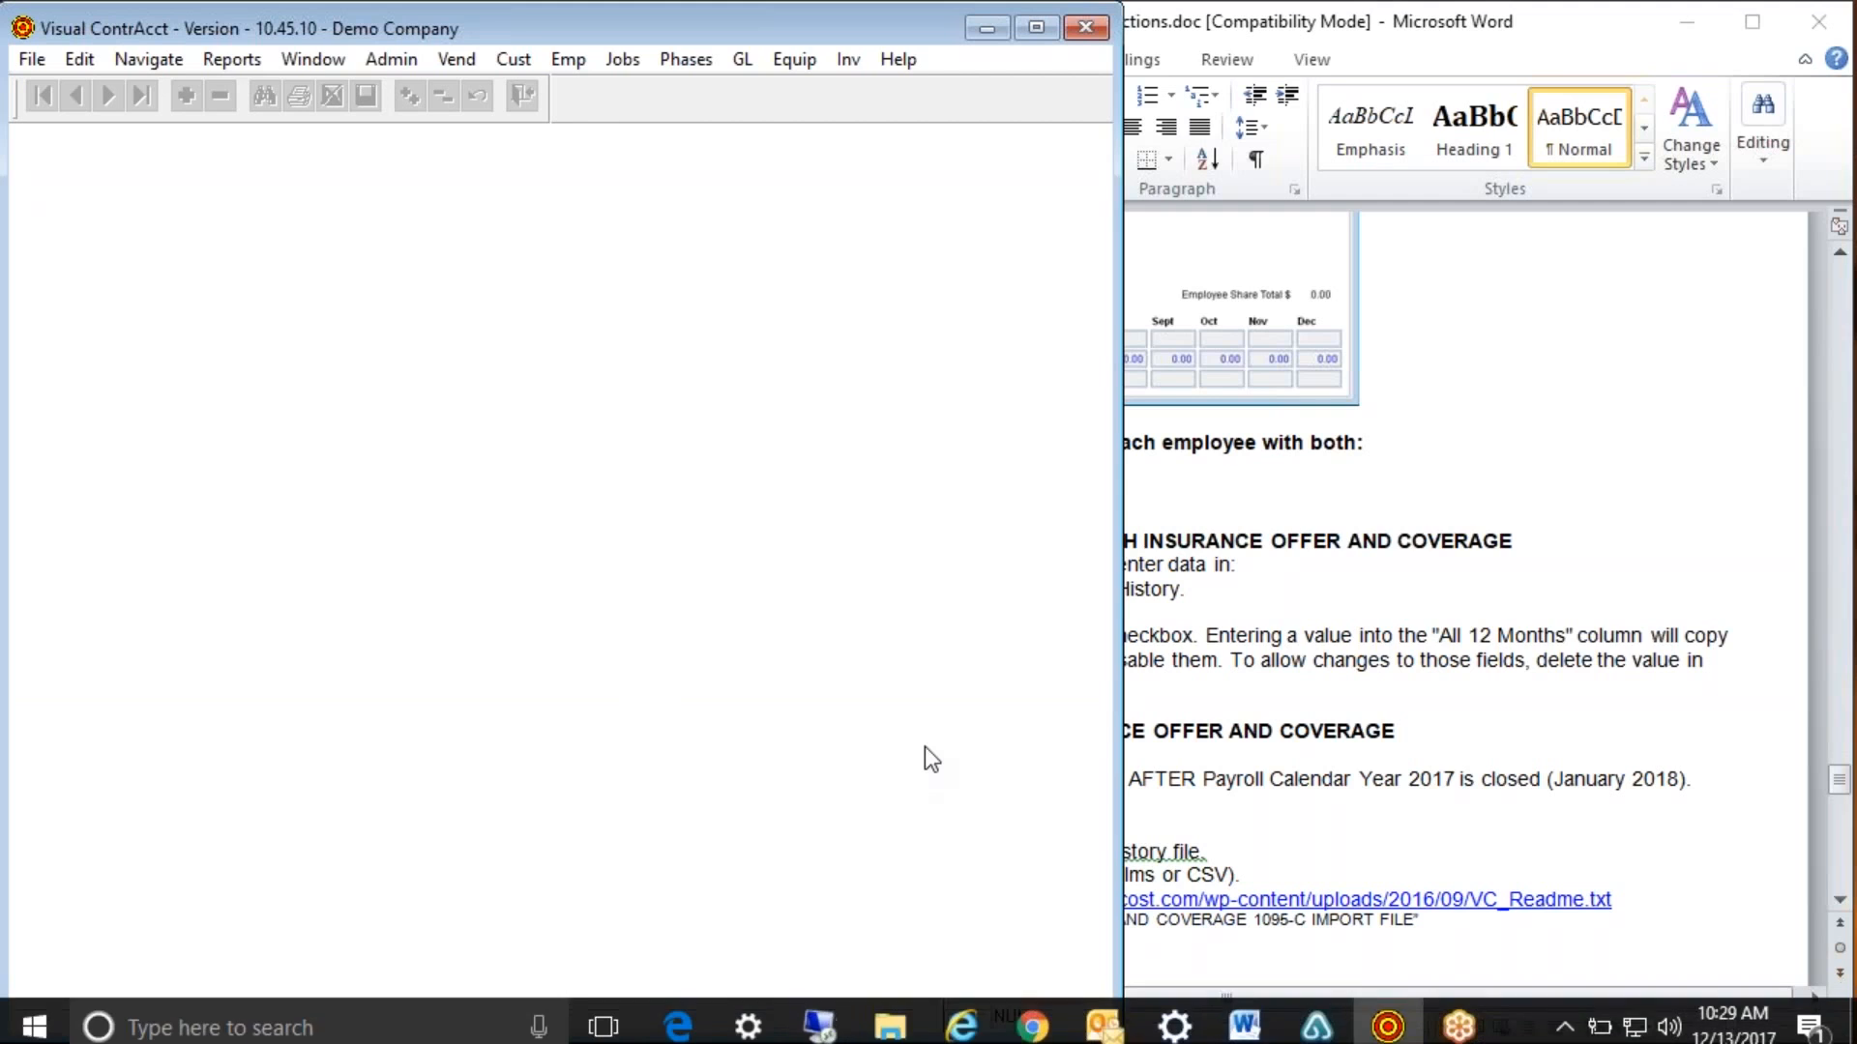
Switch to the File Explorer Data window, go to the JCIApps (R:) drive and open 1095-C Master.xlsm in Excel.
left_click(897, 1031)
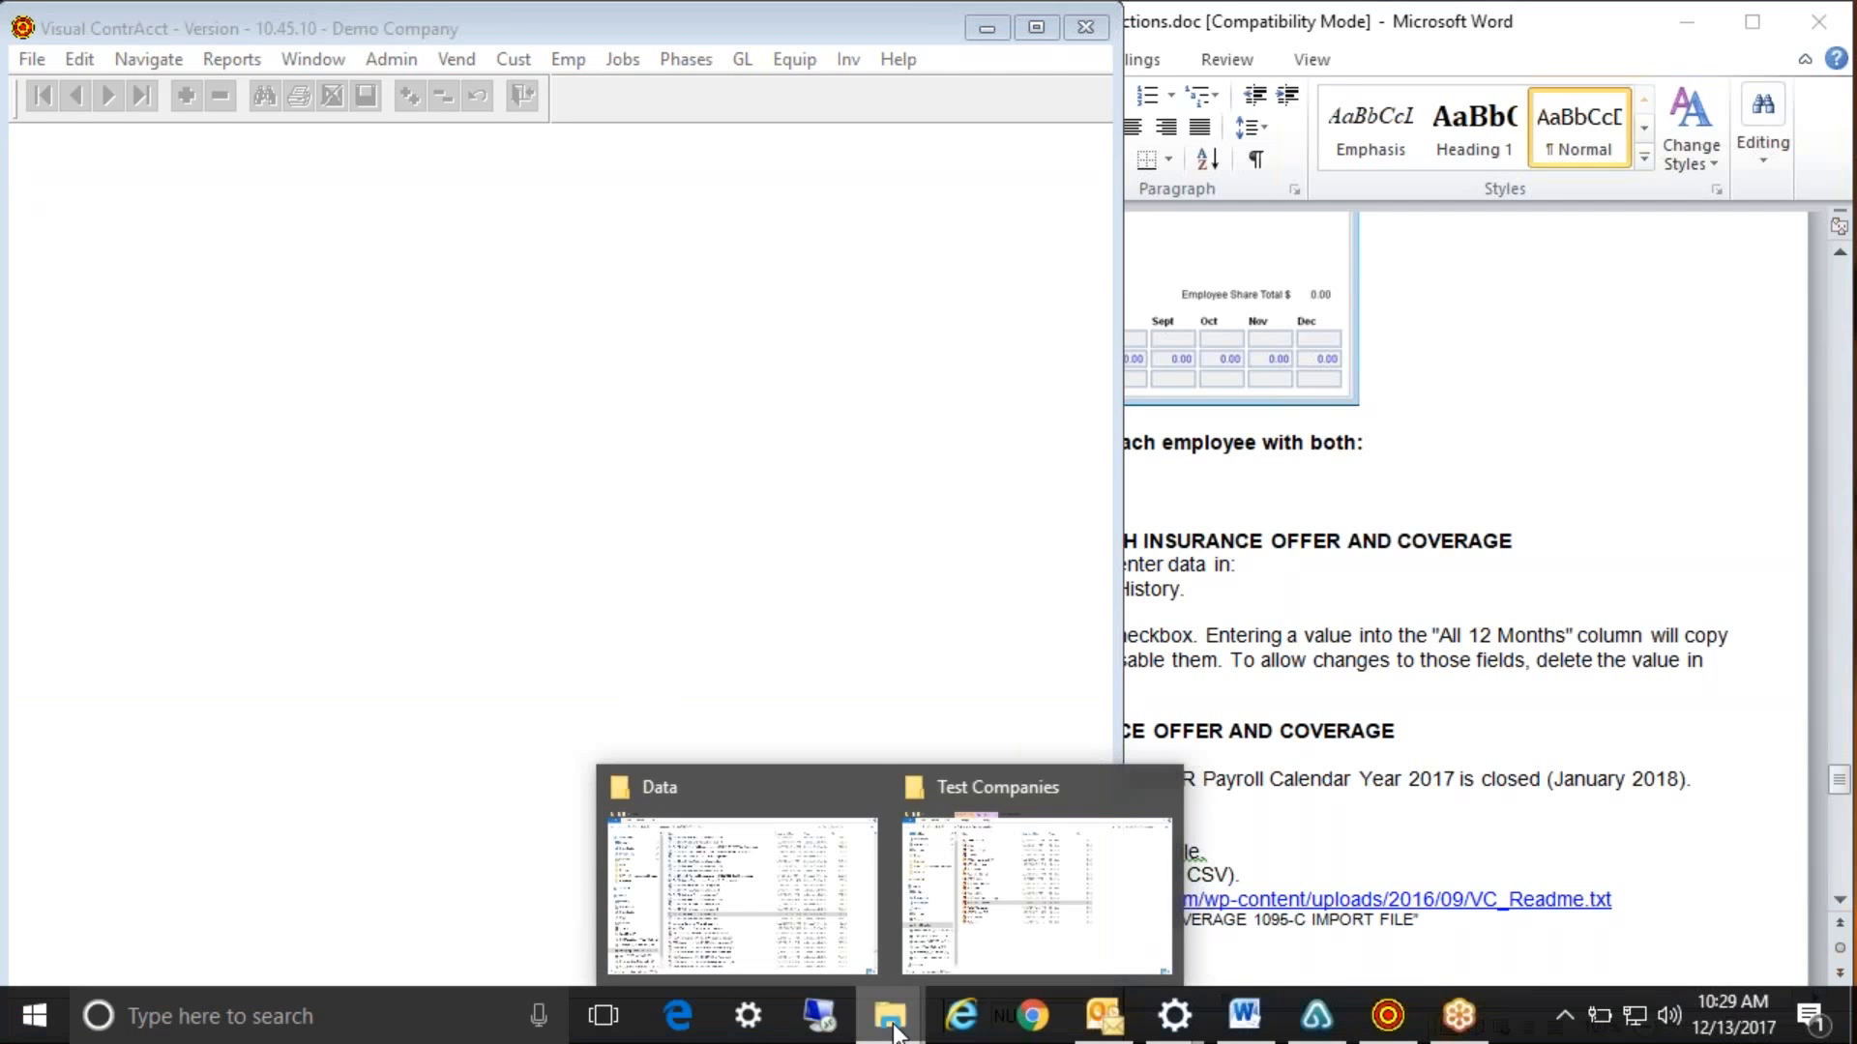
left_click(741, 909)
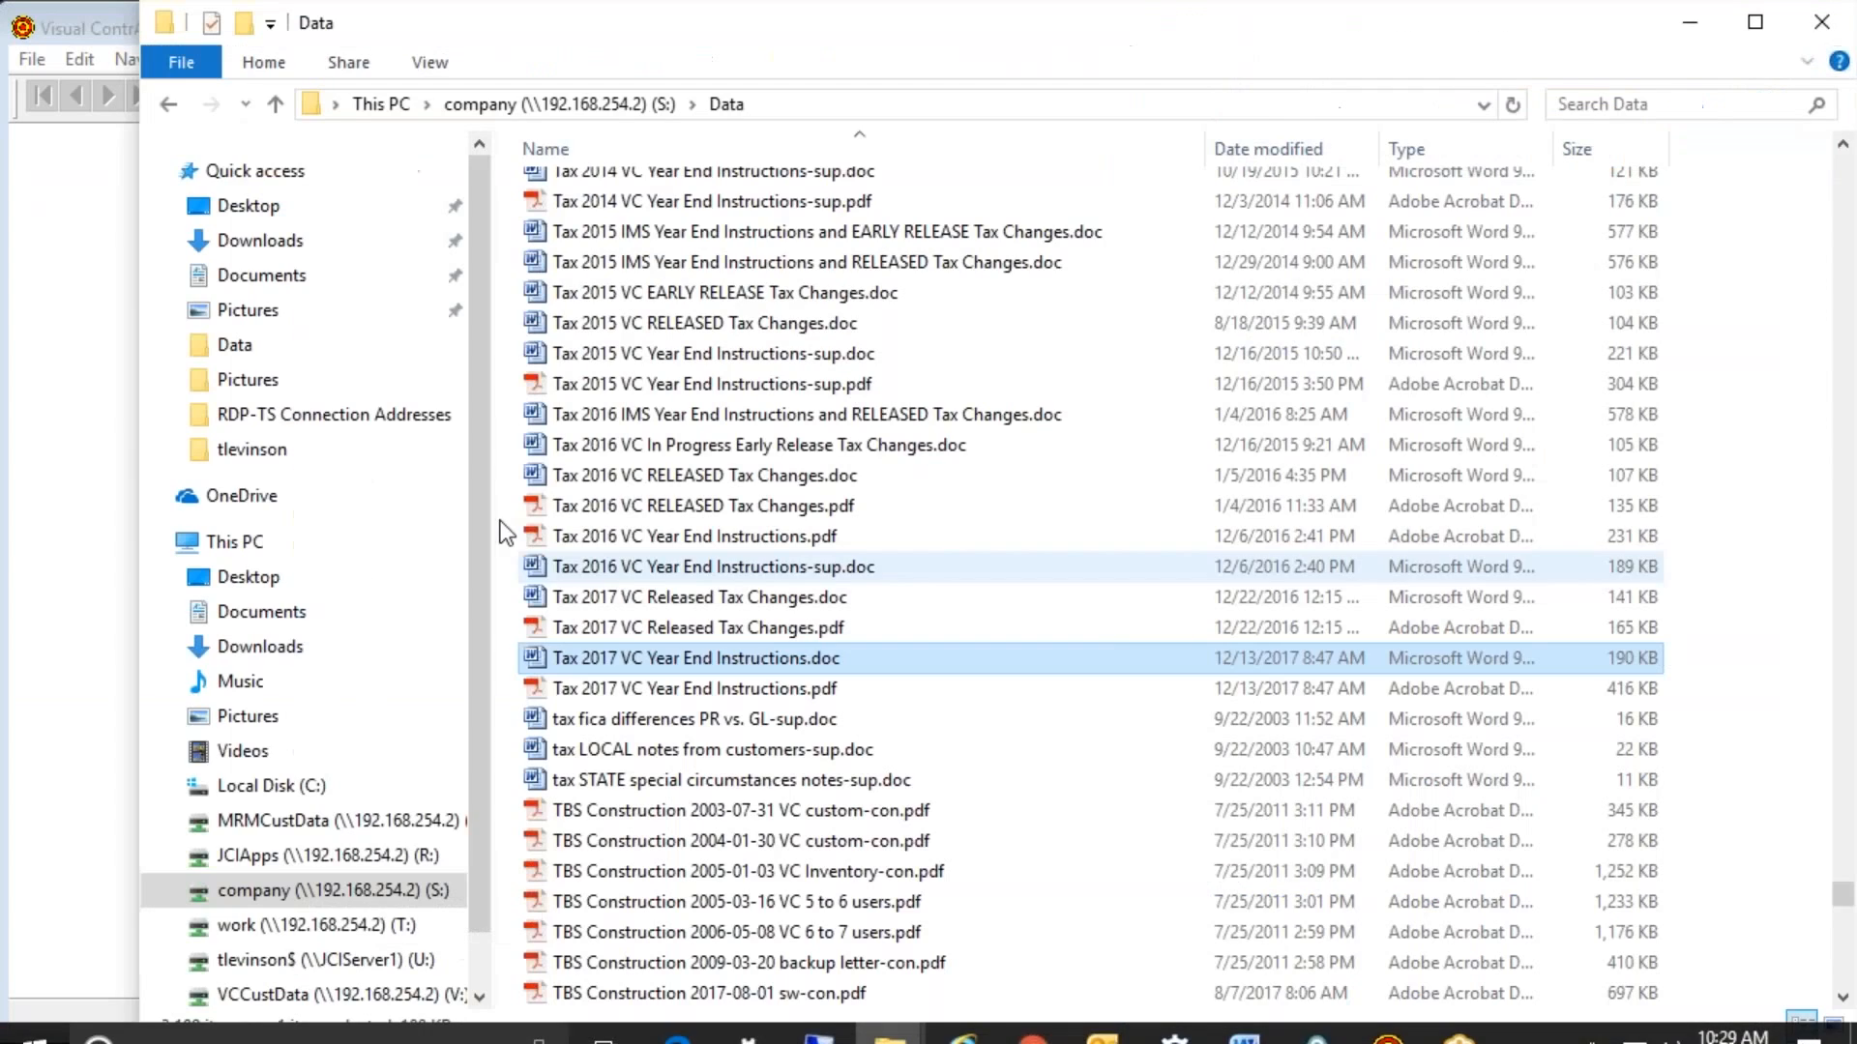
left_click(290, 856)
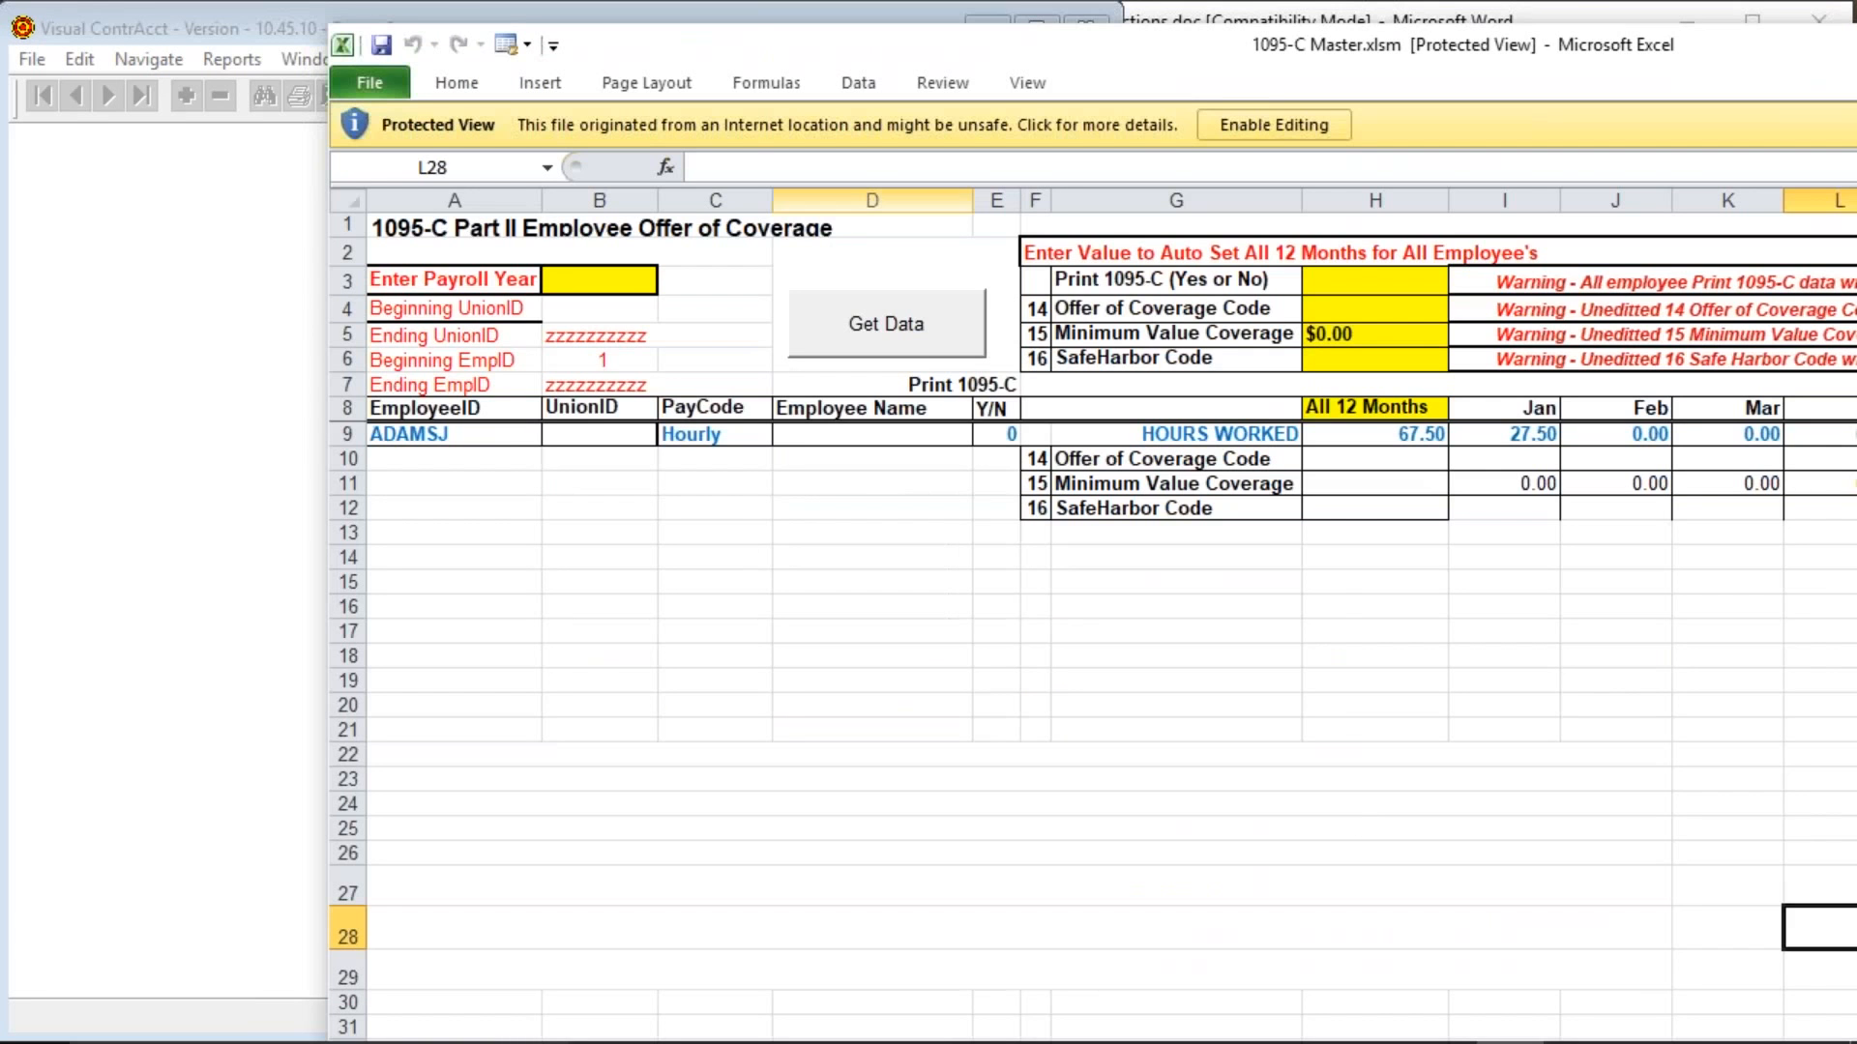
Move the 1095-C Master.xlsm window into full view and enable editing and active content for the workbook.
left_click_drag(1041, 37, 727, 12)
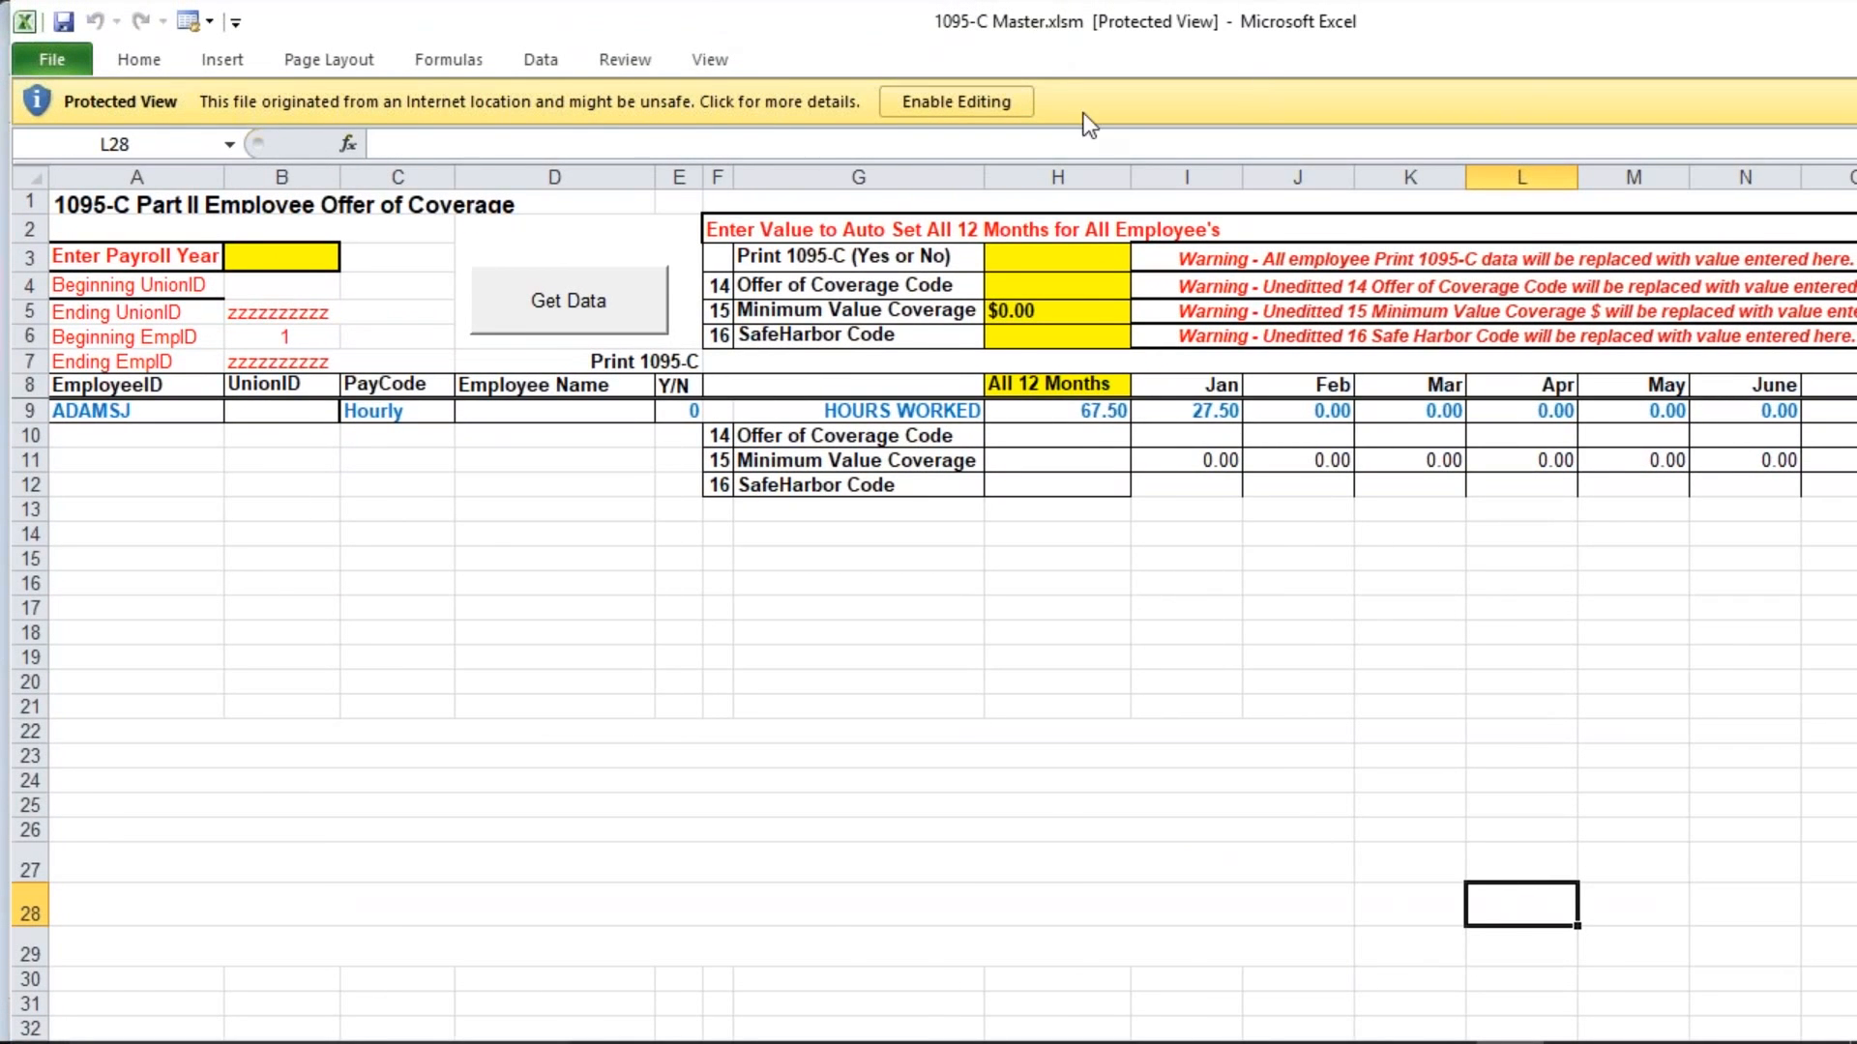
left_click(1014, 100)
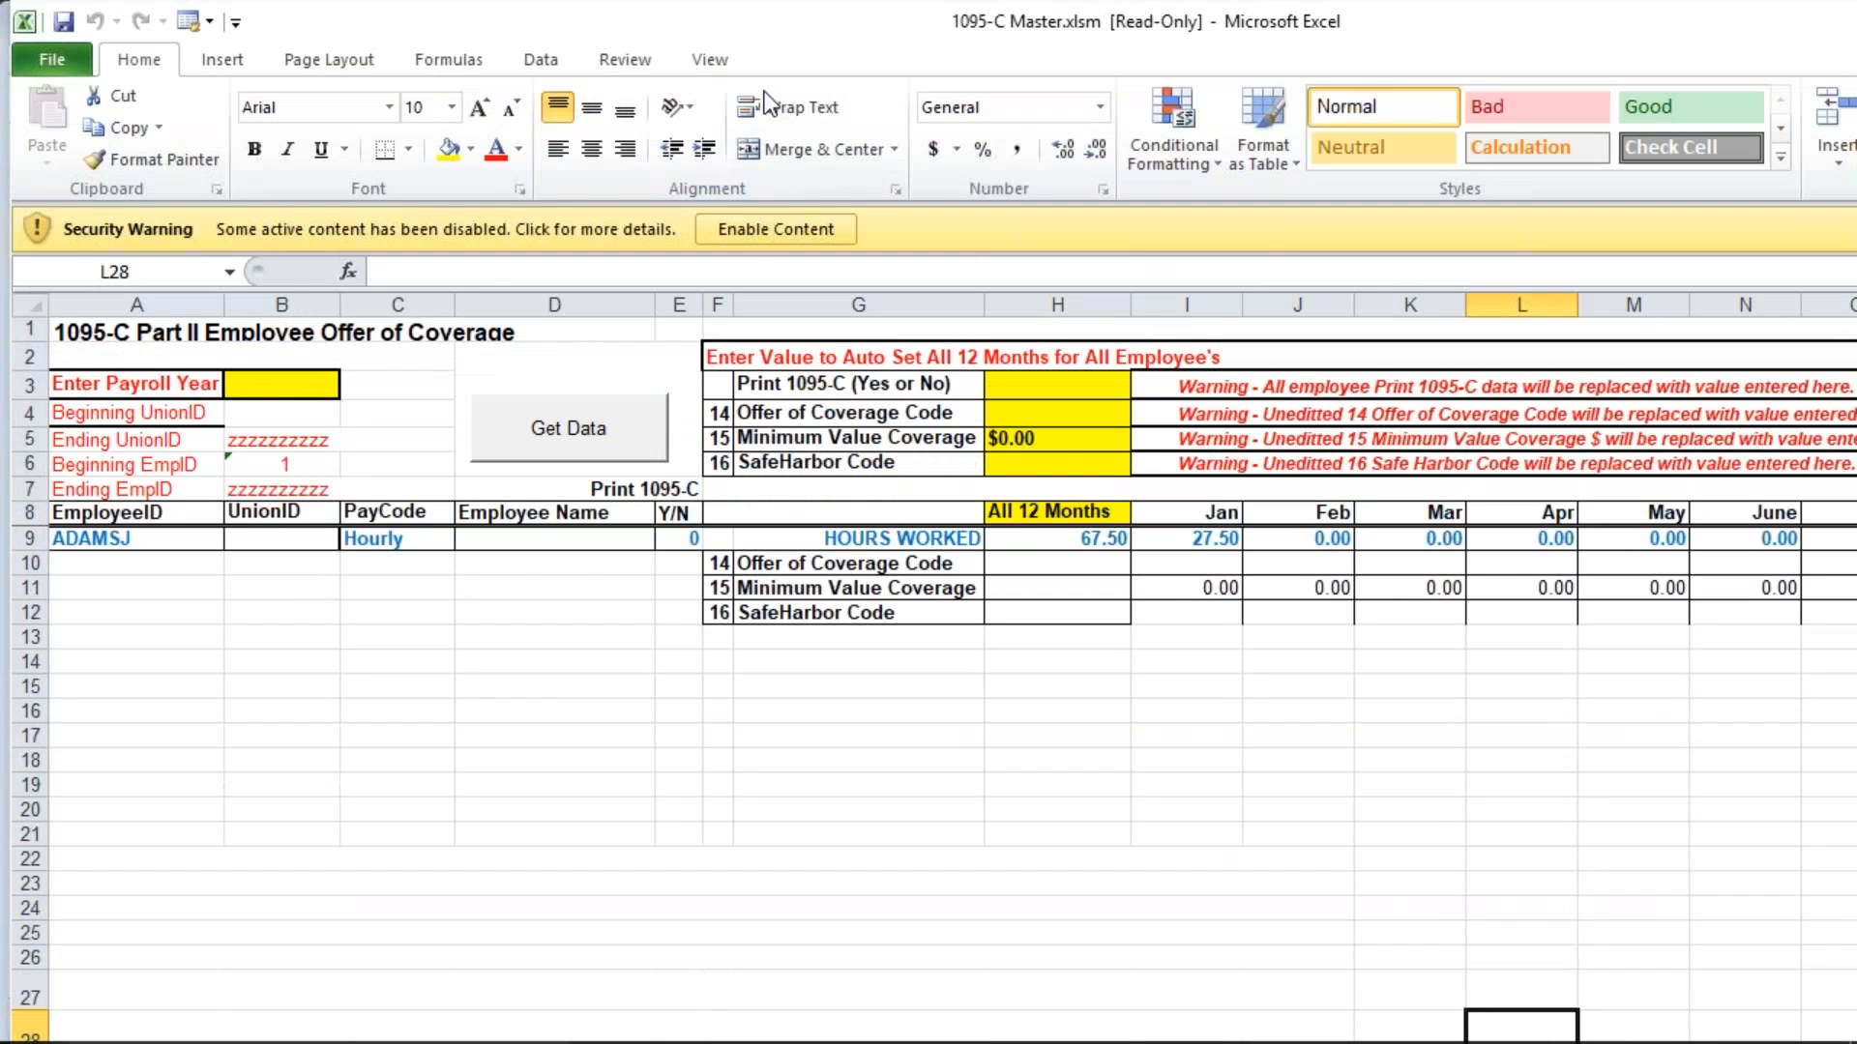
left_click(739, 229)
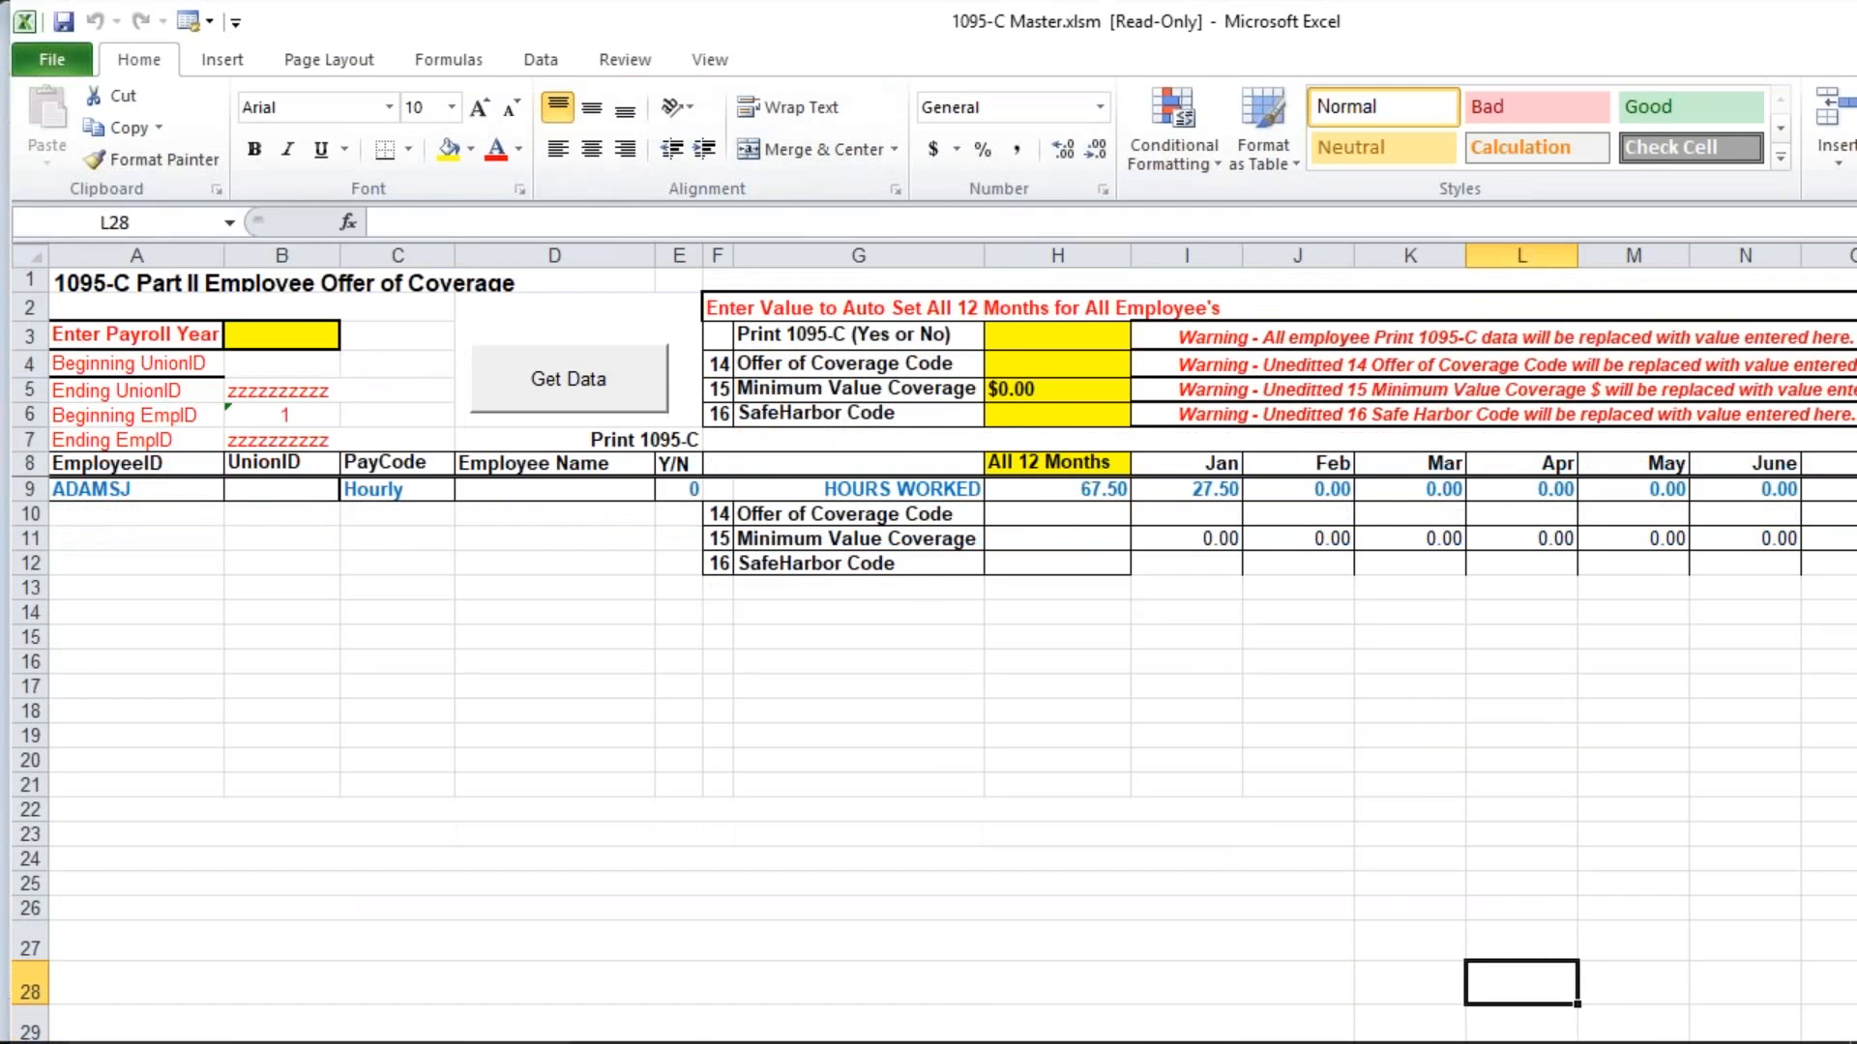
Enter 2017 as the payroll year and set Print 1095-C to Yes for all employees.
left_click(297, 341)
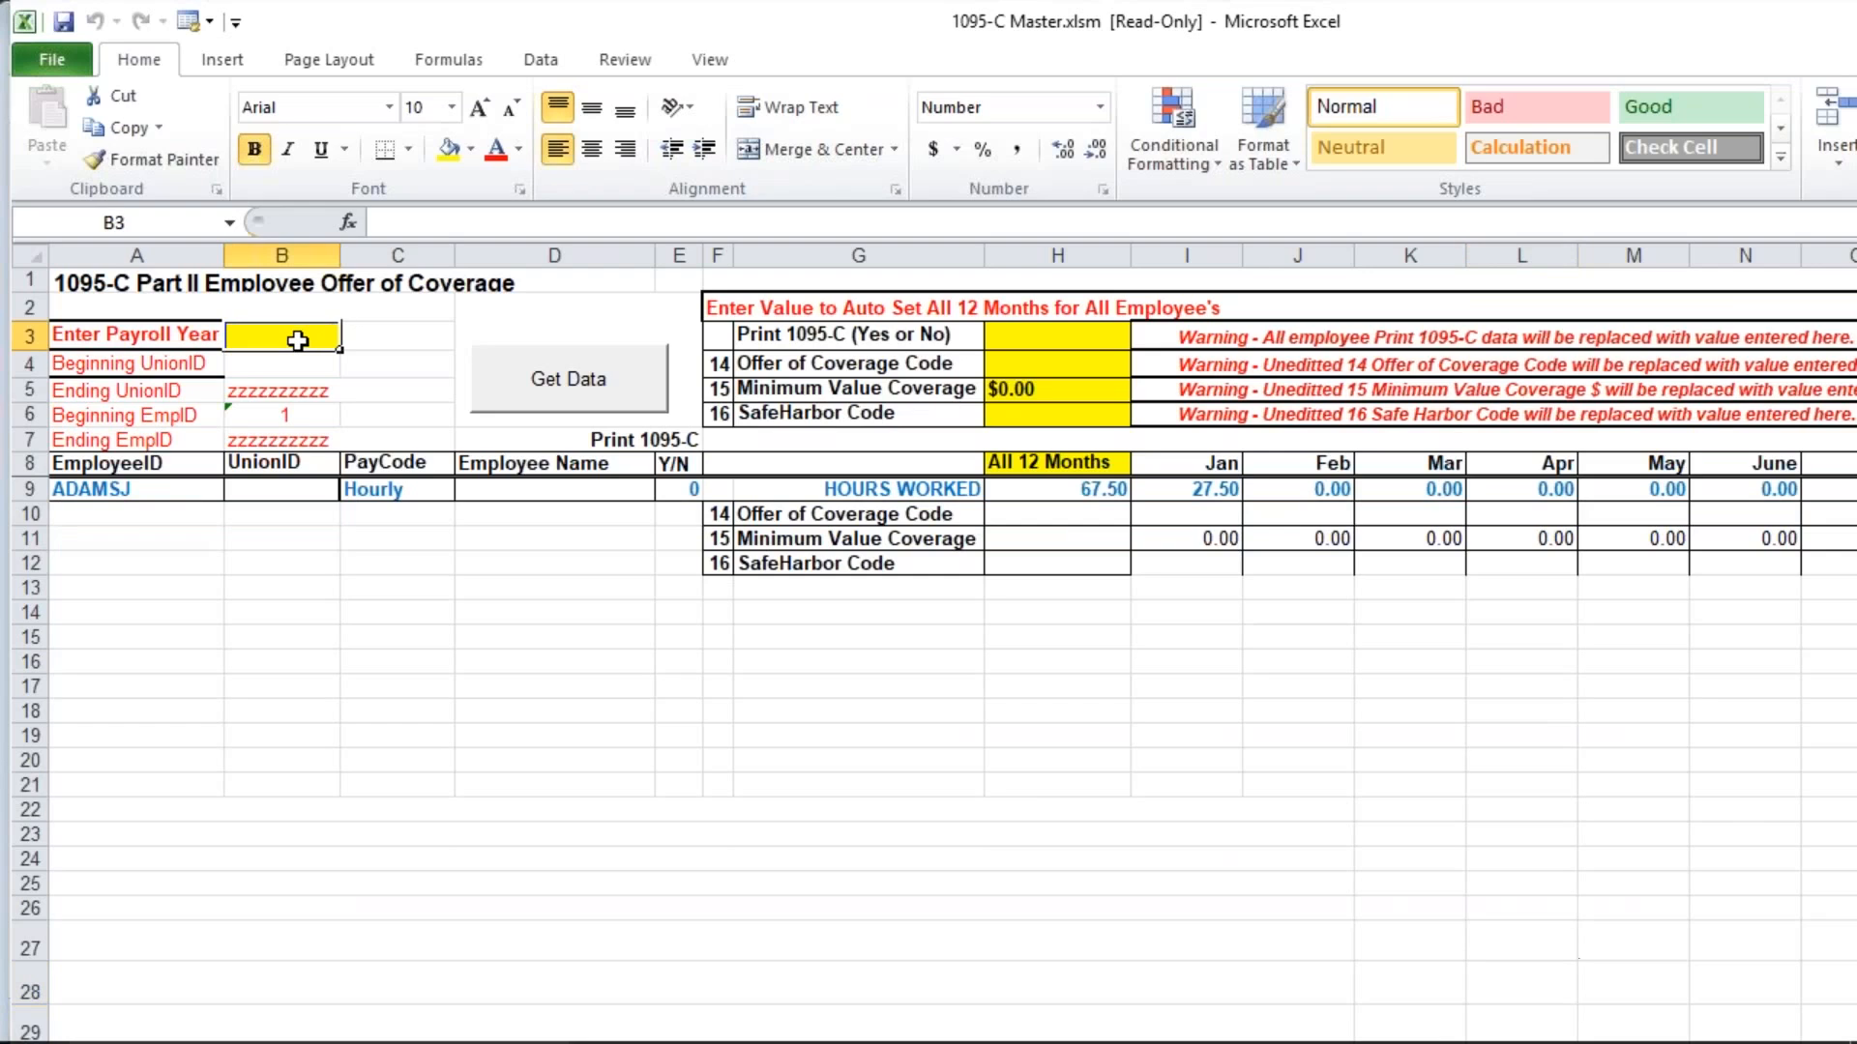
type("2017")
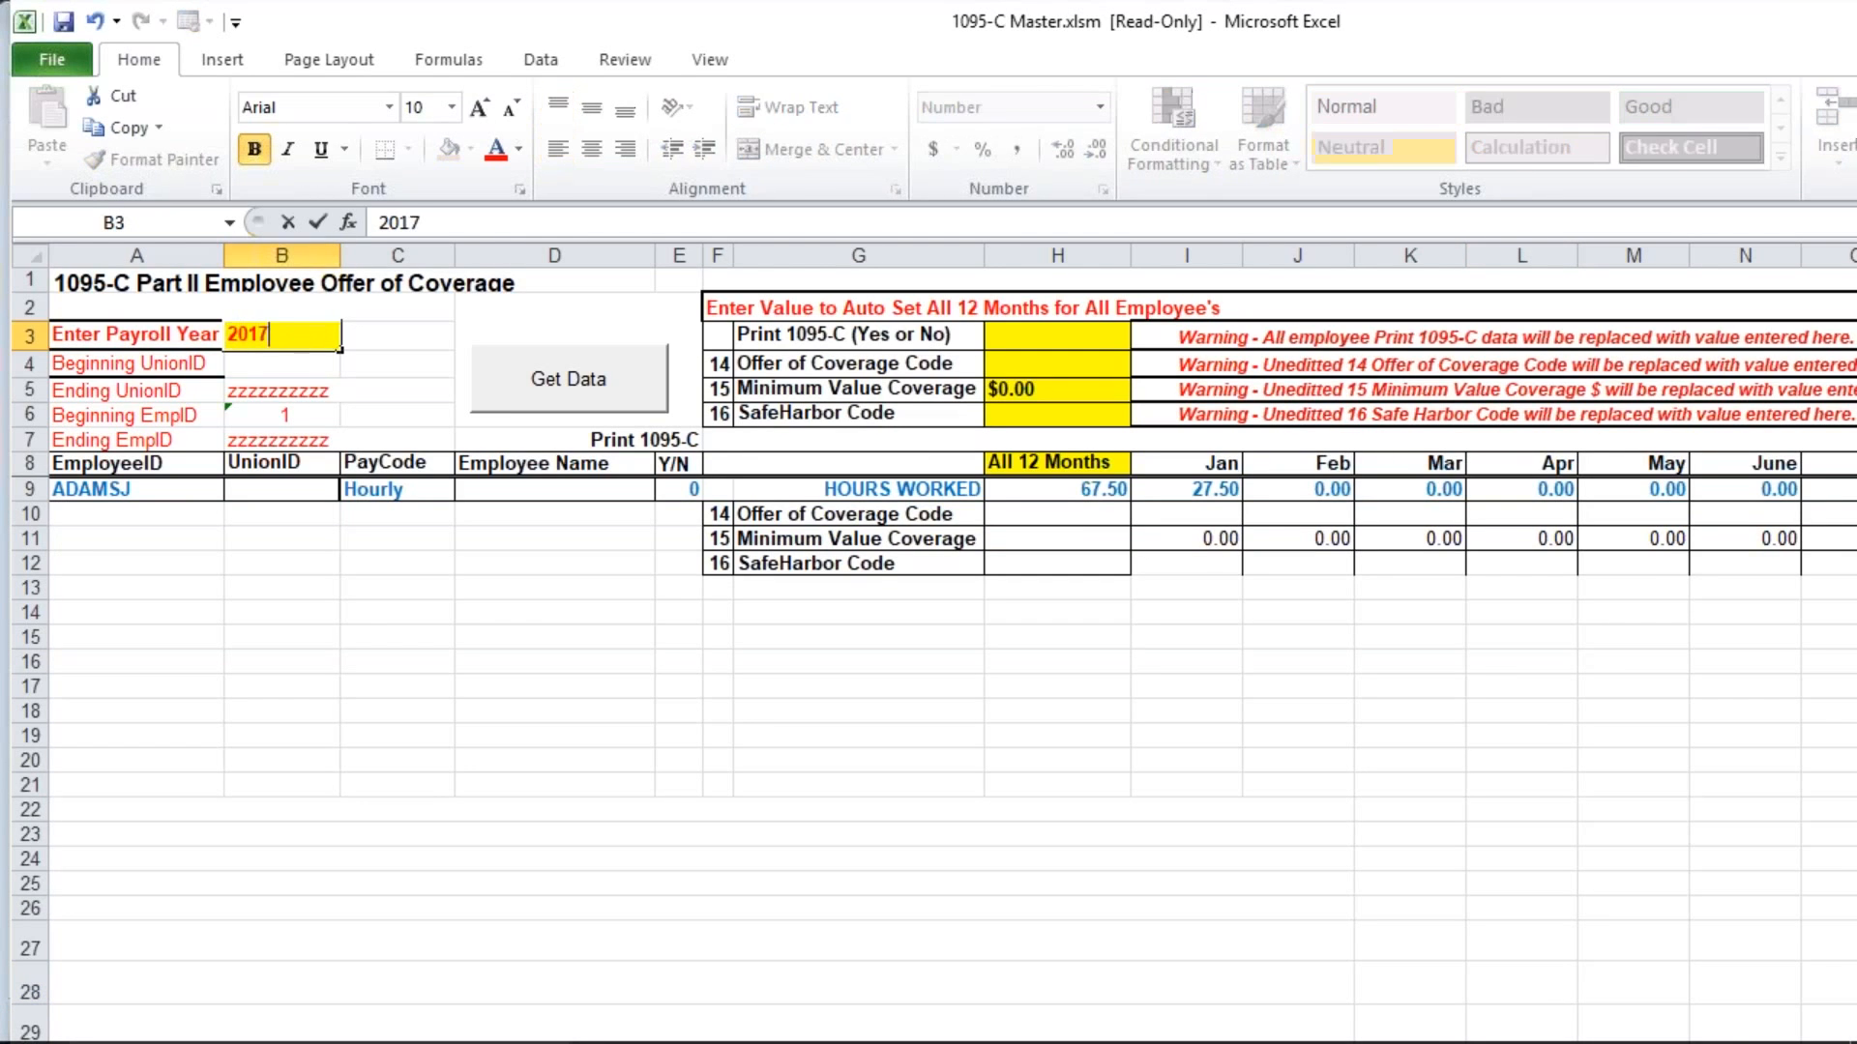
key("Tab")
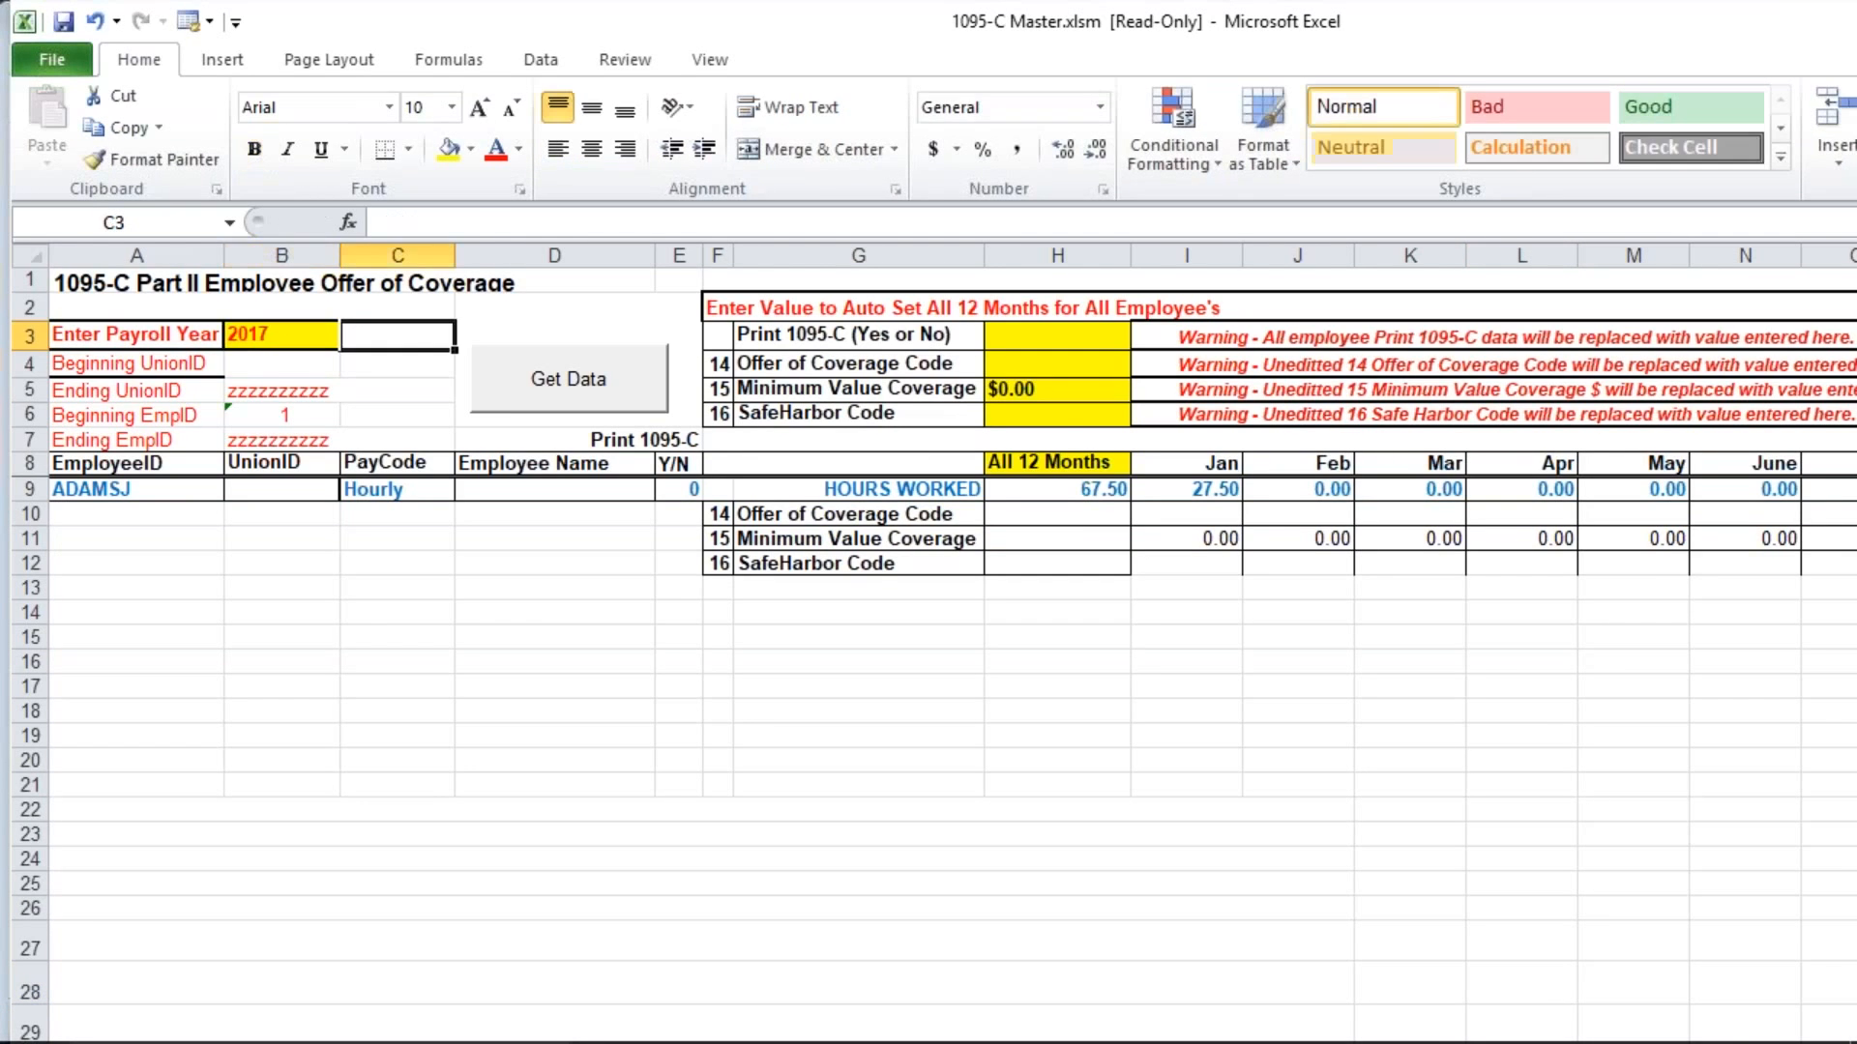
left_click(1049, 337)
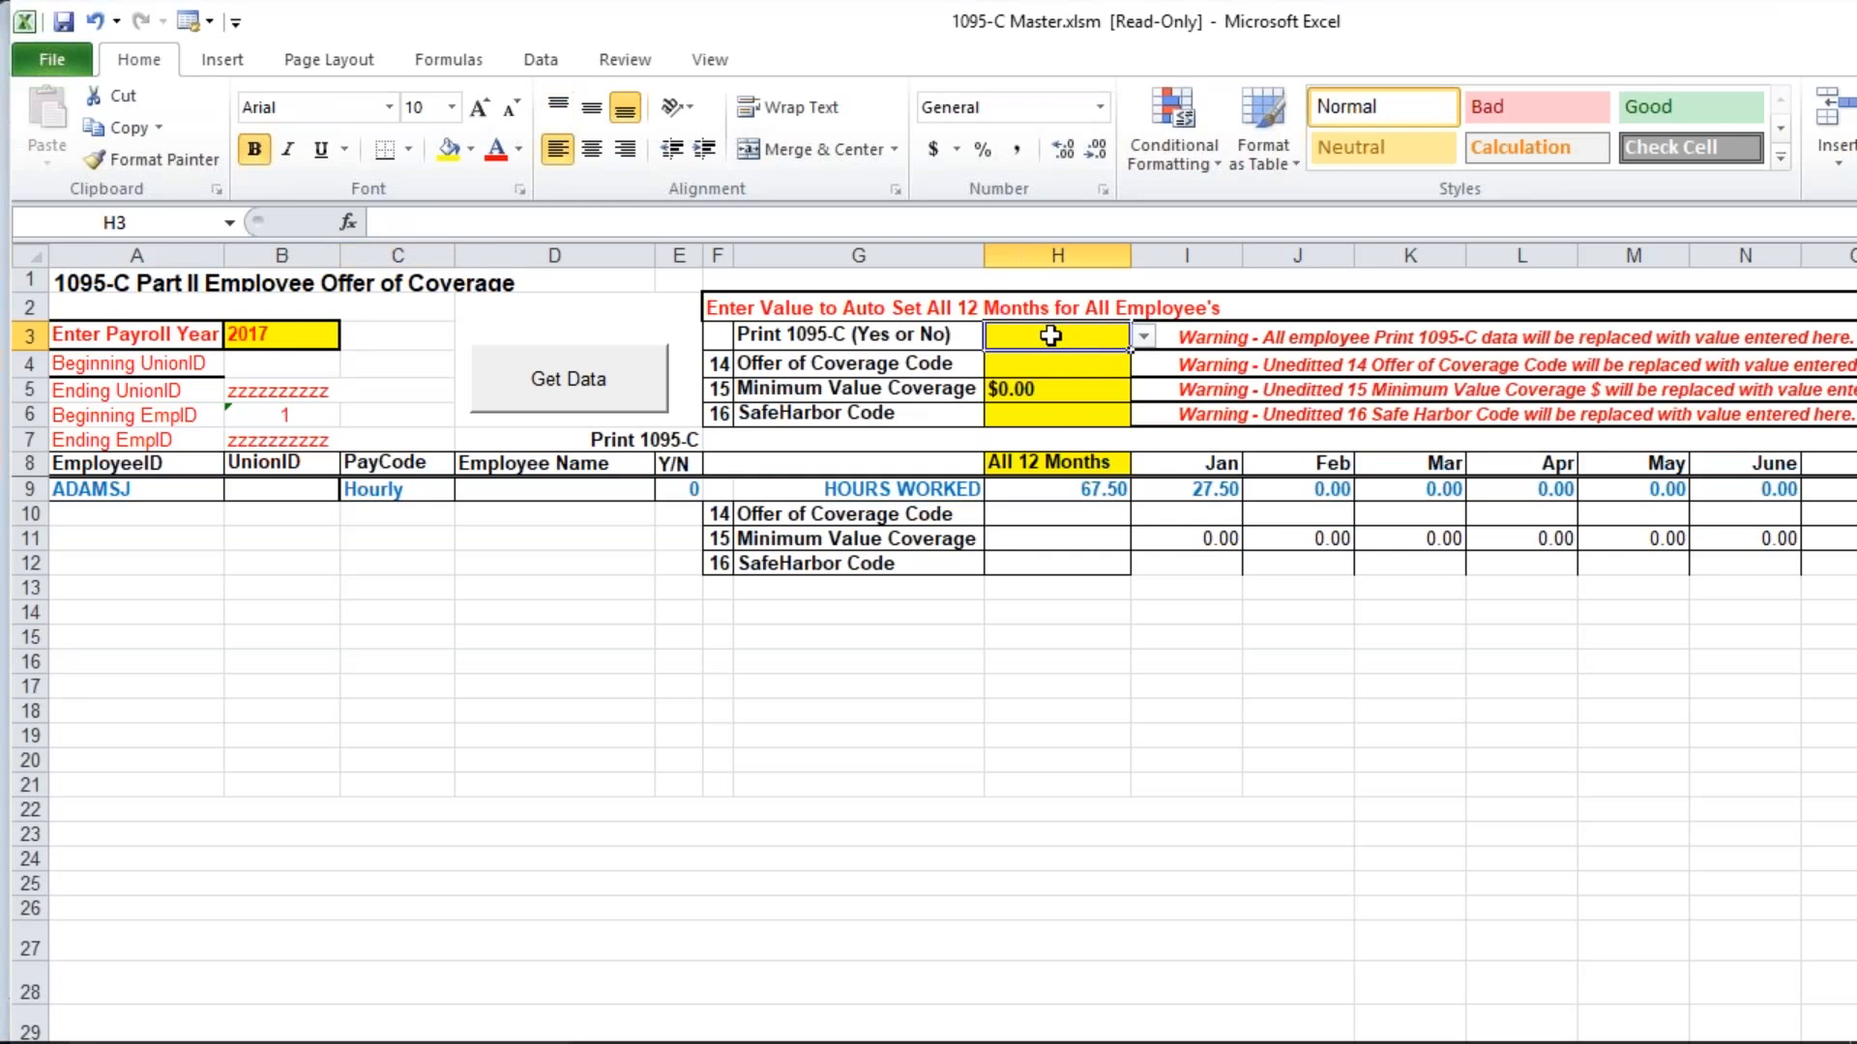
left_click(1144, 338)
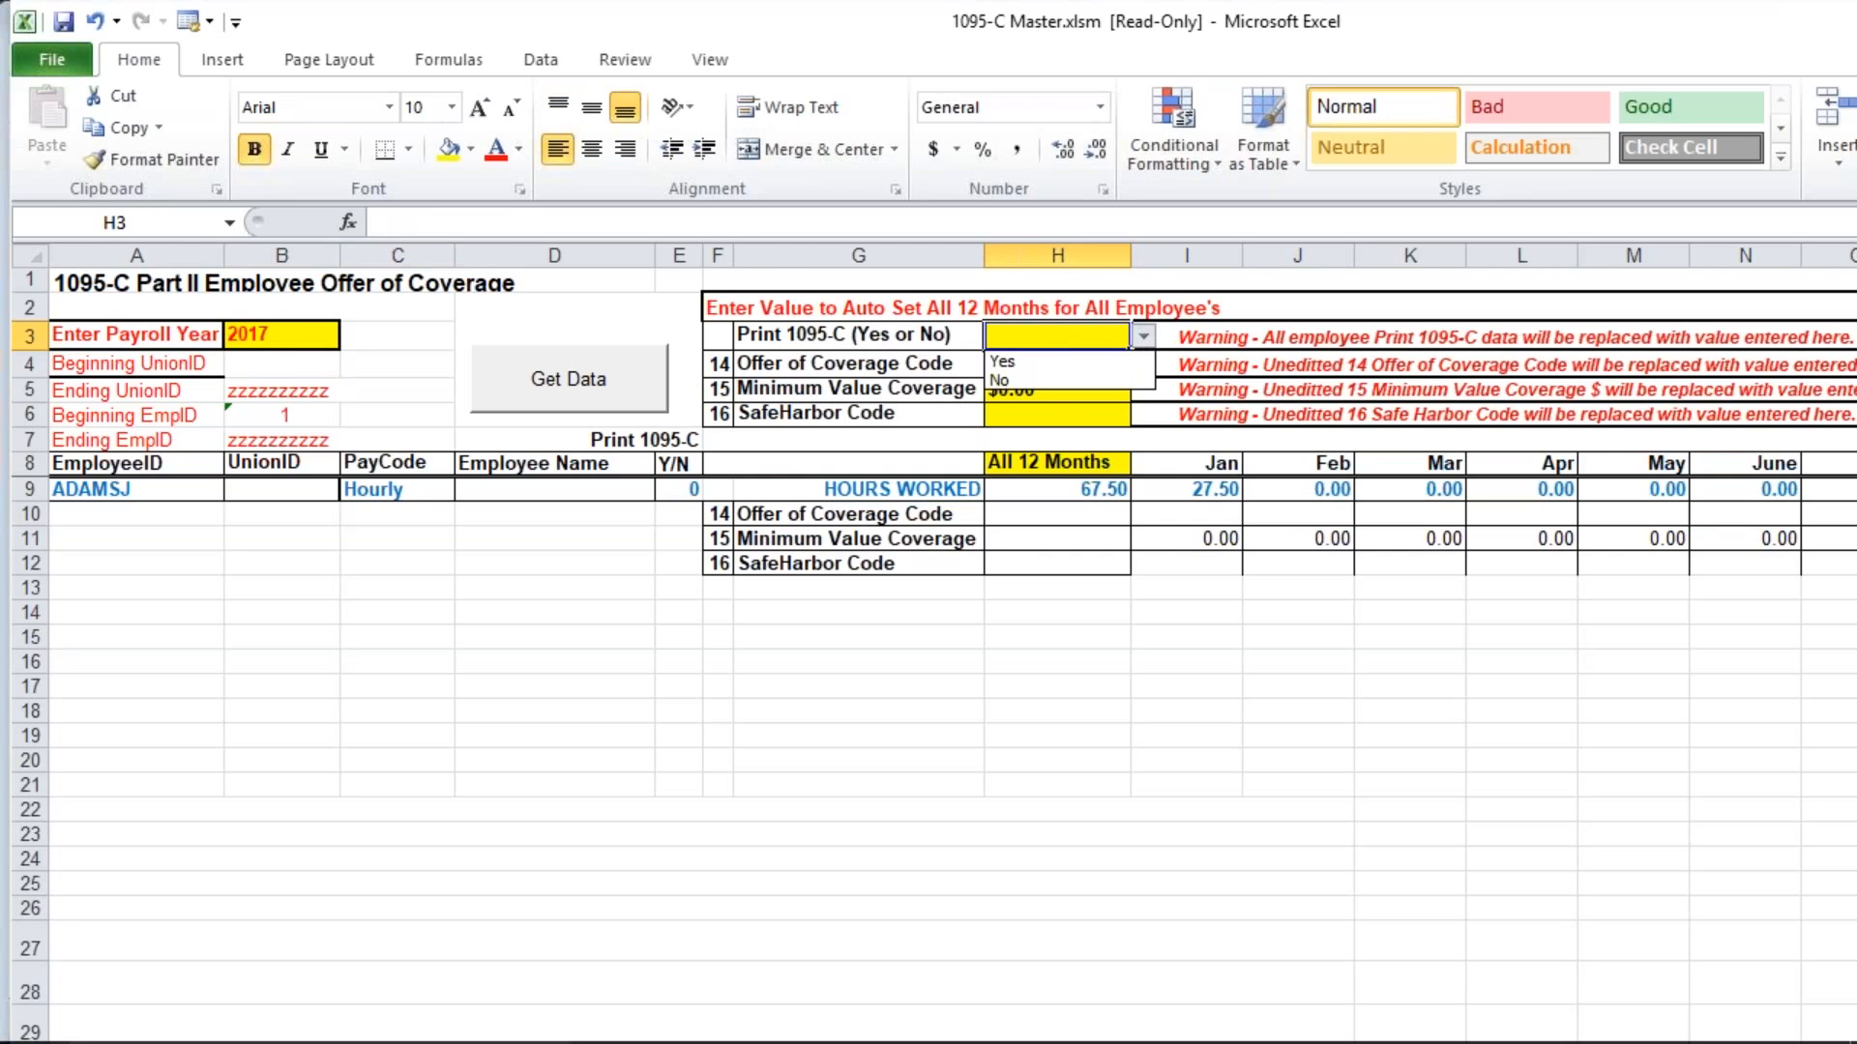
left_click(1004, 361)
Set the all-employee Offer of Coverage Code to 1C and the SafeHarbor Code to 2C.
left_click(1051, 374)
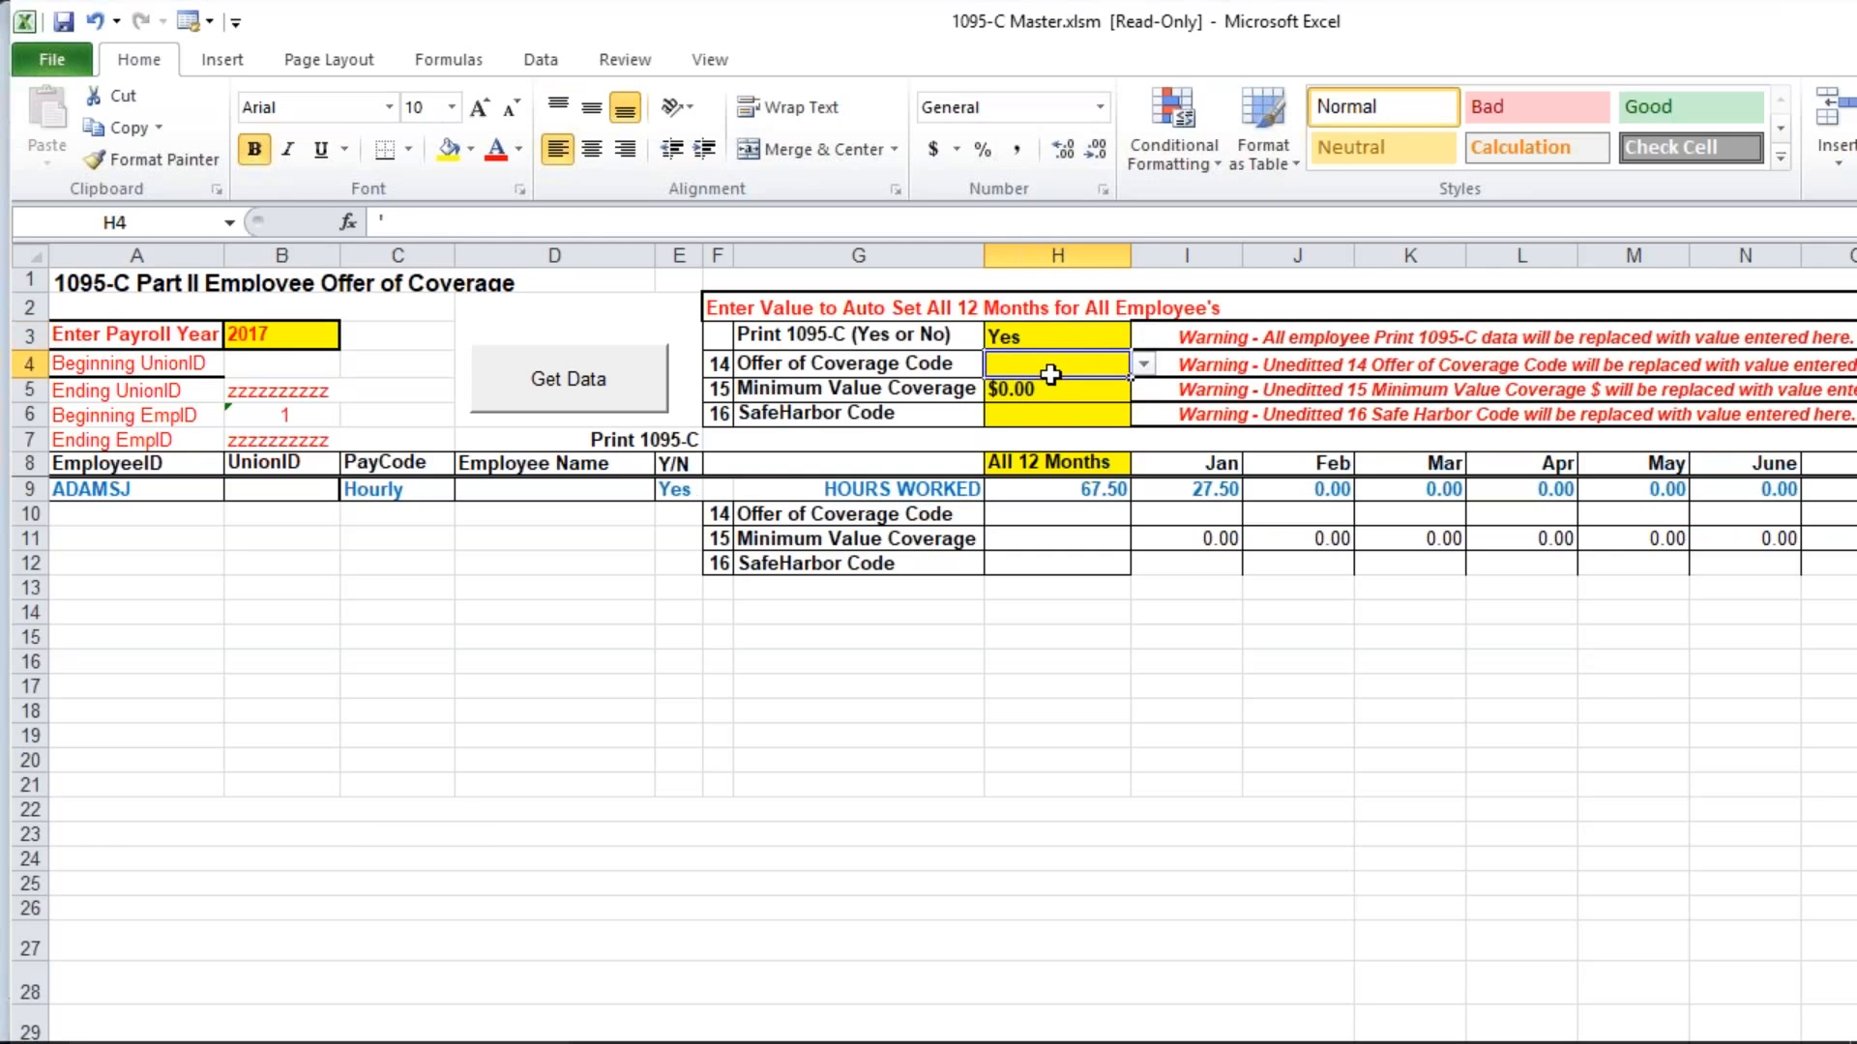
left_click(1143, 364)
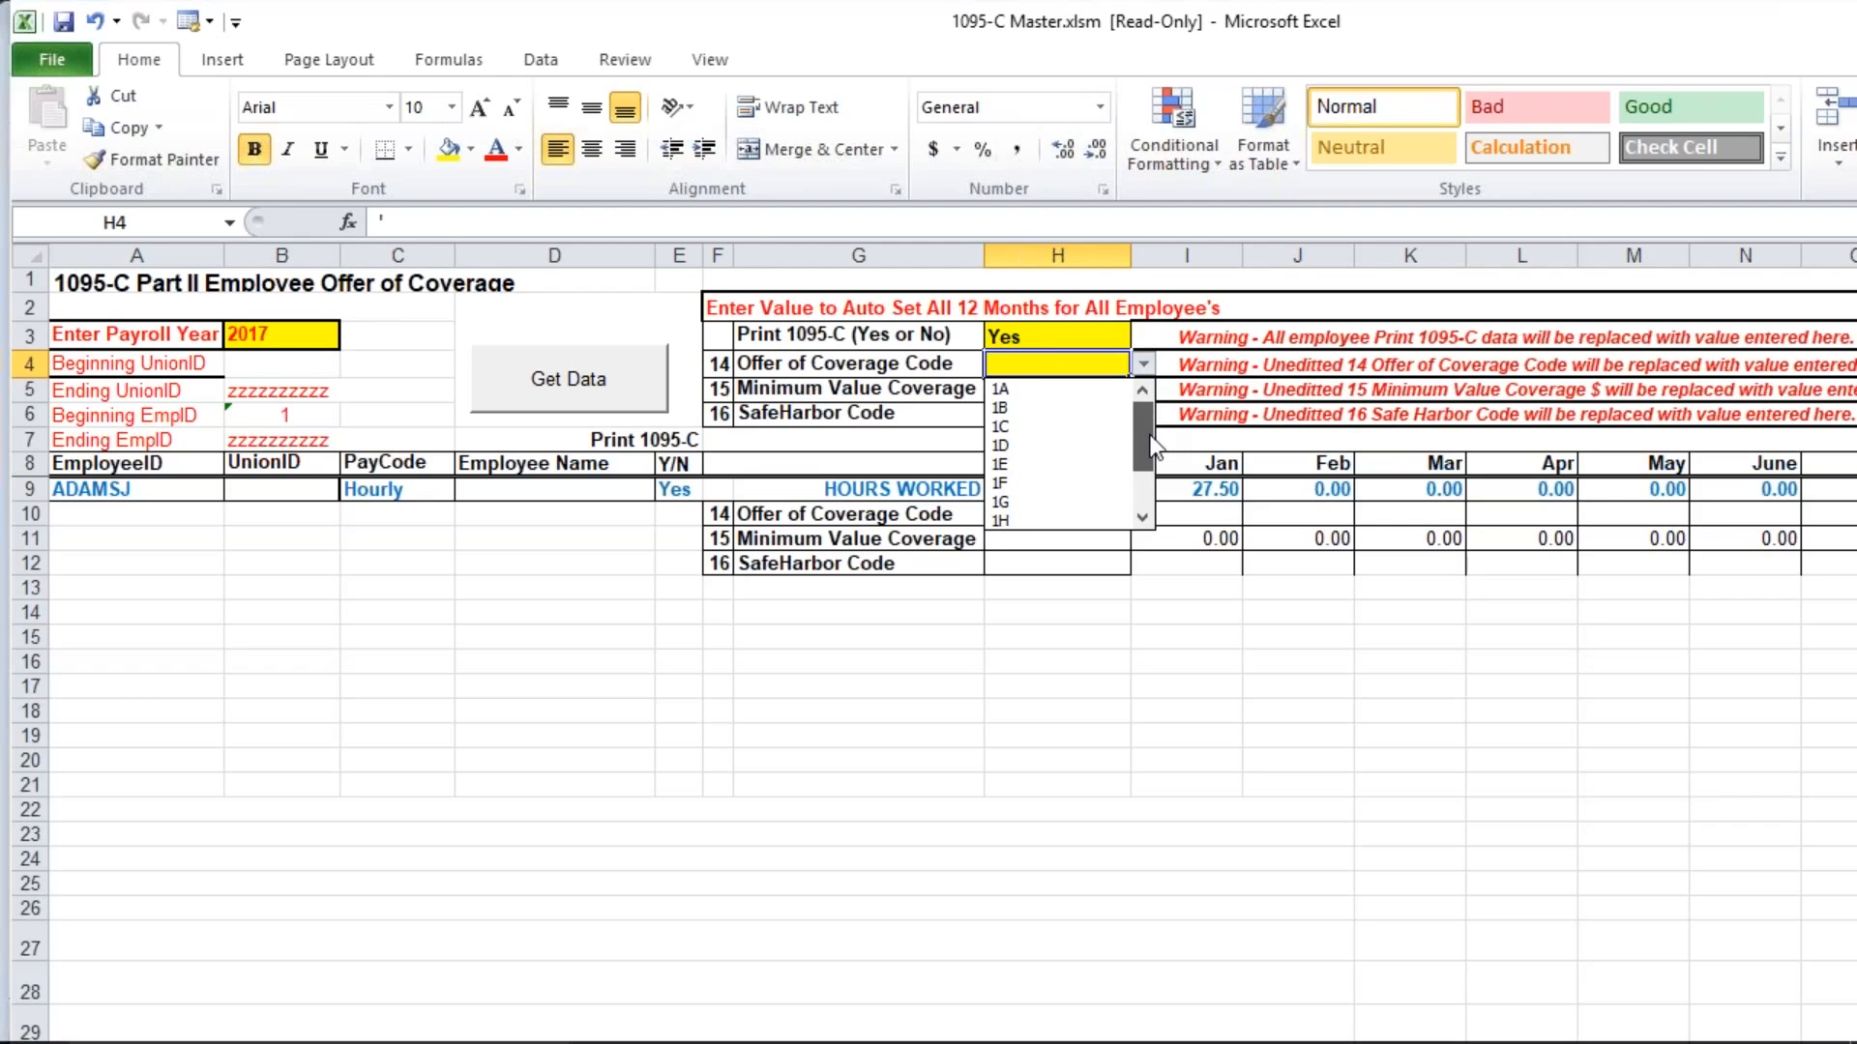
left_click(1054, 427)
left_click(1036, 387)
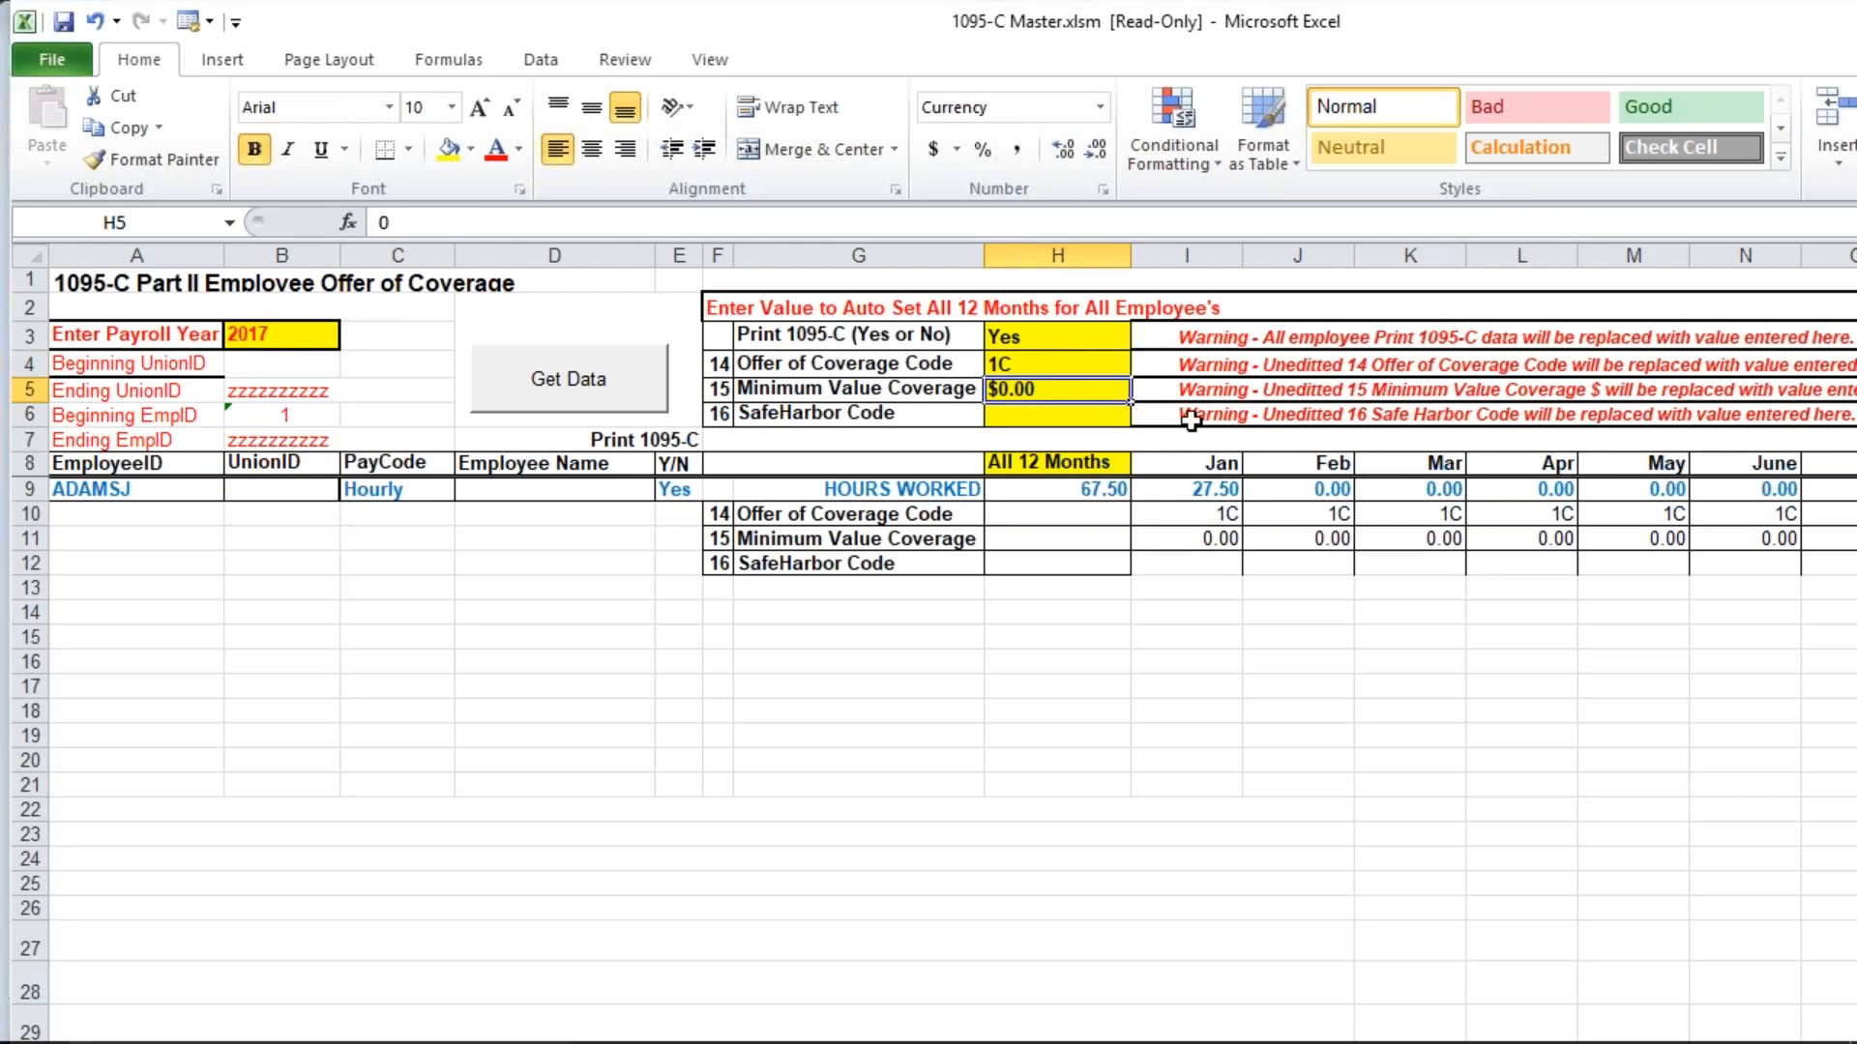
left_click(1073, 418)
left_click(1144, 415)
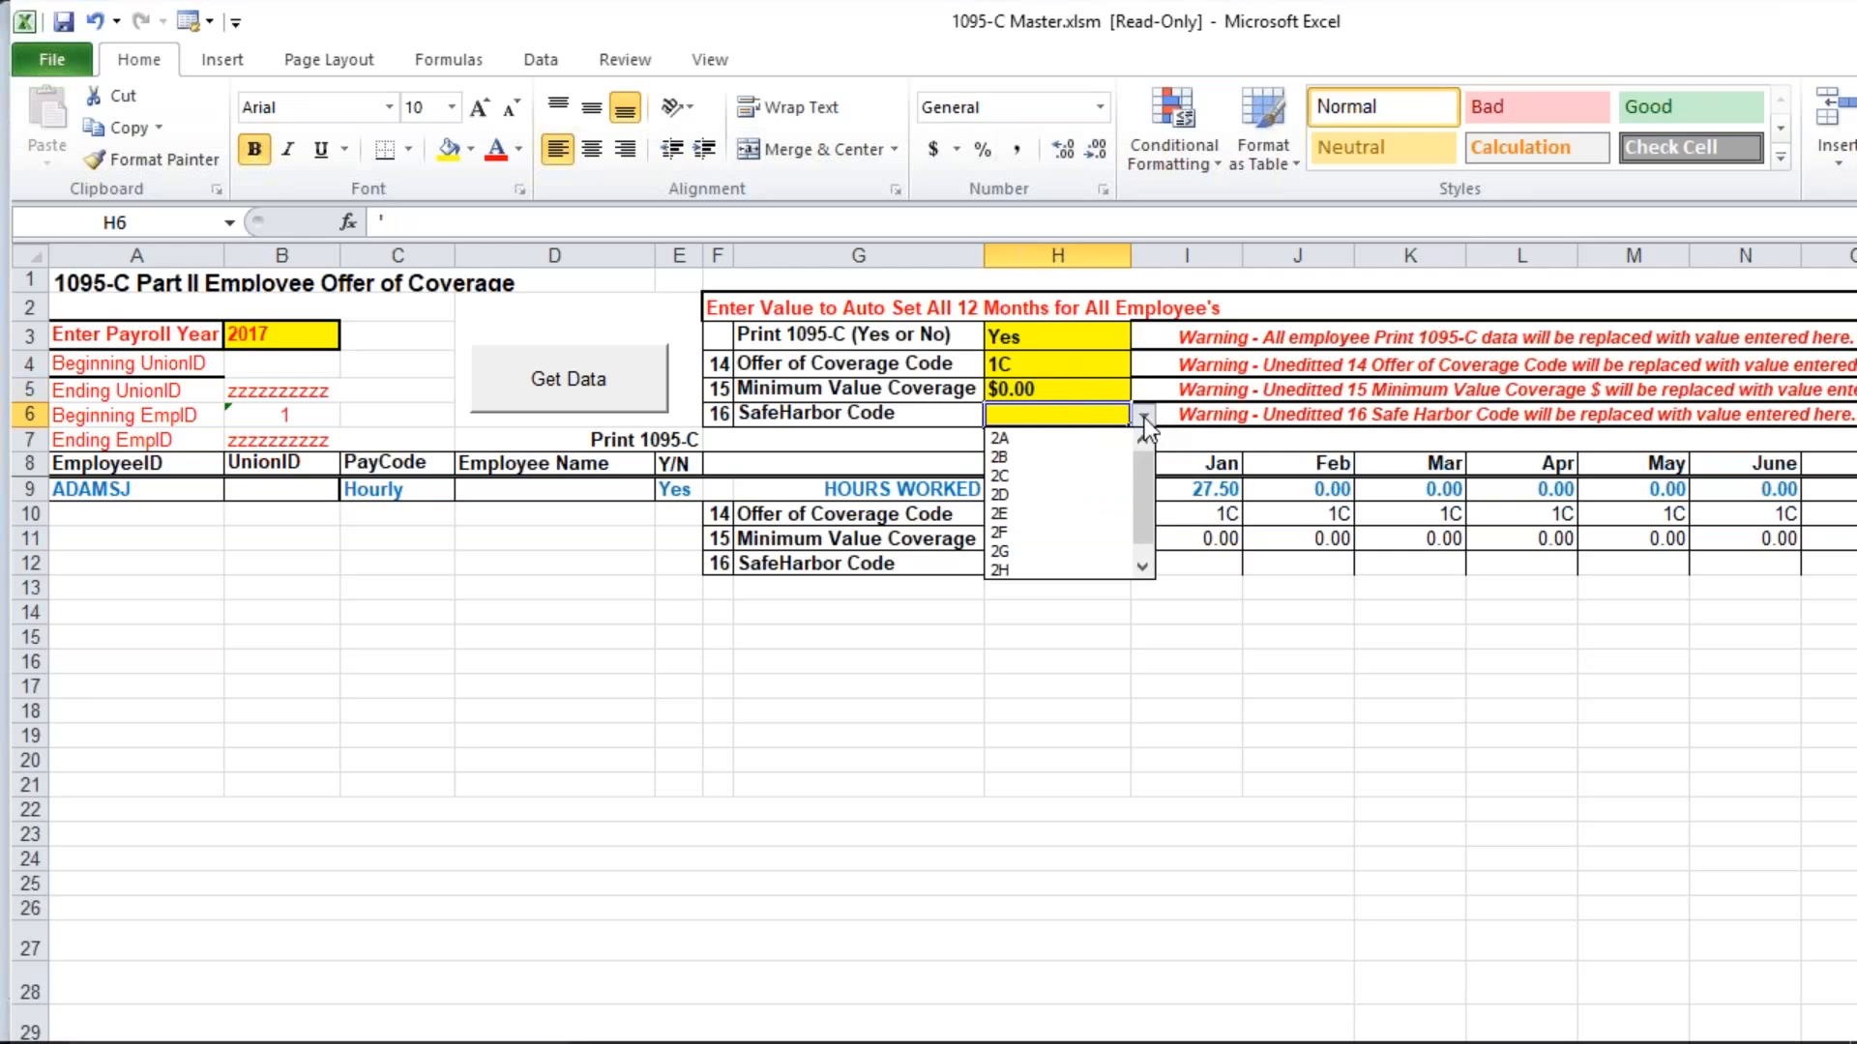
left_click(1041, 495)
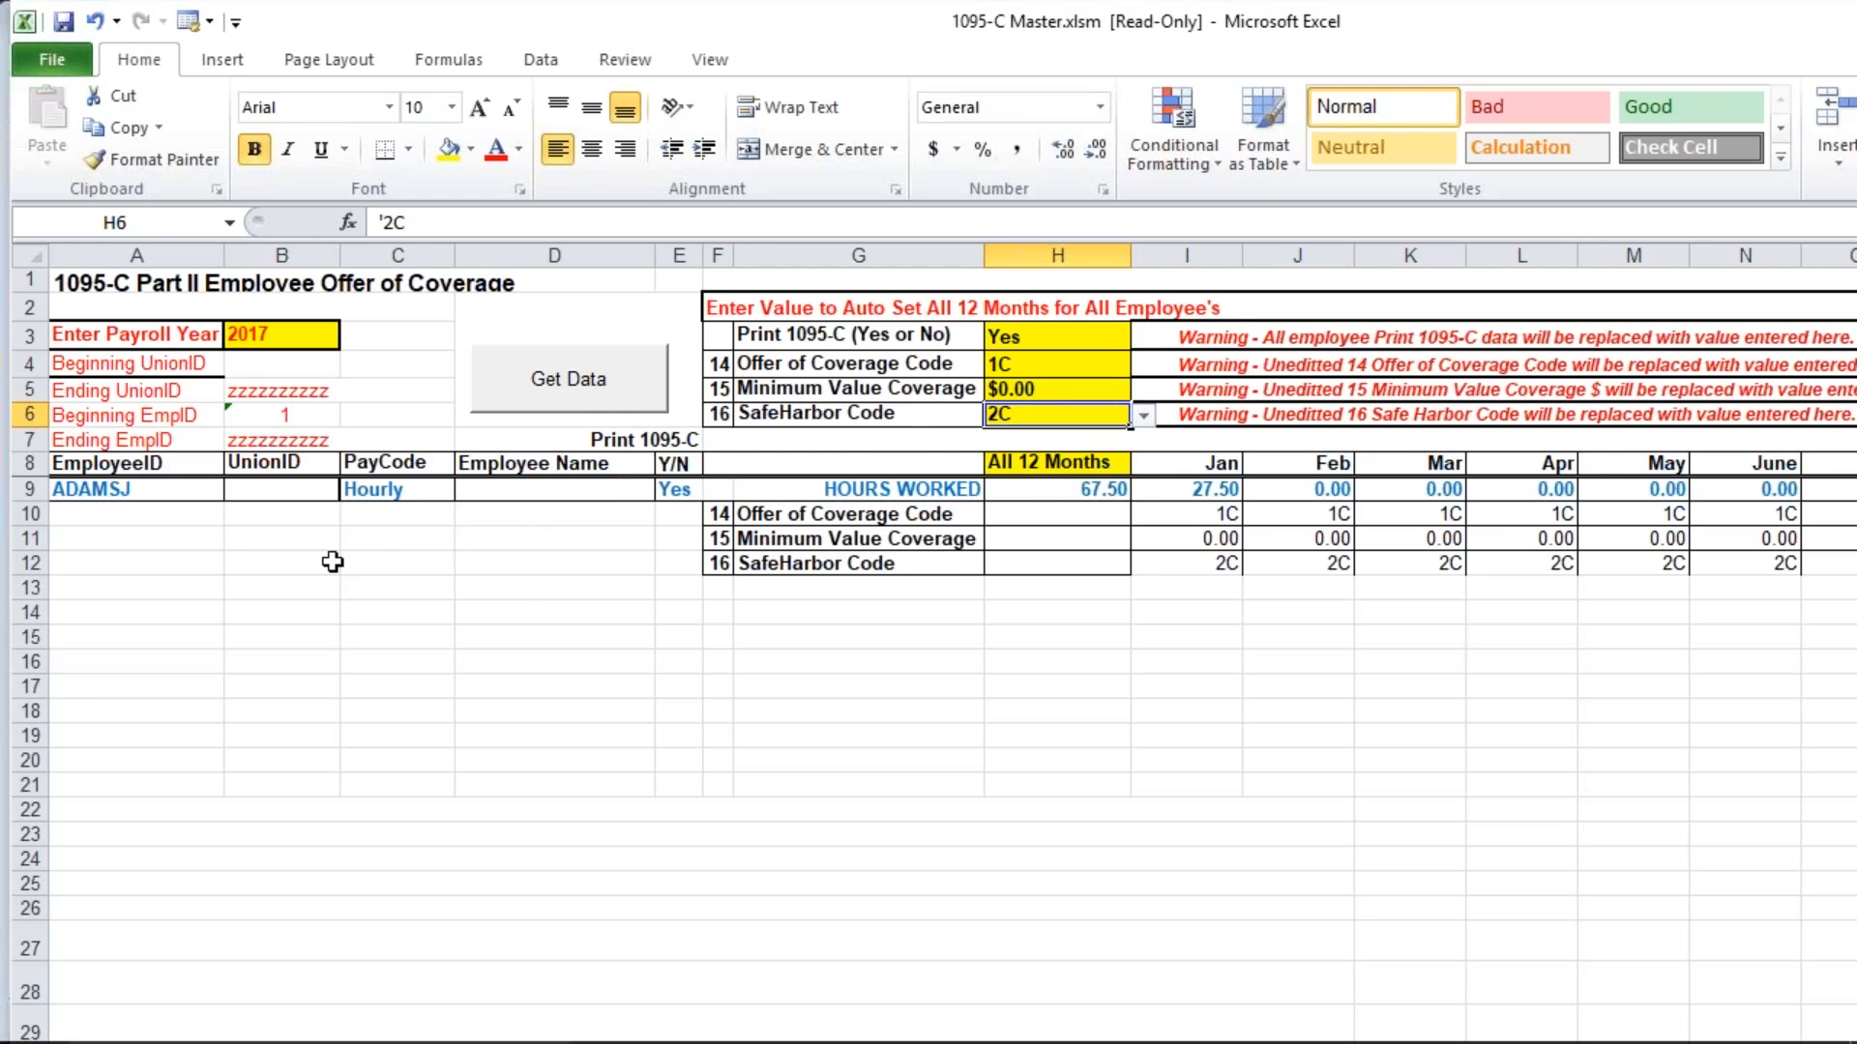
Review the beginning and ending UnionID and EmpID range cells below the payroll year.
left_click(276, 364)
left_click(290, 390)
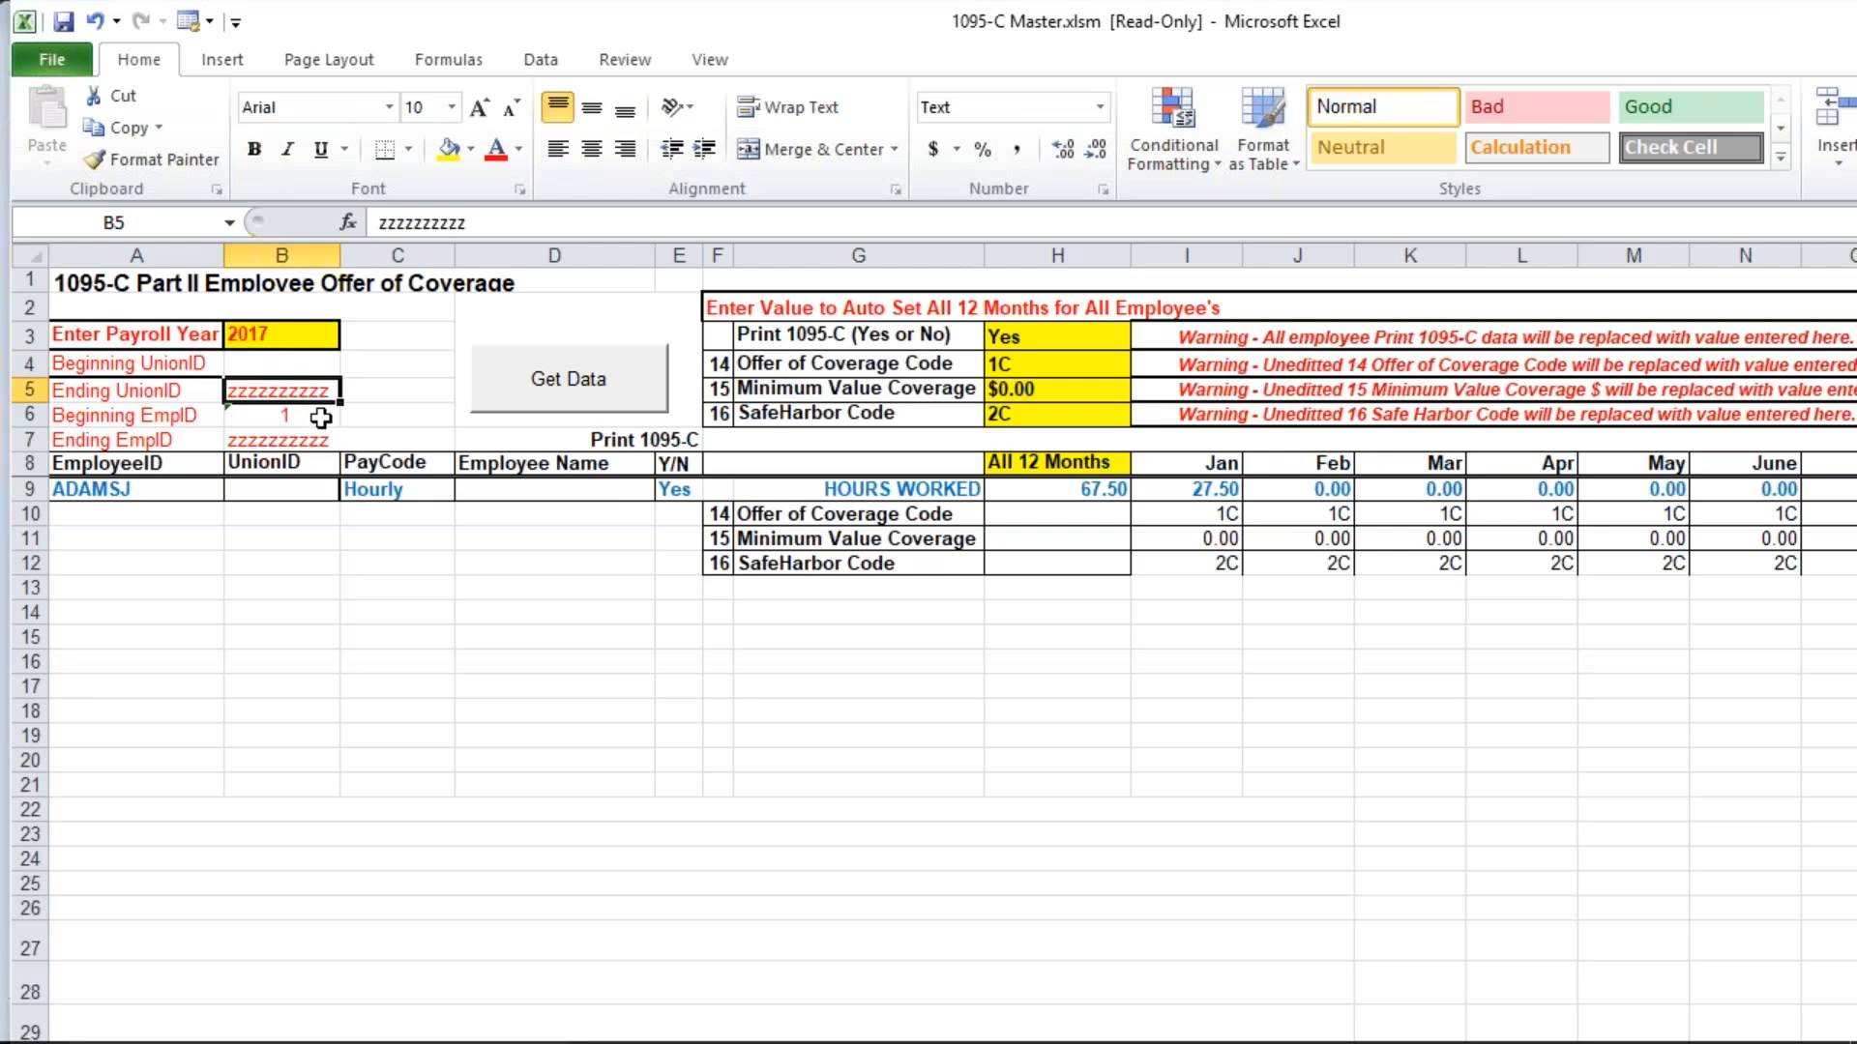
left_click(319, 415)
left_click(322, 440)
left_click(323, 374)
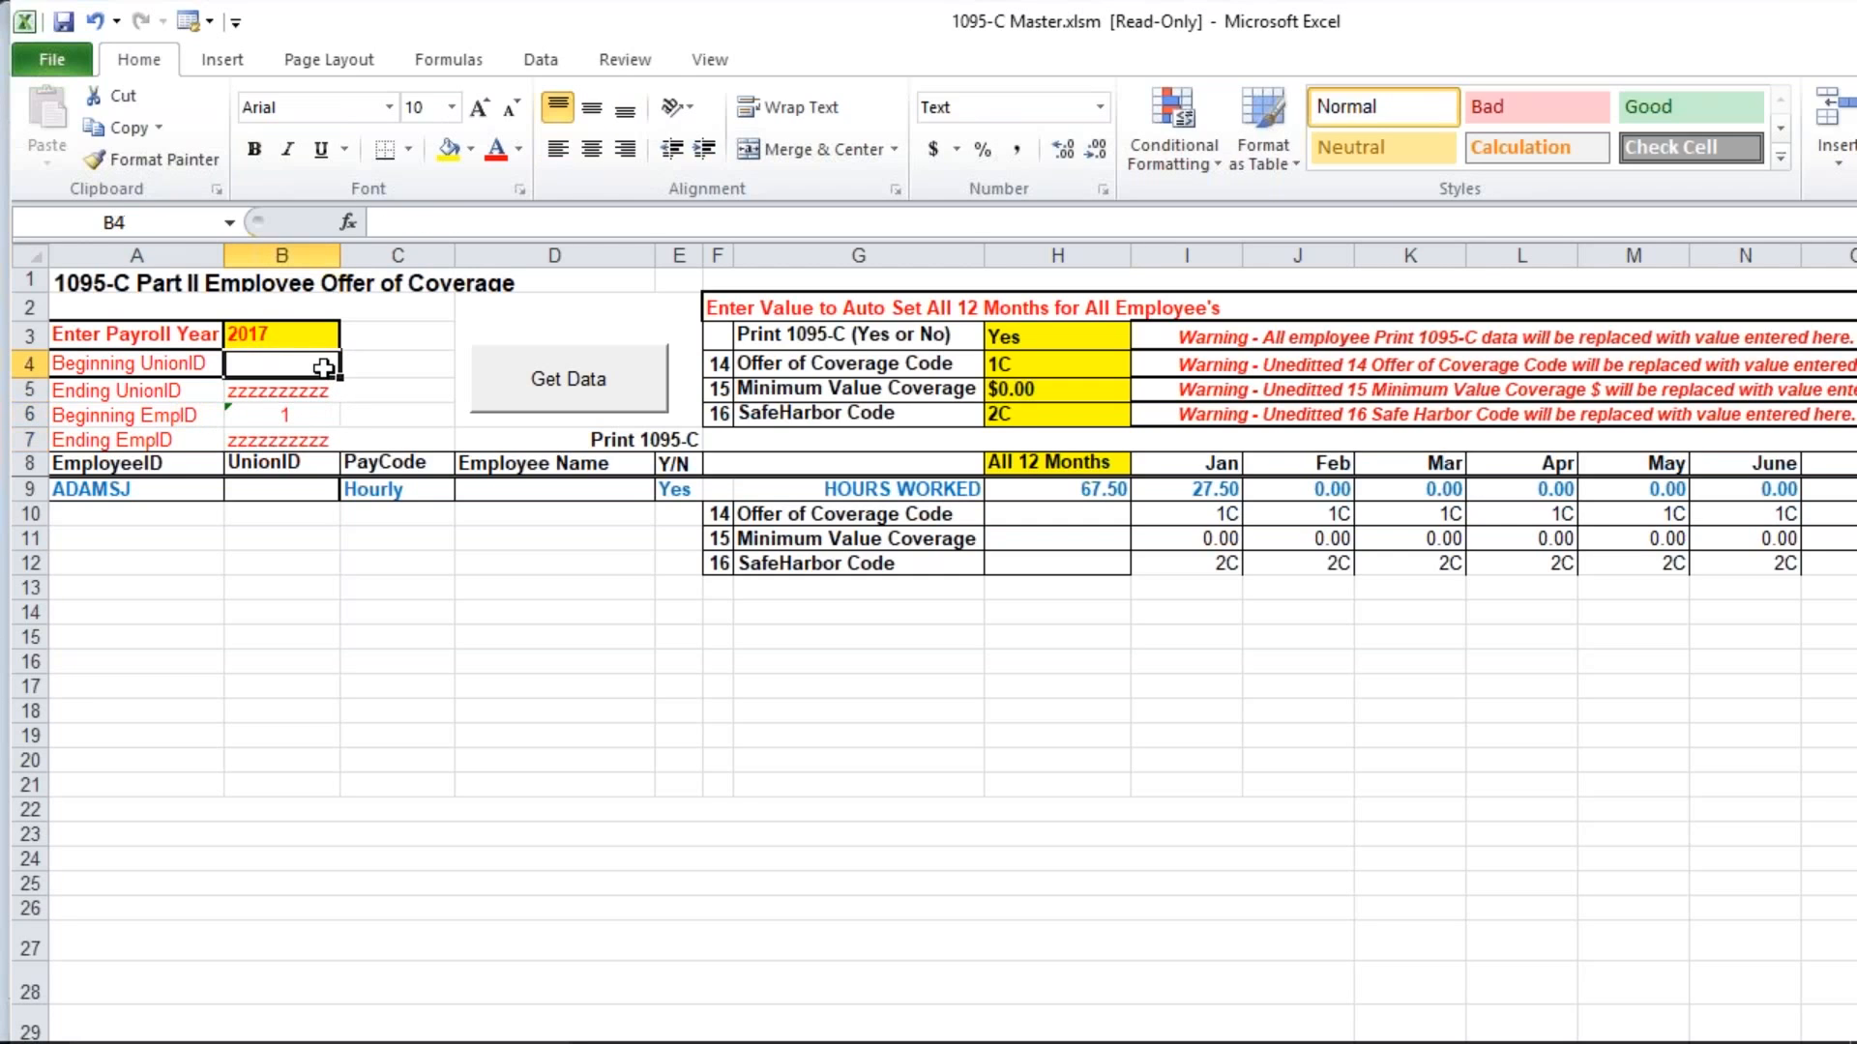
Check the Ending UnionID, Beginning EmpID and Ending EmpID values that limit the data retrieval.
left_click(322, 385)
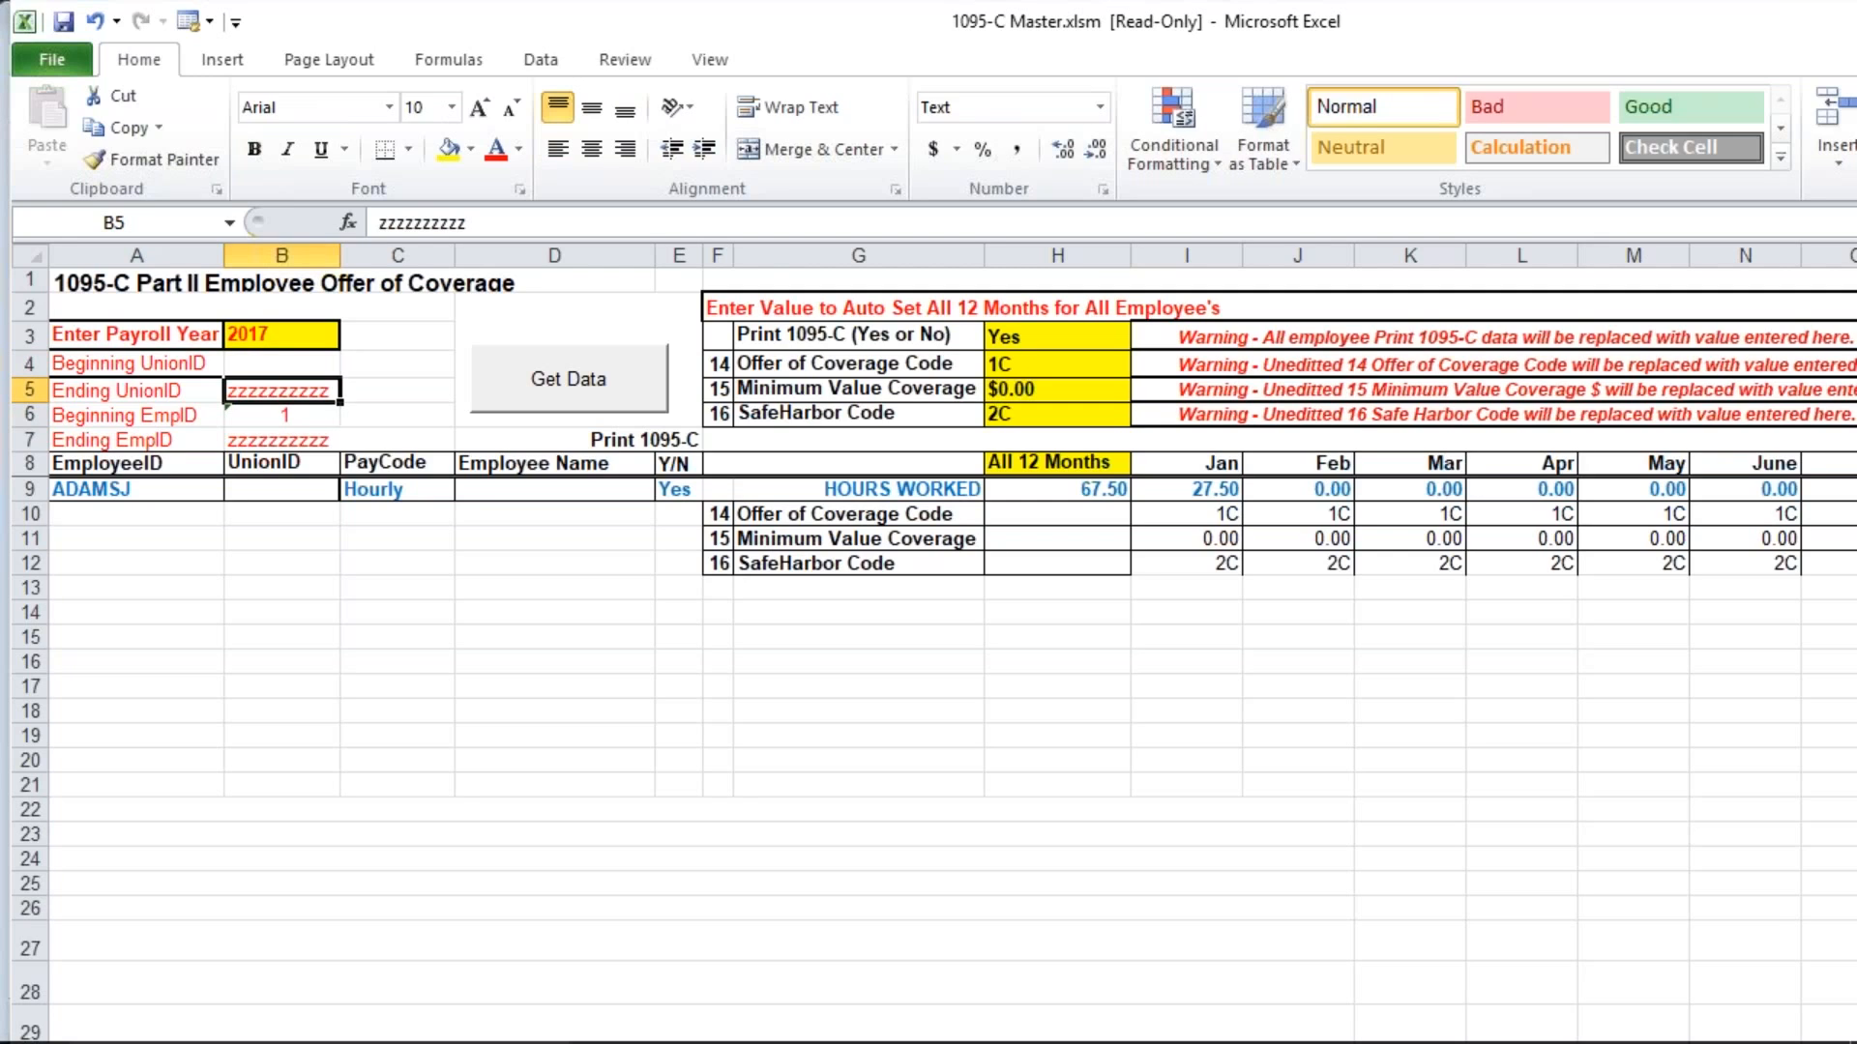
left_click(319, 416)
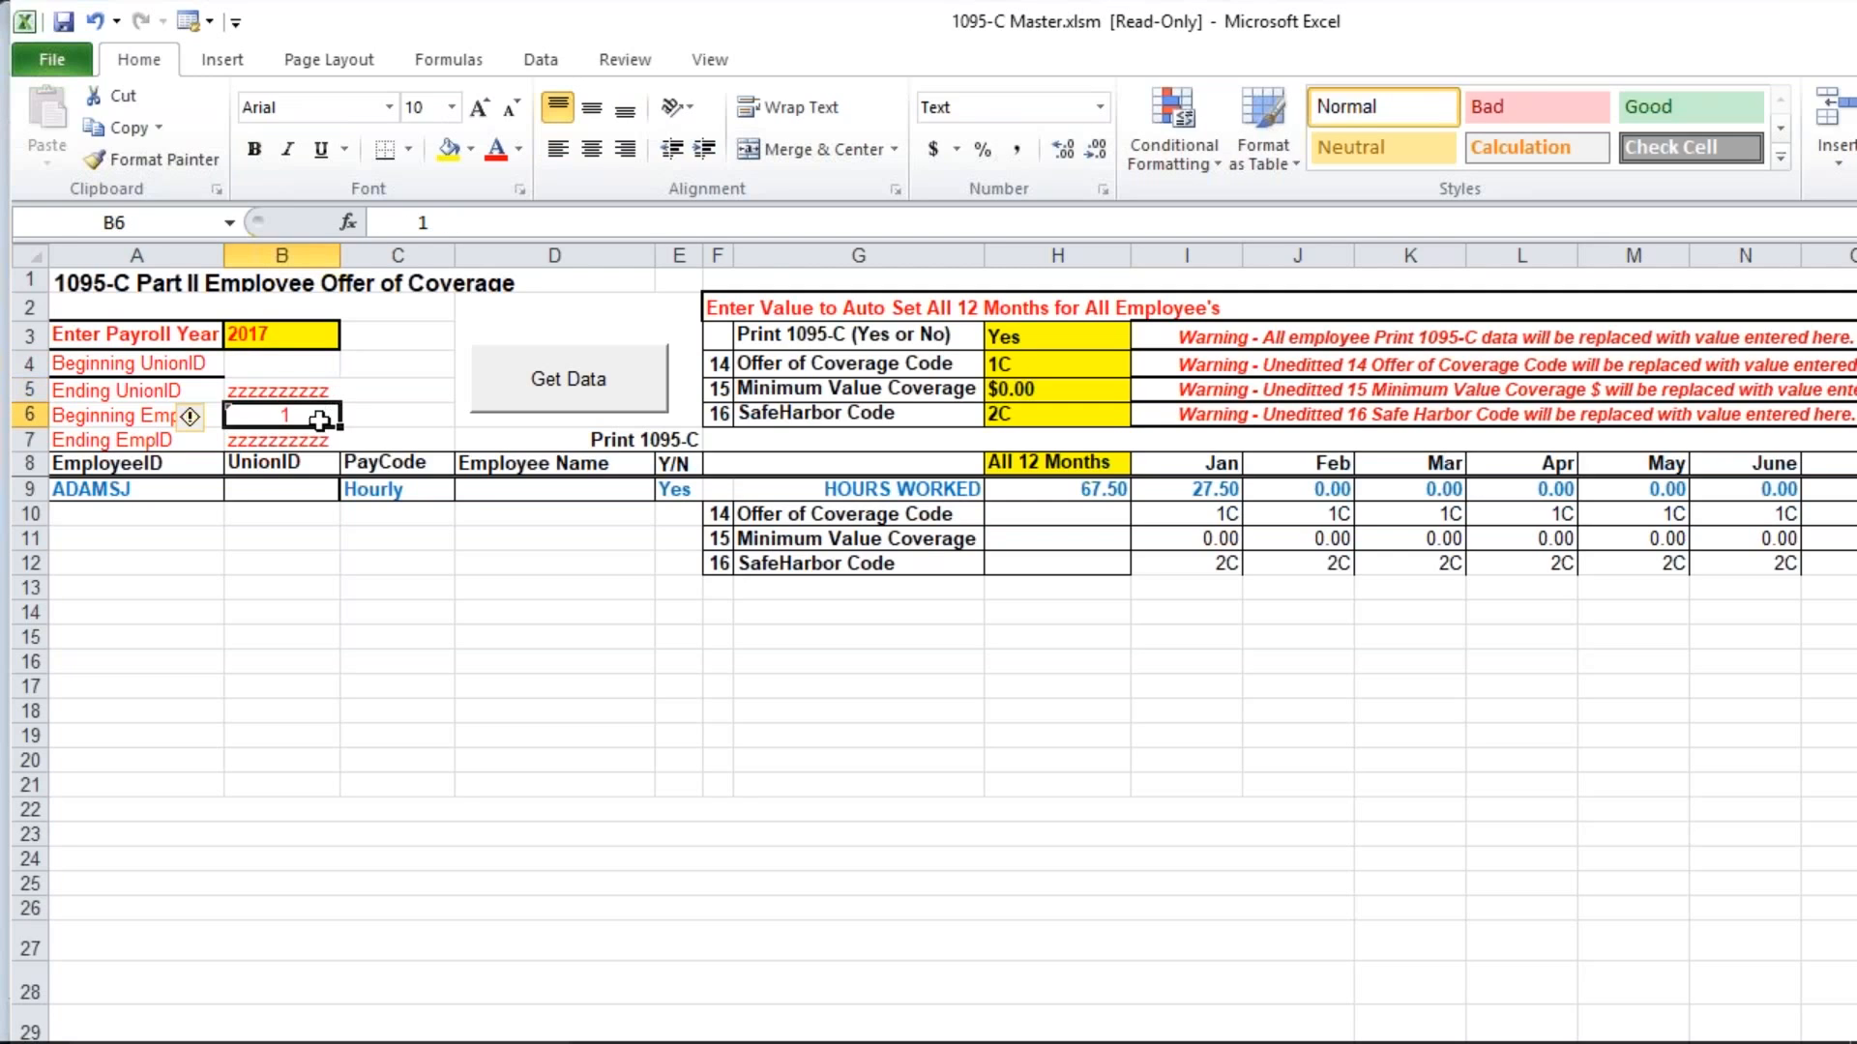
left_click(317, 442)
left_click(319, 418)
left_click(317, 441)
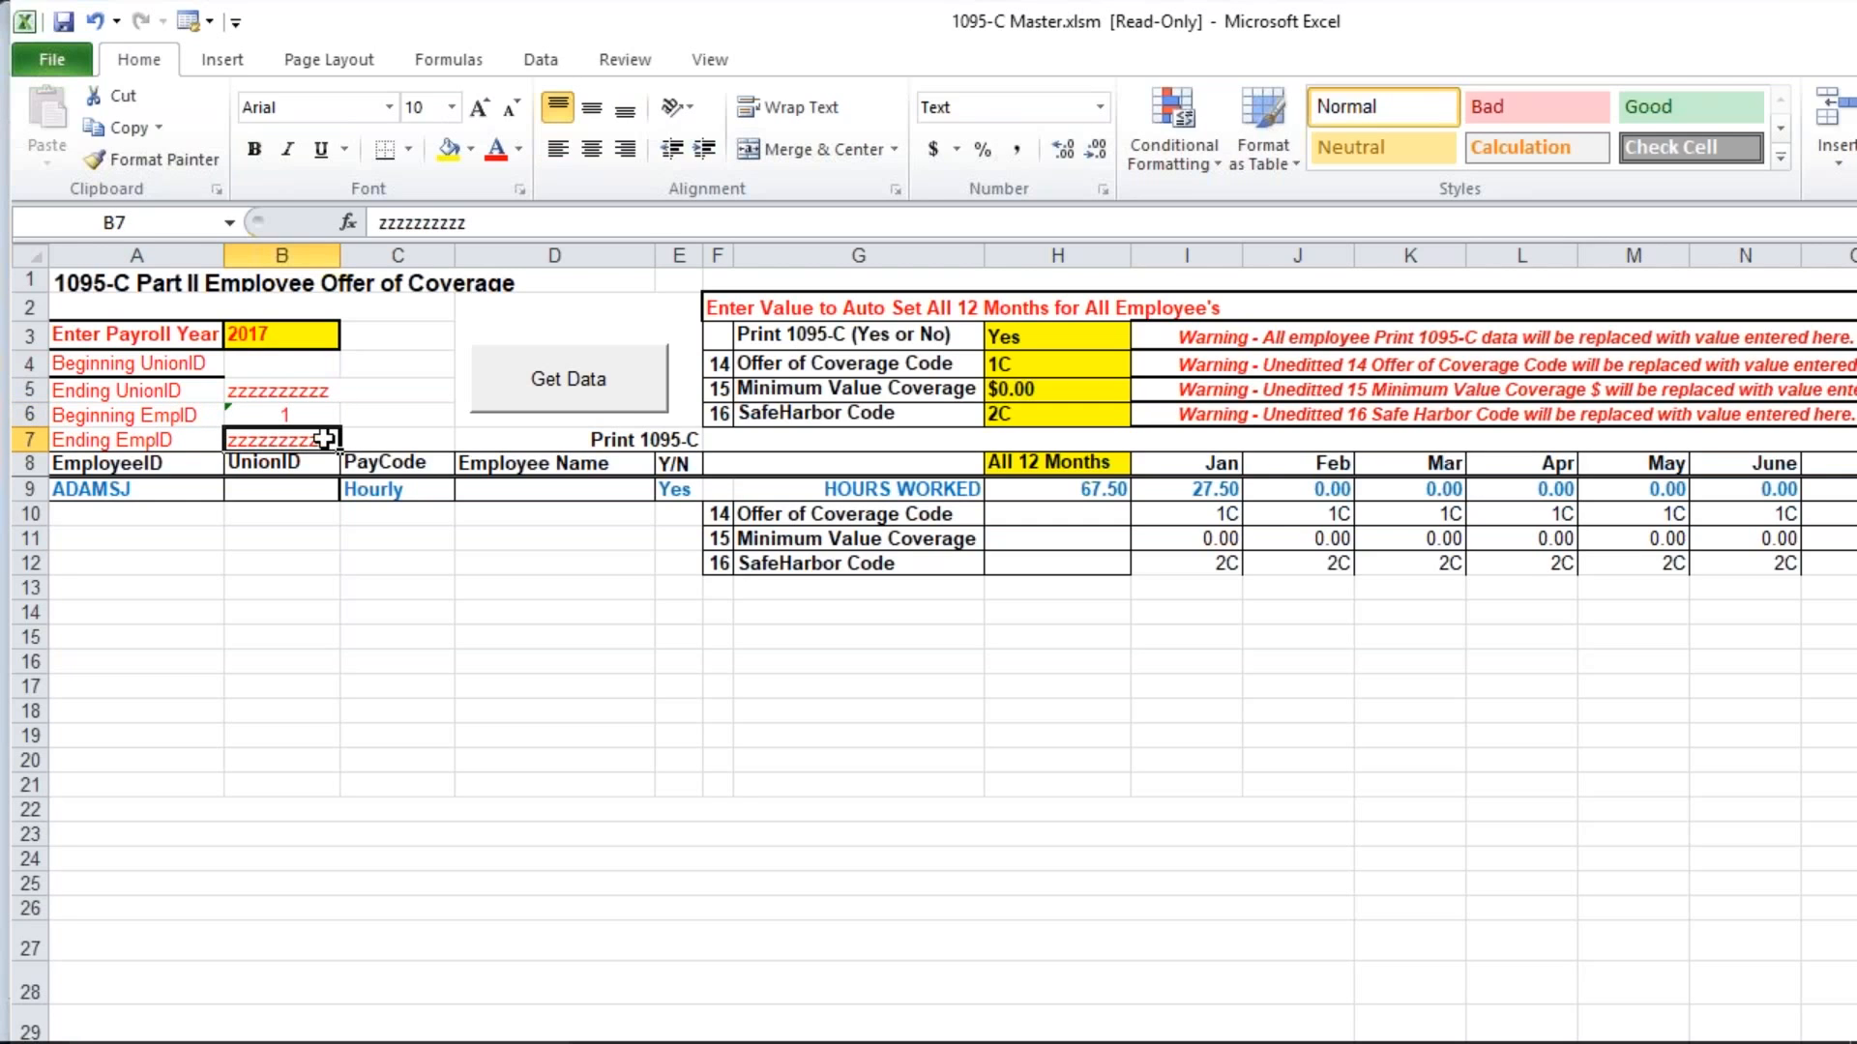
Try Get Data with the current ranges, cancel the data source selection and end the macro.
left_click(620, 382)
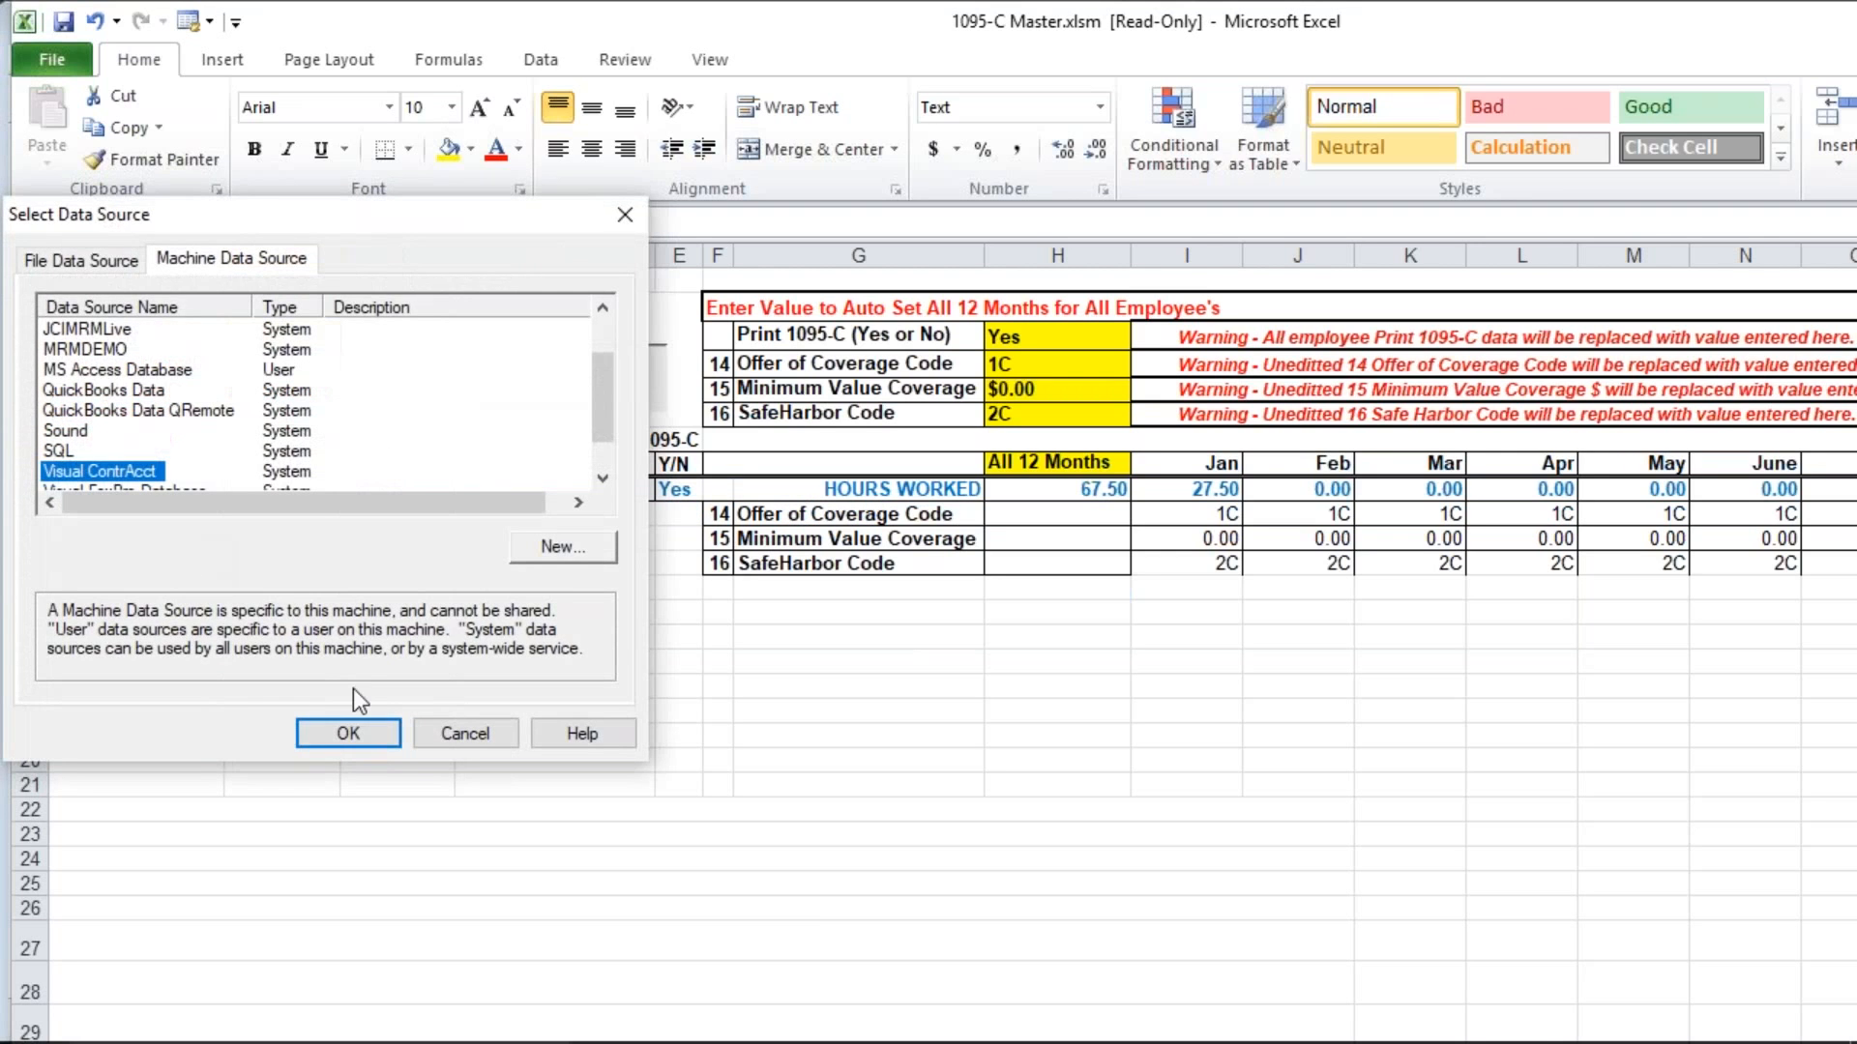
left_click(465, 733)
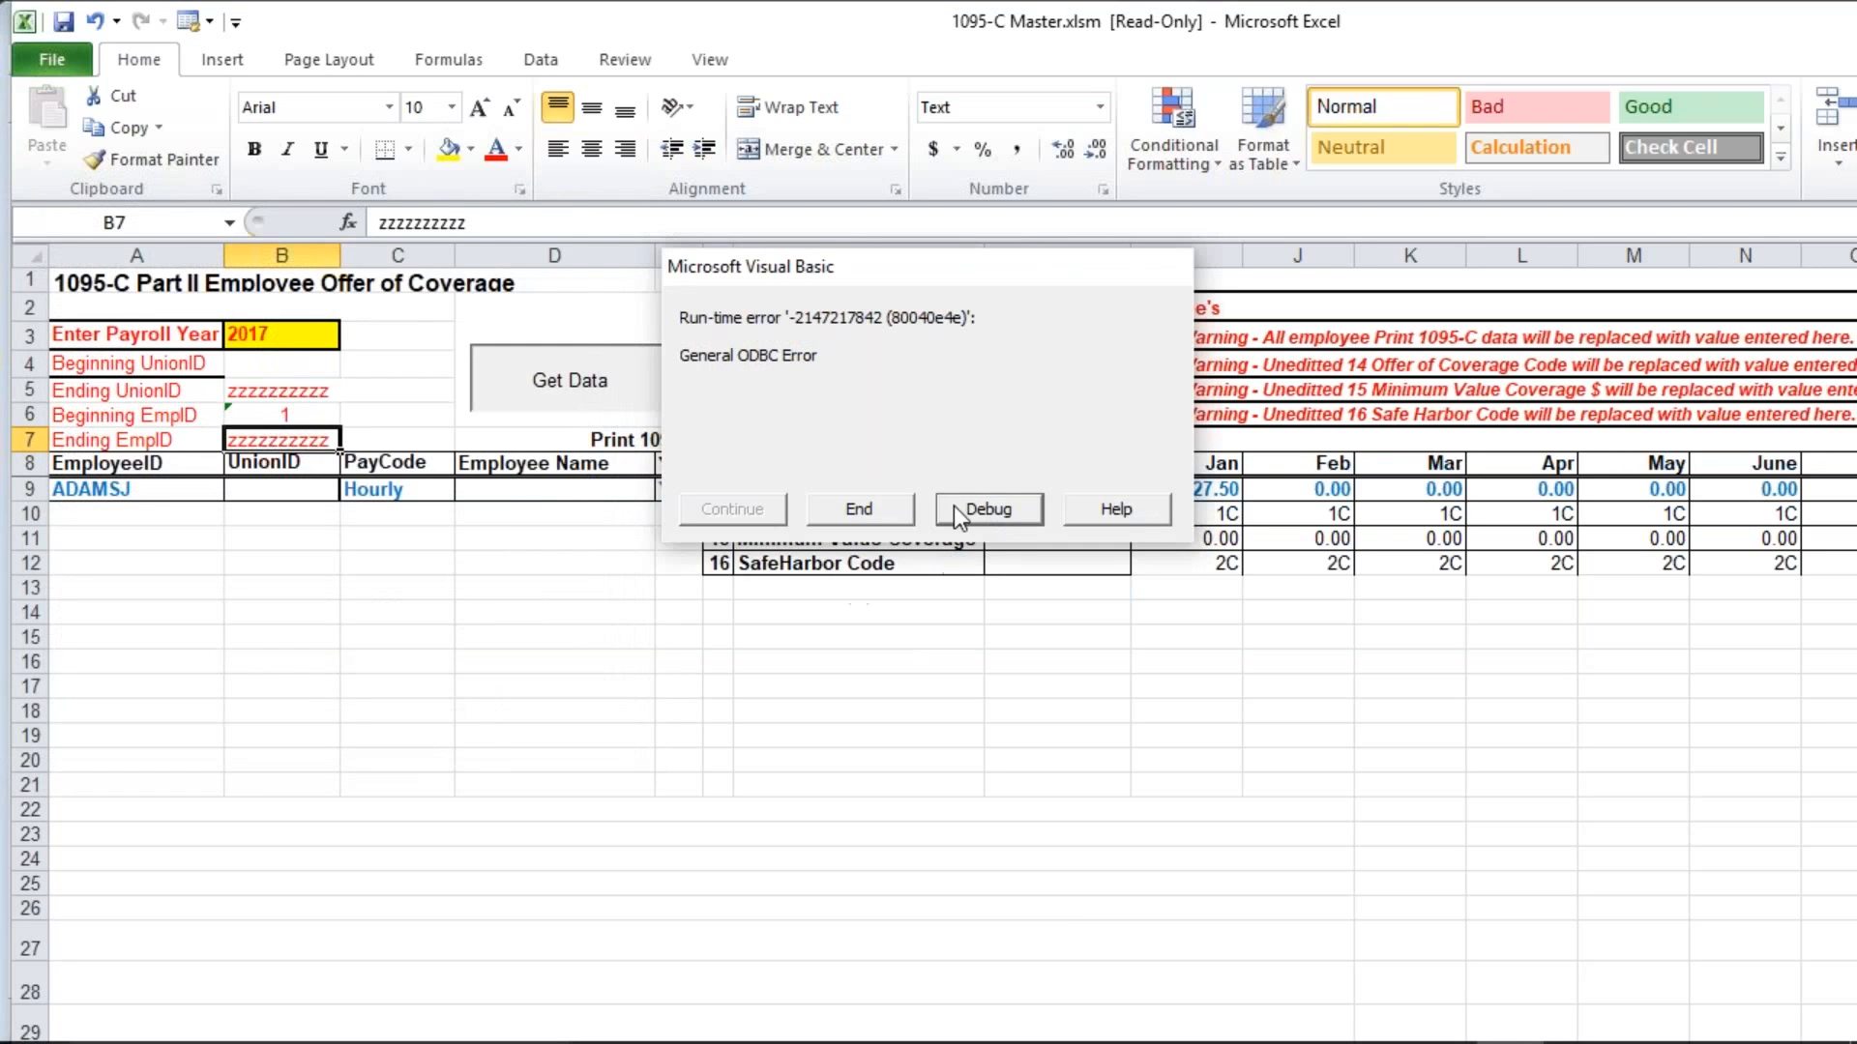
left_click(859, 510)
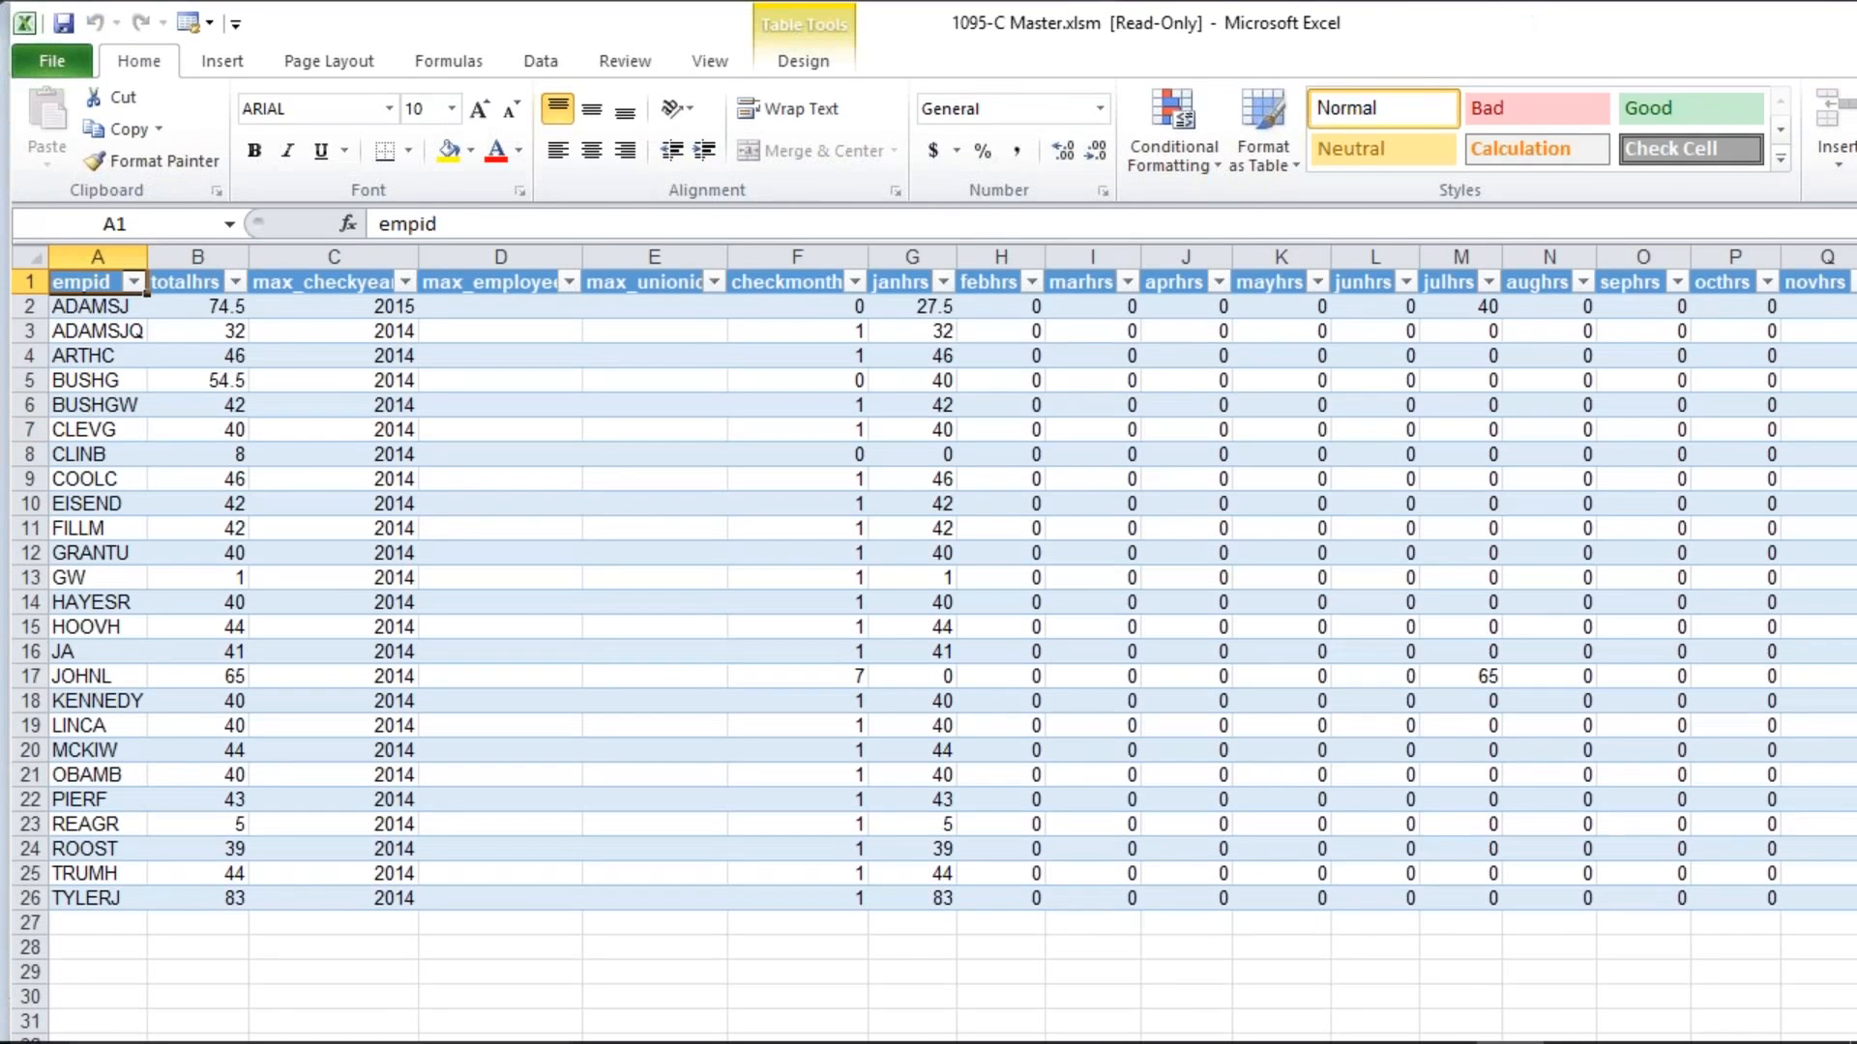
Move the workbook window down and close 1095-C Master.xlsm without saving the changes.
left_click_drag(1526, 9, 1526, 88)
left_click(1819, 22)
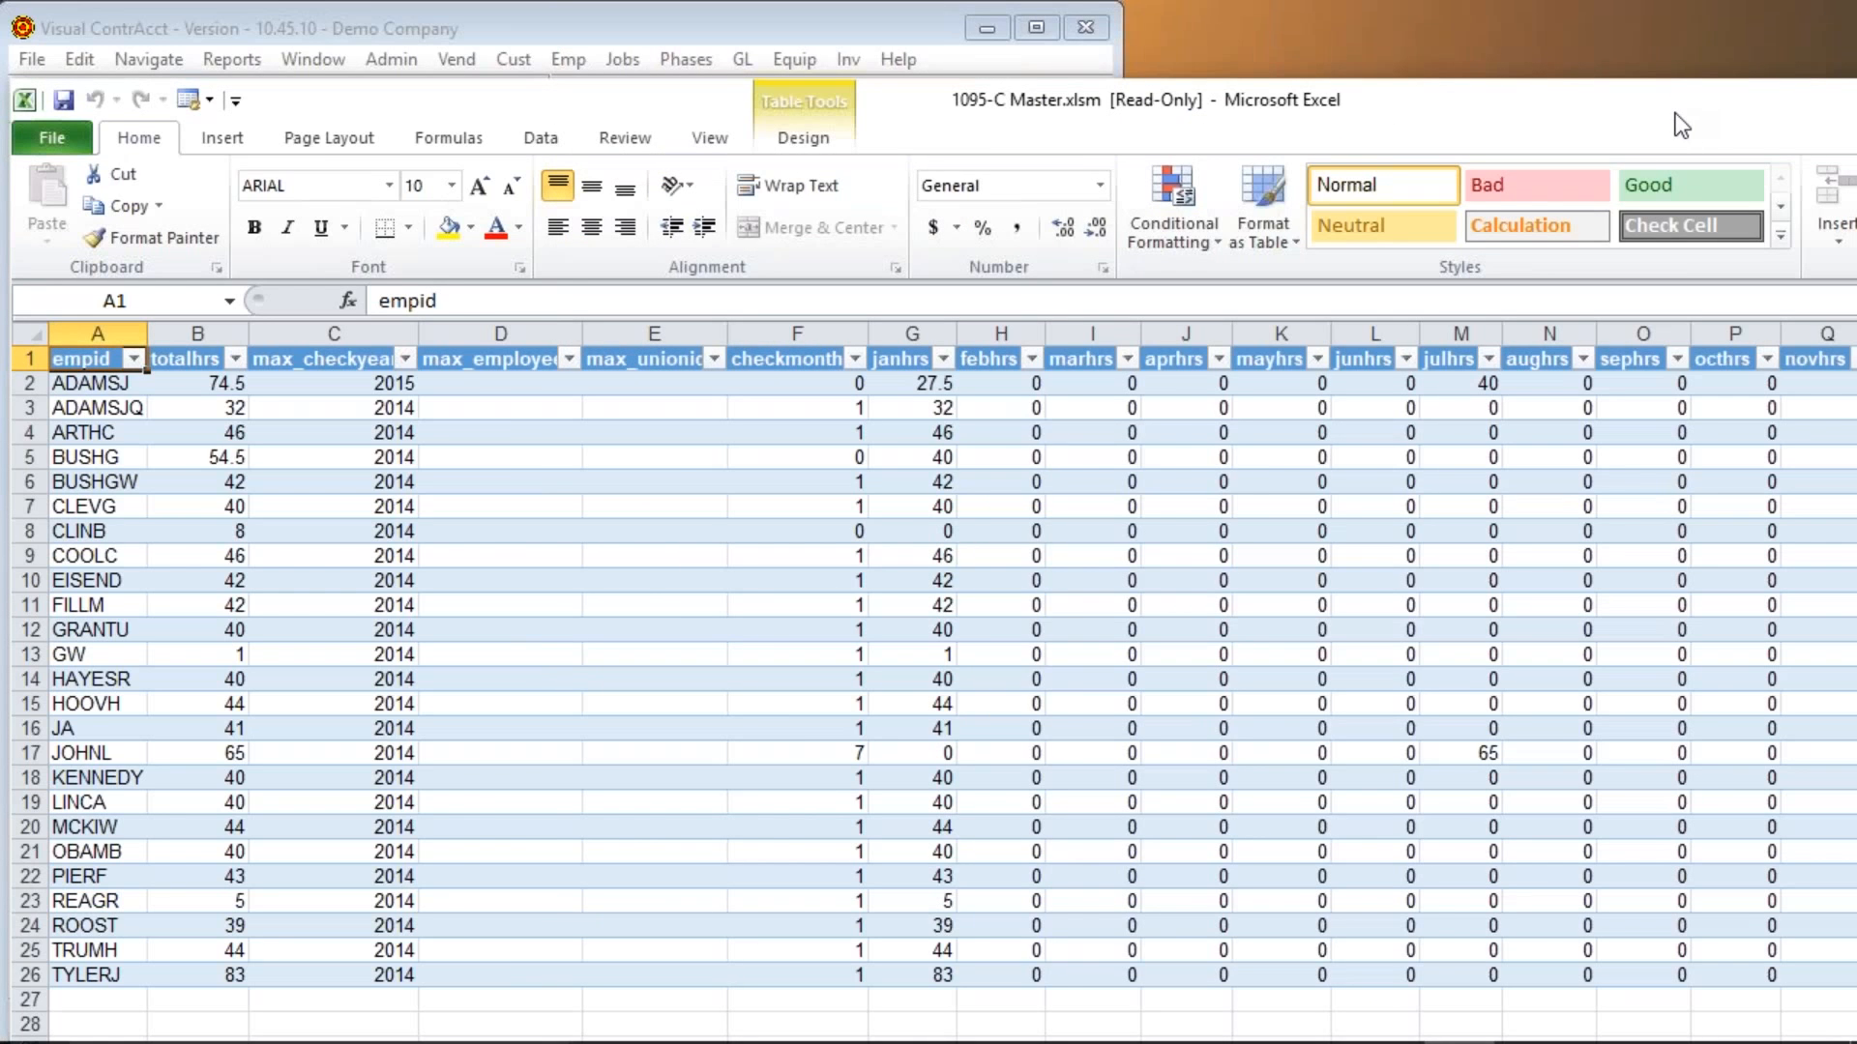
key("alt+F4")
left_click(896, 567)
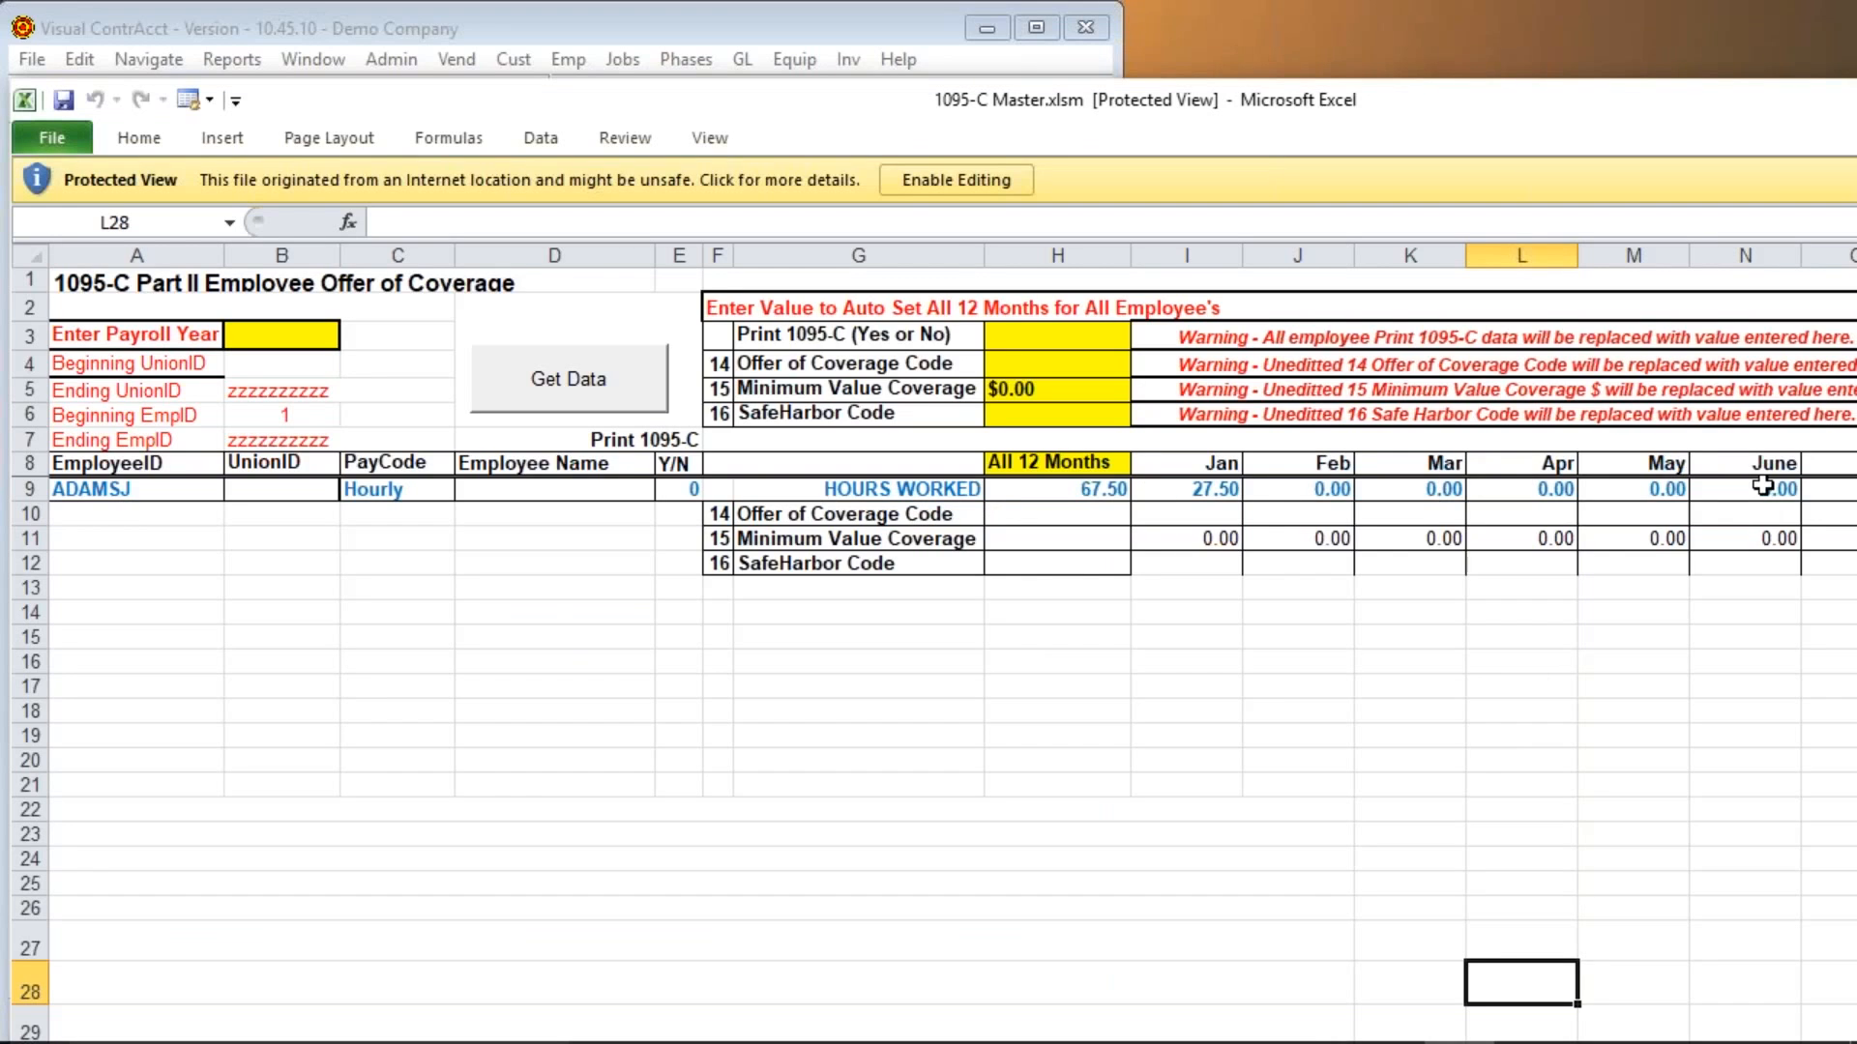
Examine the first employee's monthly hours worked, 12-month total, and monthly offer code, minimum value coverage and SafeHarbor cells.
left_click(1199, 489)
left_click(1327, 489)
left_click(1403, 491)
left_click(1555, 489)
left_click(1658, 487)
left_click(1733, 486)
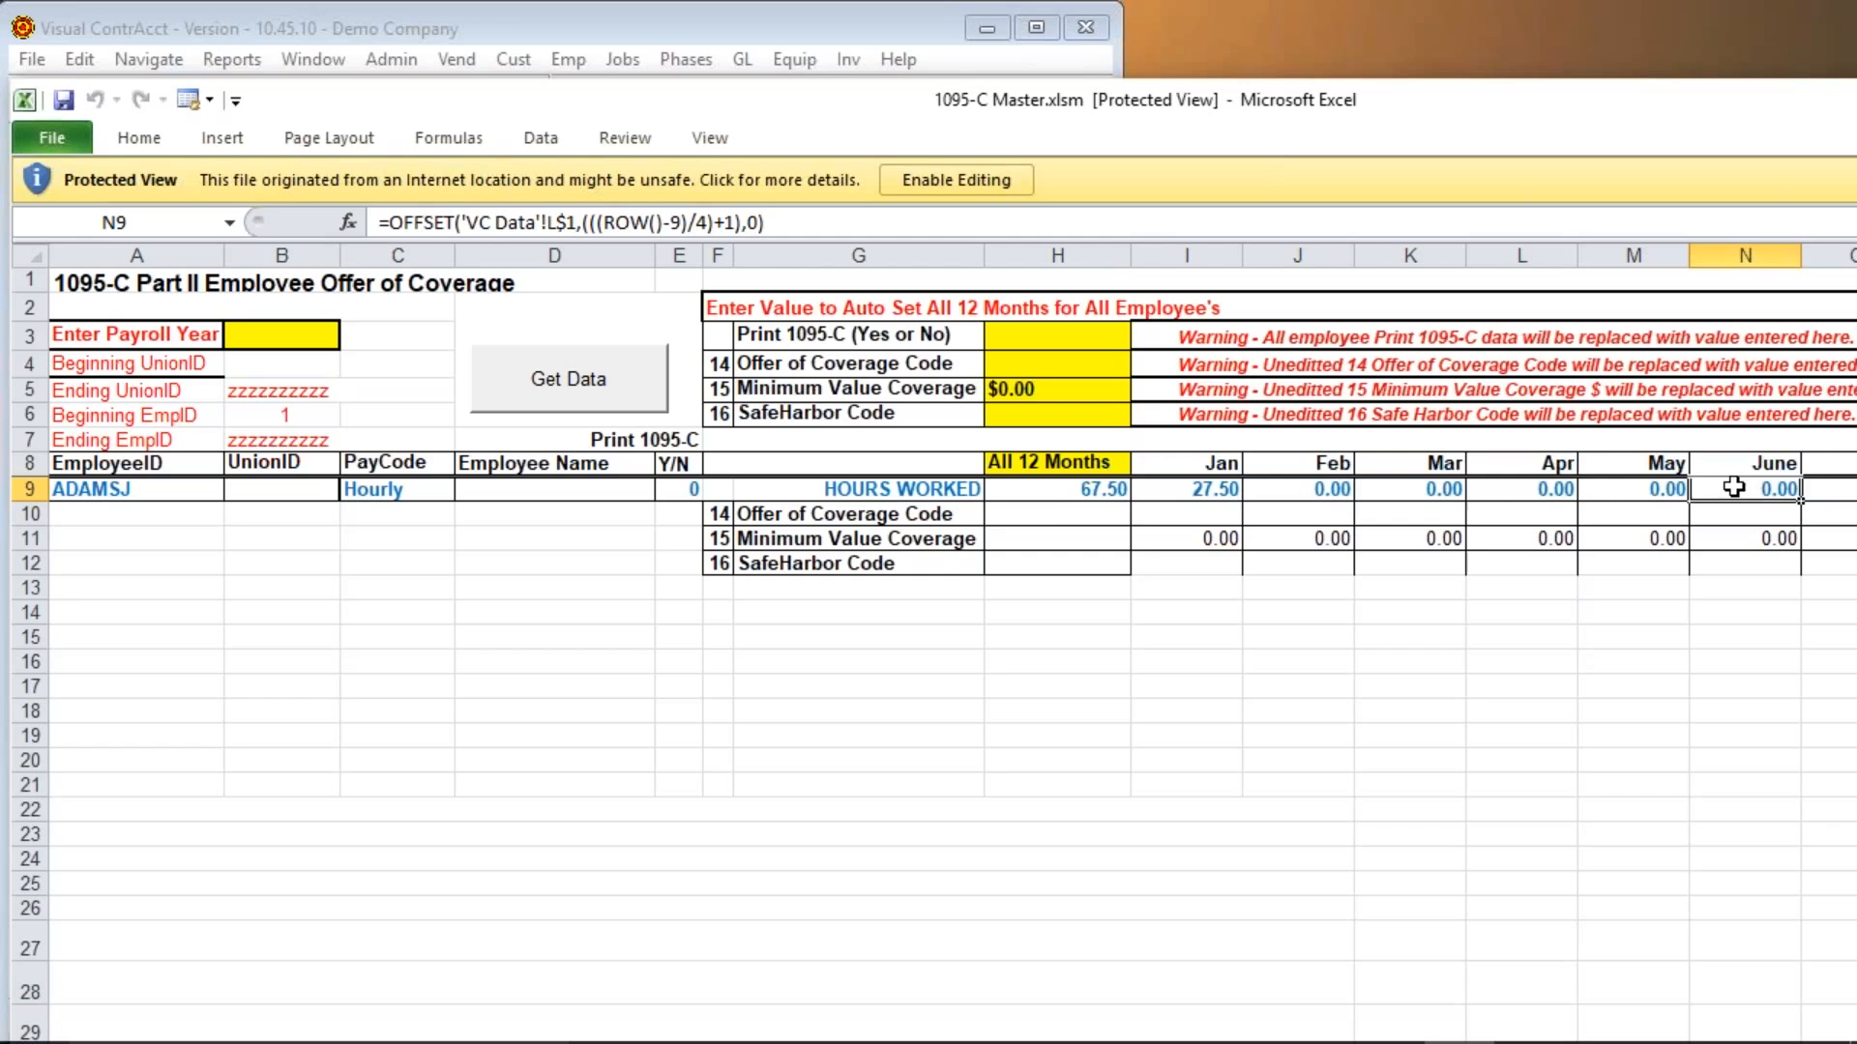
left_click(1061, 491)
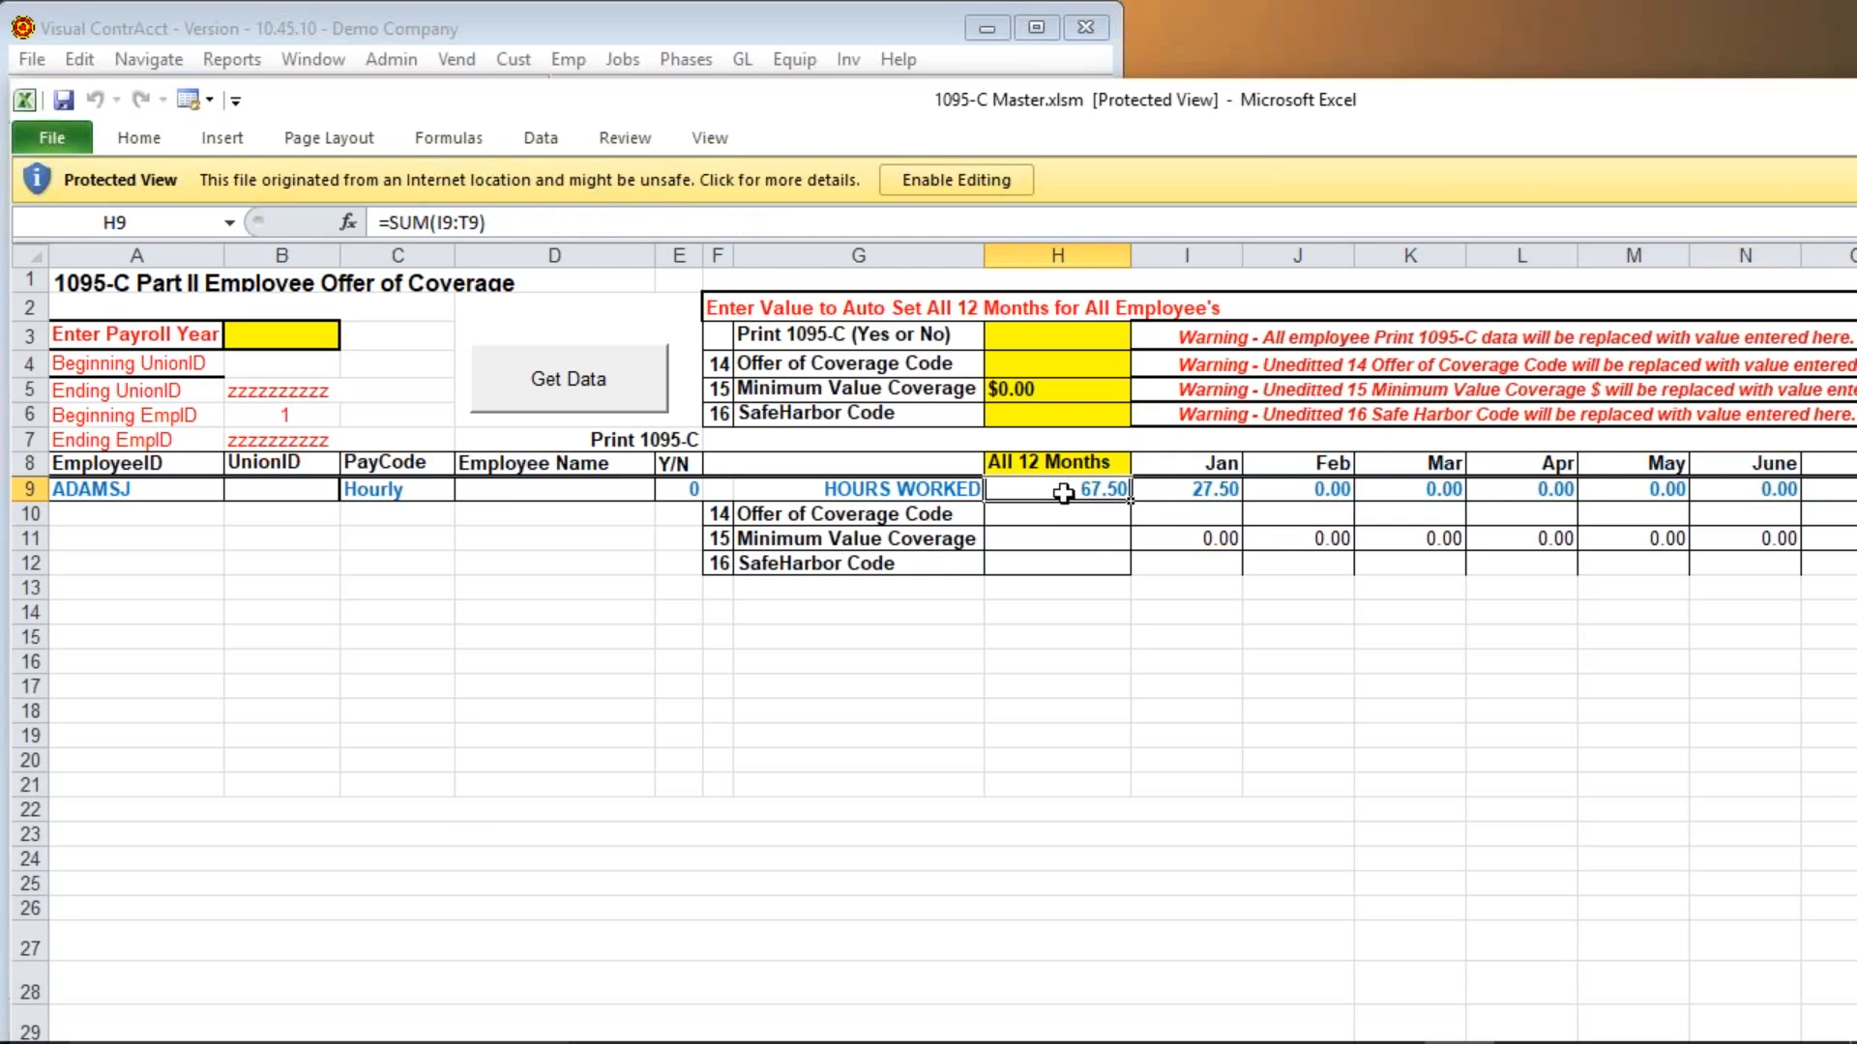
left_click(1223, 512)
left_click(1307, 541)
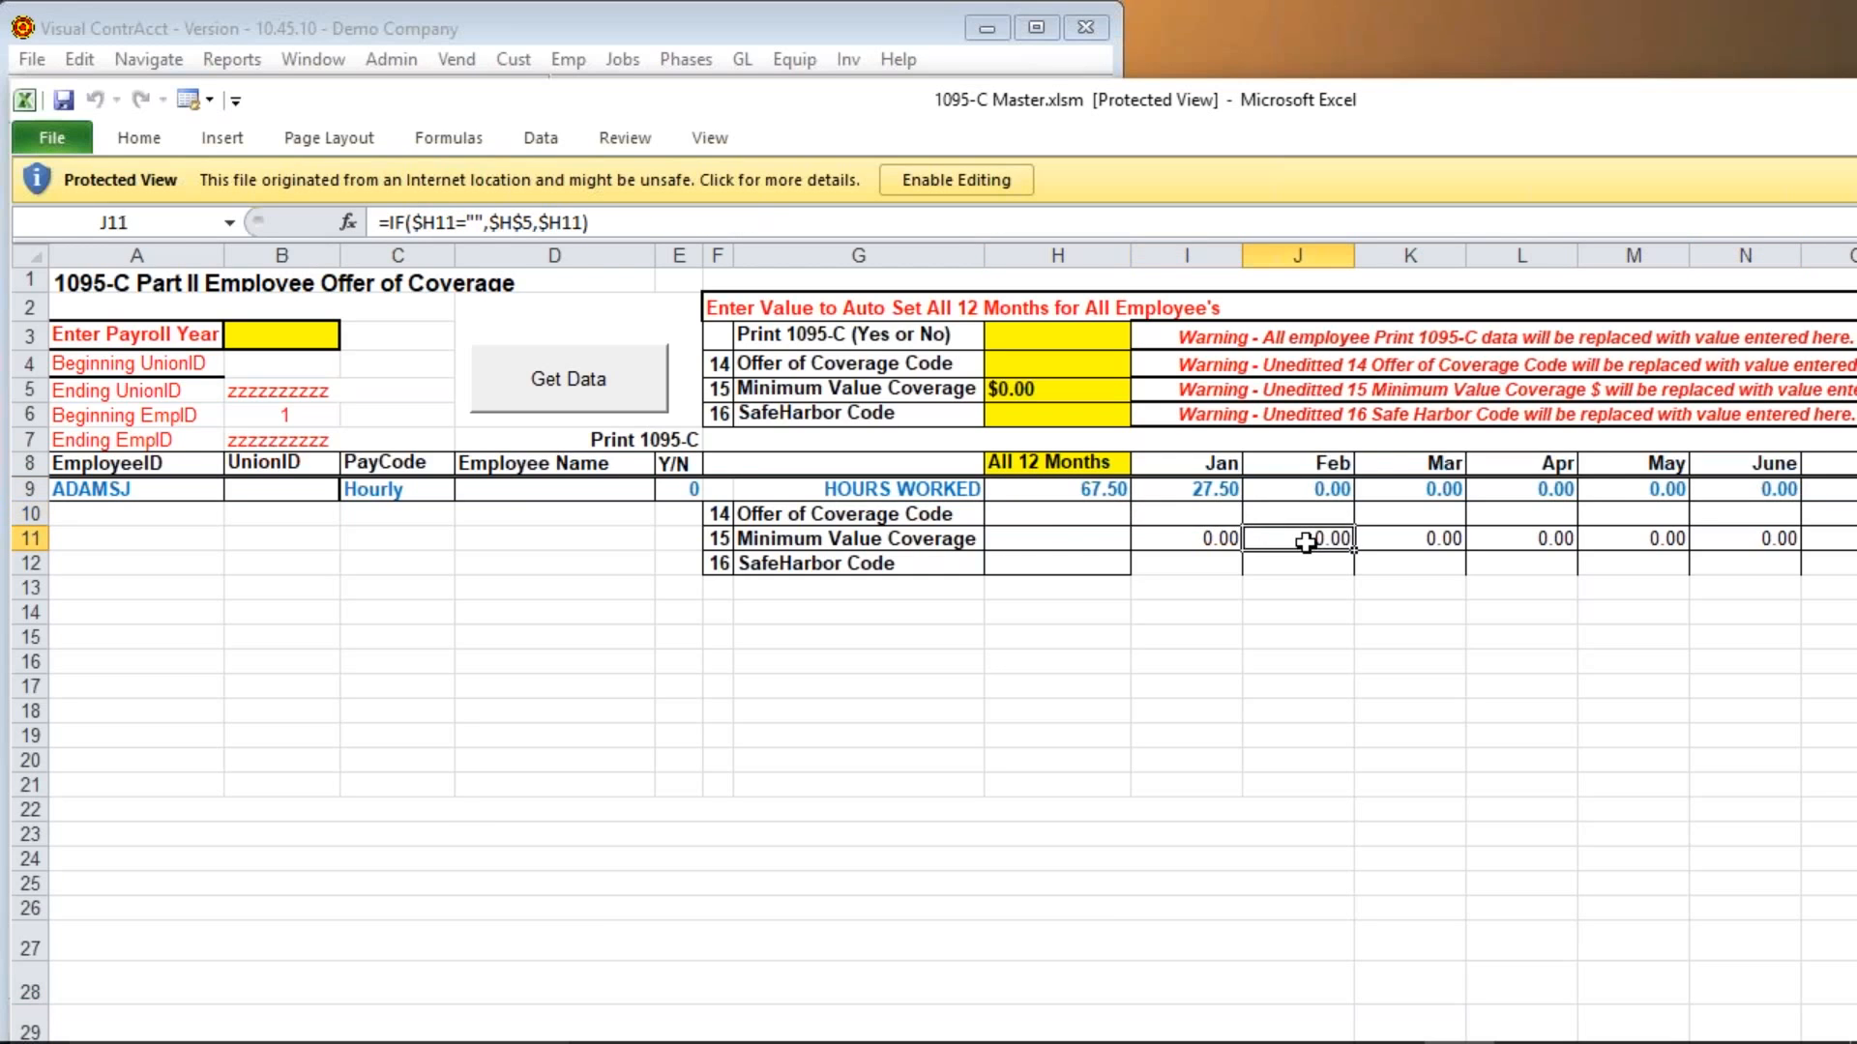
left_click(1312, 567)
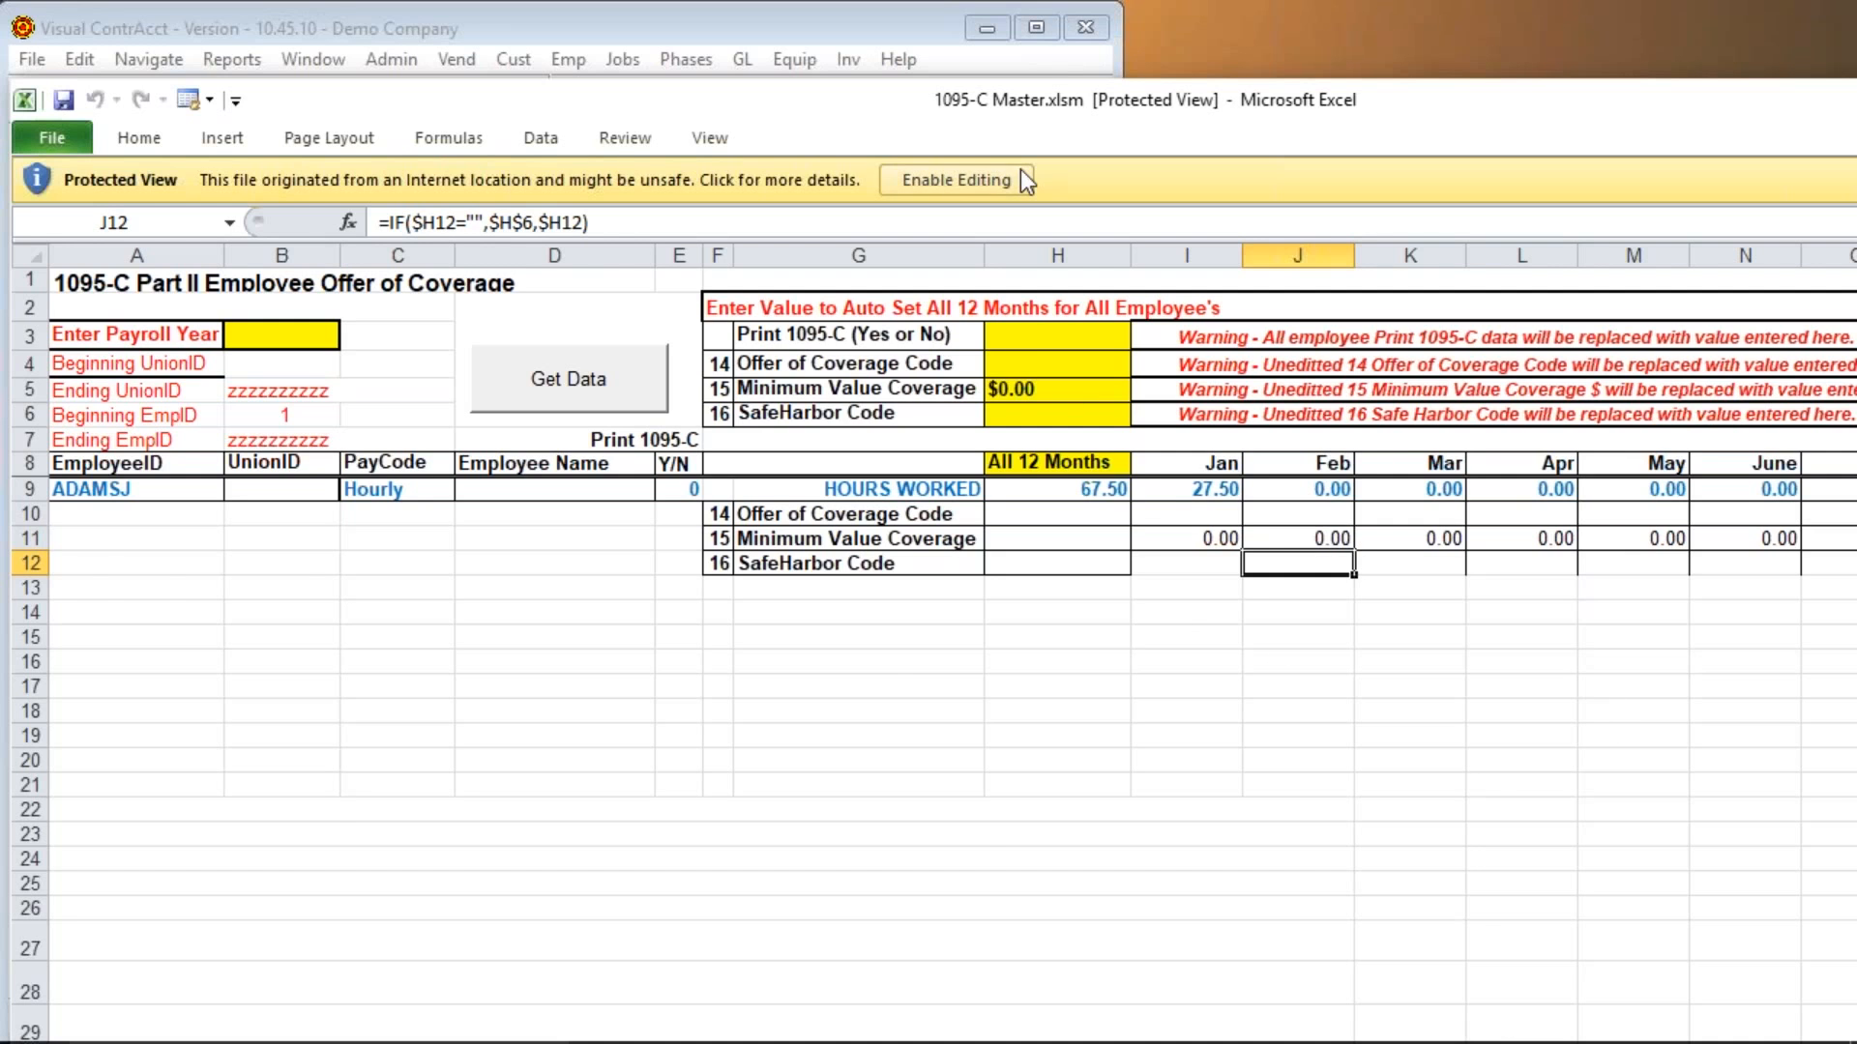
Enable editing of the protected 1095-C Master.xlsm and close it without saving.
left_click(955, 179)
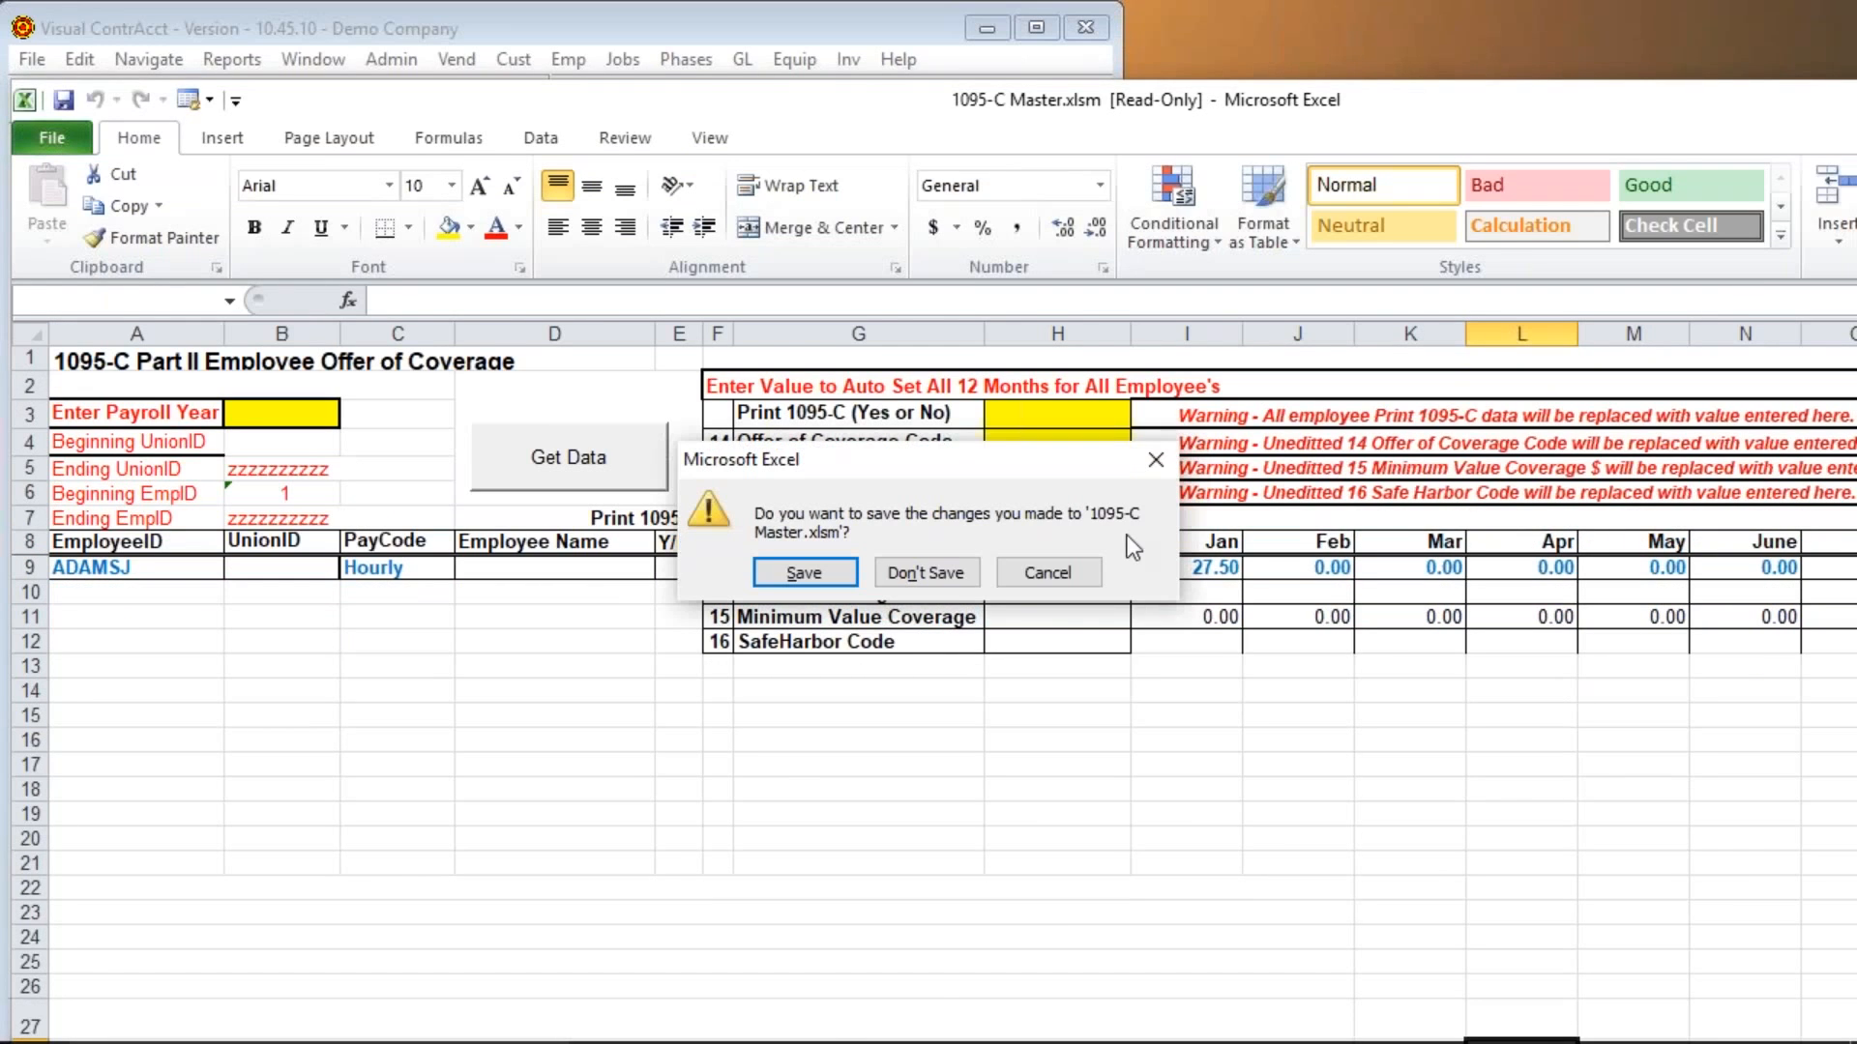
left_click(942, 583)
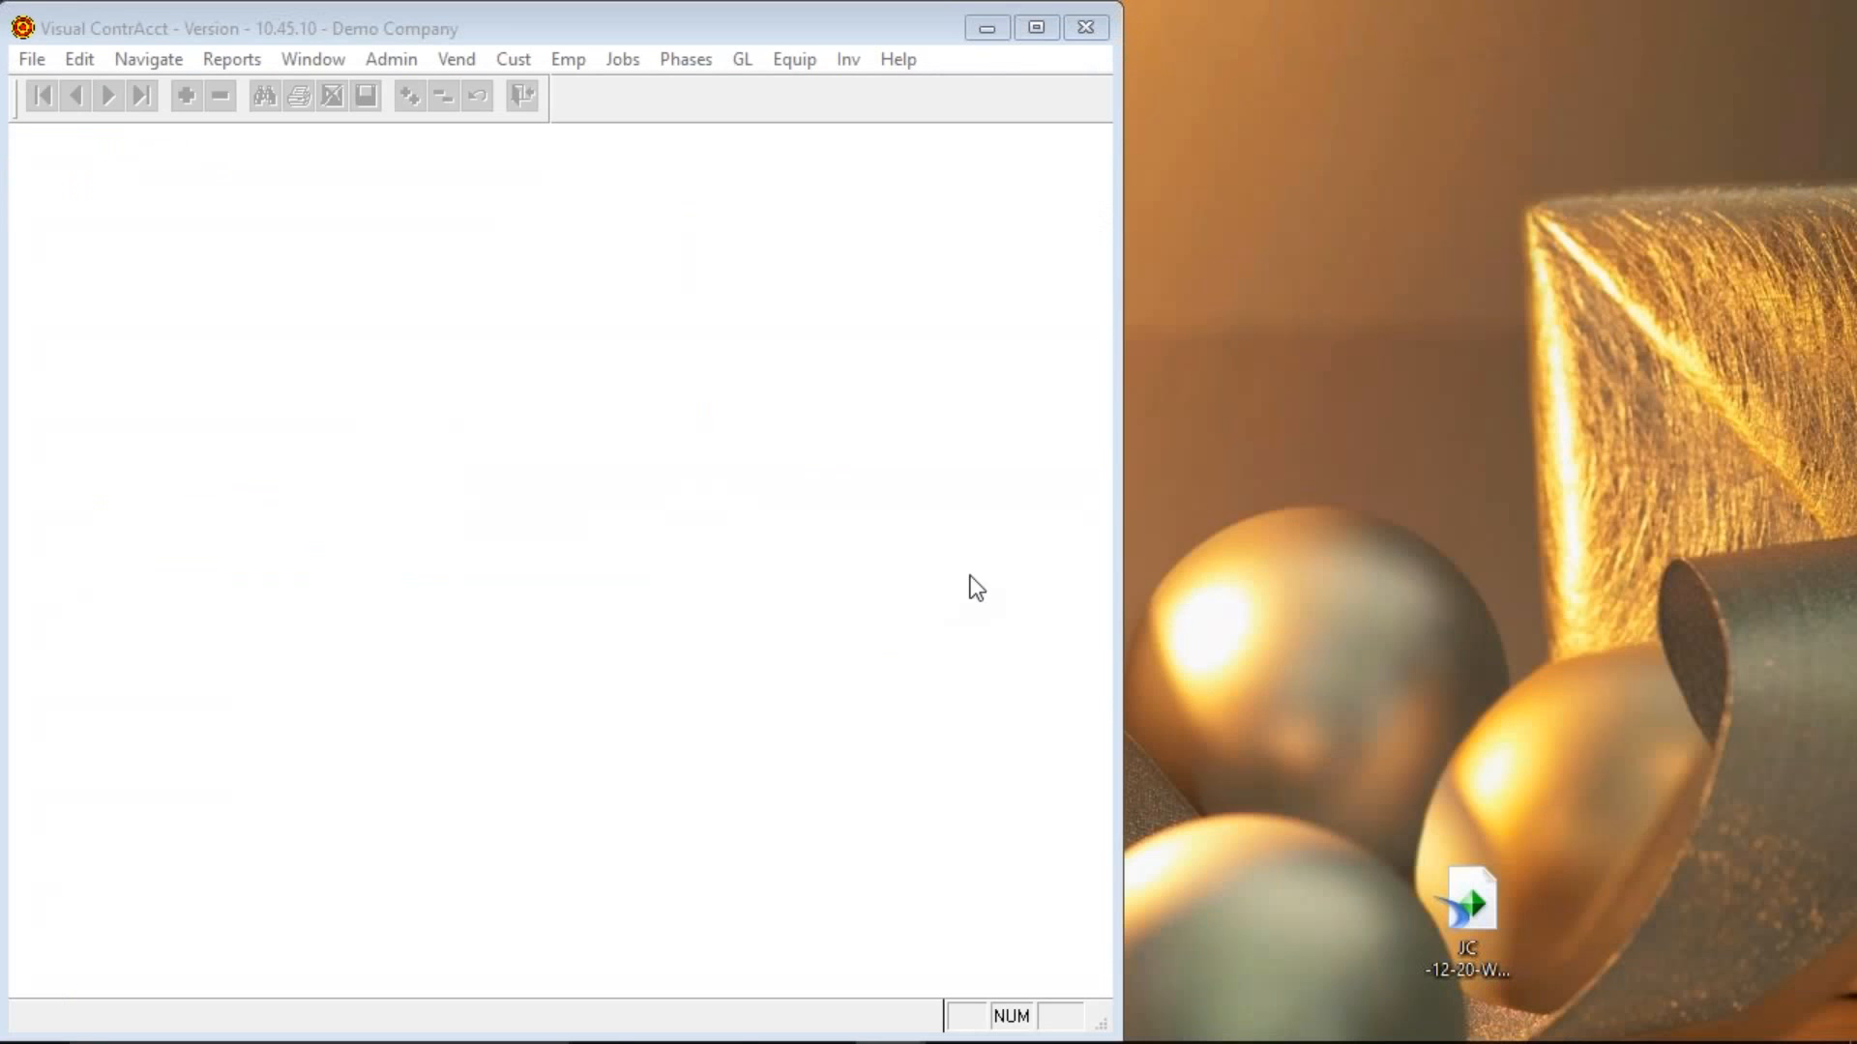
Open Tax 2017 VC Year End Instructions.doc in Word and hide its Navigation pane.
mouse_move(1243, 1034)
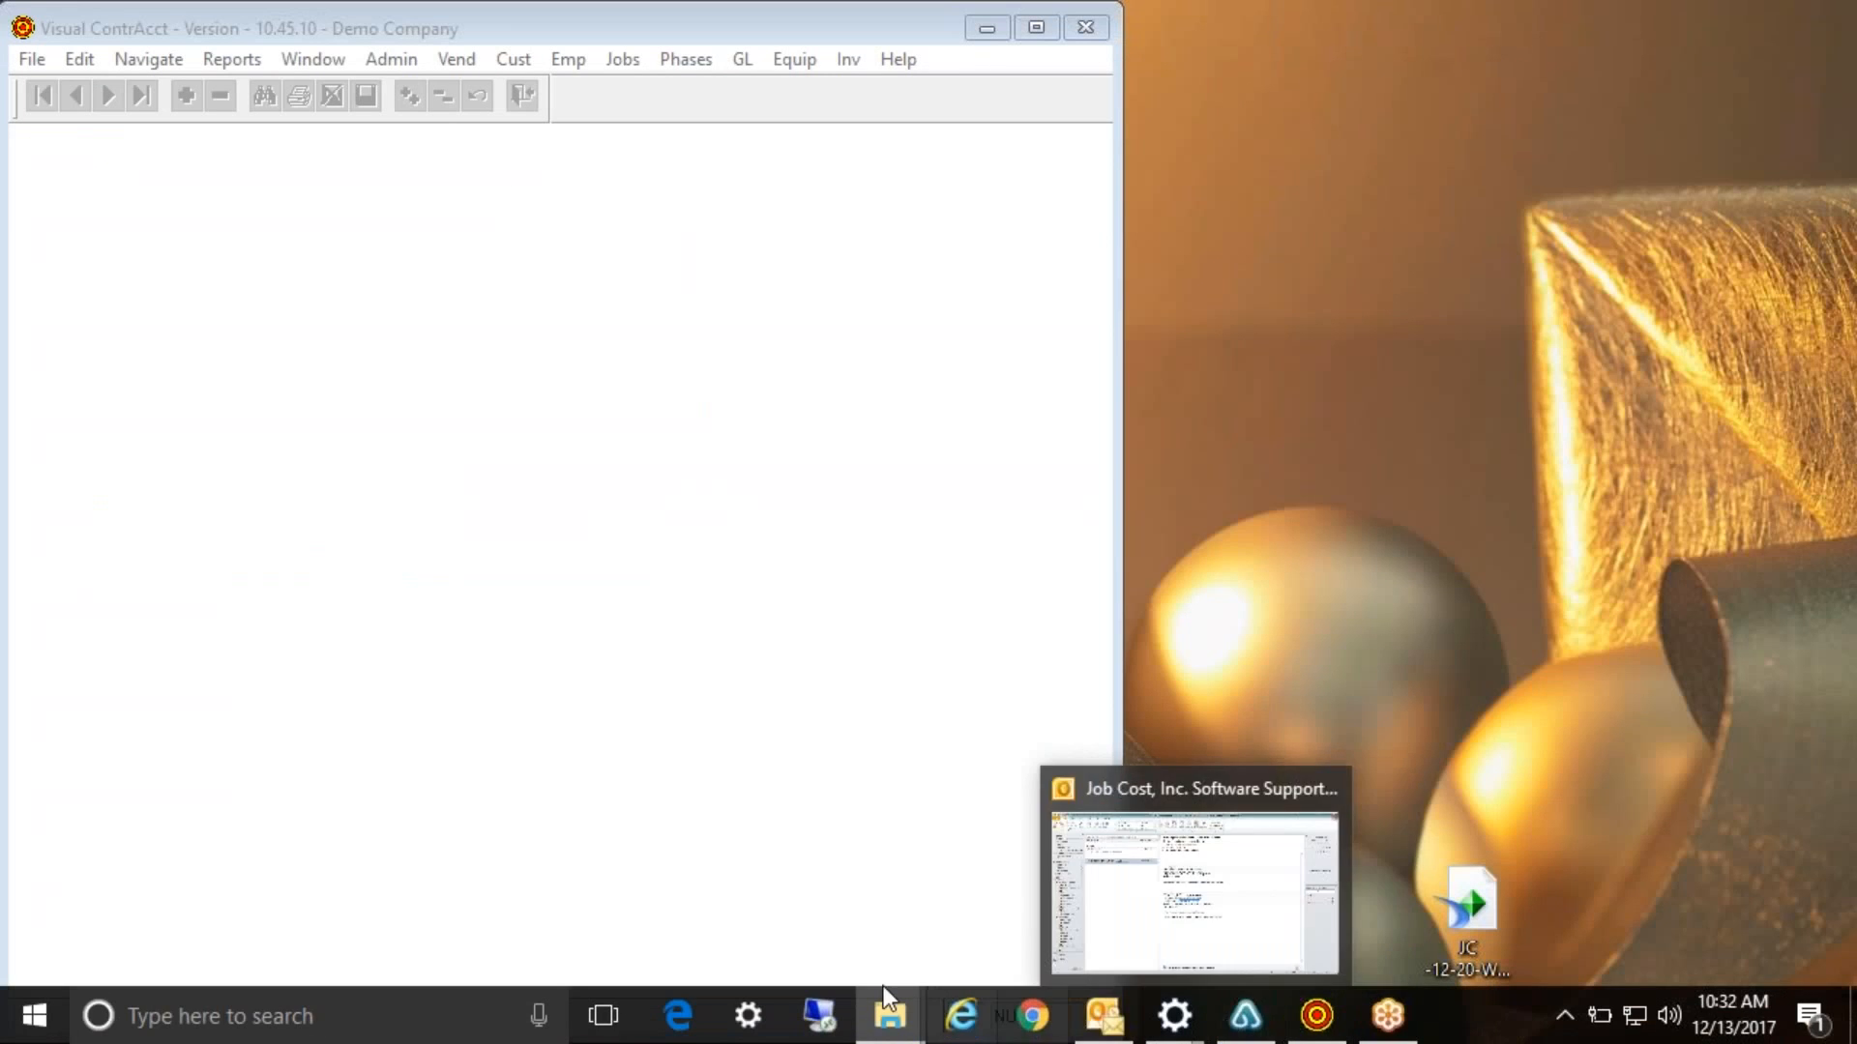
mouse_move(890, 1020)
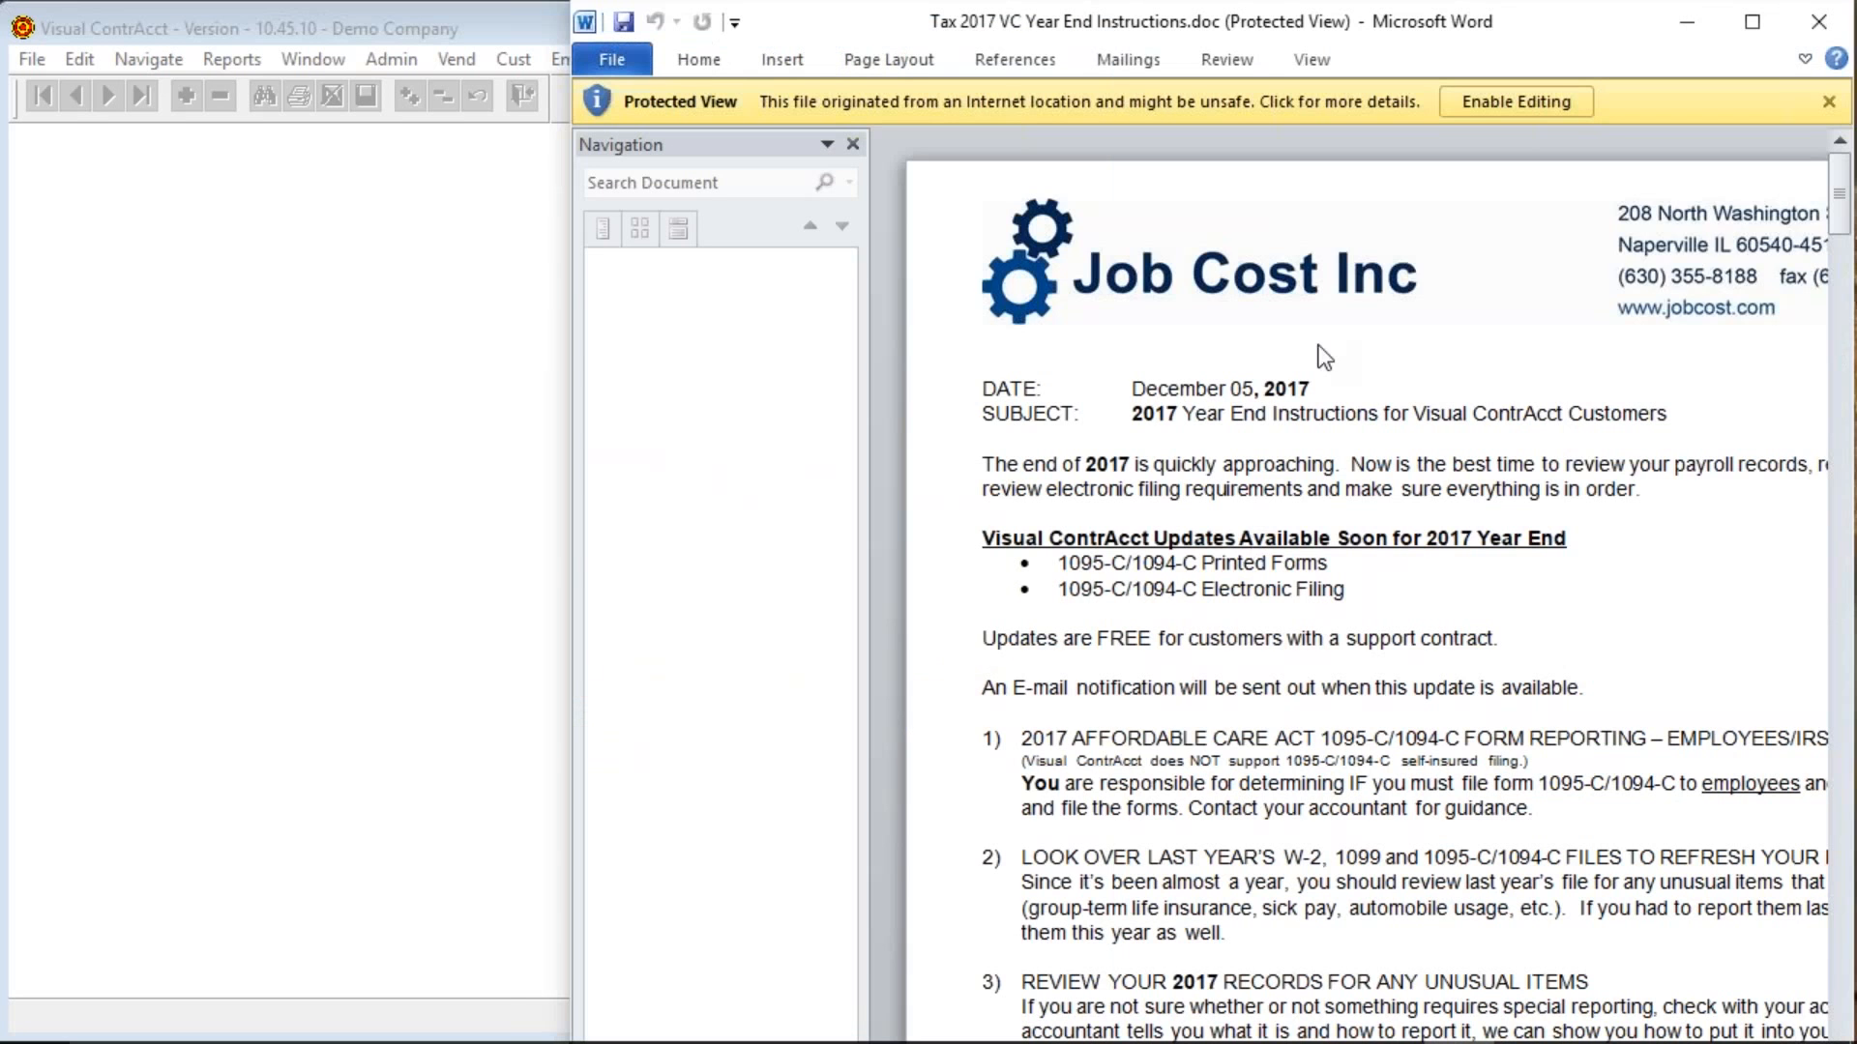
left_click(855, 144)
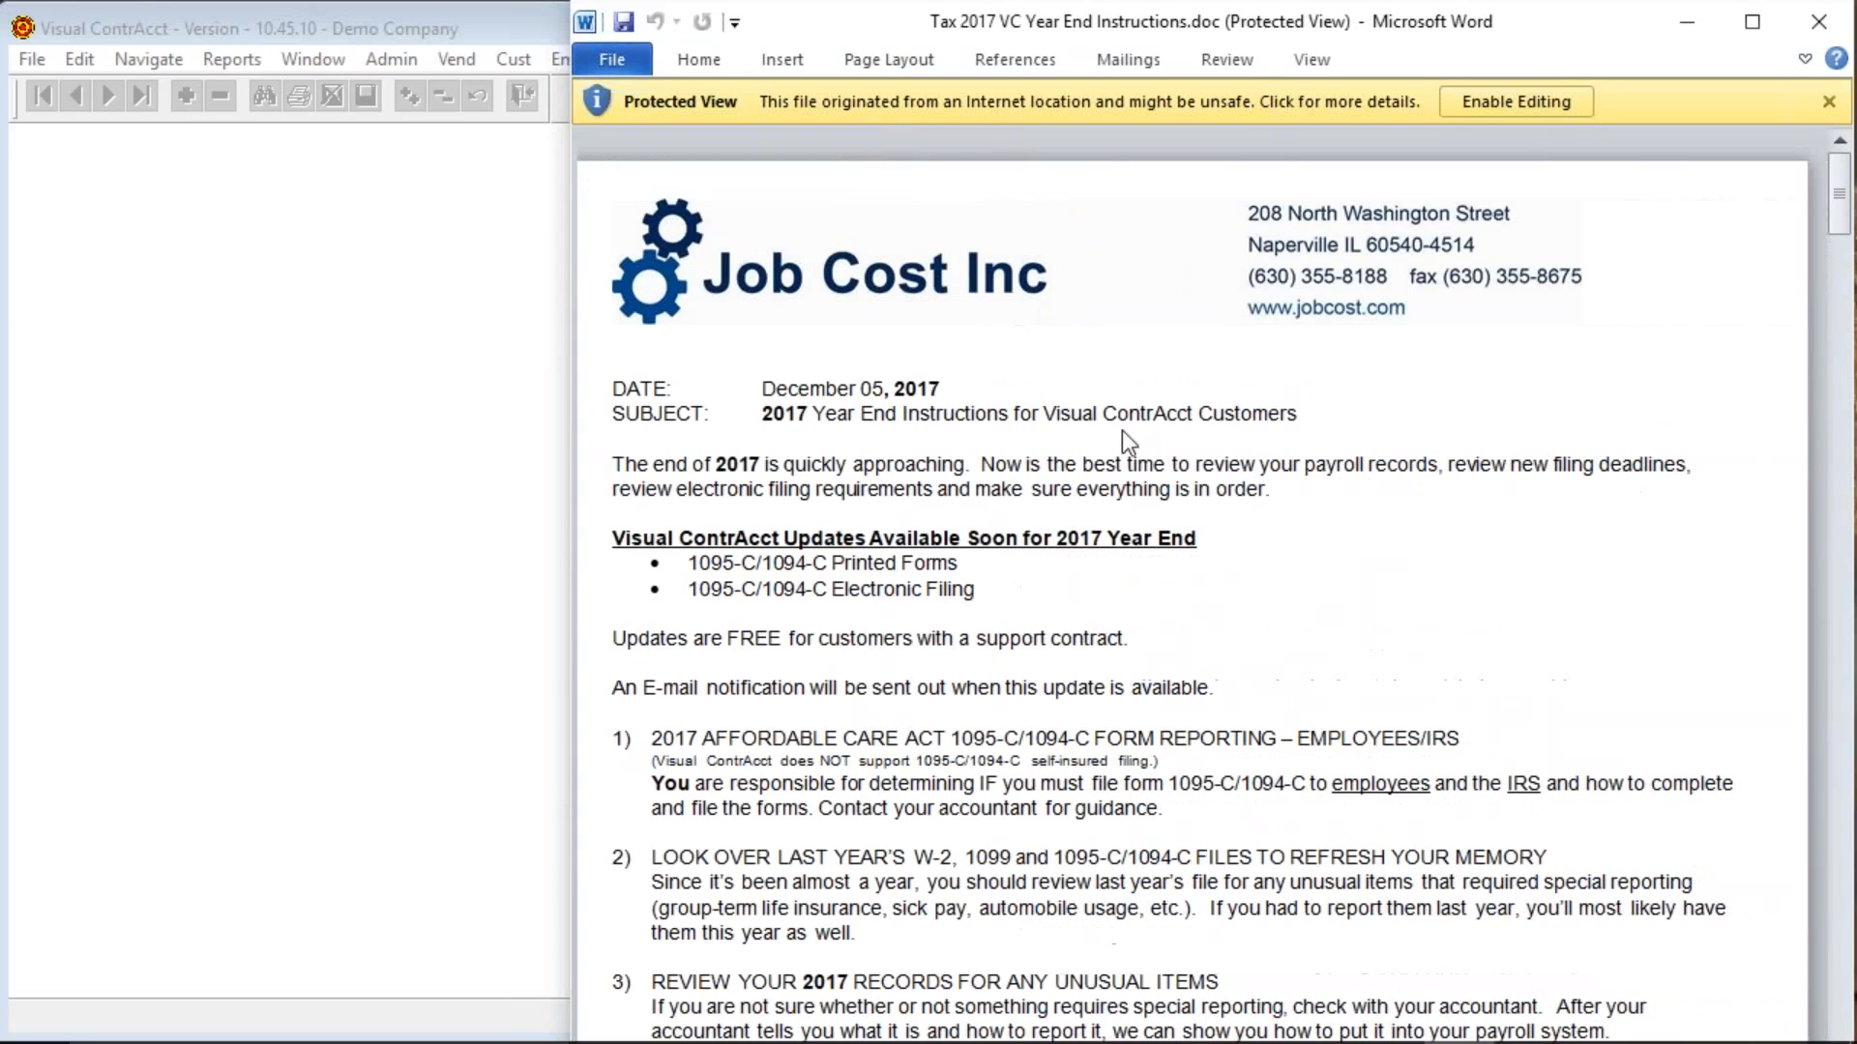
Look through the year-end instructions as far as the Print 1095-C/1094-C Forms section.
scroll(1301, 739, "down", 3)
scroll(1301, 740, "down", 15)
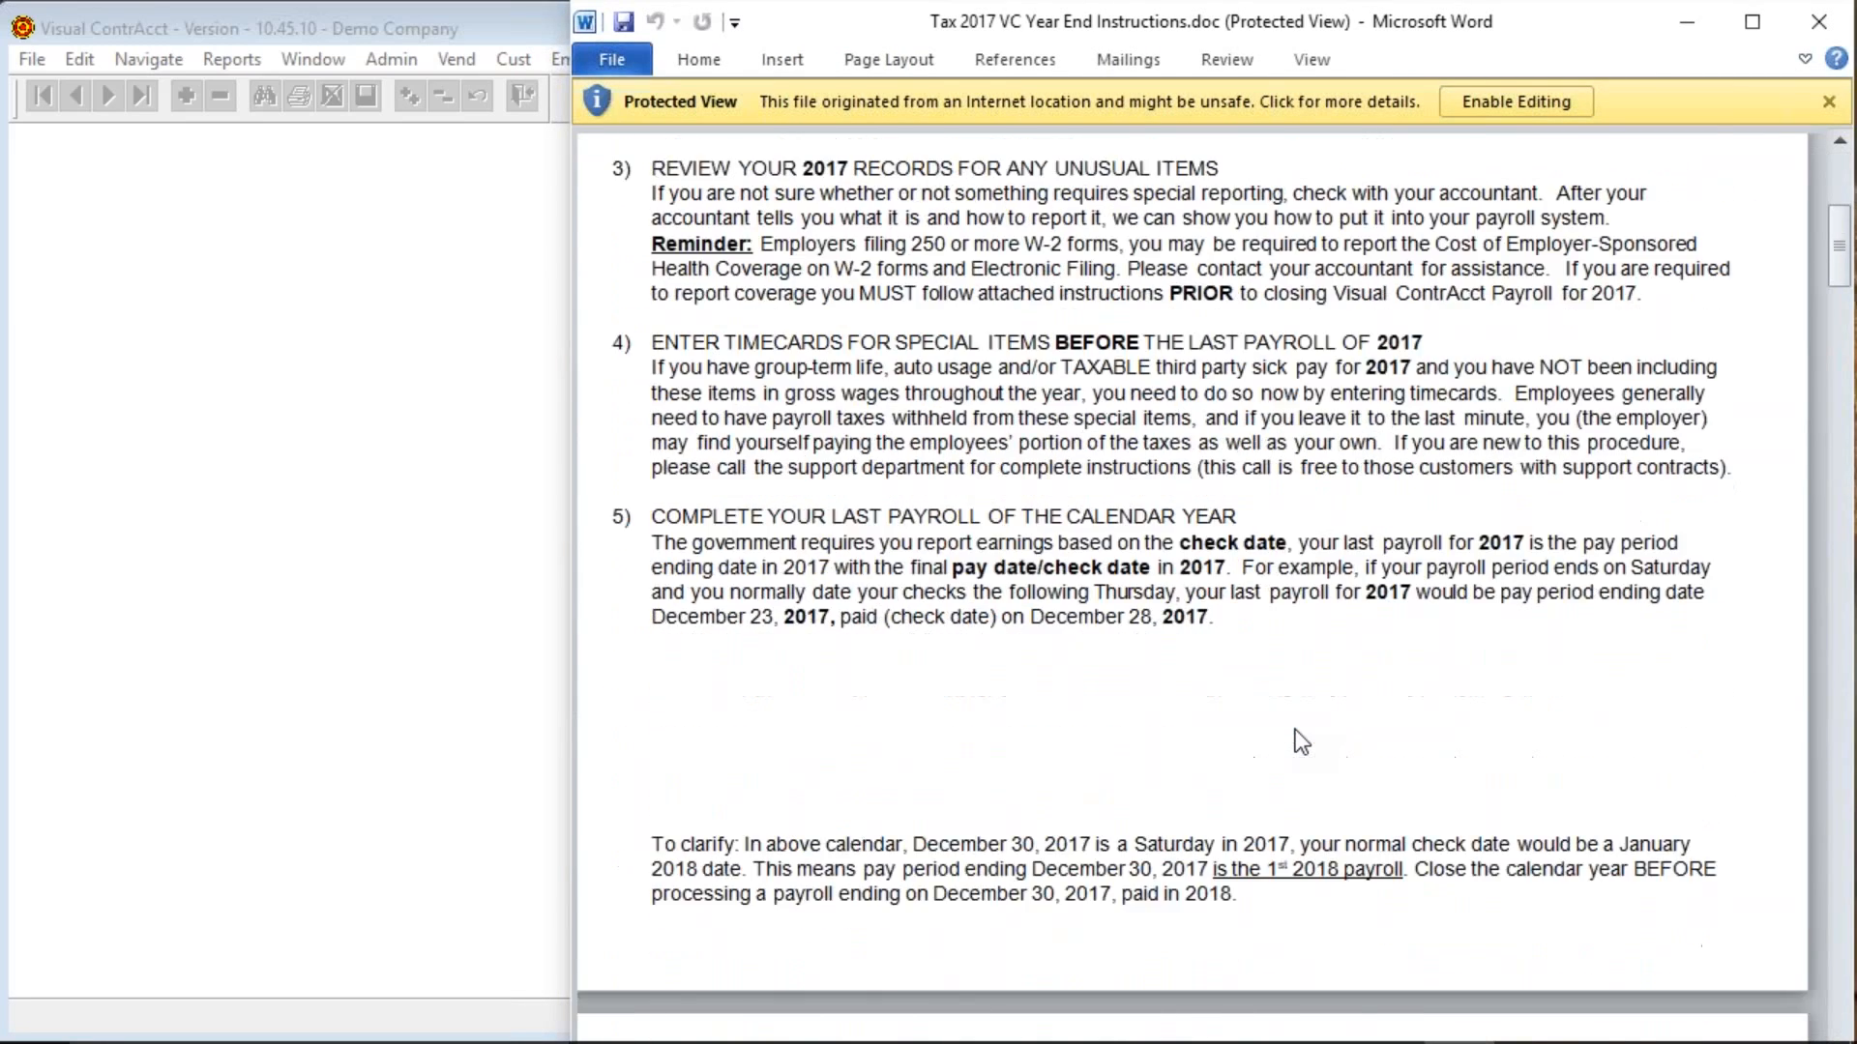
scroll(1301, 740, "down", 20)
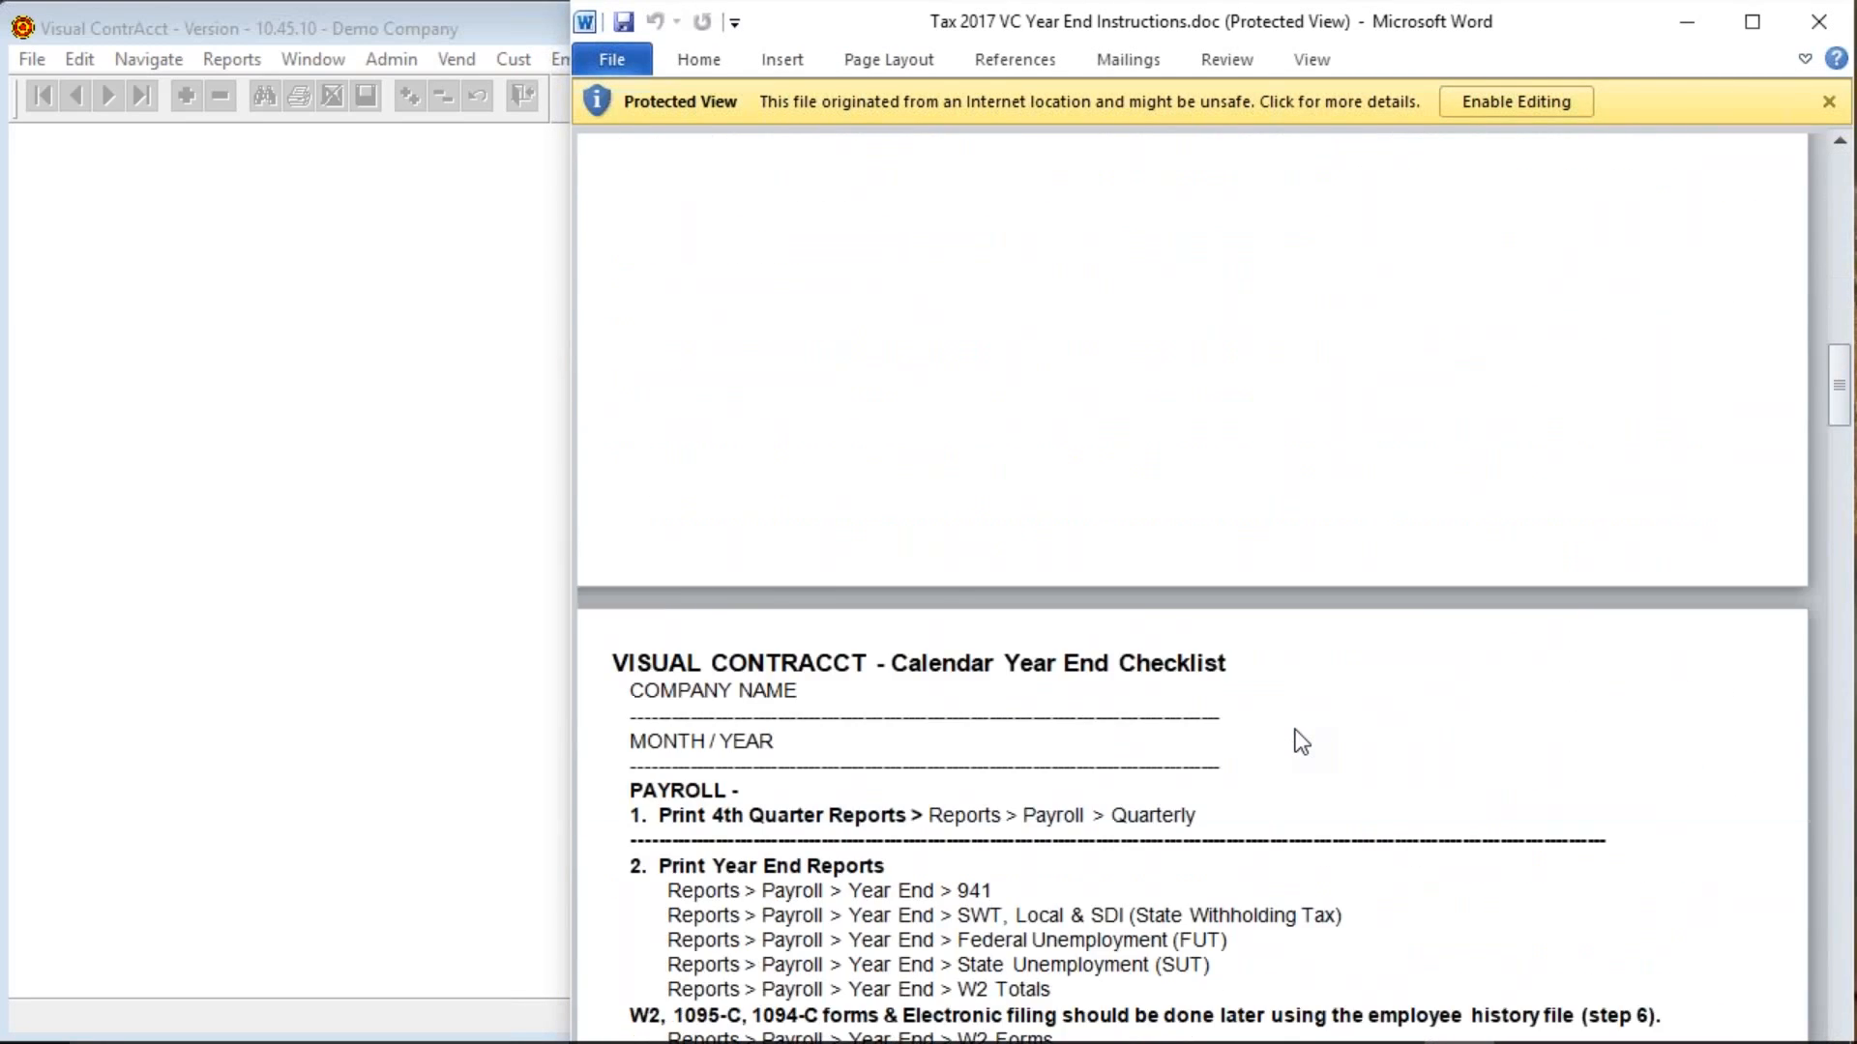
scroll(1300, 740, "down", 20)
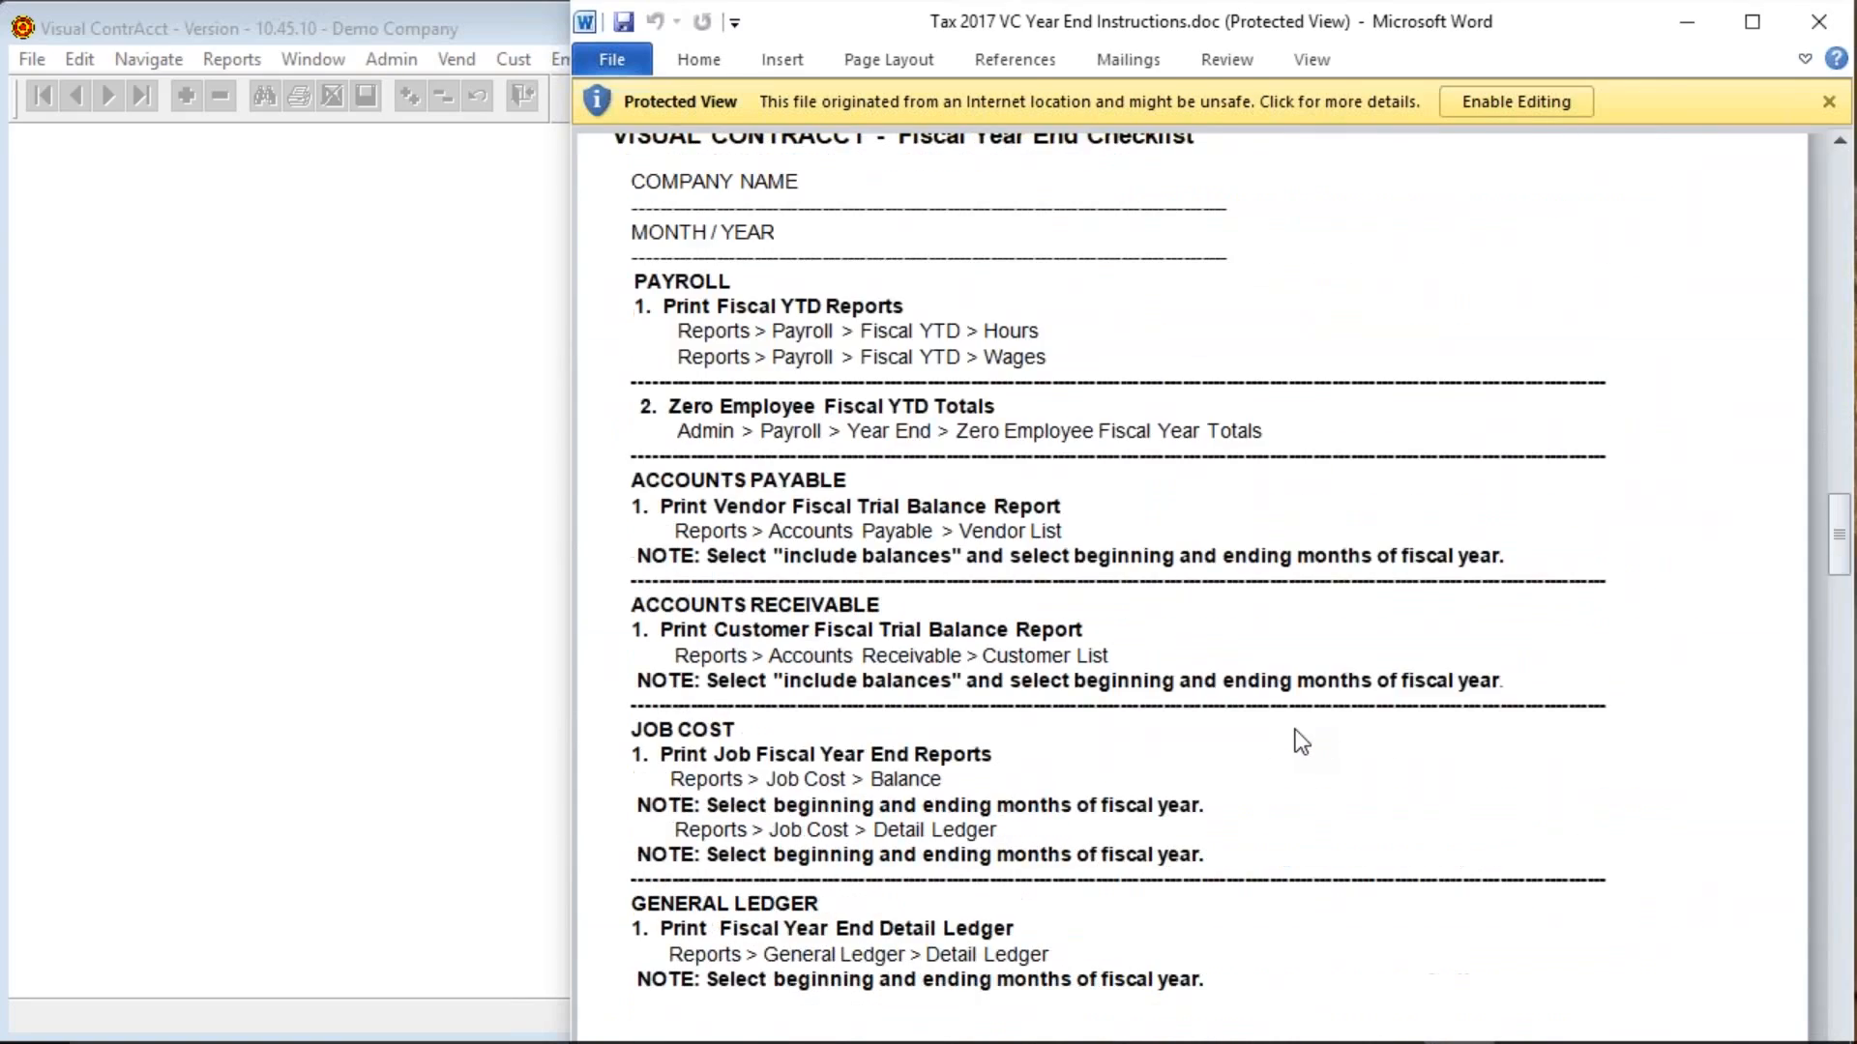
scroll(1301, 740, "down", 20)
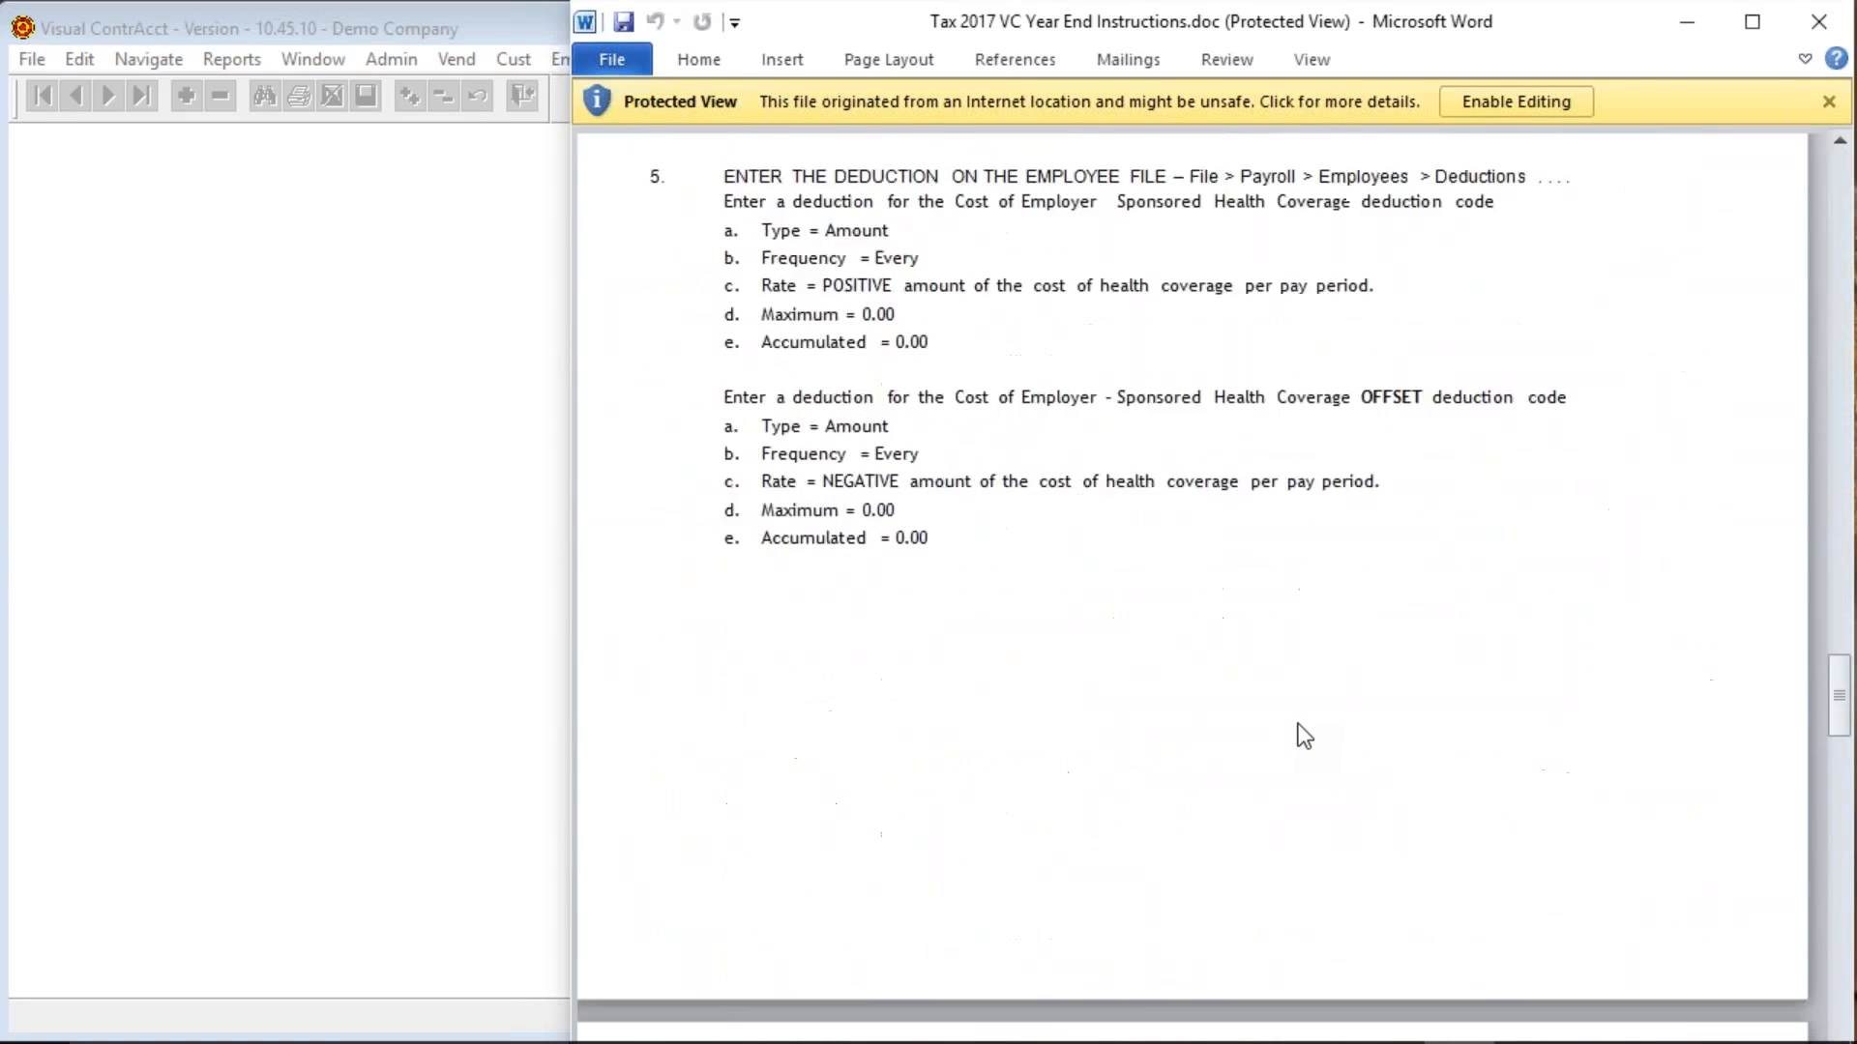
scroll(1300, 720, "down", 20)
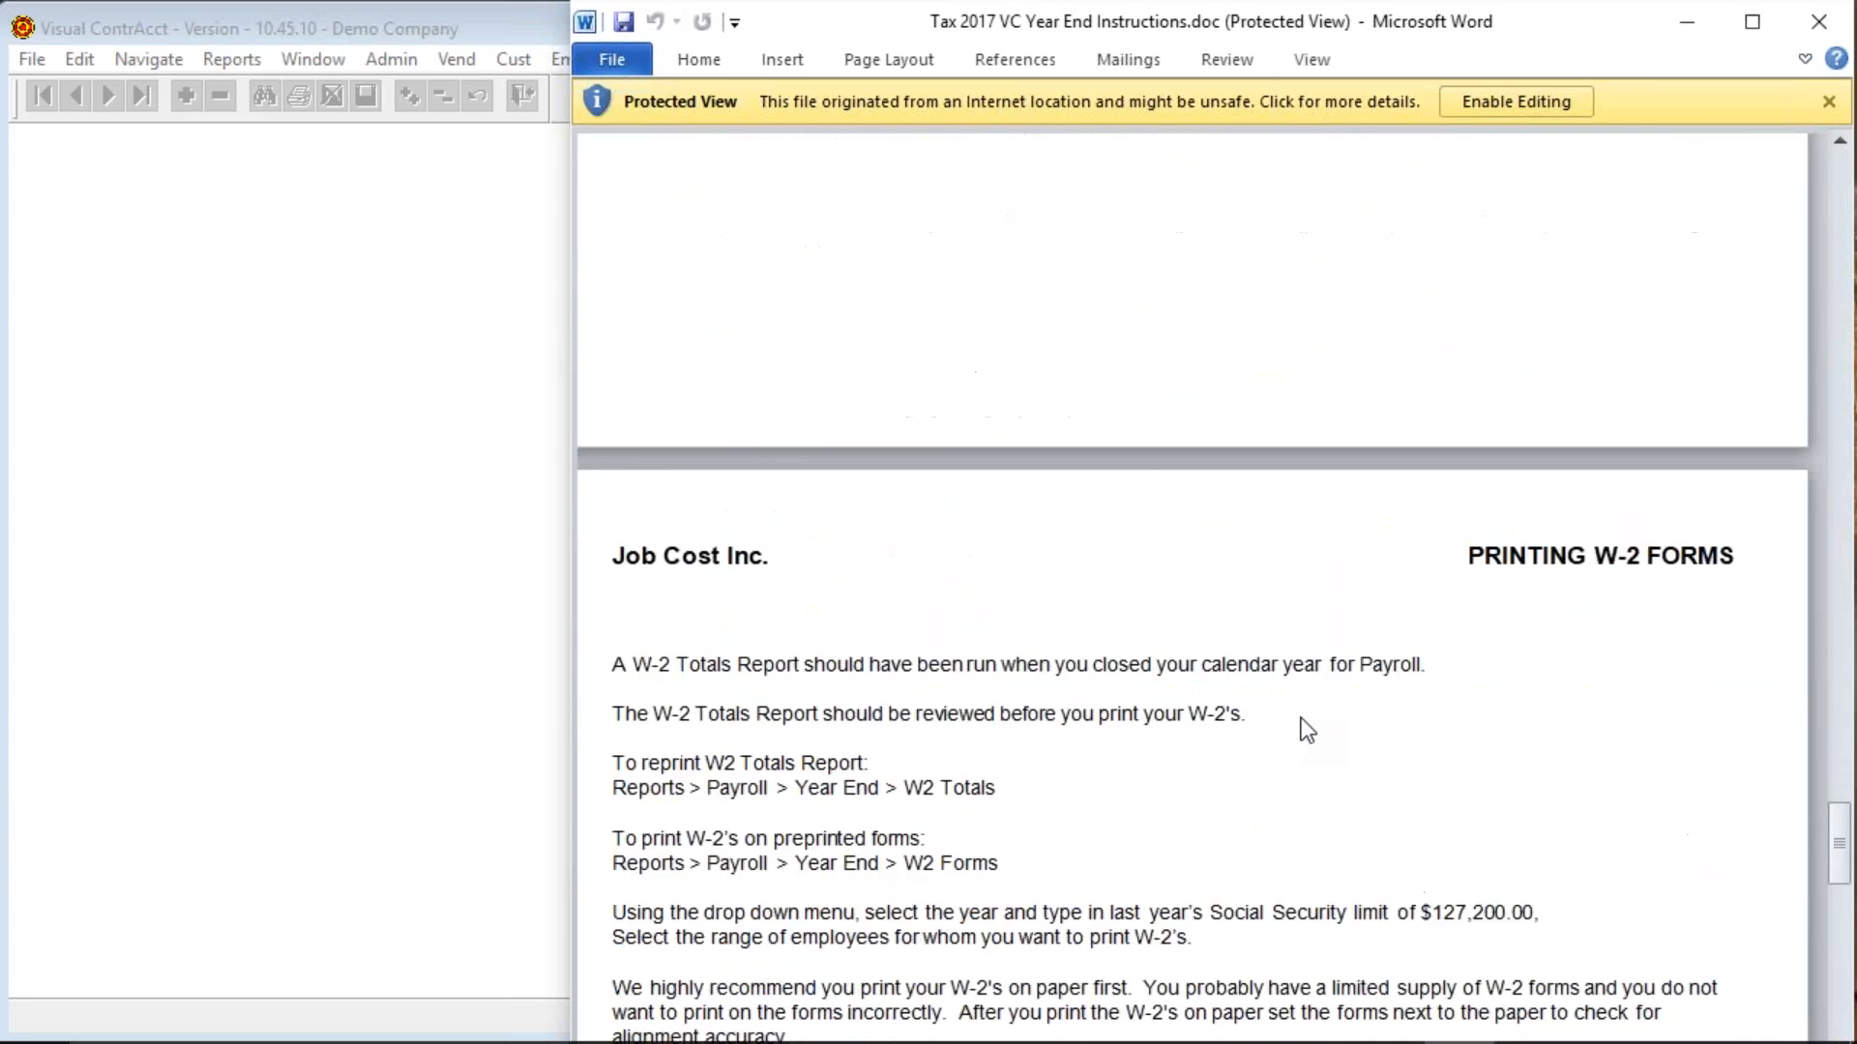
scroll(1306, 725, "down", 15)
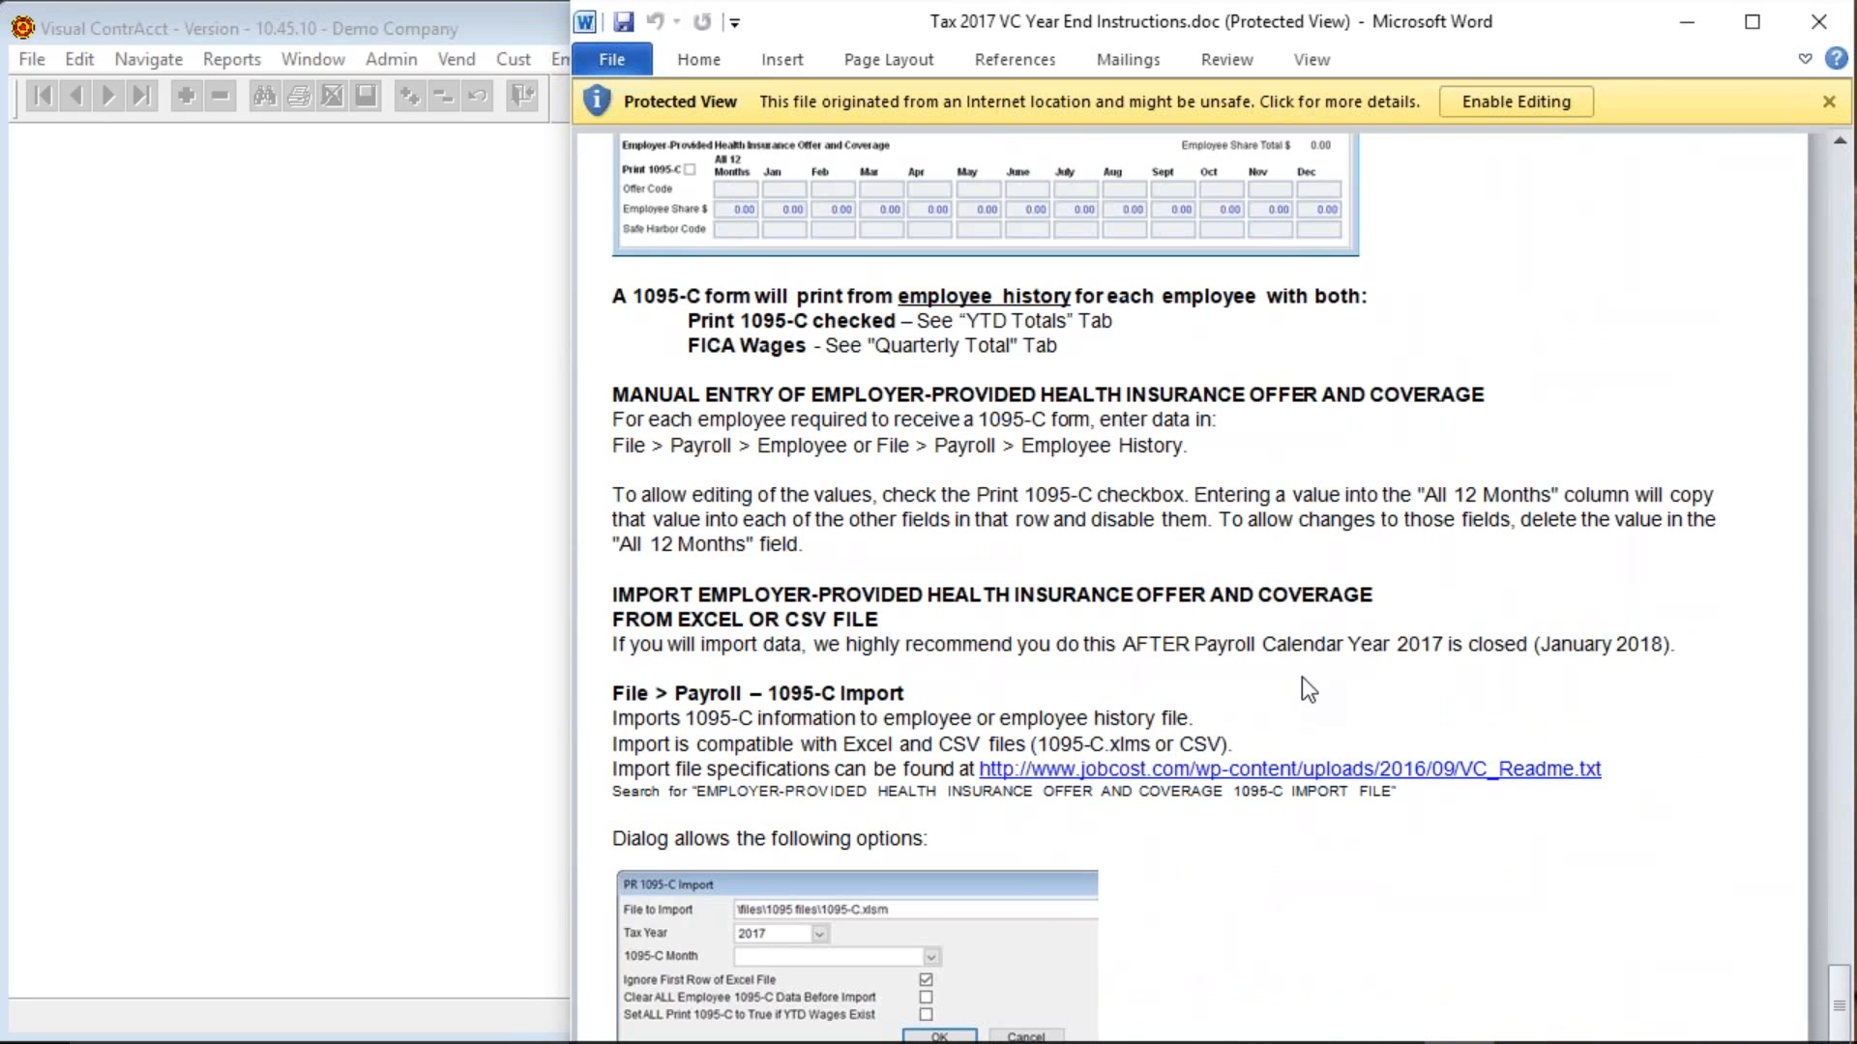
scroll(1301, 677, "down", 1)
scroll(1206, 687, "down", 2)
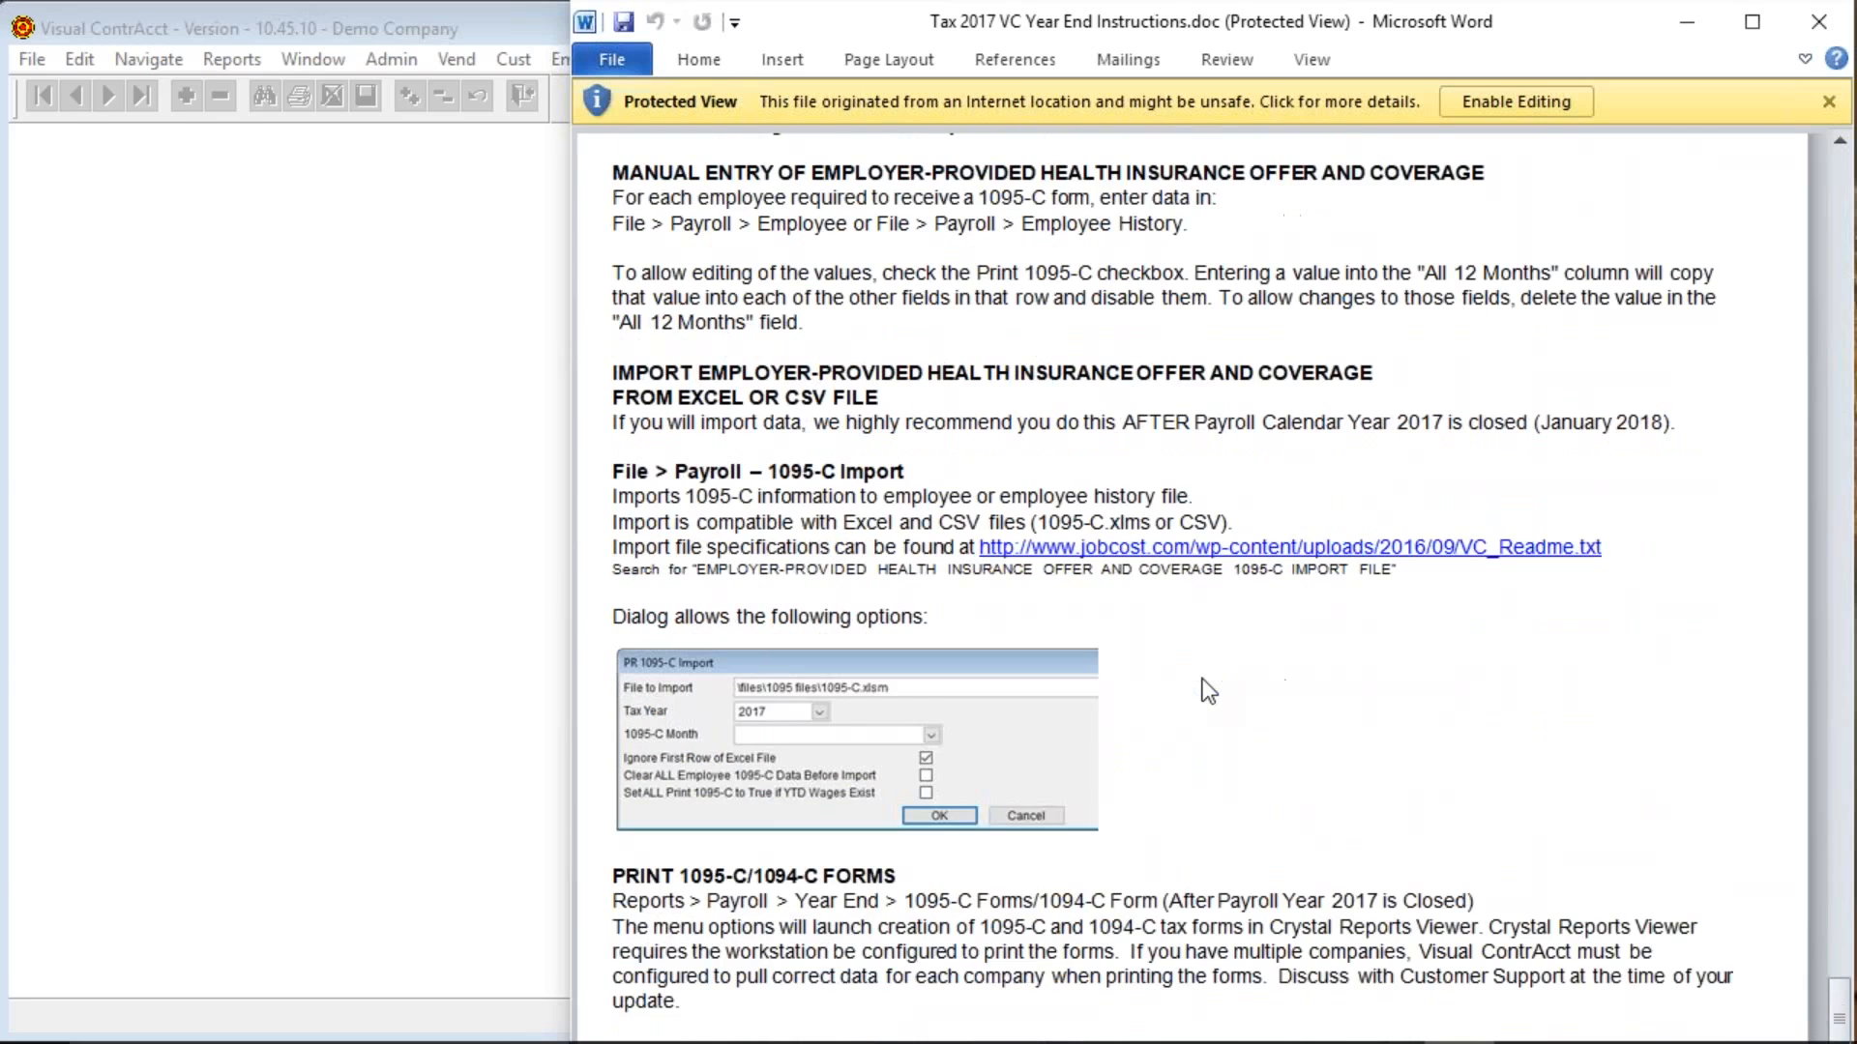
scroll(1208, 690, "down", 3)
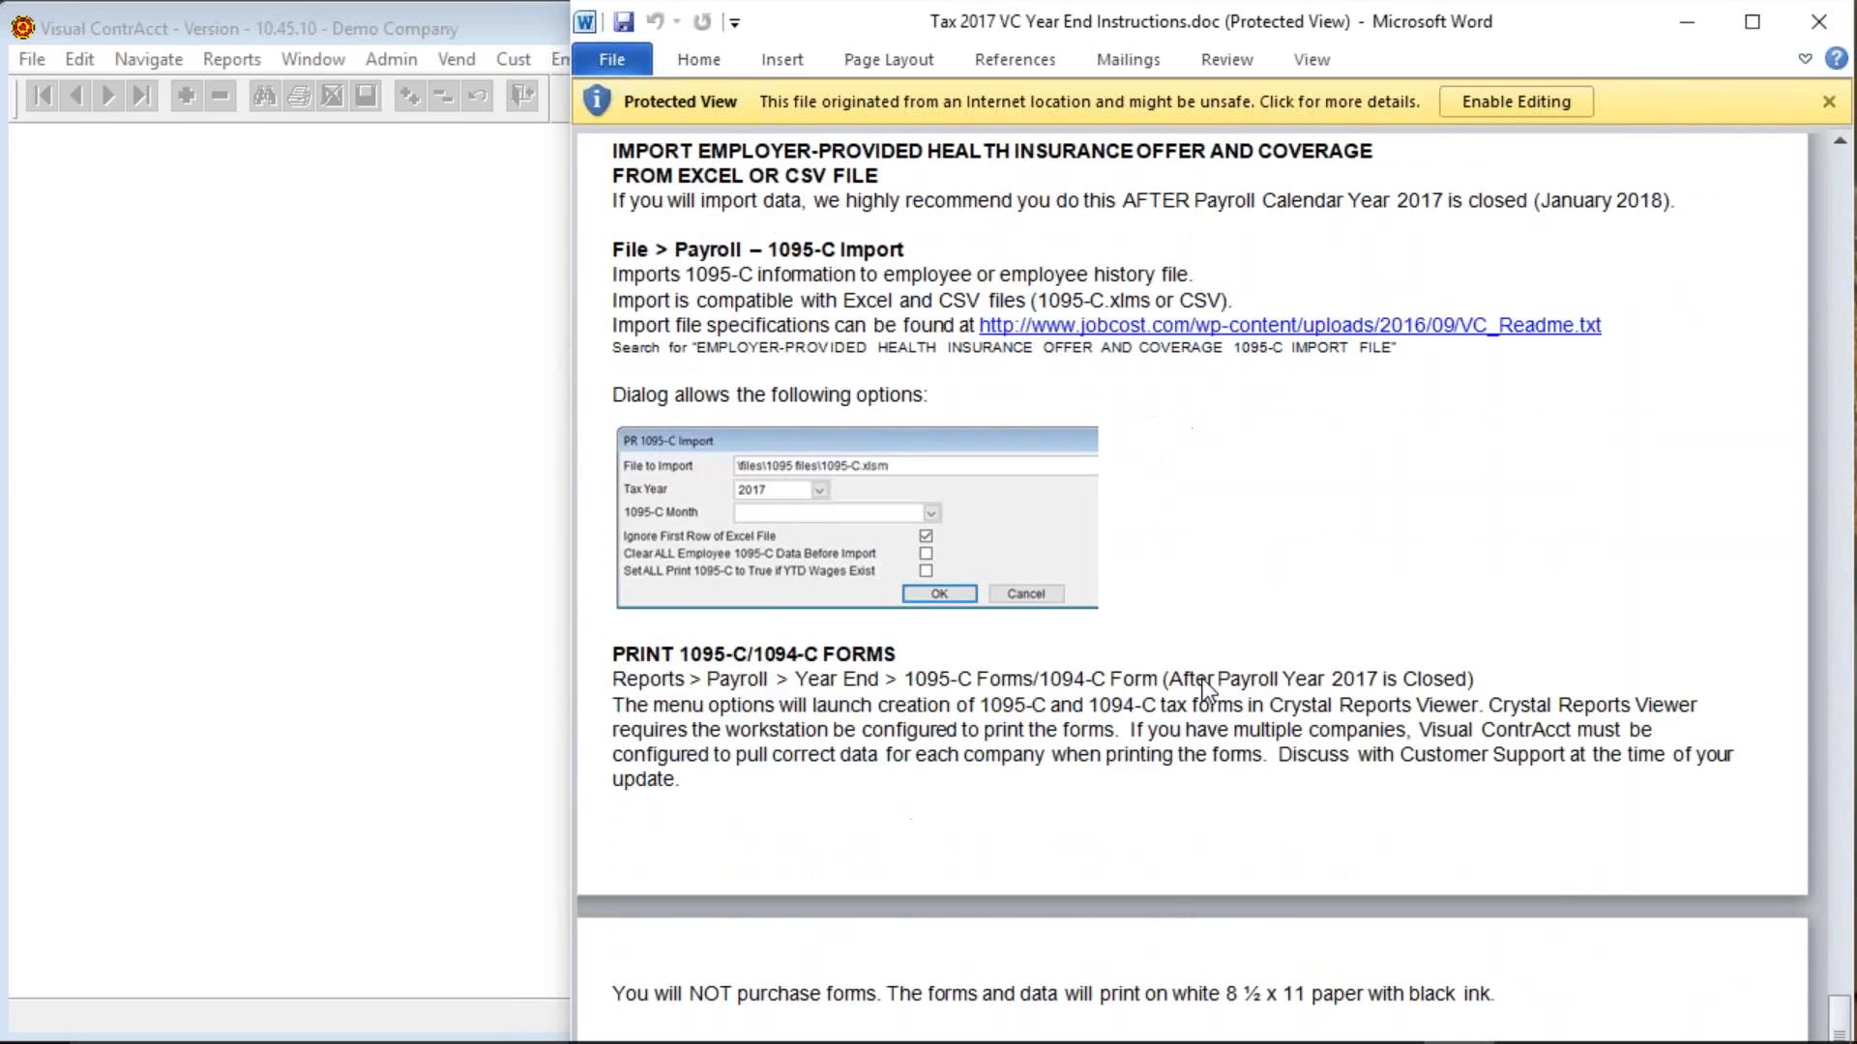
scroll(1207, 690, "down", 2)
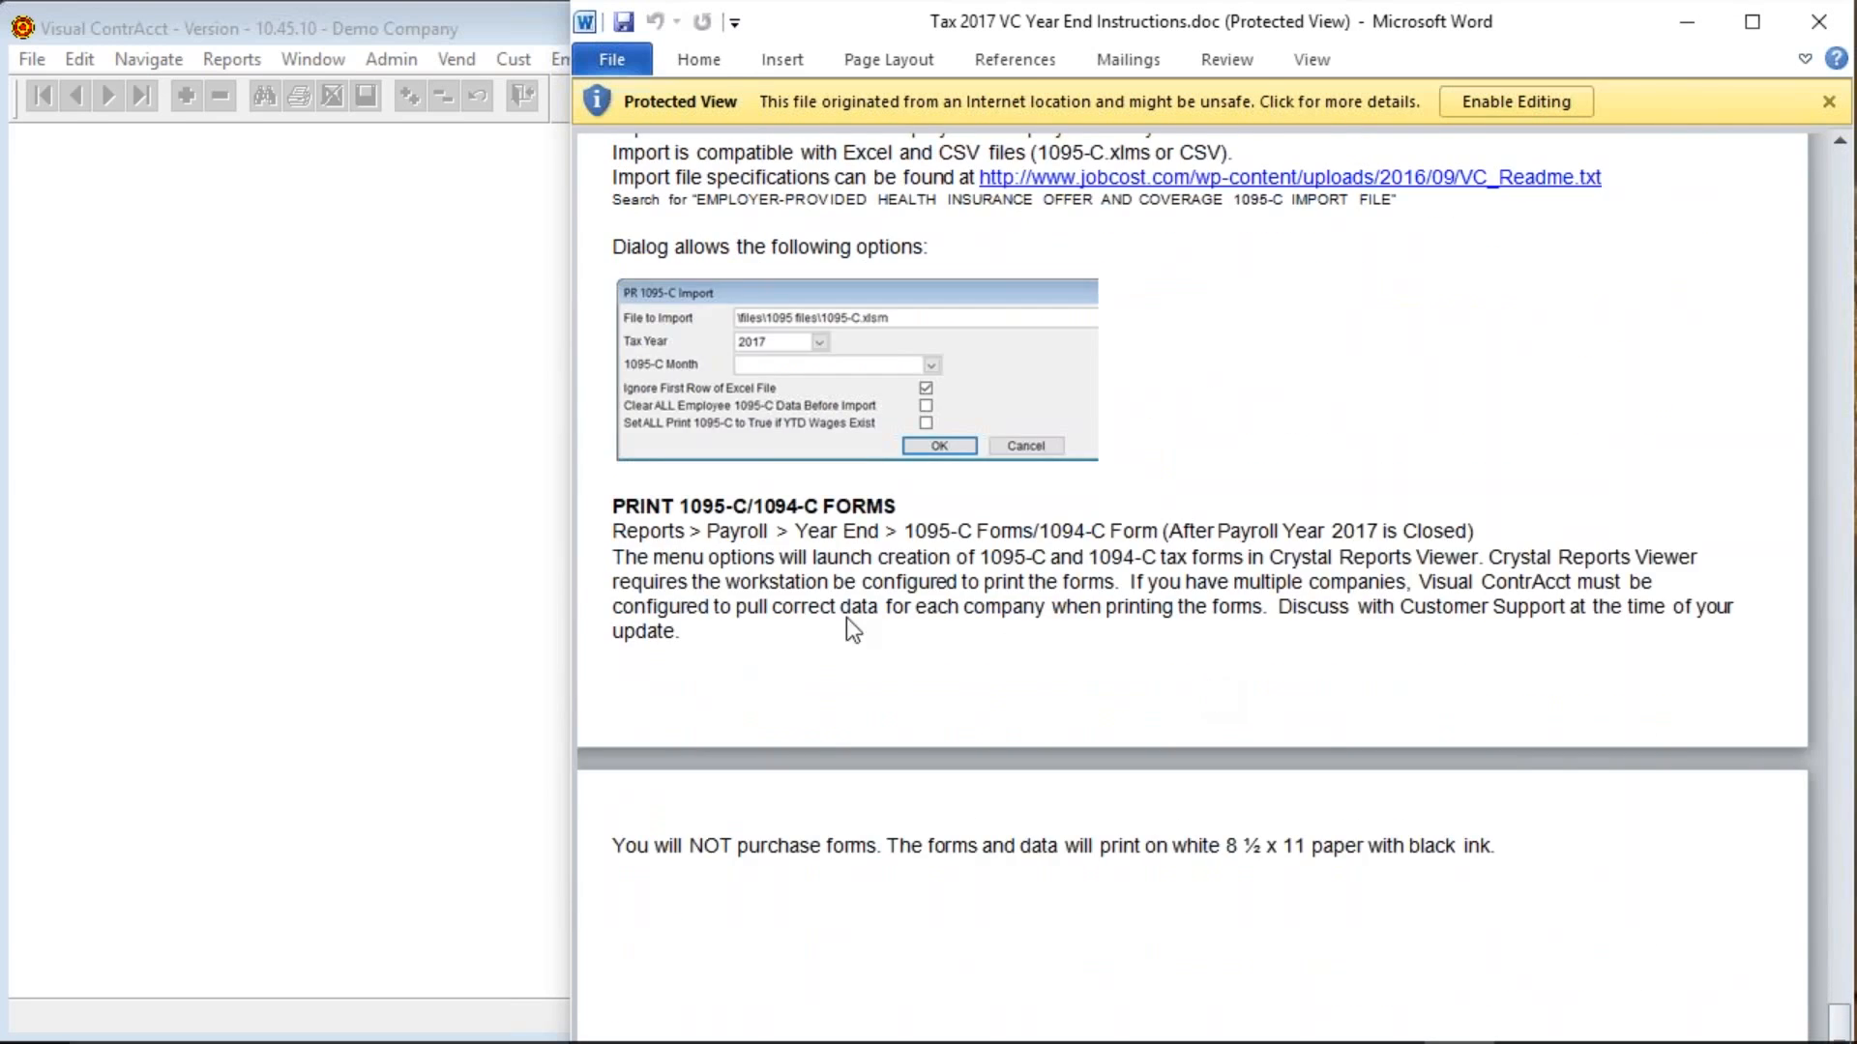
Switch to Visual ContrAcct and try to produce the payroll year-end 1095-C Forms for tax year 2015.
left_click(242, 58)
mouse_move(303, 311)
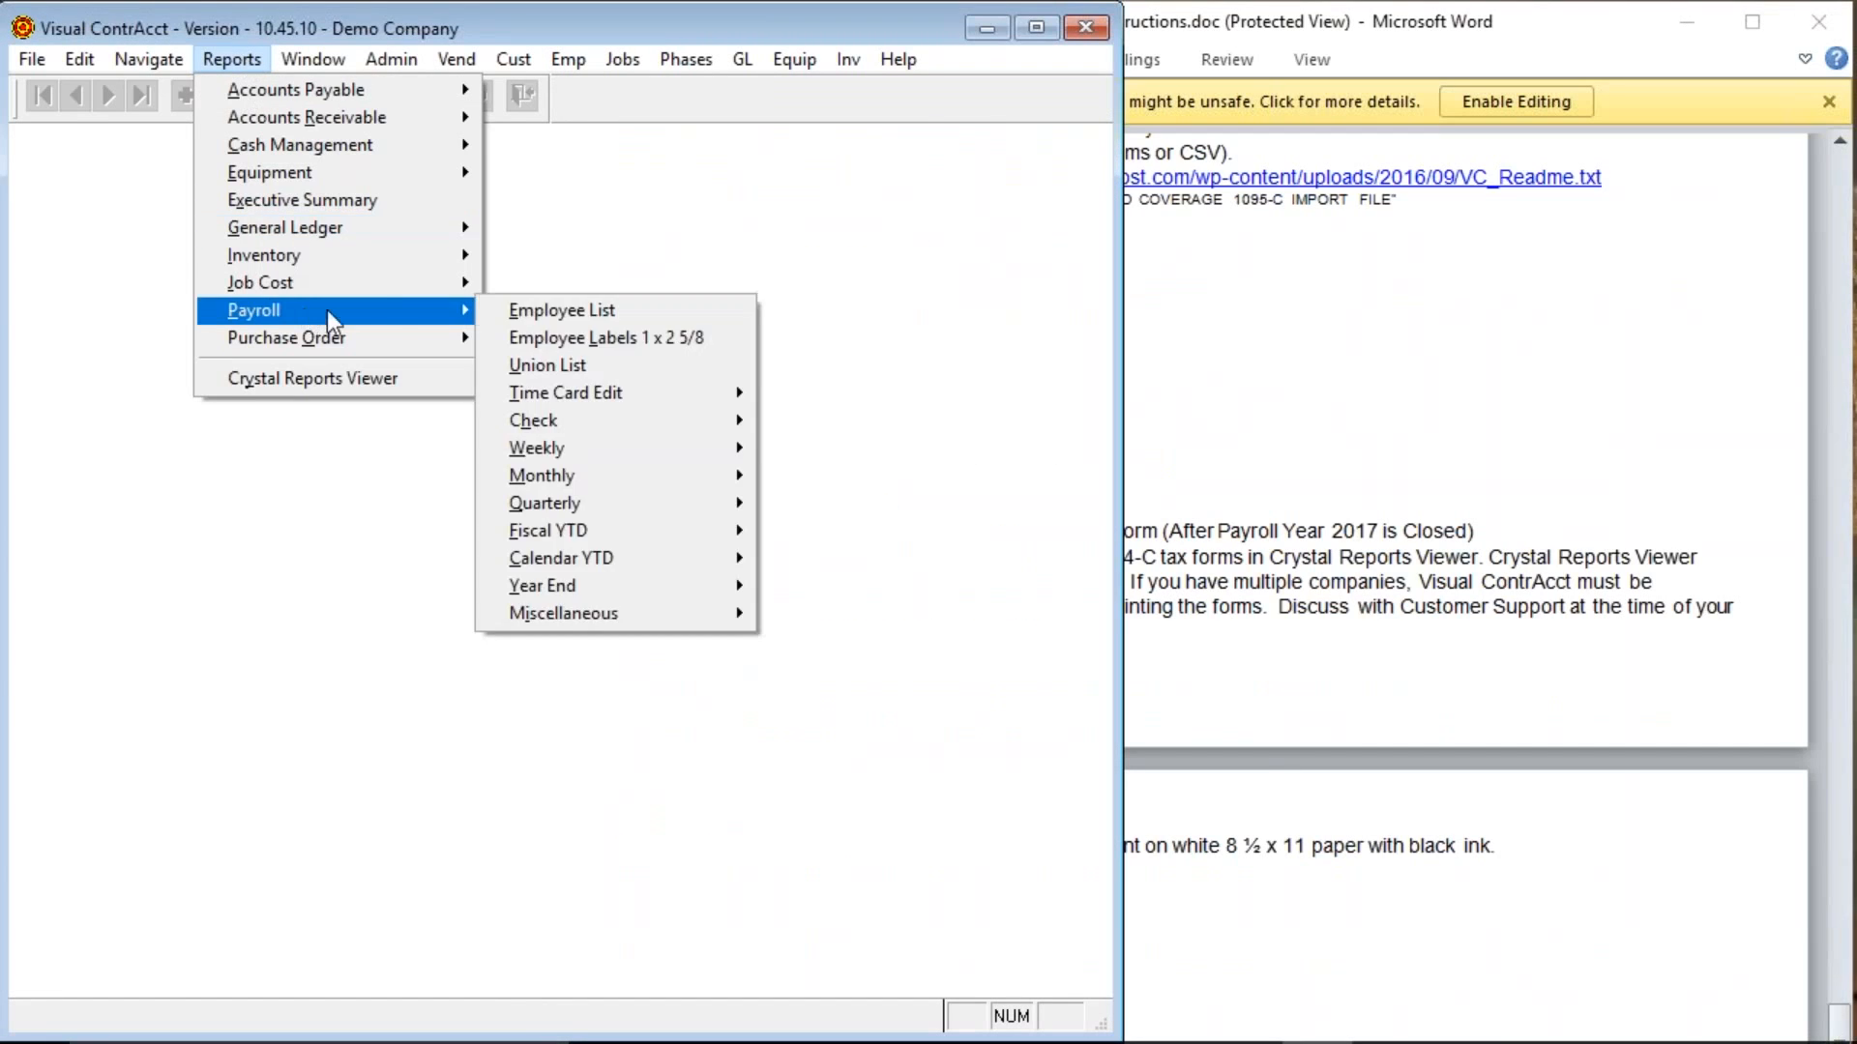
mouse_move(631, 421)
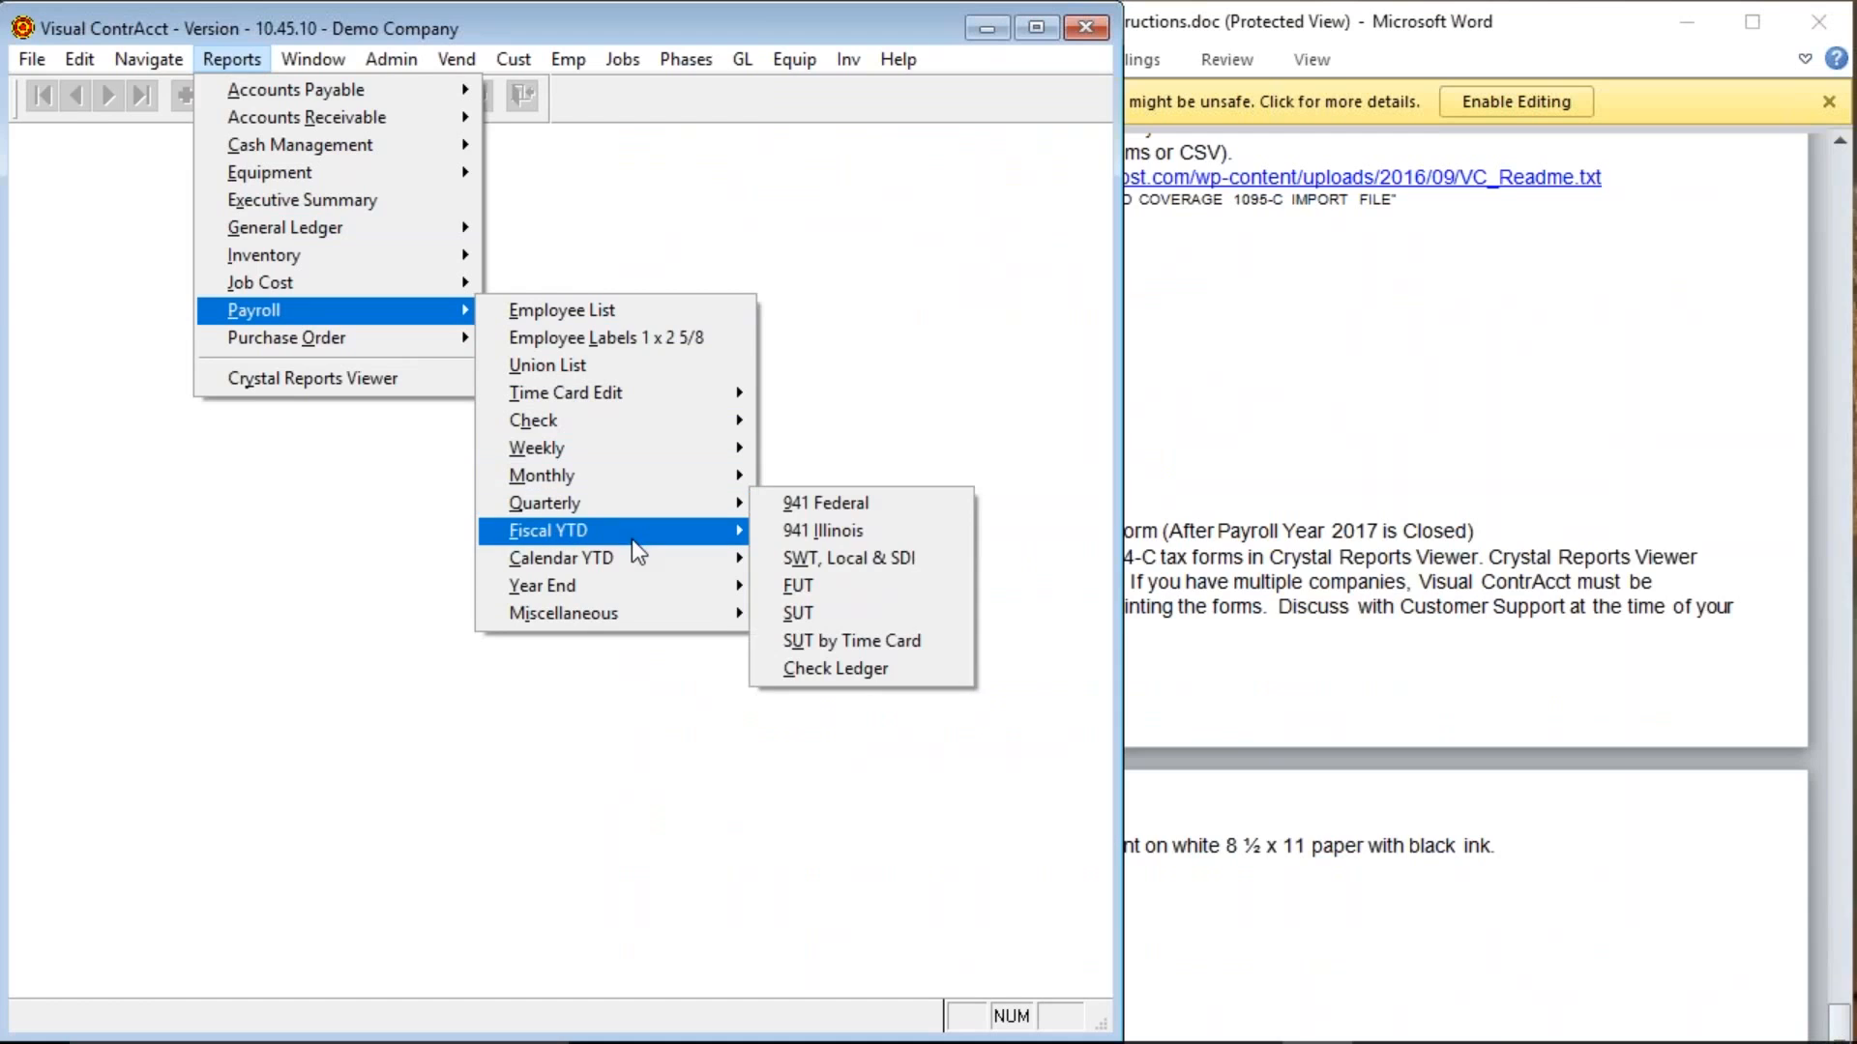
mouse_move(625, 580)
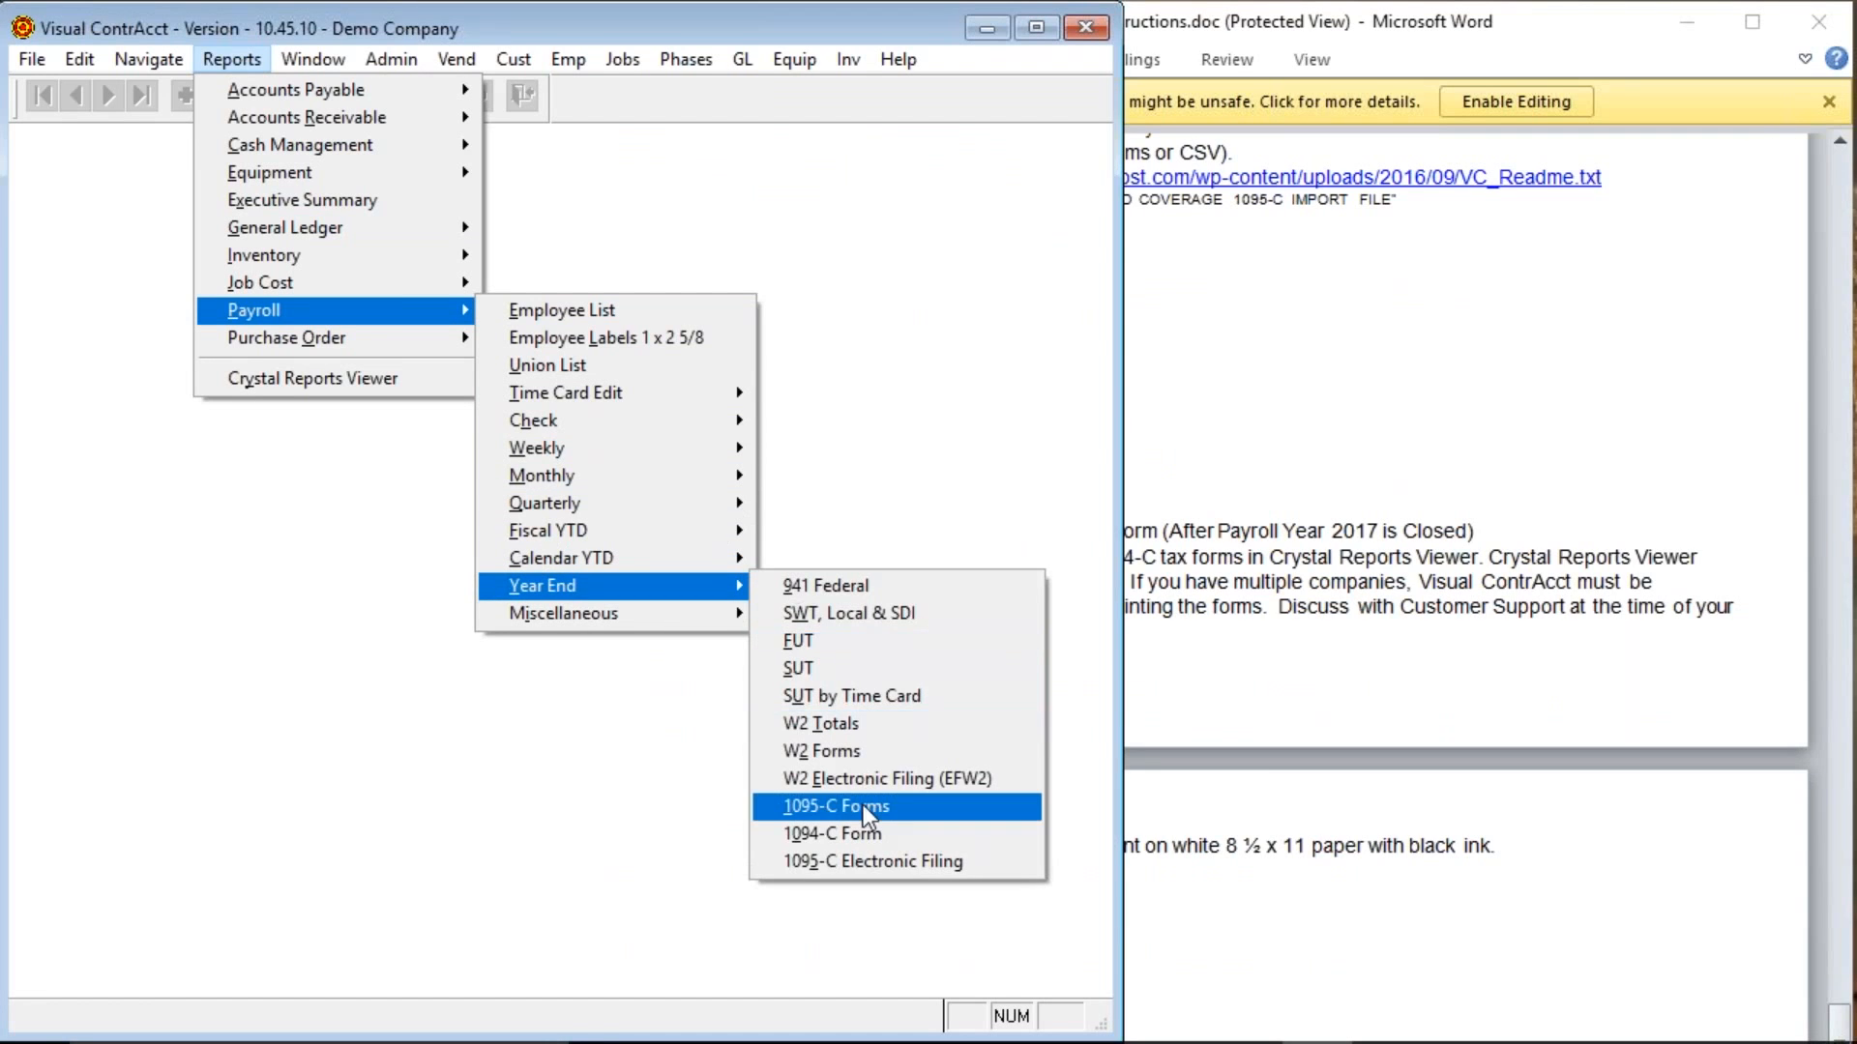
left_click(887, 809)
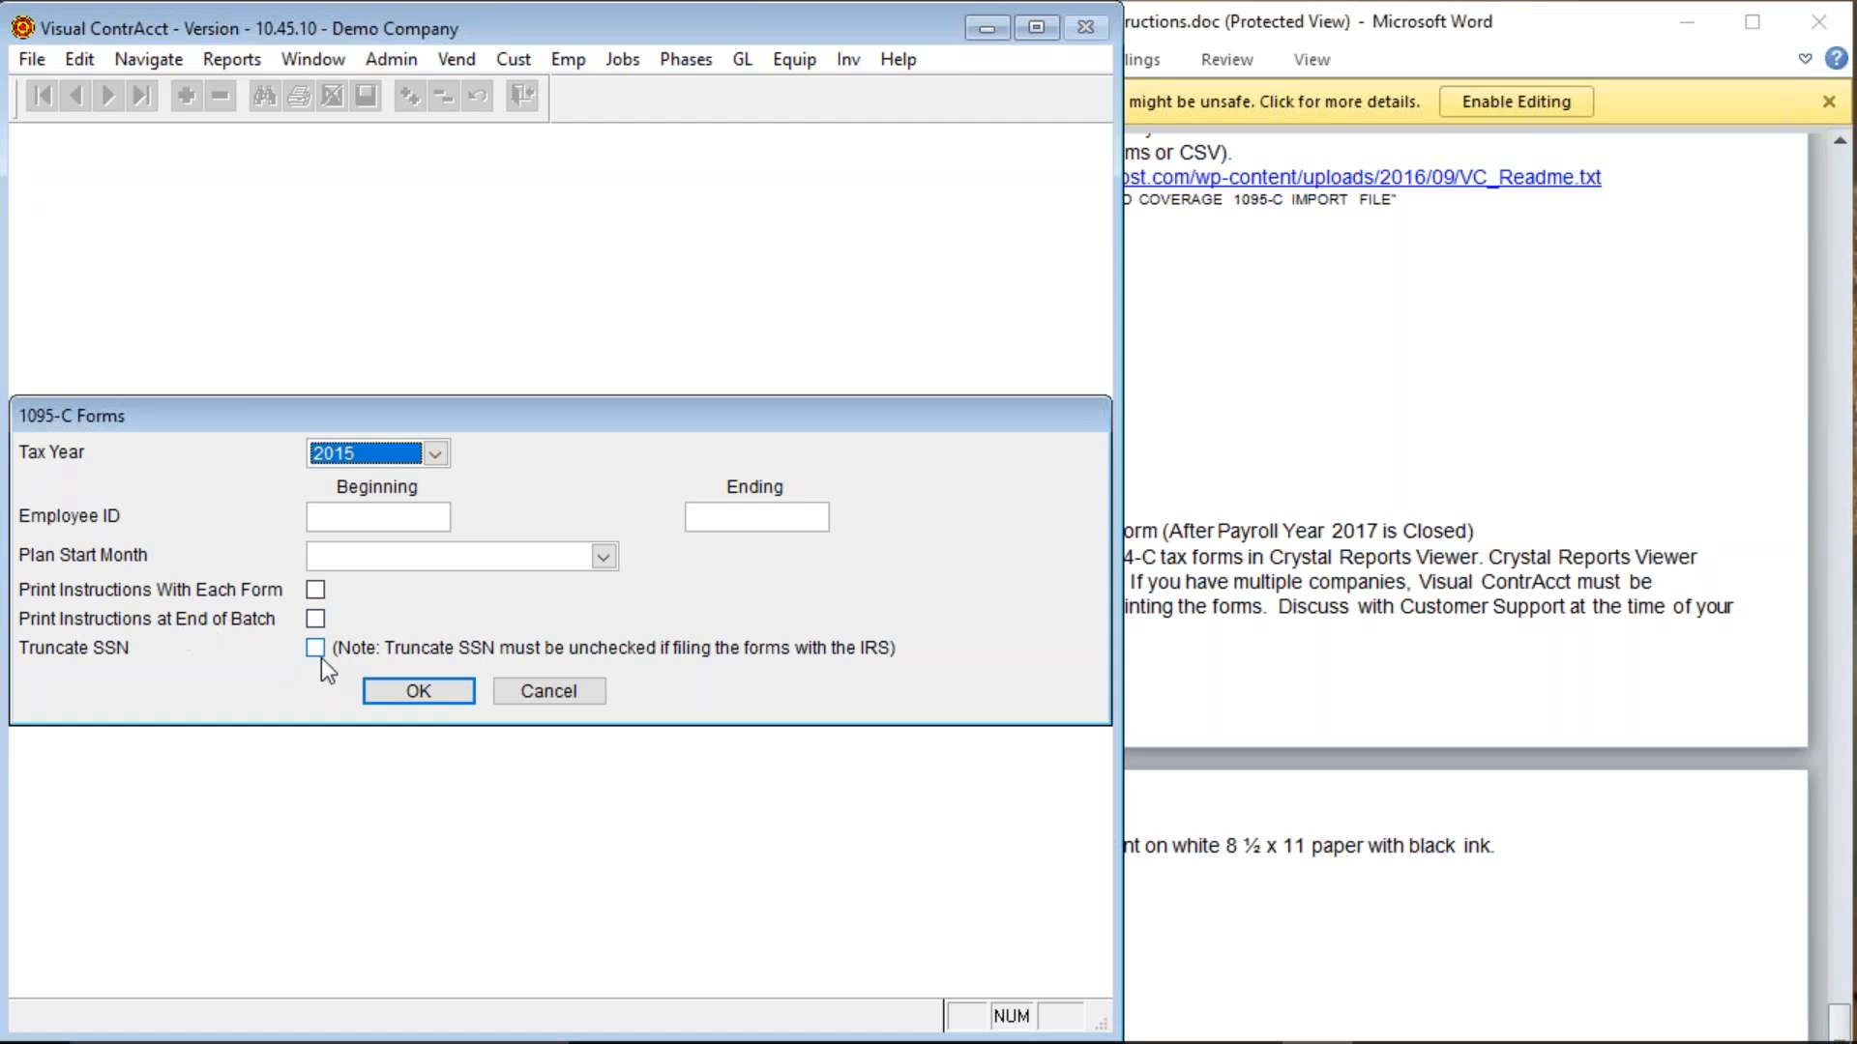
left_click(436, 695)
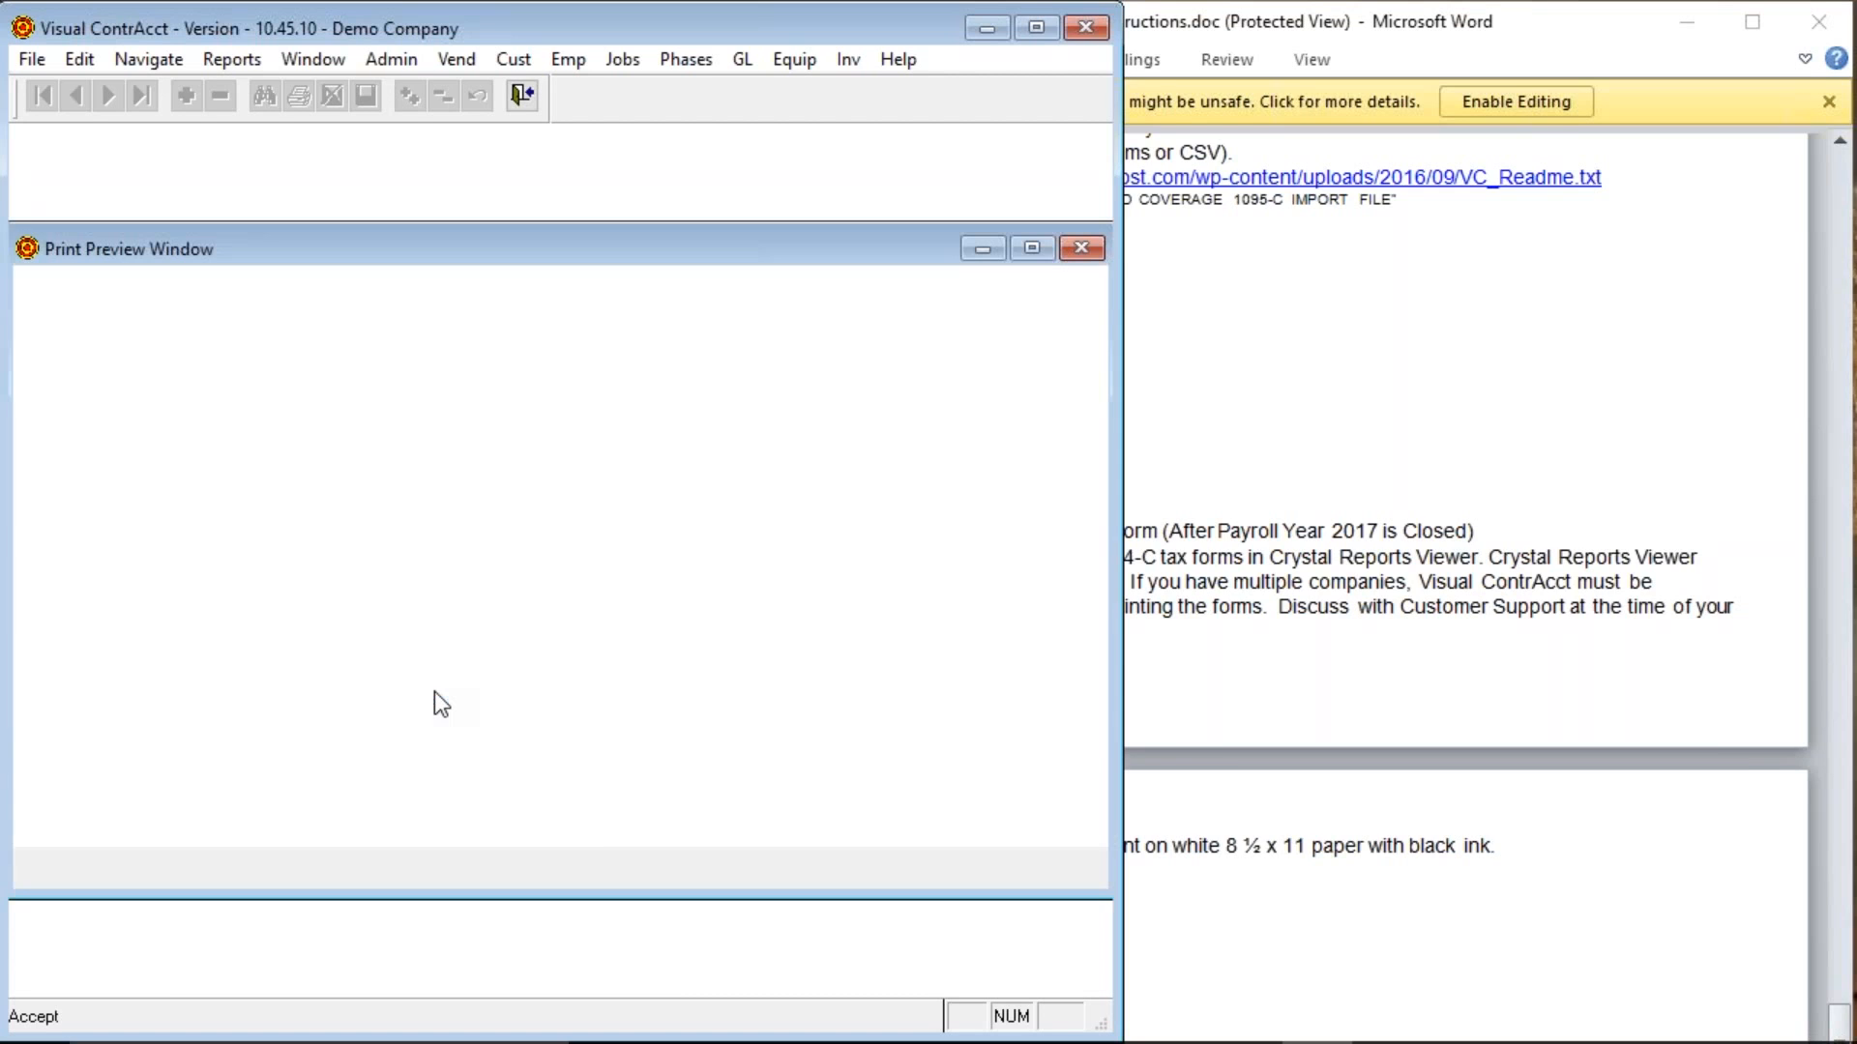
left_click(1166, 636)
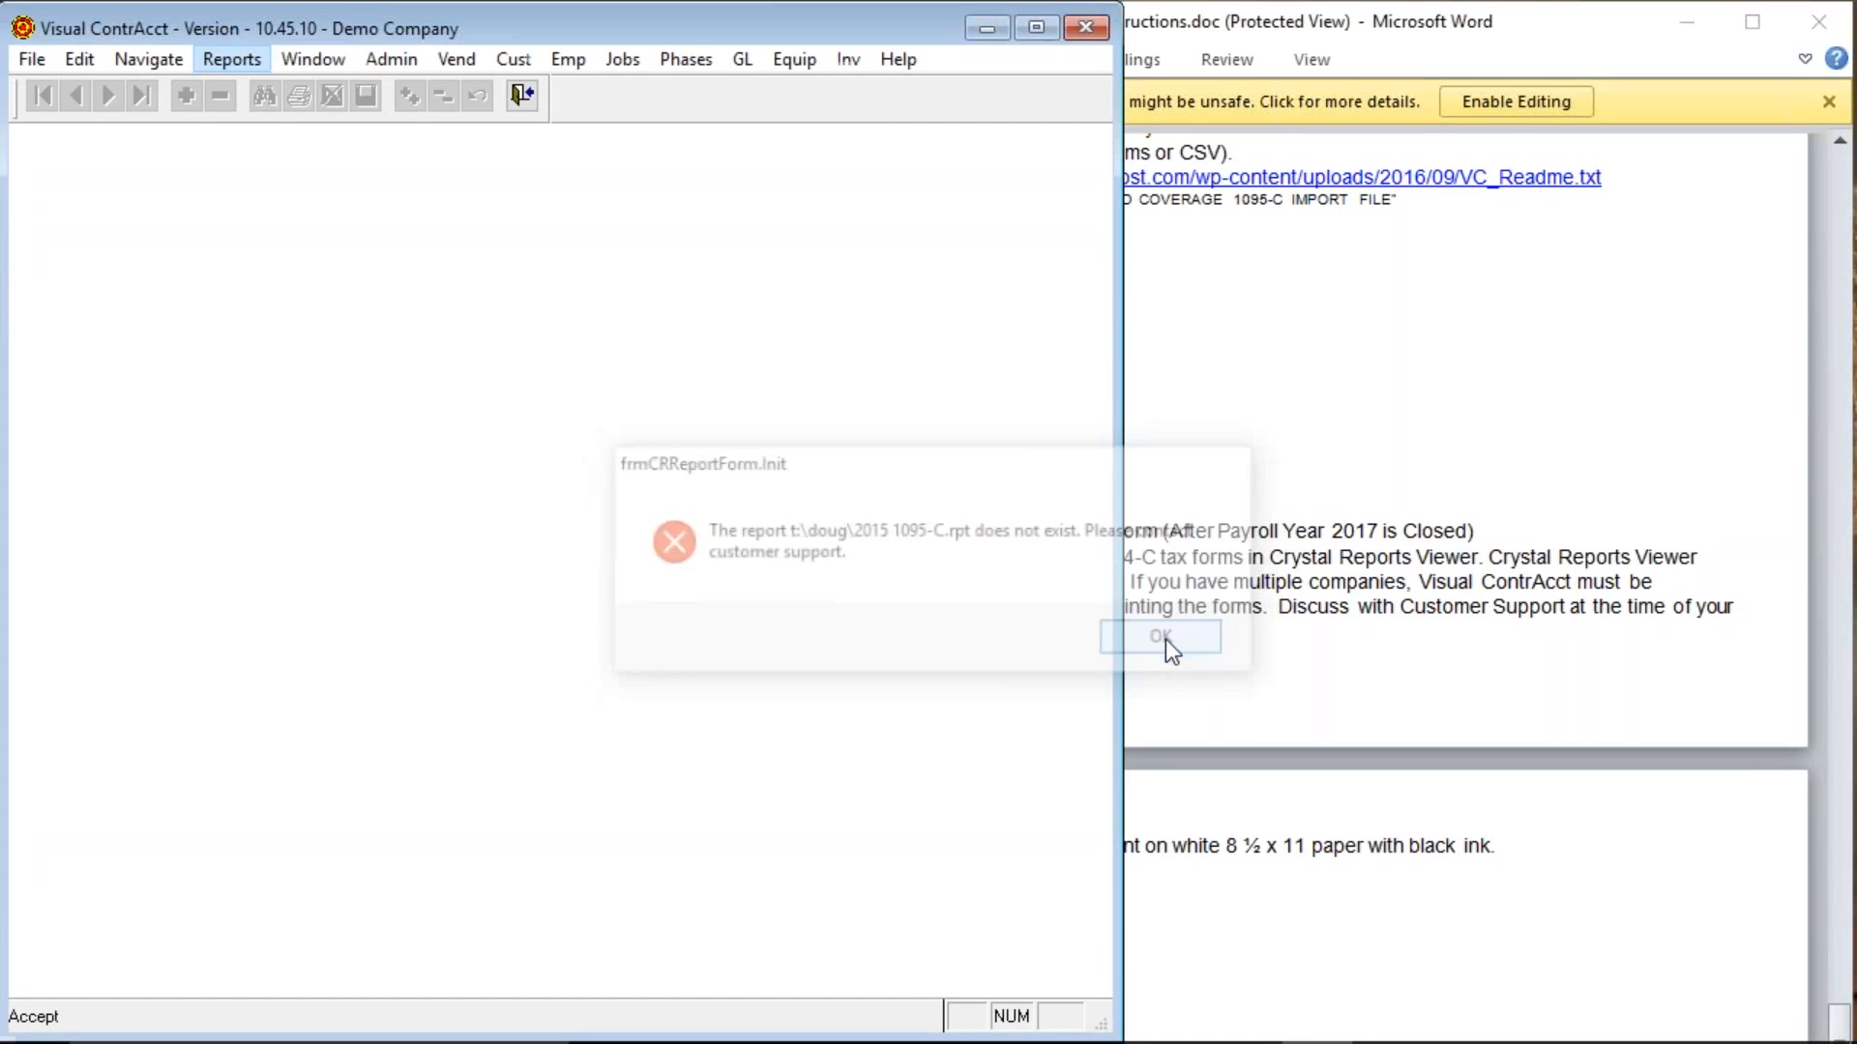
Open the payroll year-end 1094-C Form options and cancel without producing the form.
left_click(435, 314)
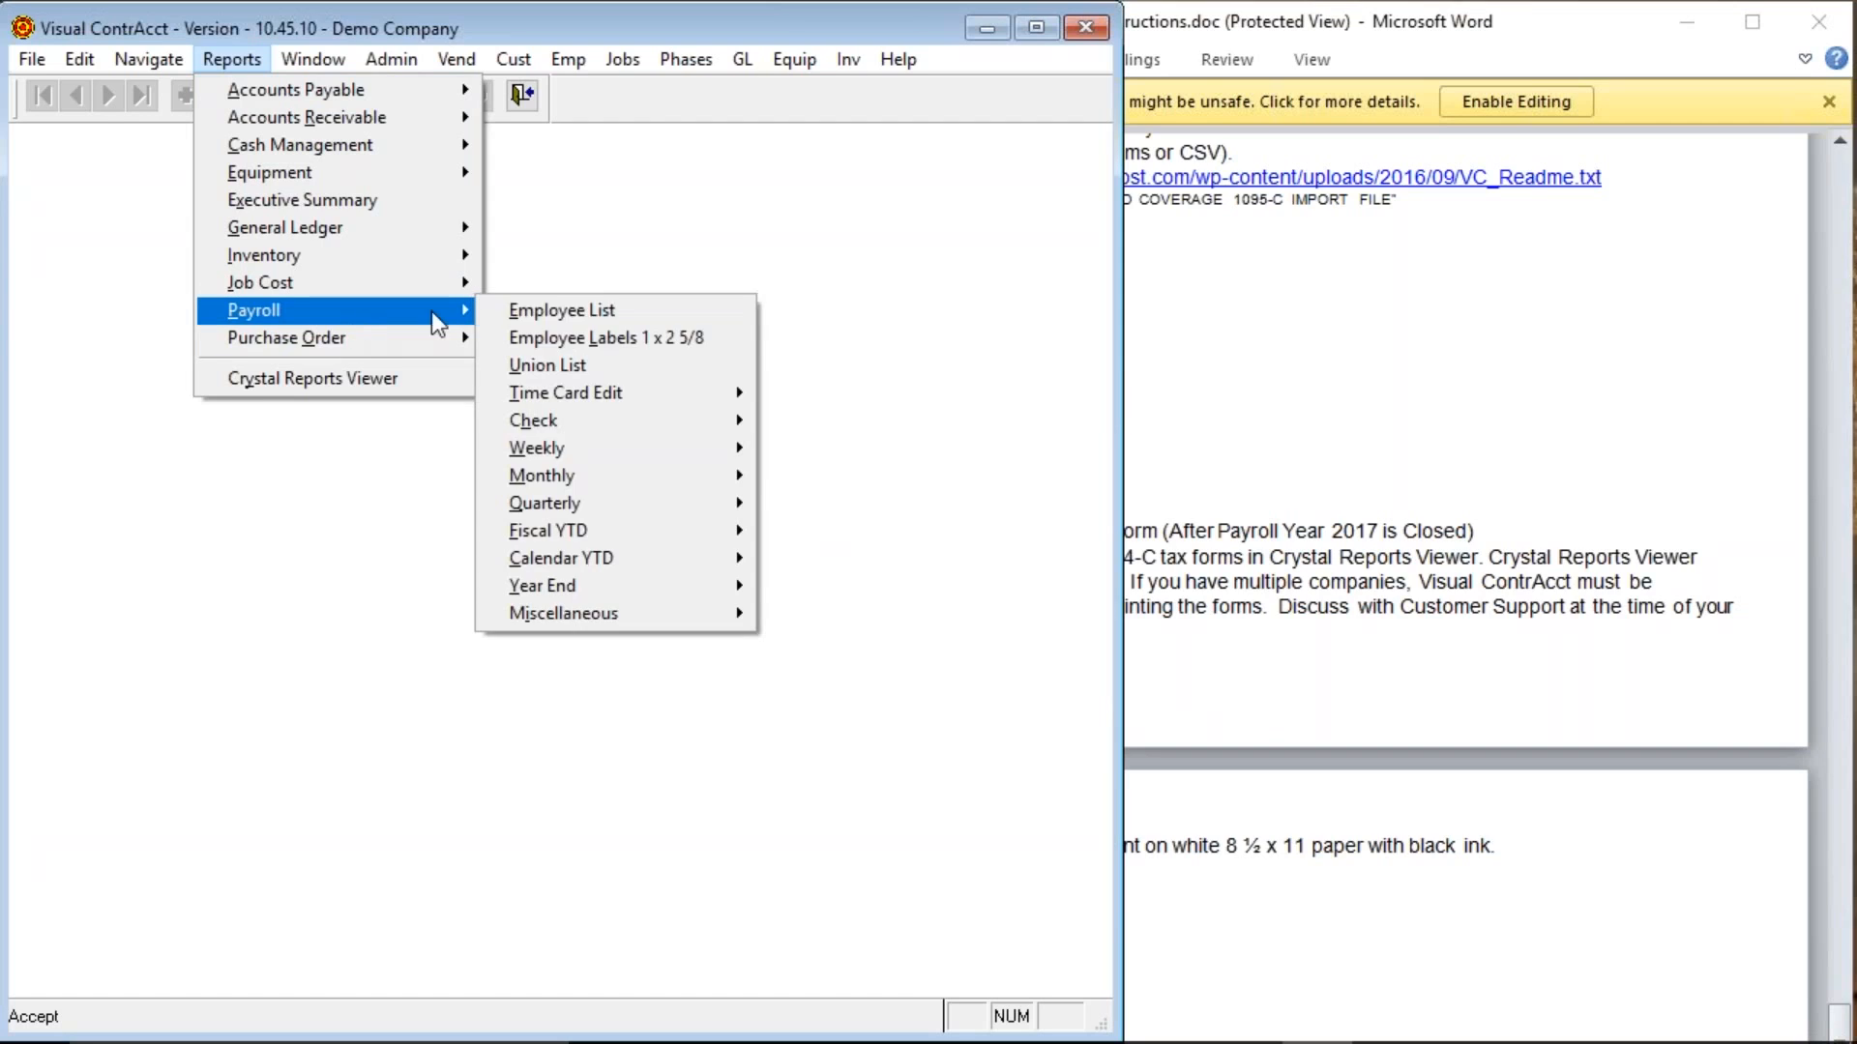
mouse_move(573, 515)
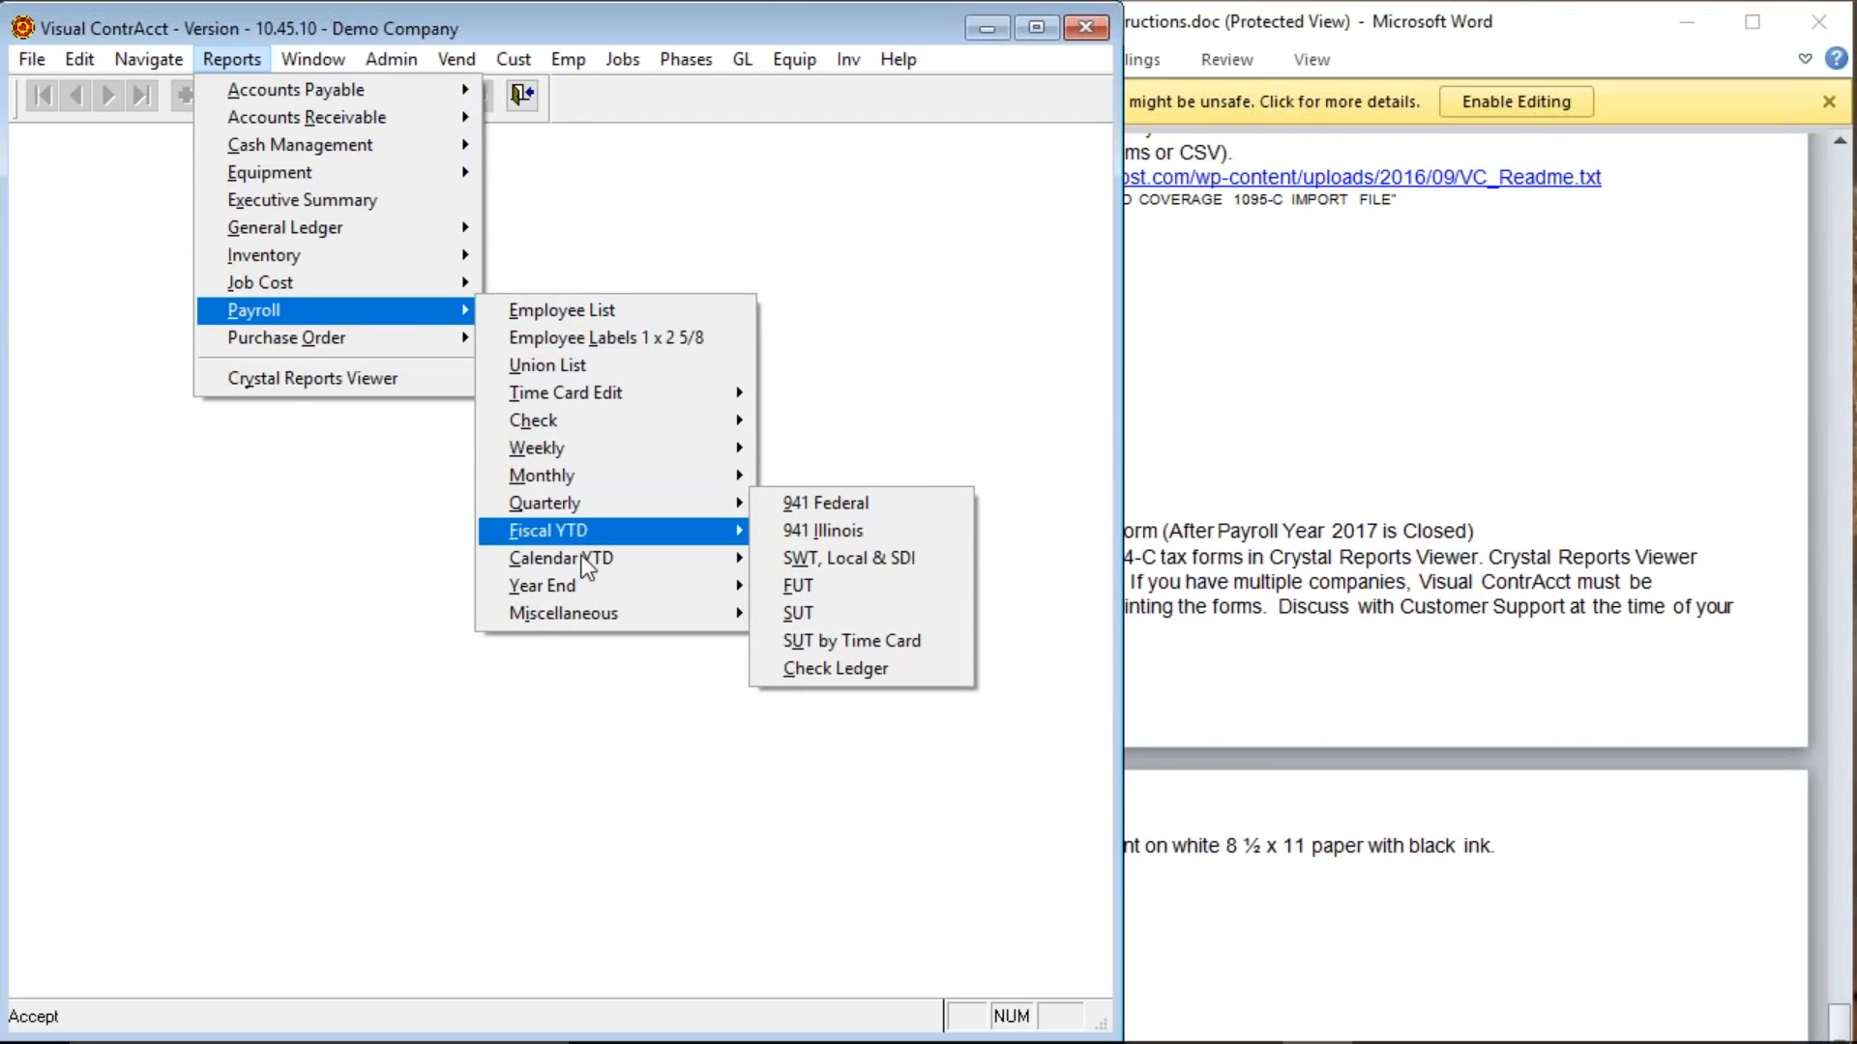
mouse_move(580, 582)
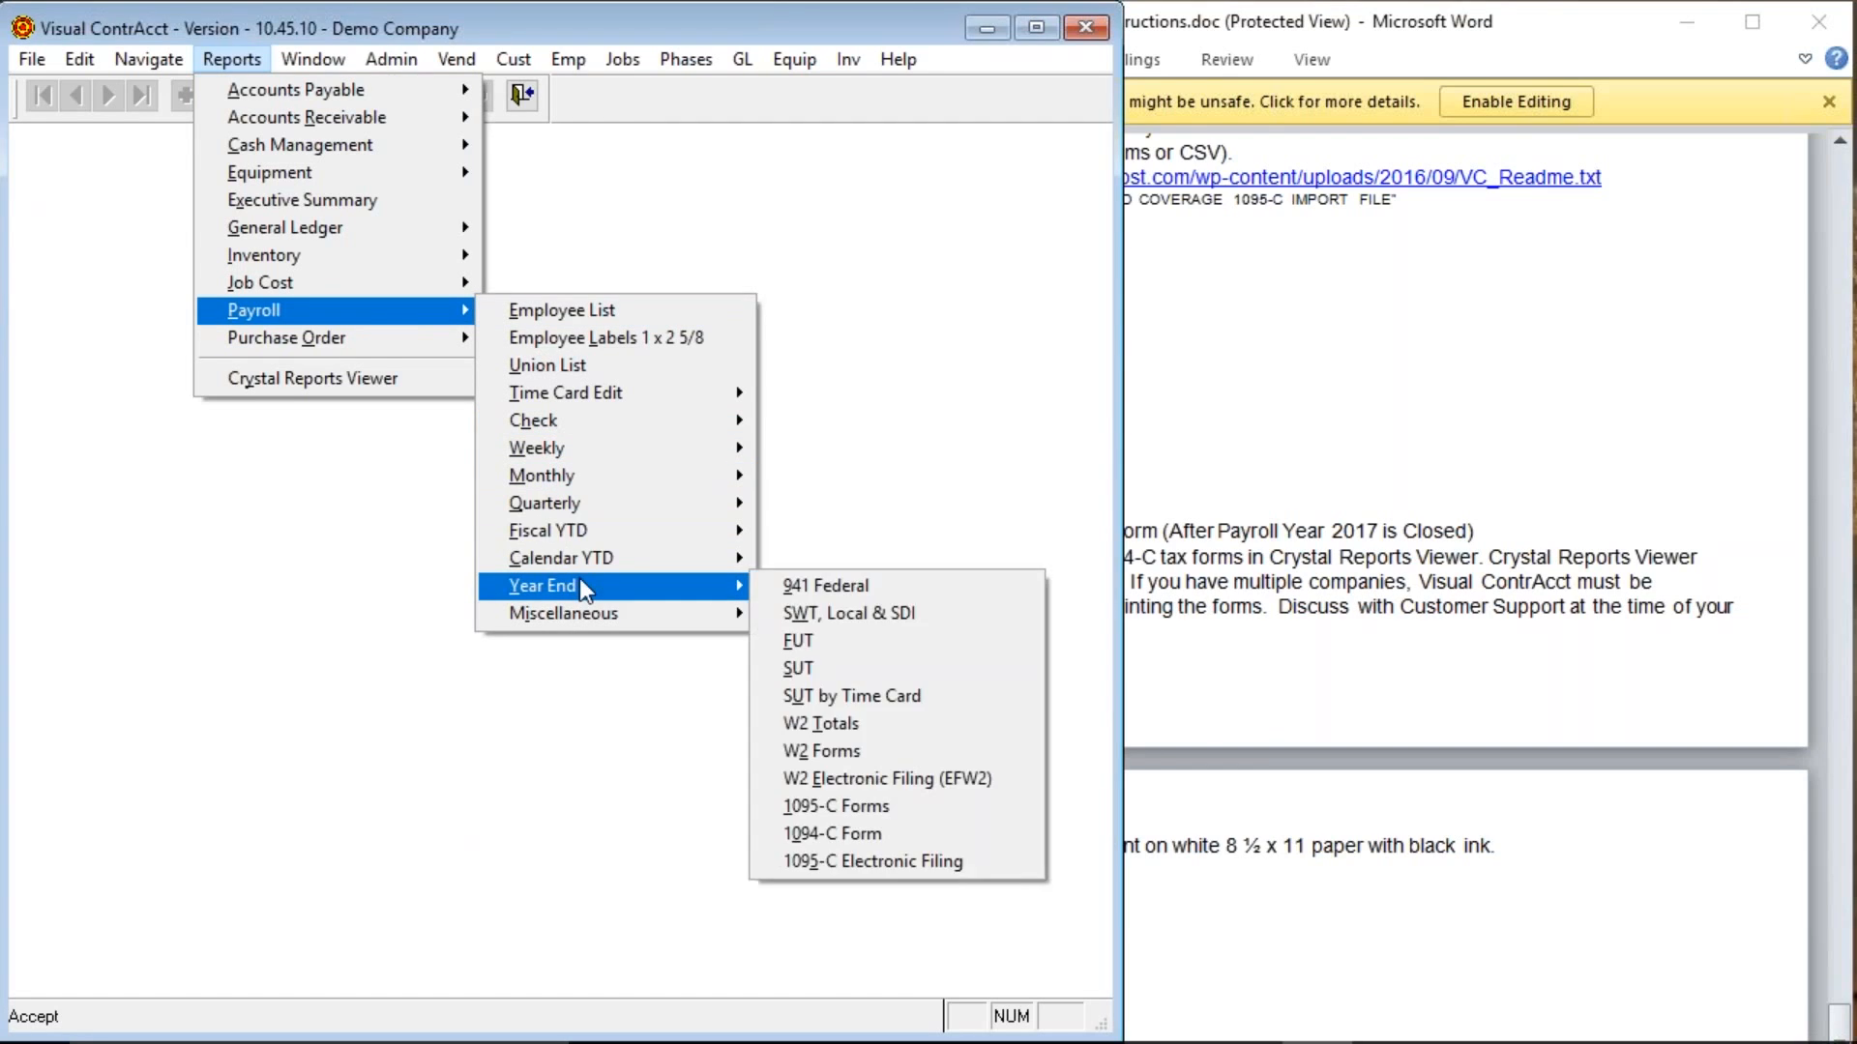
left_click(880, 832)
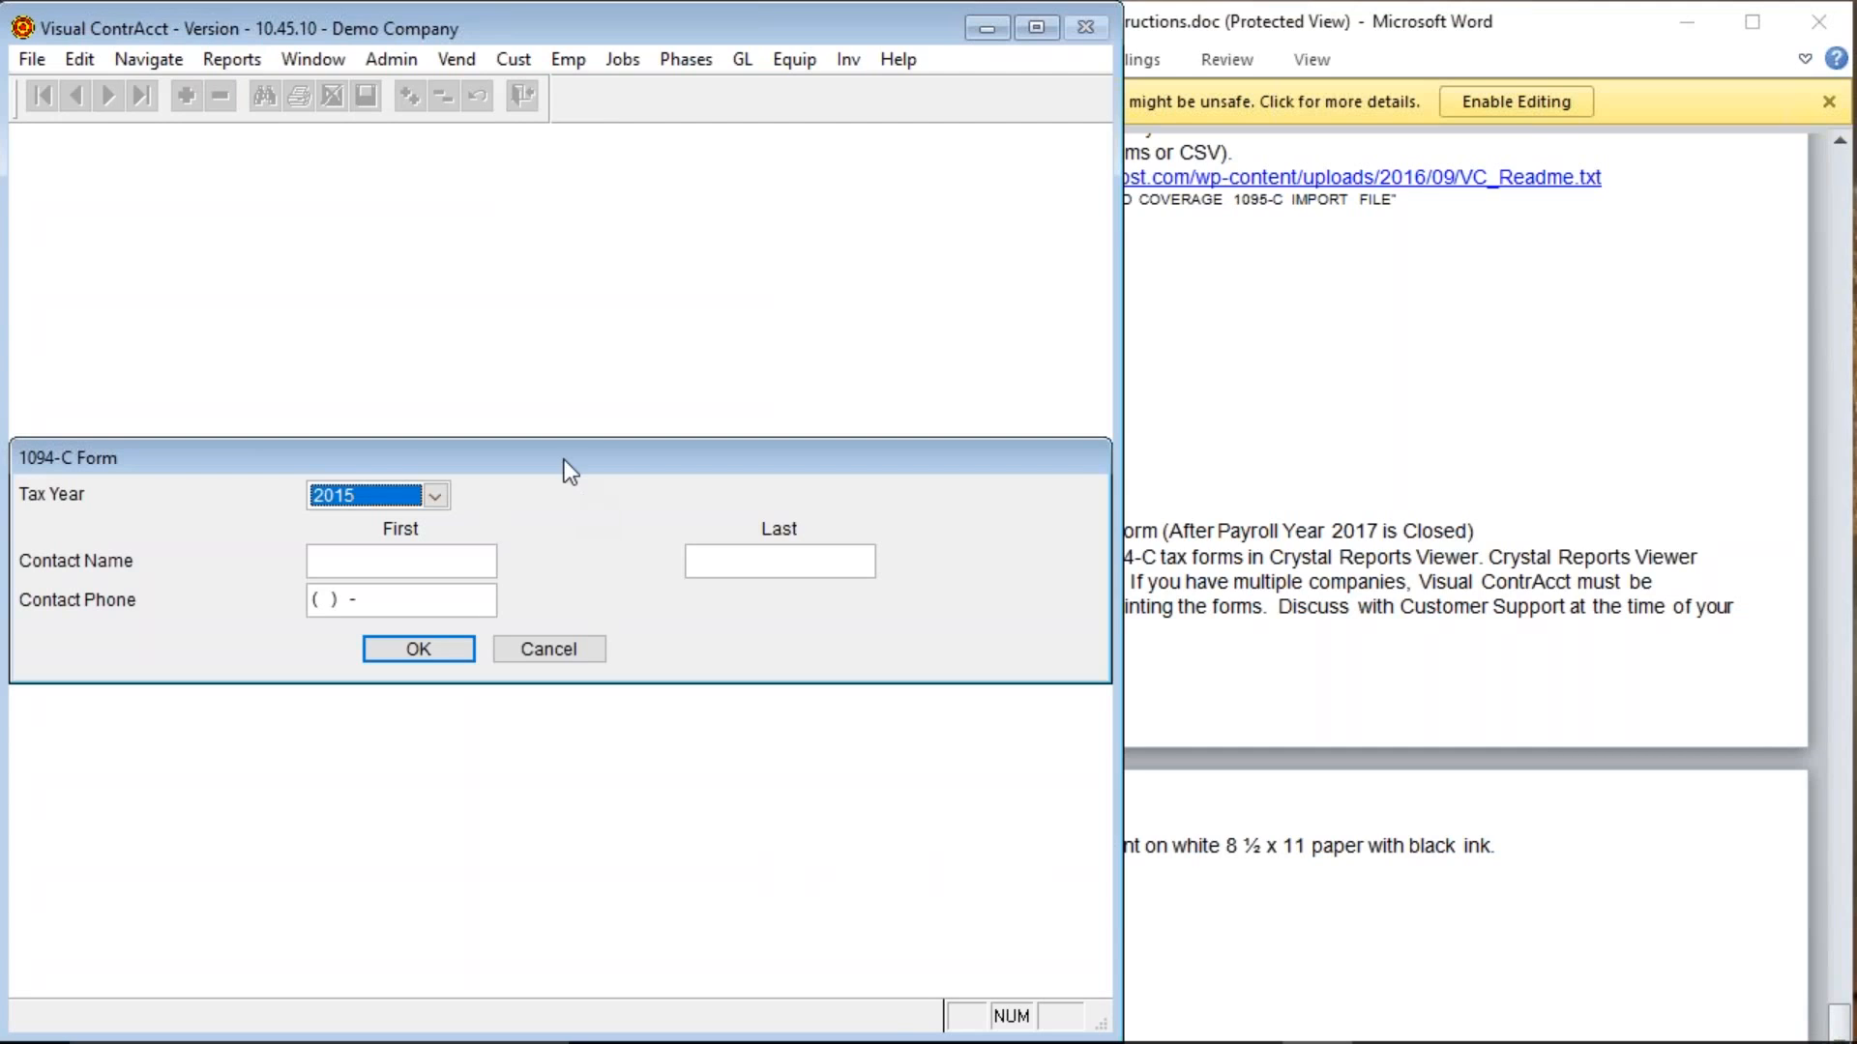
left_click(570, 648)
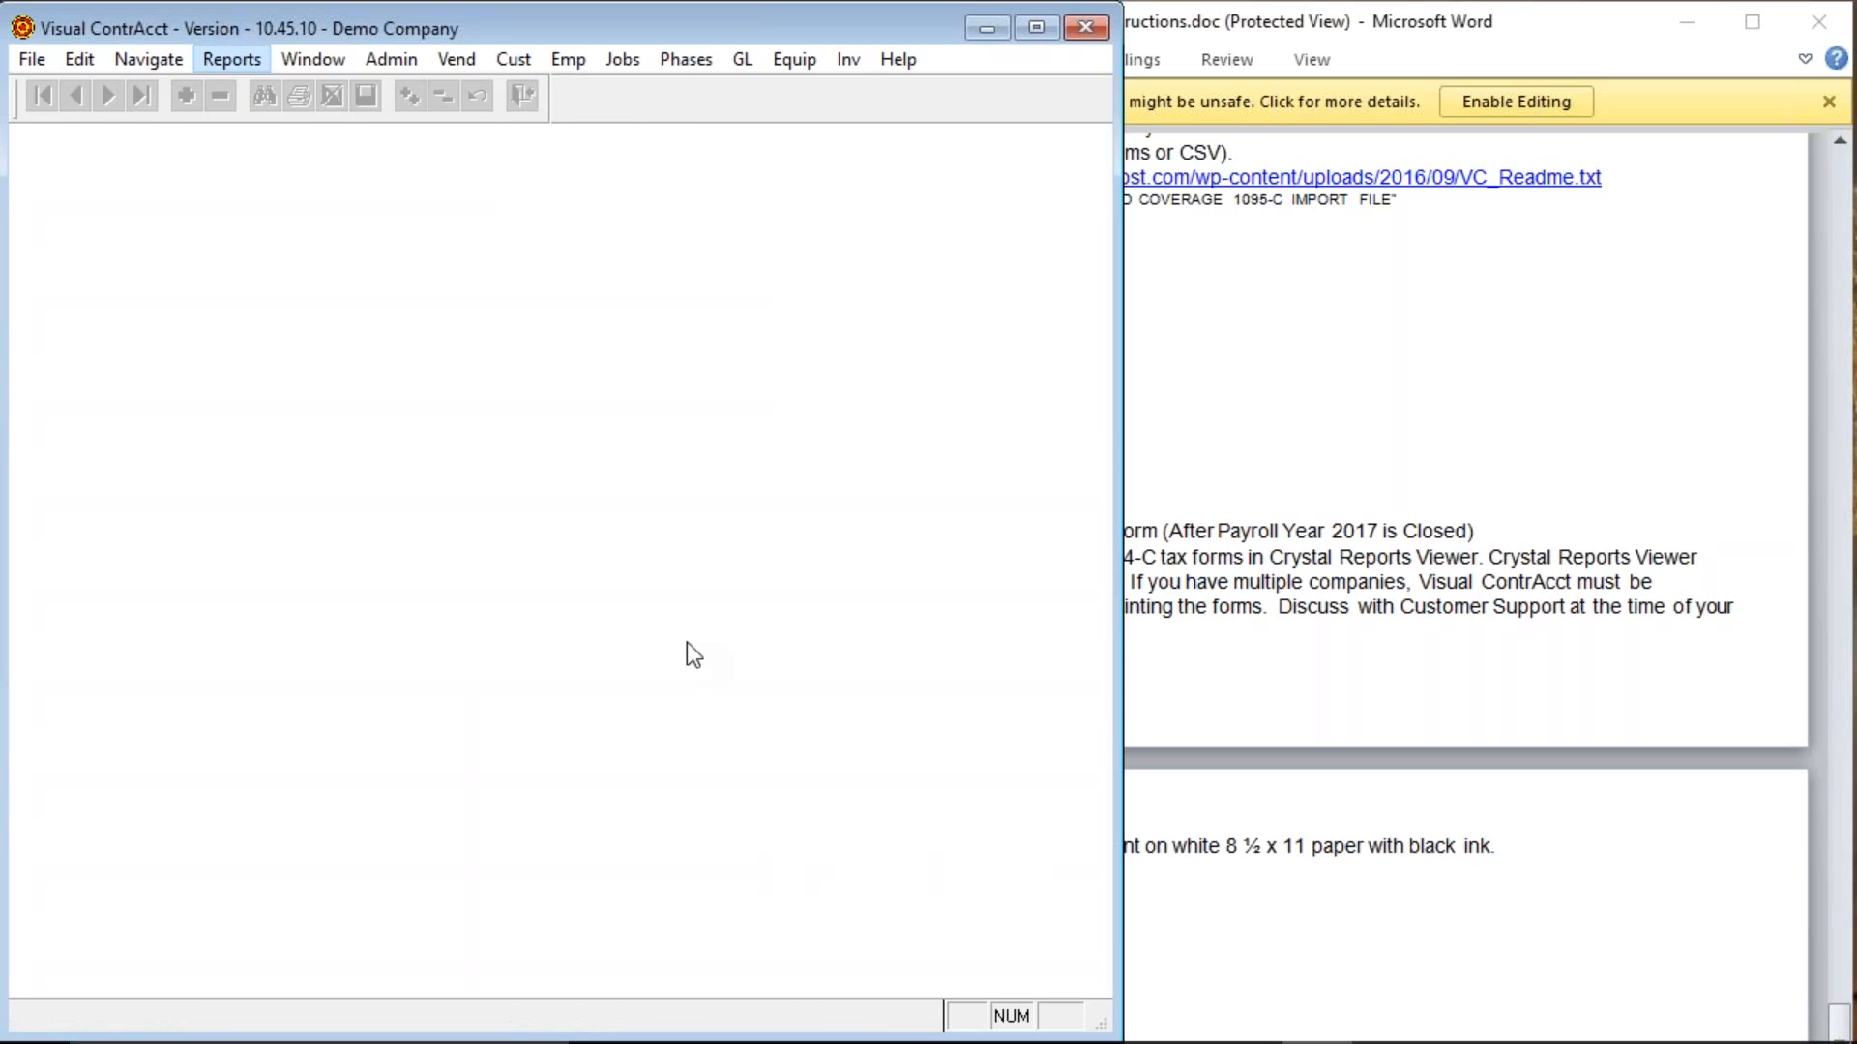
key("alt+r")
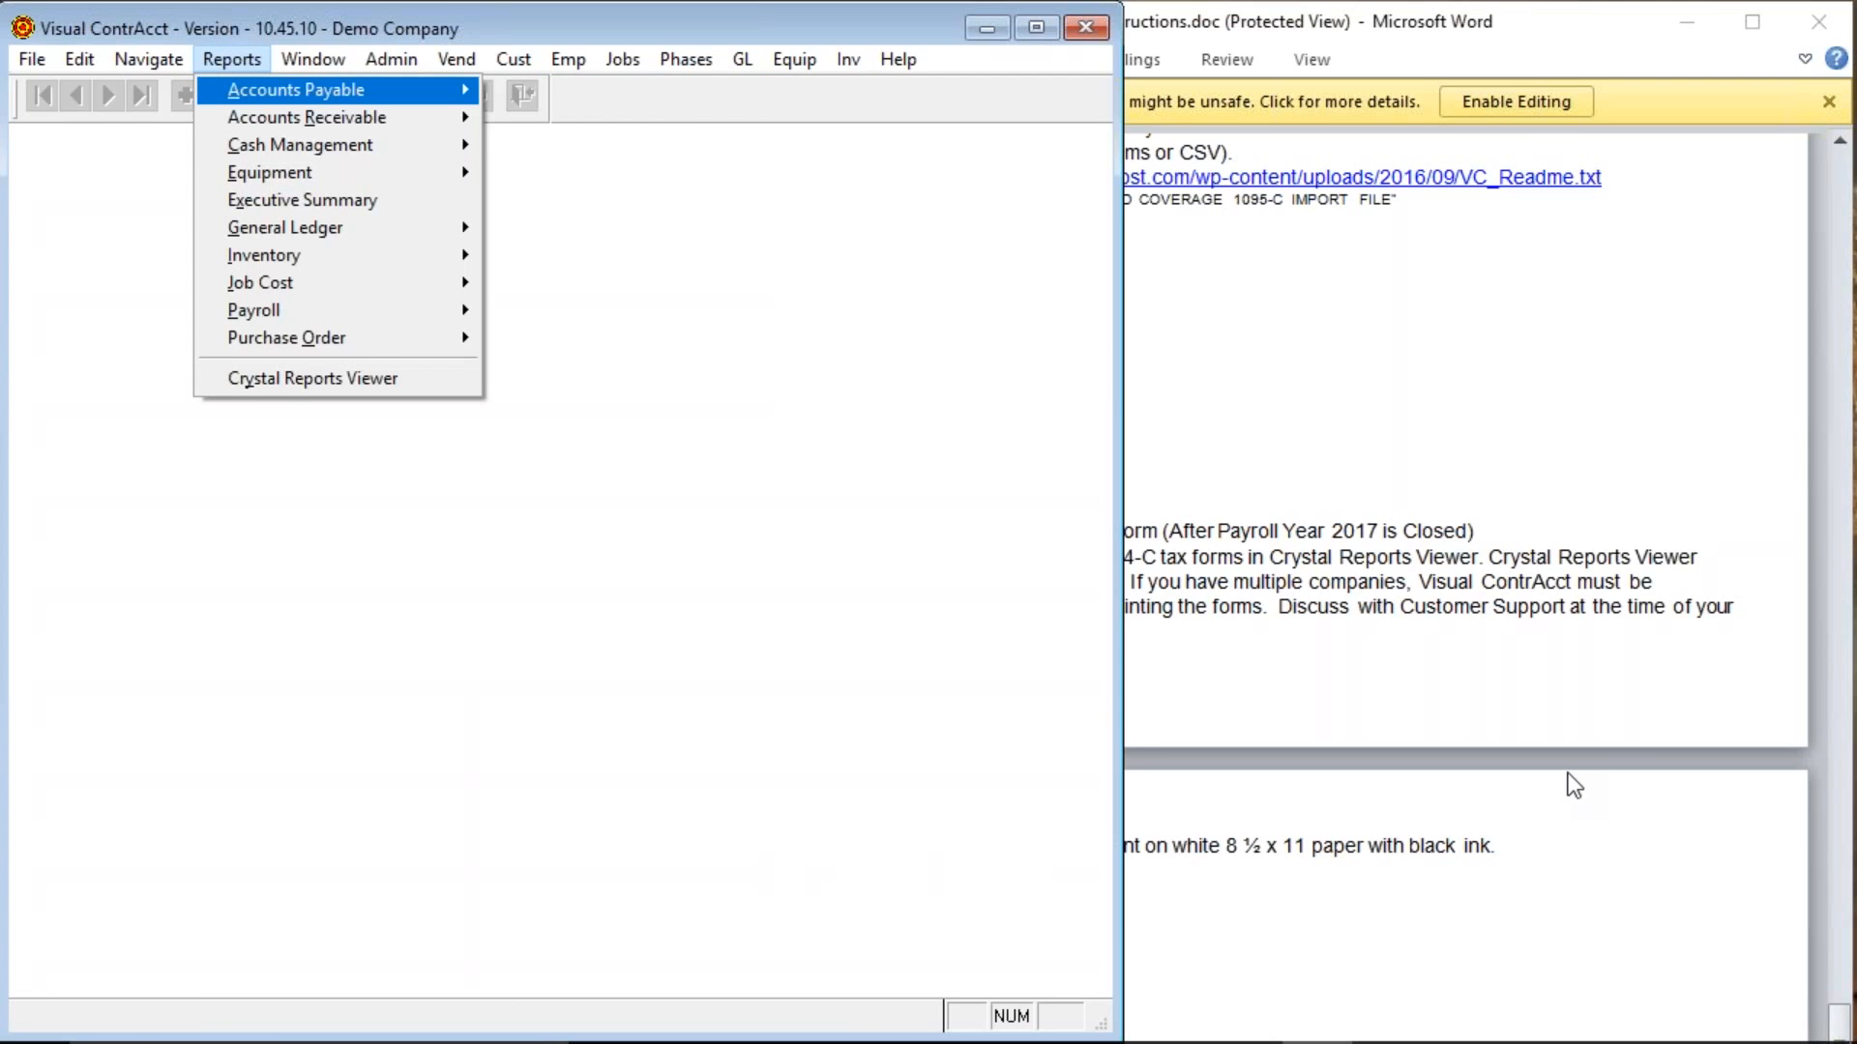
Switch to the Word instructions and examine the filing deadlines for W2/W3, 1095-C/1094-C and 1099/1096 Misc forms.
left_click(1553, 804)
scroll(1557, 796, "down", 5)
scroll(1557, 796, "down", 10)
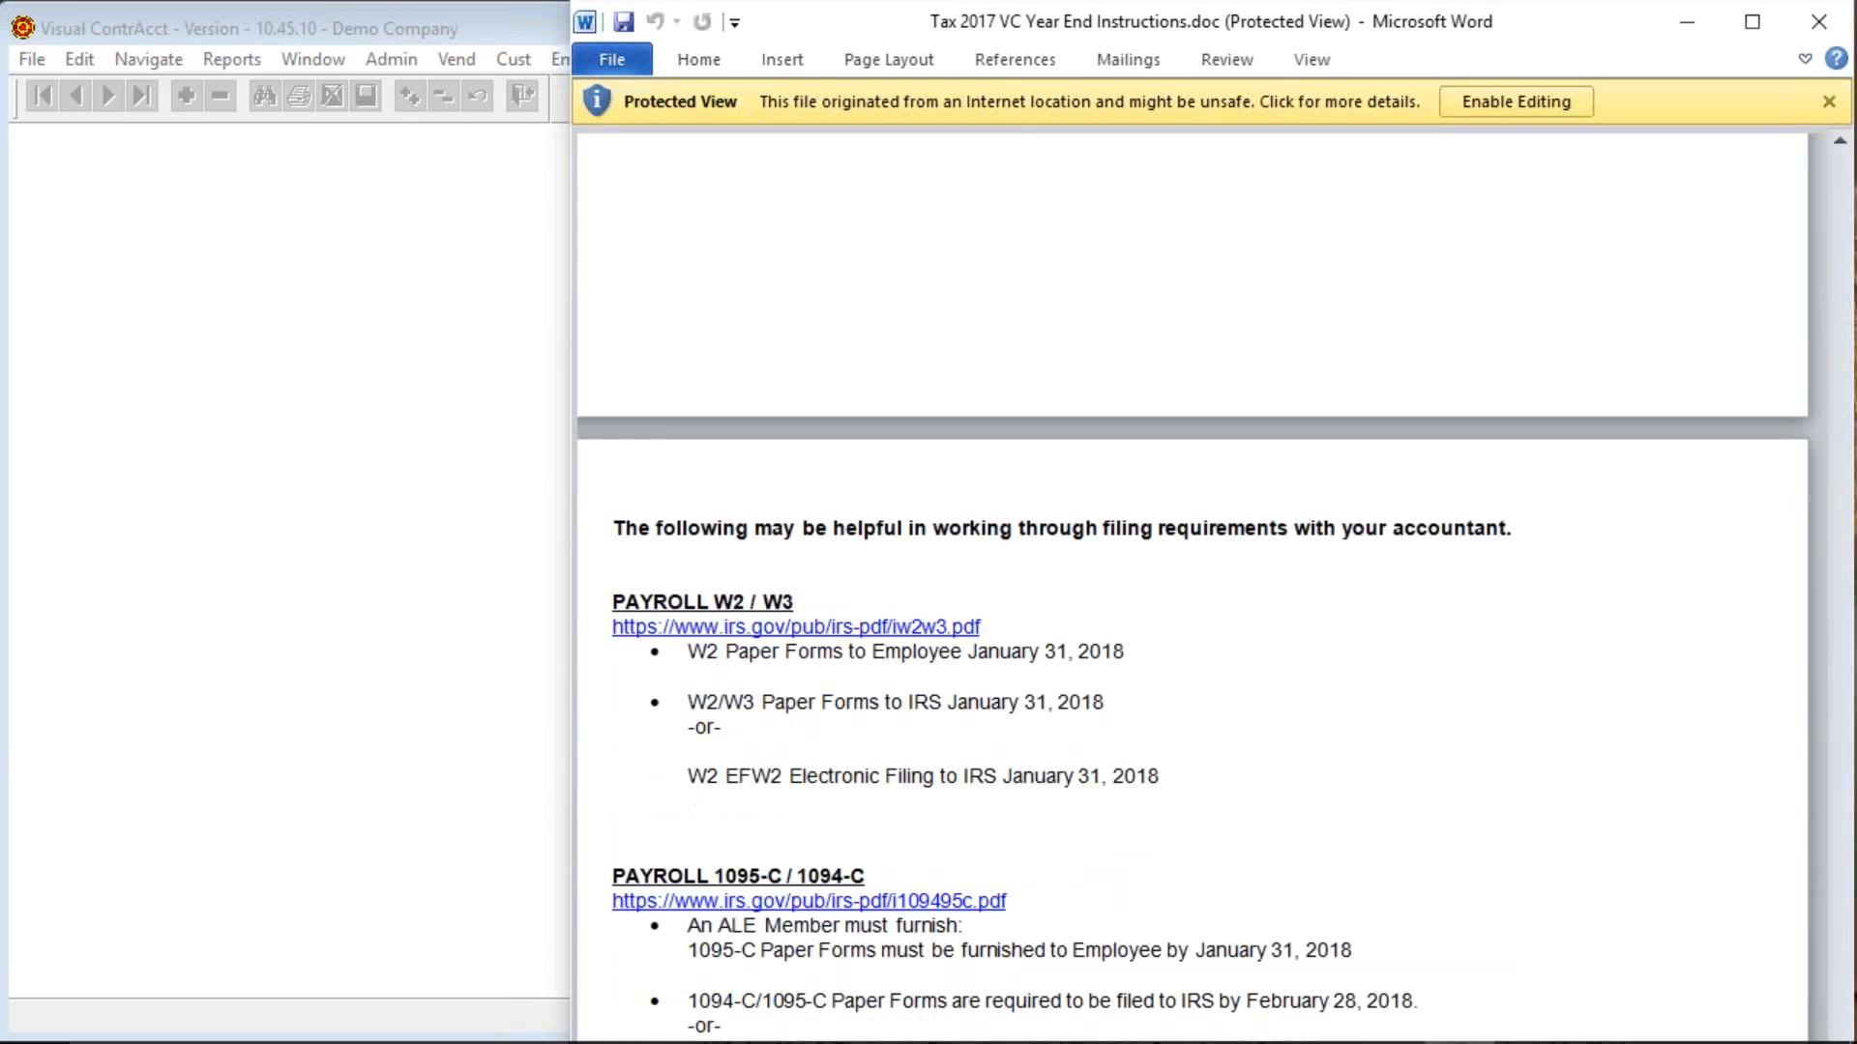
scroll(1539, 771, "down", 3)
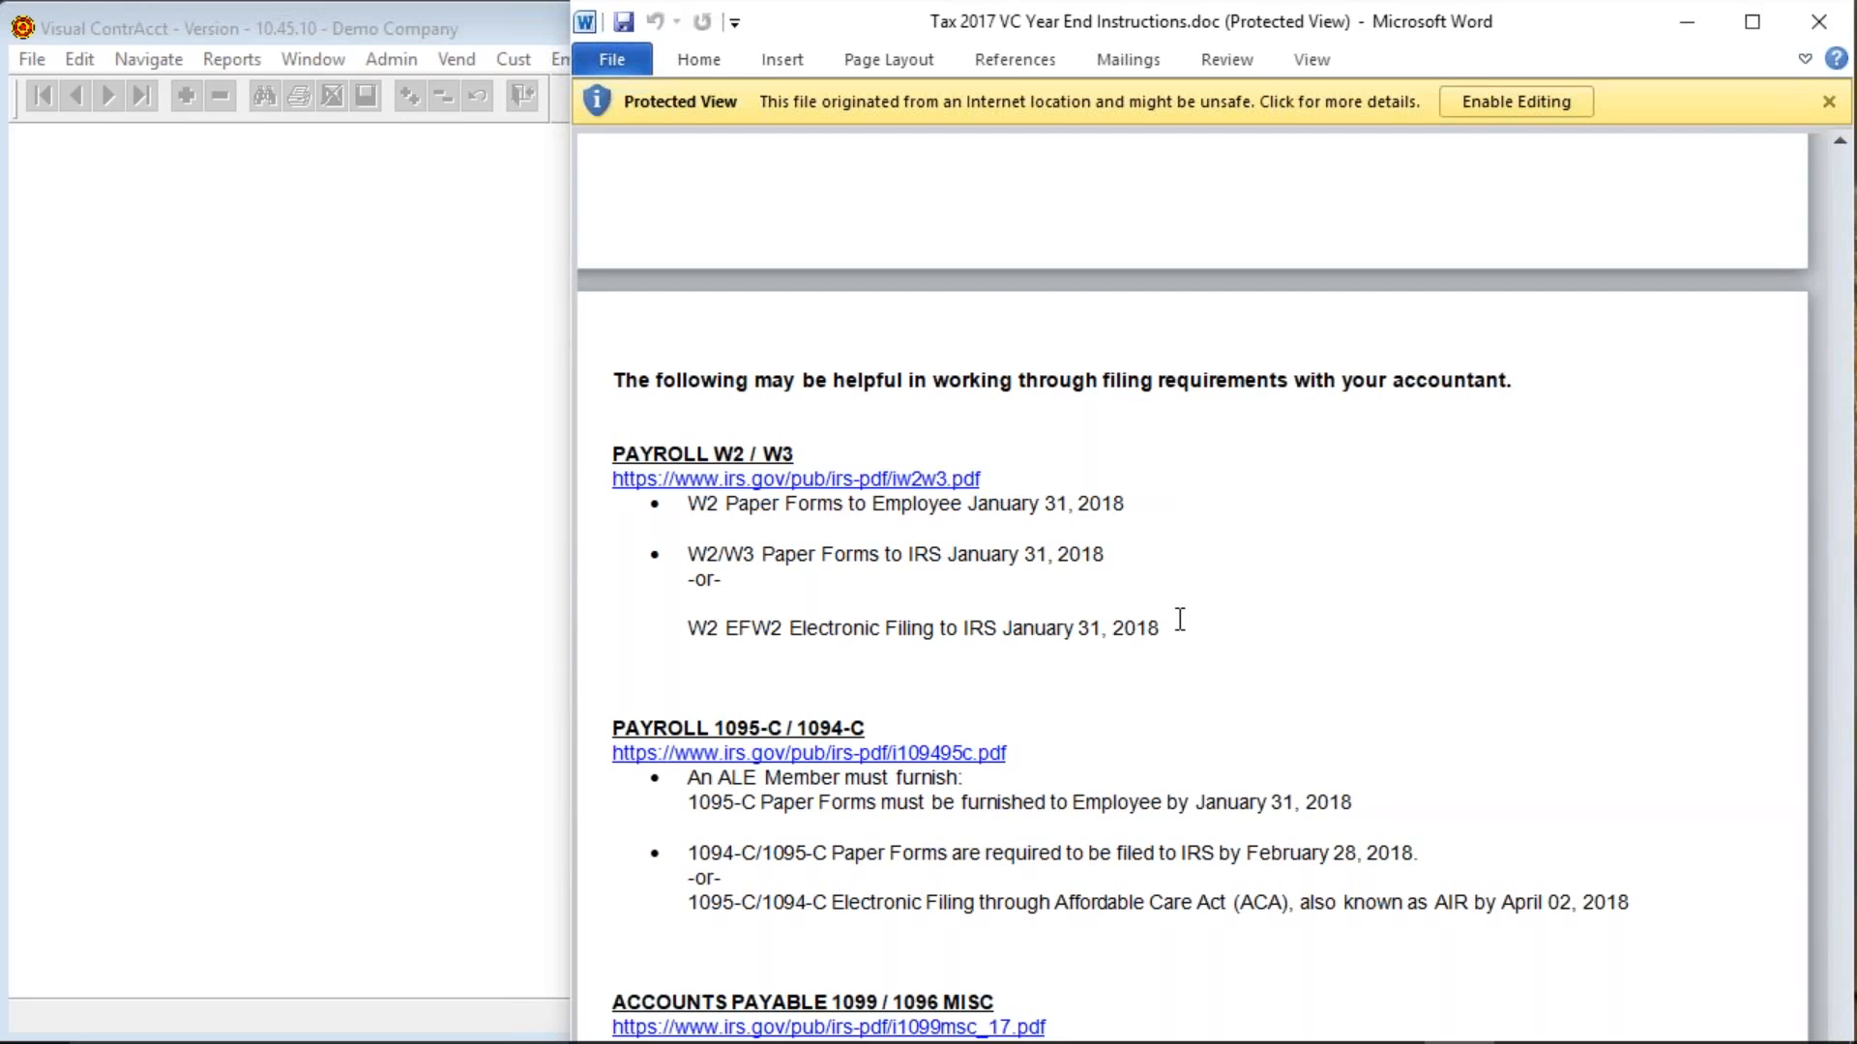
scroll(1222, 667, "down", 3)
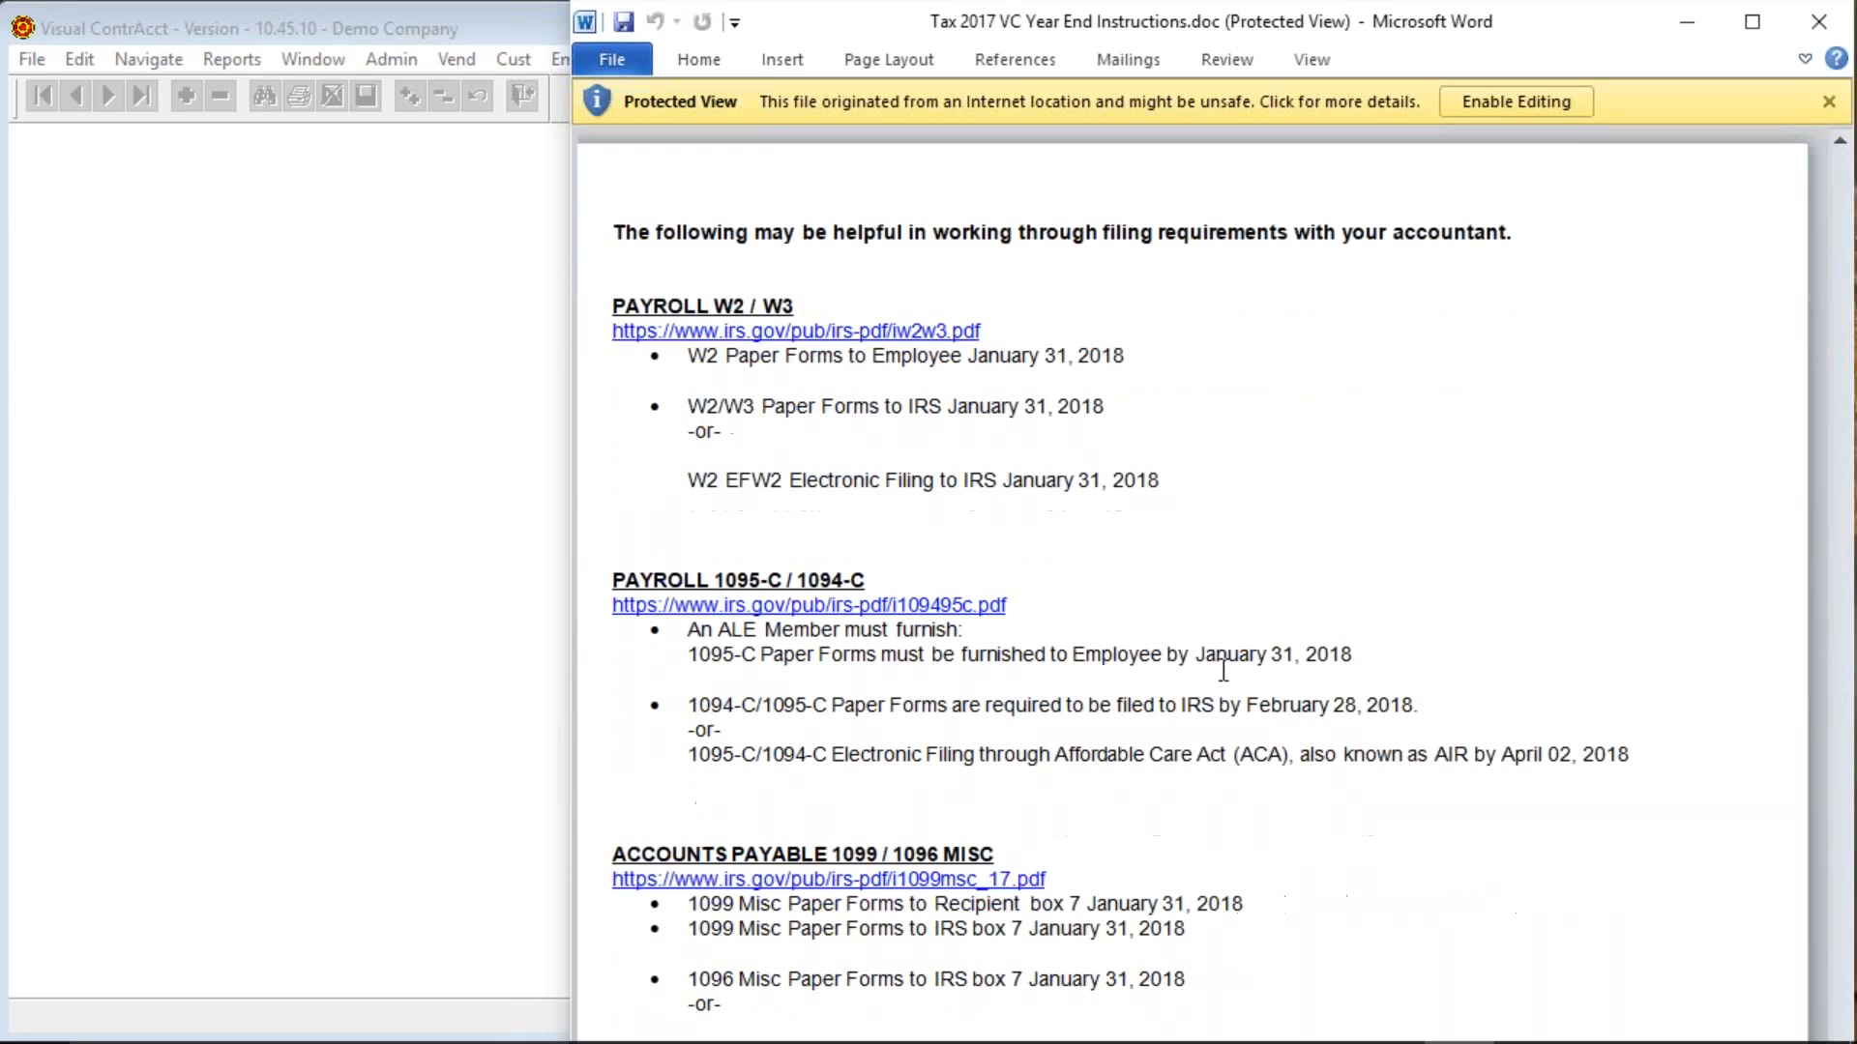
scroll(1114, 558, "down", 1)
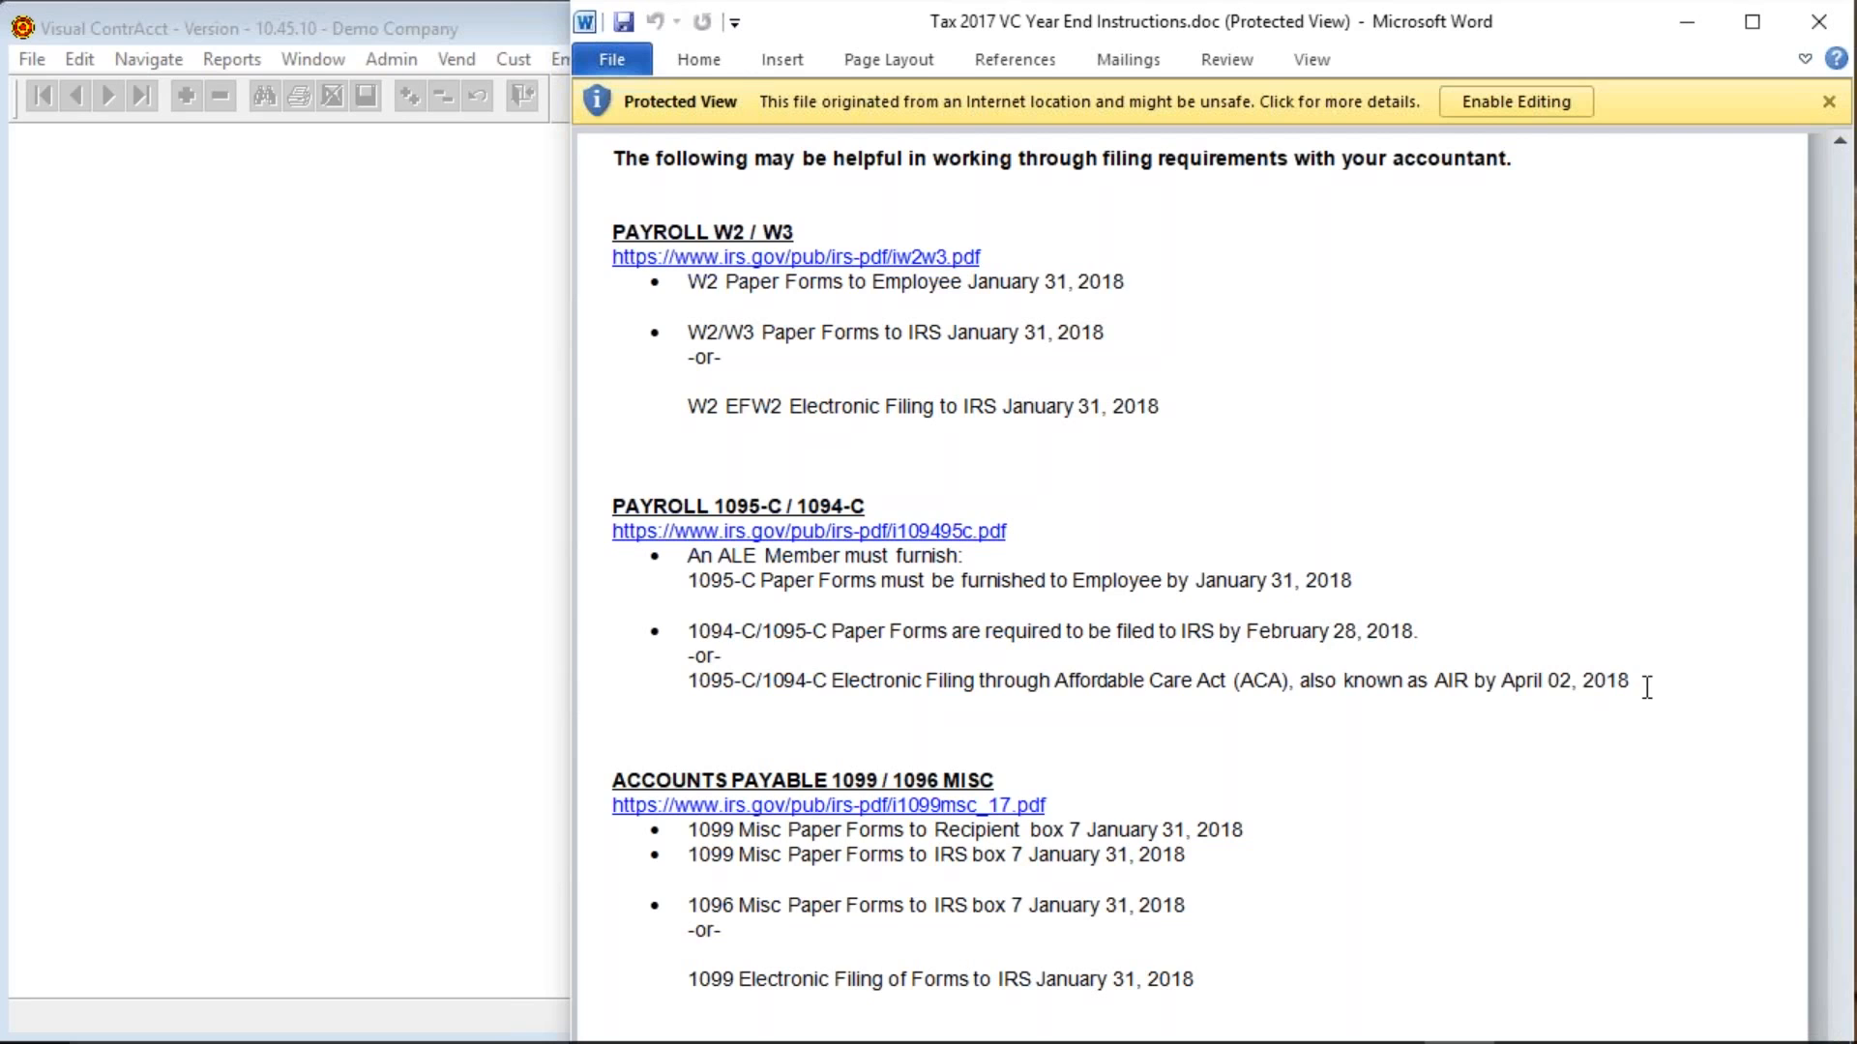
scroll(1262, 778, "down", 2)
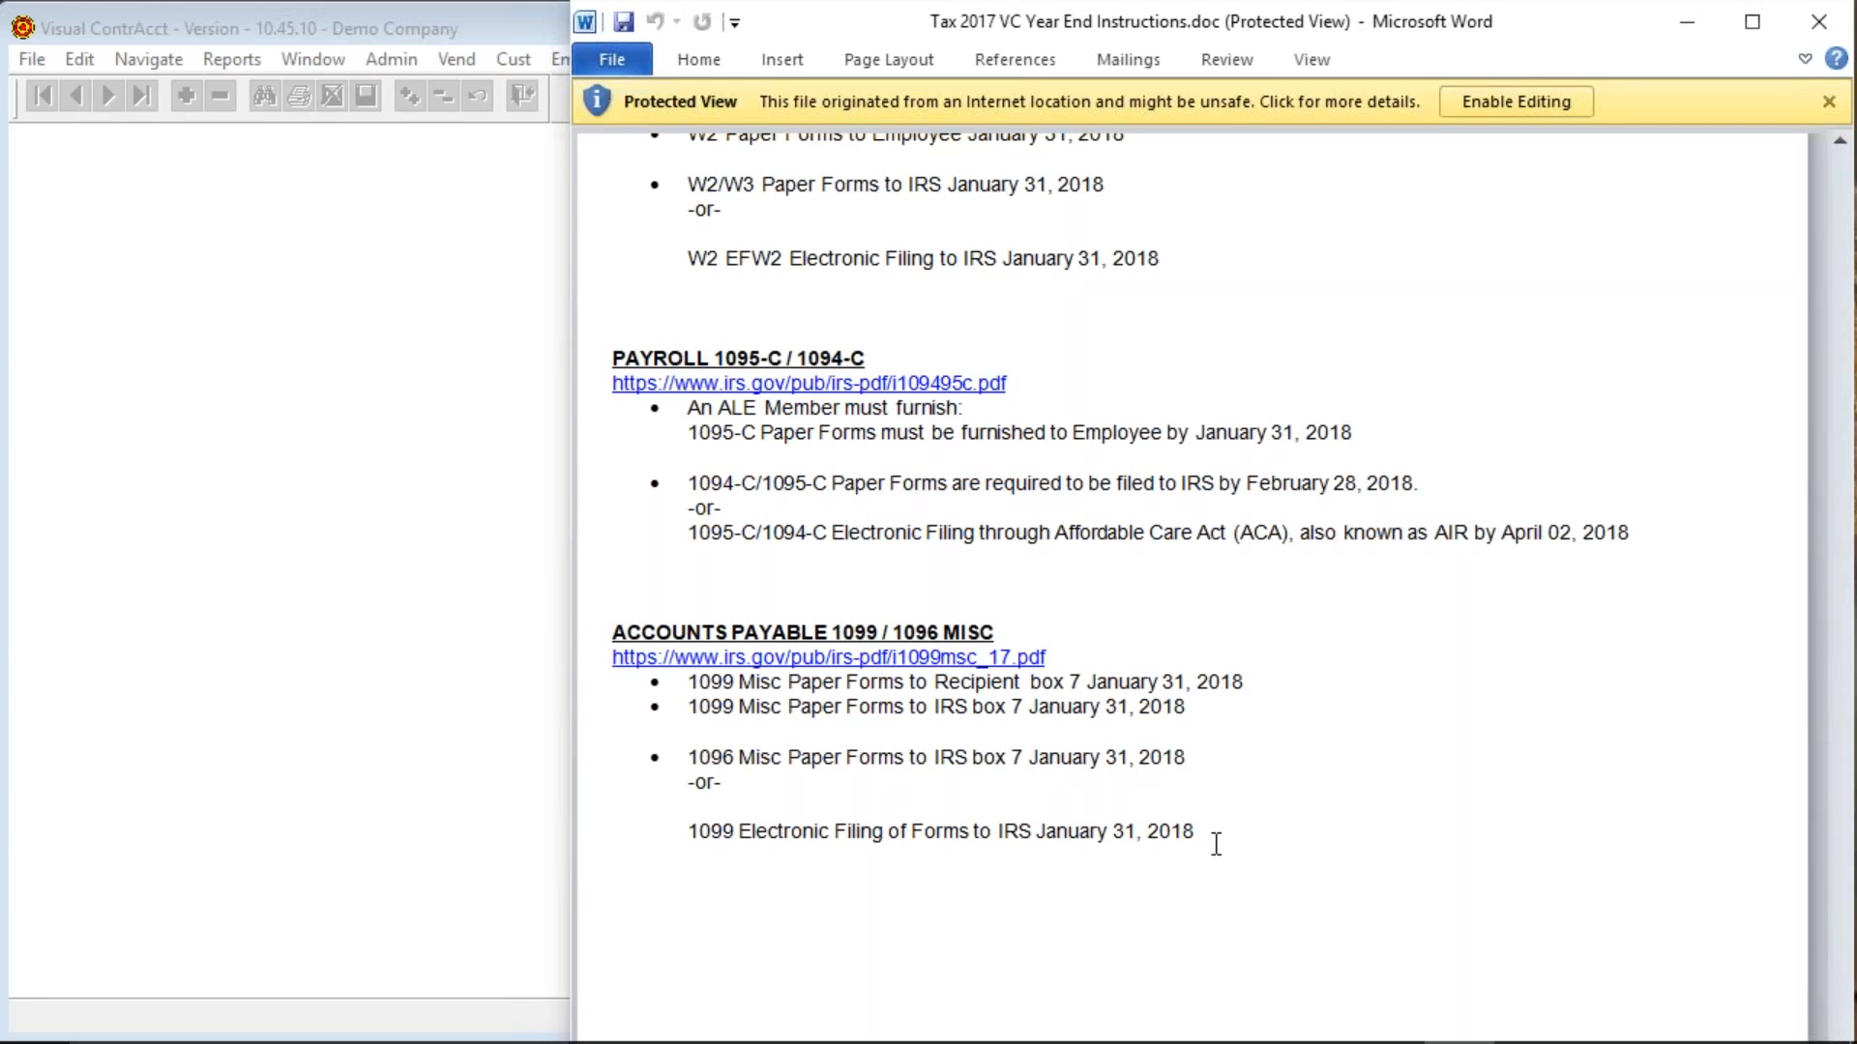
Switch to Visual ContrAcct and choose 1099 Code 7, Nonemployee Compensation, for the accounts payable vendor Ace Building Materials.
left_click(37, 56)
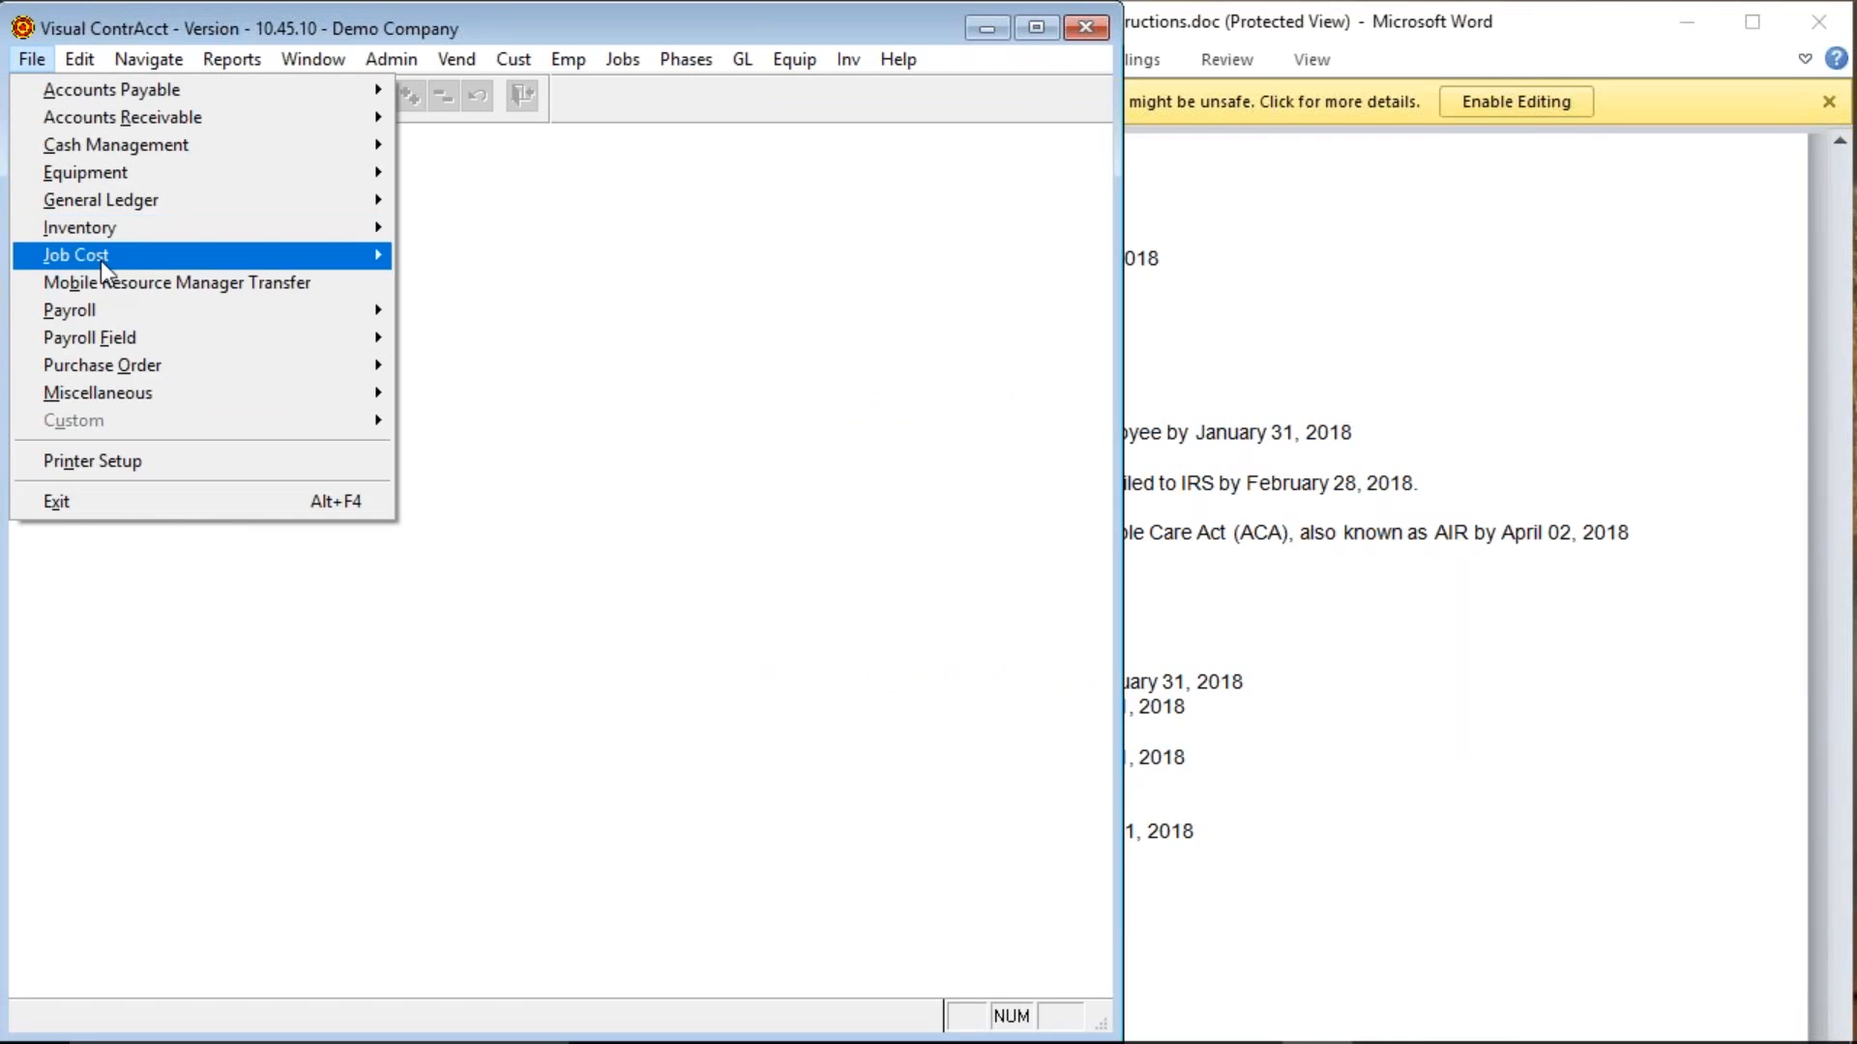
mouse_move(101, 259)
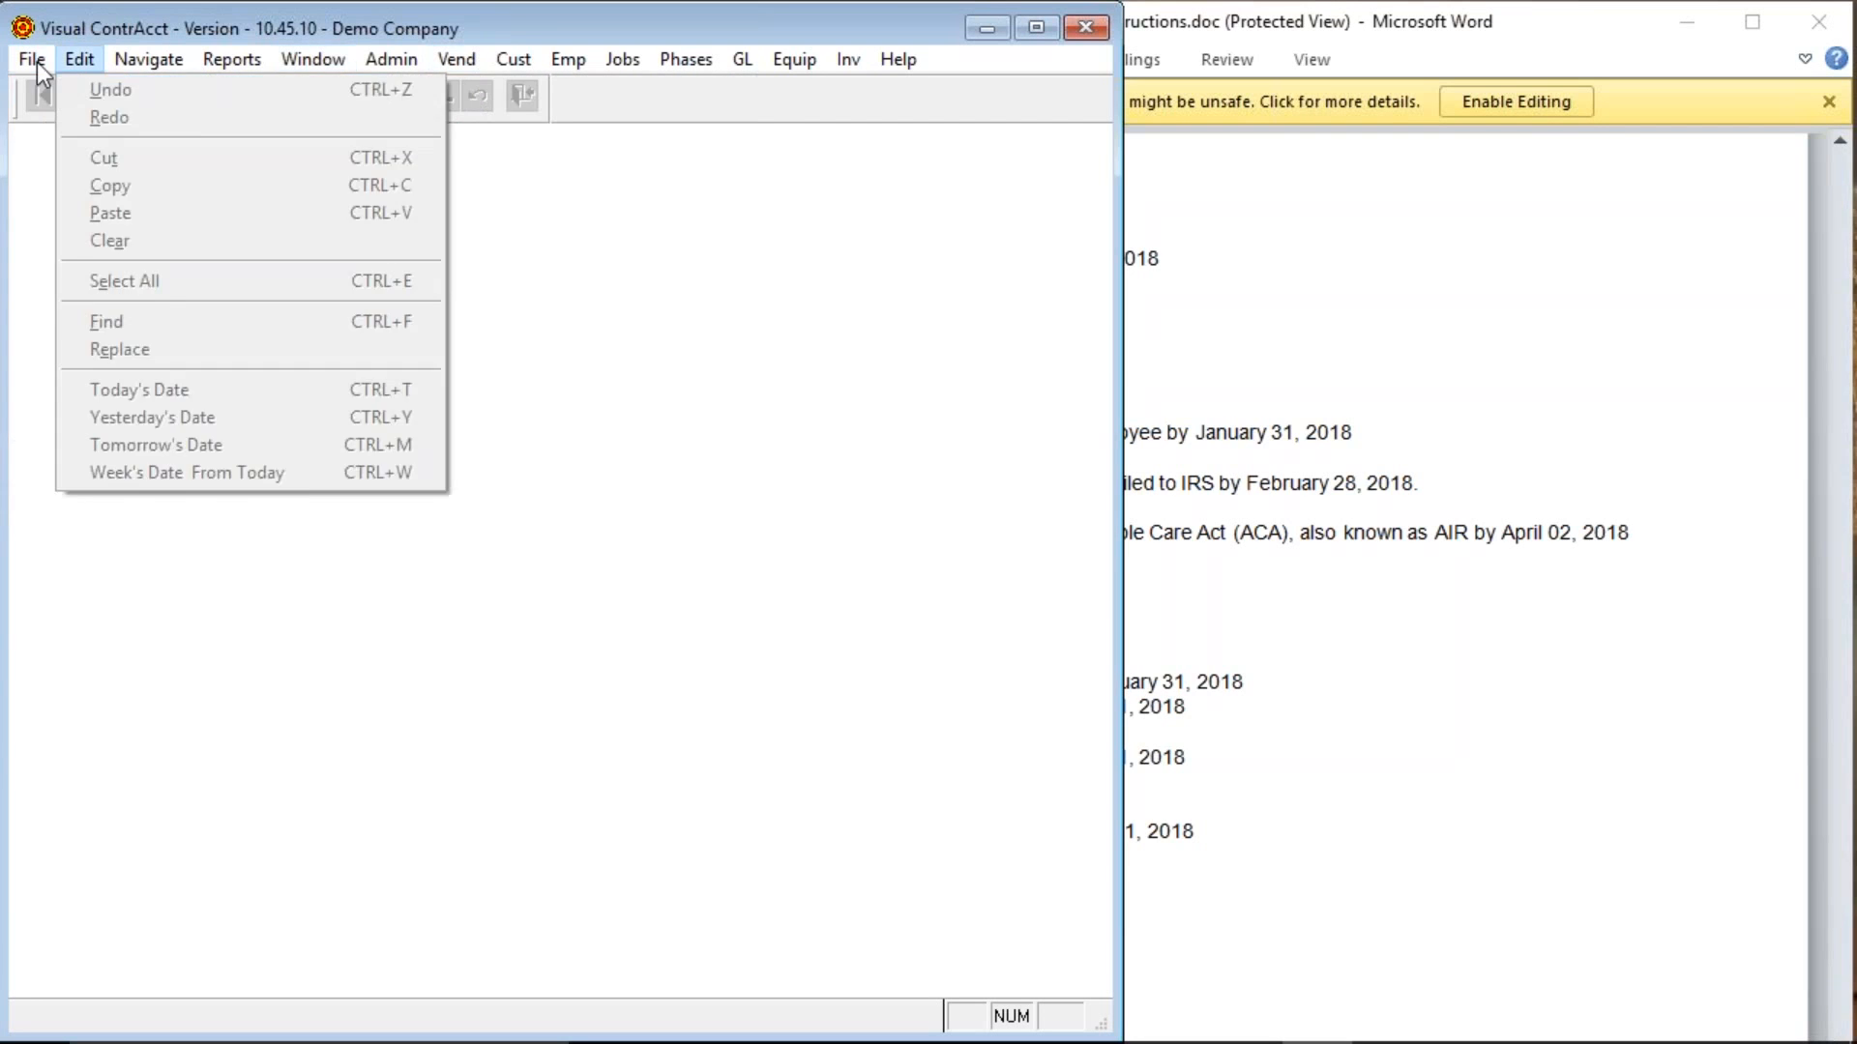
mouse_move(116, 90)
left_click(440, 90)
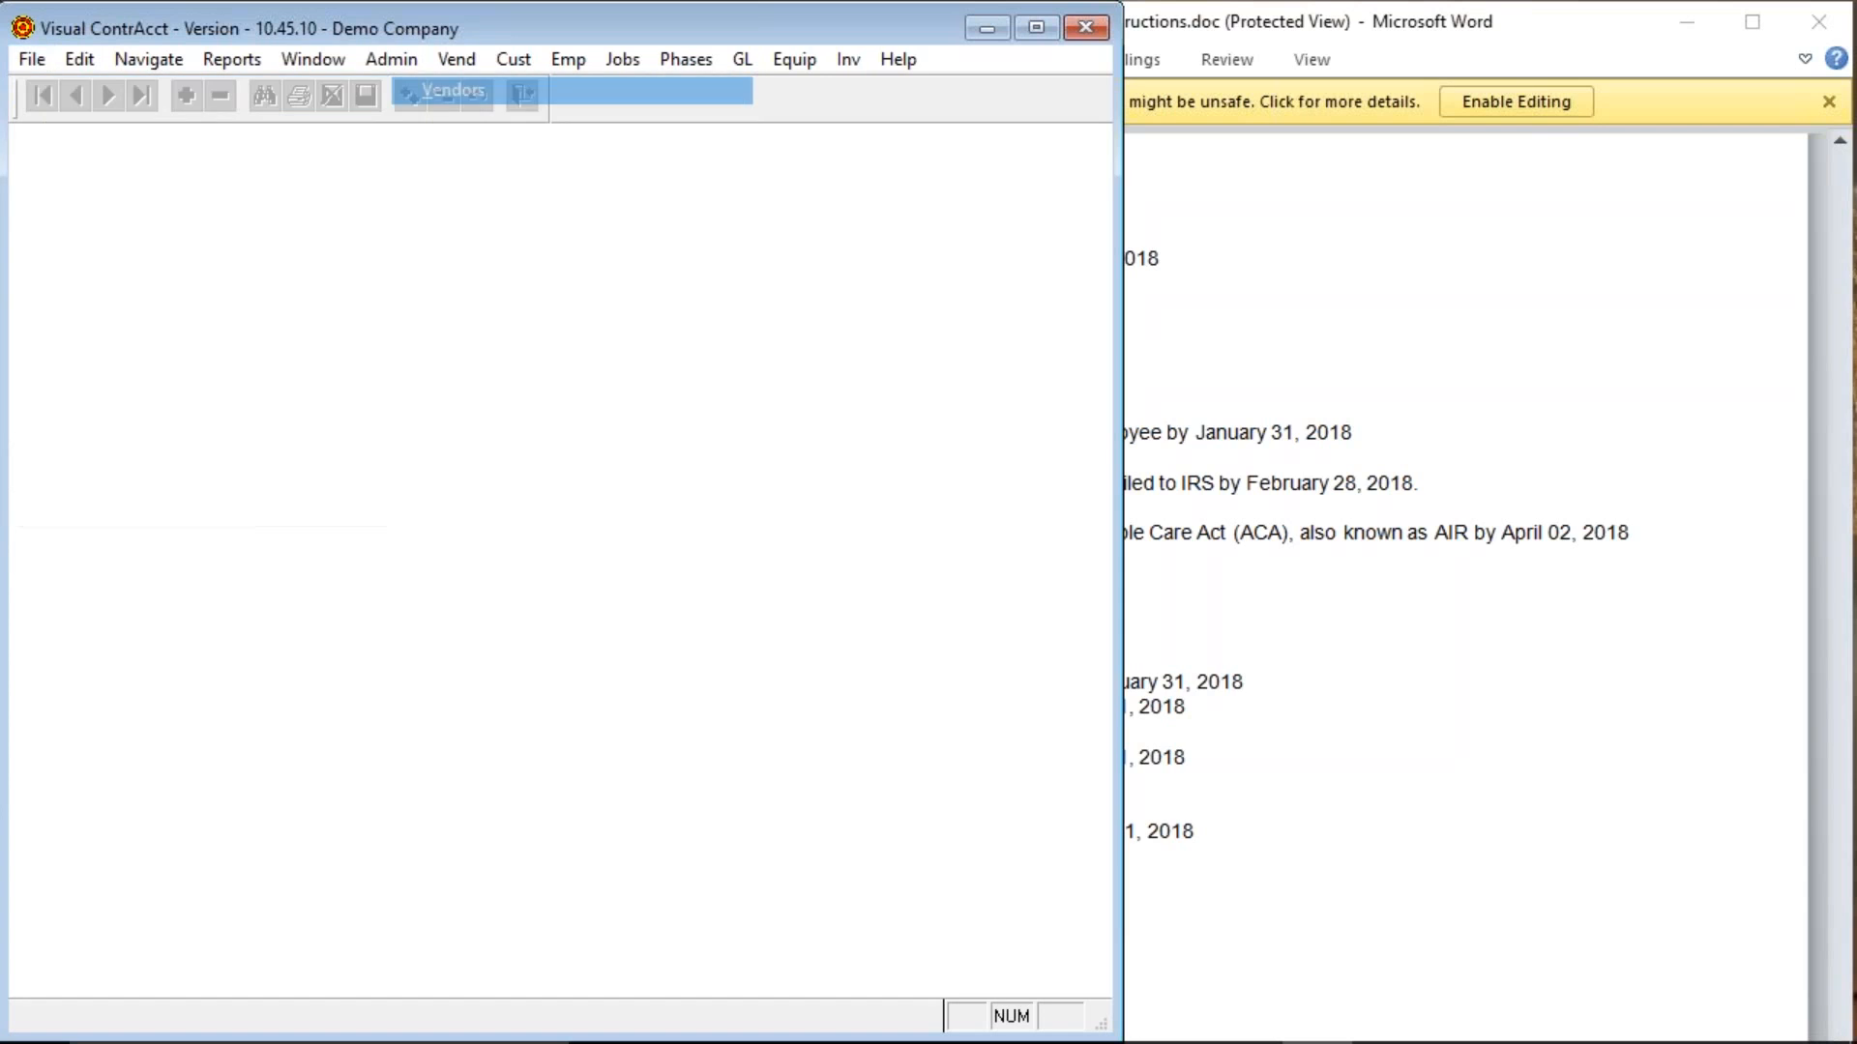
left_click(225, 184)
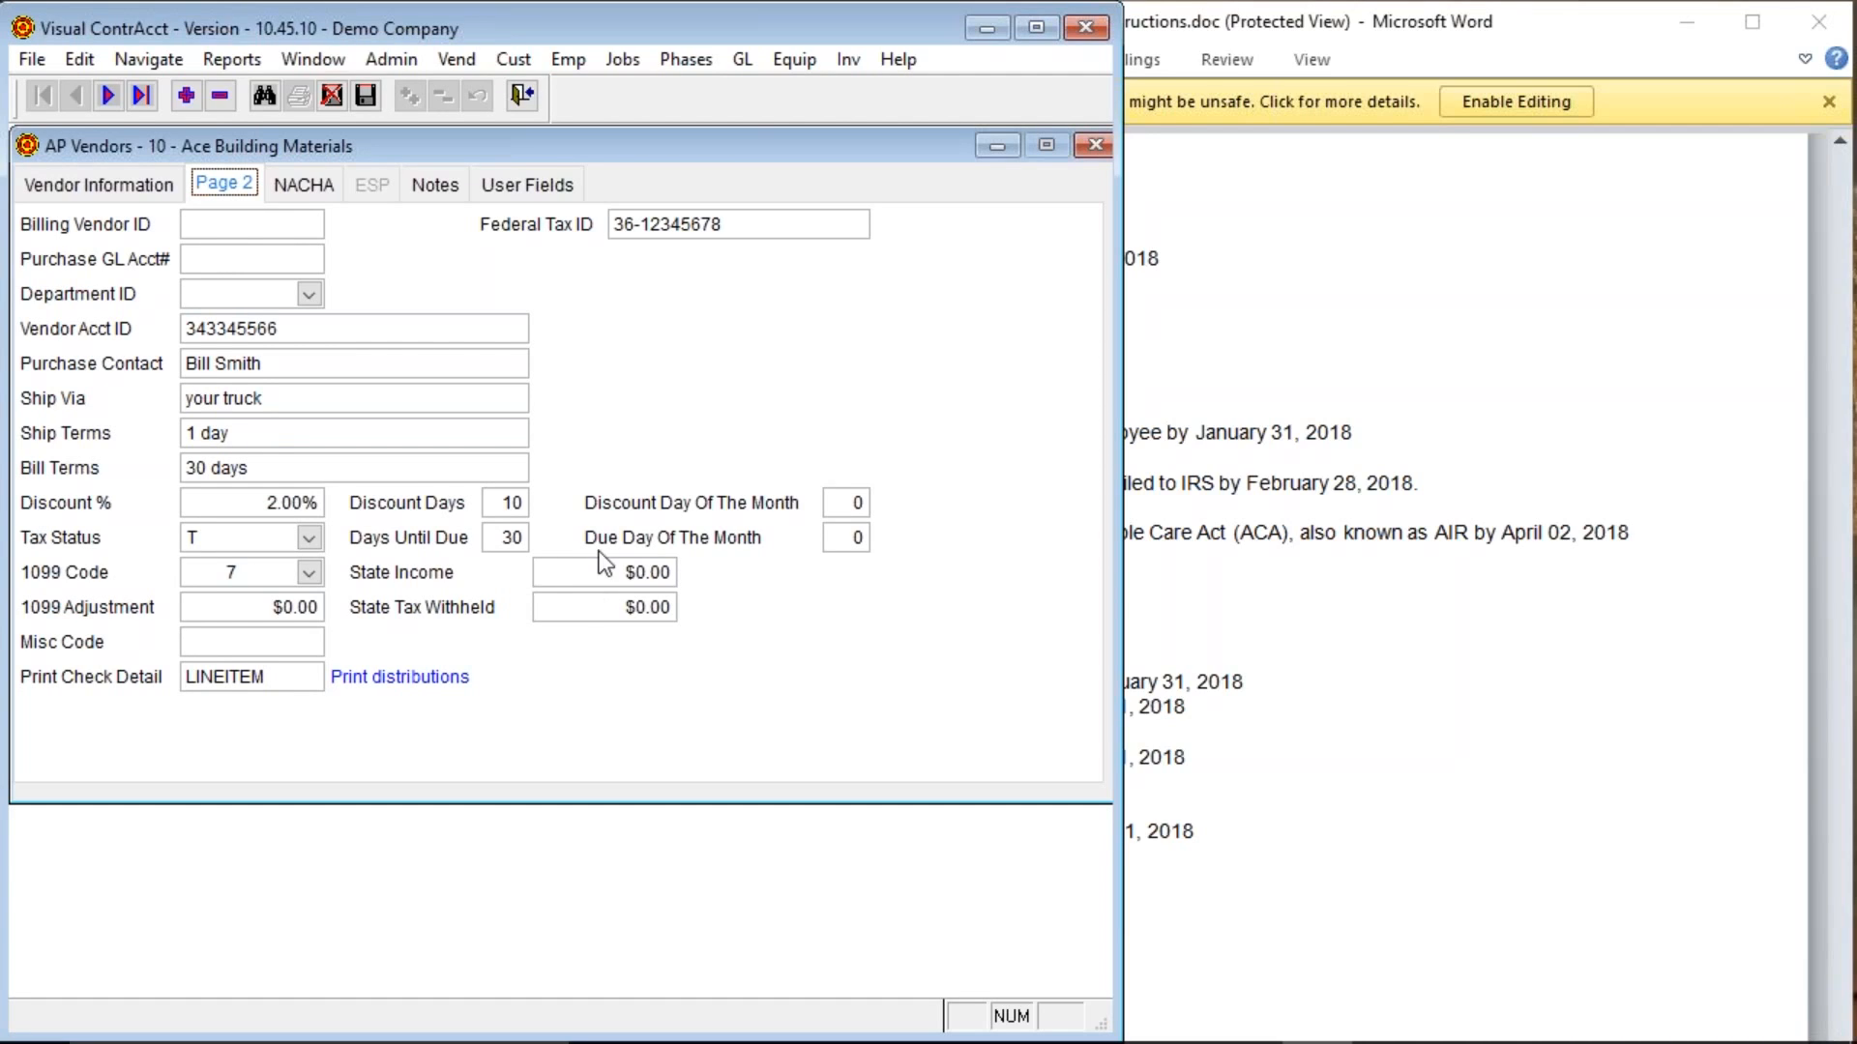
left_click(309, 574)
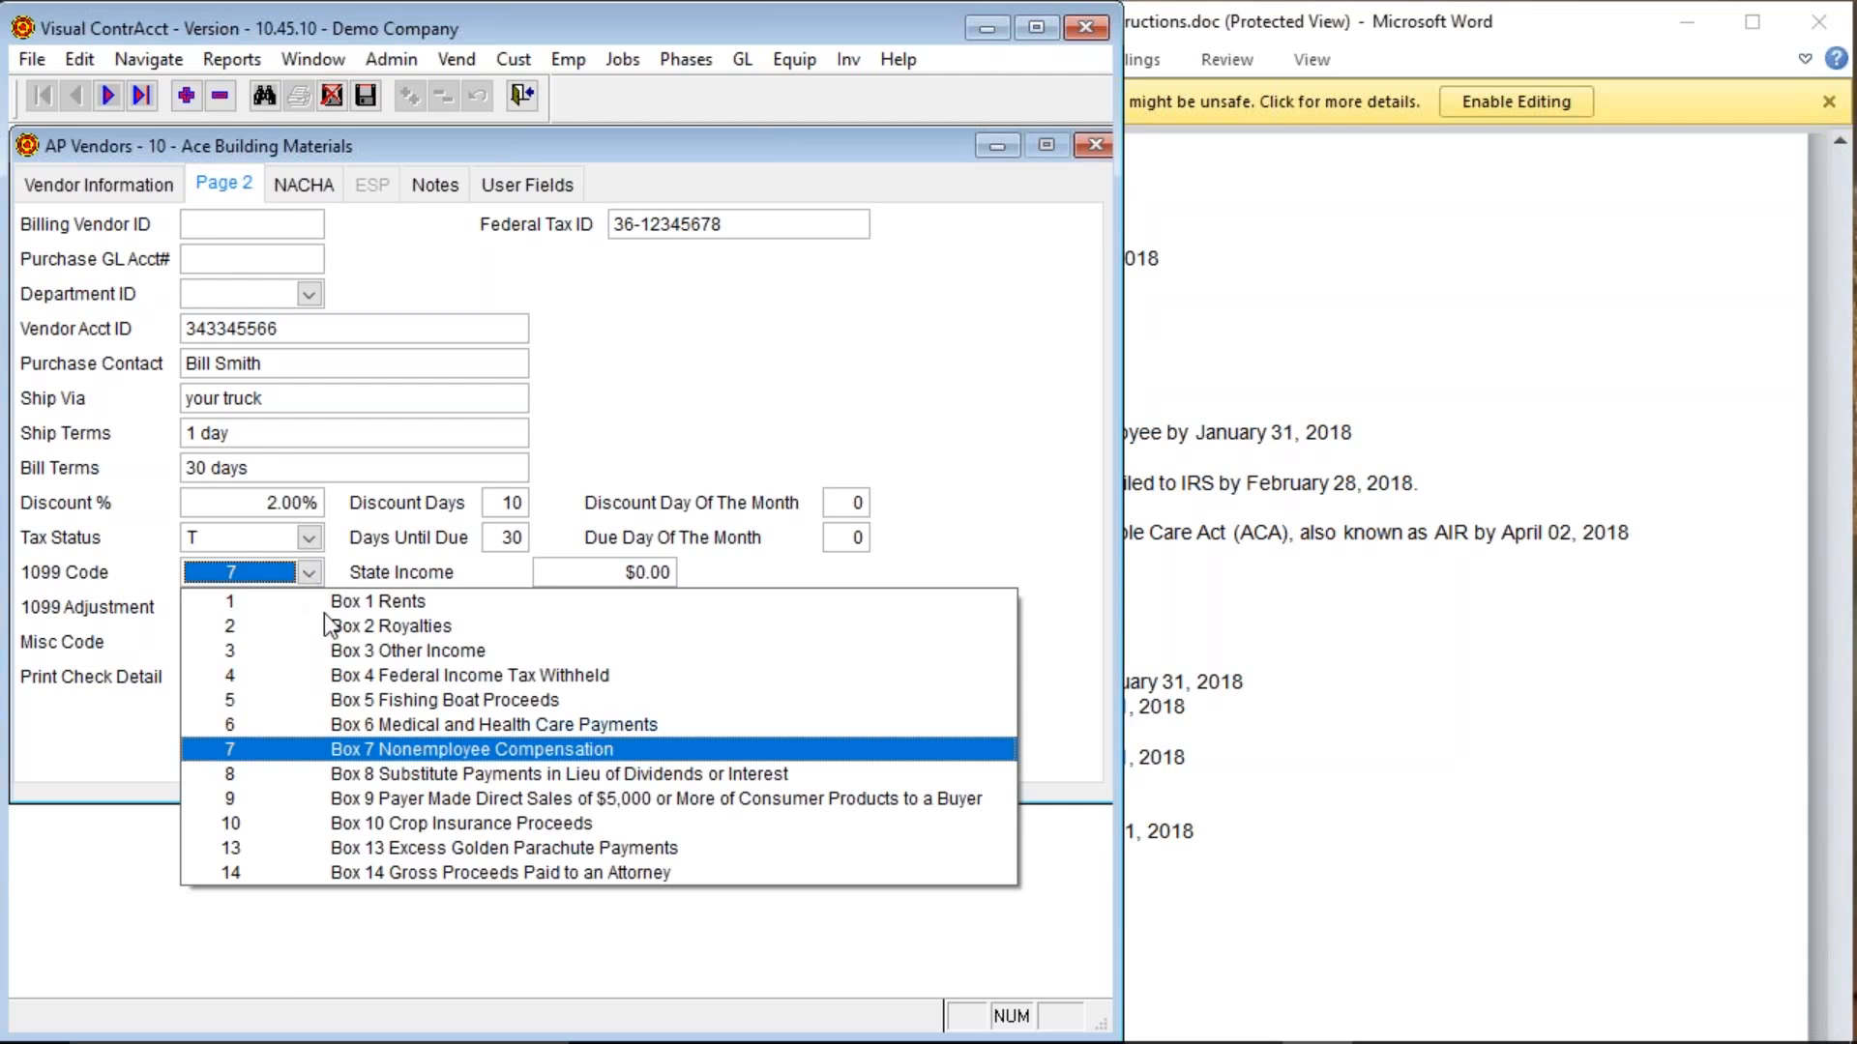
left_click(387, 751)
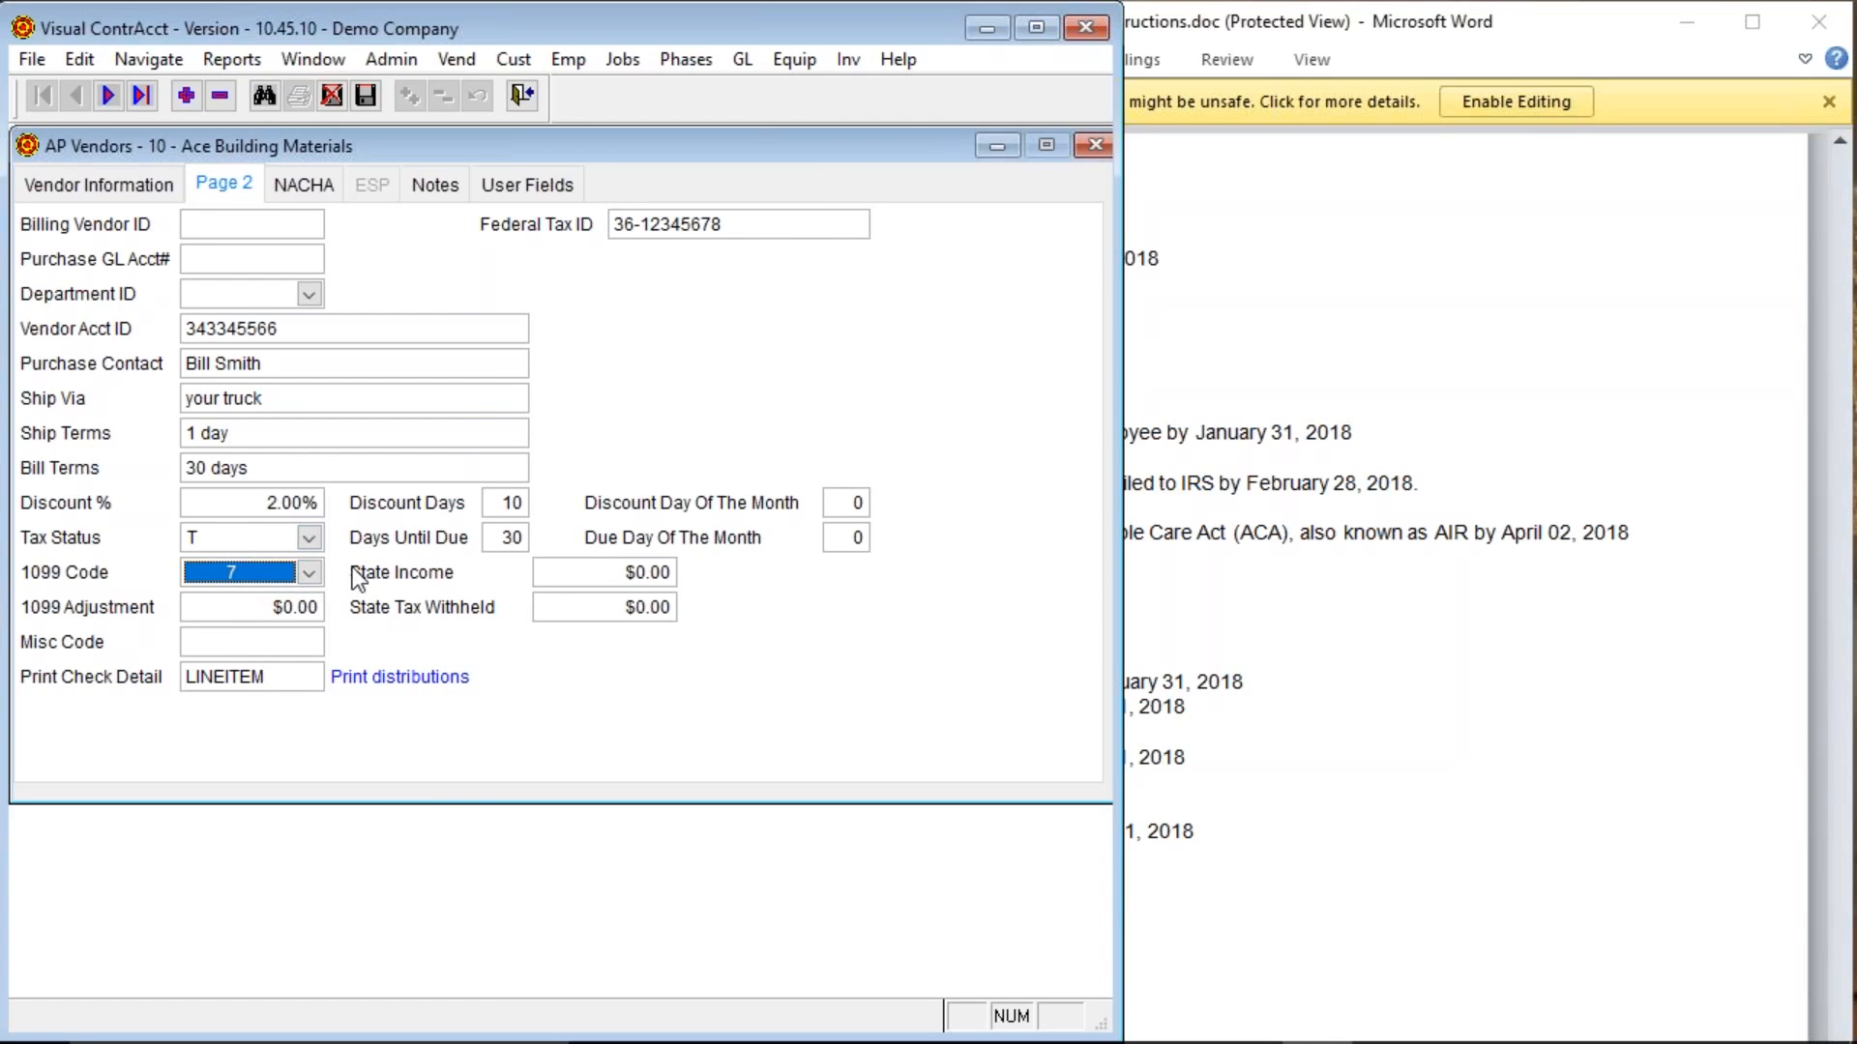
Check the federal tax ID and main vendor information of Ace Building Materials, and close the vendor record.
left_click(748, 223)
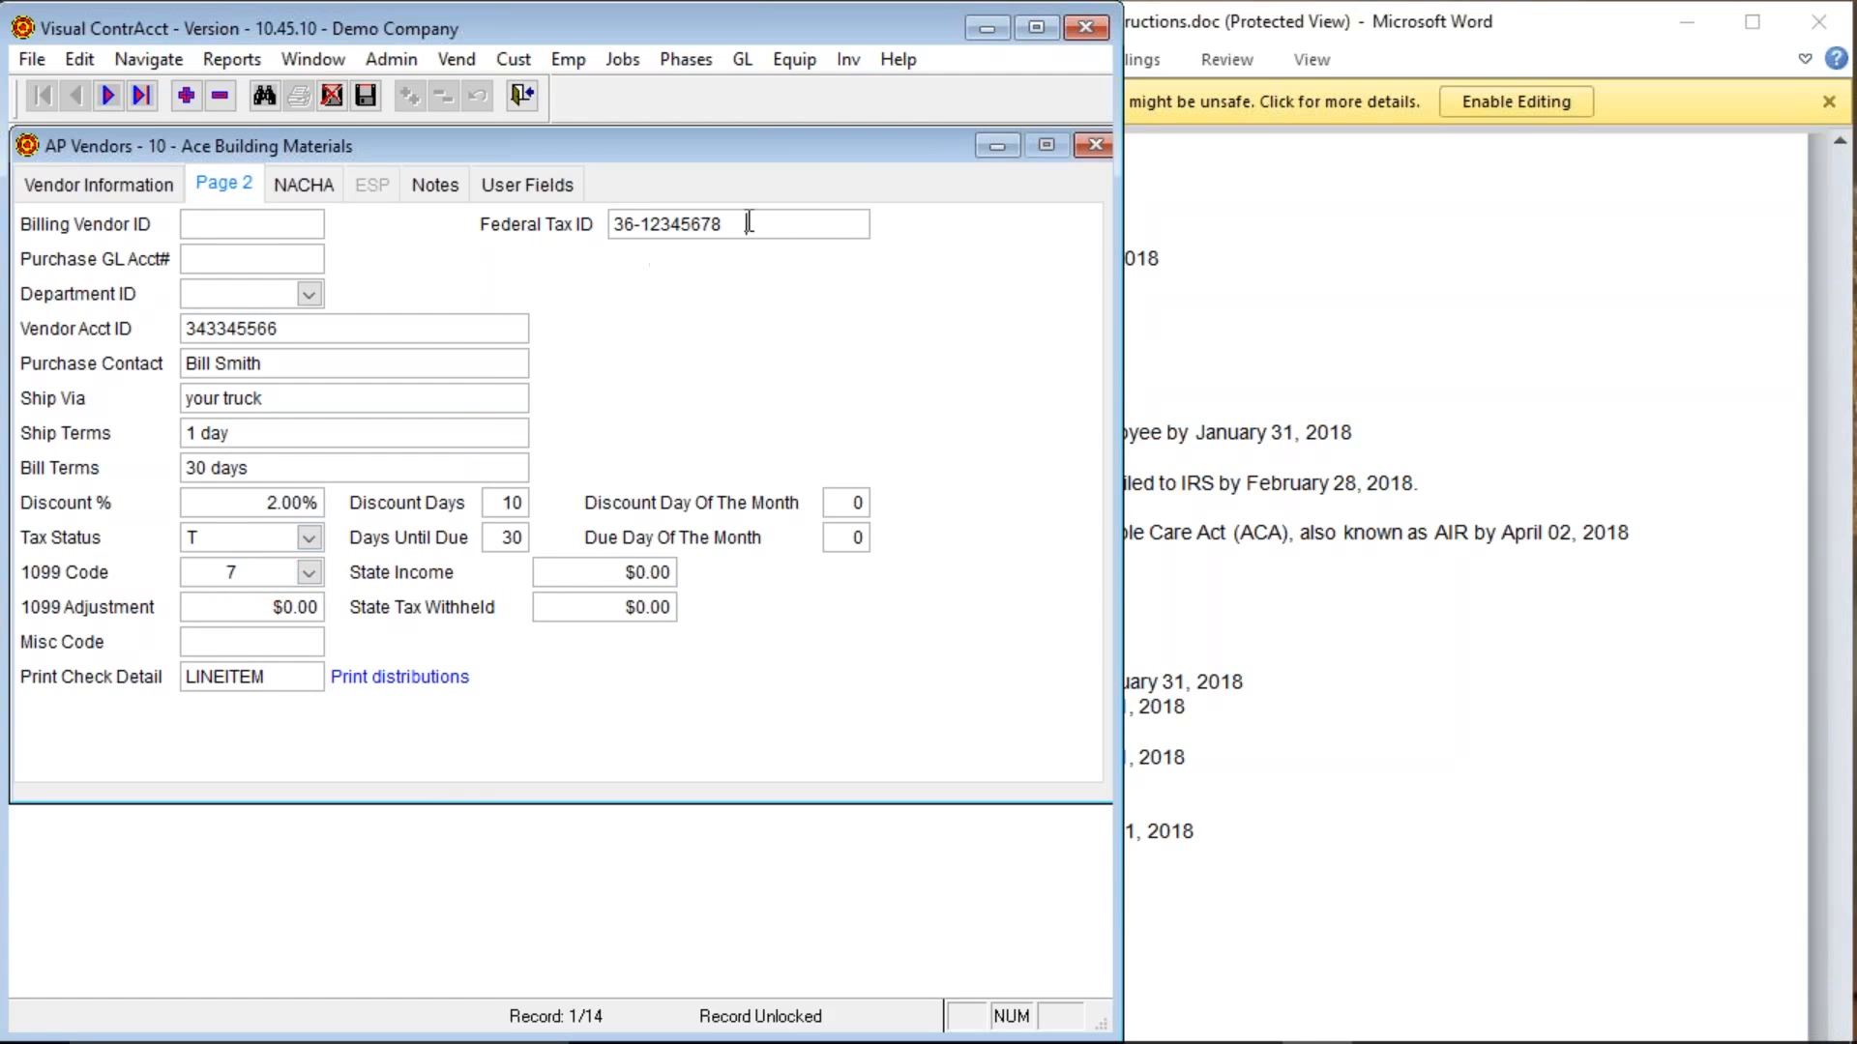
double_click(748, 223)
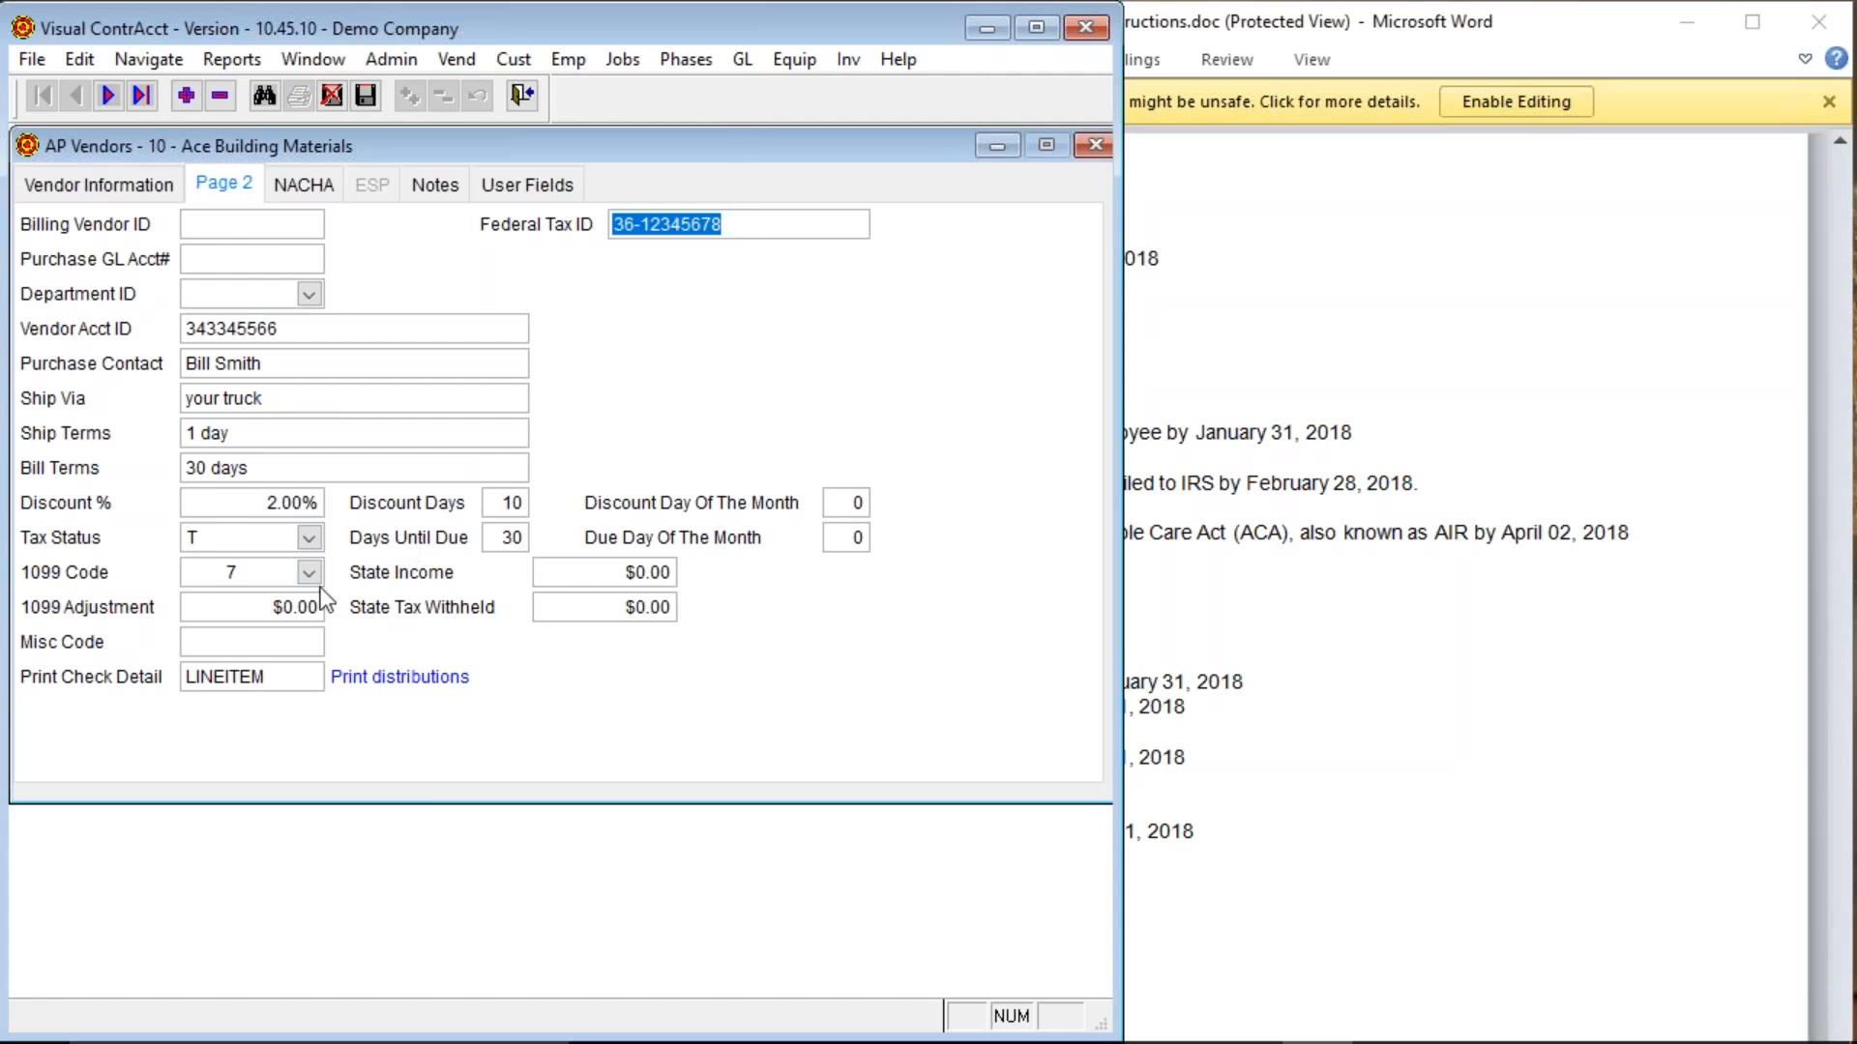
left_click(94, 187)
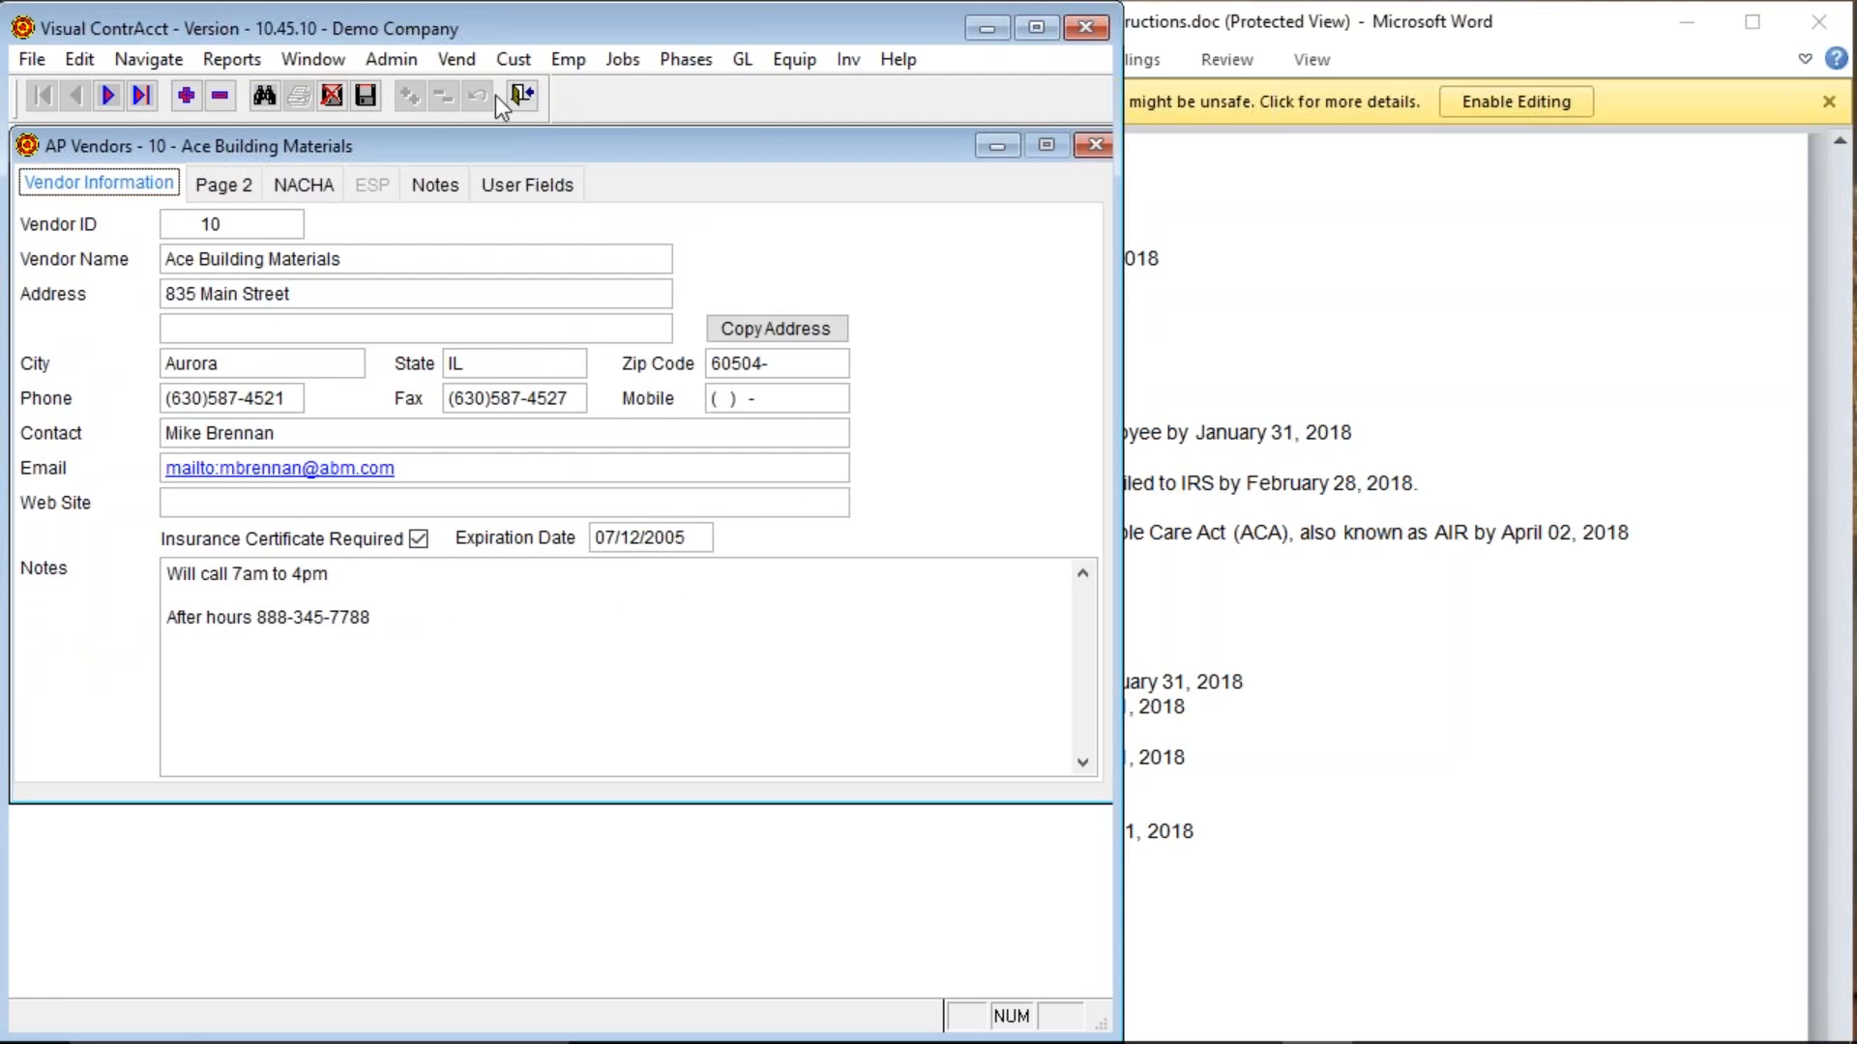
left_click(523, 95)
Generate the accounts payable 1099 Forms on screen for 2016 with amounts of at least 600.
left_click(229, 60)
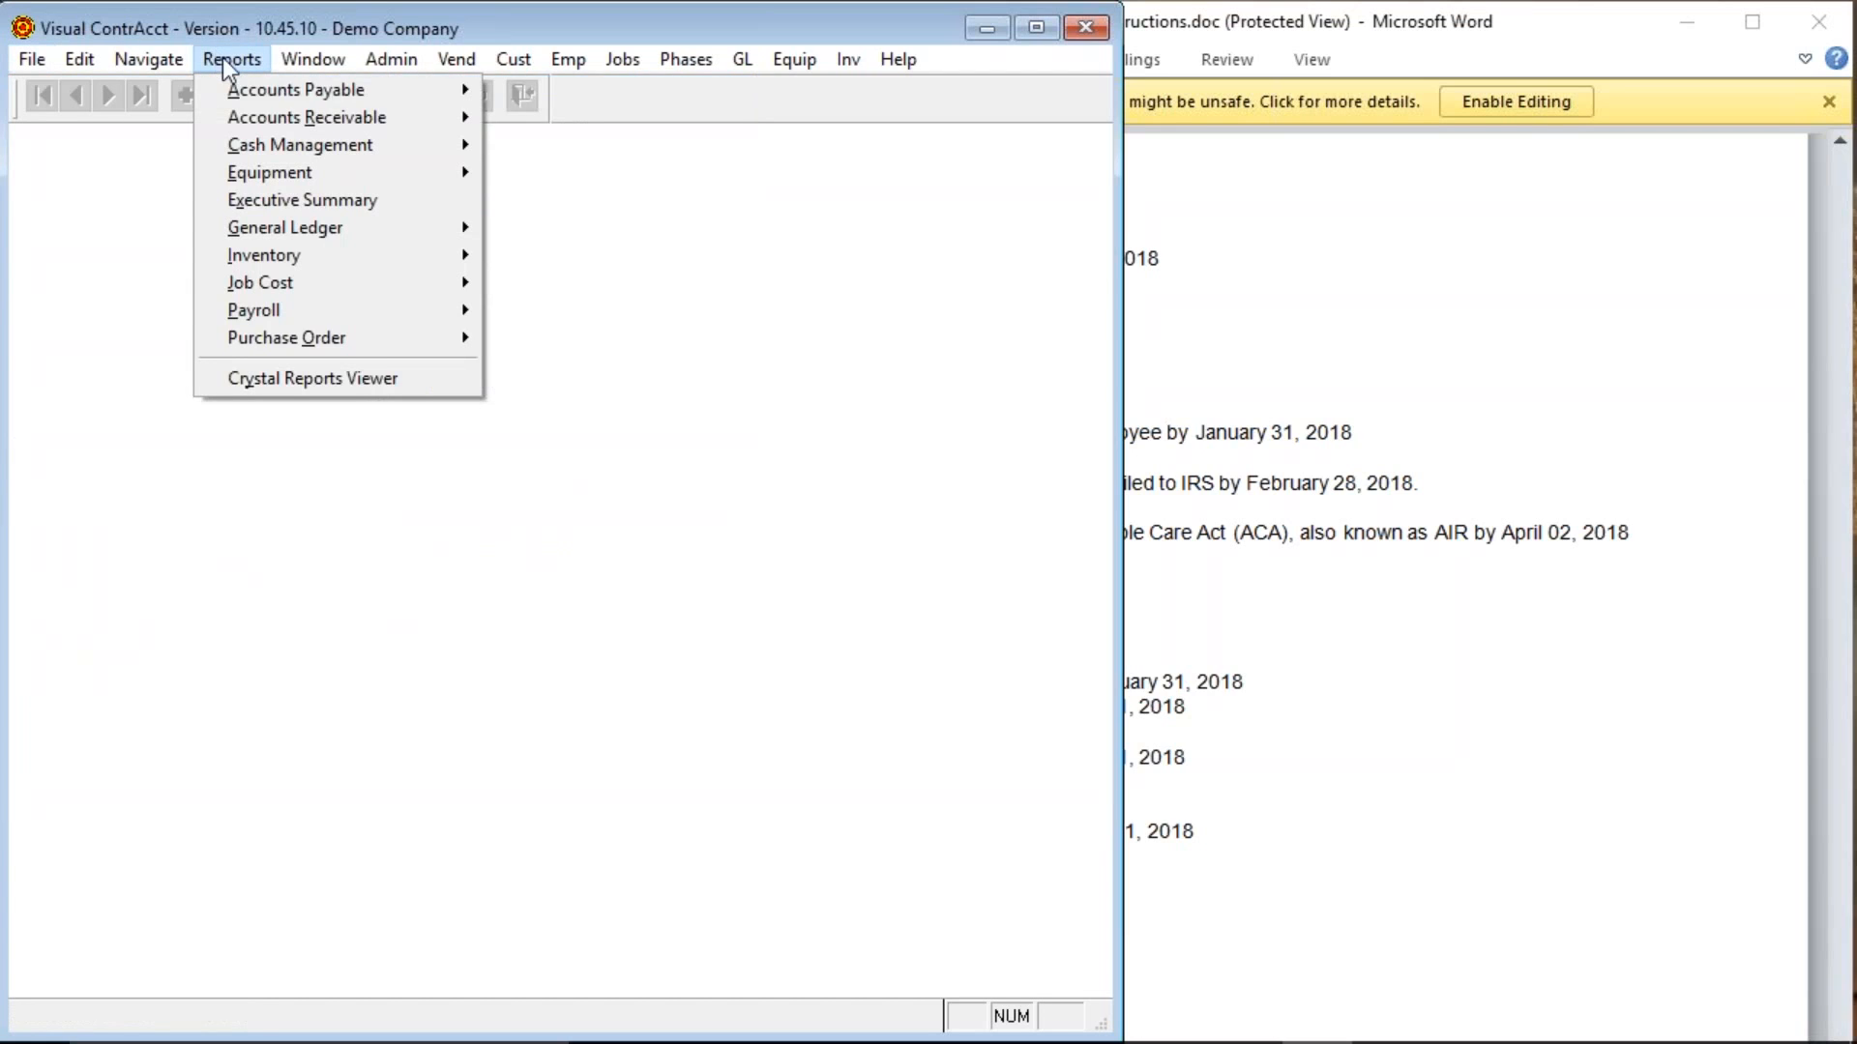
mouse_move(251, 89)
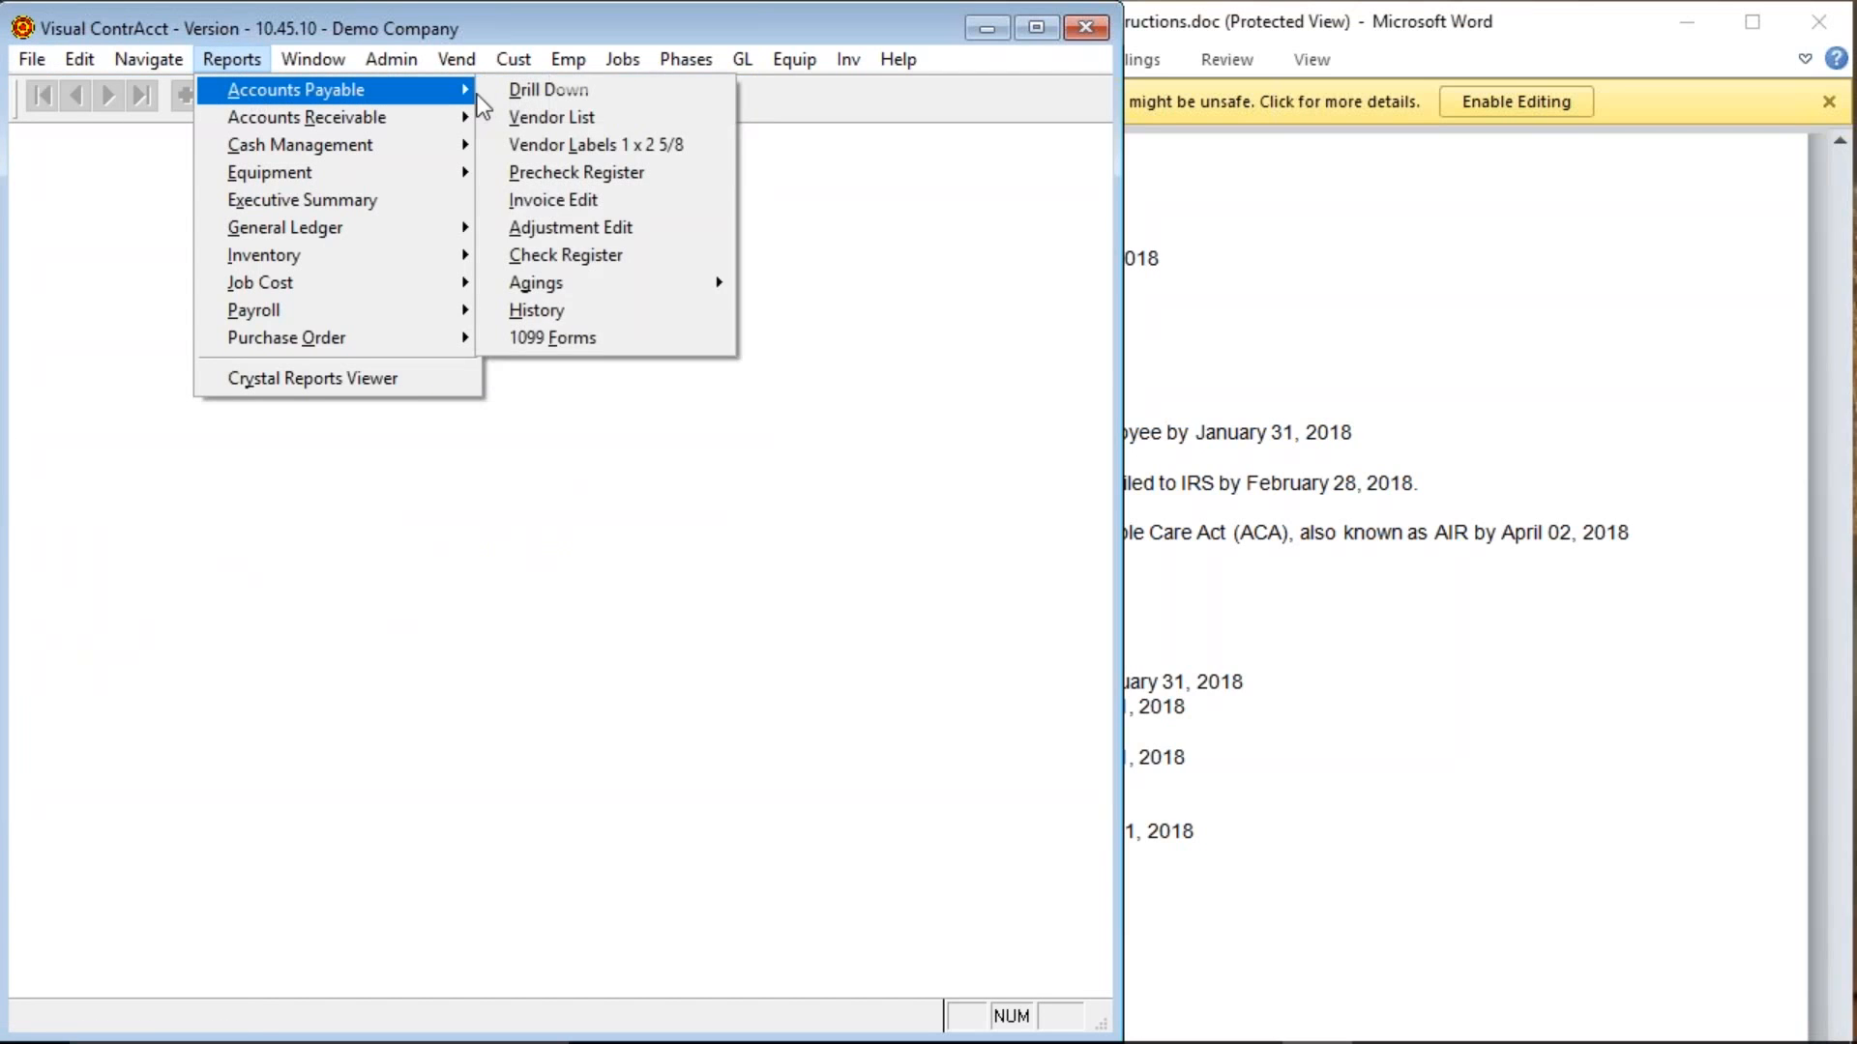
left_click(599, 341)
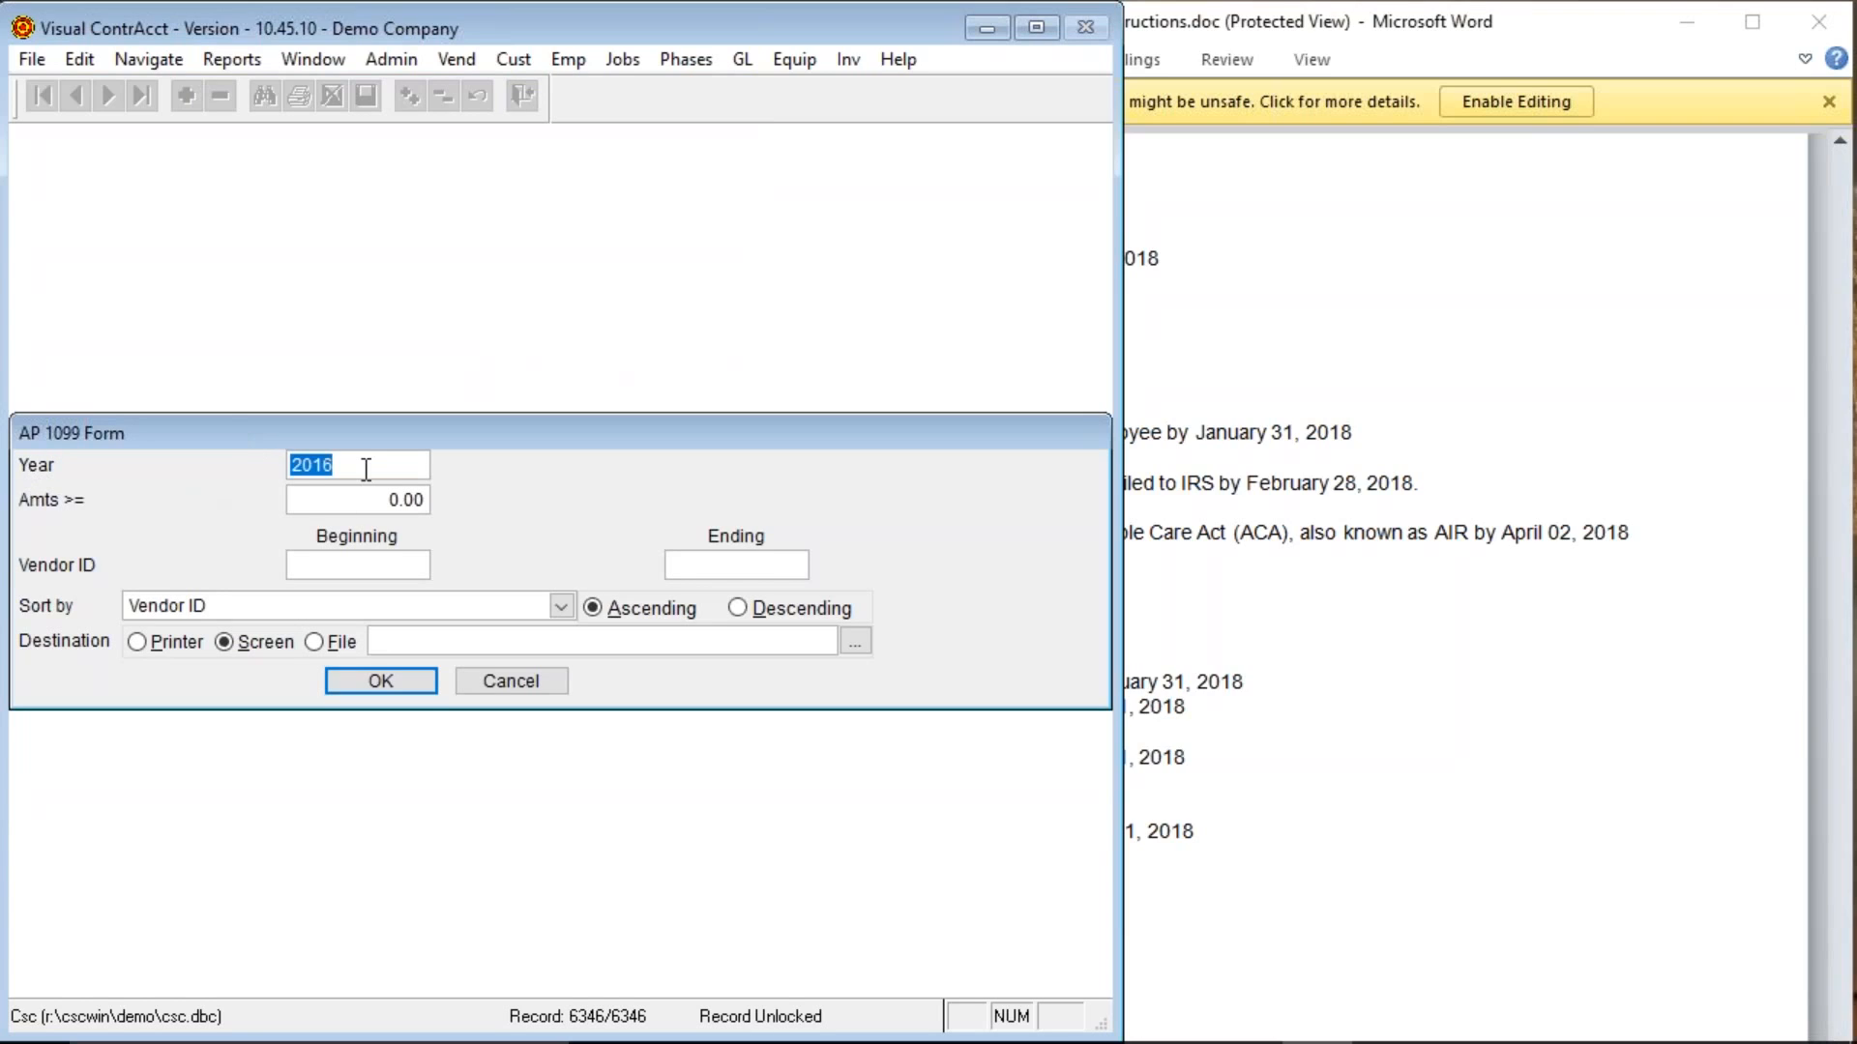
left_click(357, 499)
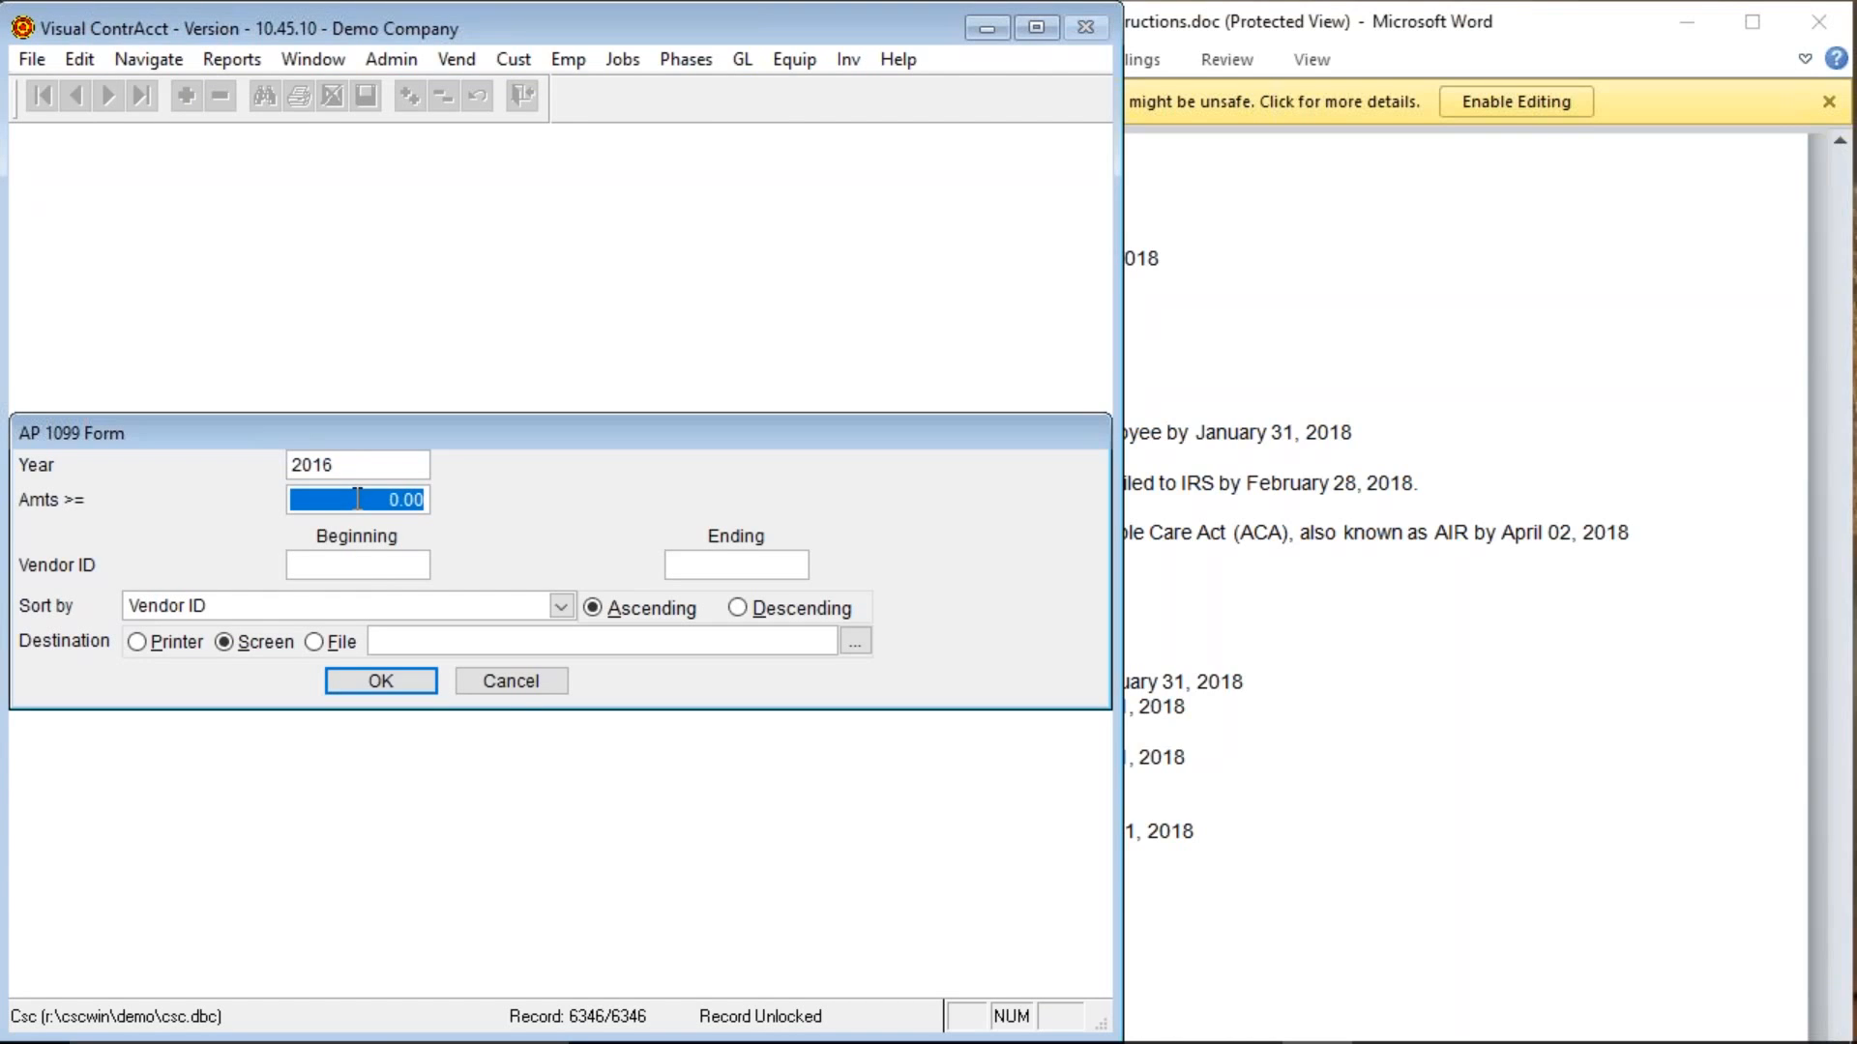
type("600,   .")
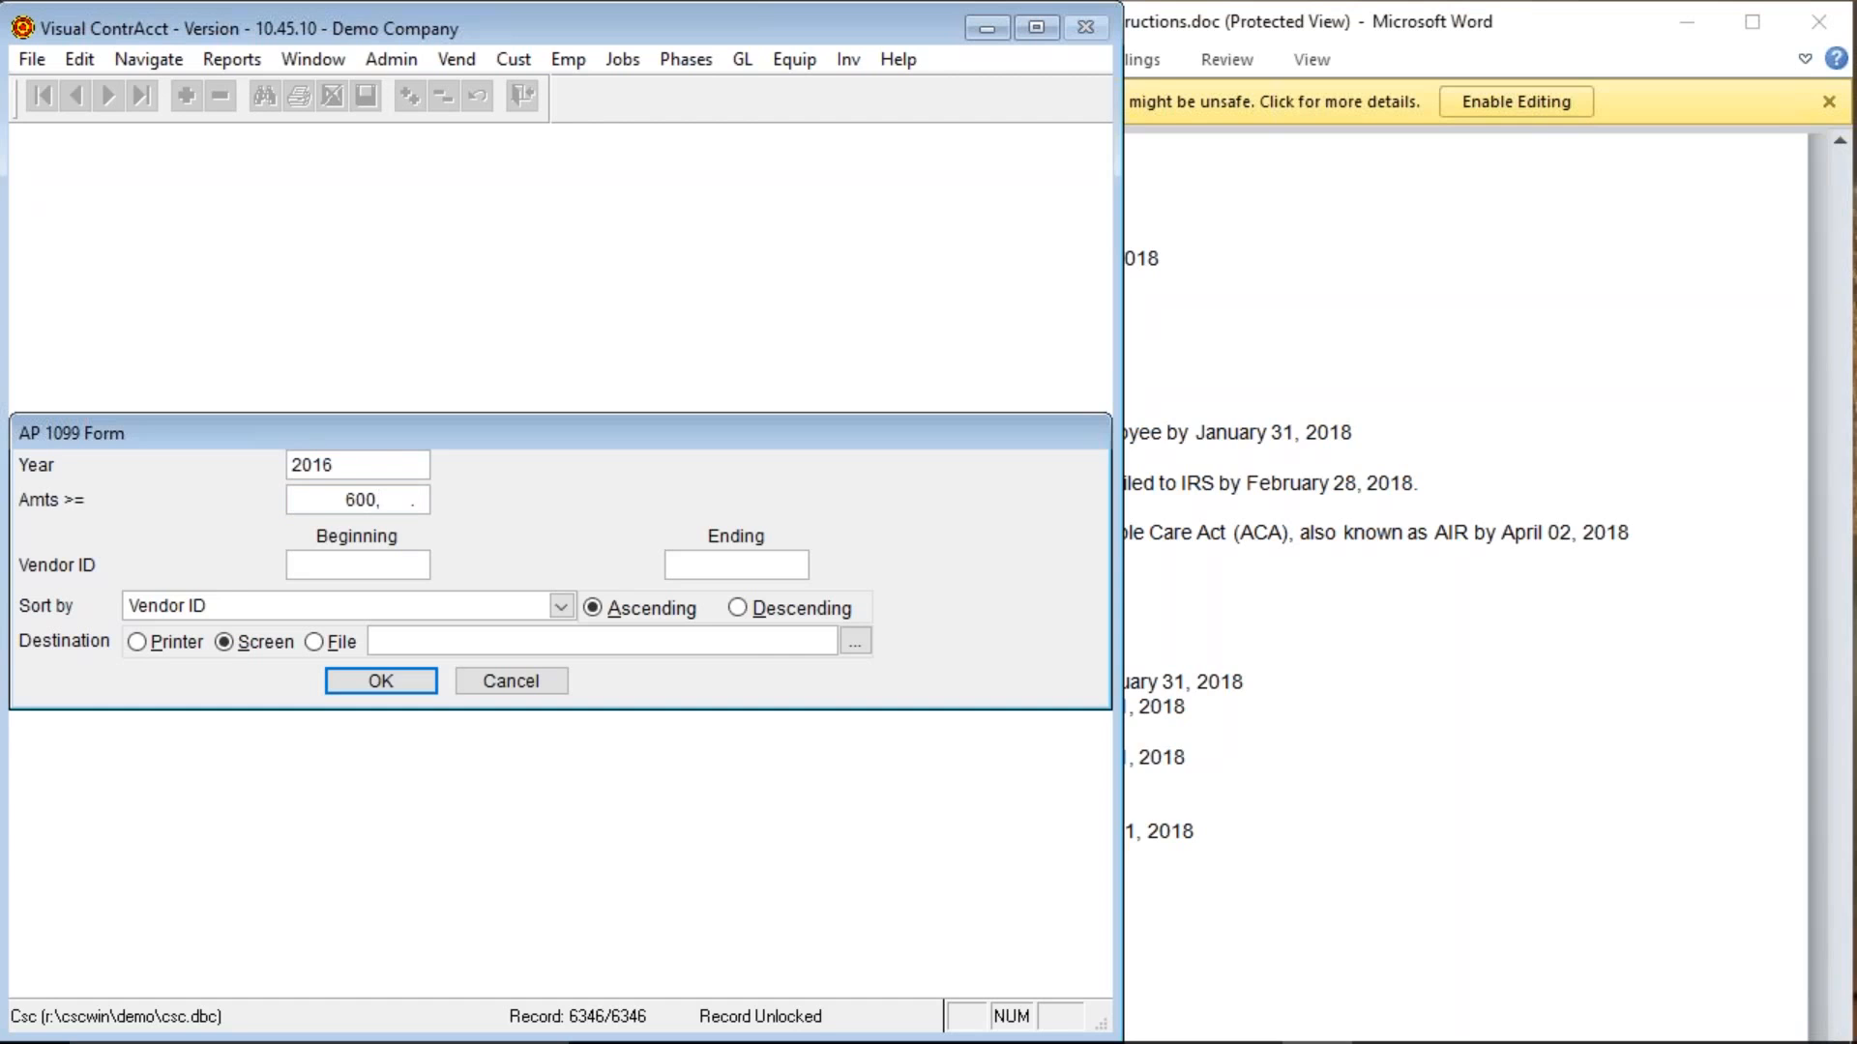
key("Tab")
left_click(387, 683)
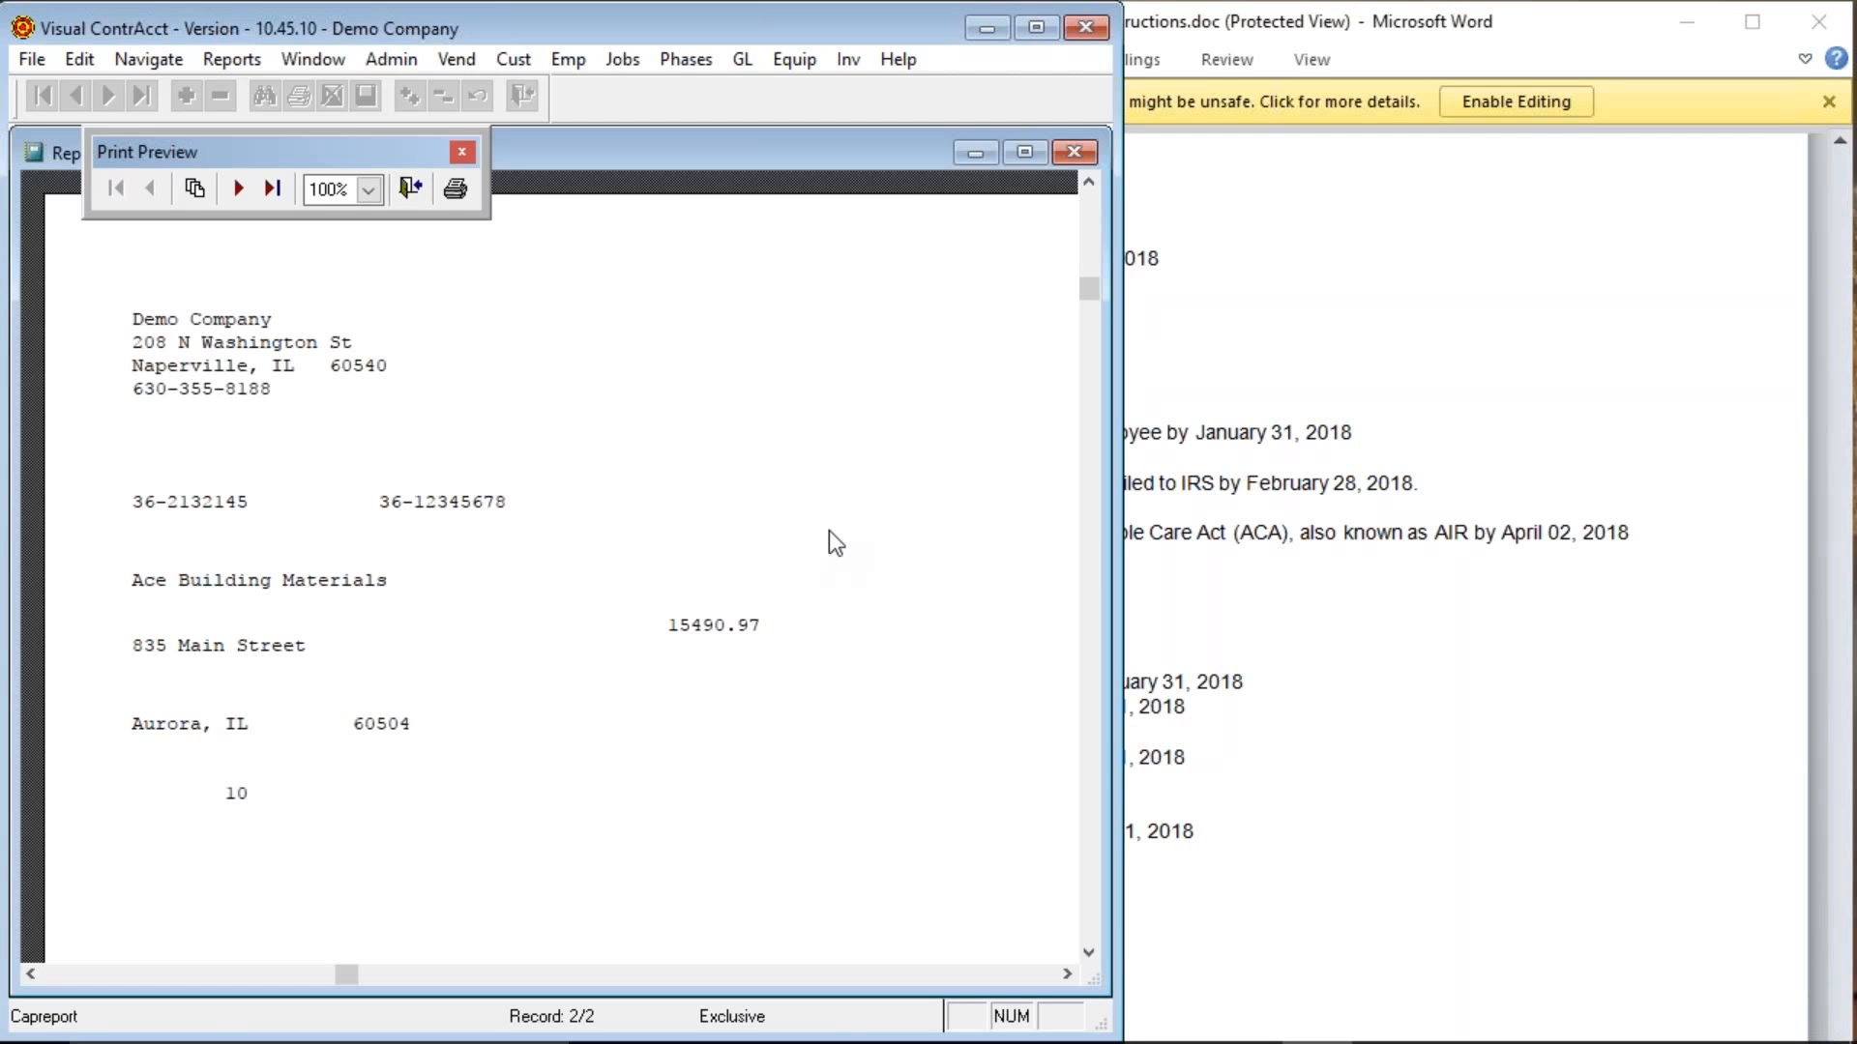
Examine the vendor details and amounts on the previewed 1099 forms, and close the preview.
scroll(828, 530, "down", 9)
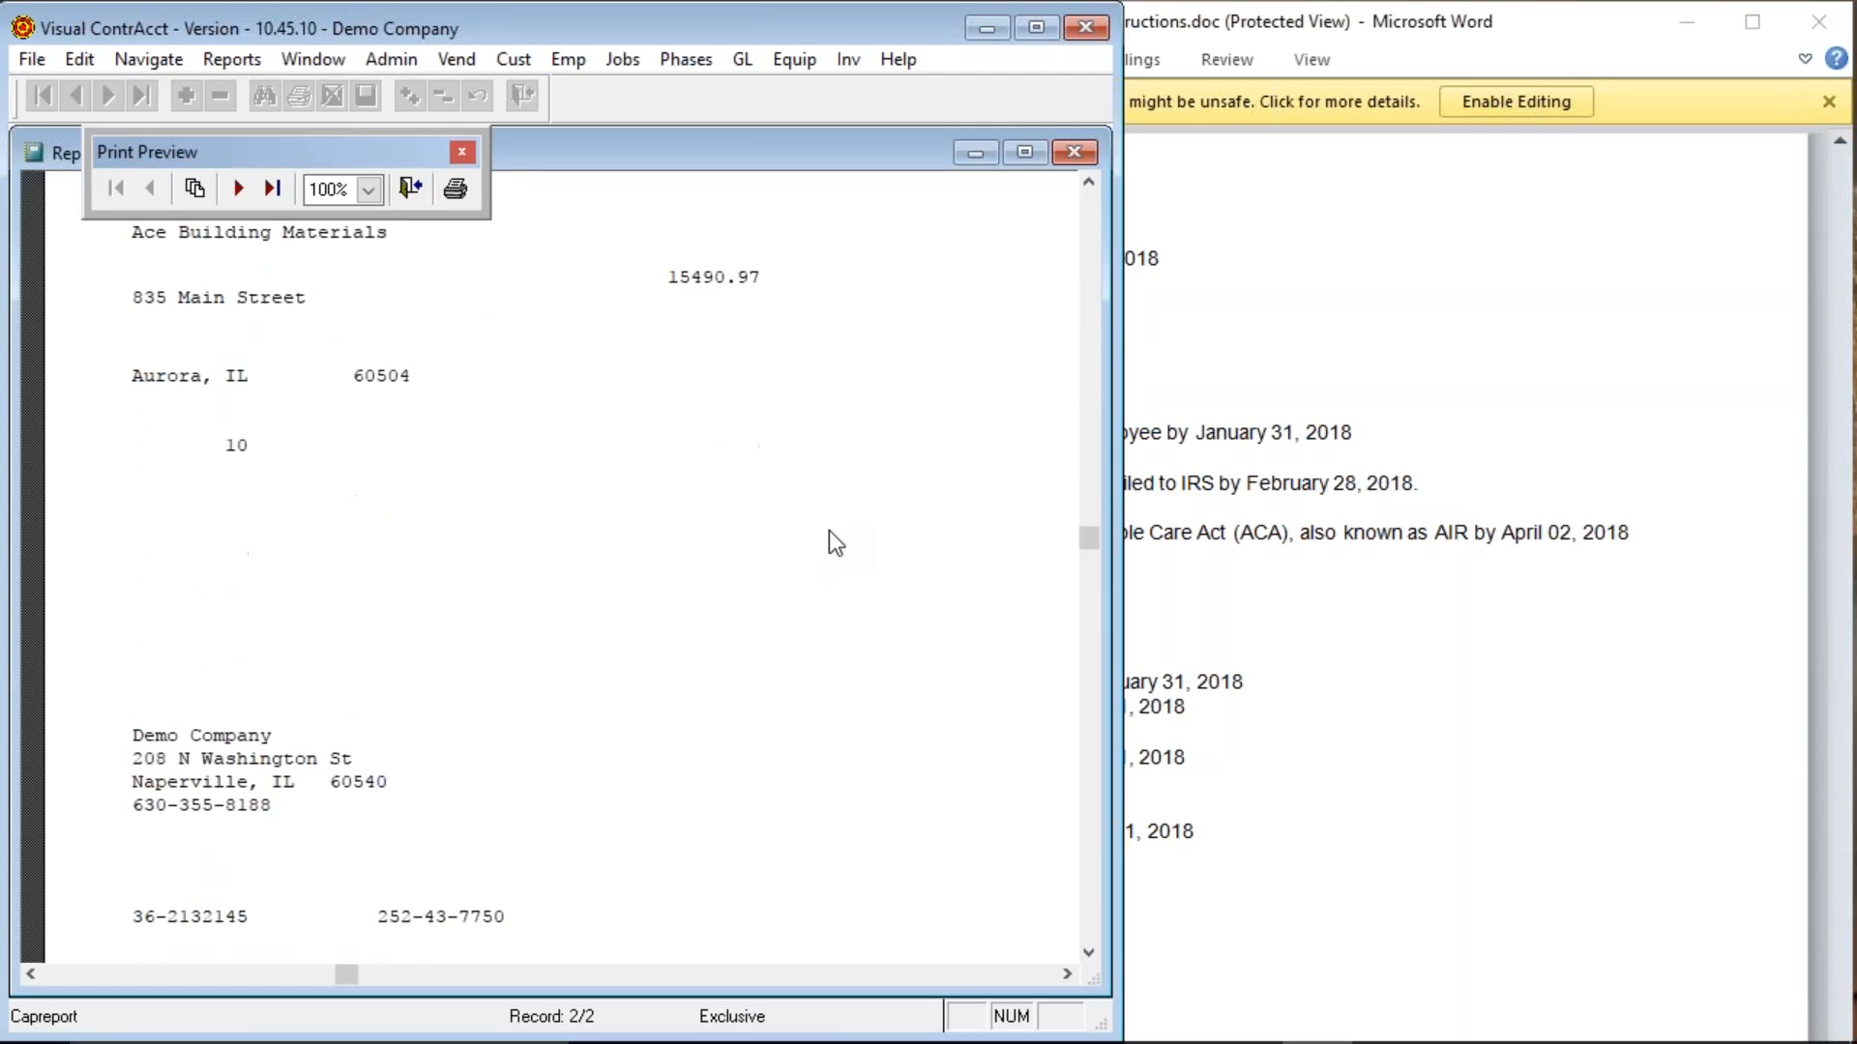
scroll(828, 530, "down", 4)
scroll(828, 530, "up", 13)
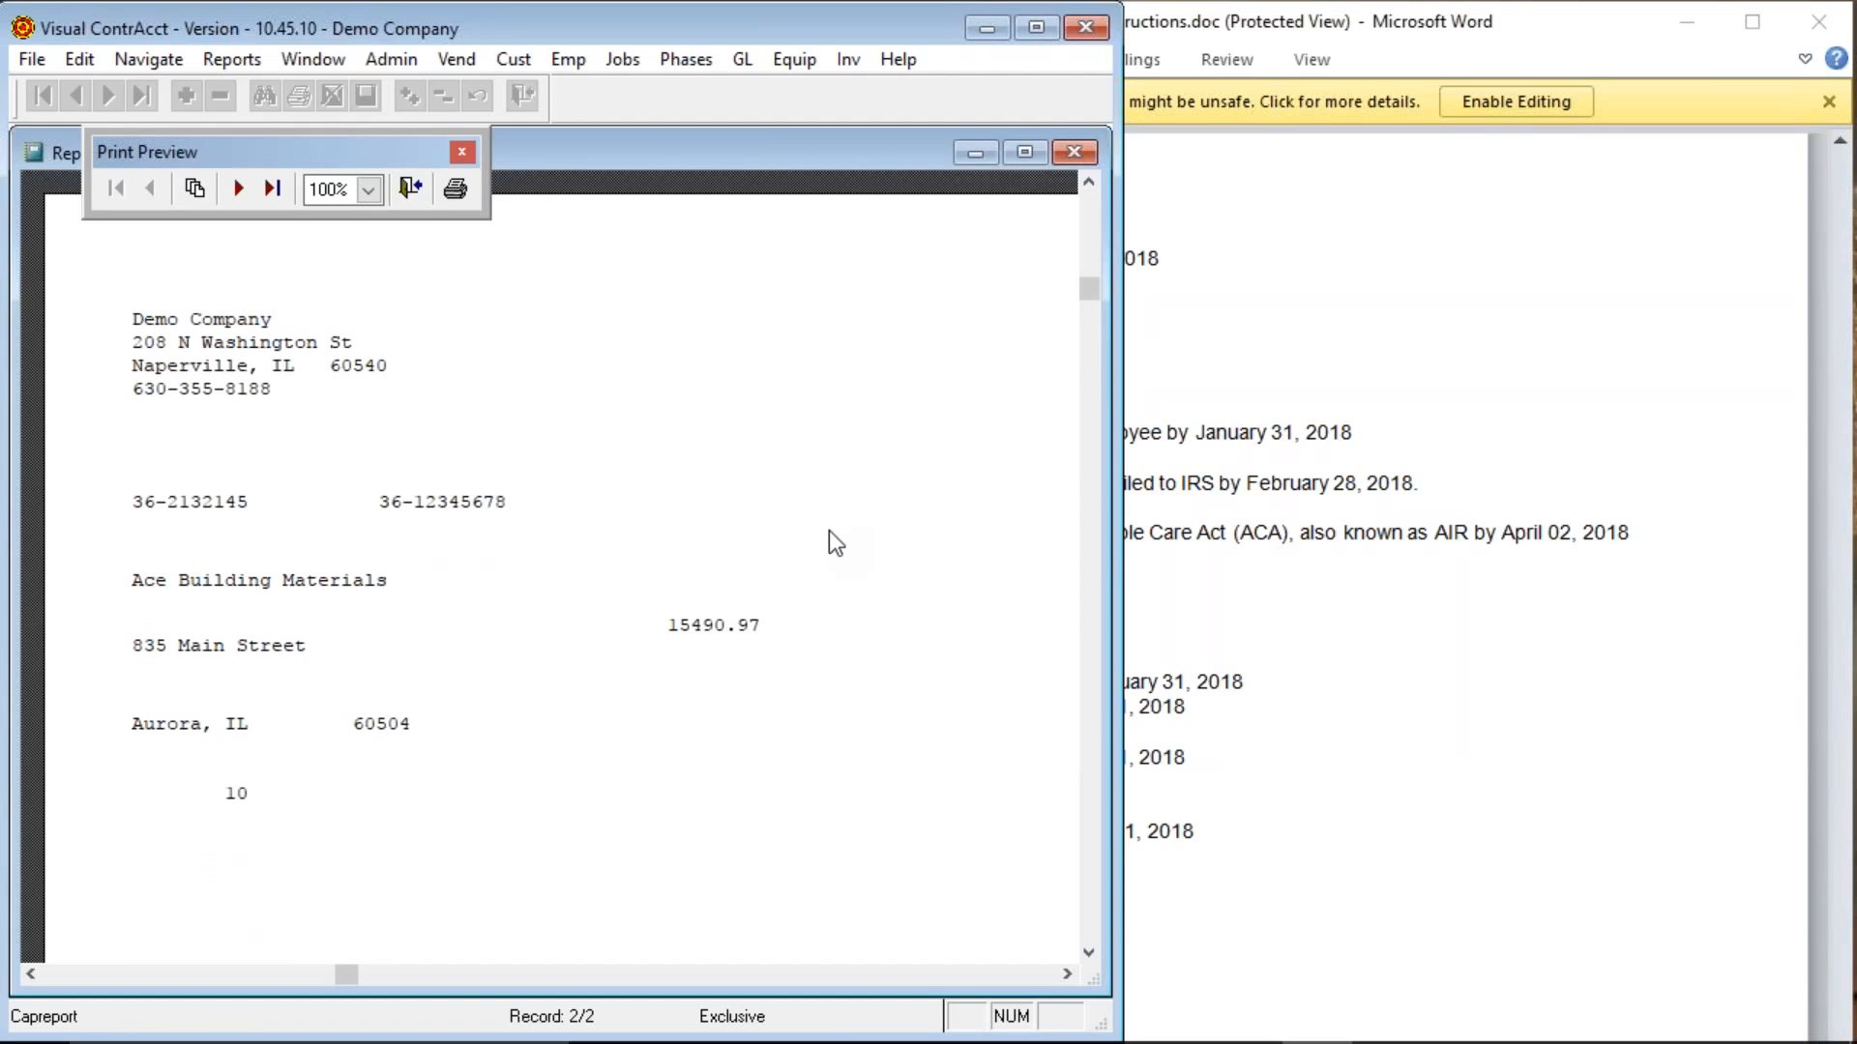
scroll(828, 543, "up", 1)
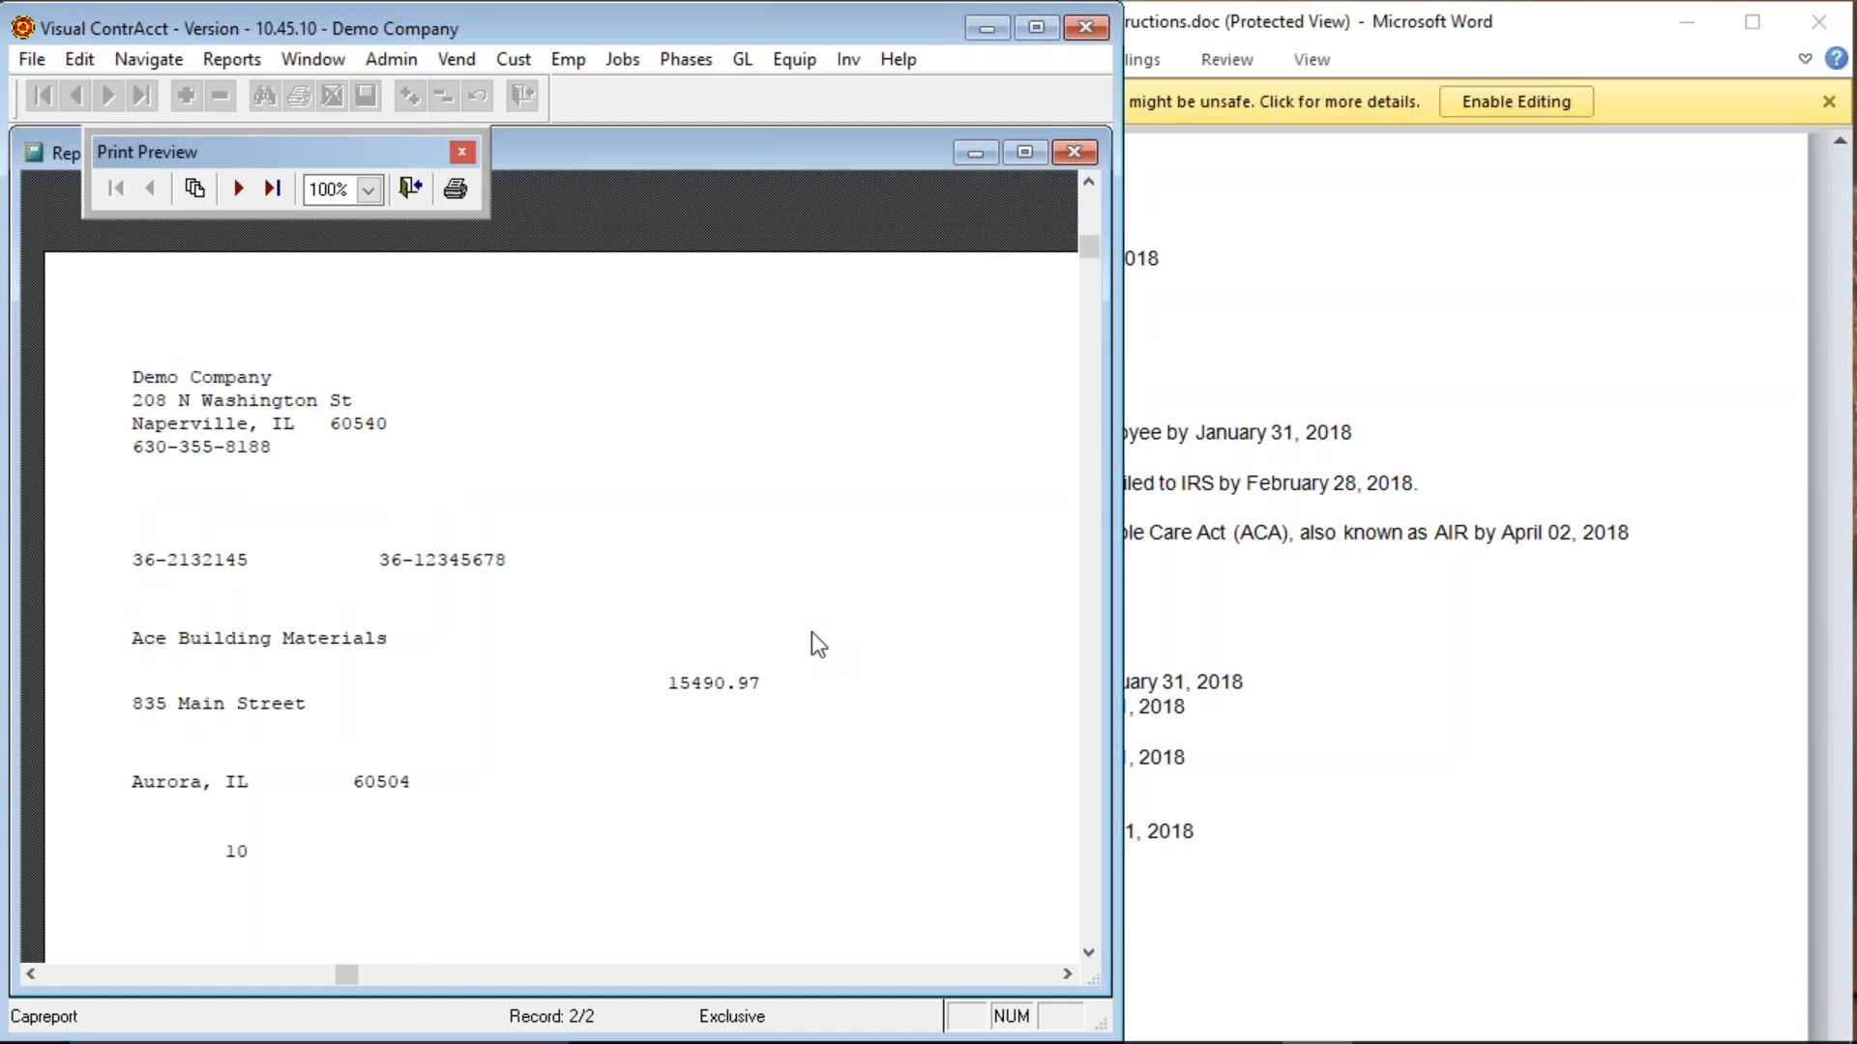
scroll(812, 632, "down", 1)
scroll(810, 630, "down", 6)
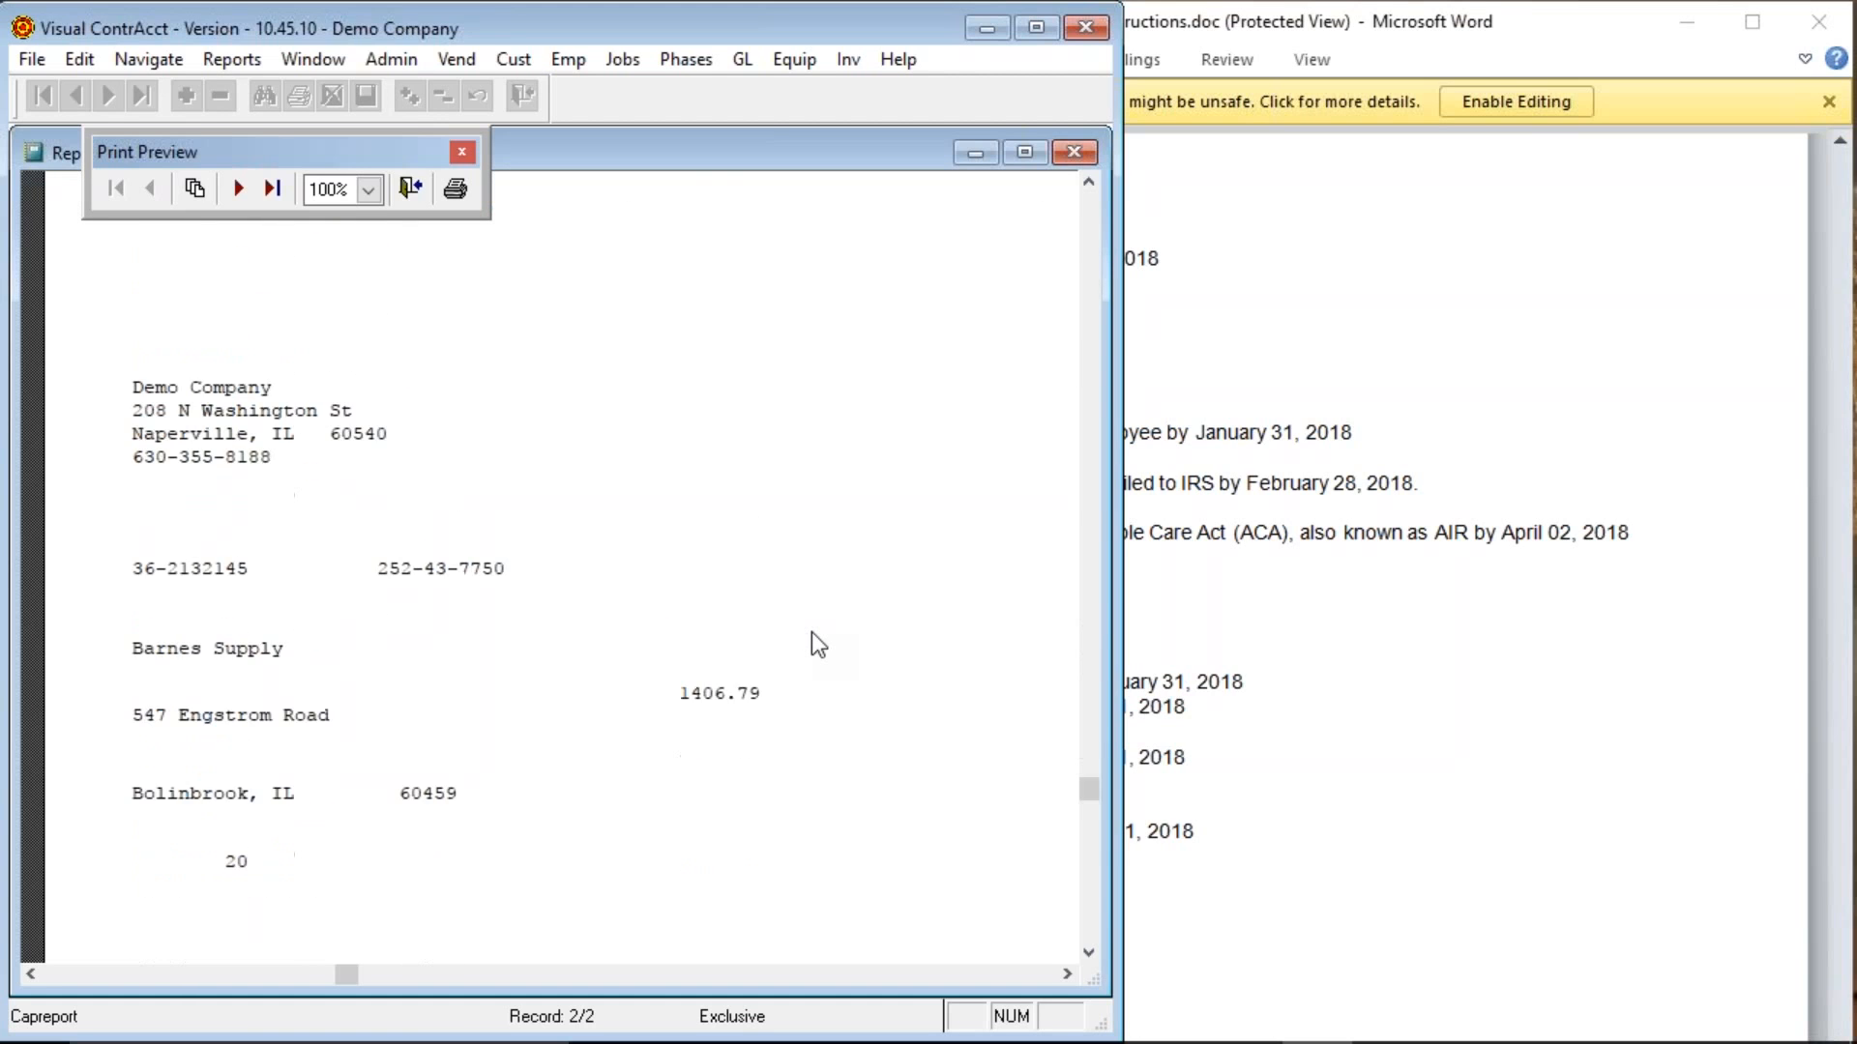
scroll(811, 631, "up", 8)
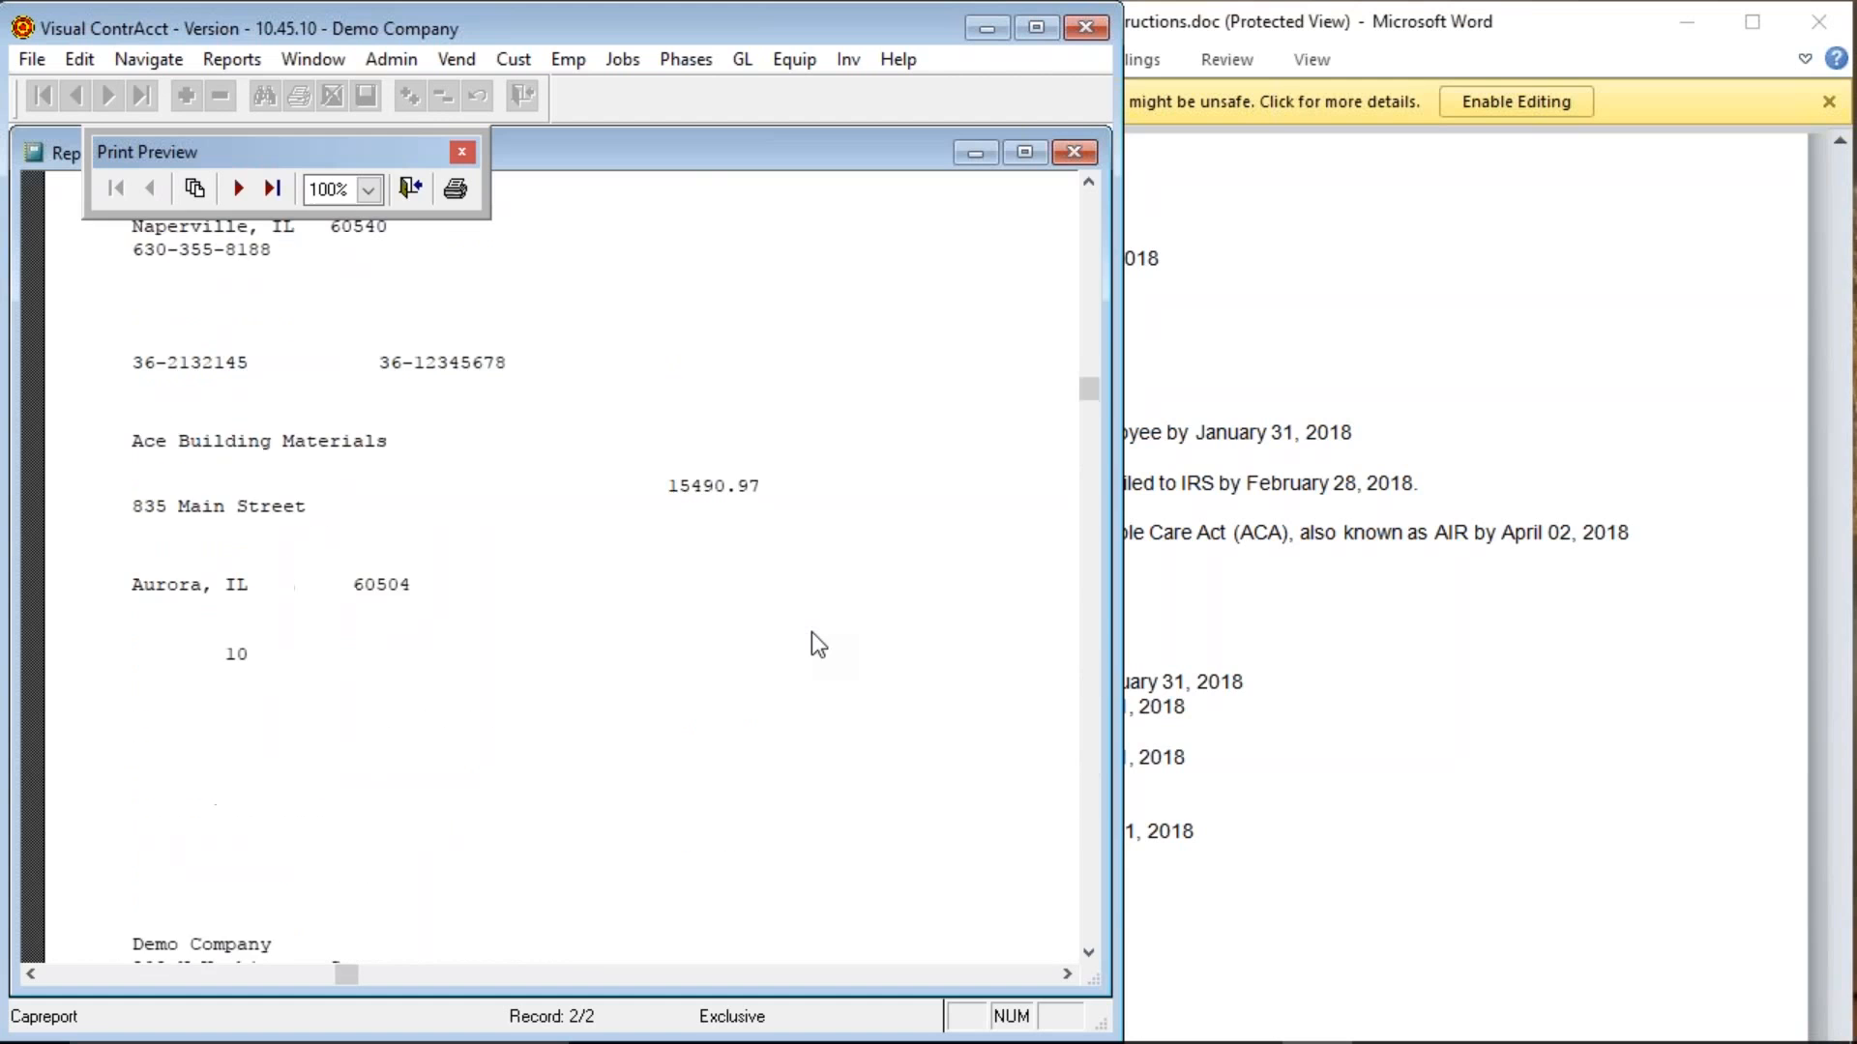
scroll(808, 613, "up", 1)
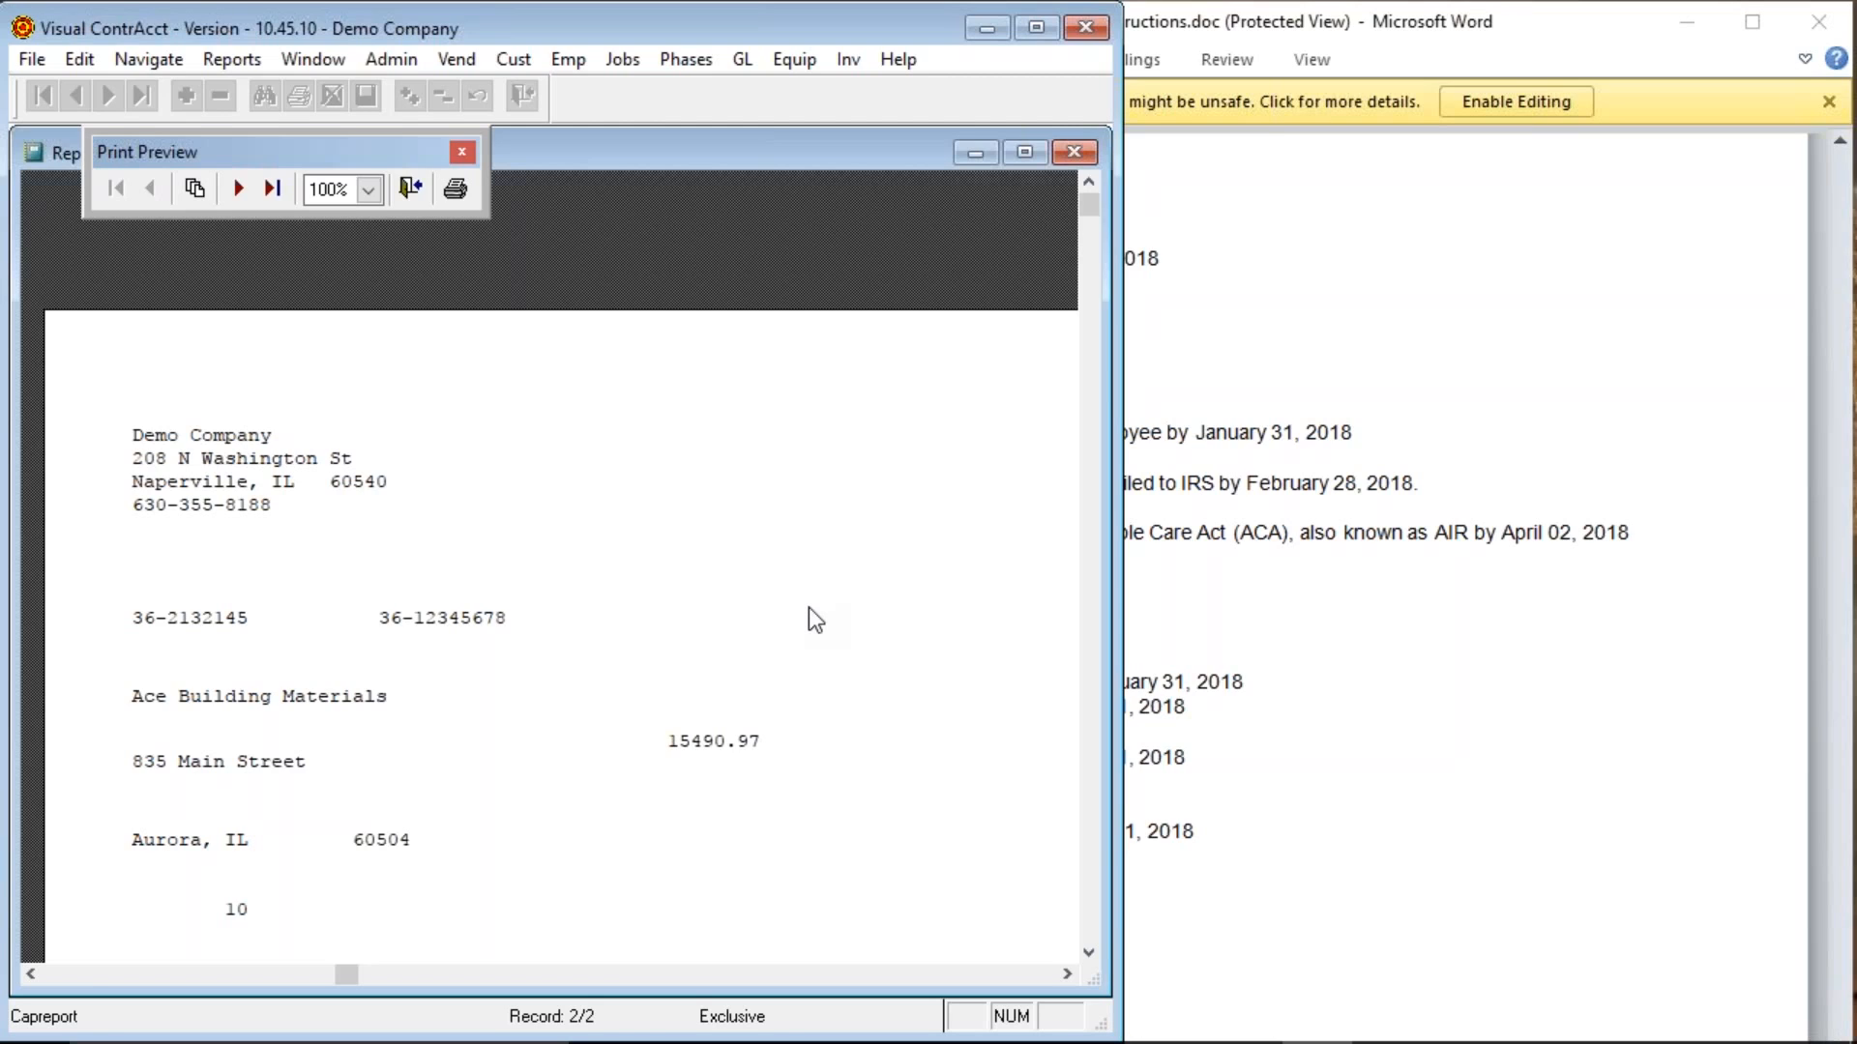
left_click(408, 191)
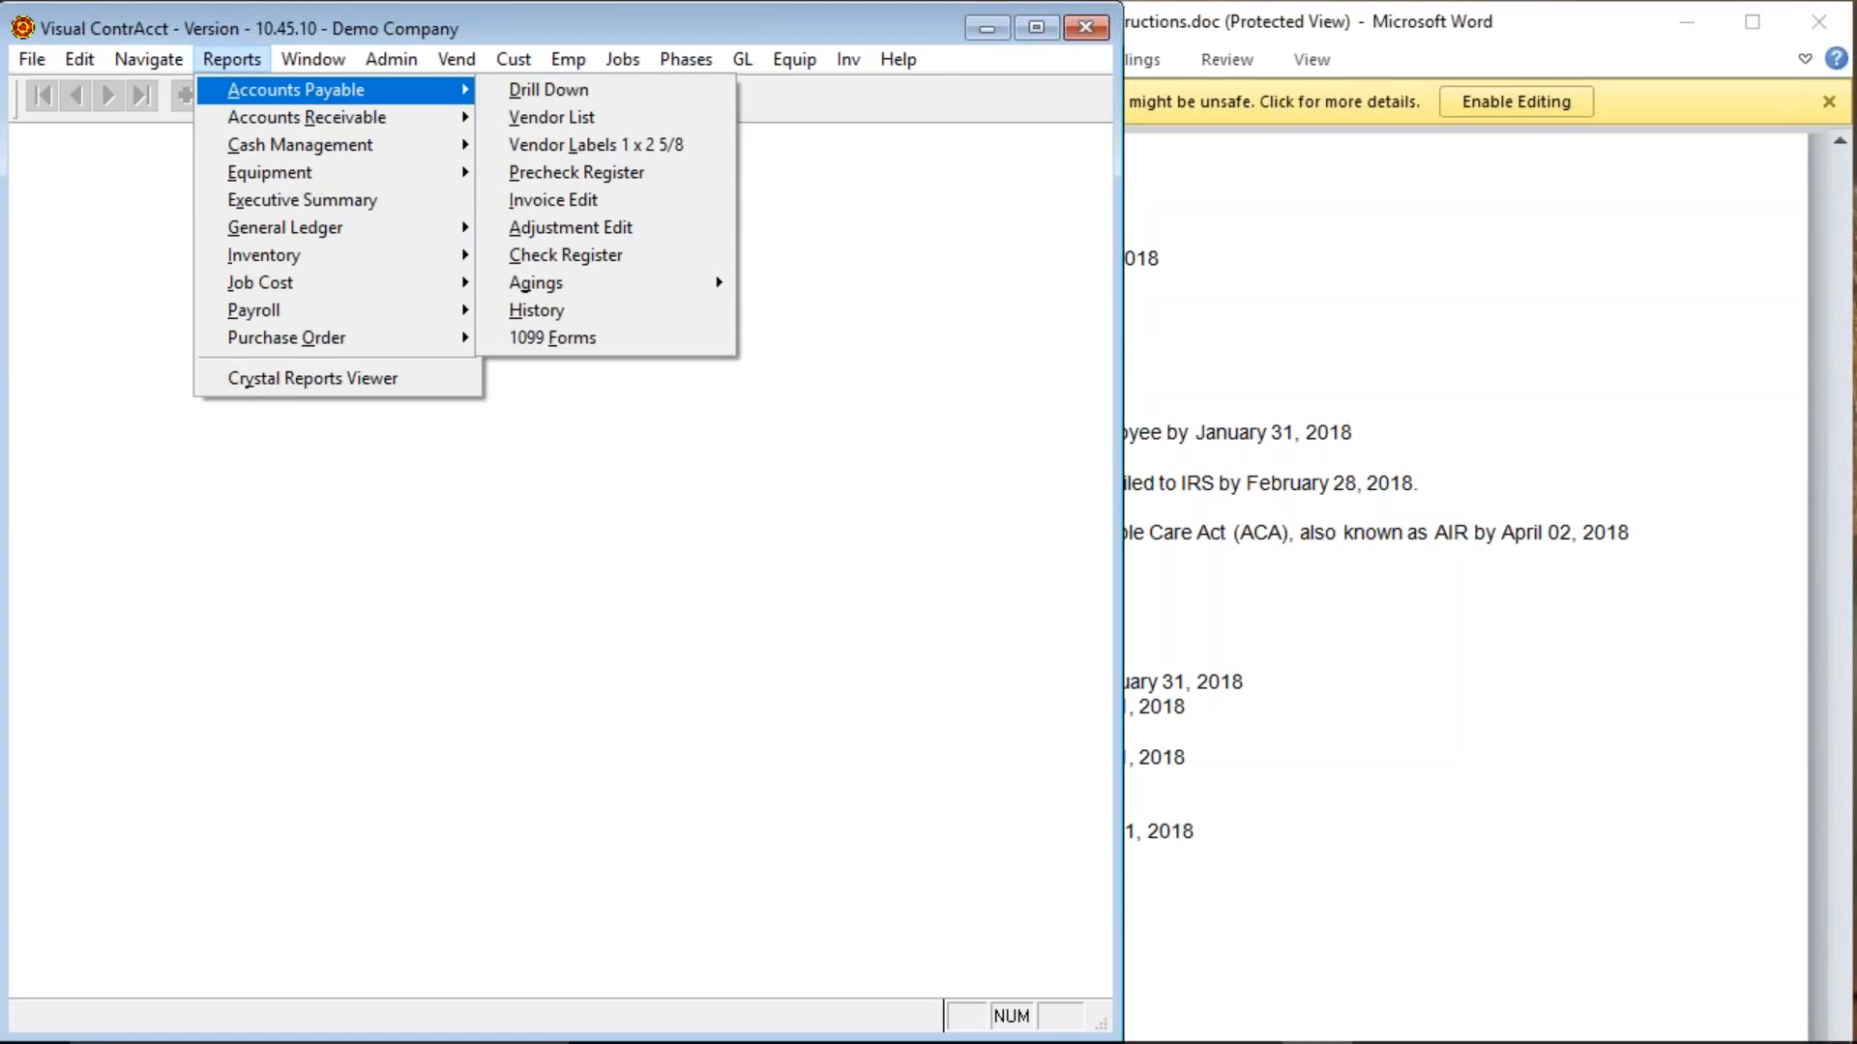
Open the Crystal report list and load the reports from the CSCWIN\Crystal\Standard Year End Reports folder.
left_click(552, 339)
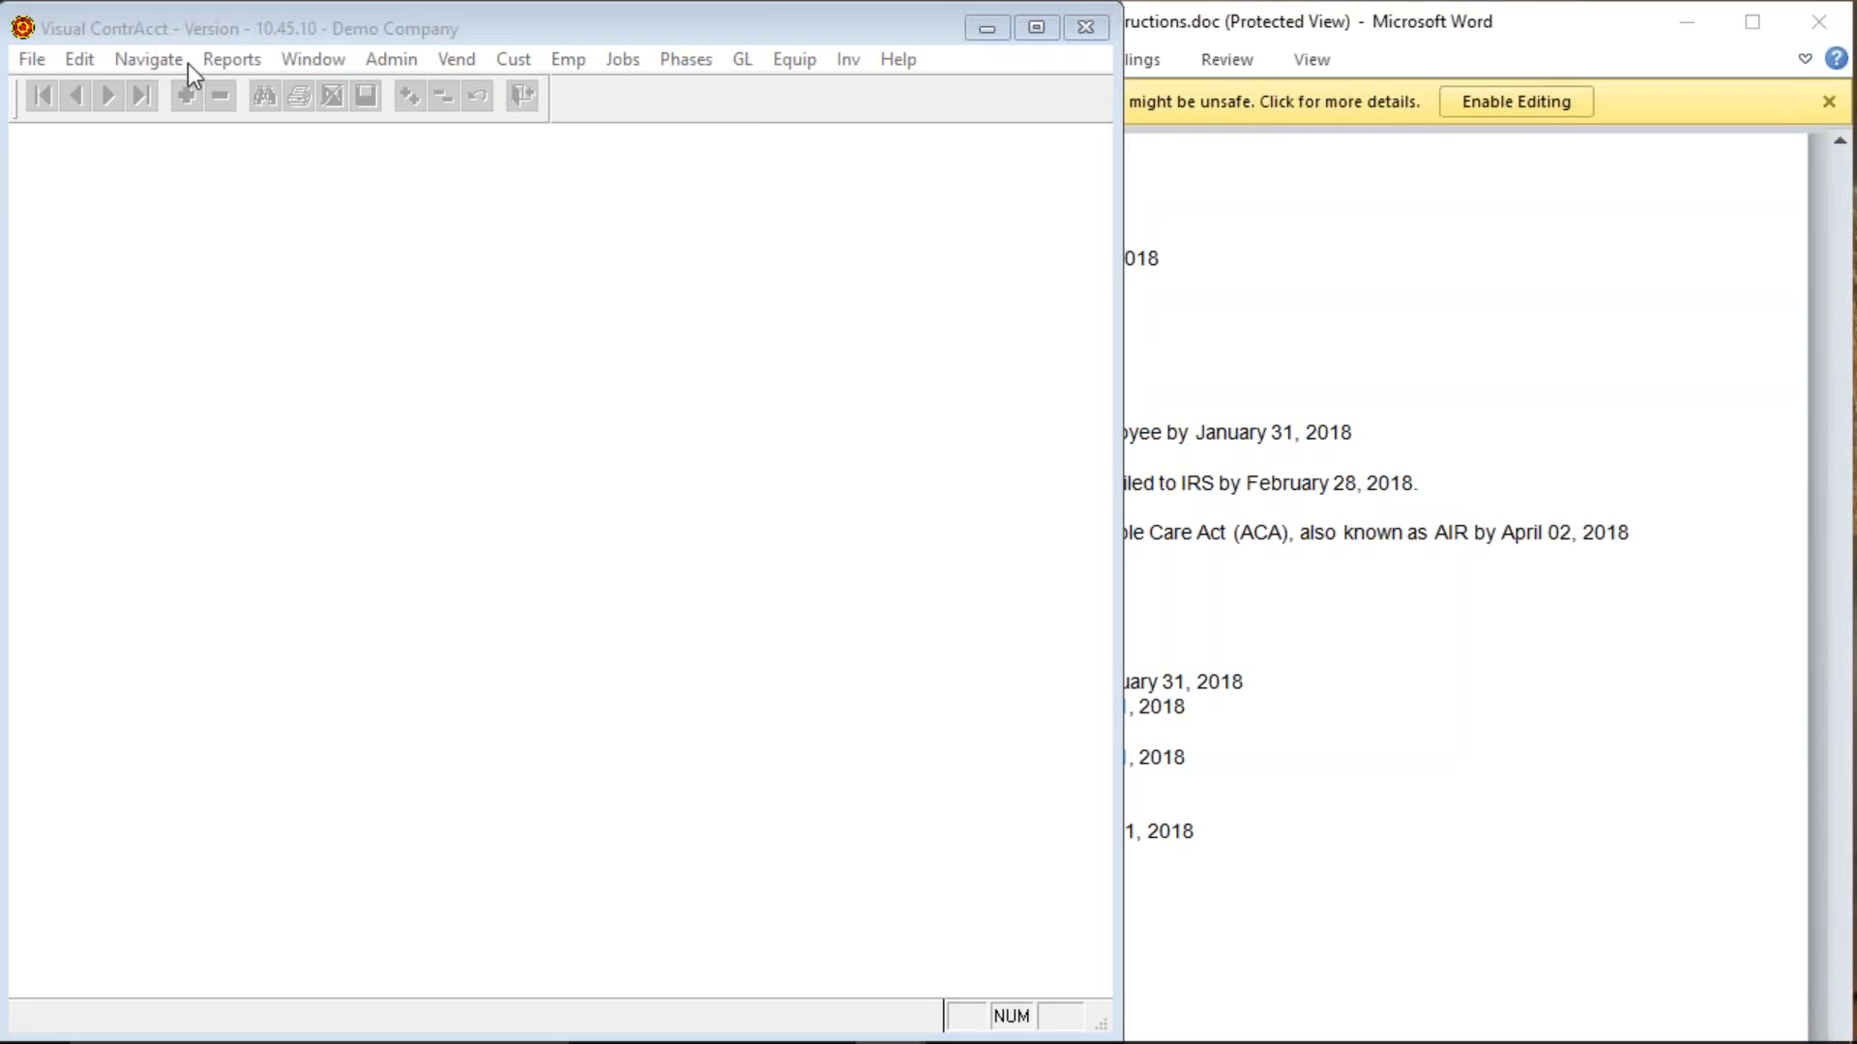
left_click(232, 59)
left_click(314, 390)
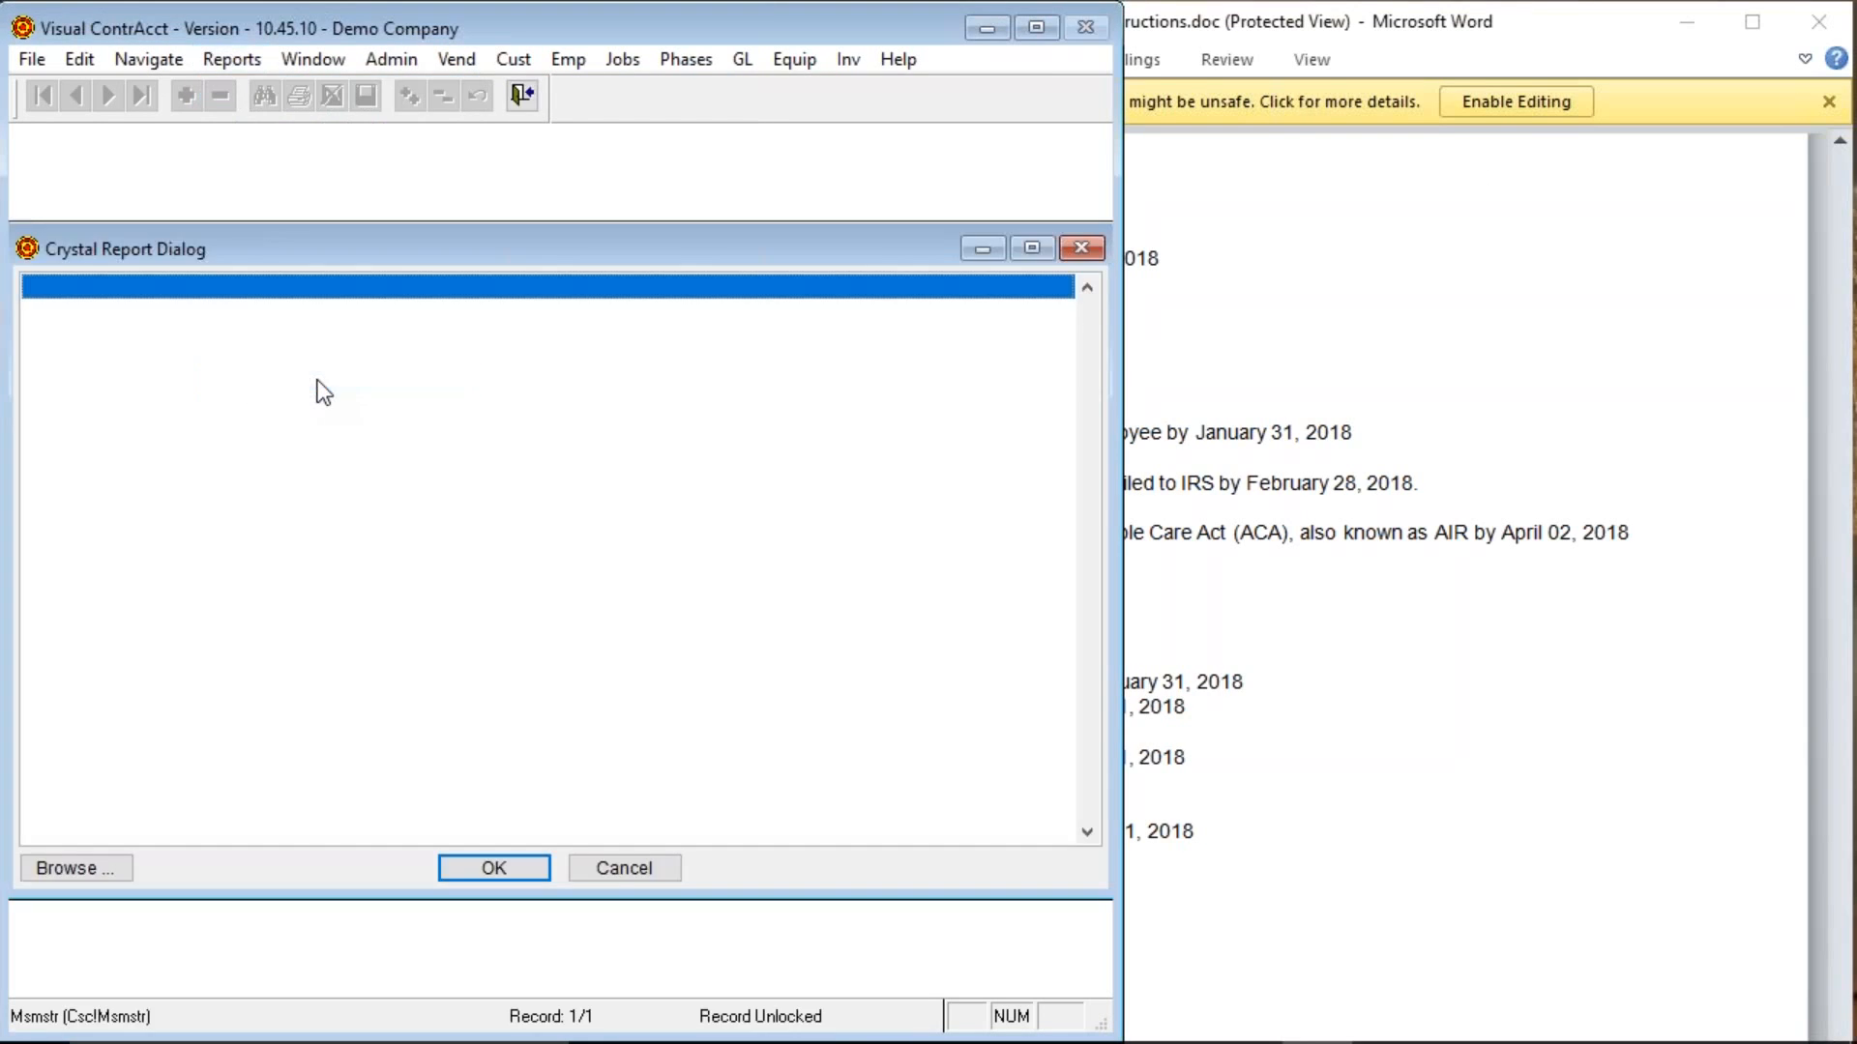
left_click(95, 864)
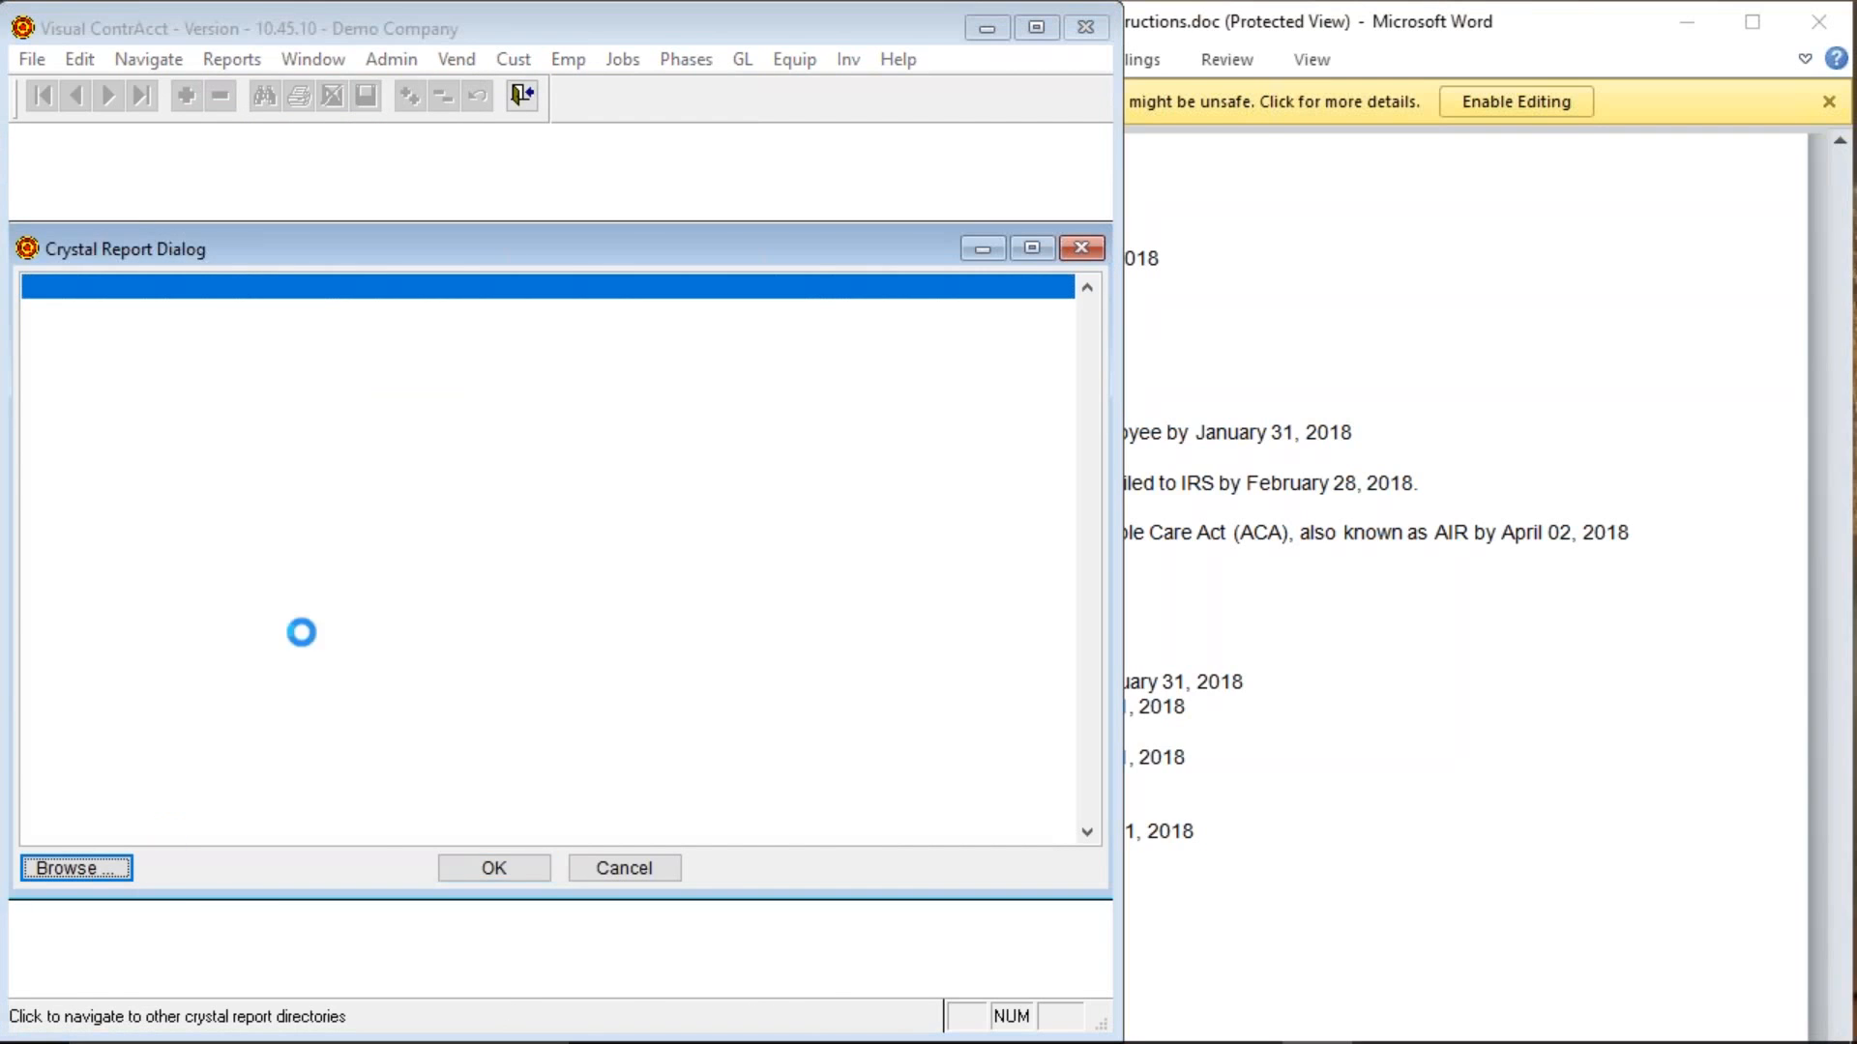
double_click(493, 689)
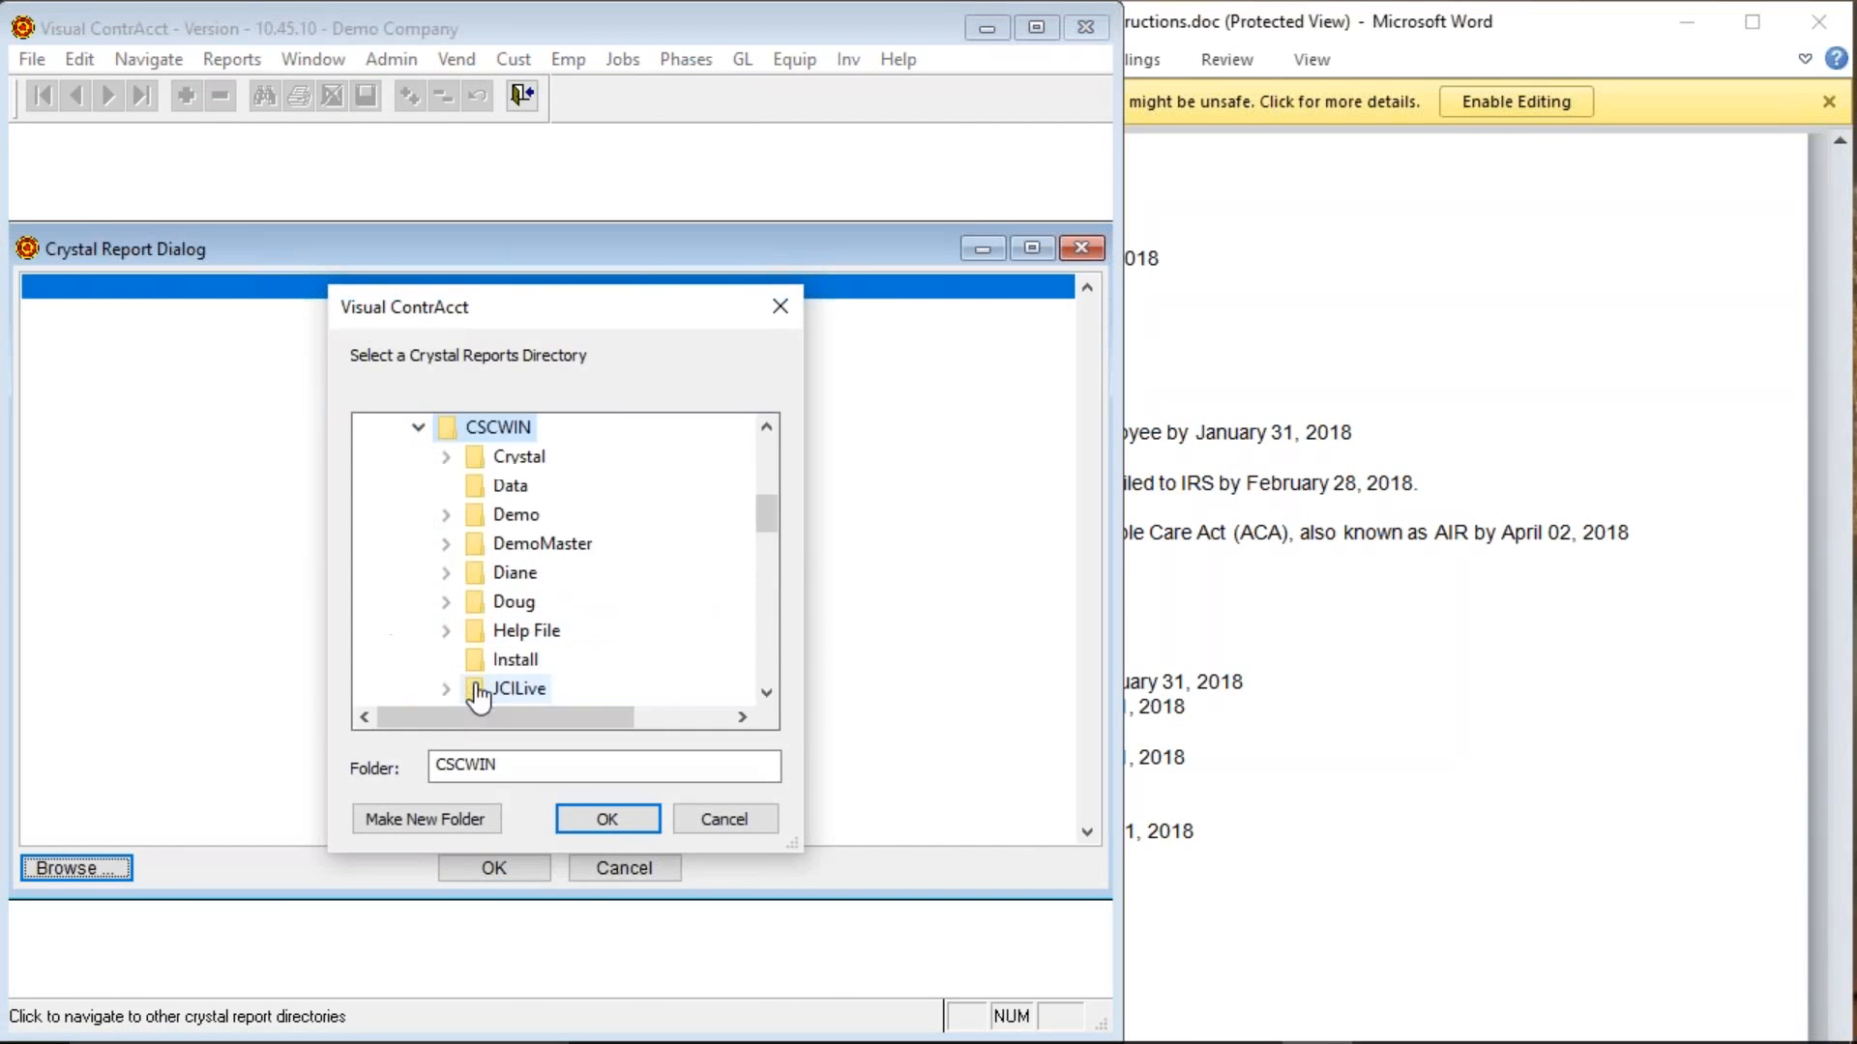
double_click(514, 460)
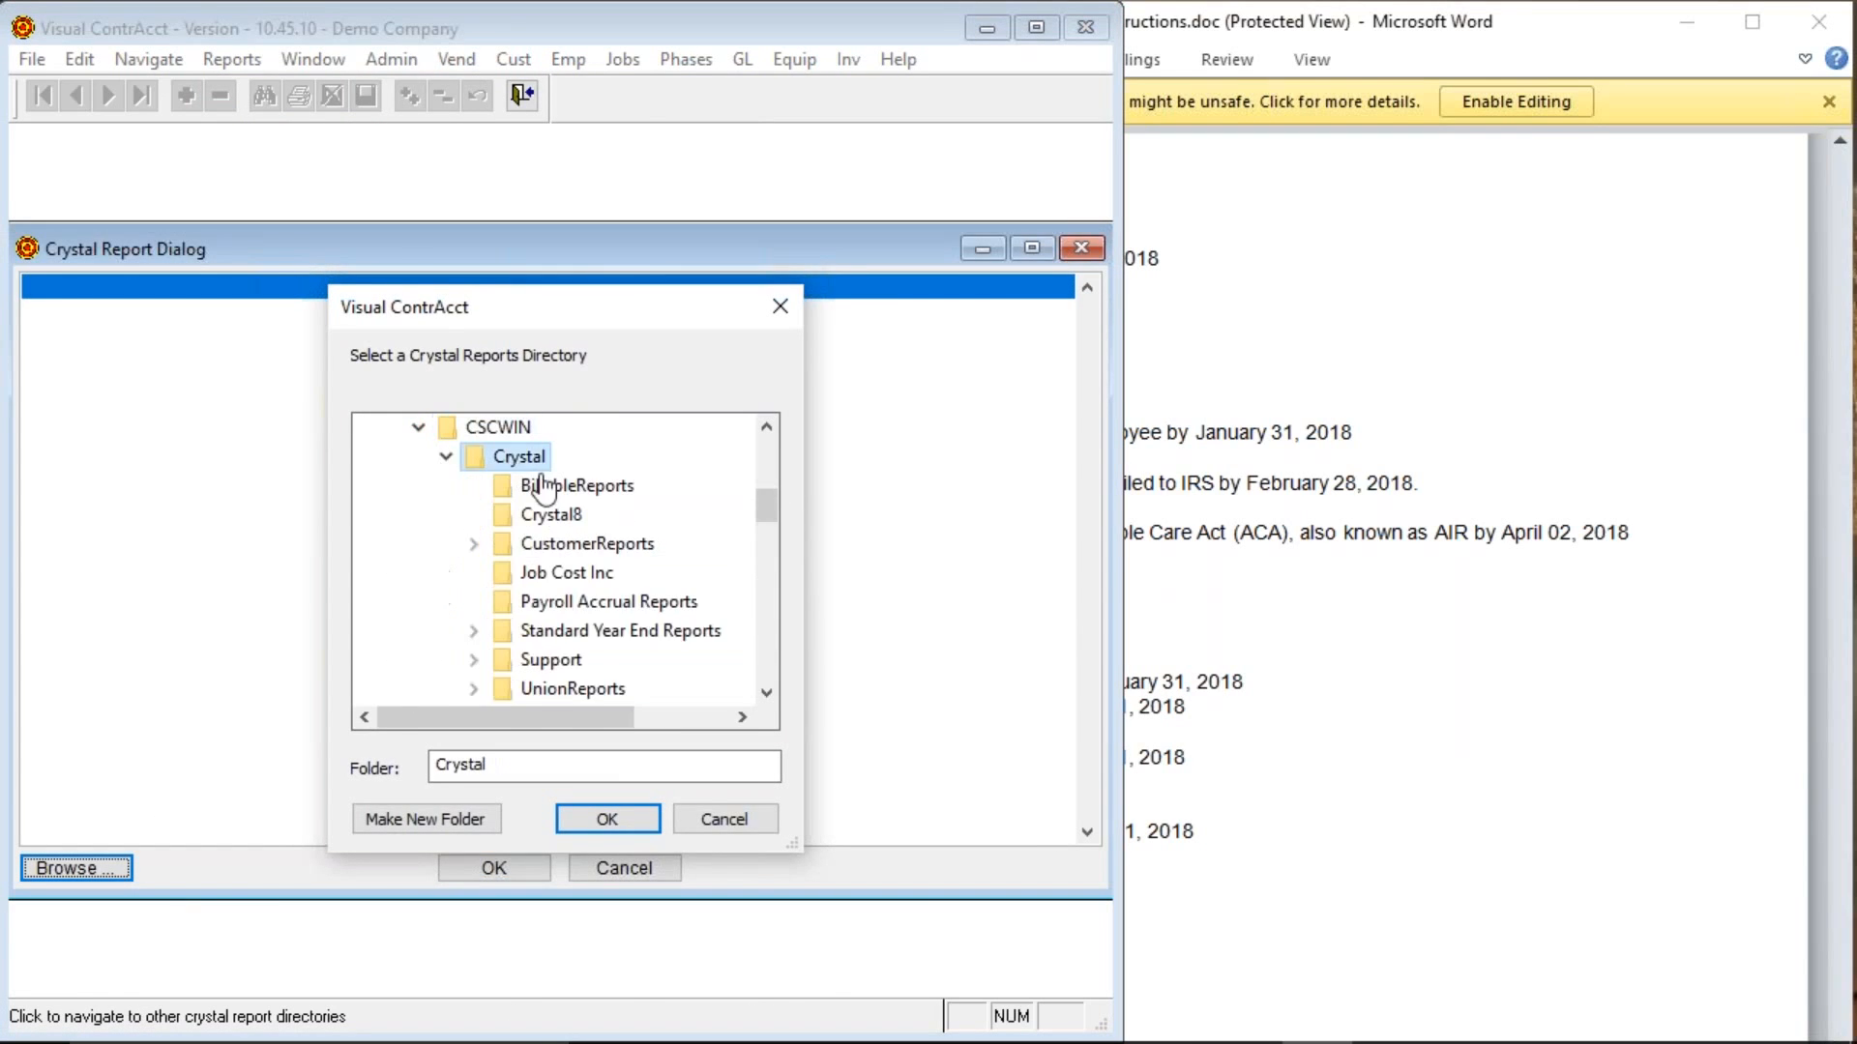
double_click(639, 636)
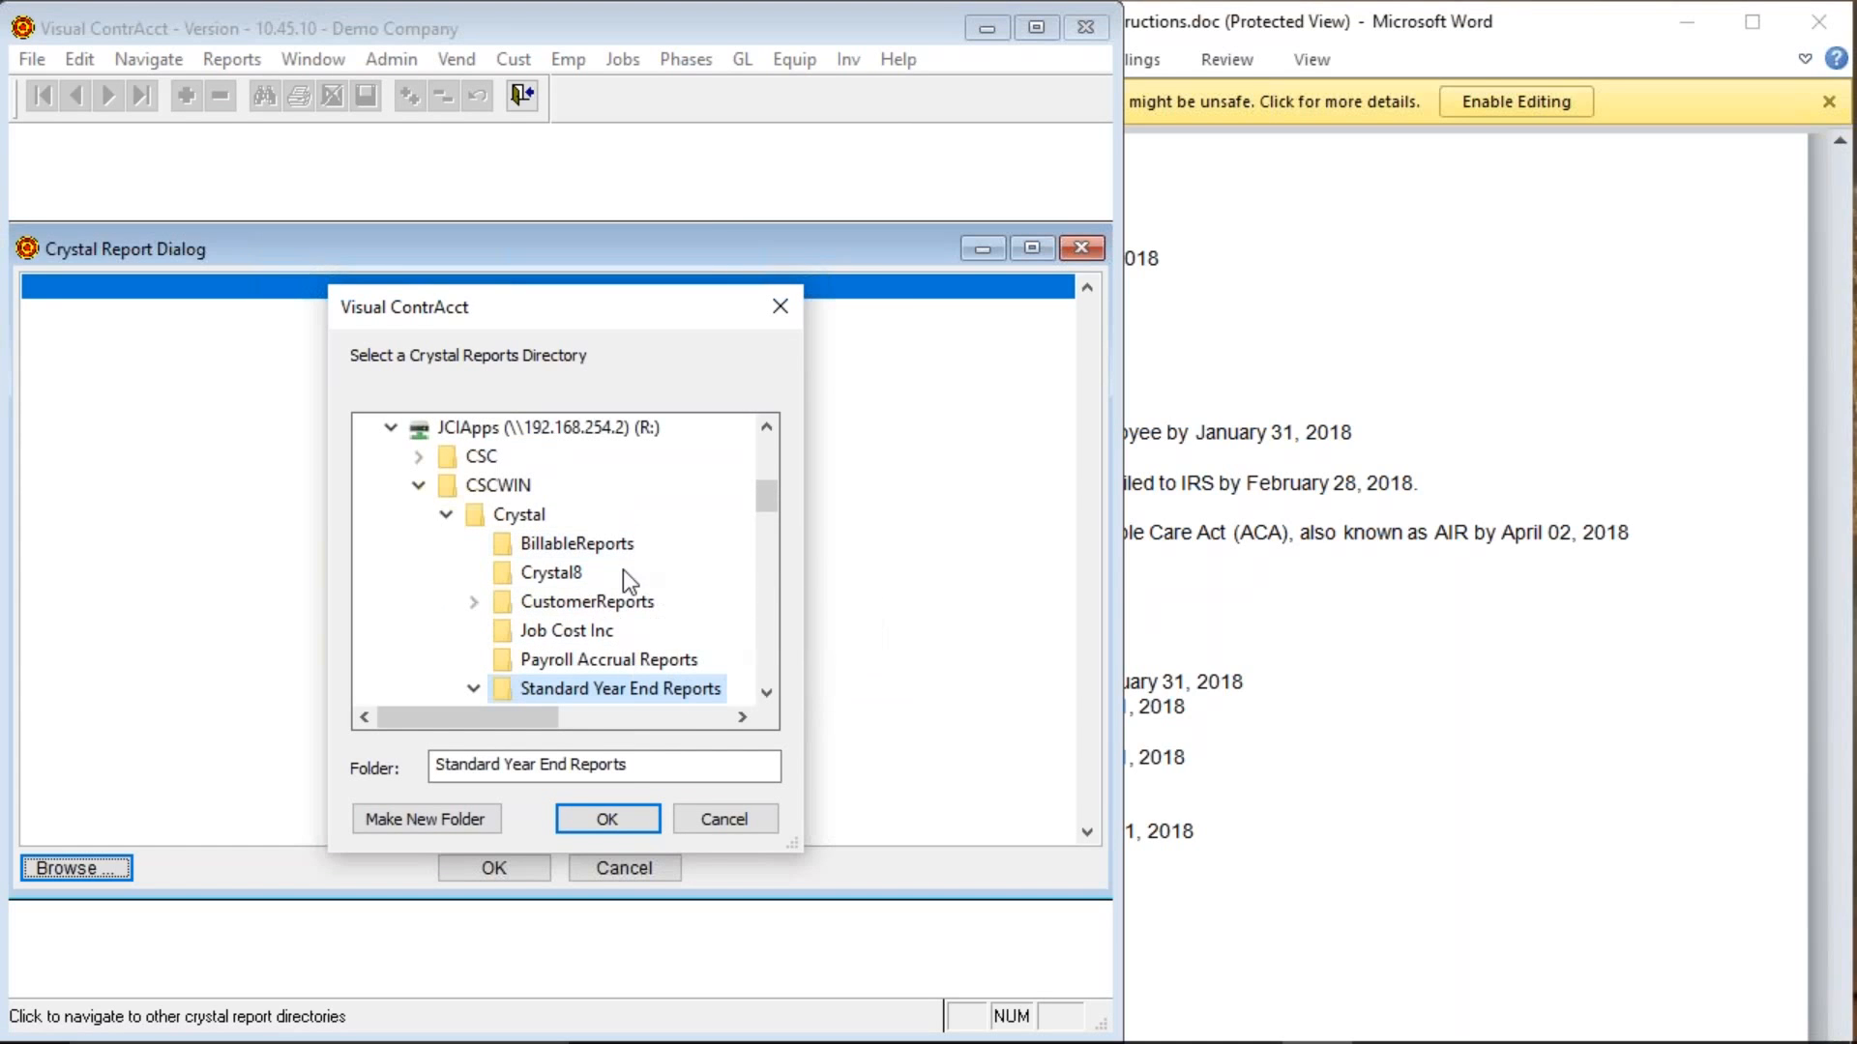
left_click(617, 822)
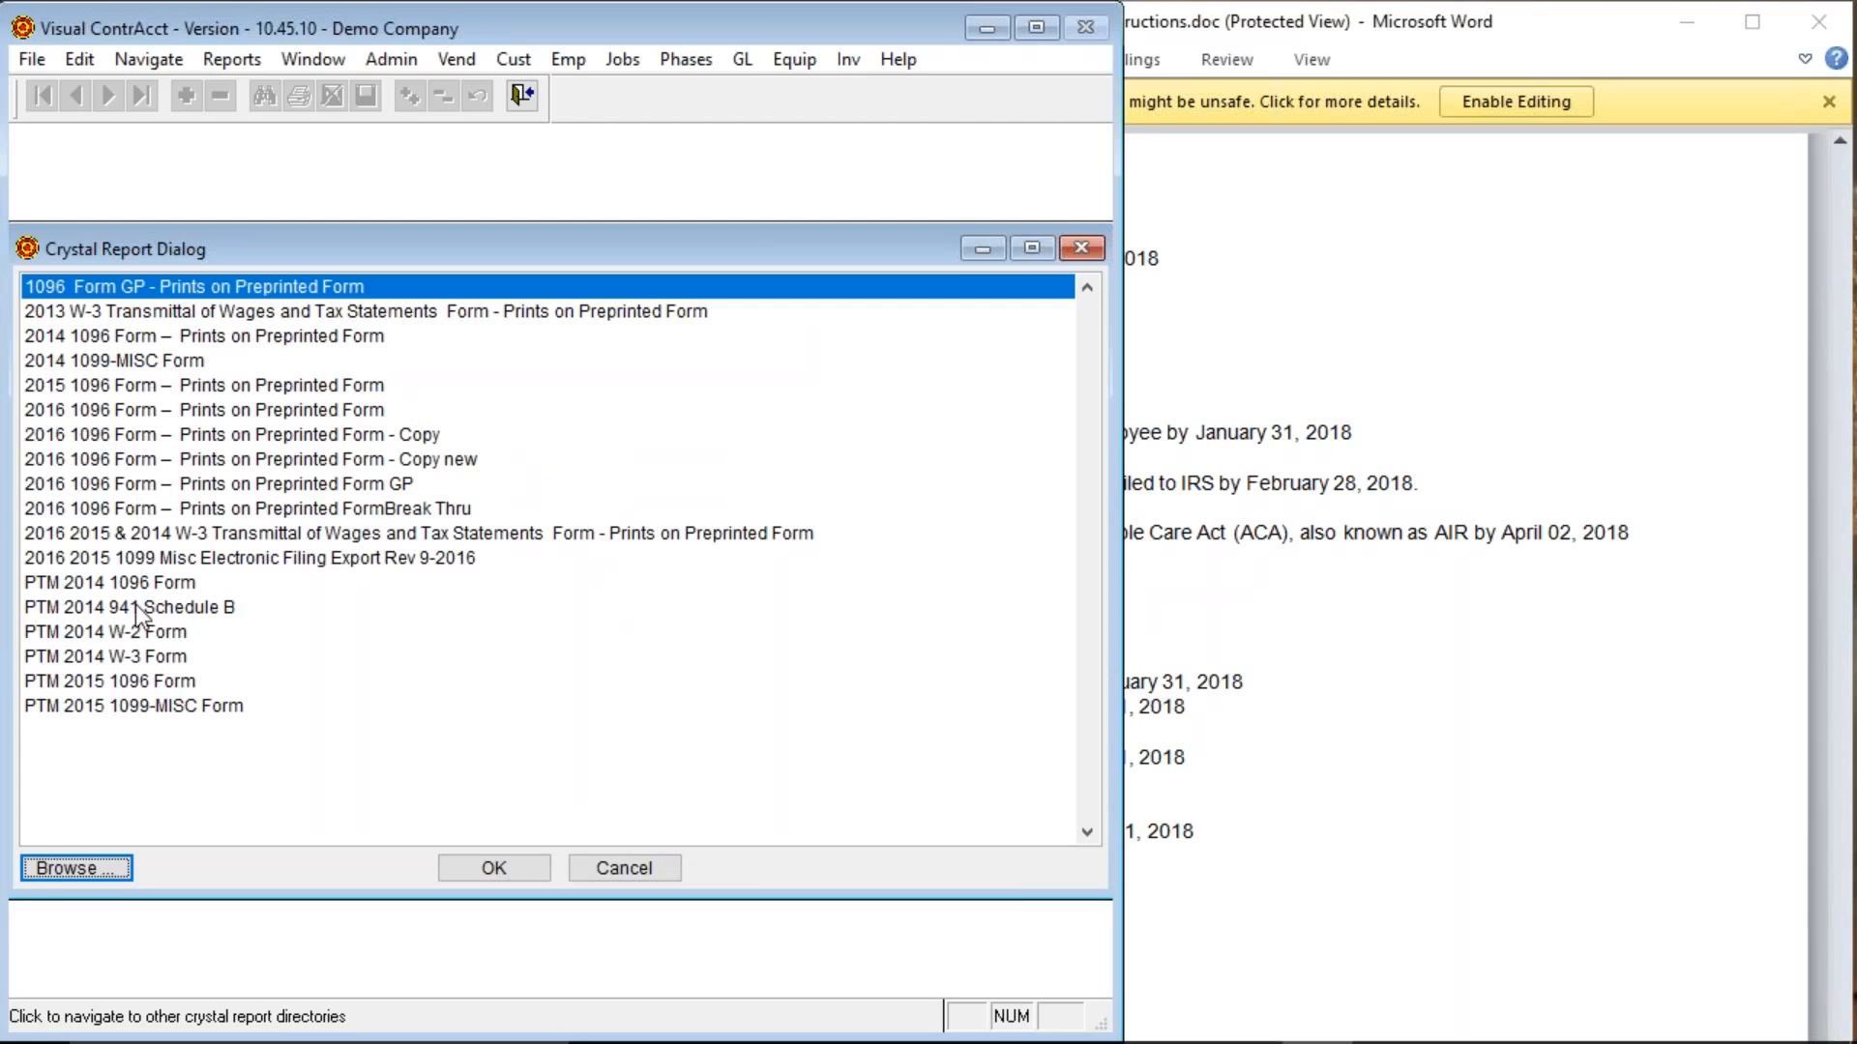
Open the report 2016 2015 & 2014 W-3 Transmittal of Wages and Tax Statements Form - Prints on Preprinted Form.
left_click(114, 287)
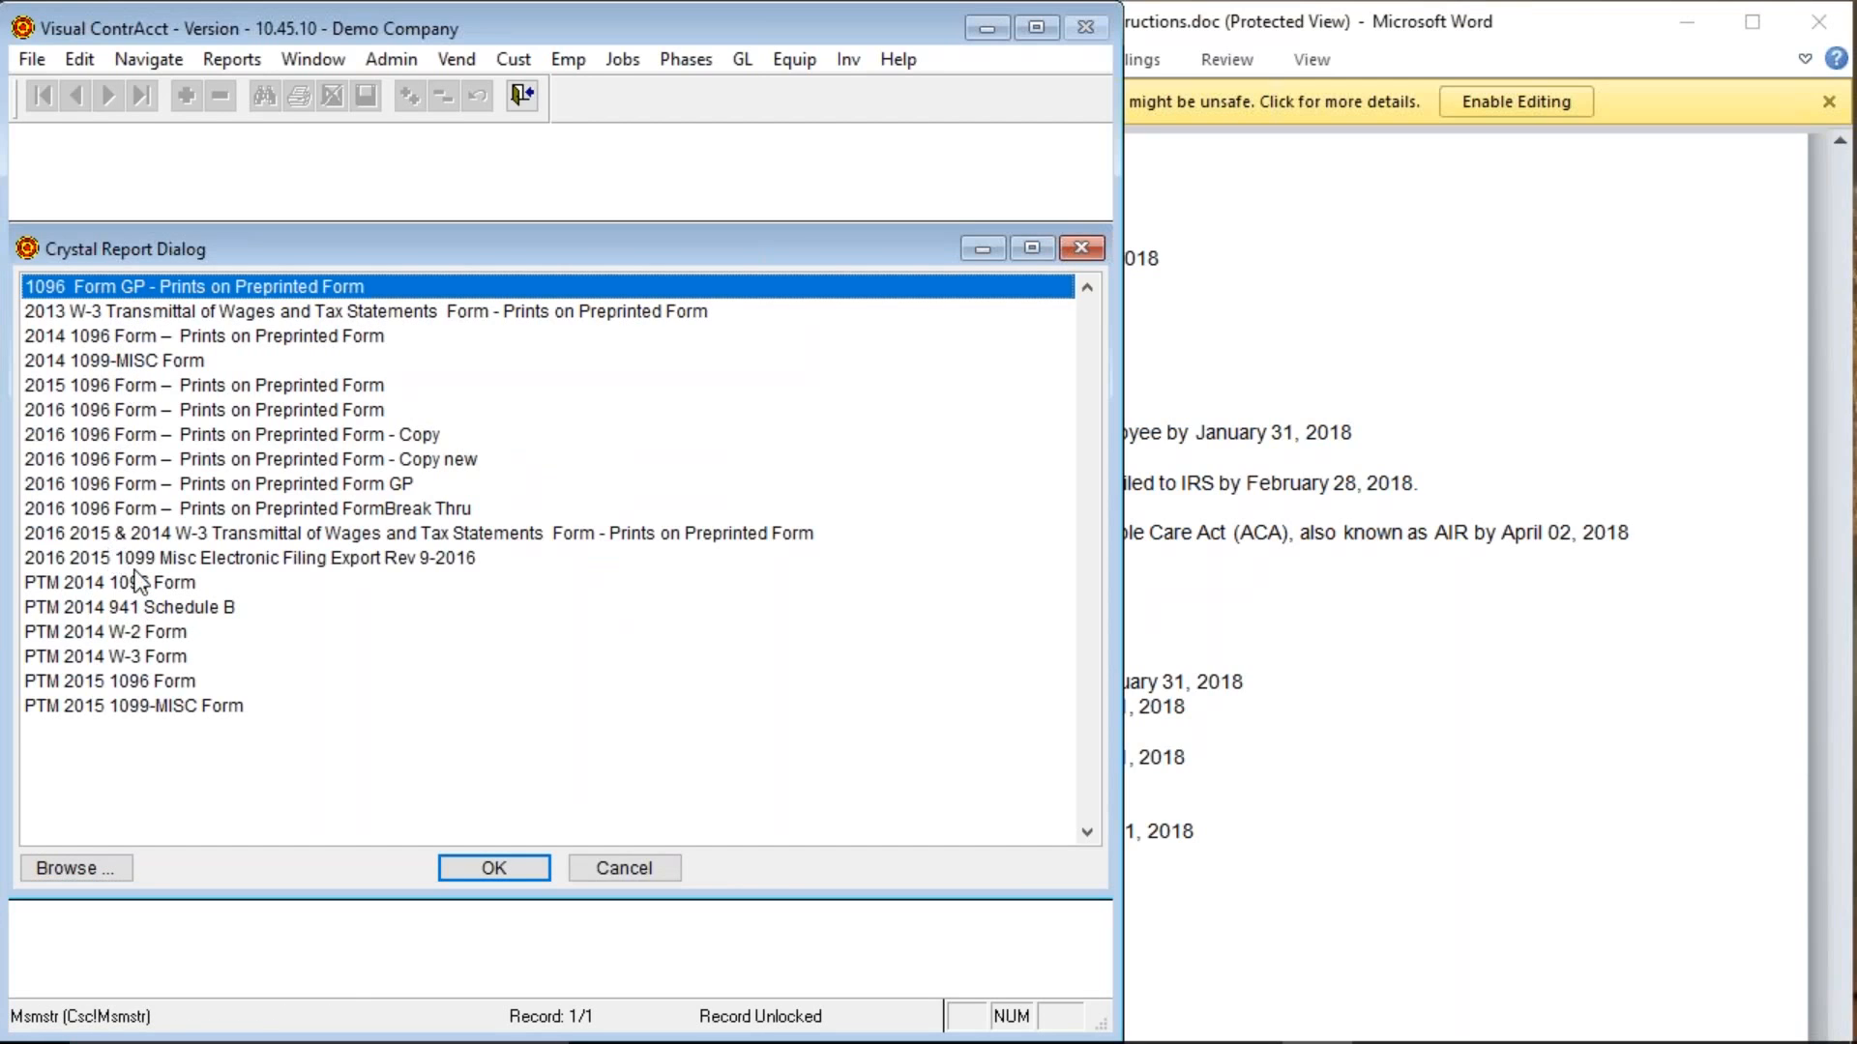
left_click(223, 533)
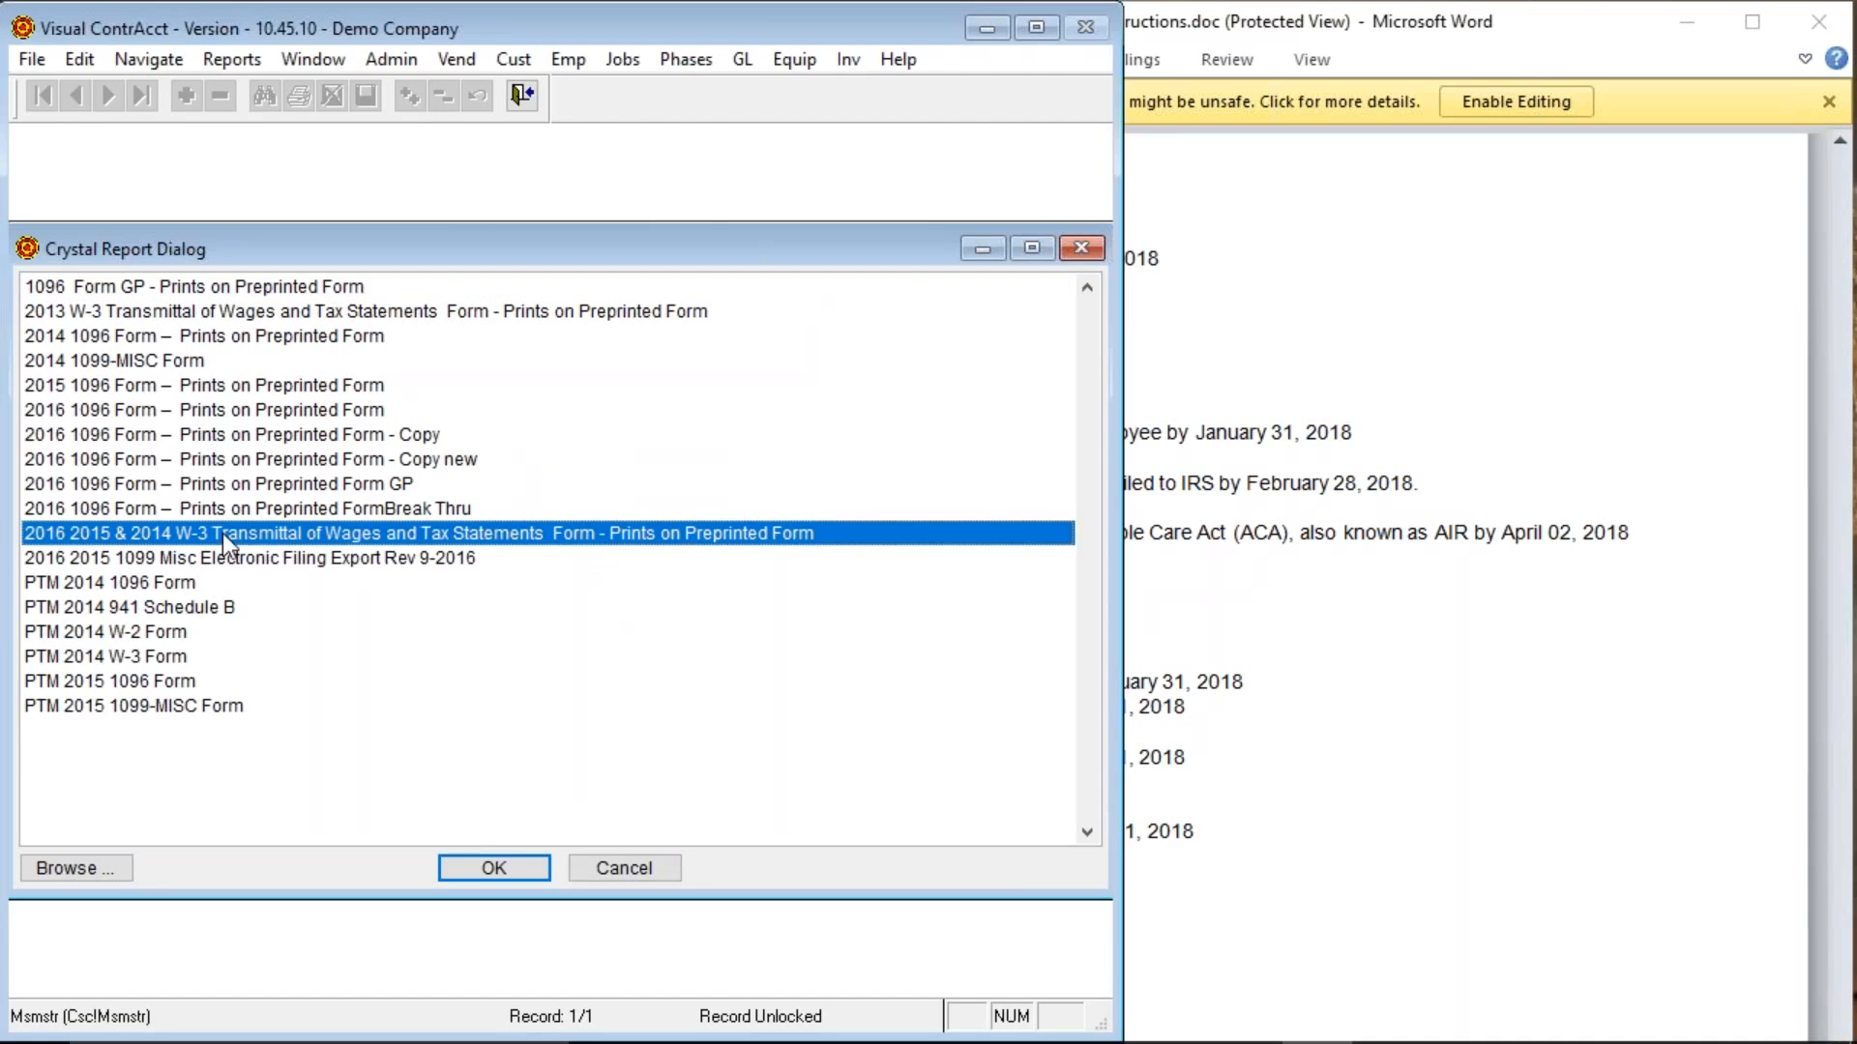
double_click(683, 532)
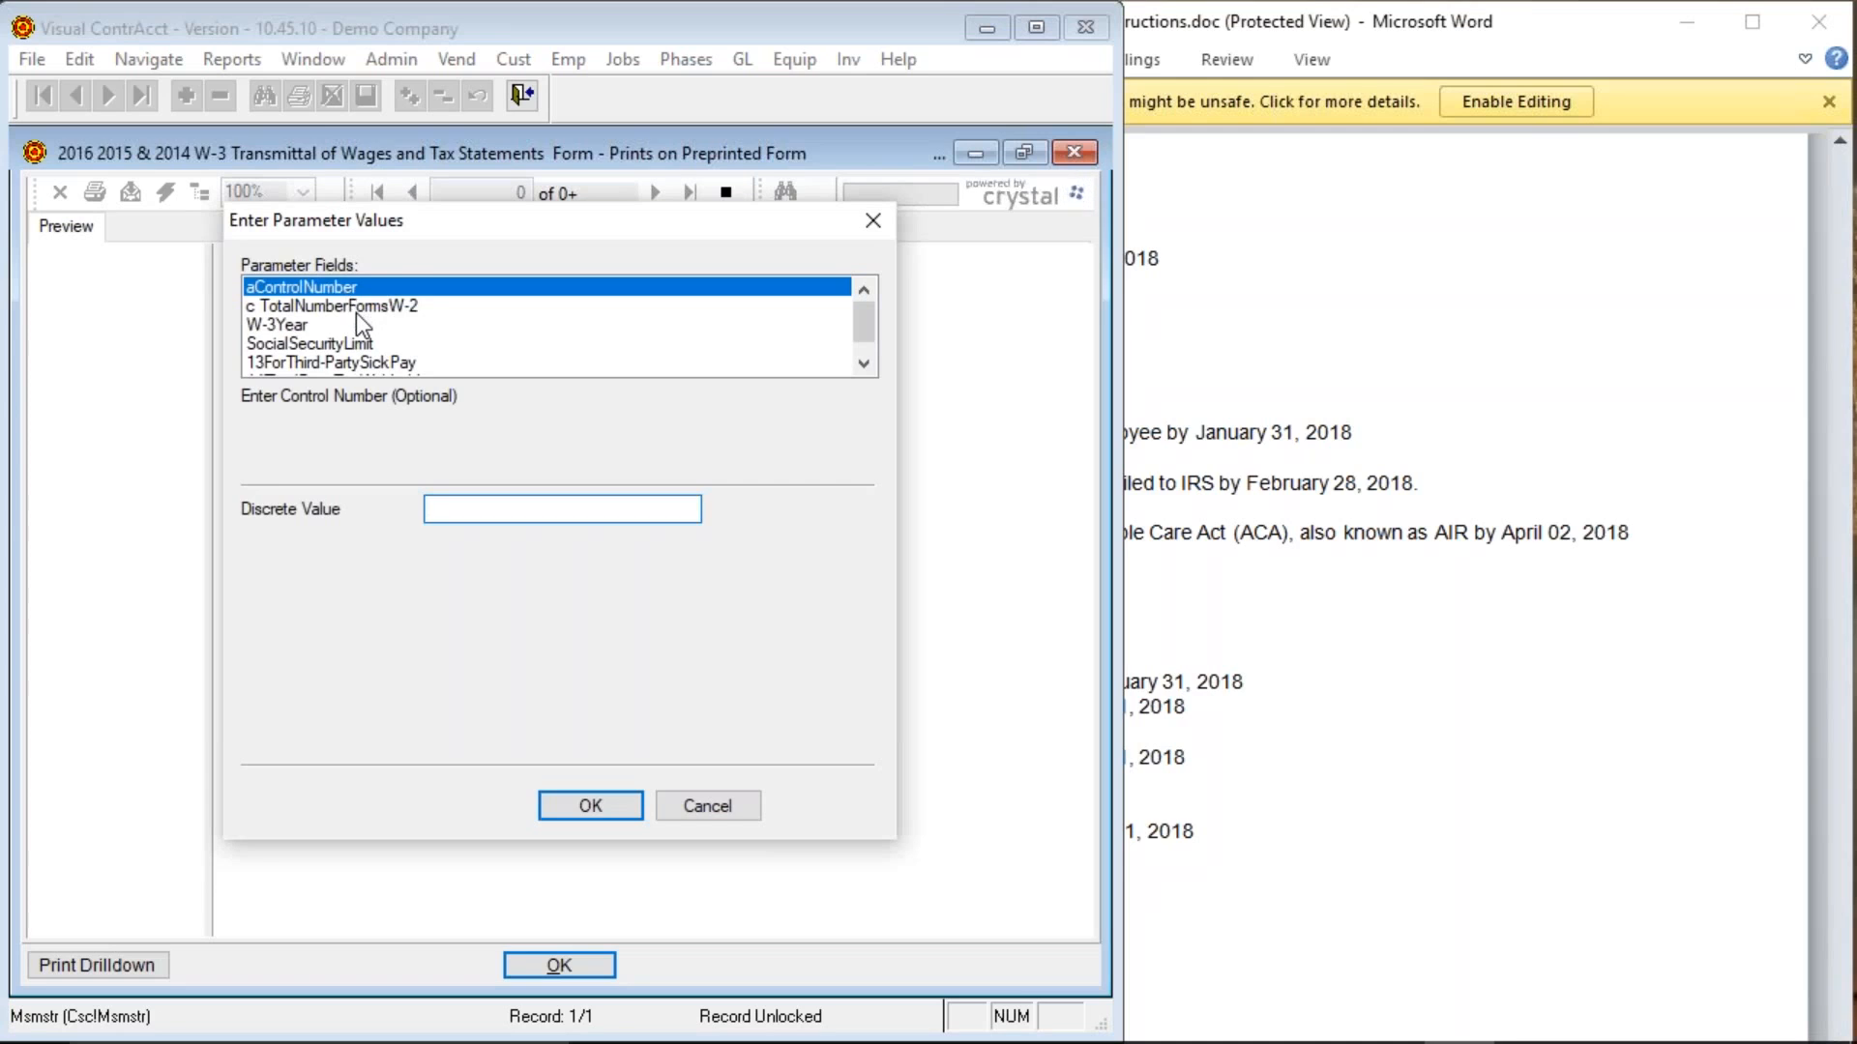
Set the total number of W-2 forms to 12 in the W-3 report parameters.
left_click(364, 307)
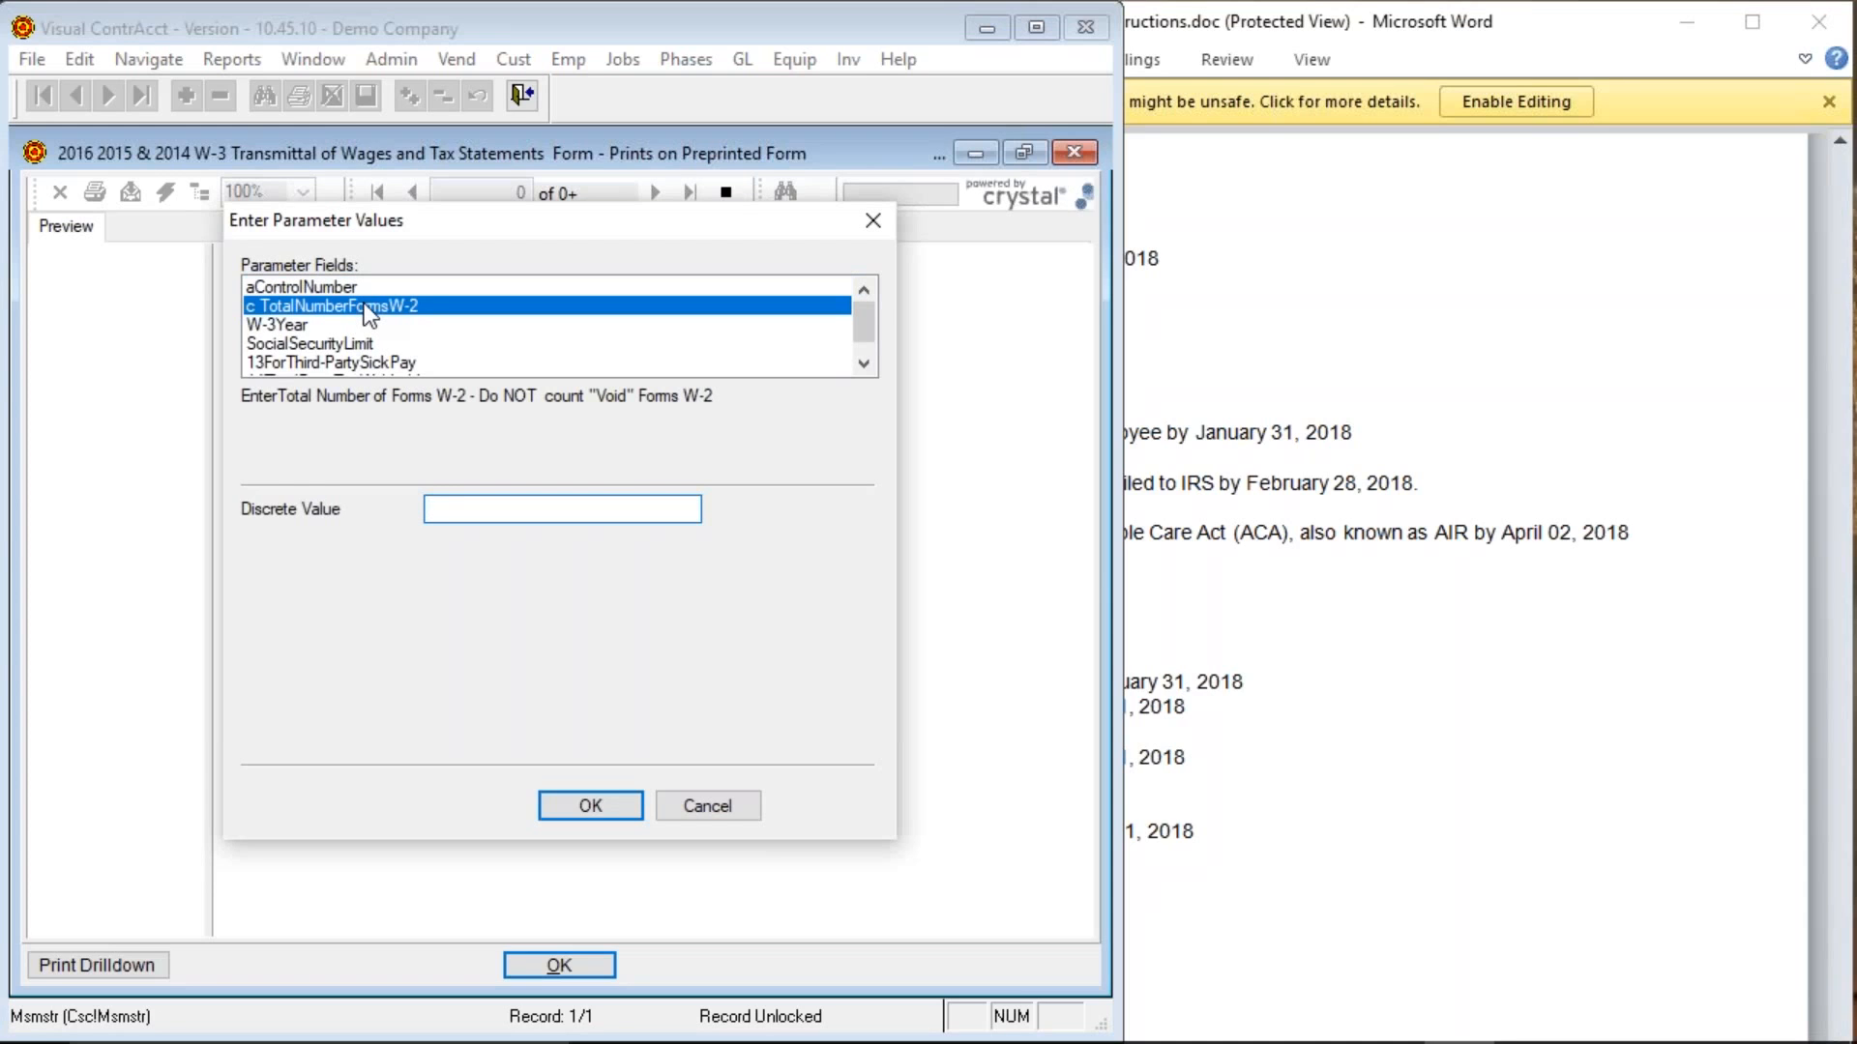
left_click(293, 324)
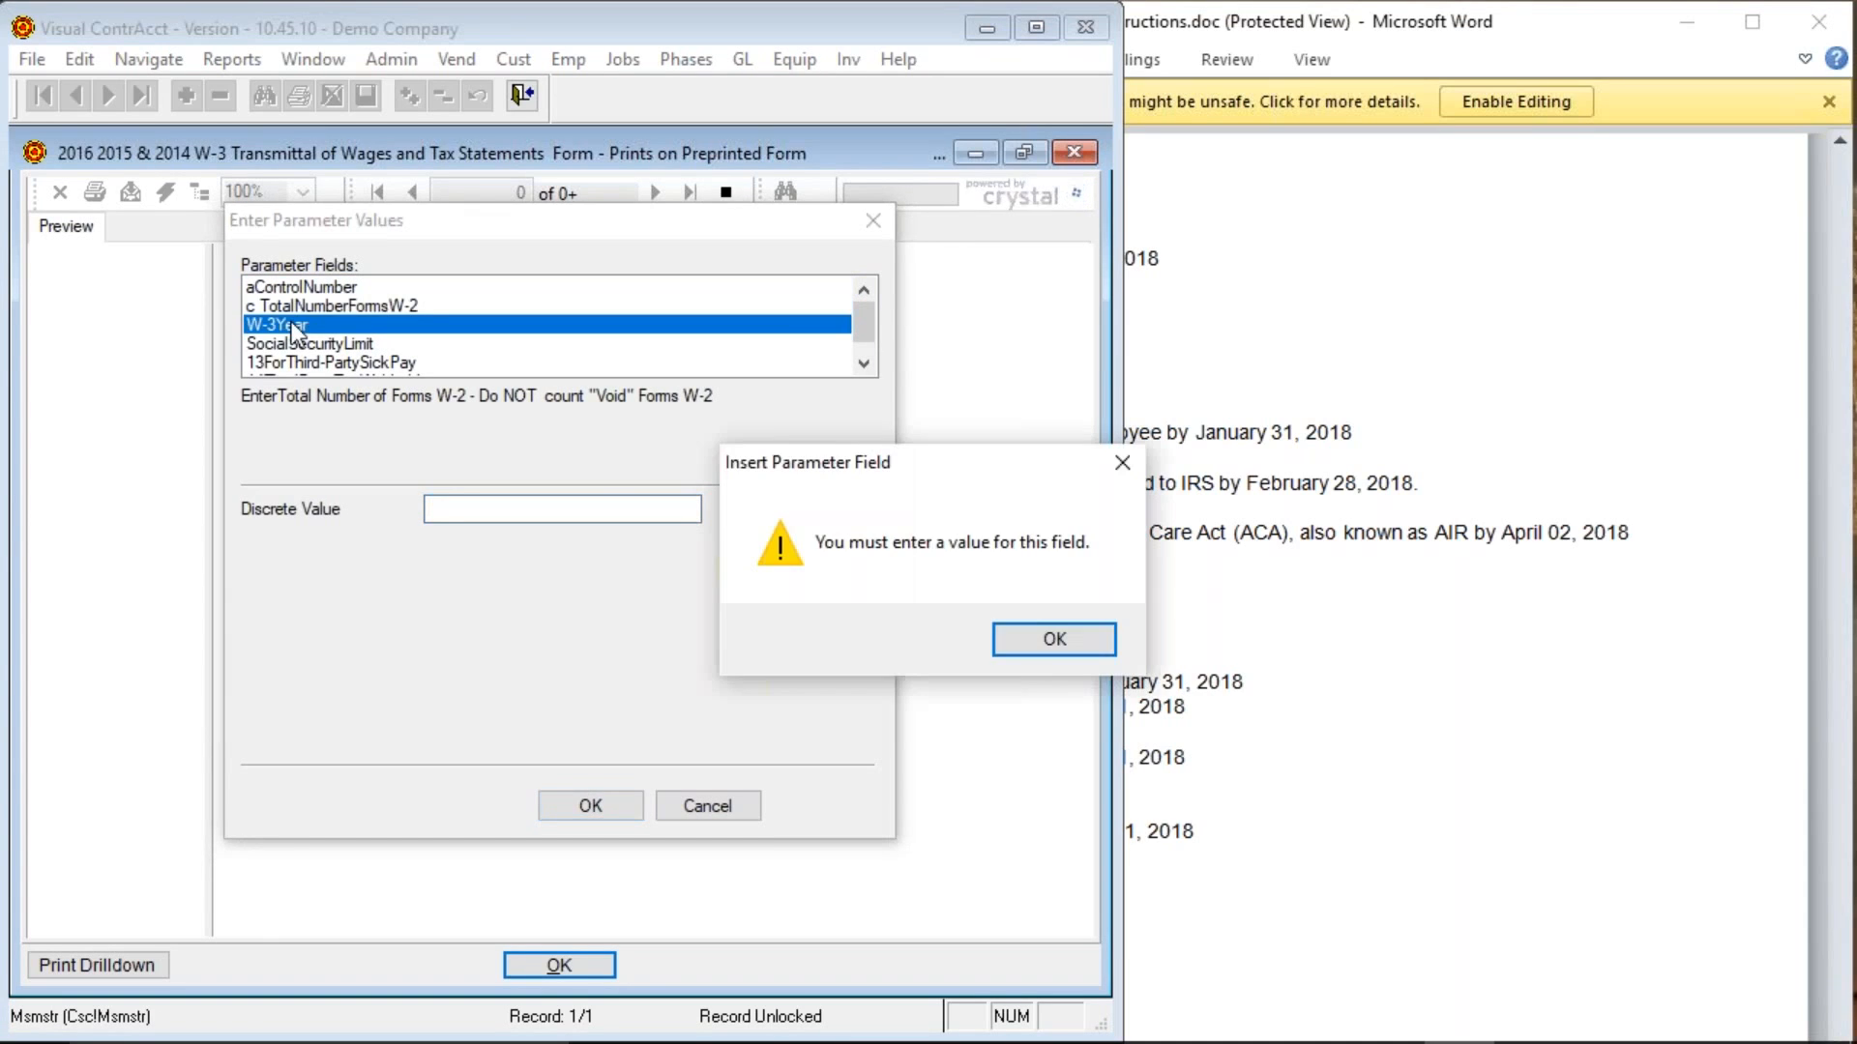
left_click(1010, 636)
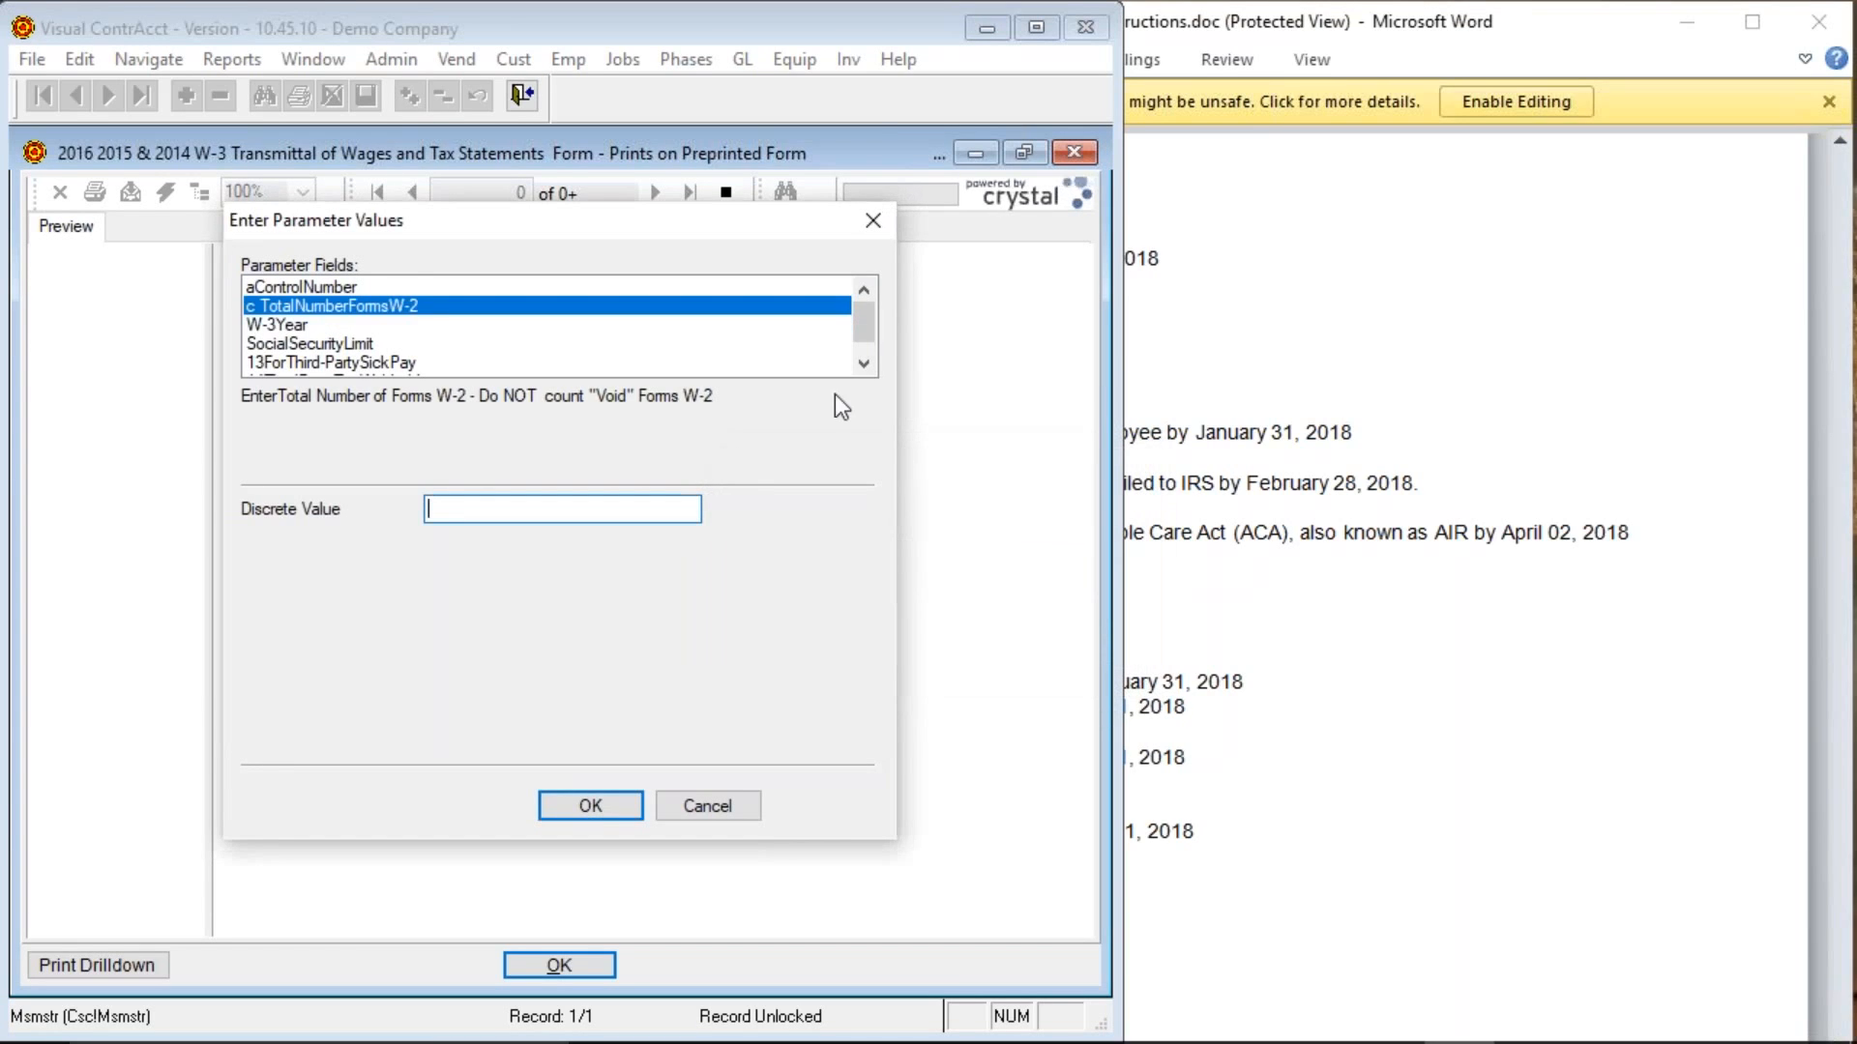
type("12")
Set the W-3 year to 2017 and the Social Security limit to 127200.
left_click(270, 326)
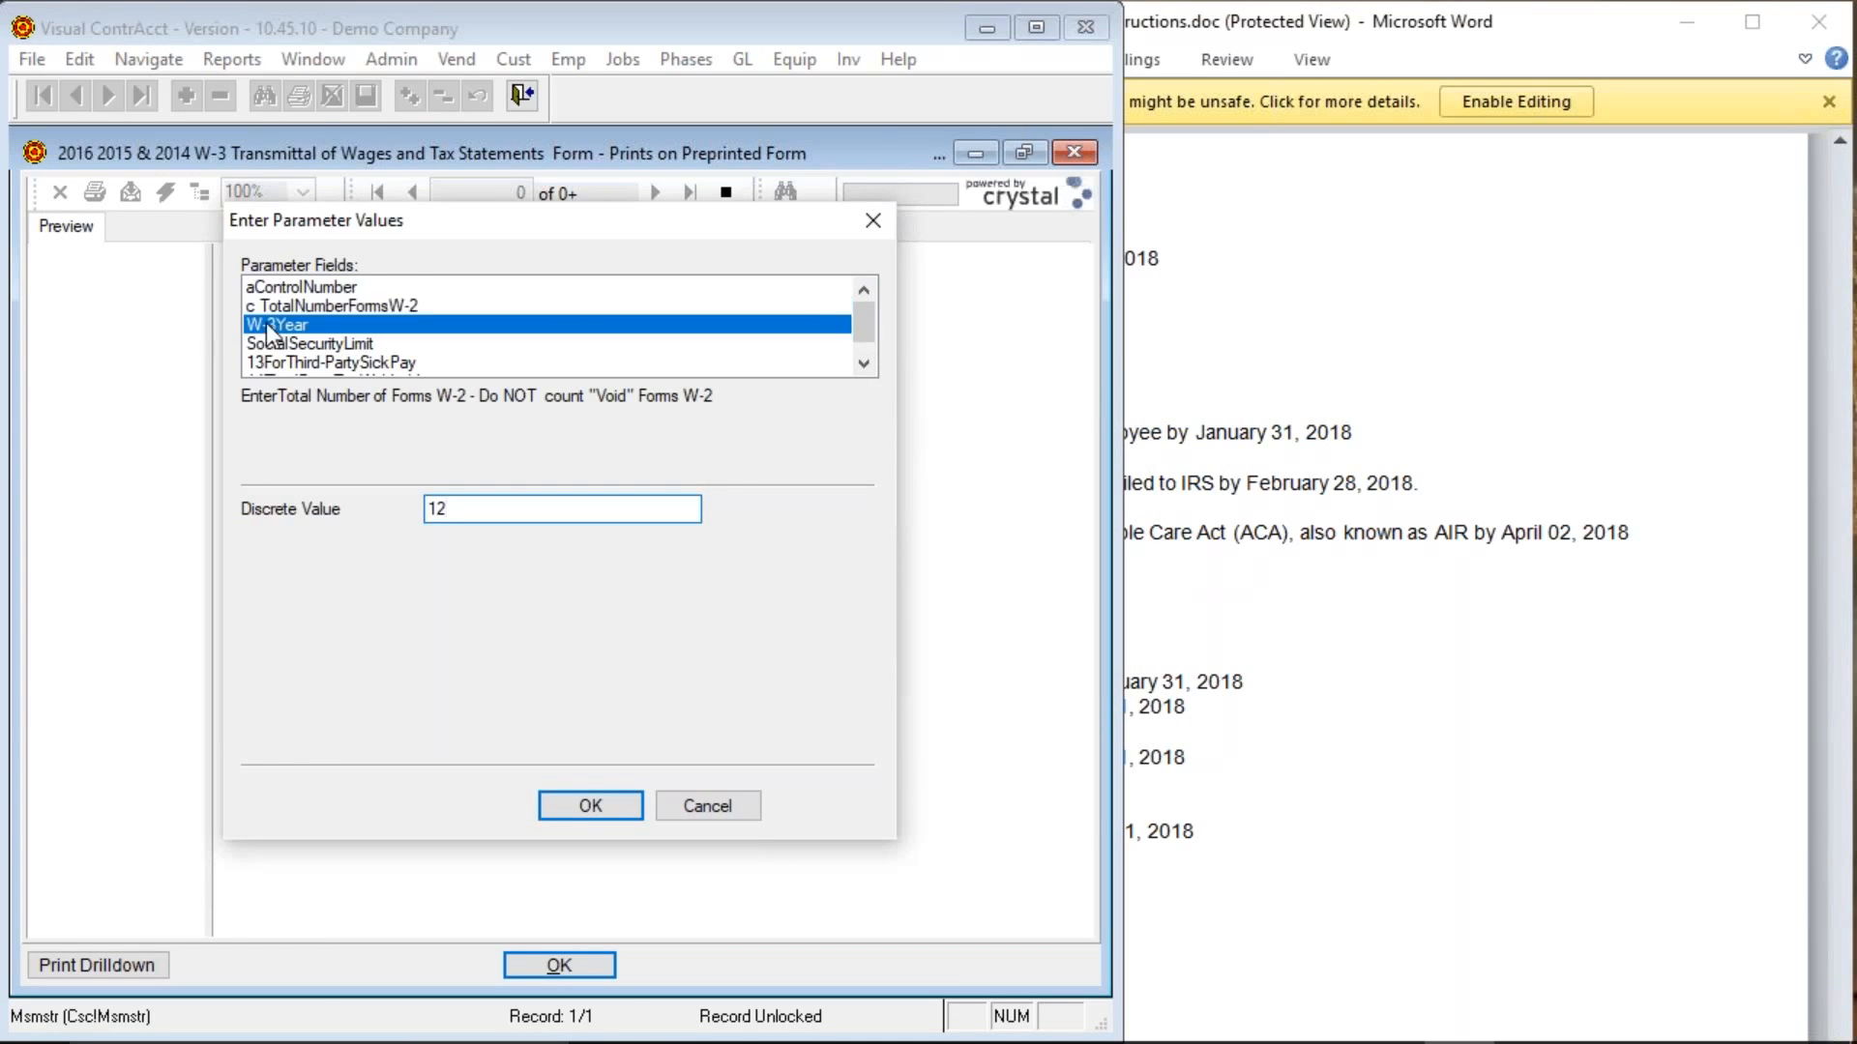
left_click(863, 363)
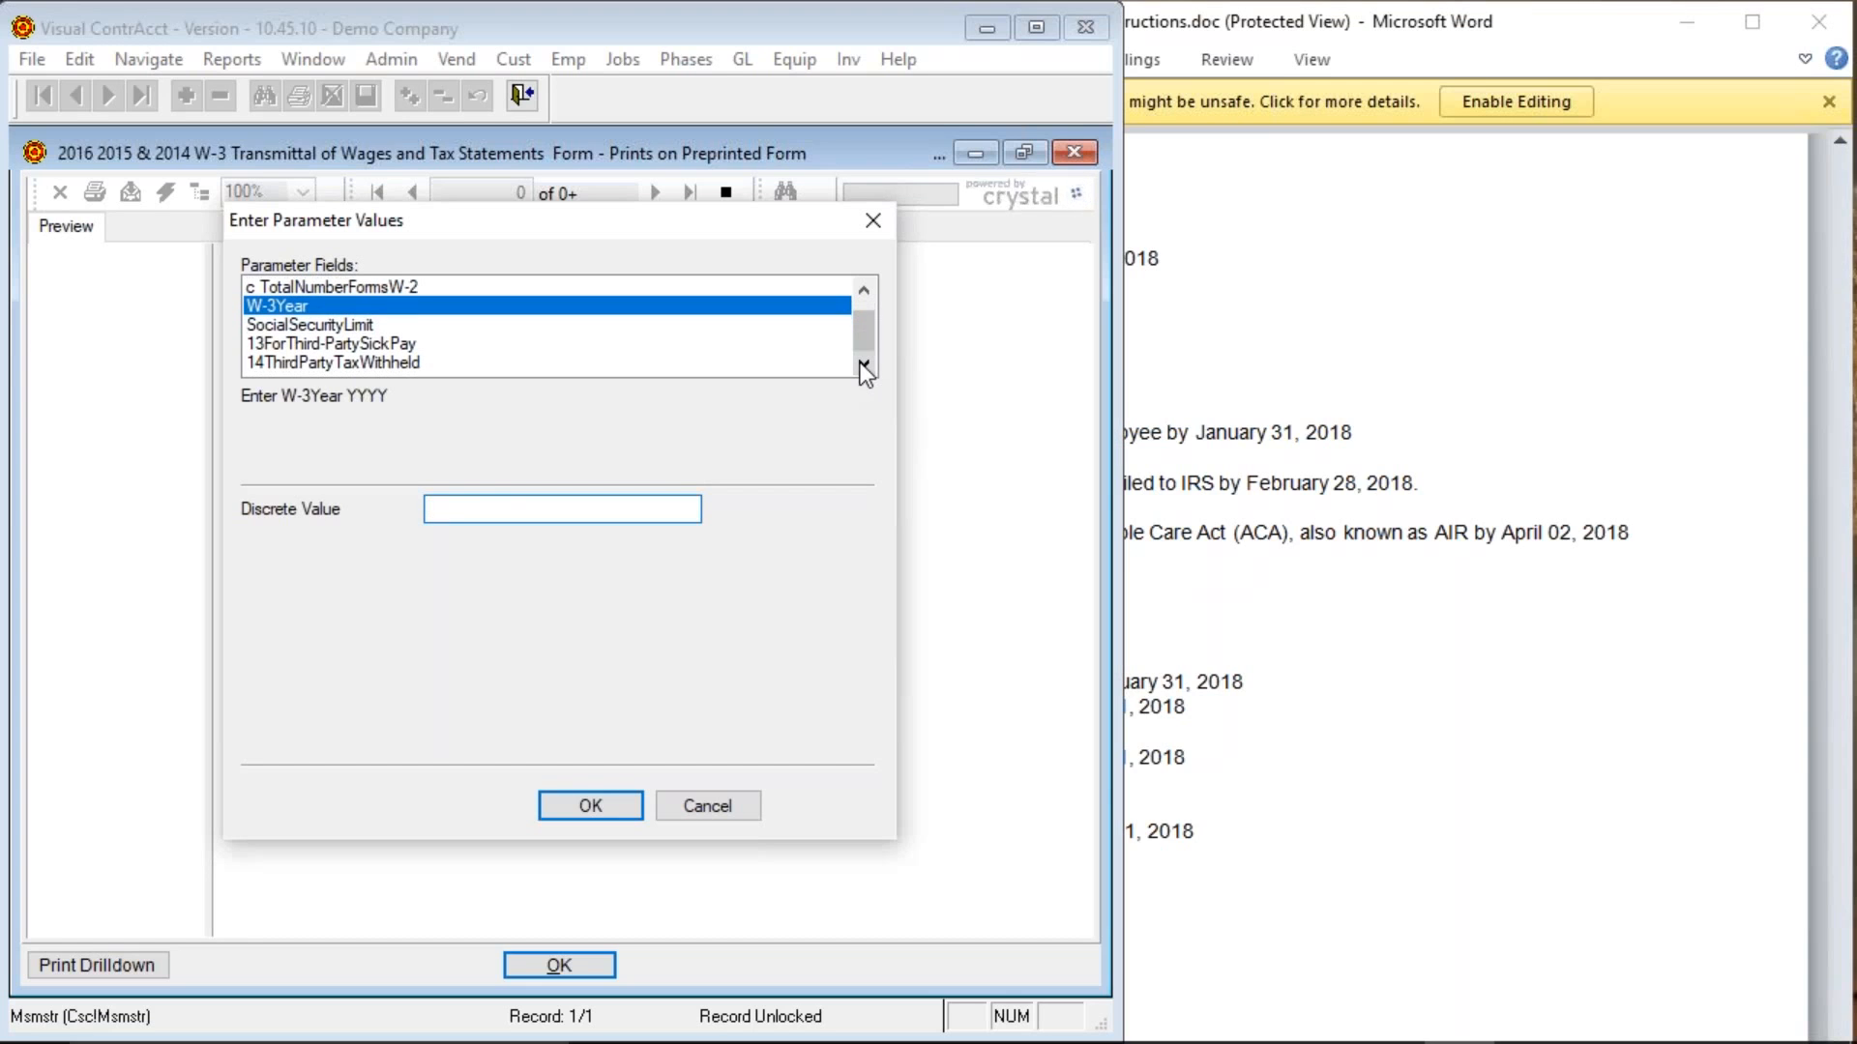
left_click(325, 333)
left_click(1048, 637)
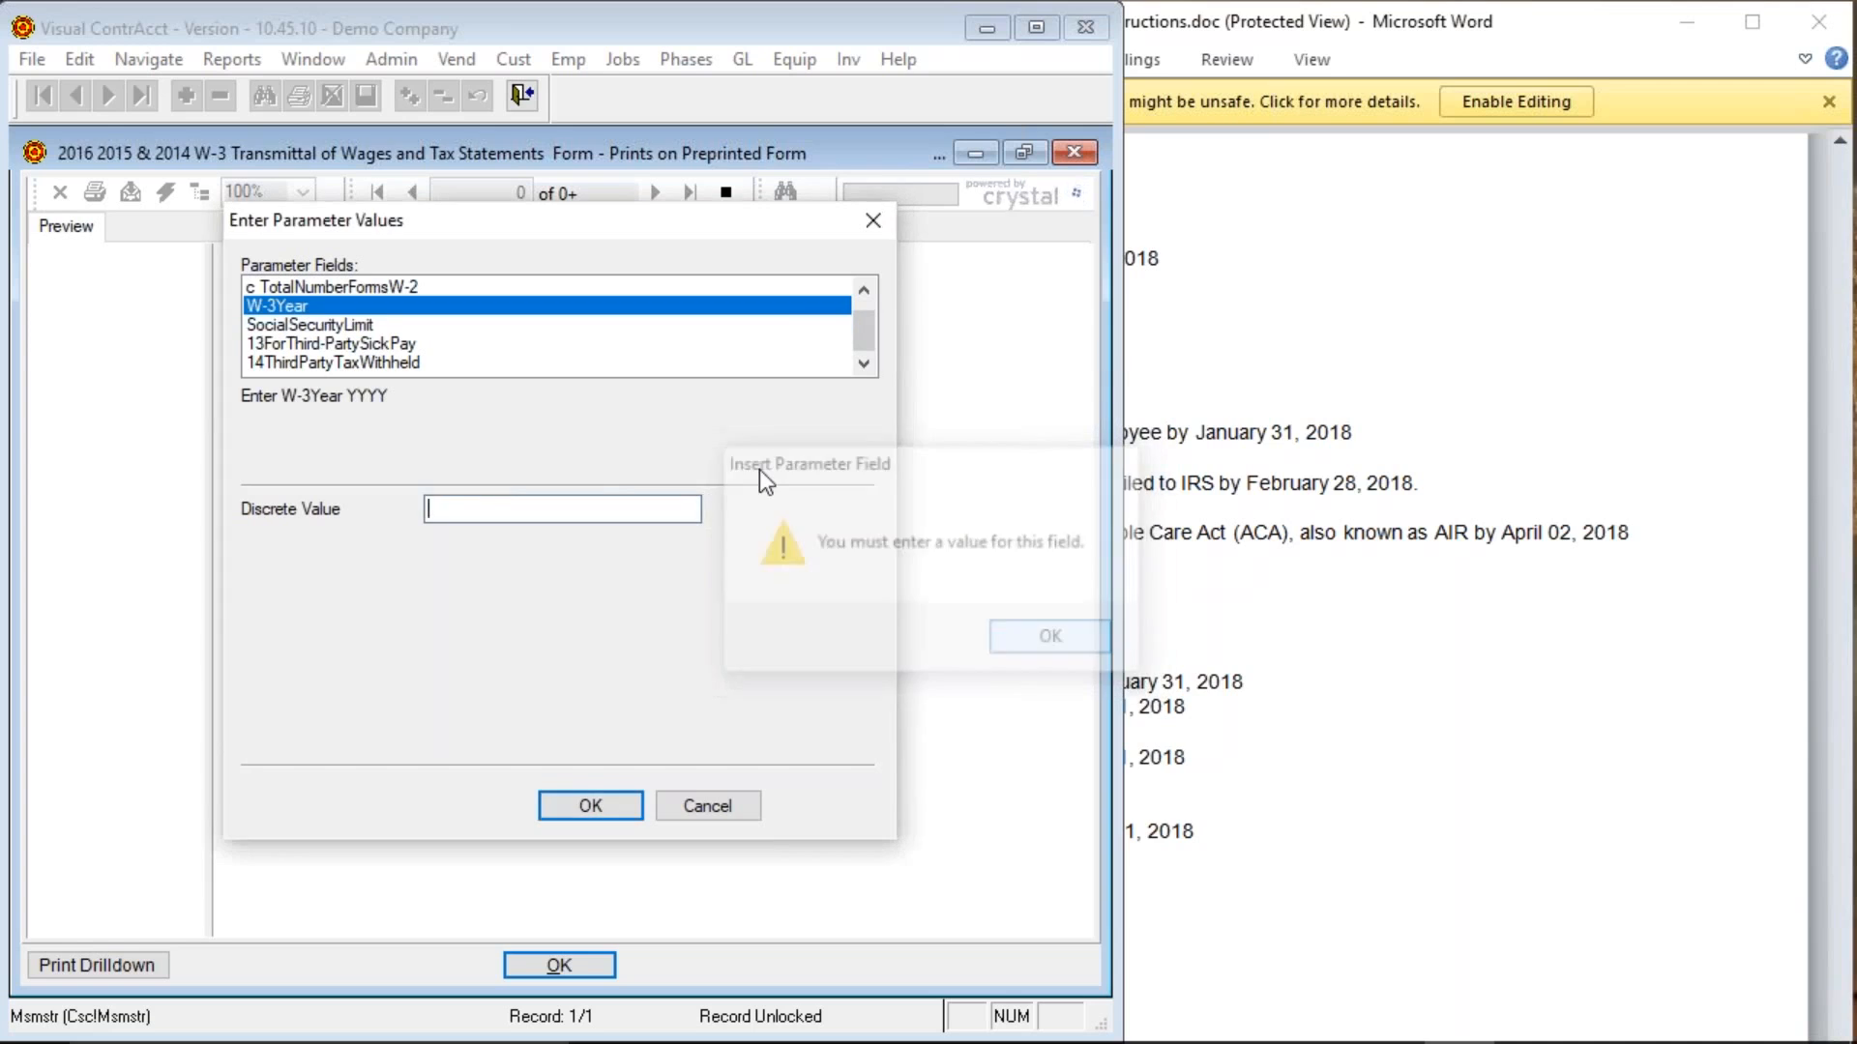
type("2017")
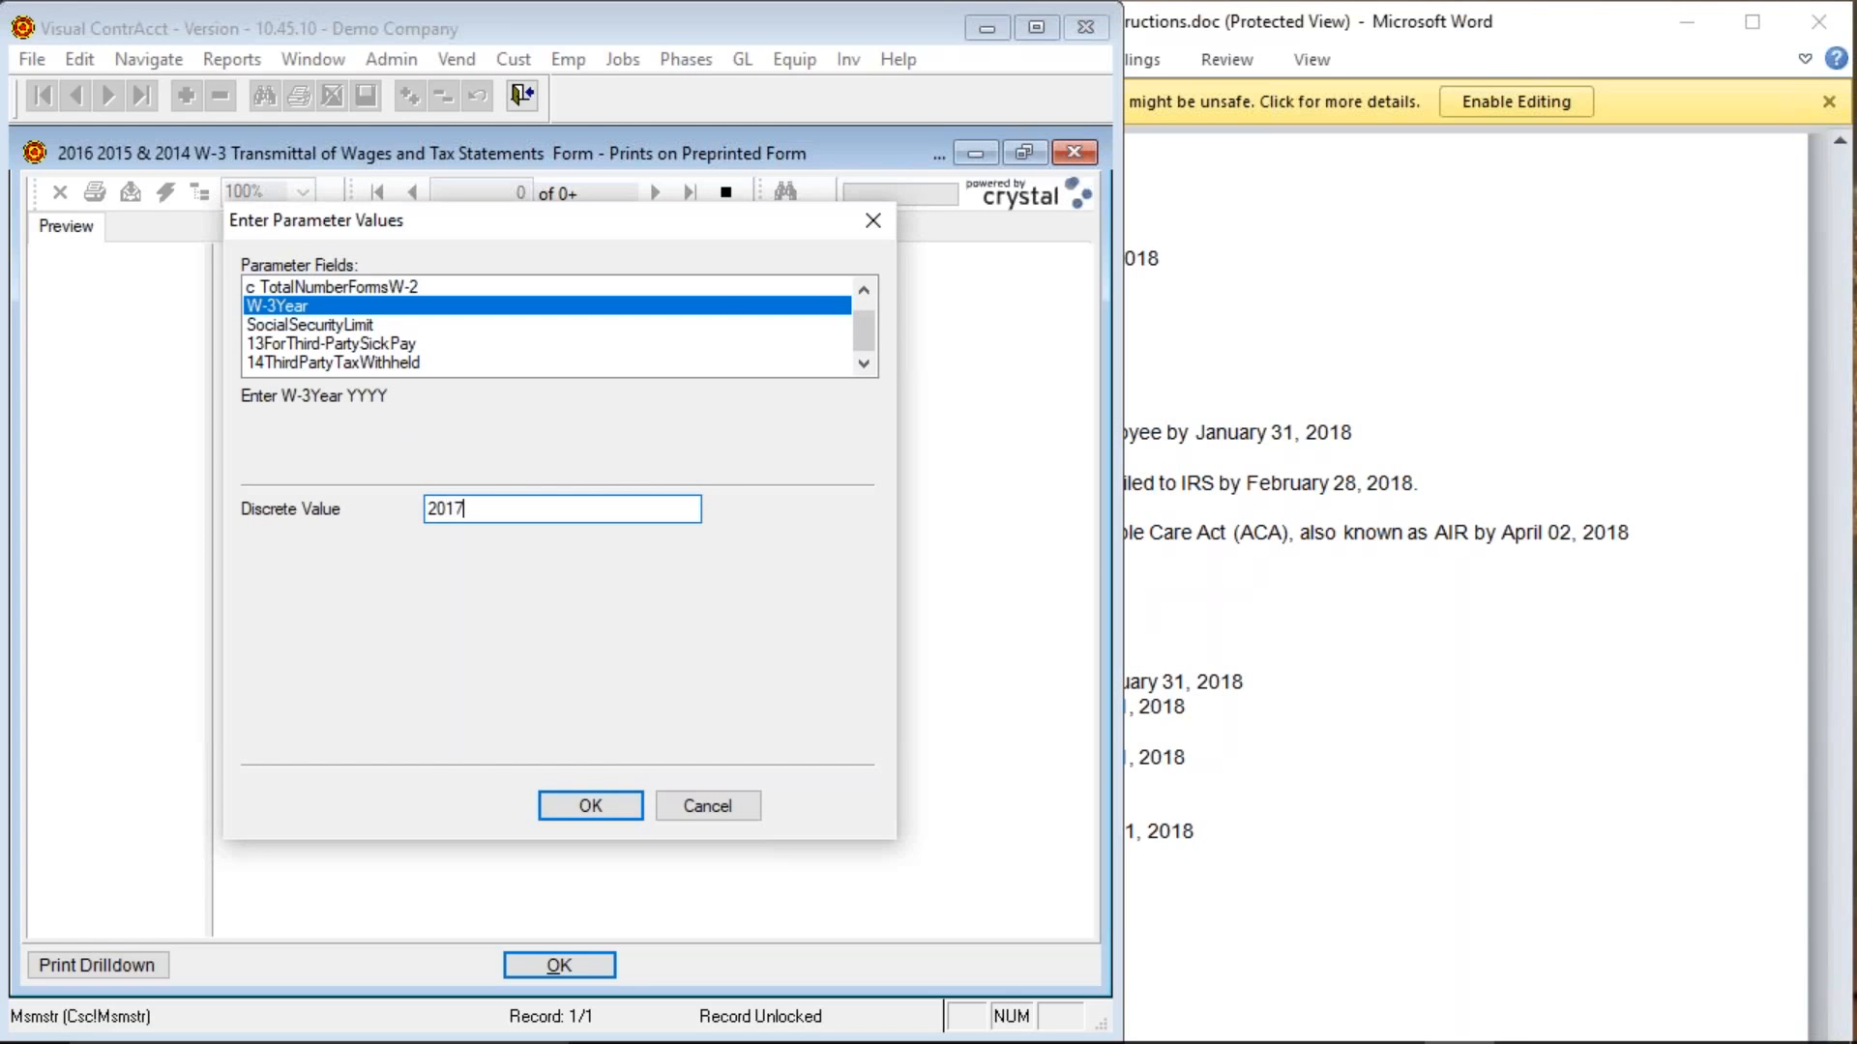
left_click(297, 329)
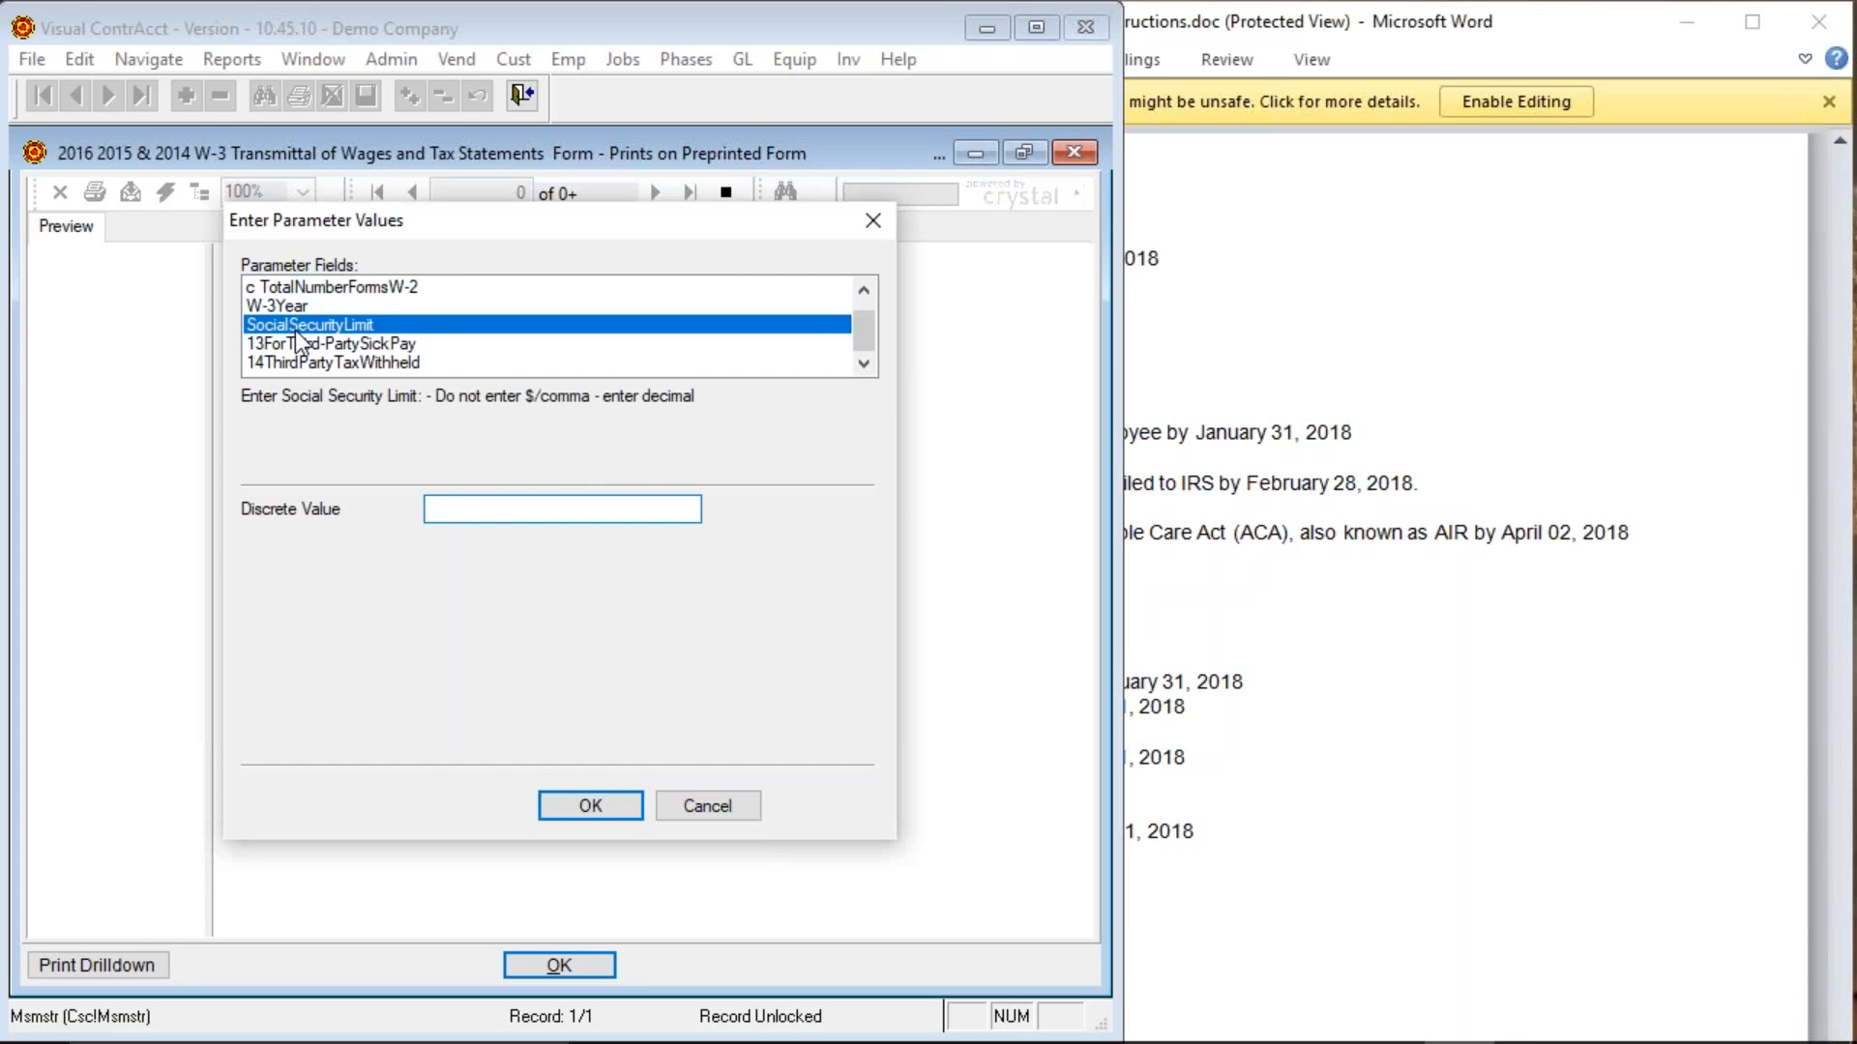
type("127200")
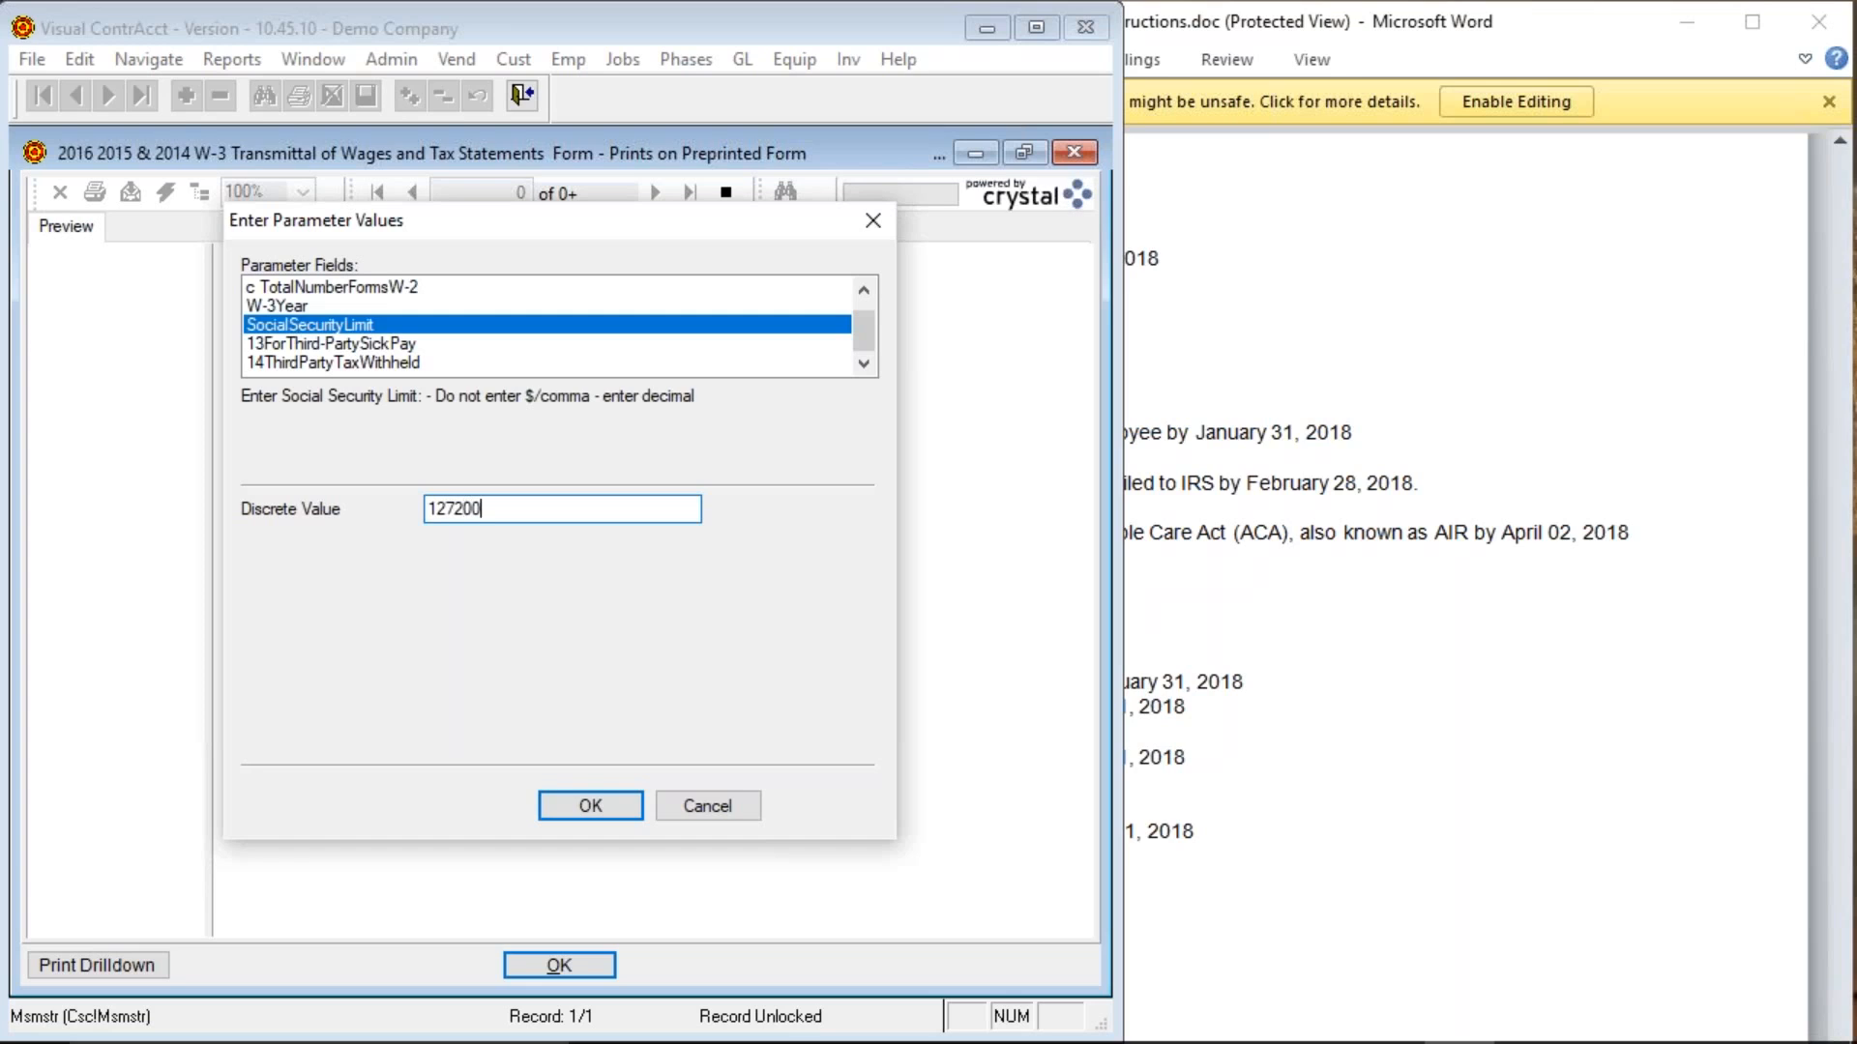
Check the third-party sick pay and third-party tax withheld parameters, leave both blank, and generate the W-3 report.
left_click(304, 346)
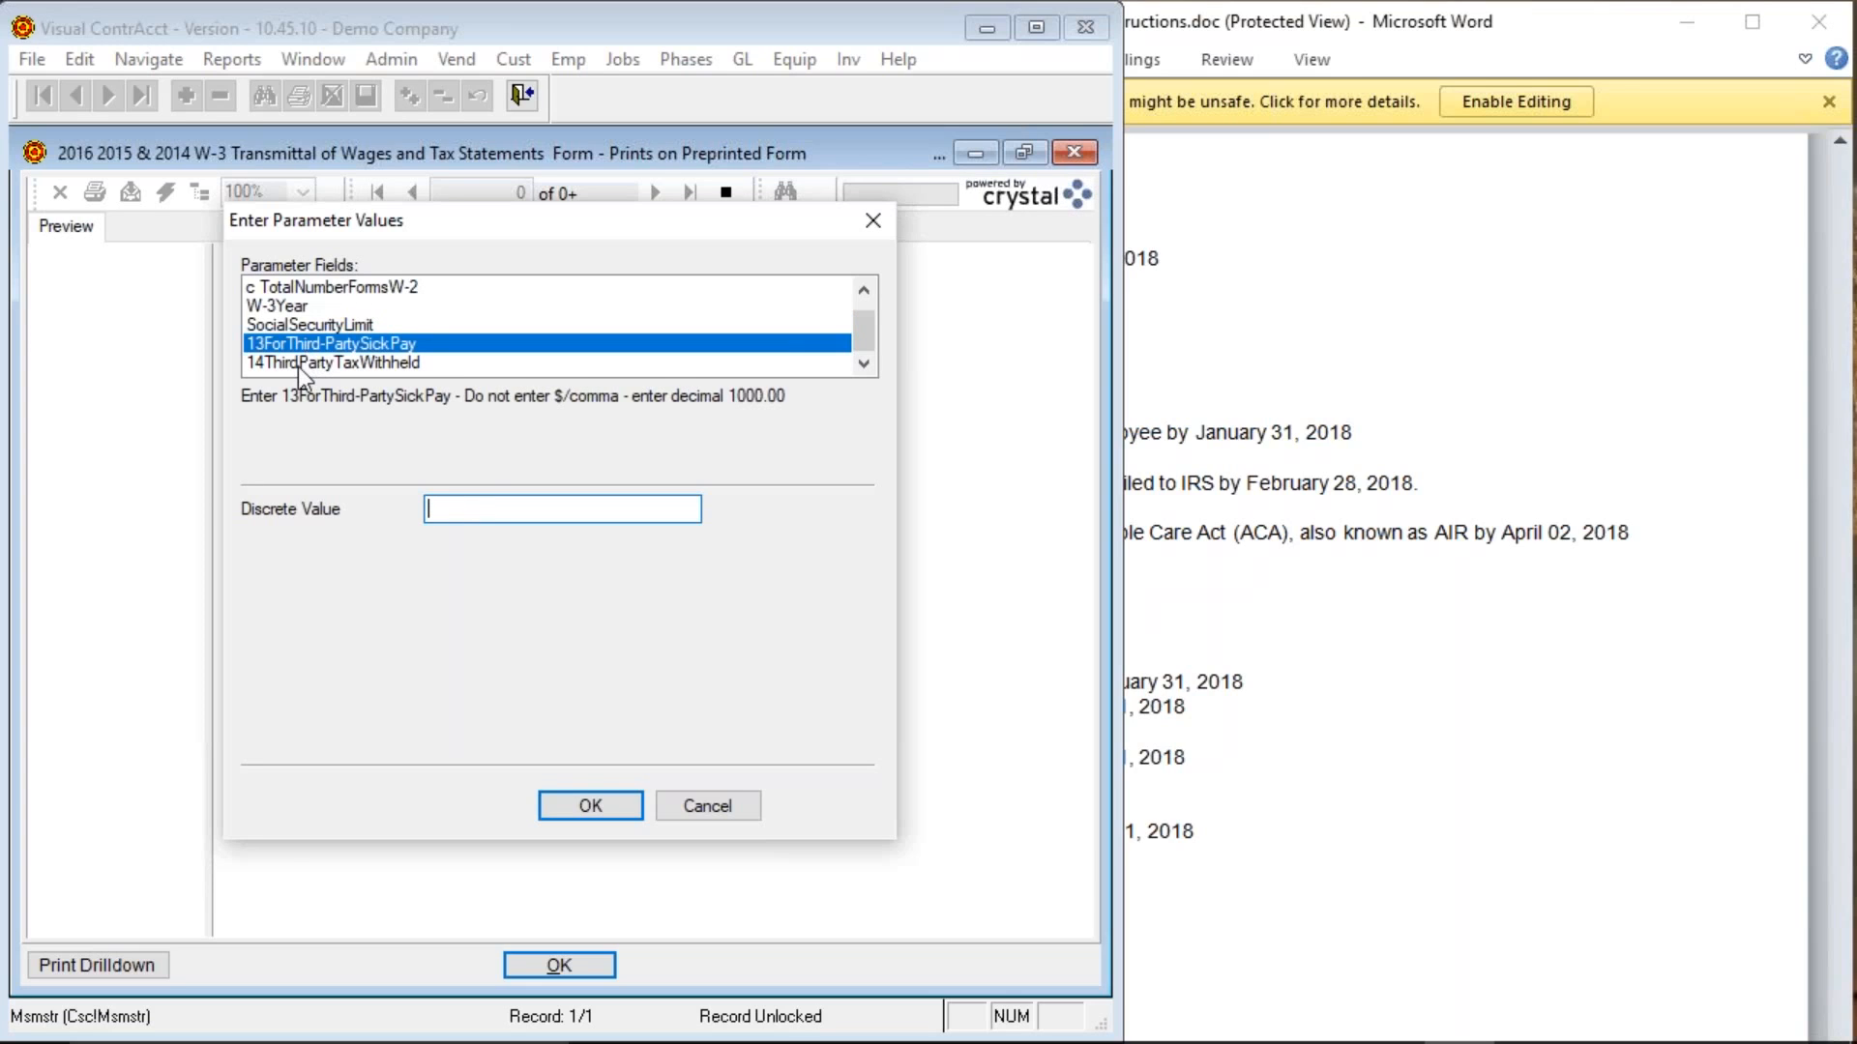
left_click(298, 364)
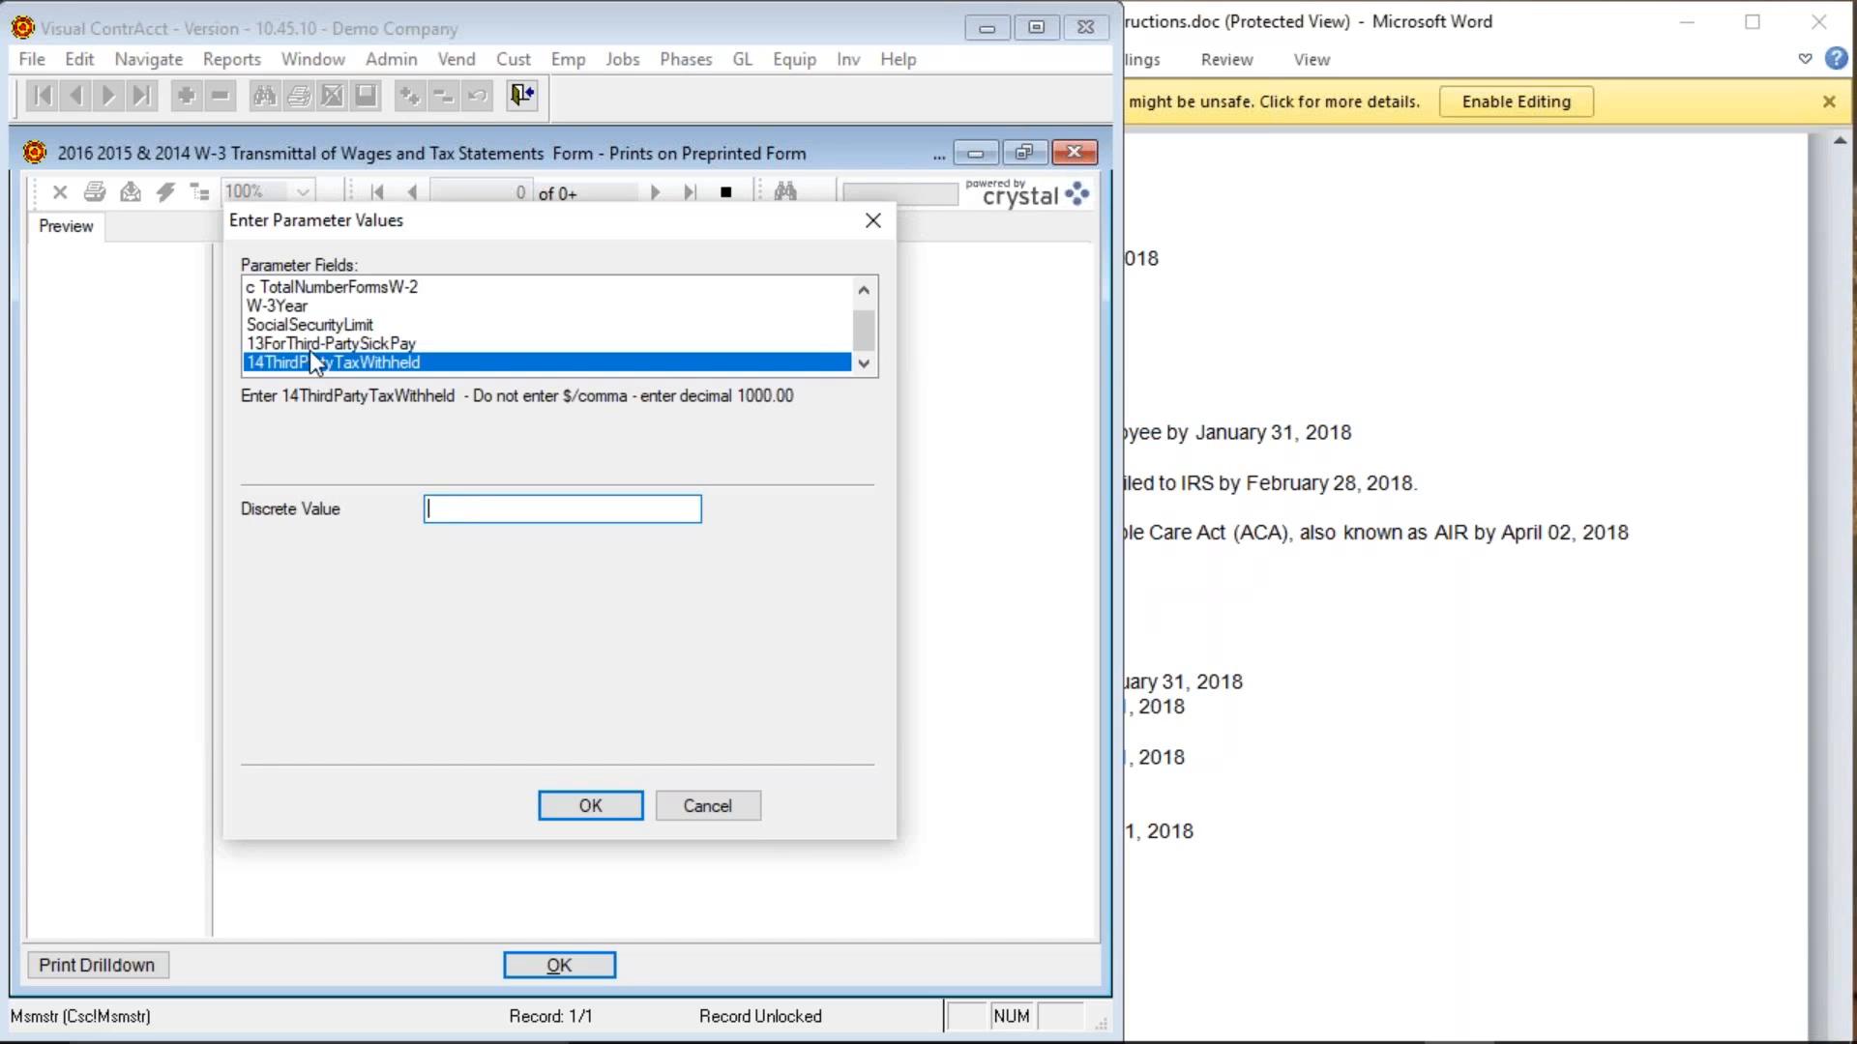
left_click(321, 344)
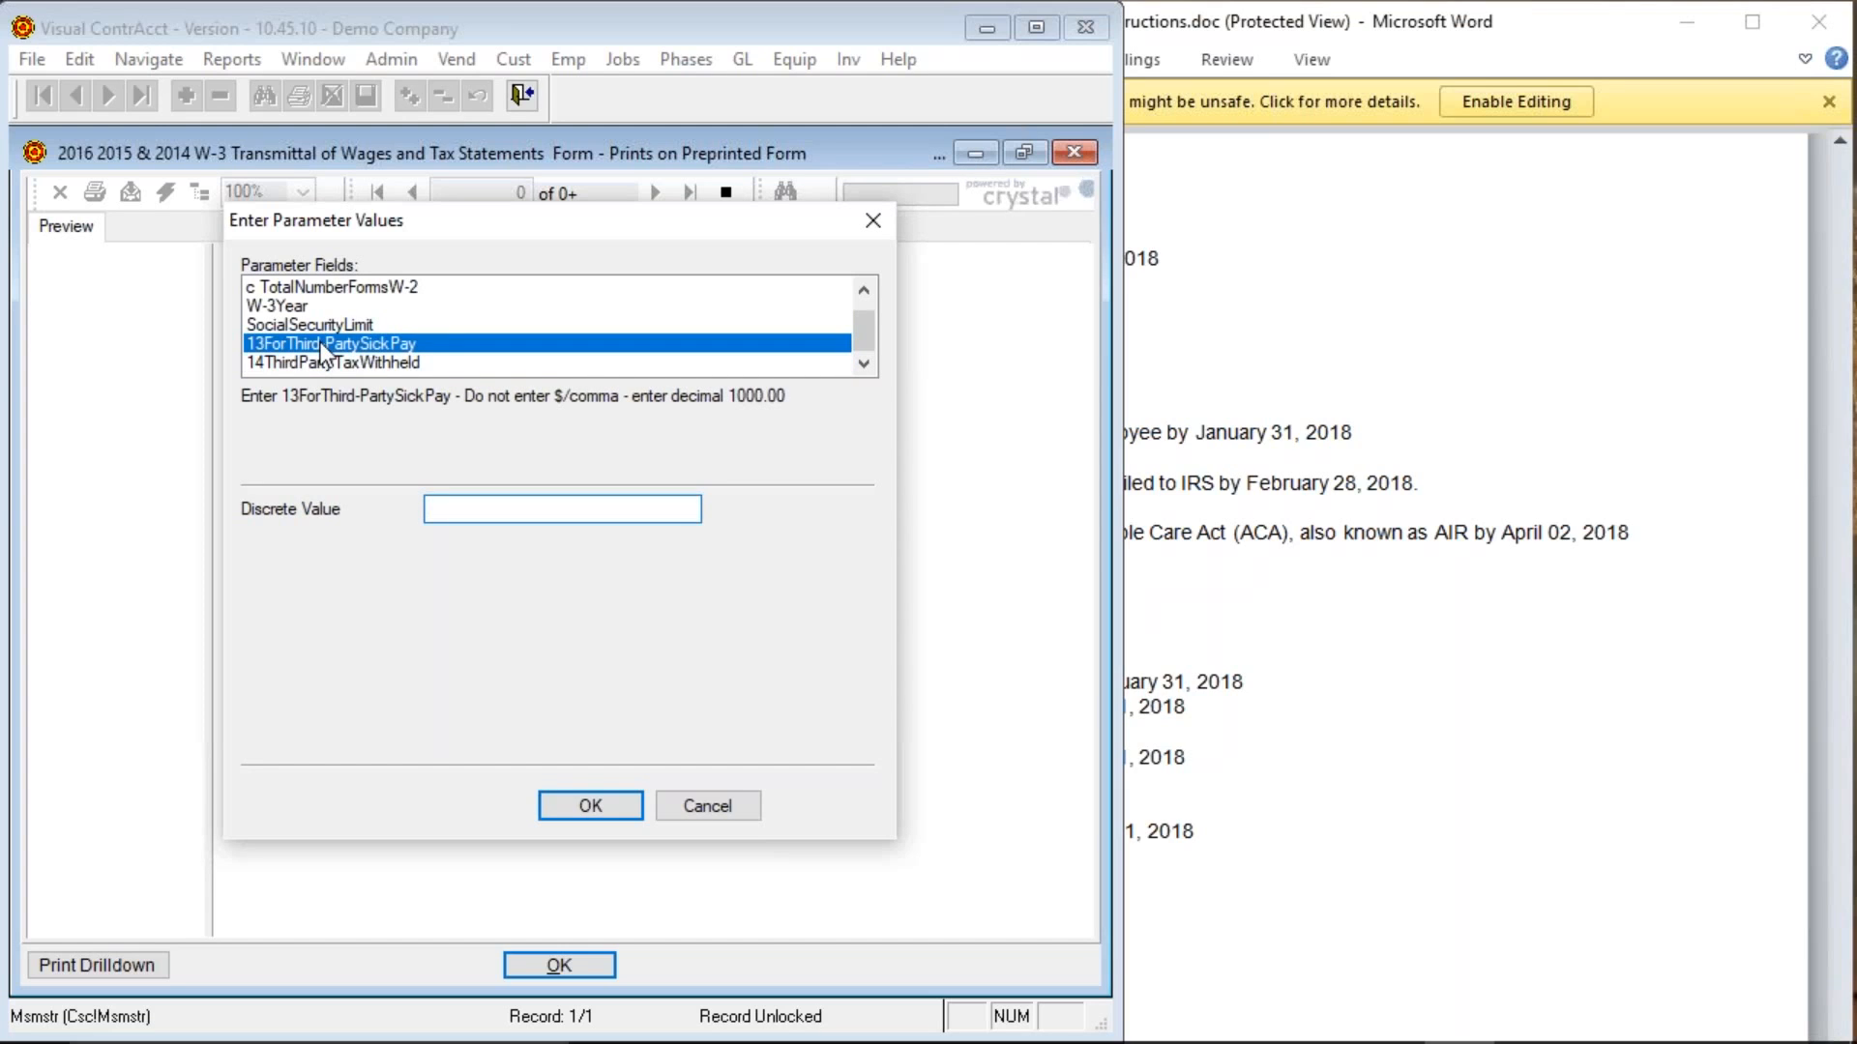
left_click(317, 361)
left_click(314, 344)
left_click(312, 361)
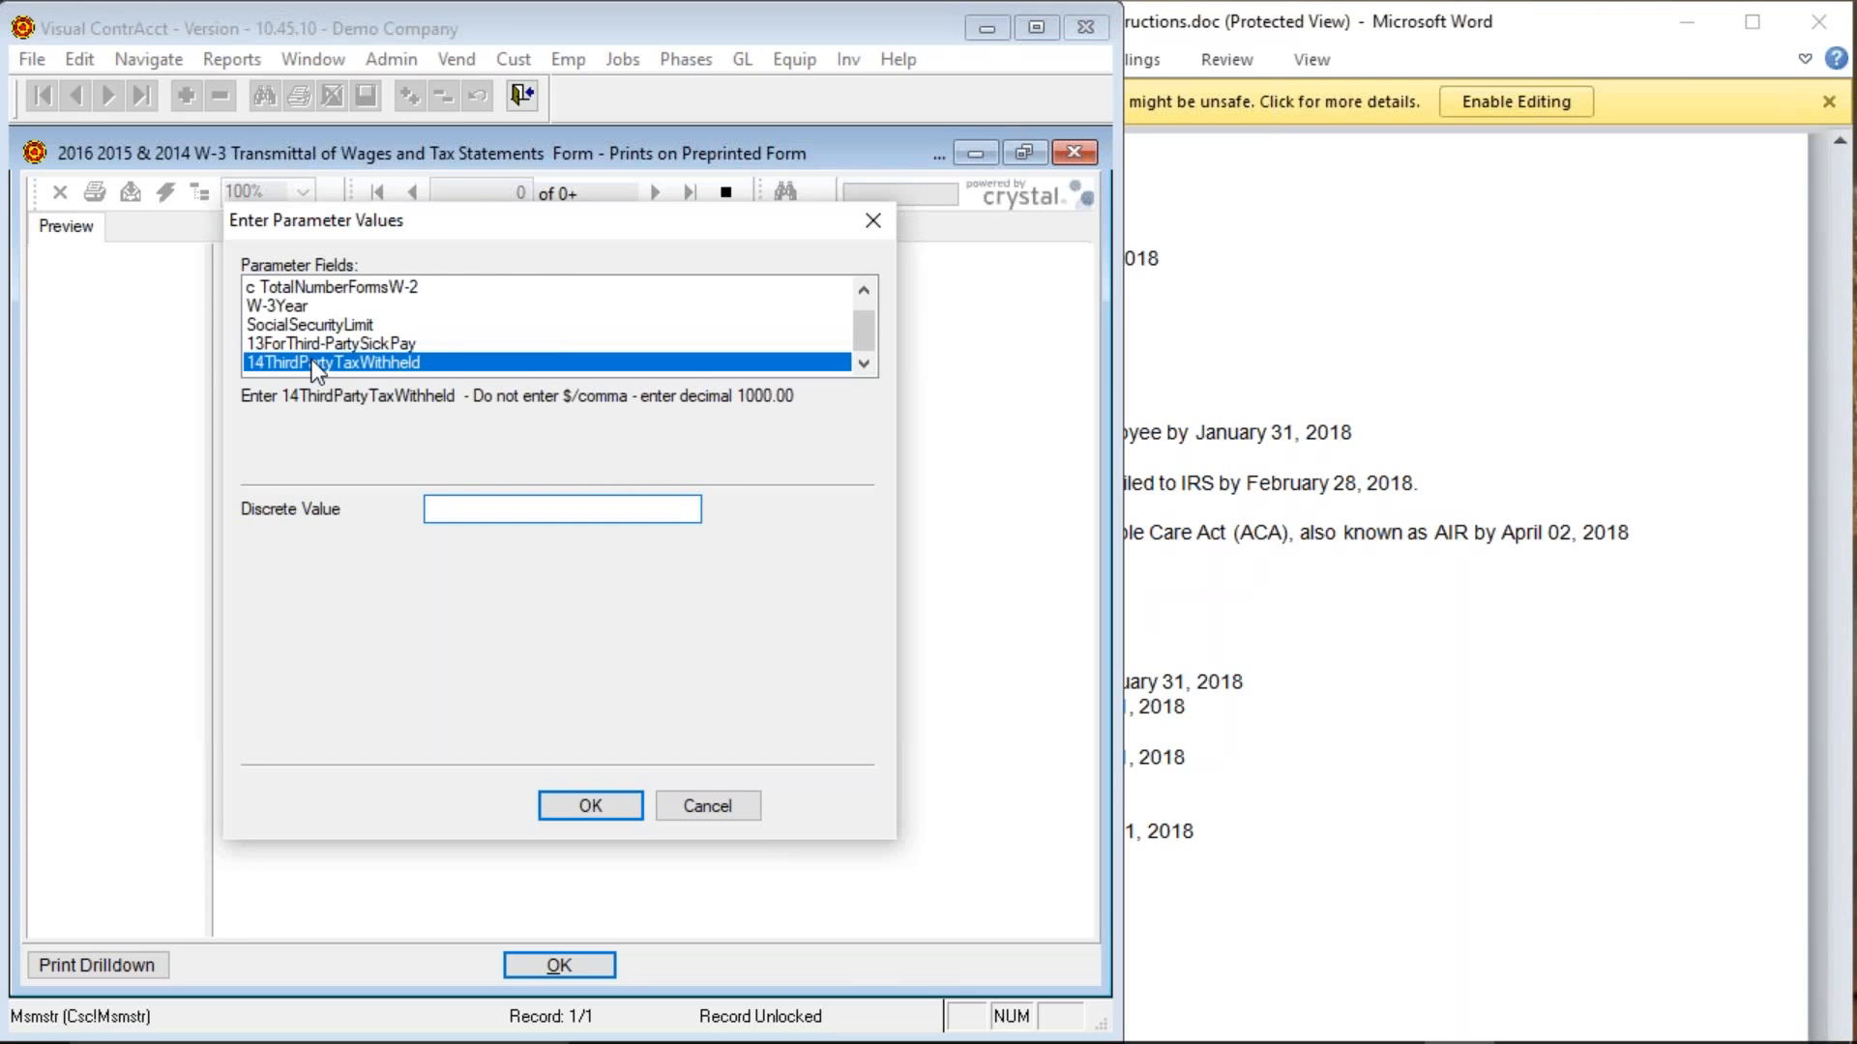
left_click(325, 345)
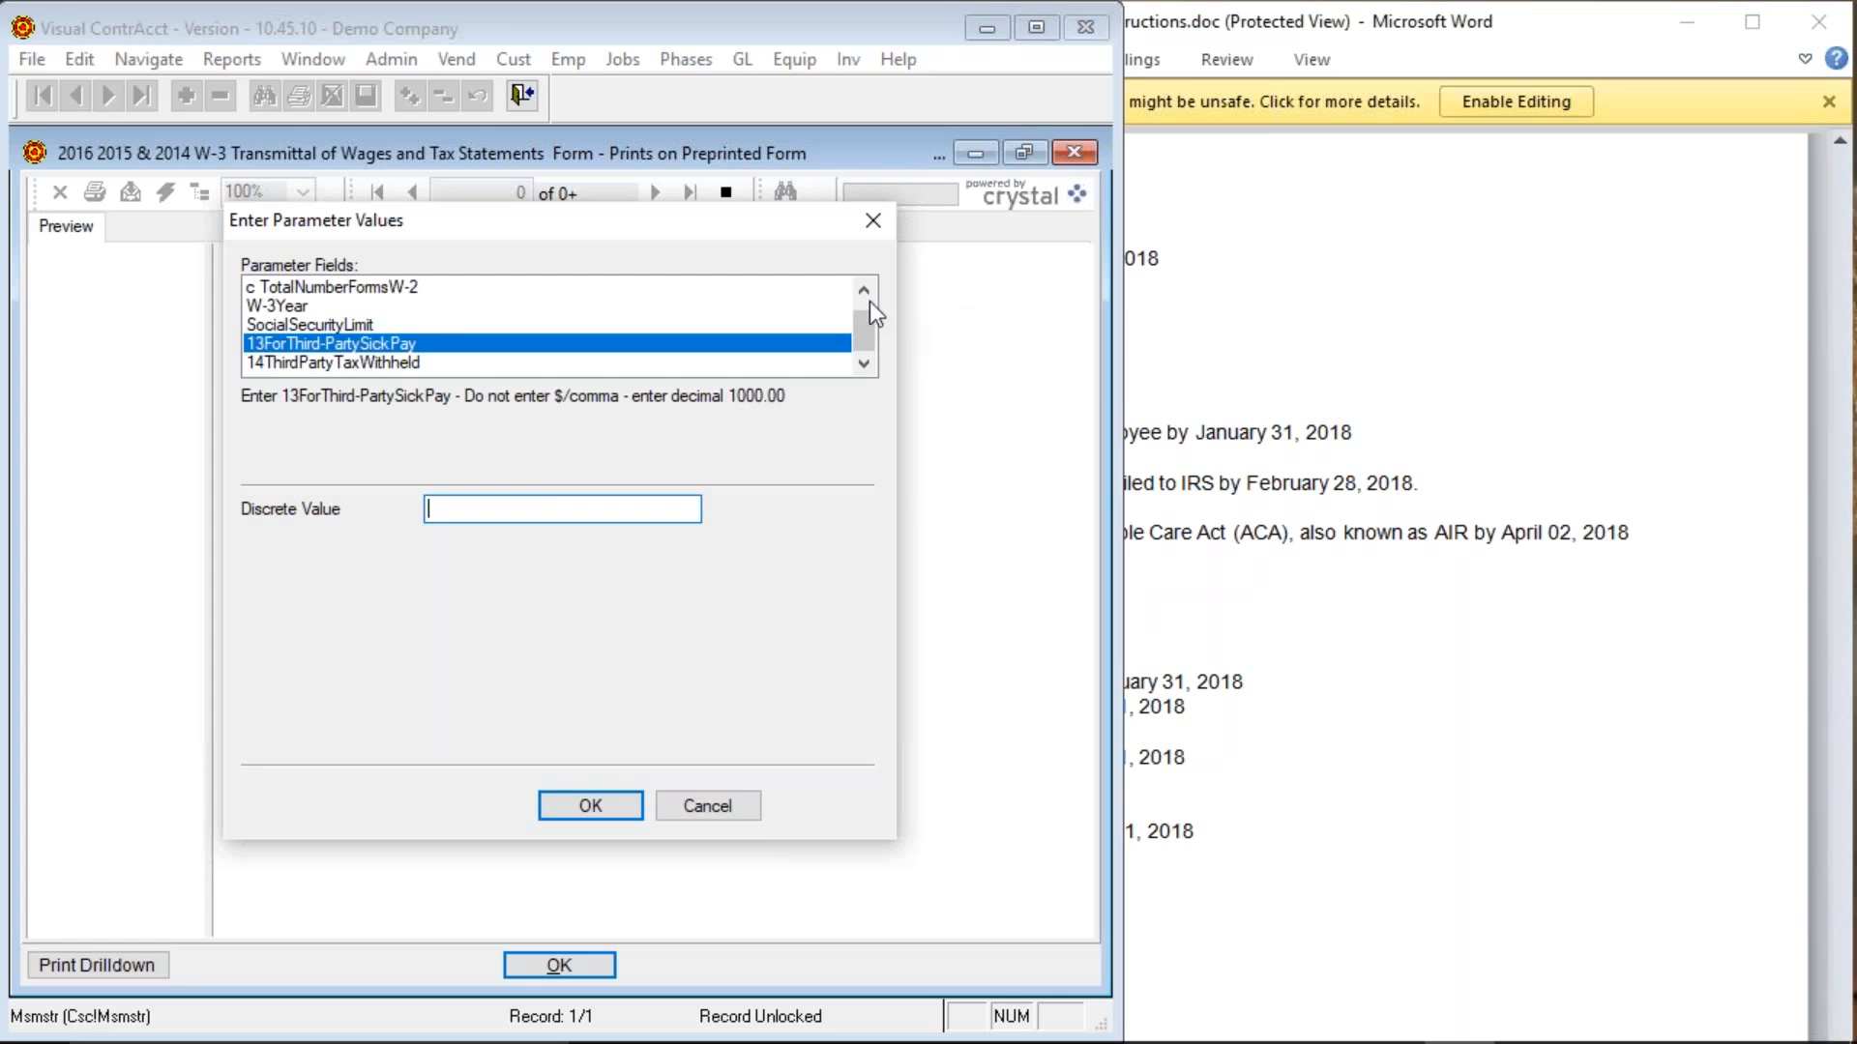
mouse_move(868, 318)
left_mouse_down()
mouse_move(867, 301)
mouse_move(869, 321)
left_mouse_up()
left_click(606, 808)
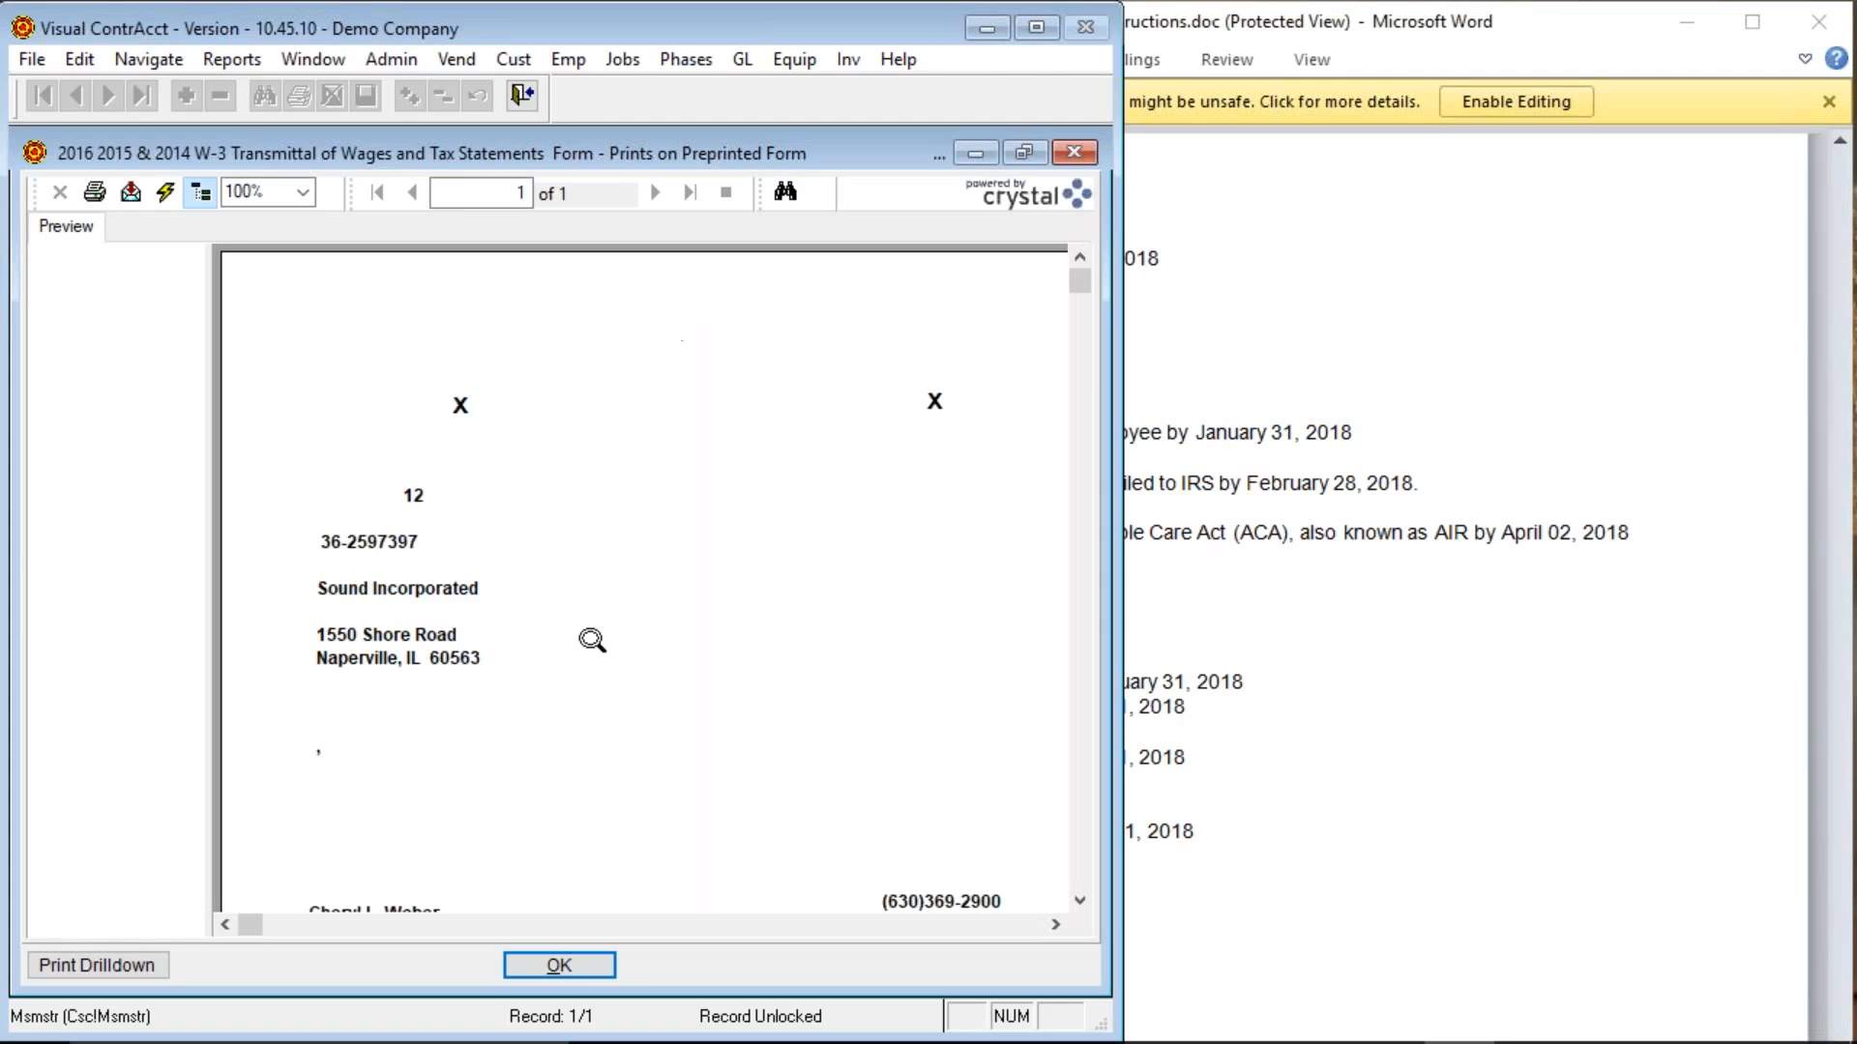
Look through the W-3 preview, and close it together with the Crystal report list.
left_click(1080, 902)
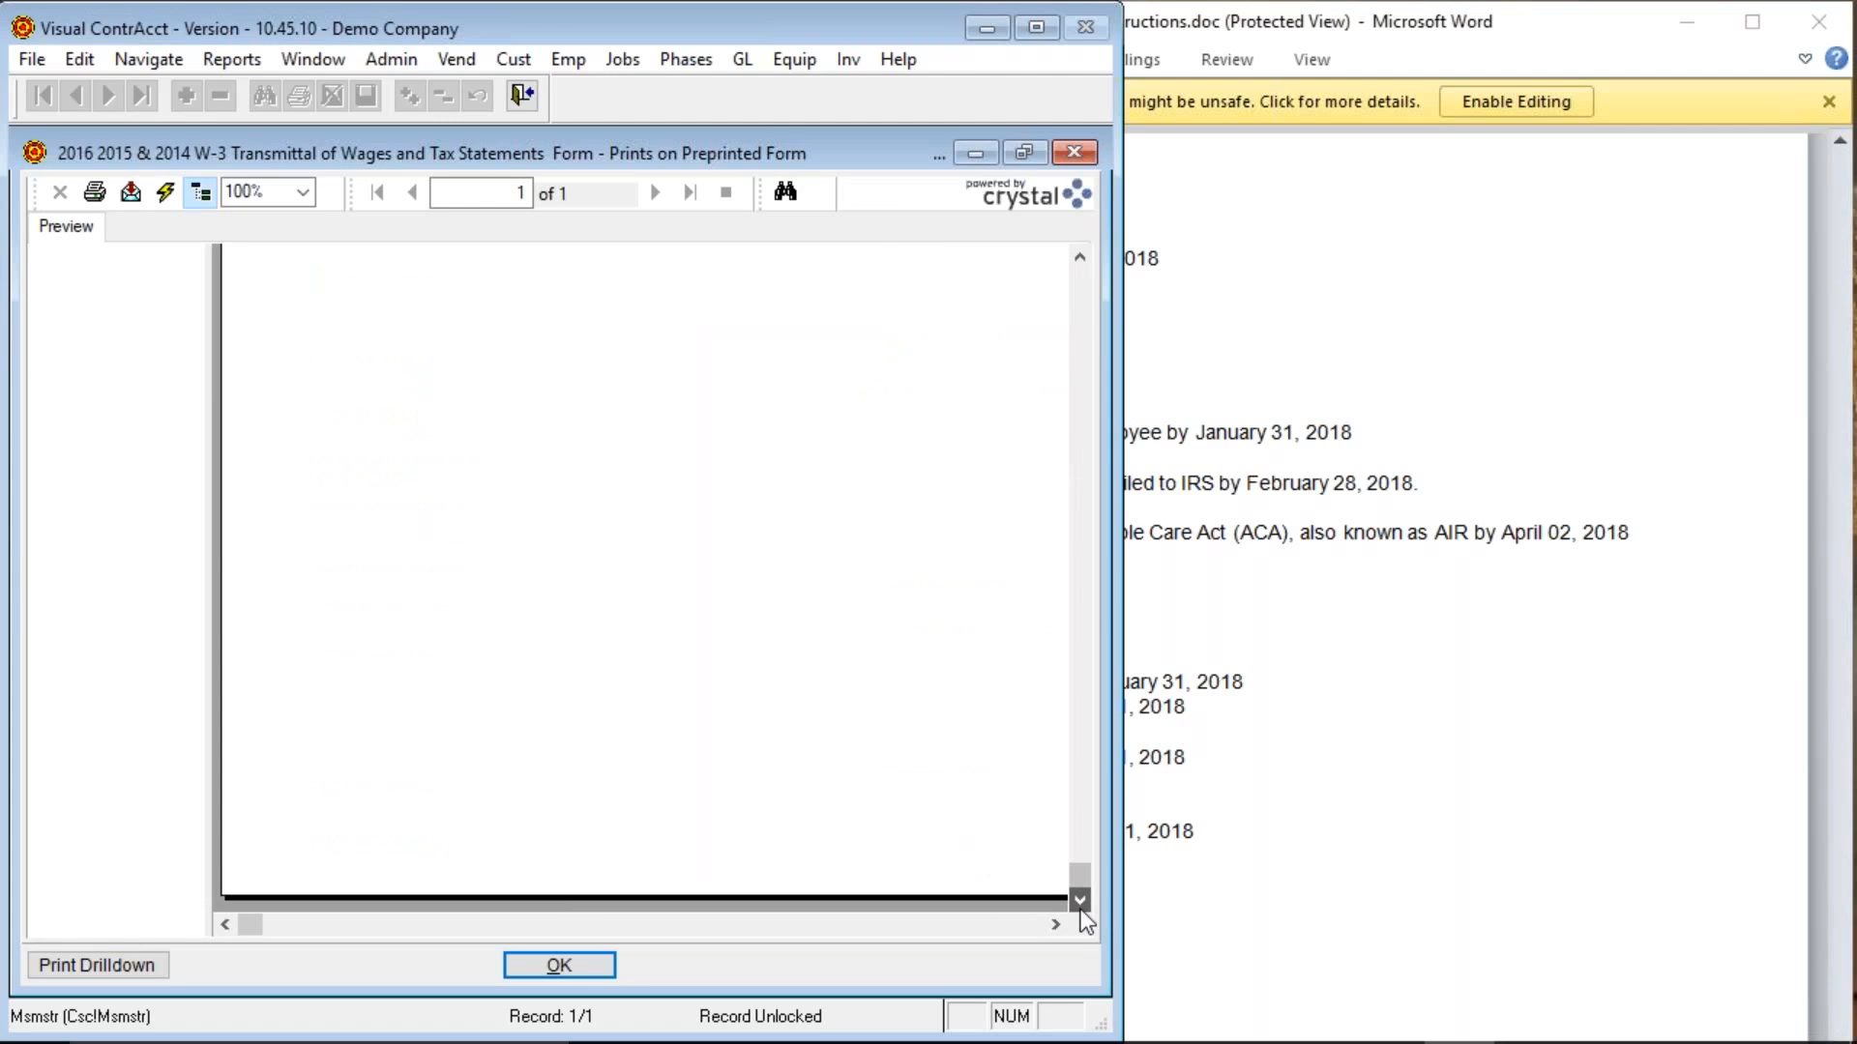
left_click(549, 963)
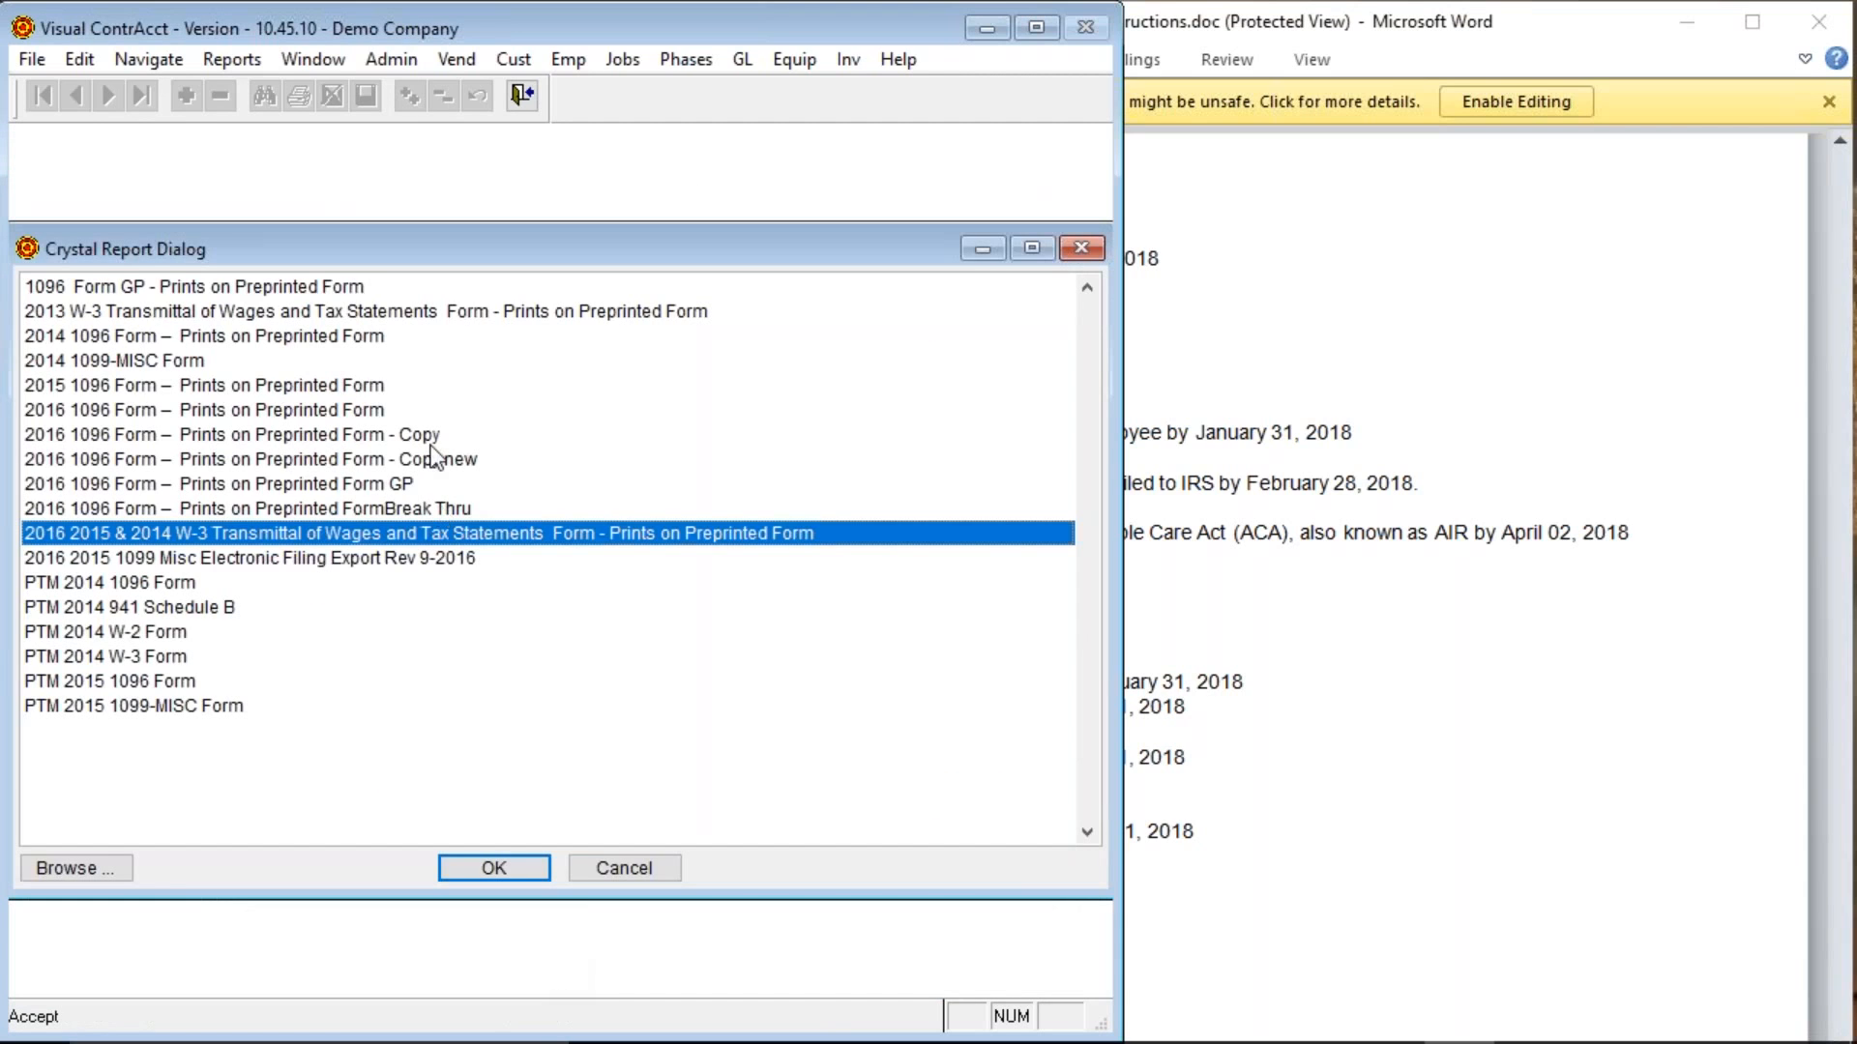
left_click(631, 872)
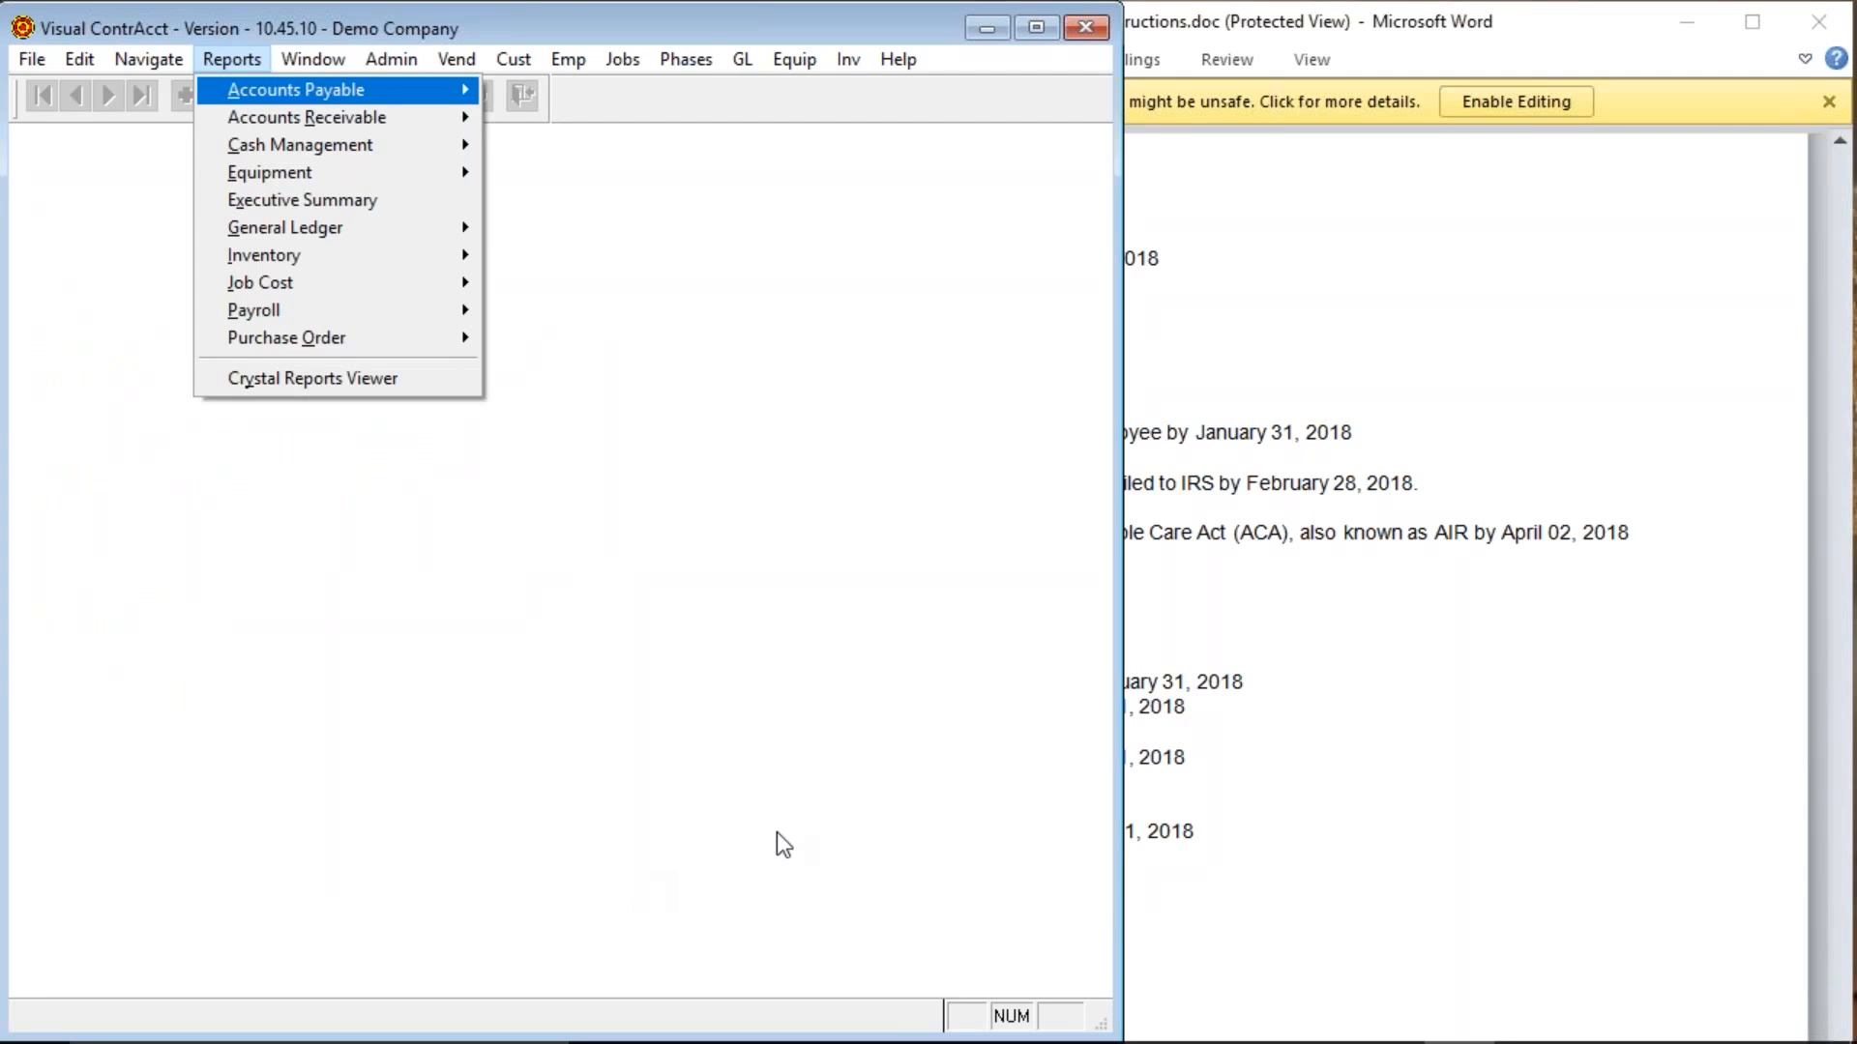
Switch to the Word year-end instructions and review the filing deadlines, 1095-C/1094-C printing, import and employee data entry sections.
left_click(1427, 740)
scroll(1428, 740, "down", 3)
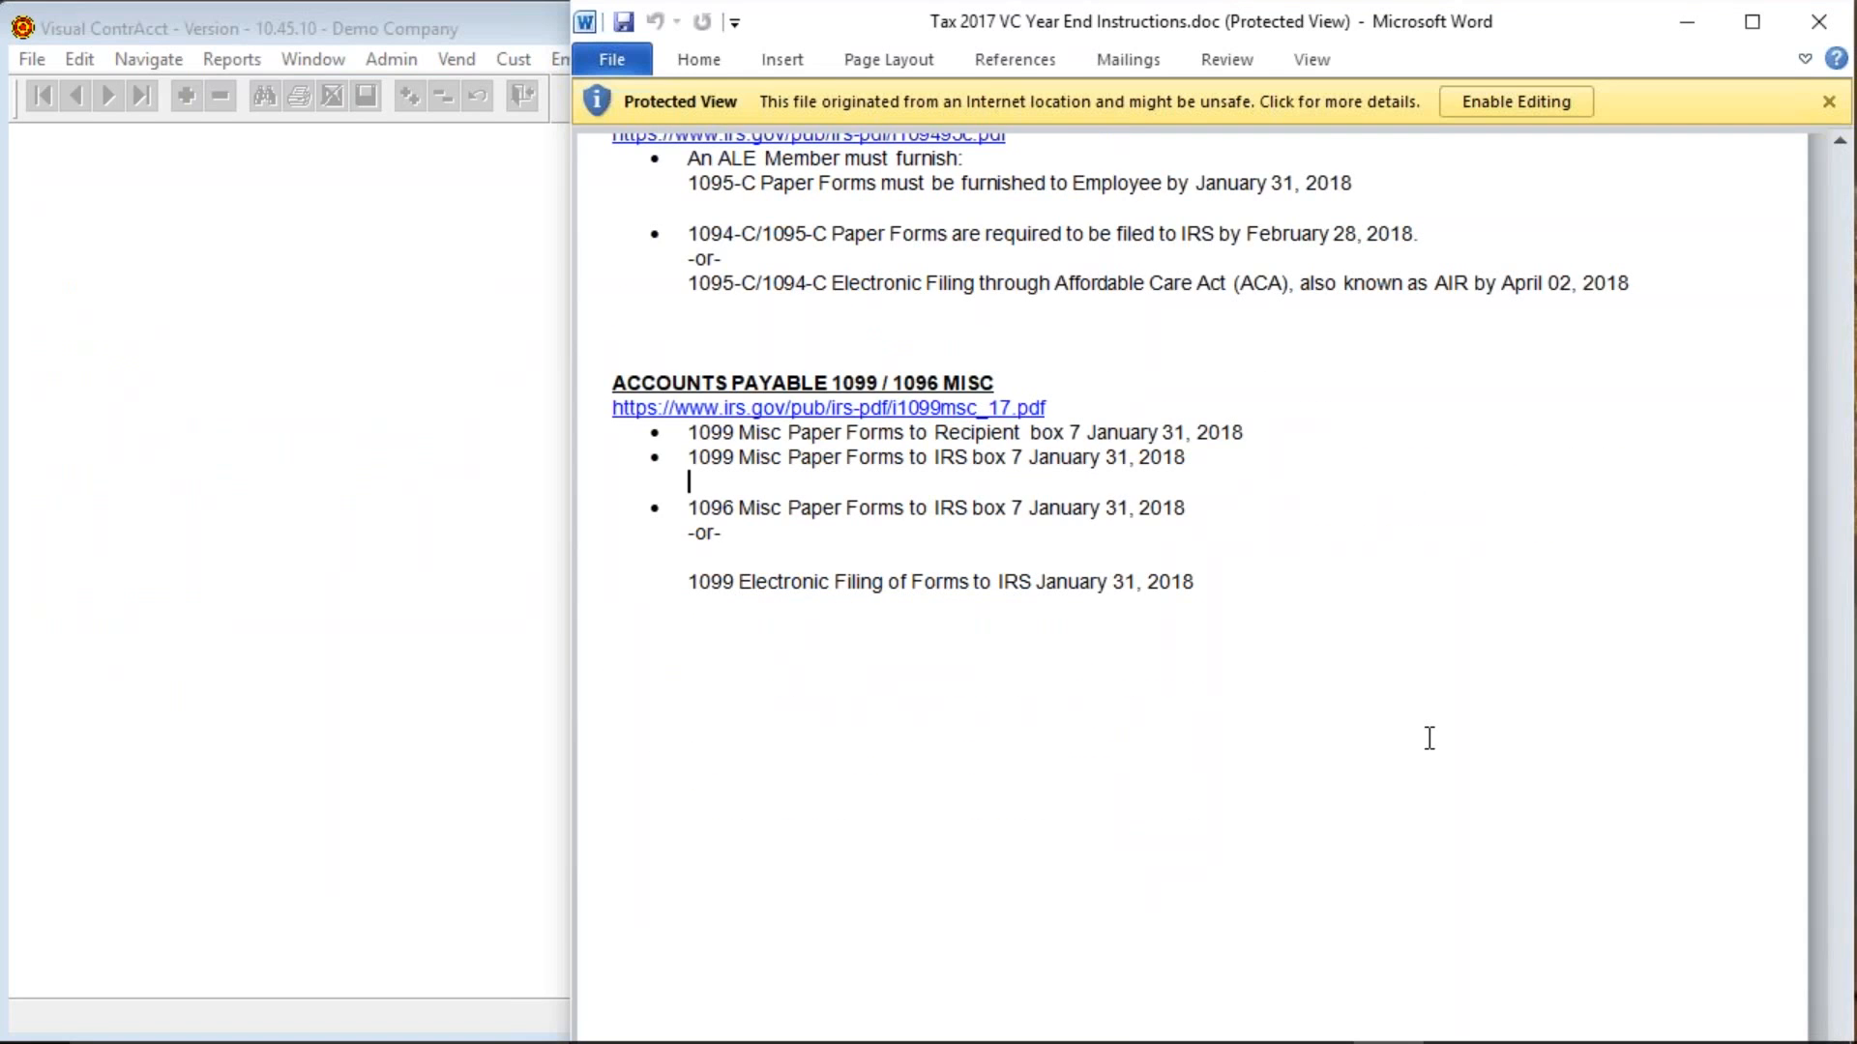
scroll(1257, 609, "up", 4)
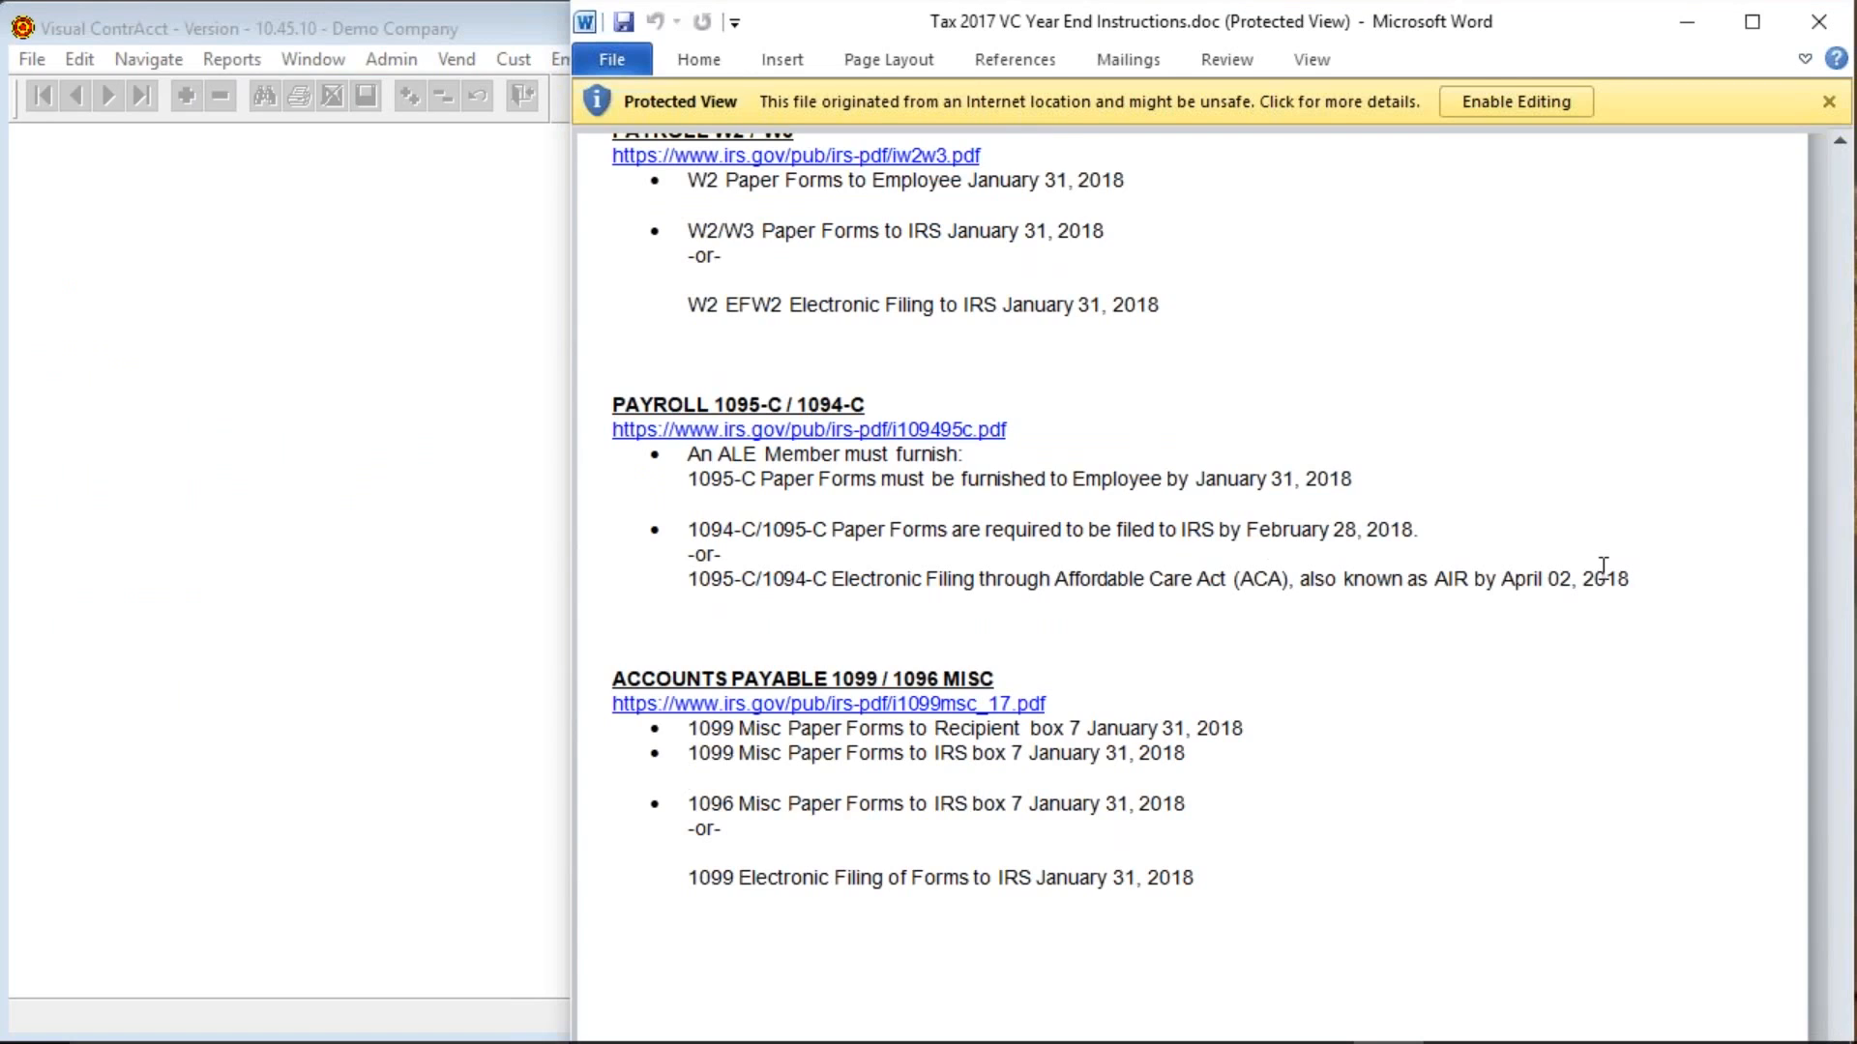
scroll(1585, 621, "up", 3)
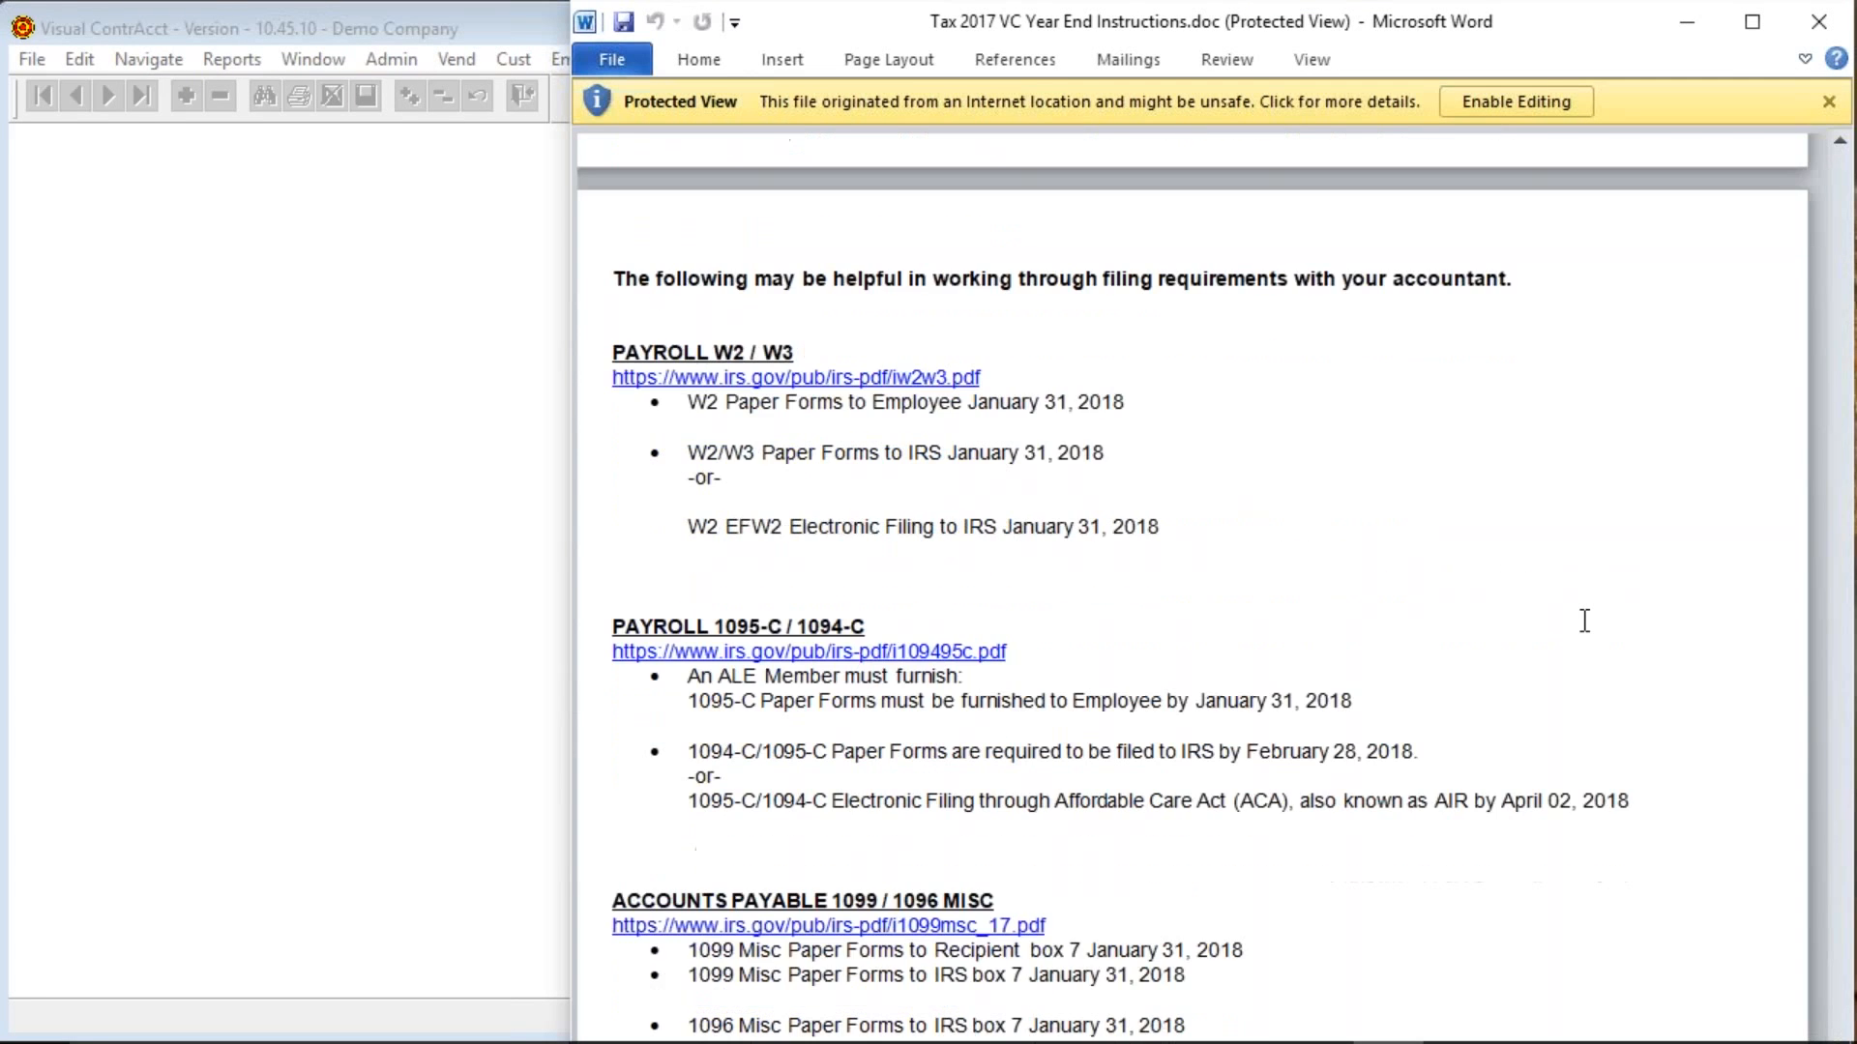
scroll(1585, 621, "down", 3)
scroll(1585, 620, "up", 10)
scroll(1581, 614, "up", 4)
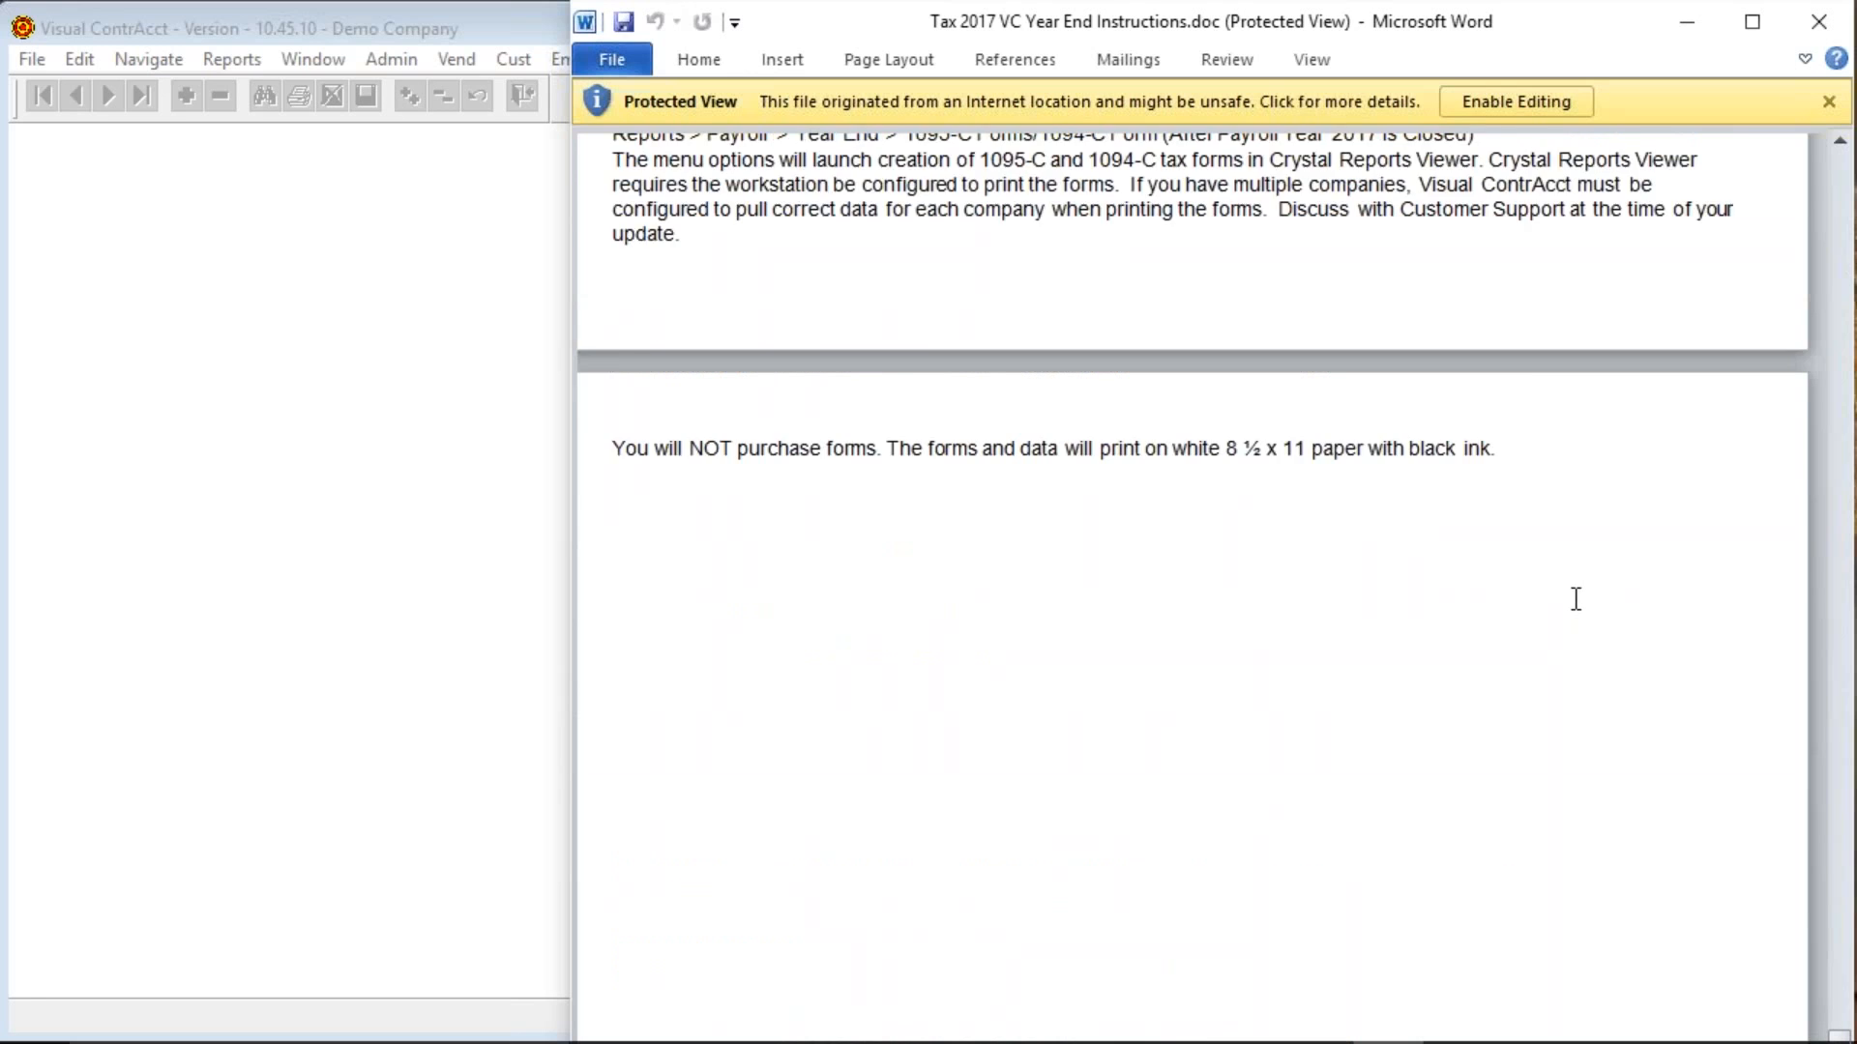
scroll(1575, 600, "up", 8)
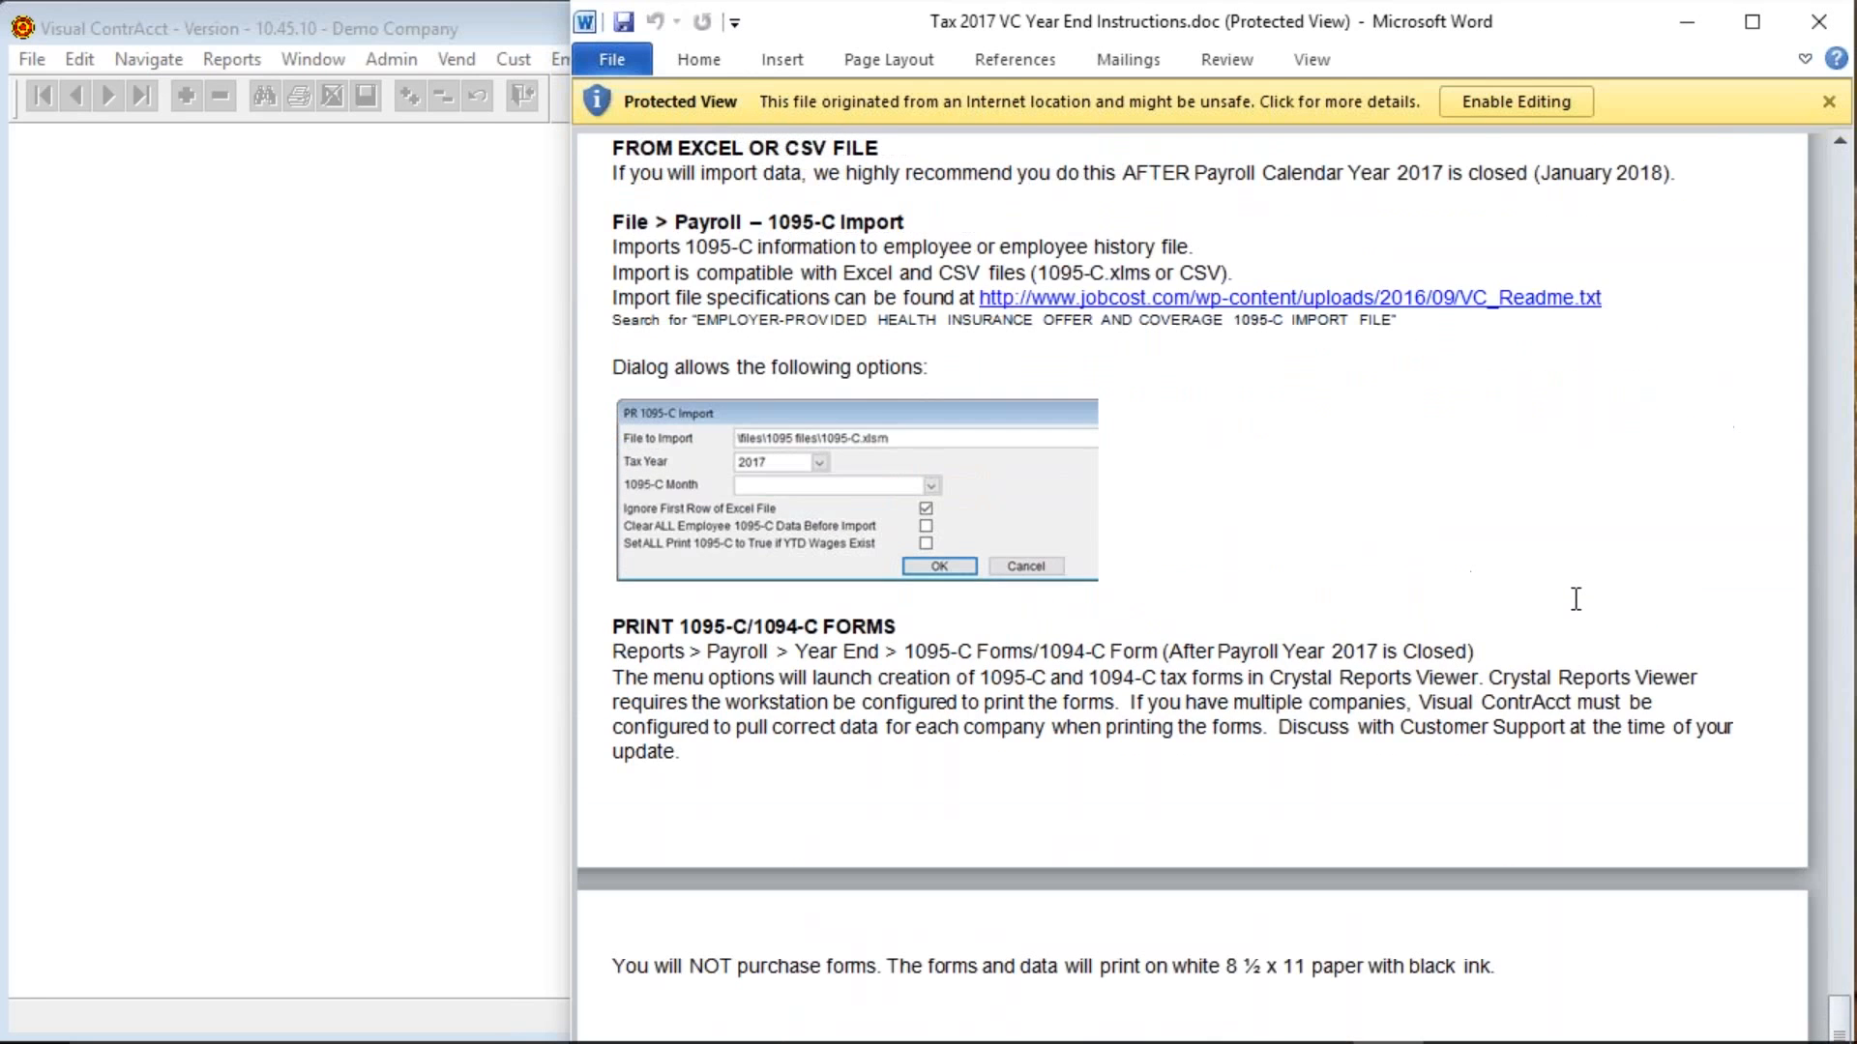
scroll(1575, 600, "up", 4)
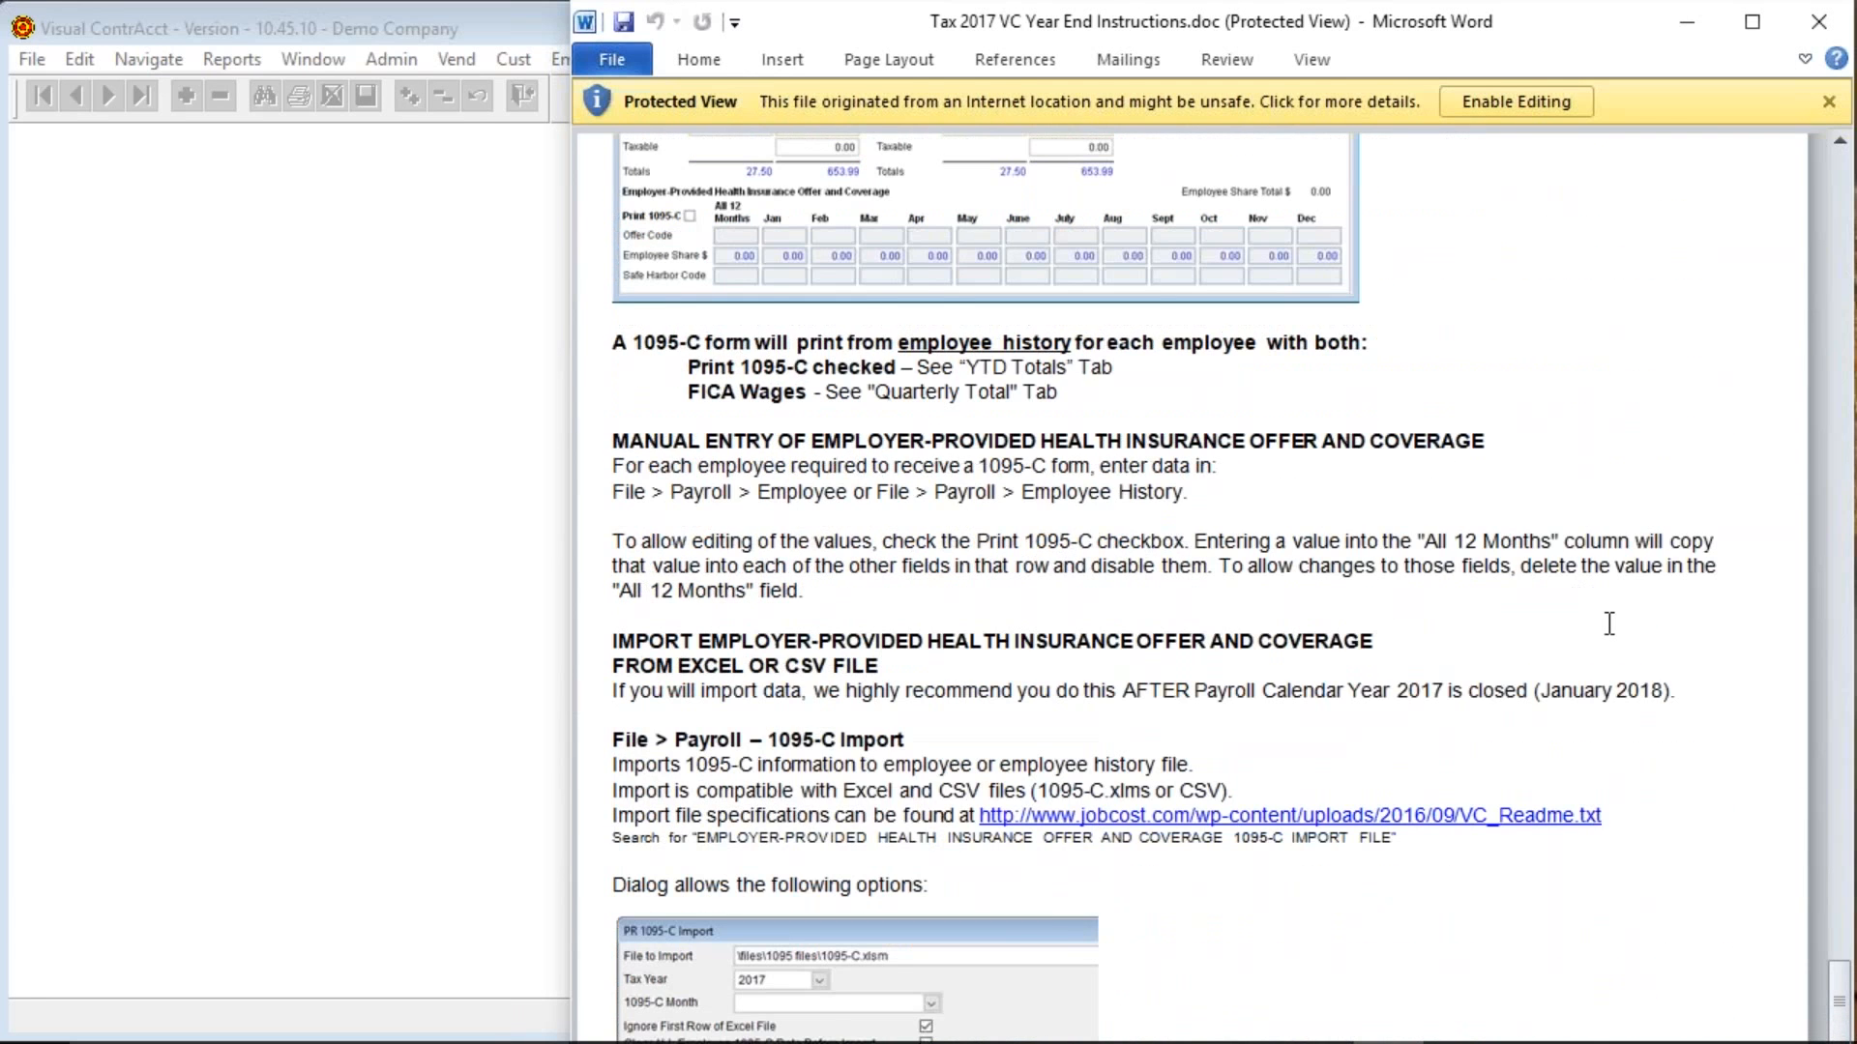
scroll(1608, 624, "up", 7)
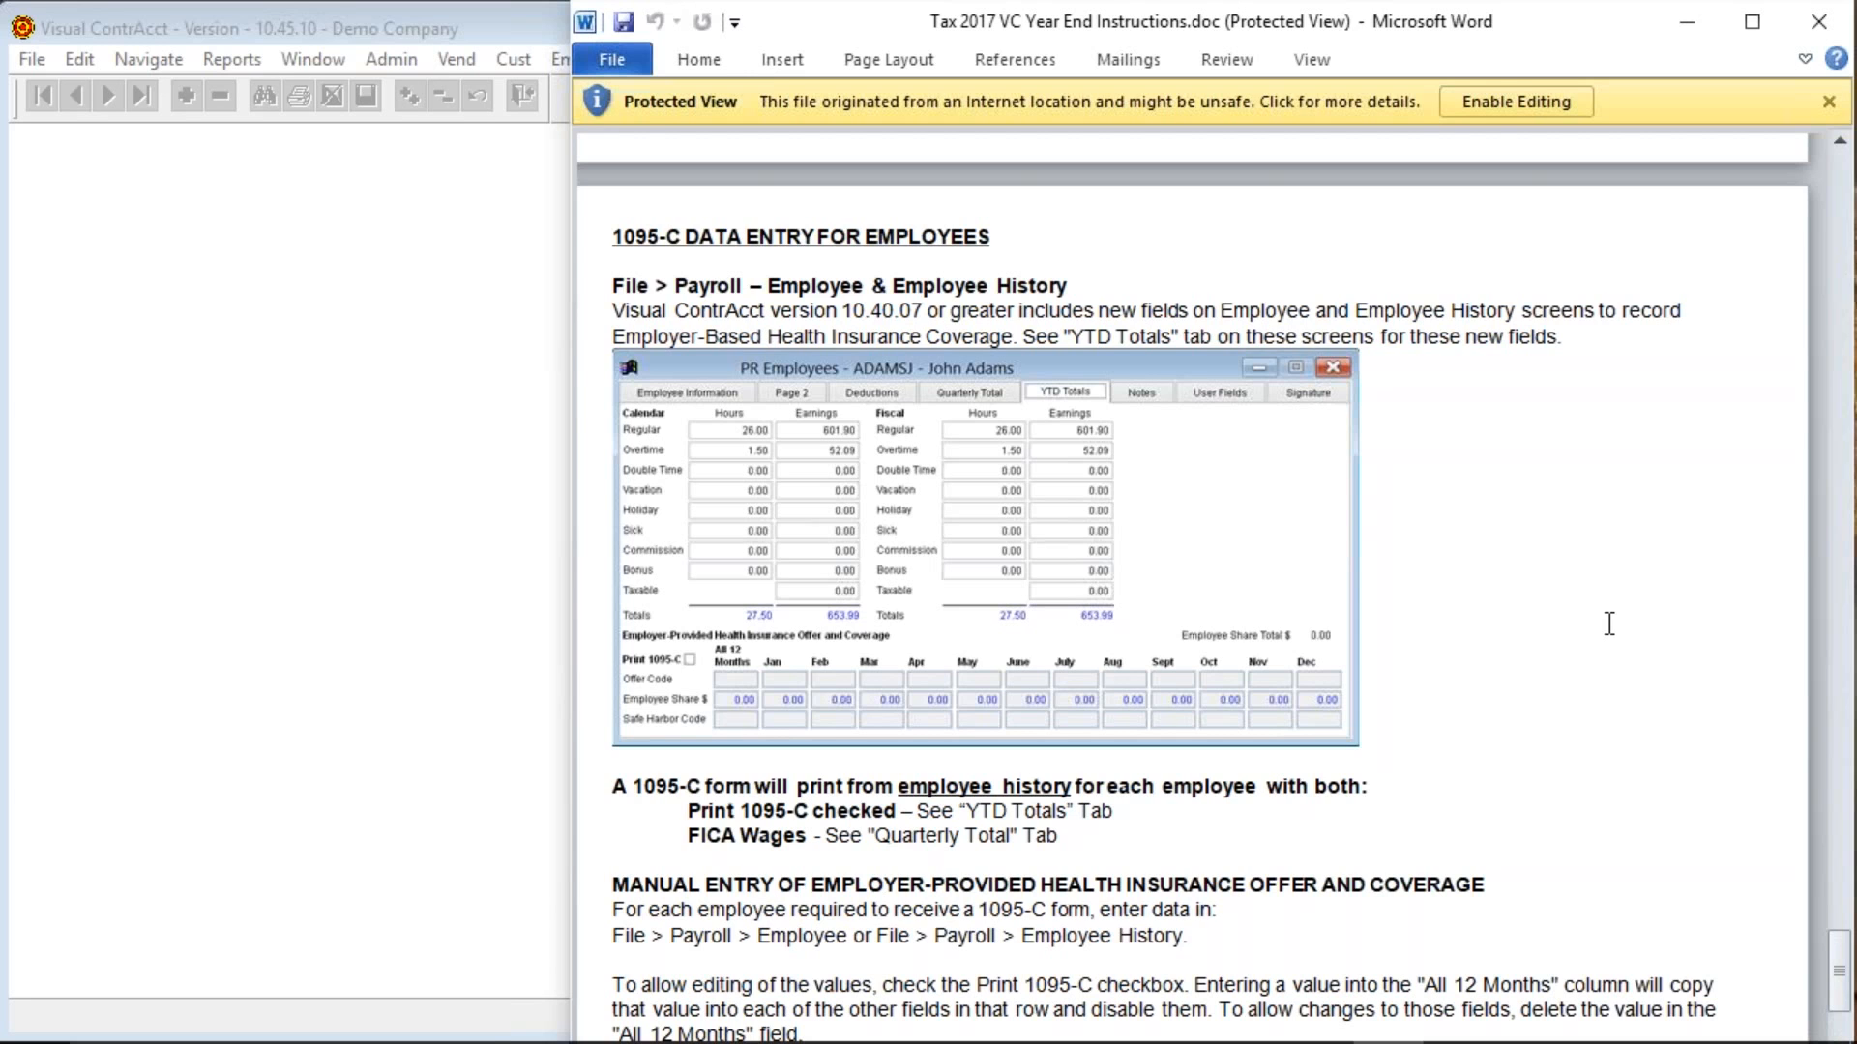
Return to the beginning of the year-end instructions and enable editing of the protected Word document.
left_click_drag(1838, 967, 1731, 440)
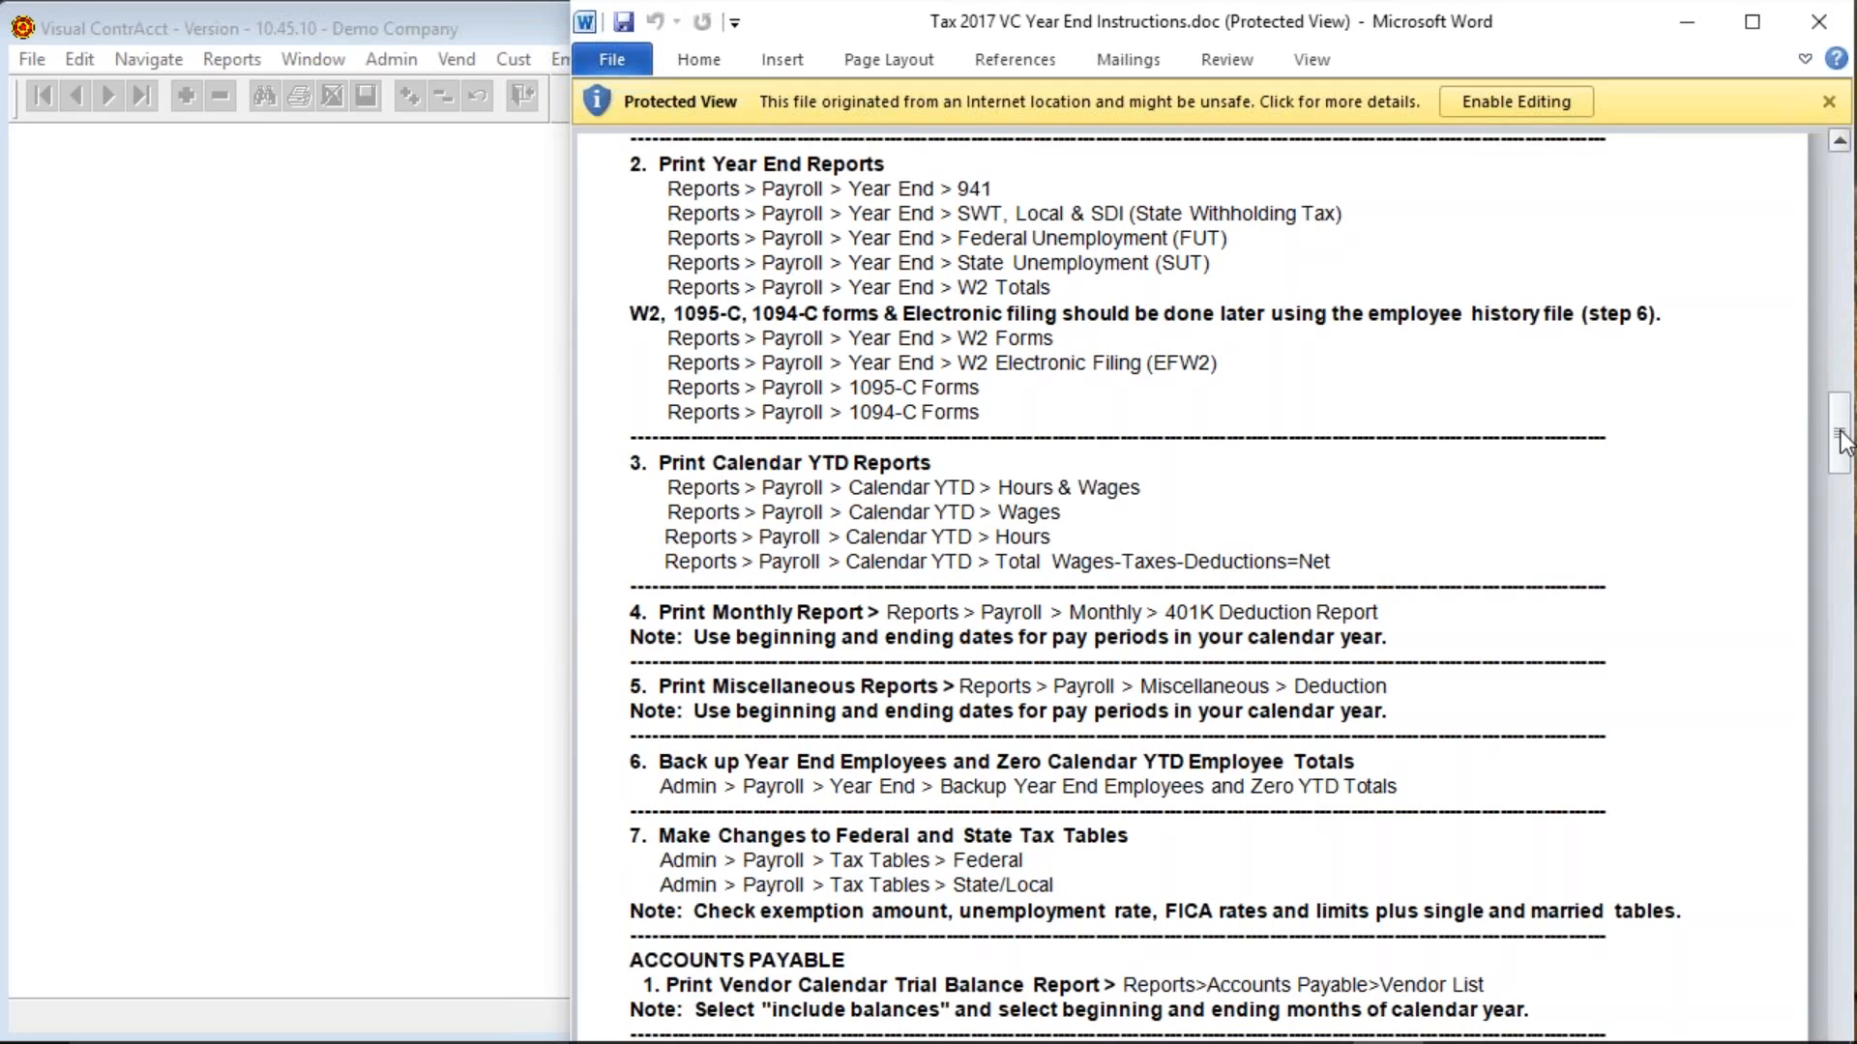
left_click_drag(1843, 440, 1807, 170)
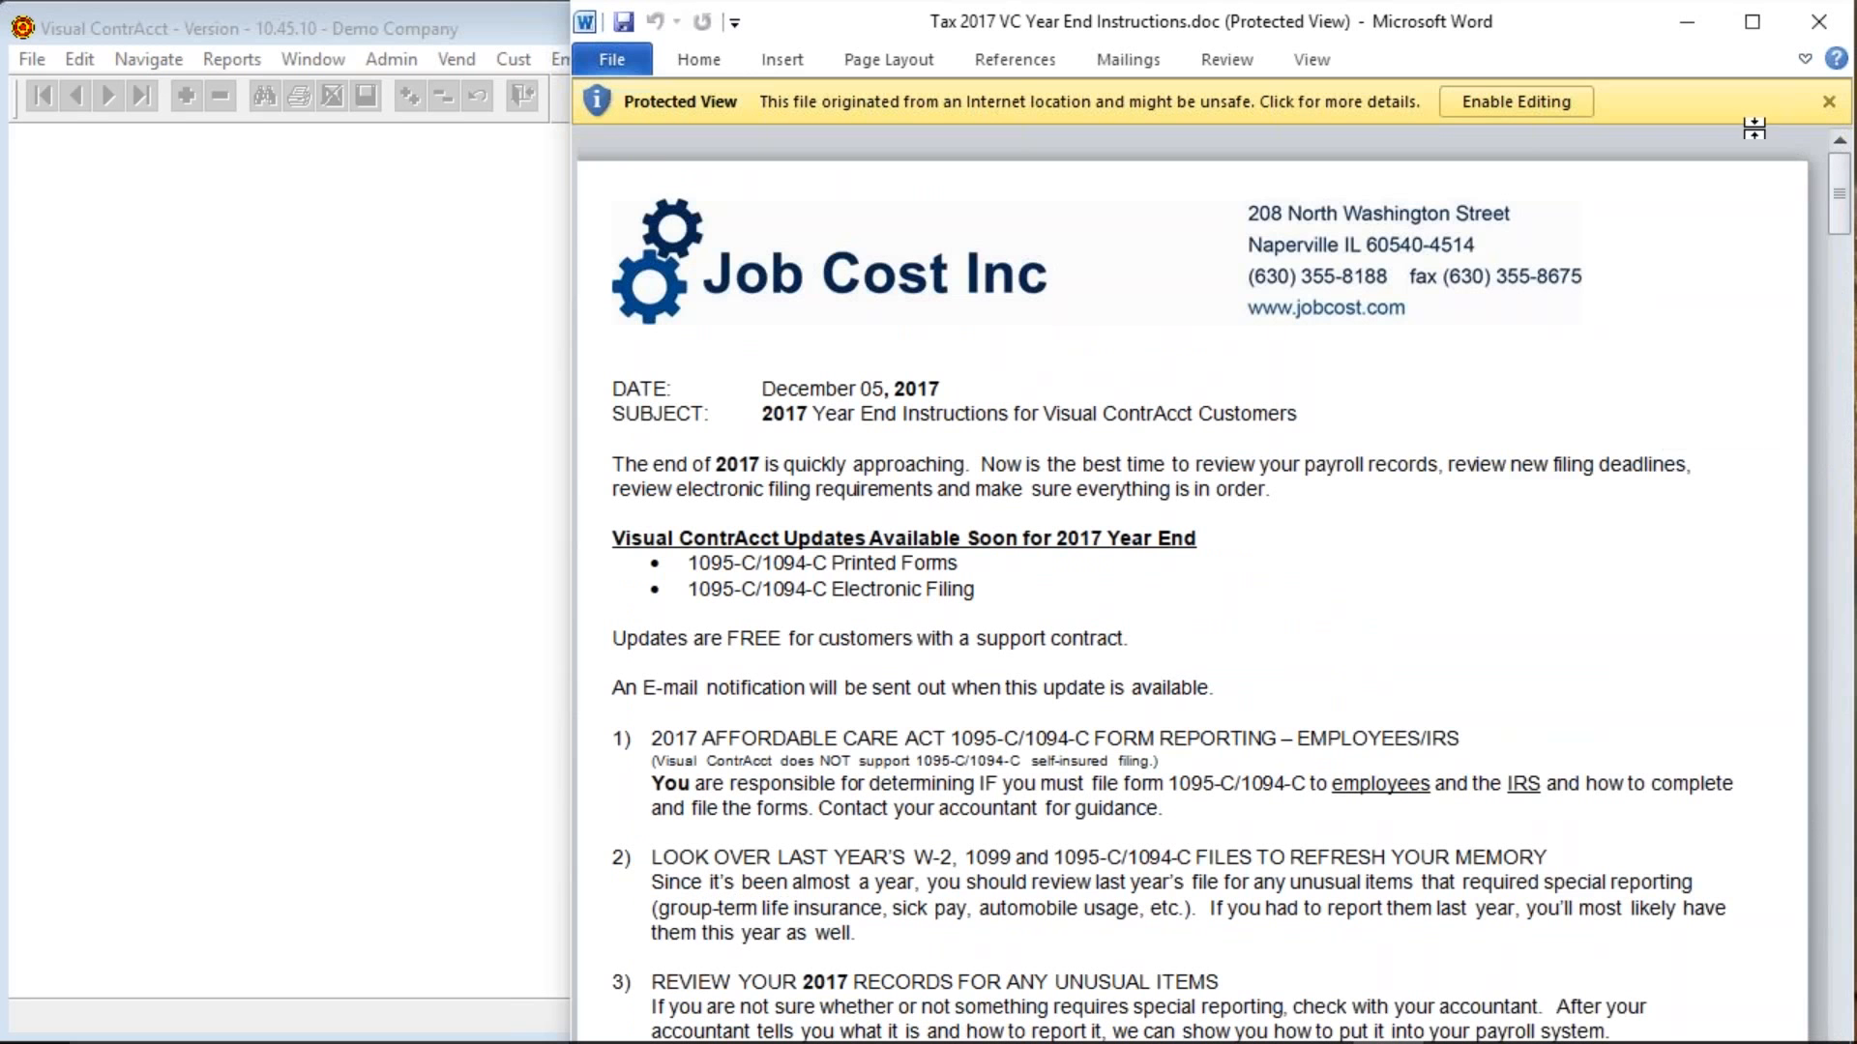
left_click(1504, 102)
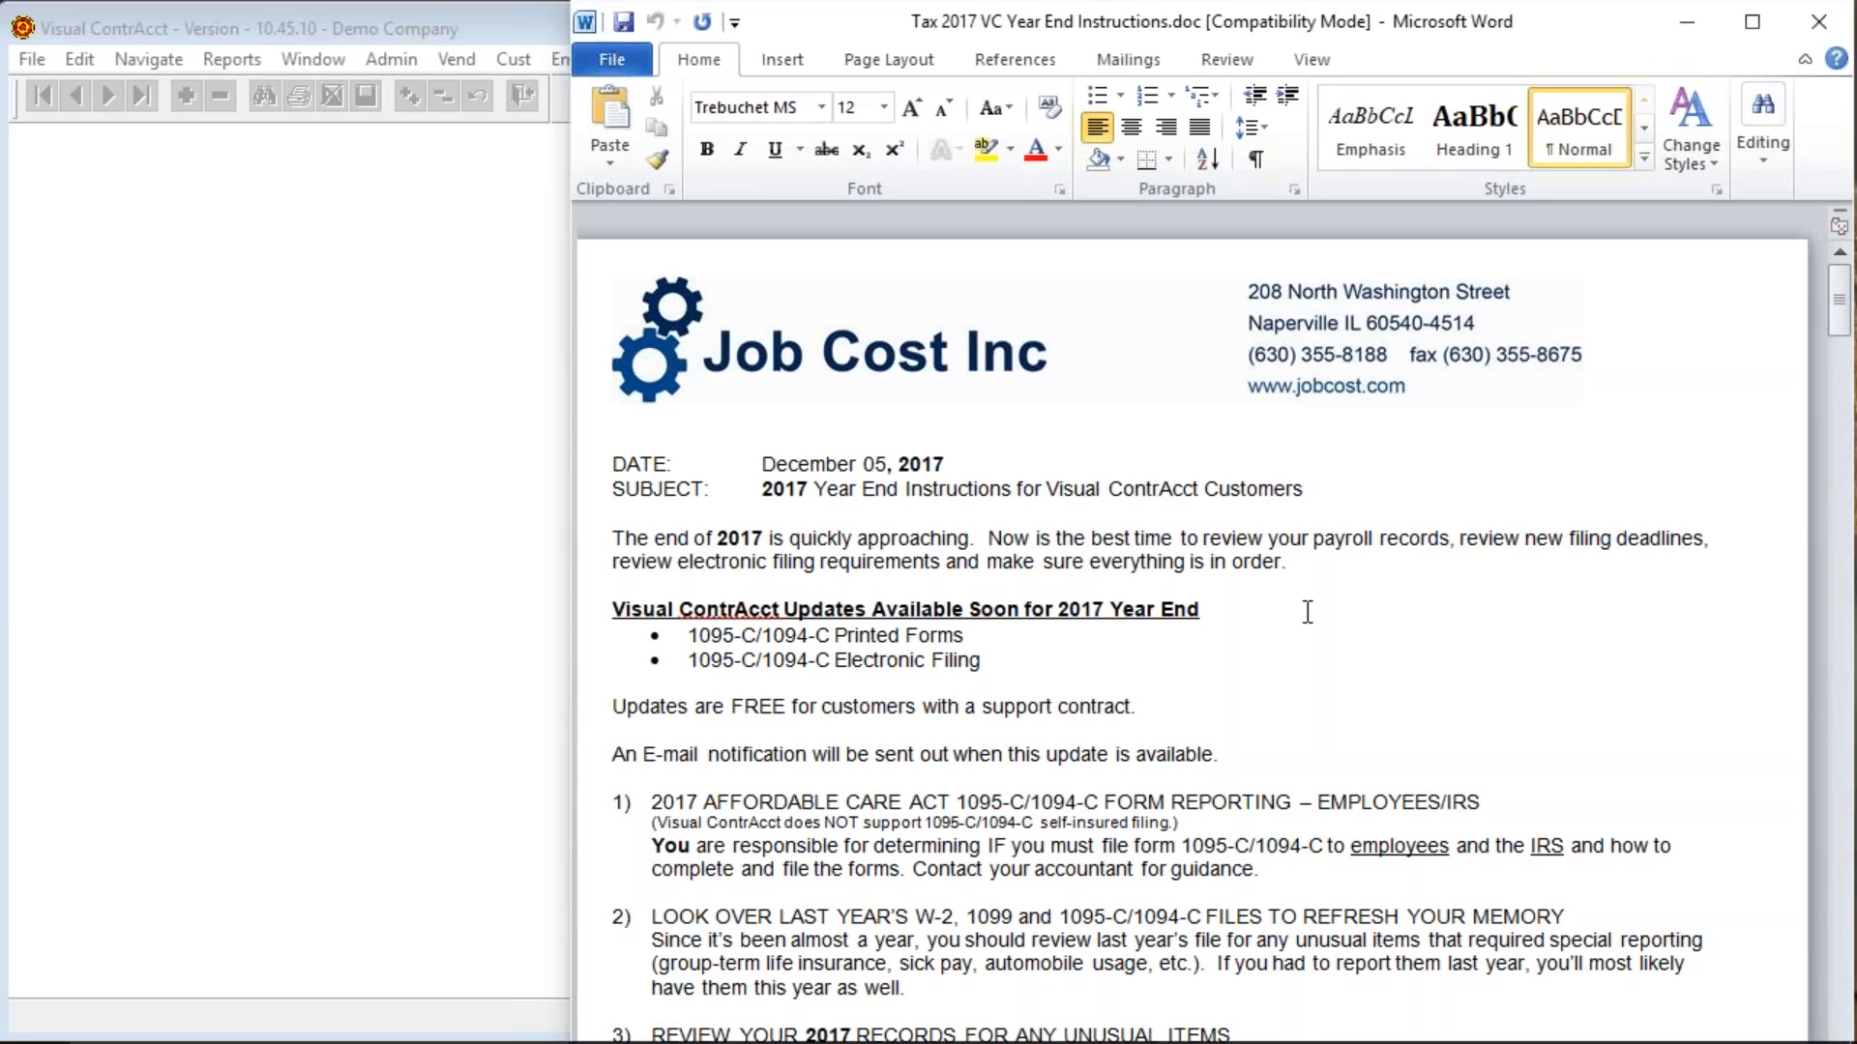
scroll(1307, 611, "down", 1)
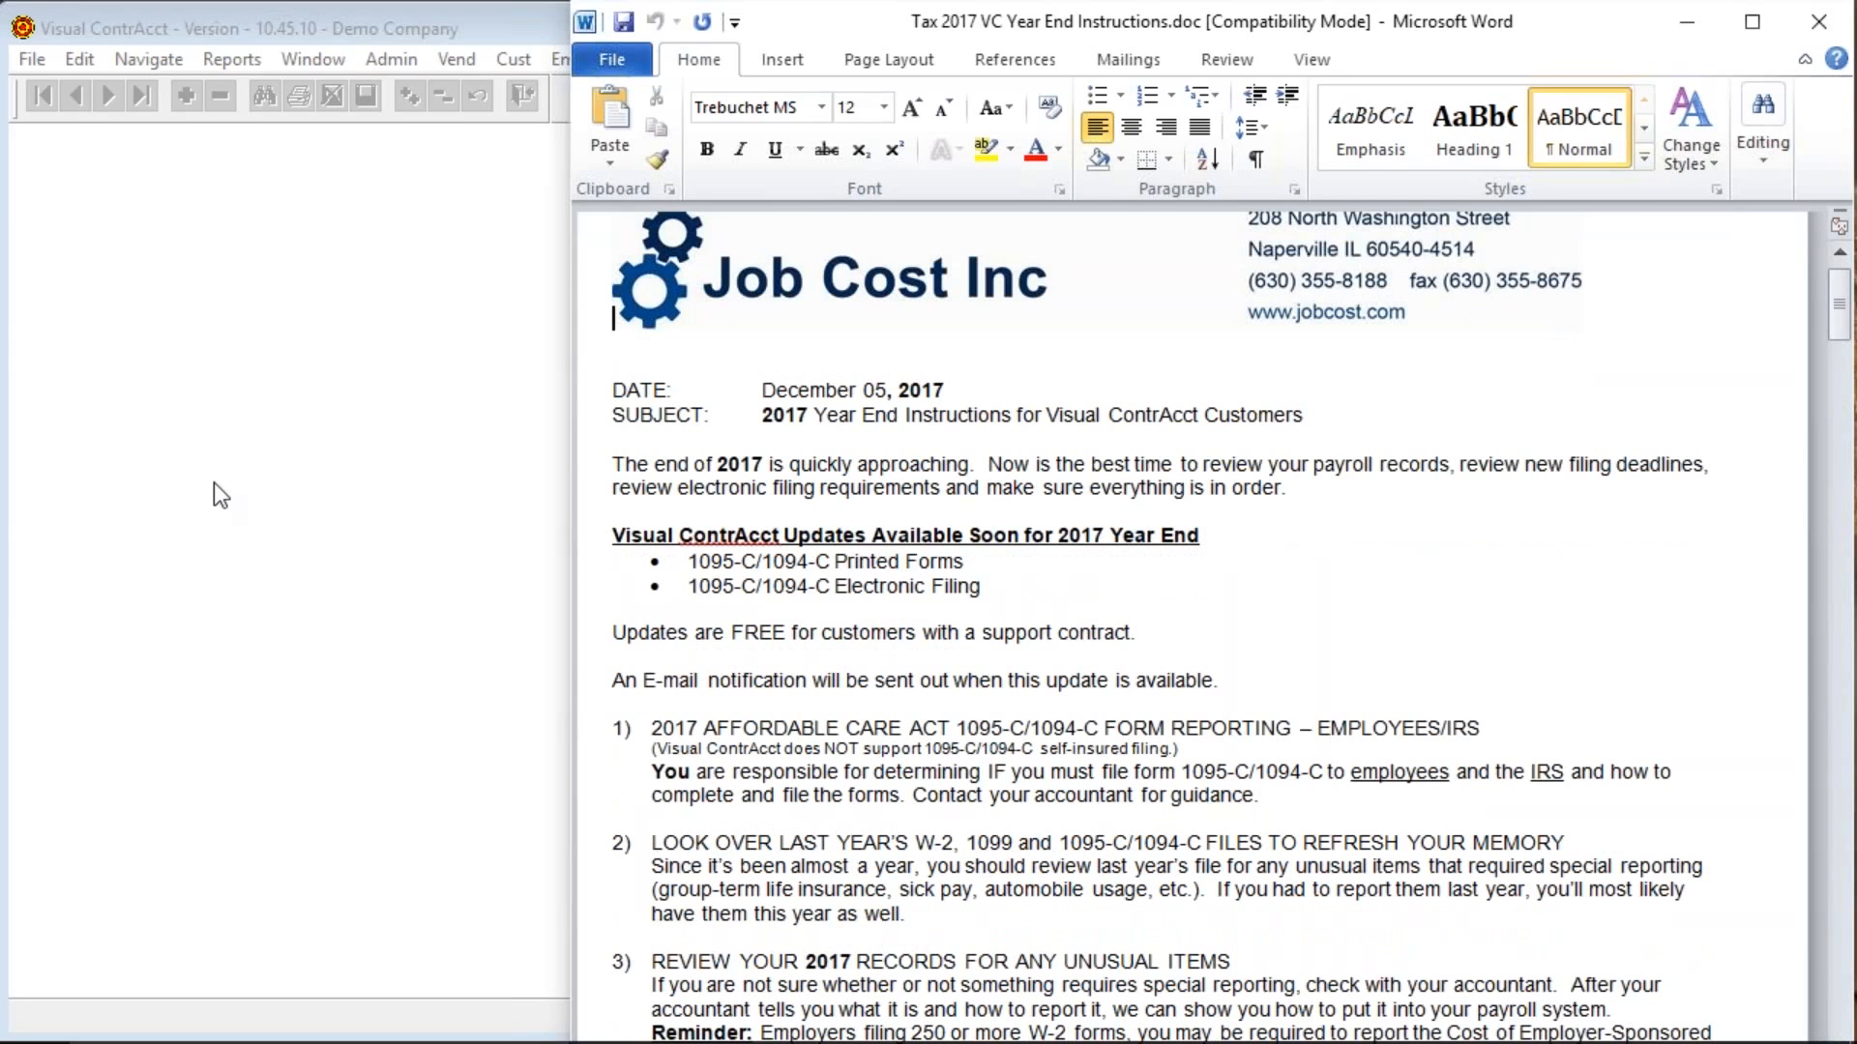
Switch to Visual ContrAcct, check the fiscal year start and end months in the general ledger controls, and close them.
left_click(212, 484)
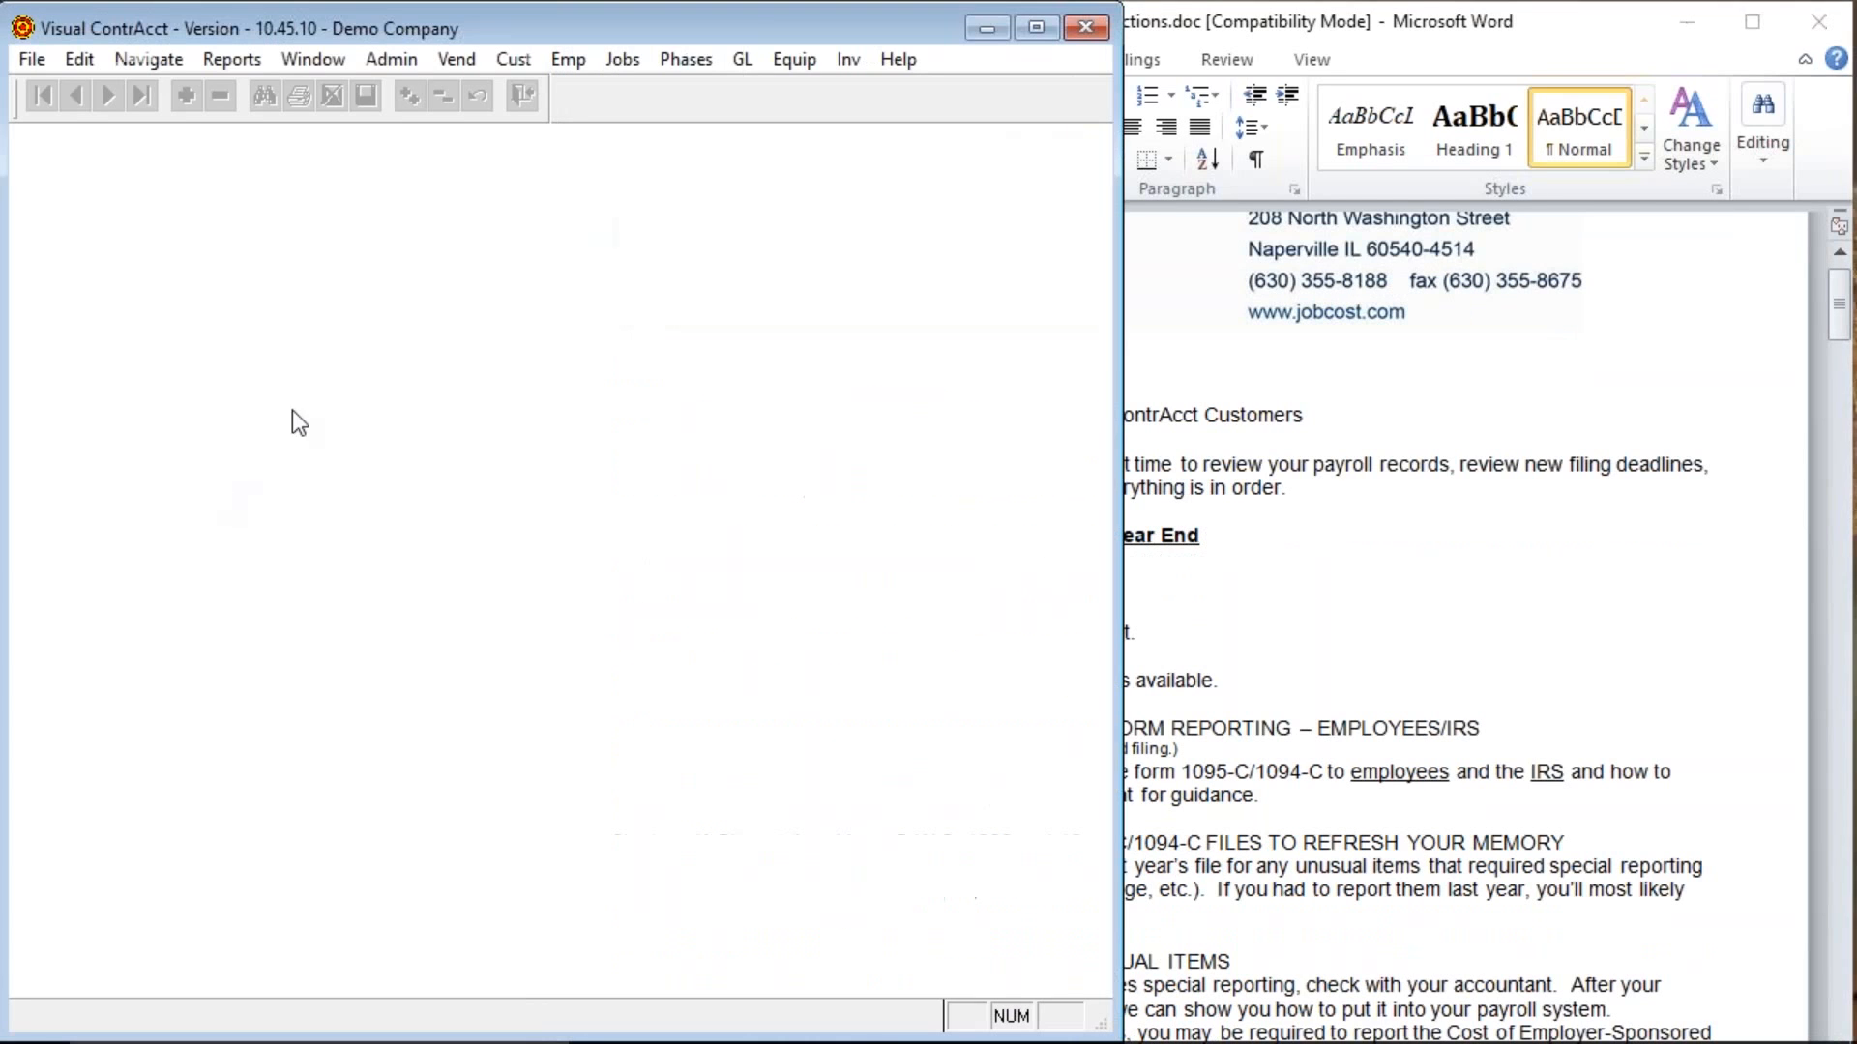
left_click(246, 60)
left_click(390, 60)
mouse_move(472, 200)
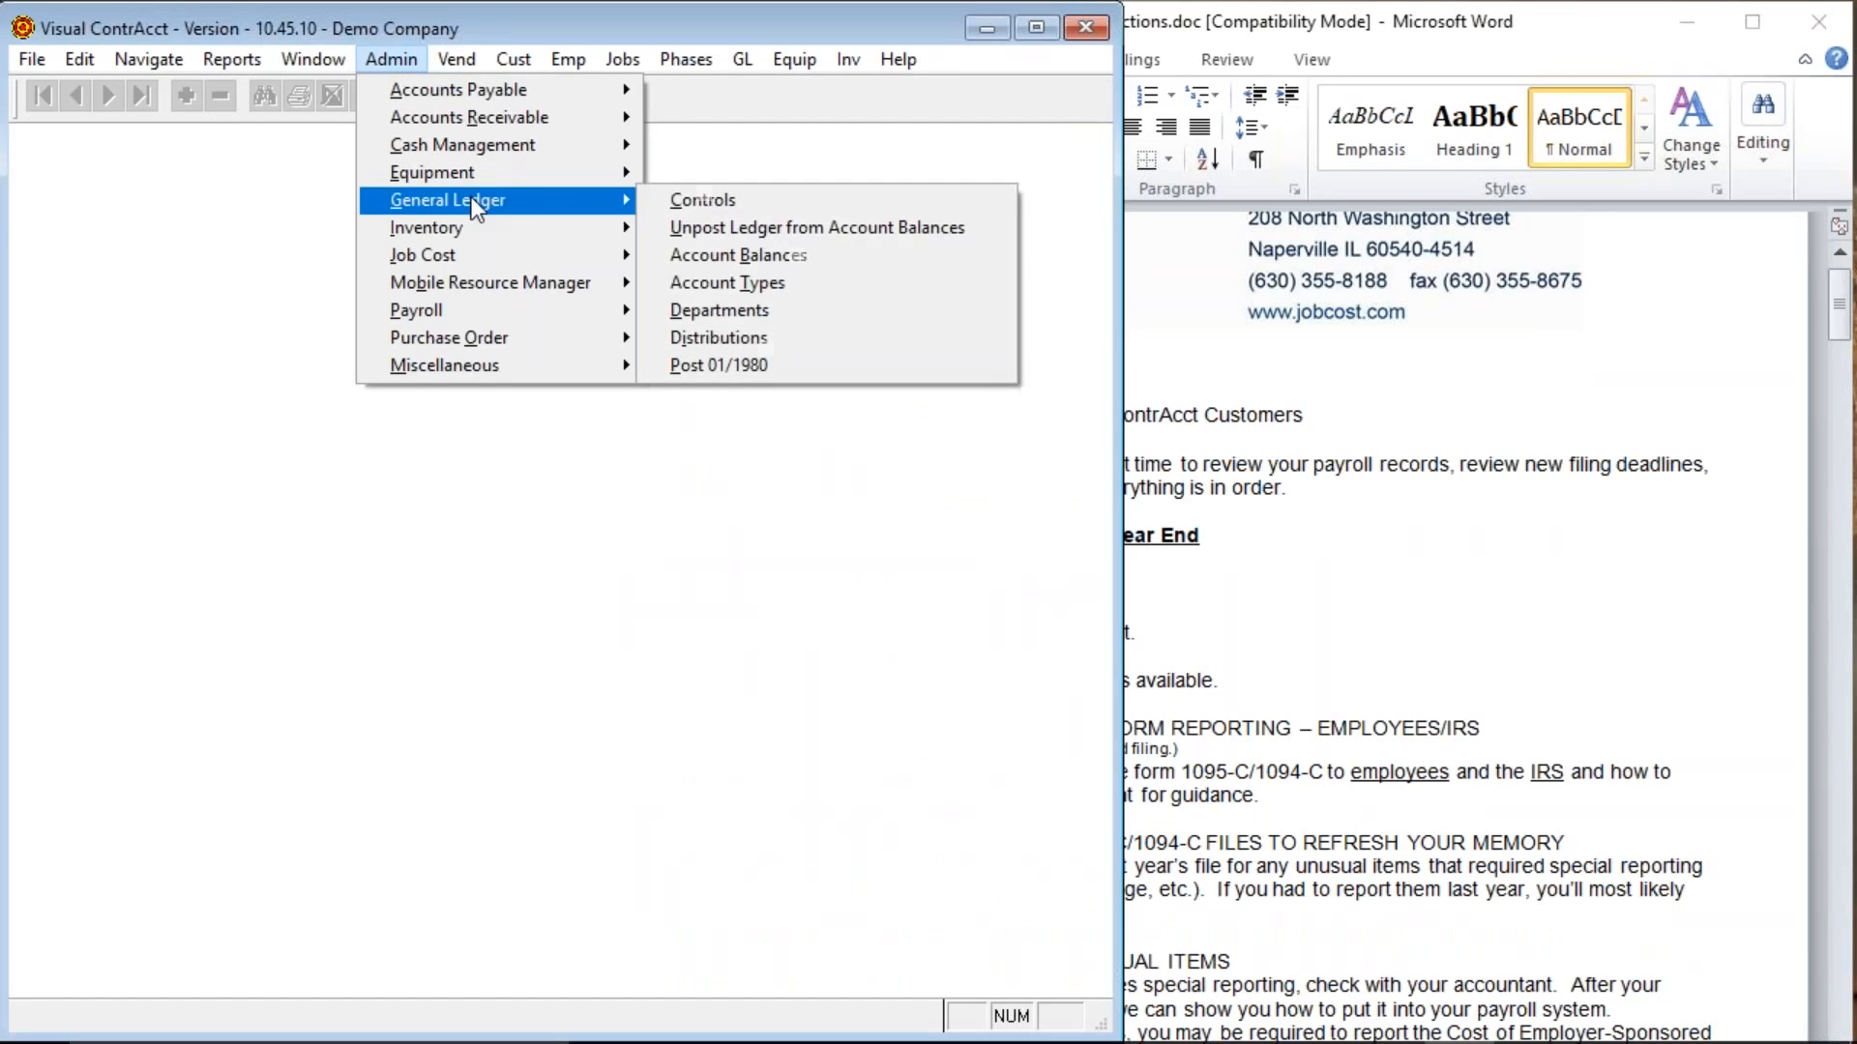
left_click(682, 203)
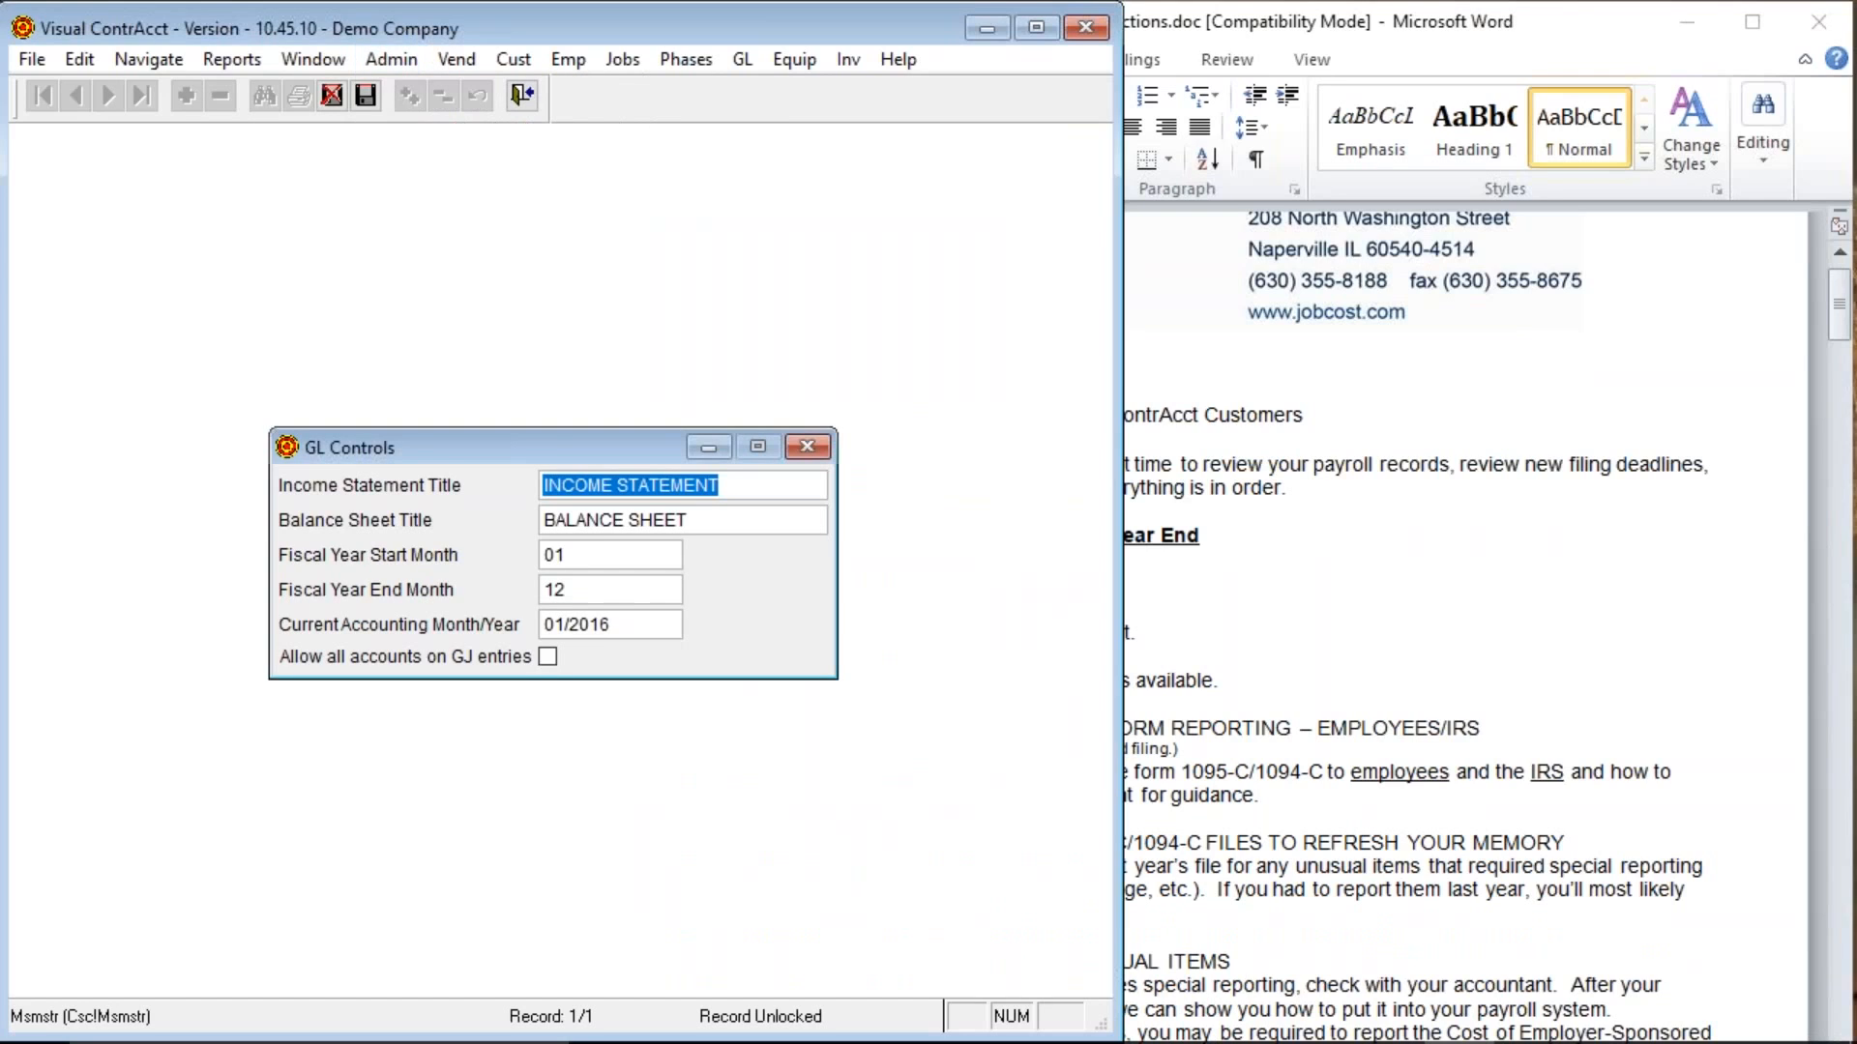
left_click(607, 598)
left_click(571, 555)
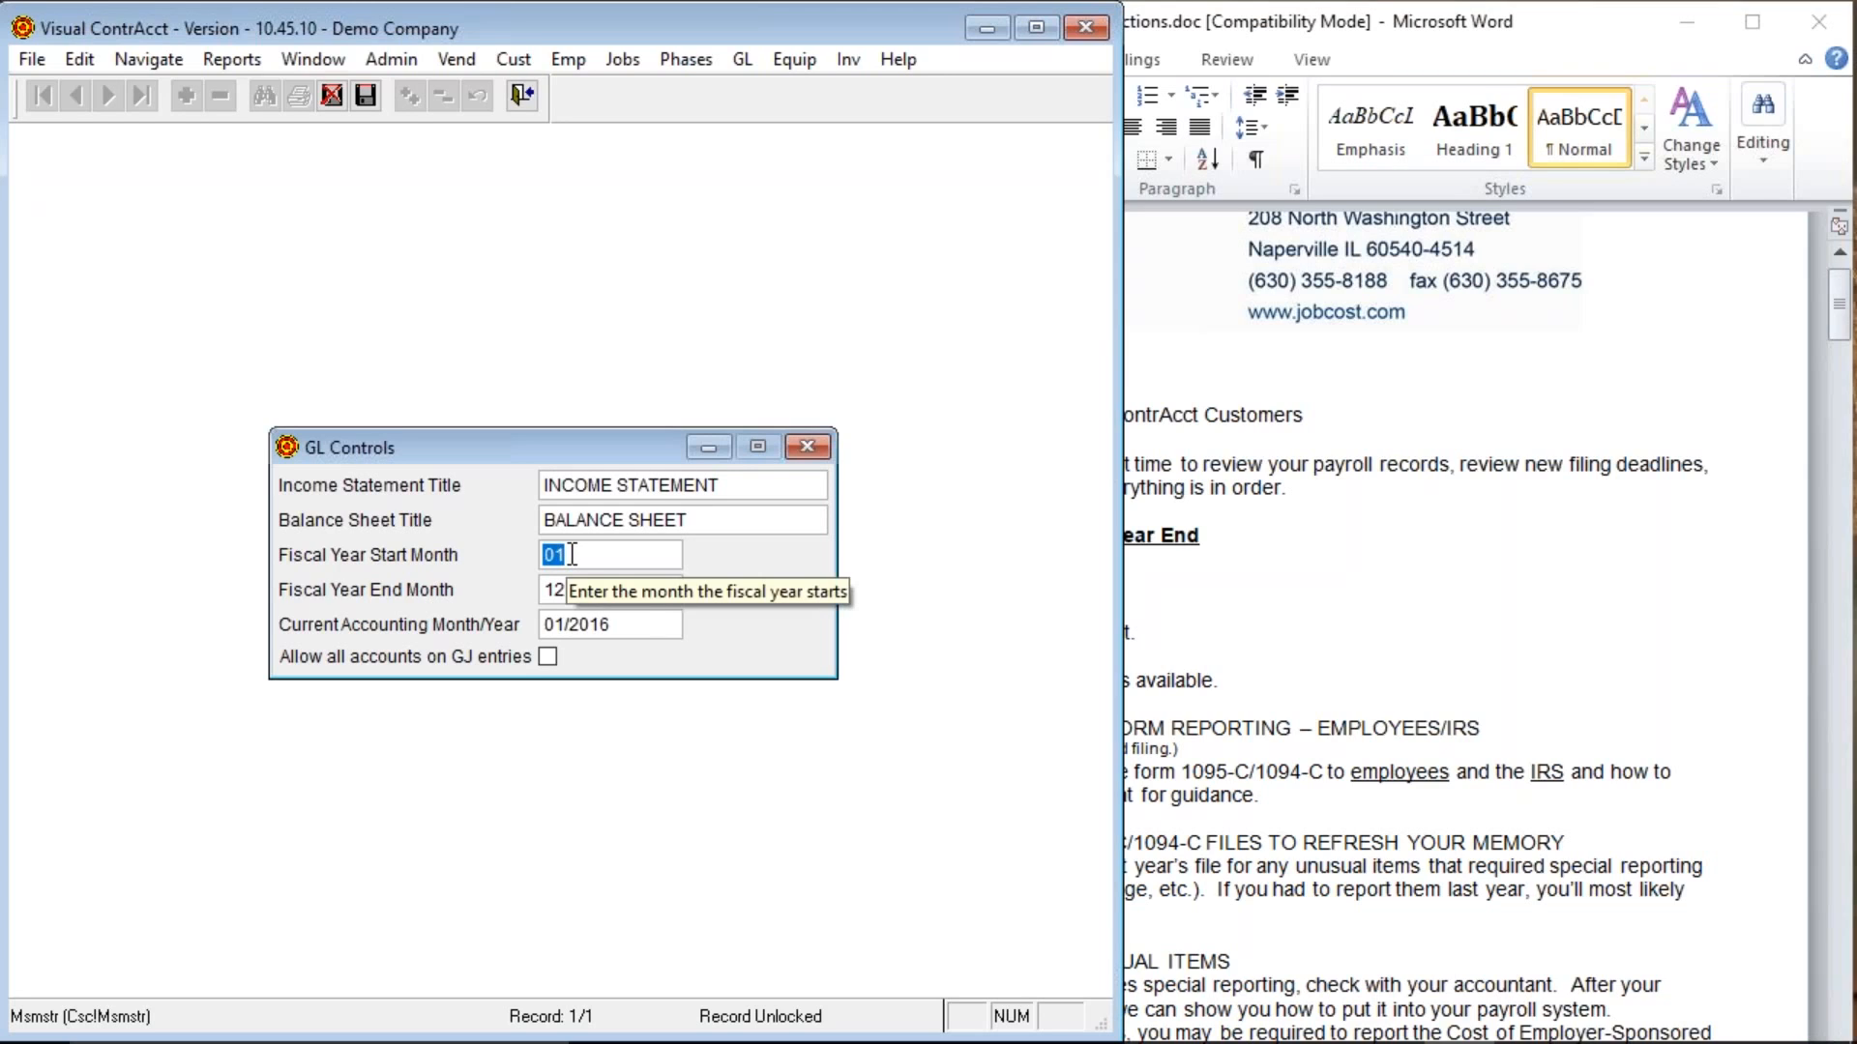
left_click(586, 589)
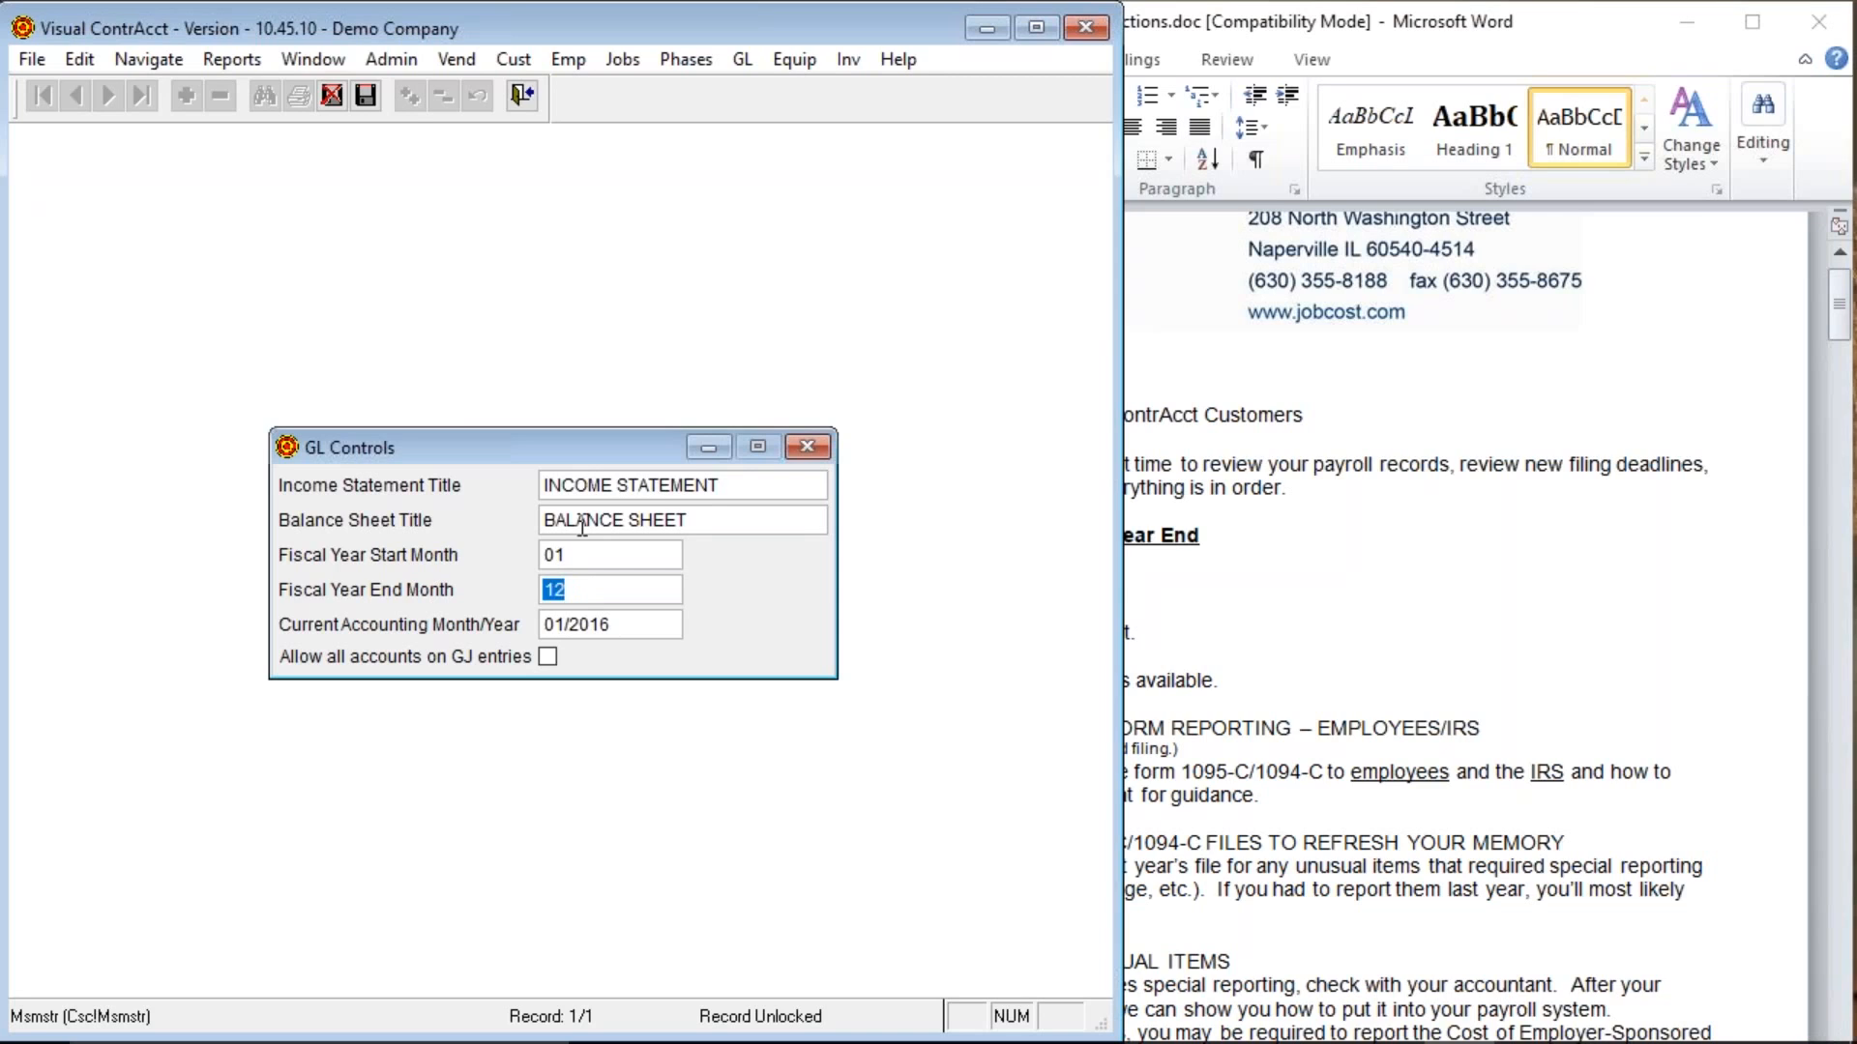
left_click(522, 94)
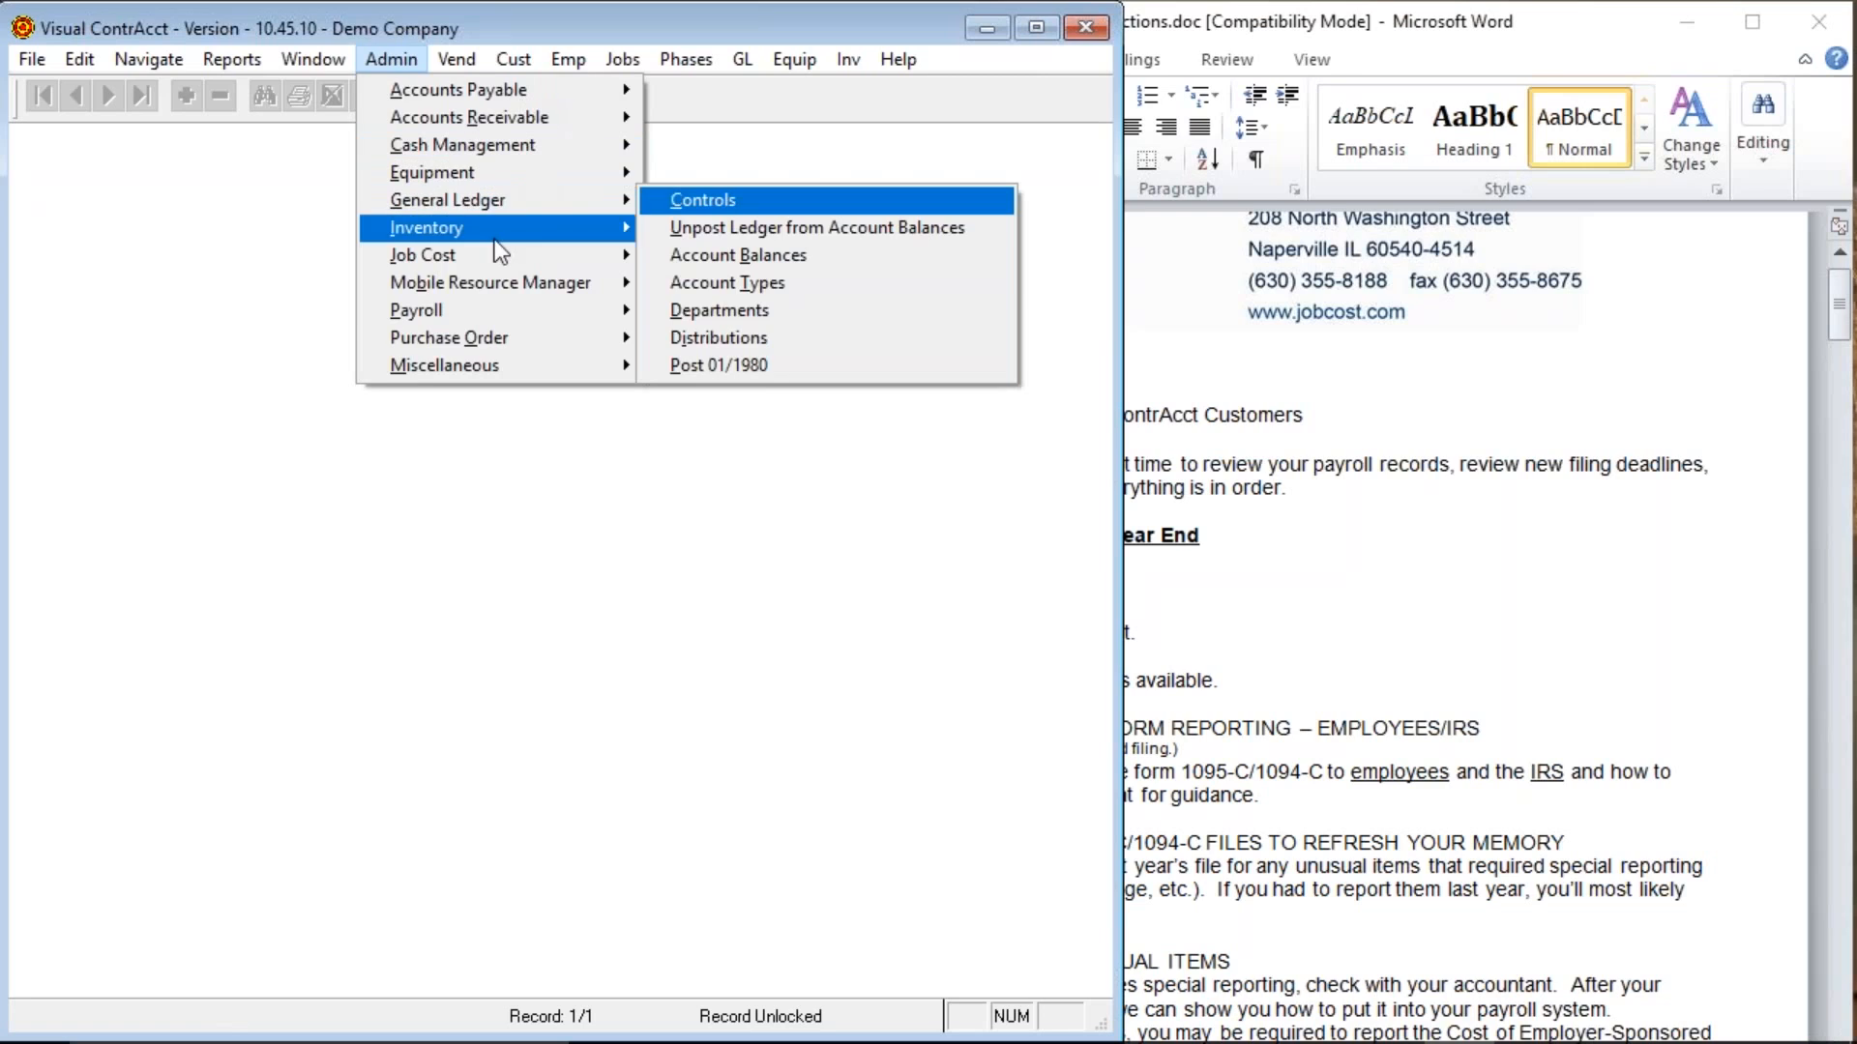
Open the federal payroll tax table and check the standard exemption, Social Security limit, additional employee Medicare rate and its single and married wage thresholds.
mouse_move(490, 305)
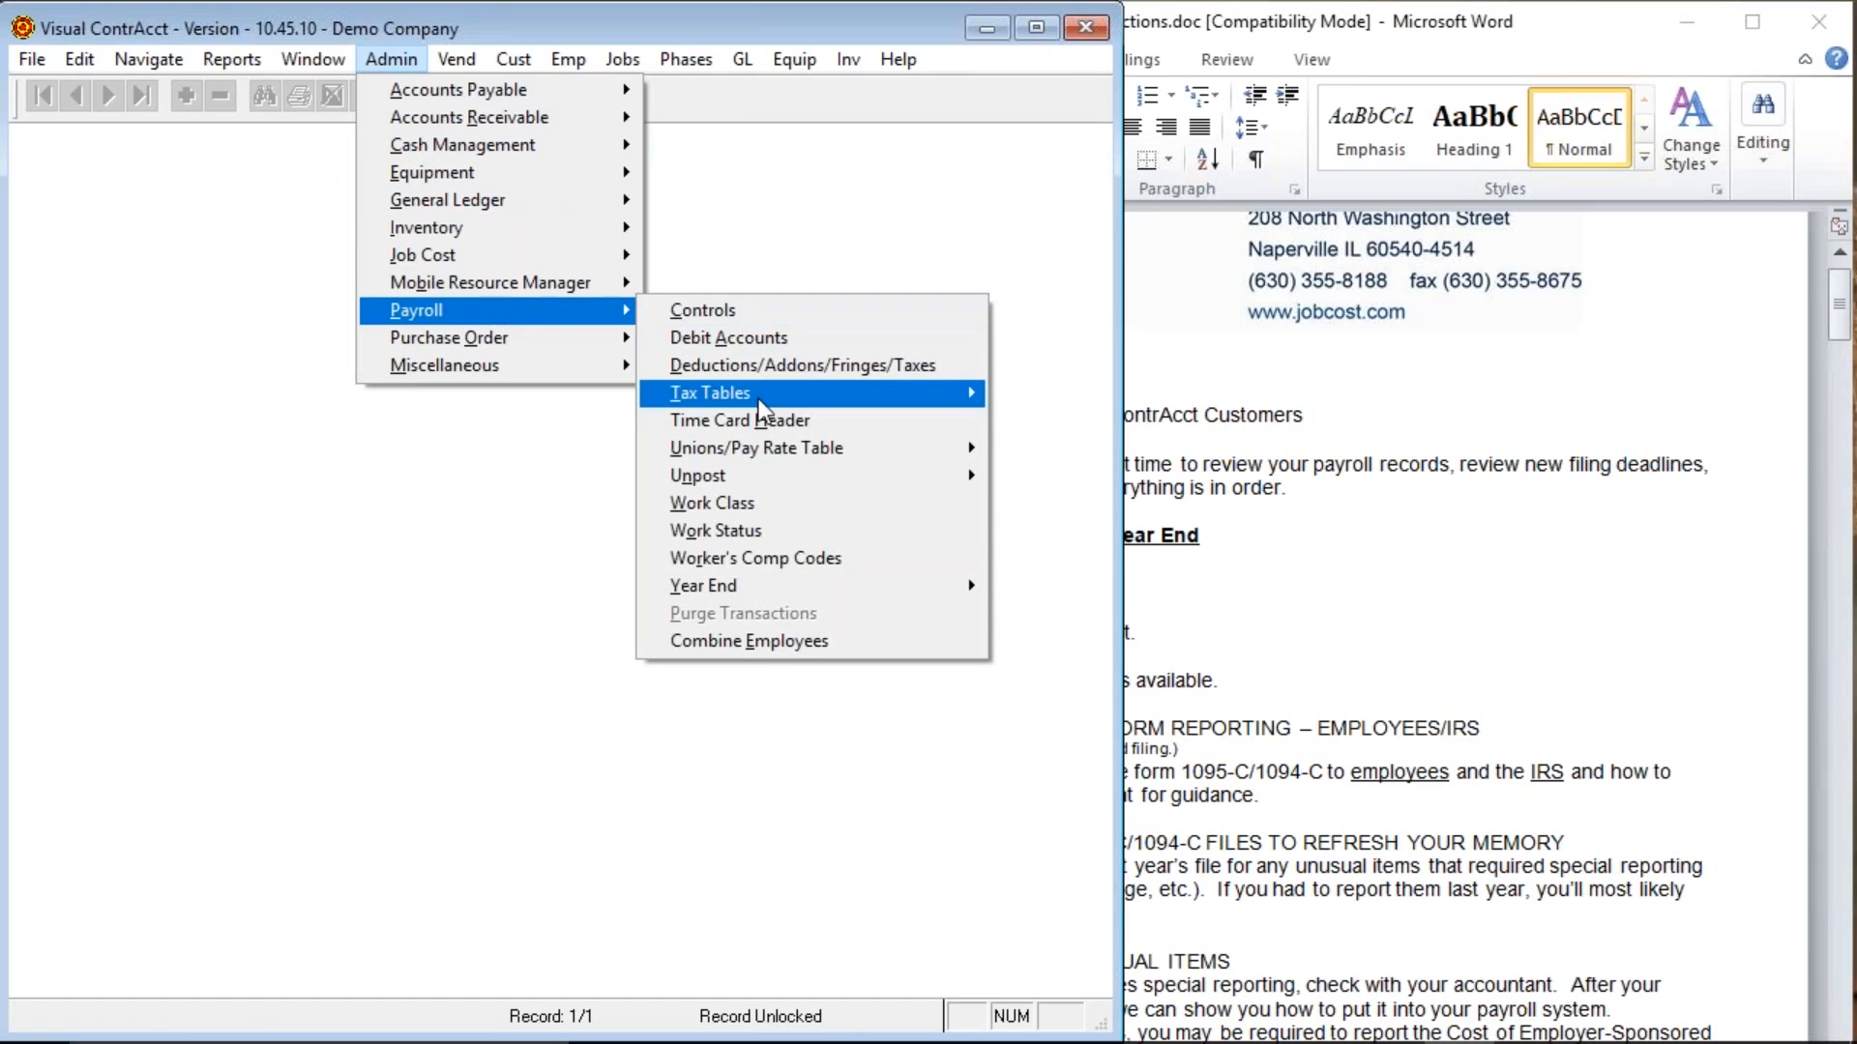
mouse_move(851, 402)
left_click(1035, 392)
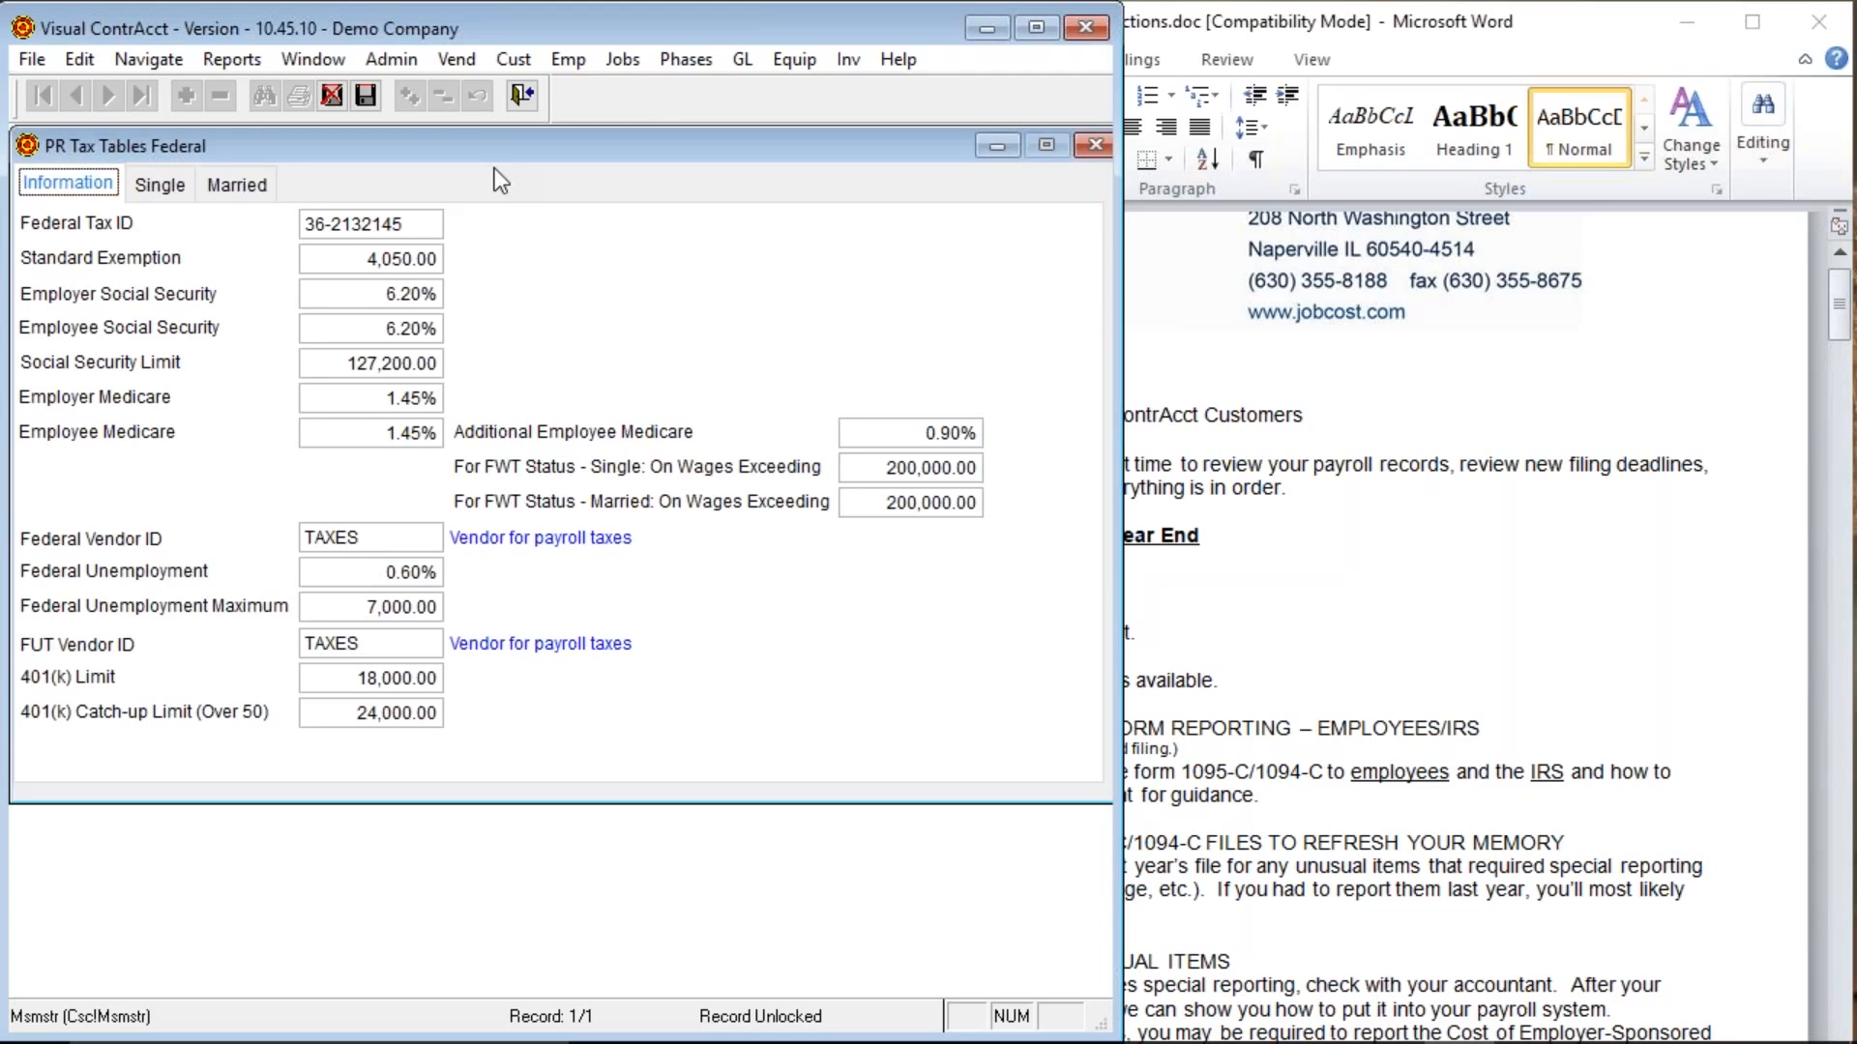
left_click(352, 257)
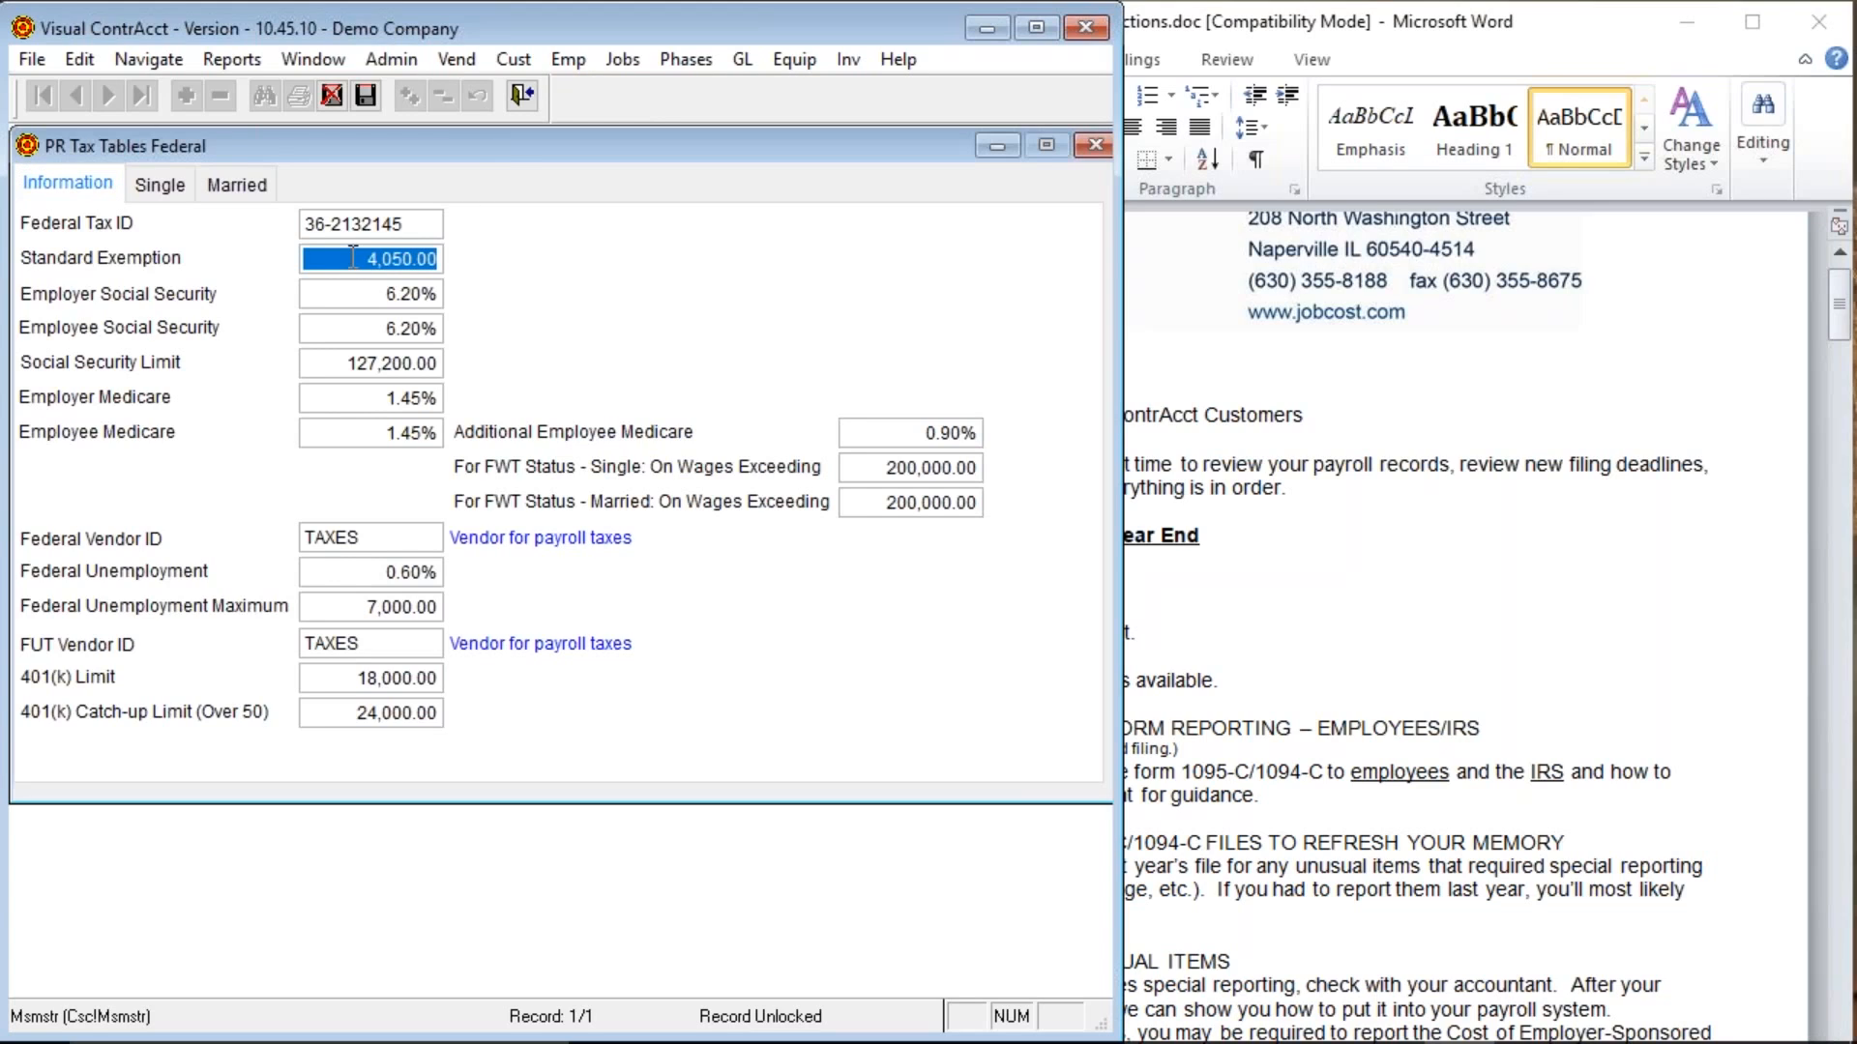
left_click(340, 356)
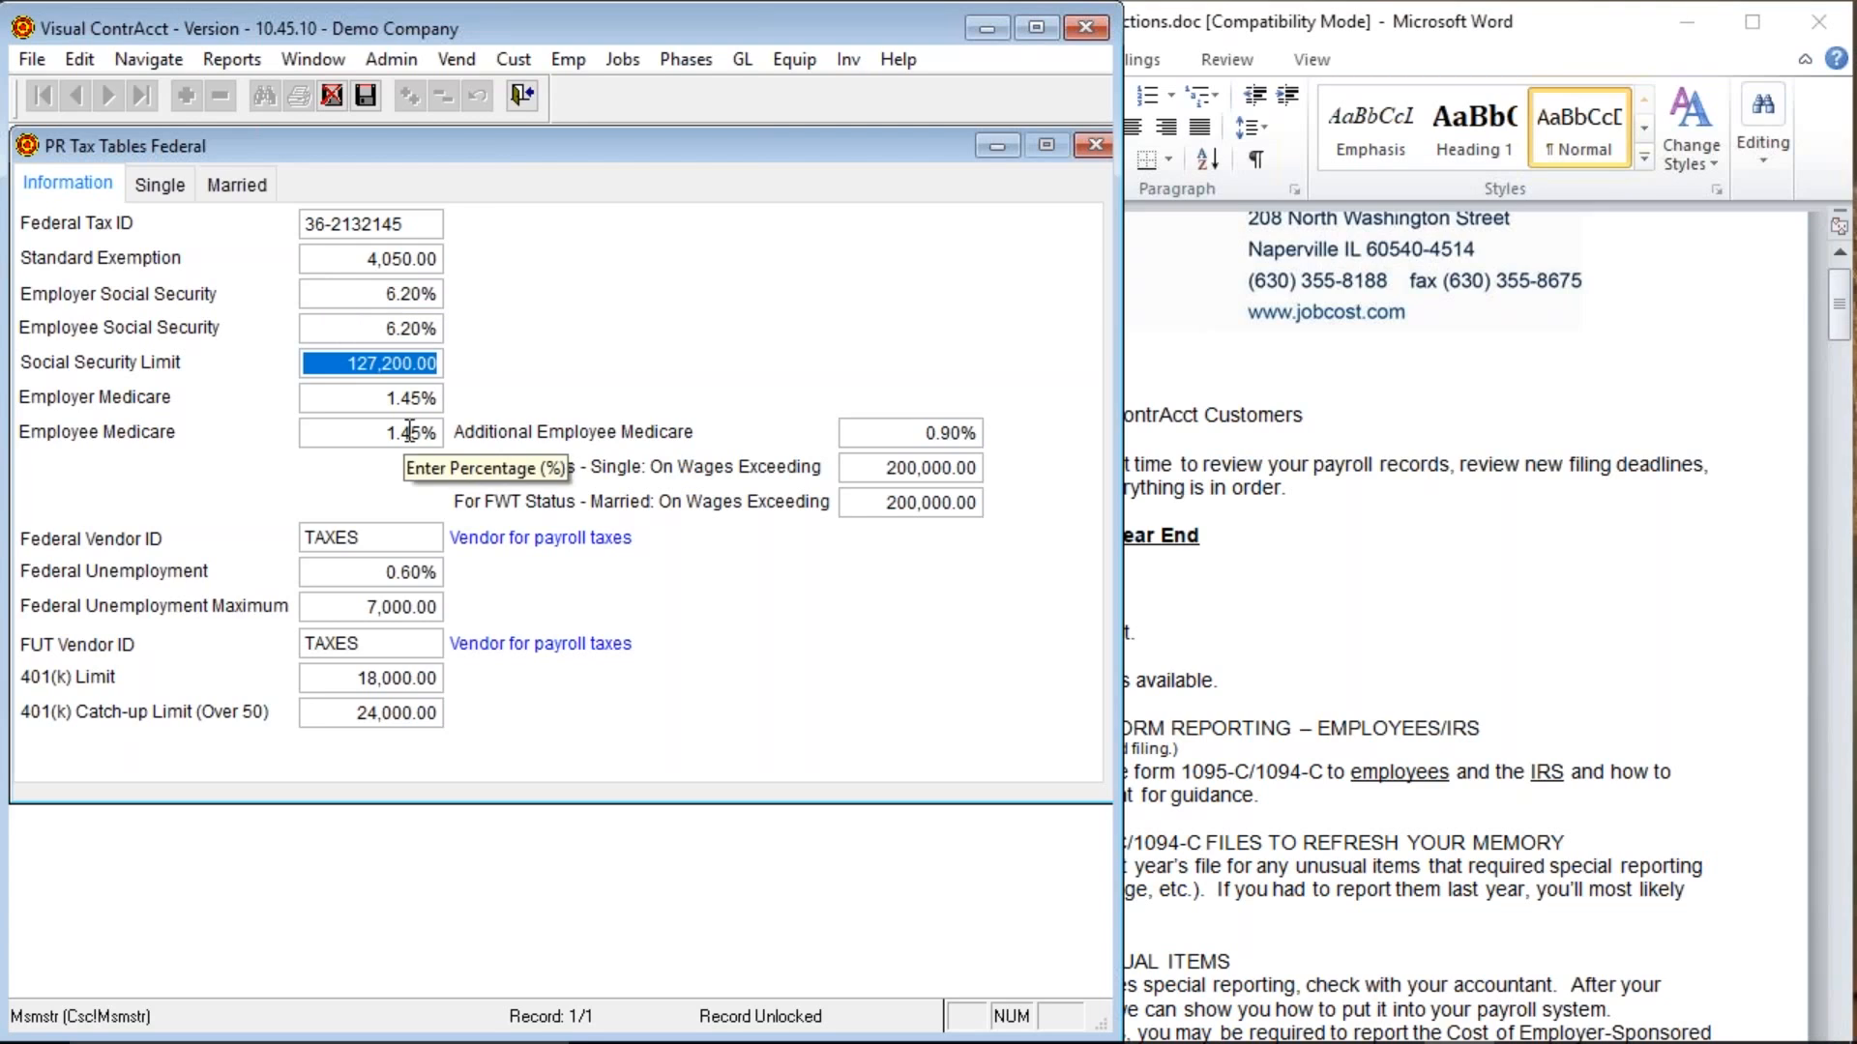
left_click(929, 431)
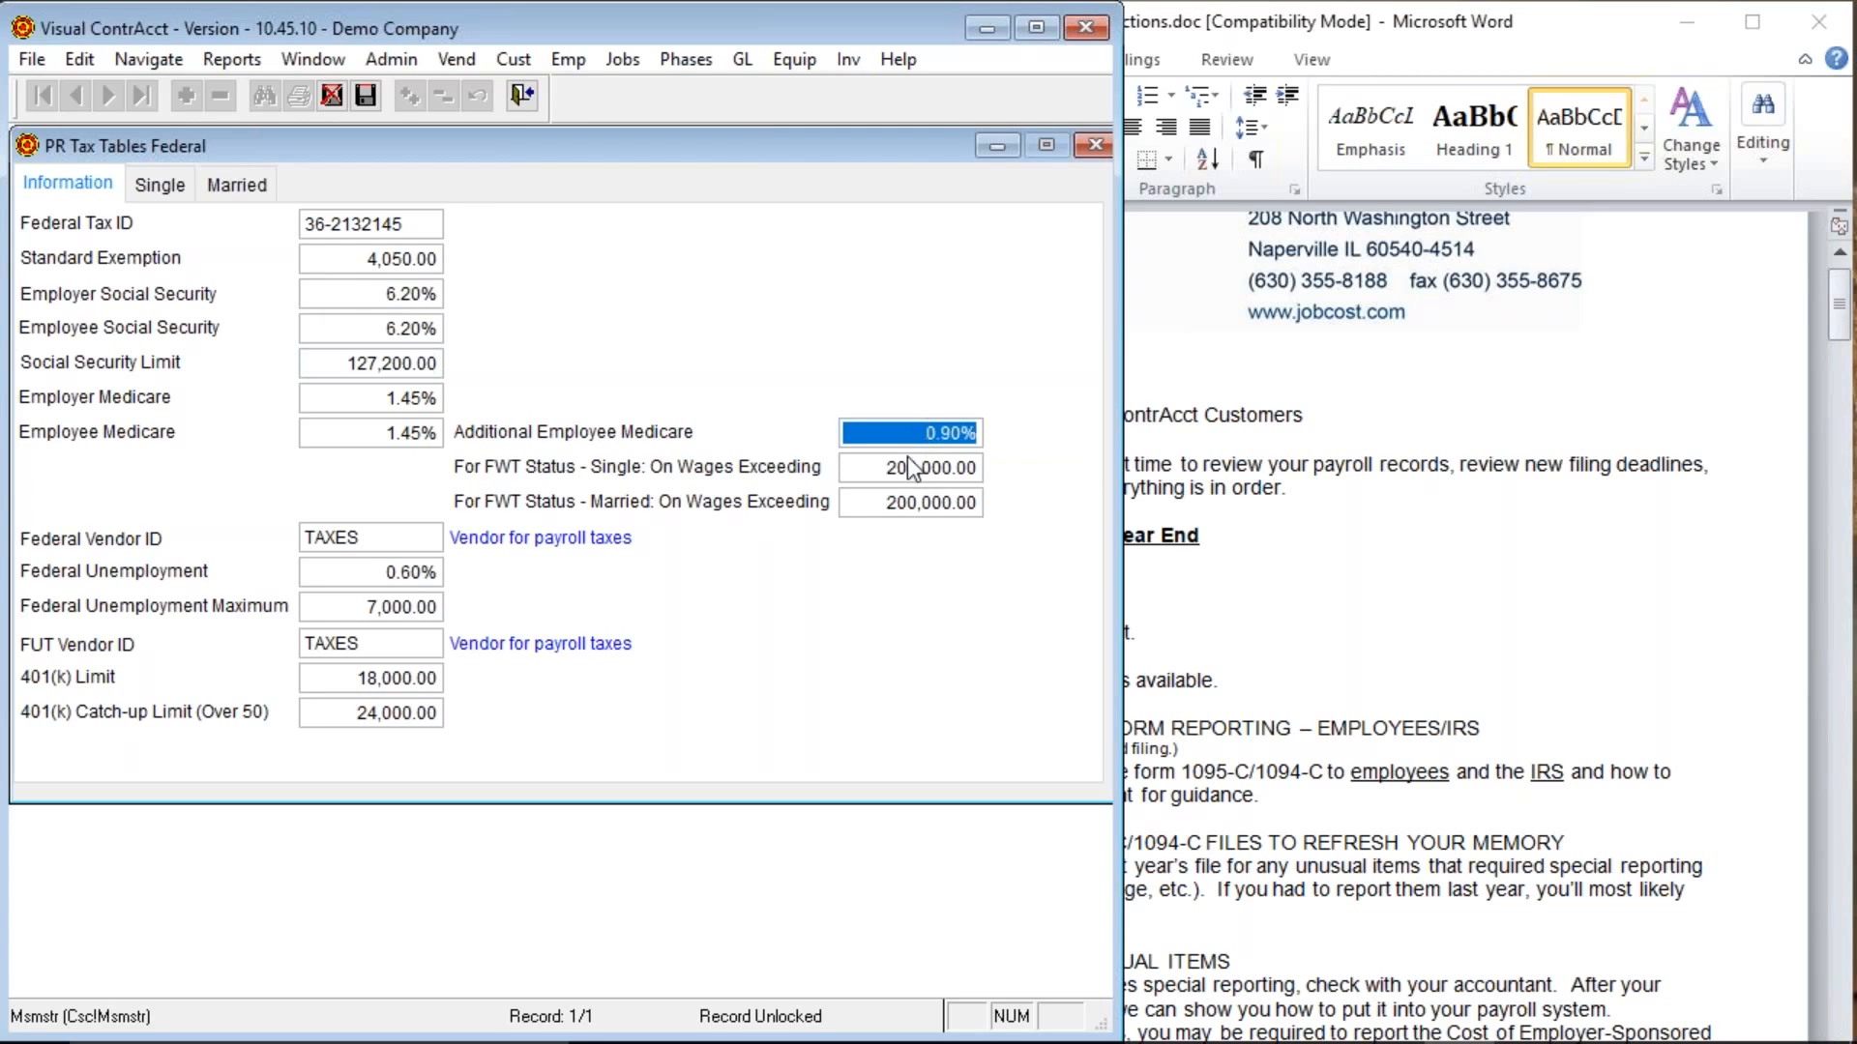
left_click(915, 469)
left_click(909, 502)
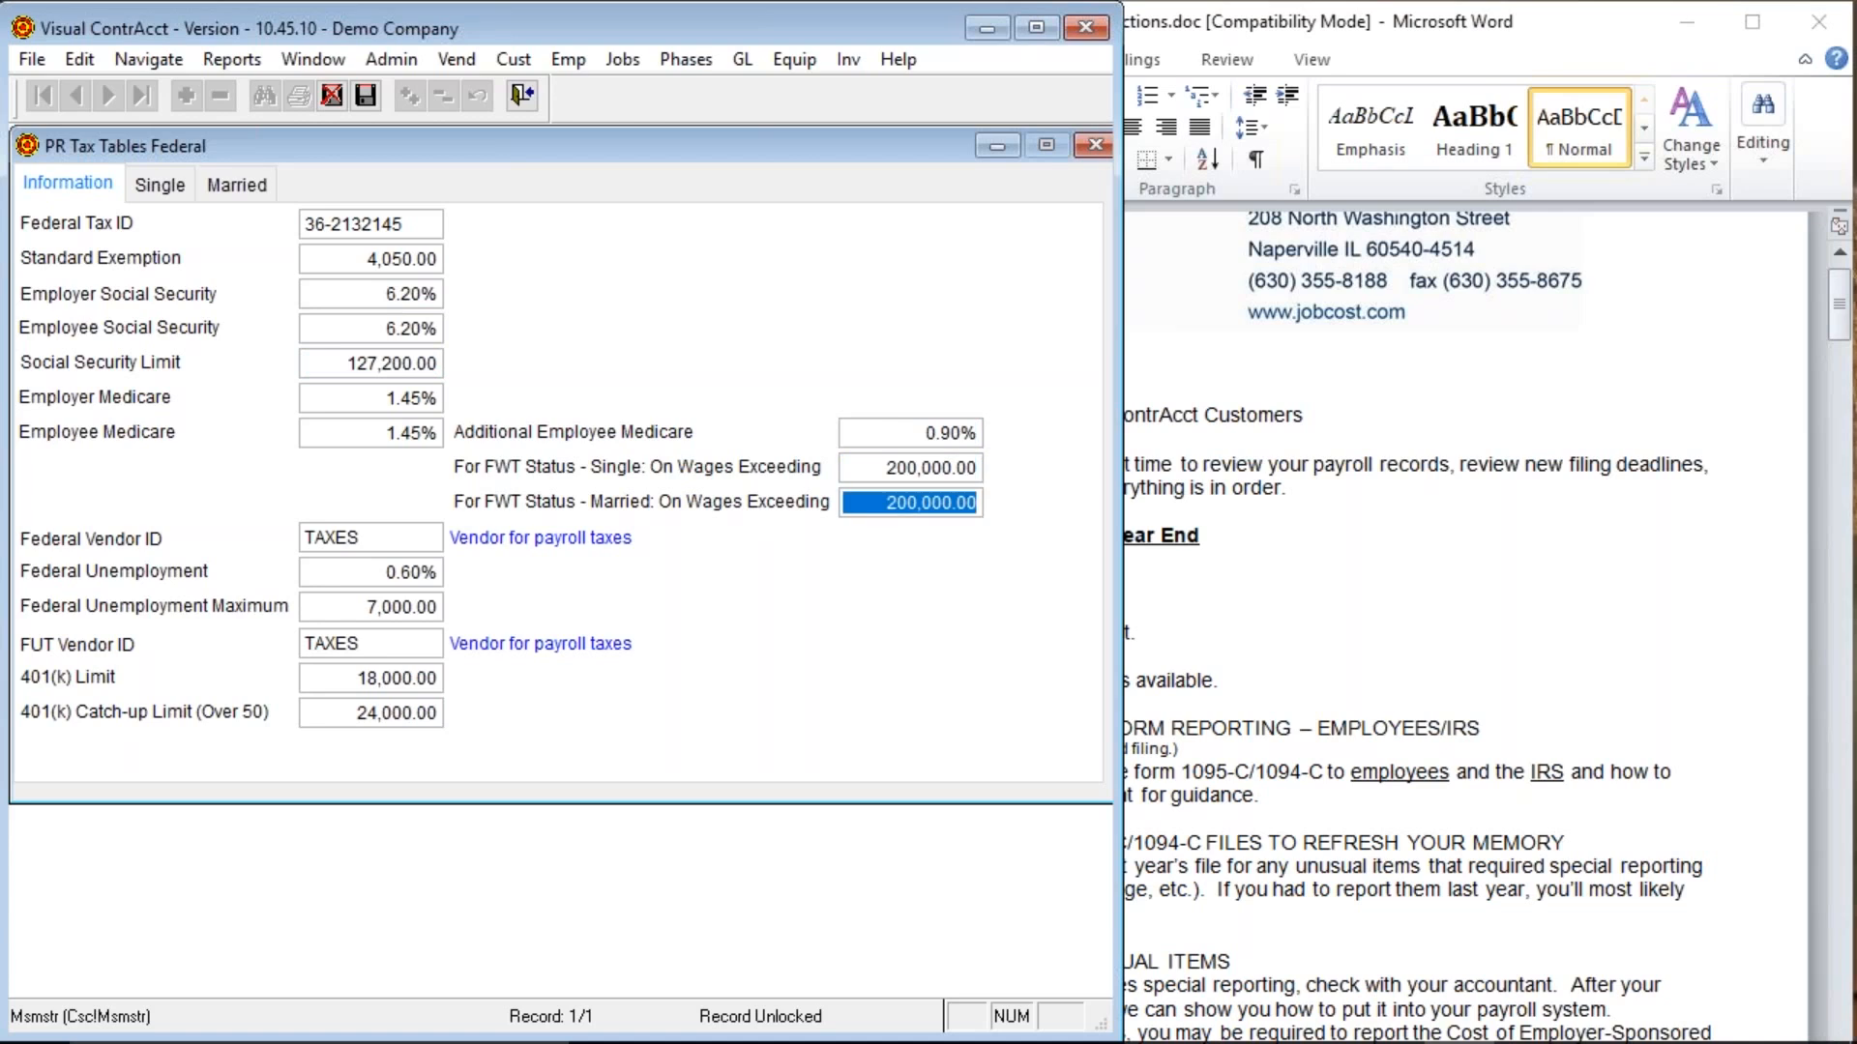
Review the federal single and married withholding brackets, and close the federal tax table.
left_click(157, 183)
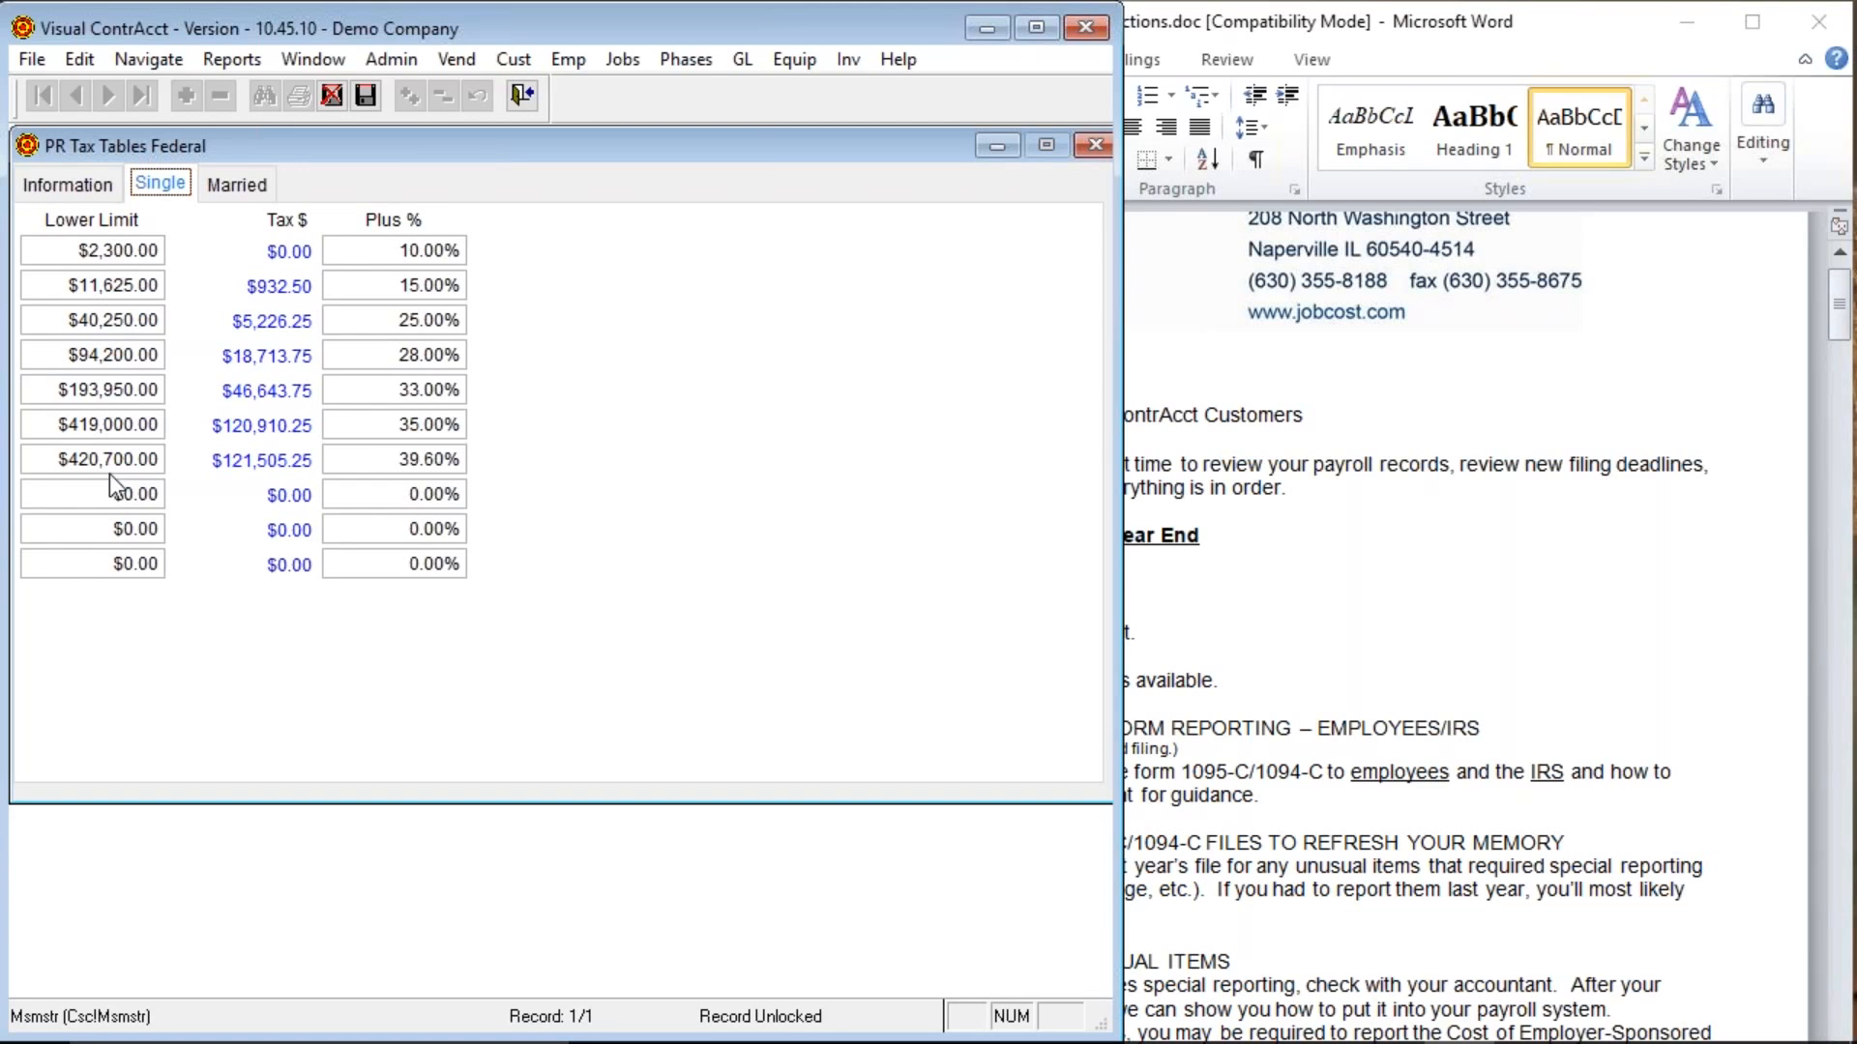
left_click(236, 186)
left_click(68, 184)
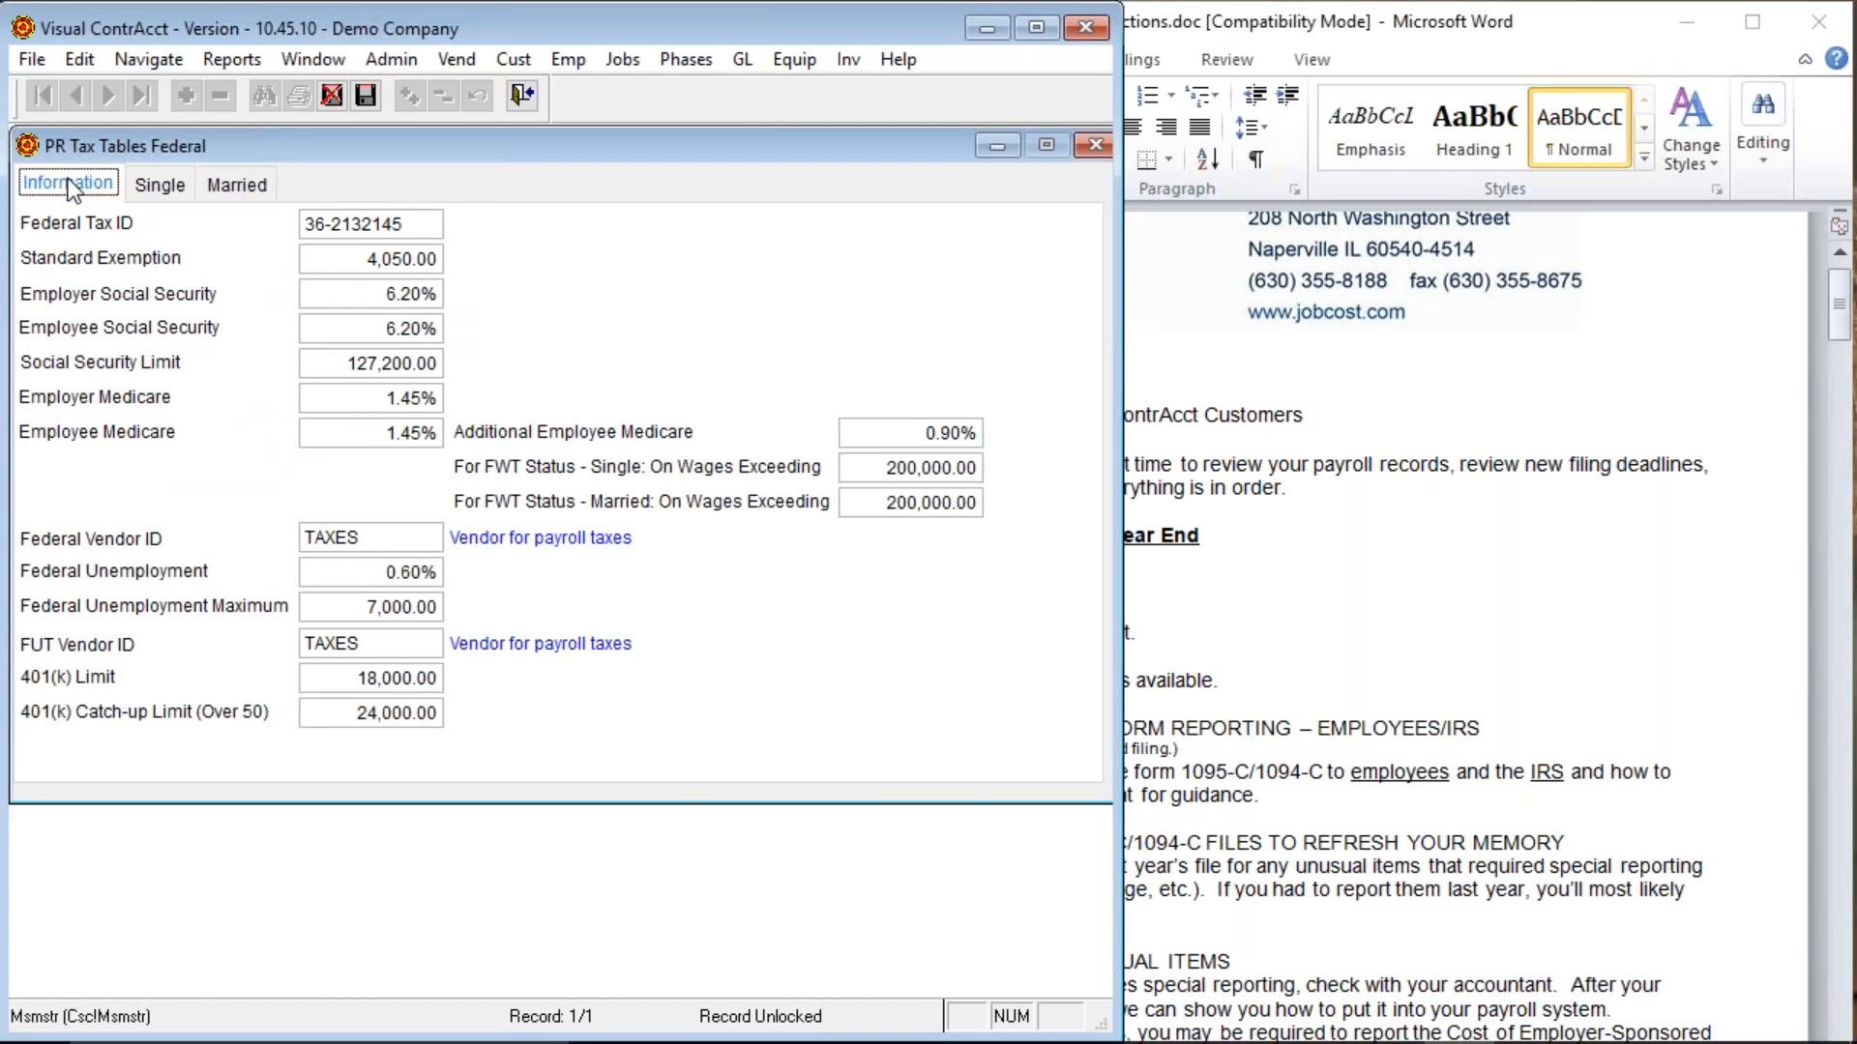
left_click(530, 91)
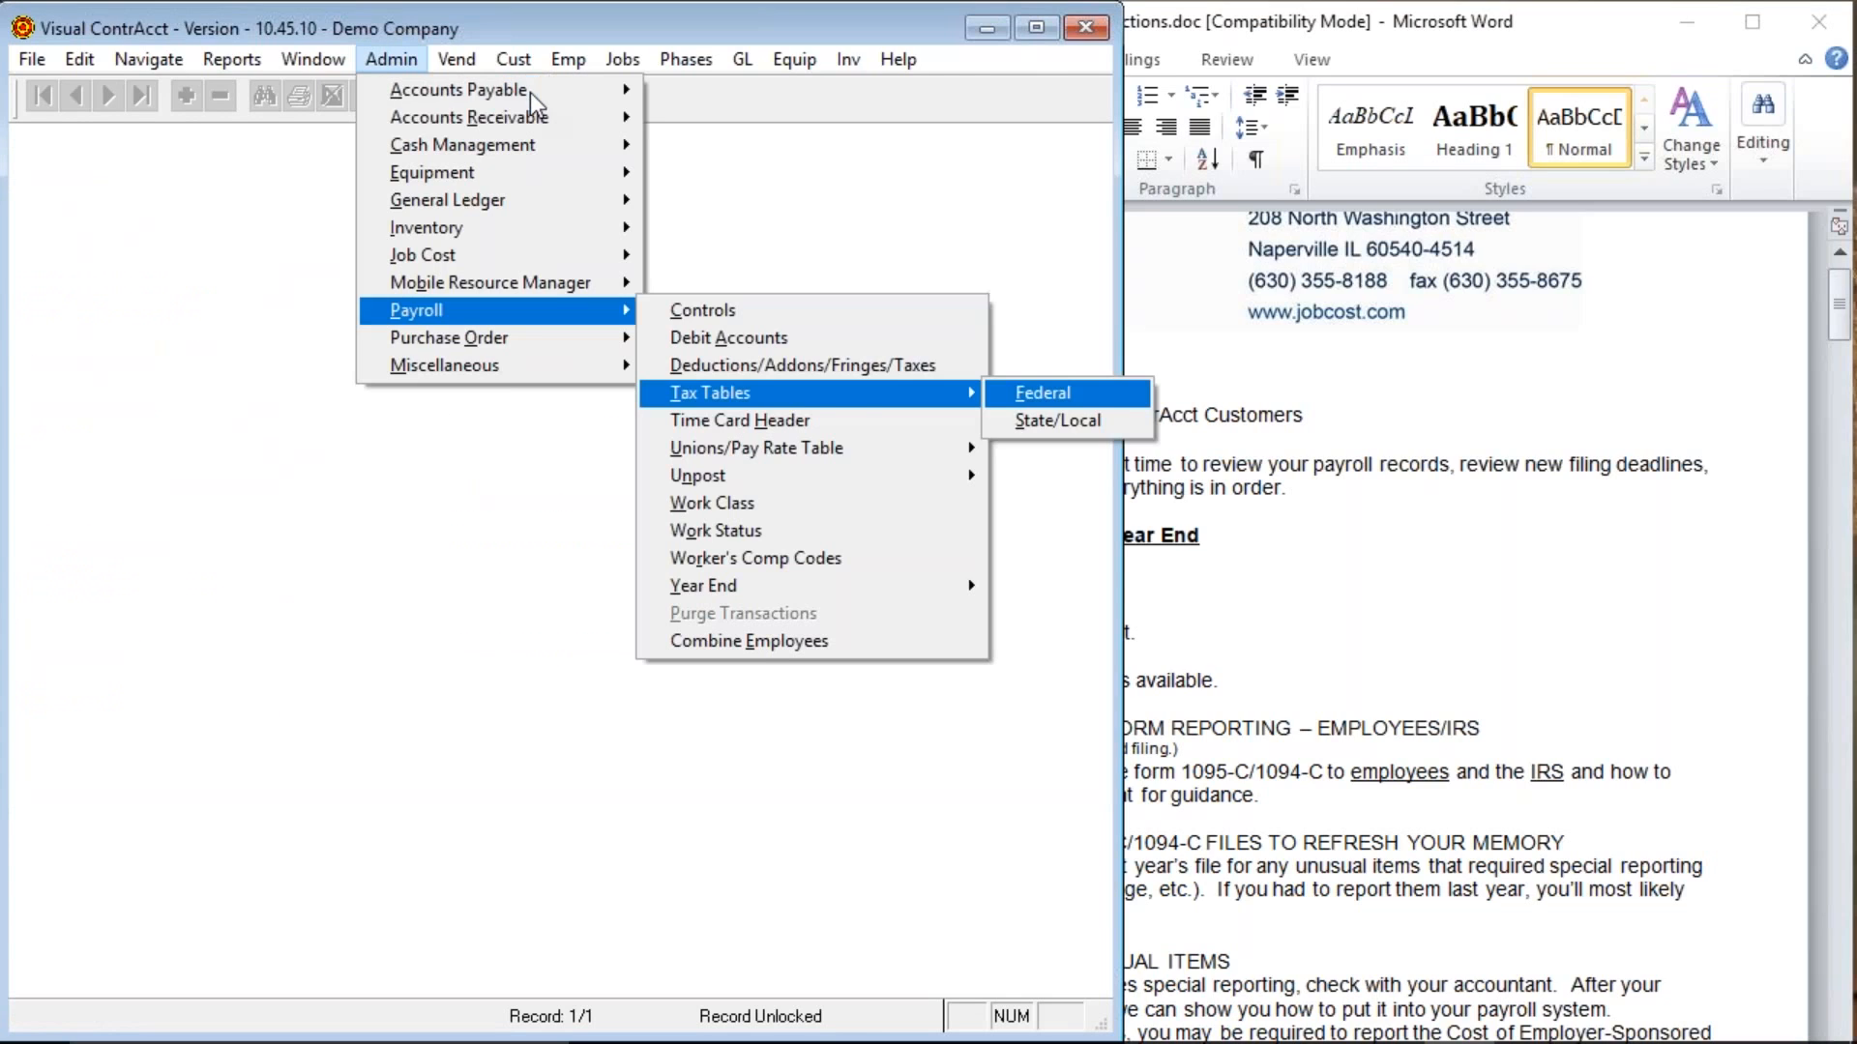
Open the state/local payroll tax tables and look up the Illinois record.
left_click(963, 405)
left_click(1035, 419)
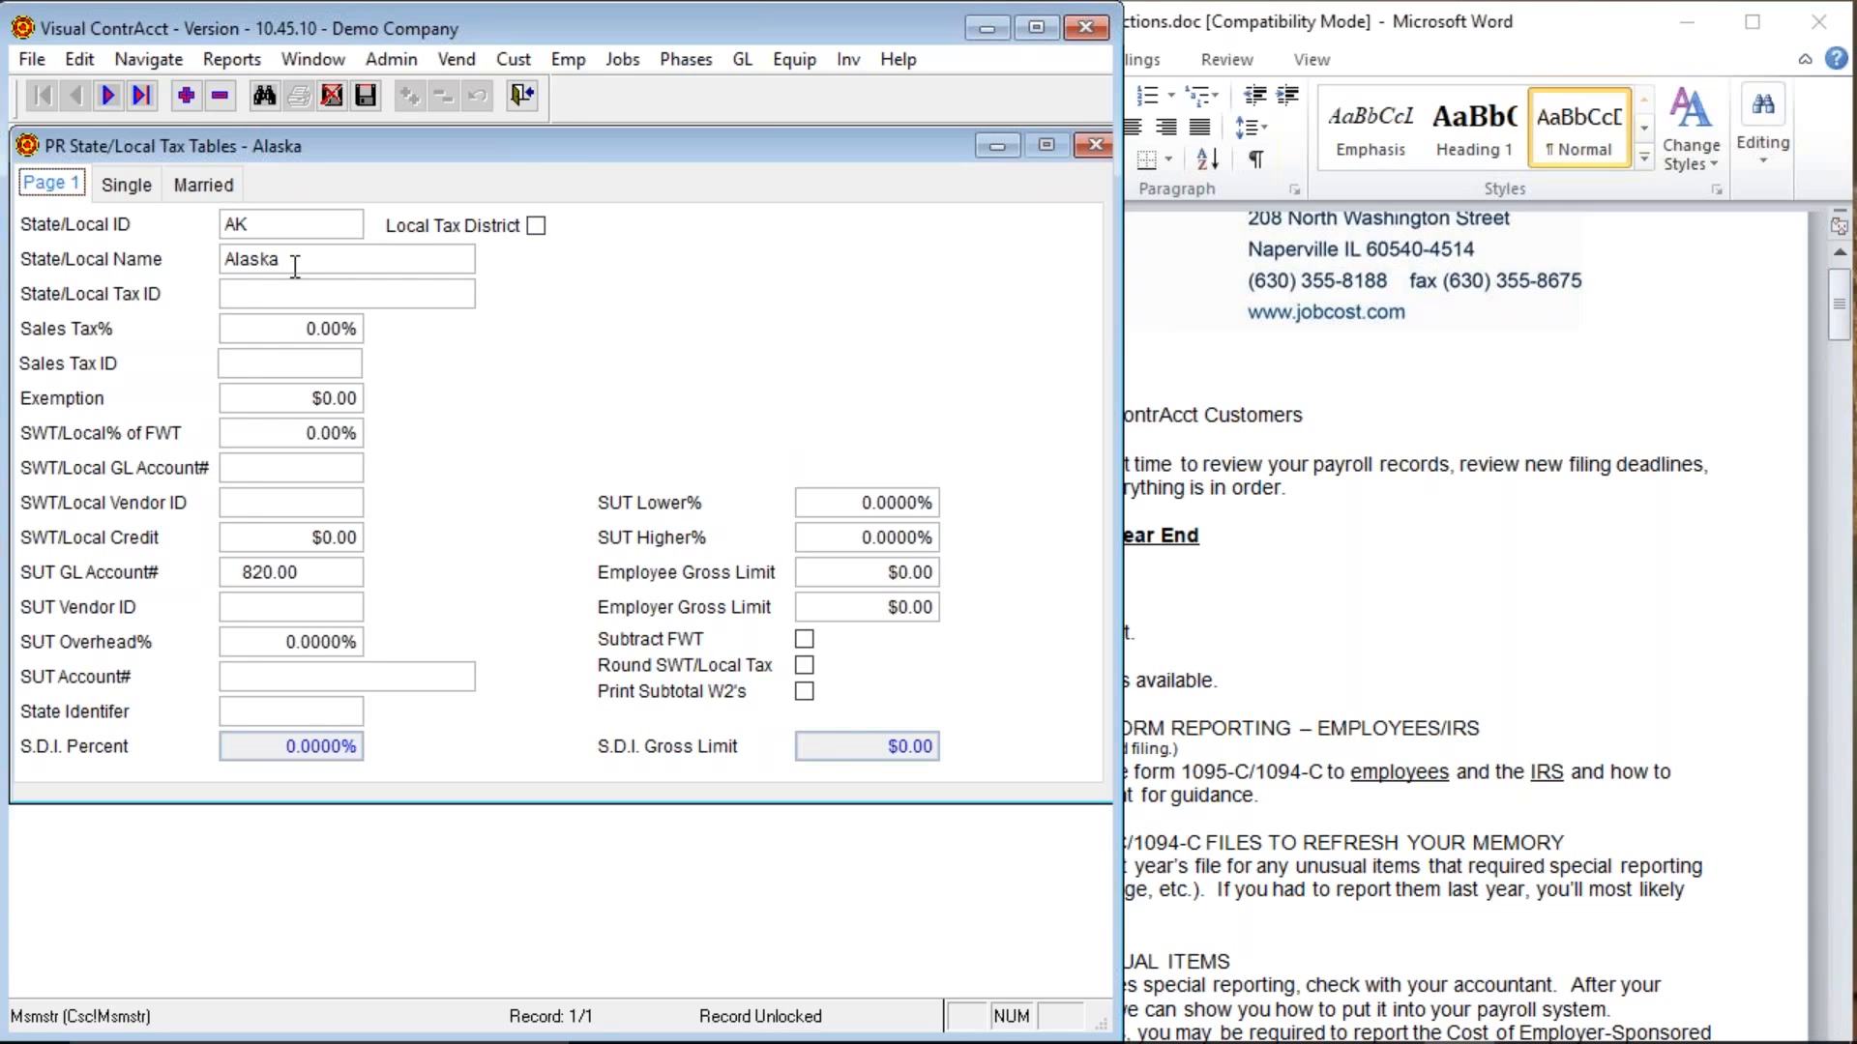
left_click(263, 97)
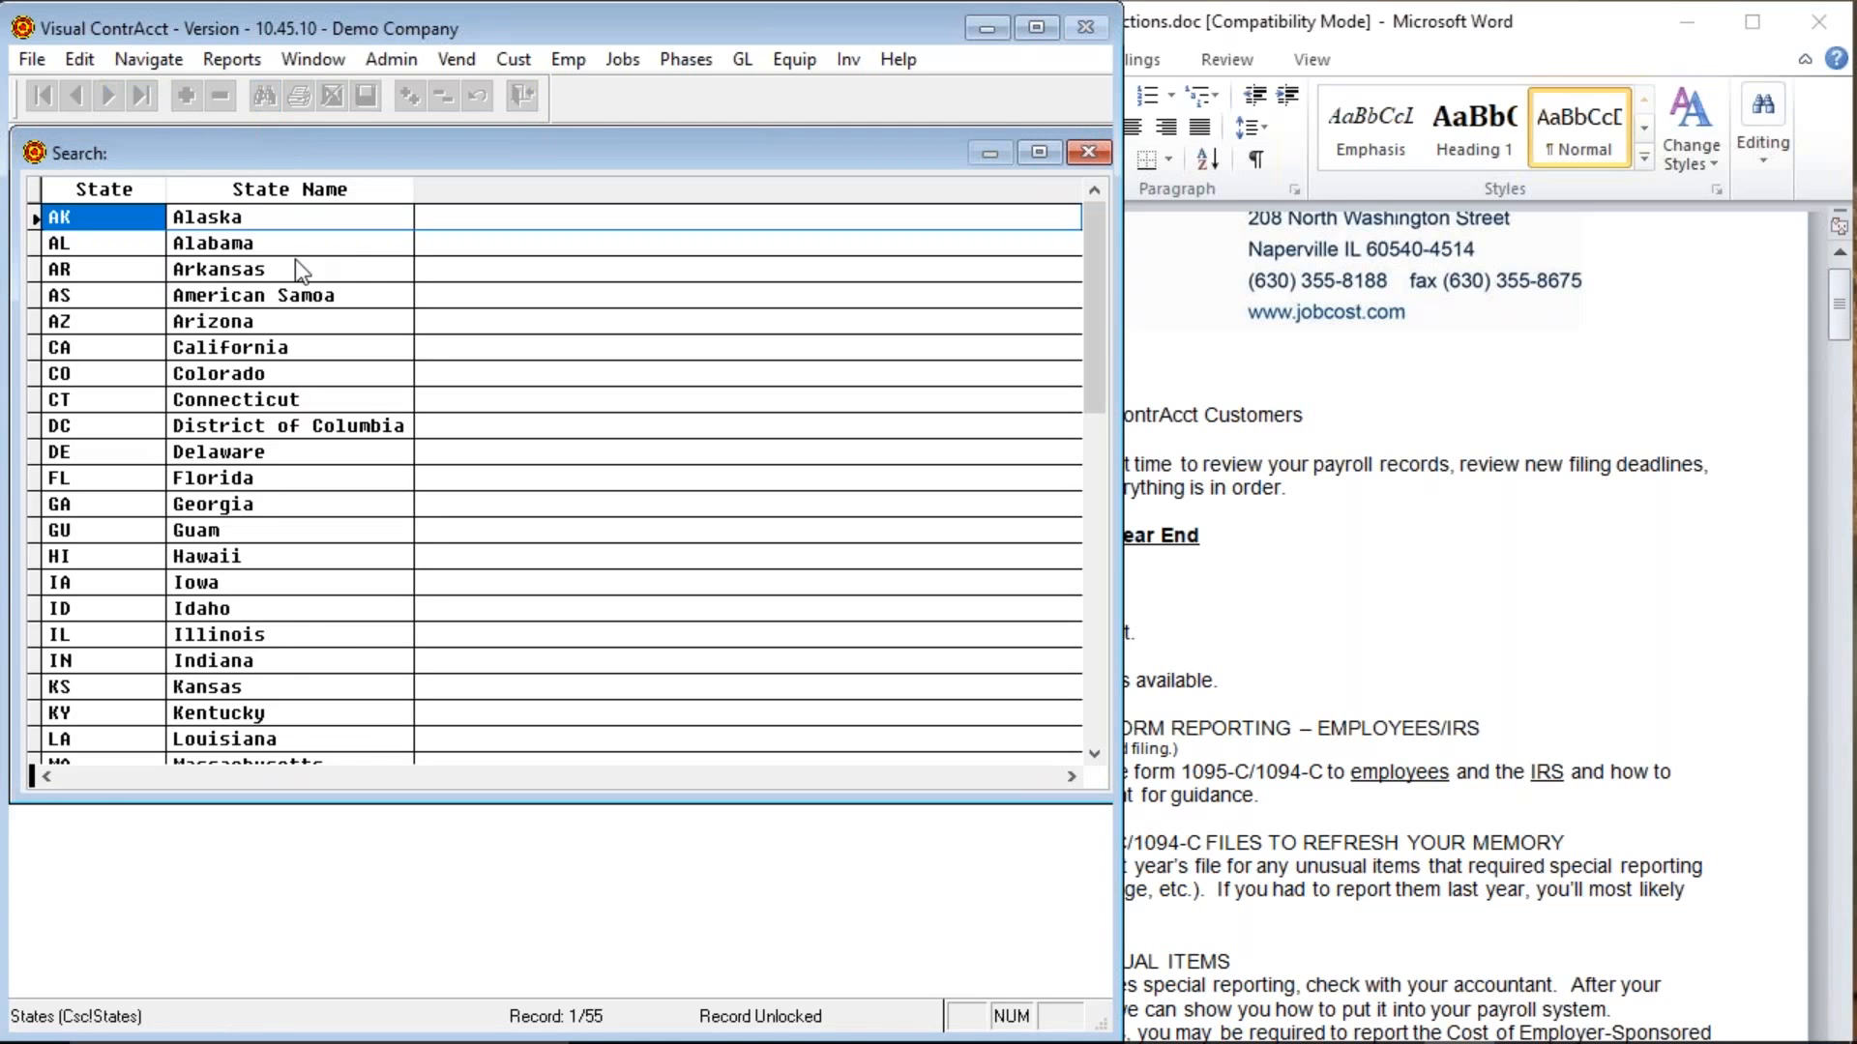
double_click(321, 635)
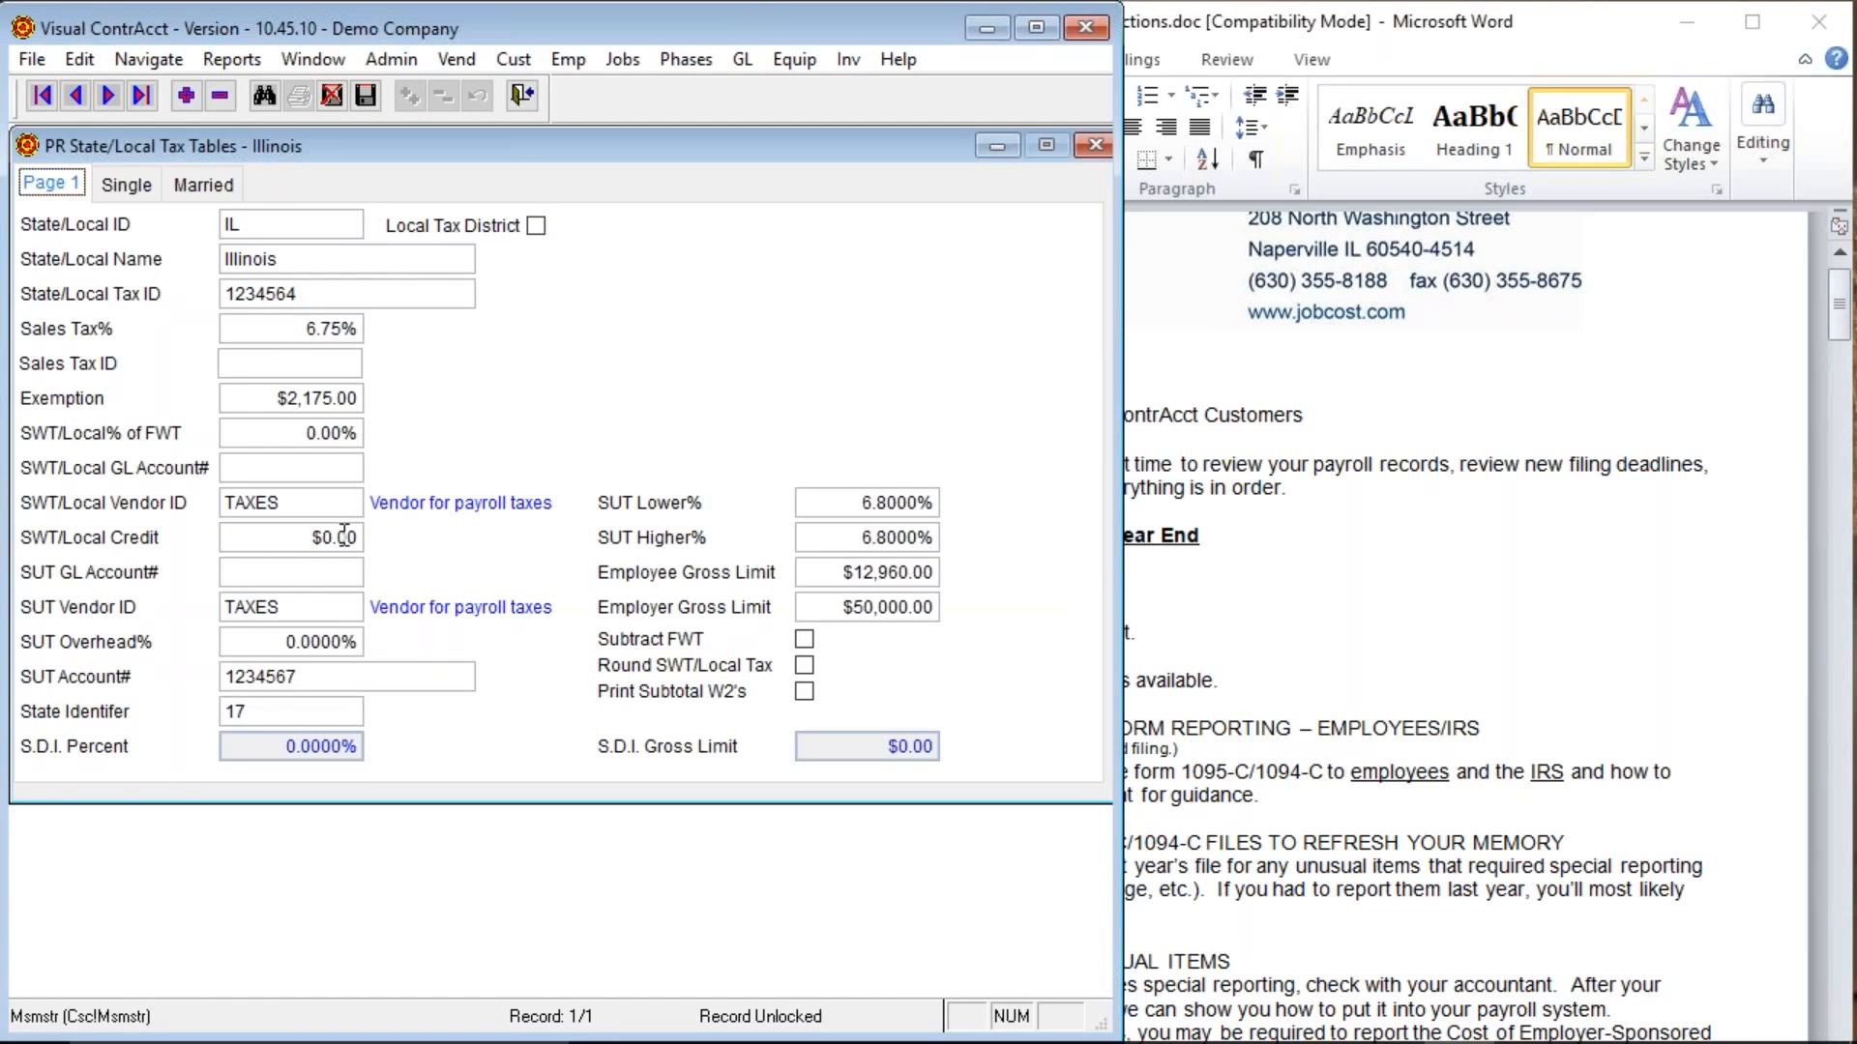
Review the Illinois exemption and sales tax percentage, and the withholding percentages in its single and married tables.
left_click(234, 393)
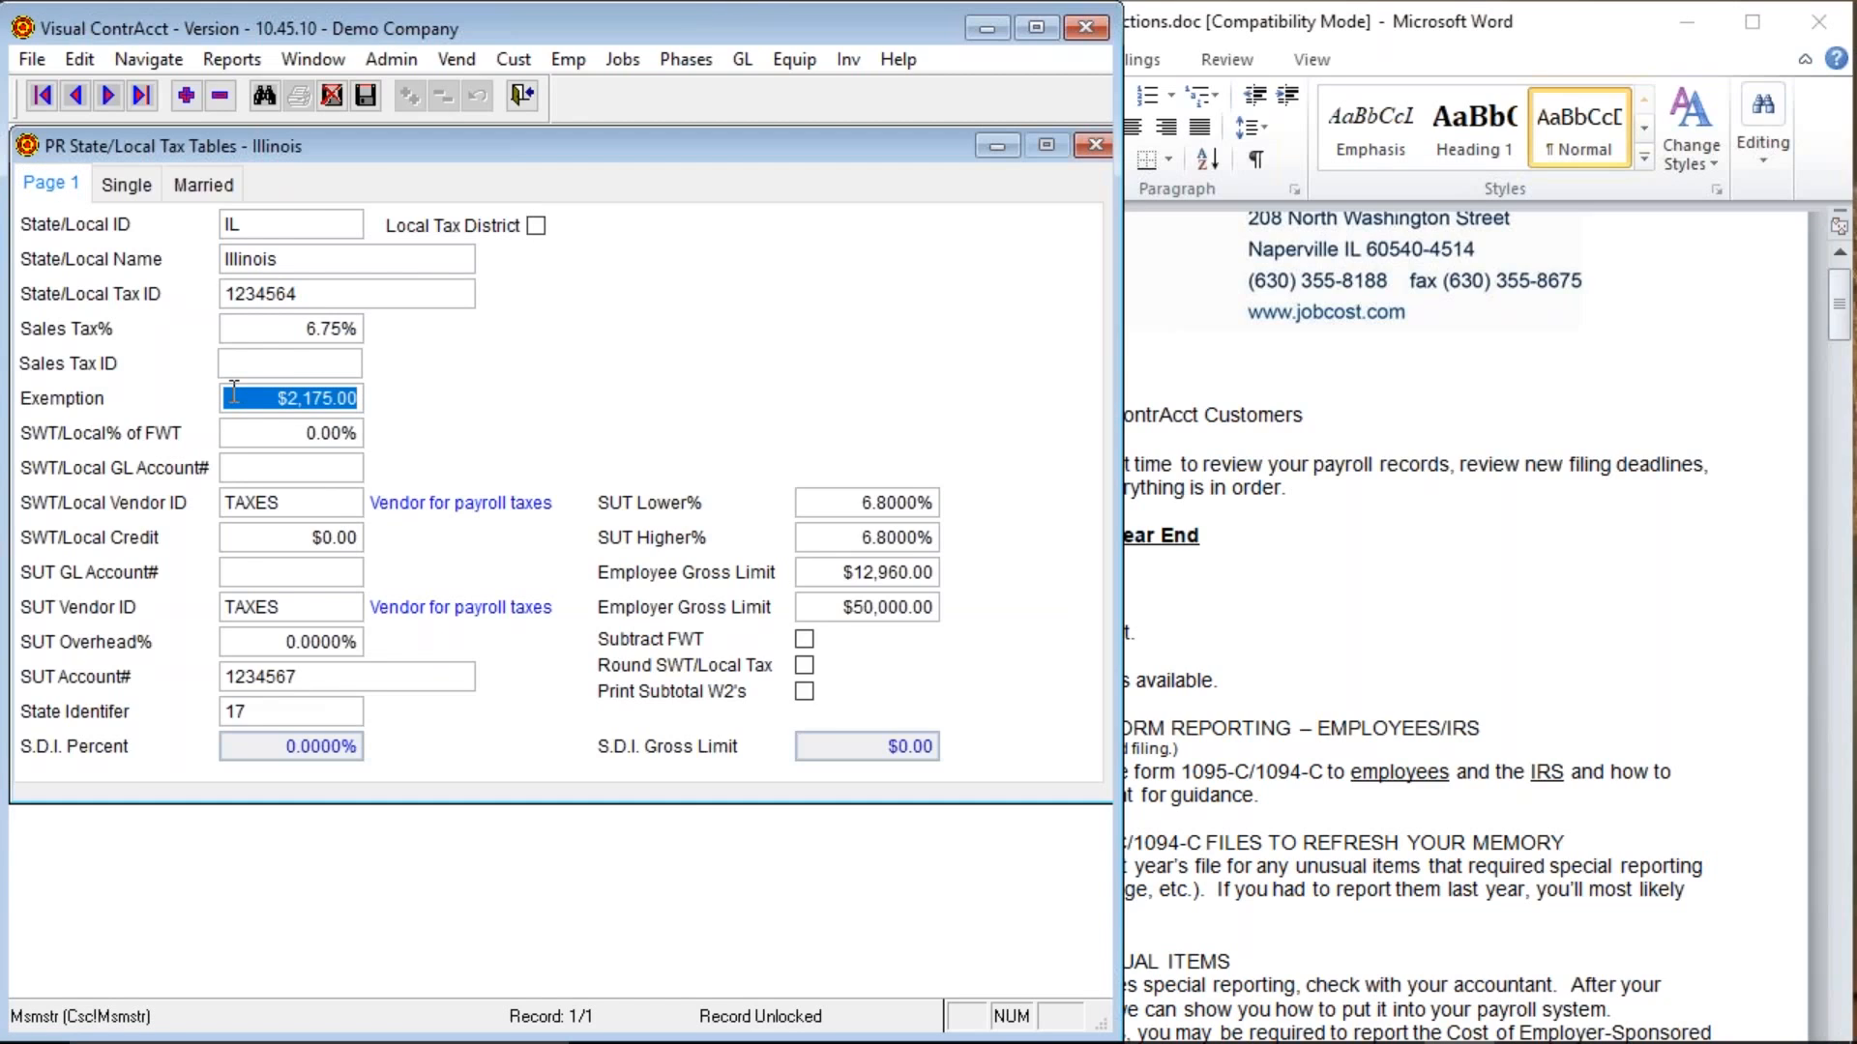
left_click(118, 184)
left_click(387, 259)
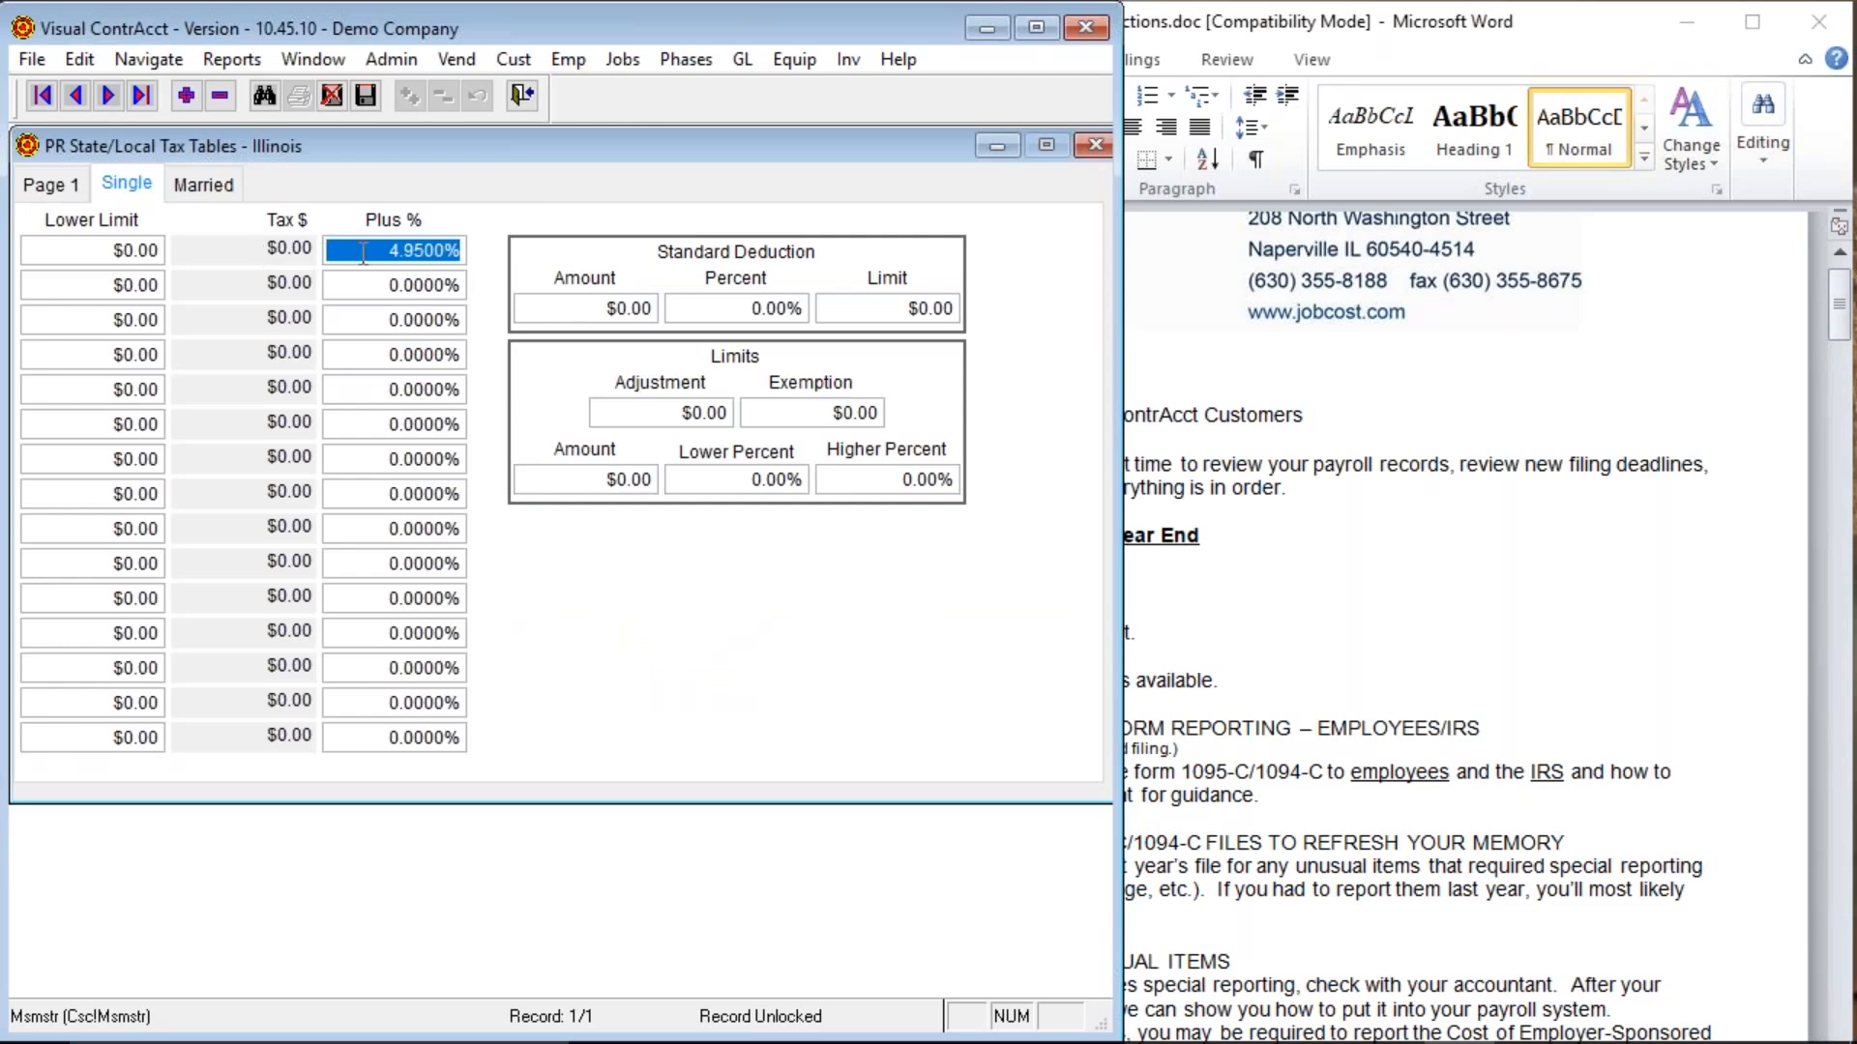
left_click(203, 184)
left_click(340, 251)
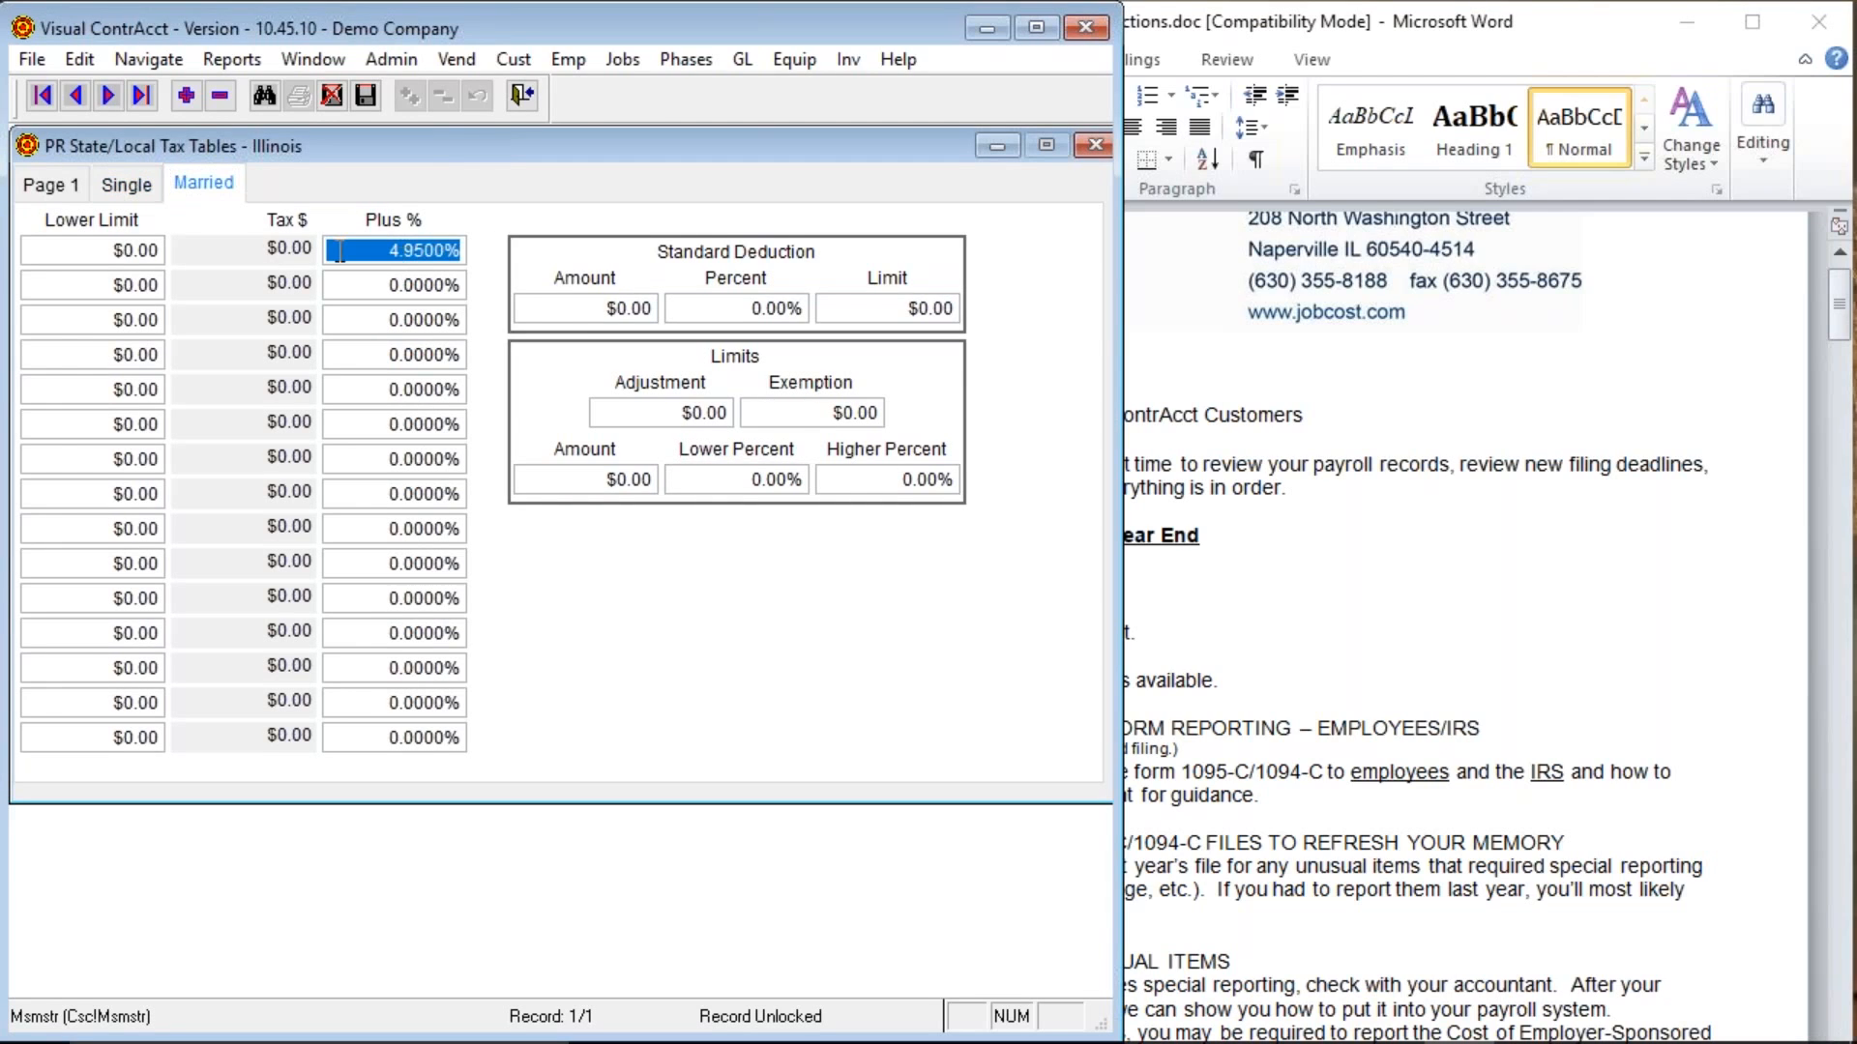
left_click(133, 183)
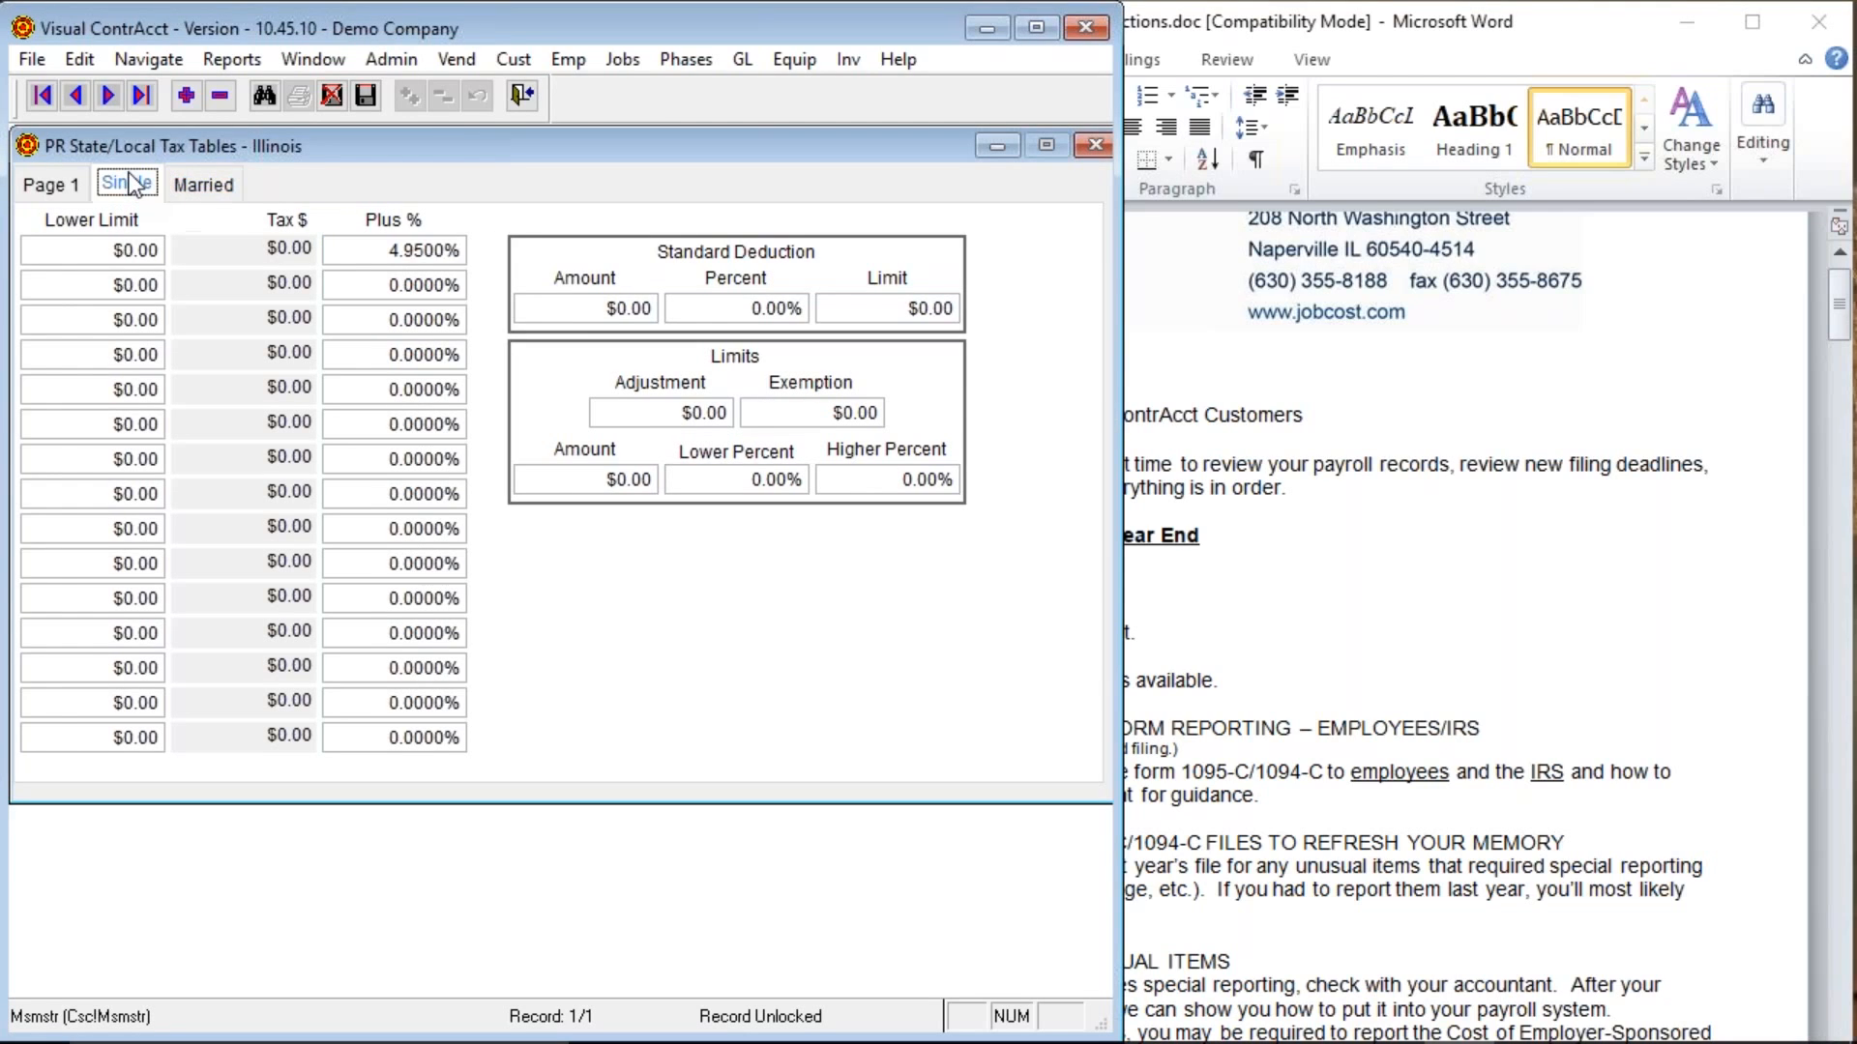
left_click(33, 186)
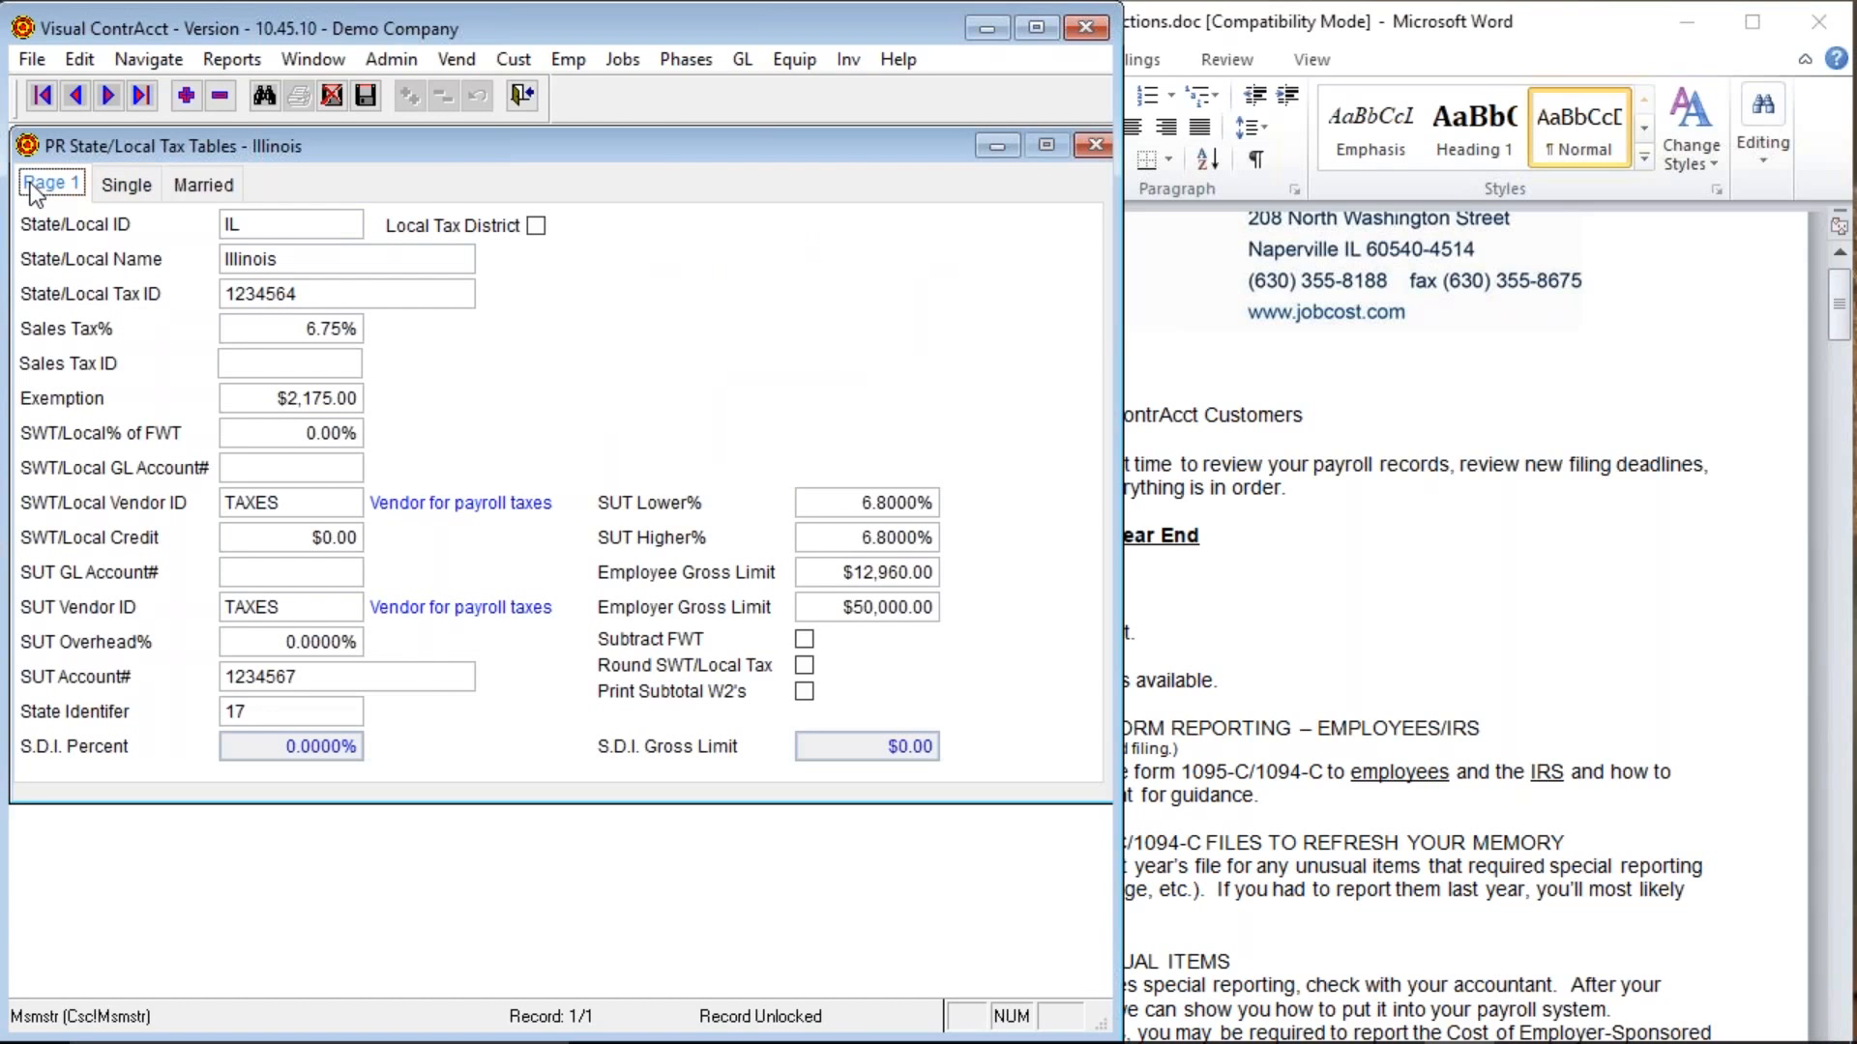
left_click(281, 330)
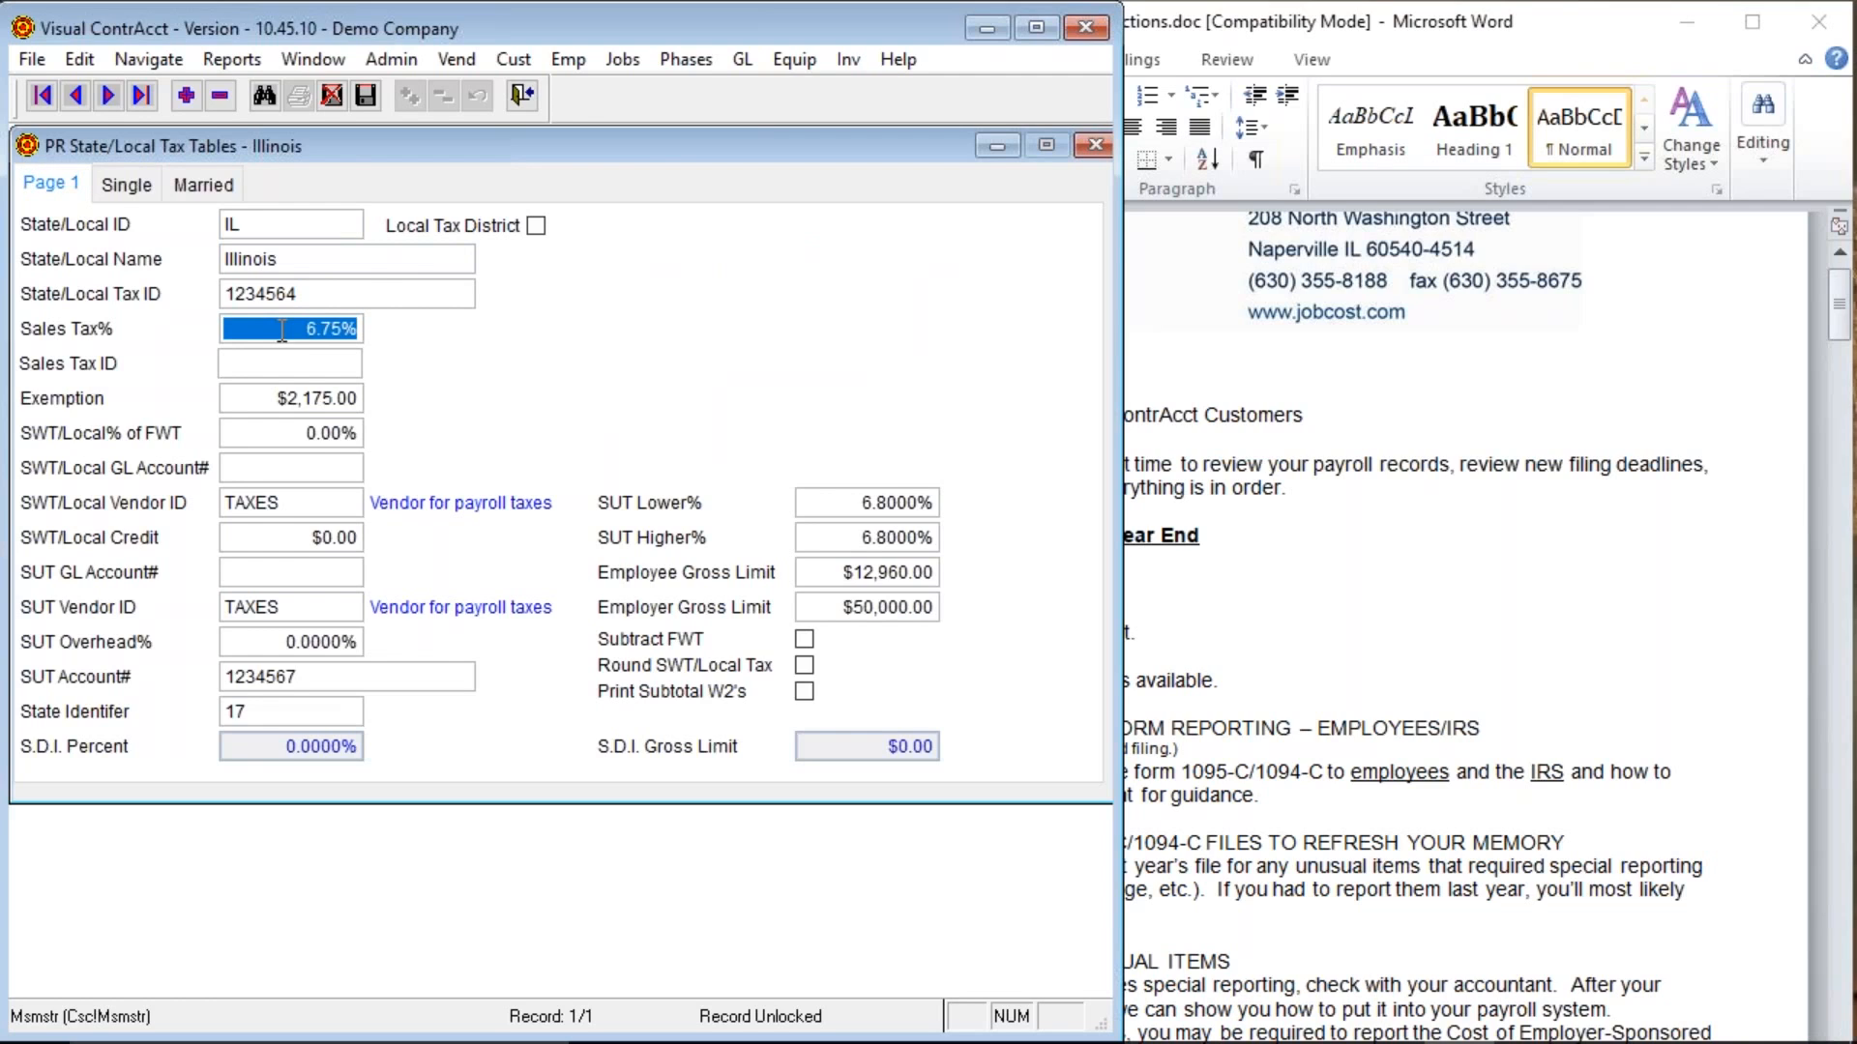
left_click(126, 185)
left_click(186, 189)
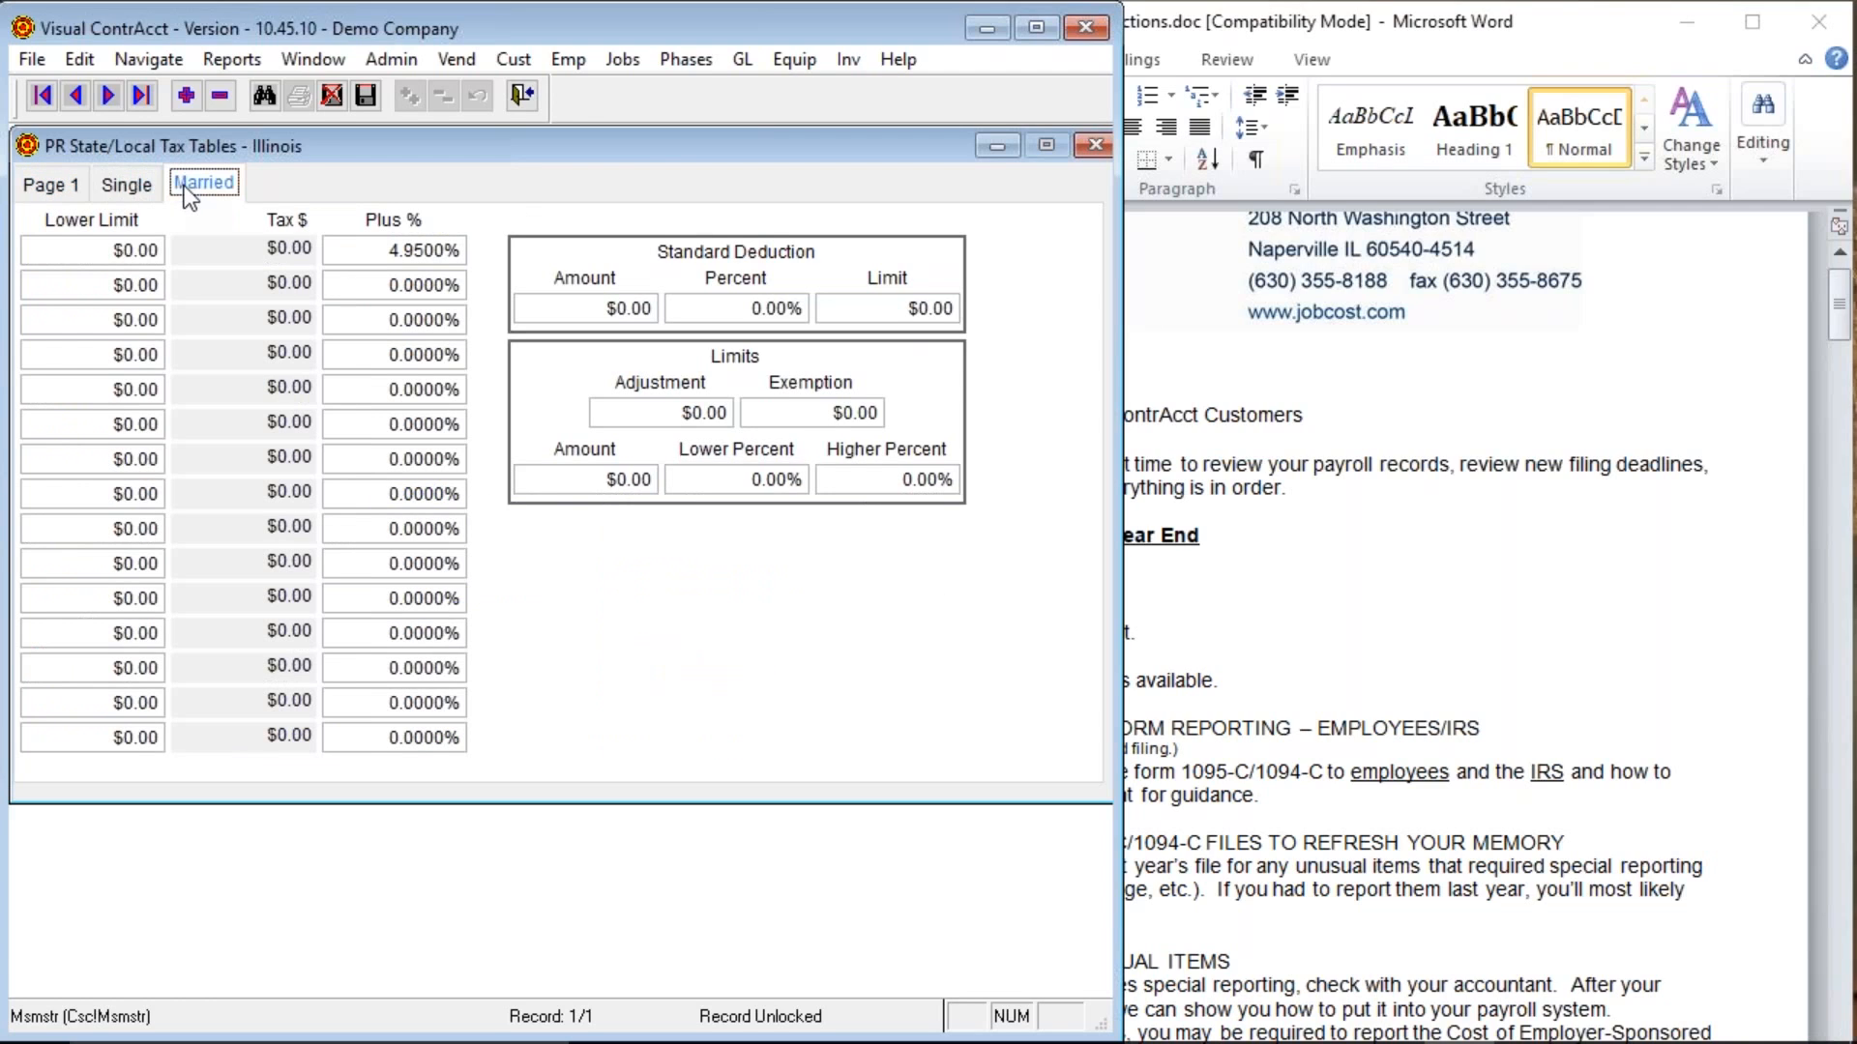
left_click(112, 185)
left_click(51, 184)
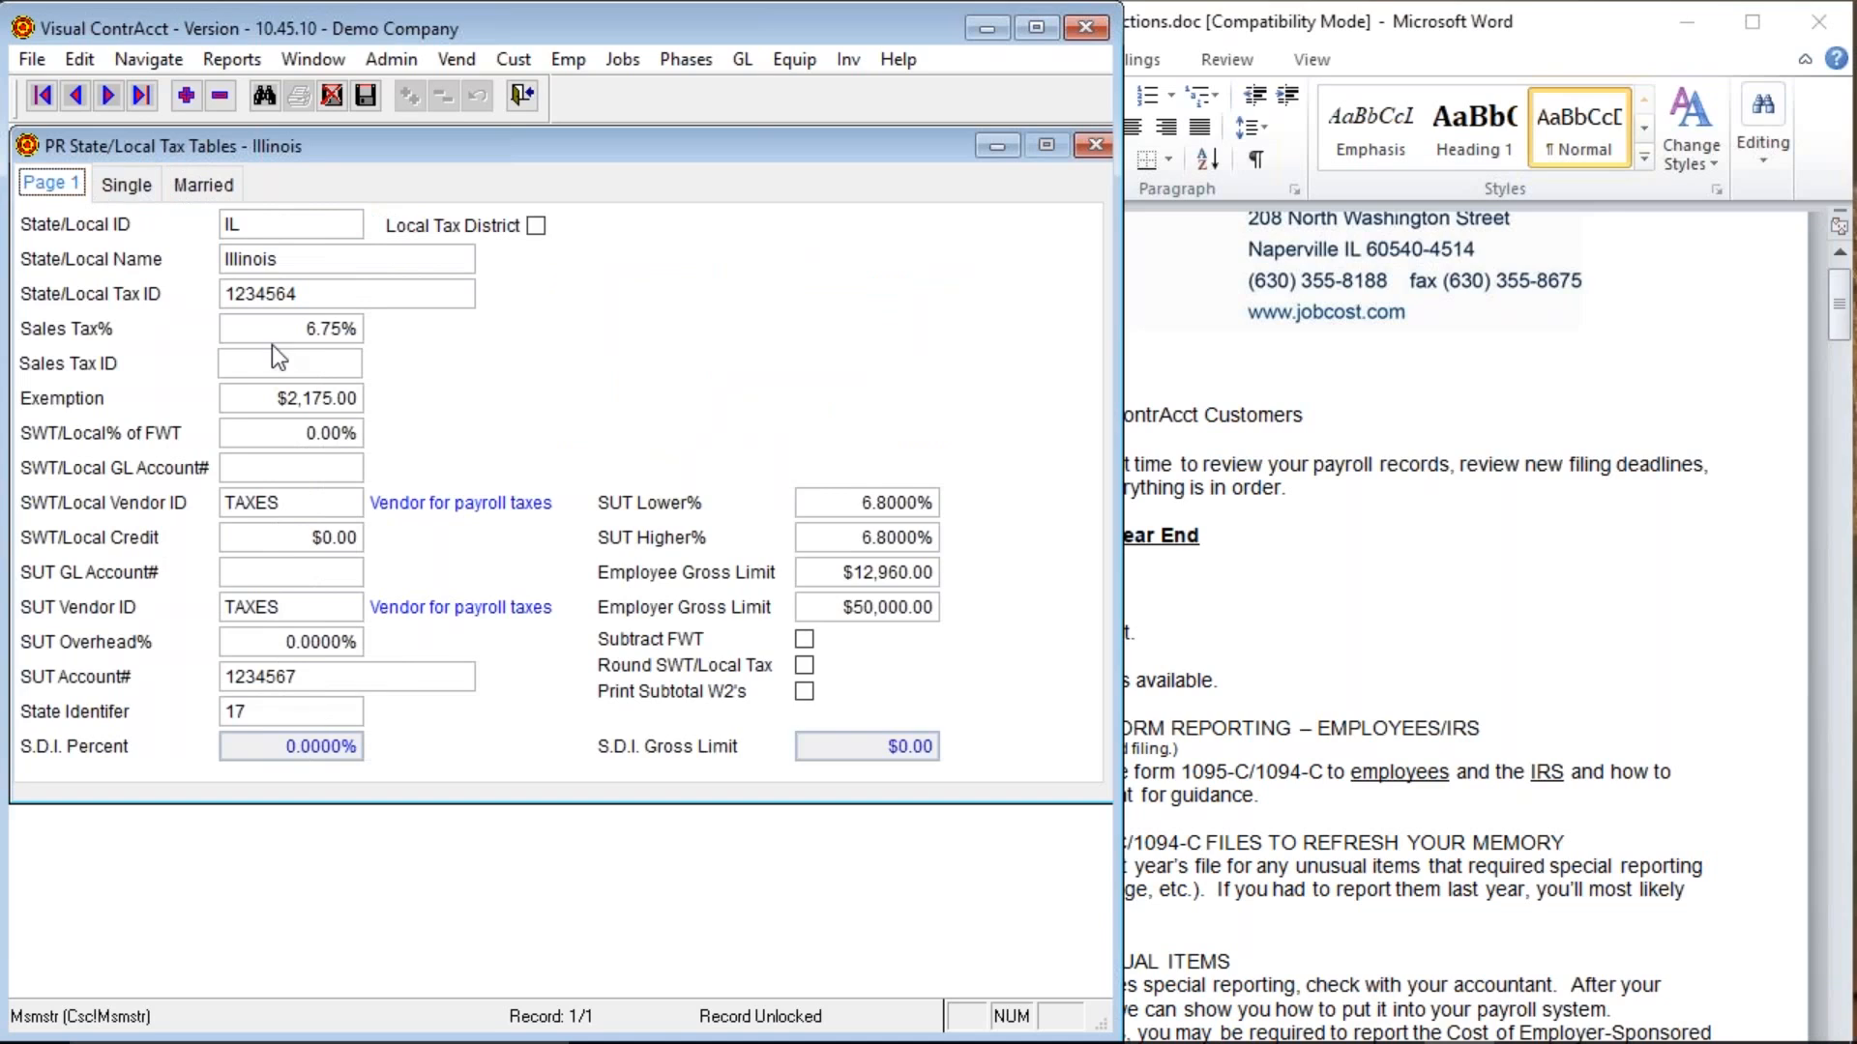
Compare the lower and higher state unemployment tax (SUT) percentages for Illinois.
left_click(837, 500)
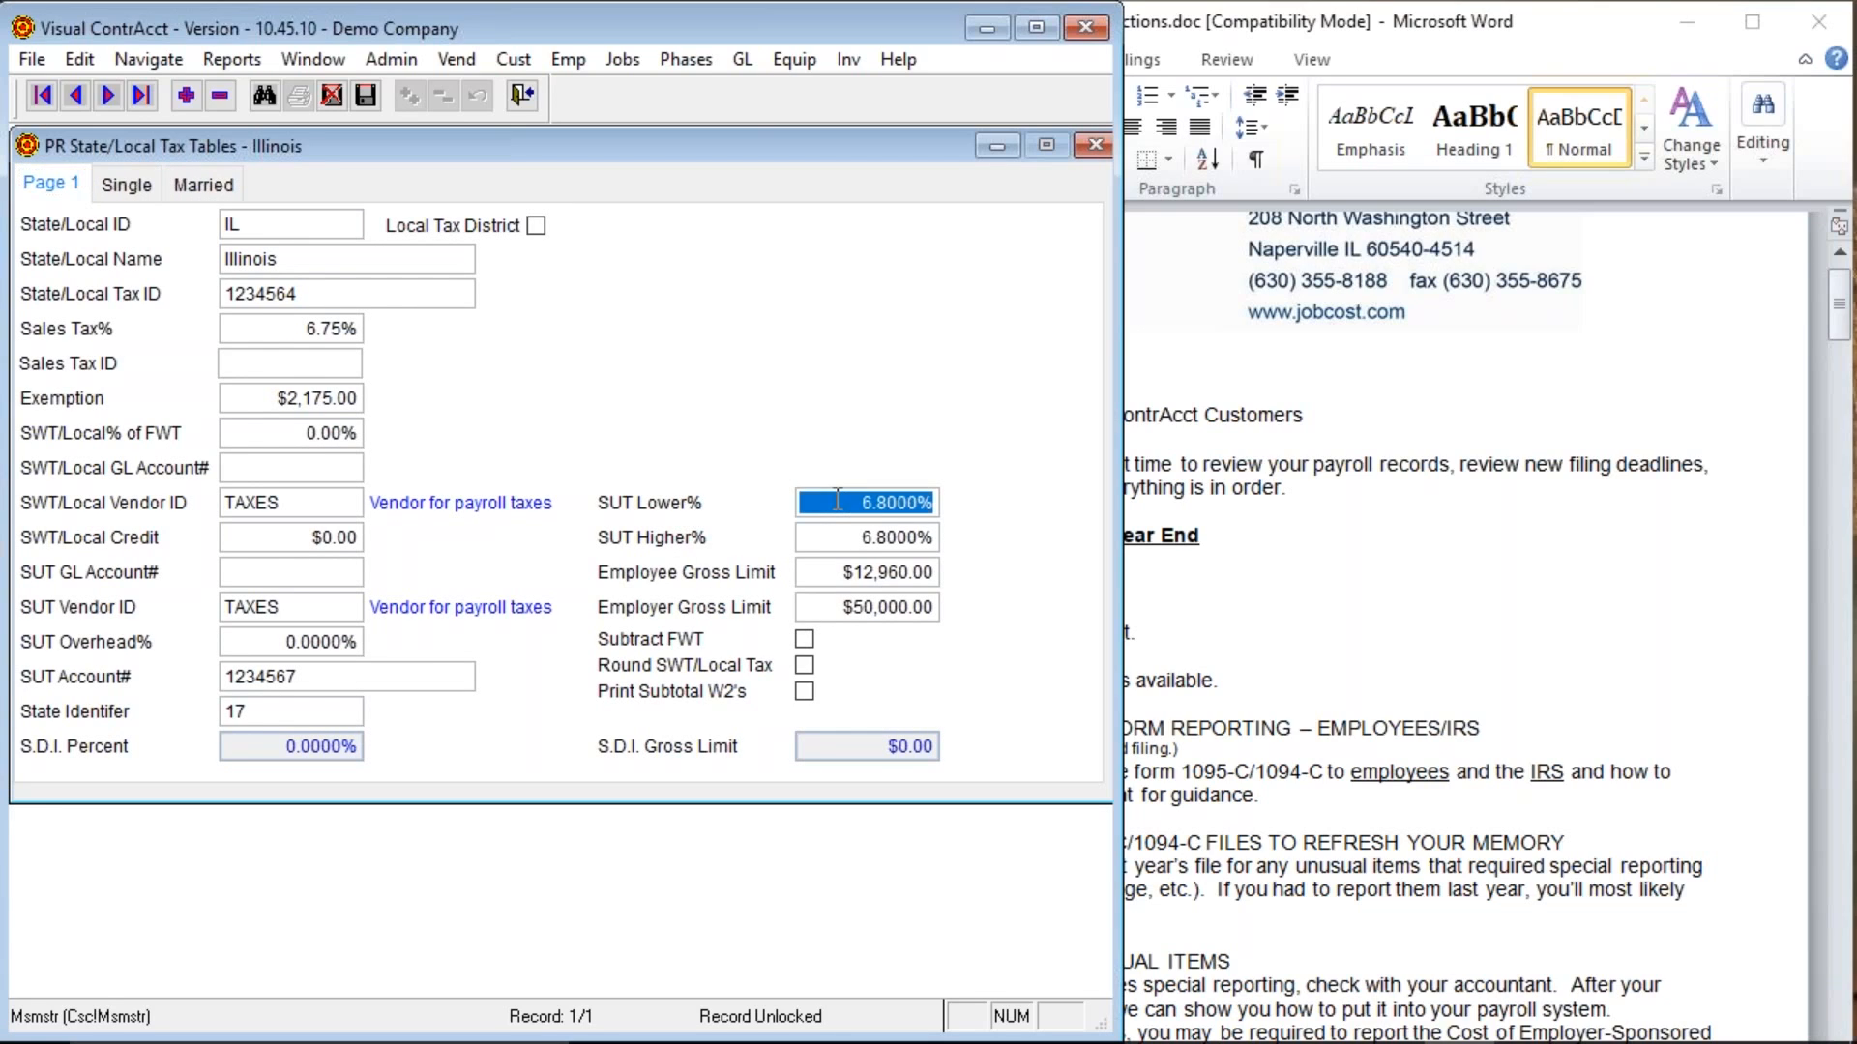
left_click(821, 535)
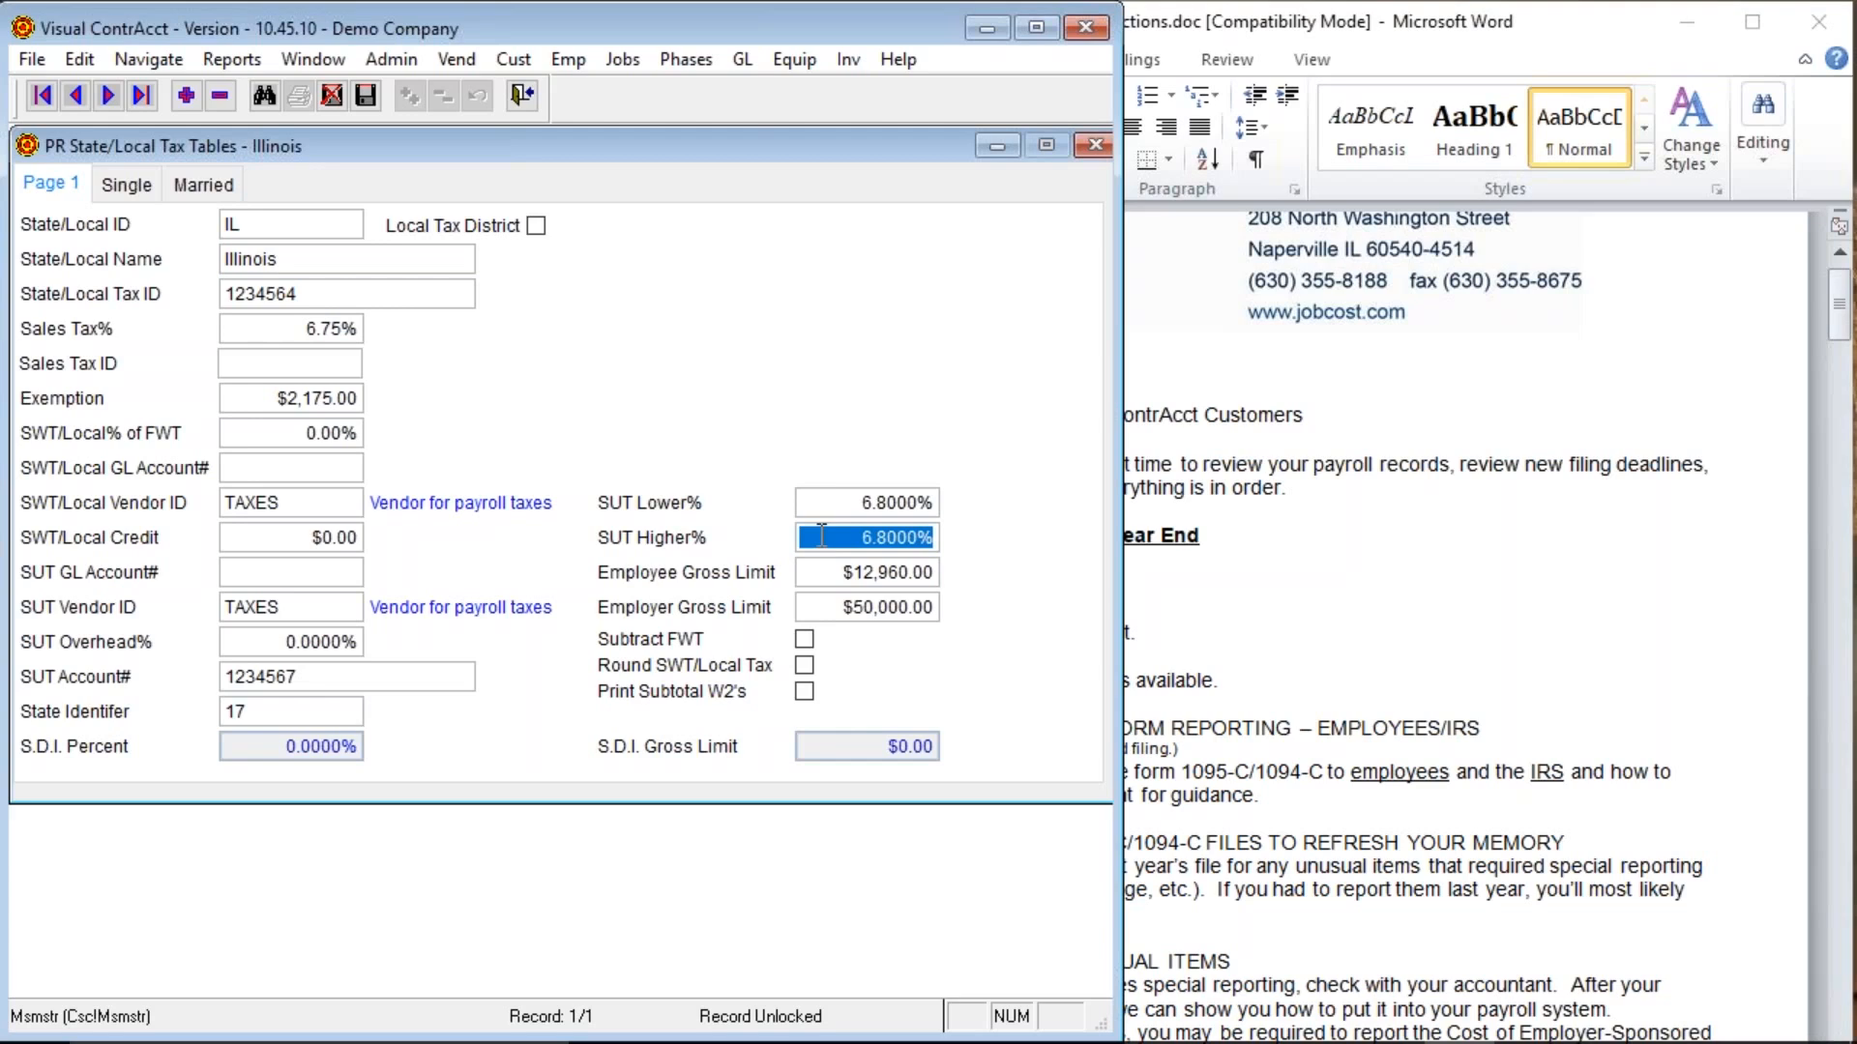
left_click(849, 503)
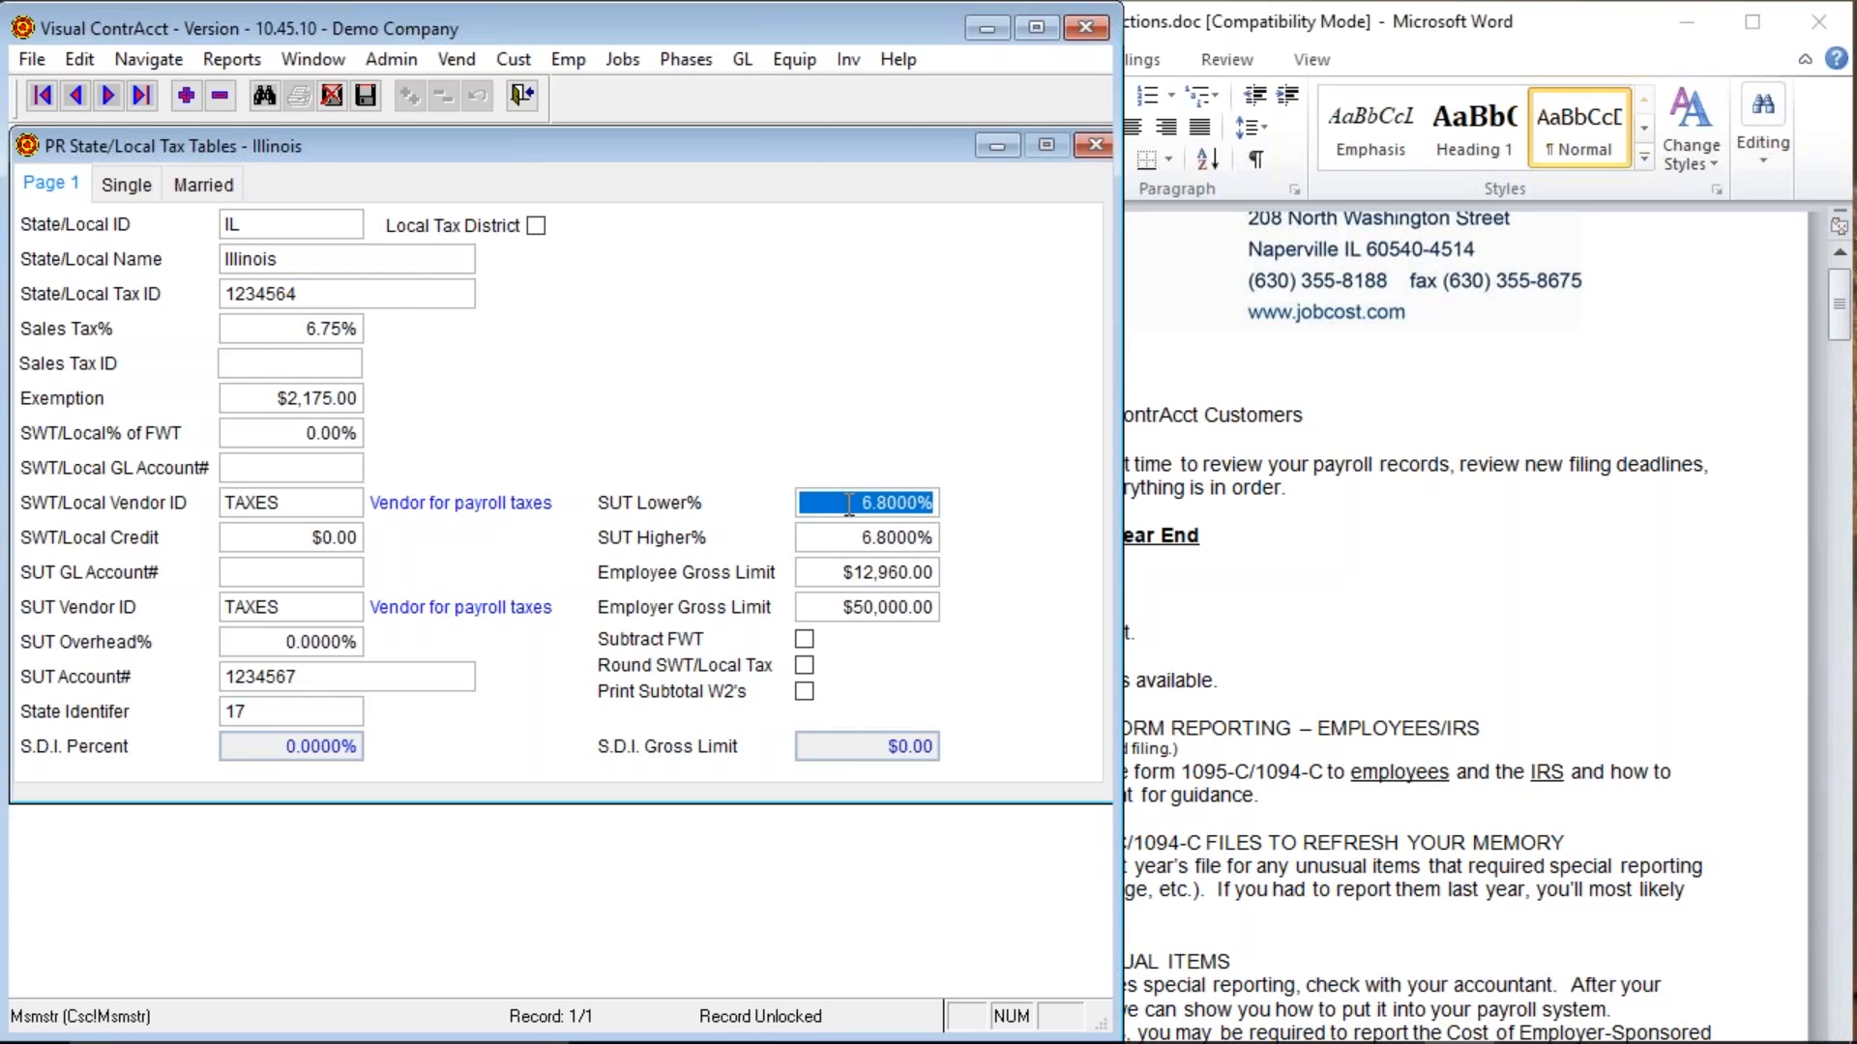
left_click(846, 537)
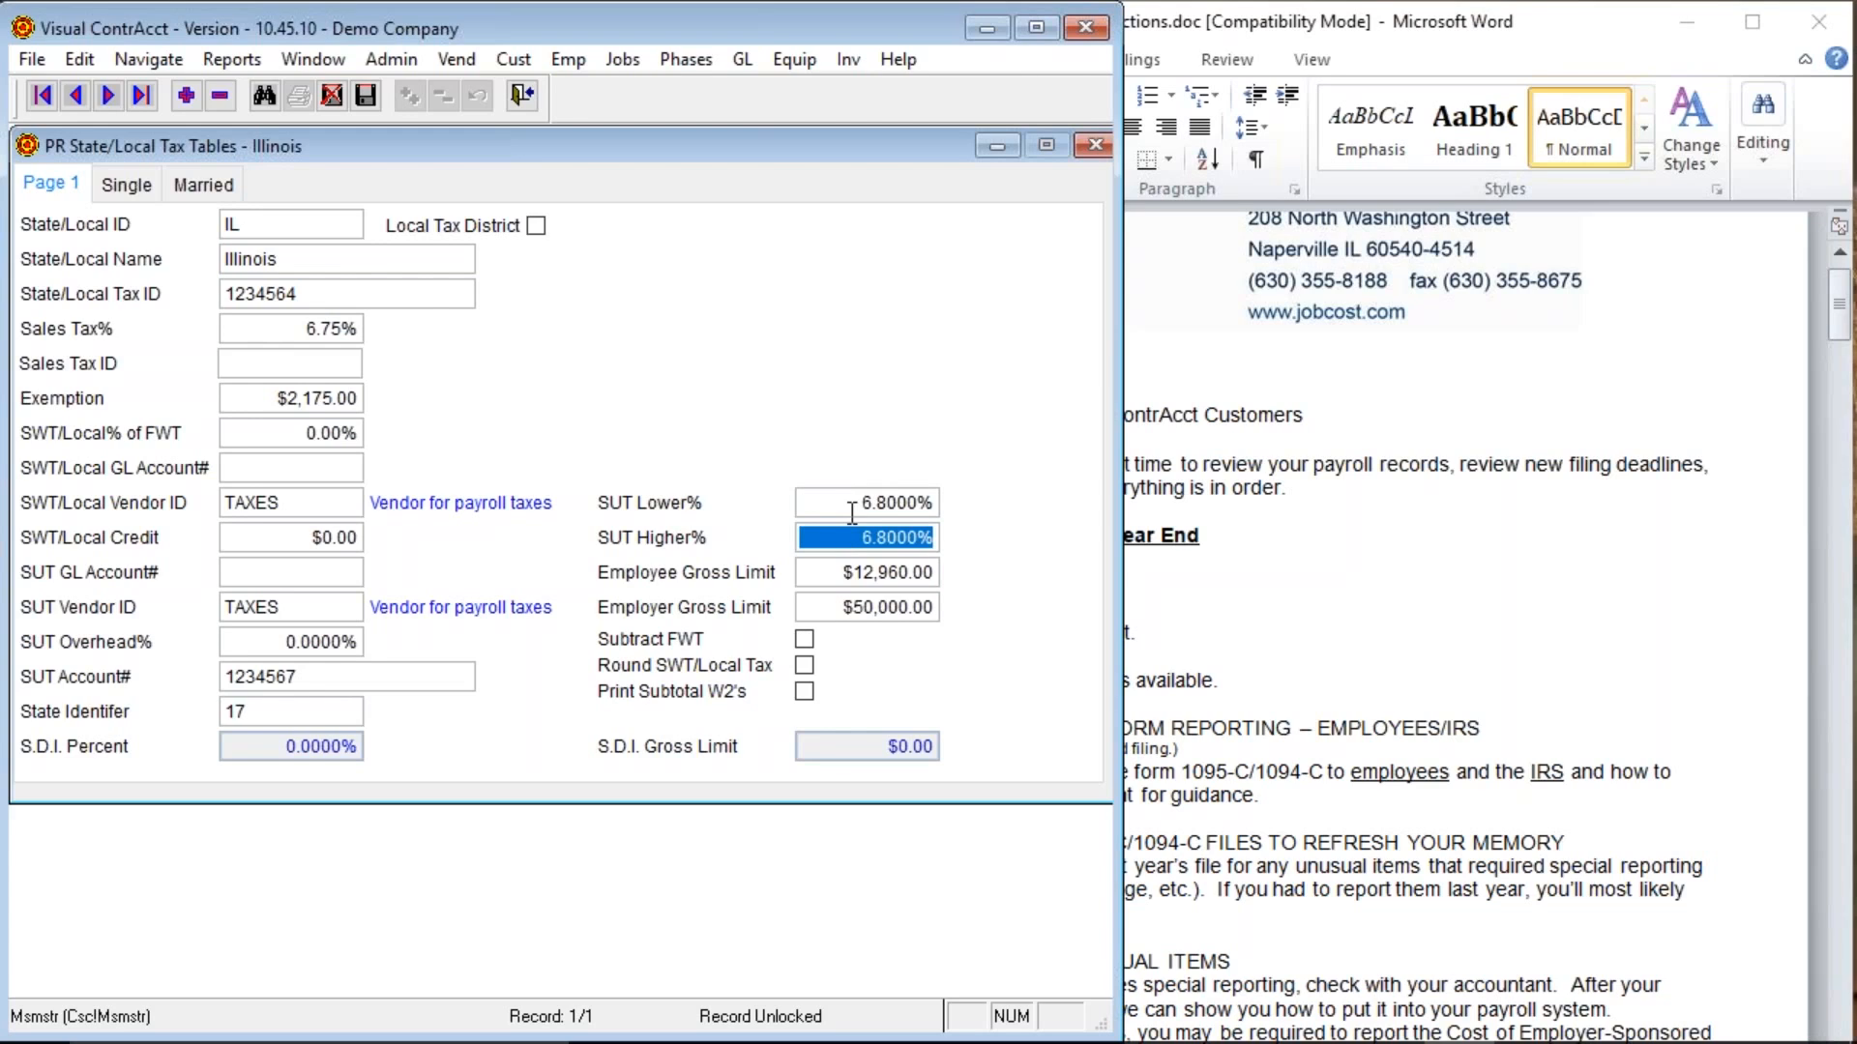
left_click(851, 503)
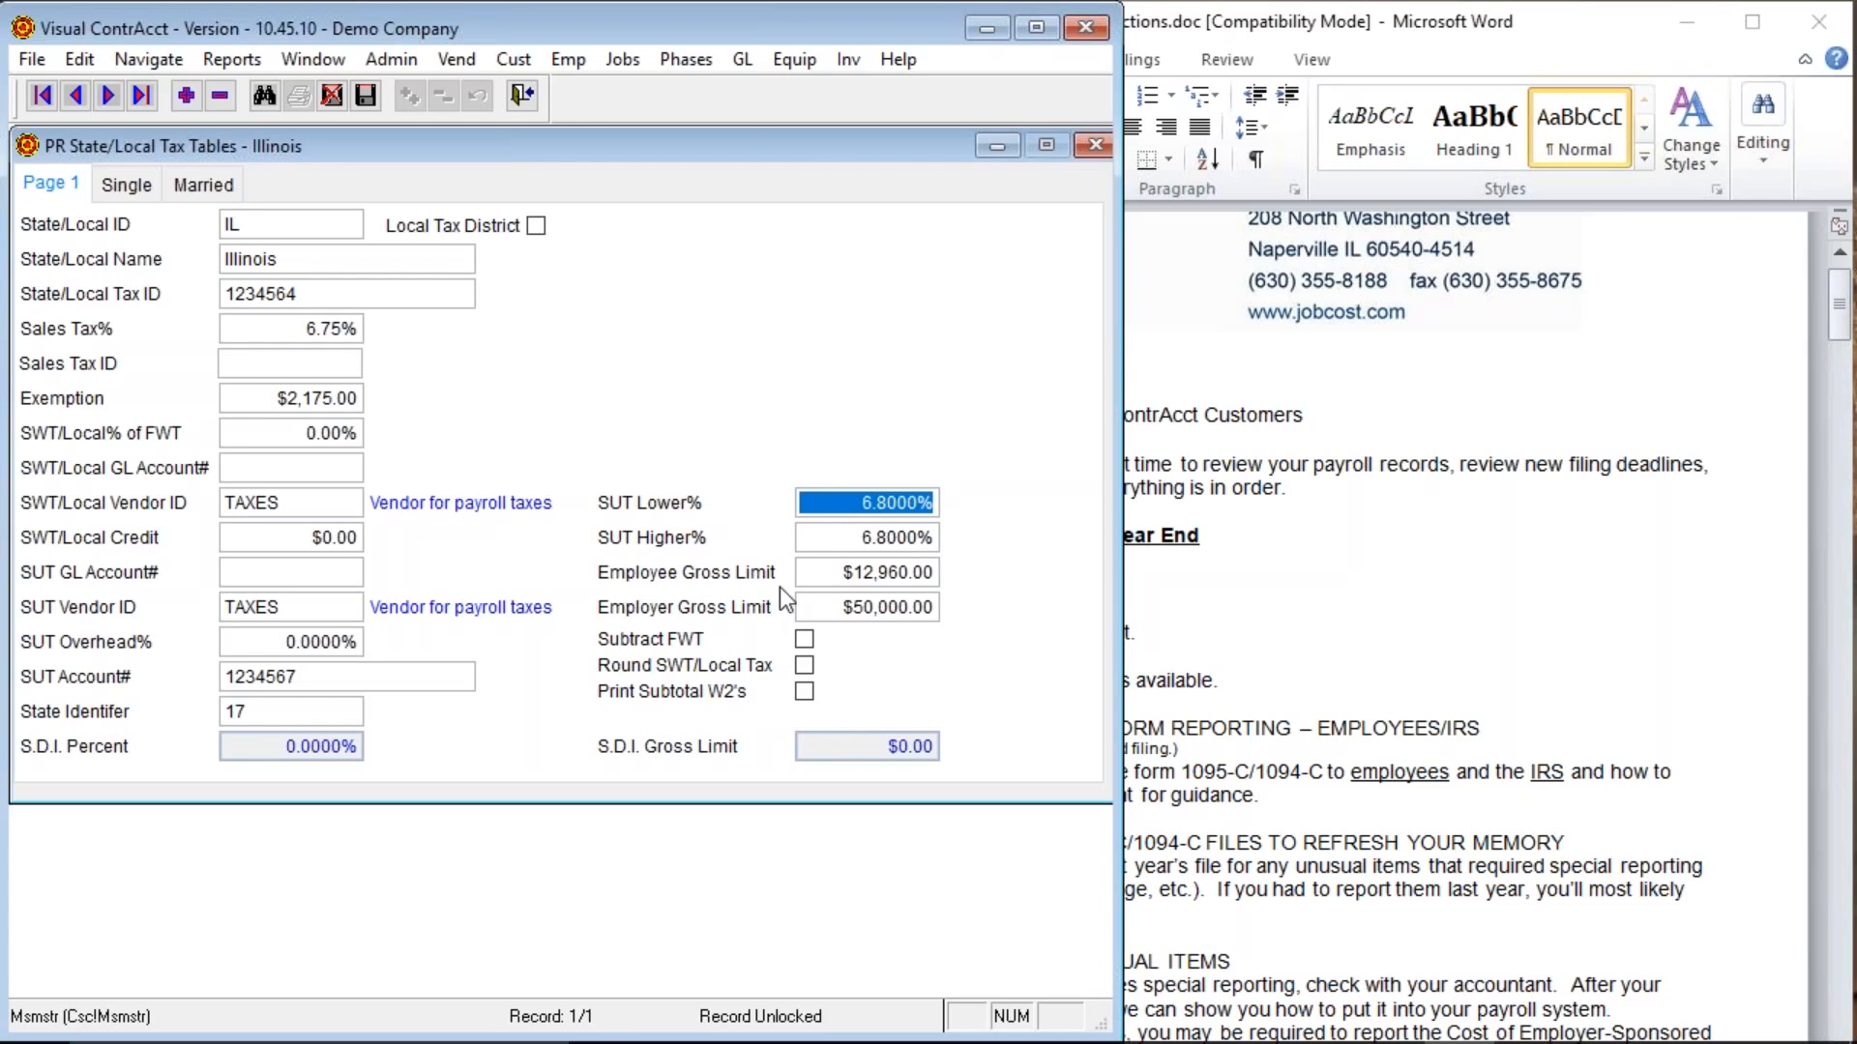
Check the Illinois employee and employer gross limits, and look up the Indiana state/local tax record.
left_click(861, 573)
left_click(861, 608)
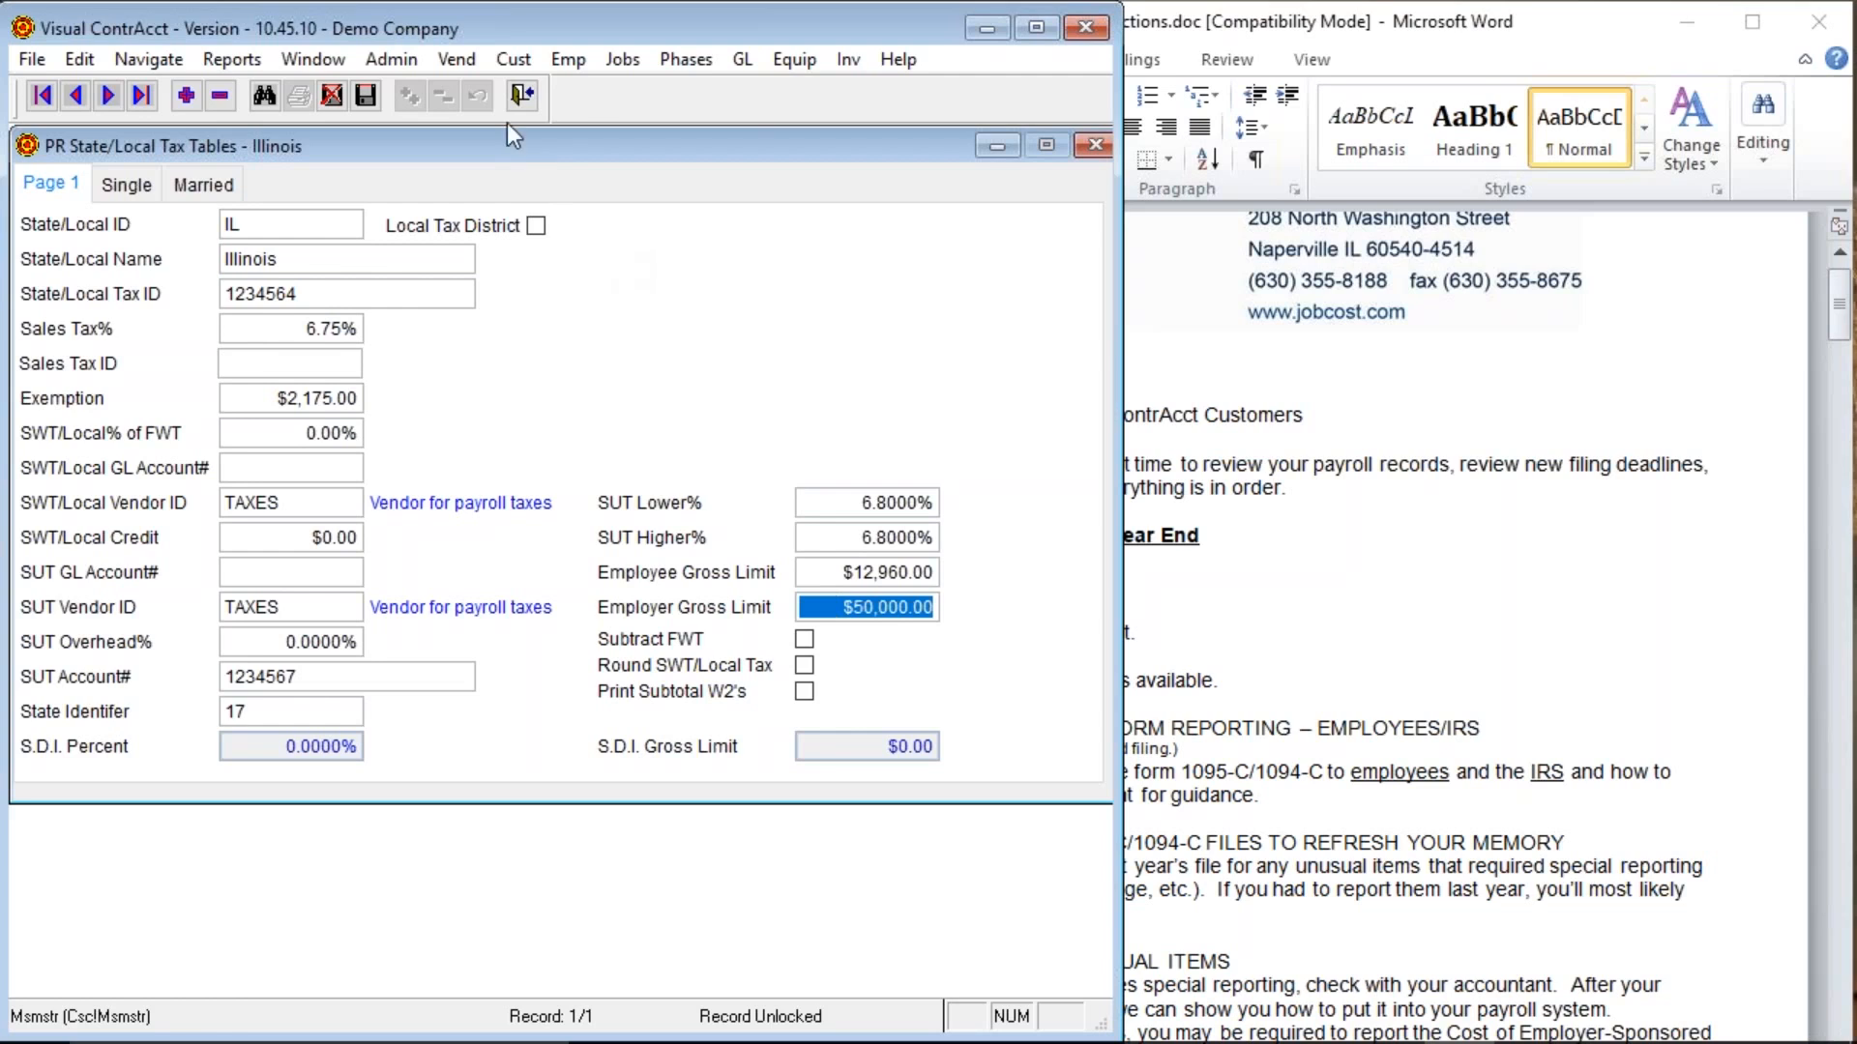
left_click(263, 91)
left_click(276, 245)
key("Return")
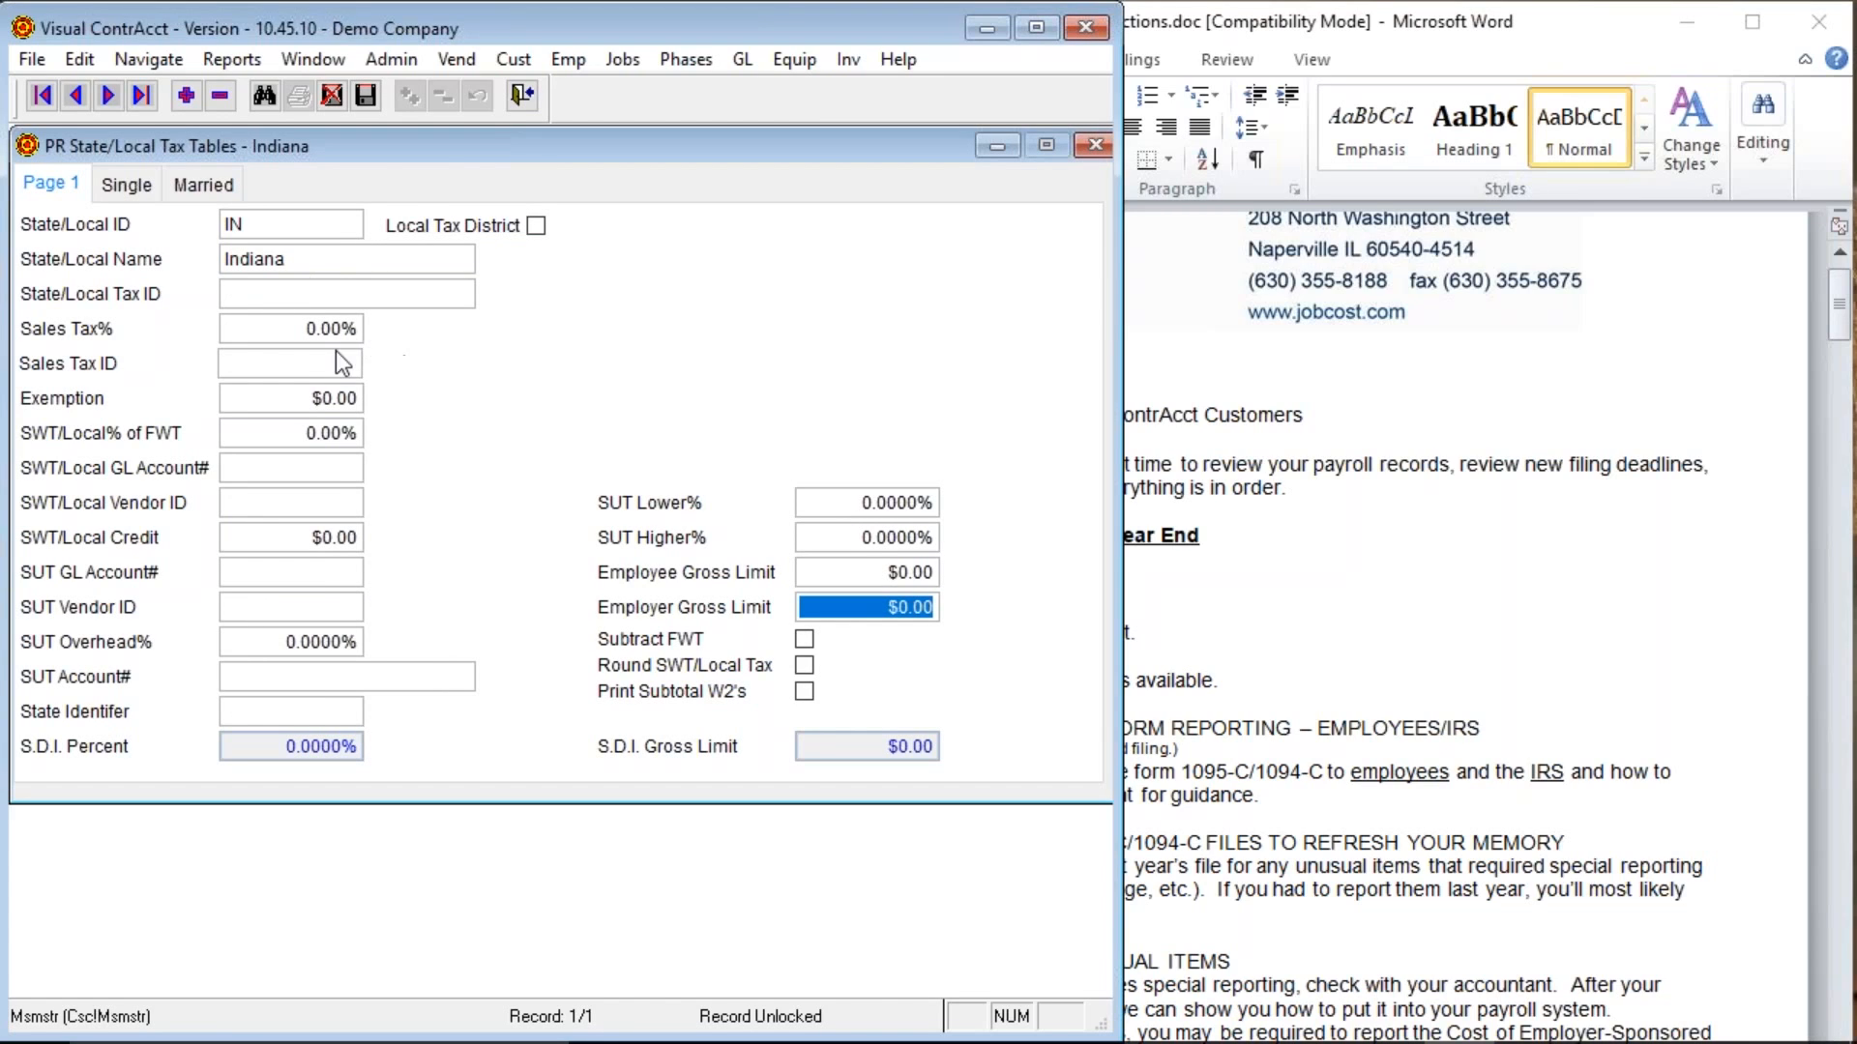
Review Indiana's single and married withholding tables, SUT percentages and gross limits, and close the state/local tax tables.
left_click(125, 184)
left_click(201, 184)
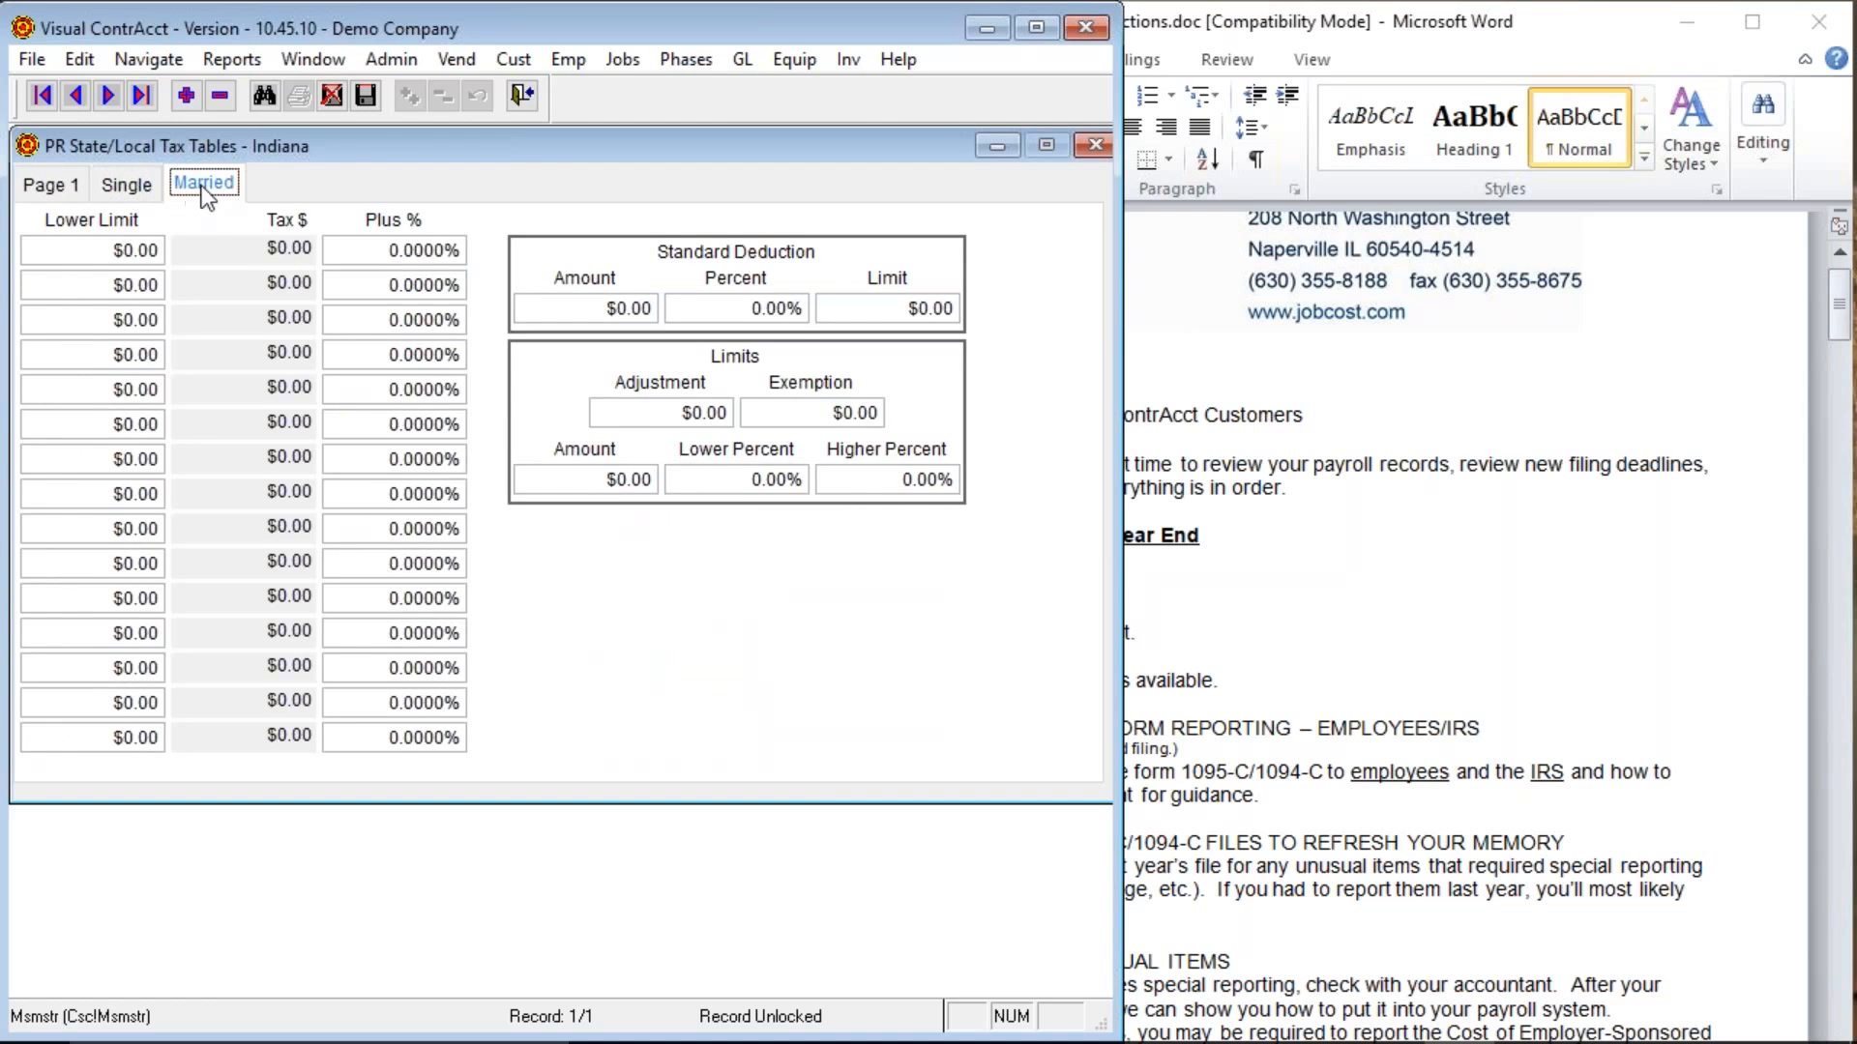
left_click(68, 184)
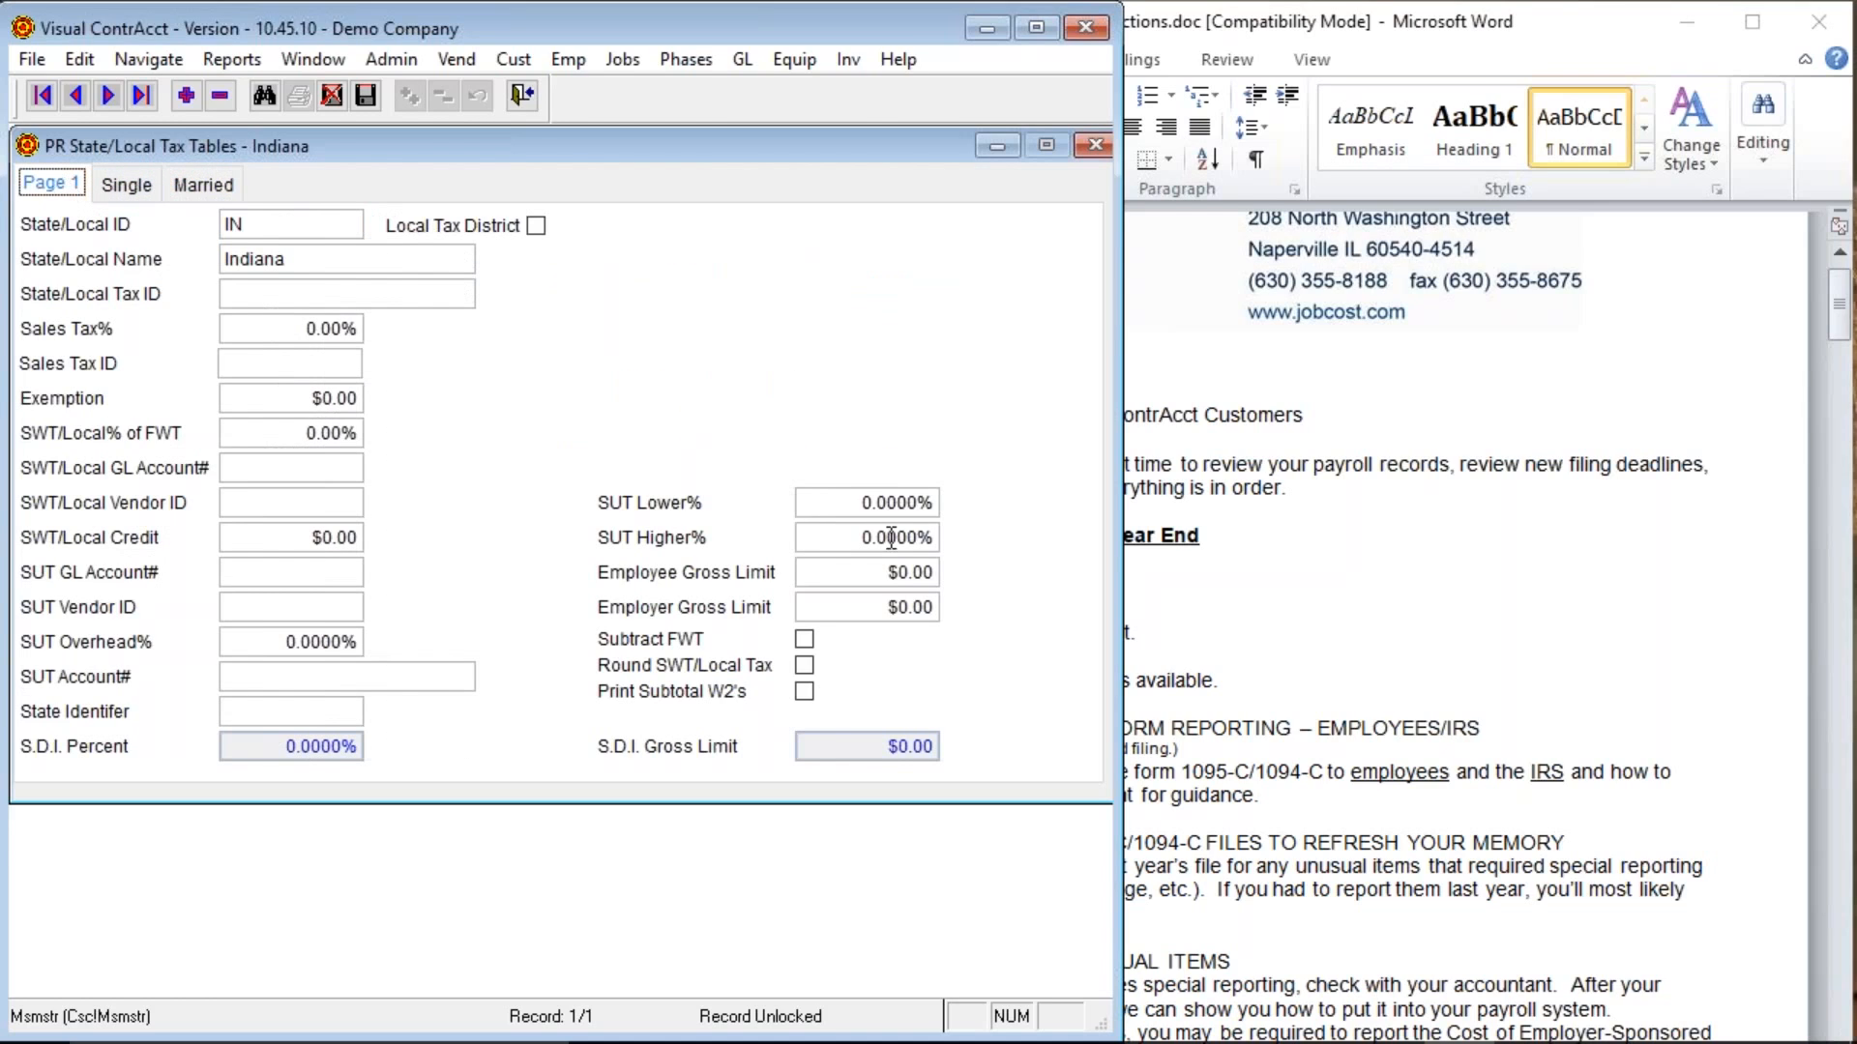
left_click(820, 502)
key("Tab")
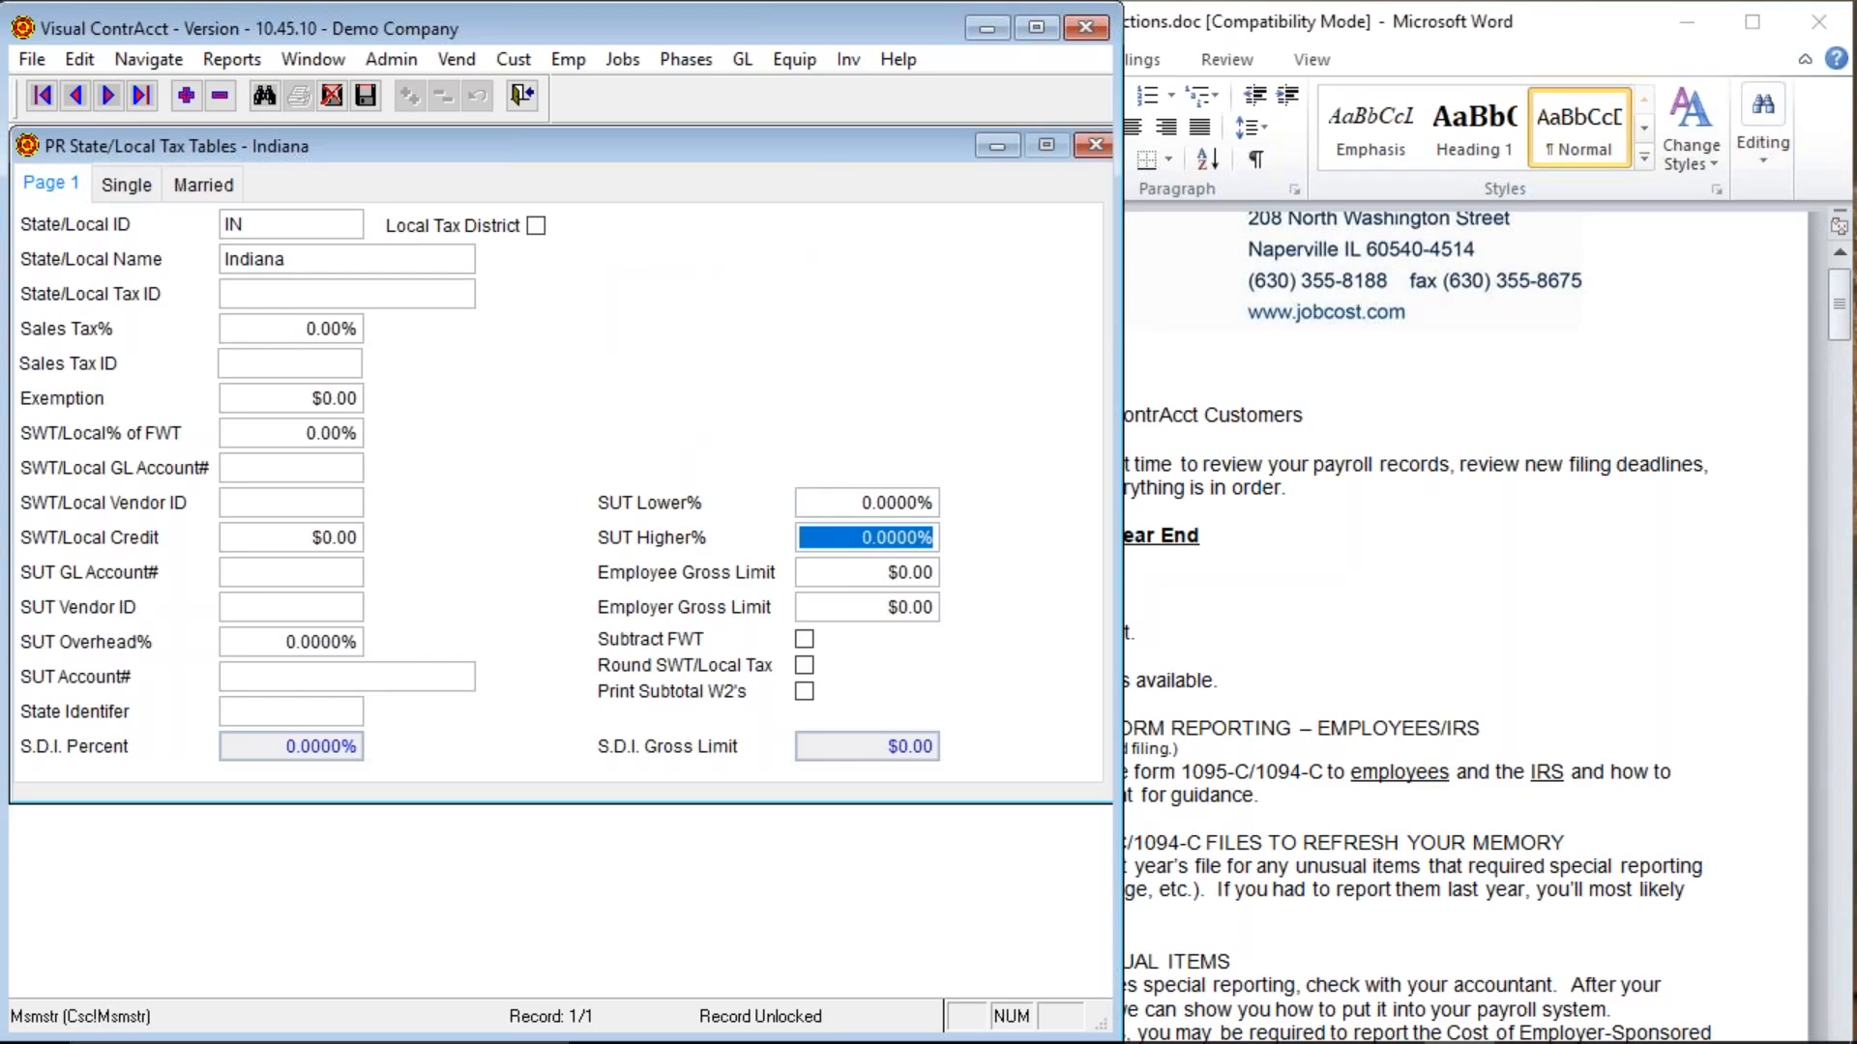
left_click(829, 502)
left_click(847, 573)
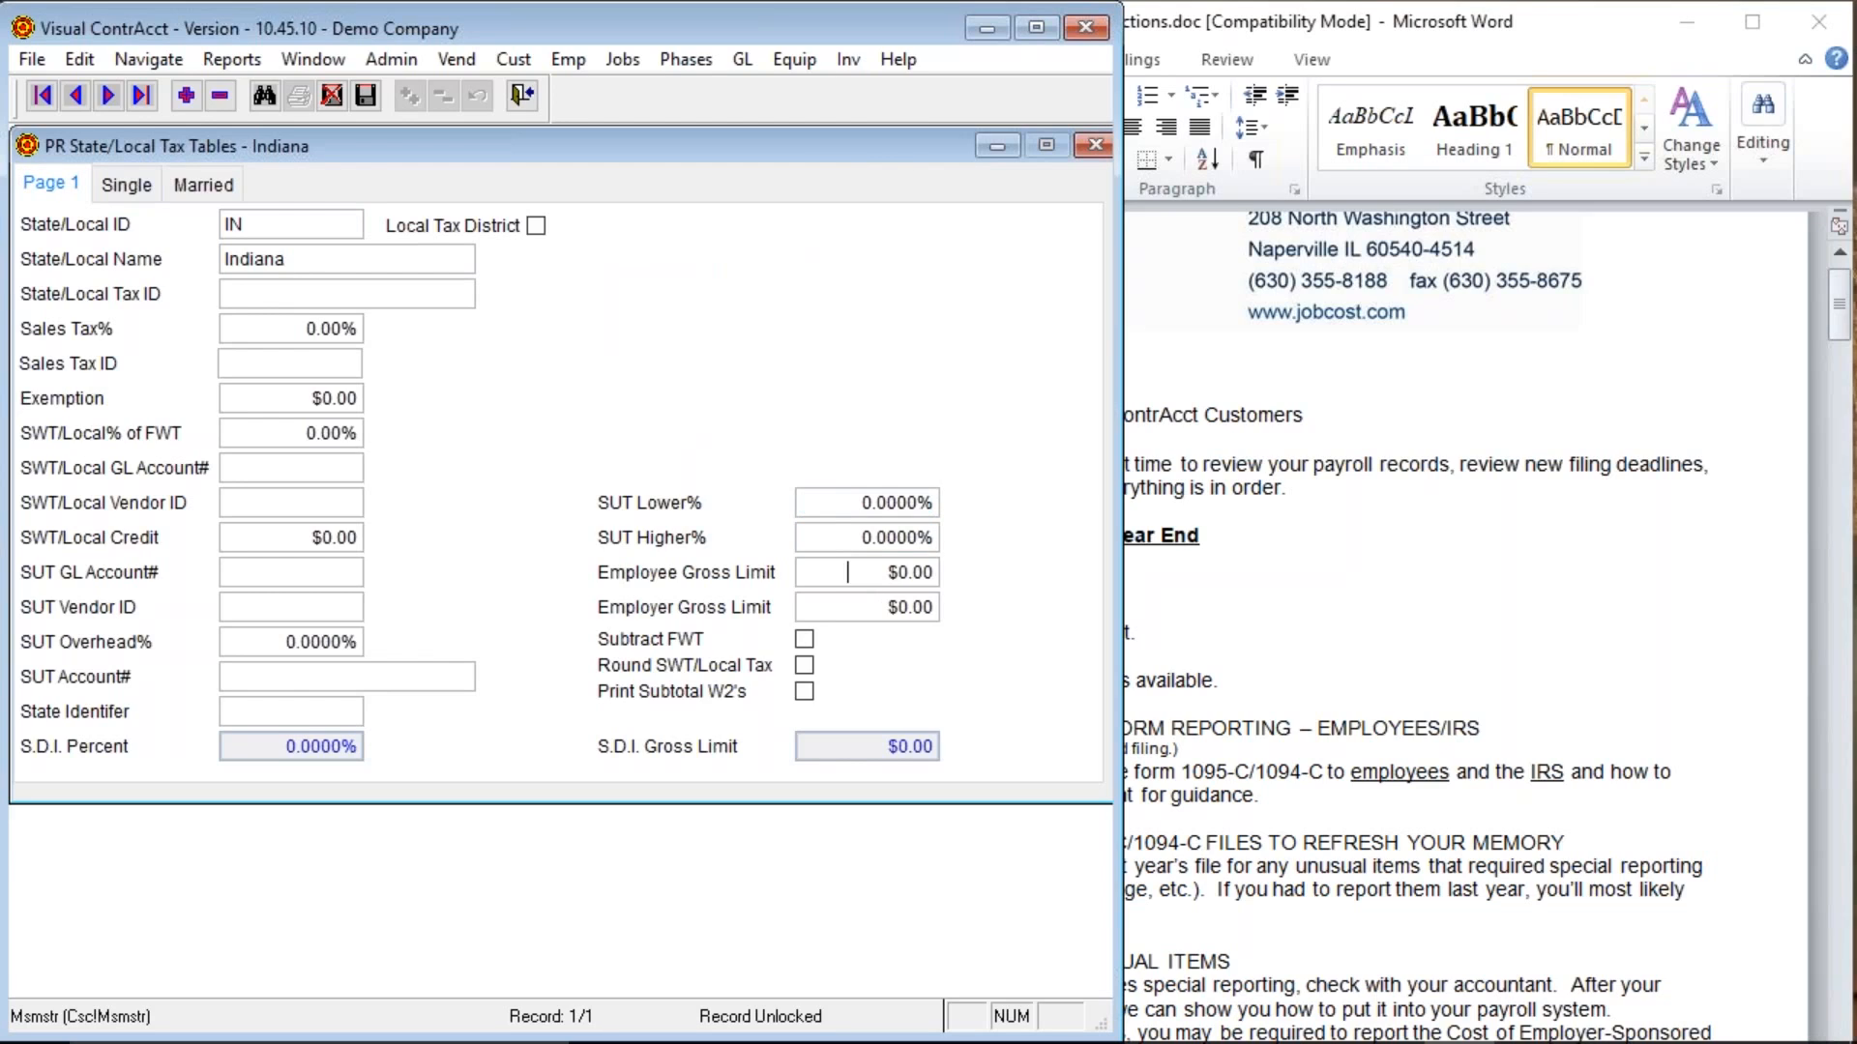
left_click(847, 607)
left_click(828, 503)
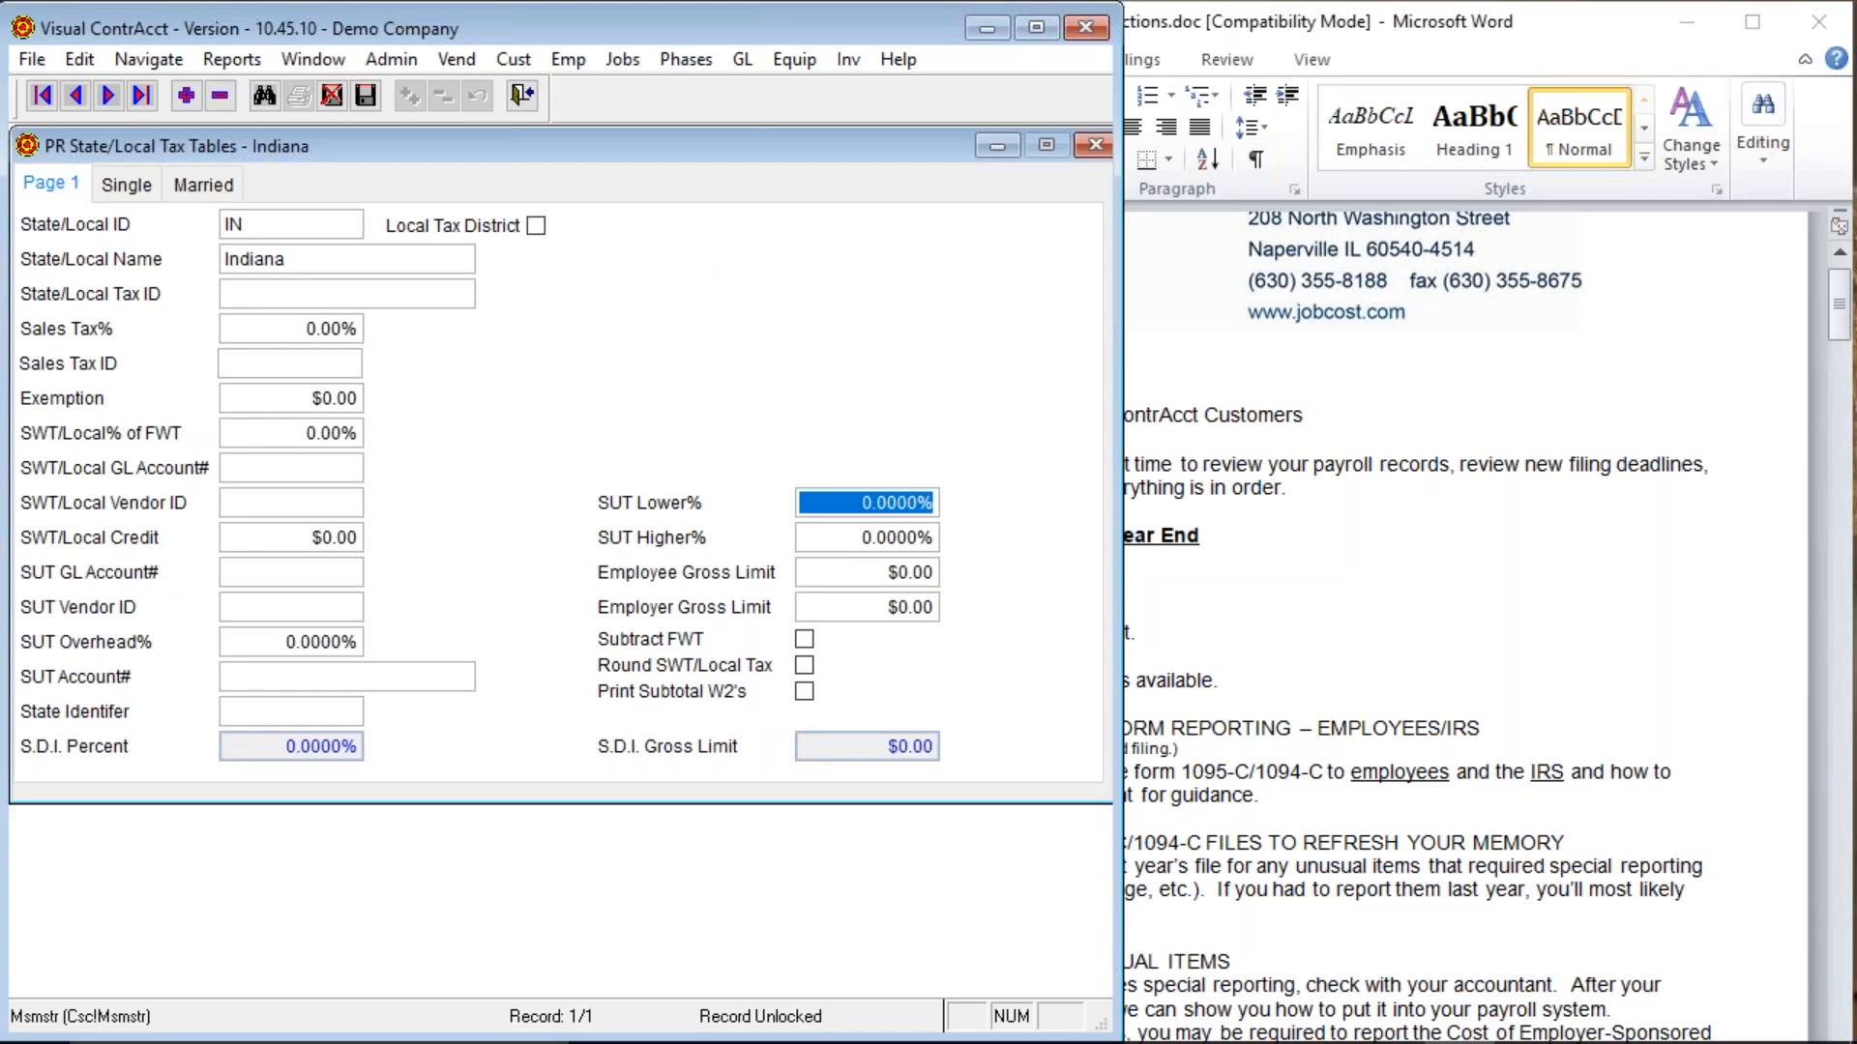
left_click(520, 97)
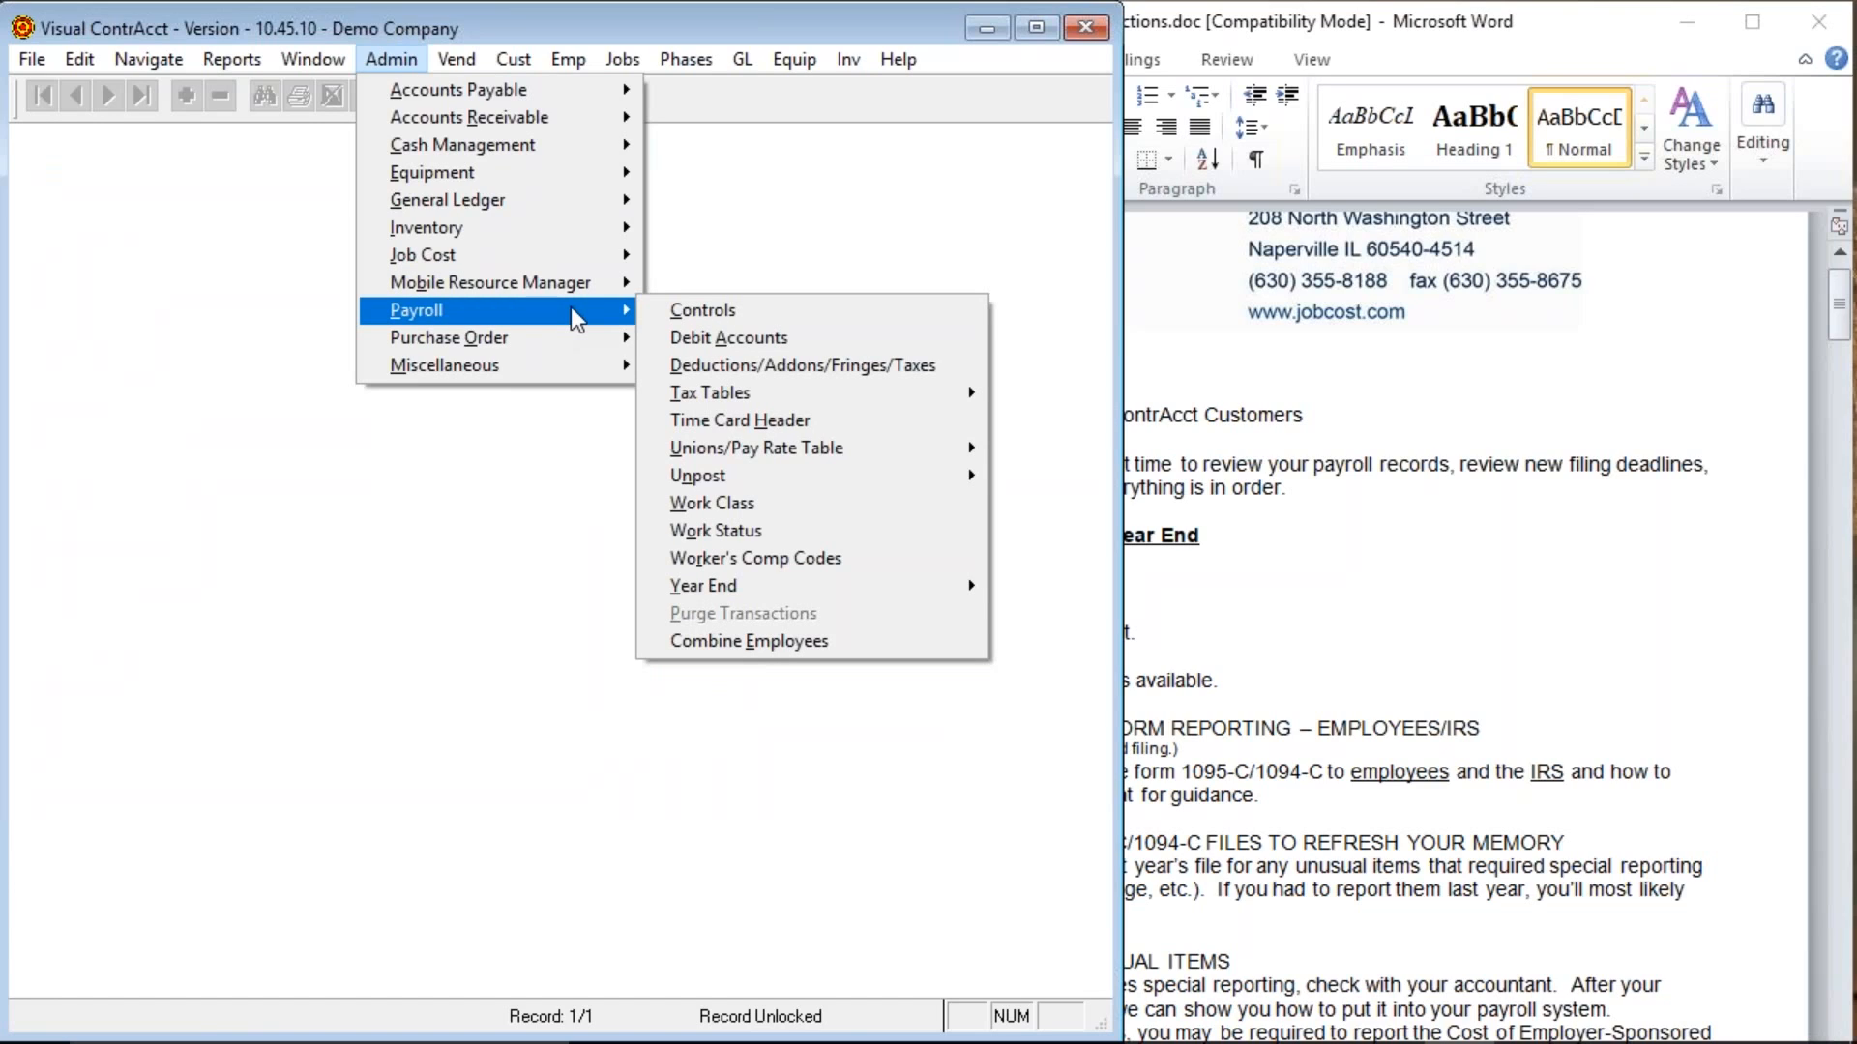
Open the payroll time card header and look up the 10/28/2017 pay period.
left_click(762, 418)
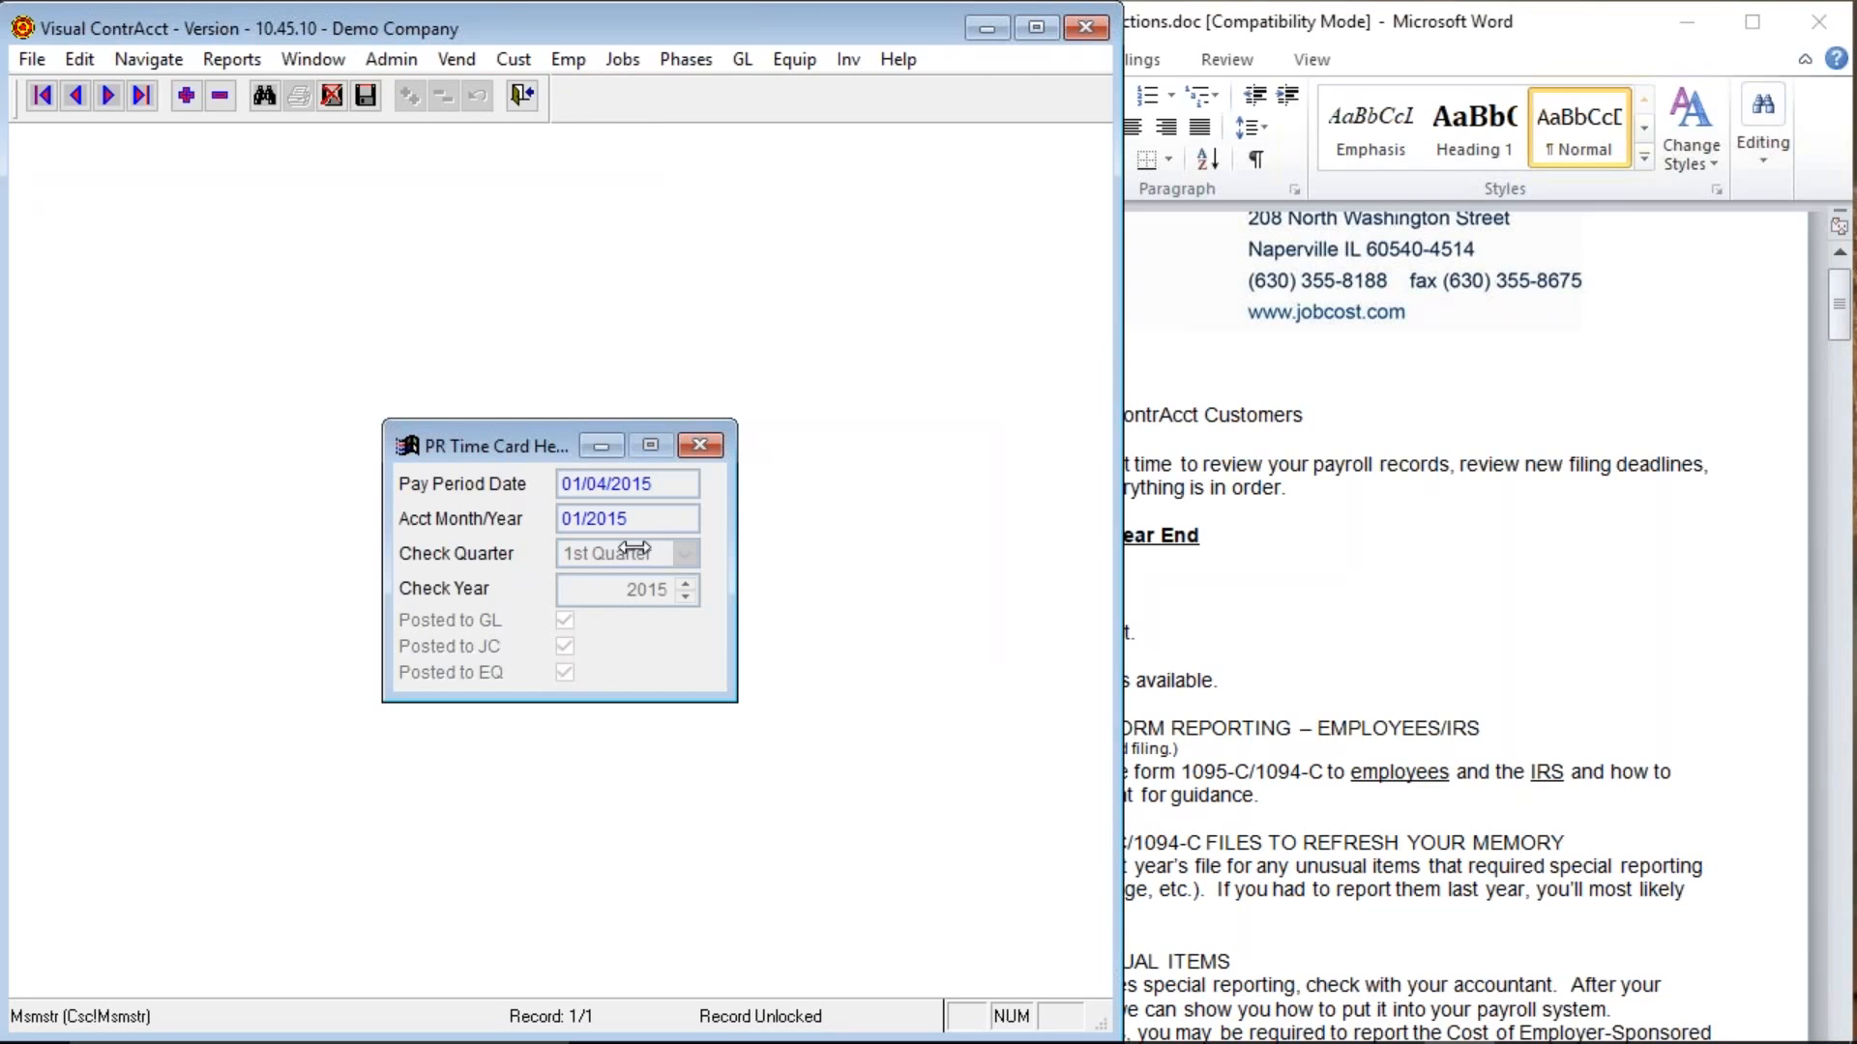
left_click(261, 91)
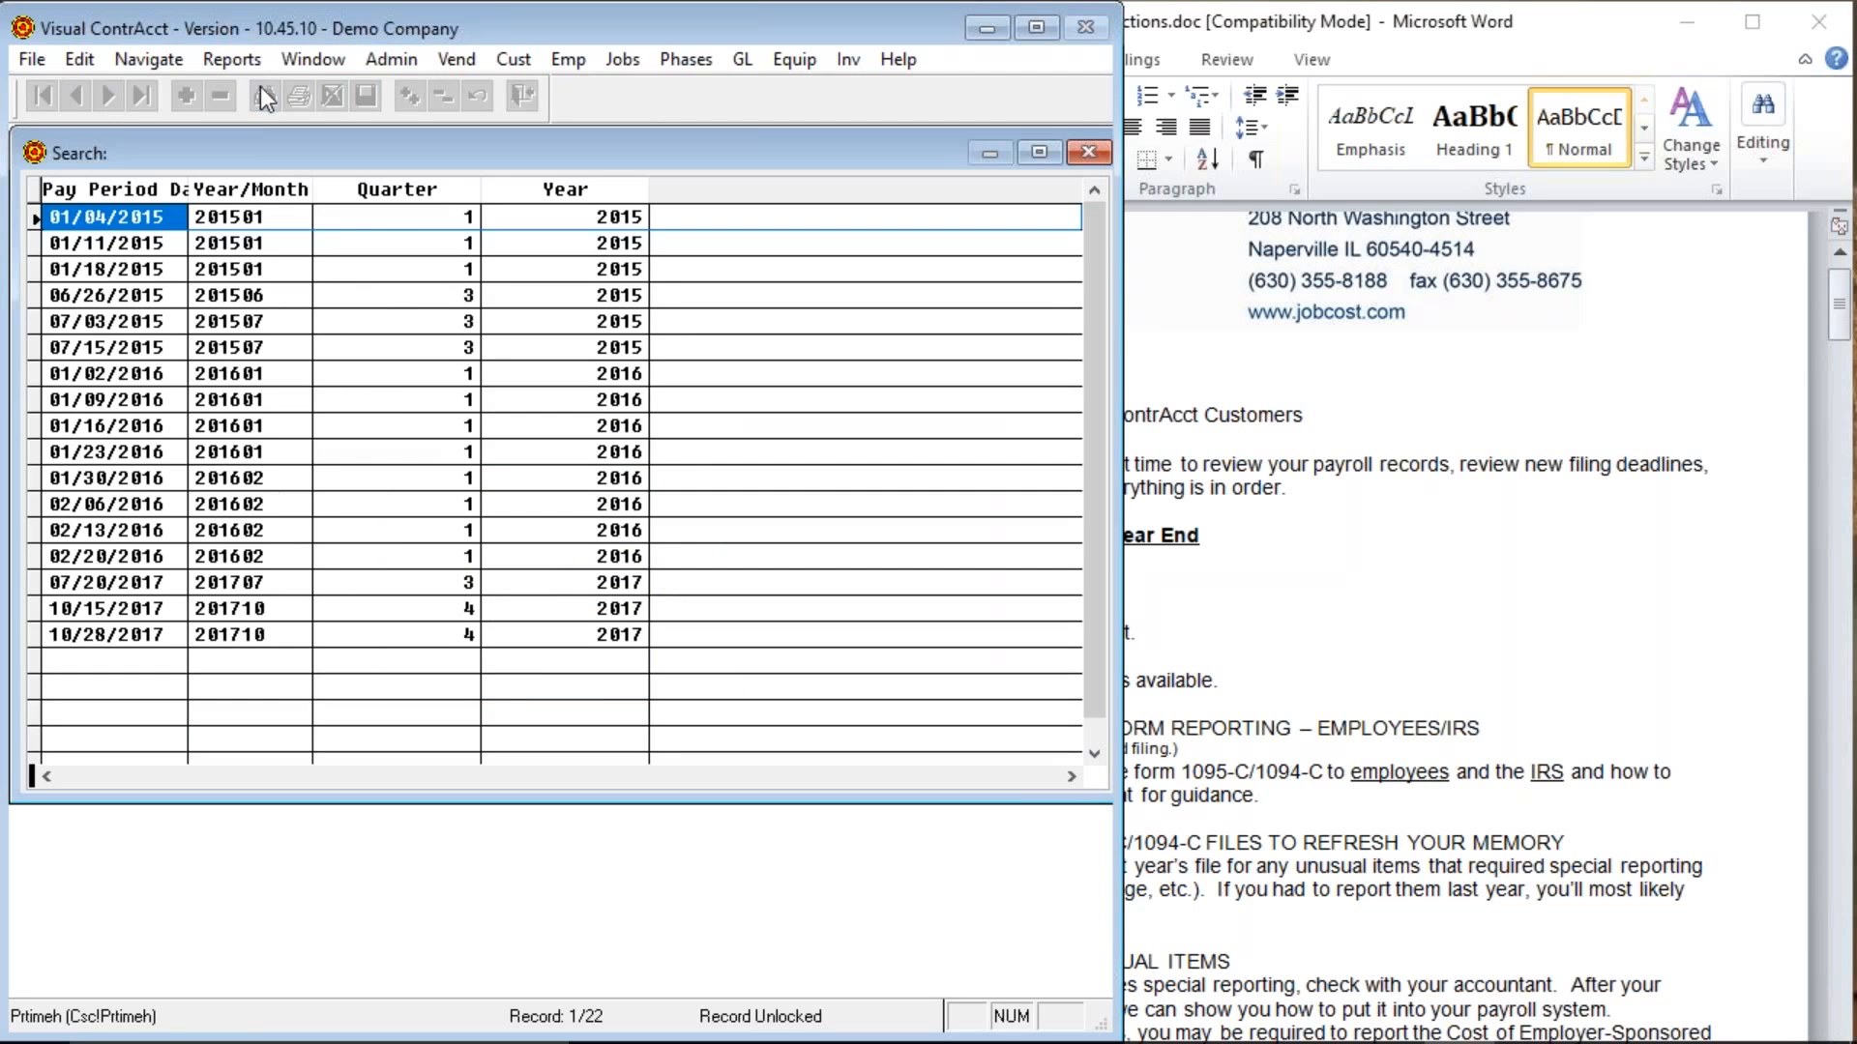
left_click(298, 638)
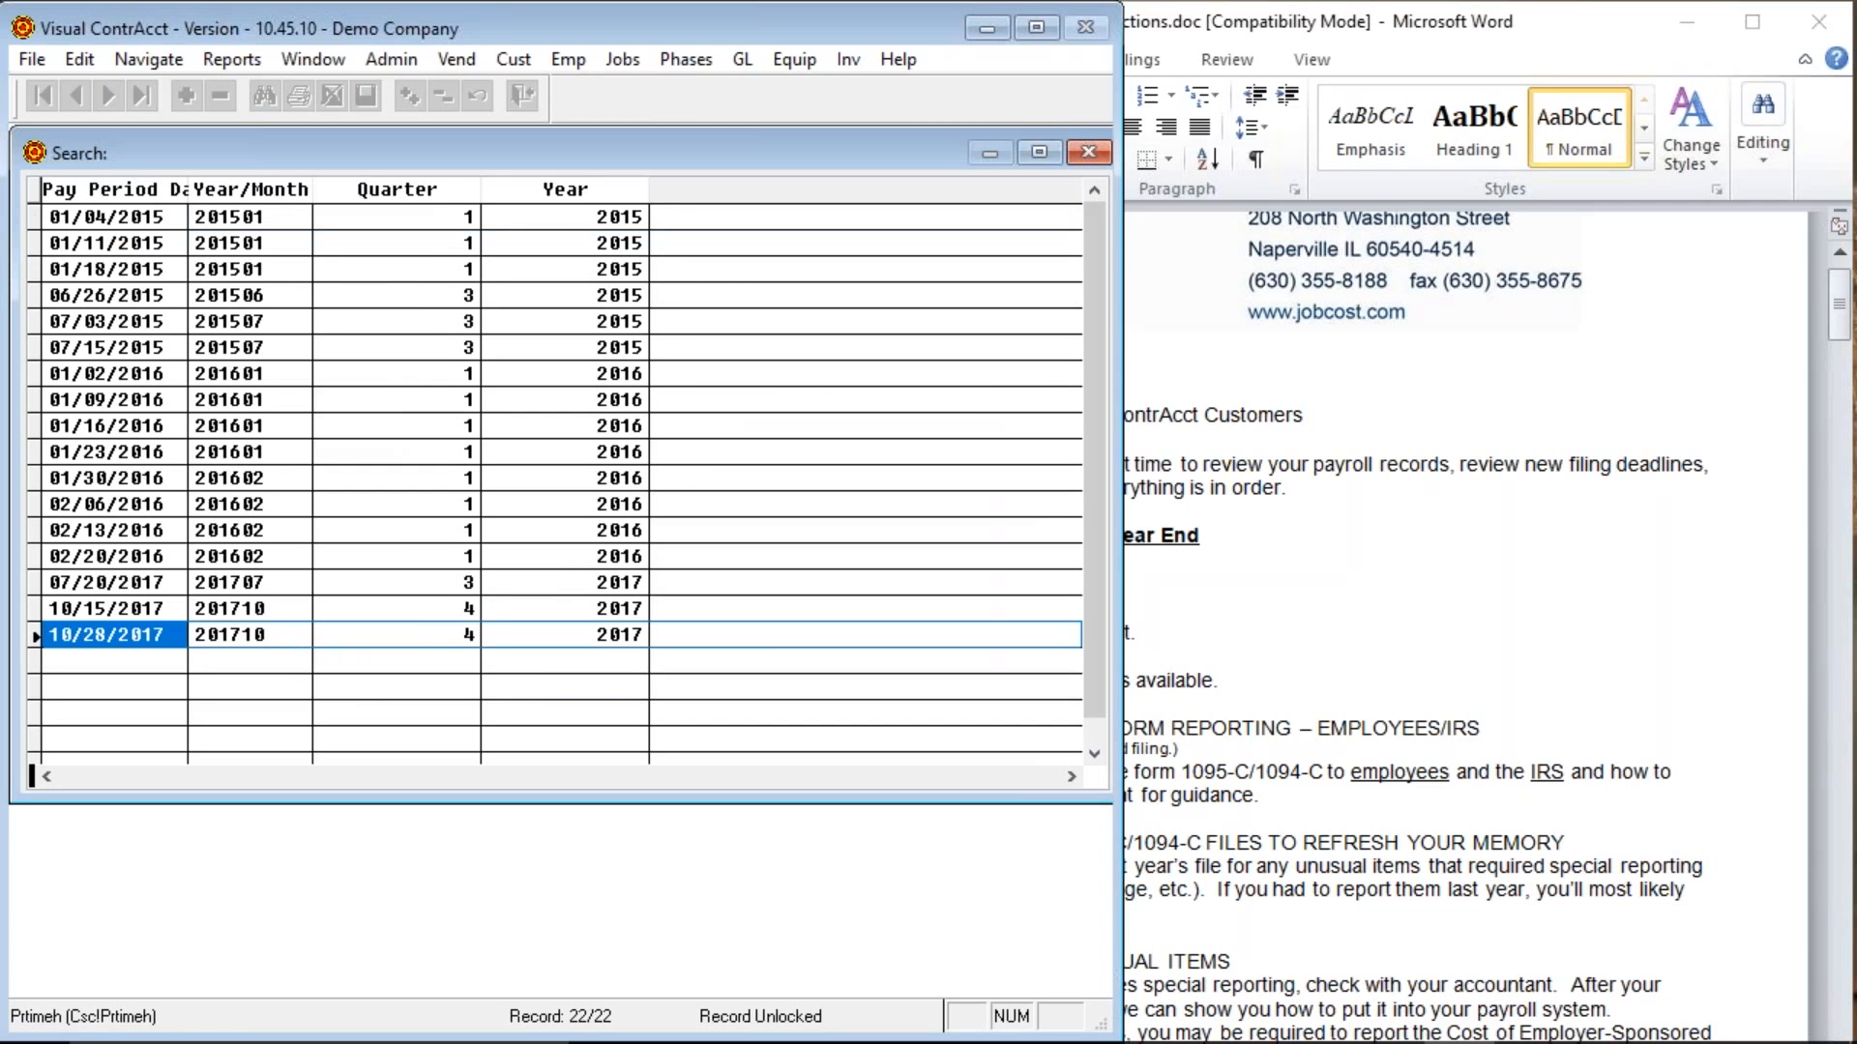
key("Return")
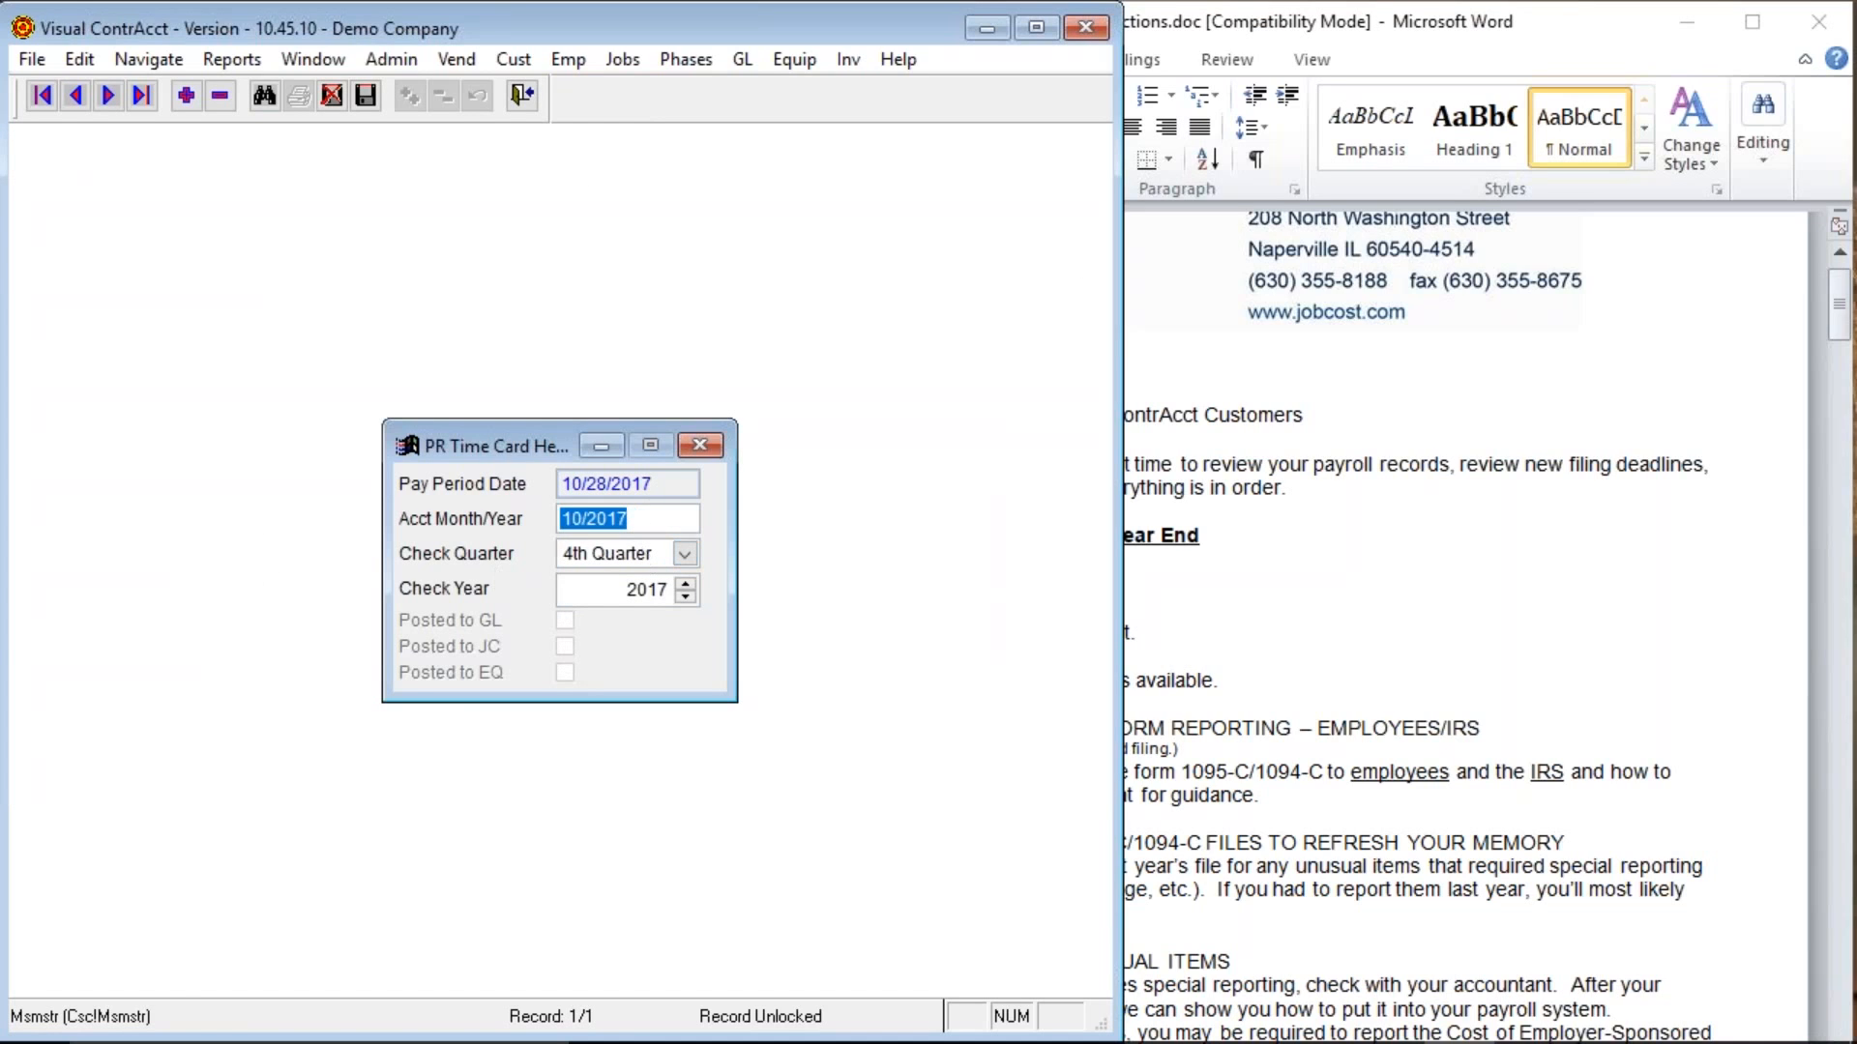
Set the check quarter to 1st Quarter and the check year to 2018 for the pay period.
left_click(683, 559)
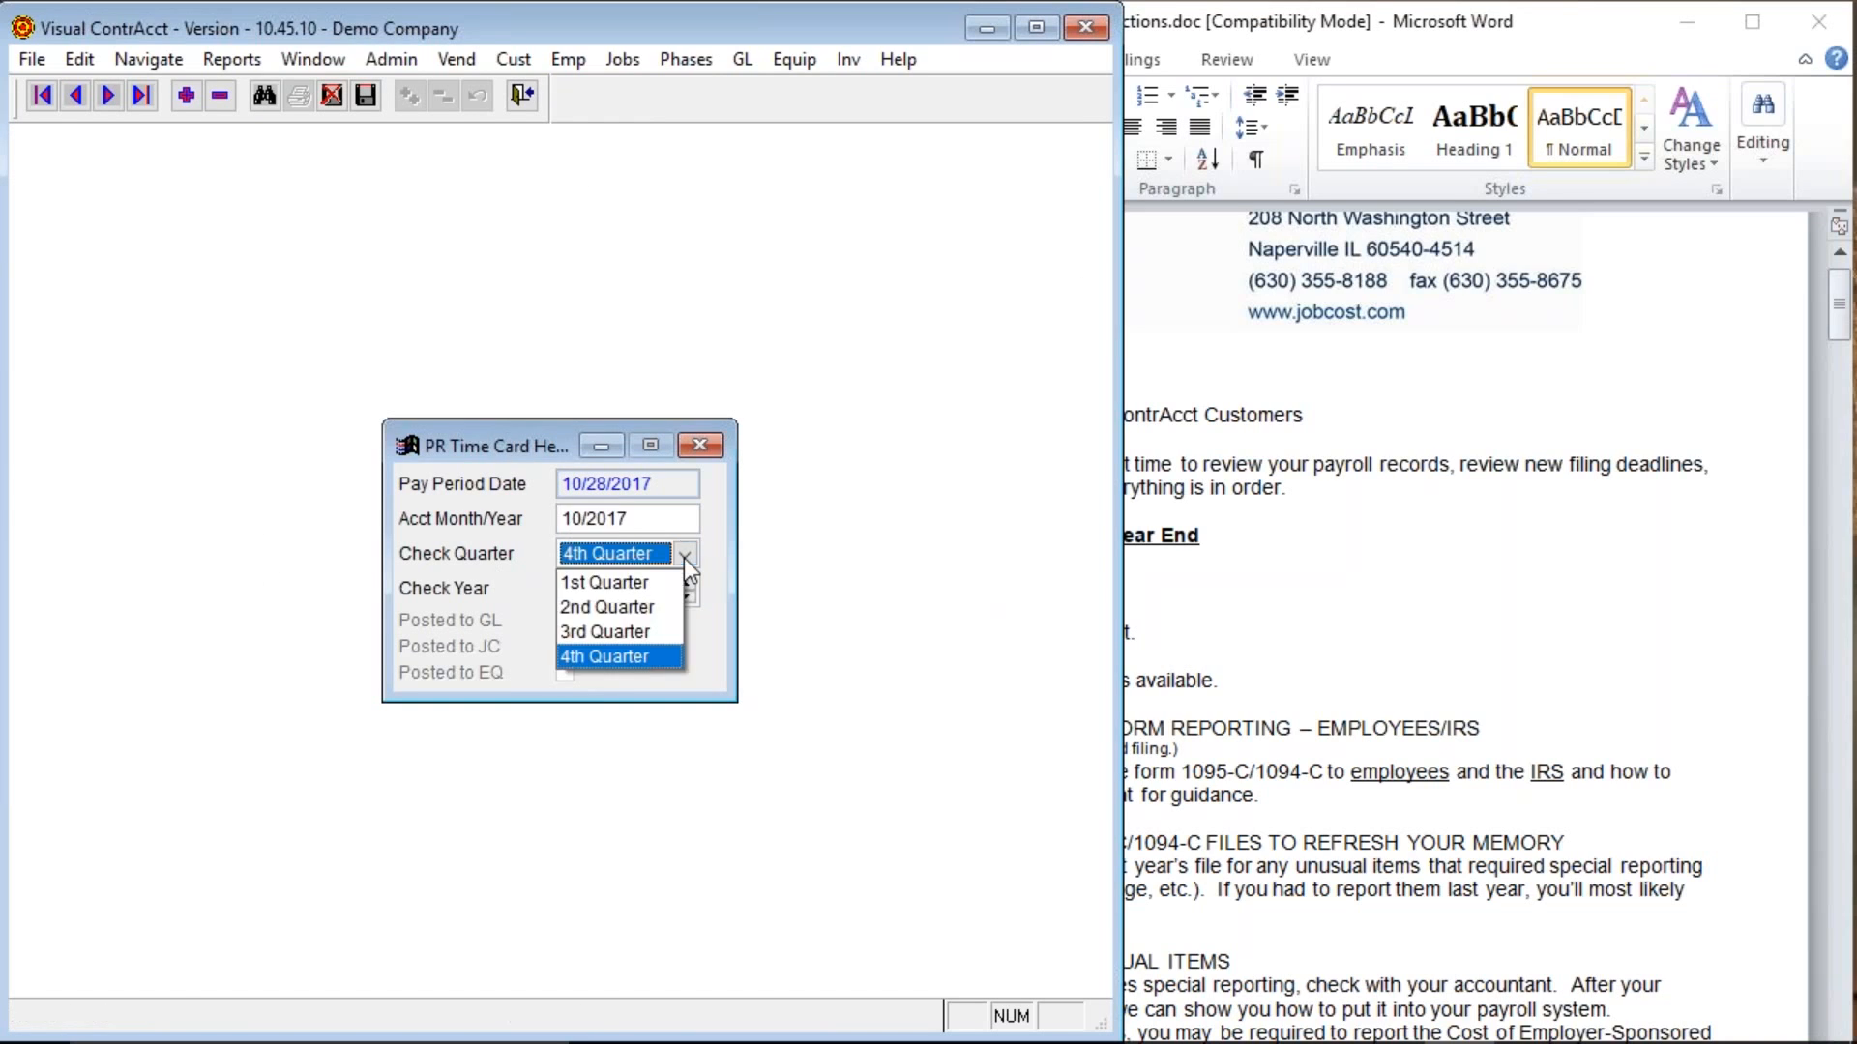
left_click(679, 582)
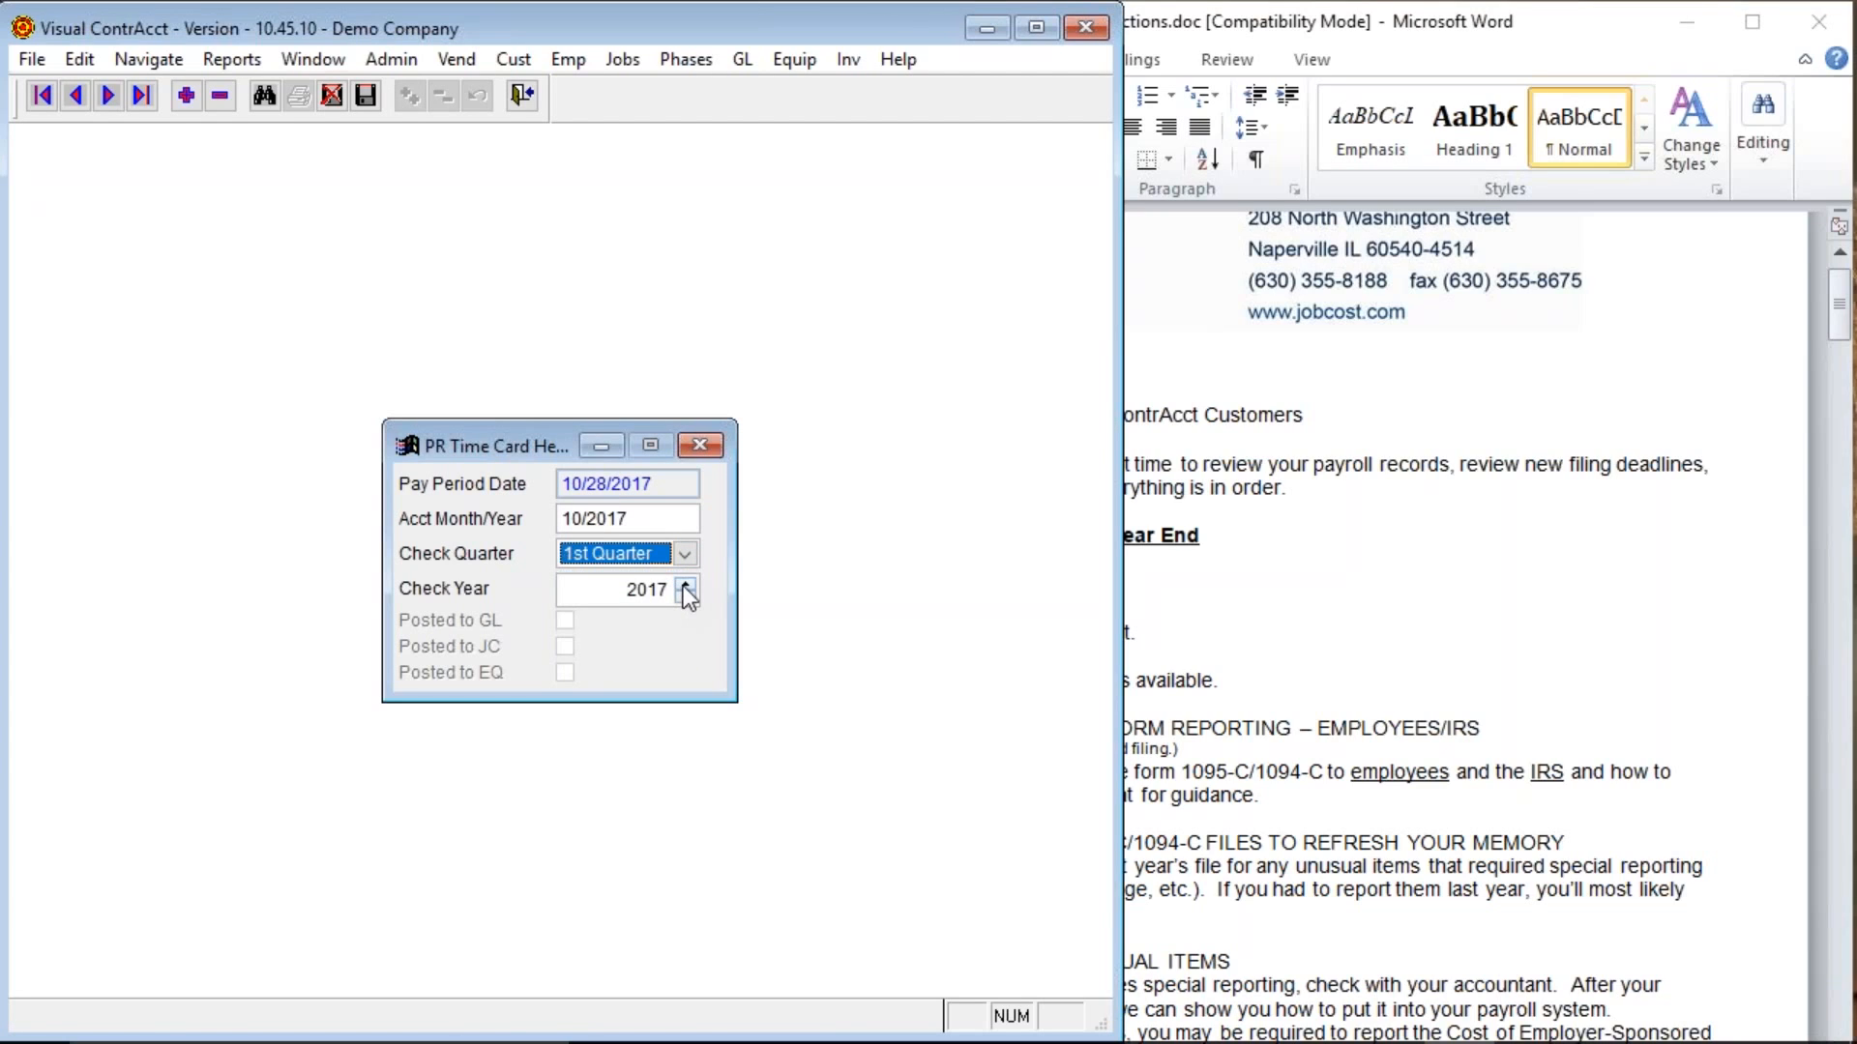
left_click(685, 586)
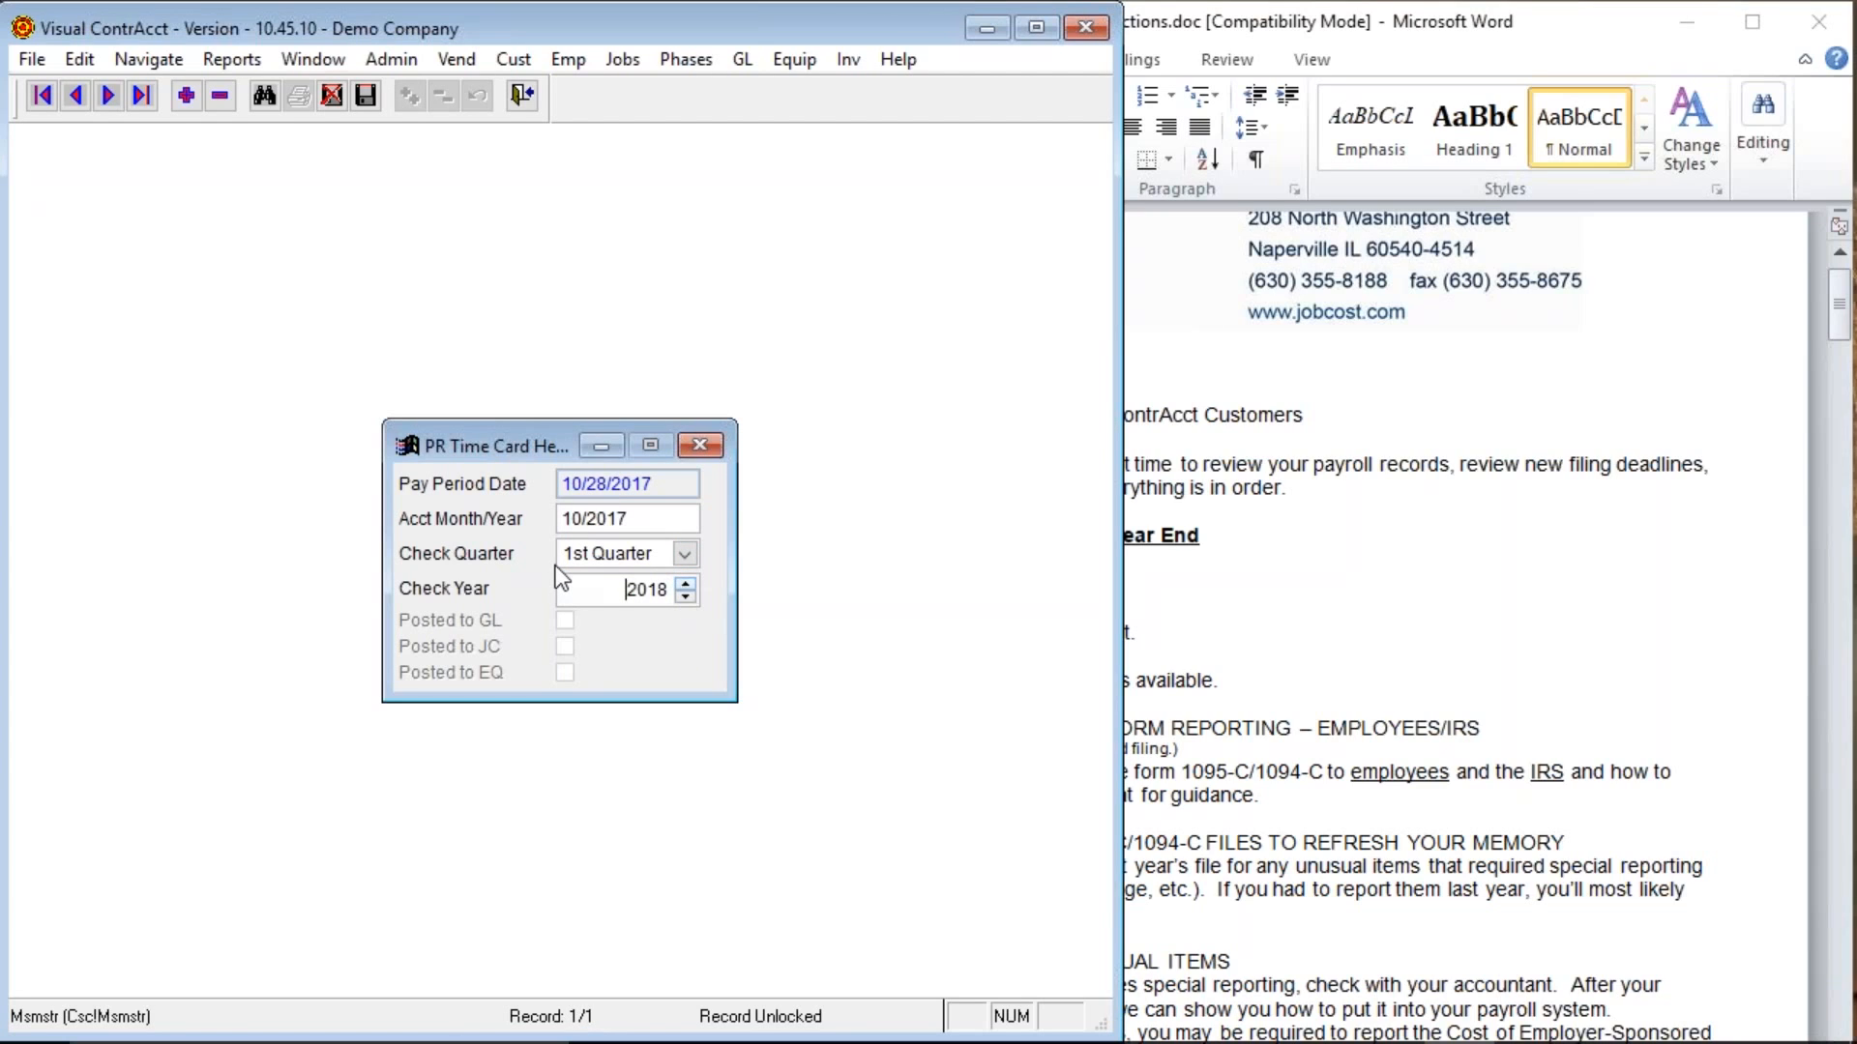
Restore the check year to 2017 and the check quarter to 4th Quarter, and close the time card header.
left_click(688, 598)
left_click(684, 554)
left_click(630, 649)
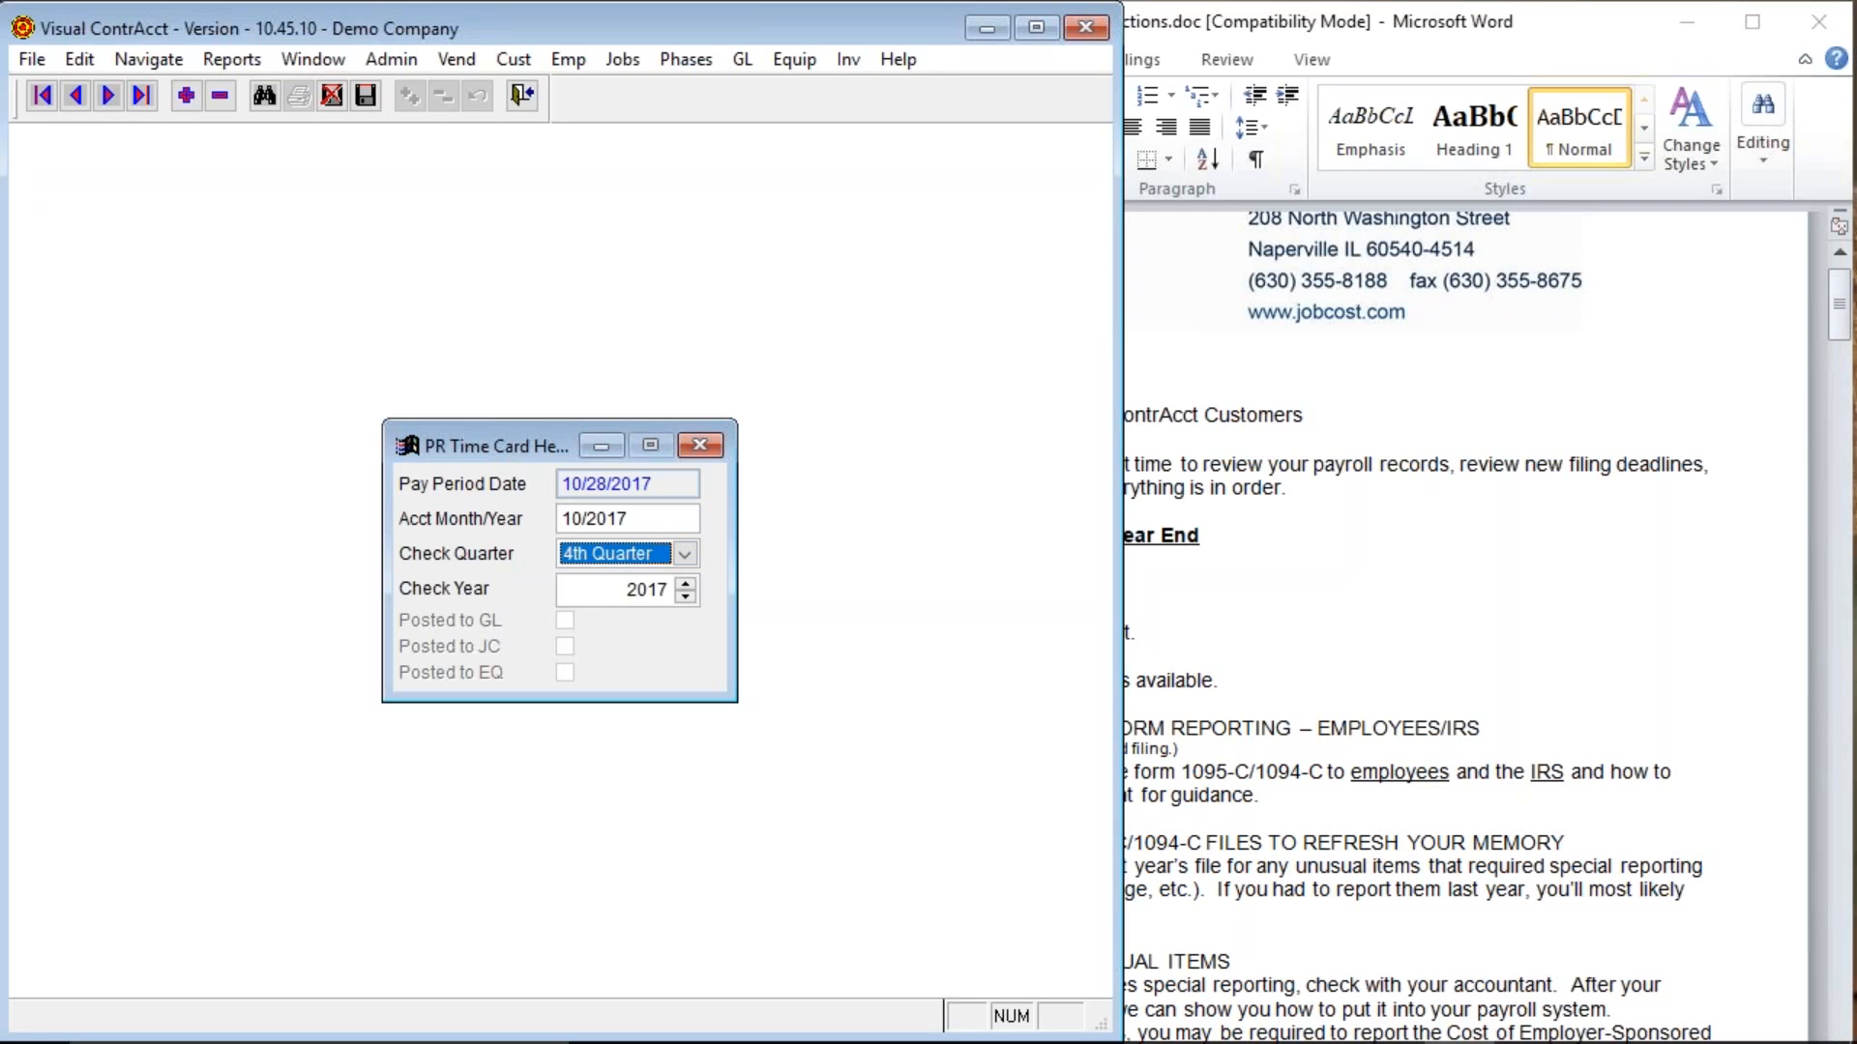
left_click(522, 98)
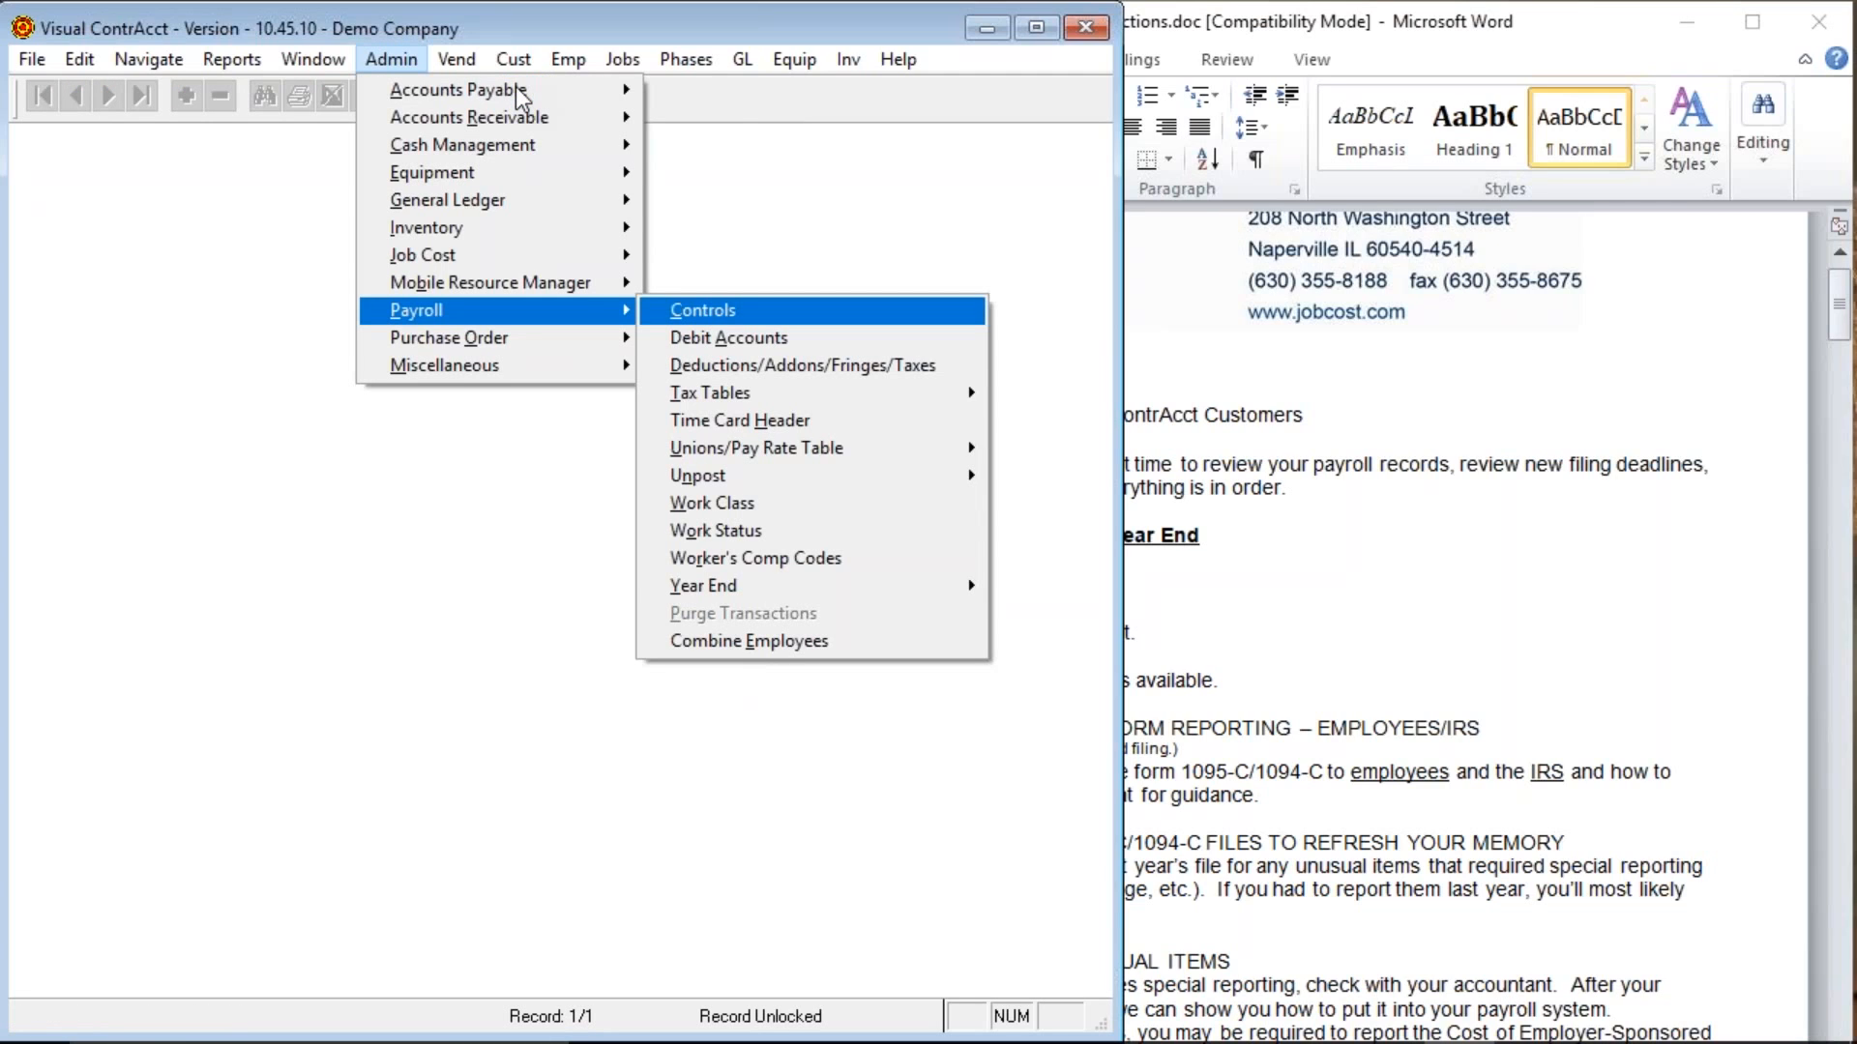
Open the payroll deductions/addons/fringes/taxes records and search the deduction list by description for AUTO.
left_click(734, 363)
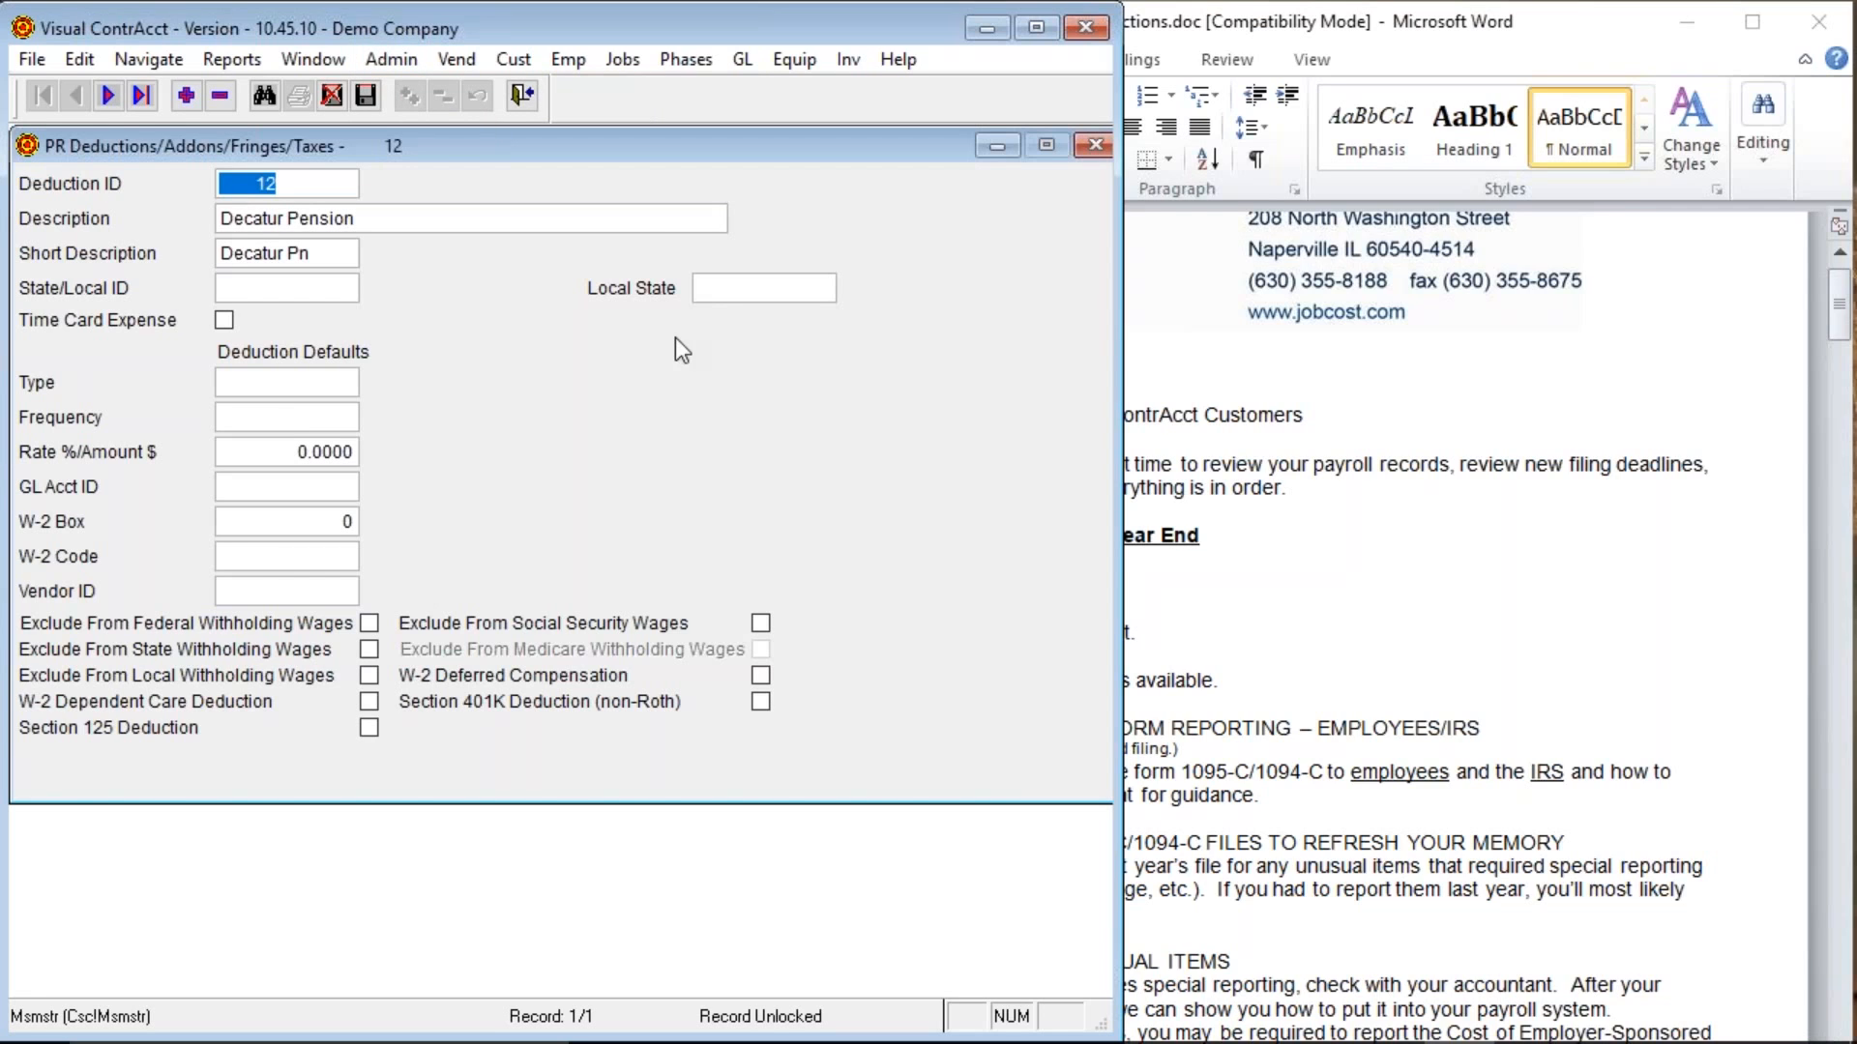
left_click(264, 94)
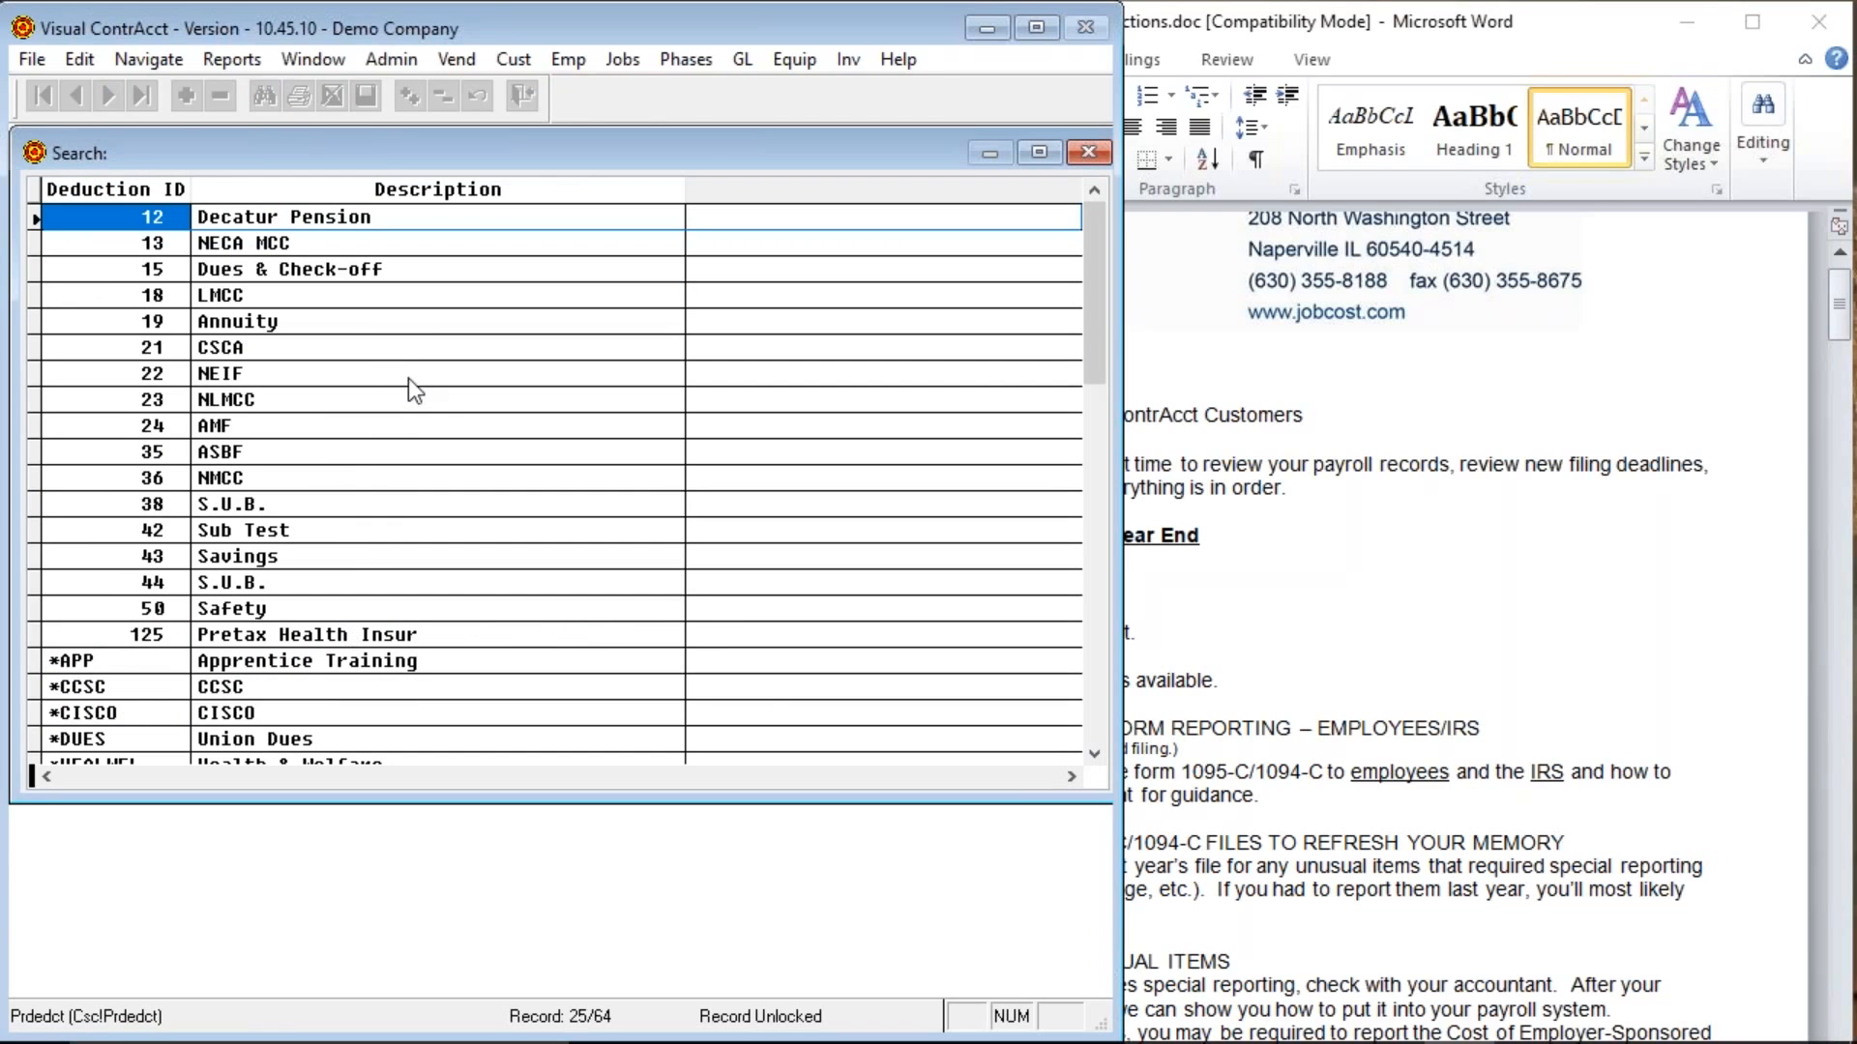
key("Down")
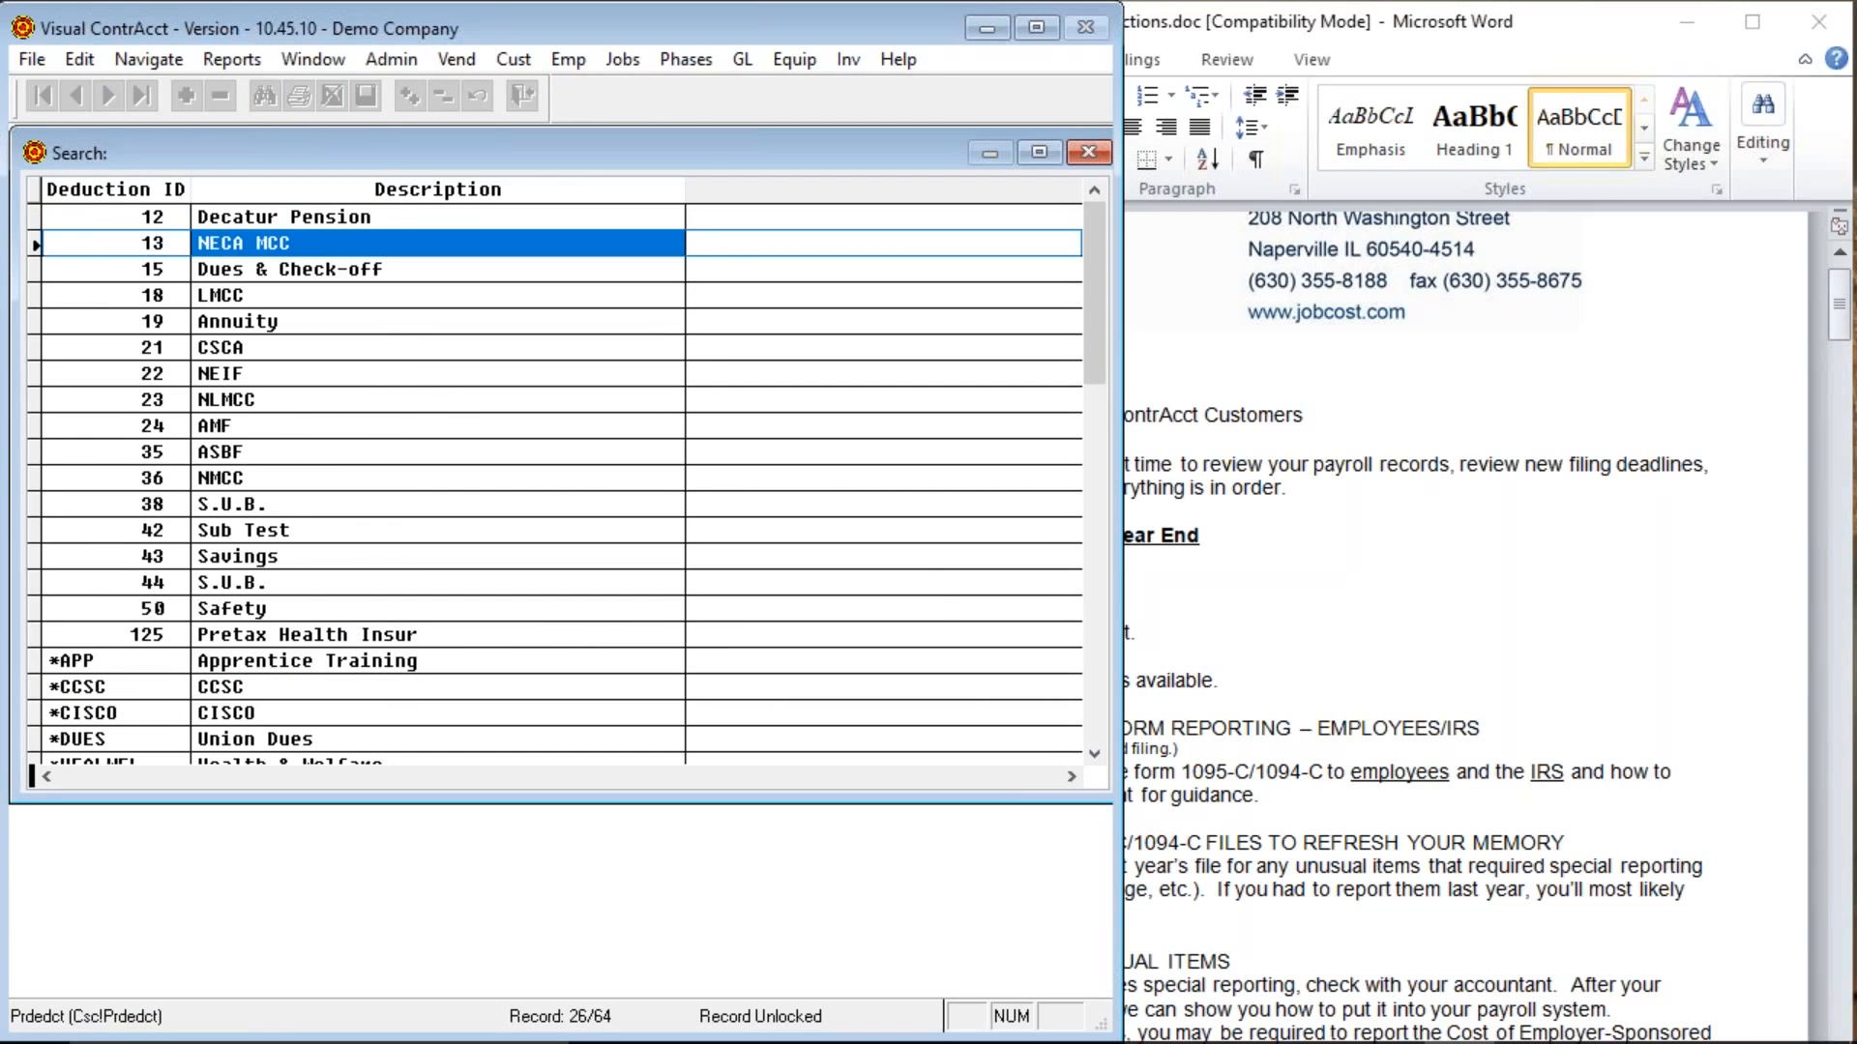
type("AUTO")
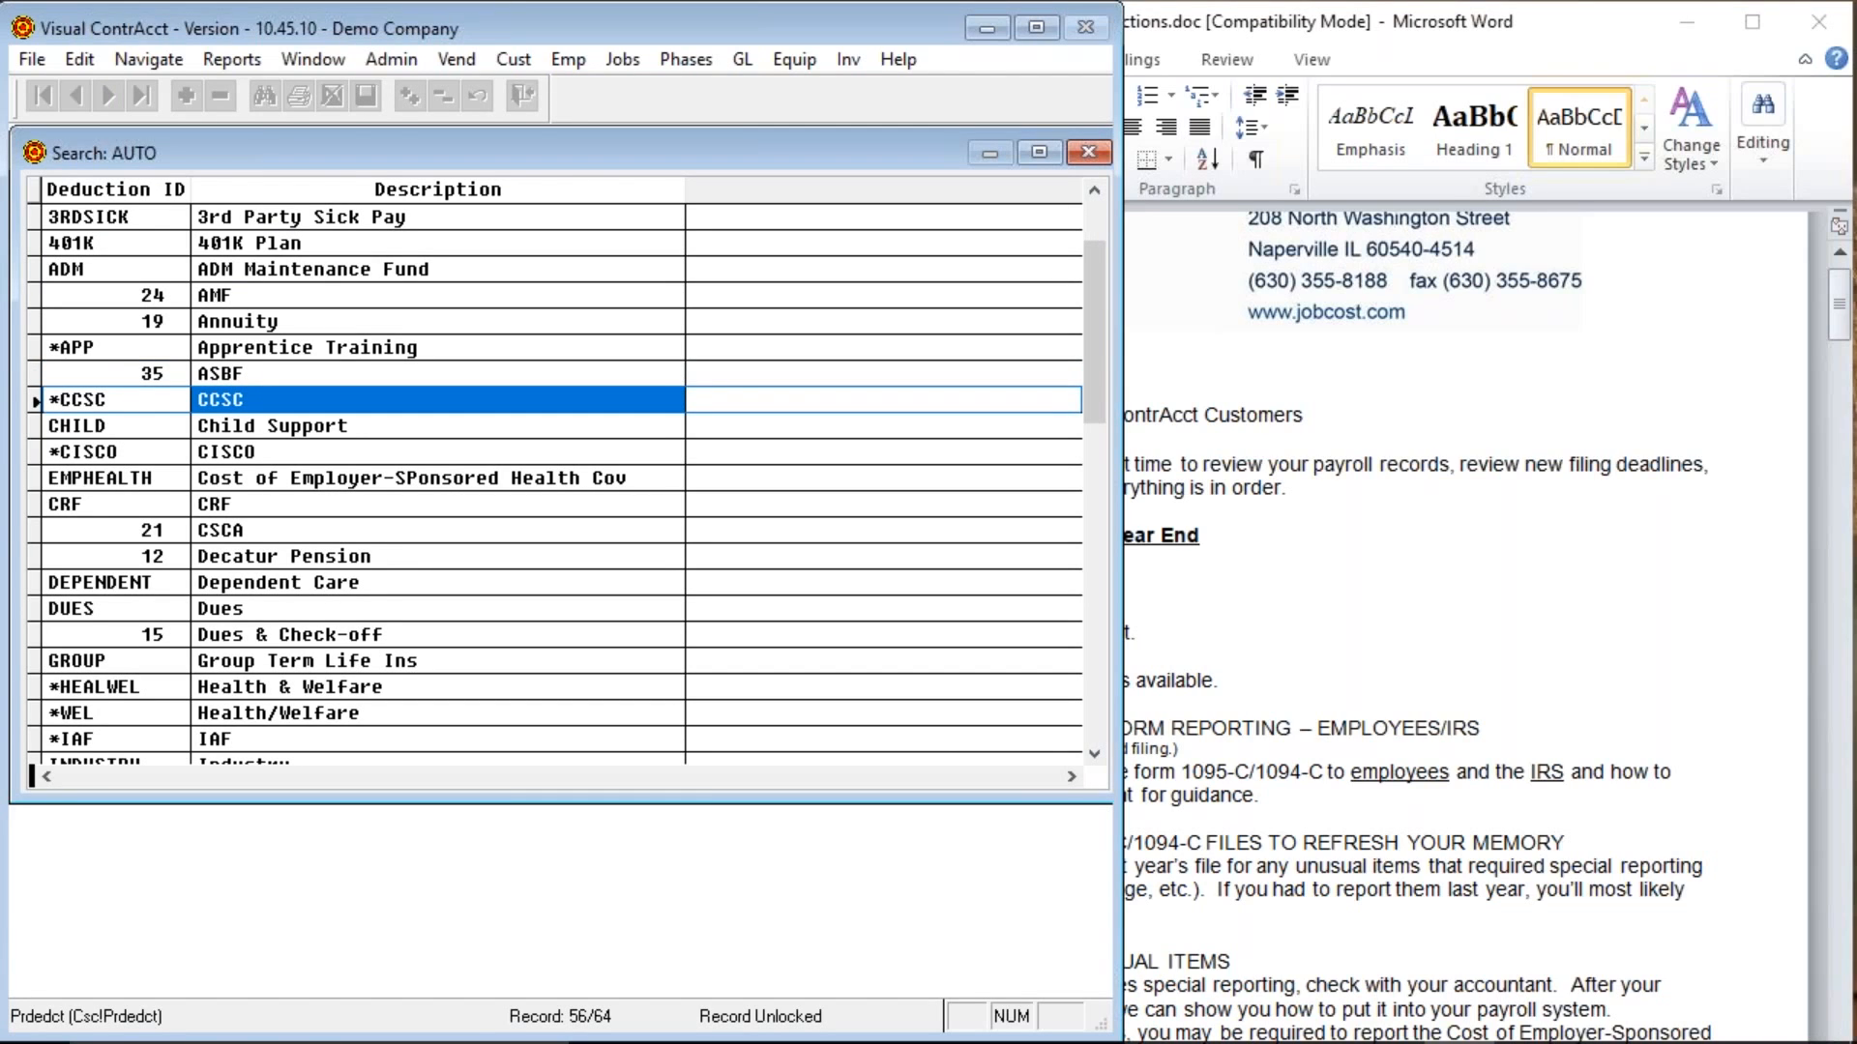
Clear the search text and open the 3rd Party Sick Pay deduction record.
key("BackSpace")
key("BackSpace")
key("BackSpace")
key("BackSpace")
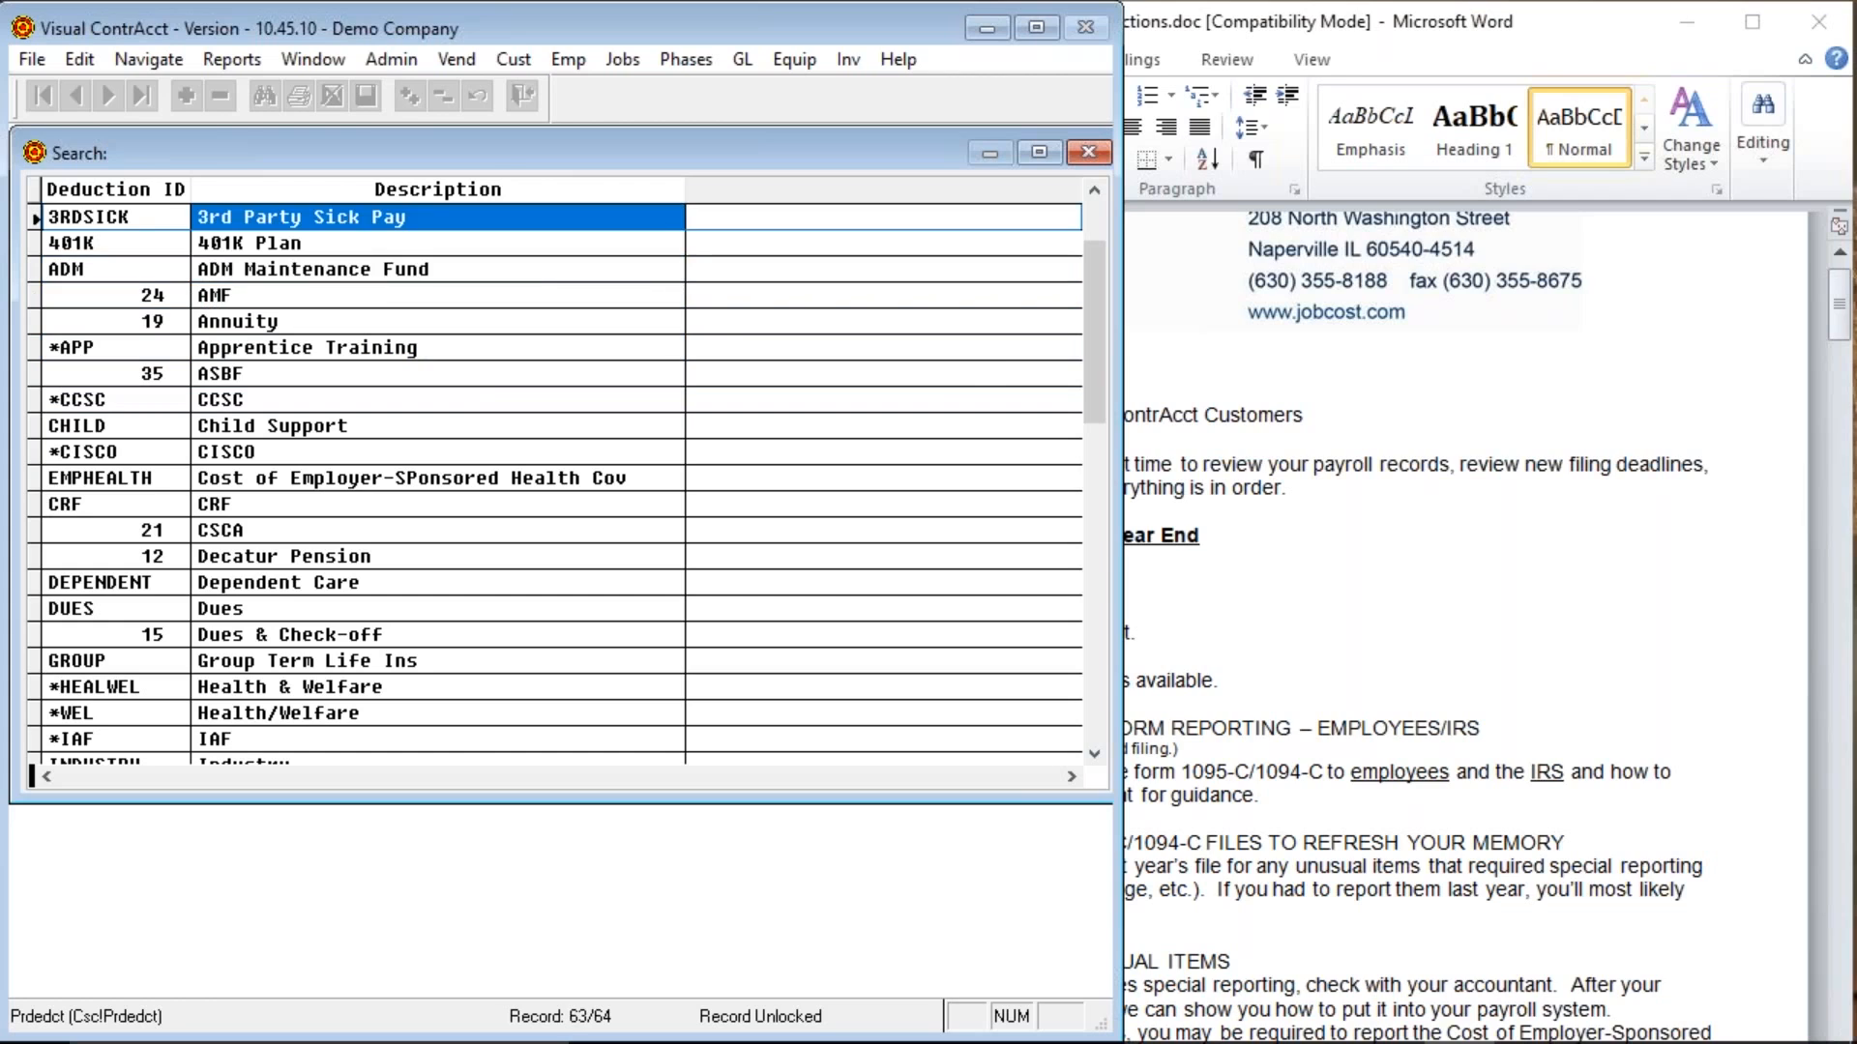
key("Return")
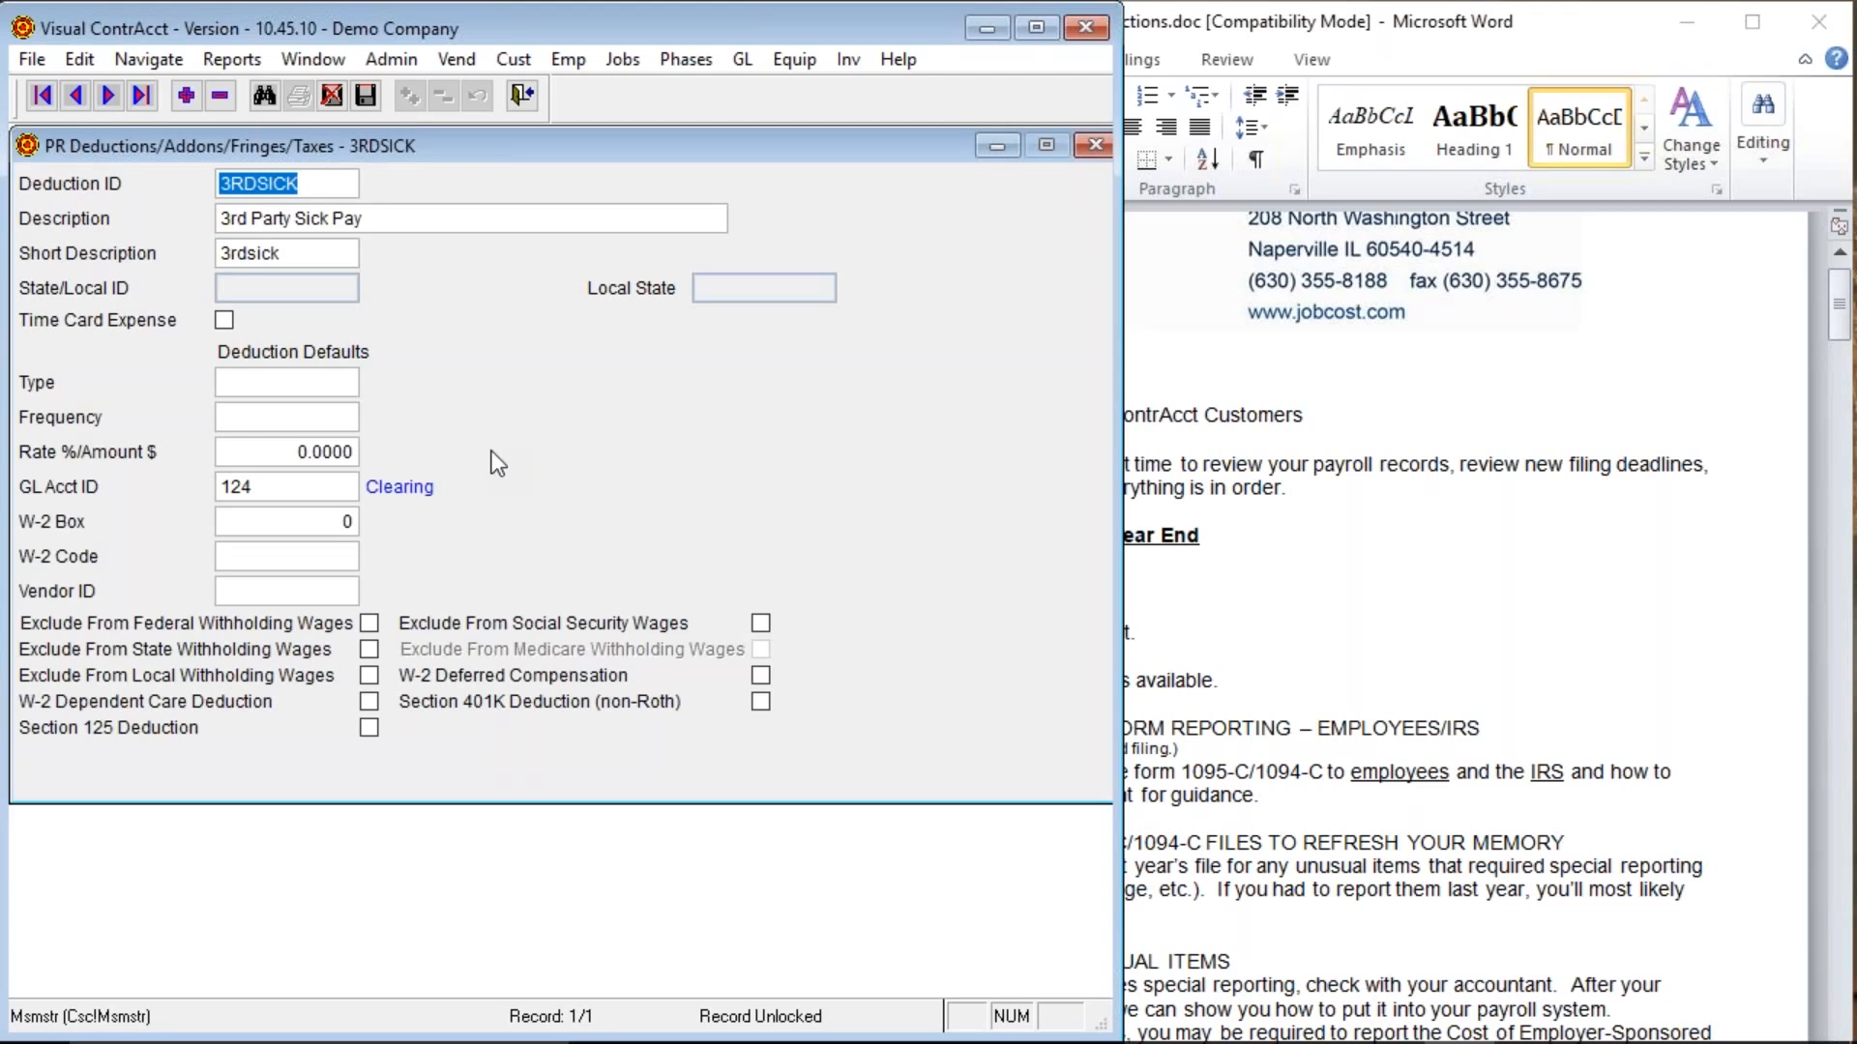
Set the 3rd Party Sick Pay deduction to W-2 box 12 with W-2 code J, and save the record.
left_click(336, 525)
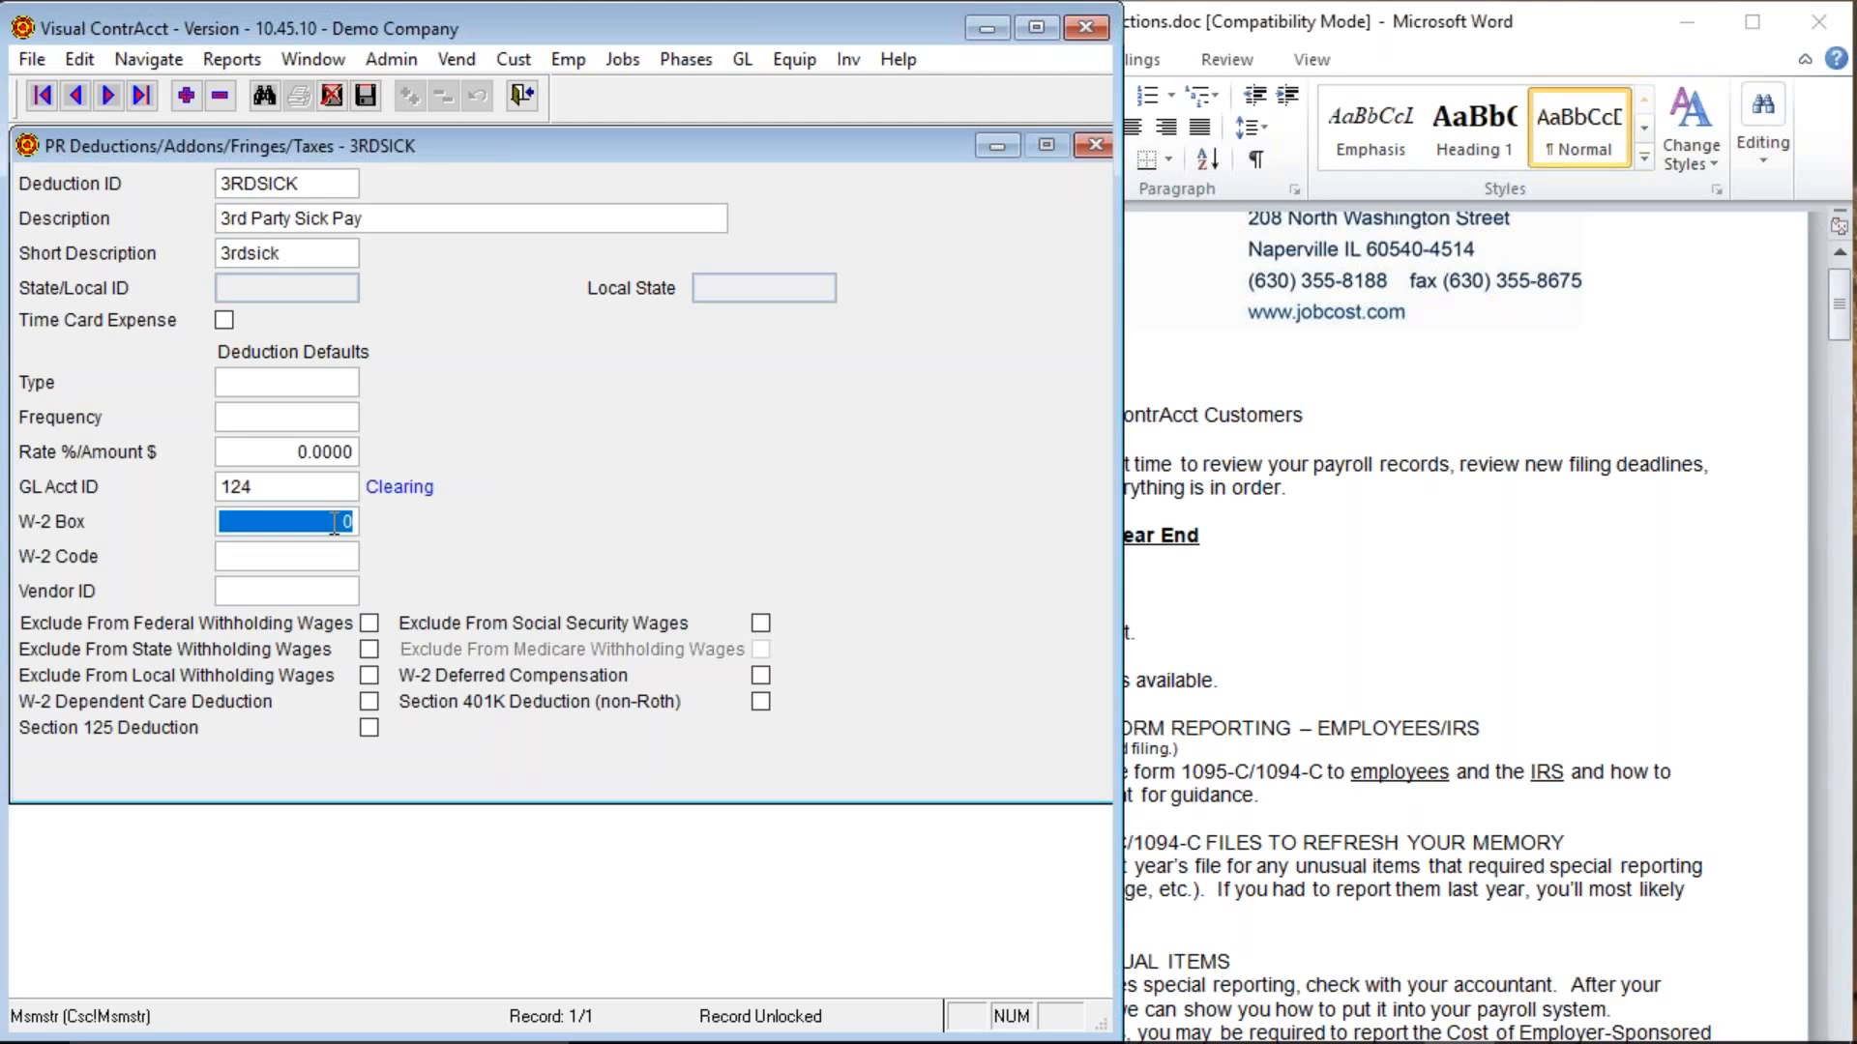
type("12")
key("Tab")
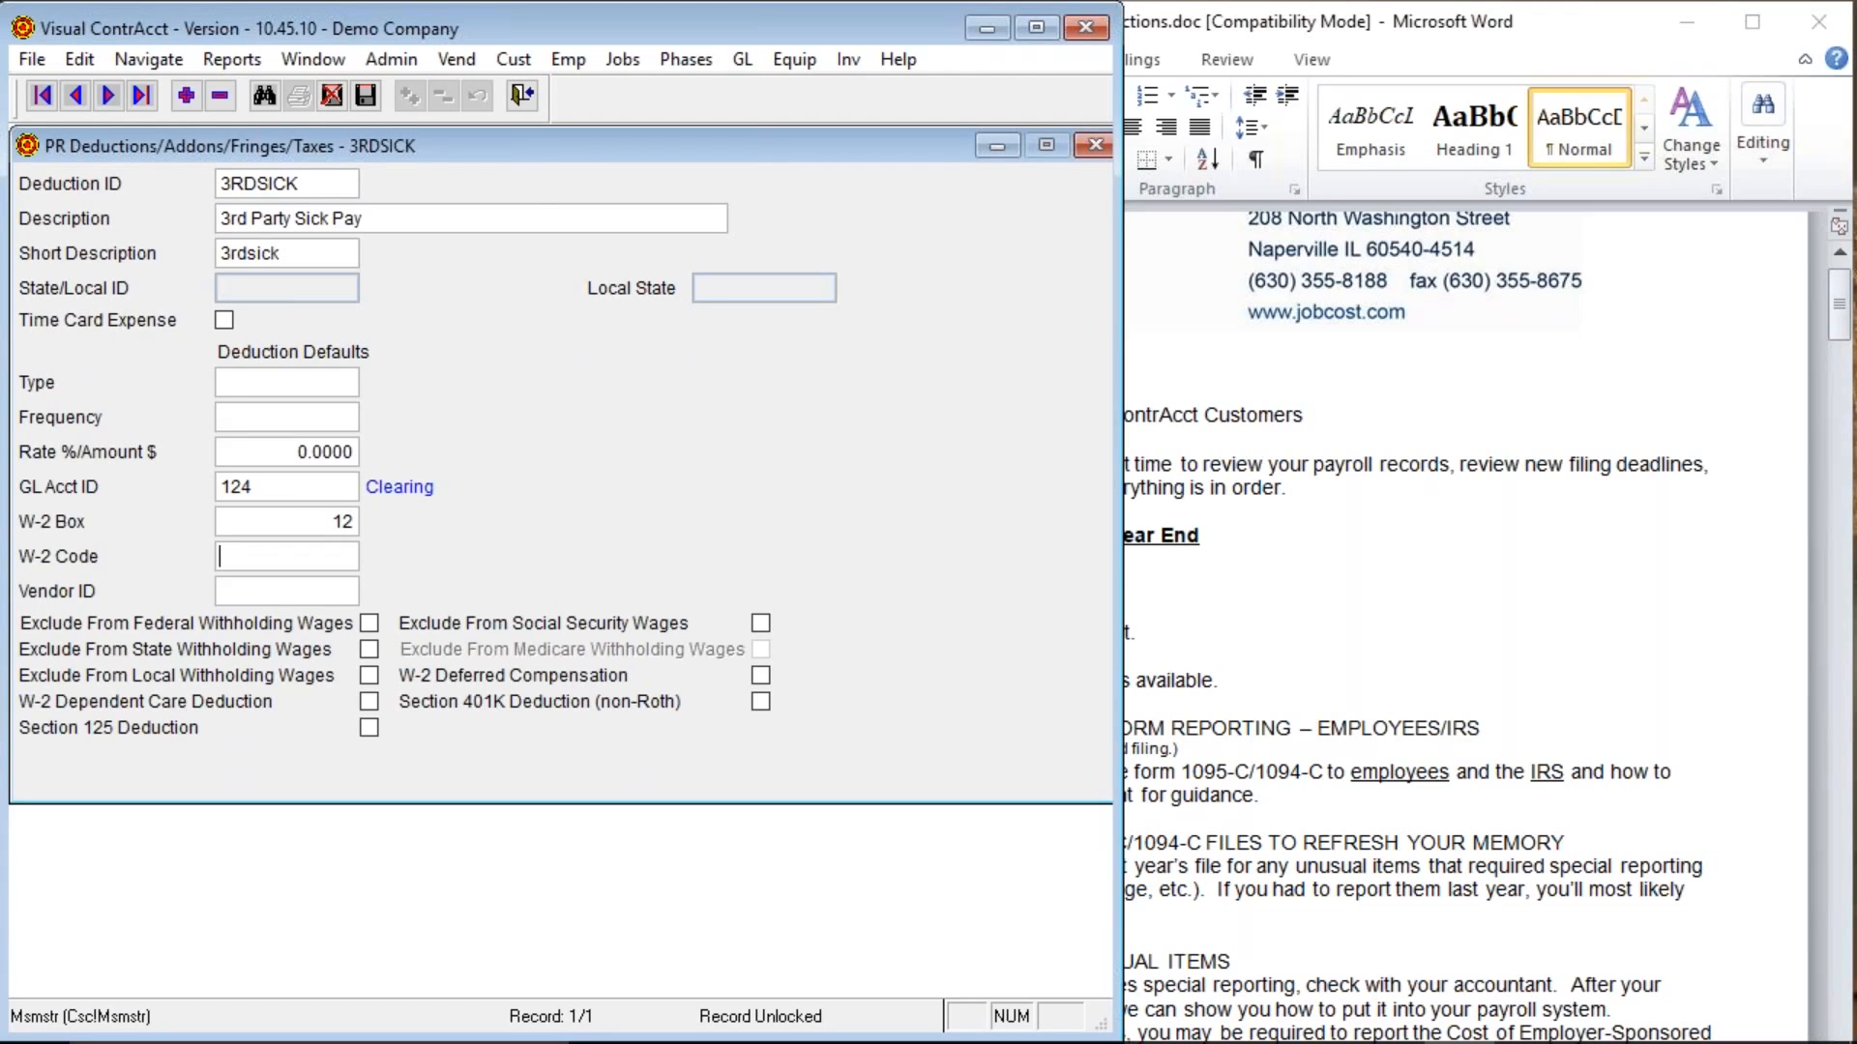
type("J")
key("Tab")
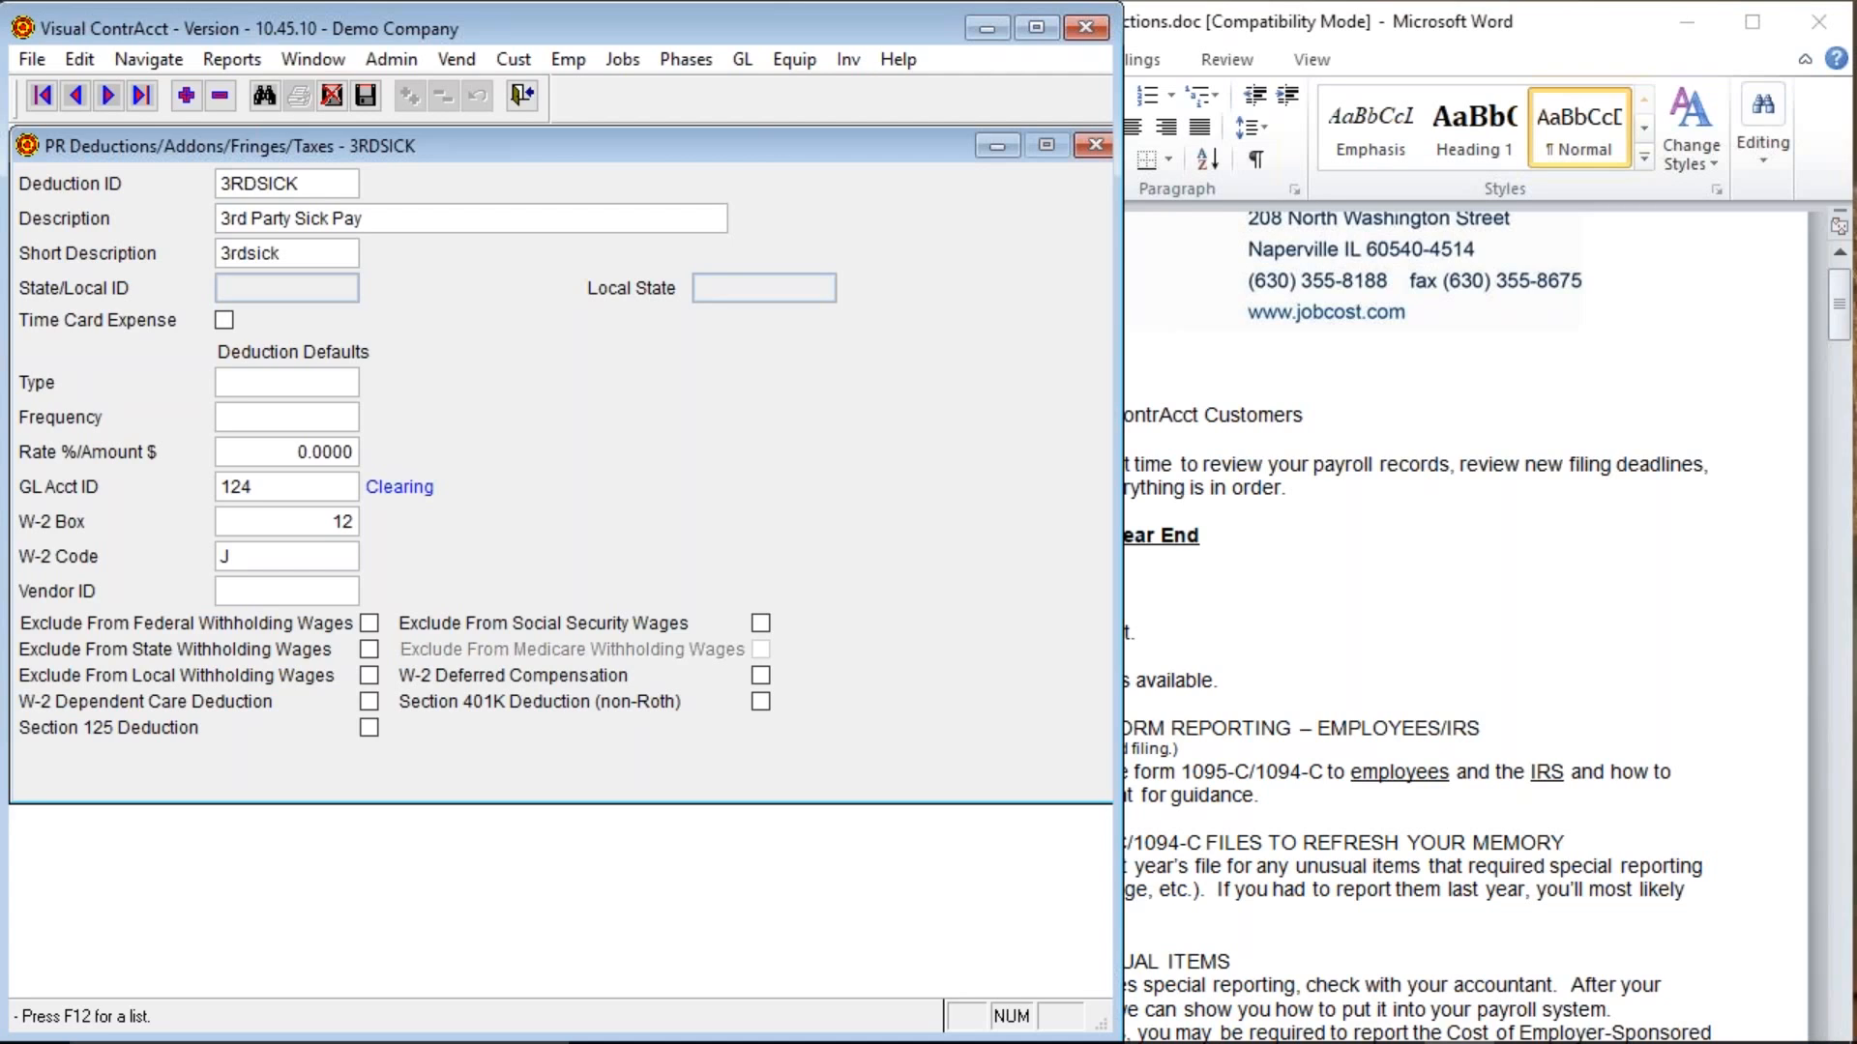
left_click(367, 96)
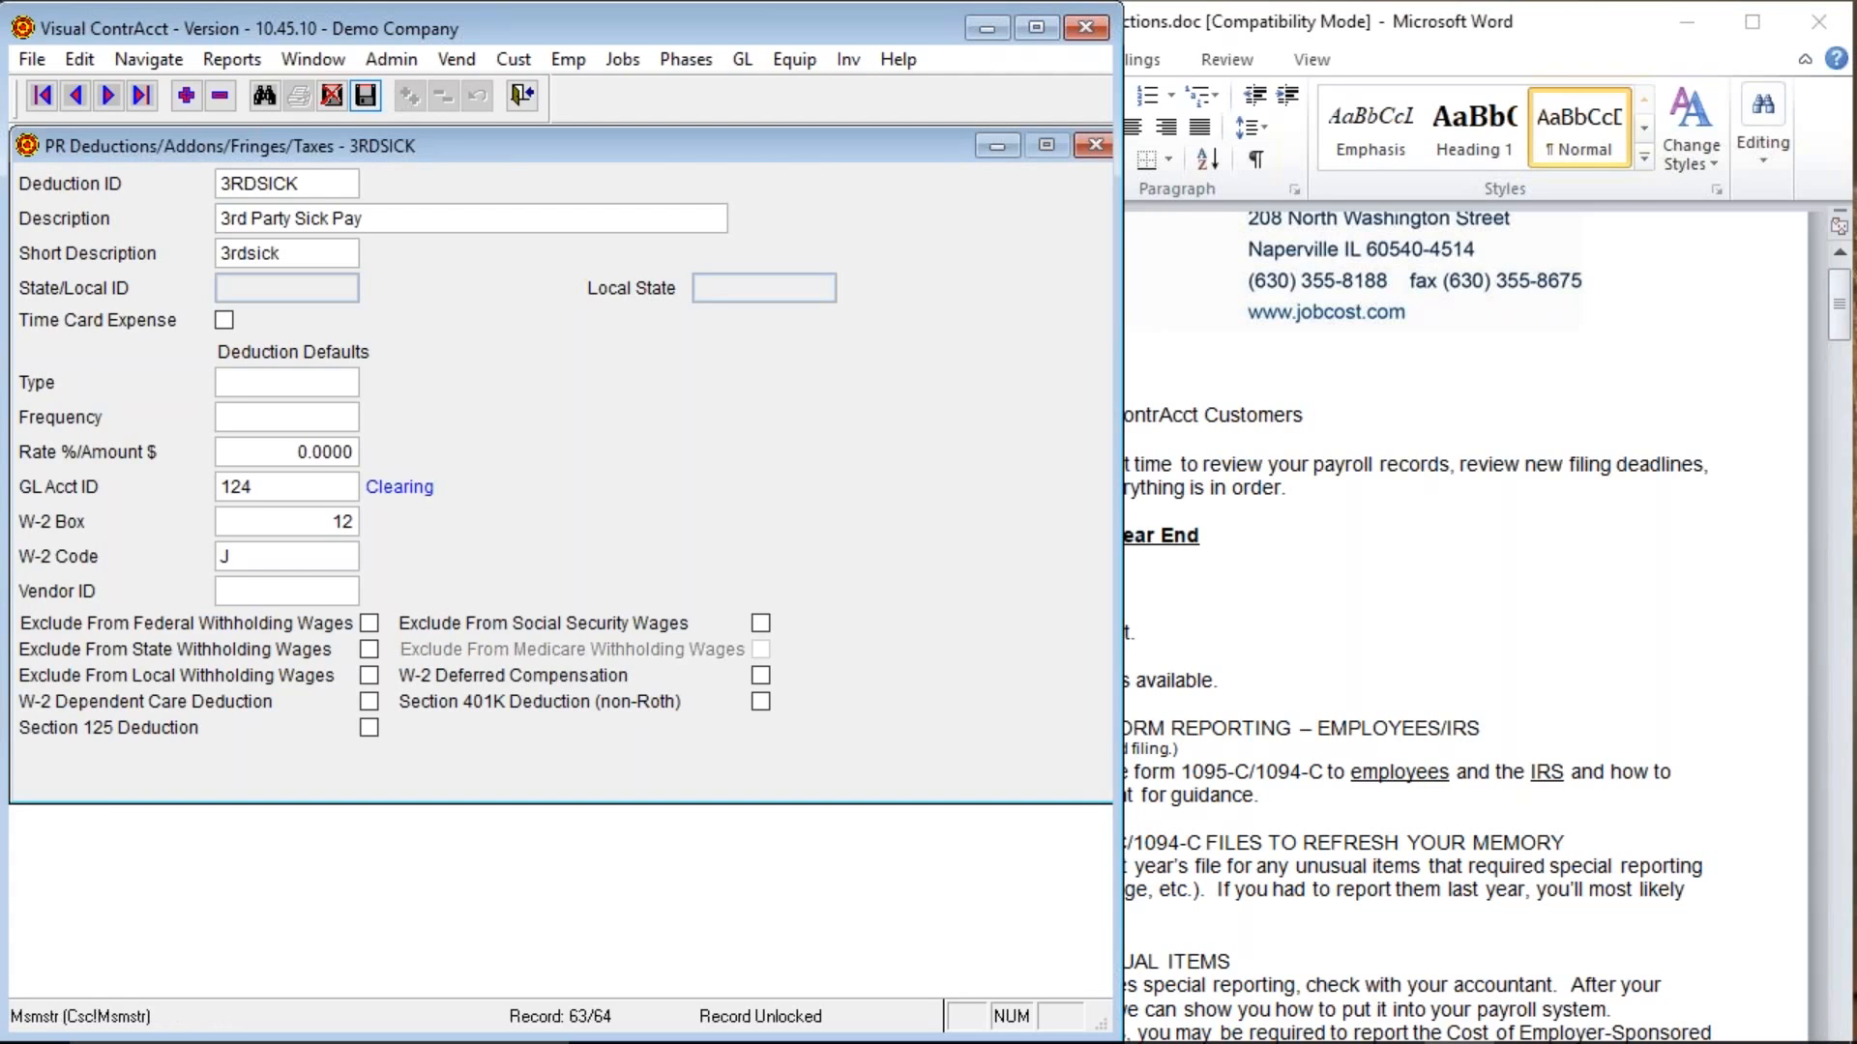
Add a new deduction with the ID AUTO and the description Auto Use, and try to save it.
left_click(186, 95)
type("AUTO")
key("Tab")
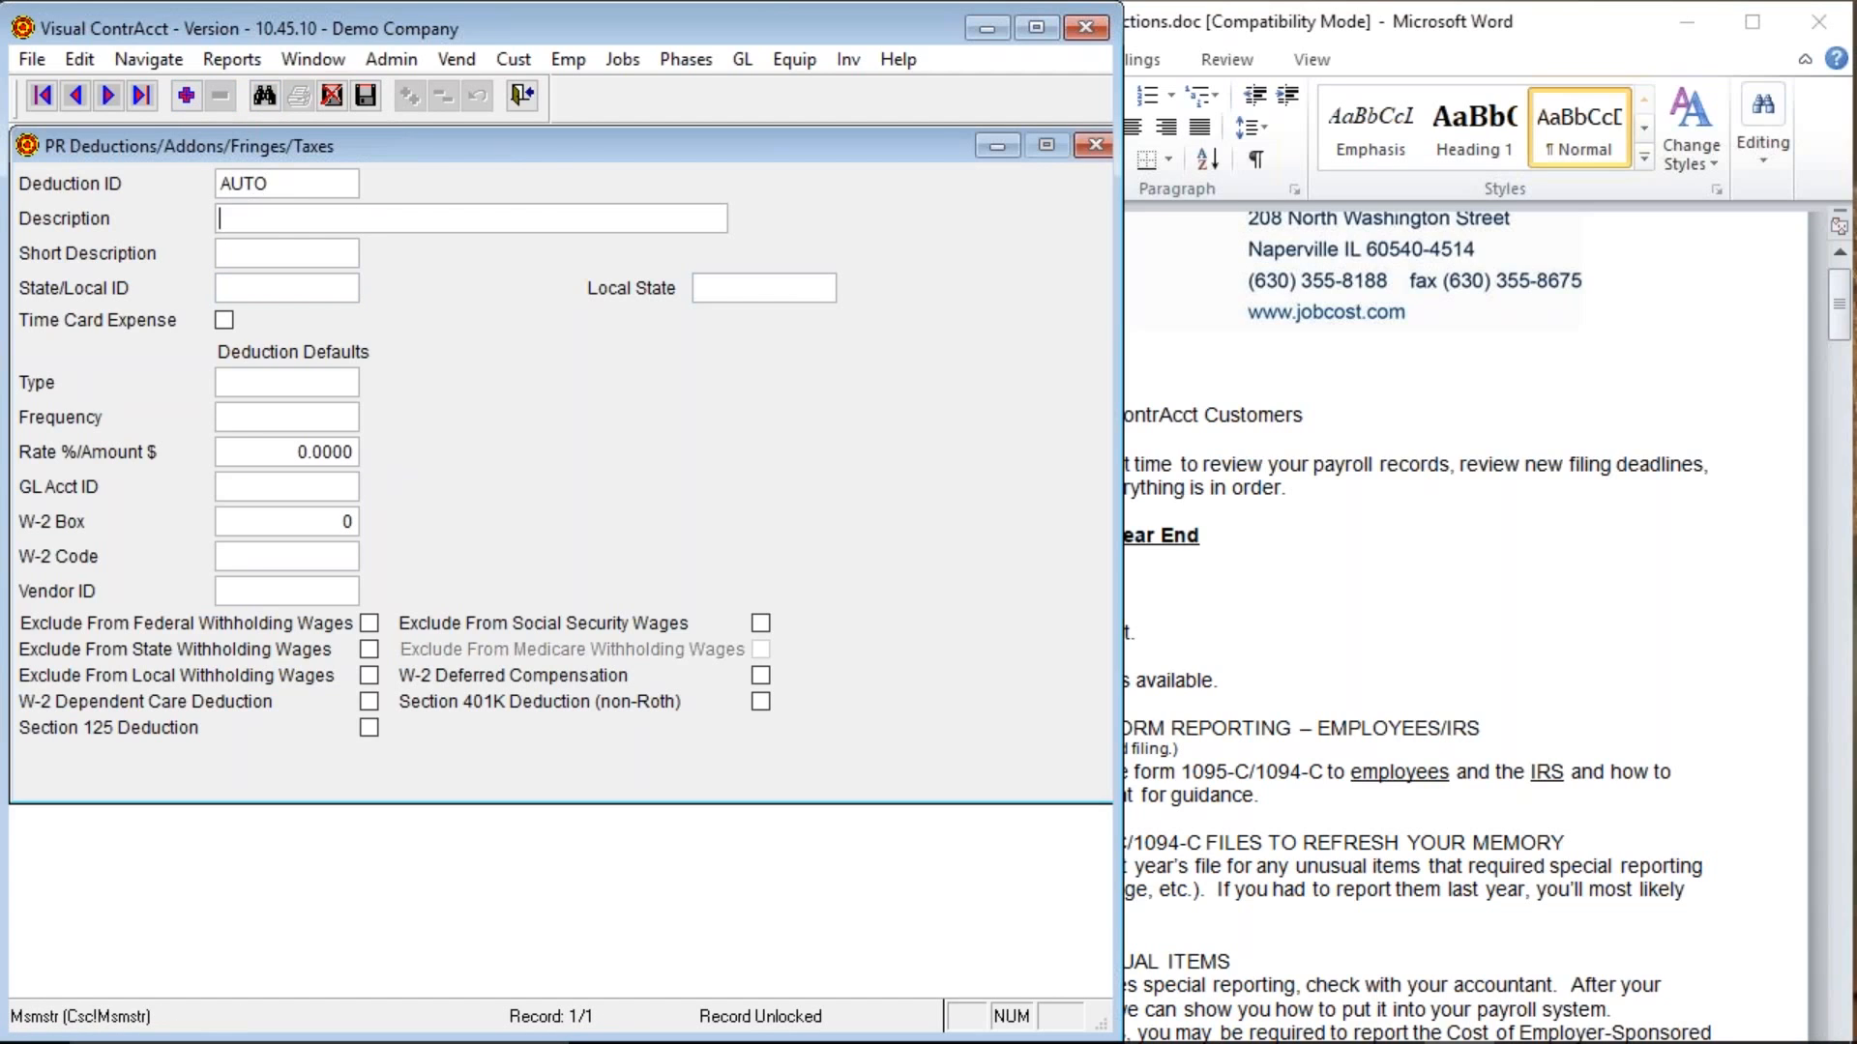
type("Auto Use")
key("Tab")
key("Tab")
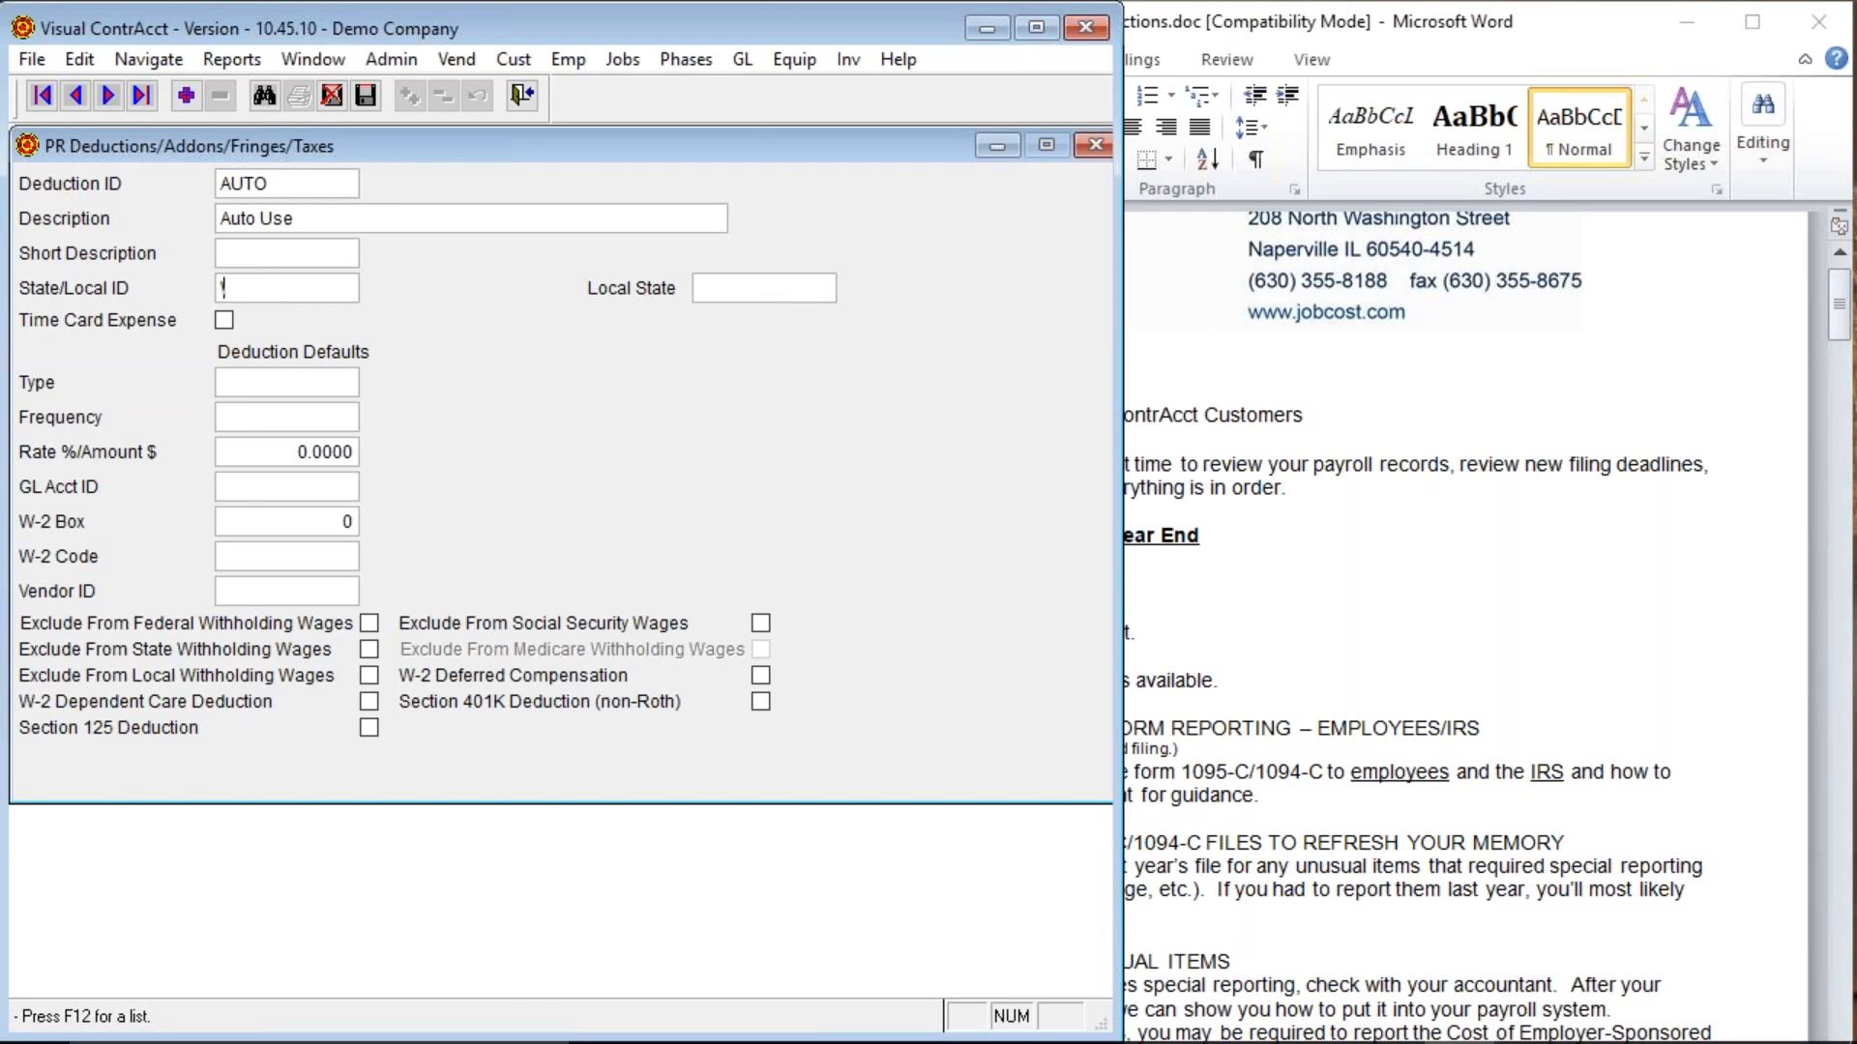
type("\\")
key("BackSpace")
key("ctrl+s")
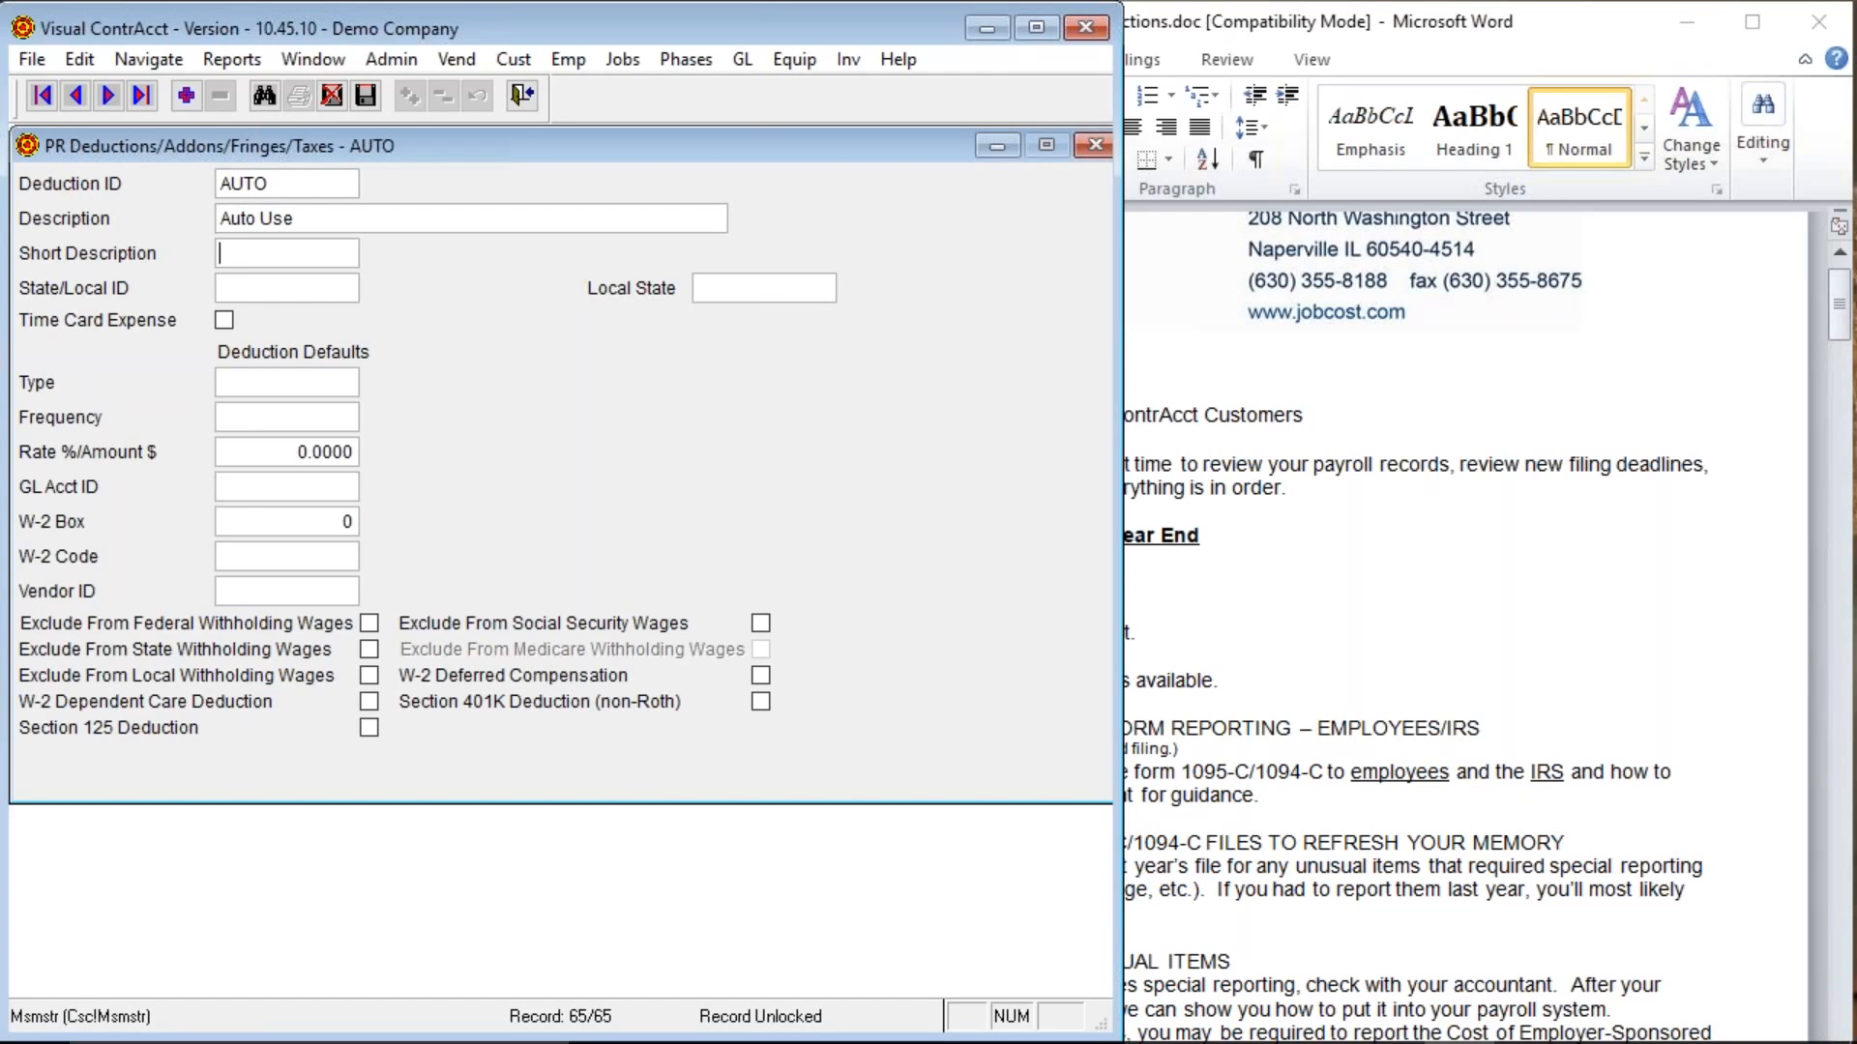
Enter auto as the short description of the Auto Use deduction.
type("auto")
key("Tab")
key("Tab")
key("Tab")
key("Tab")
key("Tab")
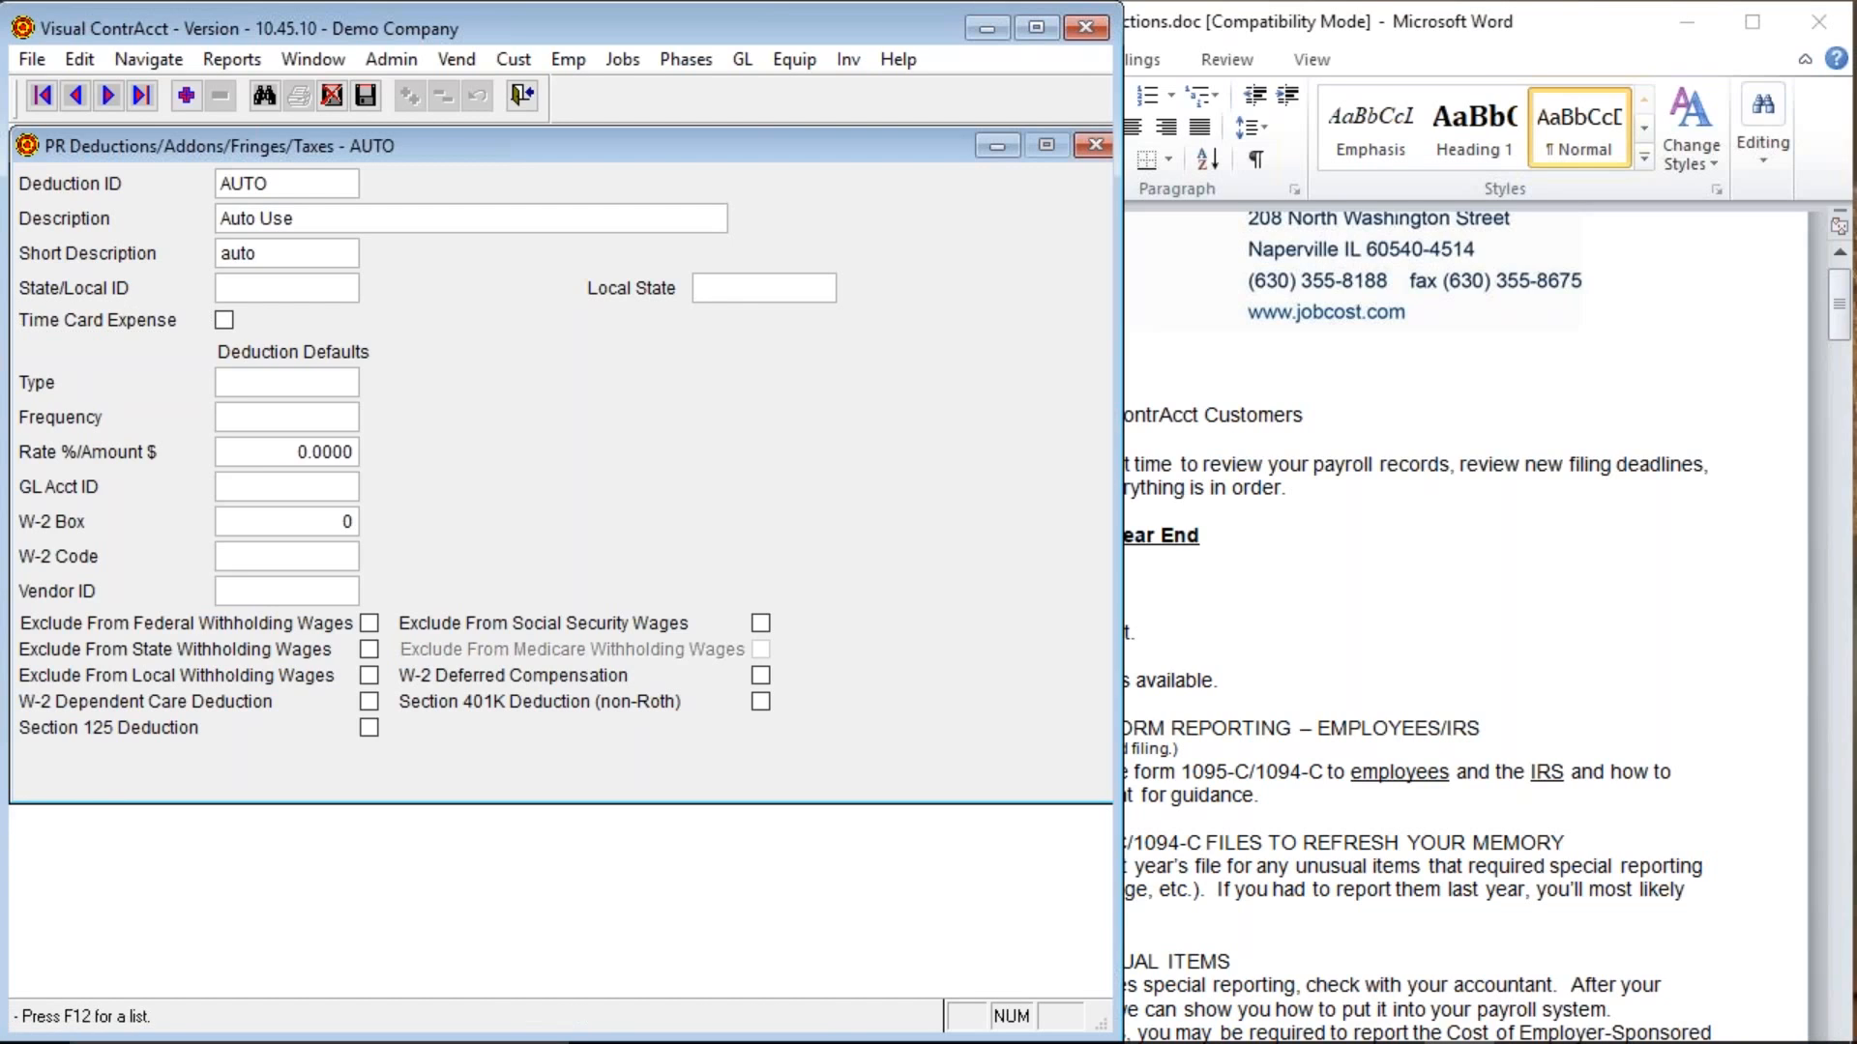
Look up the GL accounts and assign account 124 Clearing to the new Auto Use deduction.
key("Tab")
key("F12")
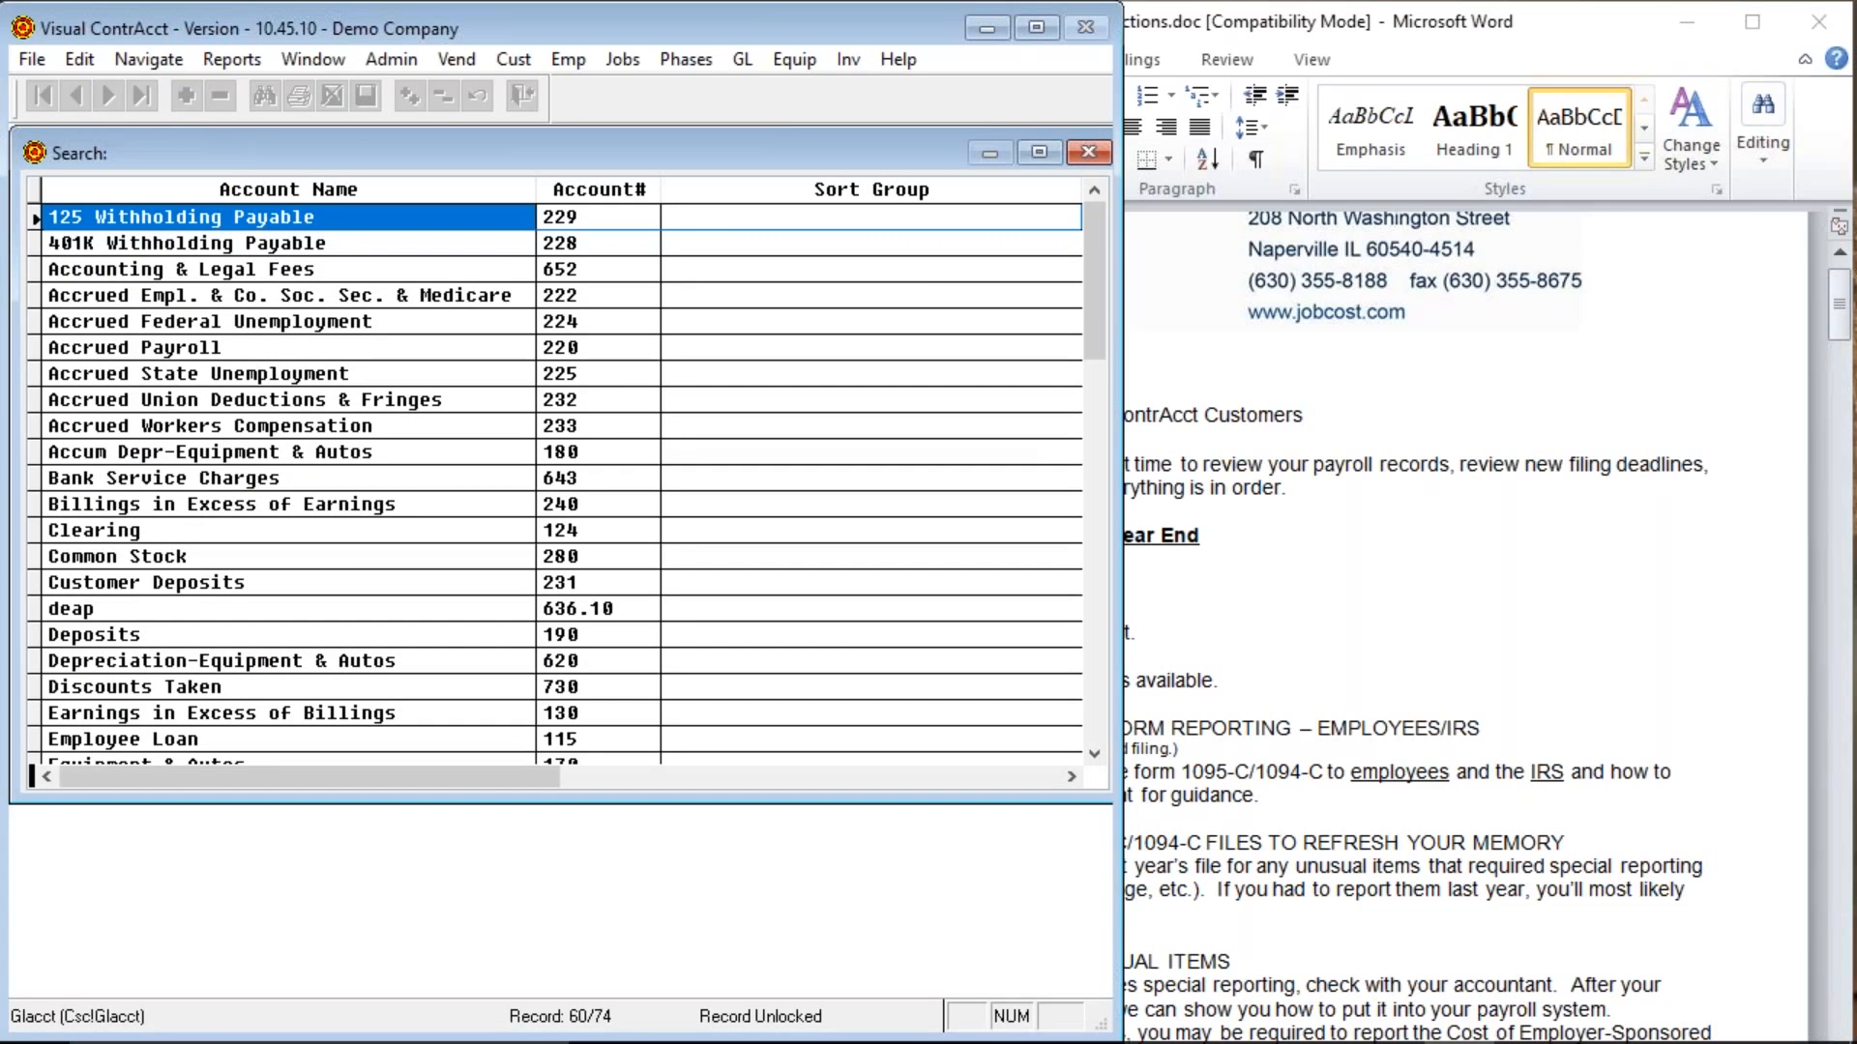
type("AUTO")
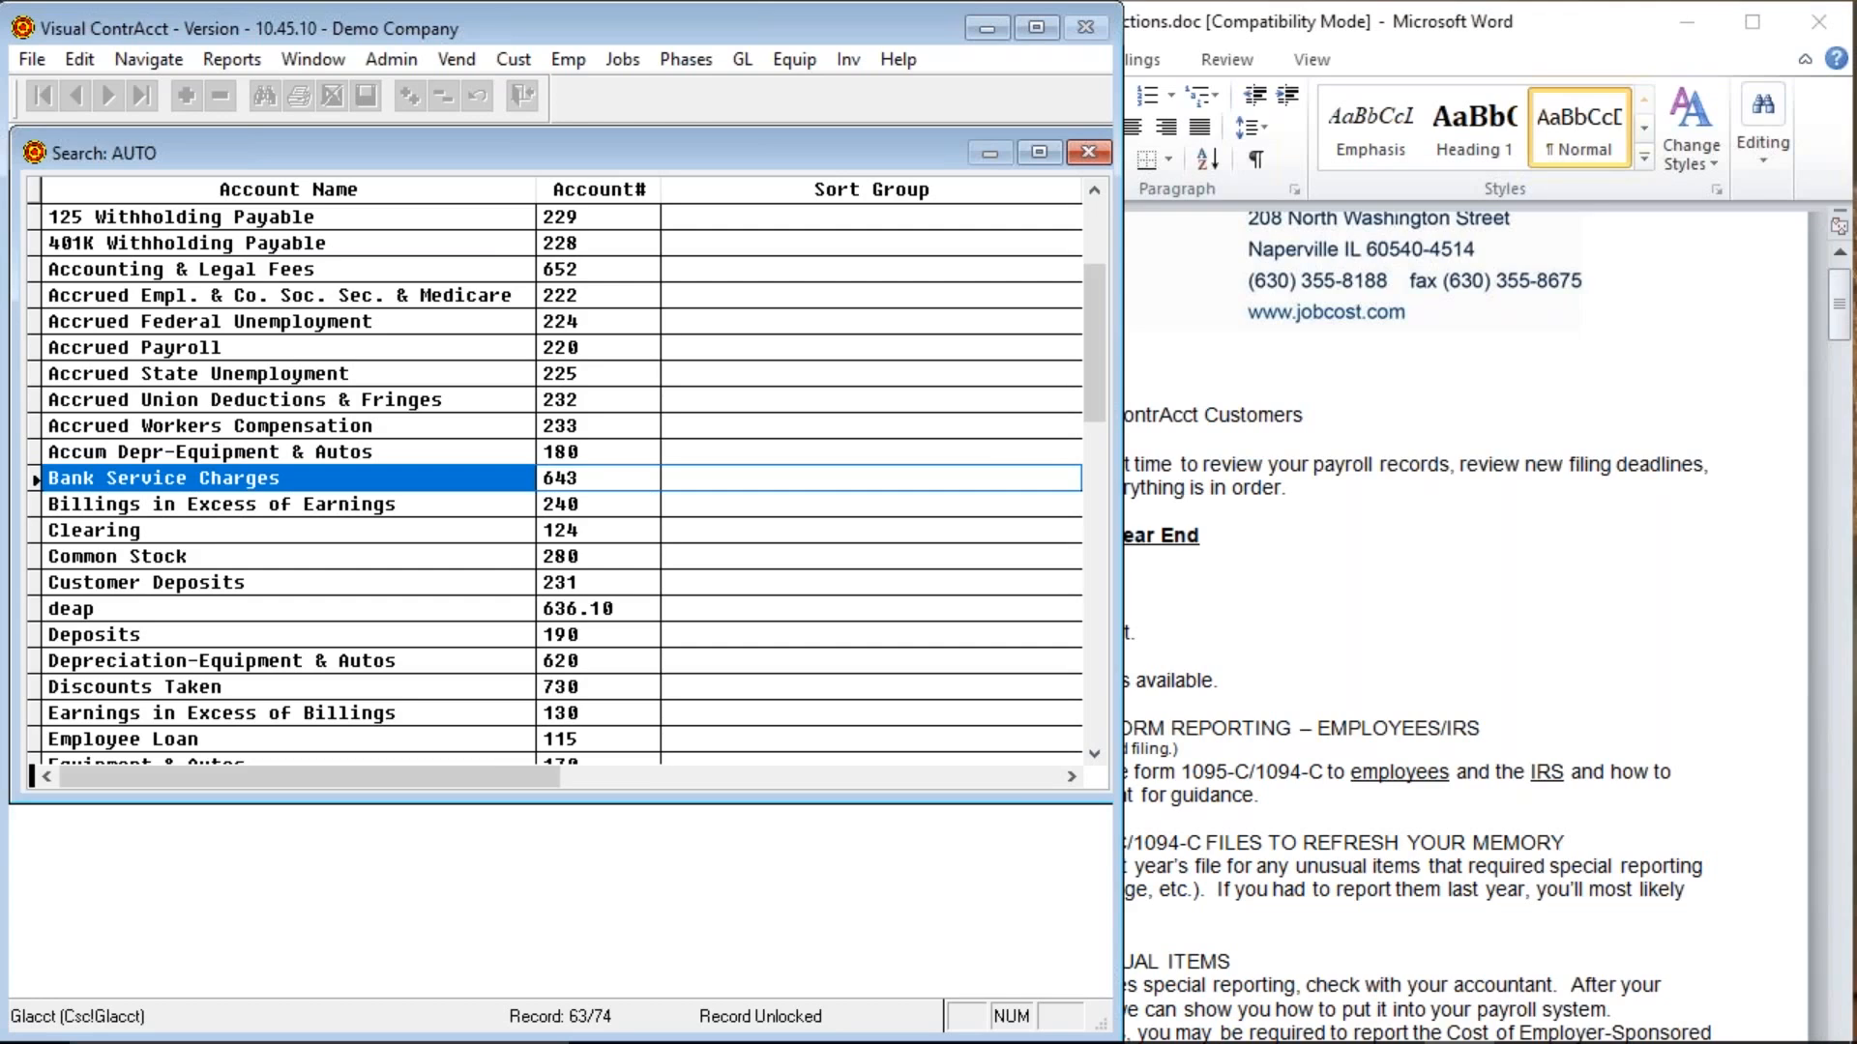
key("Down")
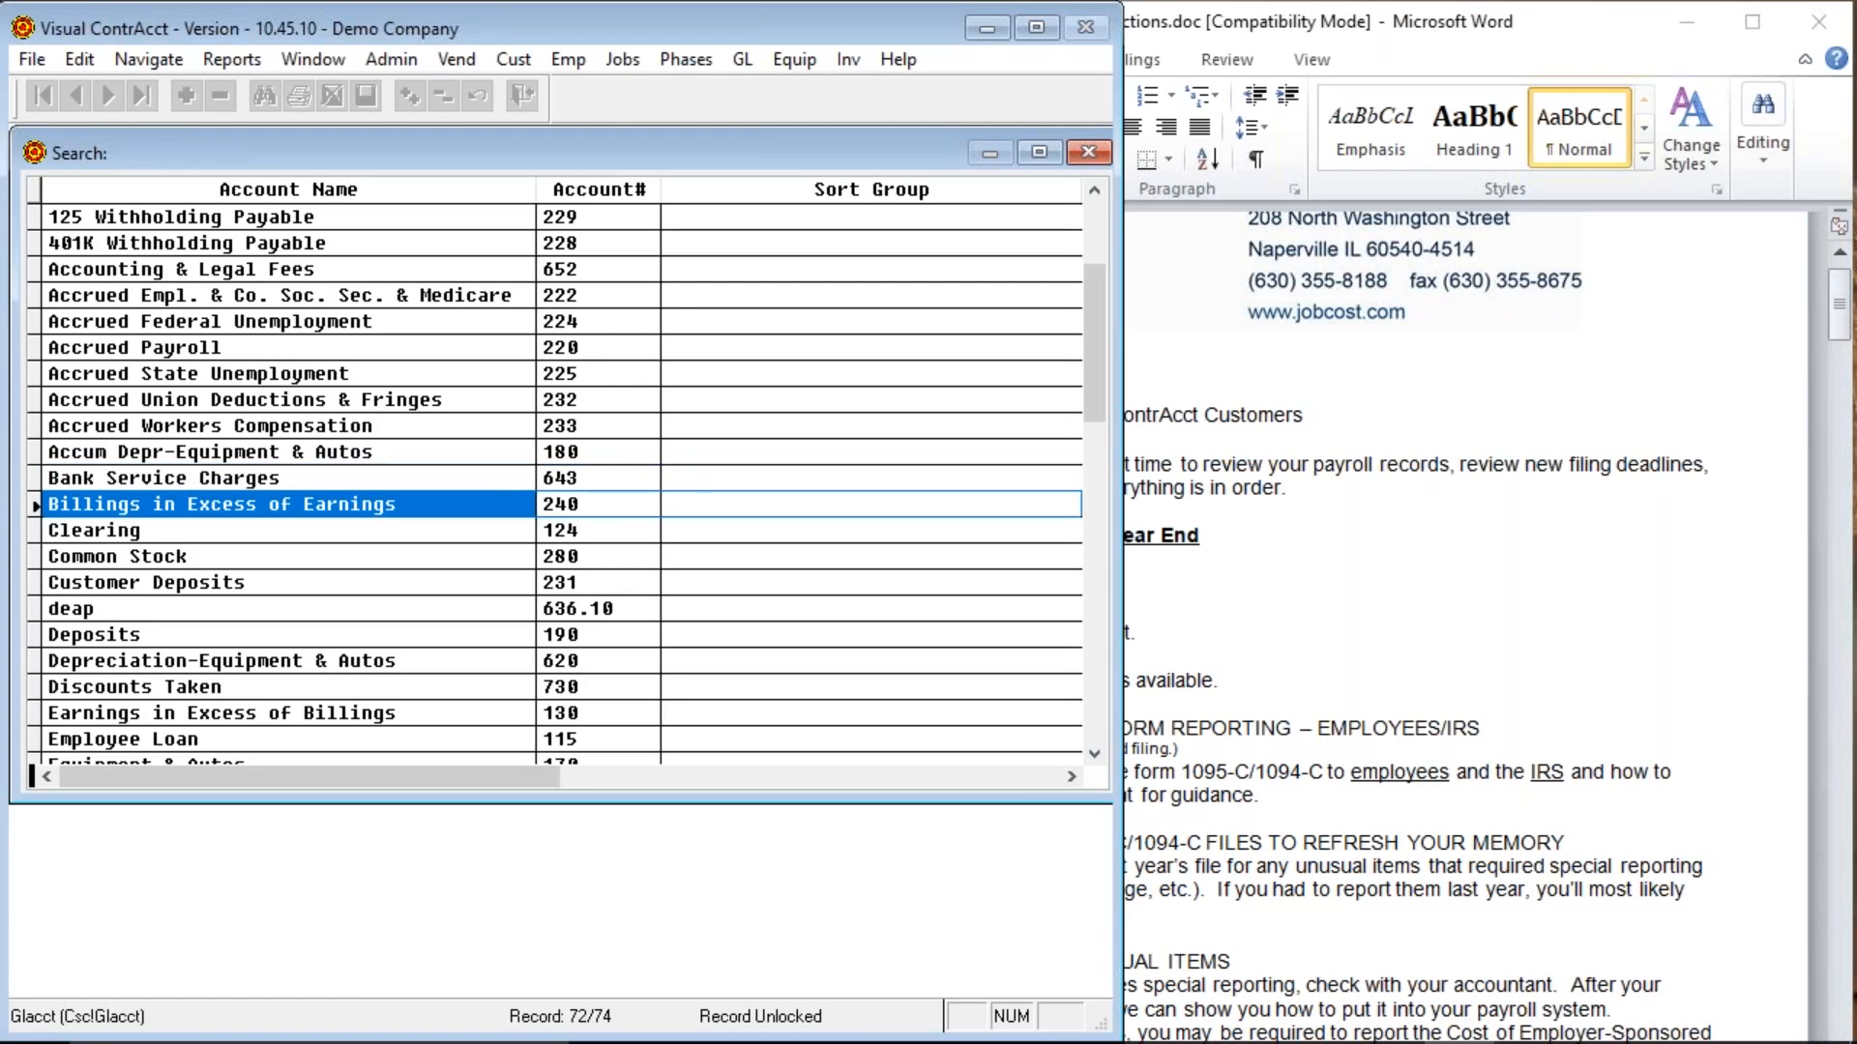
key("Down")
key("Up")
key("Up")
key("Down")
key("Down")
key("Down")
key("Down")
key("Down")
key("Down")
key("Down")
key("Down")
key("Up")
key("Up")
key("Up")
key("Up")
key("Up")
key("Up")
key("Up")
key("Up")
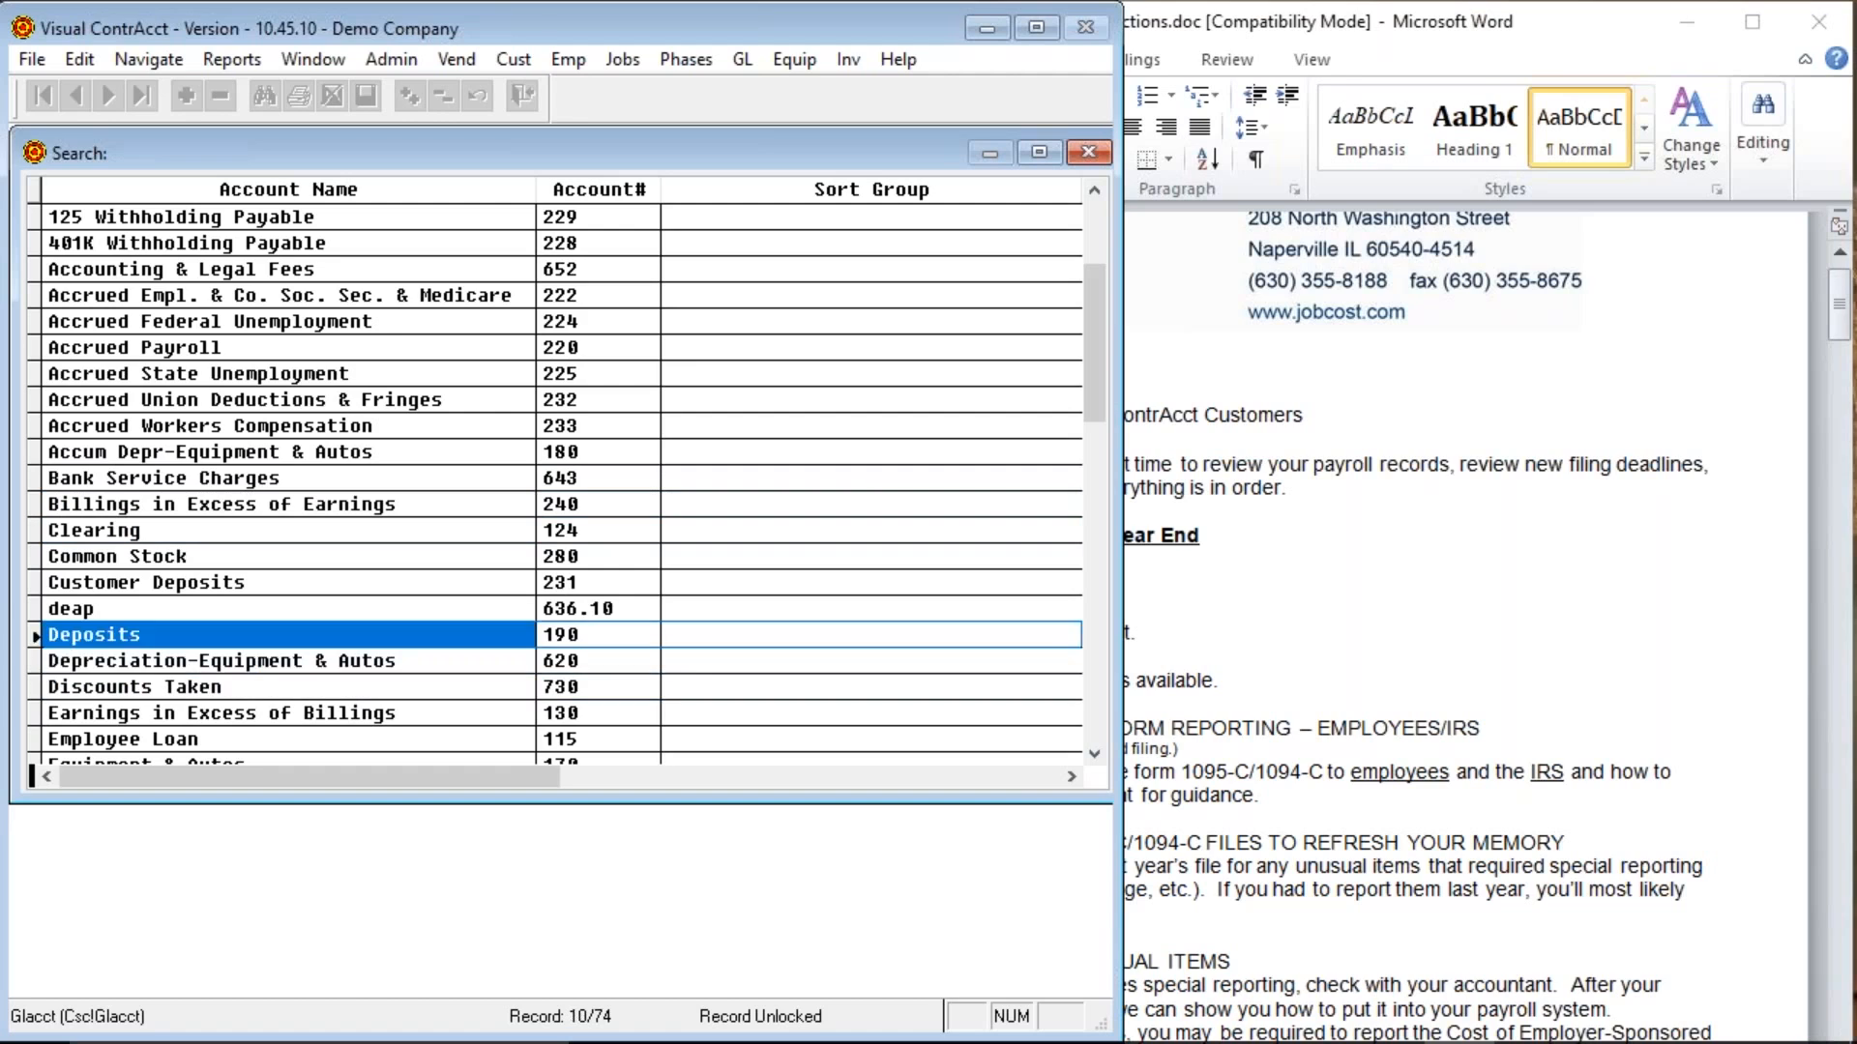
key("Down")
key("Down")
key("Down")
key("Down")
key("Up")
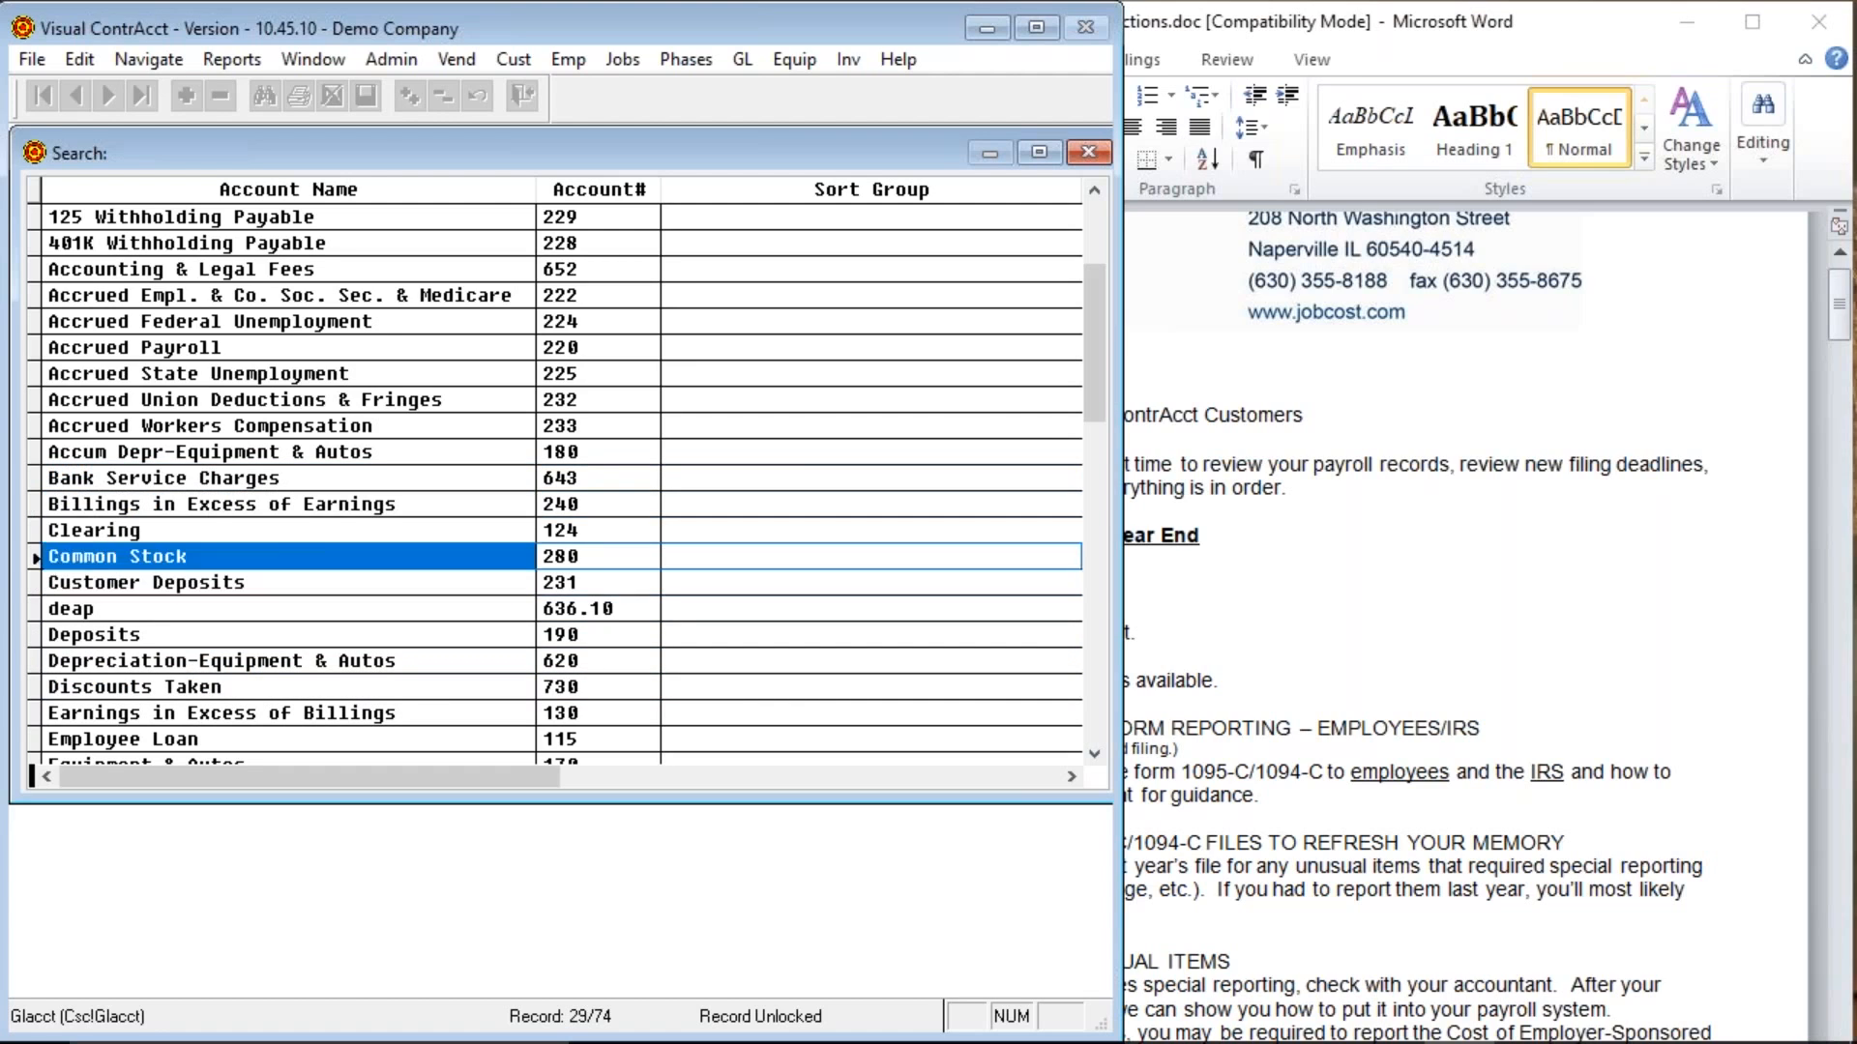
key("Up")
key("Return")
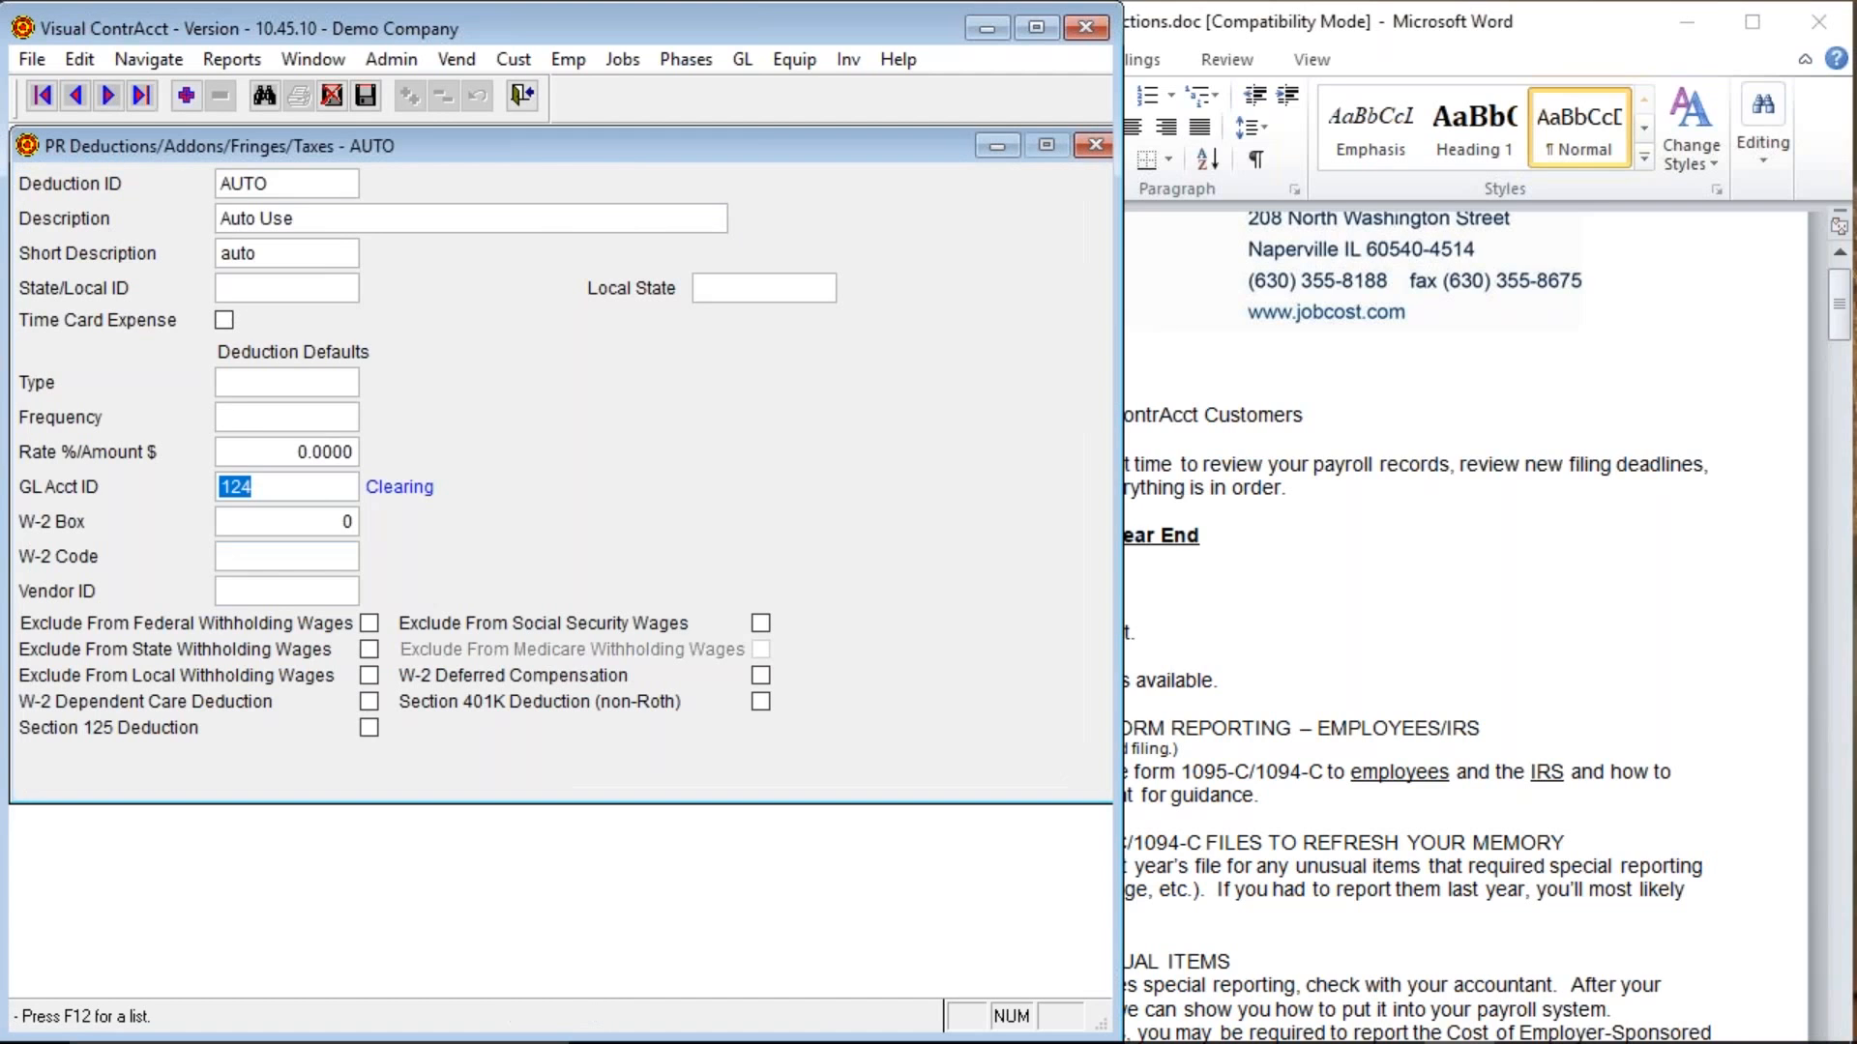
Set the new Auto Use deduction to W-2 box 14 with W-2 code AUTOUSE, and try to save it.
left_click(284, 518)
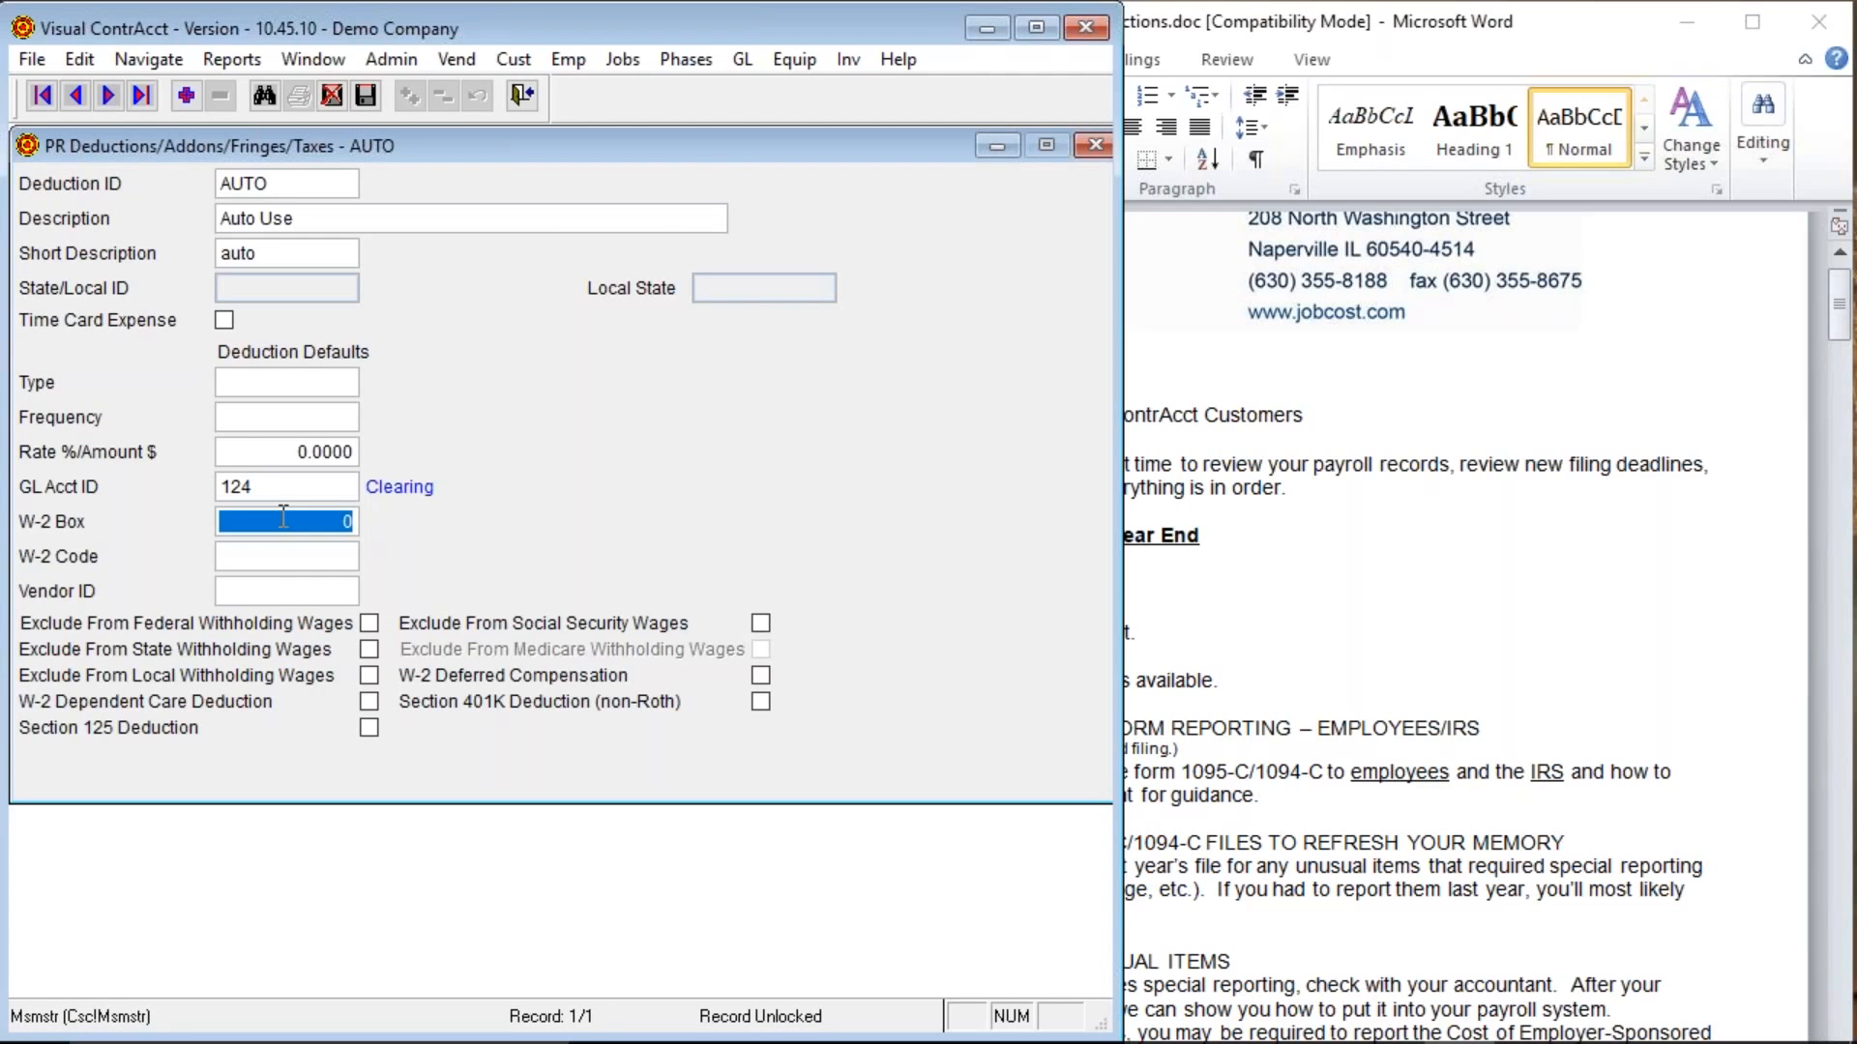
type("14")
key("Tab")
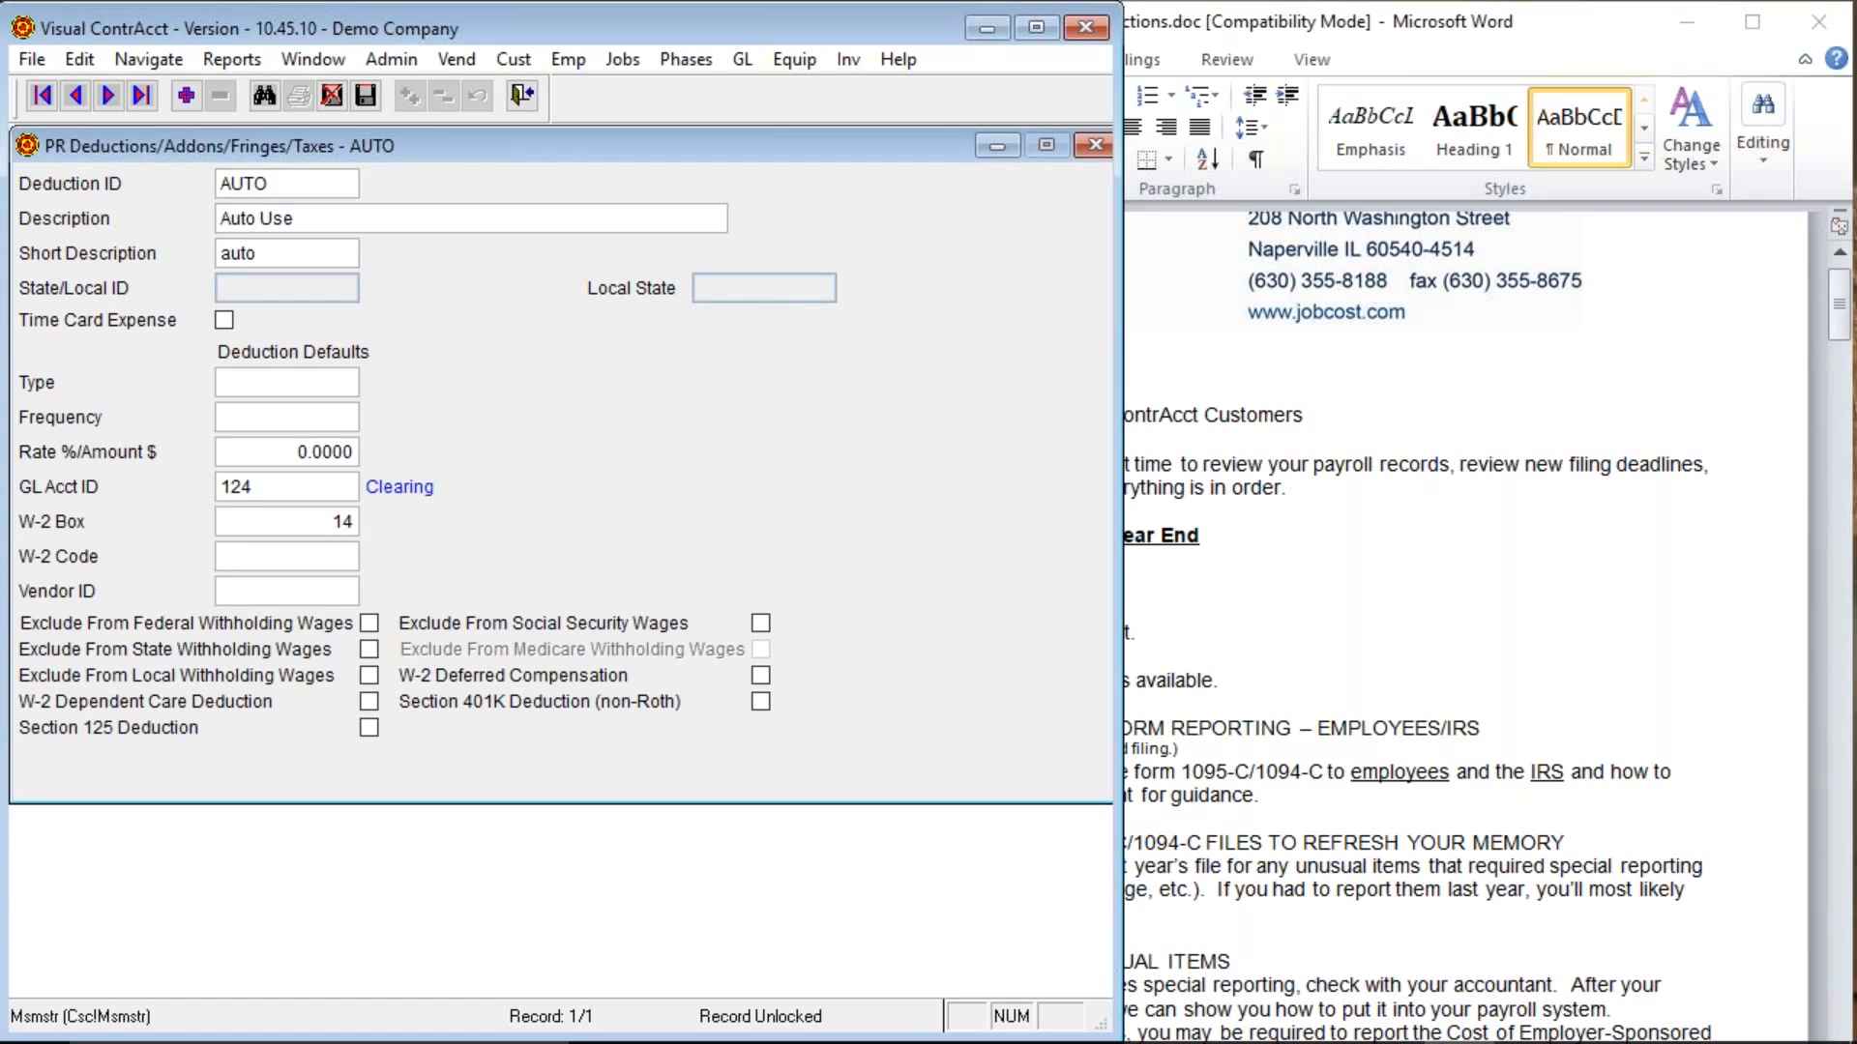
type("AUTOUSE")
left_click(368, 95)
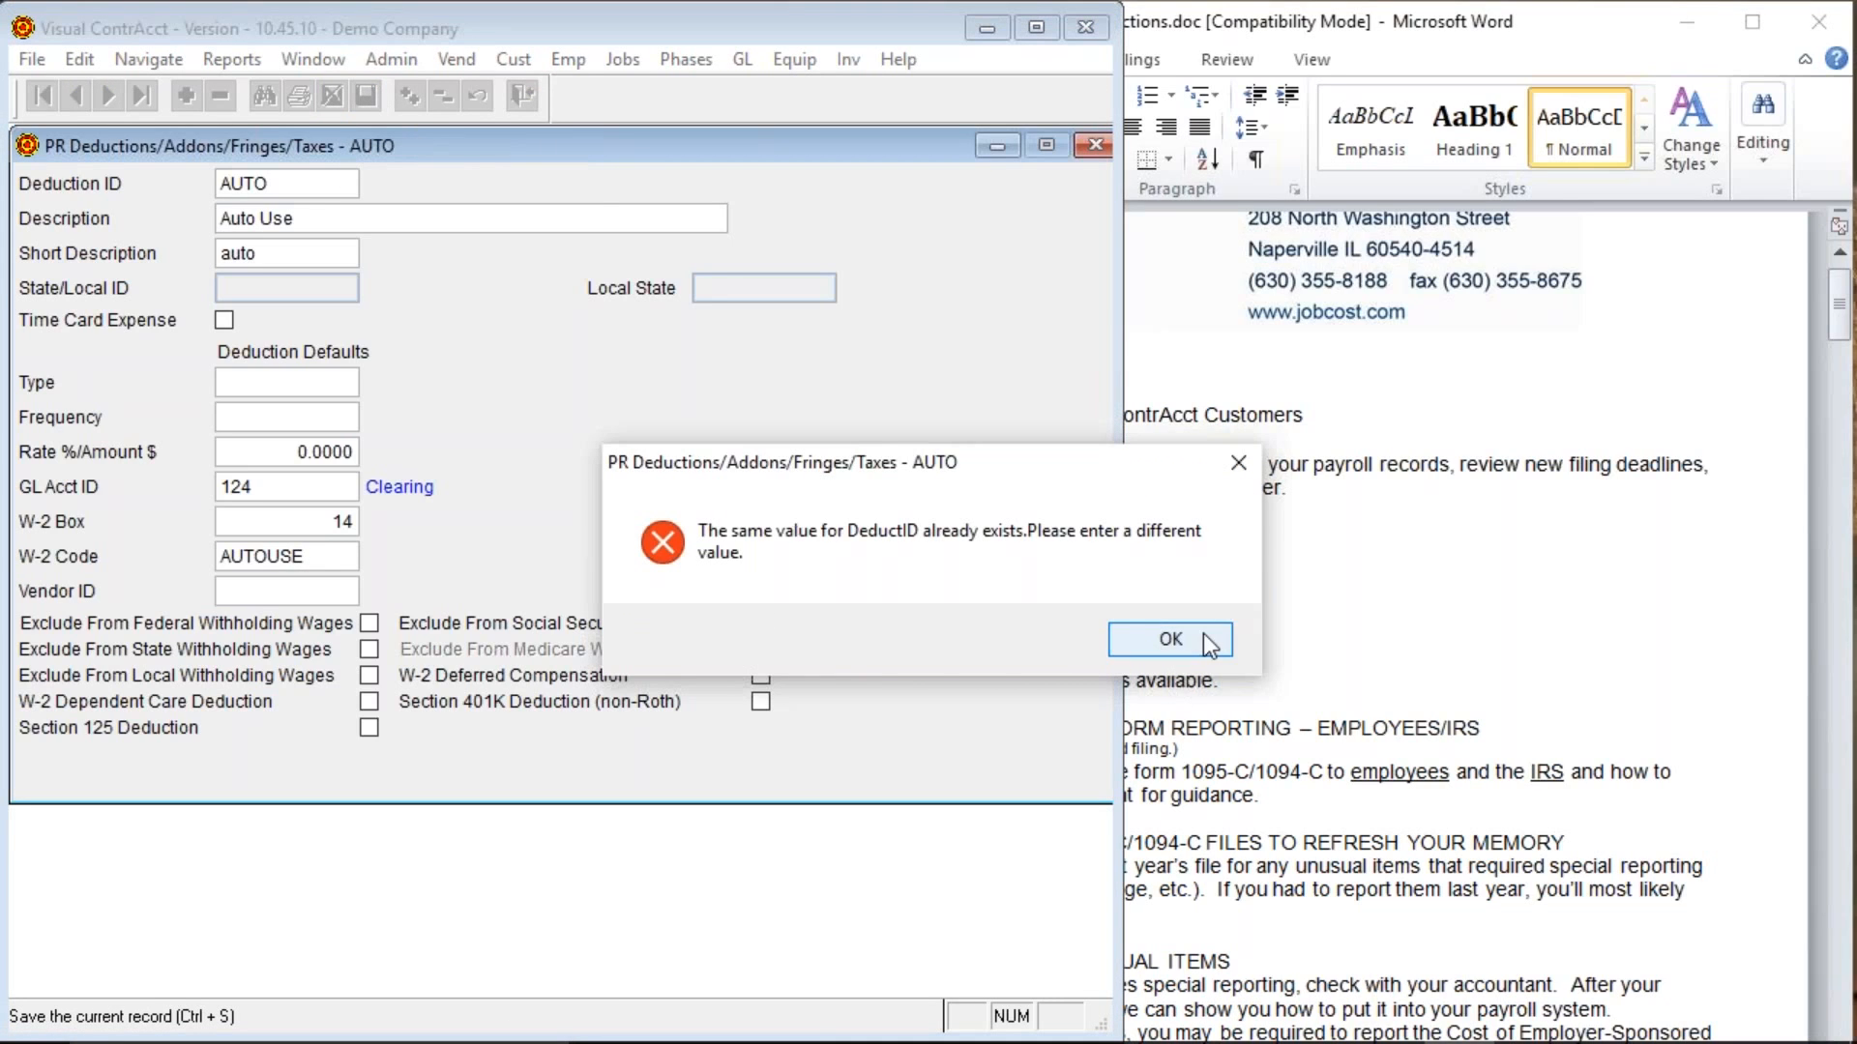
left_click(1170, 640)
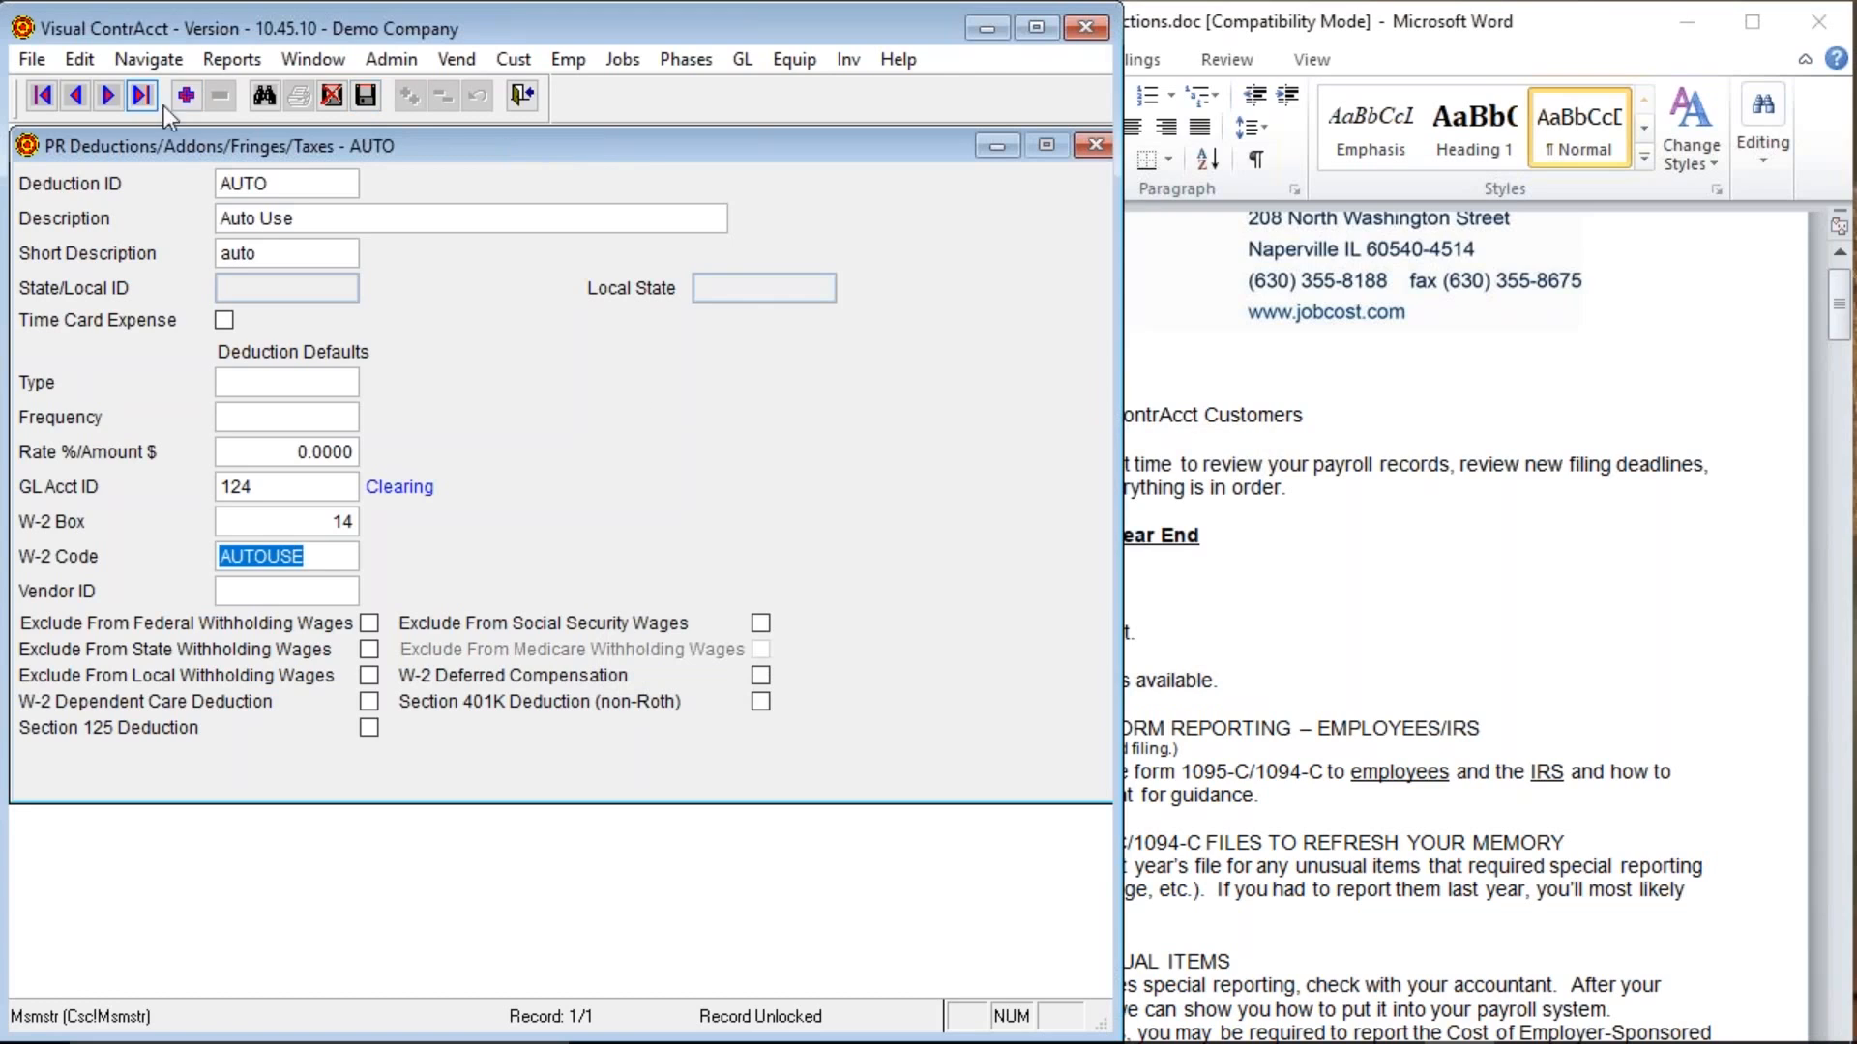
Discard the unsaved deduction and find the existing deduction with the ID AUTO.
left_click(332, 96)
key("ctrl+f")
type("AUTO")
key("Return")
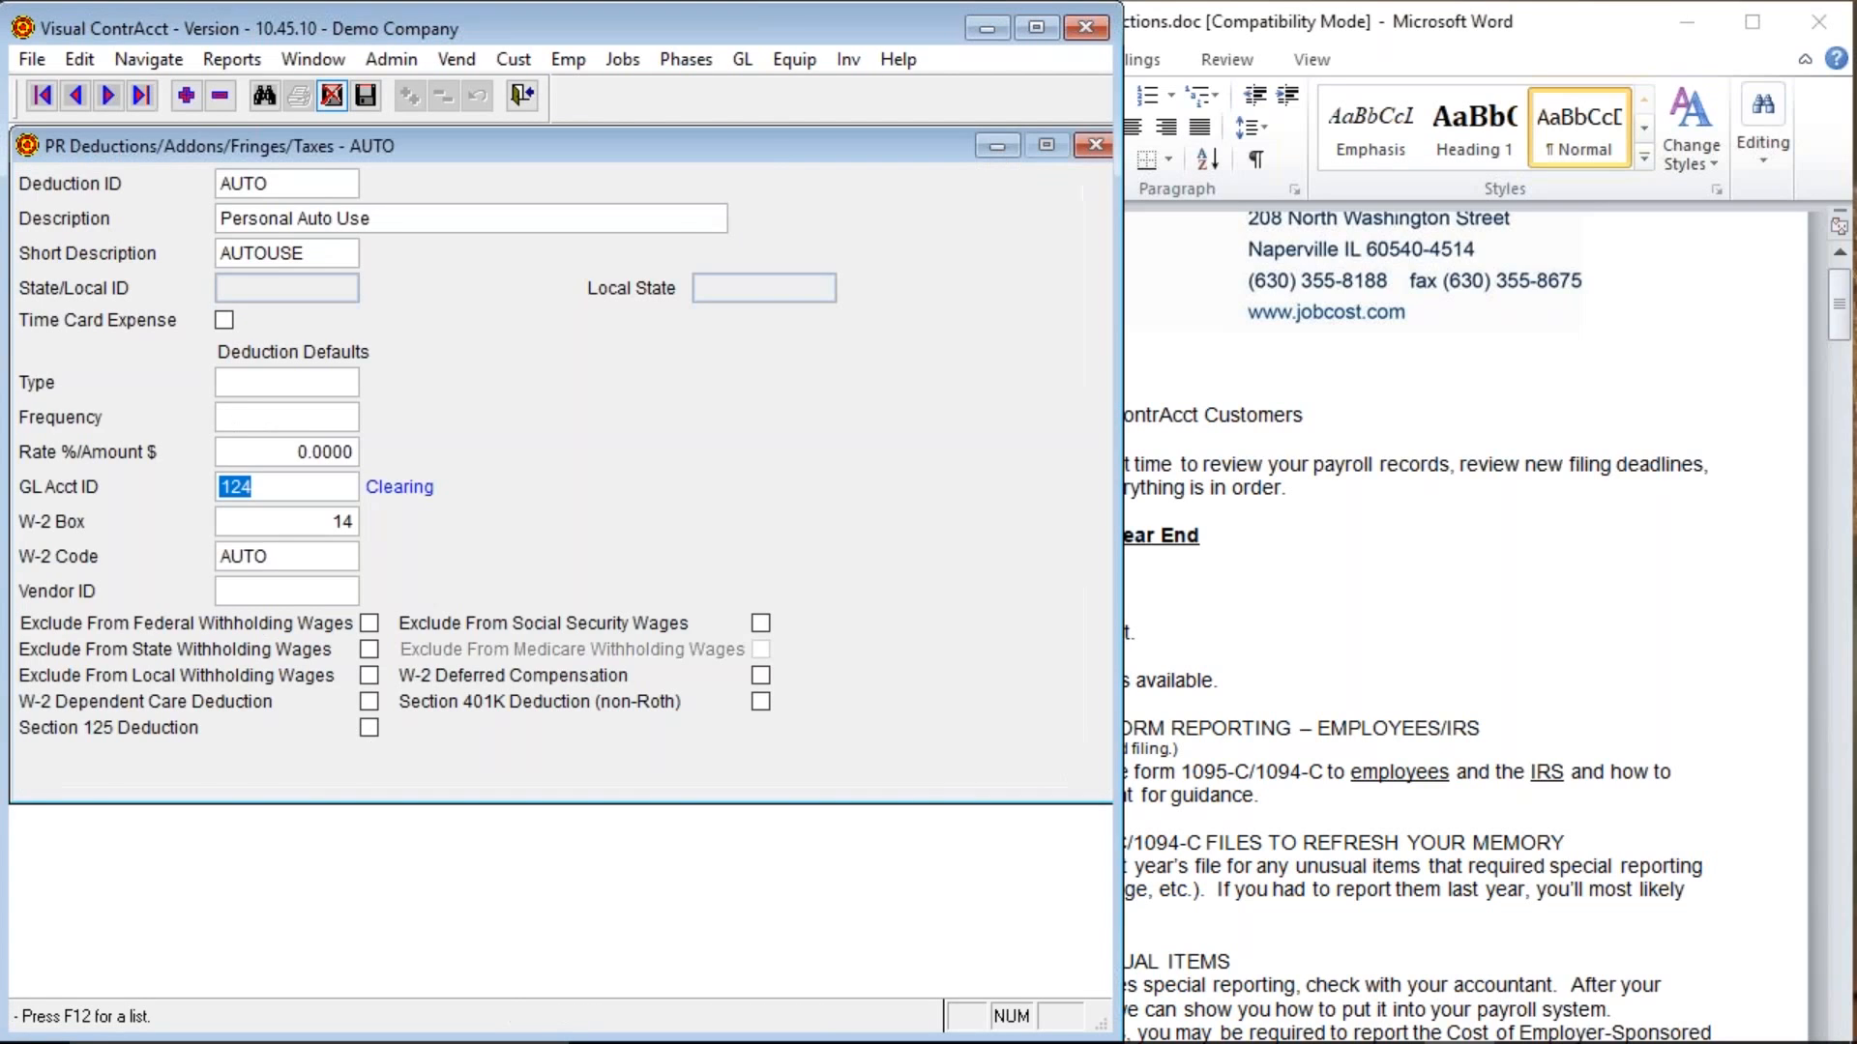
Change the W-2 code of the Personal Auto Use deduction to AUTOUSE and save the record.
left_click(321, 559)
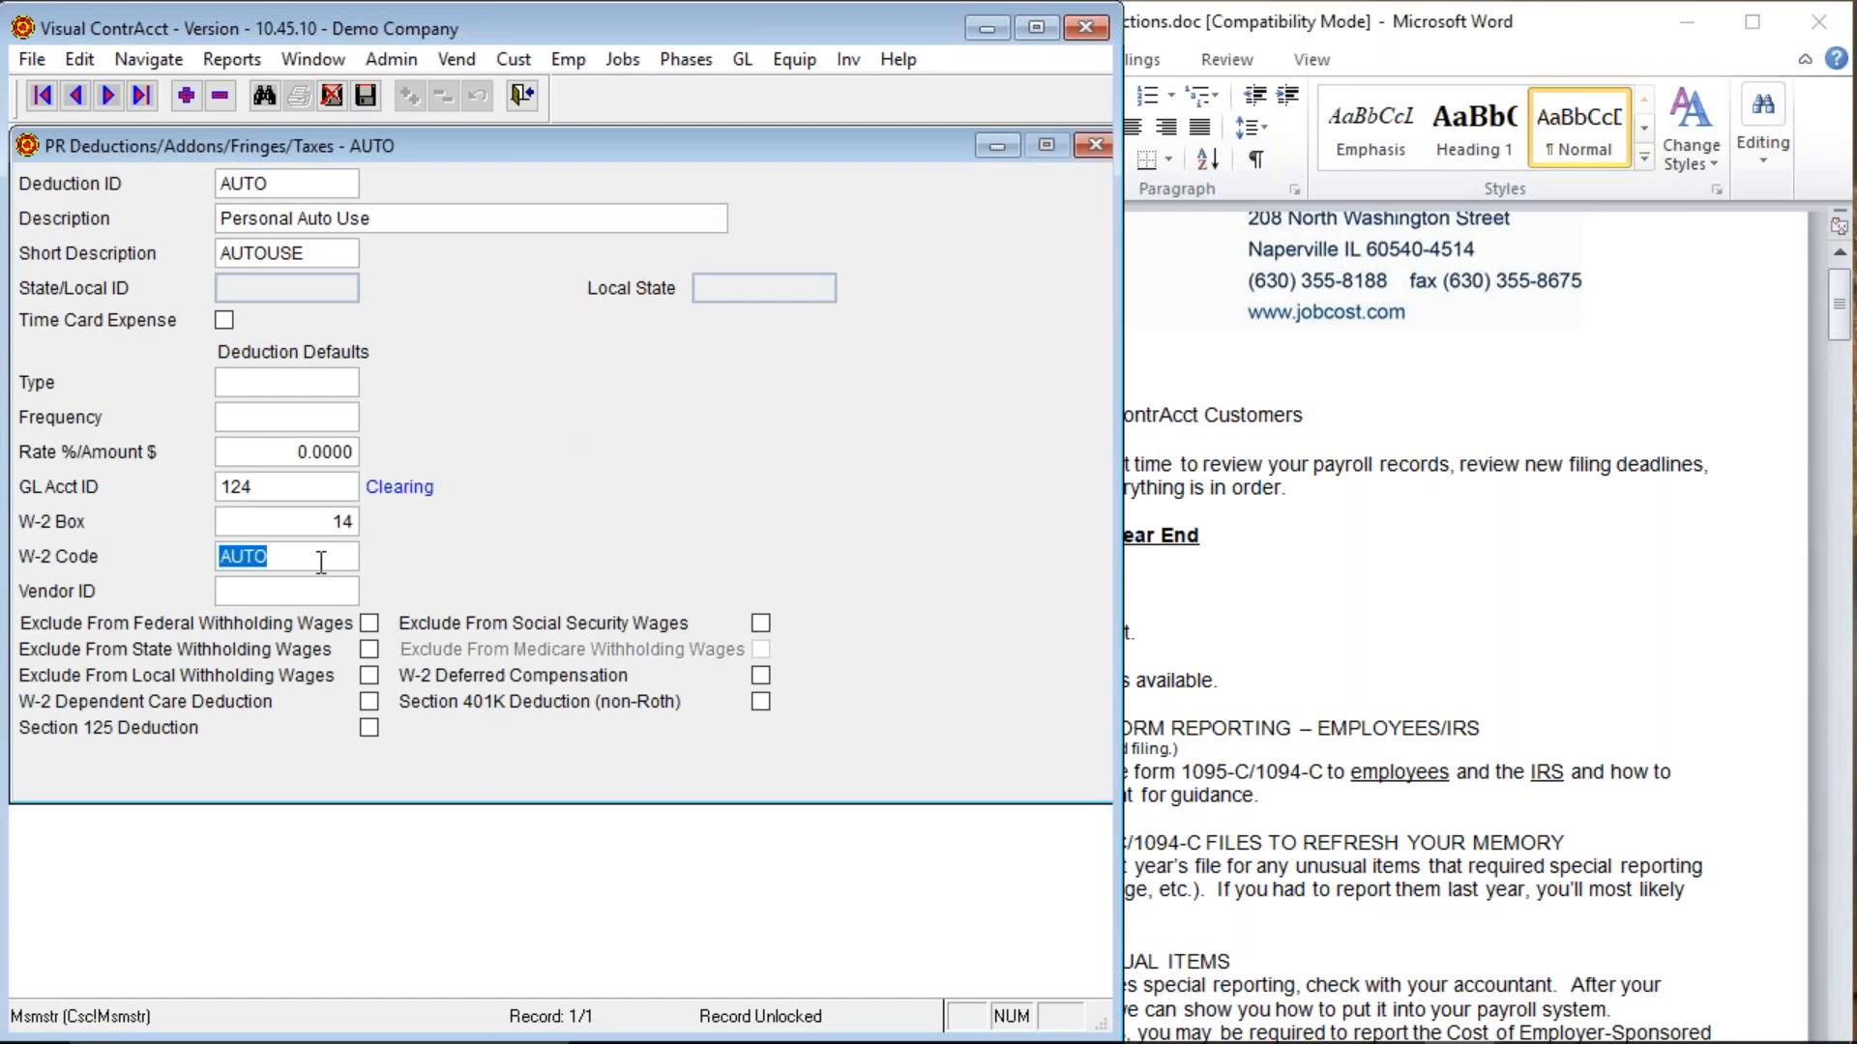
type("AUTOUSE")
key("Tab")
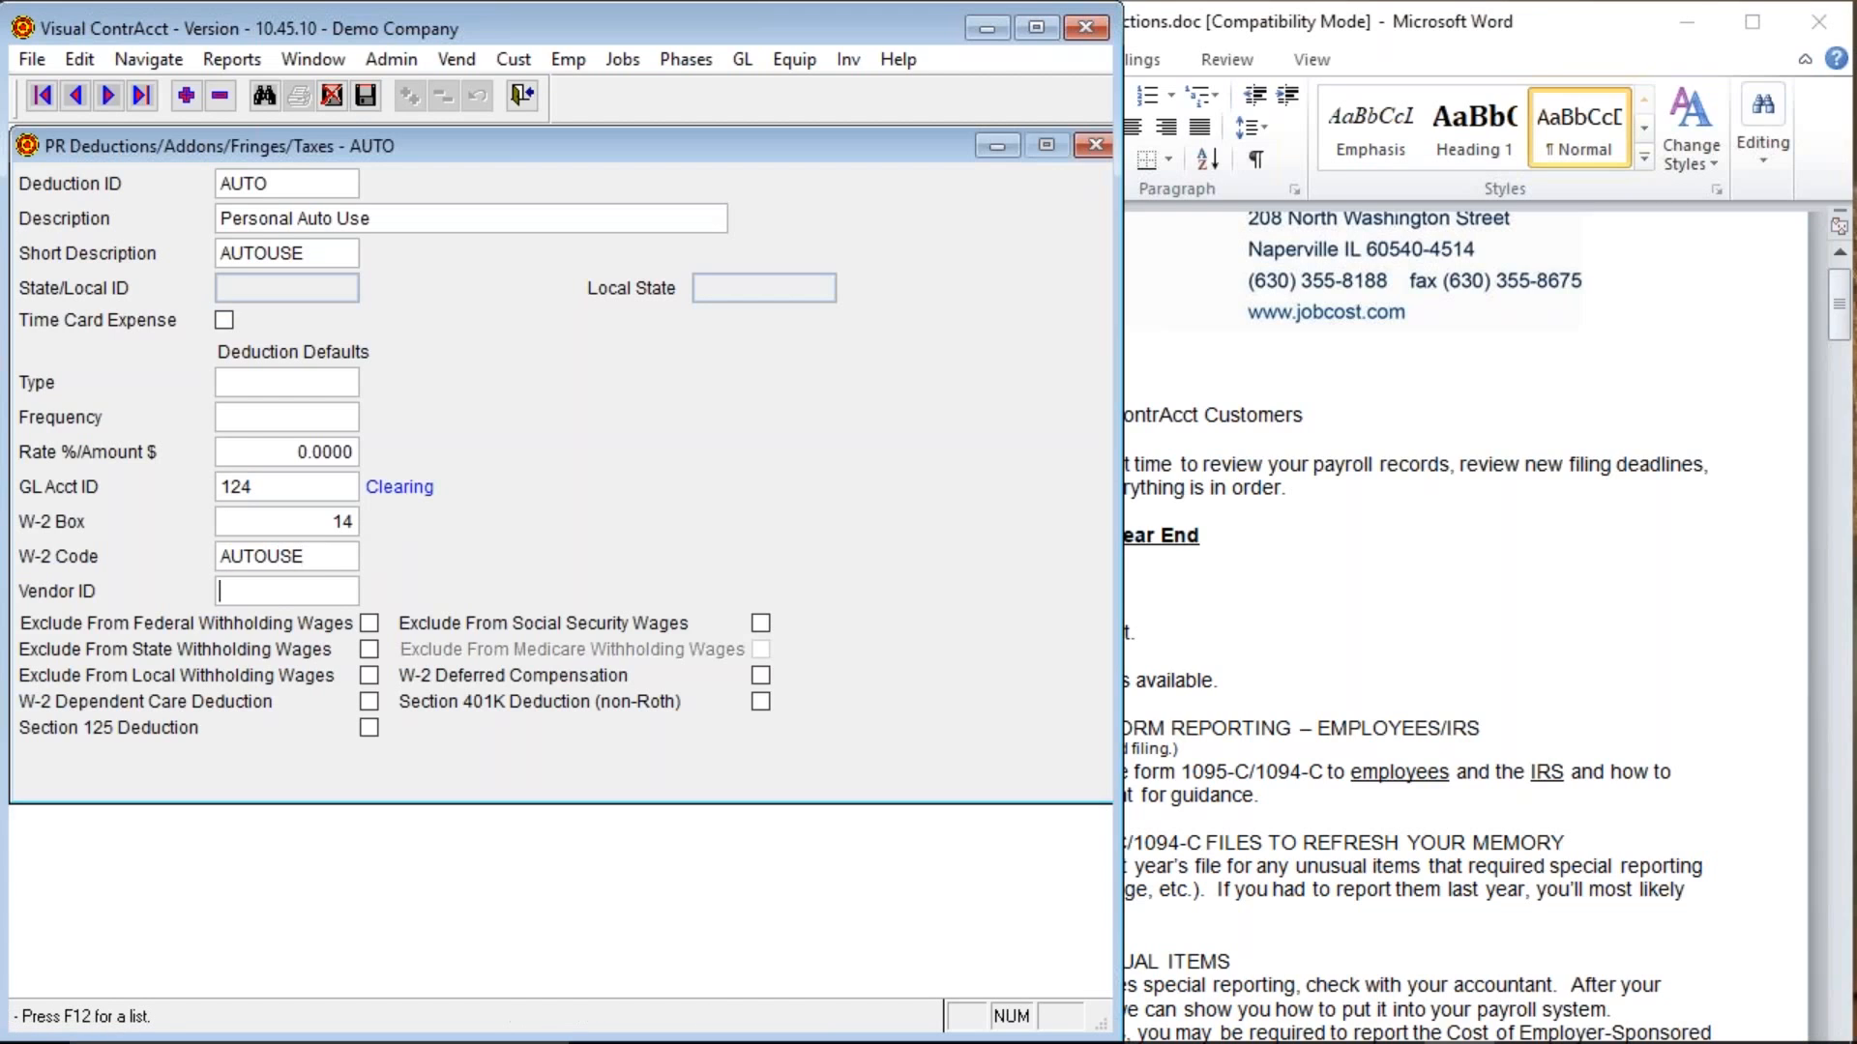
left_click(364, 96)
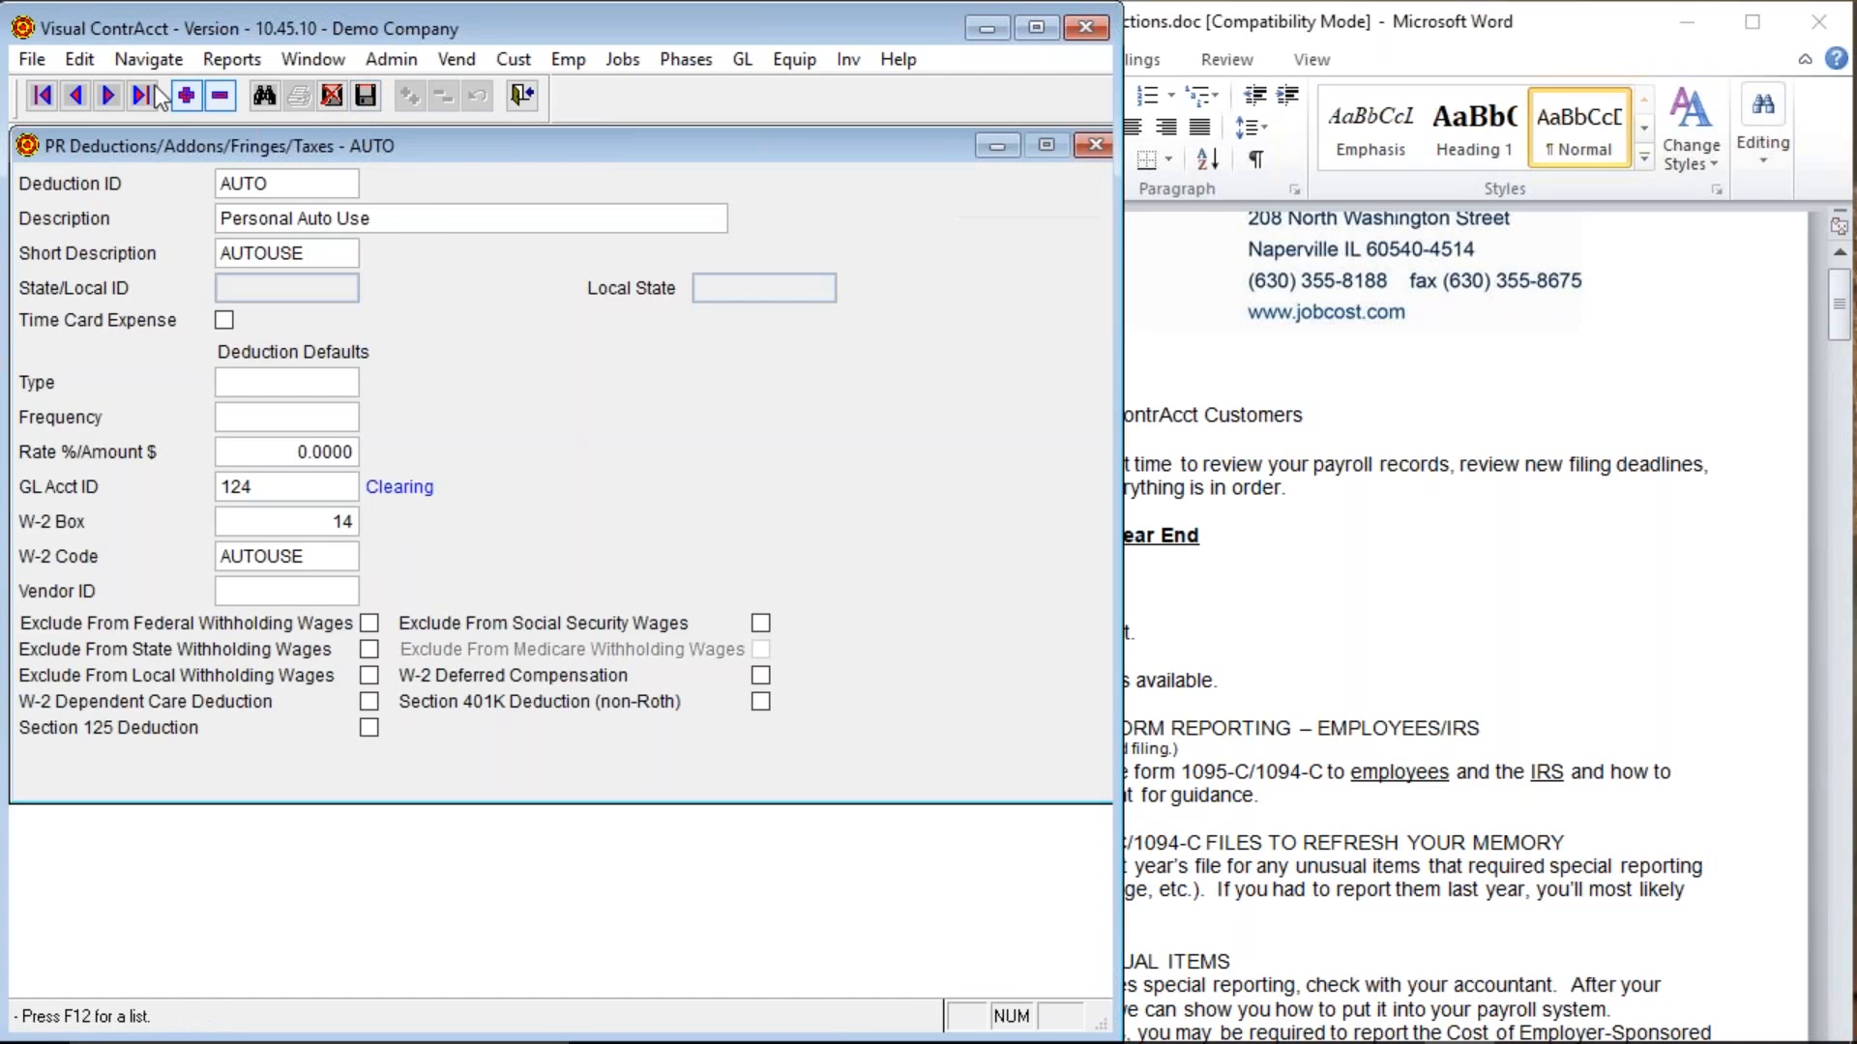
Open the payroll employee record and display the employee's deductions.
left_click(32, 59)
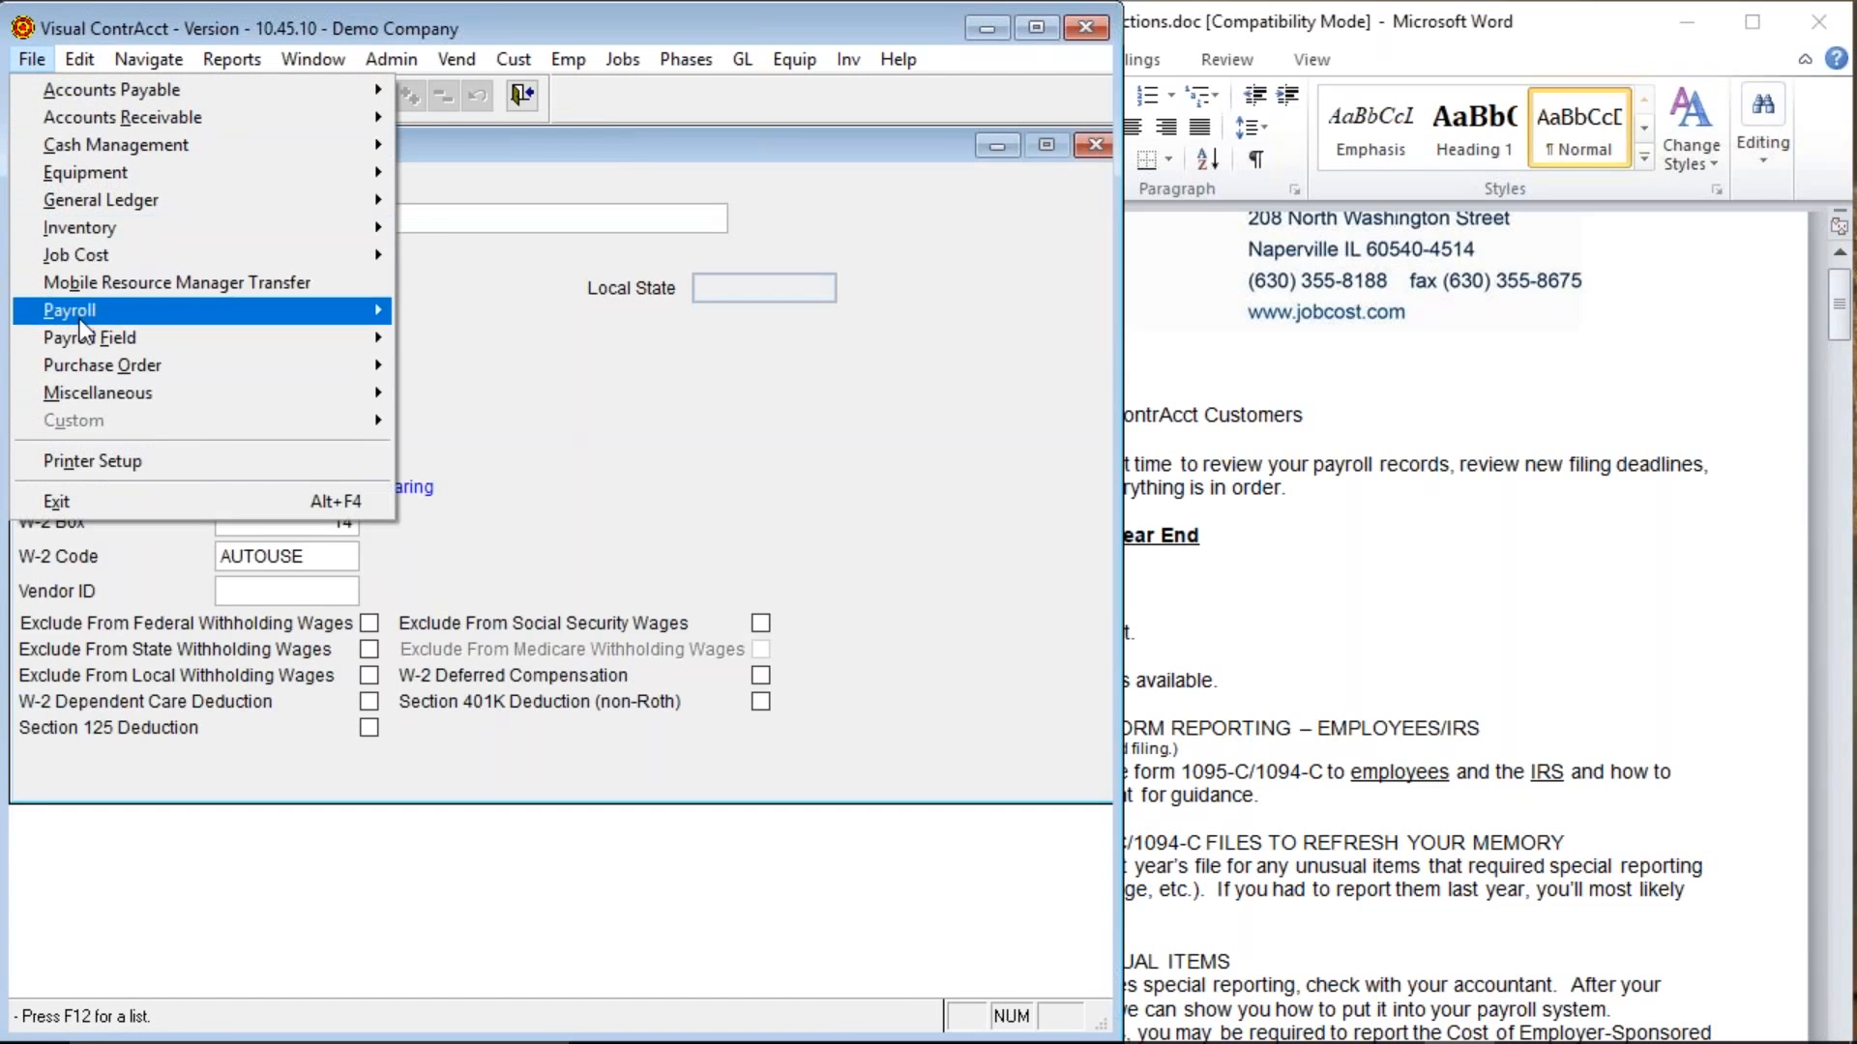
mouse_move(87, 310)
left_click(472, 311)
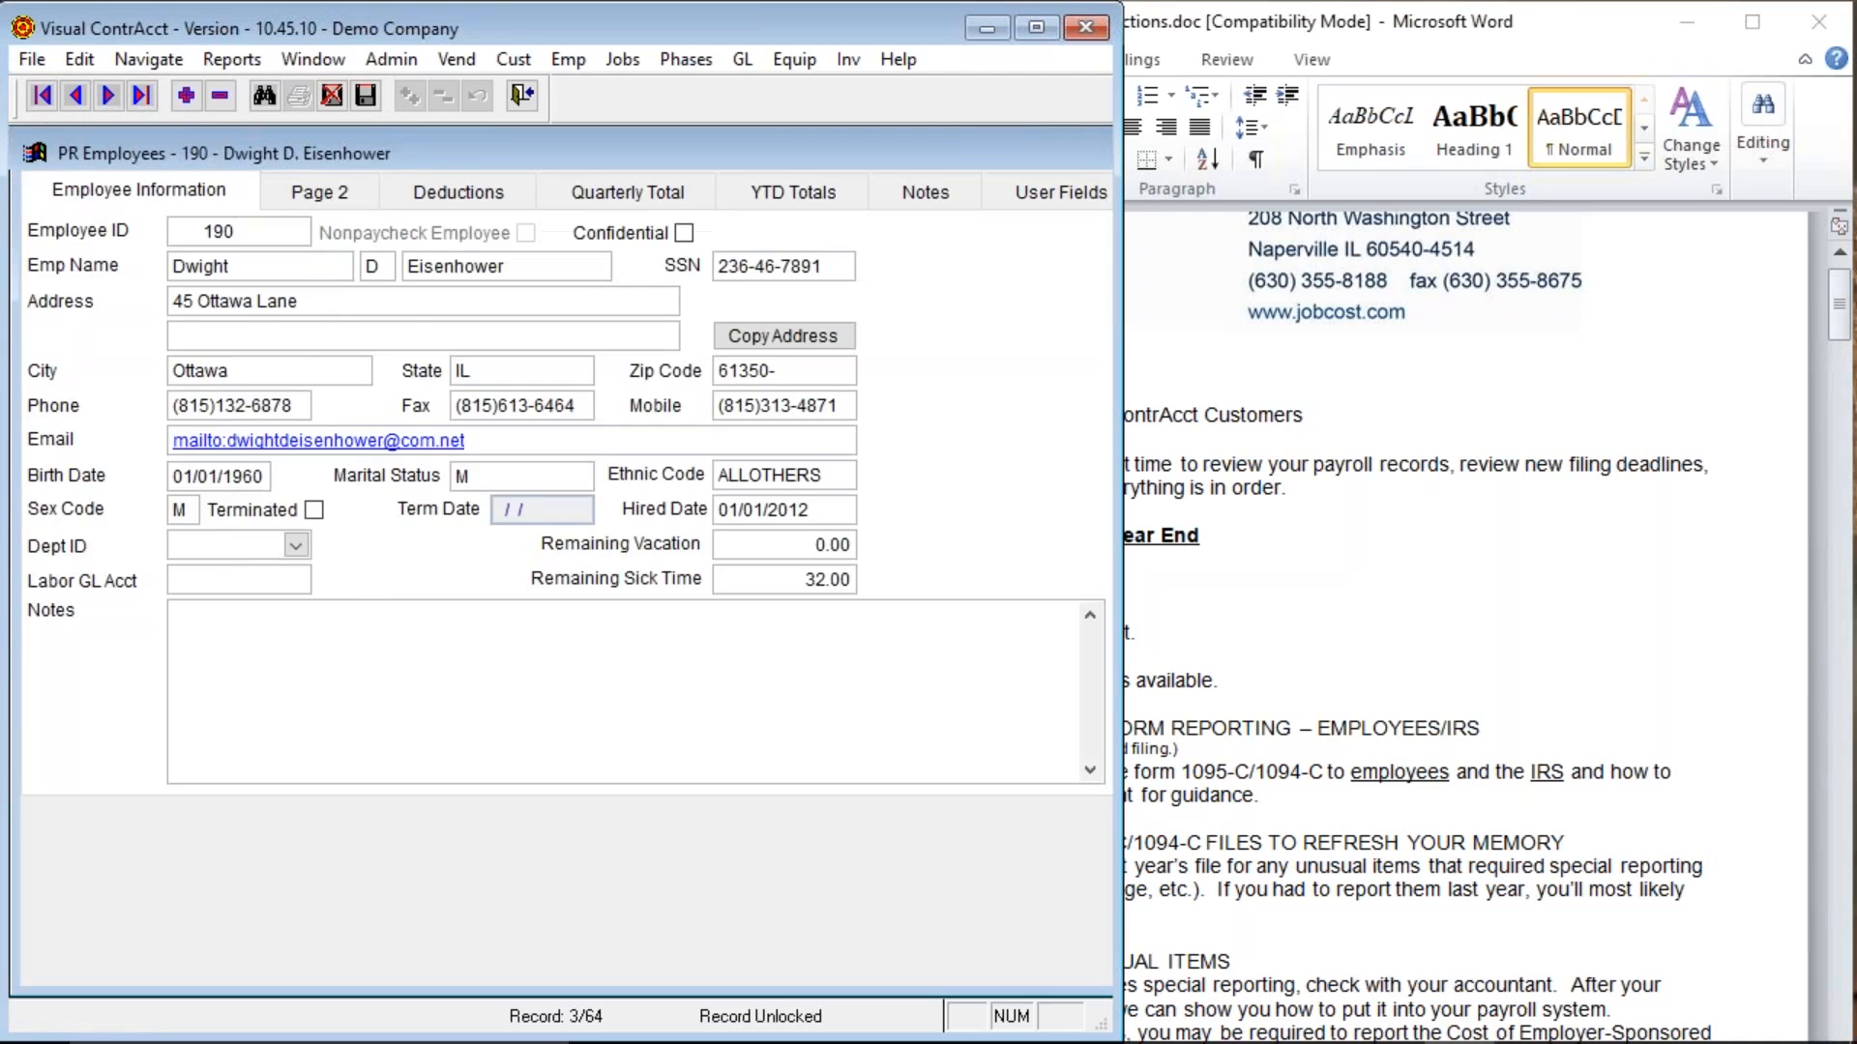
left_click(450, 187)
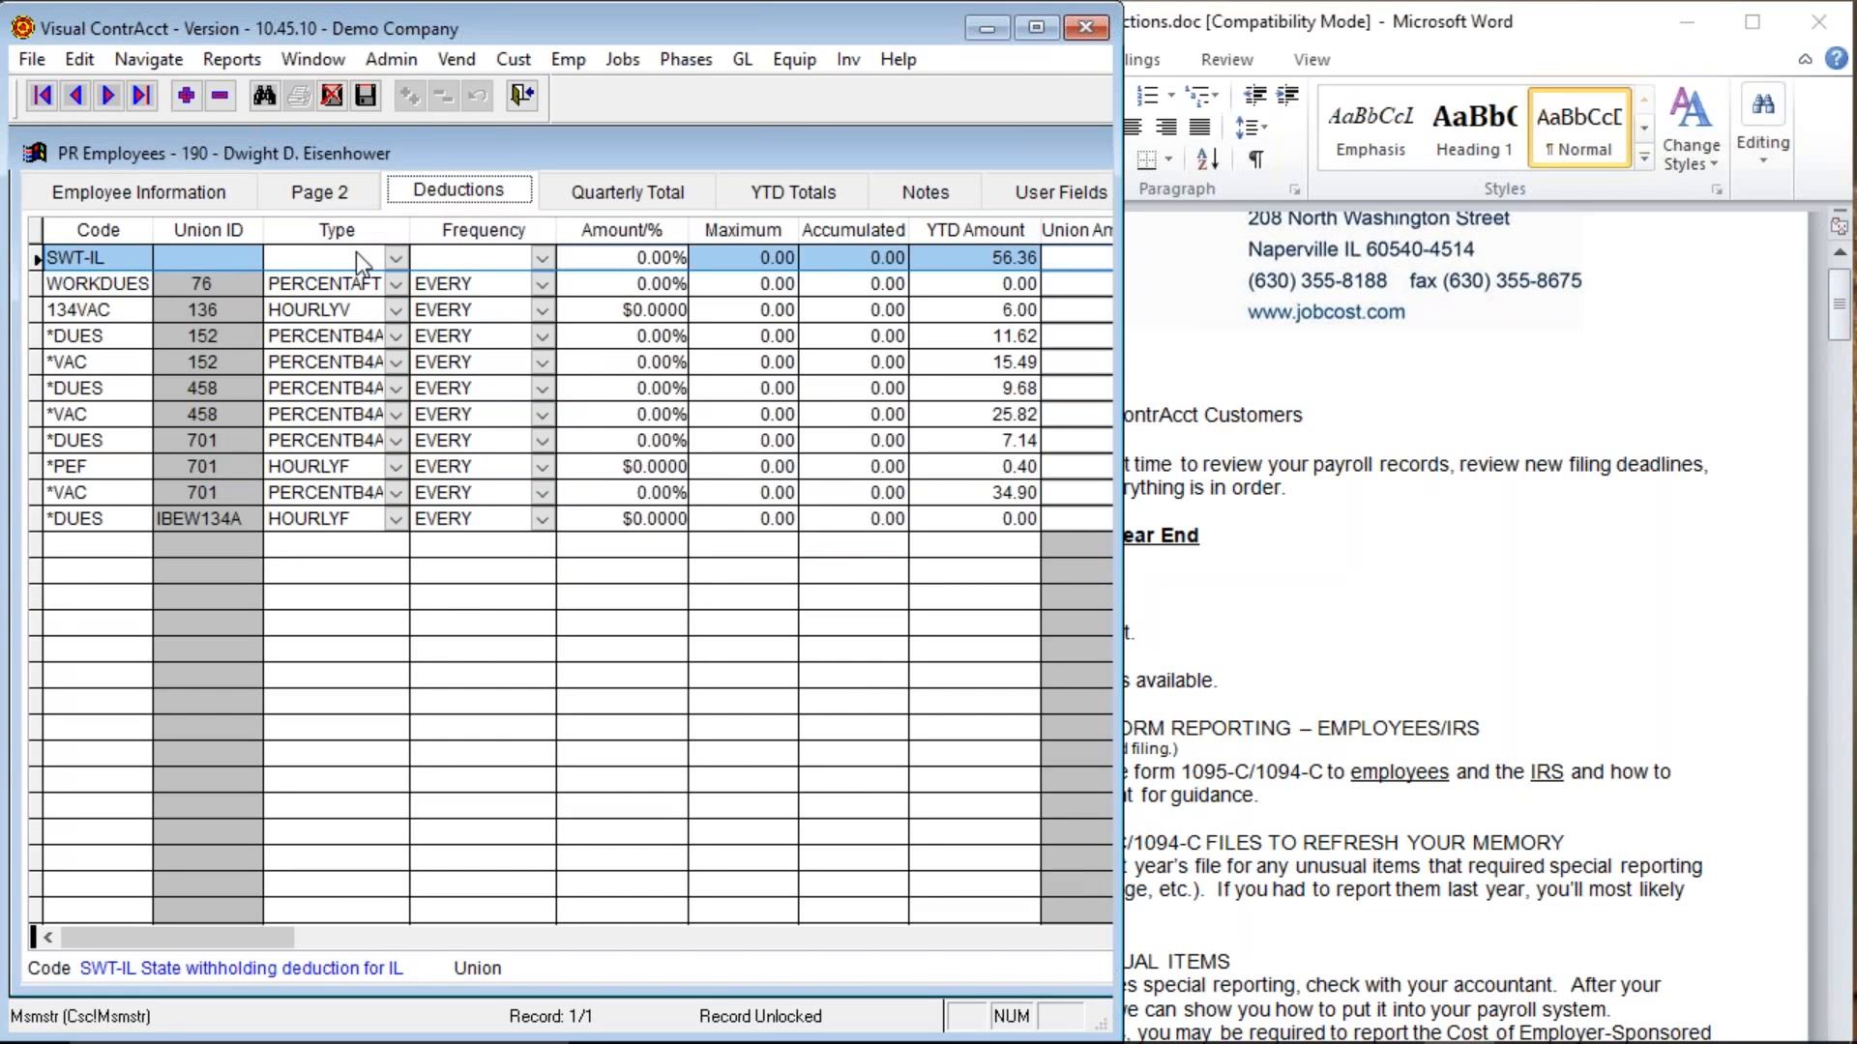
Add an AUTO deduction for the employee with type AMOUNT, frequency EVERY and amount $500.00, save it, and close the employee and deduction windows.
left_click(186, 95)
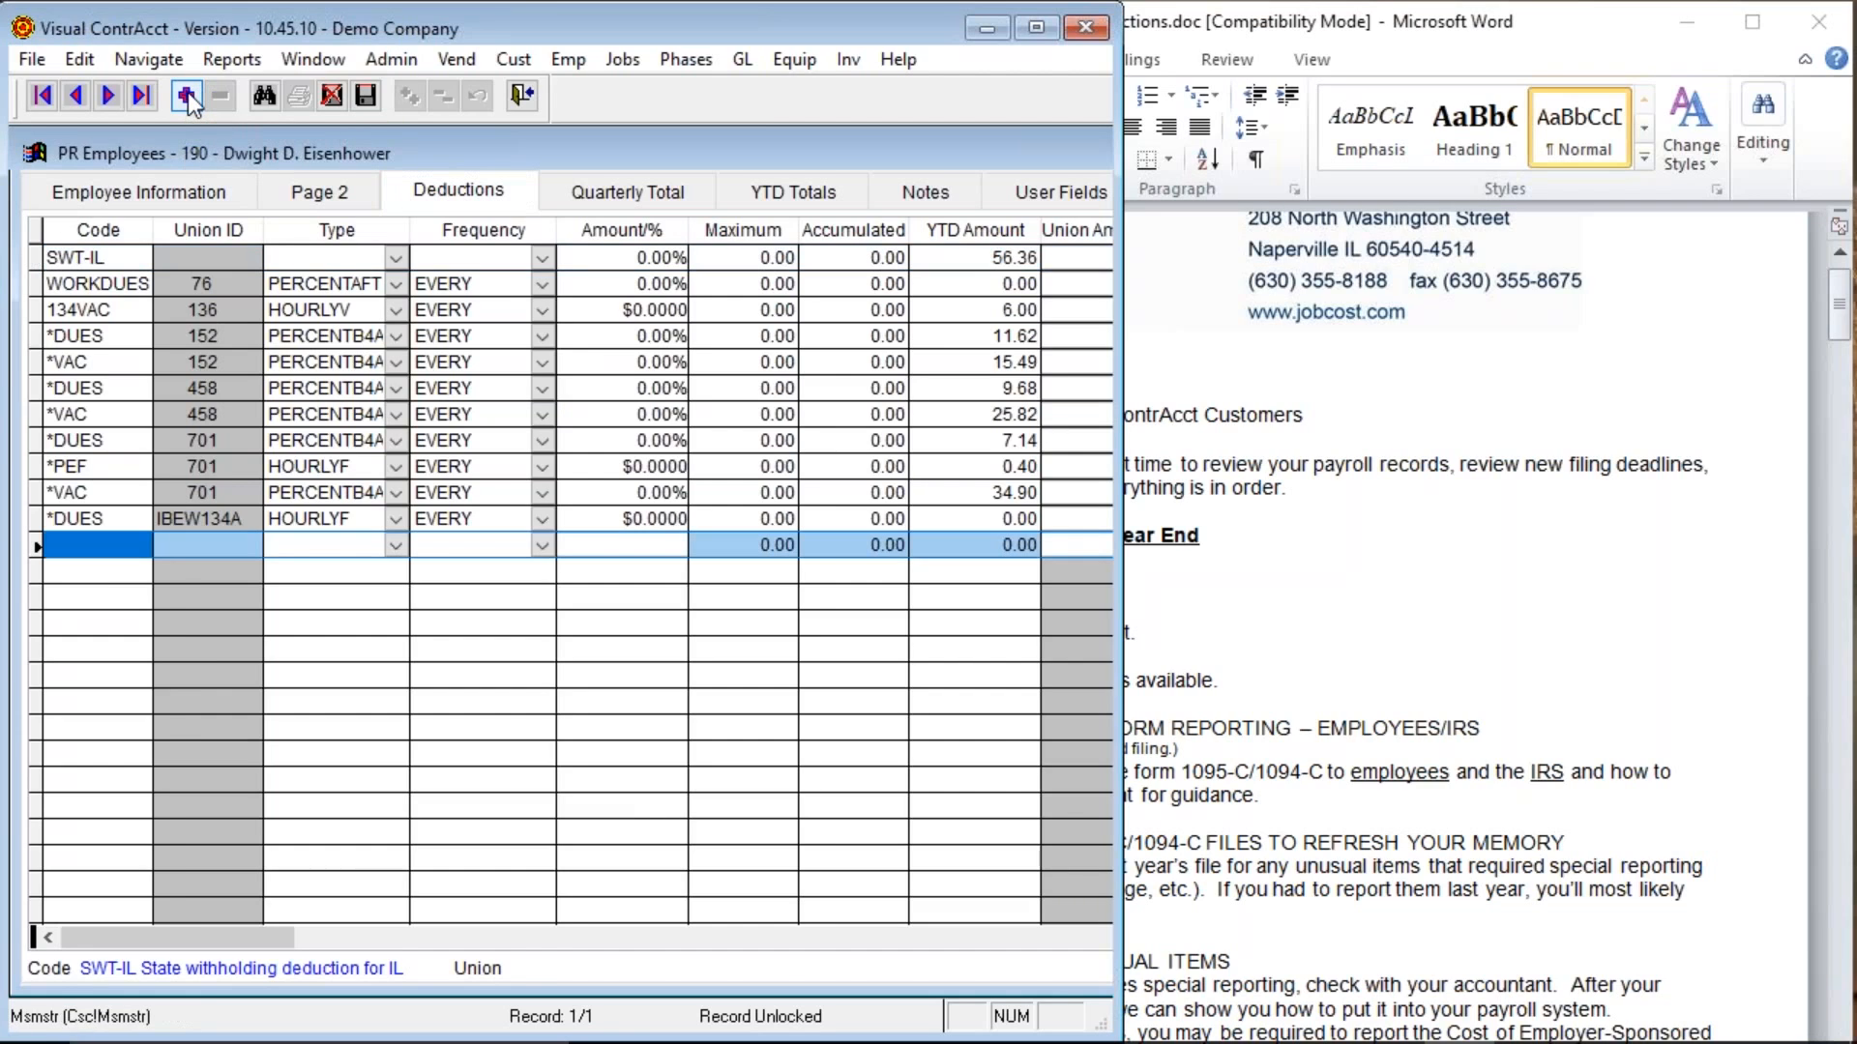
type("AUTO")
key("Tab")
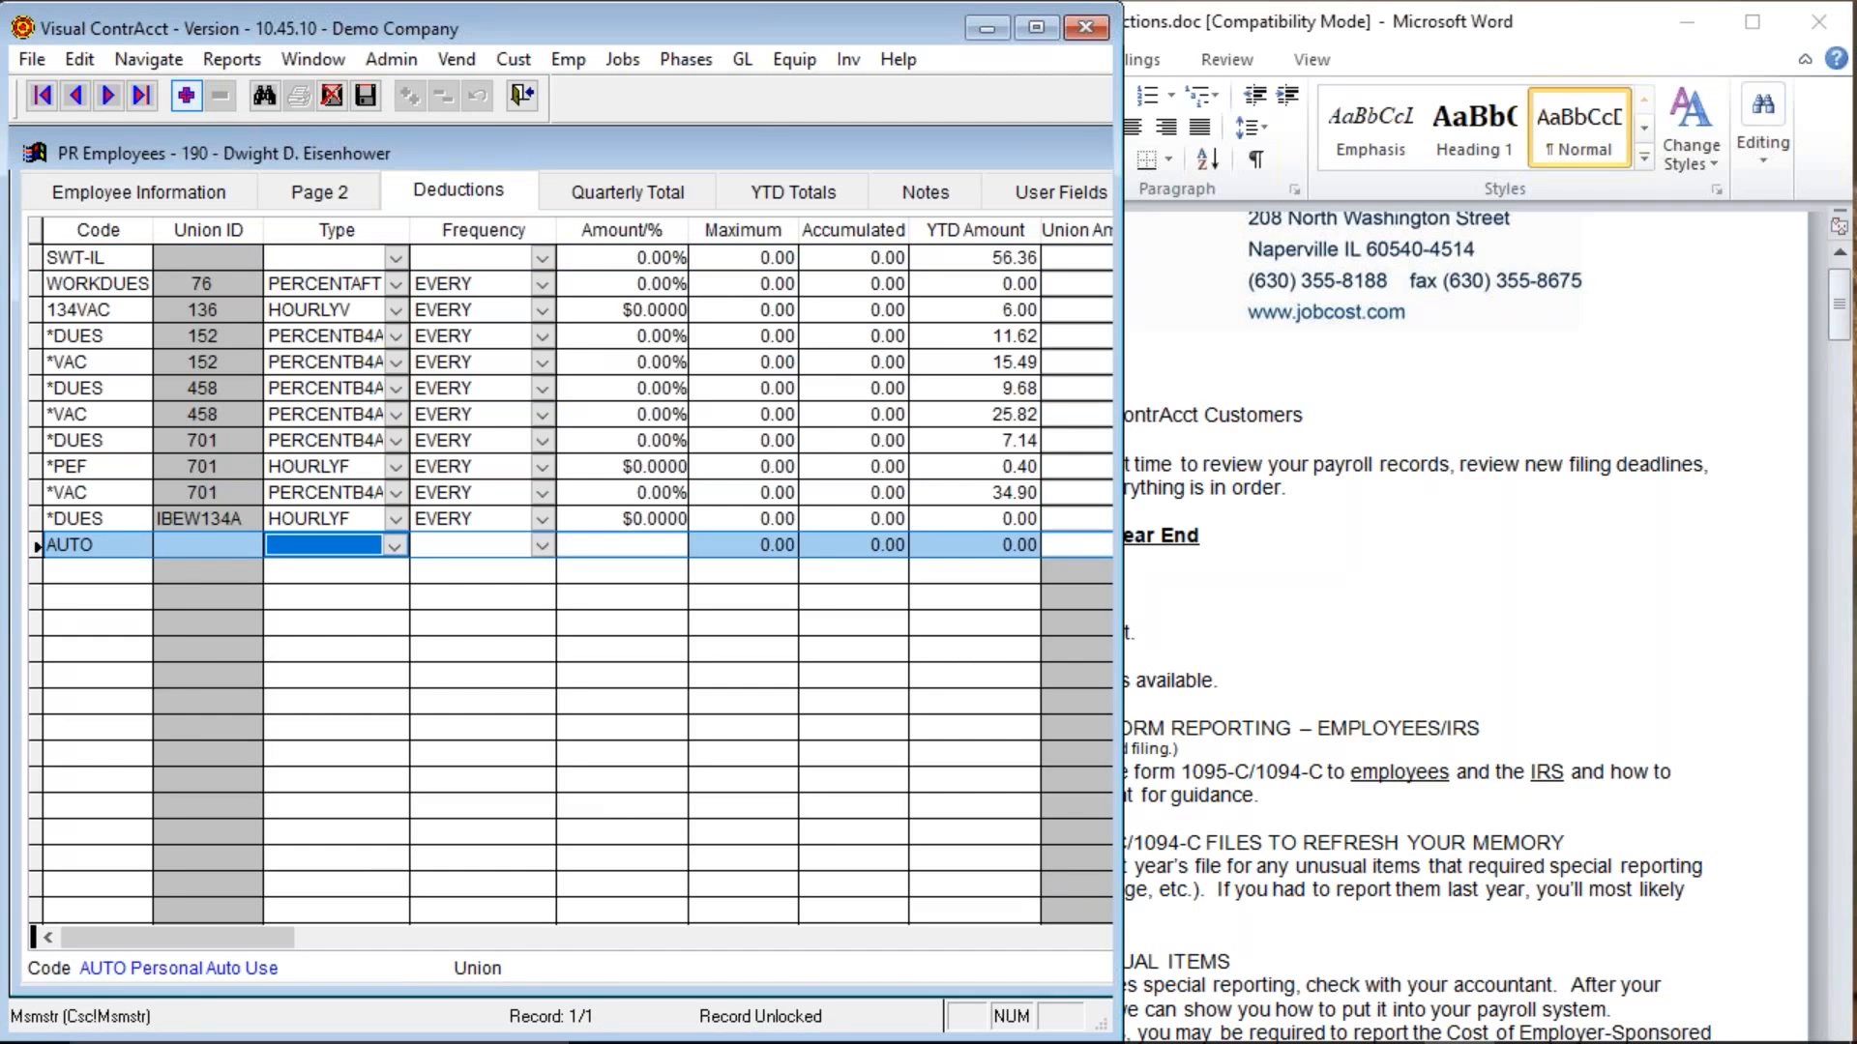
key("a")
key("Tab")
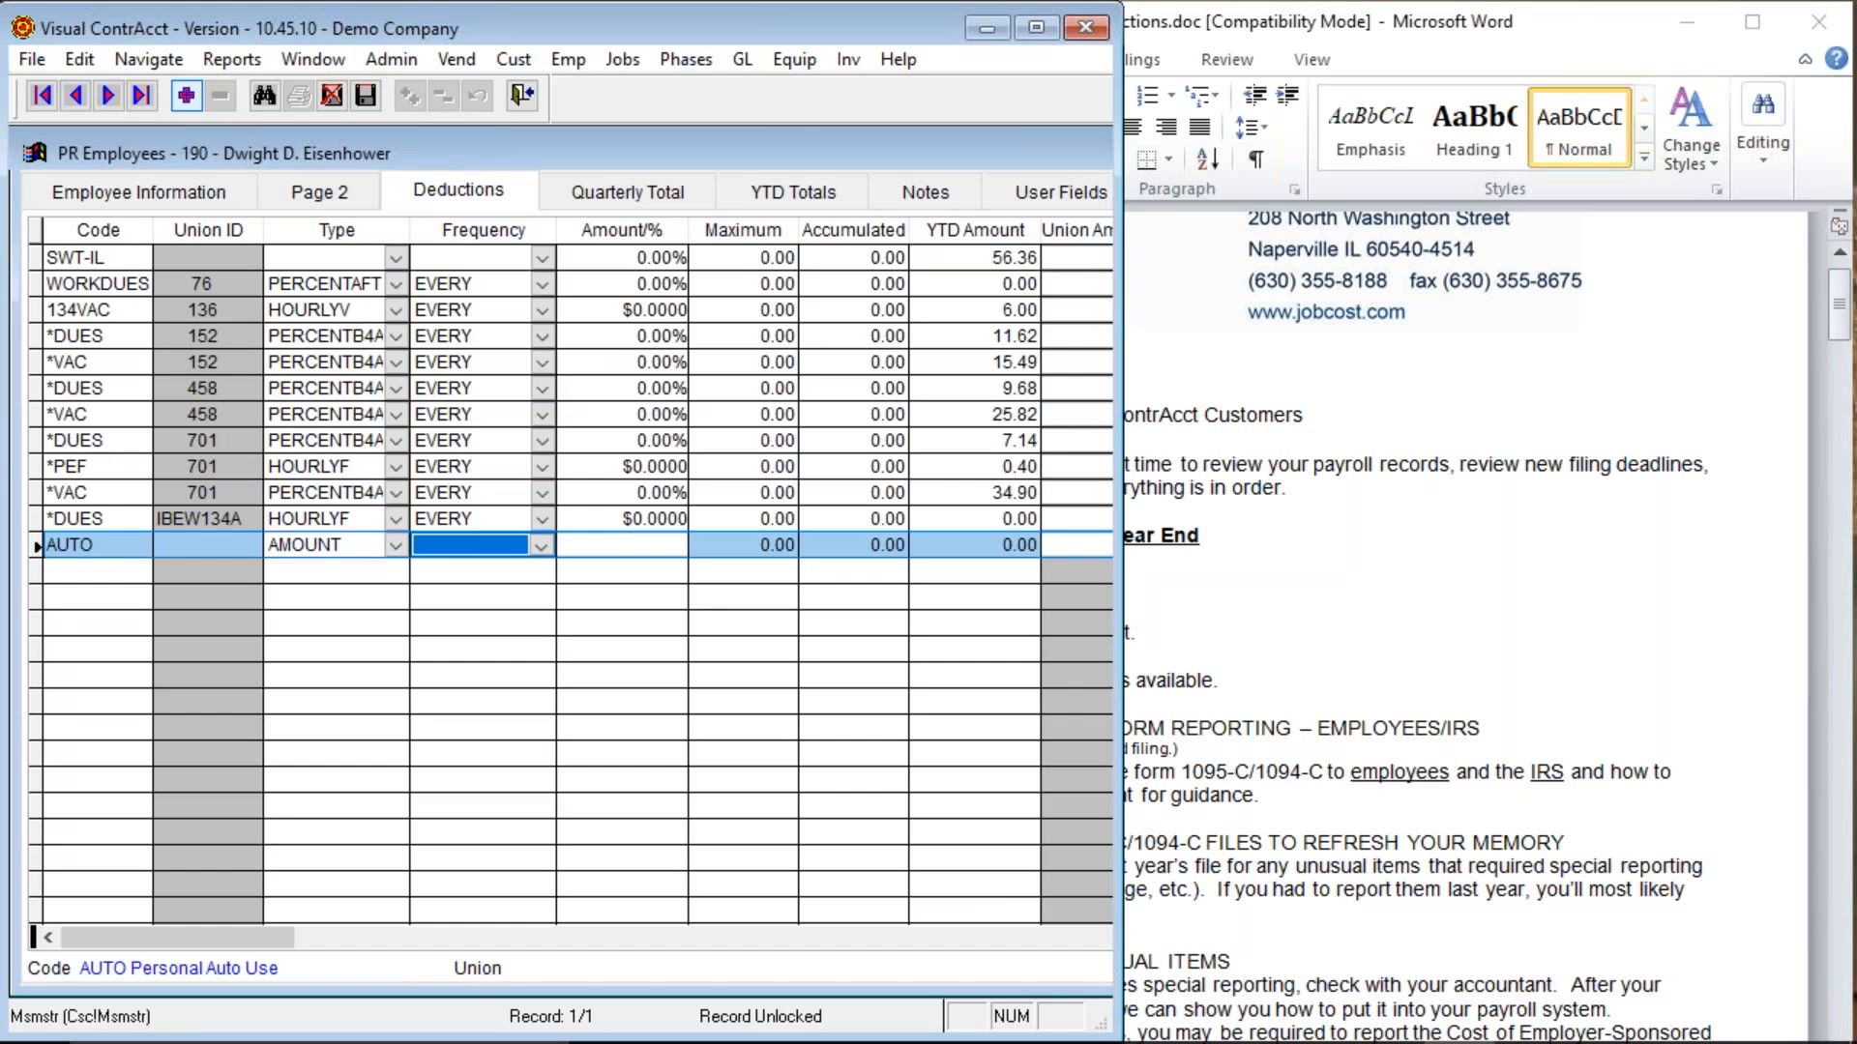
key("e")
key("Tab")
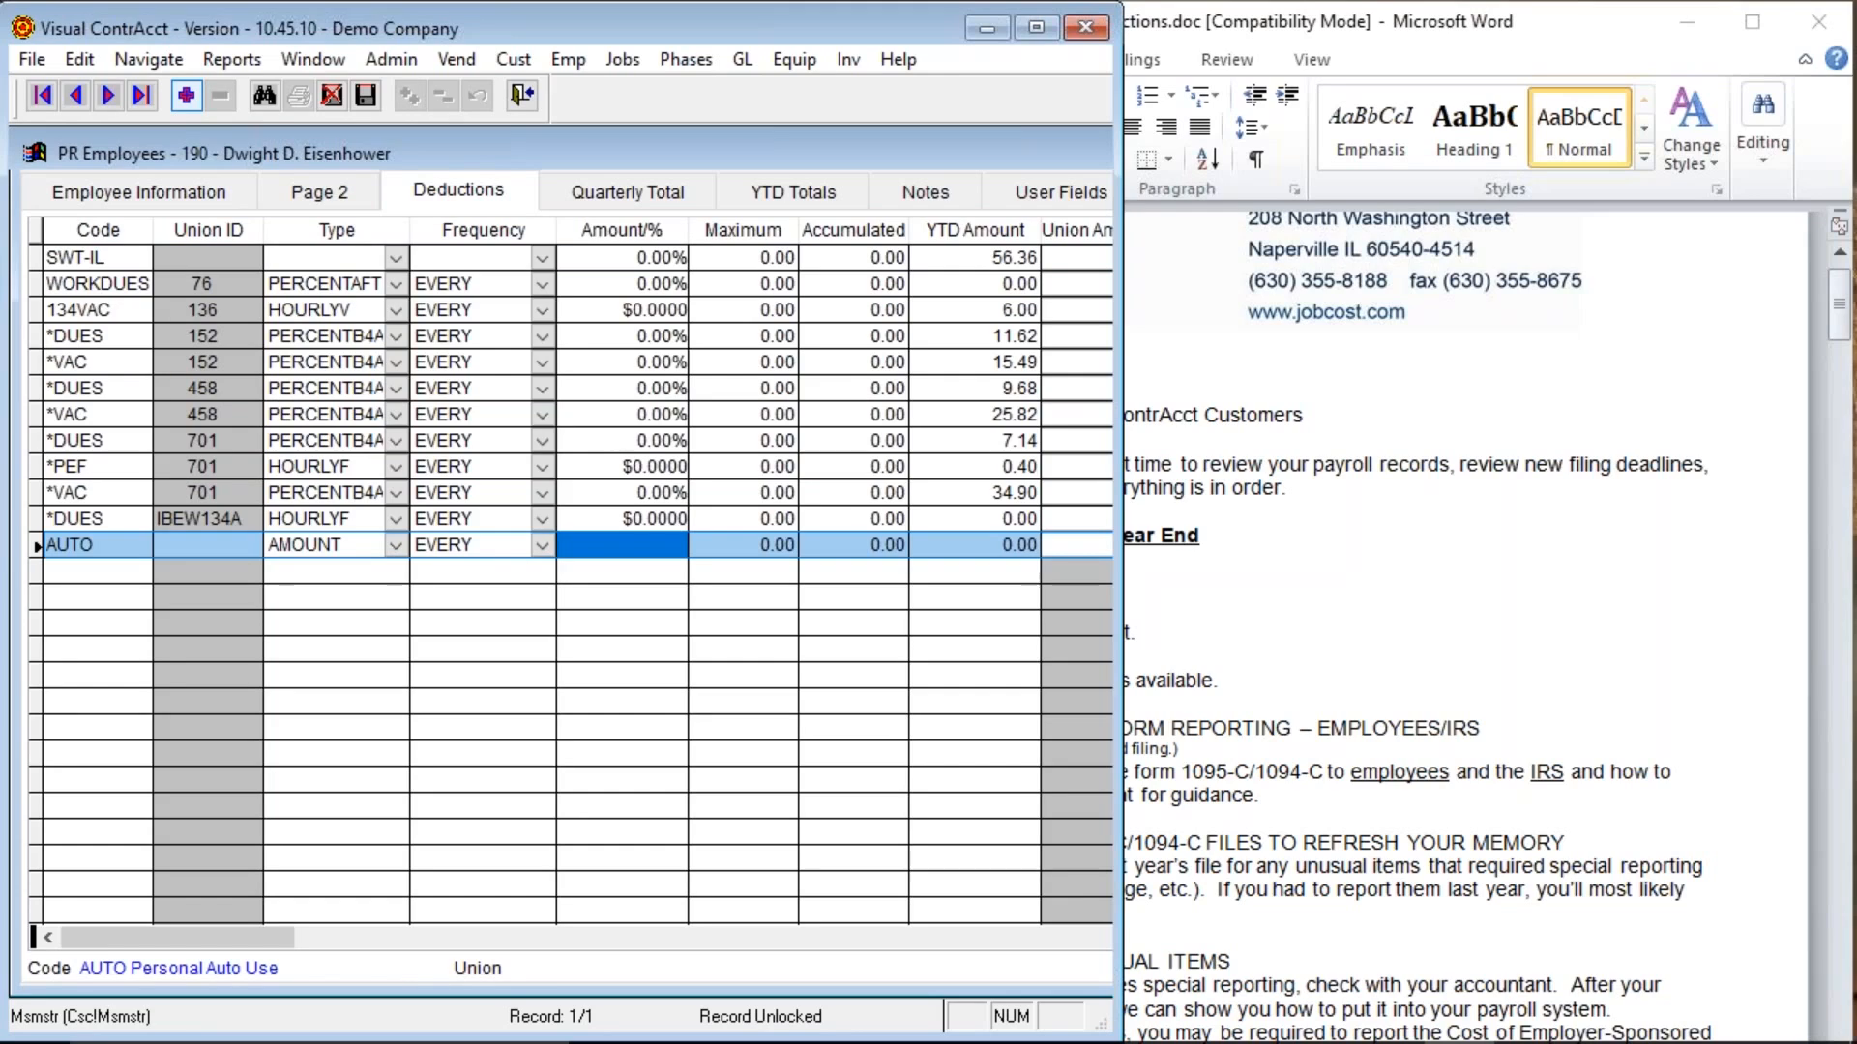
type("500 .")
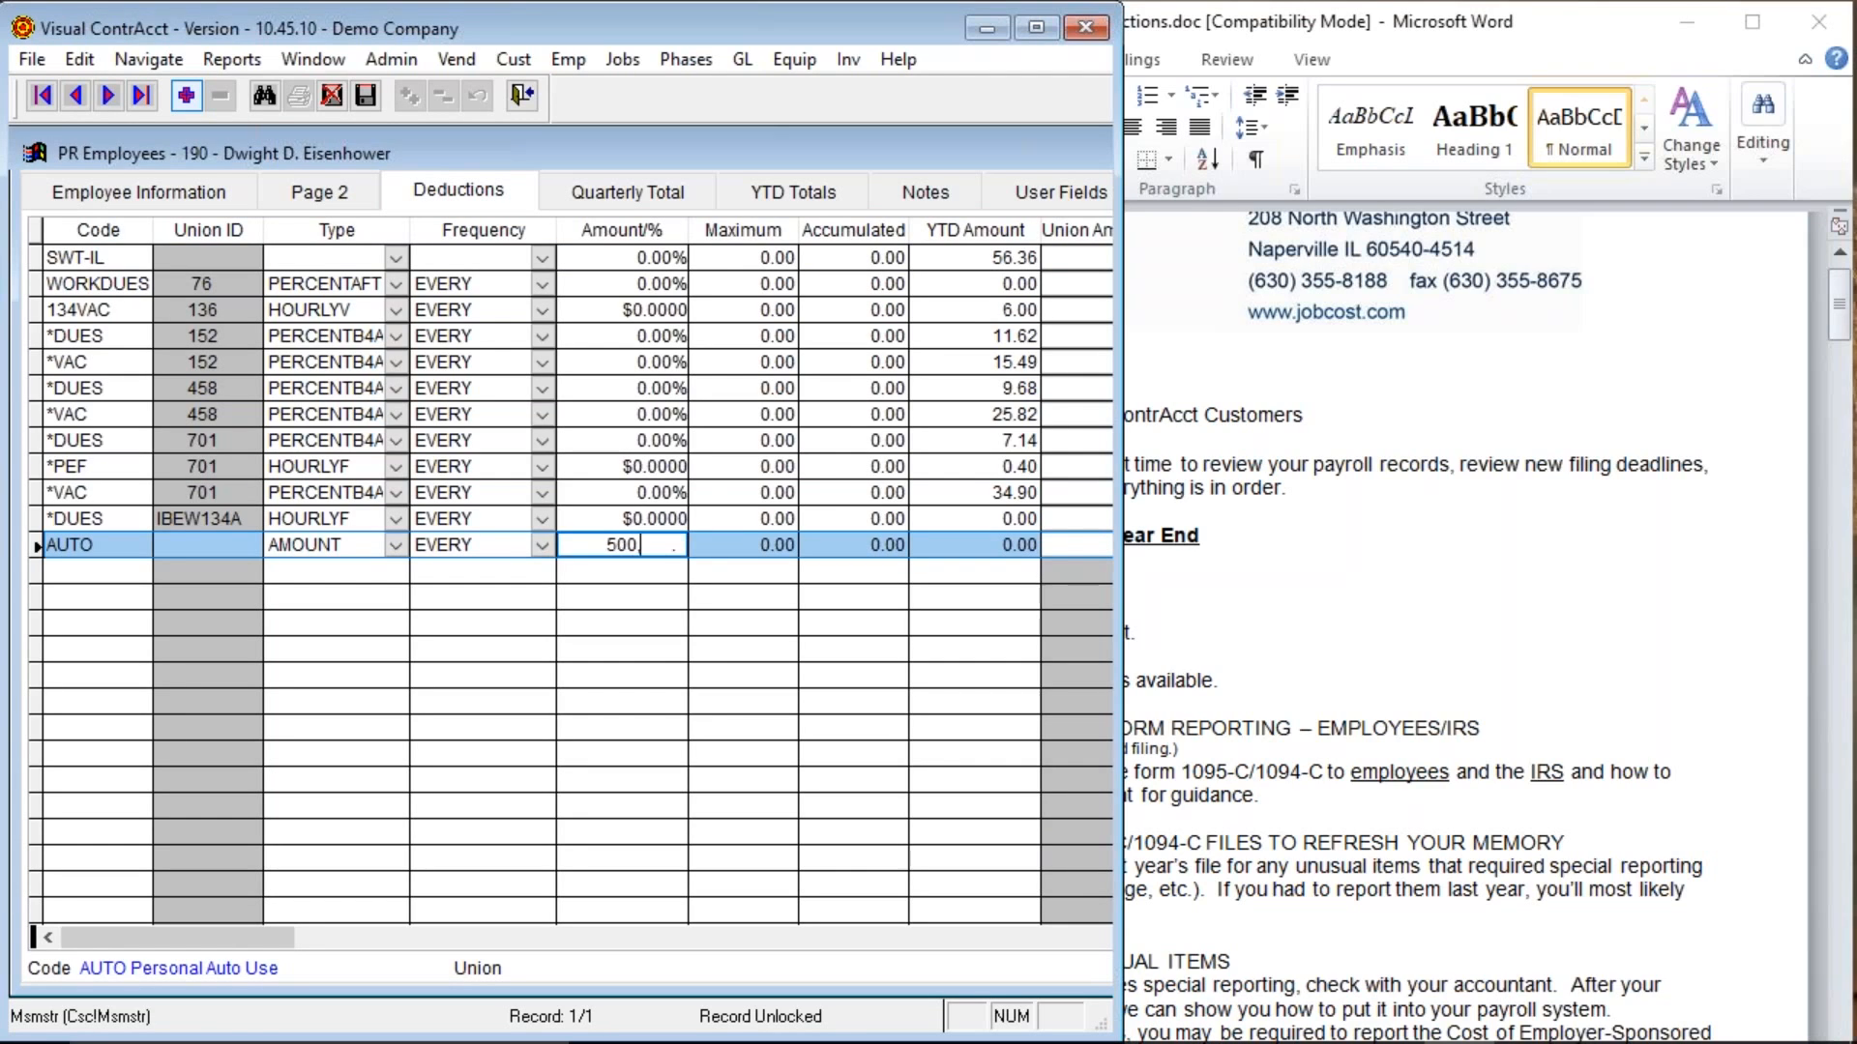
key("Tab")
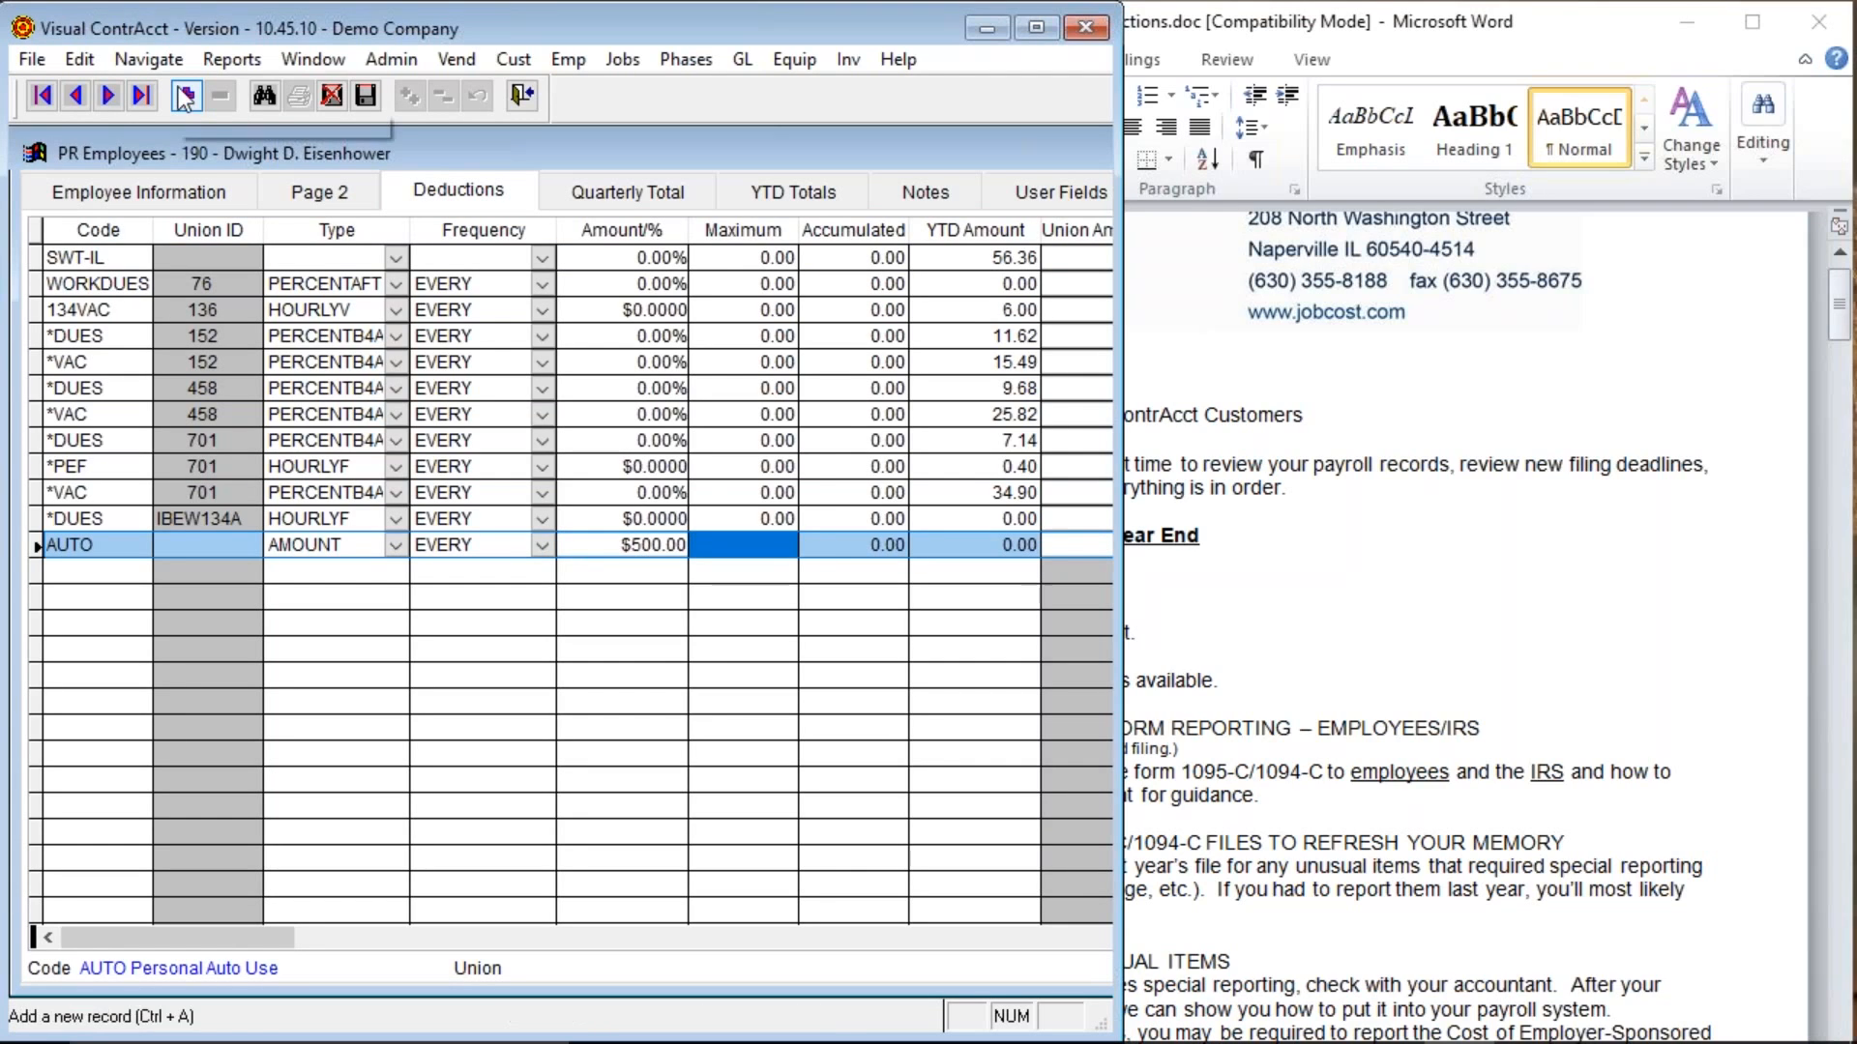
left_click(368, 92)
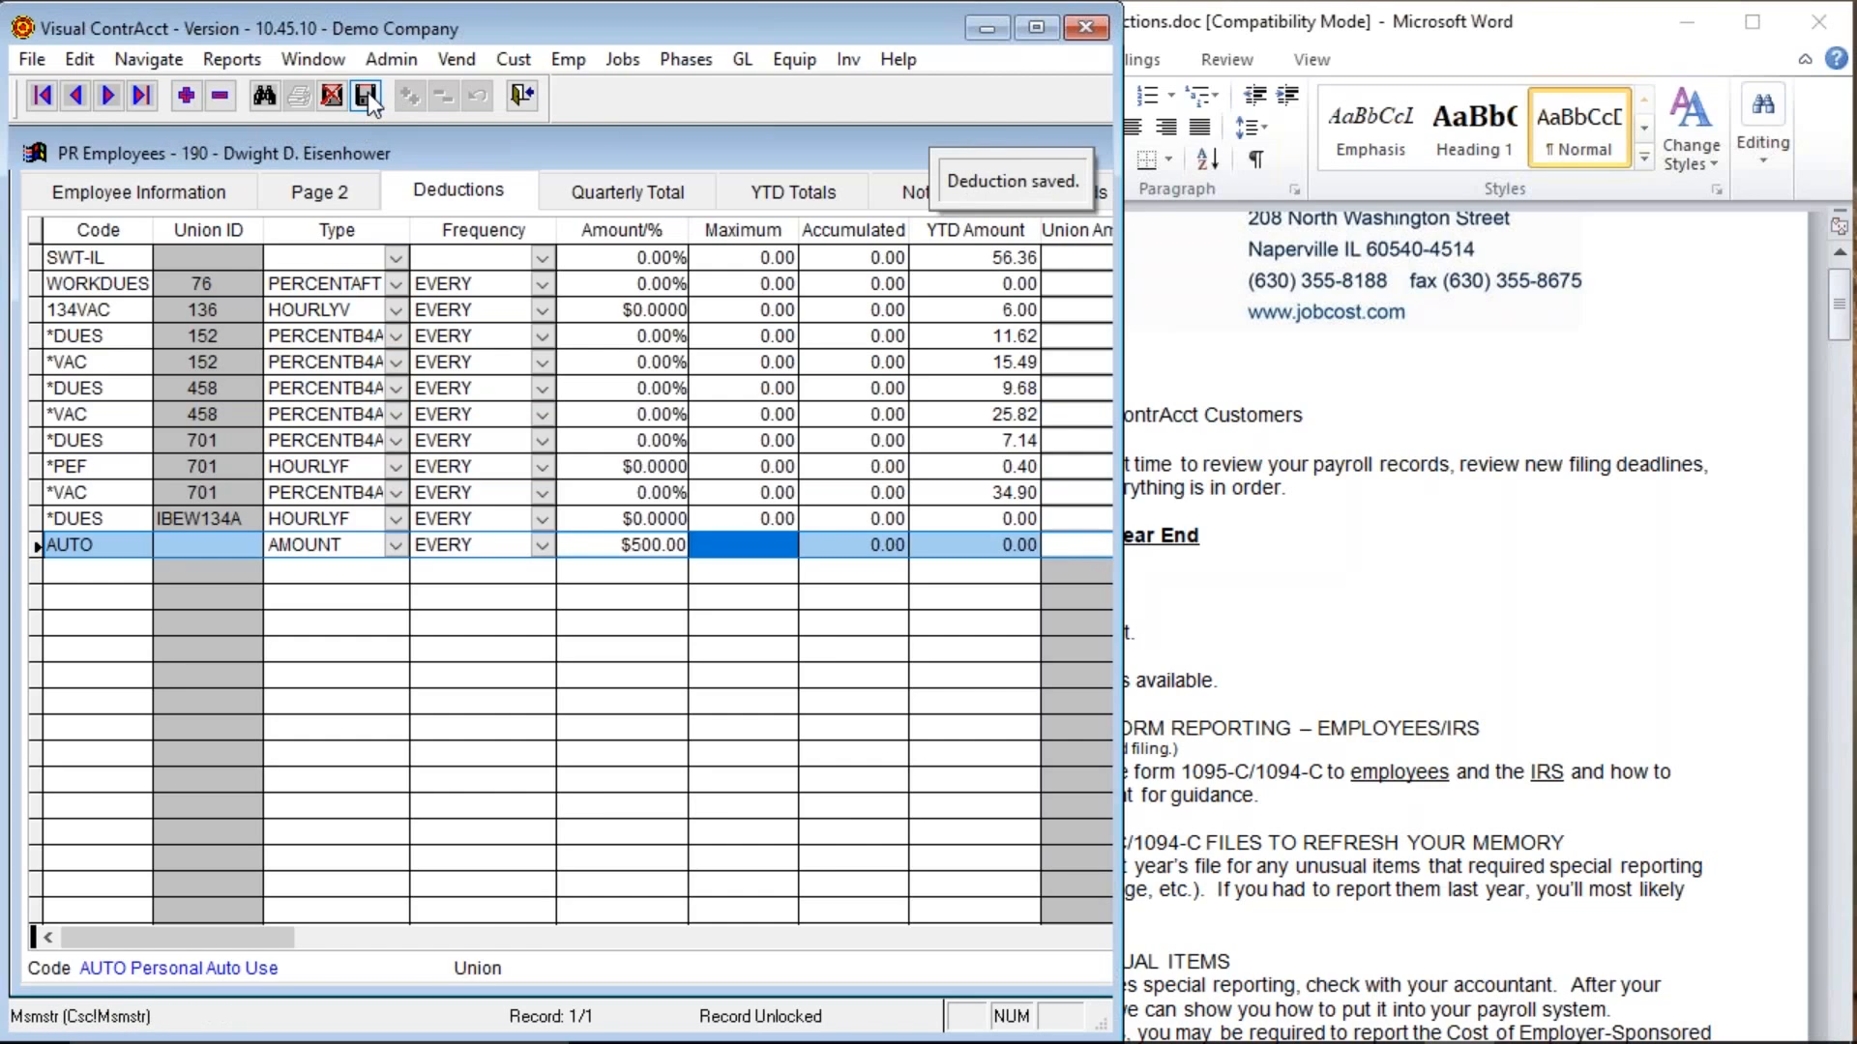
left_click(530, 97)
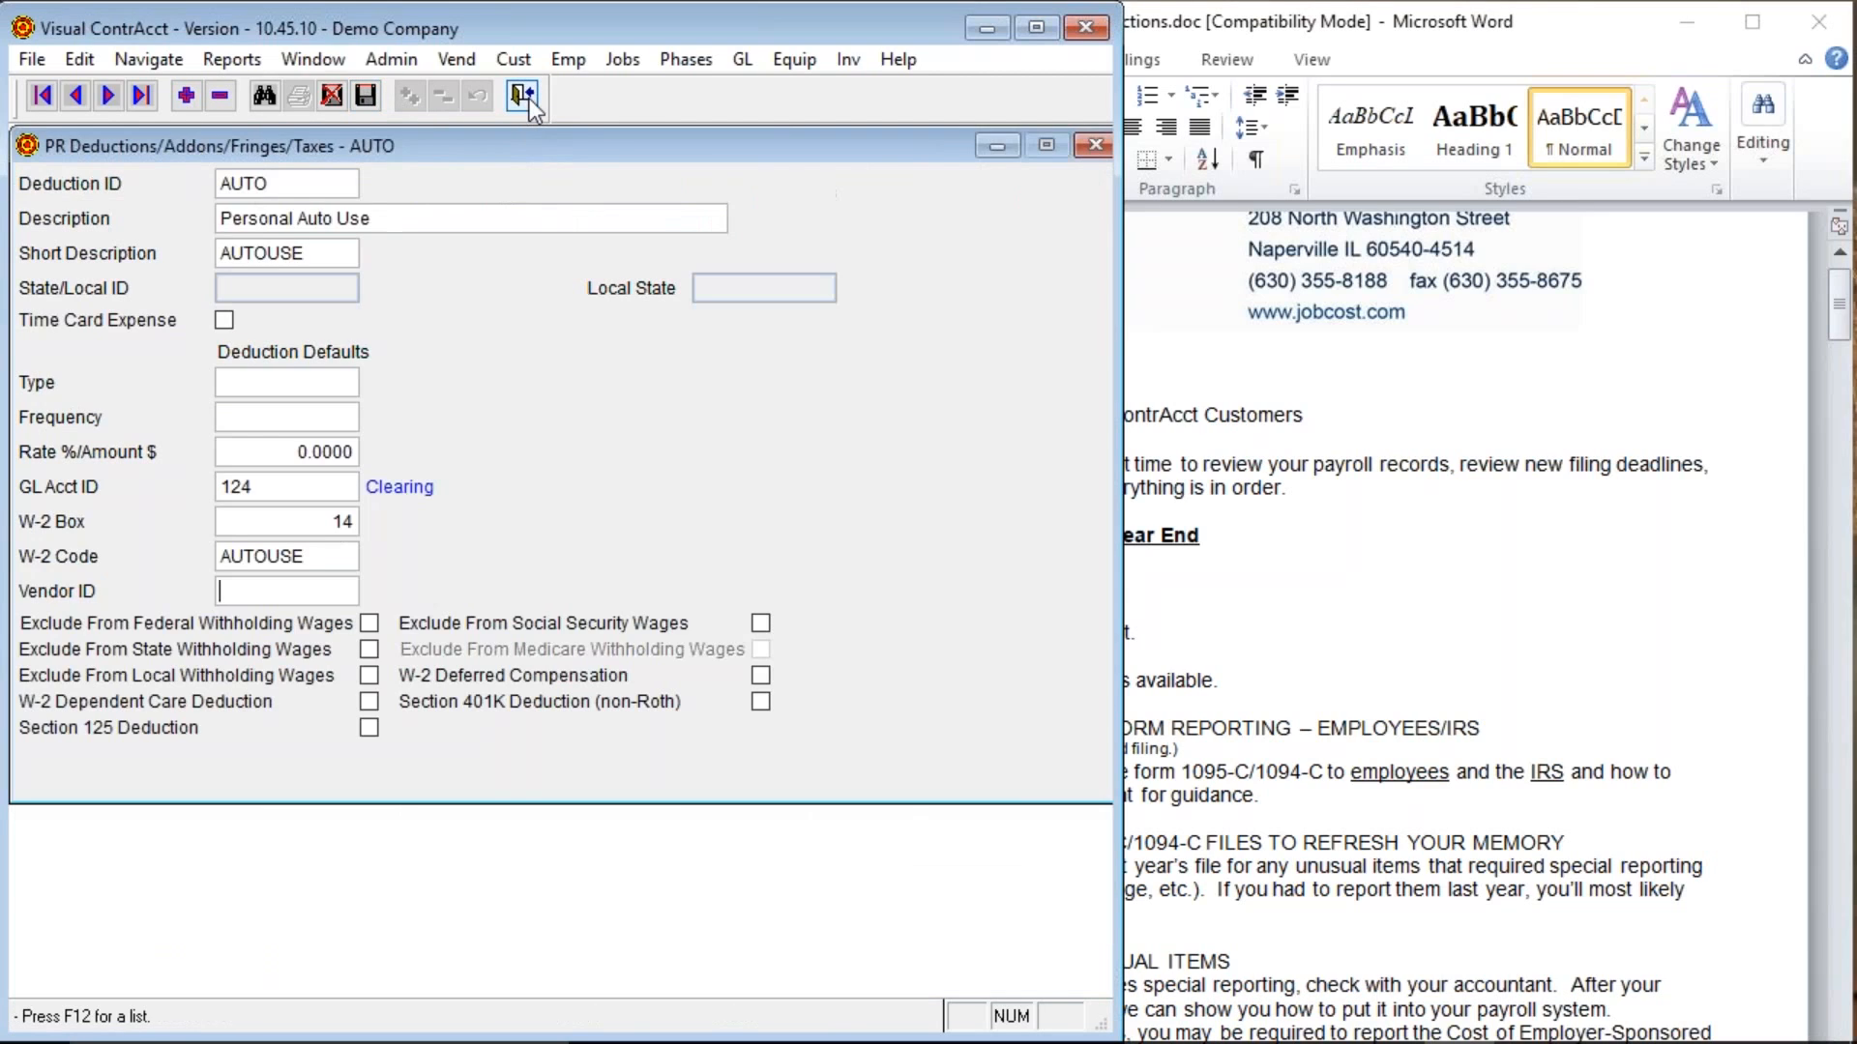
left_click(529, 96)
Open the payroll time cards and start a new pay period dated 12/30/2017.
left_click(32, 59)
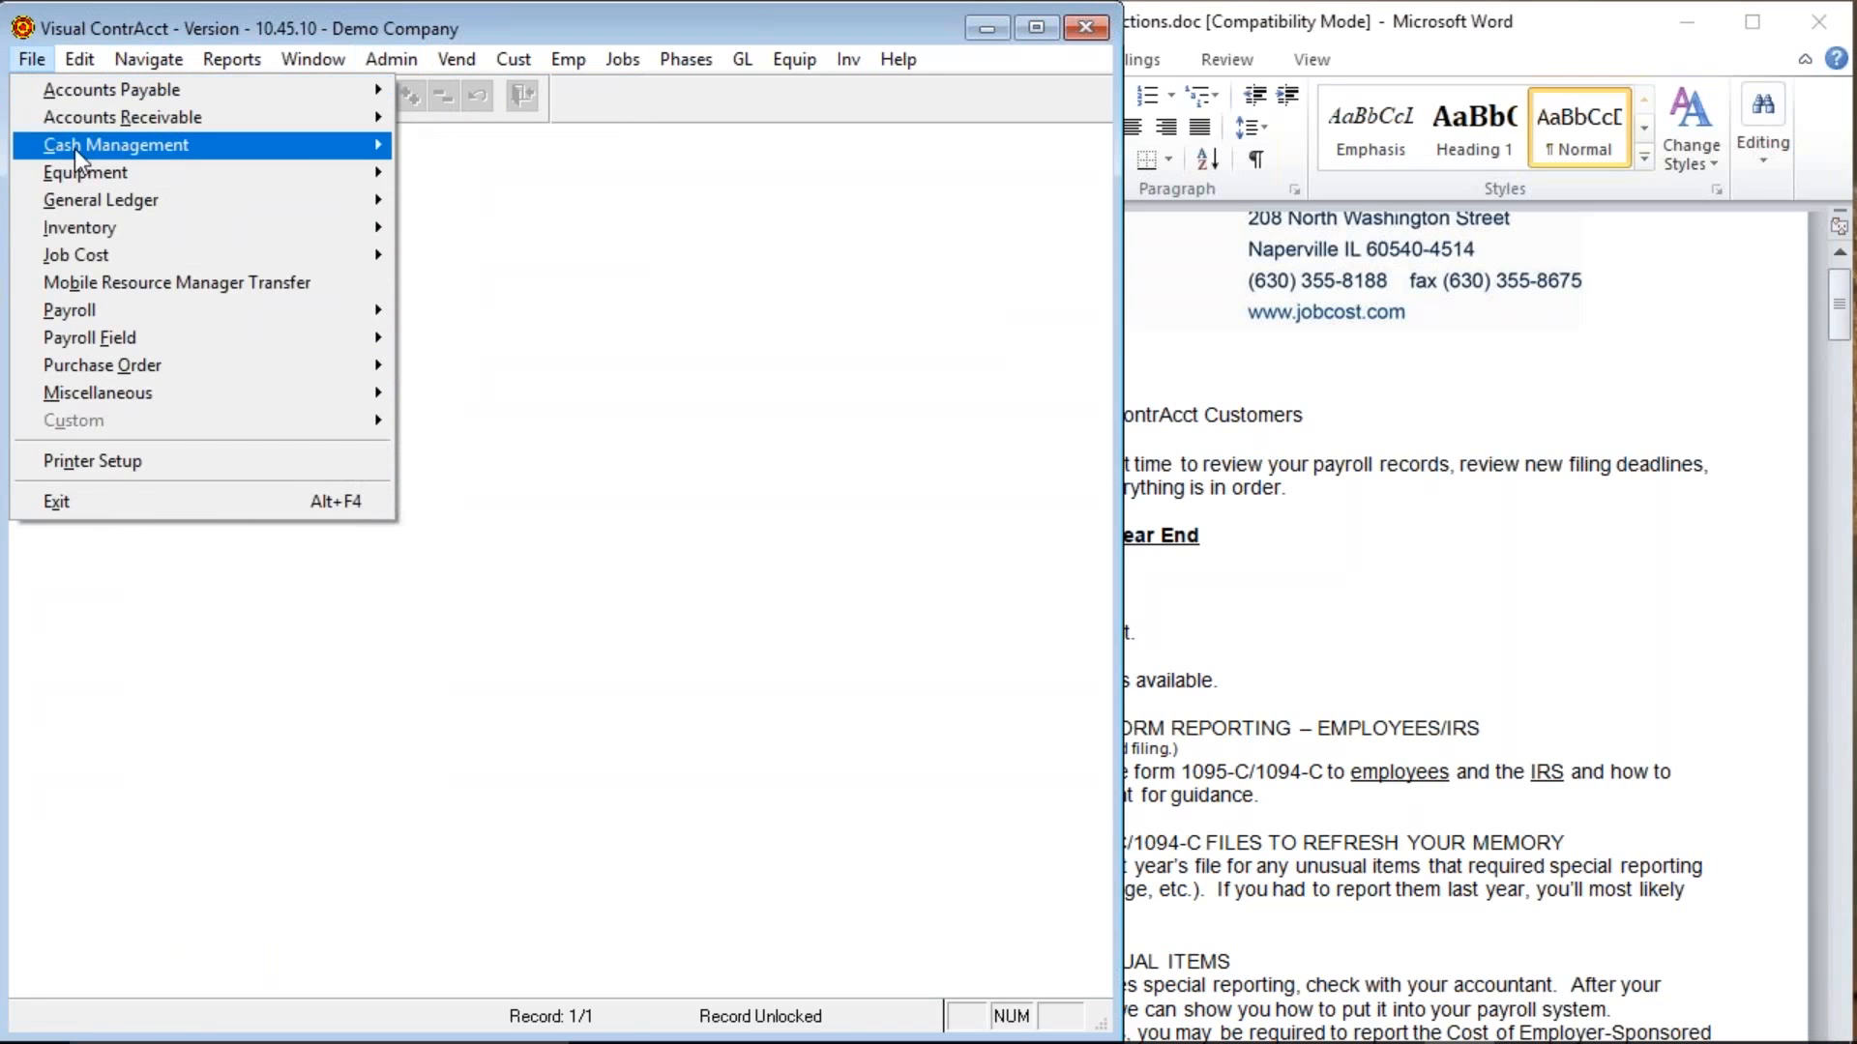
mouse_move(292, 309)
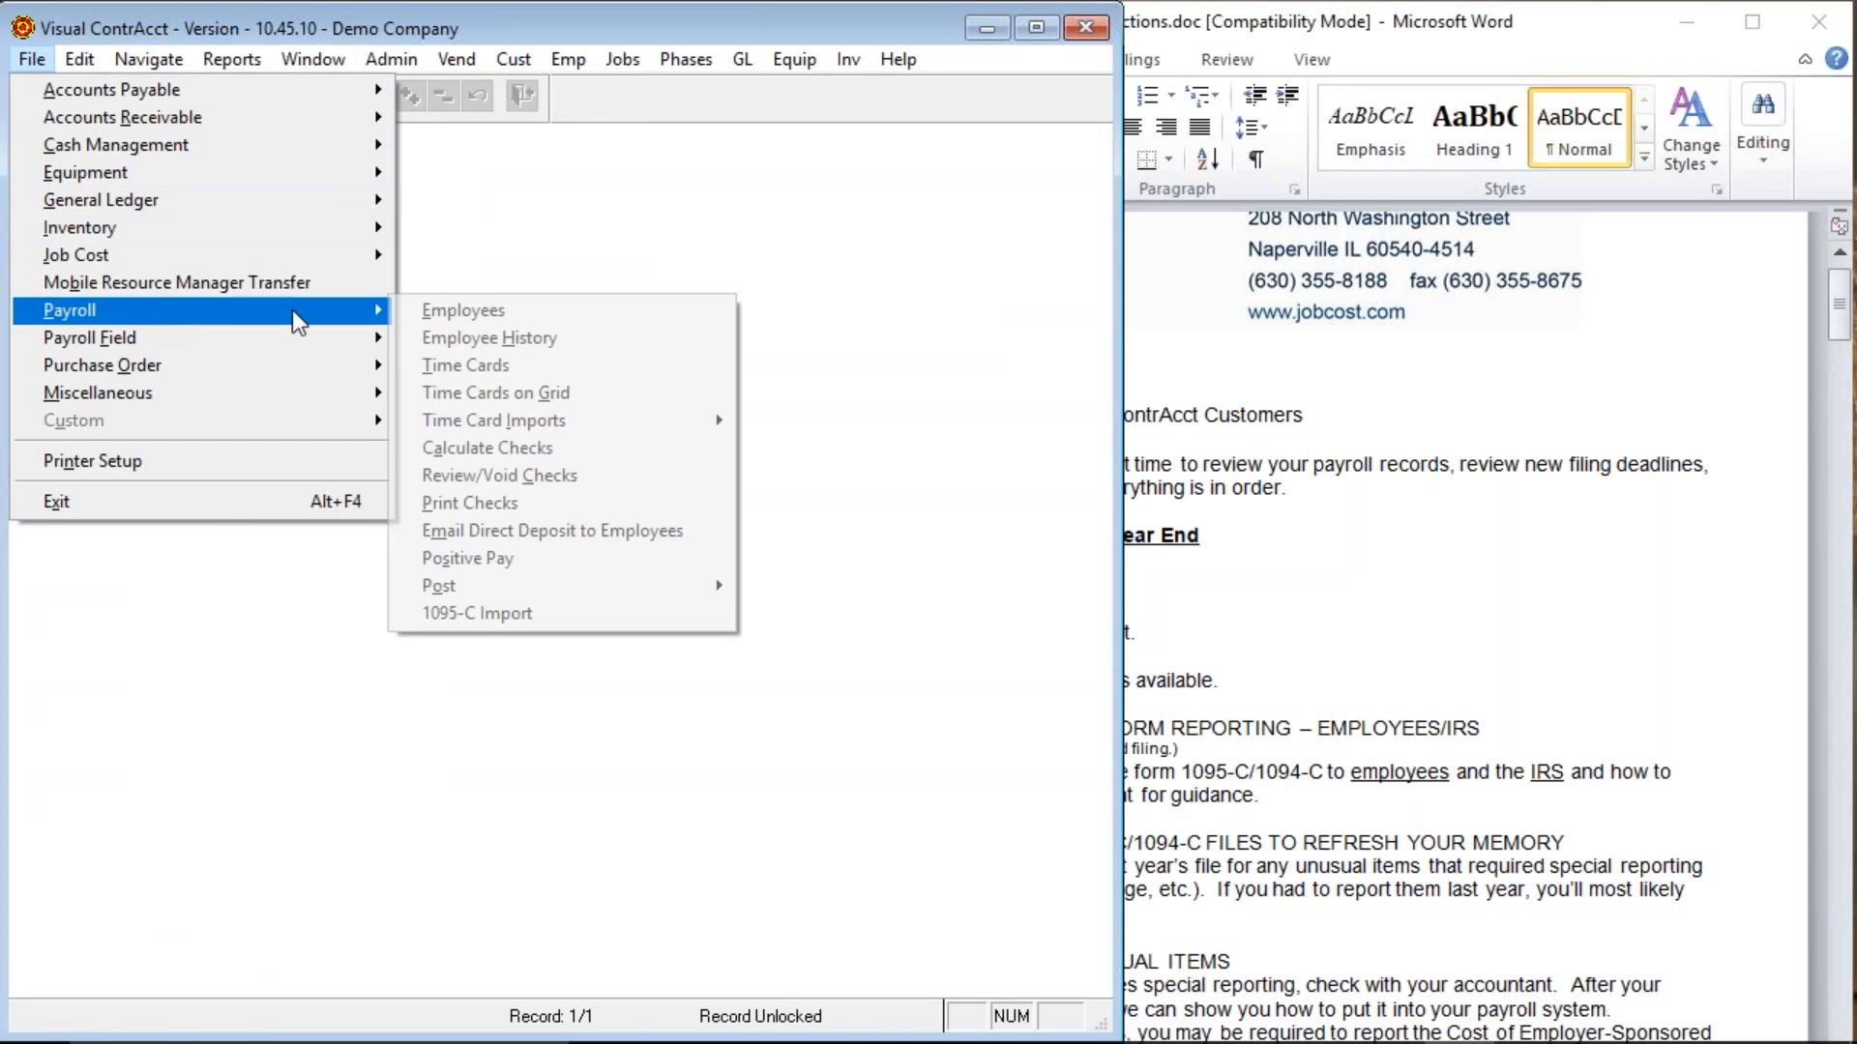
left_click(457, 364)
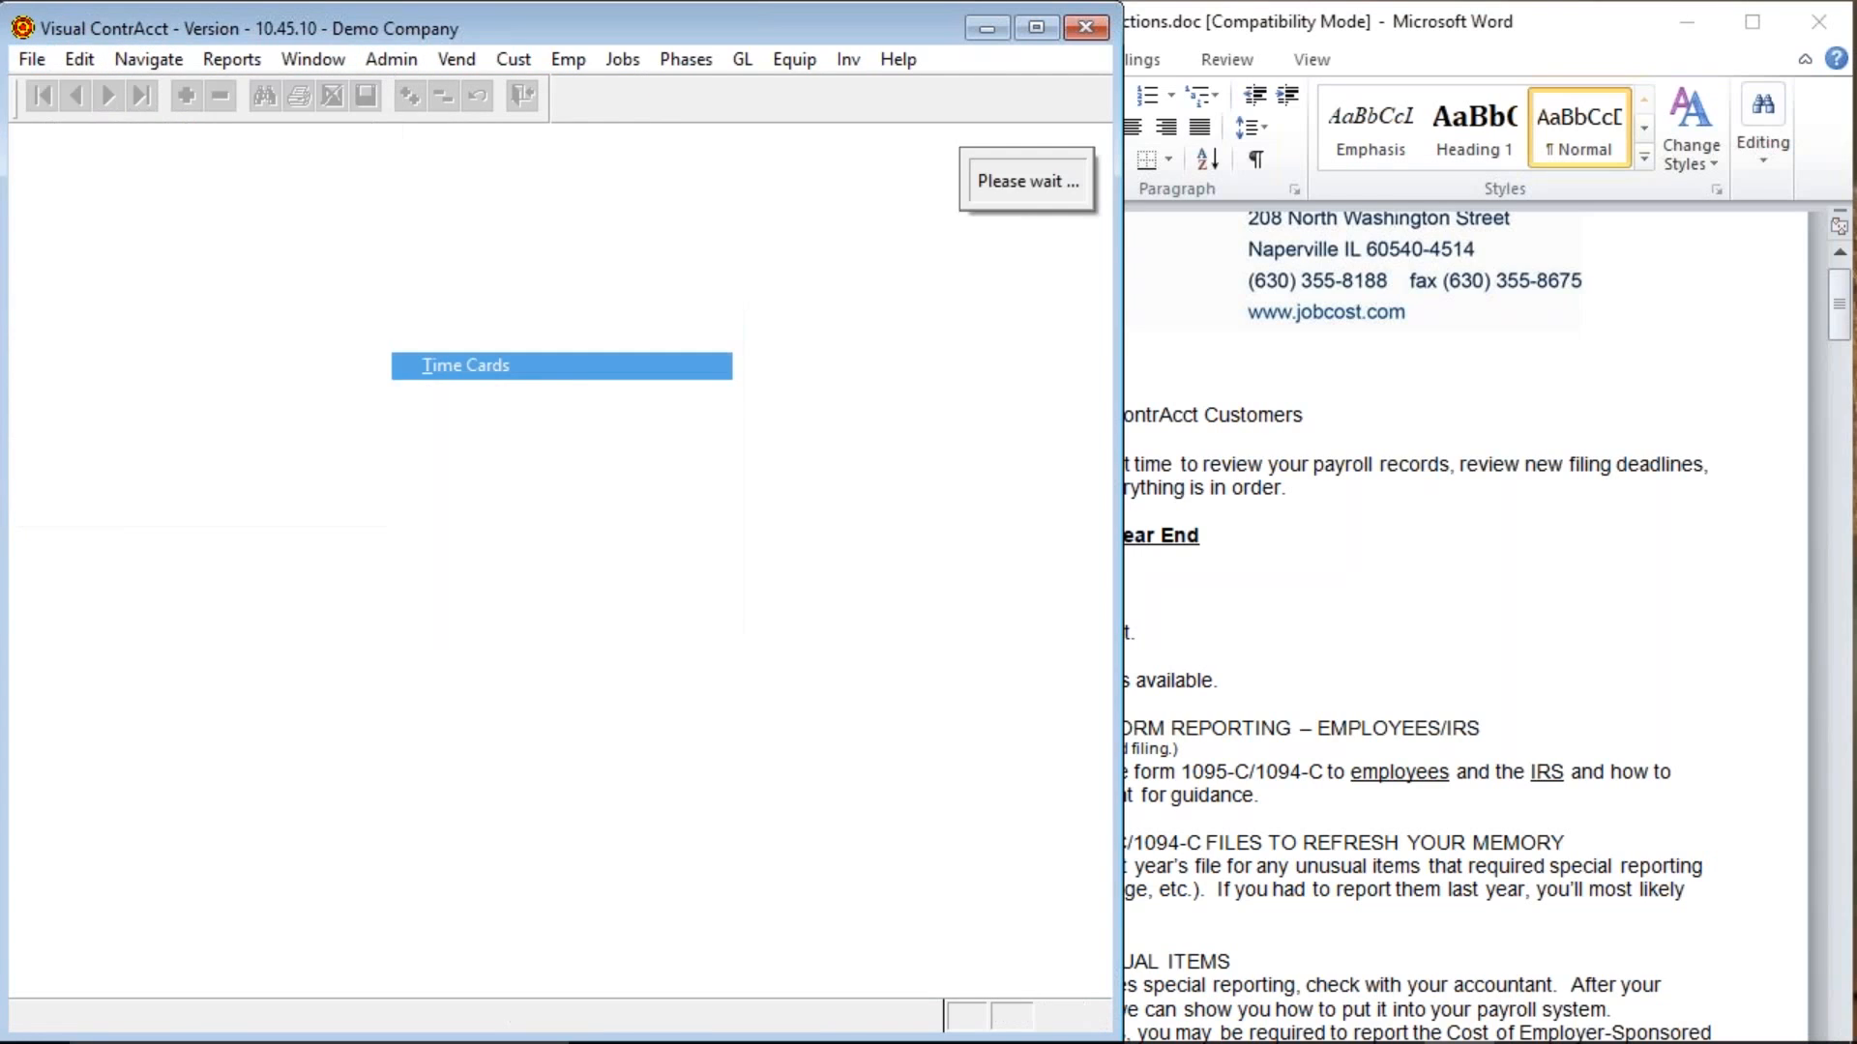
left_click(614, 574)
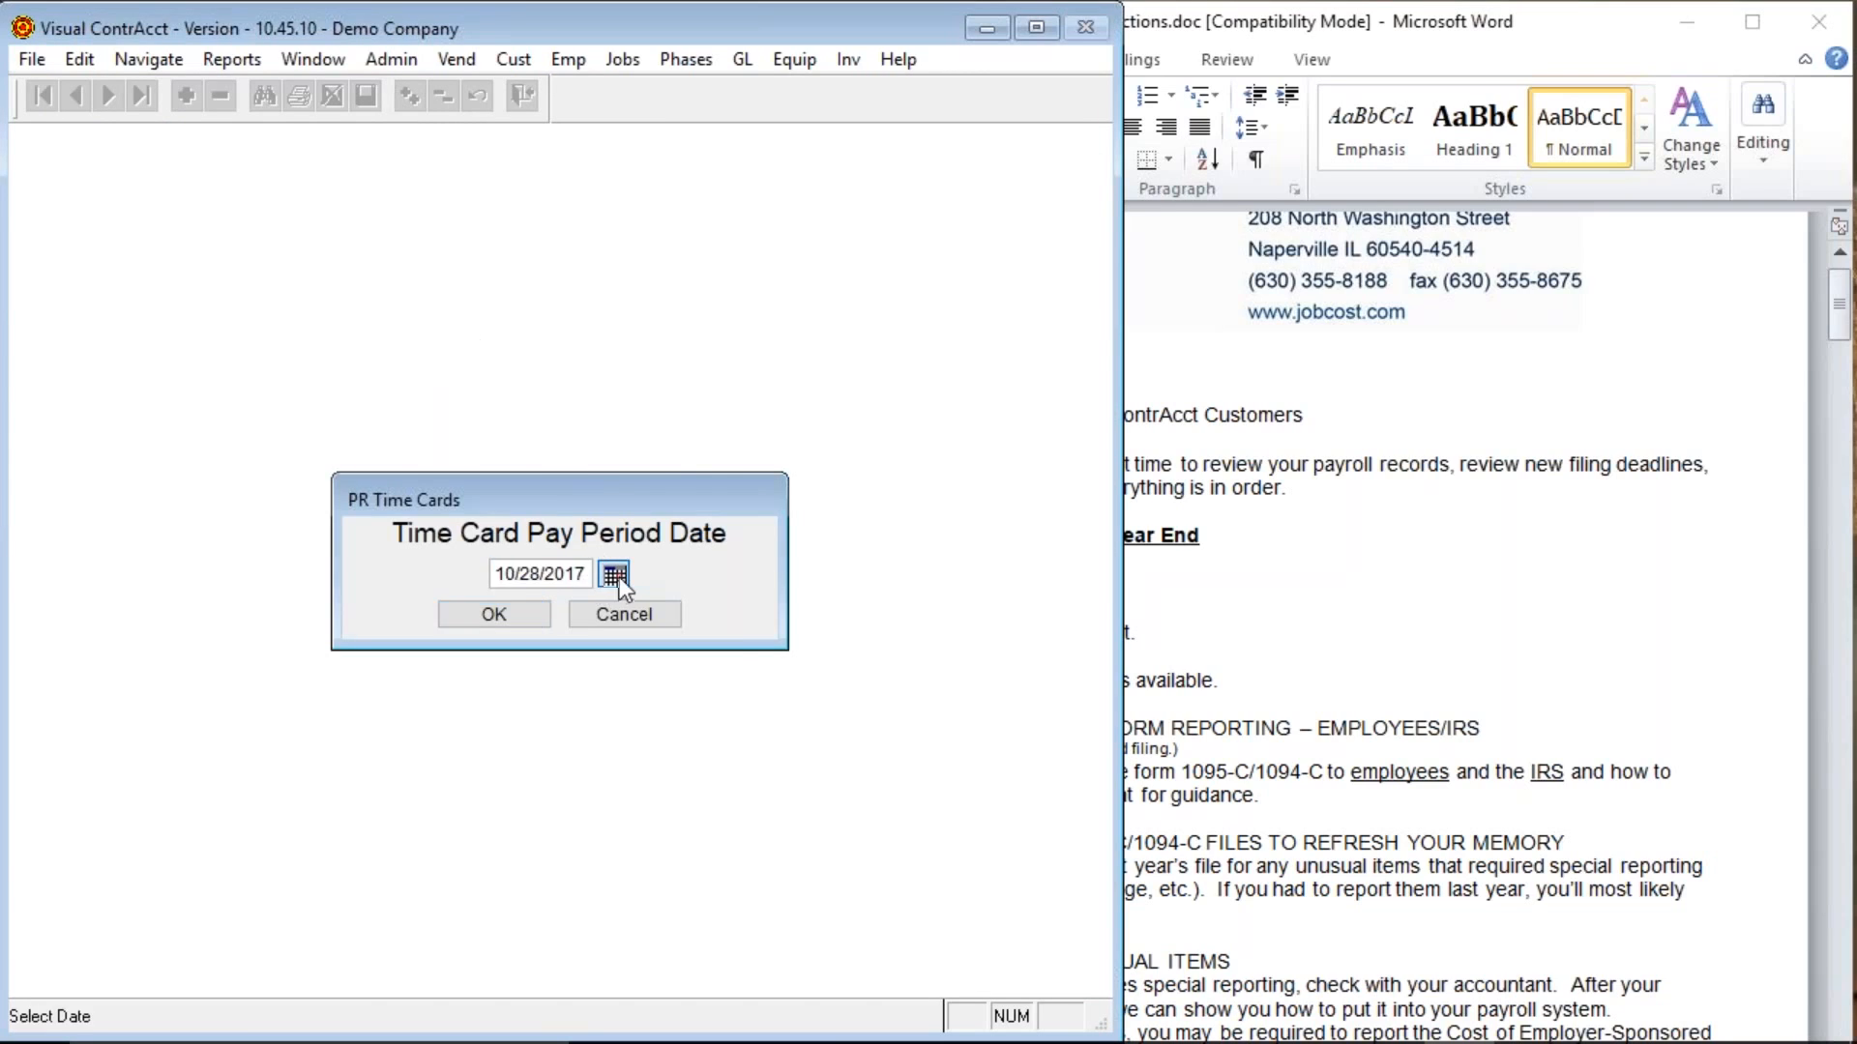
left_click(634, 660)
left_click(634, 660)
left_click(699, 571)
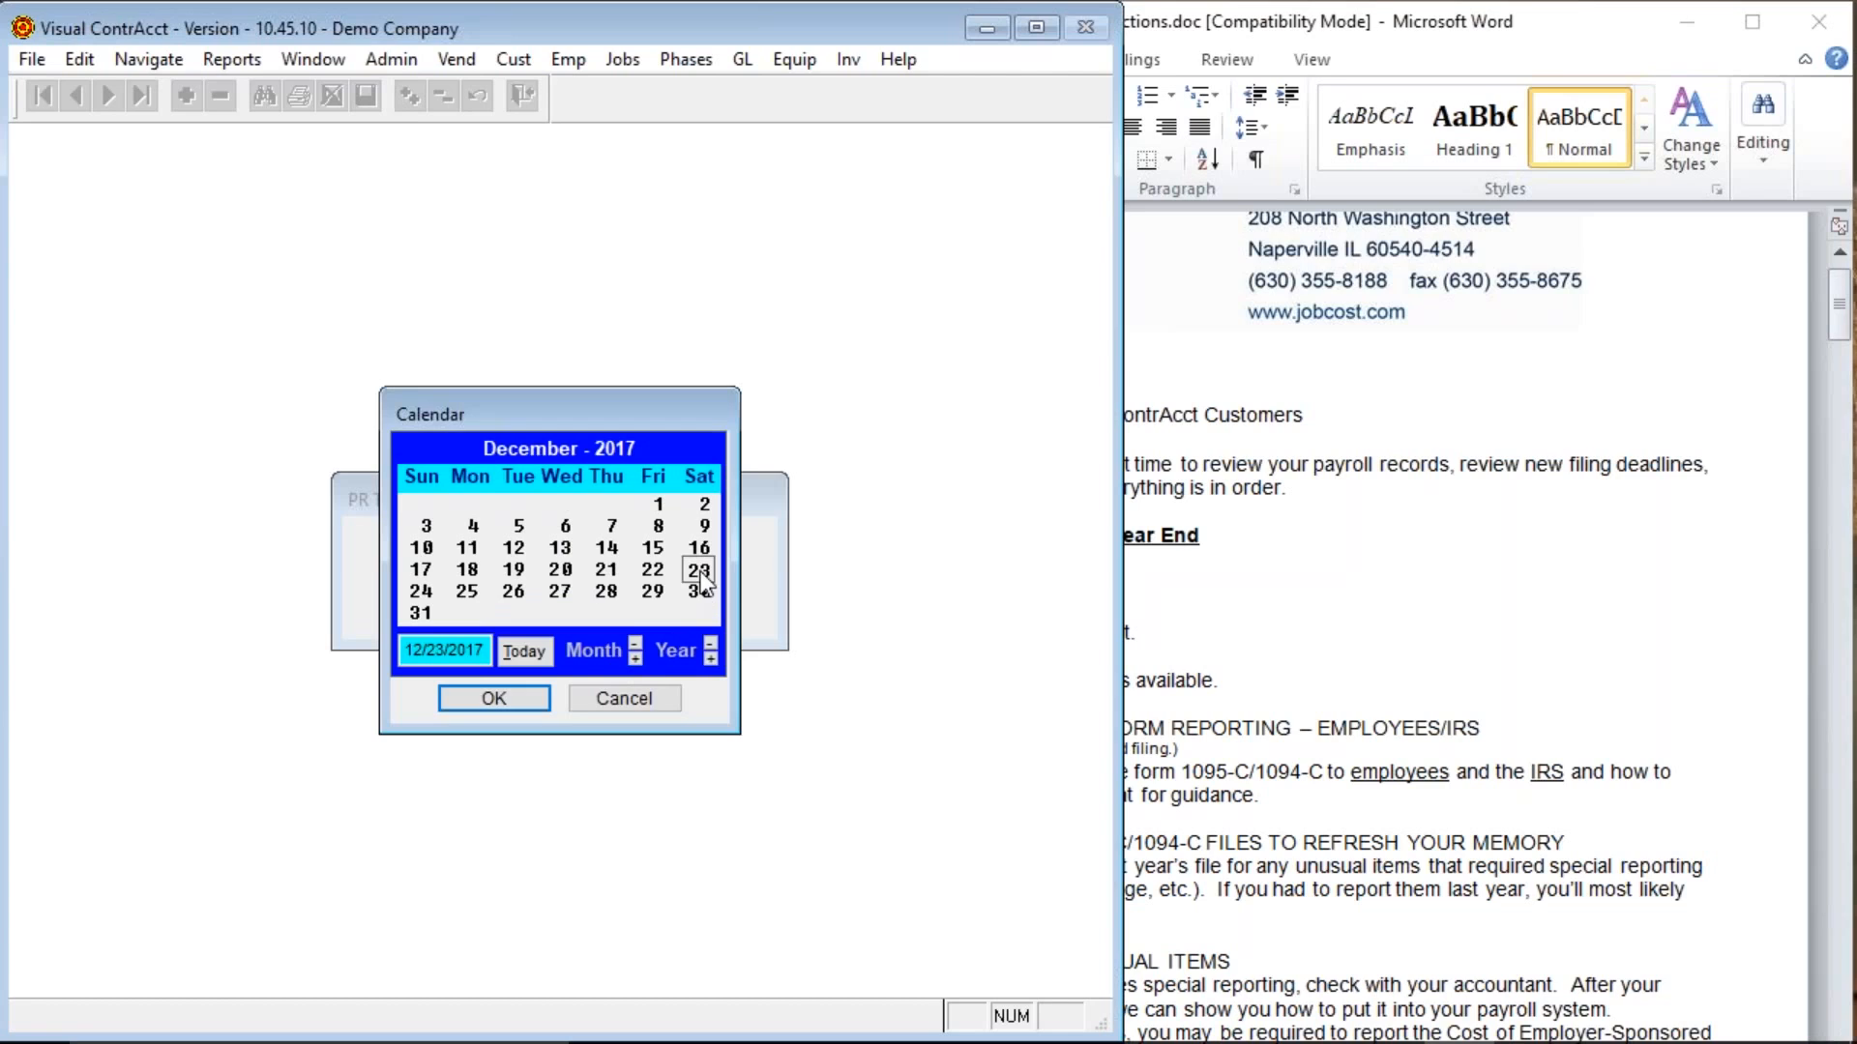
left_click(698, 592)
left_click(520, 704)
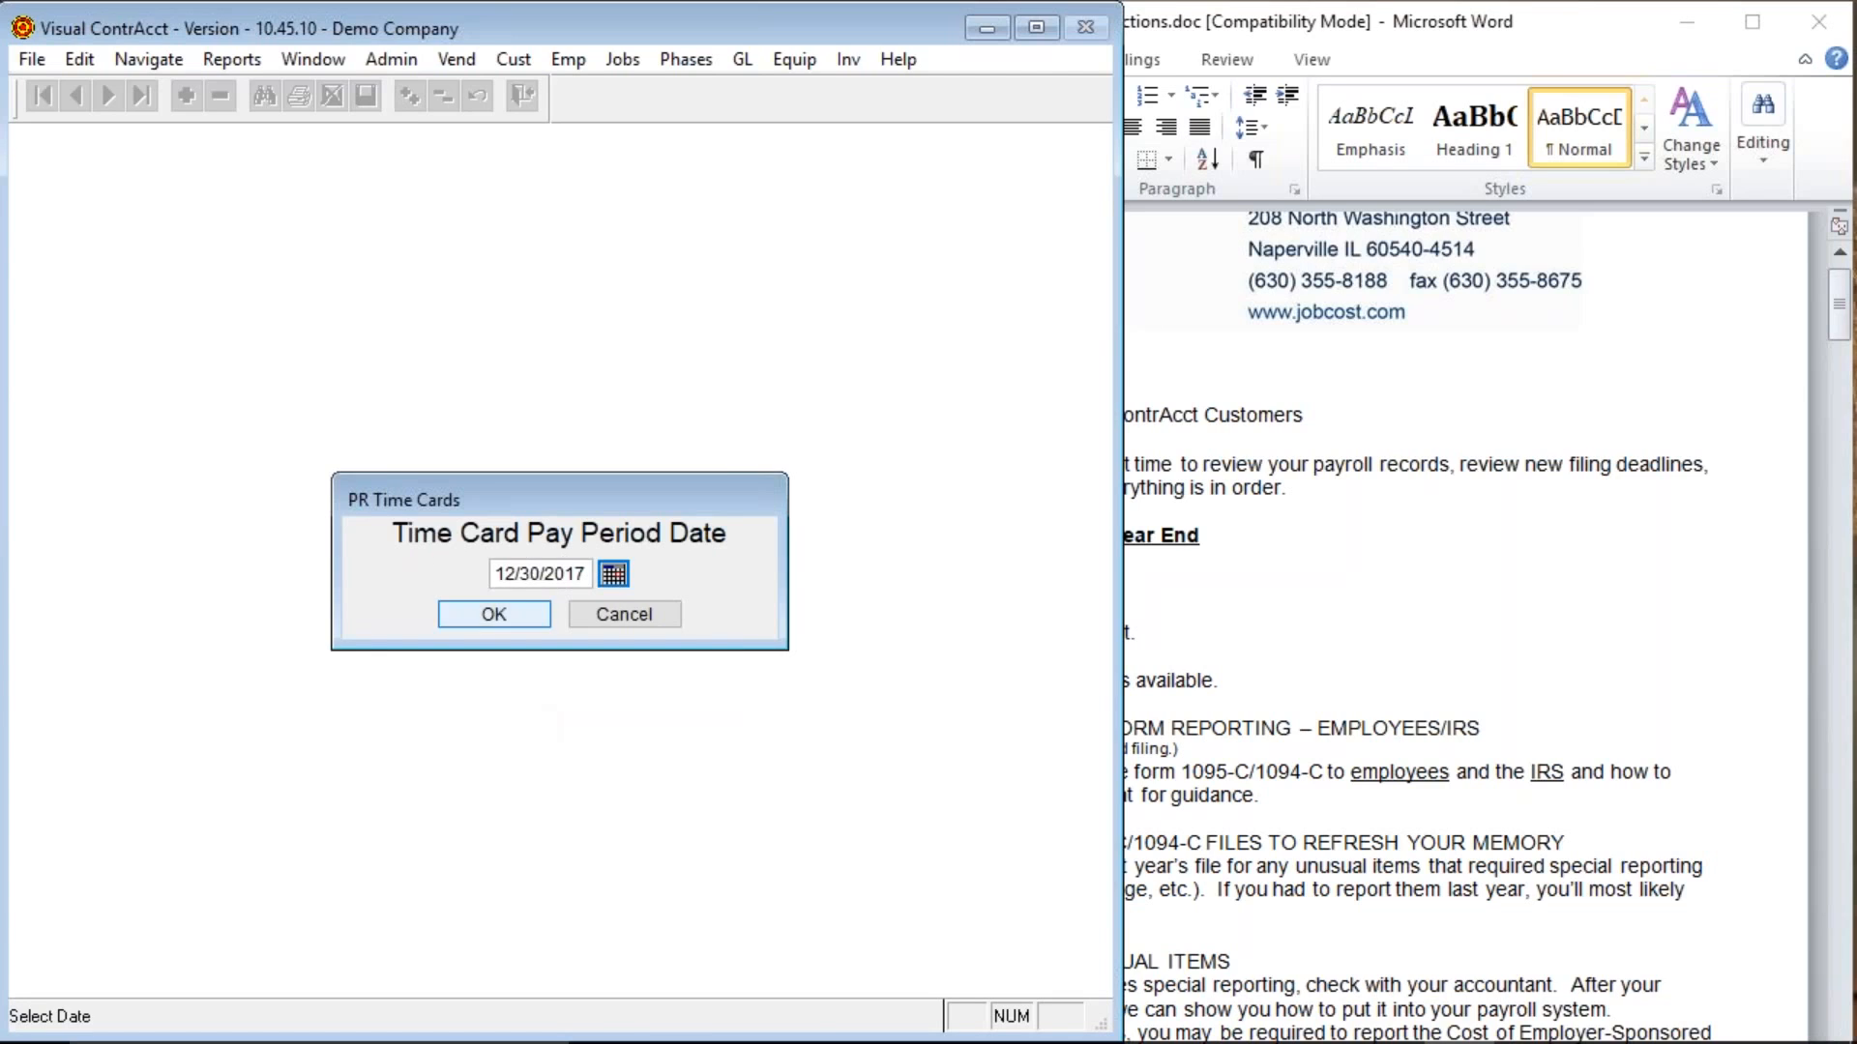
key("Return")
left_click(953, 643)
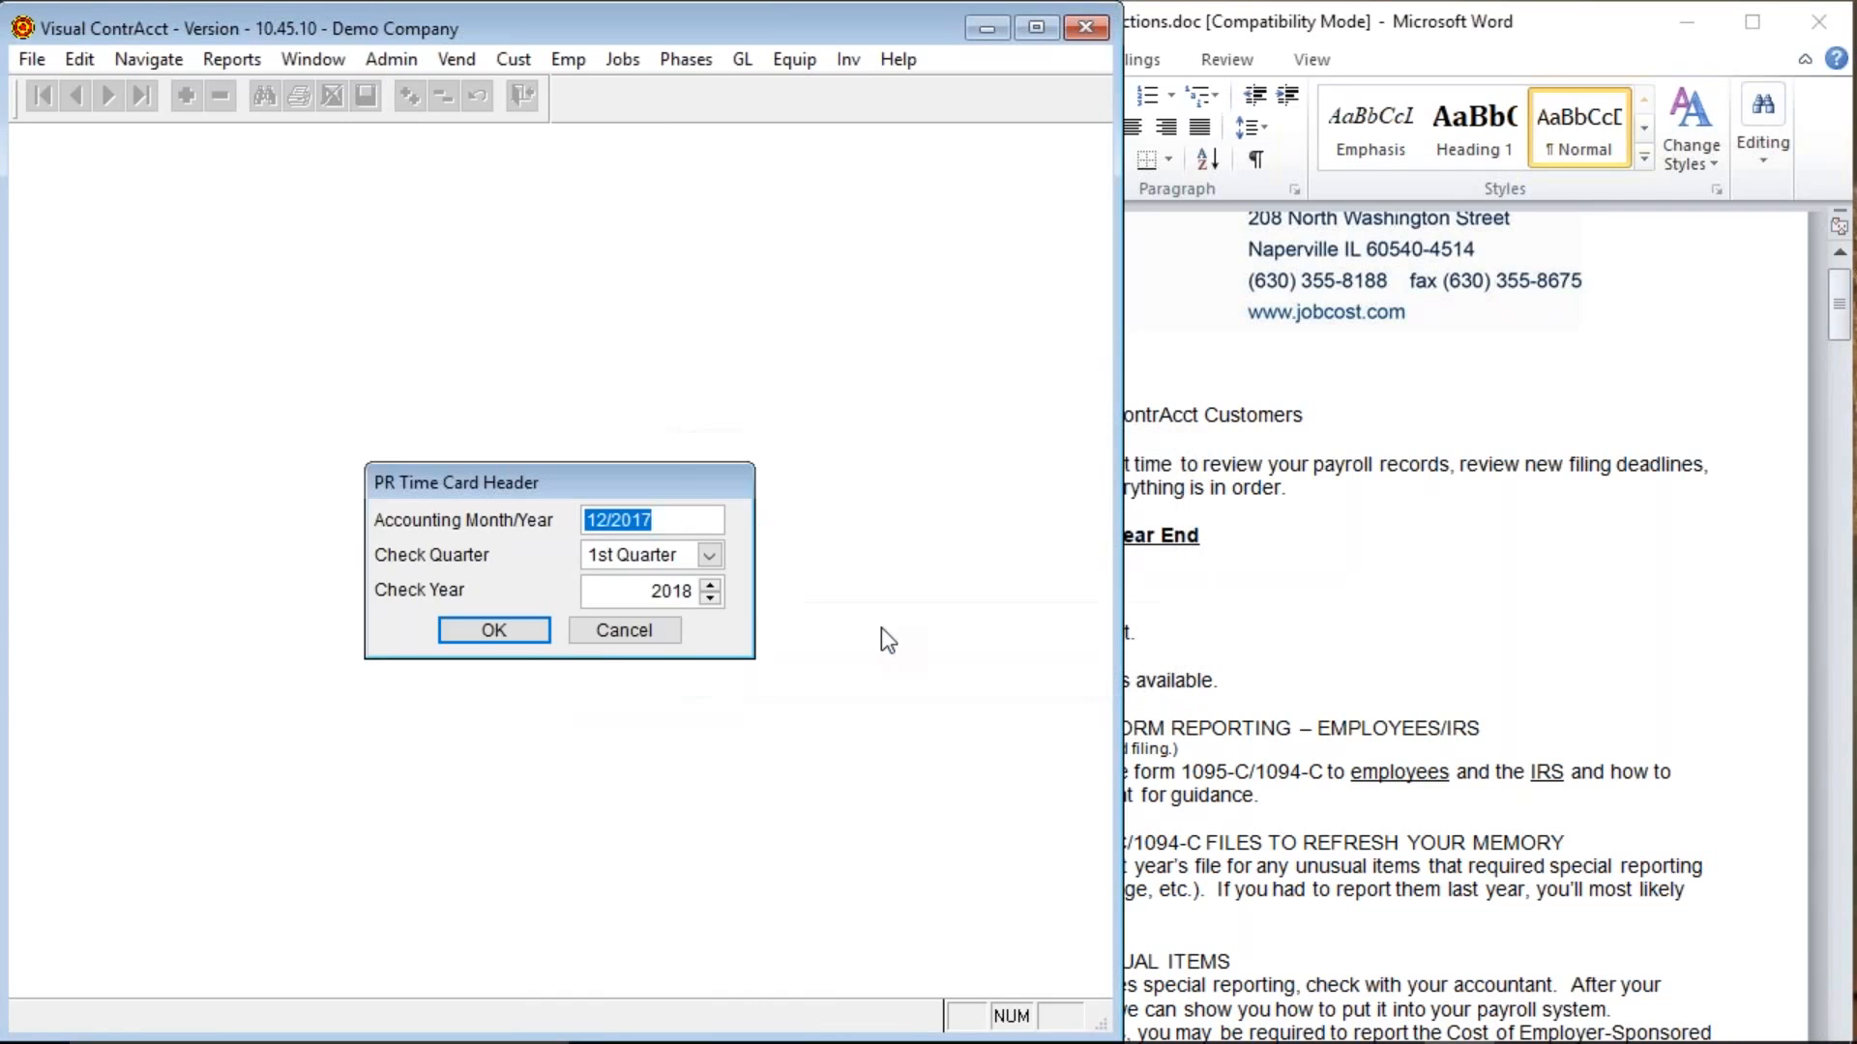
Set the time card header's check quarter to 4th Quarter and check year to 2017, and save the header.
left_click(710, 555)
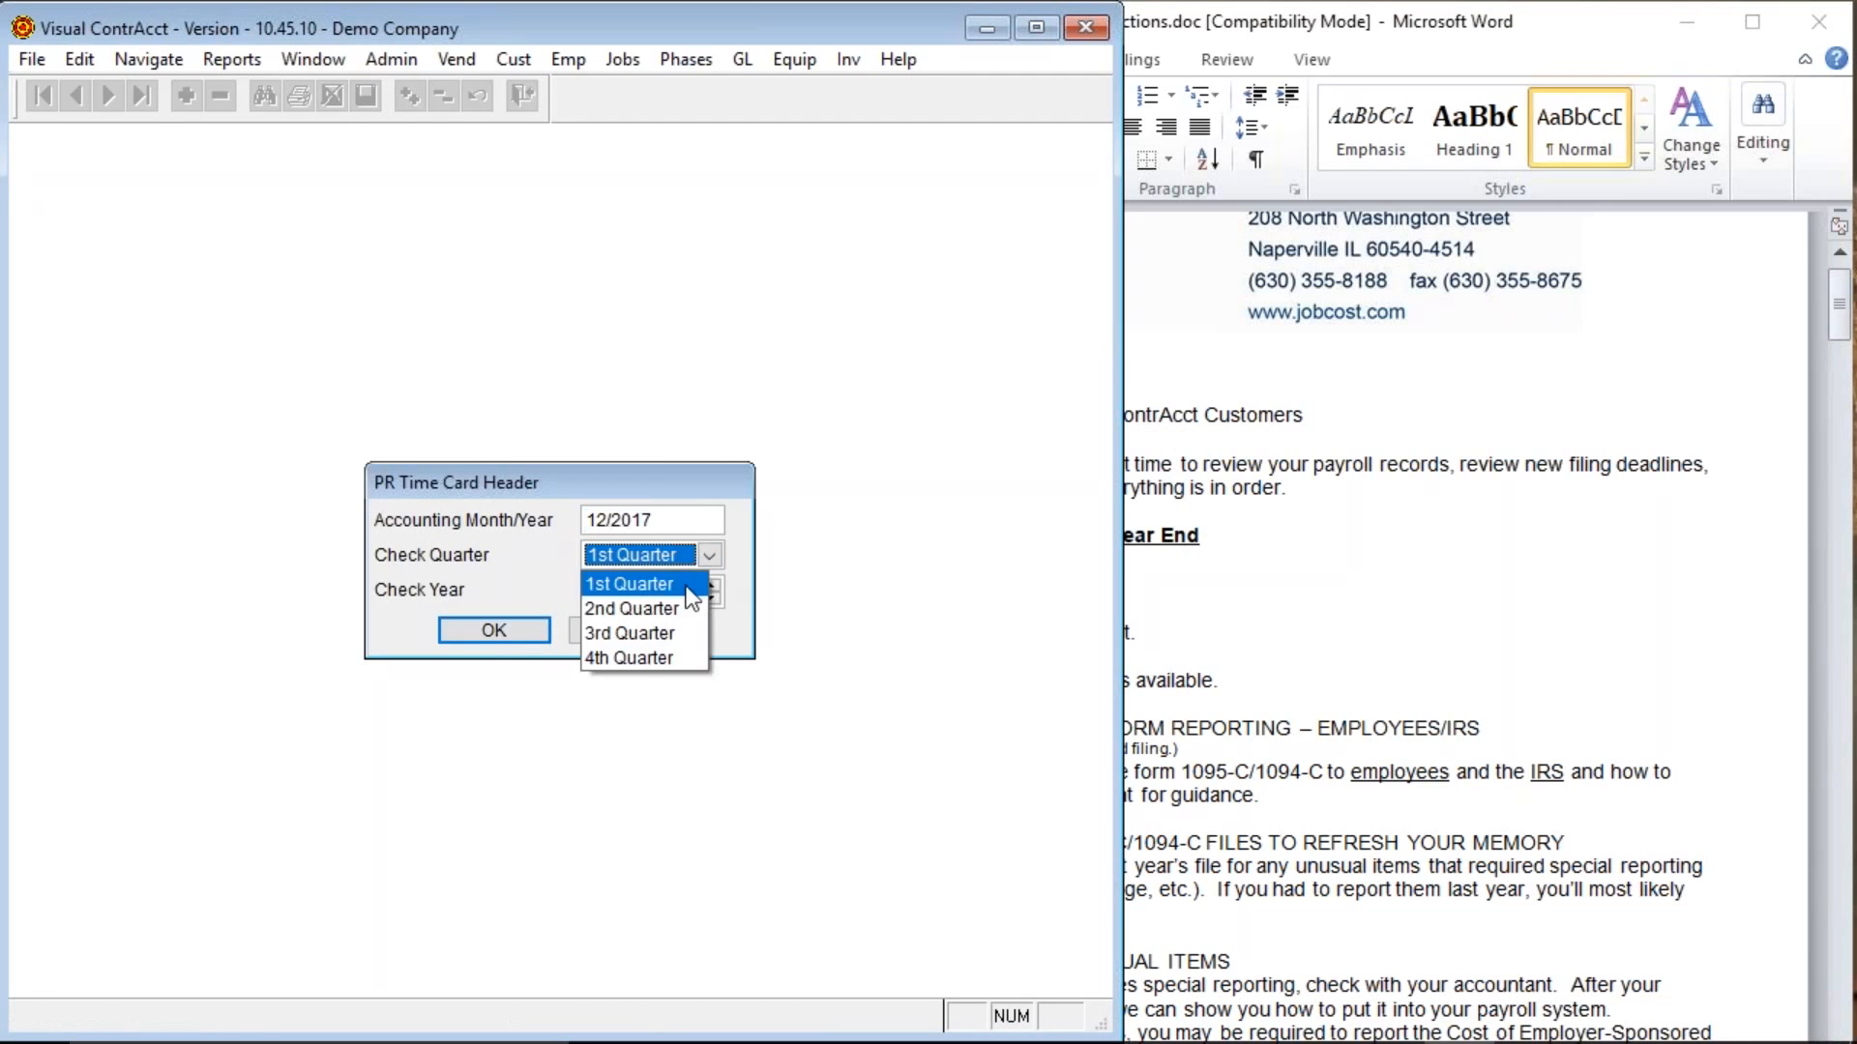
left_click(655, 662)
left_click(705, 597)
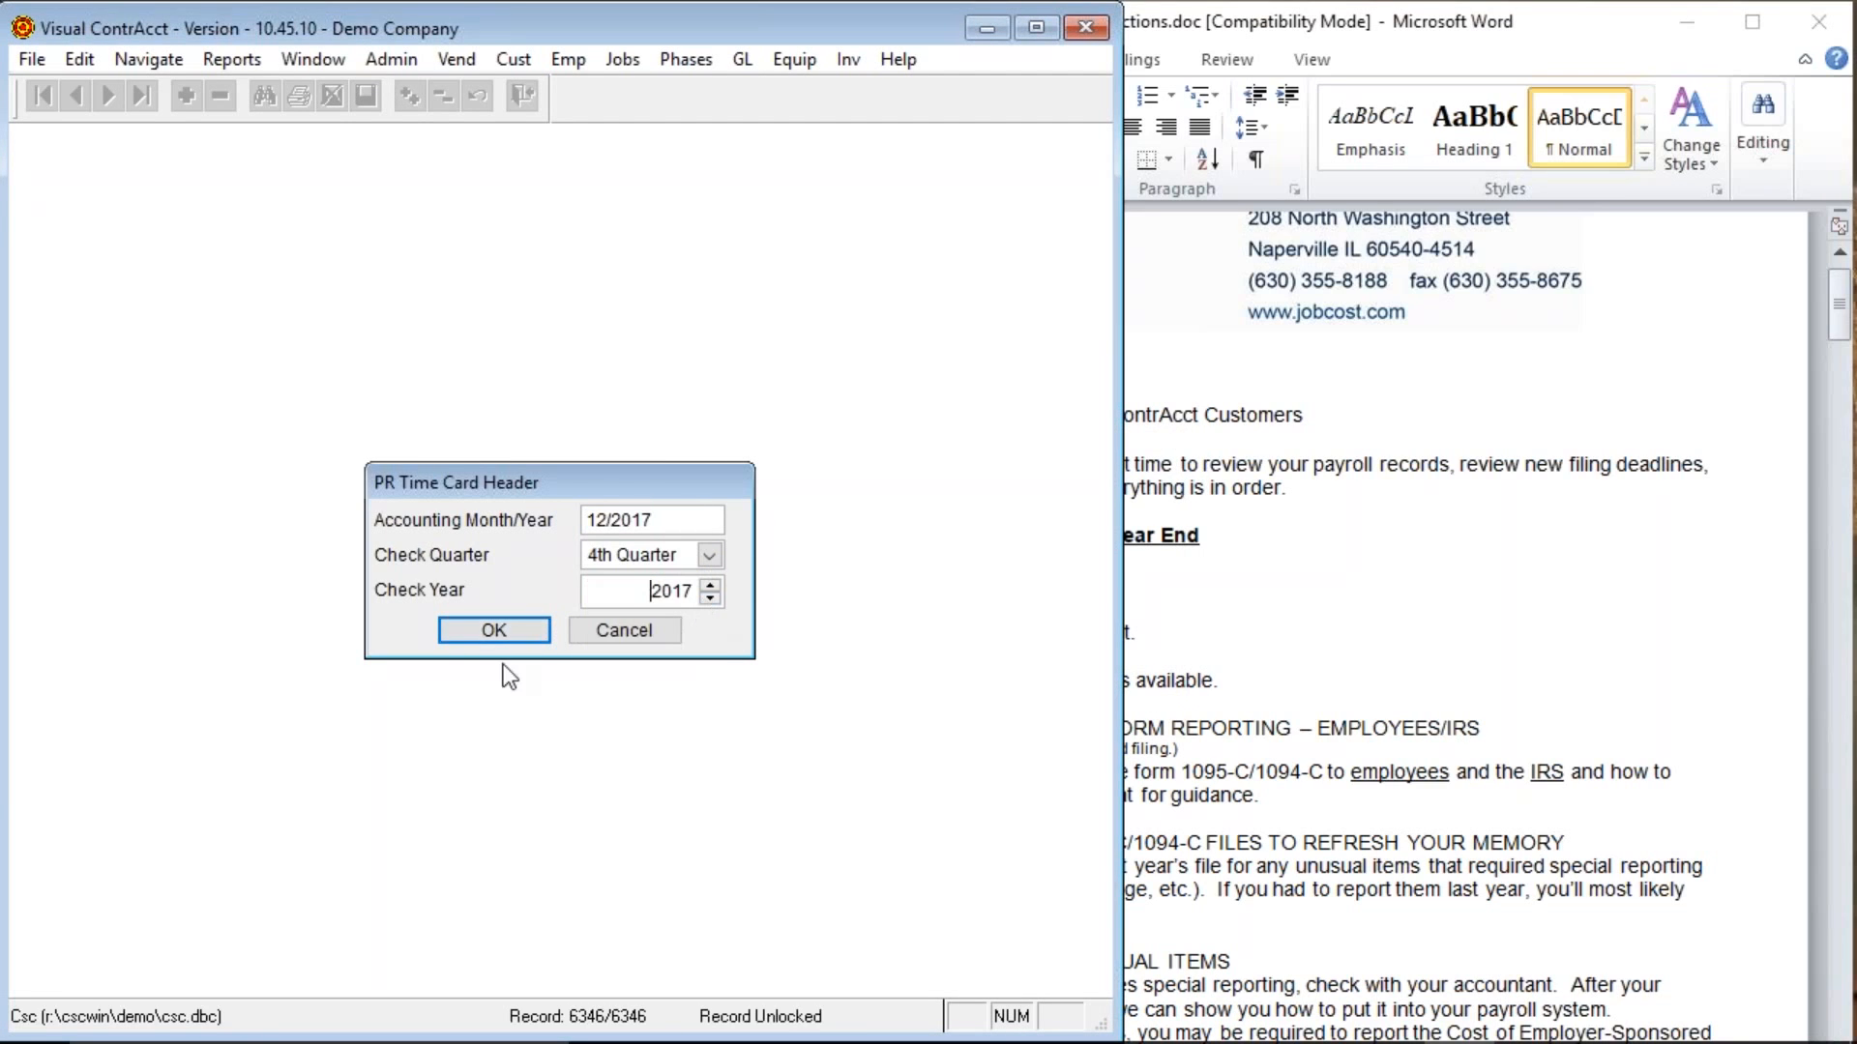
left_click(495, 630)
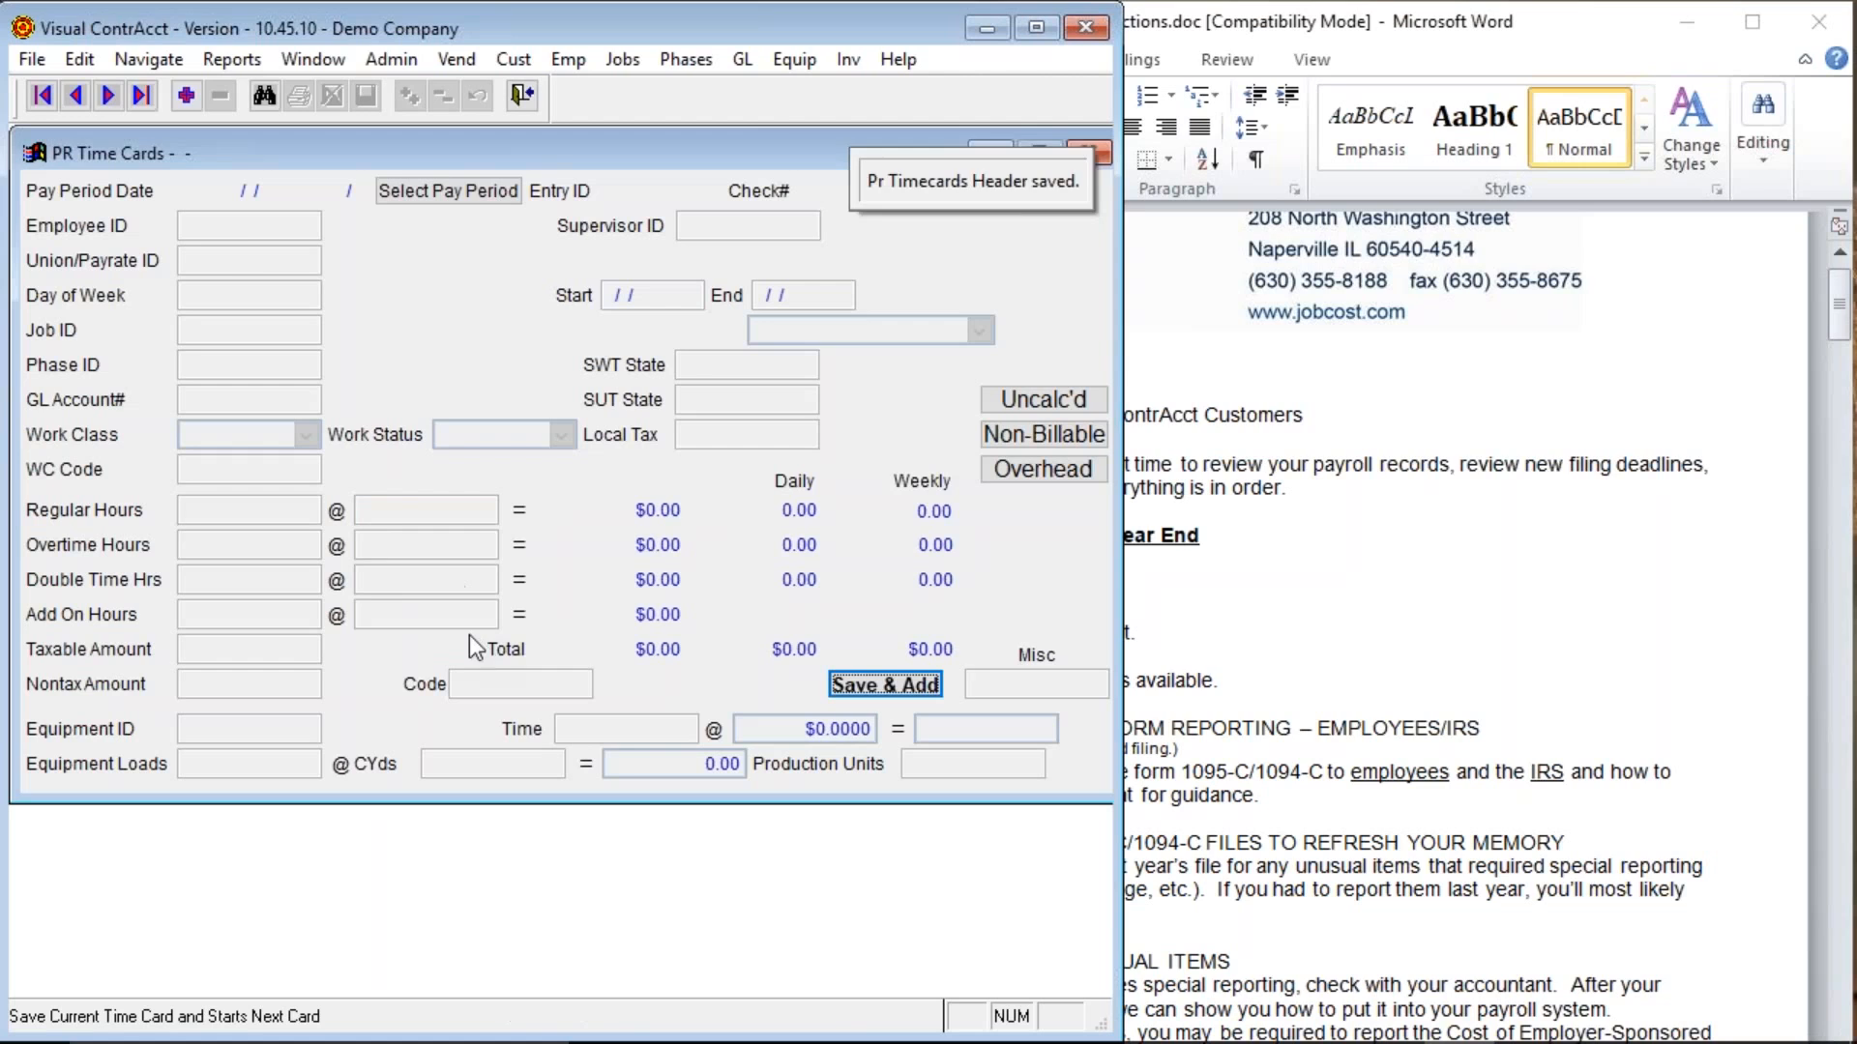
left_click(185, 93)
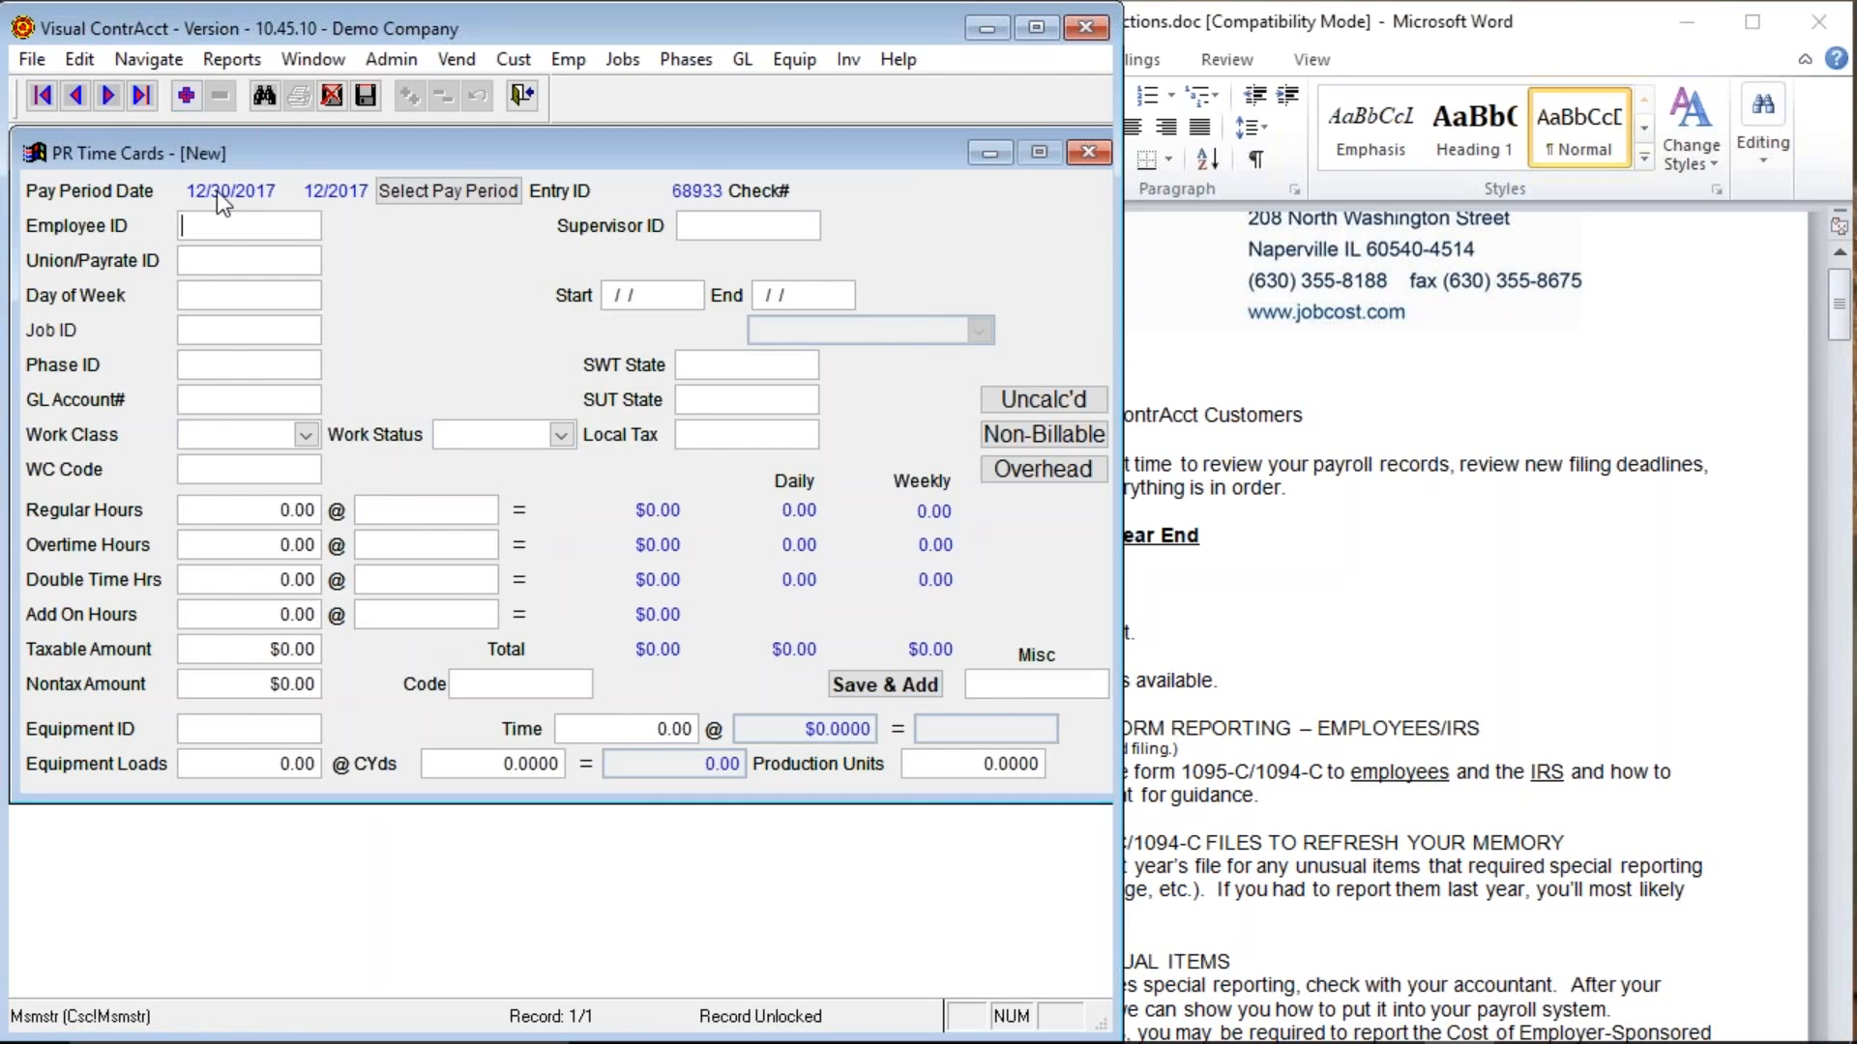
key("Return")
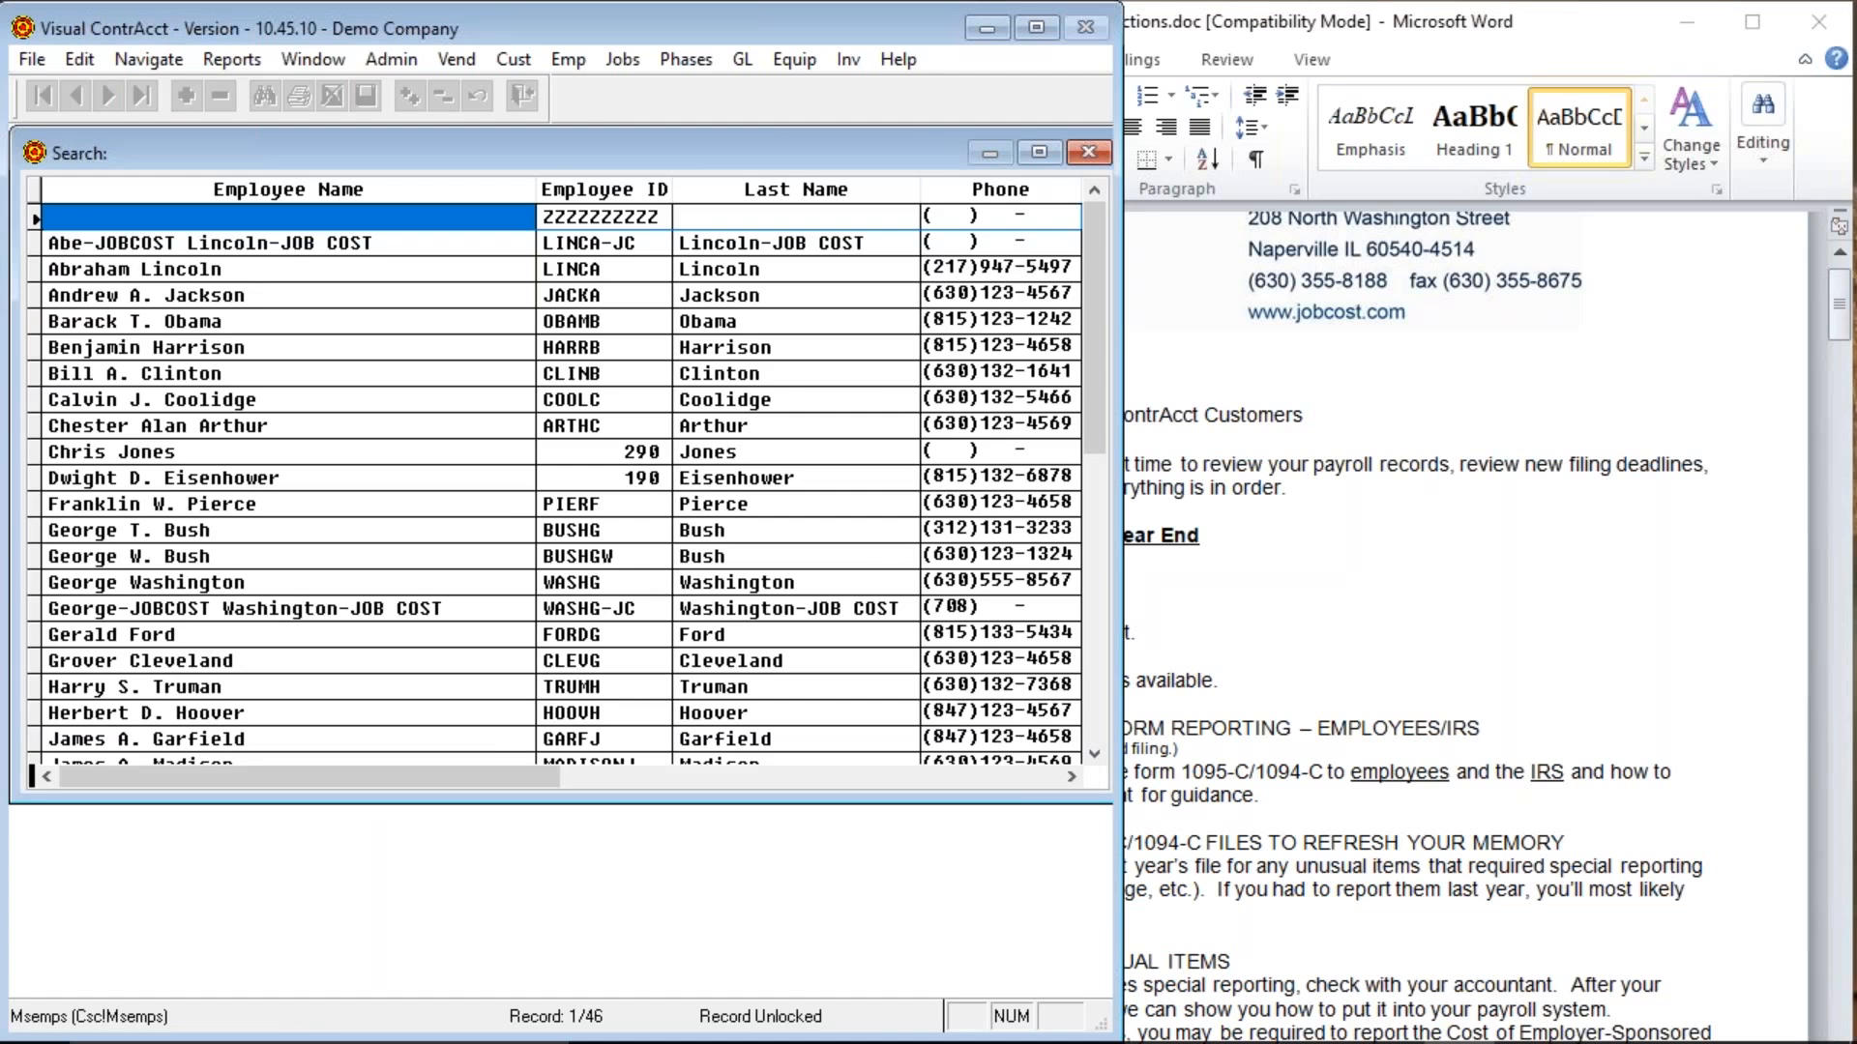
key("Down")
key("Up")
key("Return")
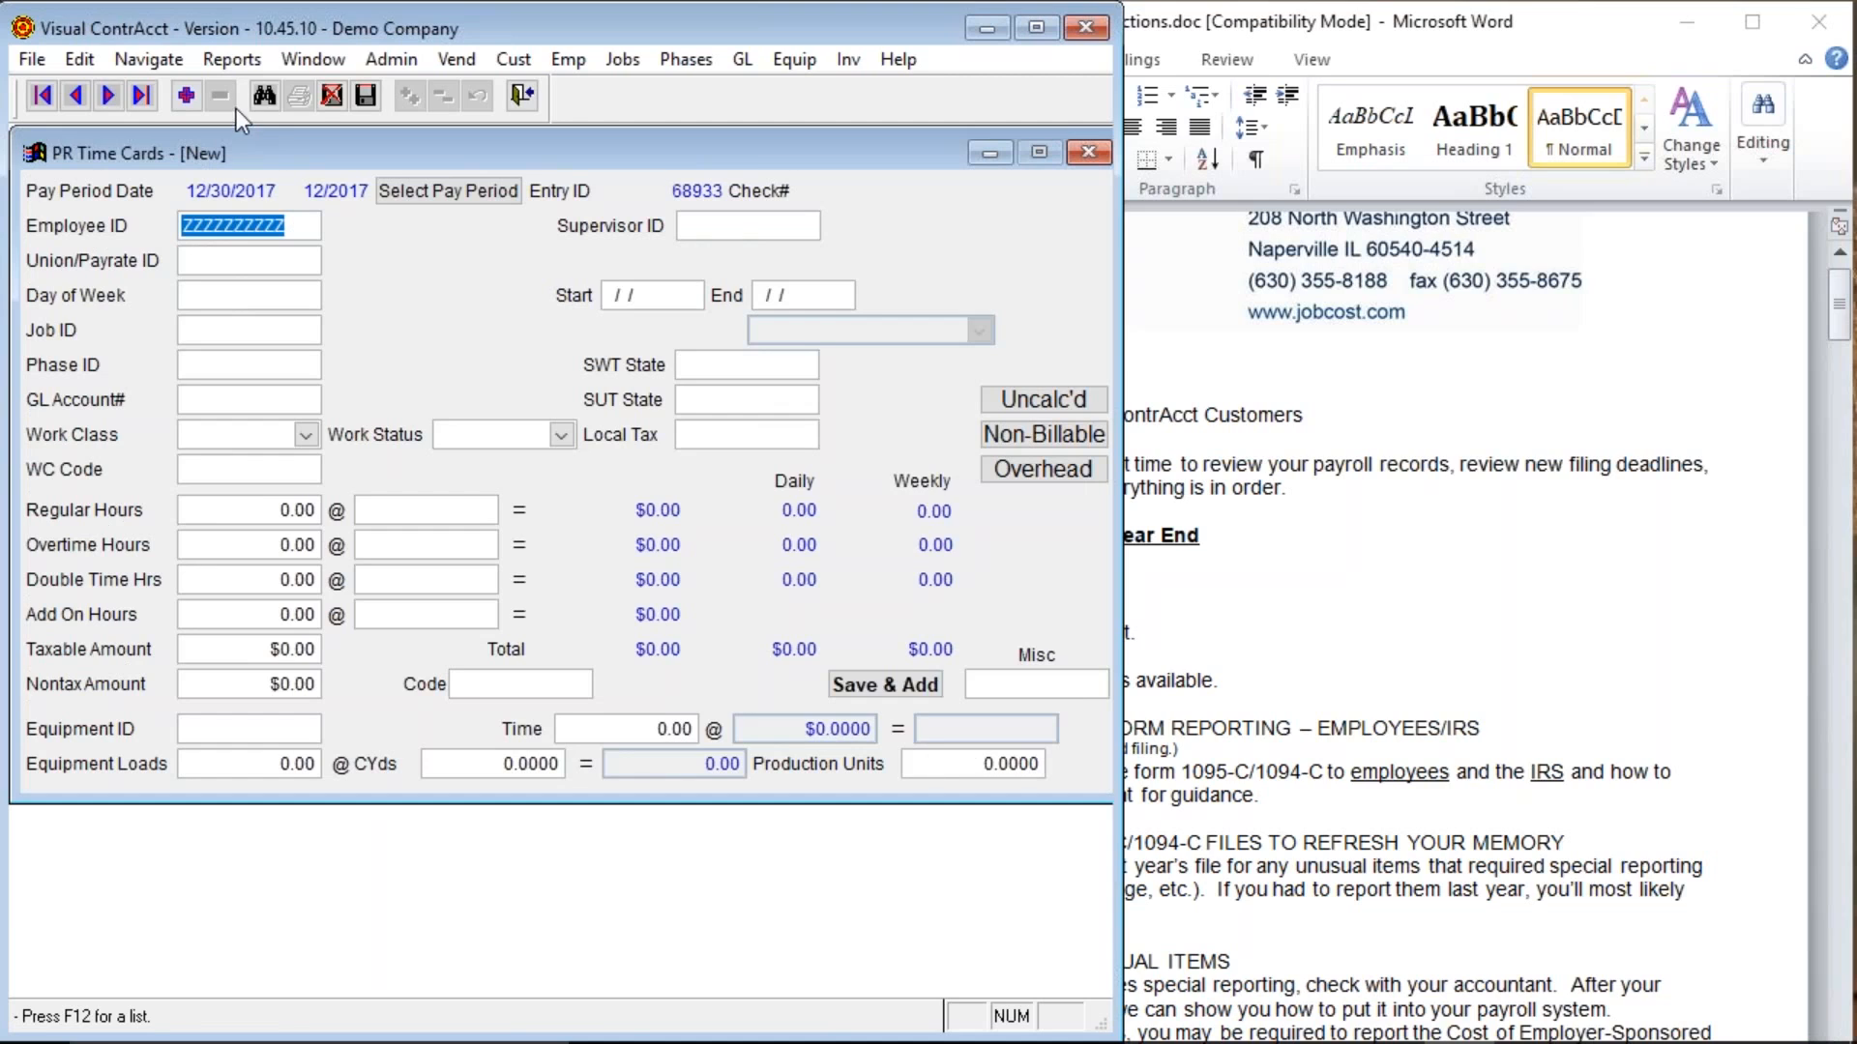
left_click(332, 95)
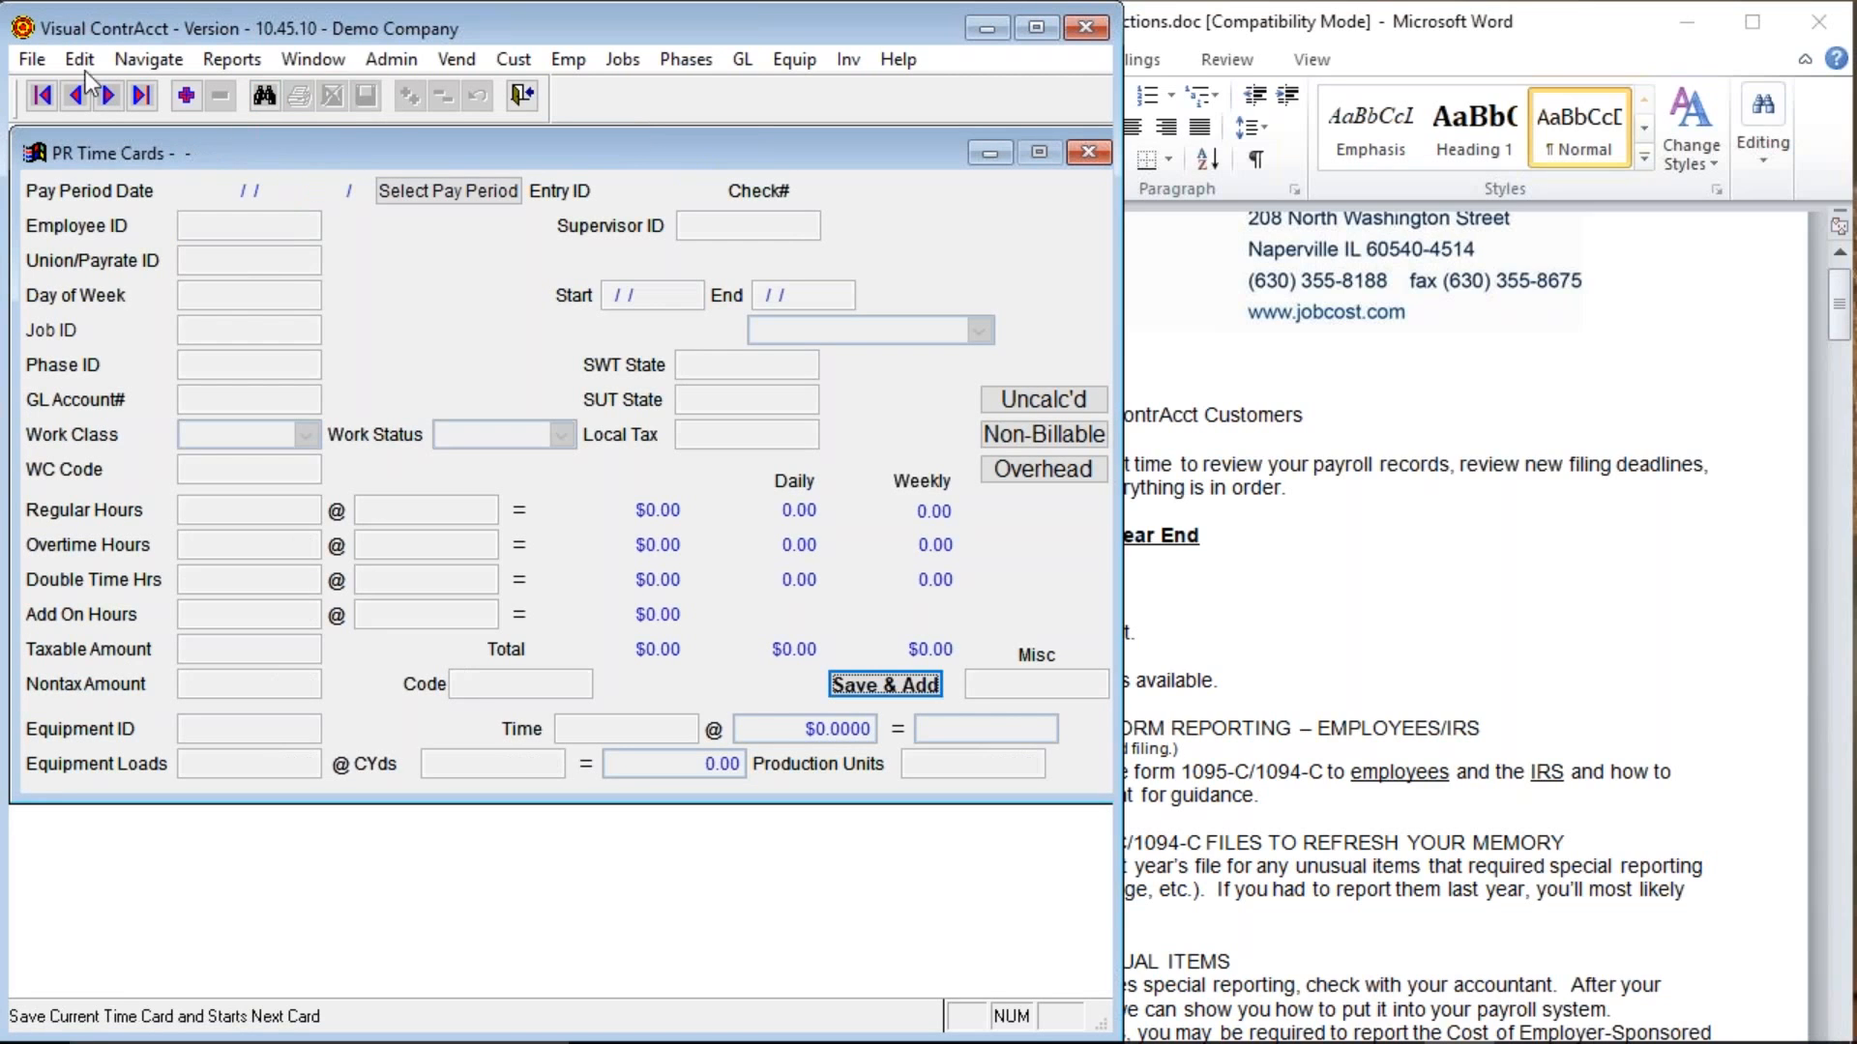
Look up the employee's record in the payroll employees file and close it again.
left_click(34, 59)
mouse_move(116, 310)
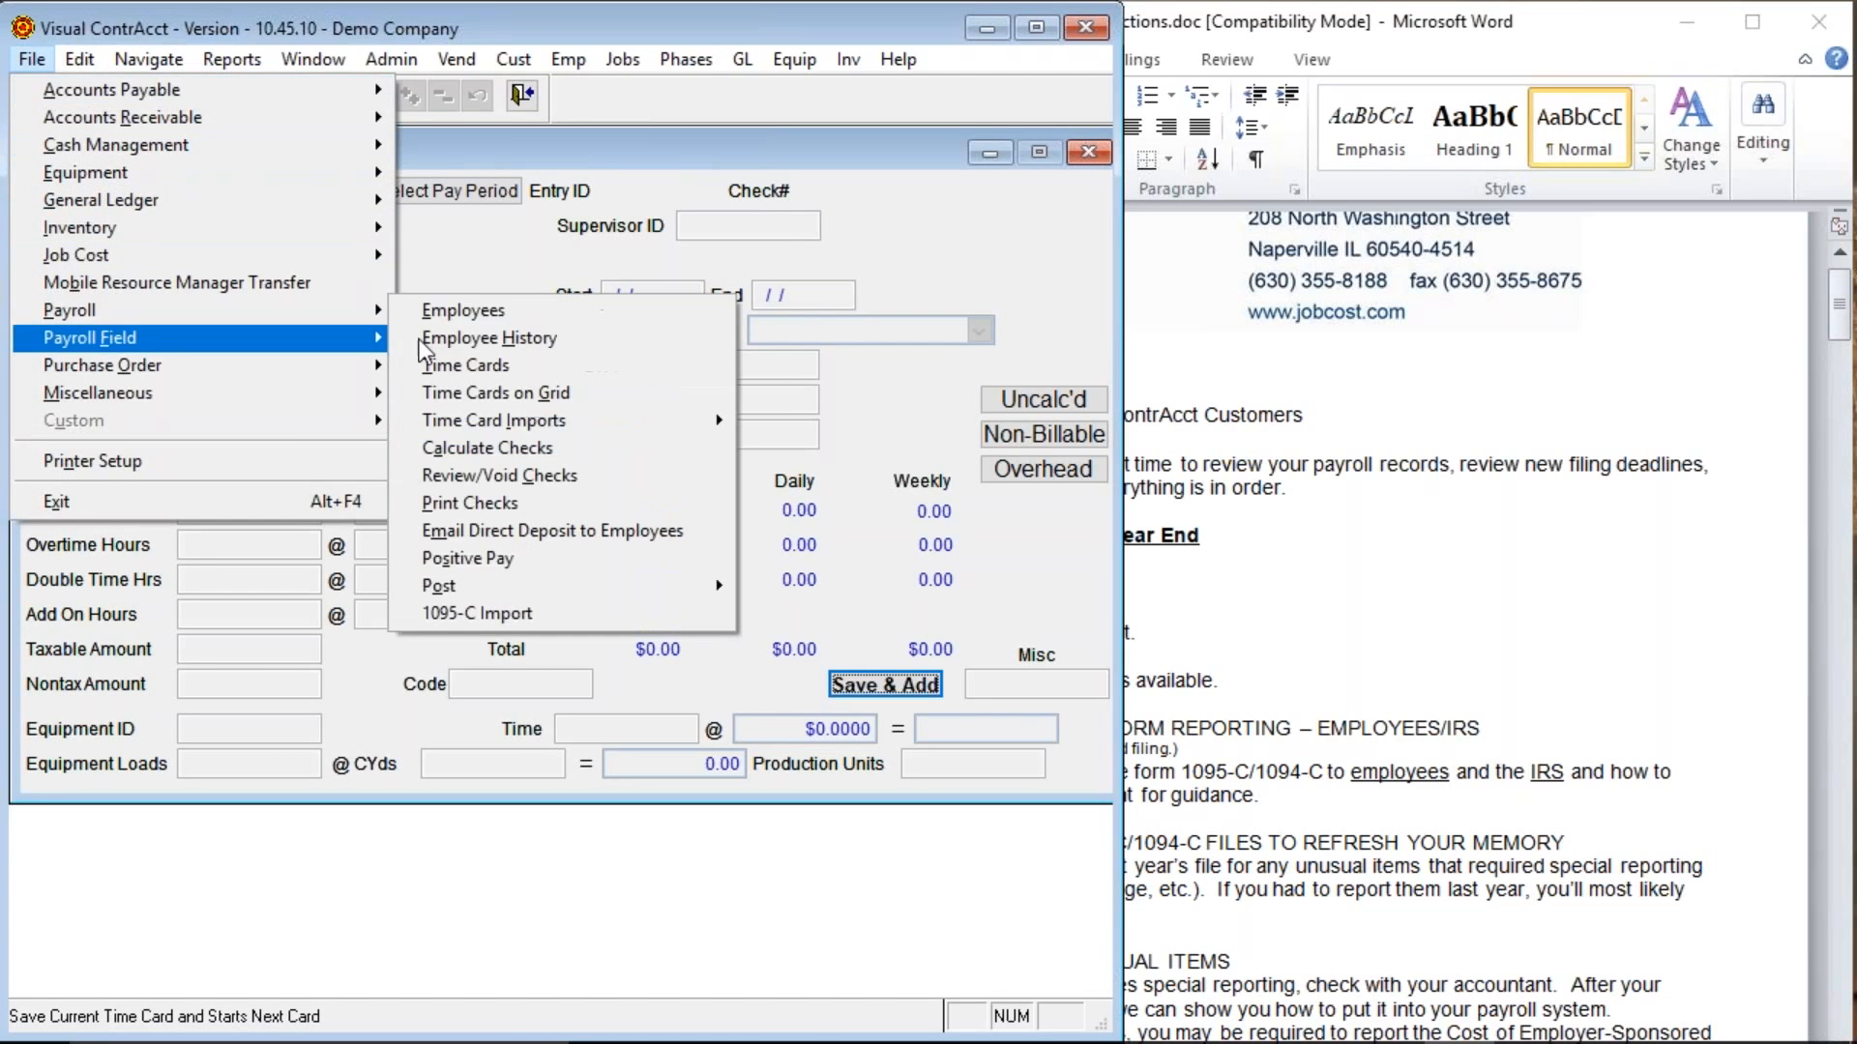
left_click(474, 310)
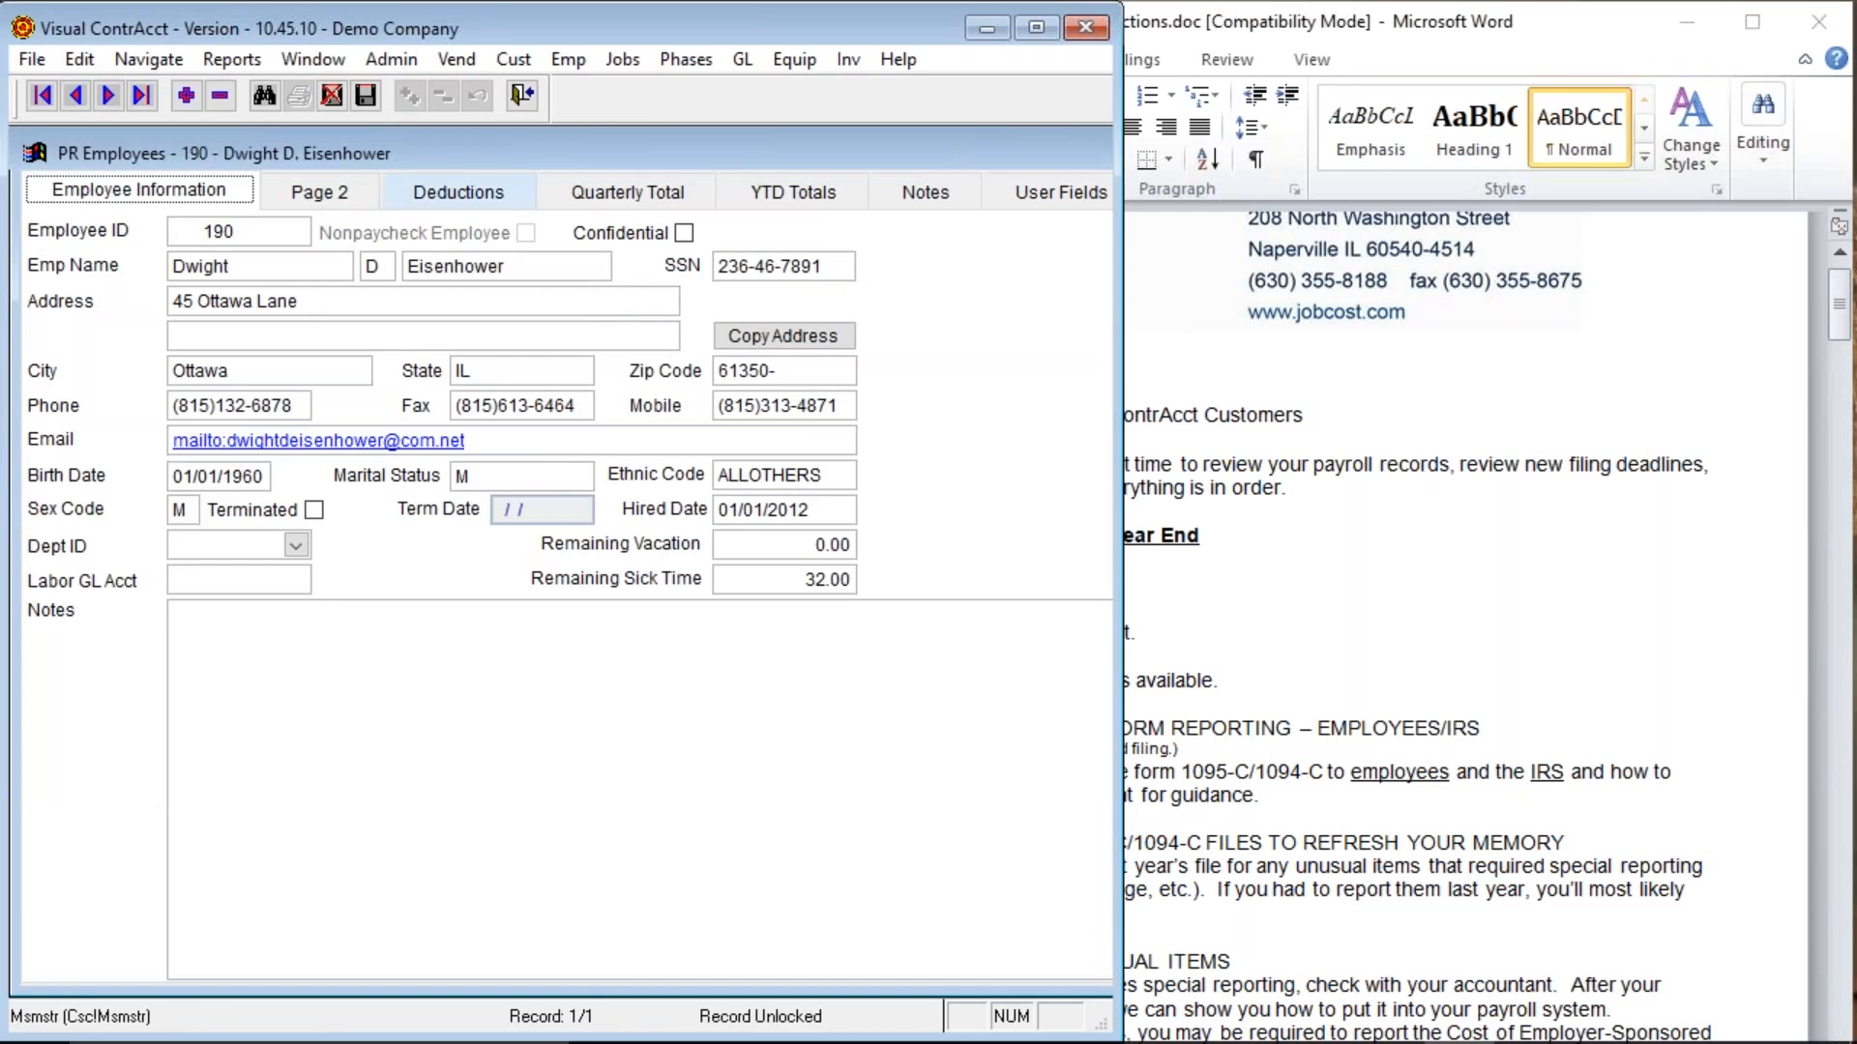
left_click(525, 96)
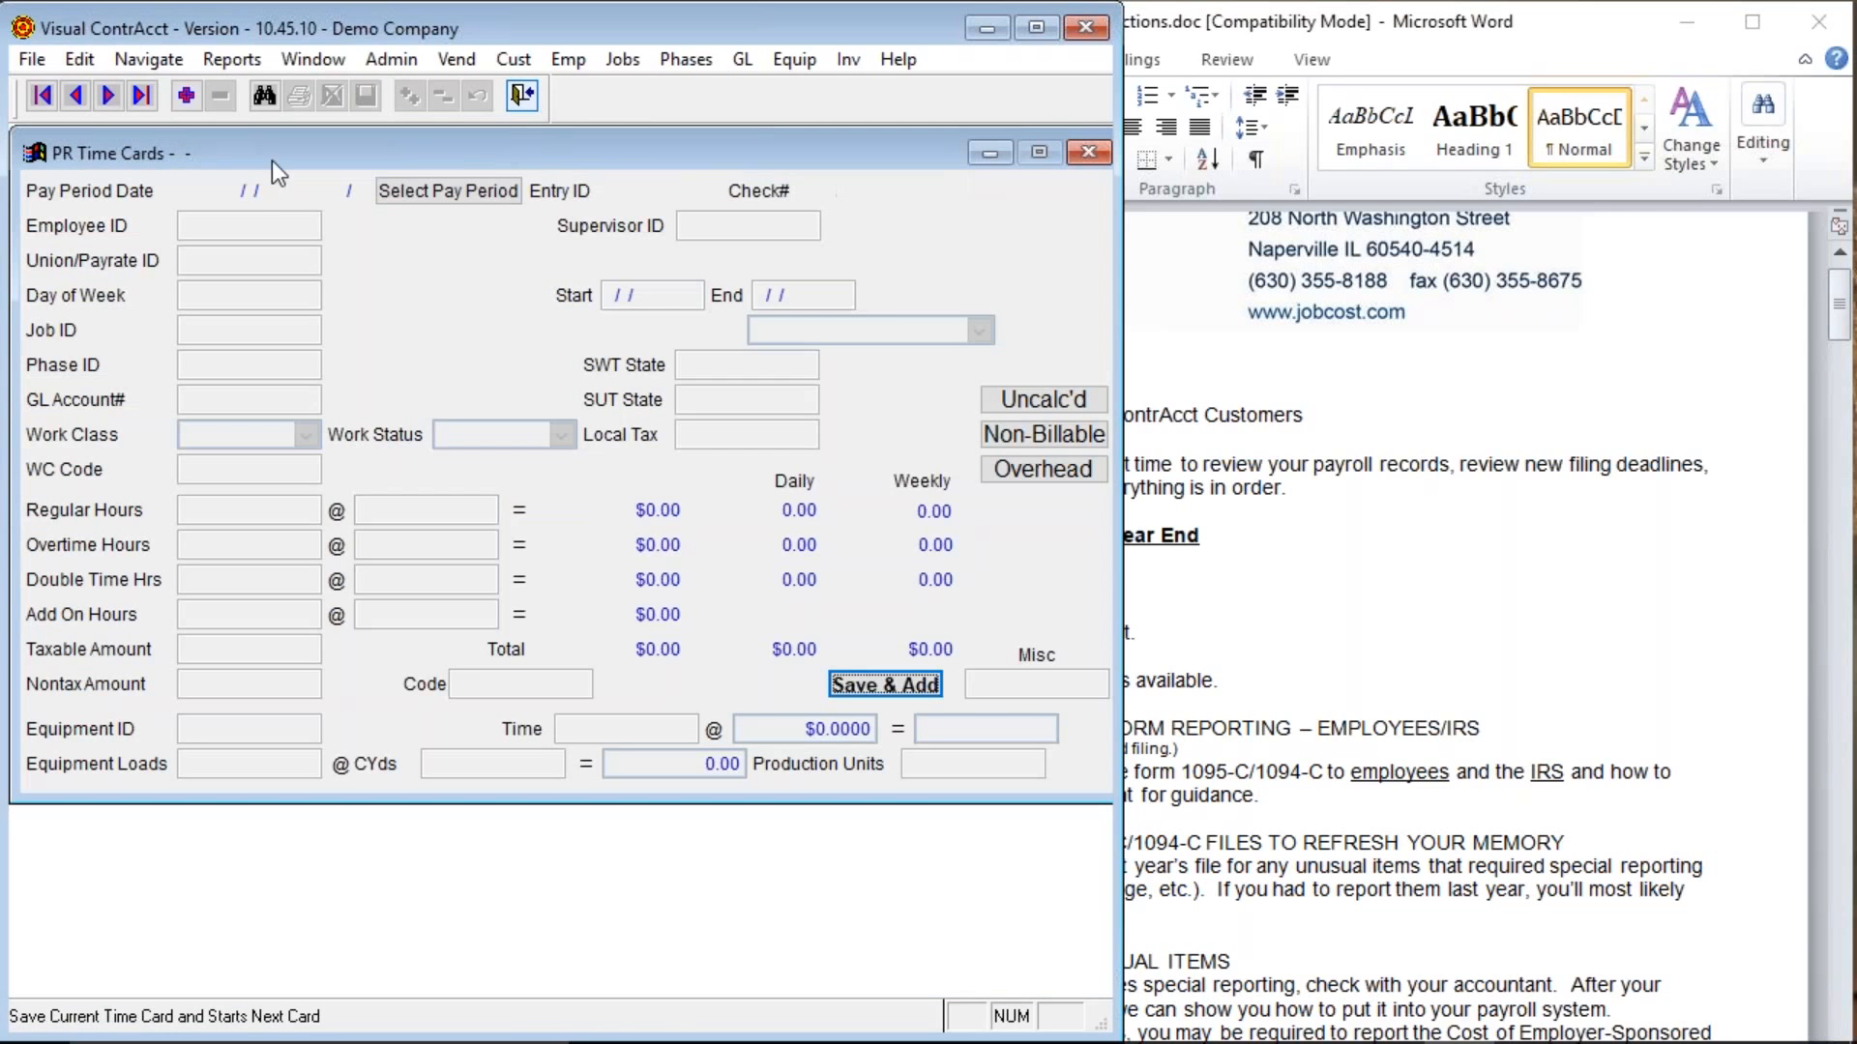
Start a new time card in the 12/30/2017 pay period for the looked-up employee and clear the Union/Payrate ID.
left_click(185, 96)
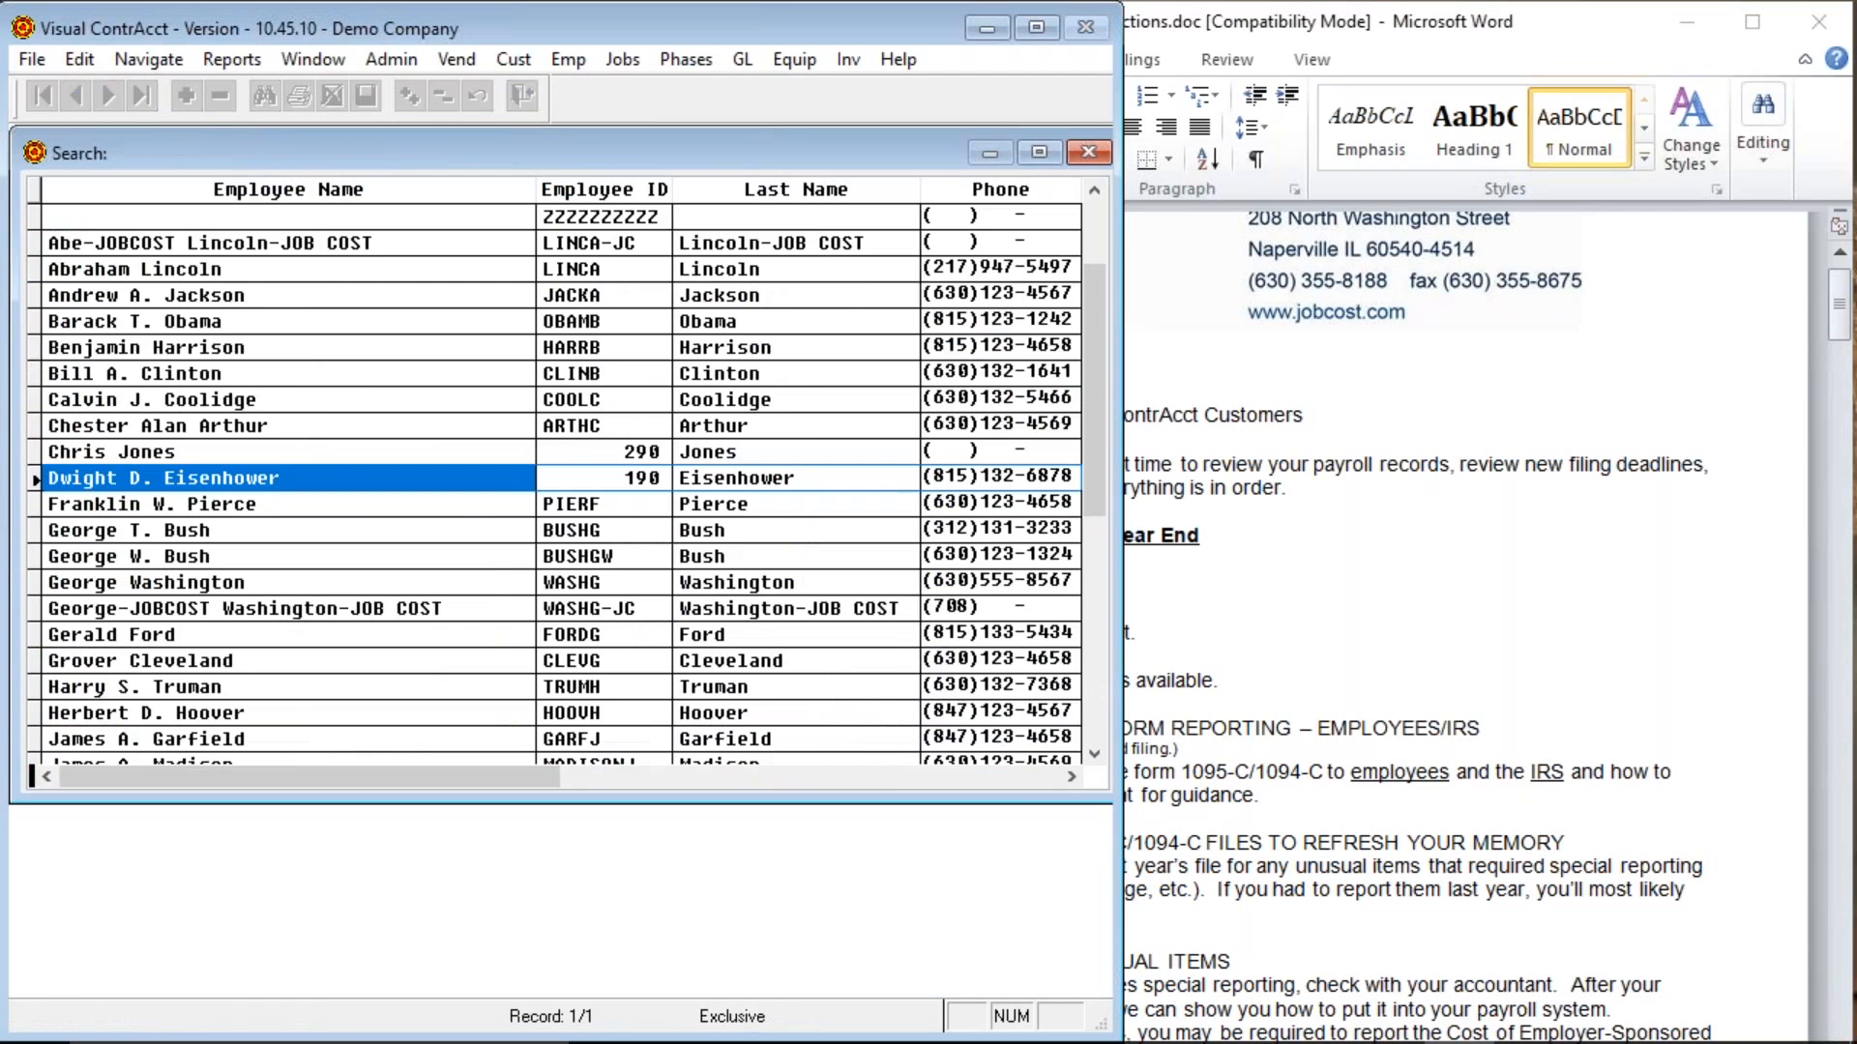
key("Return")
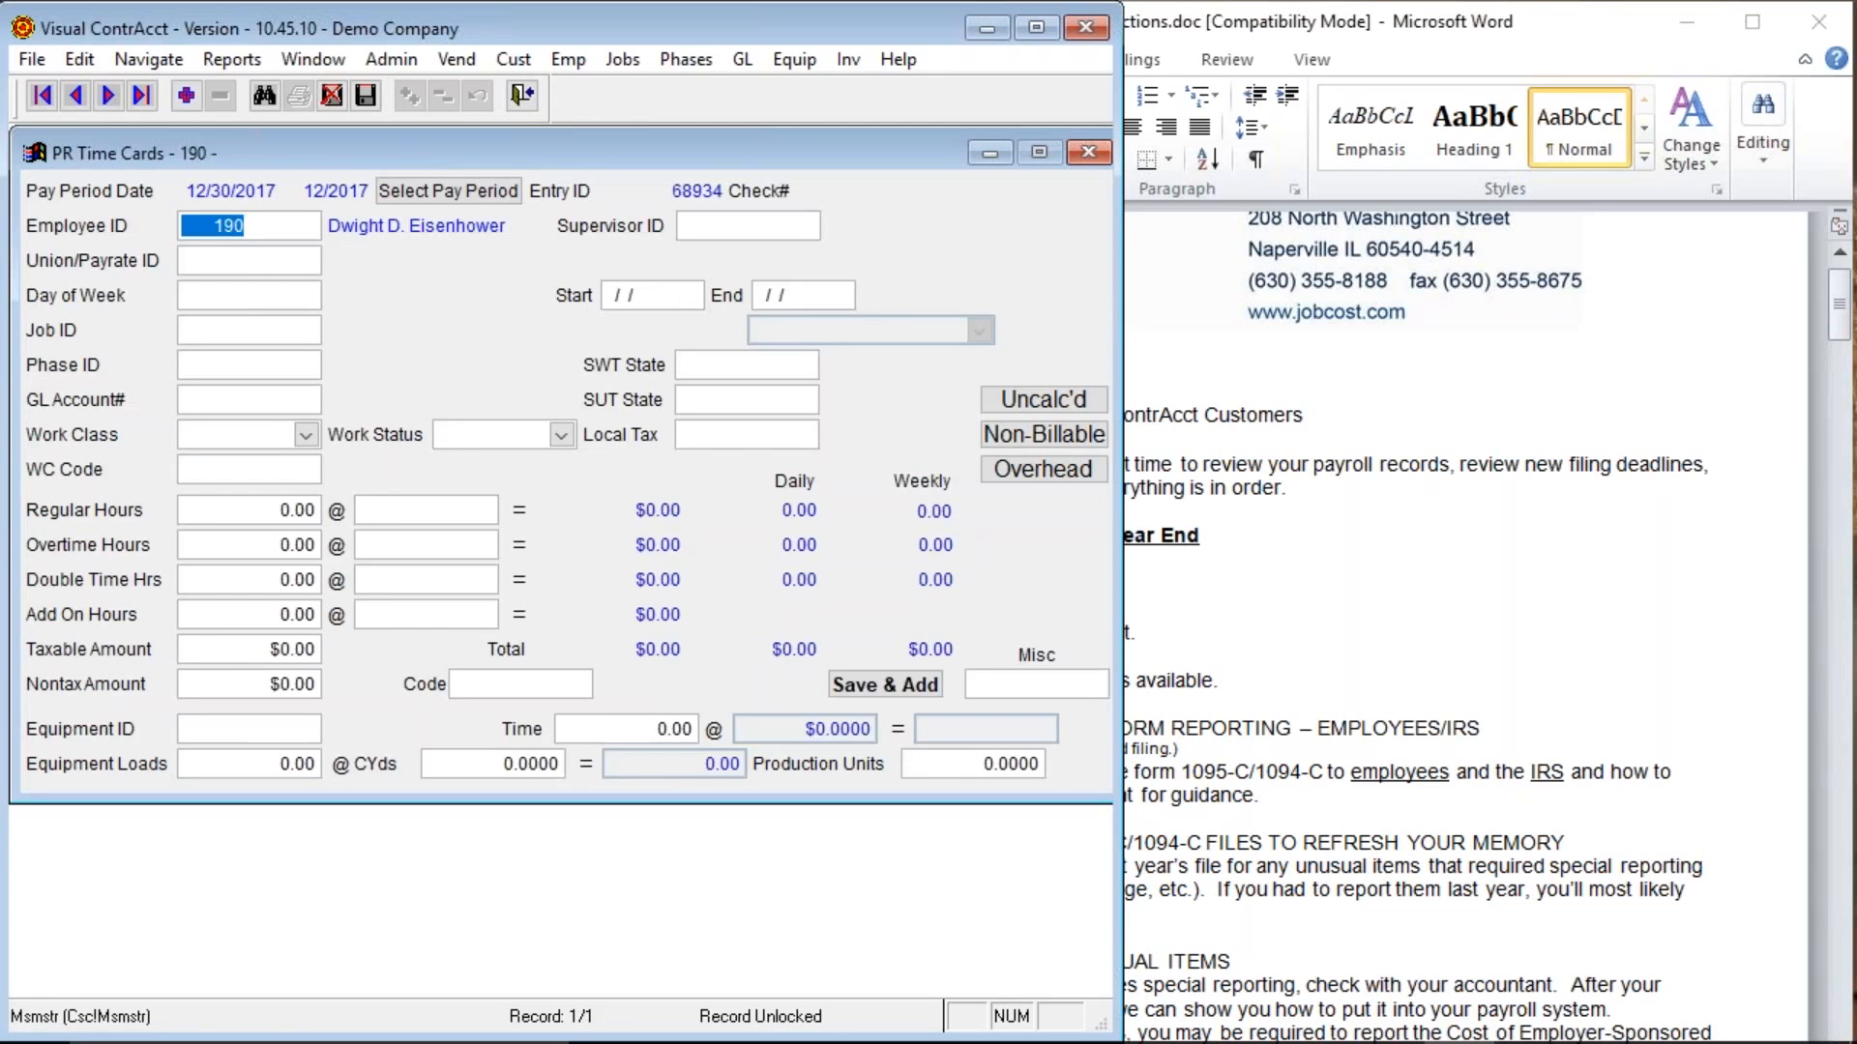
key("Return")
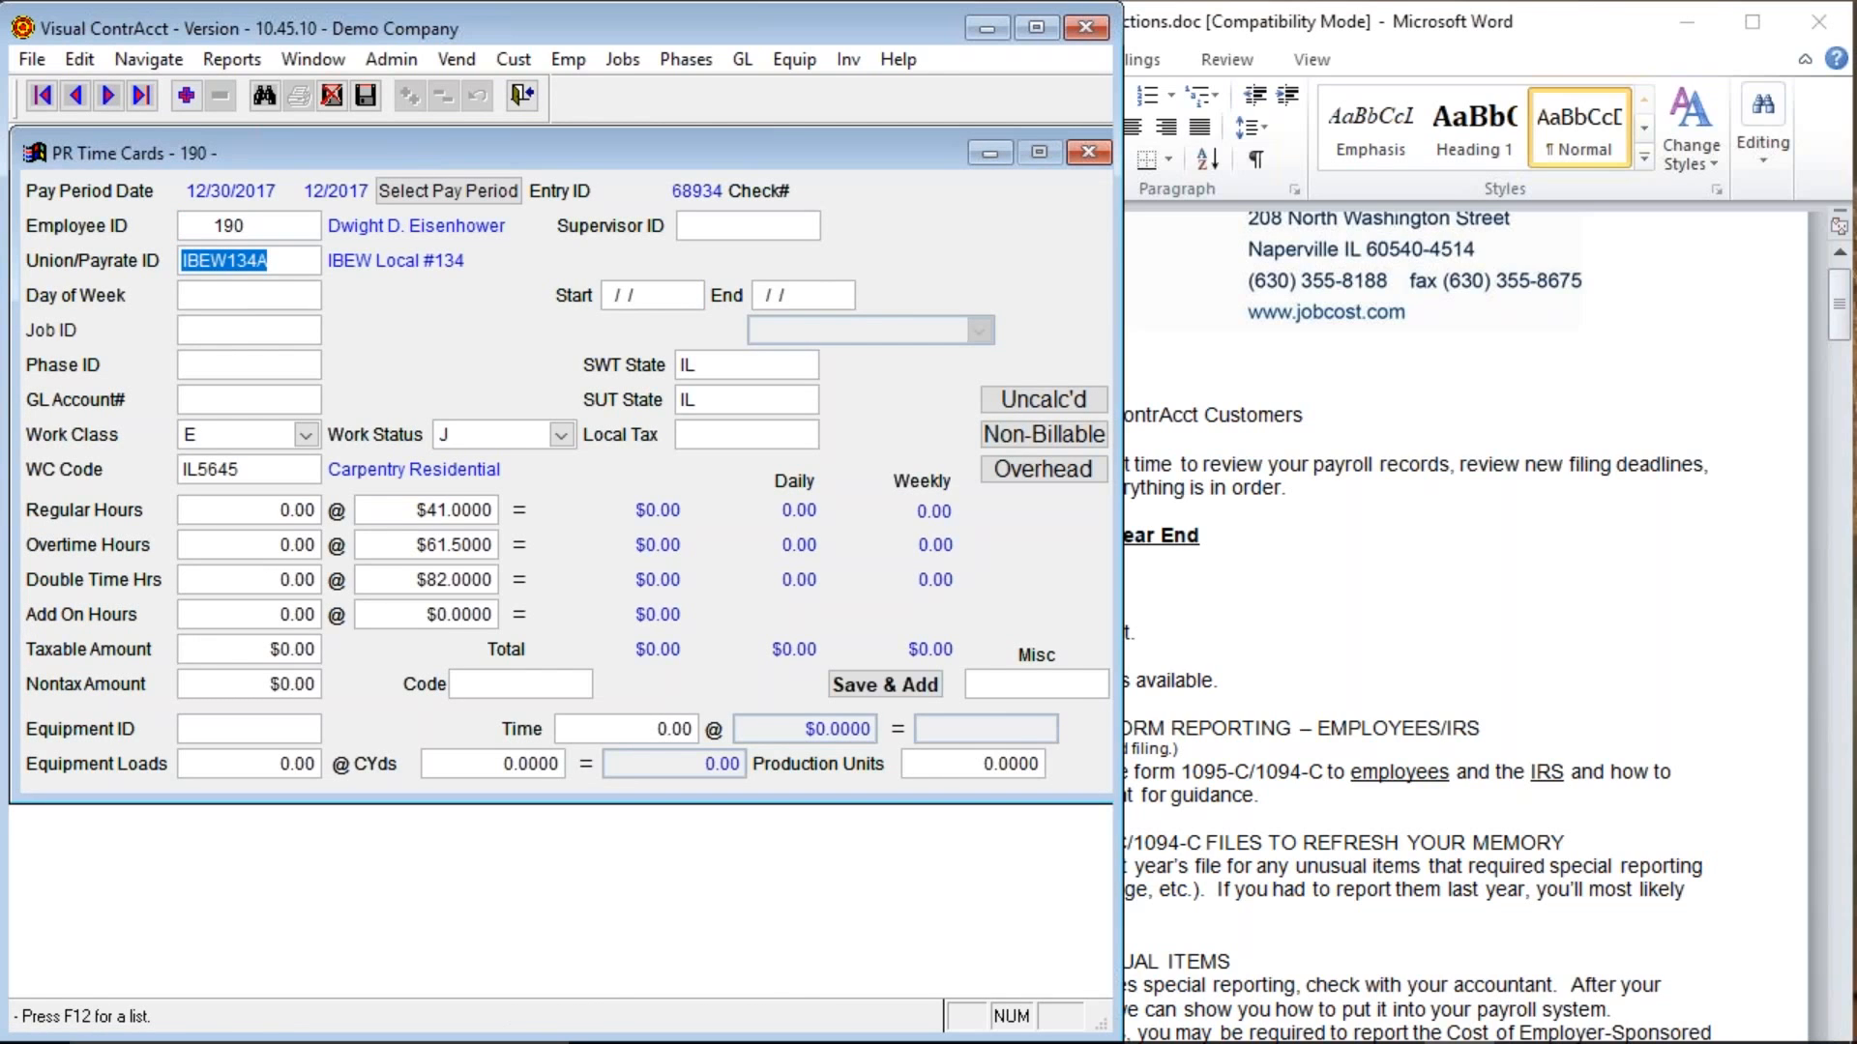
key("BackSpace")
key("Return")
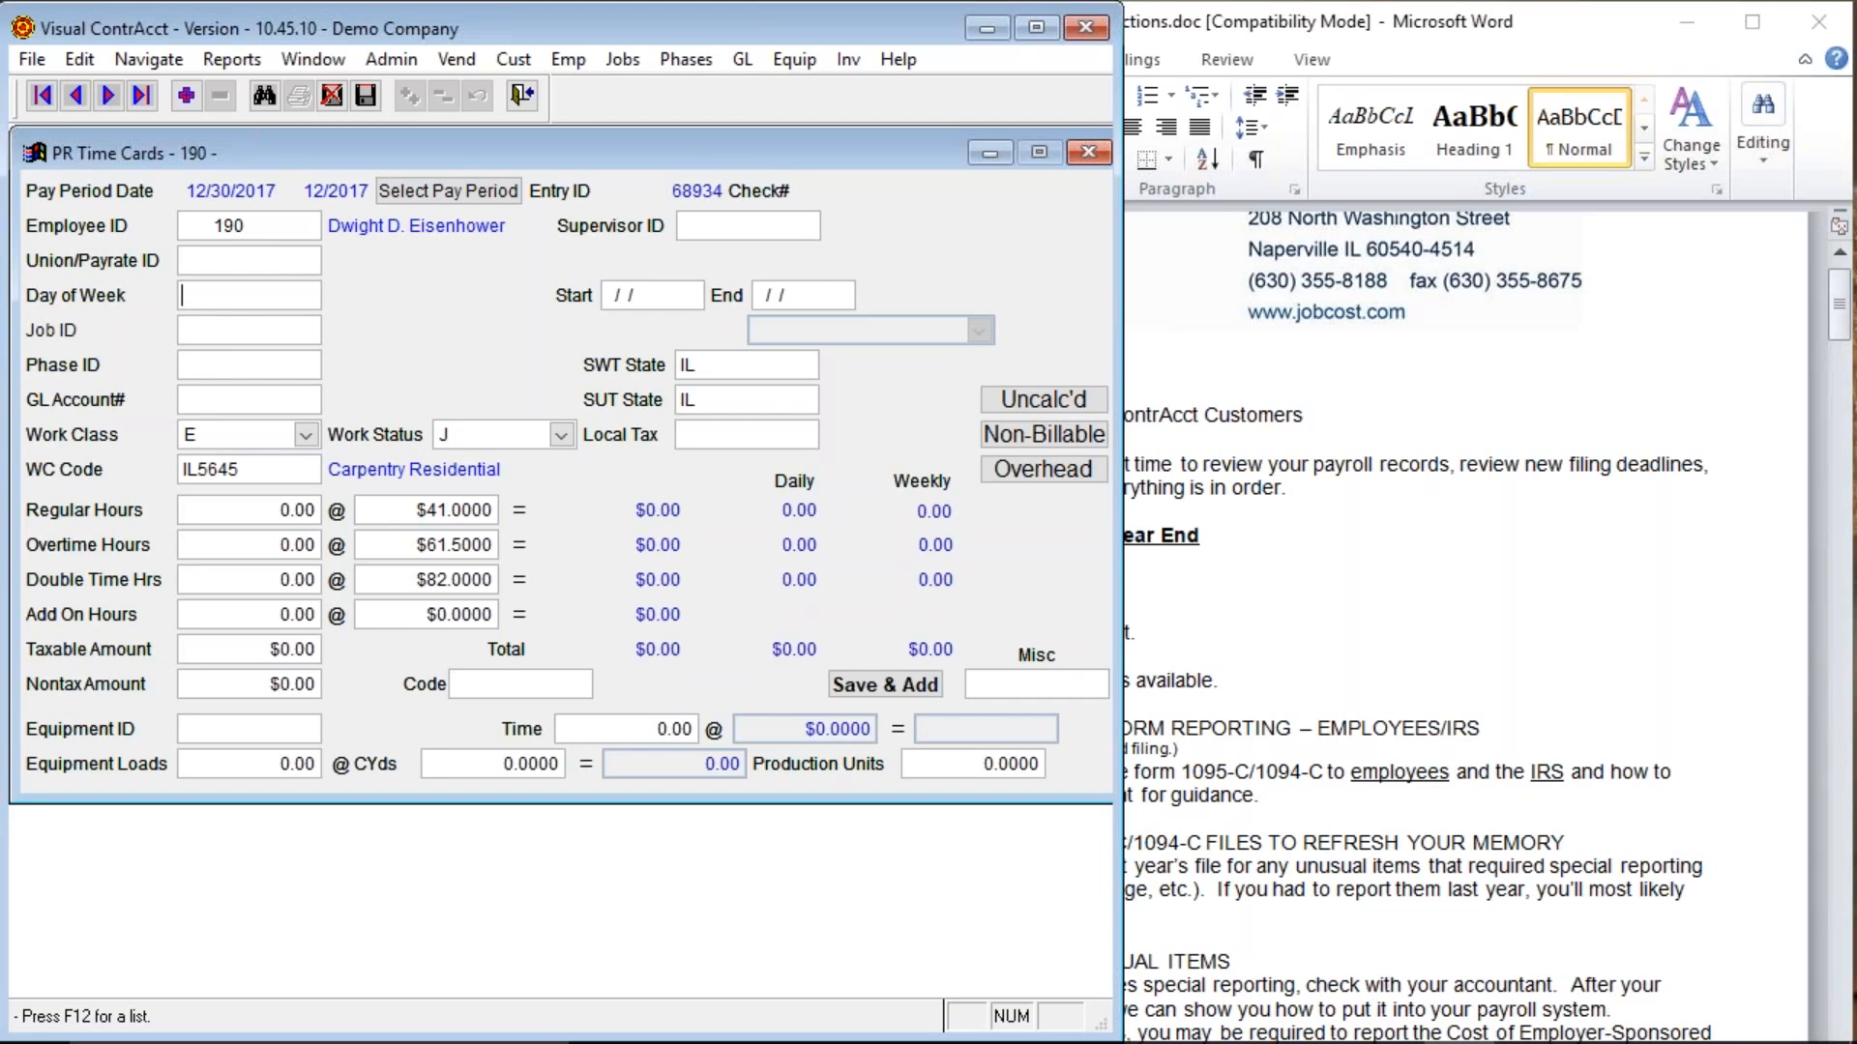
Set the time card's day of week to W (Weekly) and accept the period 12/24/2017 to 12/30/2017.
type("W")
key("Tab")
key("Tab")
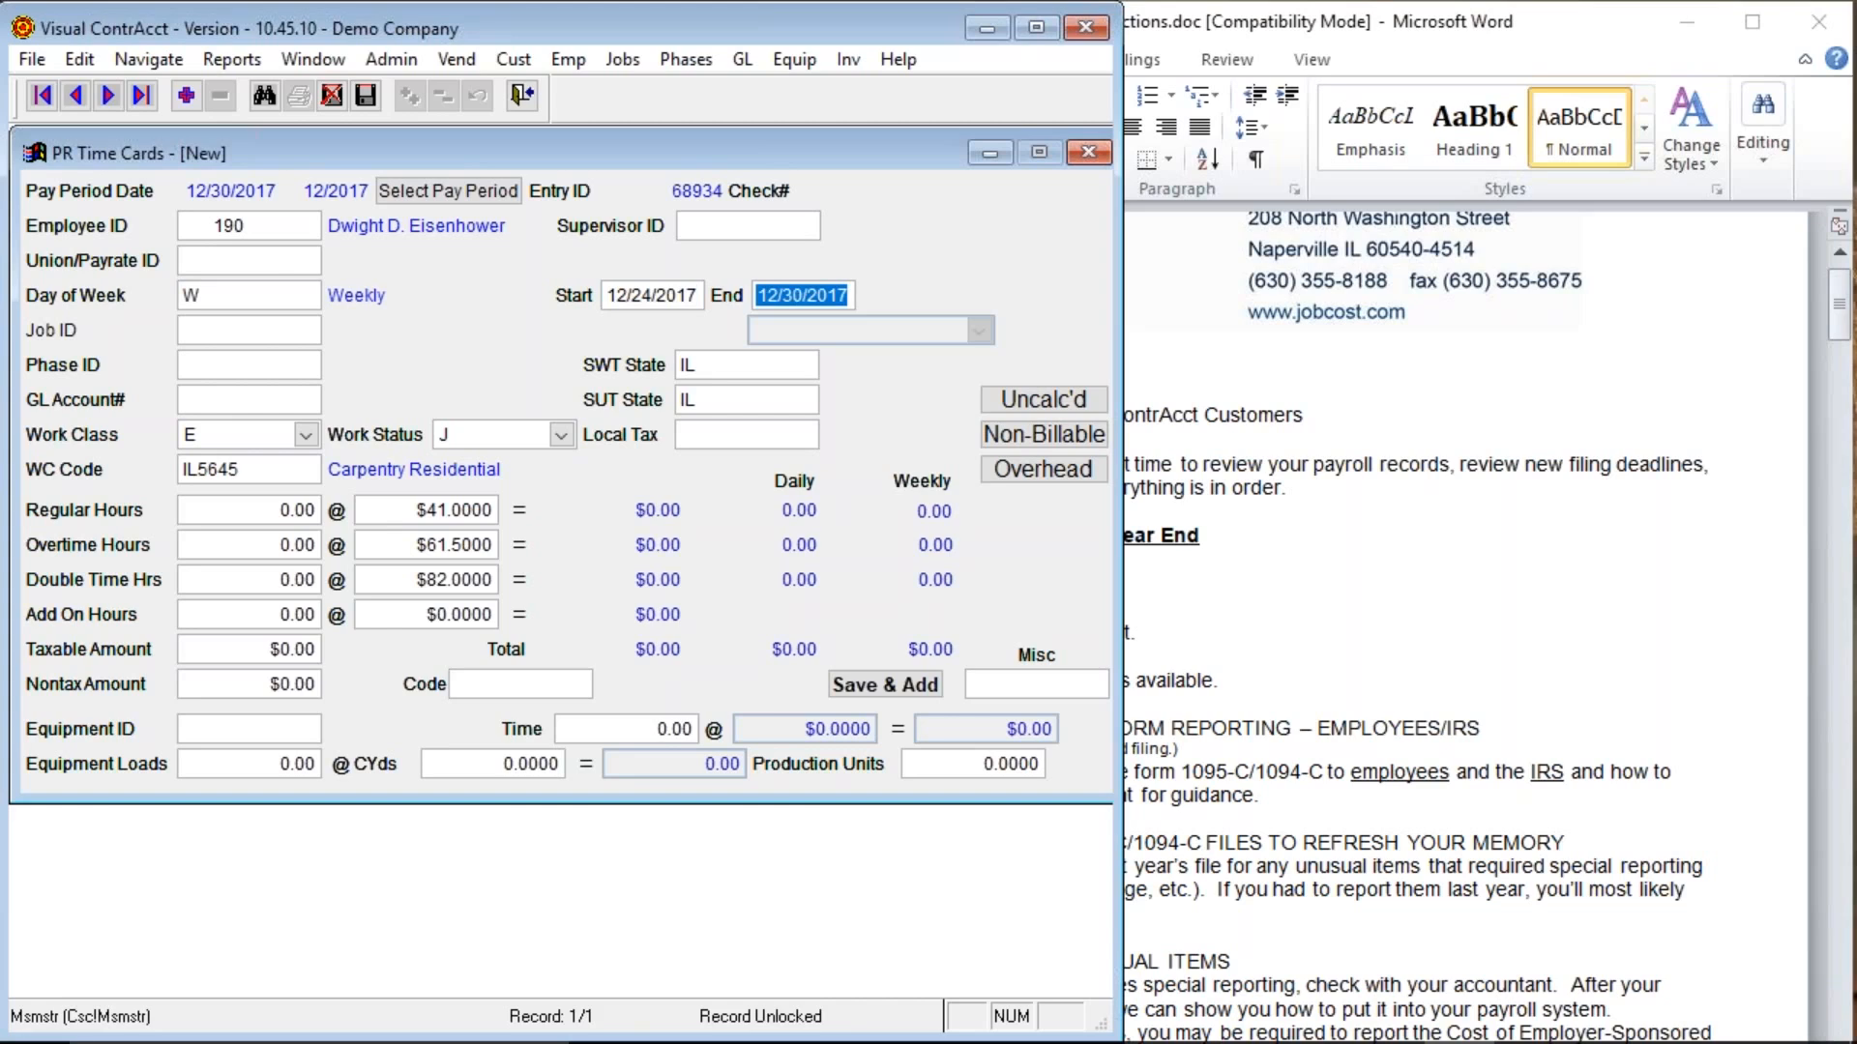
key("Tab")
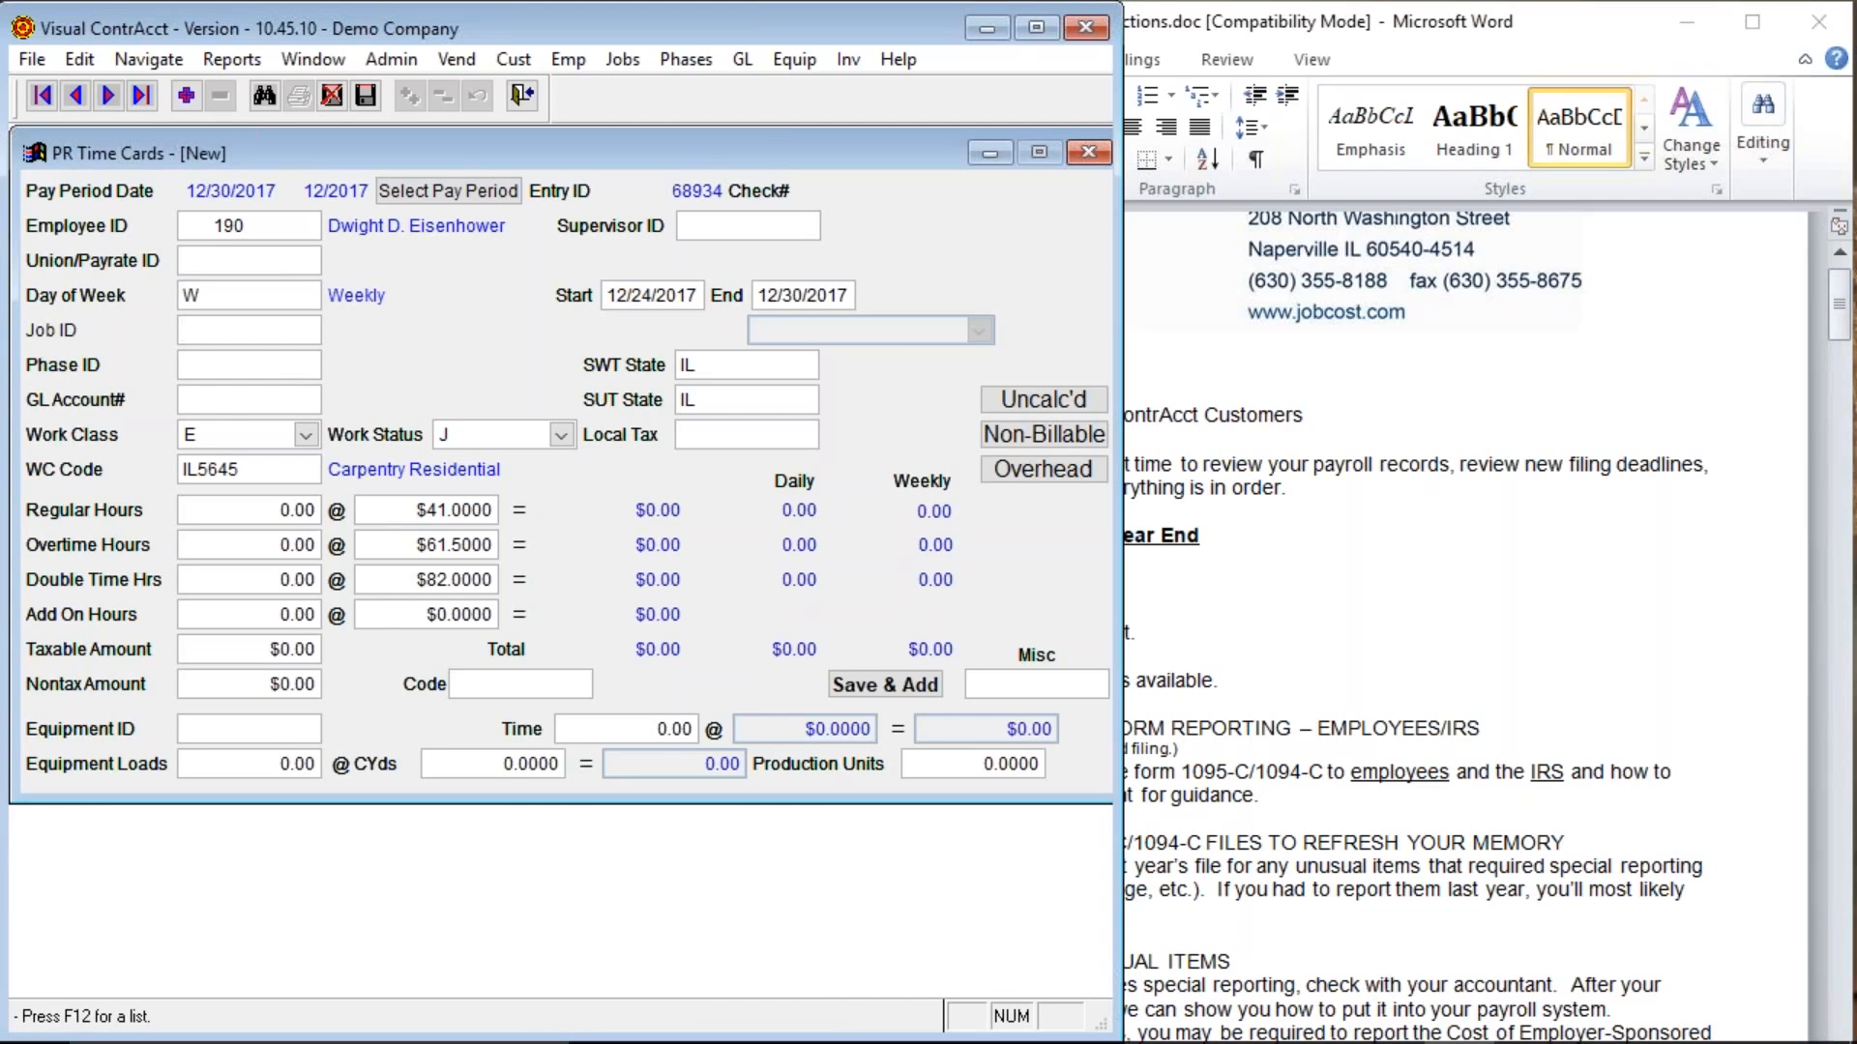
key("Tab")
key("Tab")
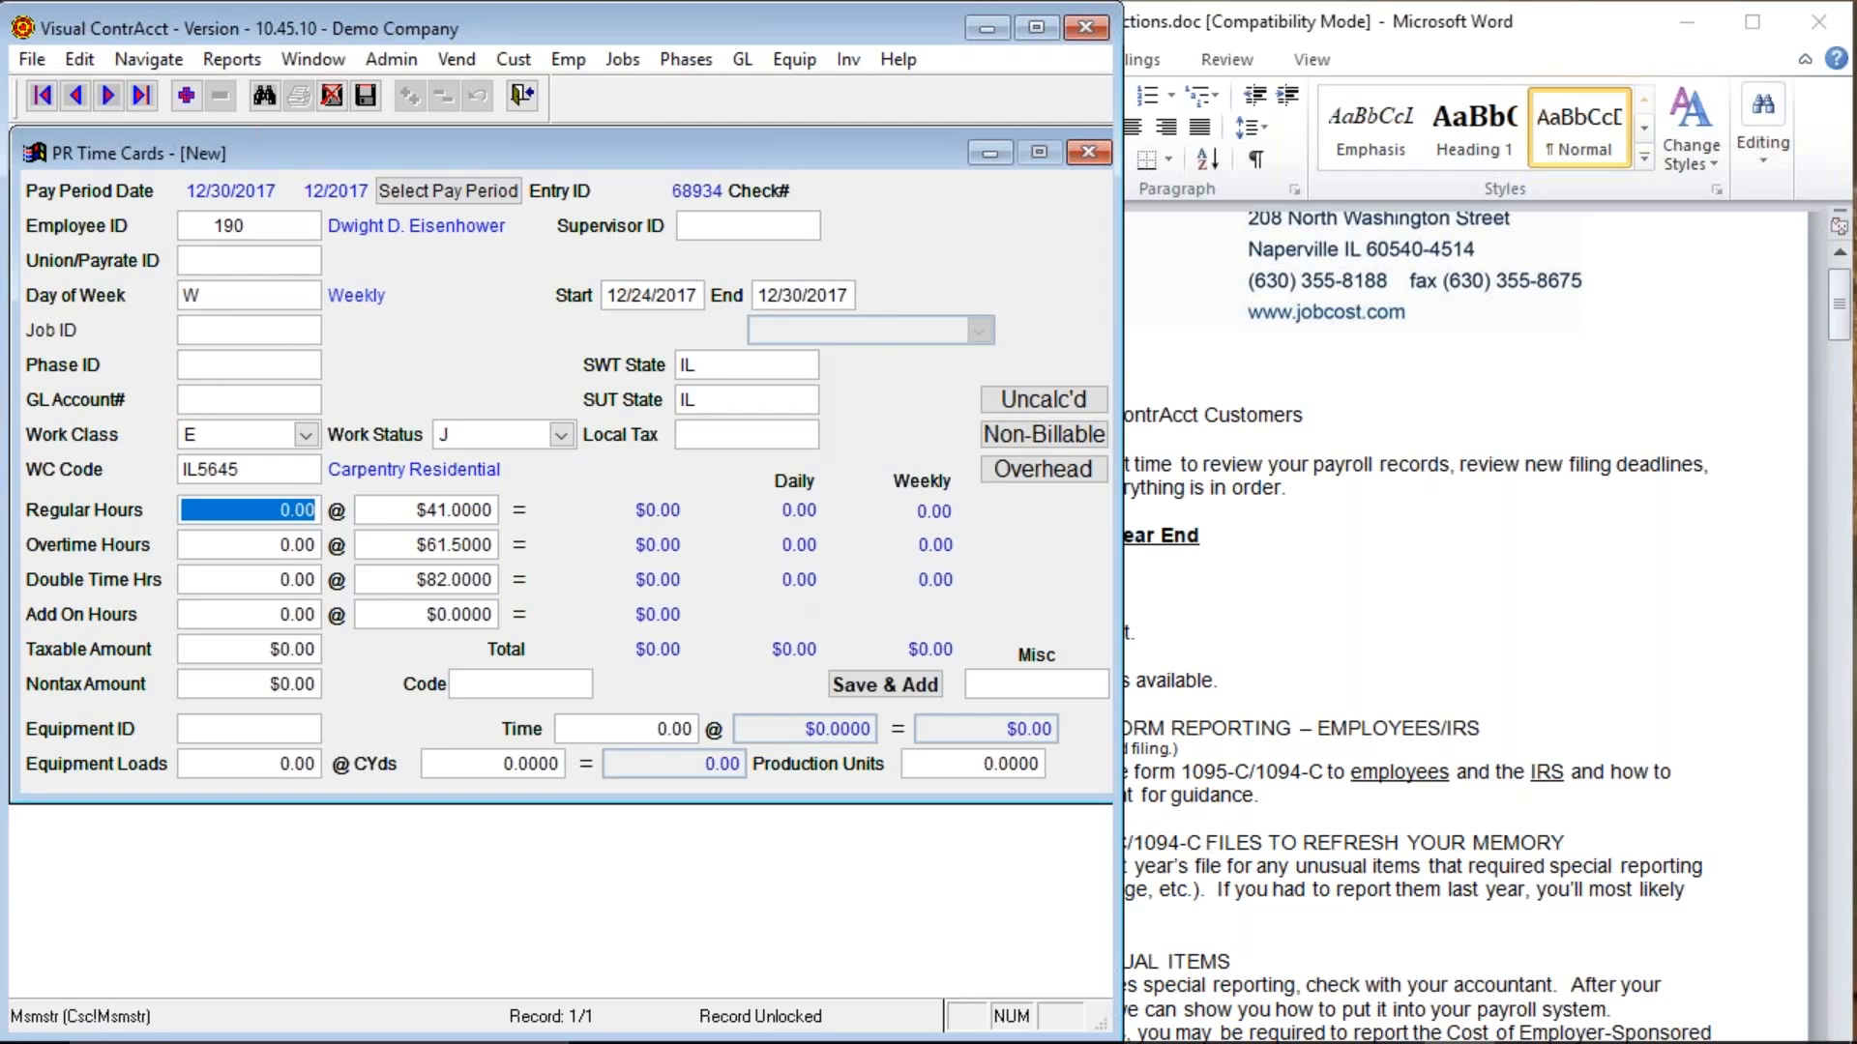
key("Tab")
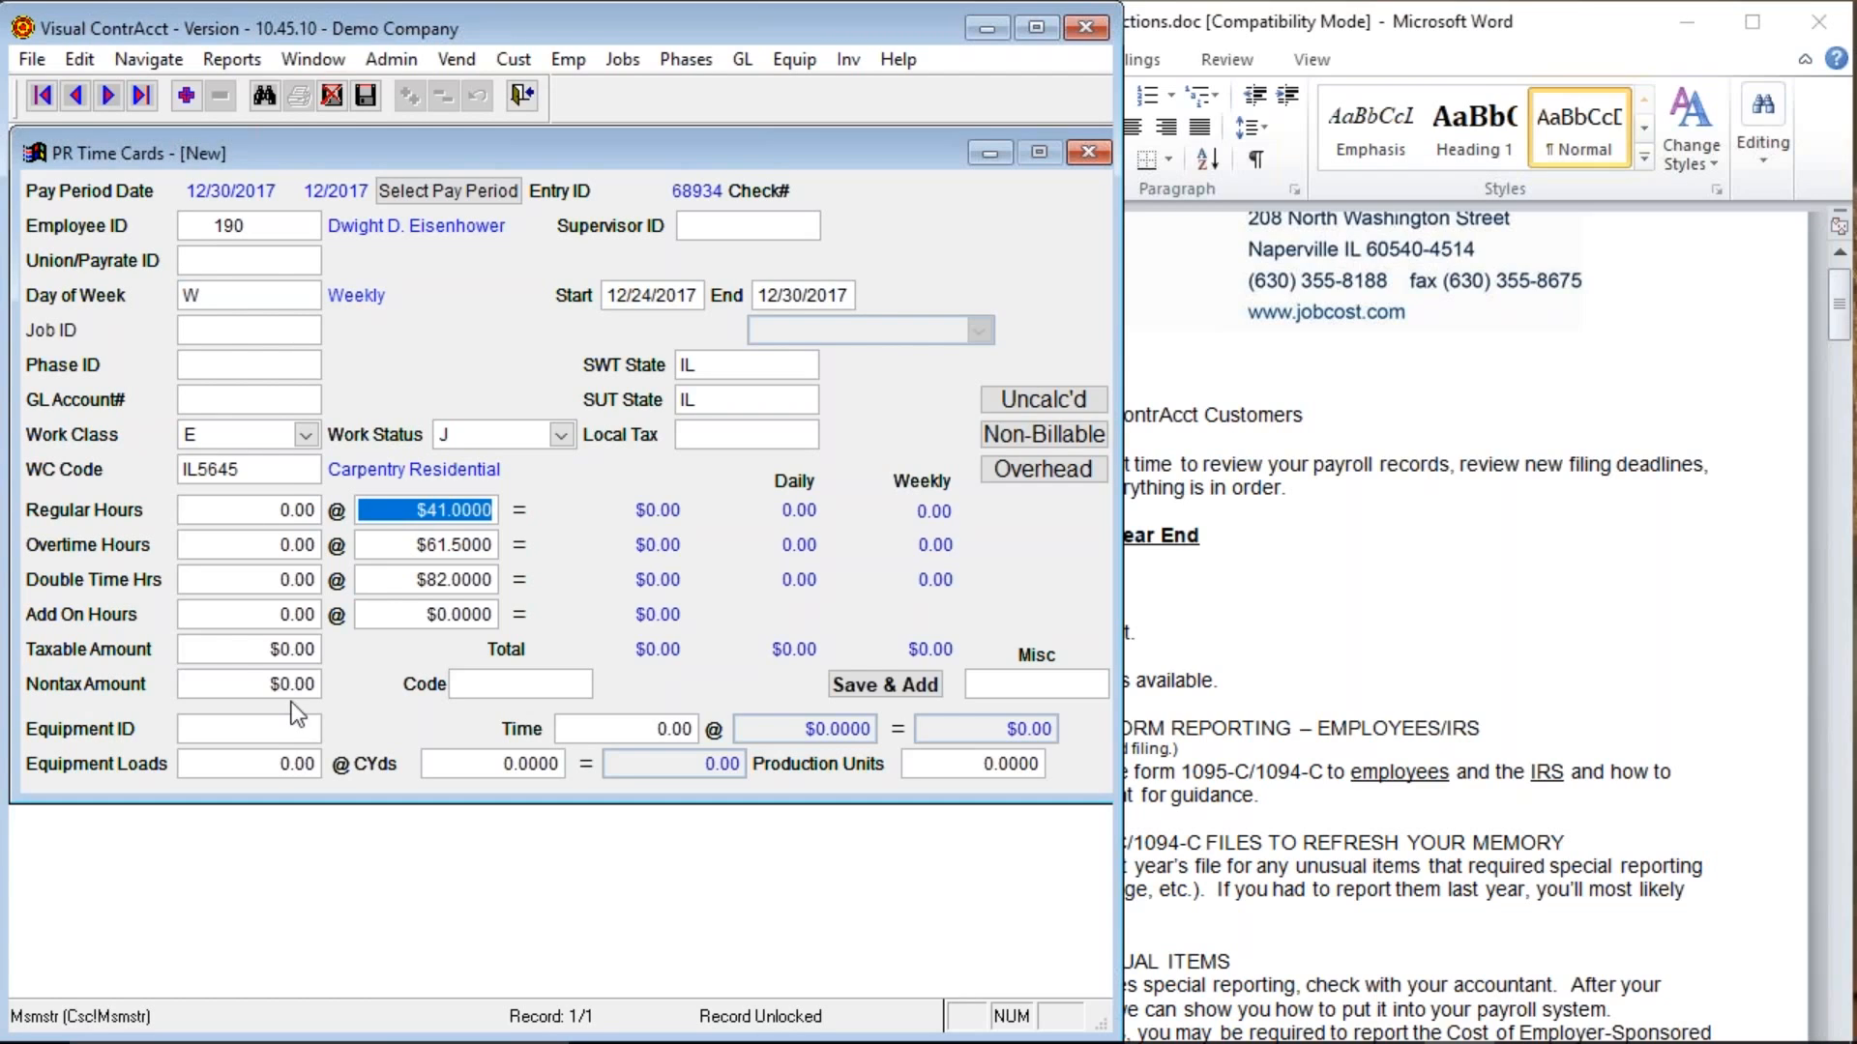
Set the time card's taxable amount to $538.50 and try to save the card.
left_click(242, 650)
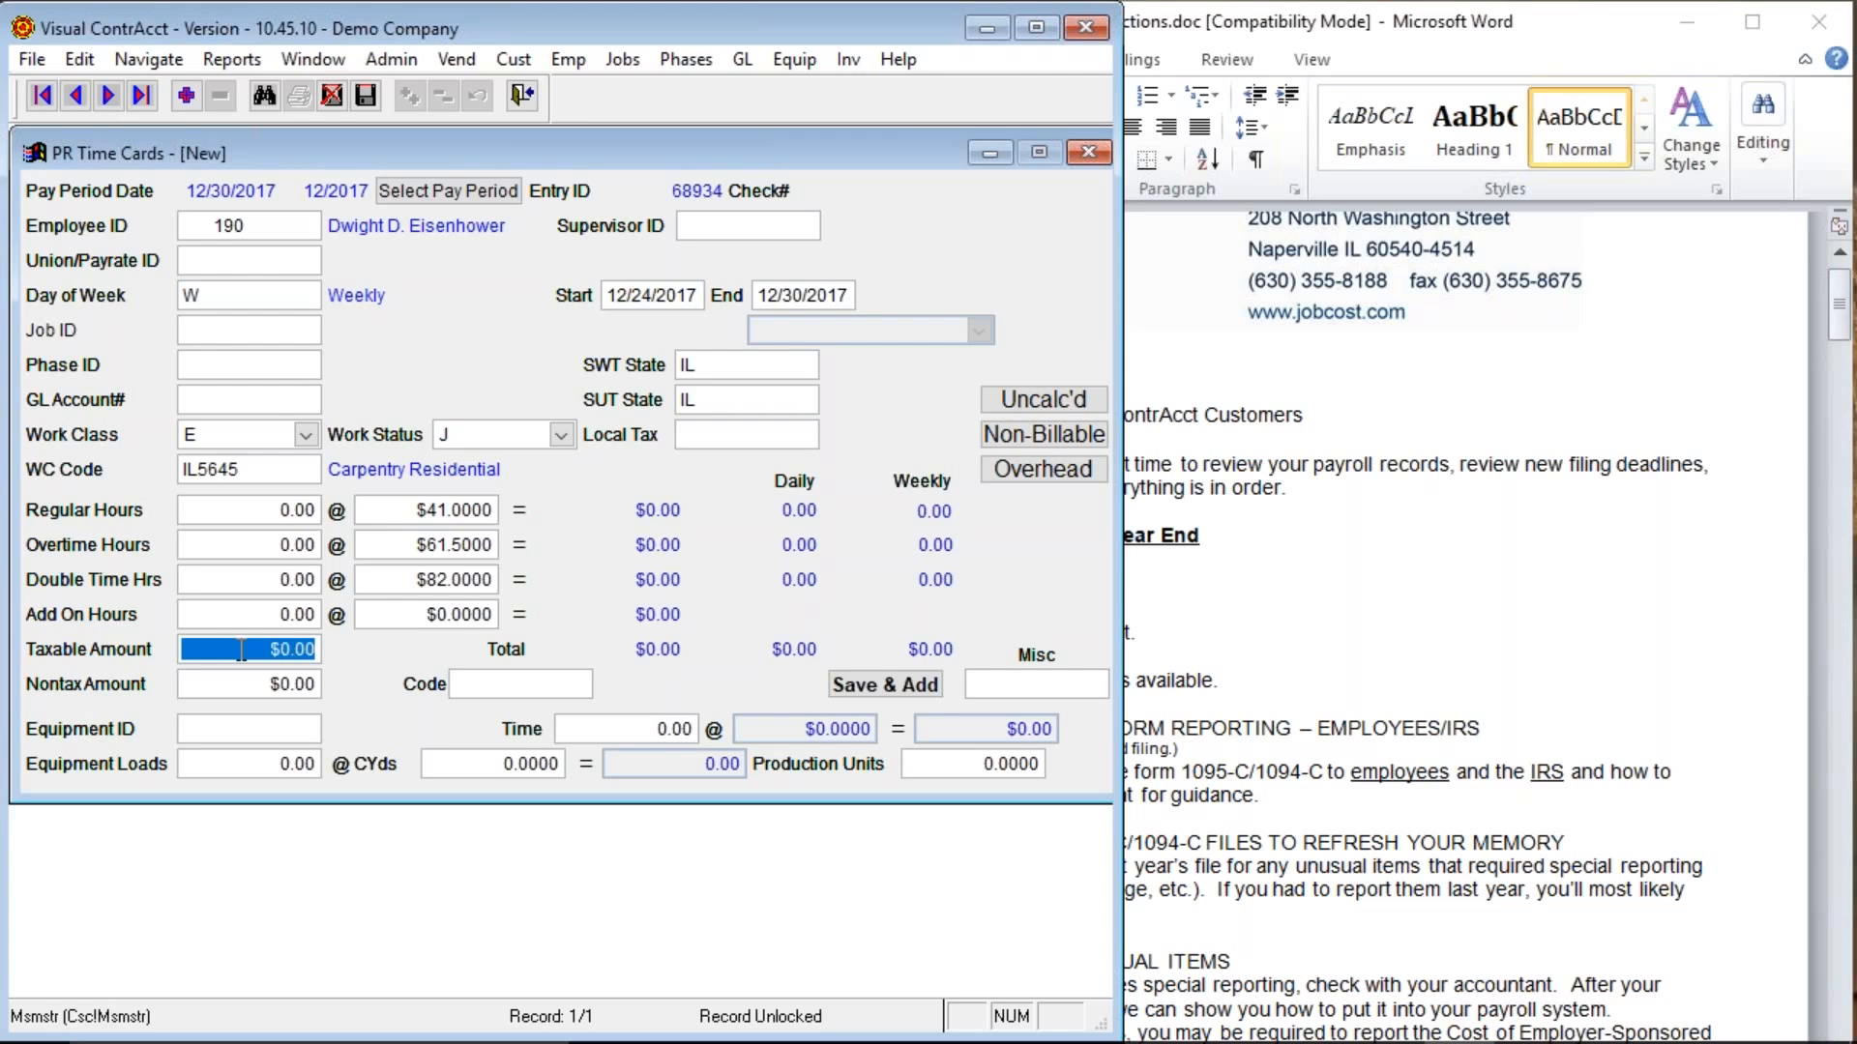
type("5368.50")
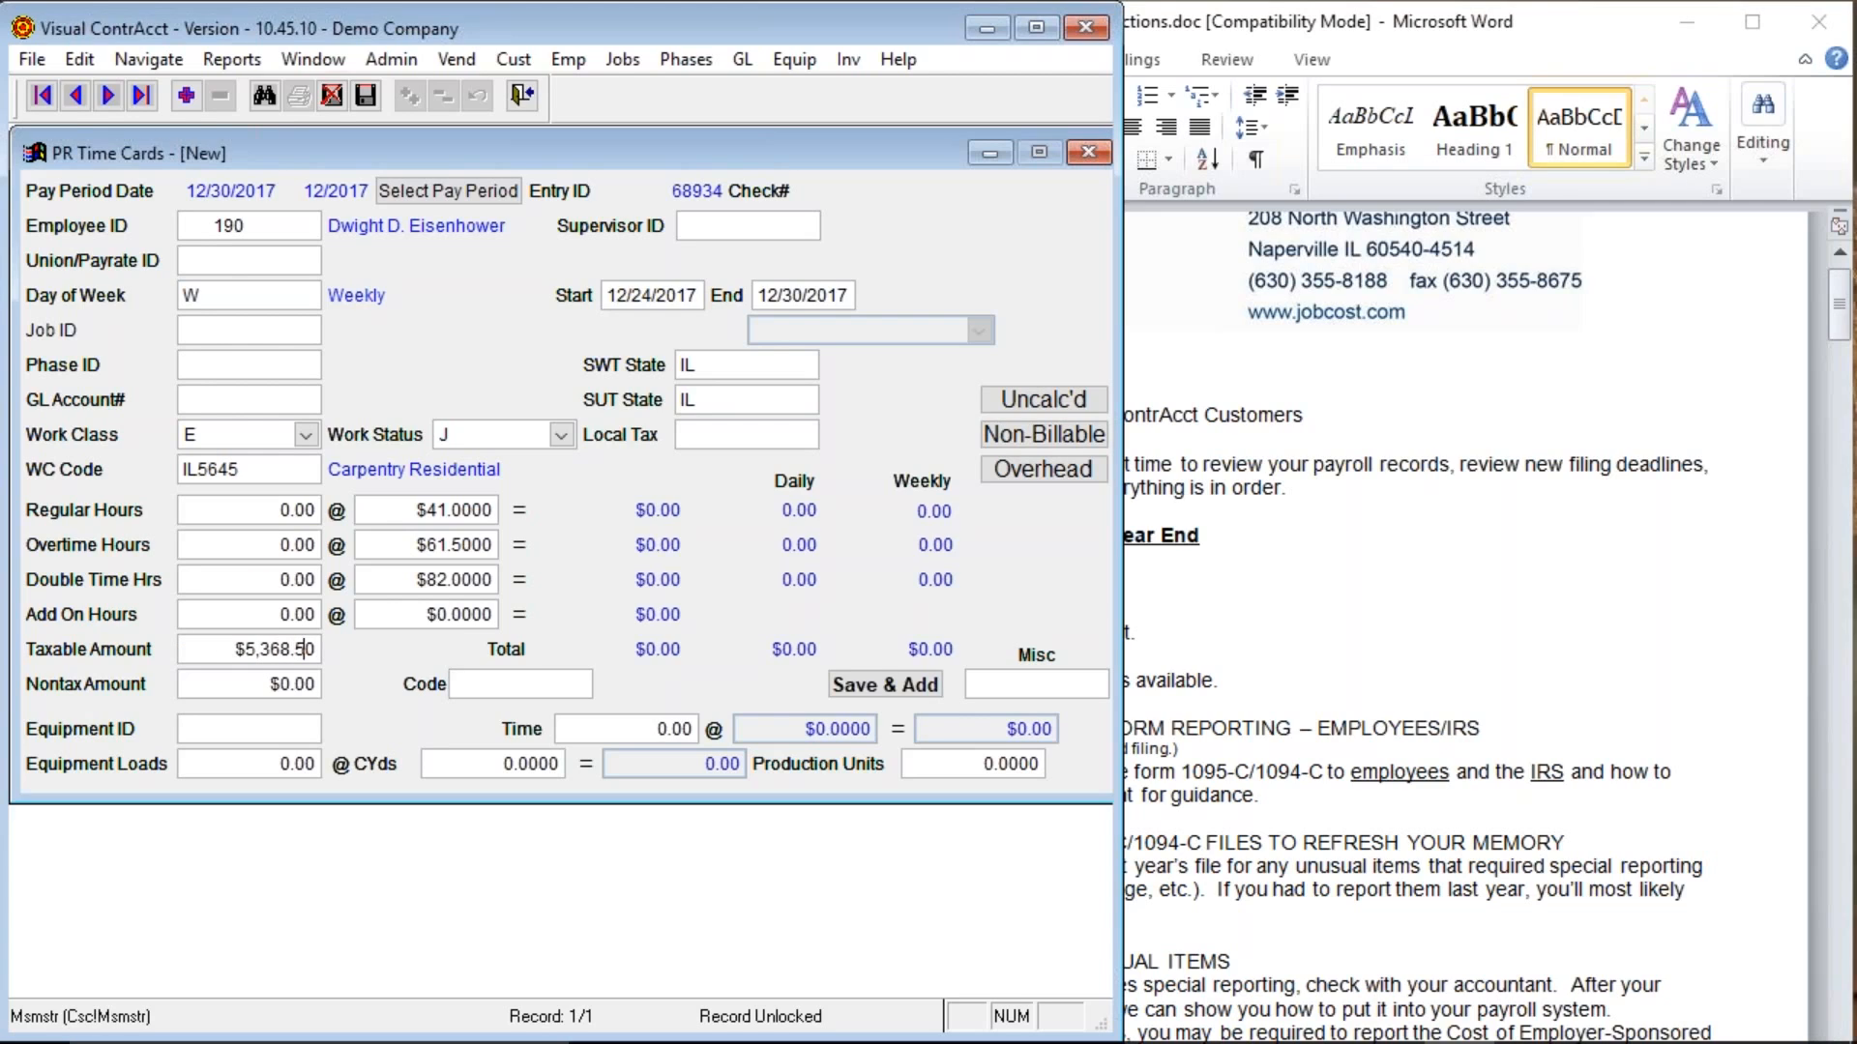
key("BackSpace")
key("BackSpace")
key("BackSpace")
key("BackSpace")
type("8.5")
key("Tab")
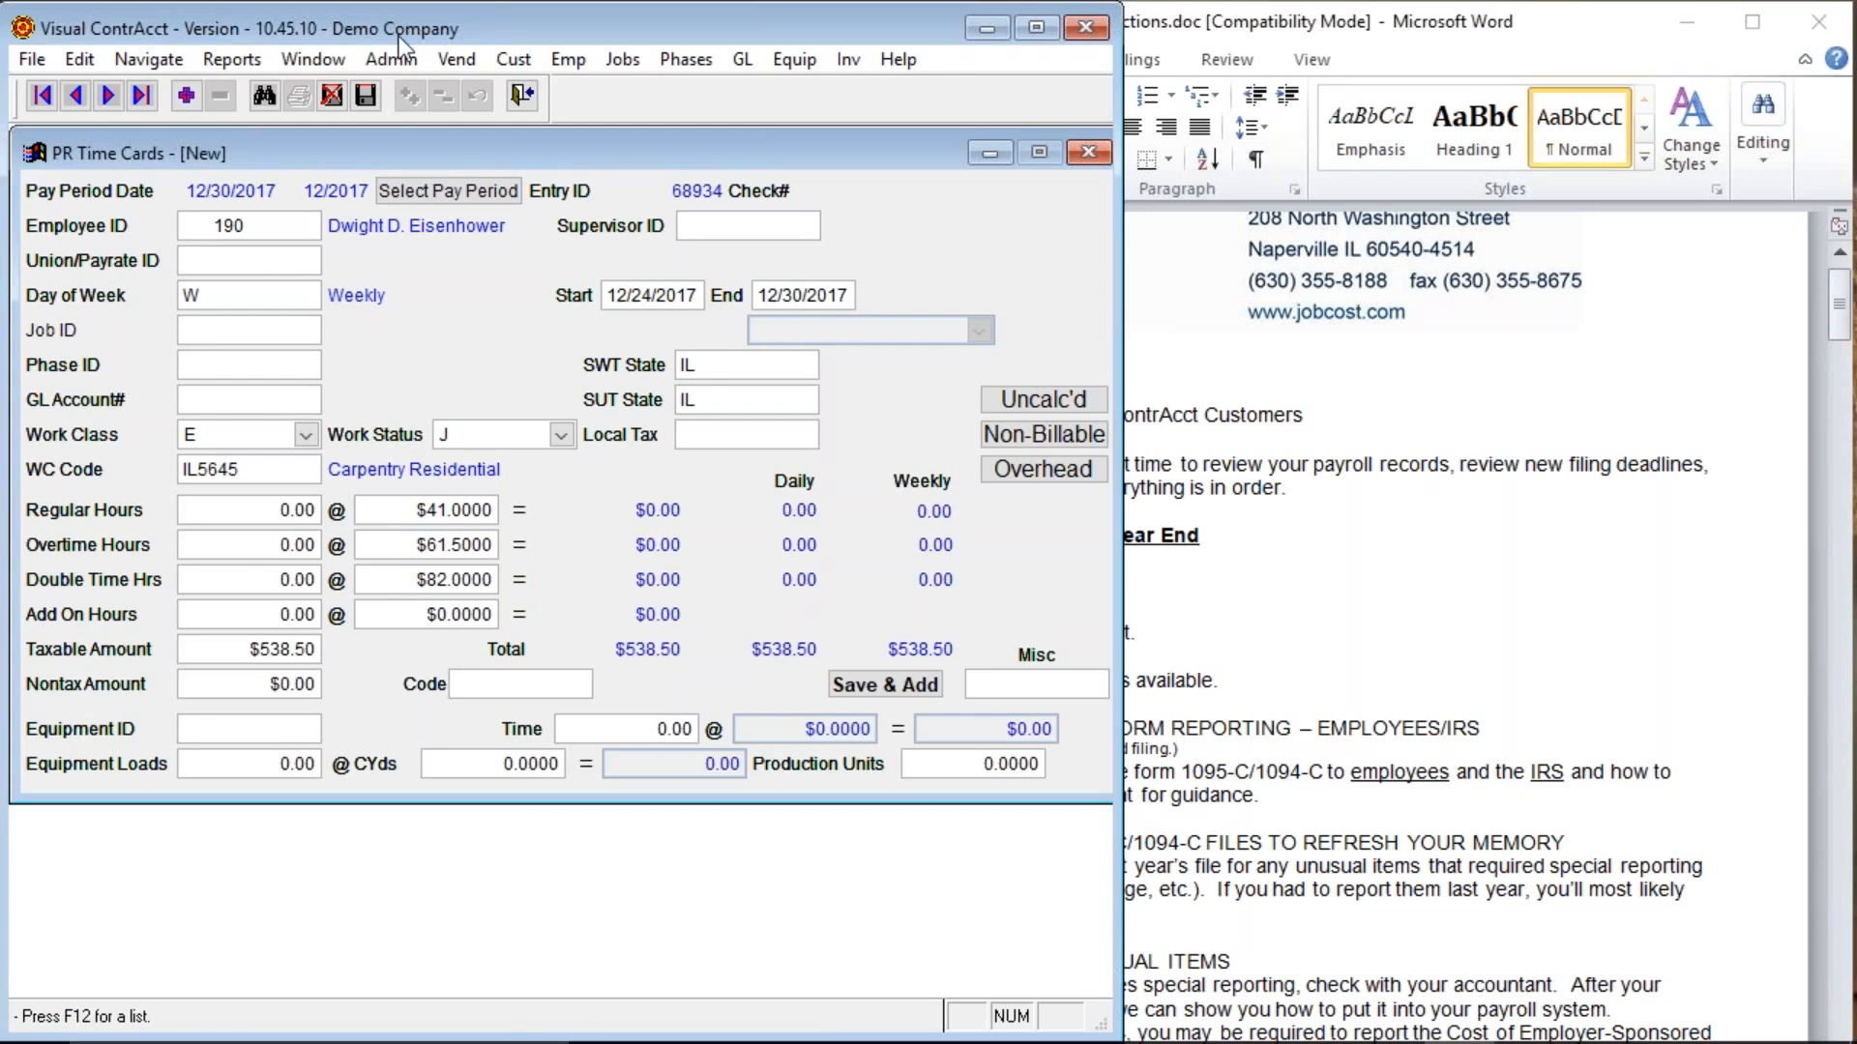
left_click(366, 97)
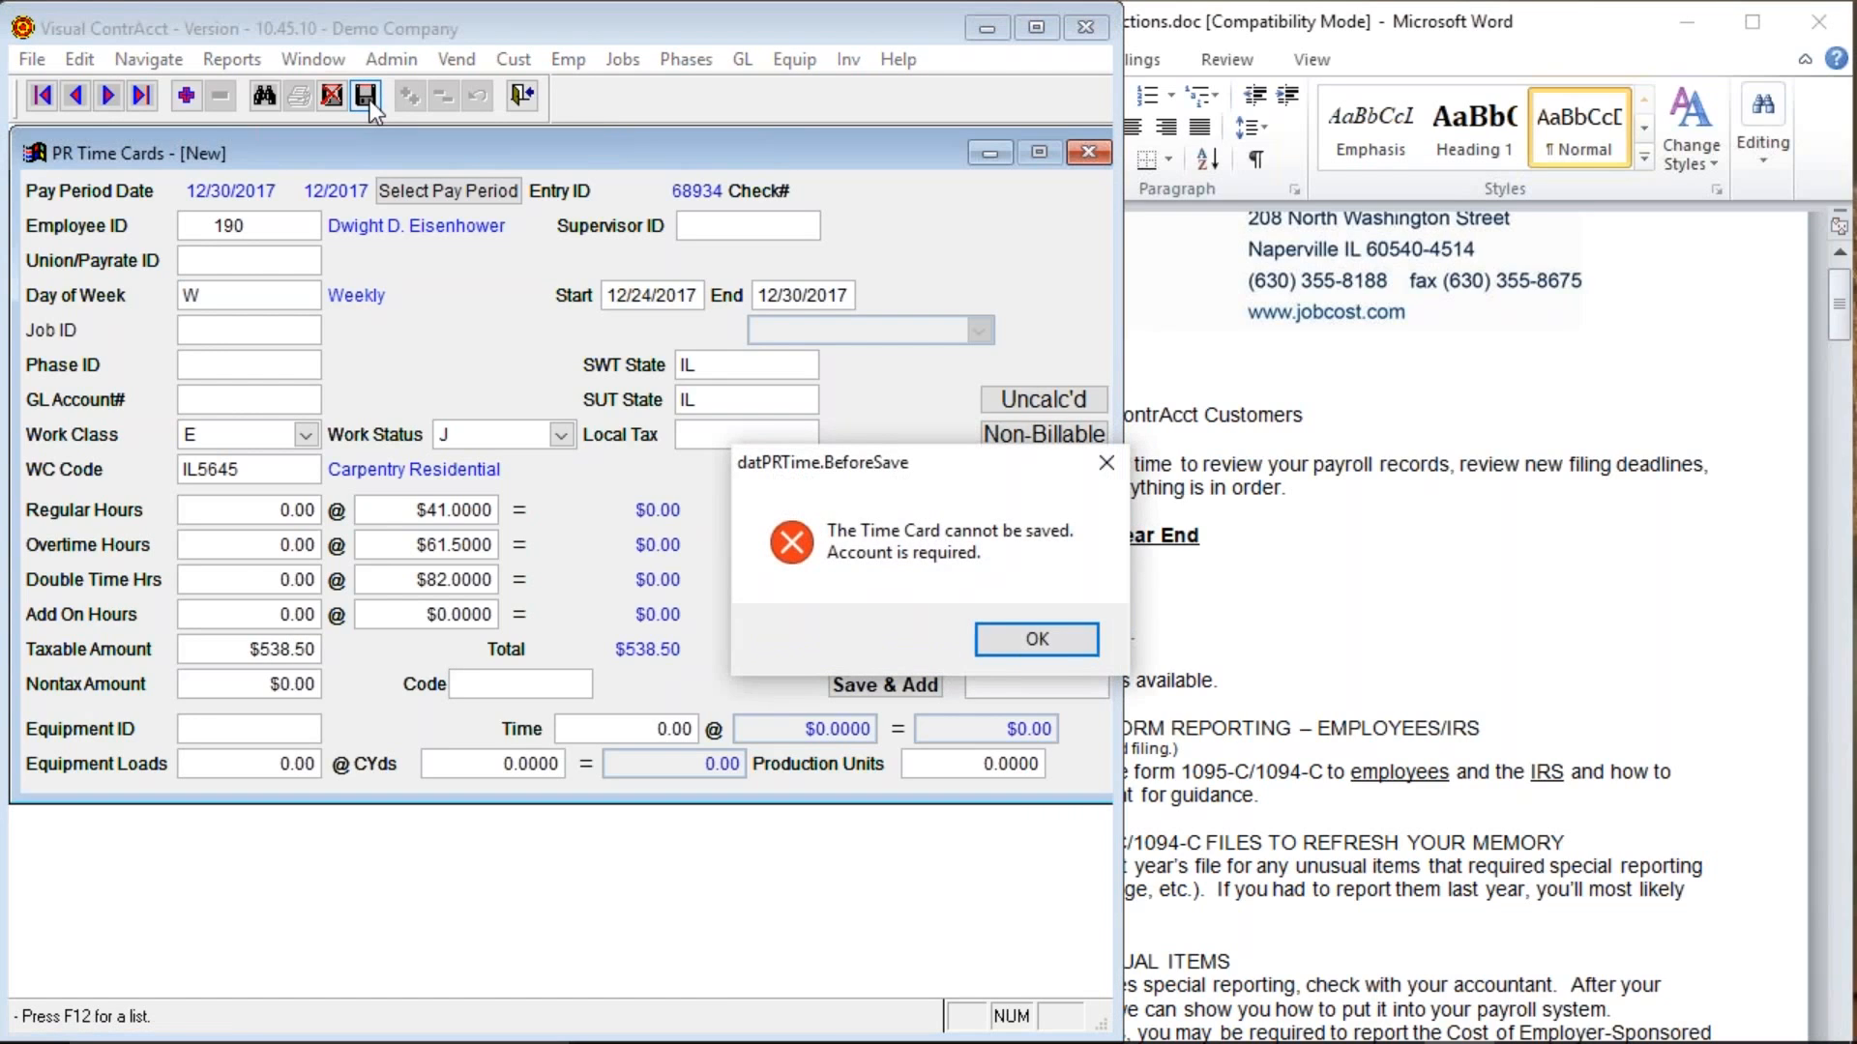
left_click(1031, 640)
Assign the time card to the Clearing GL account 124 and save it.
left_click(243, 398)
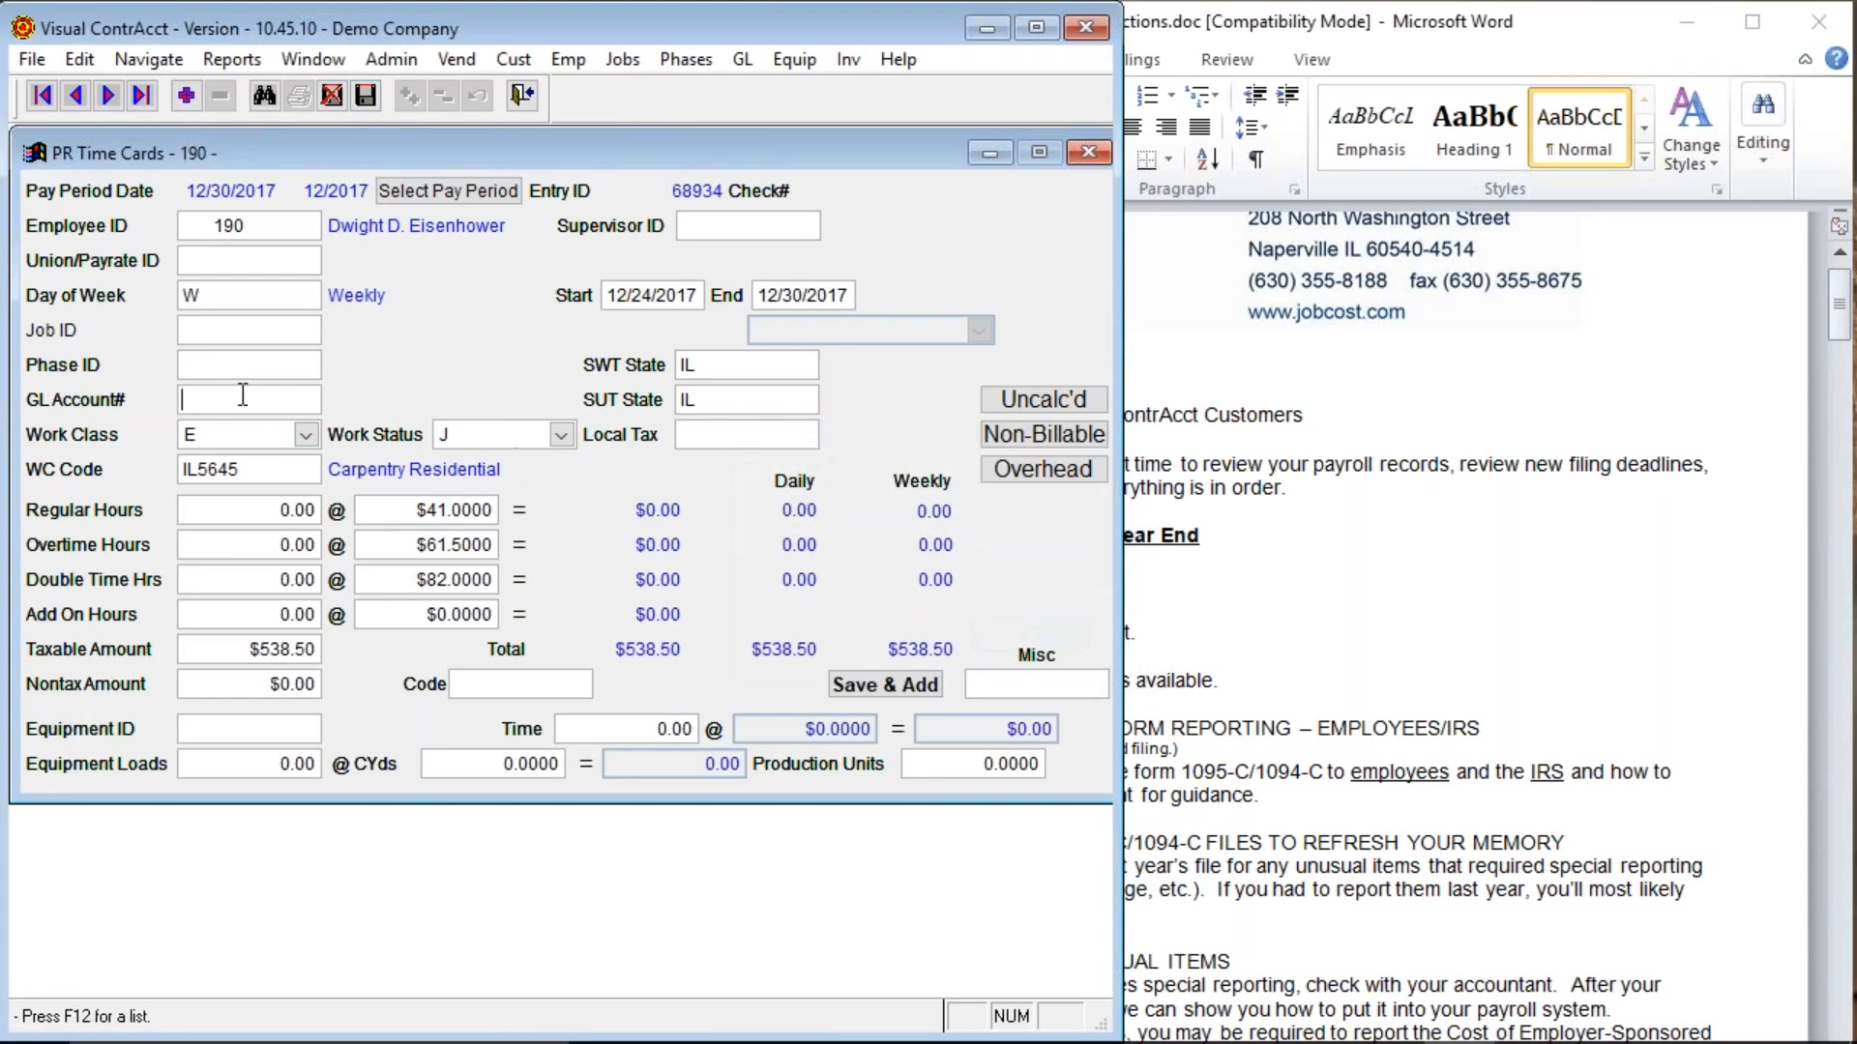
type("125")
key("Tab")
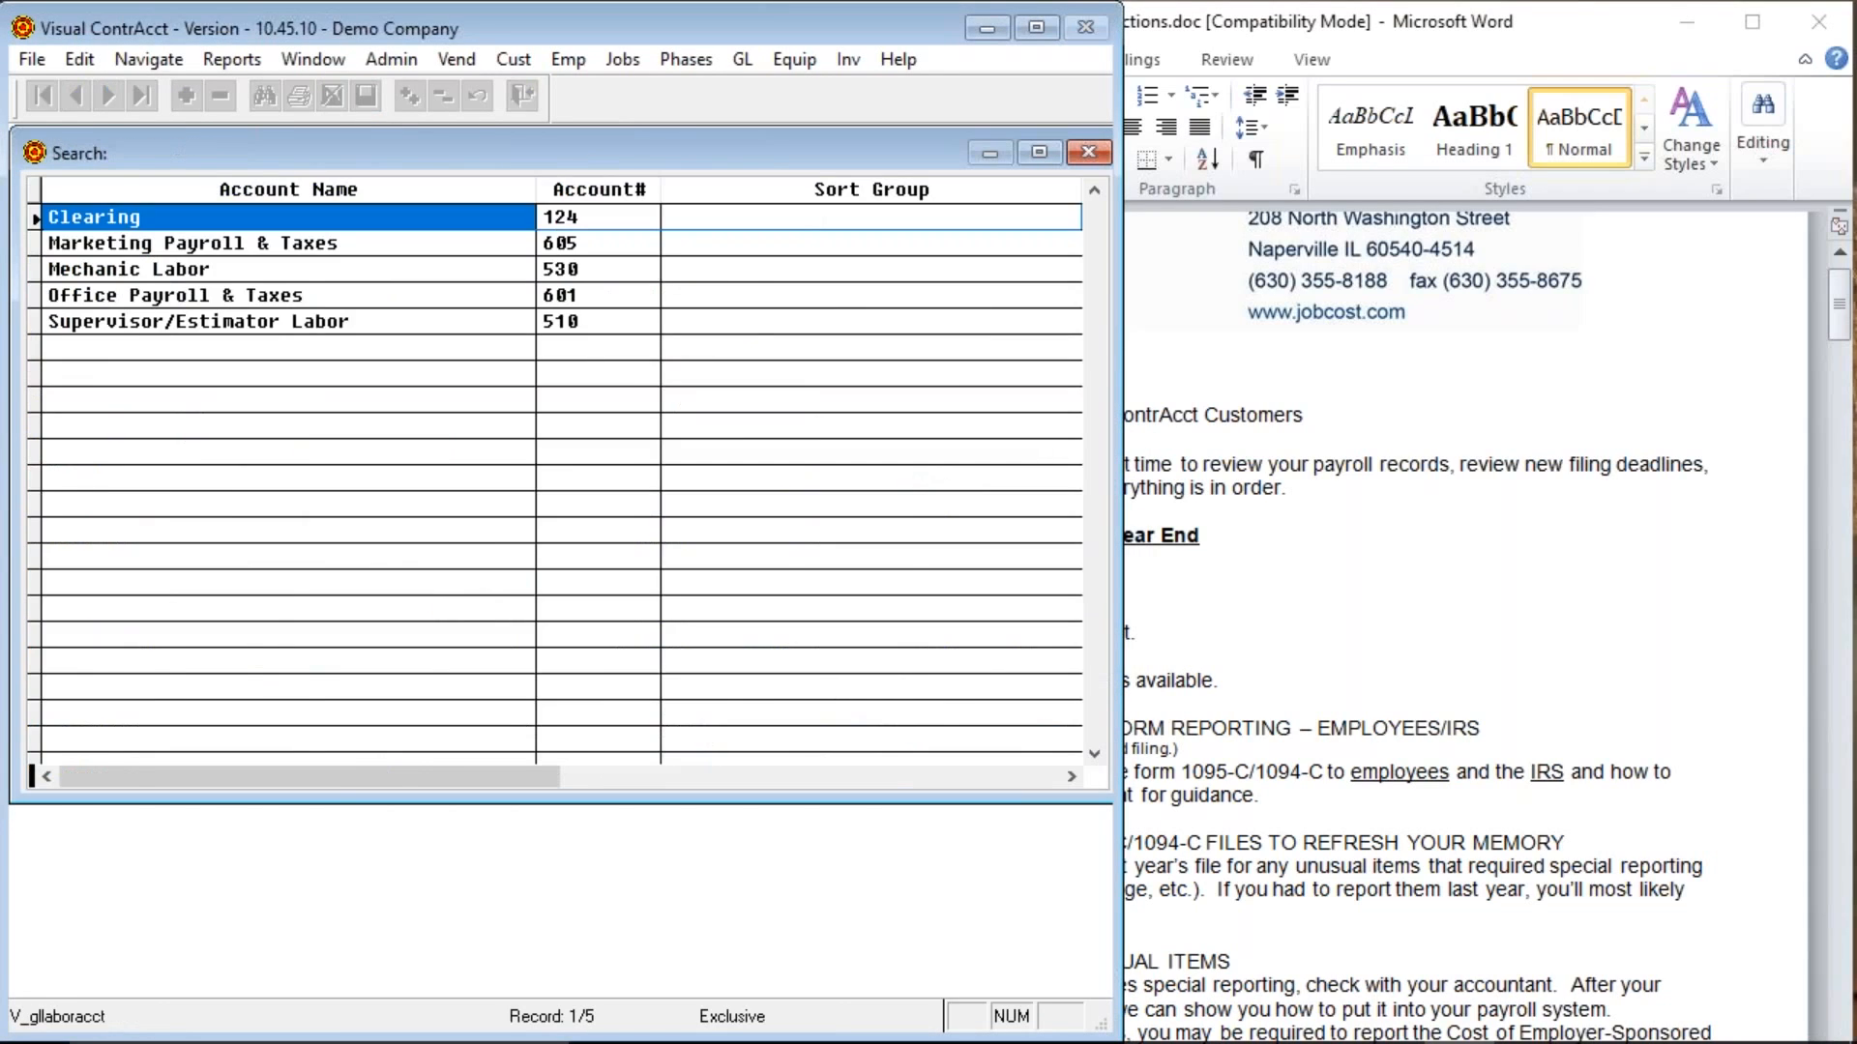
key("Return")
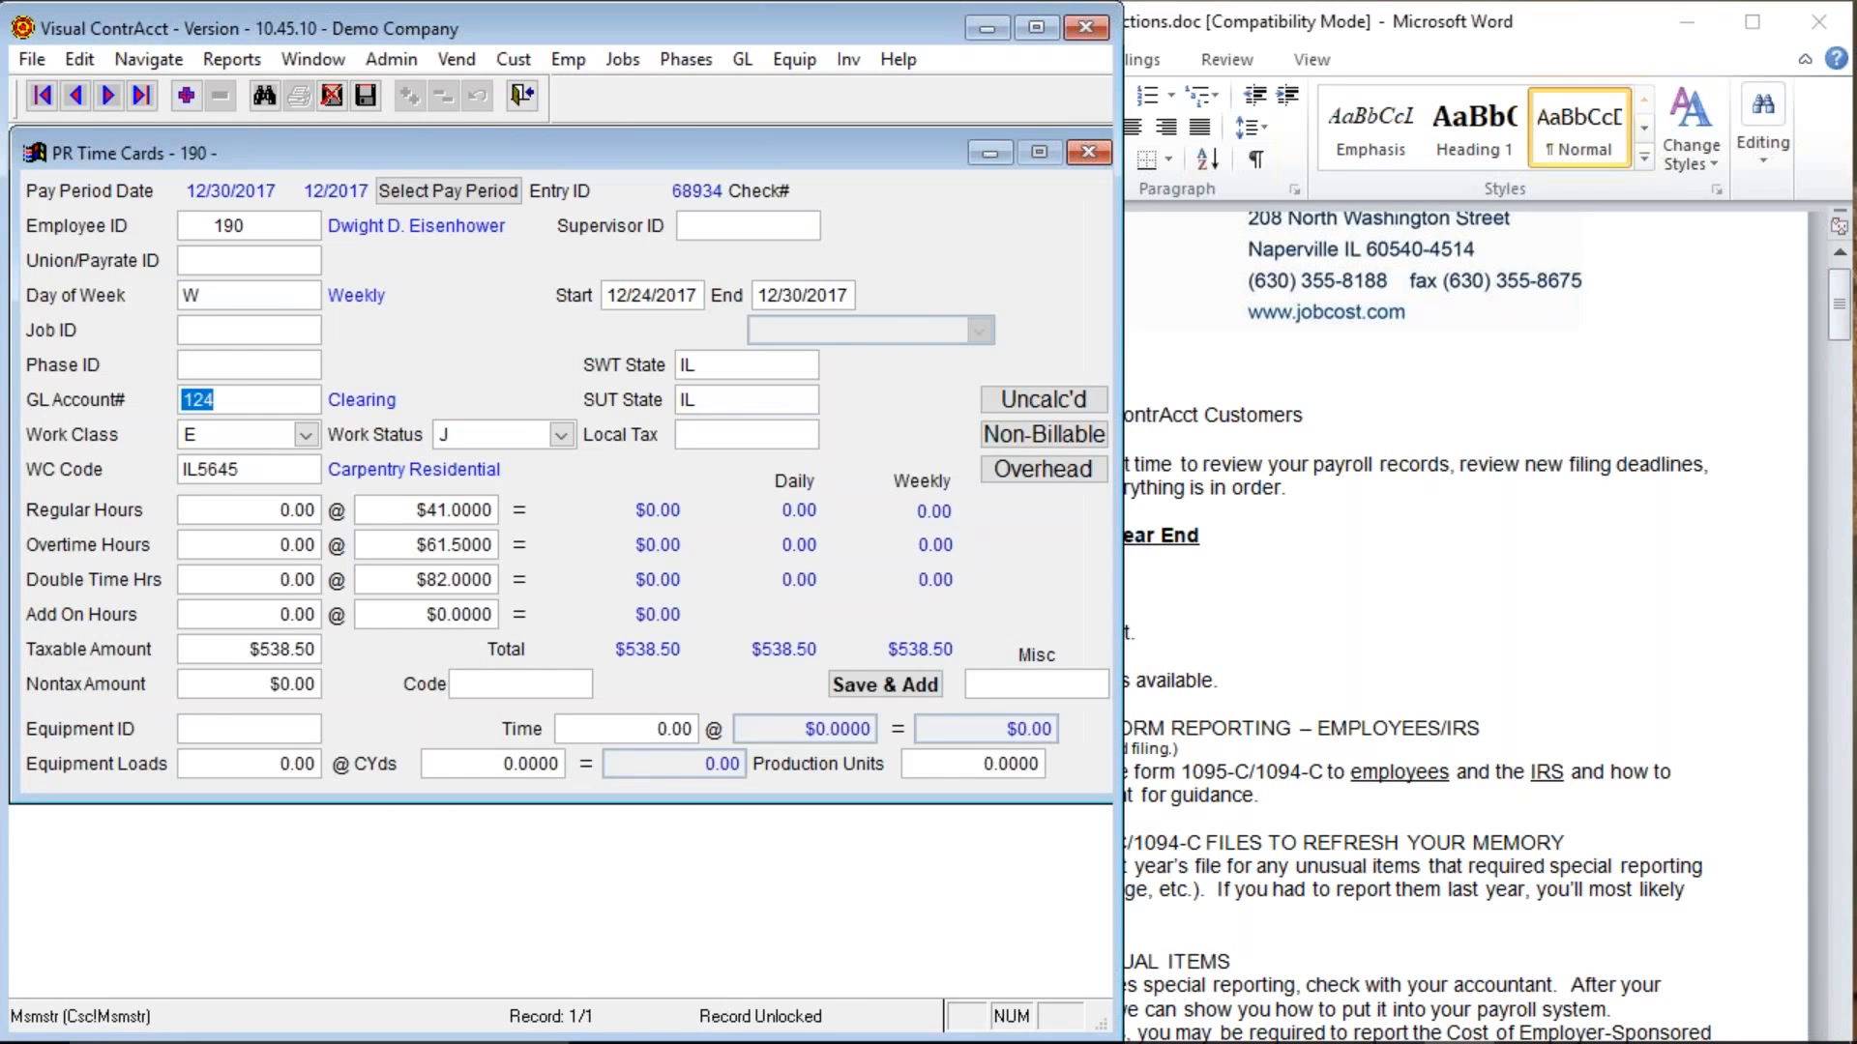
left_click(367, 96)
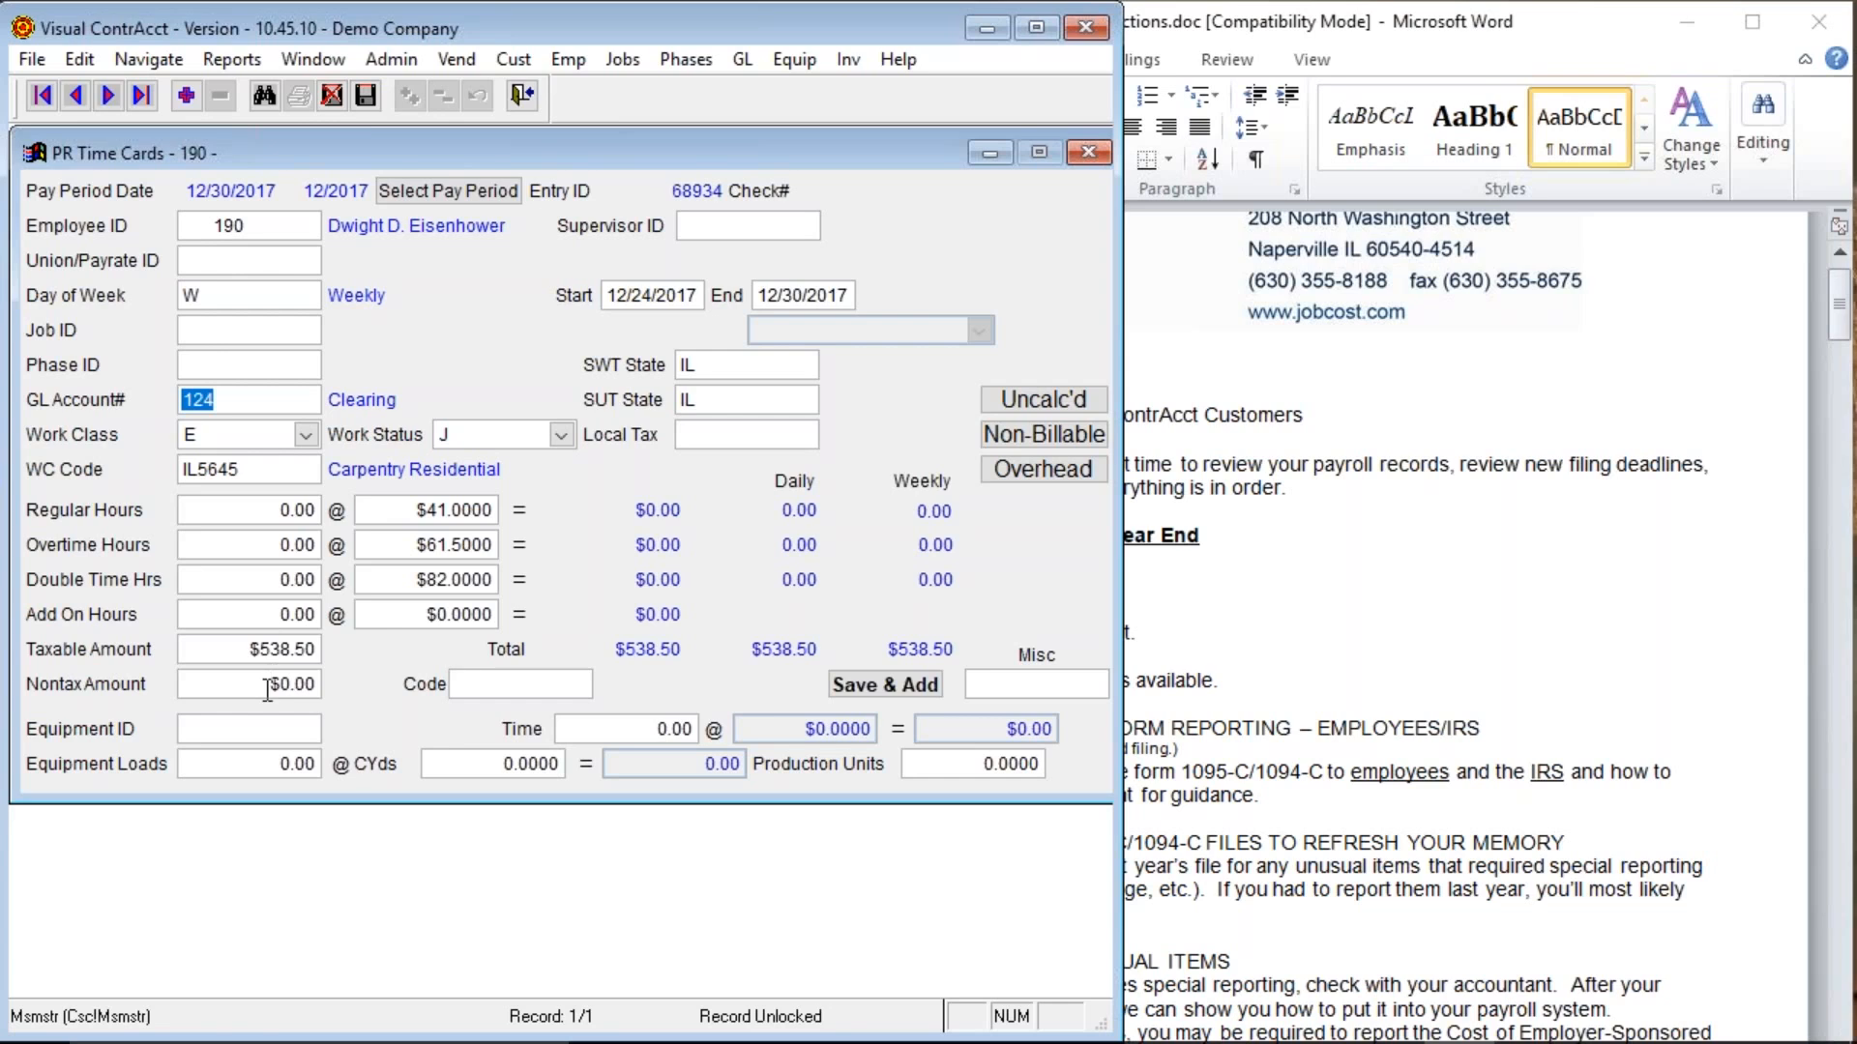
left_click(362, 97)
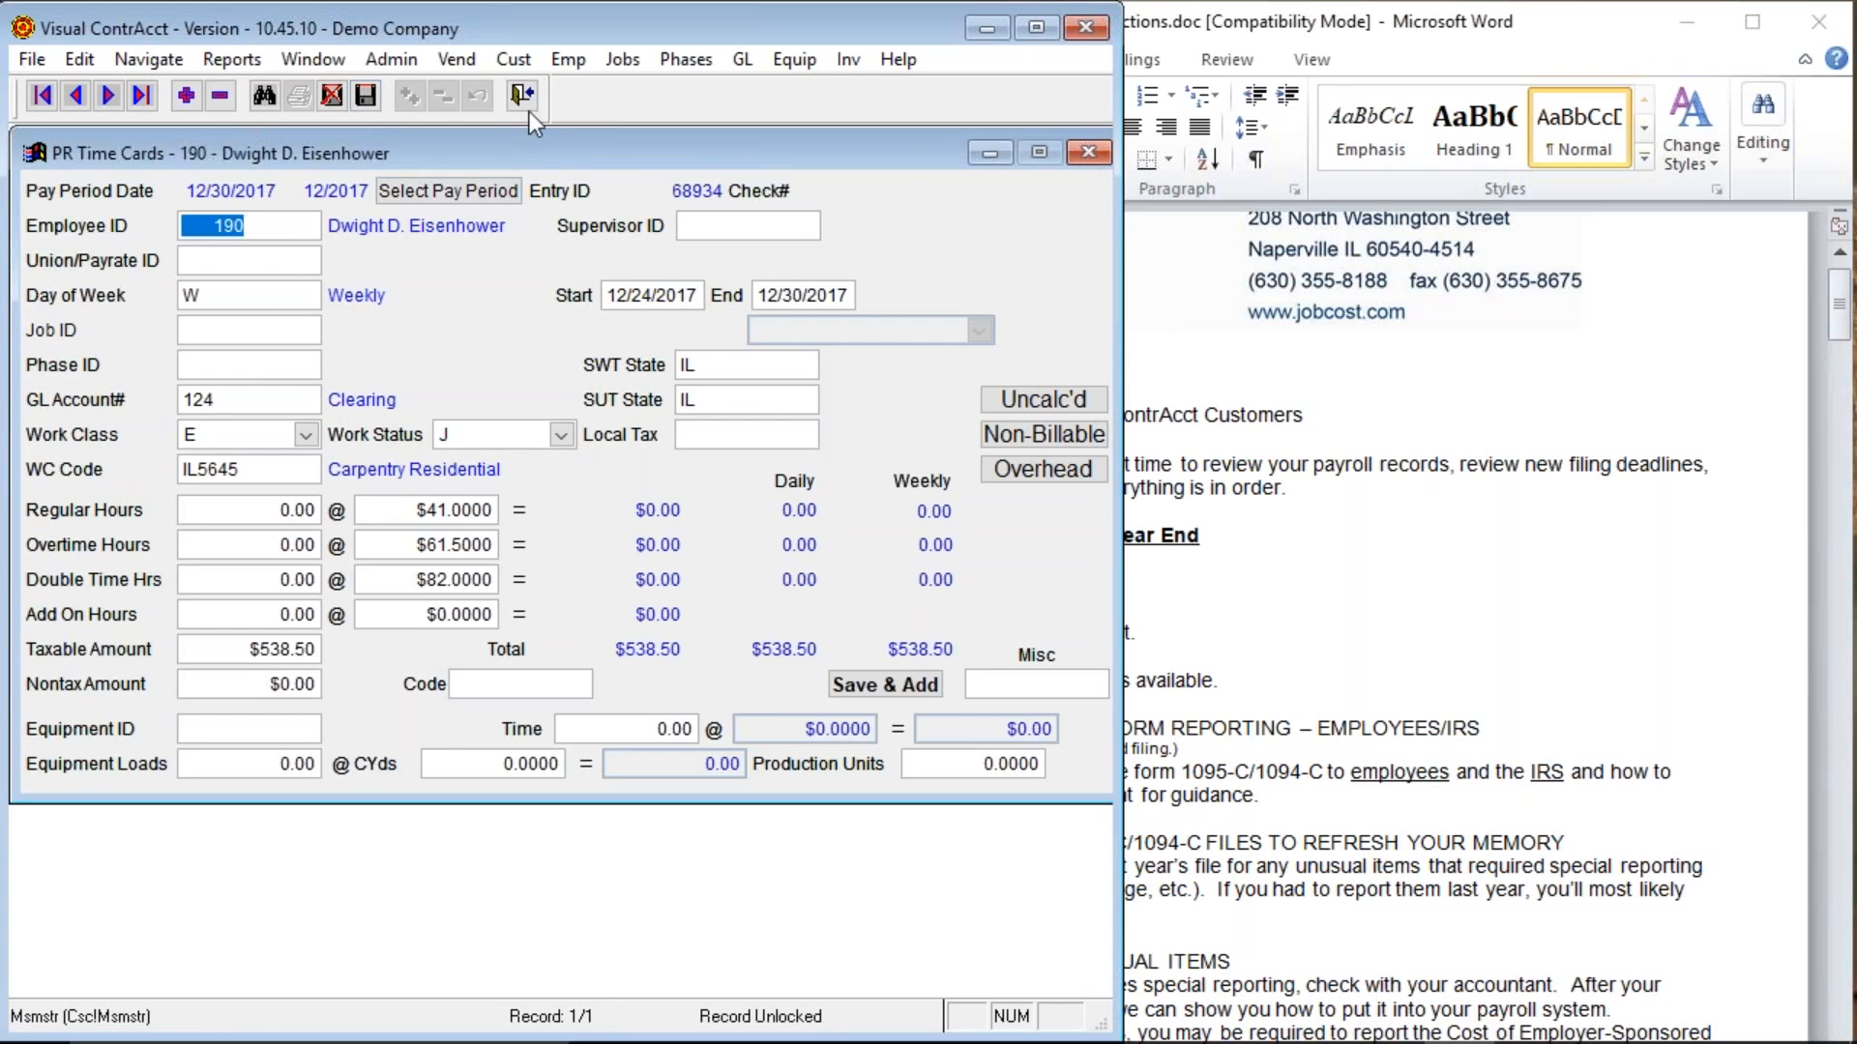
Close the time cards and open the payroll check calculation with the pay period date set to 12/30/2017.
left_click(522, 94)
key("alt+f")
key("p")
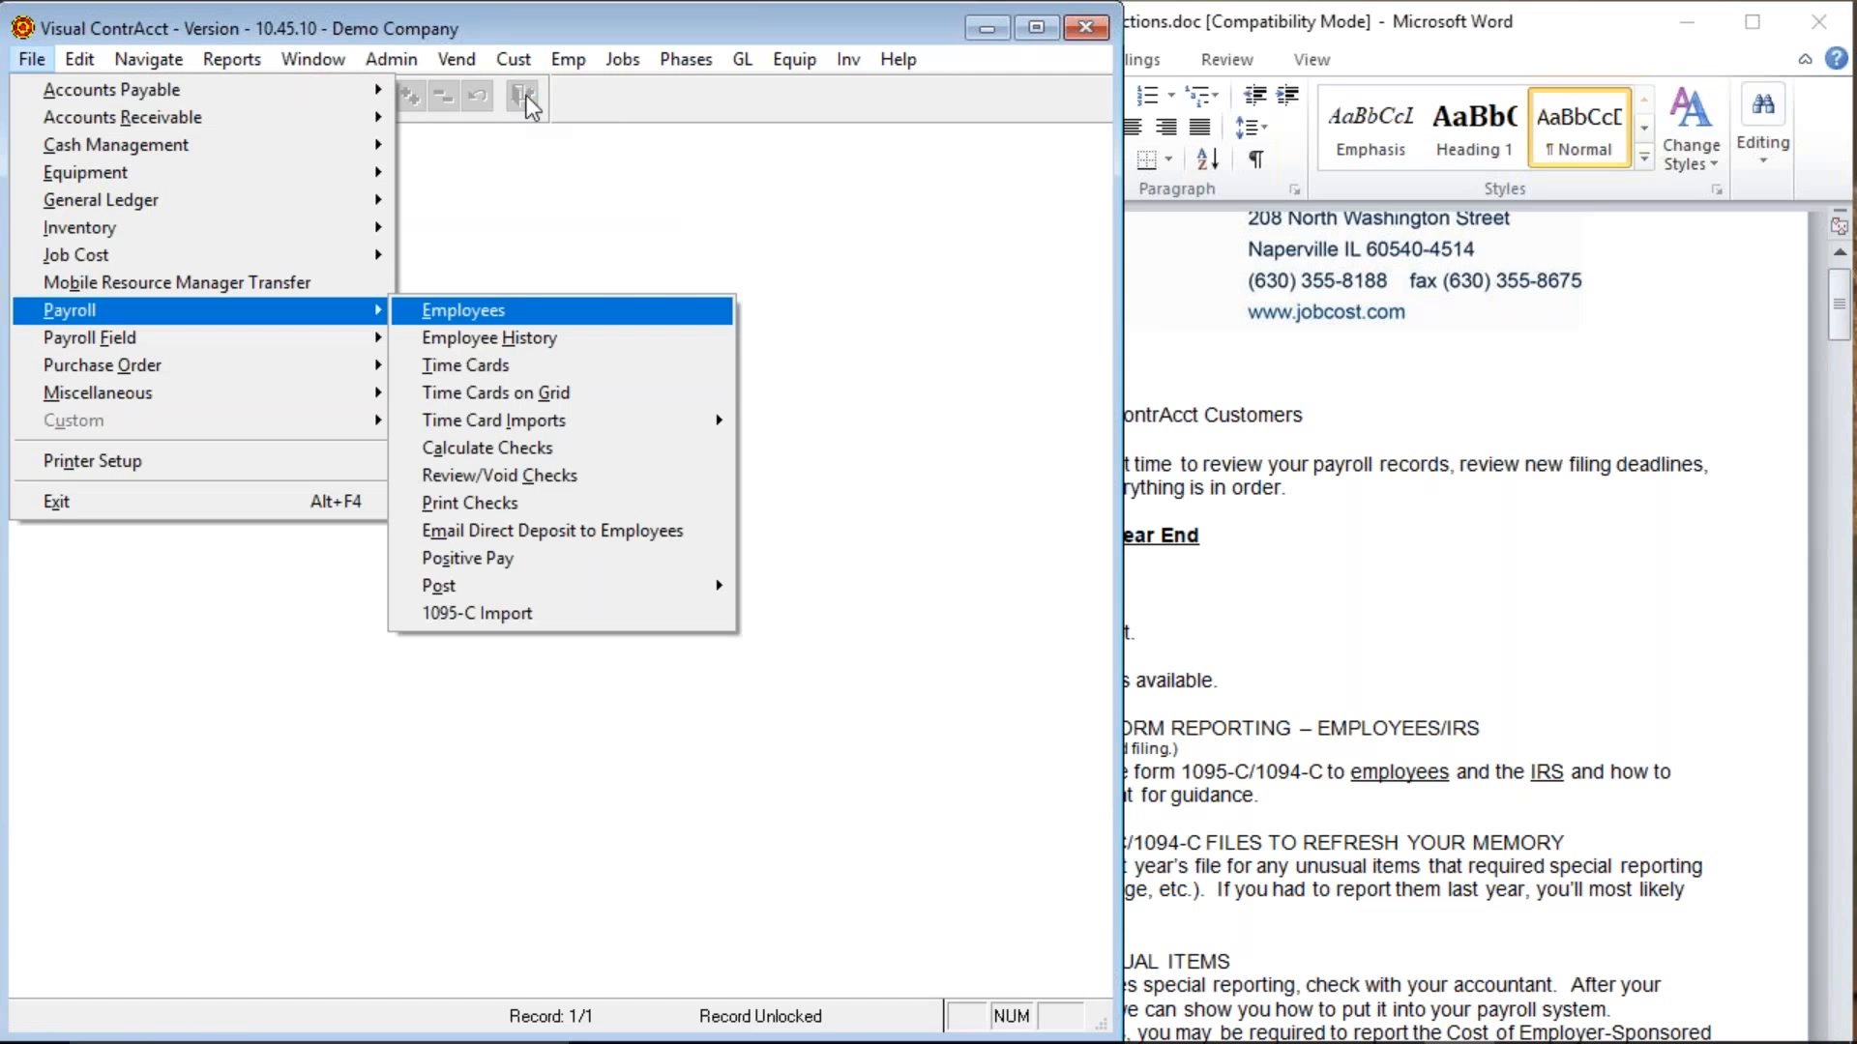
left_click(515, 448)
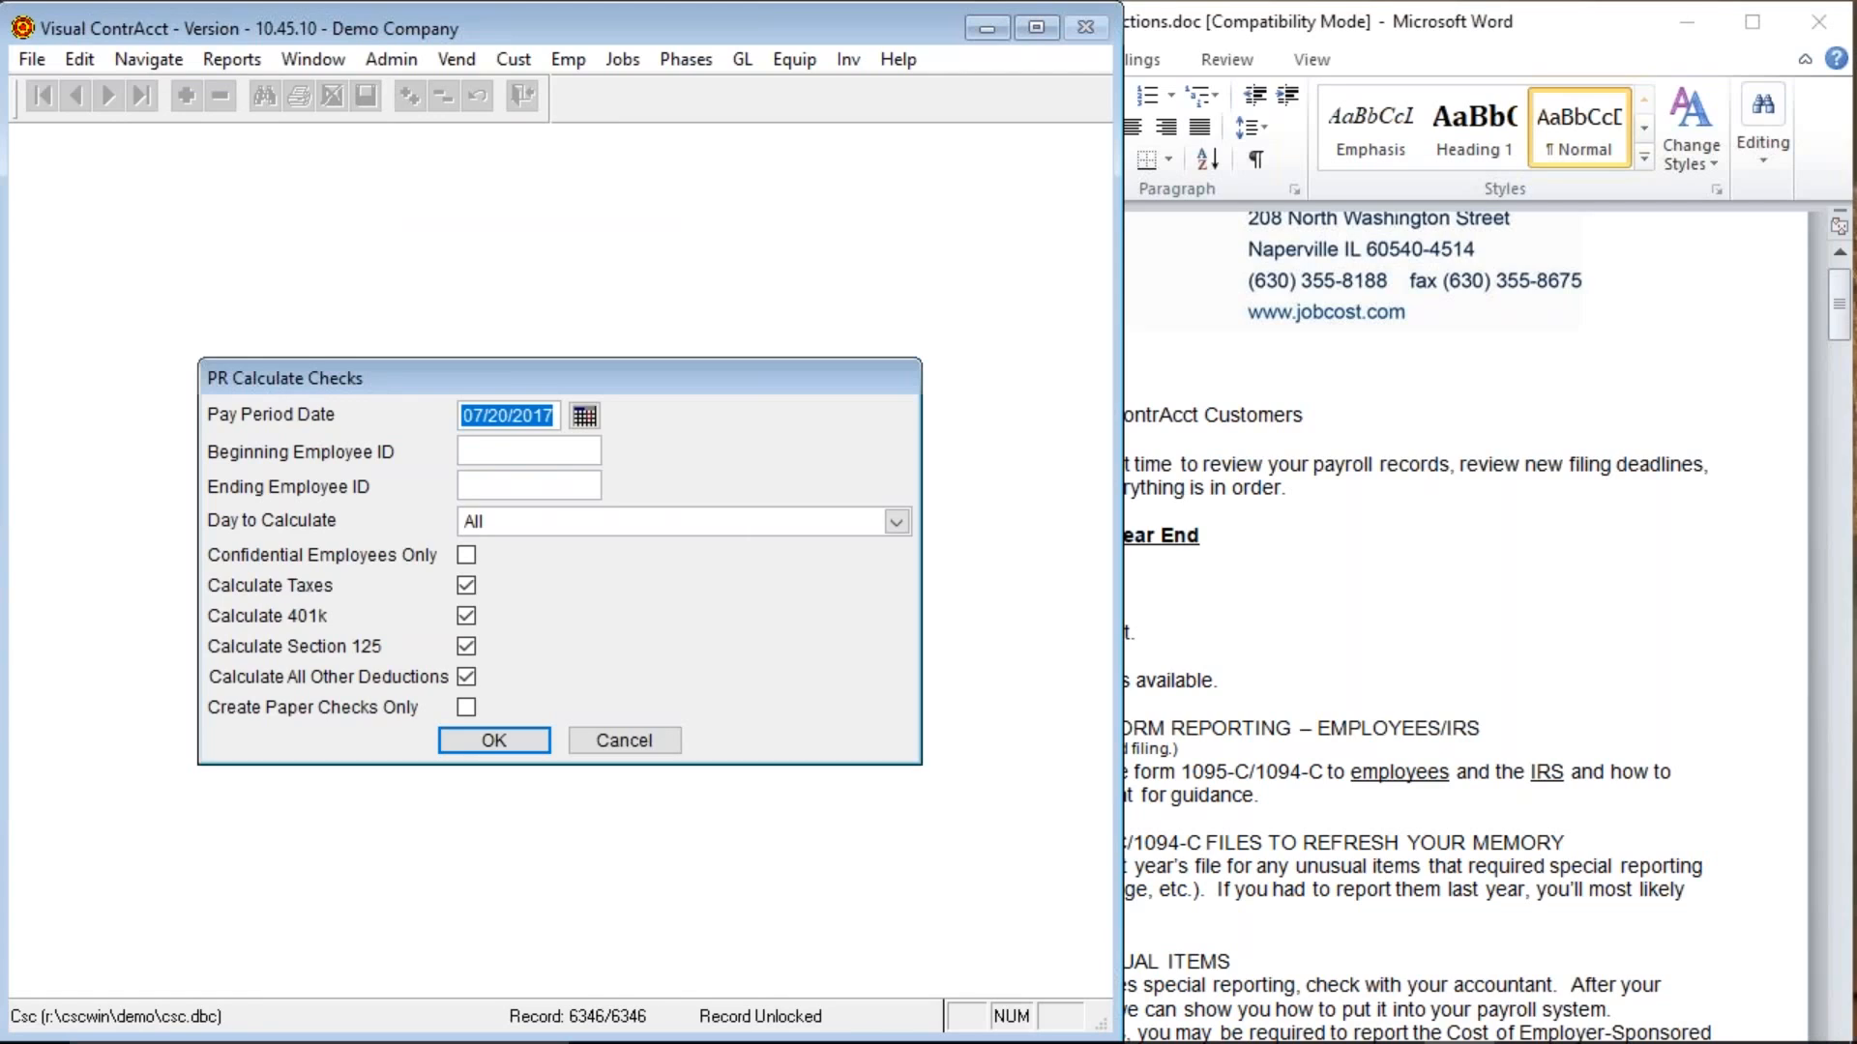
type("12/30/17")
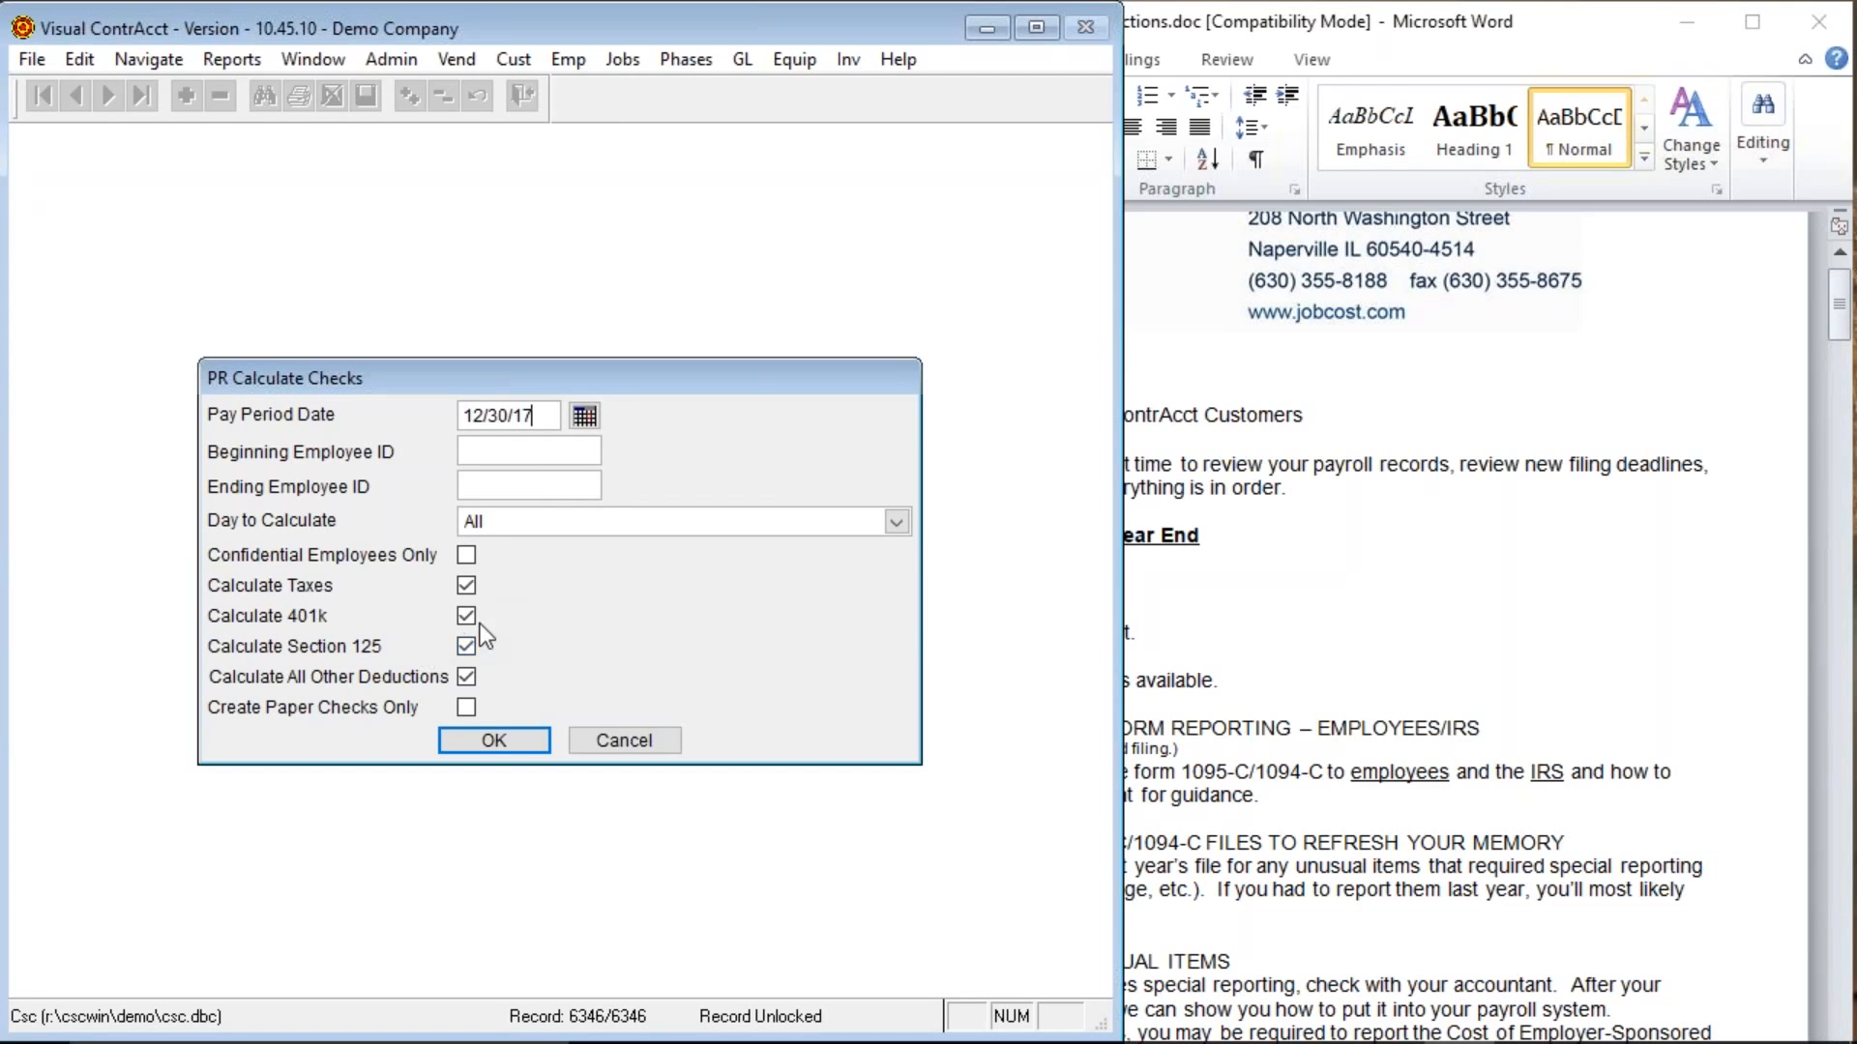
key("Tab")
Exclude 401k and Section 125 from the calculation and calculate the checks.
left_click(467, 618)
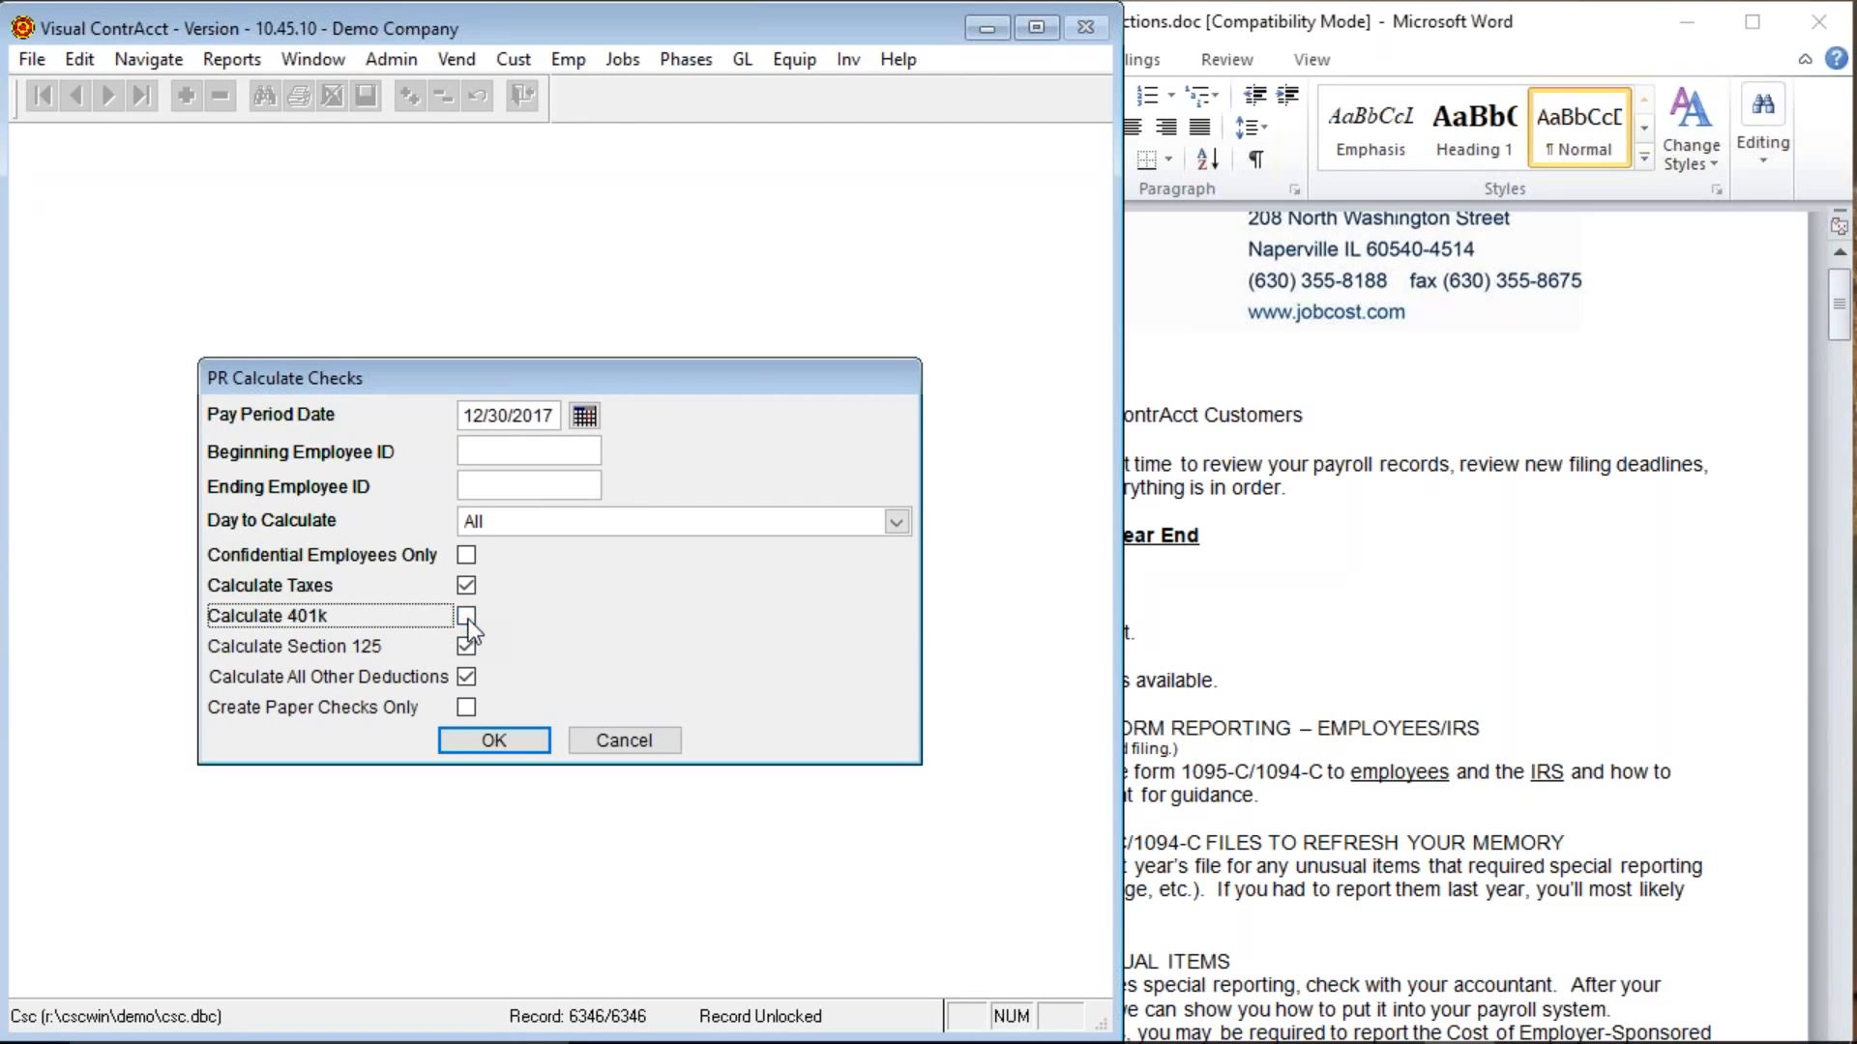
left_click(465, 645)
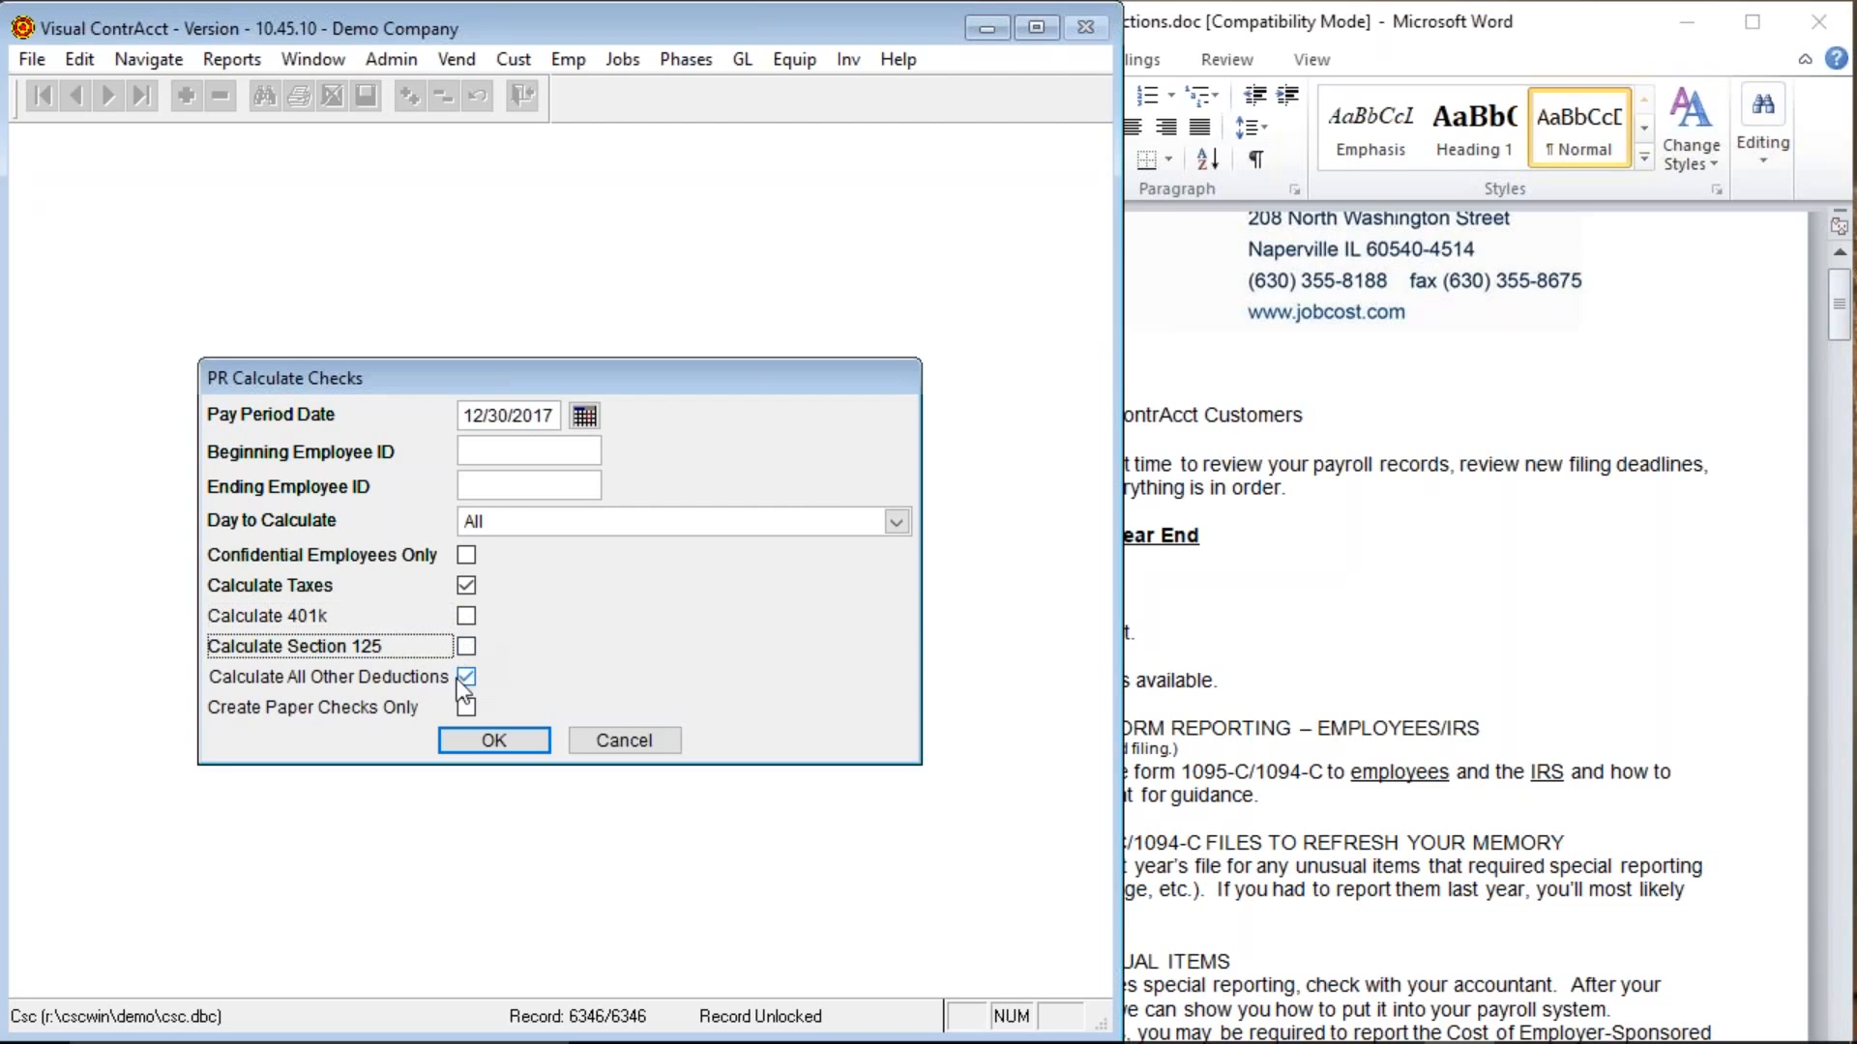
left_click(467, 678)
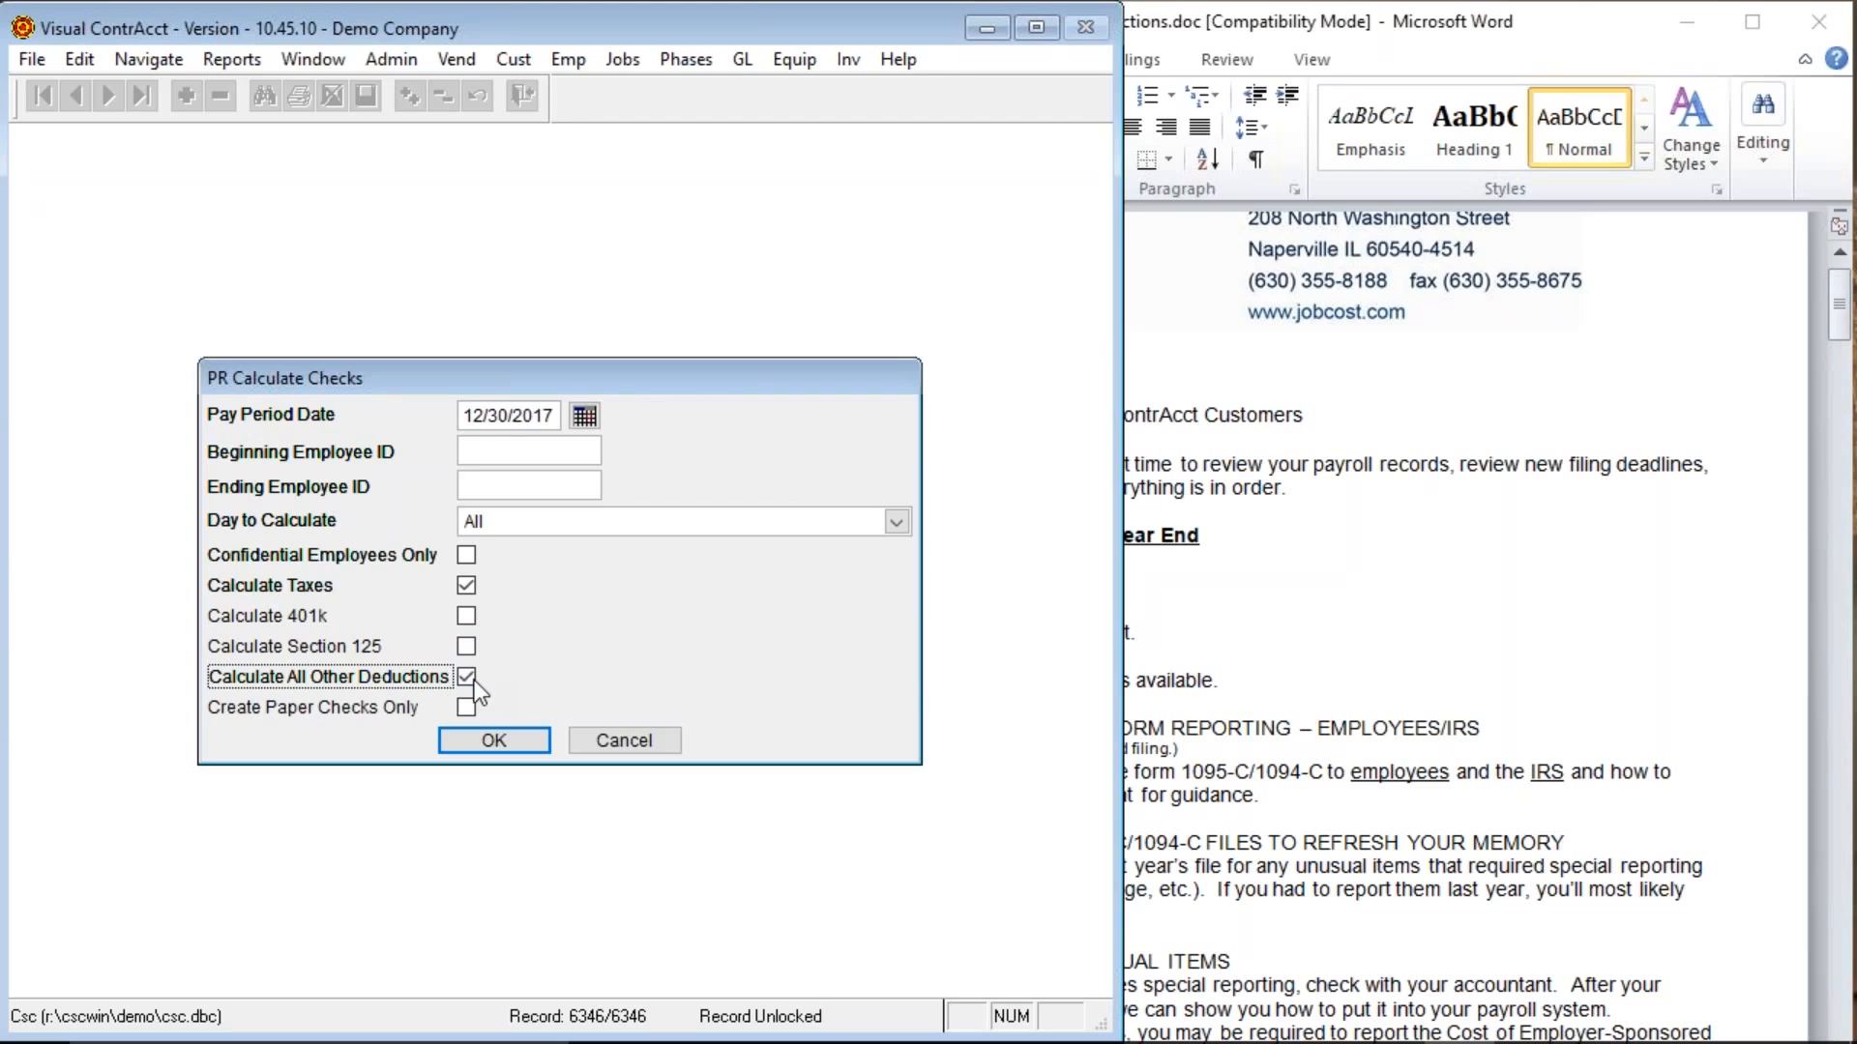
left_click(466, 679)
left_click(504, 744)
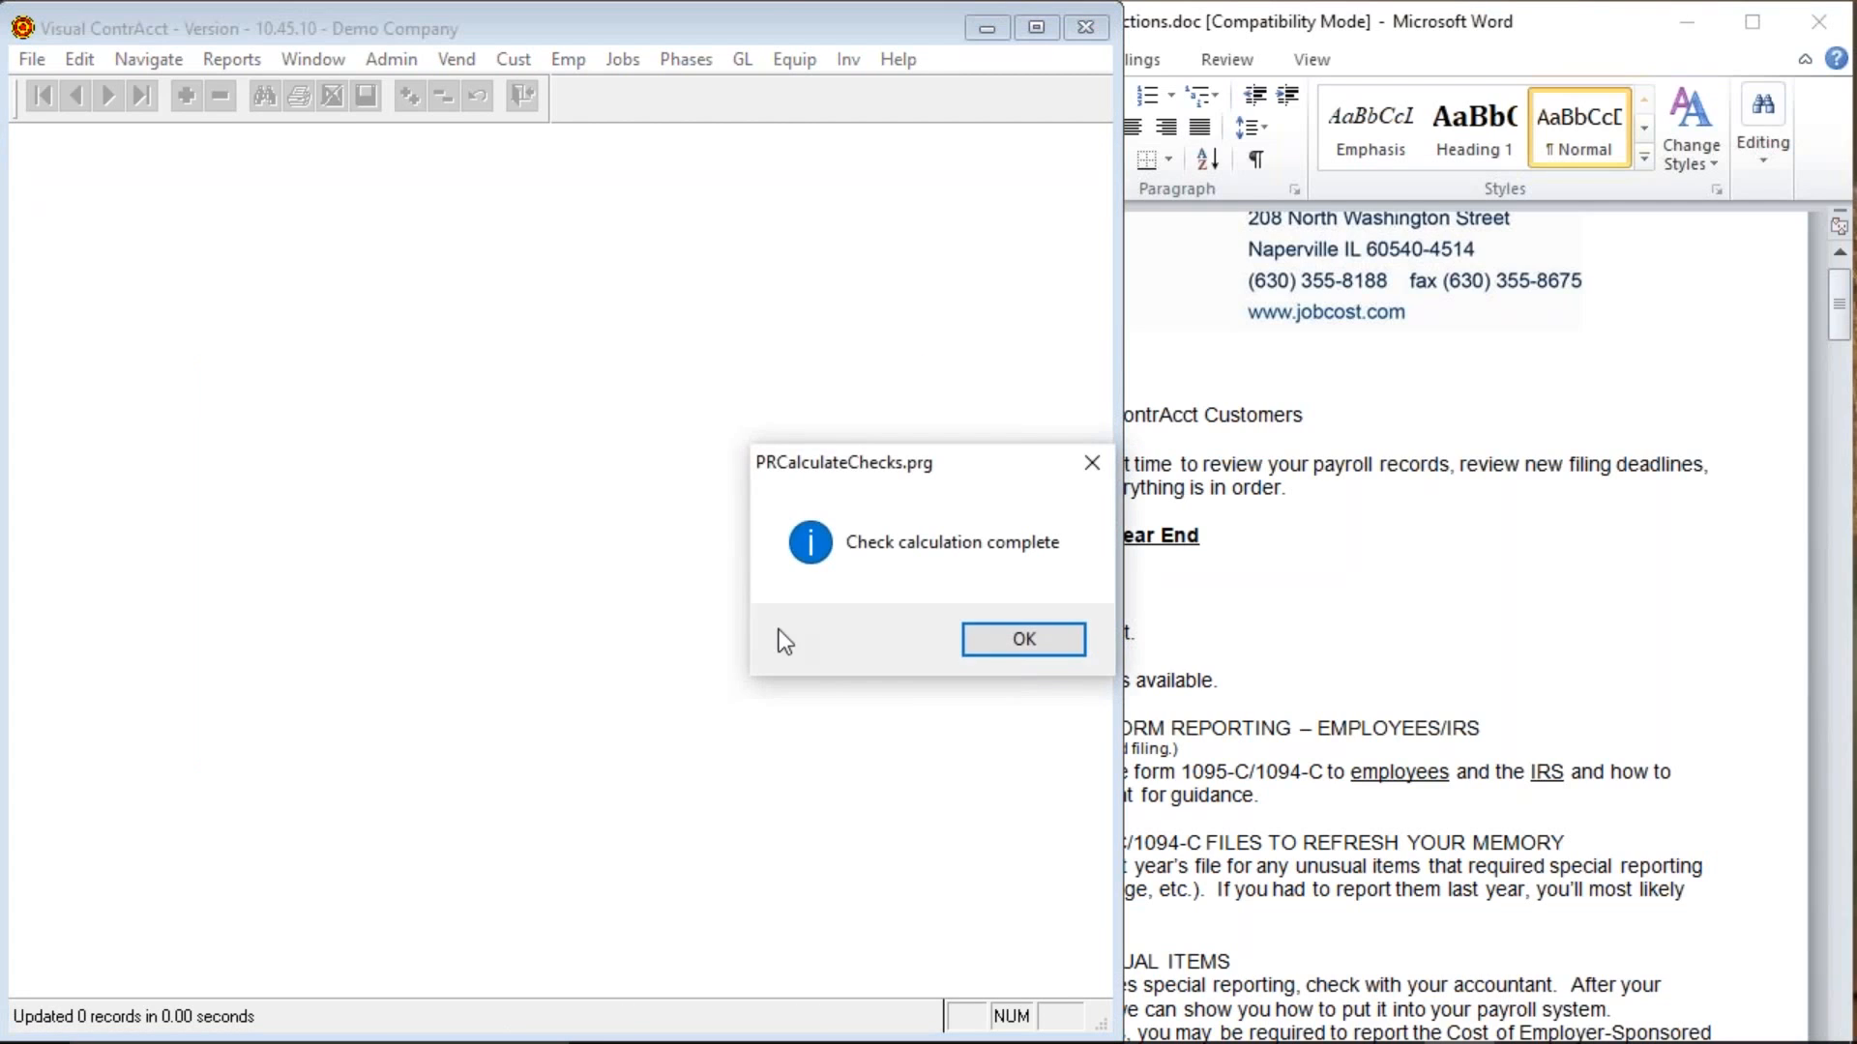
left_click(1053, 642)
Open the calculated payroll checks for review for pay period 12/30/2017.
key("alt+f")
key("p")
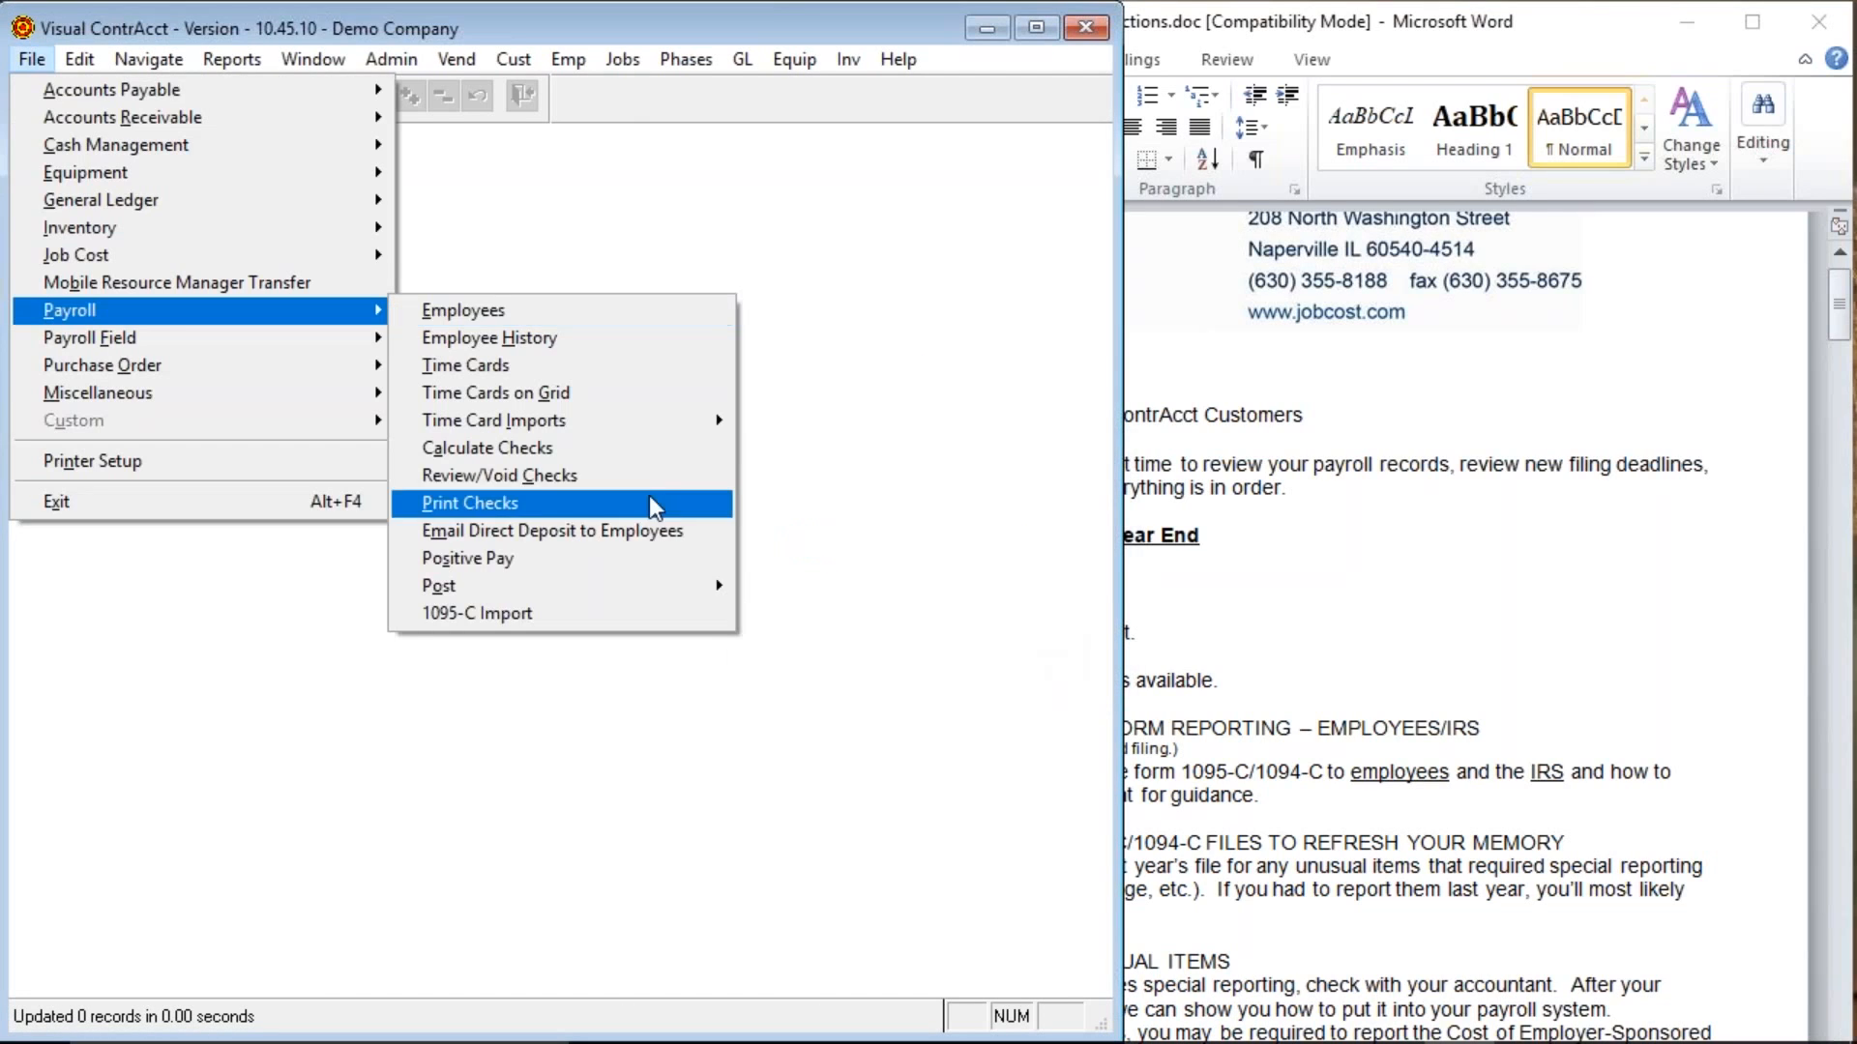
left_click(518, 474)
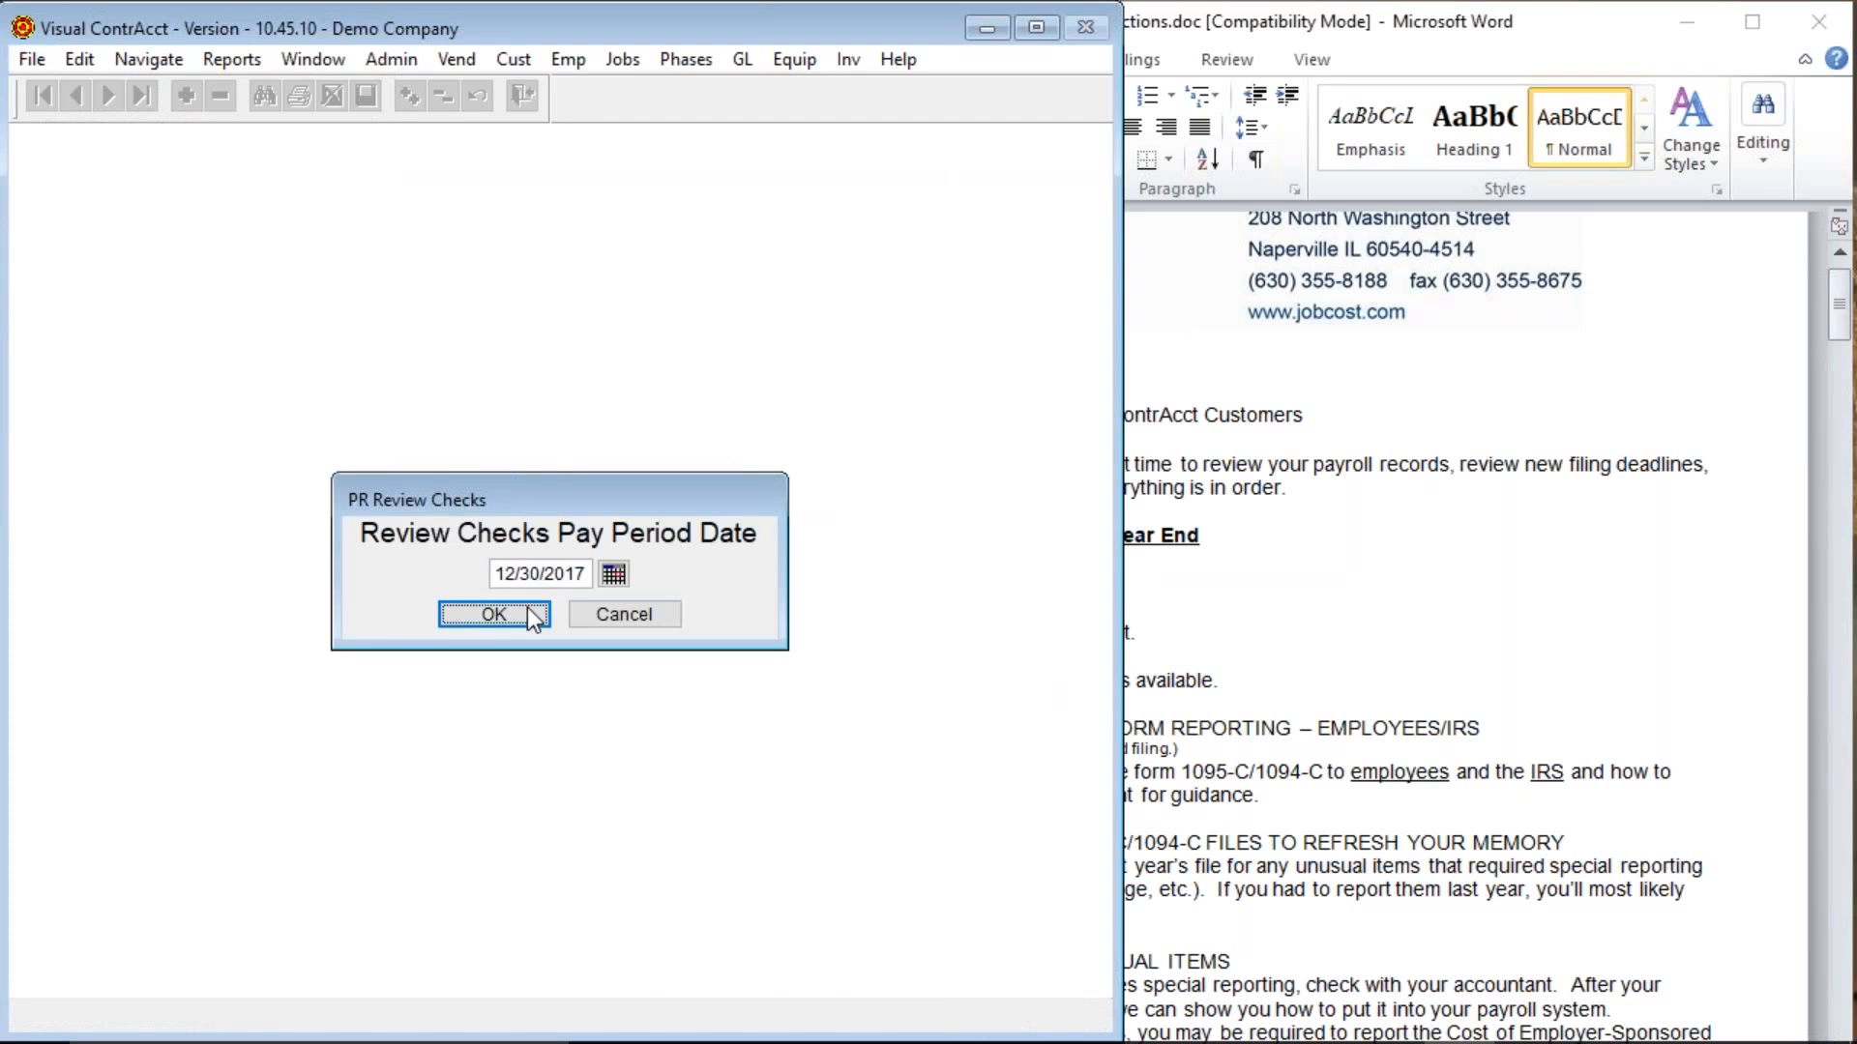
left_click(526, 607)
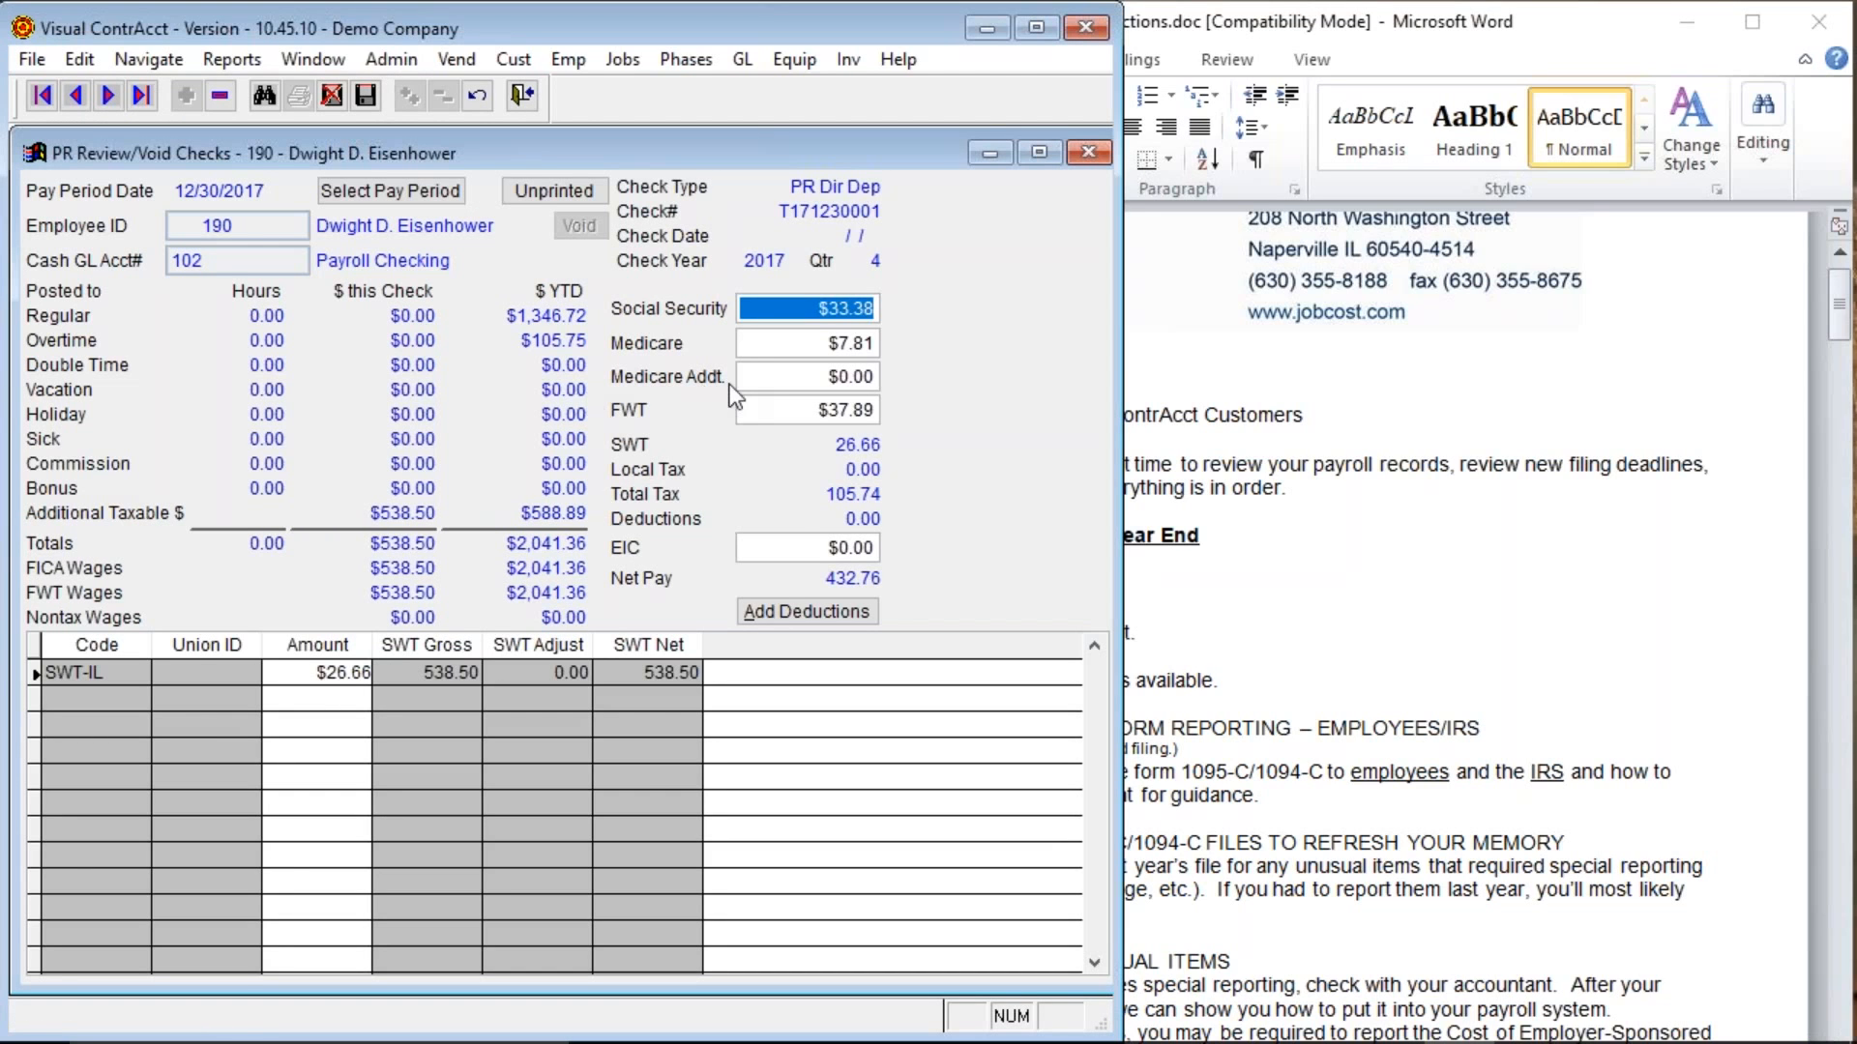
Set the FWT and the SWT-IL amount to 0 on the 12/30/2017 check.
left_click(797, 411)
double_click(797, 412)
key("Delete")
type("0 .")
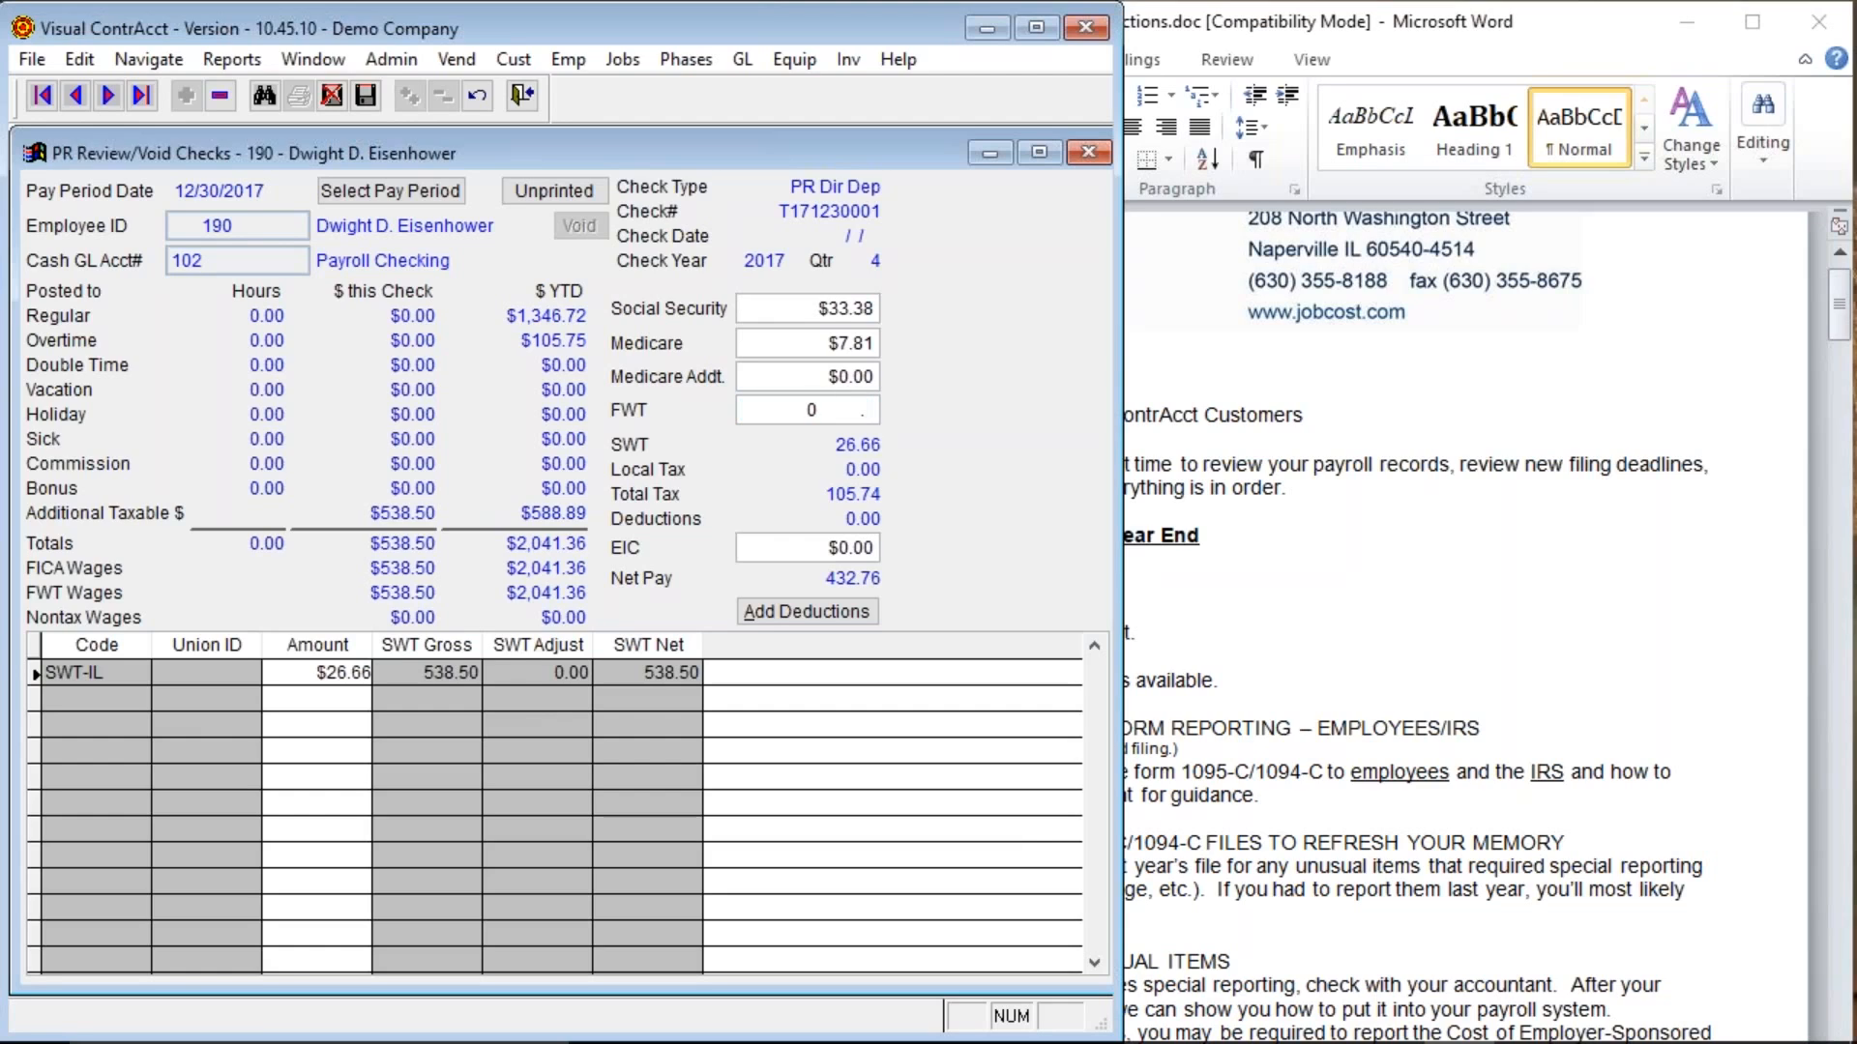
key("Tab")
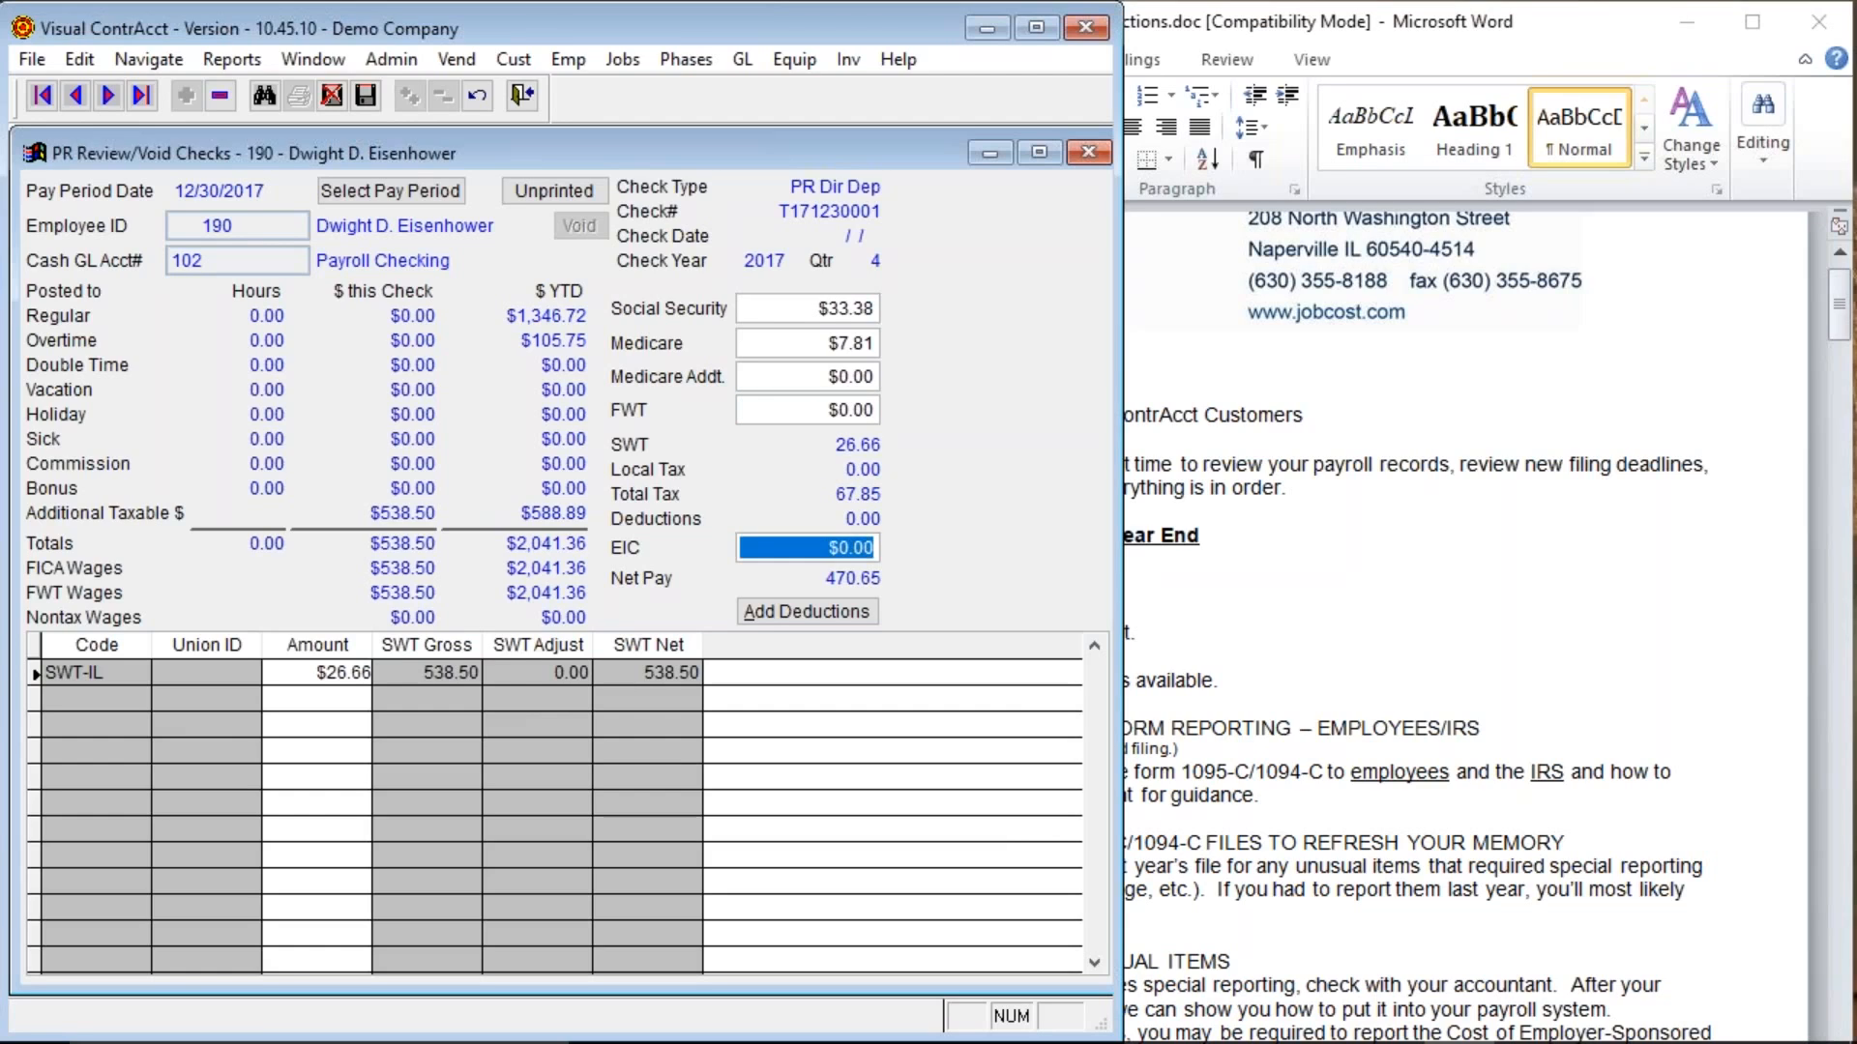
key("Tab")
key("Delete")
type("0")
key("Return")
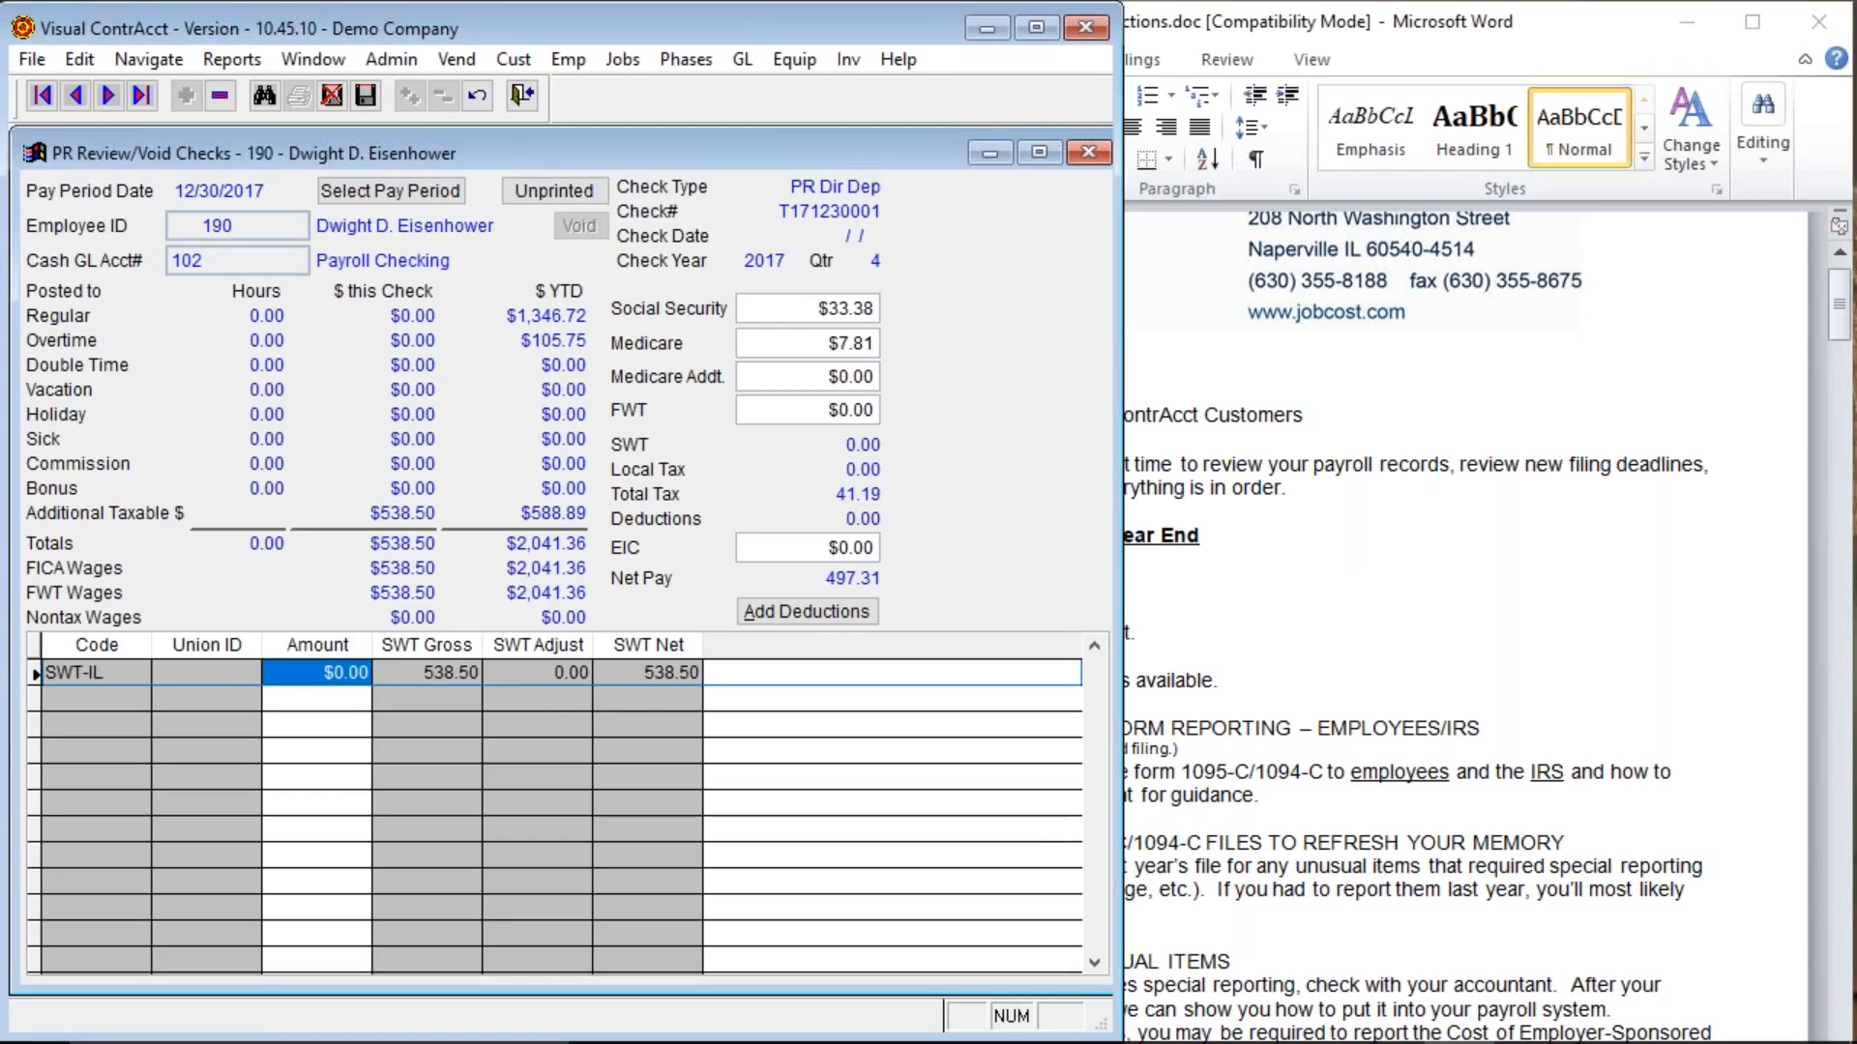
Set the Social Security tax on the check to $30.69.
left_click(784, 307)
type("30.60")
key("Tab")
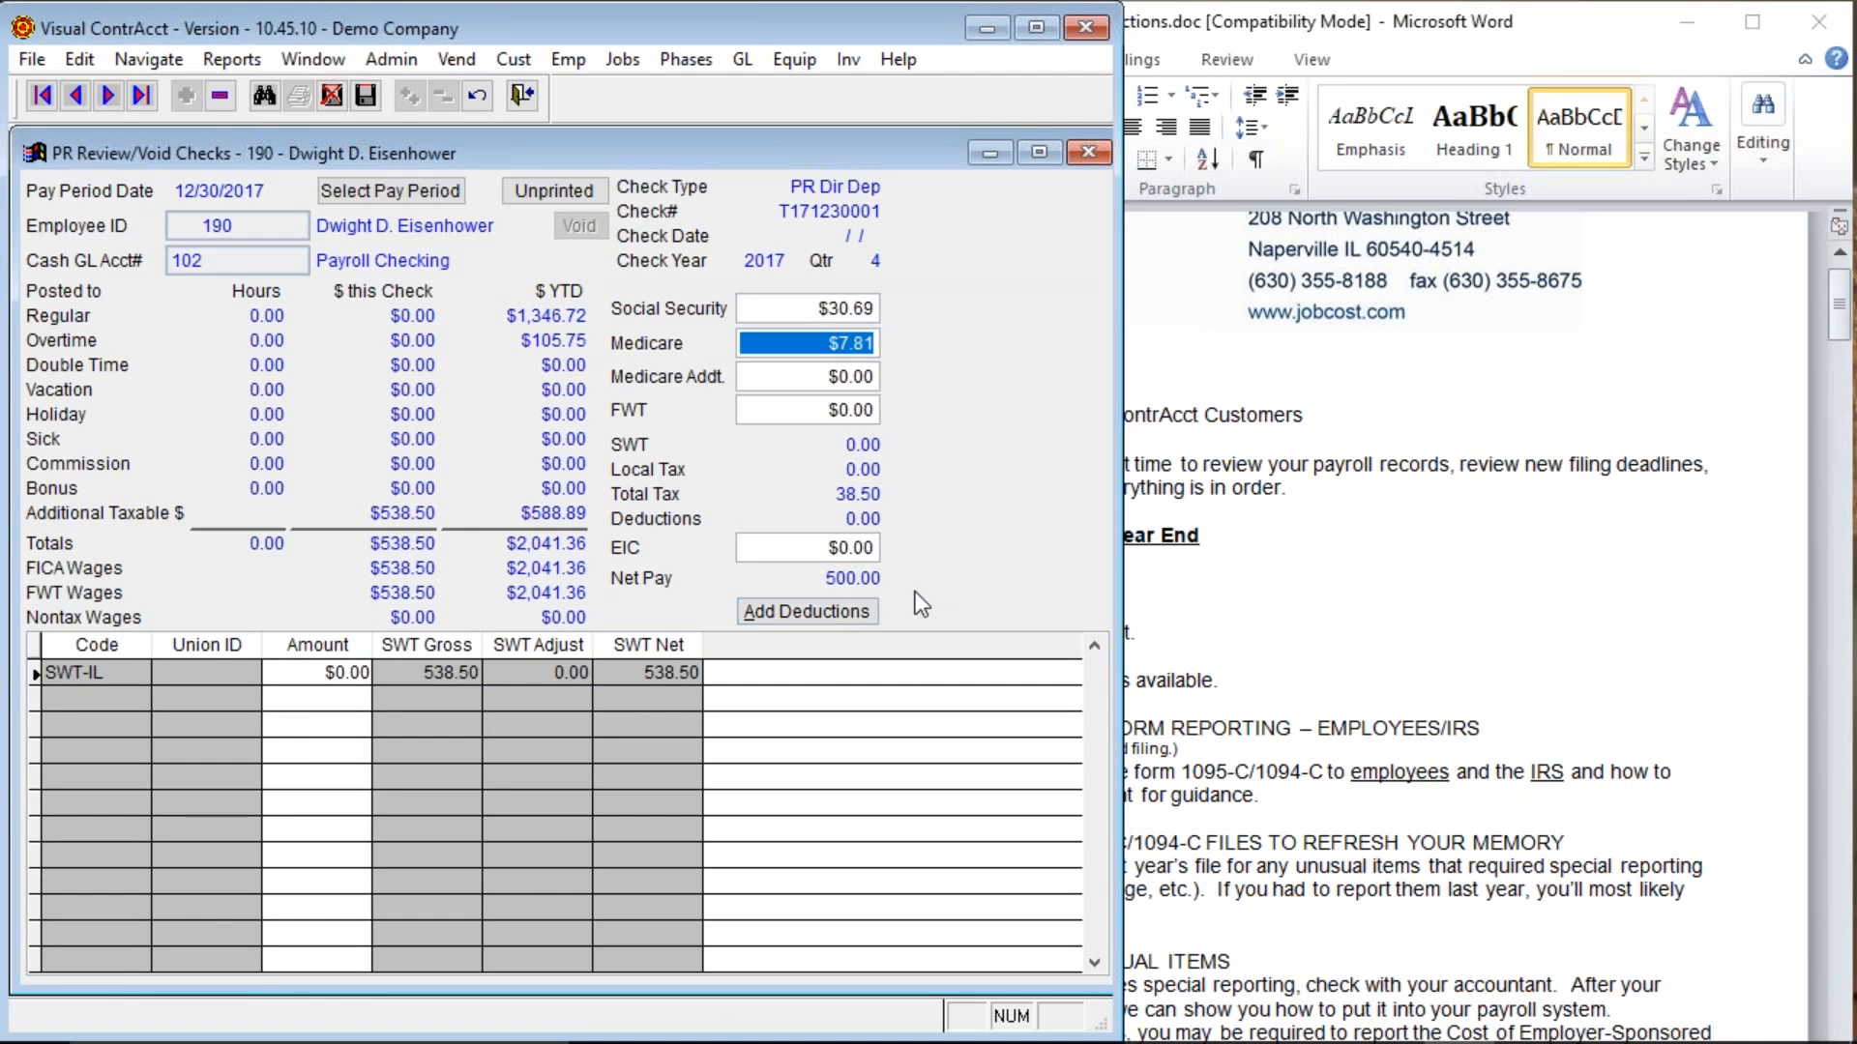
Try to add deductions to the edited check, and close the check review without saving the changes.
left_click(832, 619)
left_click(1140, 639)
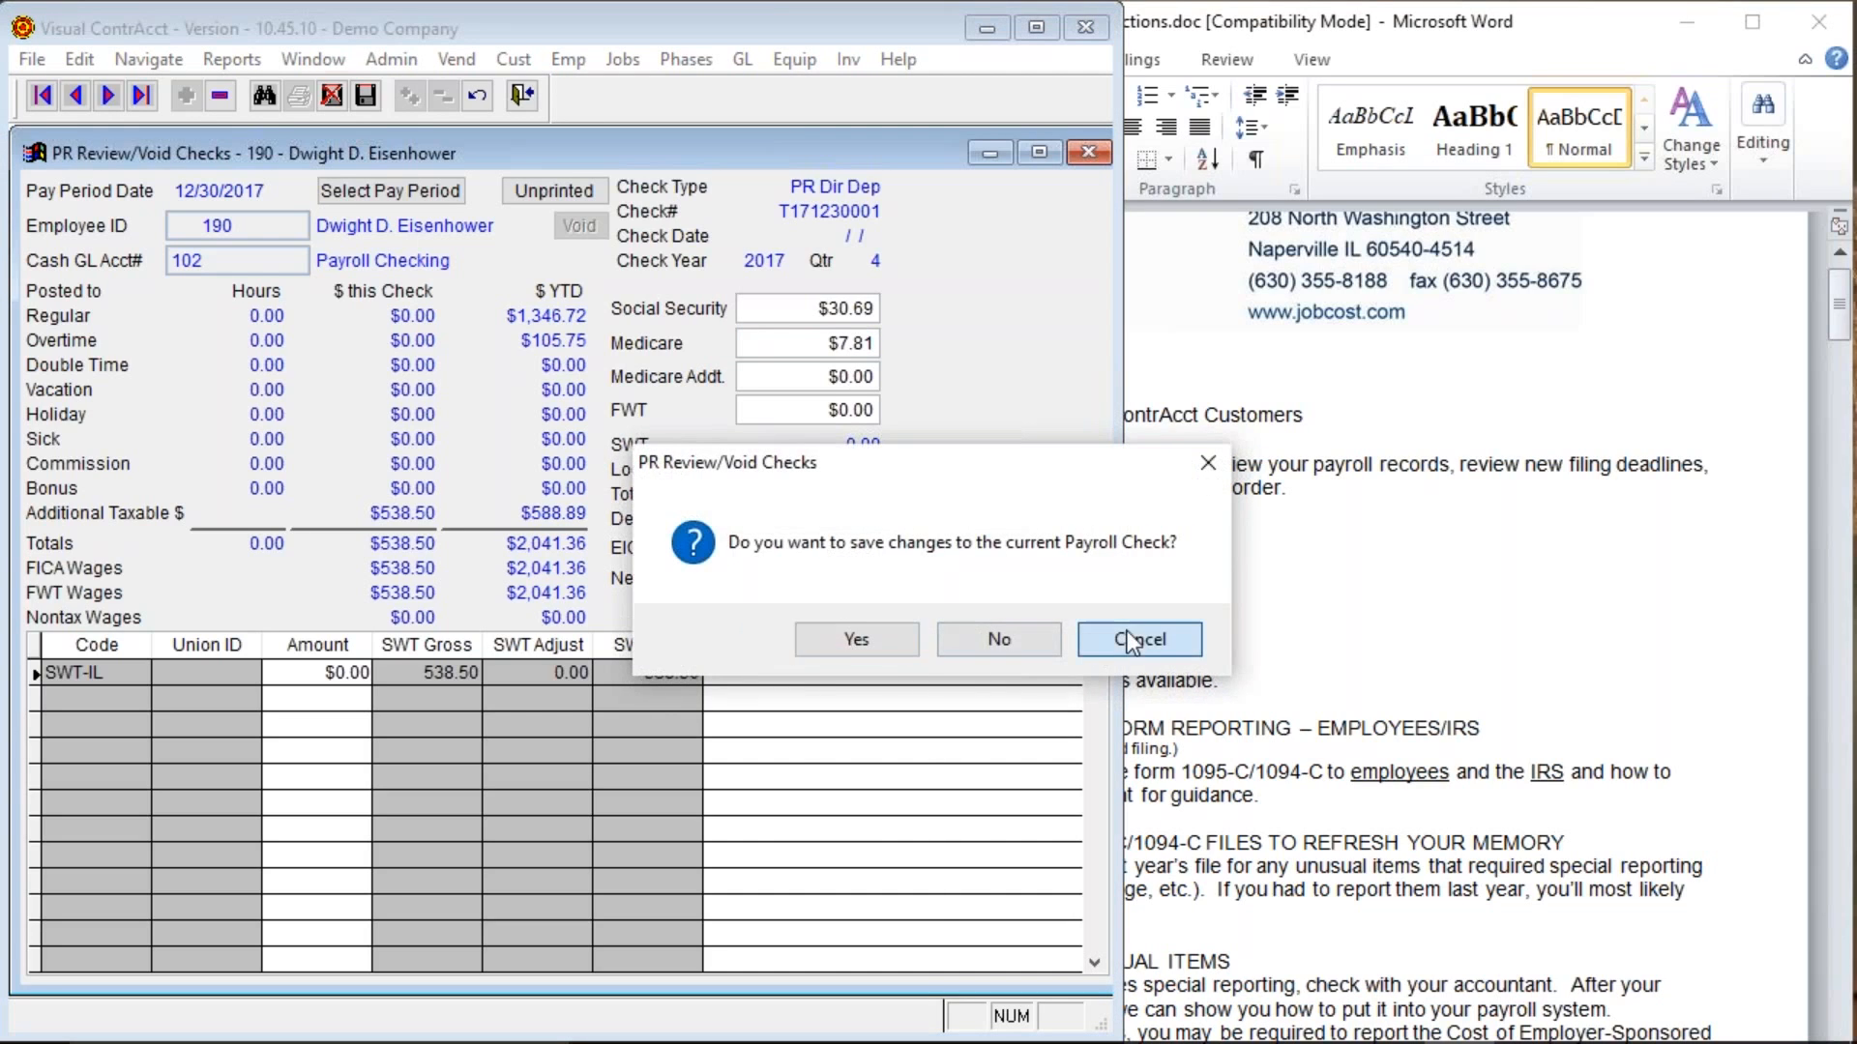
left_click(522, 95)
left_click(1019, 642)
Calculate payroll checks for pay period 07/20/2017 with 401k and Section 125 excluded.
key("alt+f")
key("p")
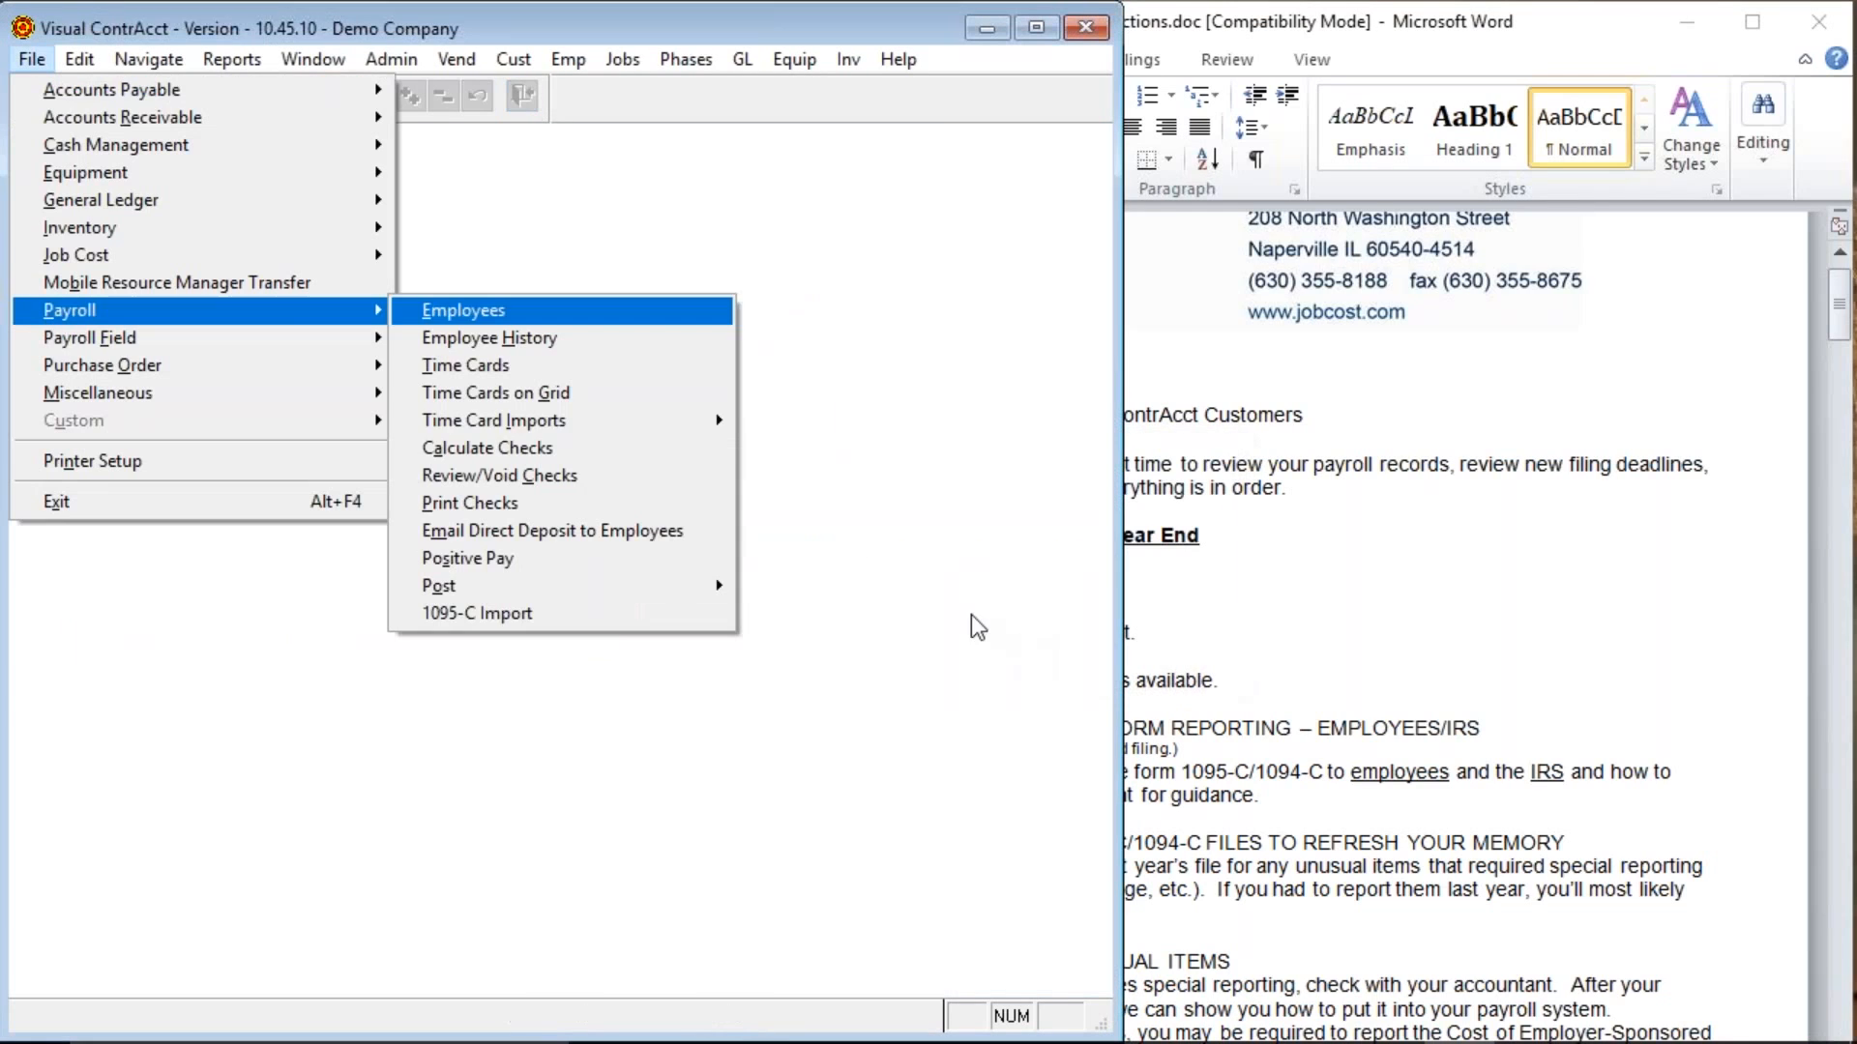
left_click(527, 448)
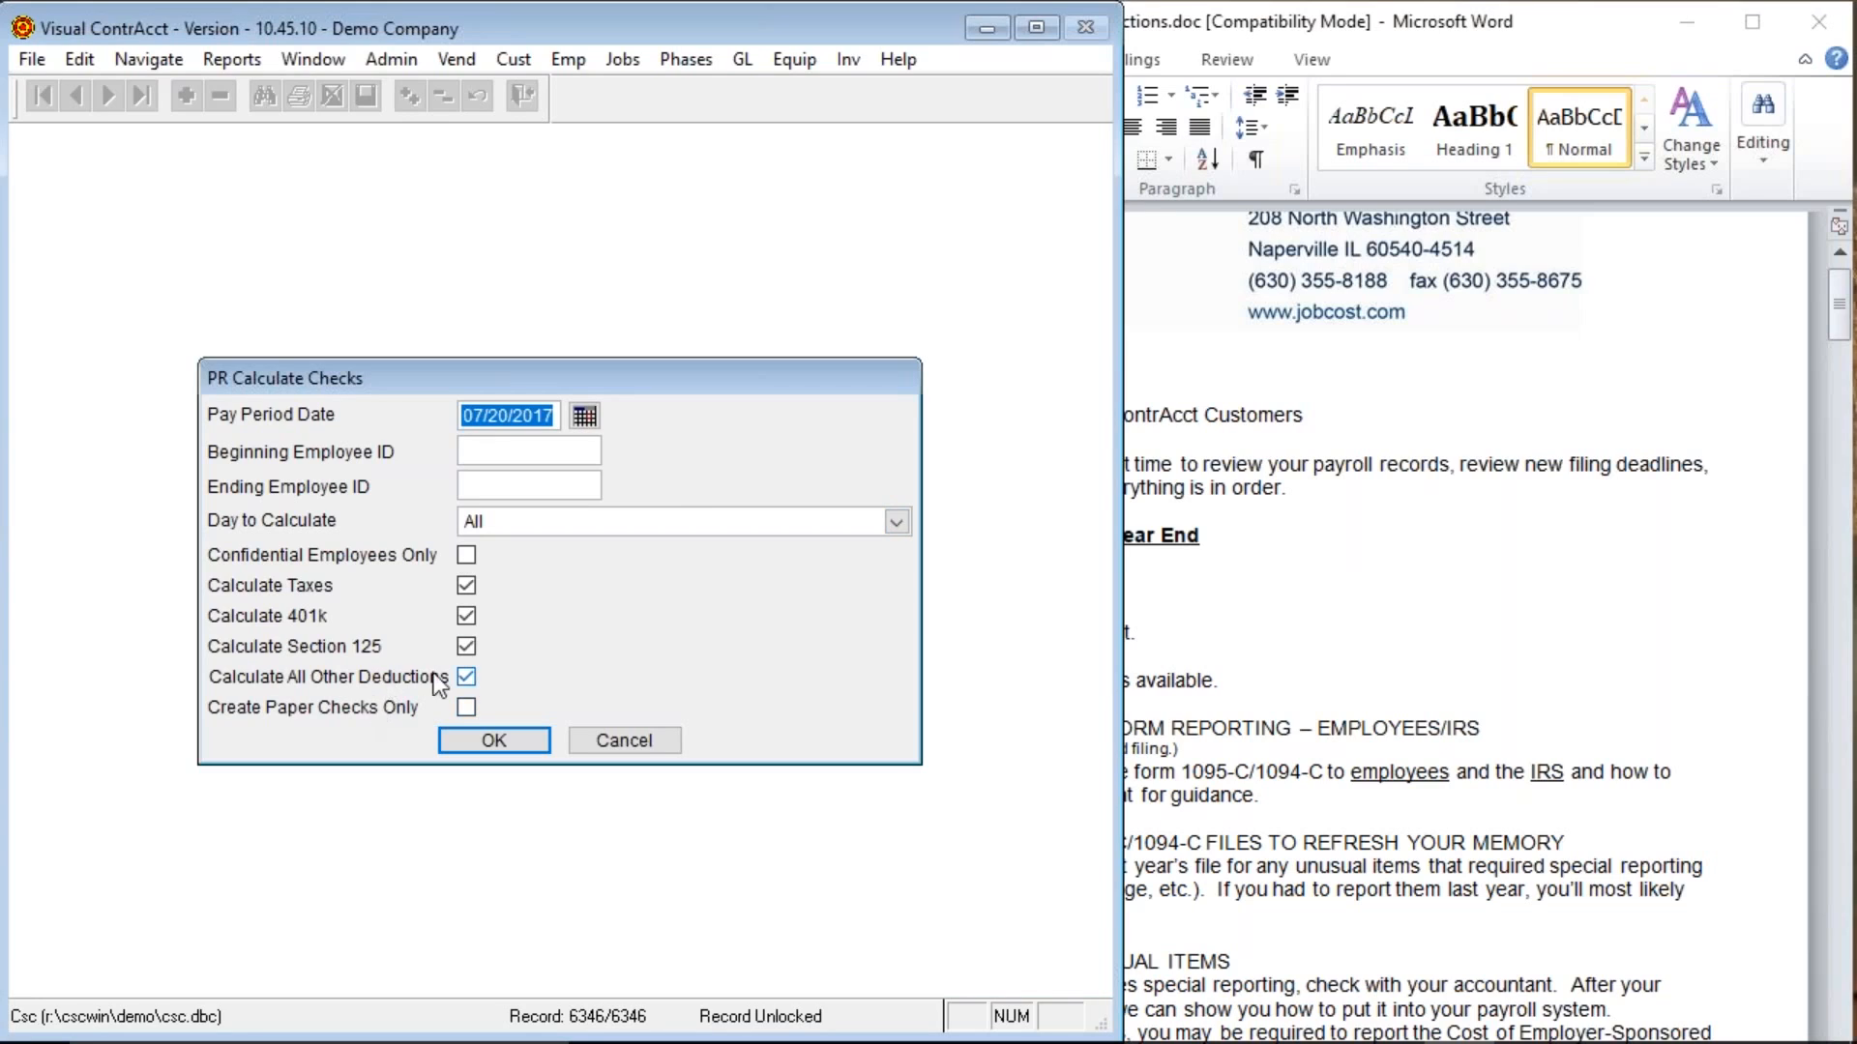
left_click(466, 646)
left_click(466, 616)
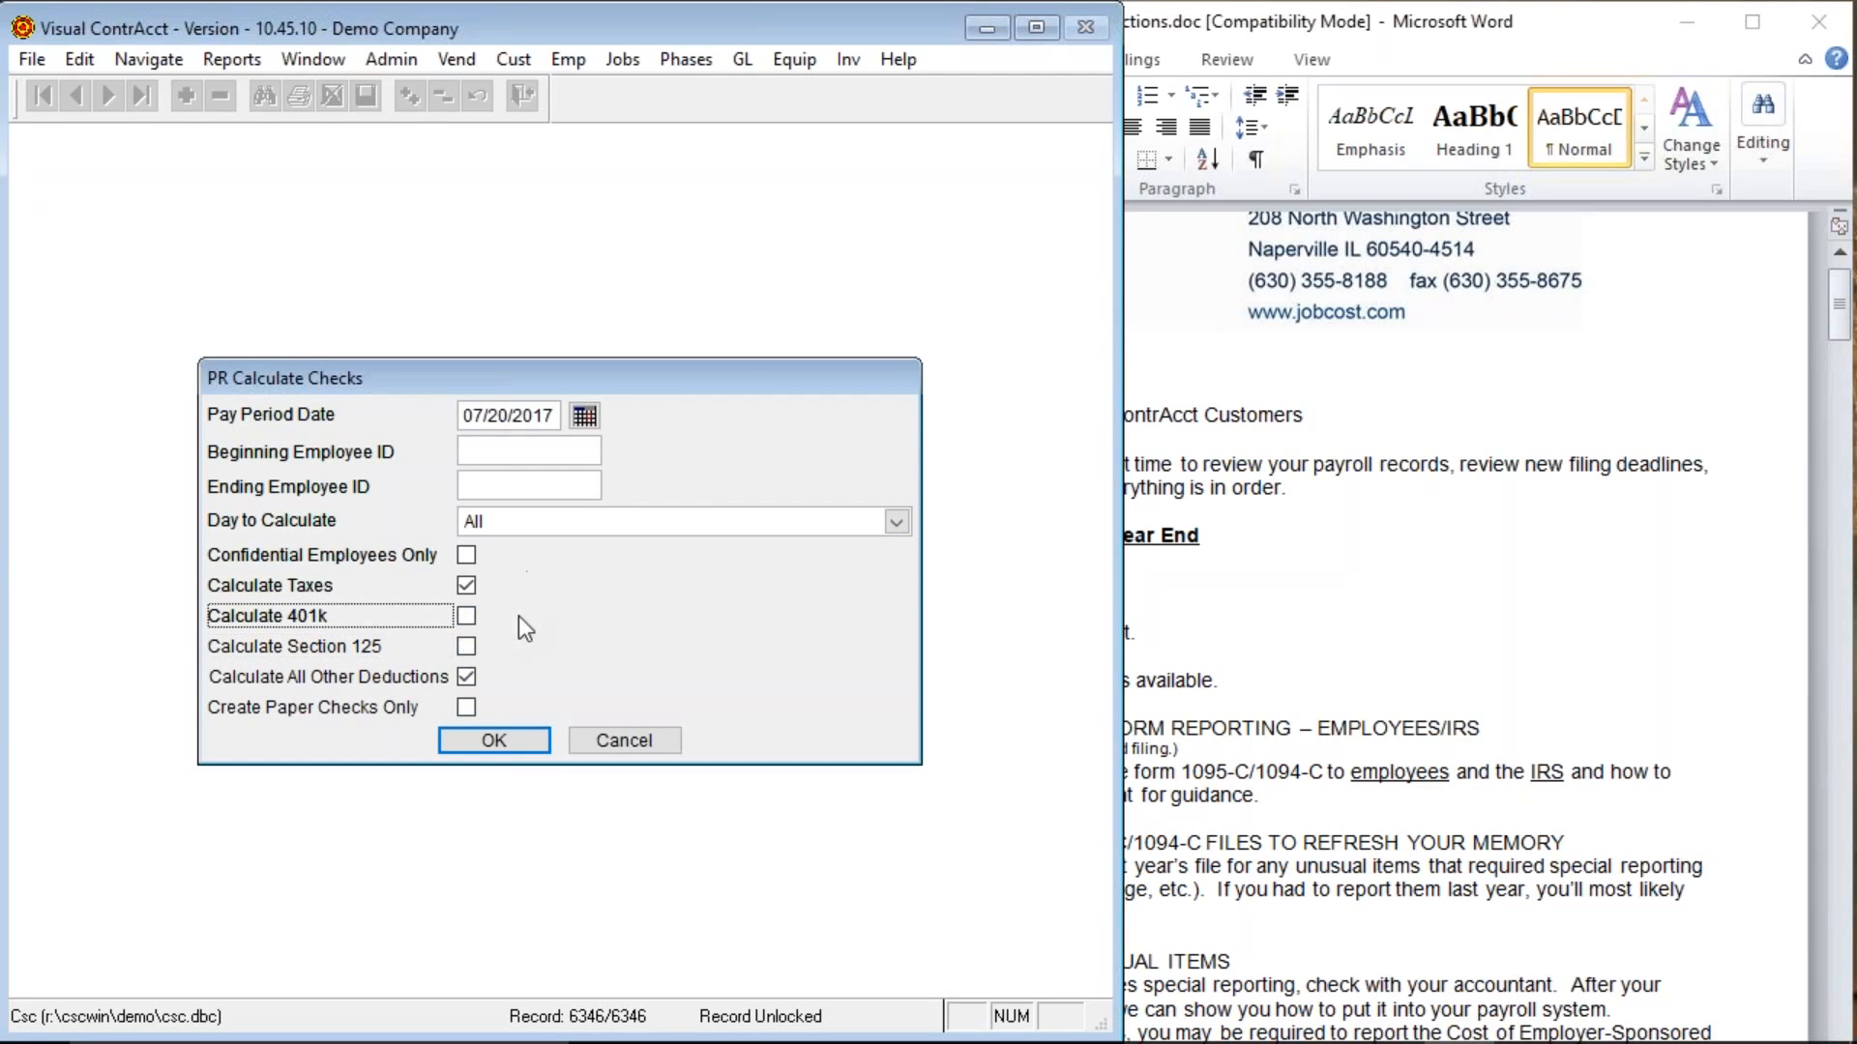
left_click(503, 737)
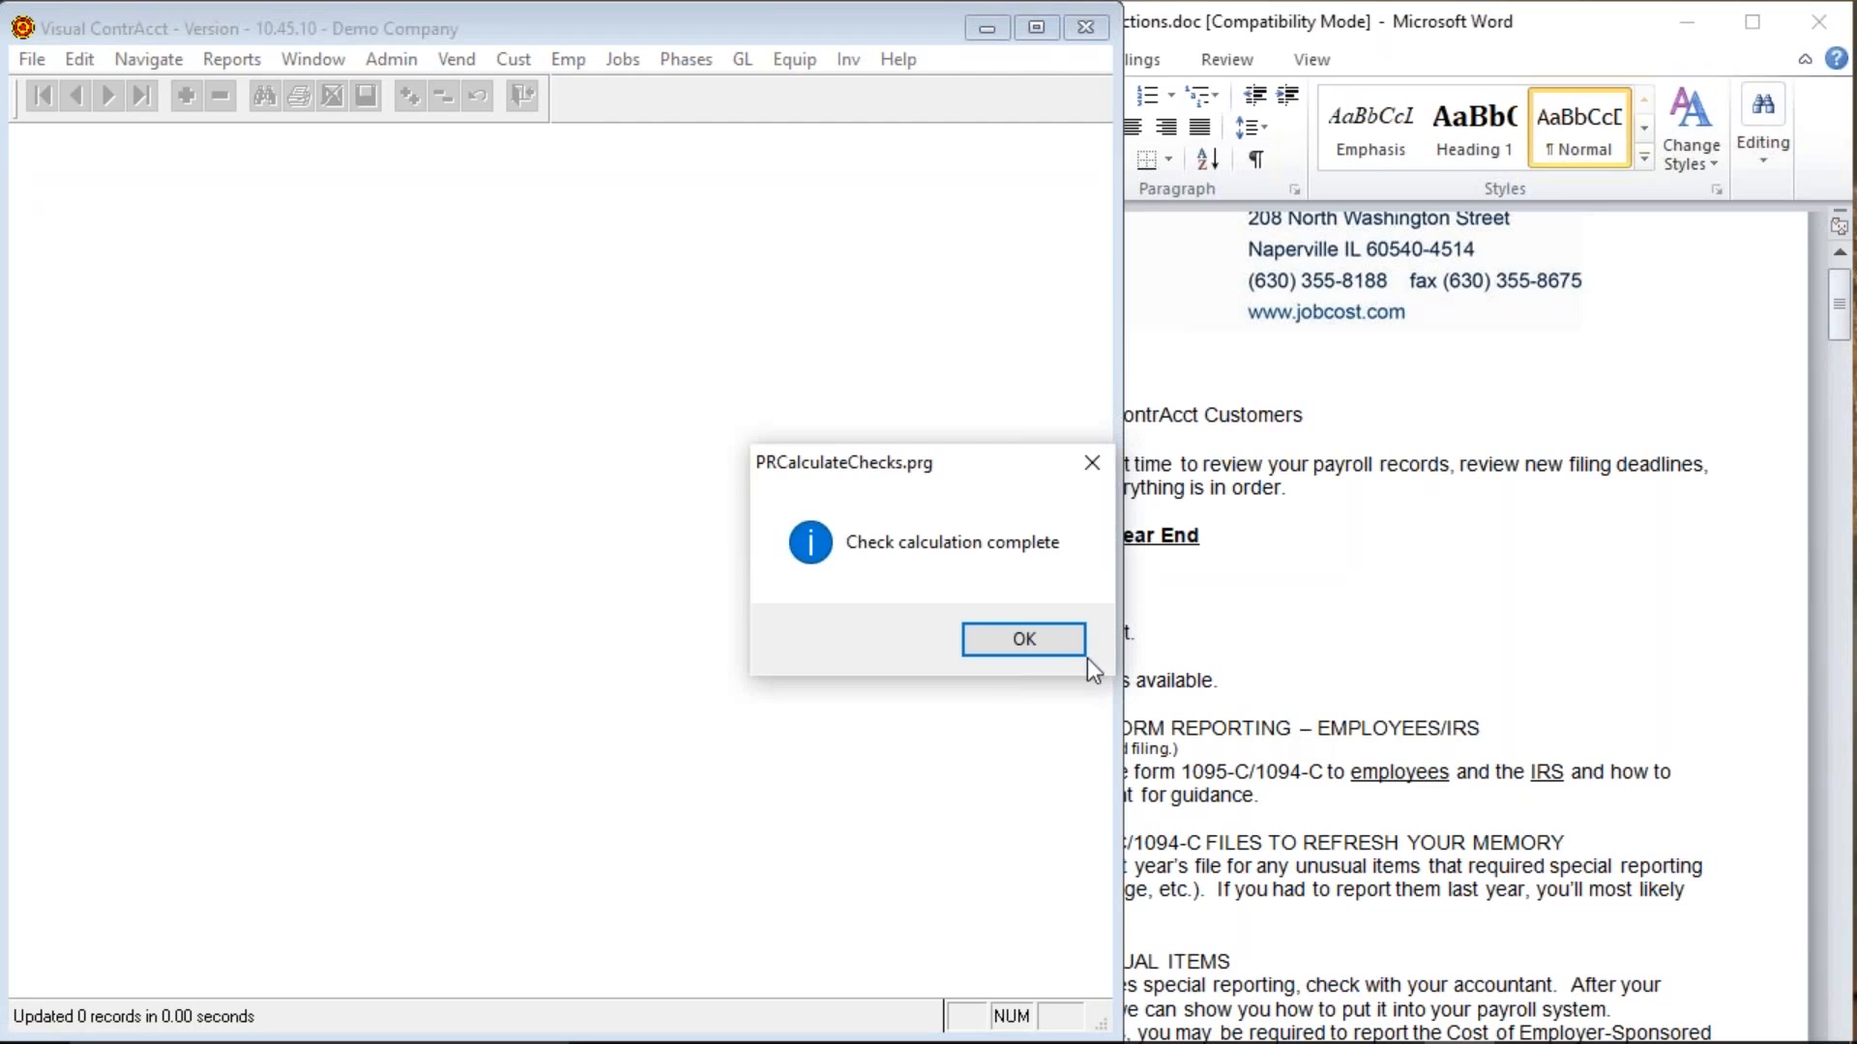
left_click(995, 646)
Reopen the payroll check review for pay period date 12/30/2017.
key("alt+f")
key("p")
left_click(509, 478)
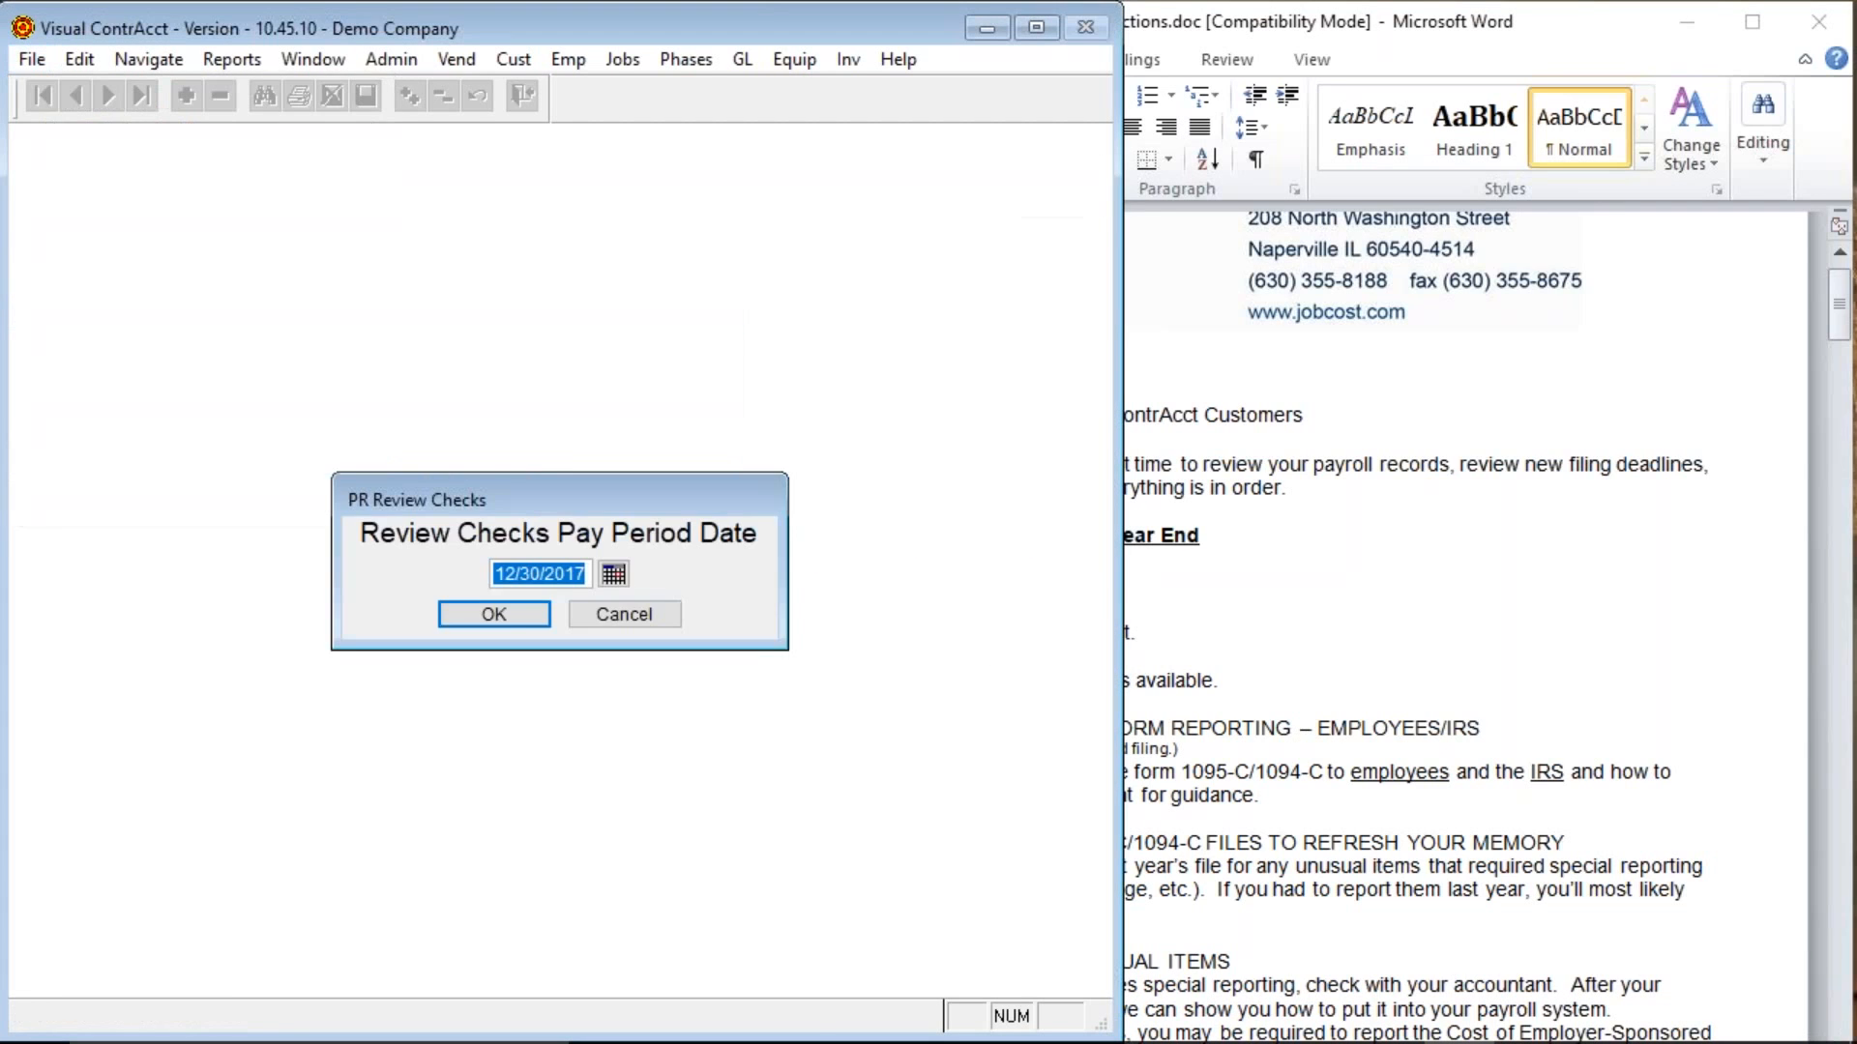
left_click(513, 617)
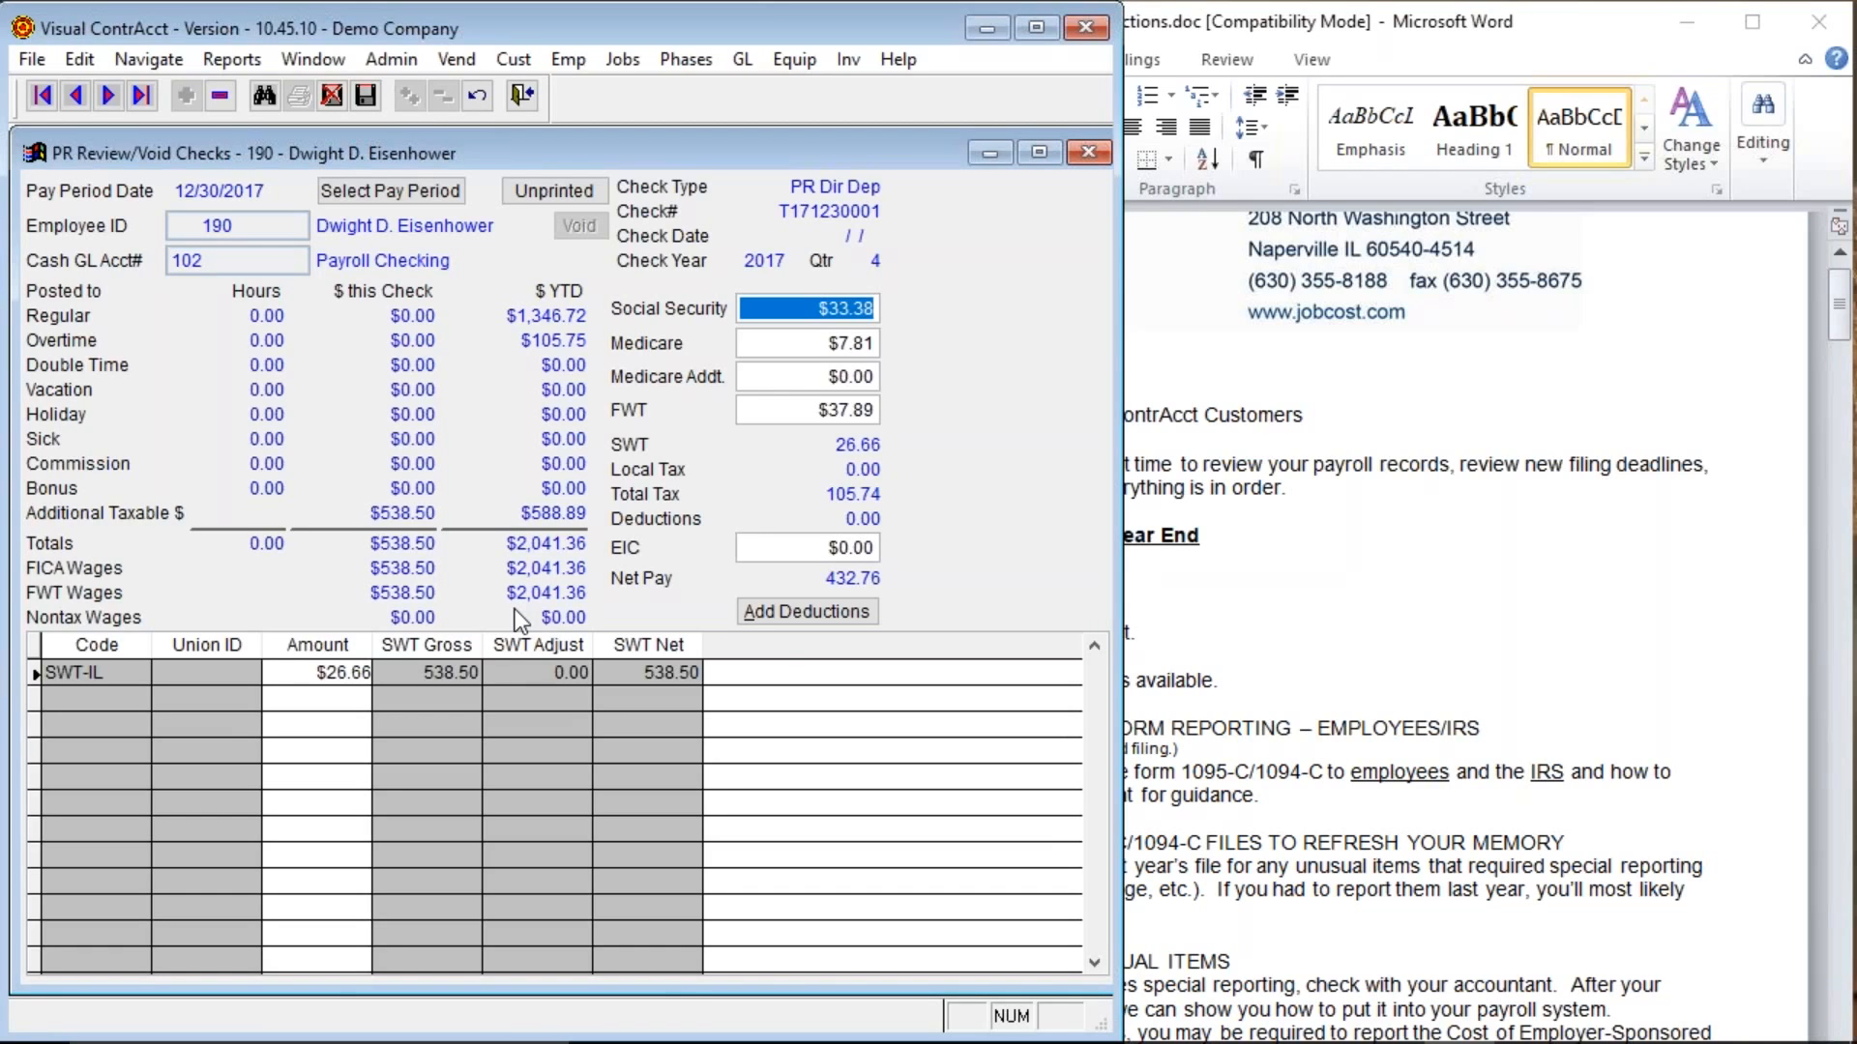
Add the AUTO deduction to the check and set its amount to $500.00.
left_click(799, 615)
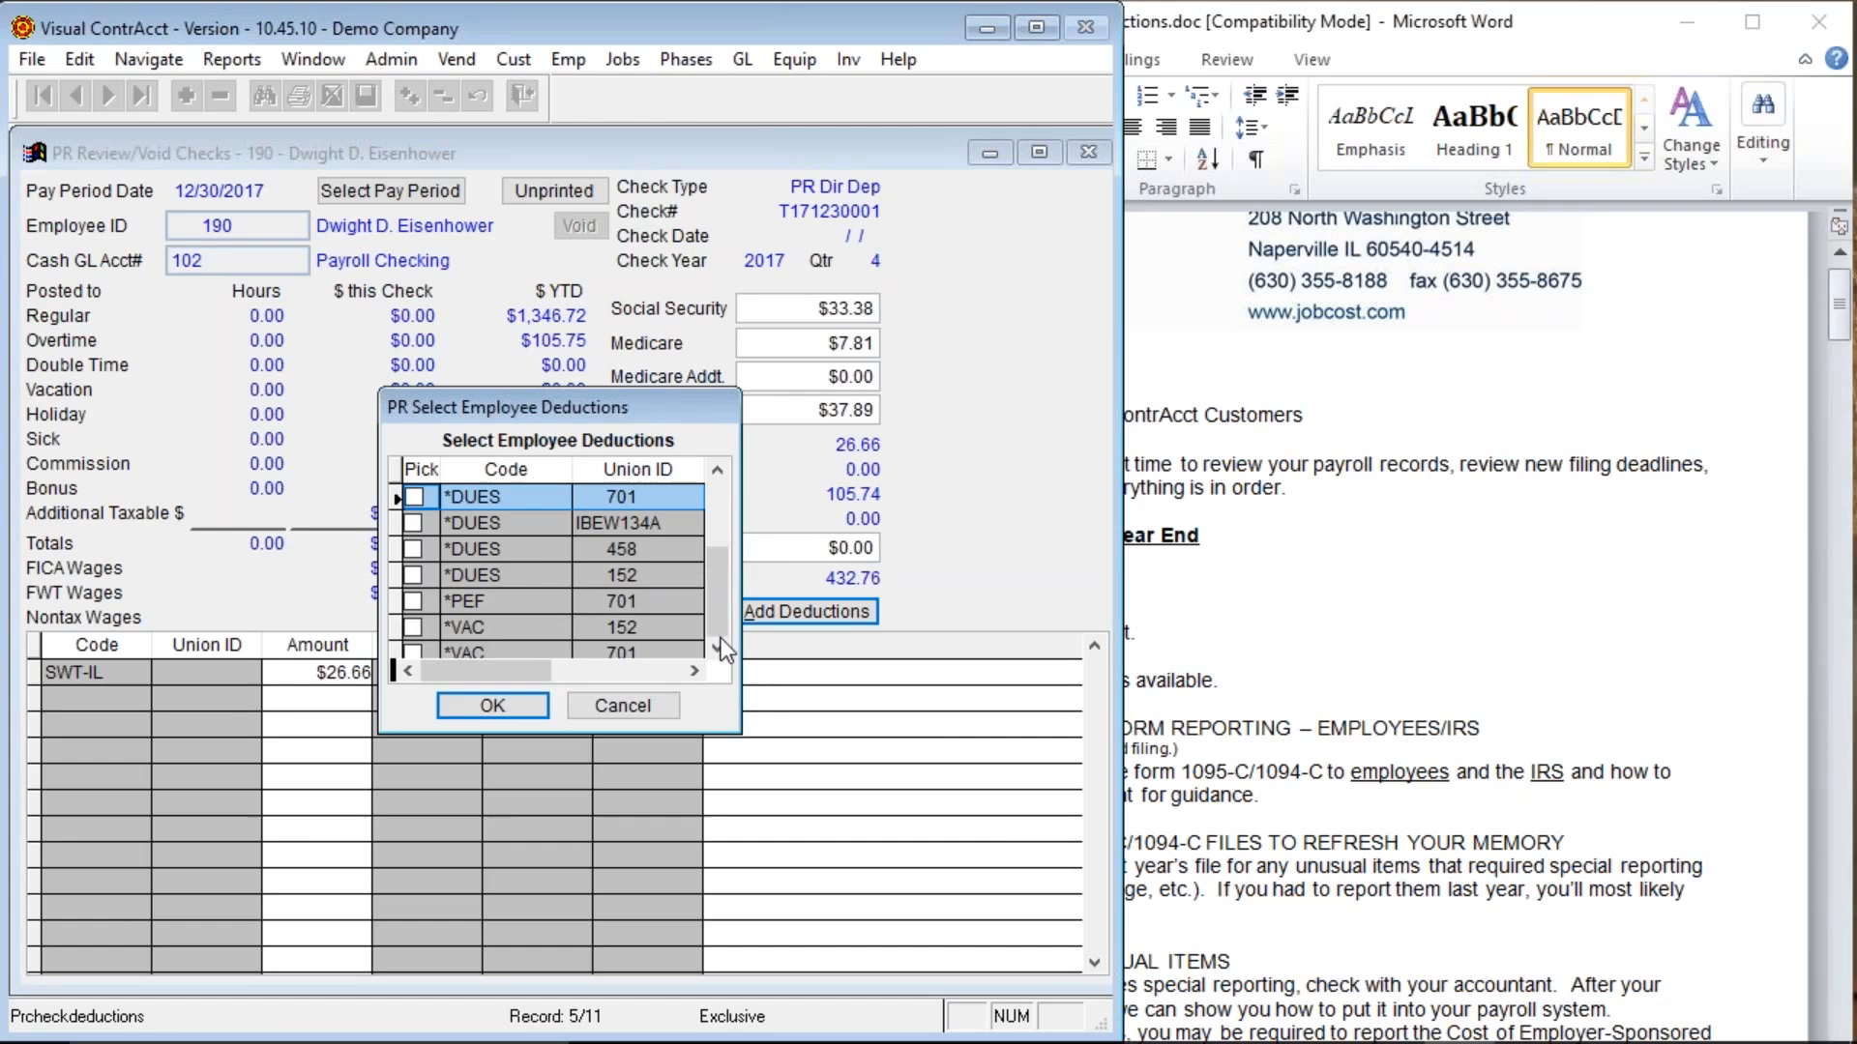
left_click(718, 648)
left_click(416, 547)
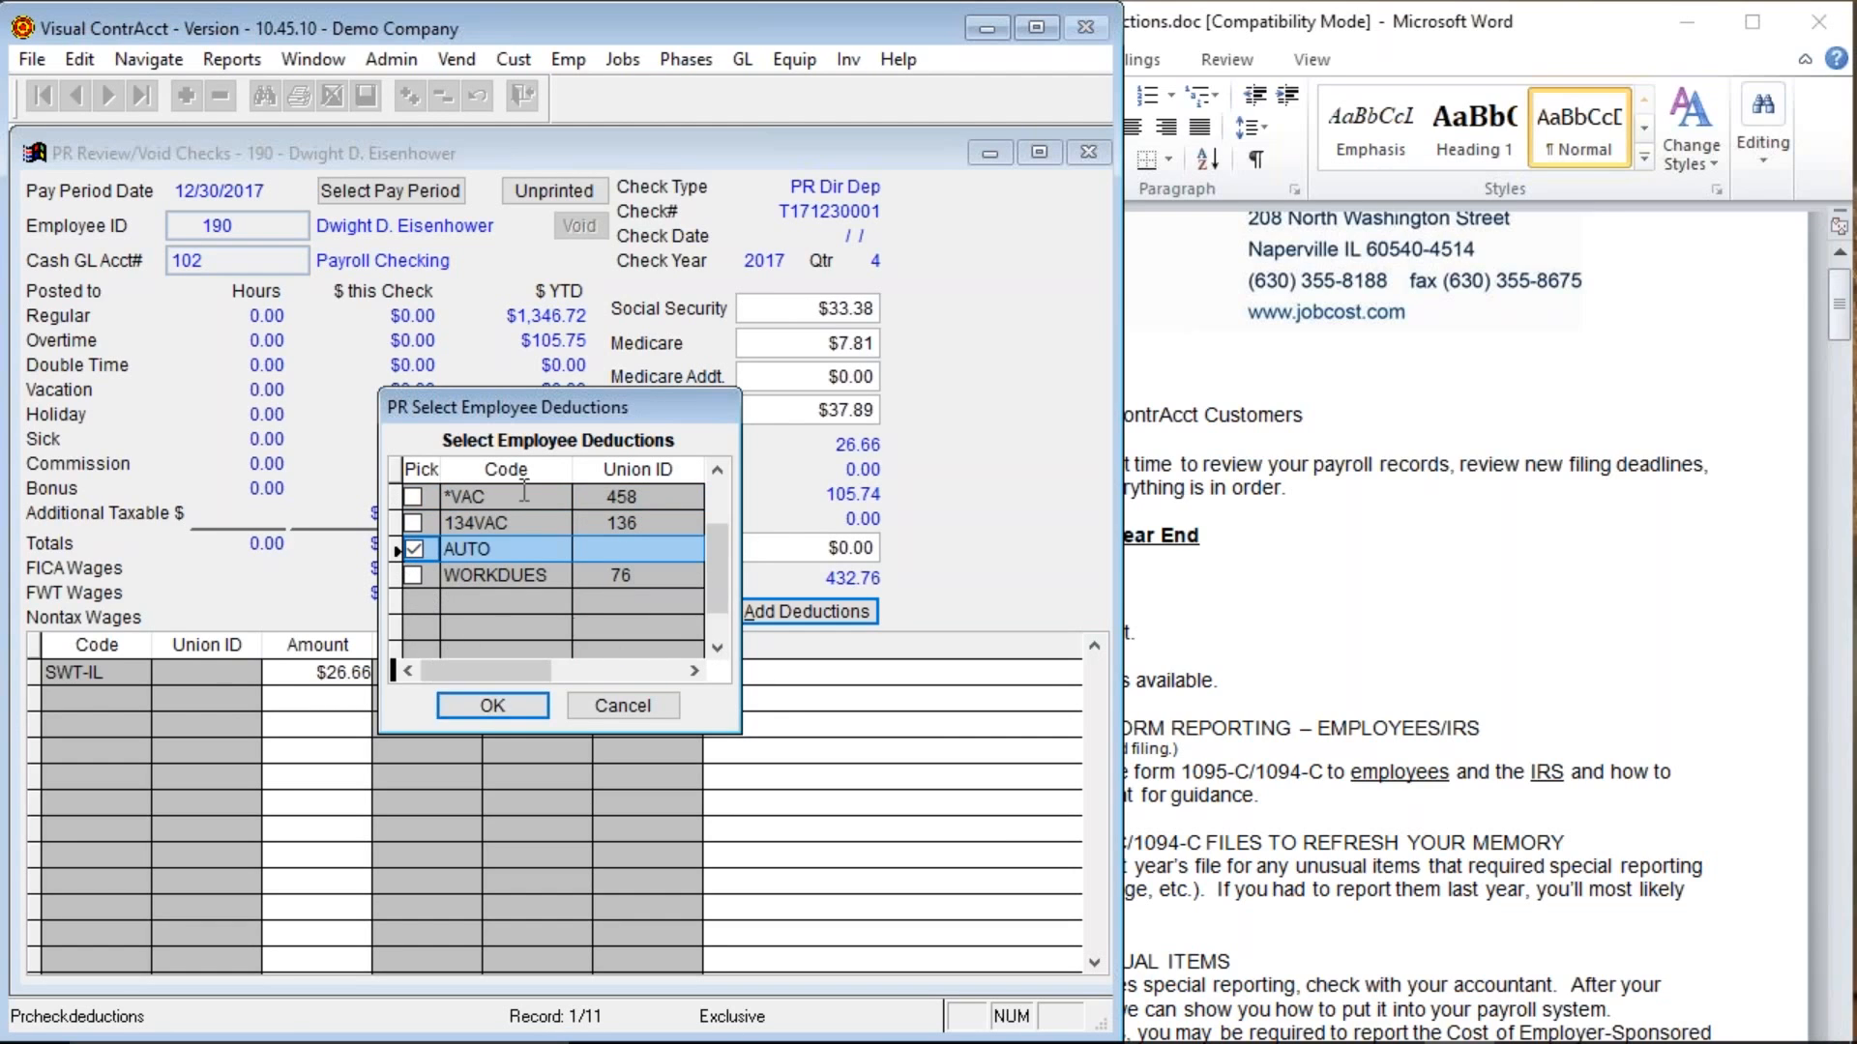
left_click(492, 706)
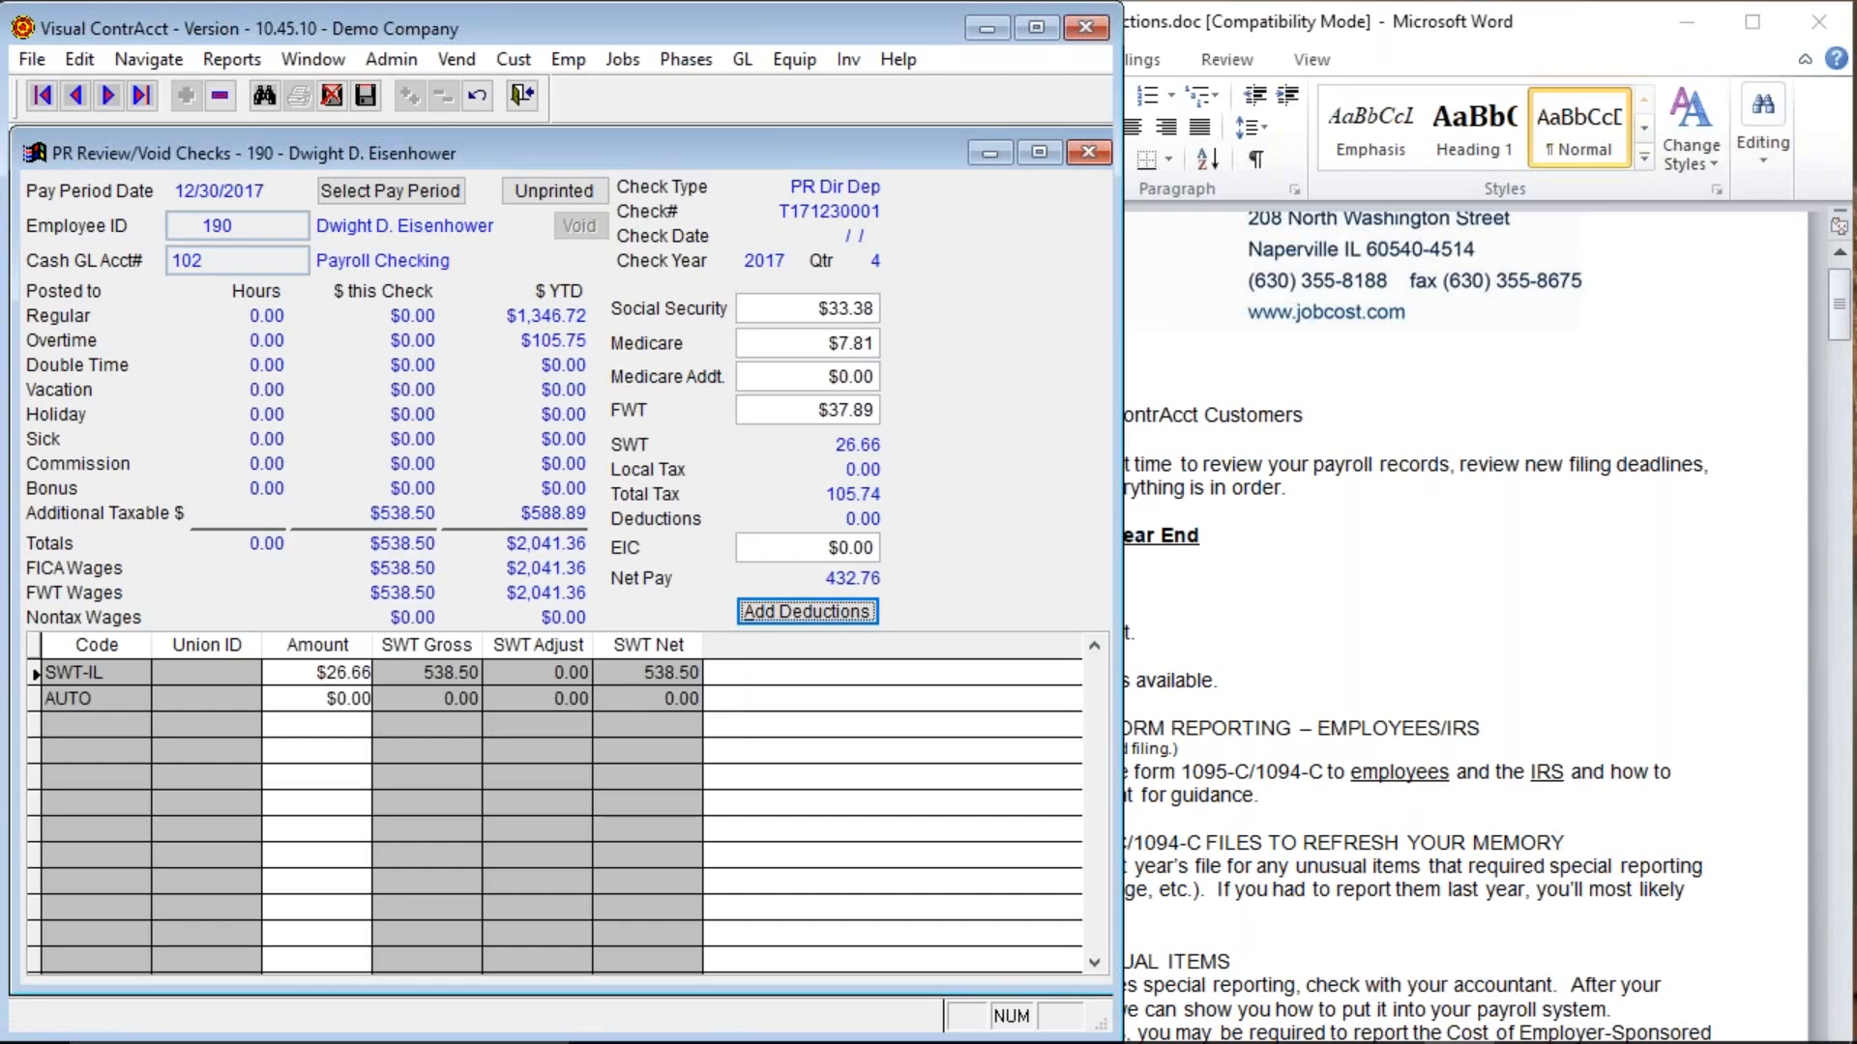
left_click(309, 697)
type("500.")
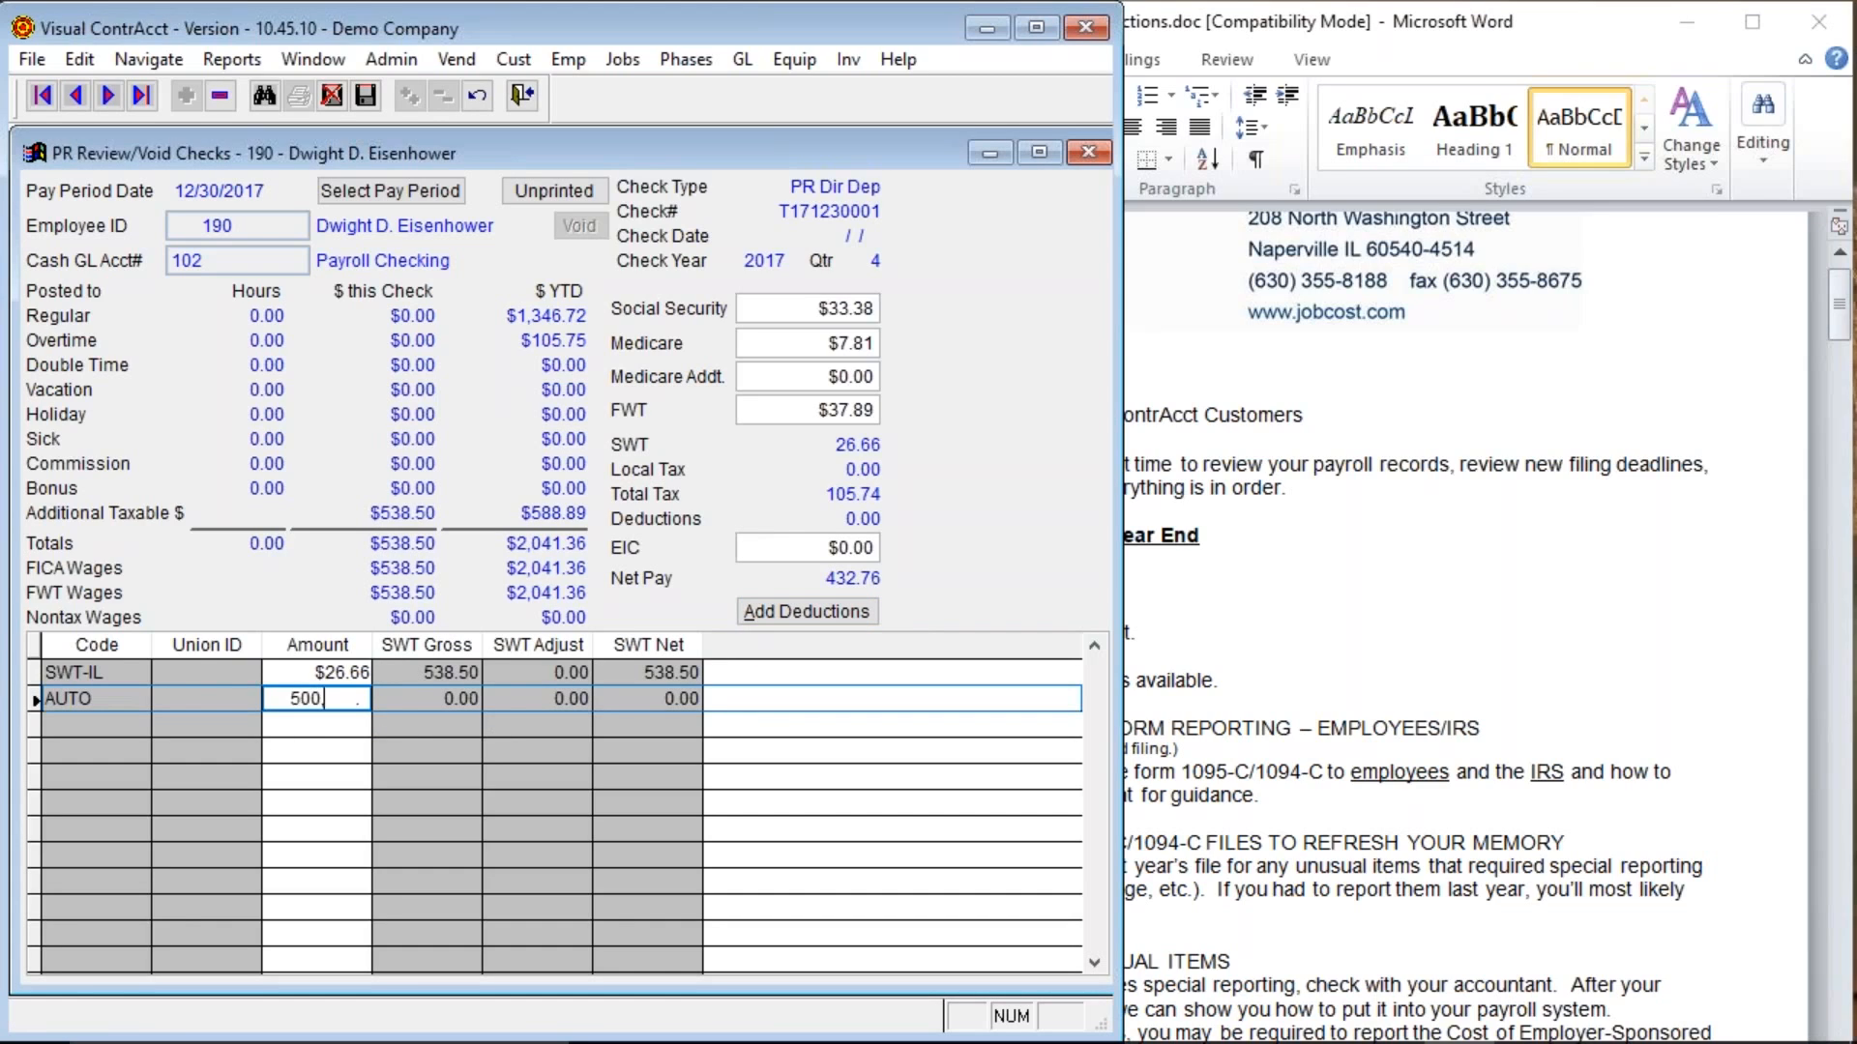
key("Return")
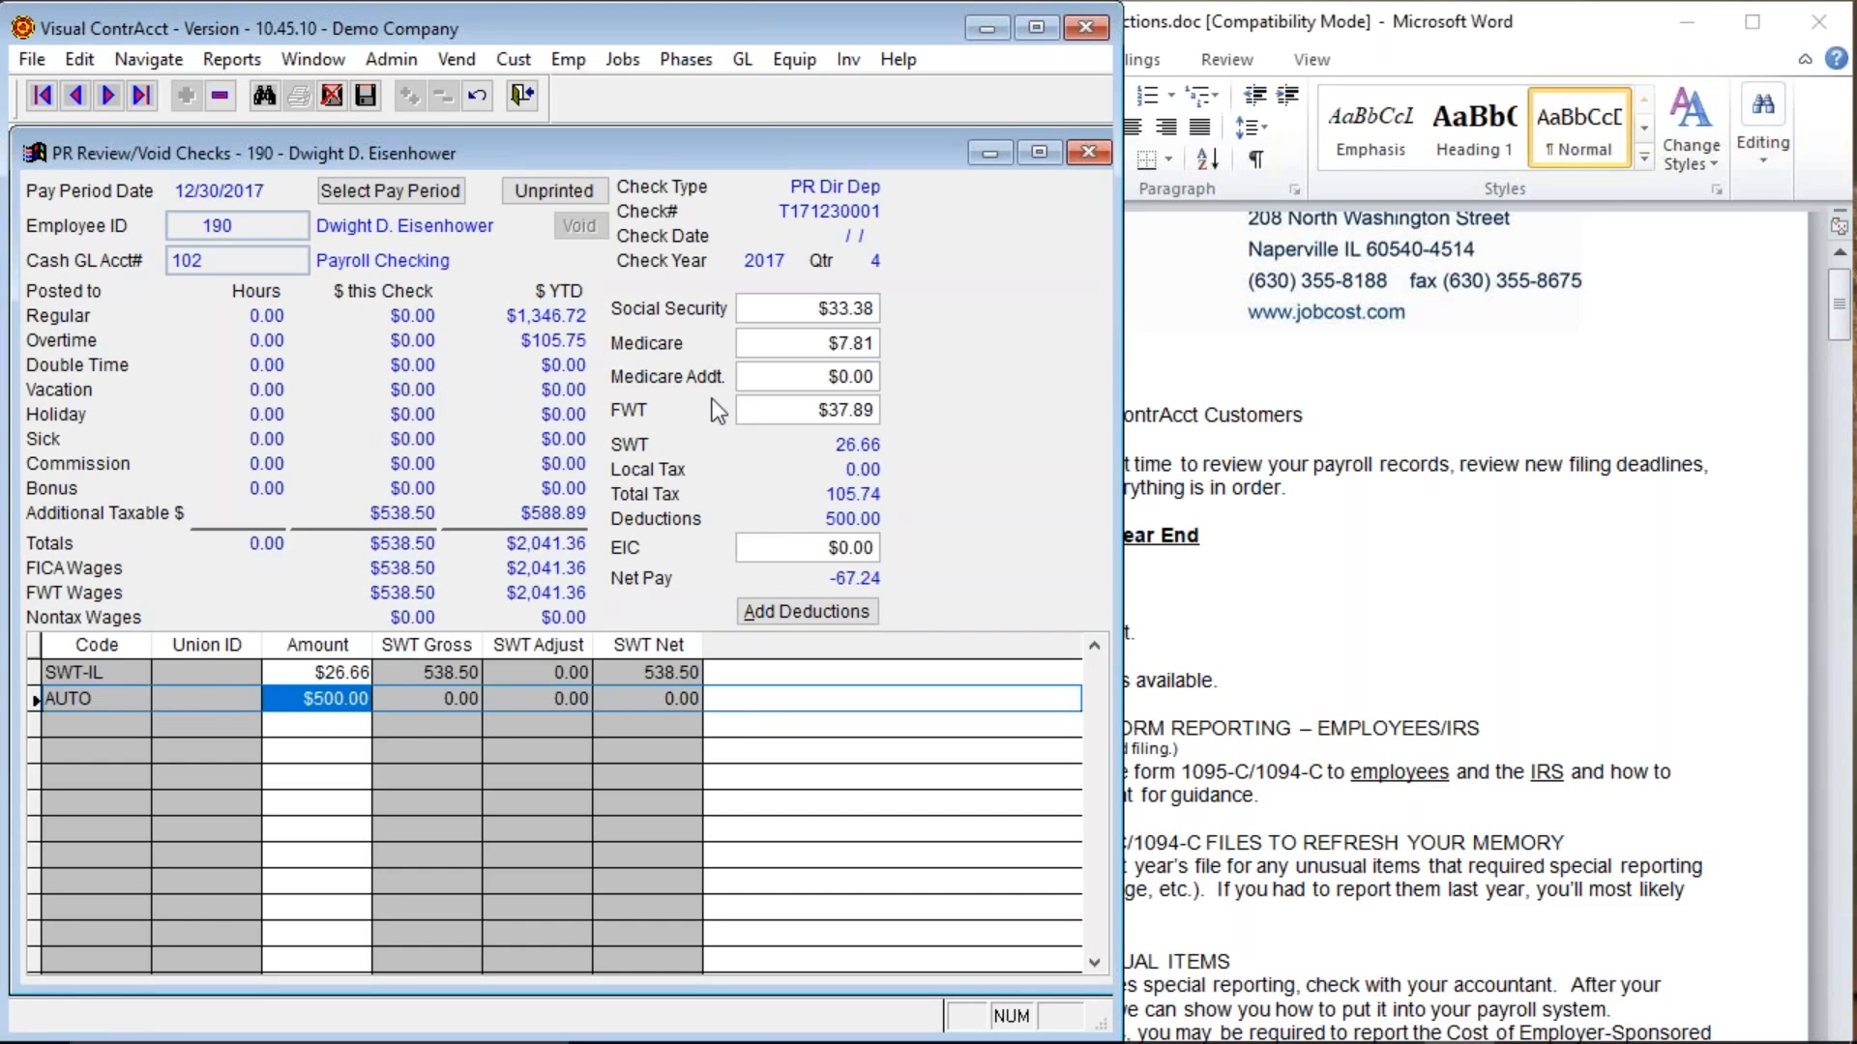
Zero out the federal withholding (FWT) and the Illinois state withholding (SWT-IL) on the check.
left_click(799, 408)
key("Delete")
key("Return")
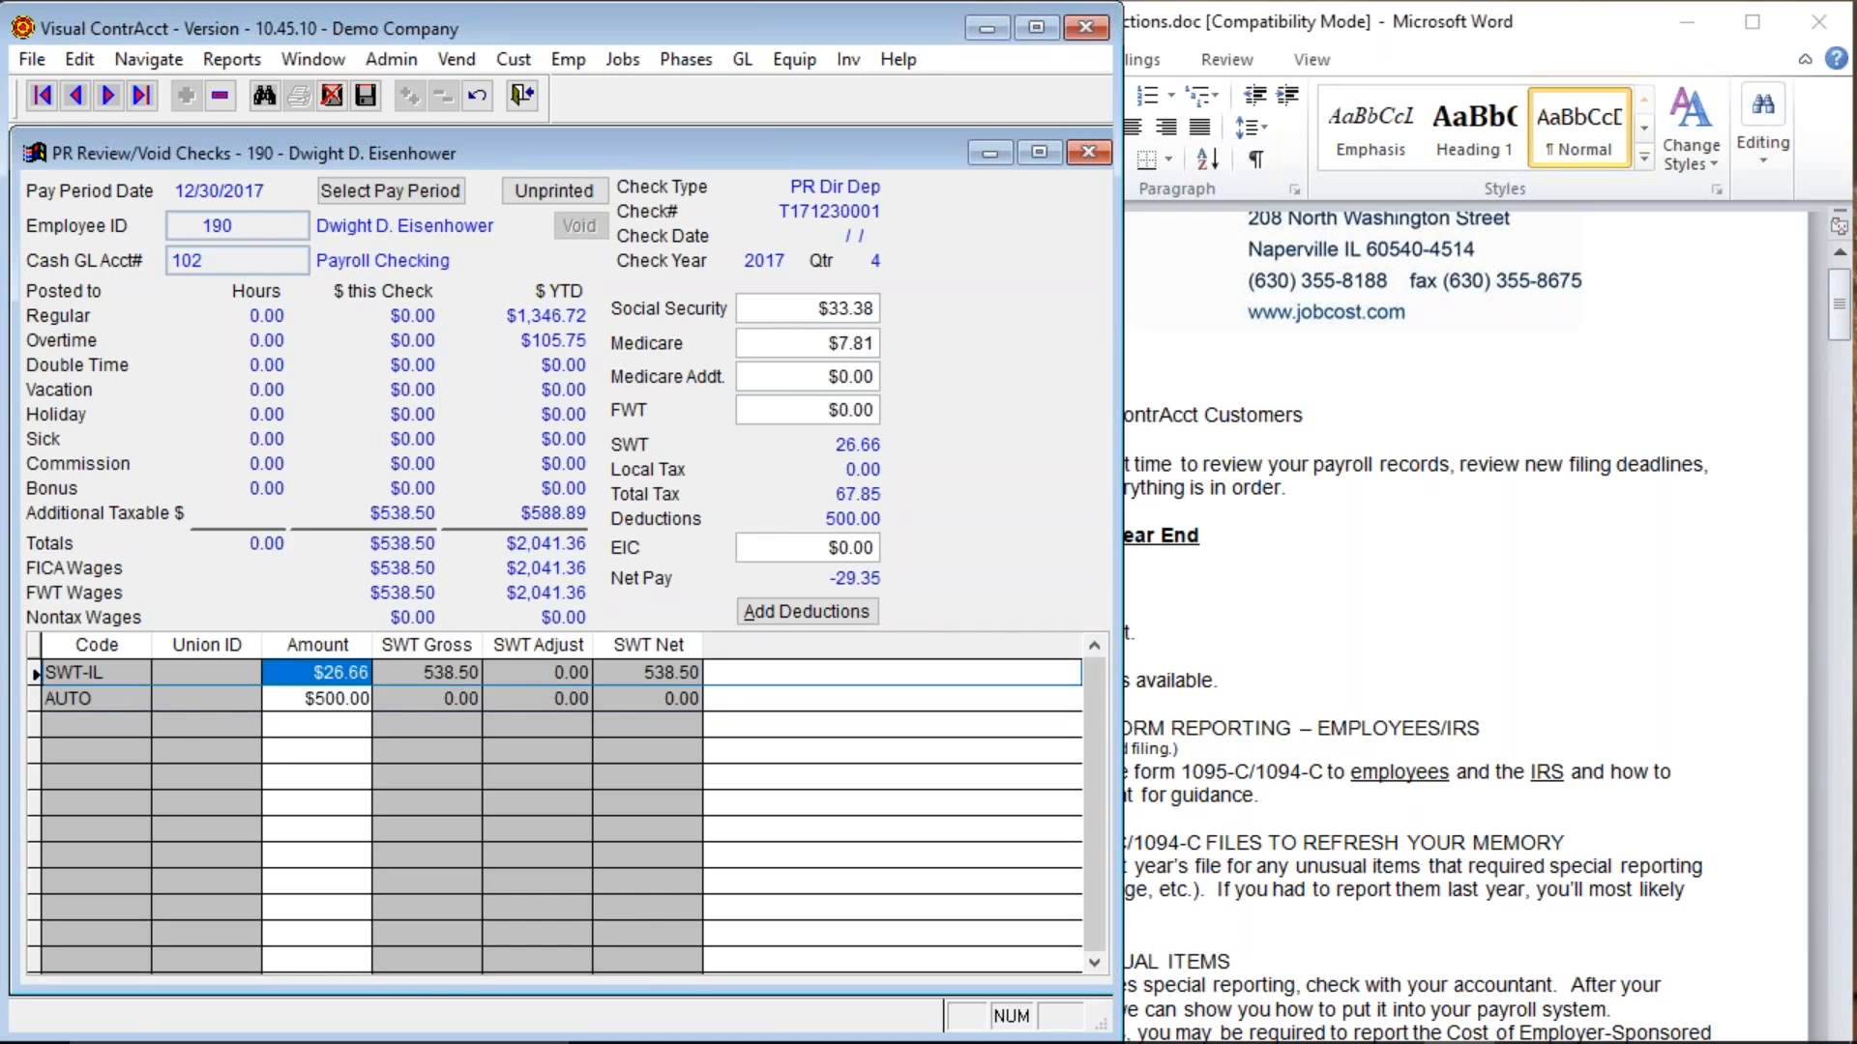
key("Delete")
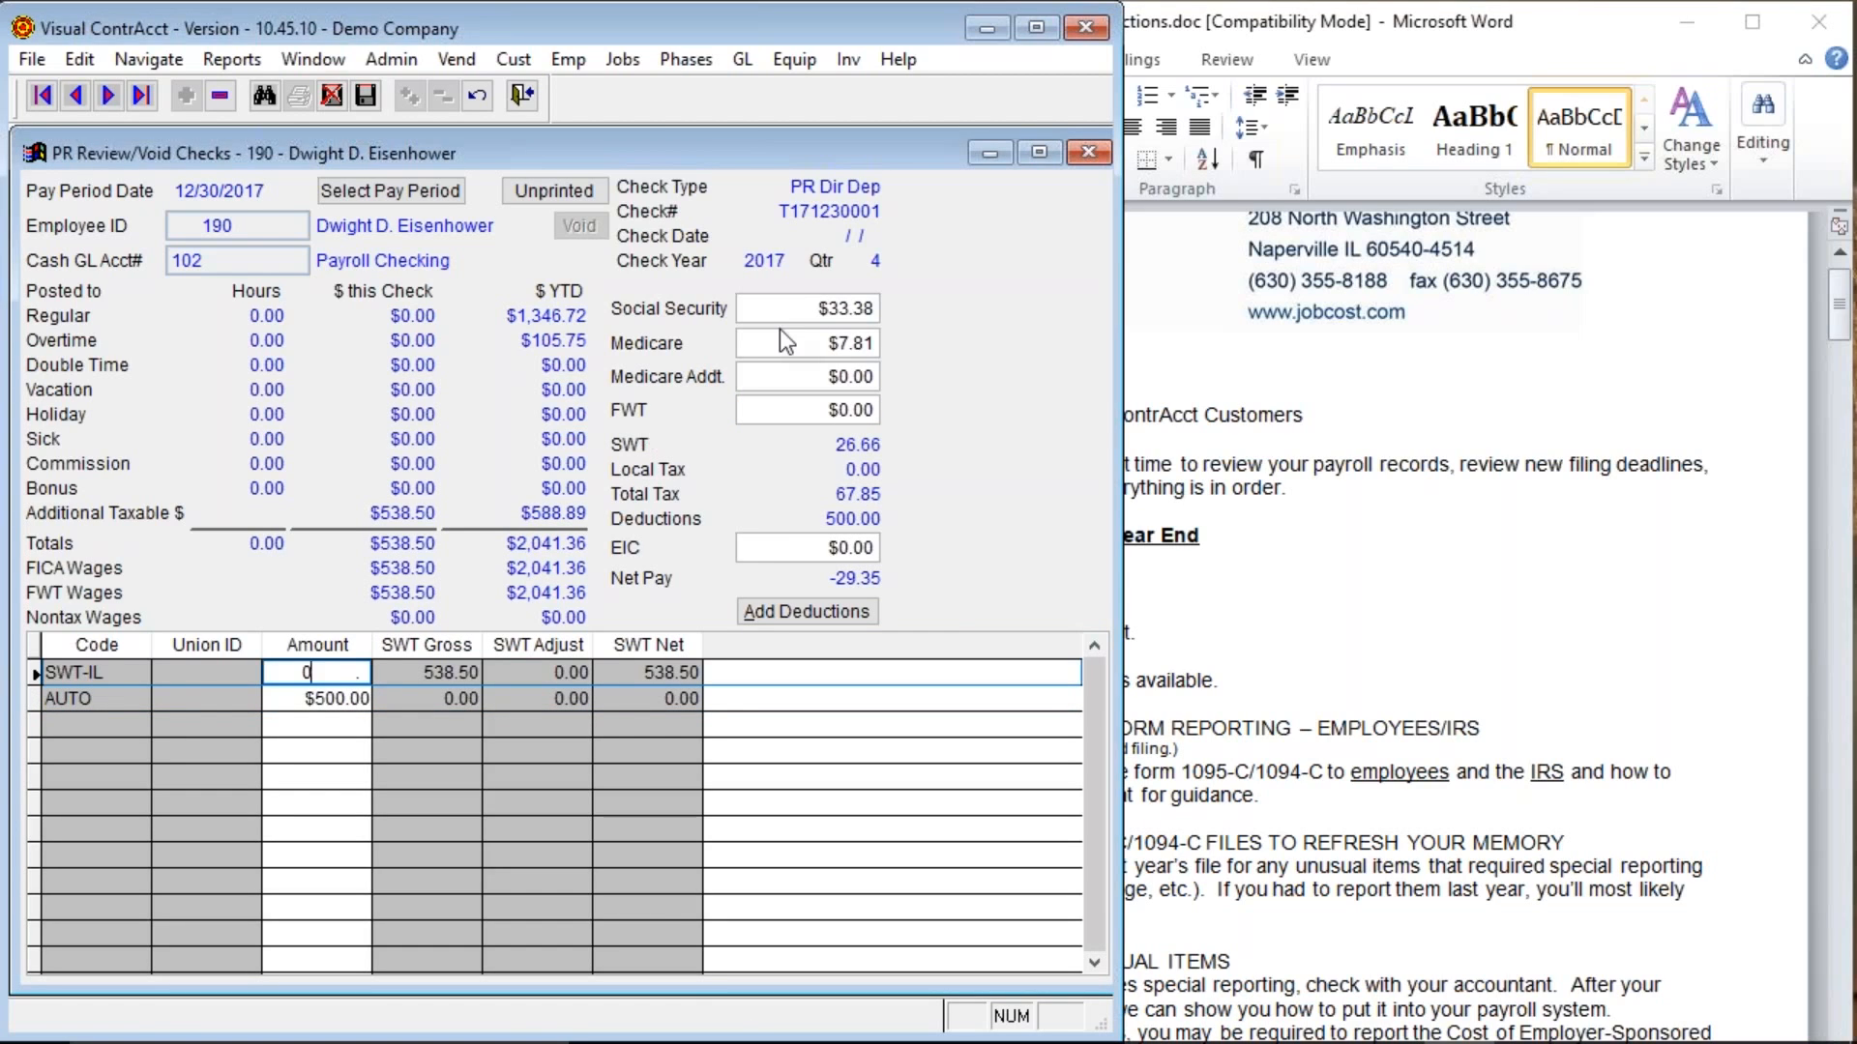
Set the check's Social Security tax to $30.69 and close the check review.
left_click(789, 306)
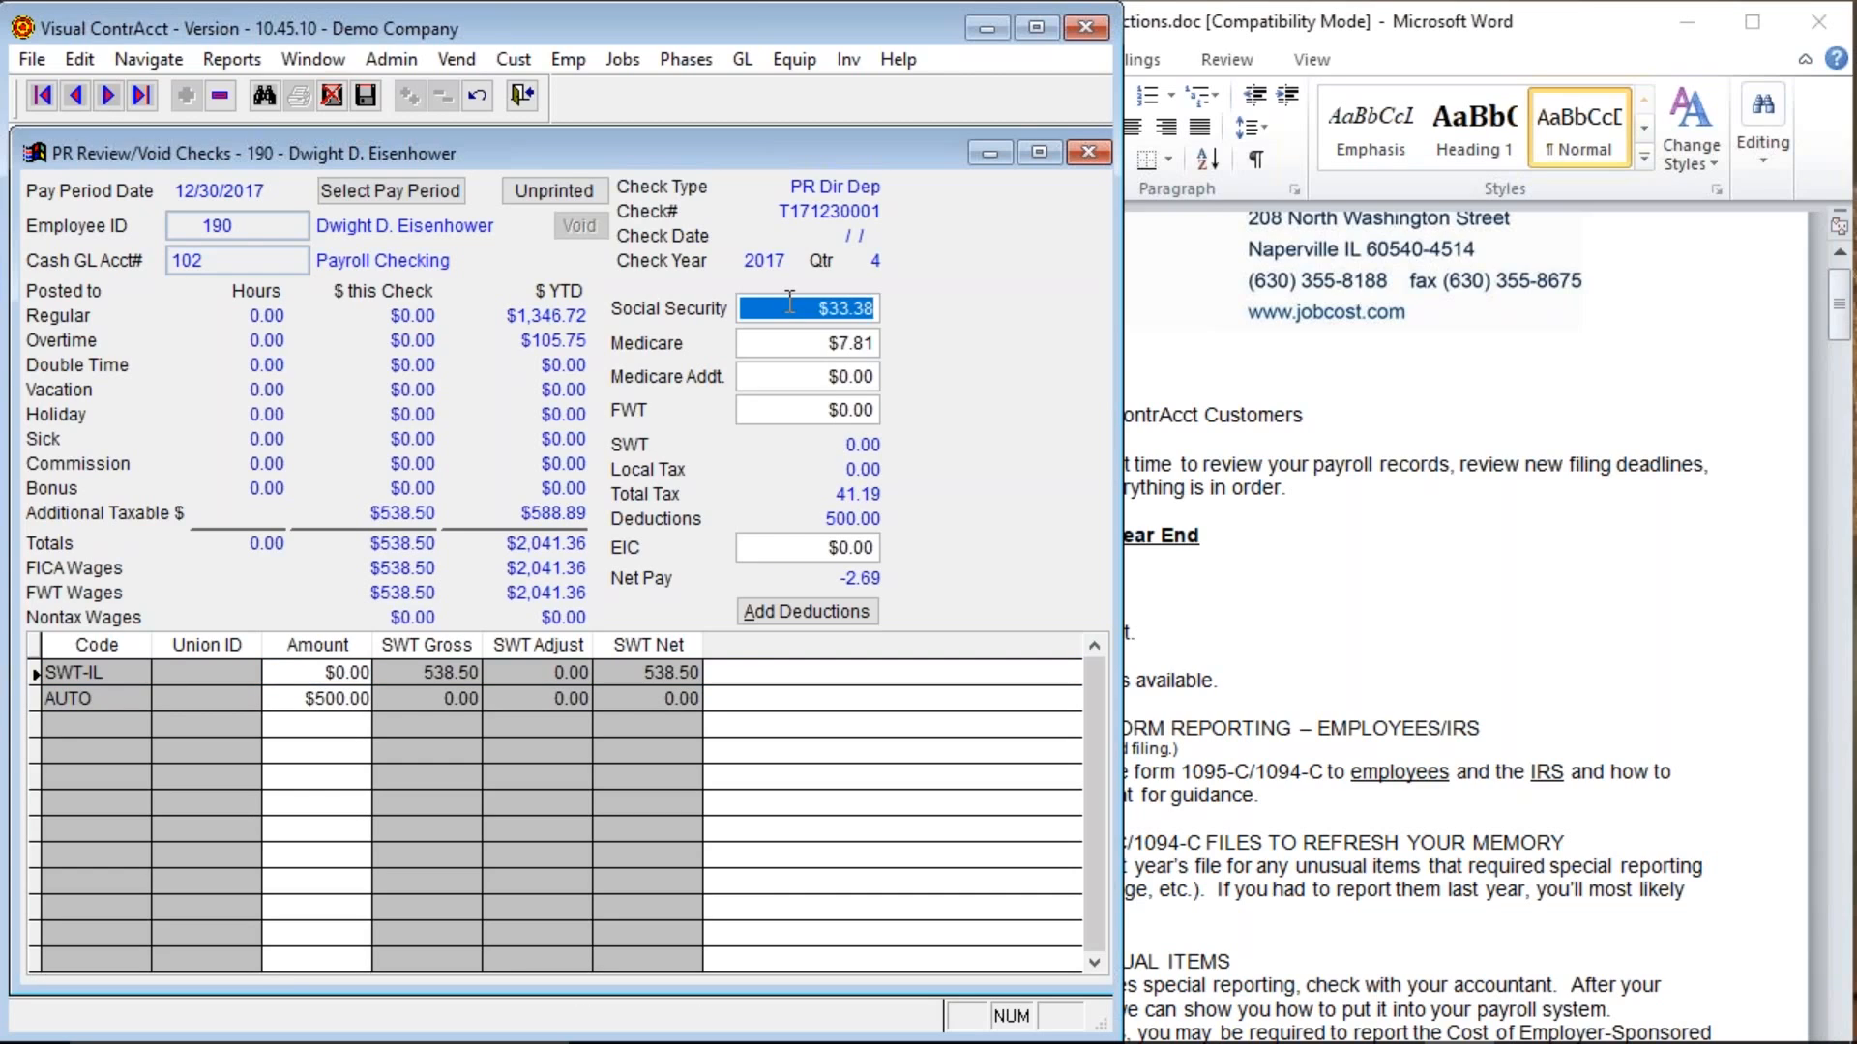
type("30.69")
key("Tab")
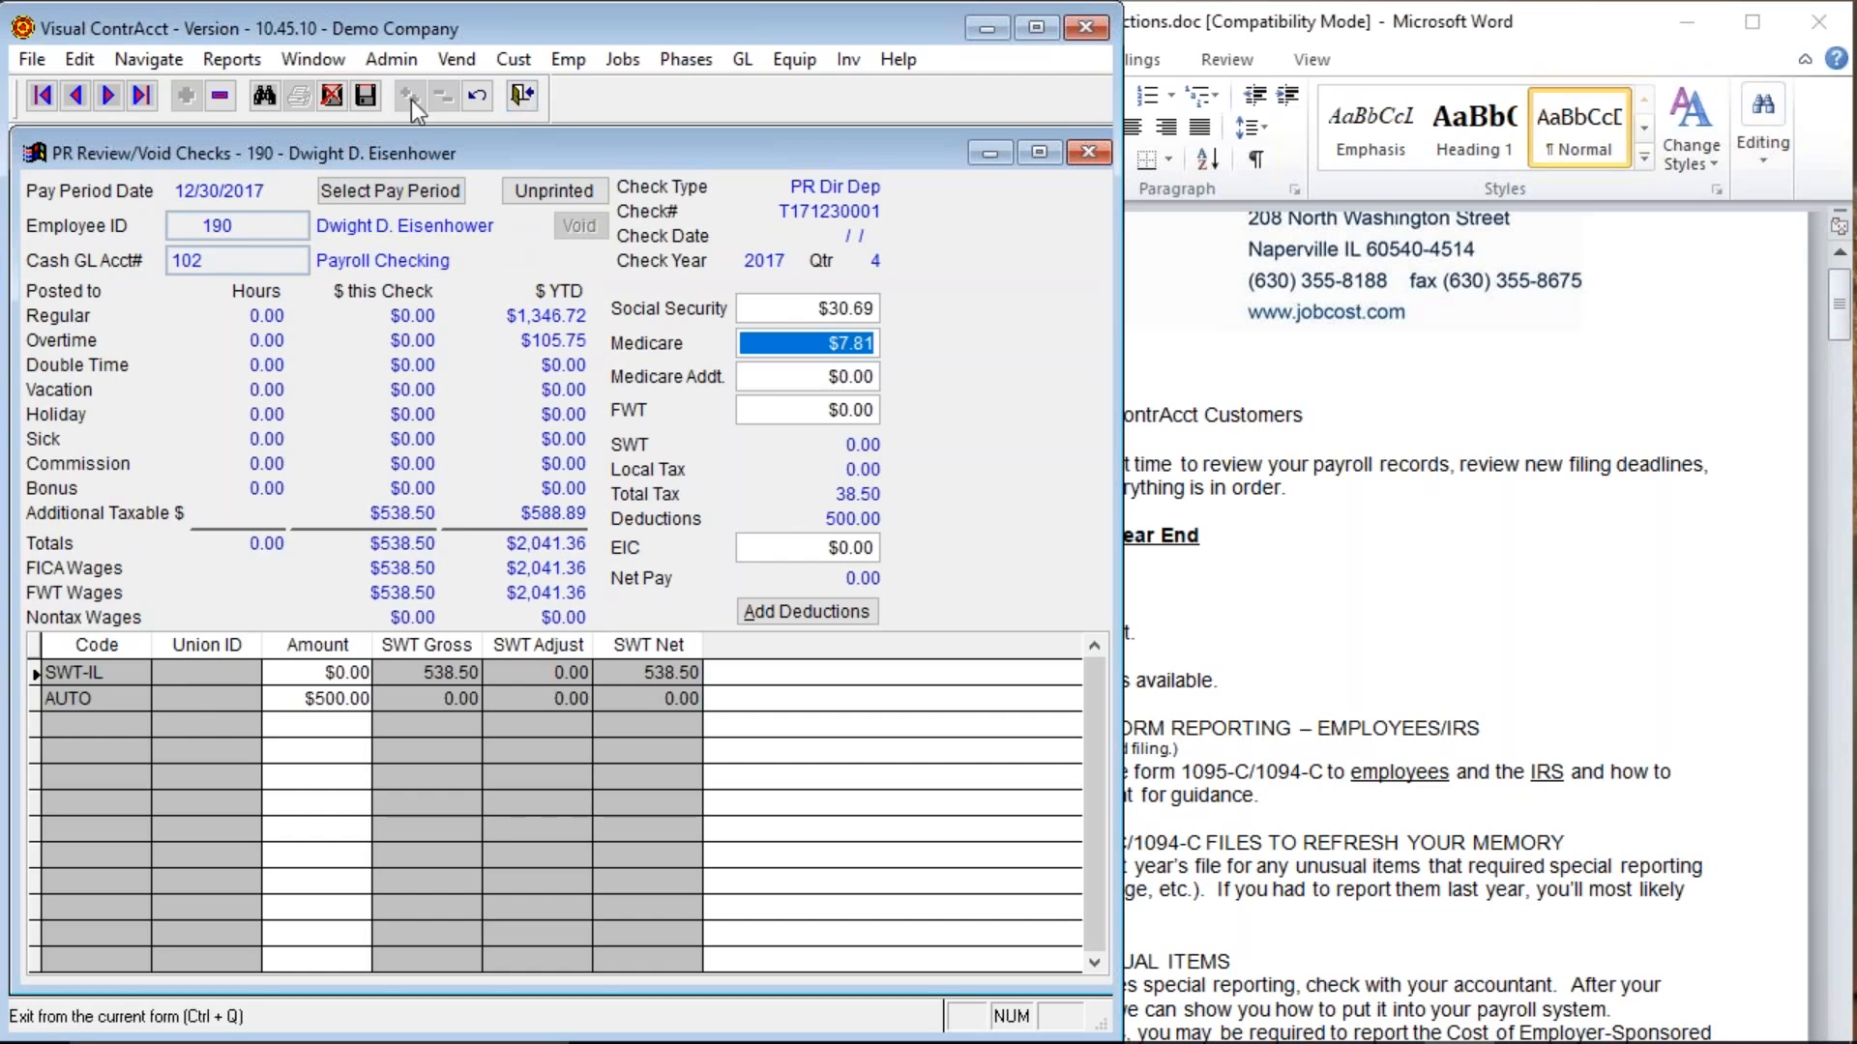
left_click(533, 95)
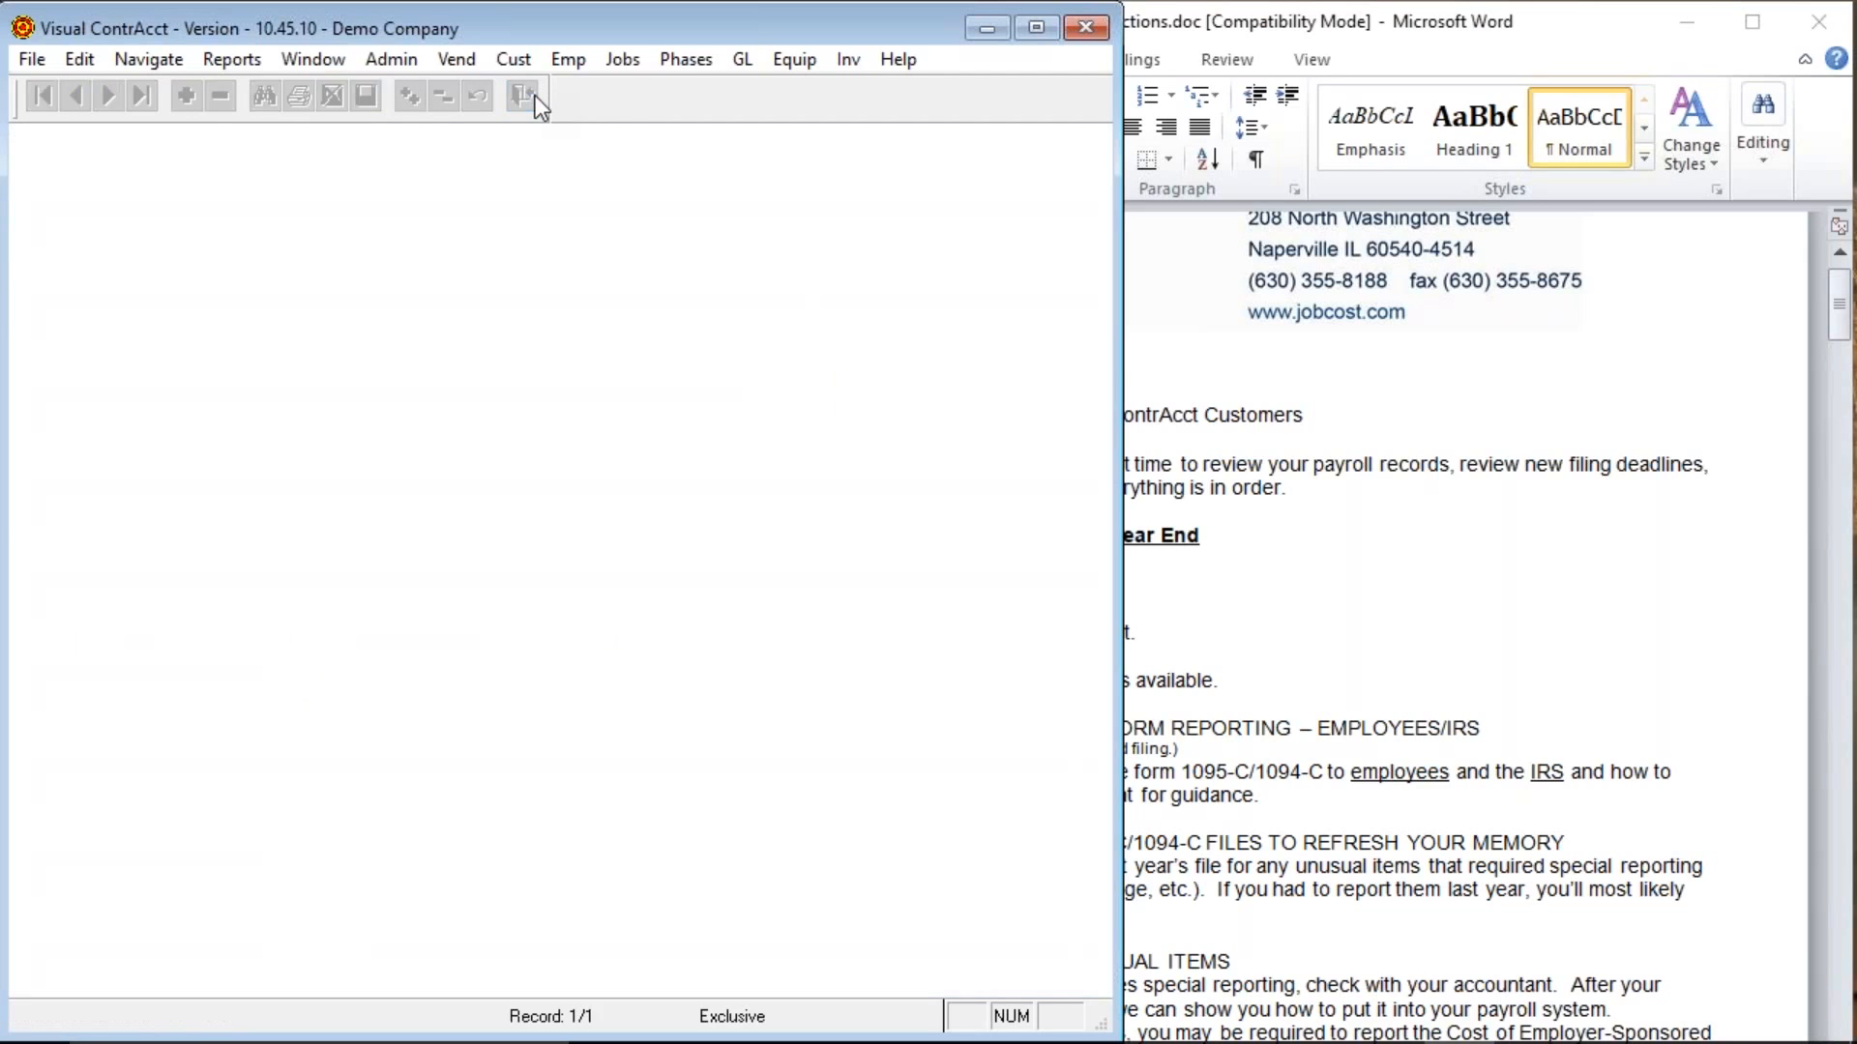
Open the payroll function list, dismiss it, and switch to the year-end instructions document in Word.
key("alt+f")
key("p")
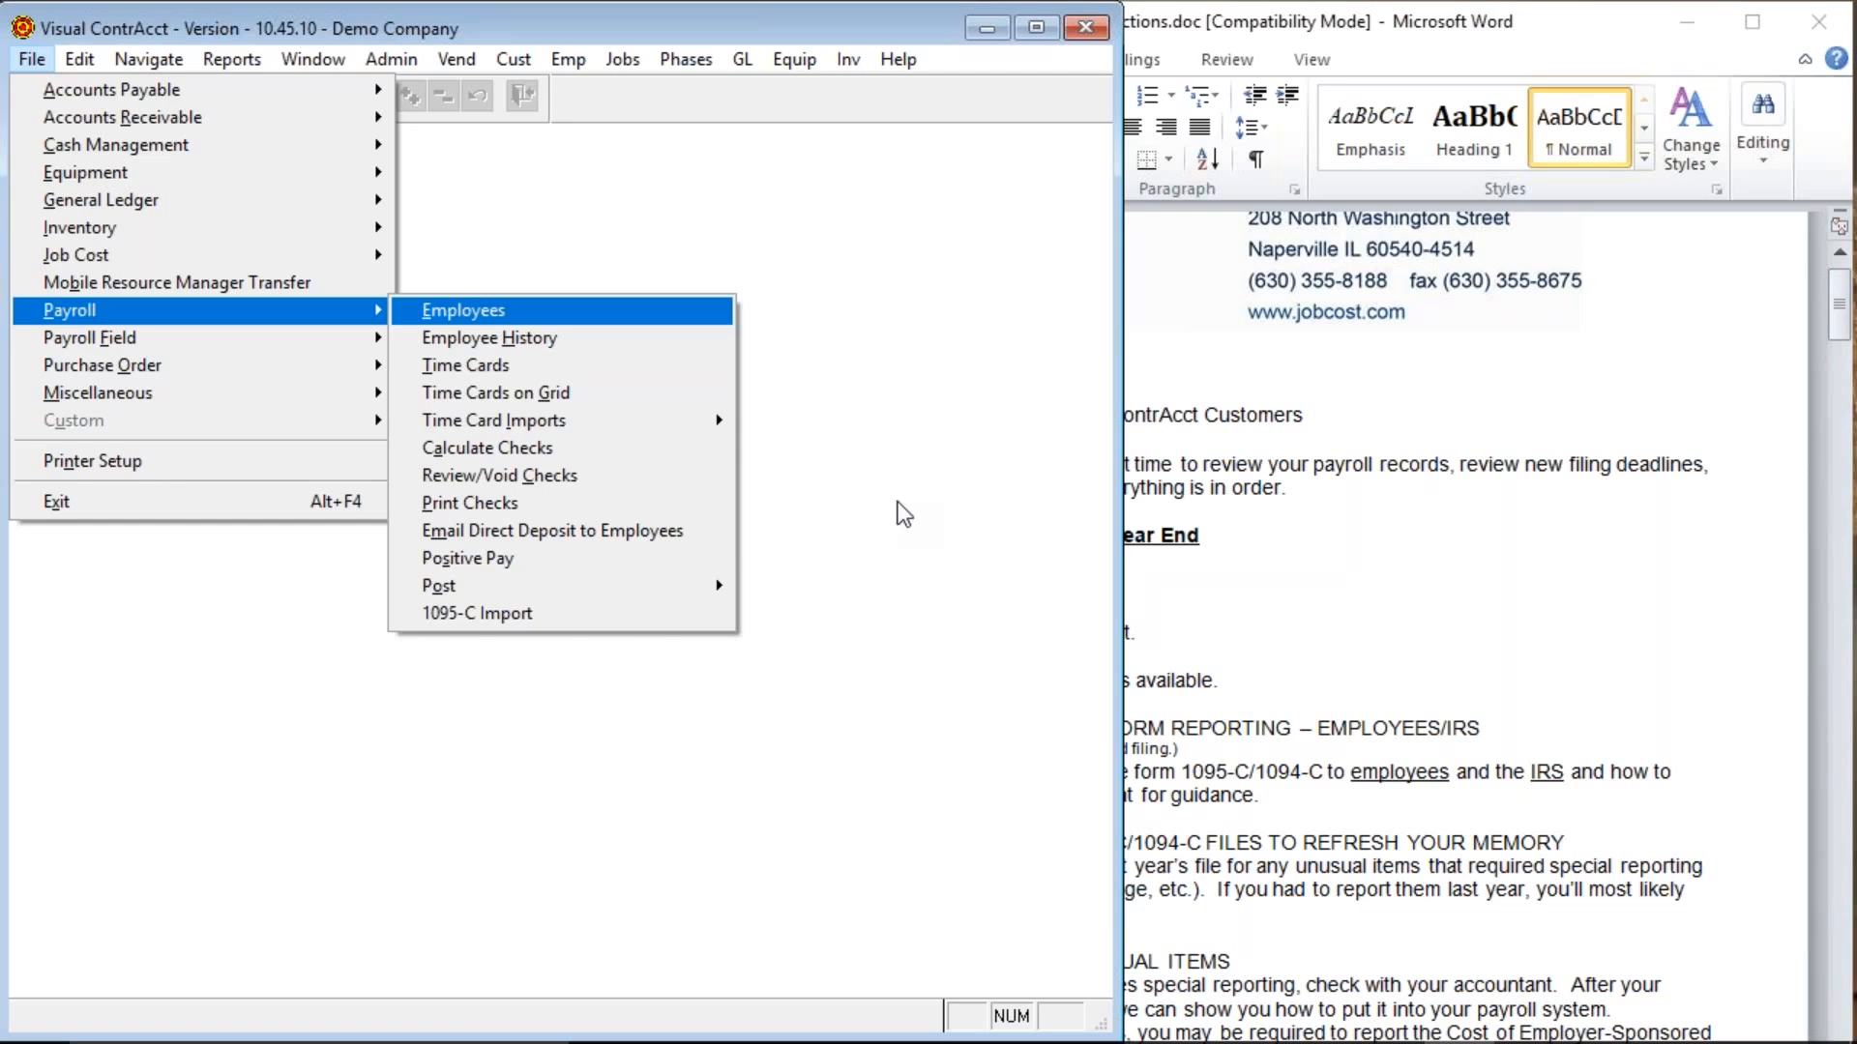
left_click(1327, 176)
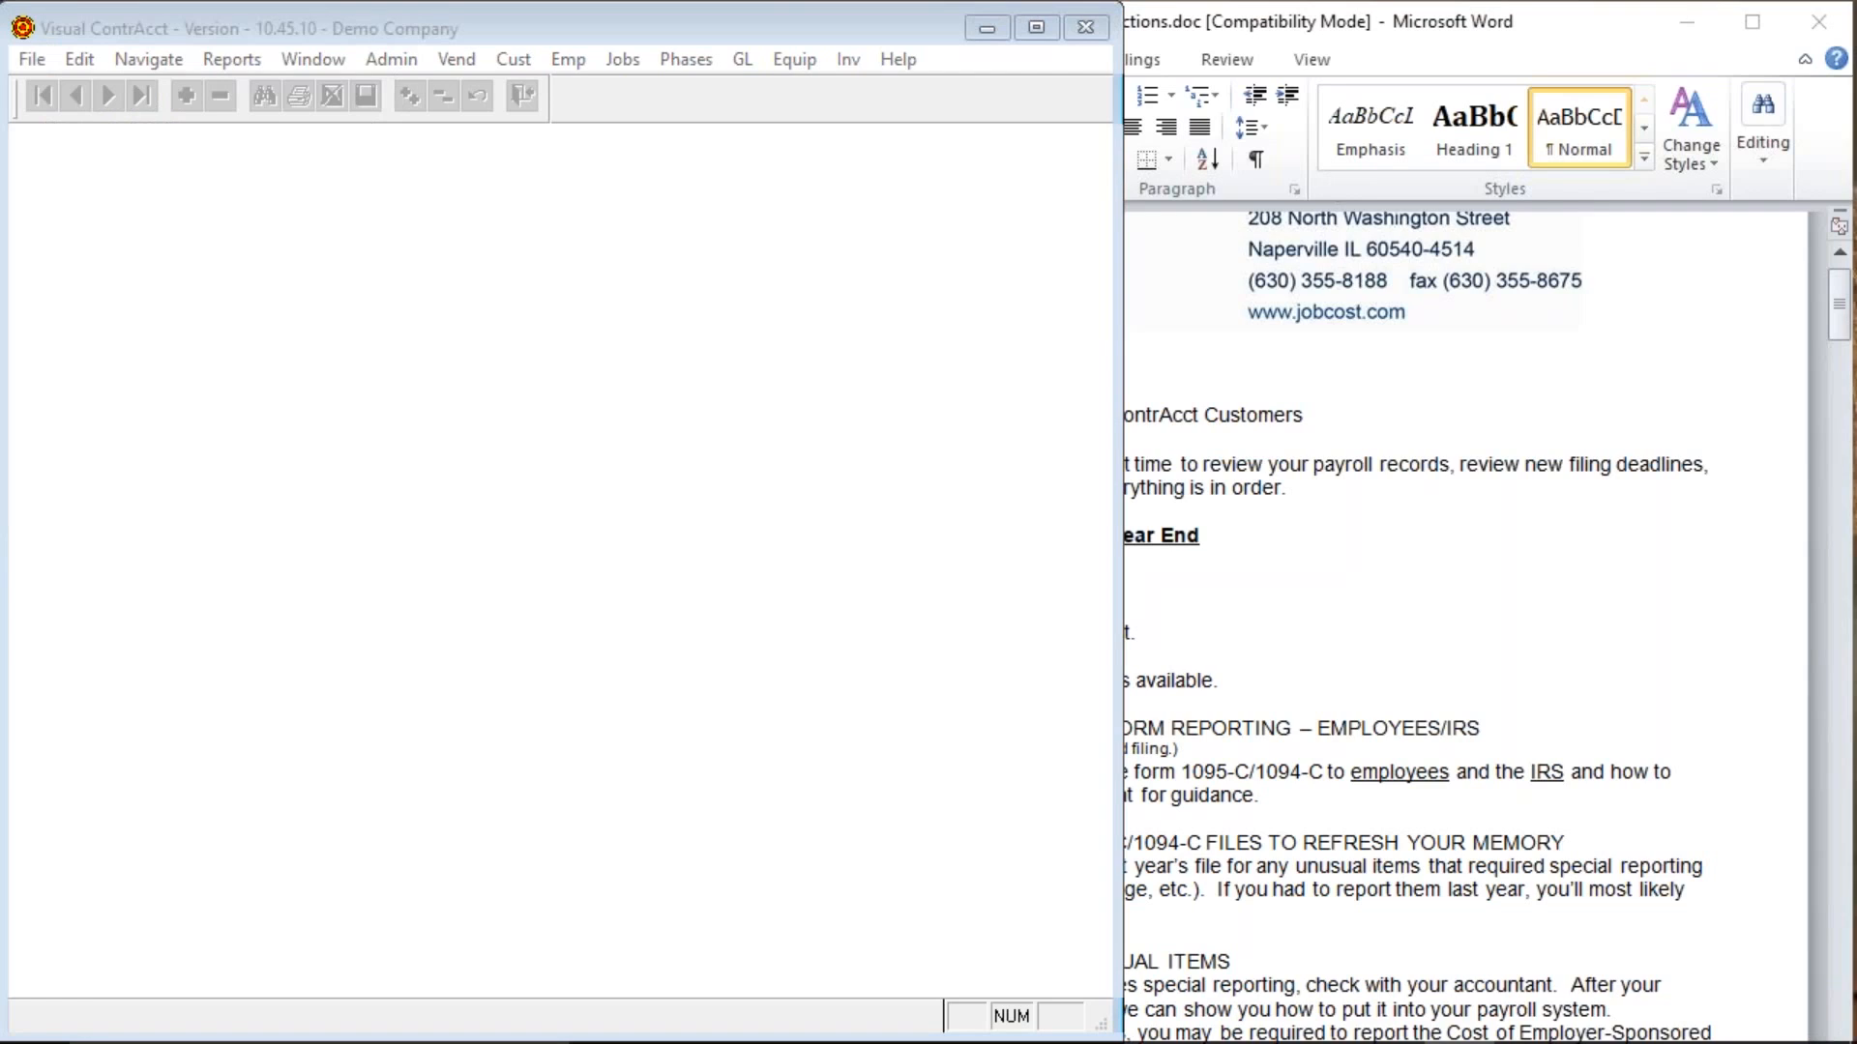